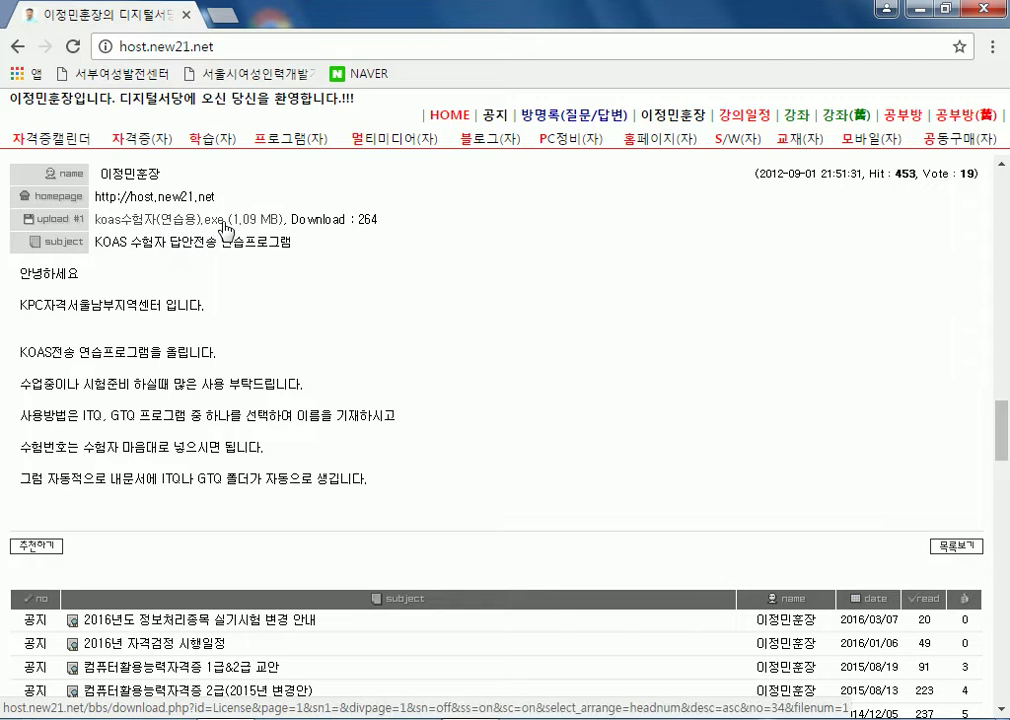
- Download and run the KOAS practice program, minimizing Chrome to show its subject-selection dialog
left_click(172, 228)
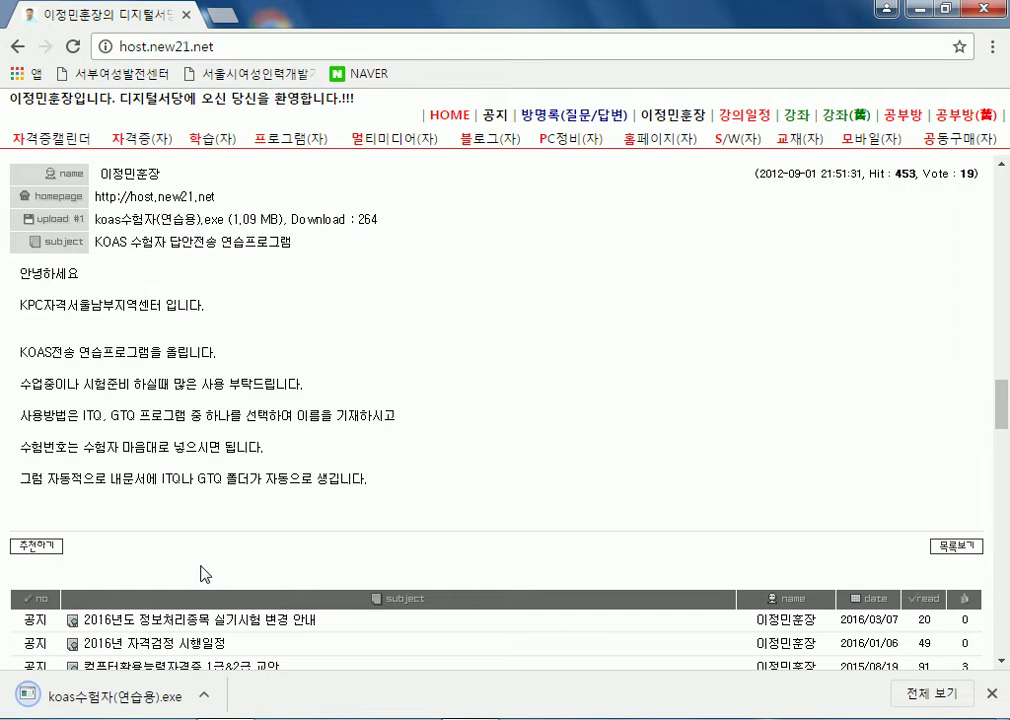
left_click(133, 705)
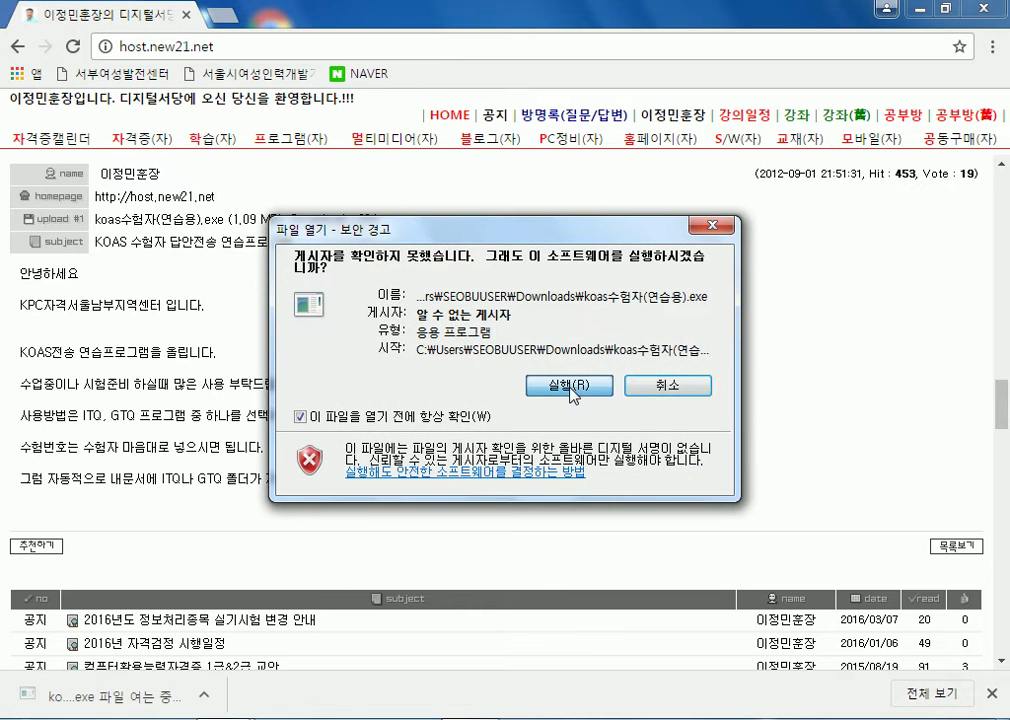
left_click(572, 388)
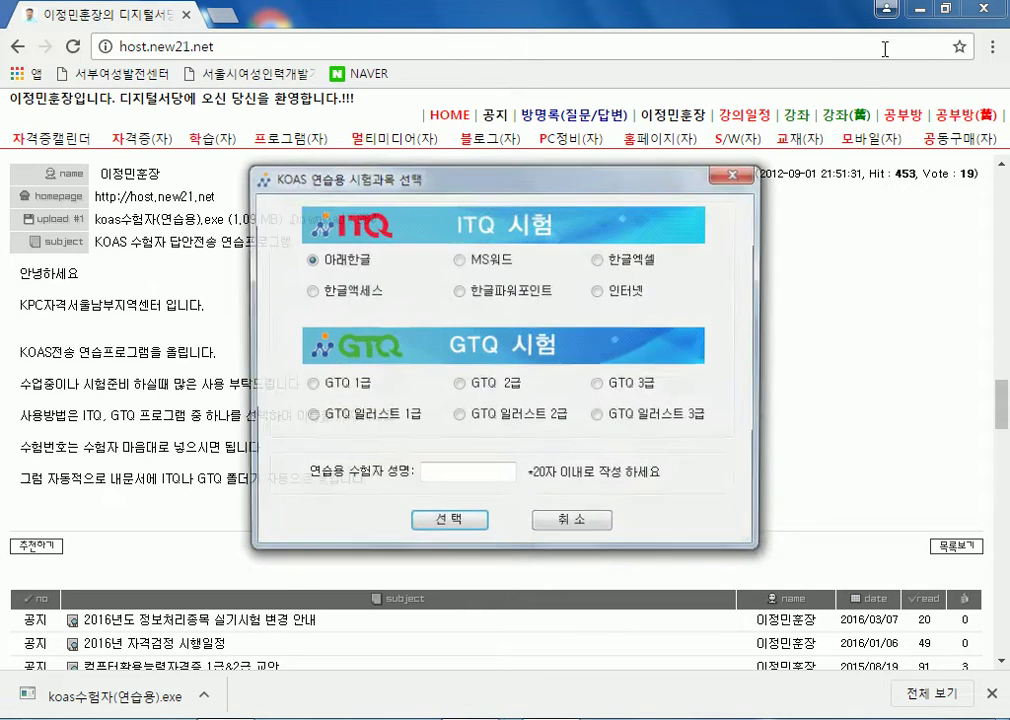
left_click(920, 12)
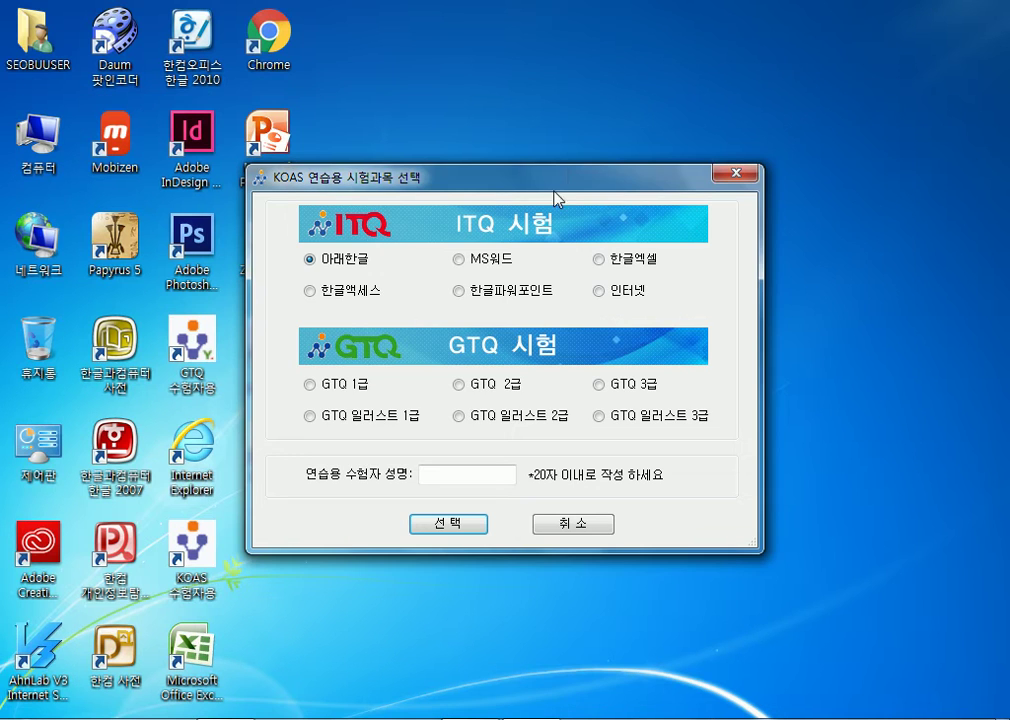
left_click_drag(555, 180, 701, 89)
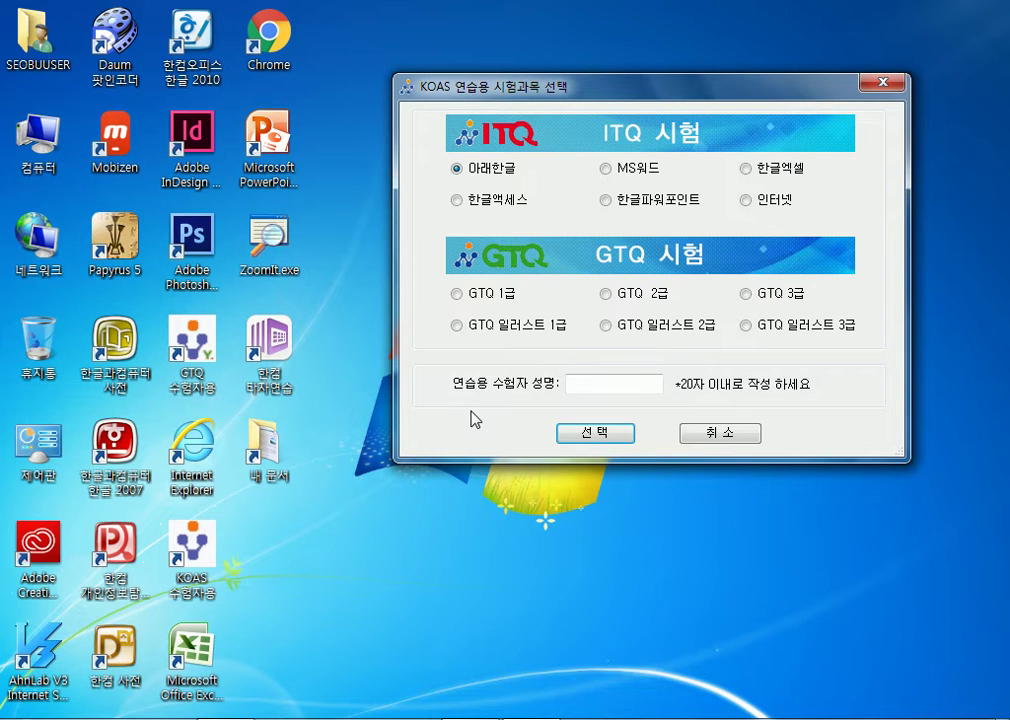
- Choose the ITQ 한글엑셀 subject, enter the practice examinee's name, and confirm the selection
left_click(746, 170)
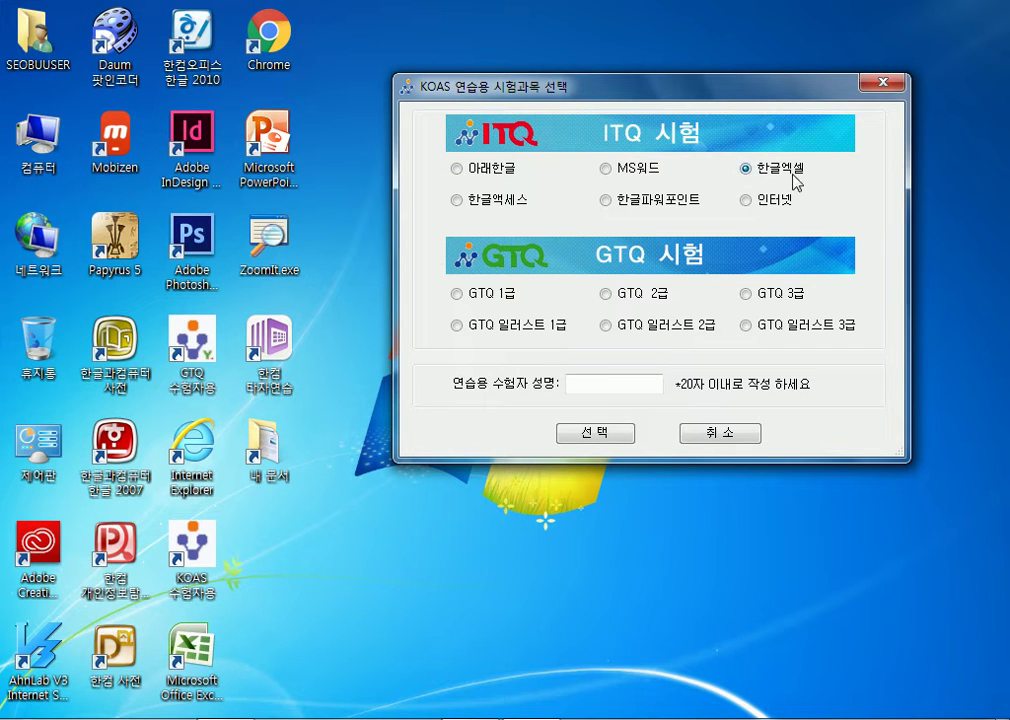
left_click(615, 383)
type("dlw")
key("BackSpace")
key("BackSpace")
key("BackSpace")
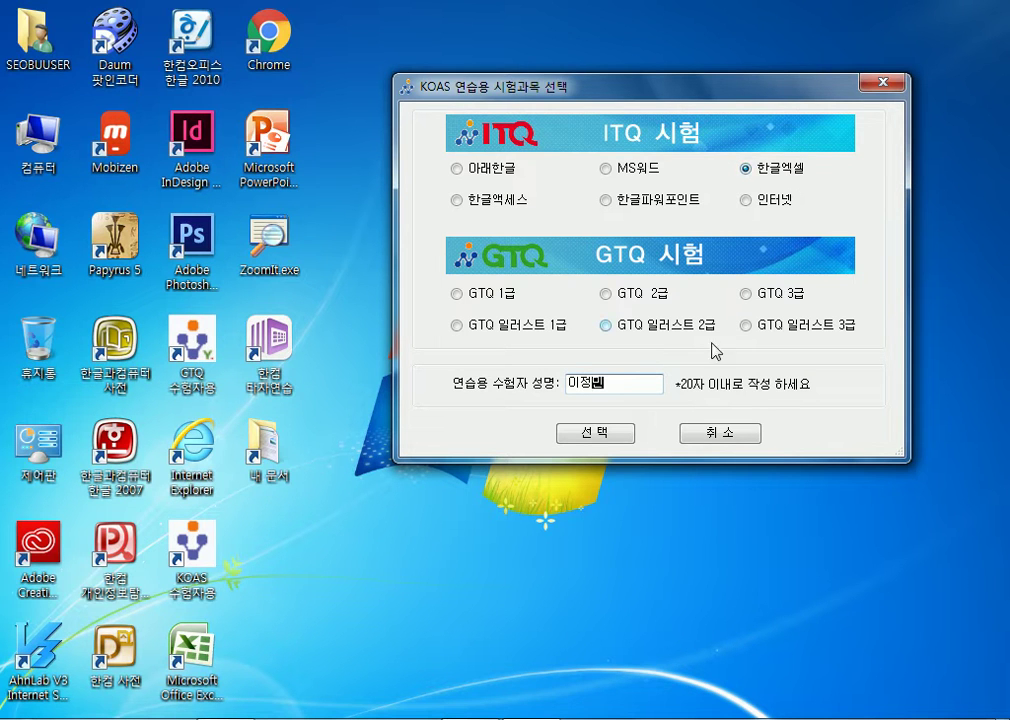
left_click(620, 385)
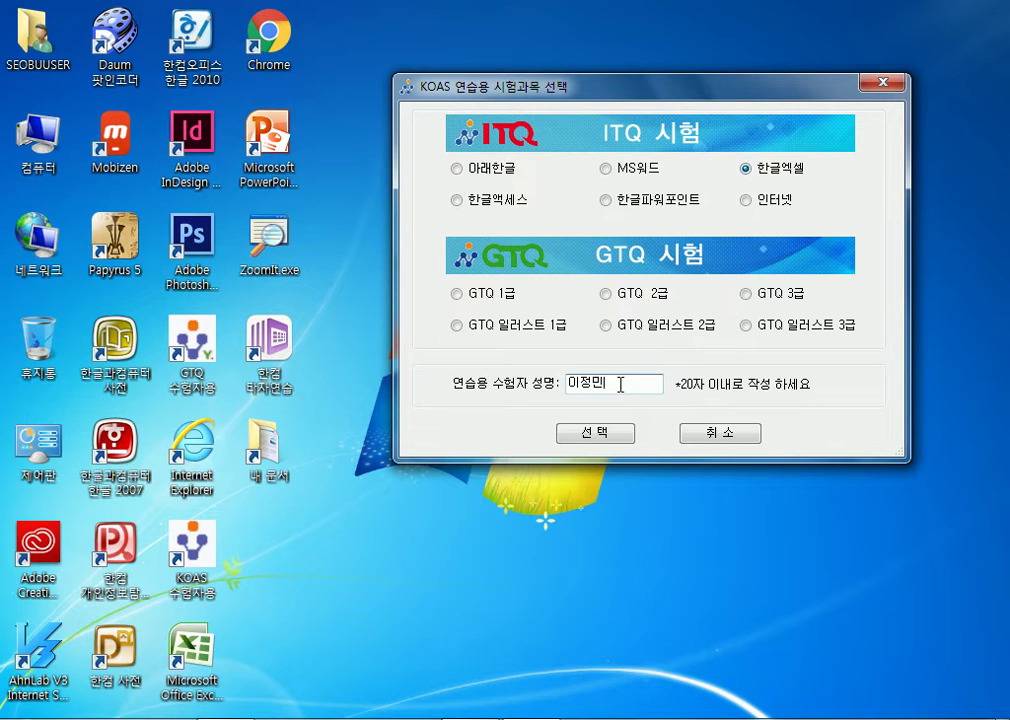
left_click(613, 435)
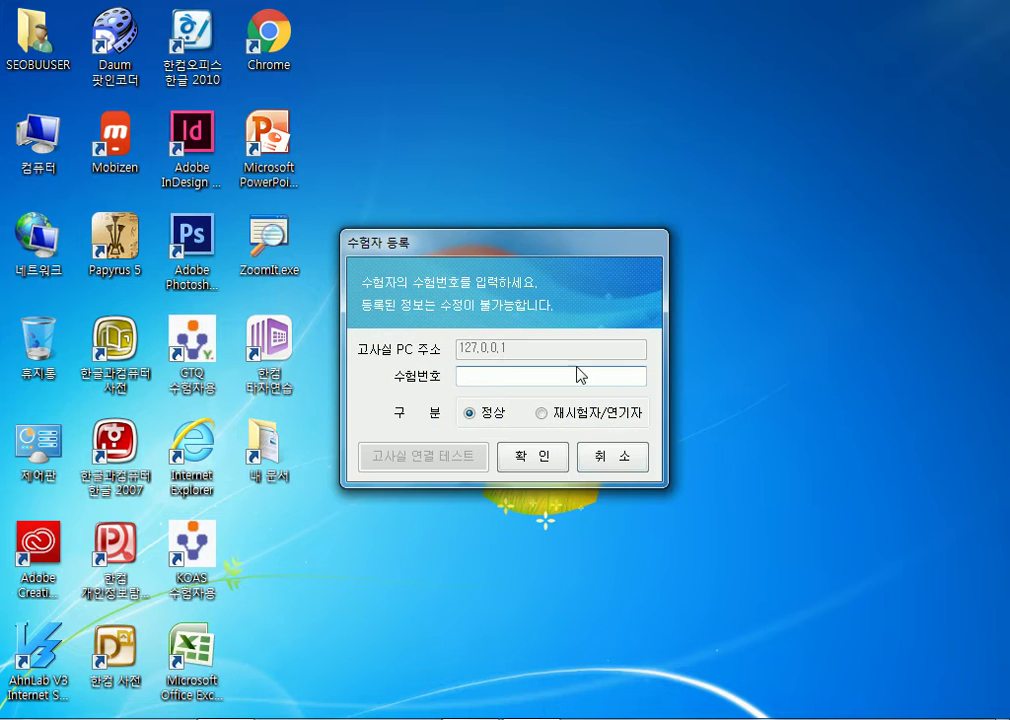
- Register the examinee number in the 수험번호 field and confirm it
left_click_drag(565, 237, 784, 140)
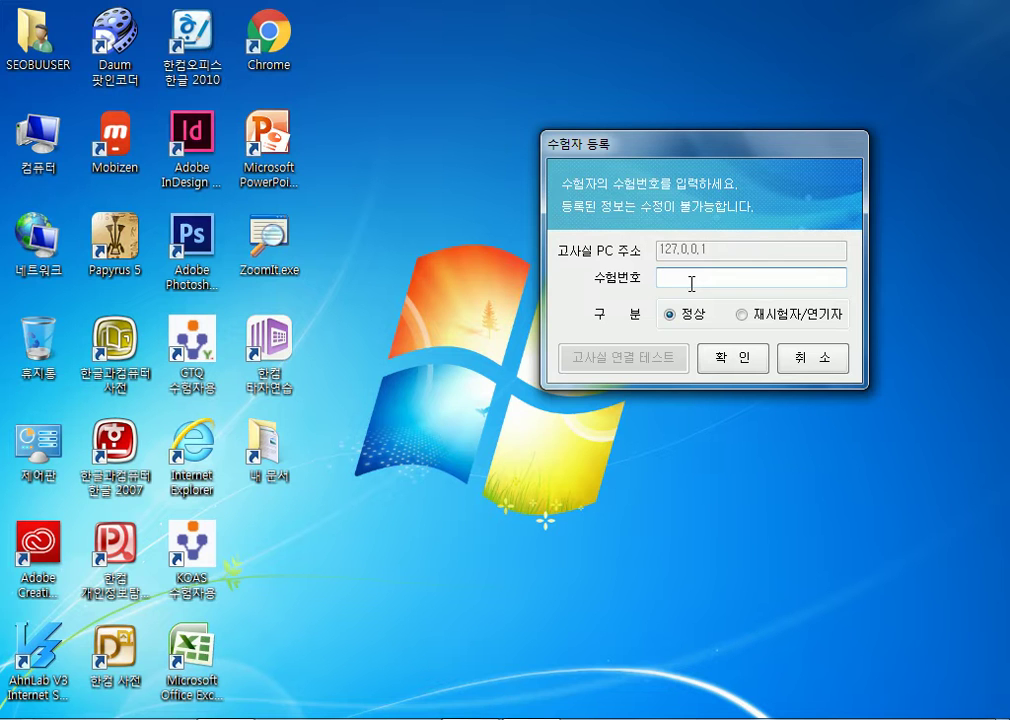
type("77777777")
left_click_drag(697, 138, 727, 65)
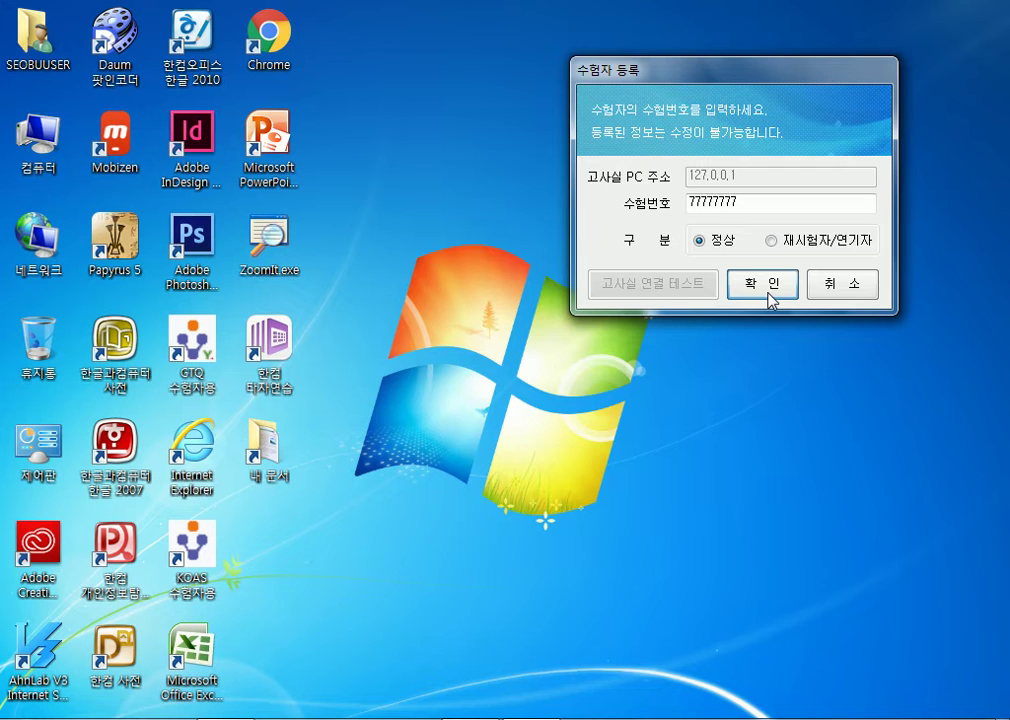
left_click(769, 293)
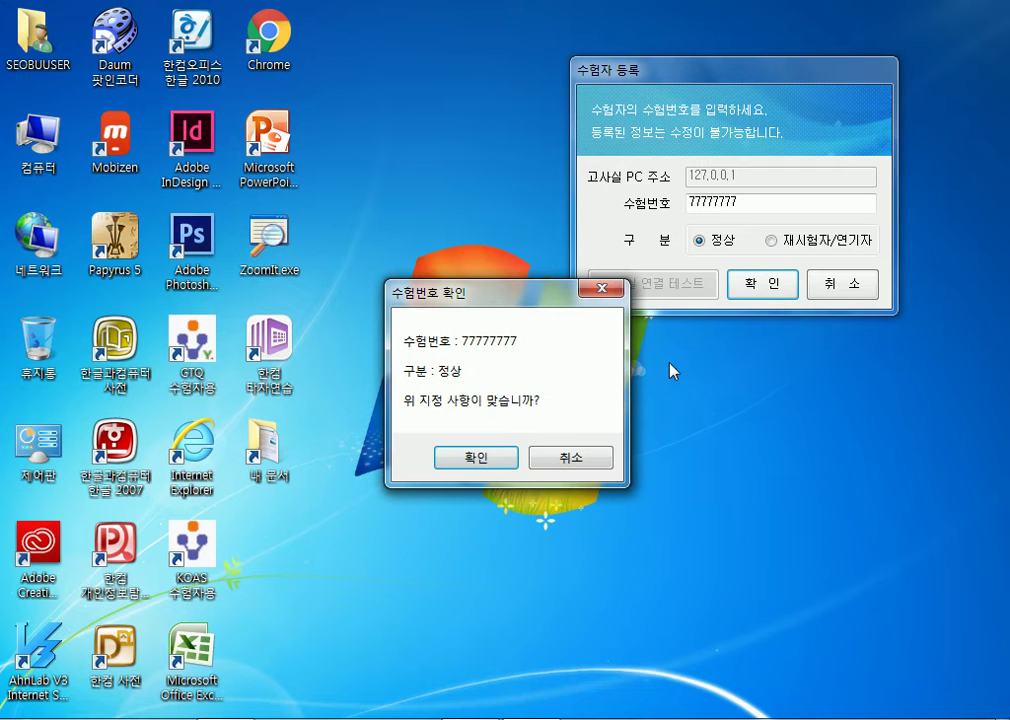
left_click(485, 460)
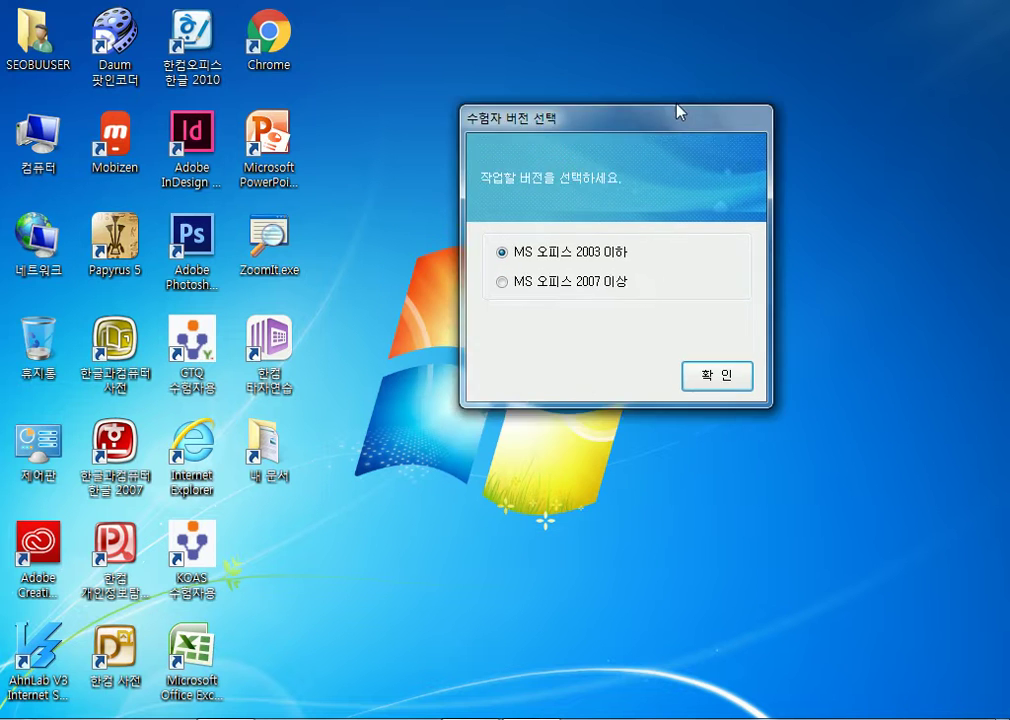
- Choose MS 오피스 2007 이상 as the Office version and accept the examinee information
left_click(521, 261)
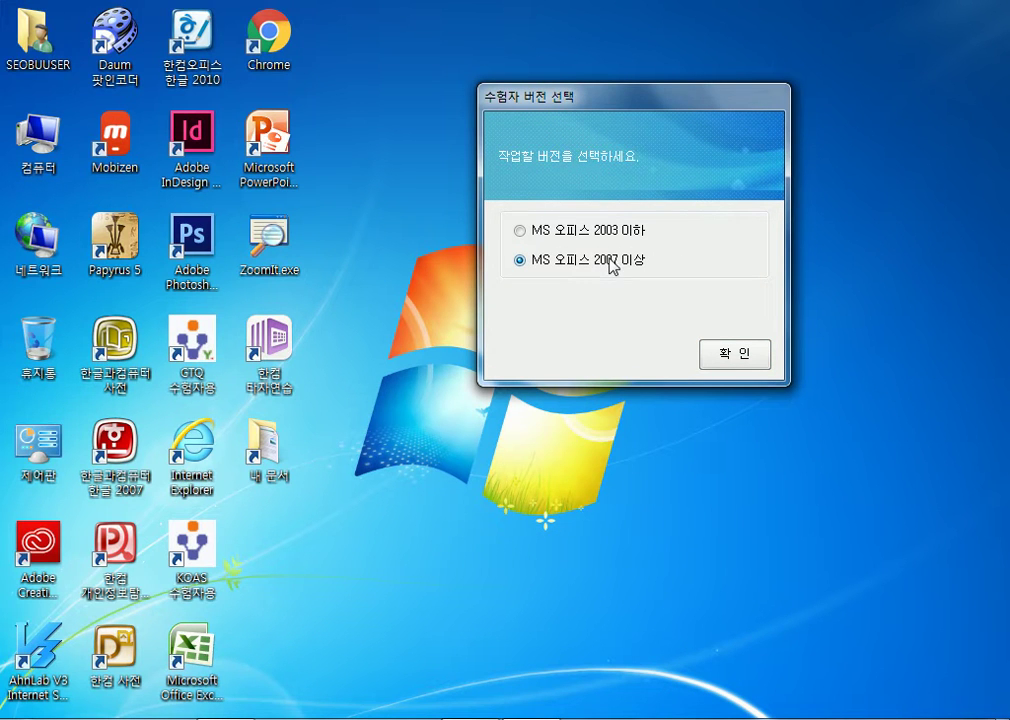
left_click(733, 354)
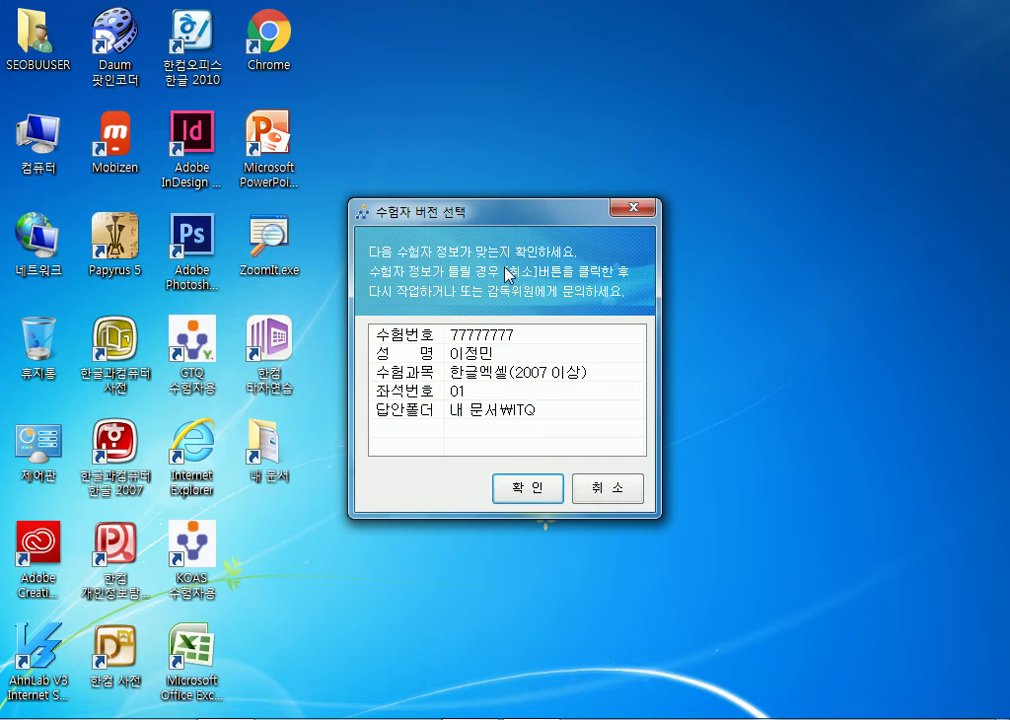
left_click_drag(512, 217, 615, 130)
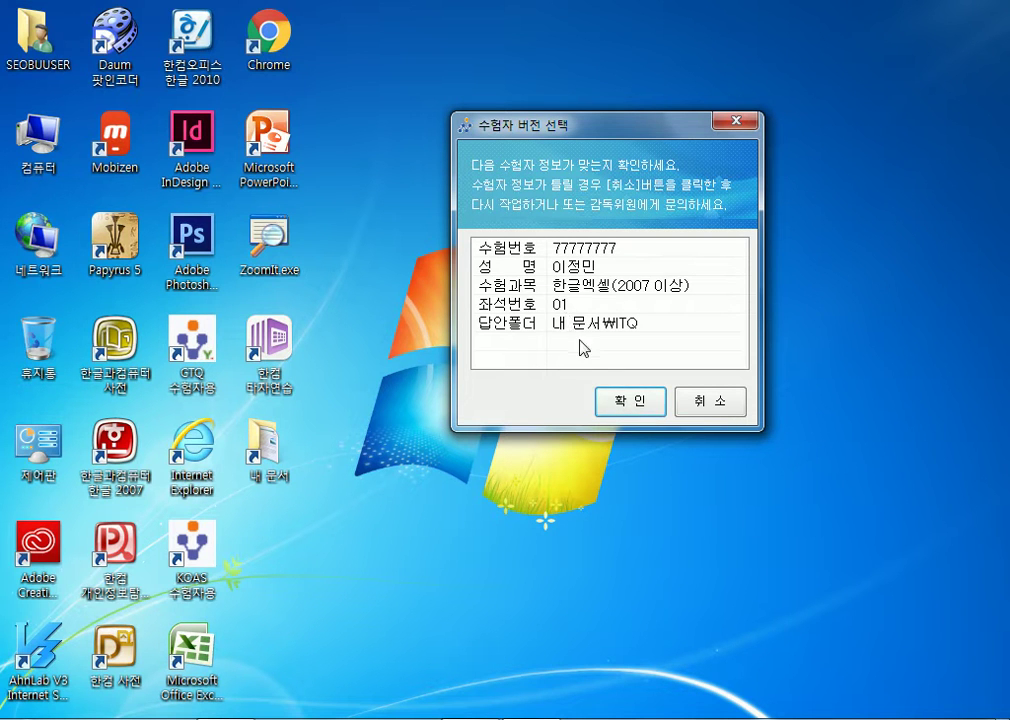
left_click(636, 407)
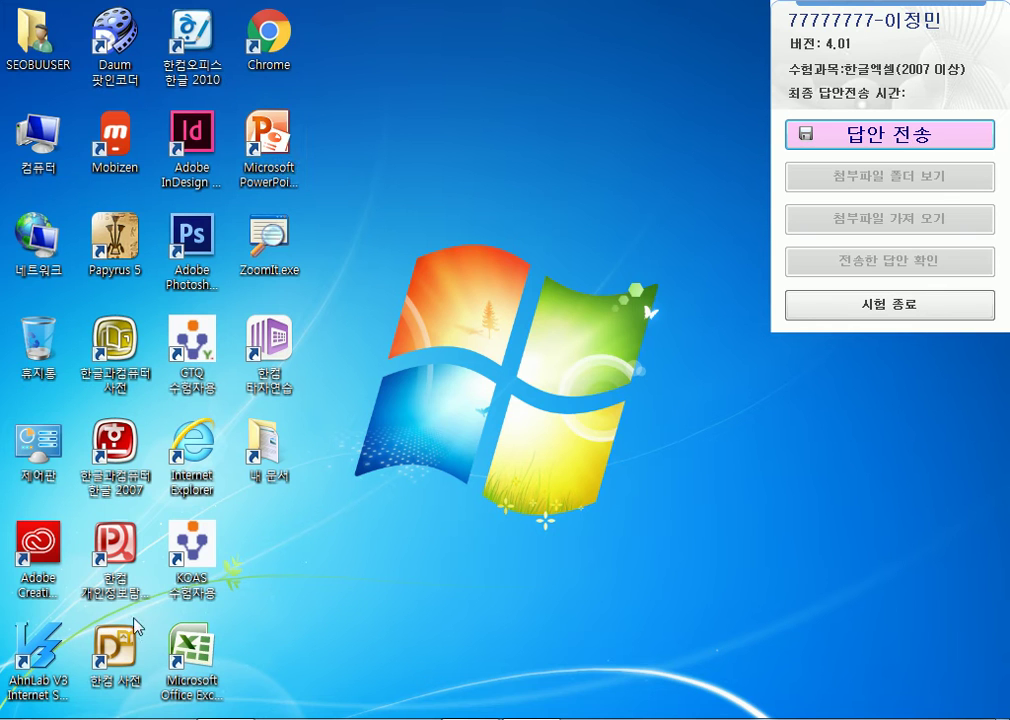
- Try launching Excel 2007 from its desktop icon
double_click(207, 649)
- Launch Excel 2010 from the Start menu's program list
left_click(22, 718)
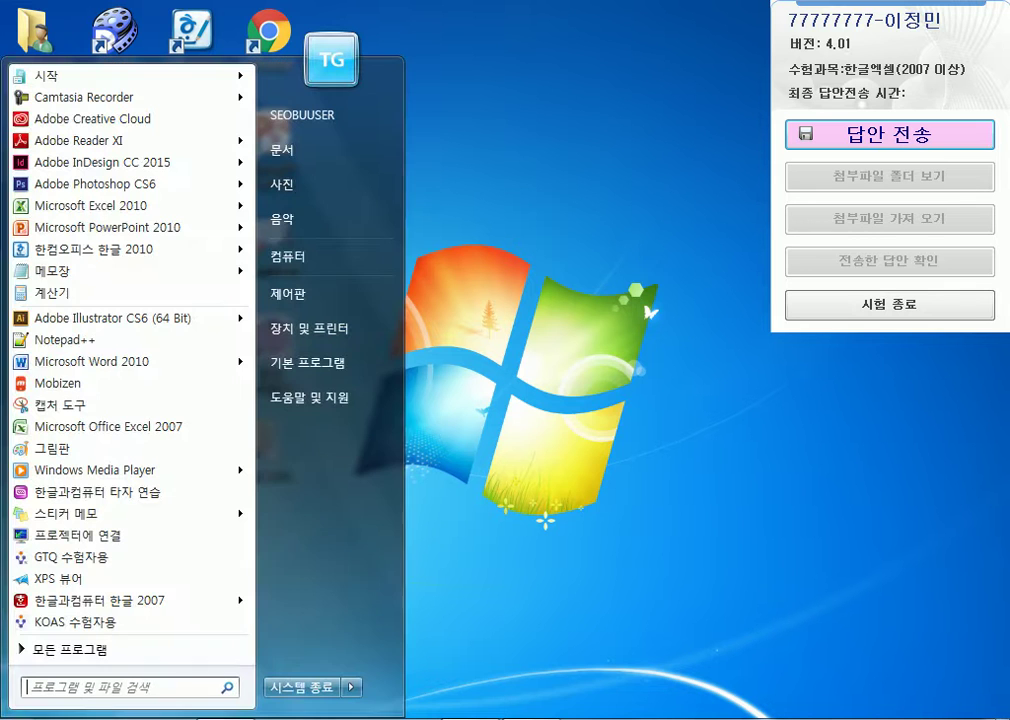
mouse_move(104, 210)
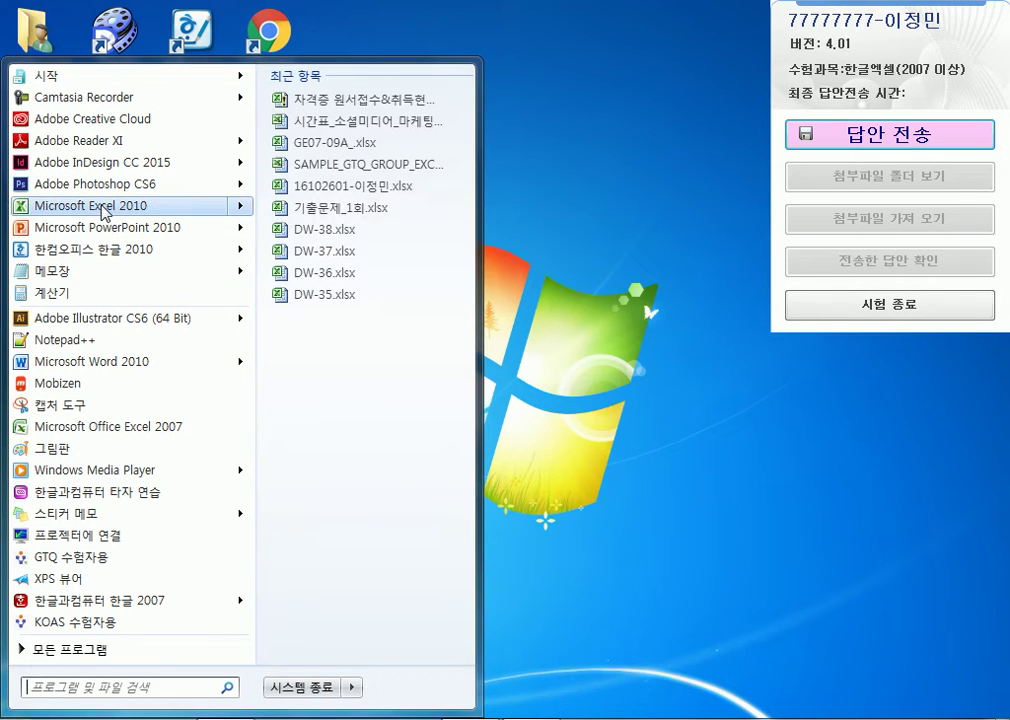
left_click(135, 210)
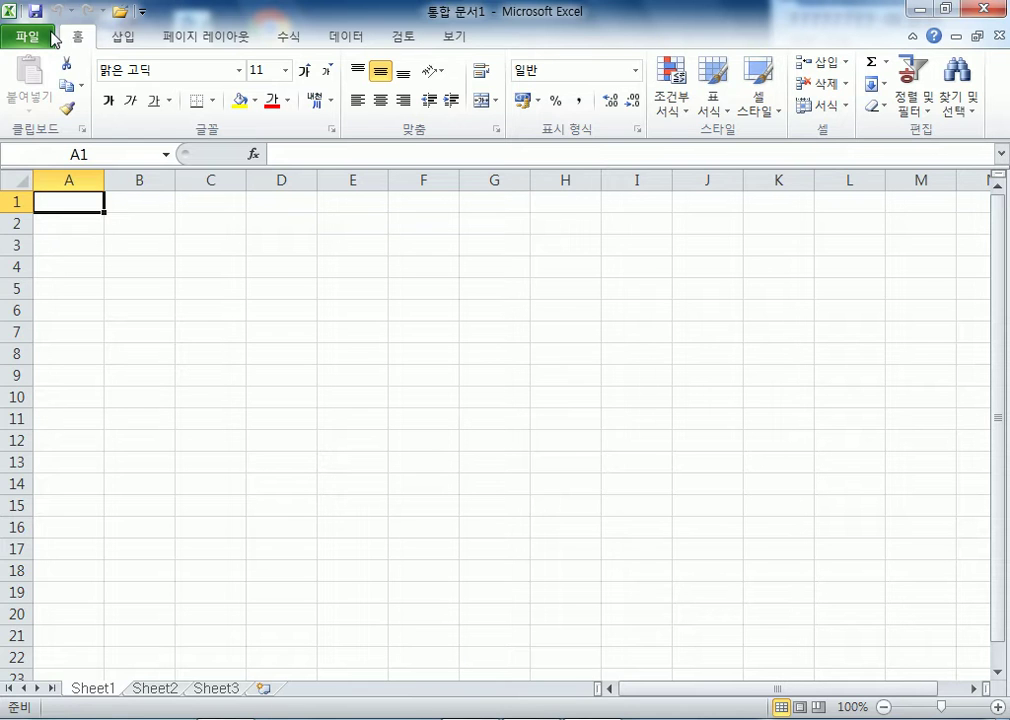
- Save the blank workbook in the ITQ folder, named with the examinee number and name
left_click(34, 11)
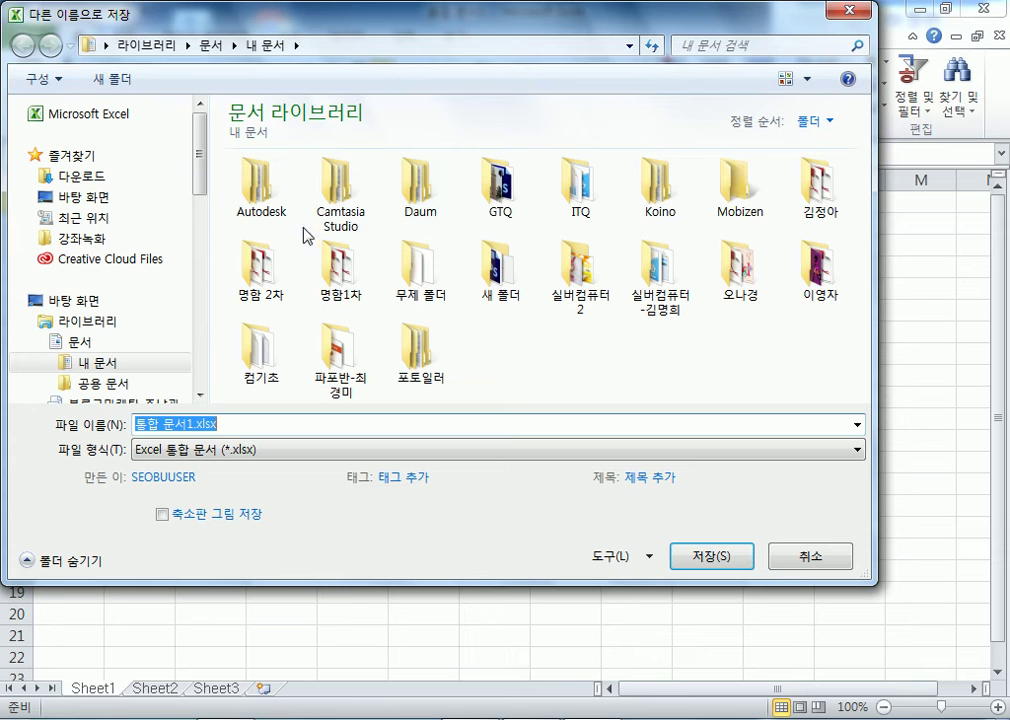
left_click(578, 205)
double_click(578, 205)
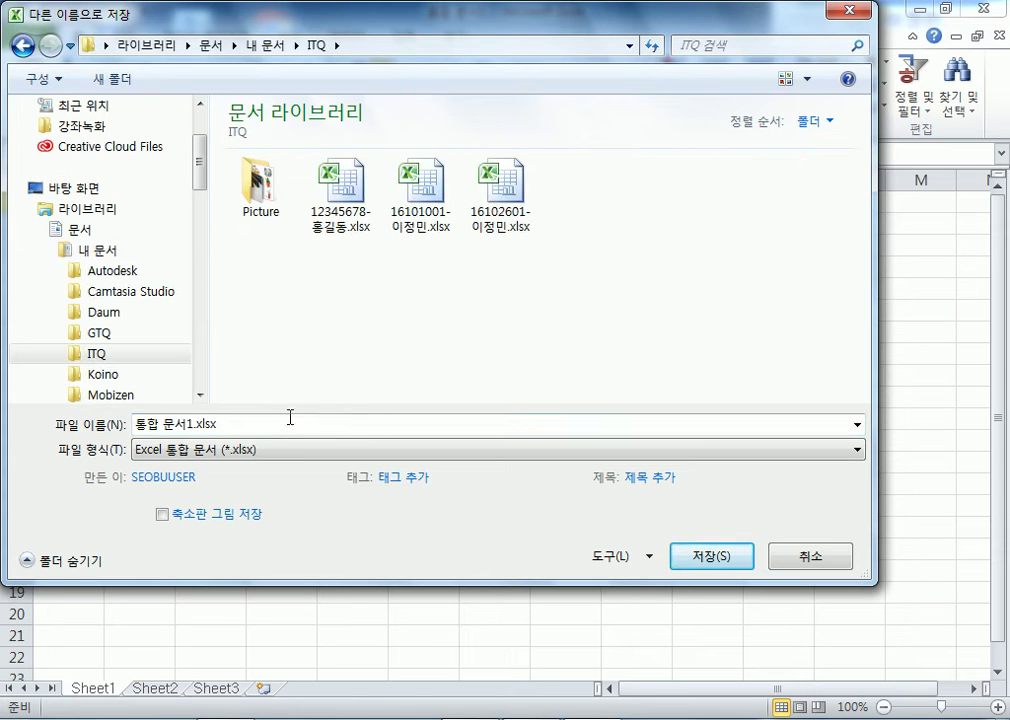
left_click(290, 424)
type("77")
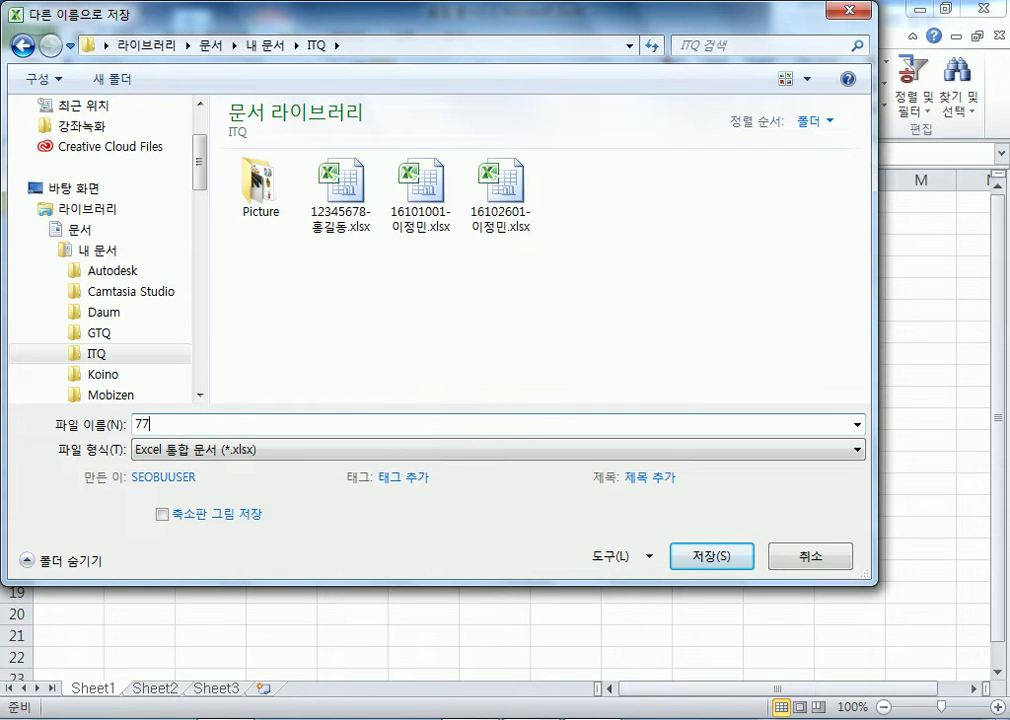
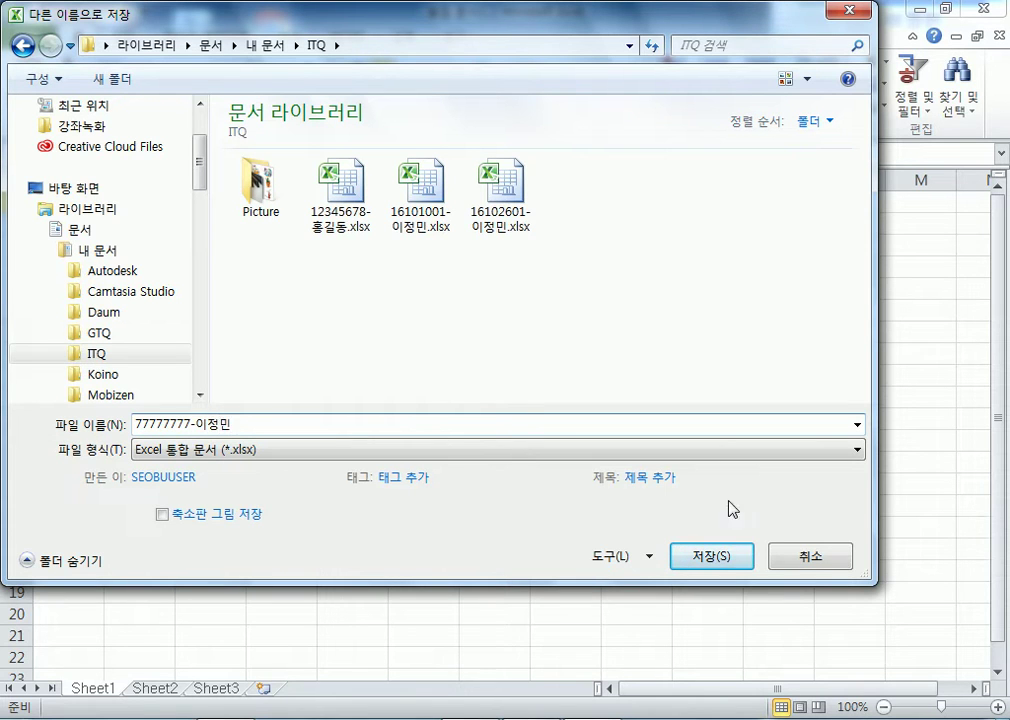
left_click(703, 560)
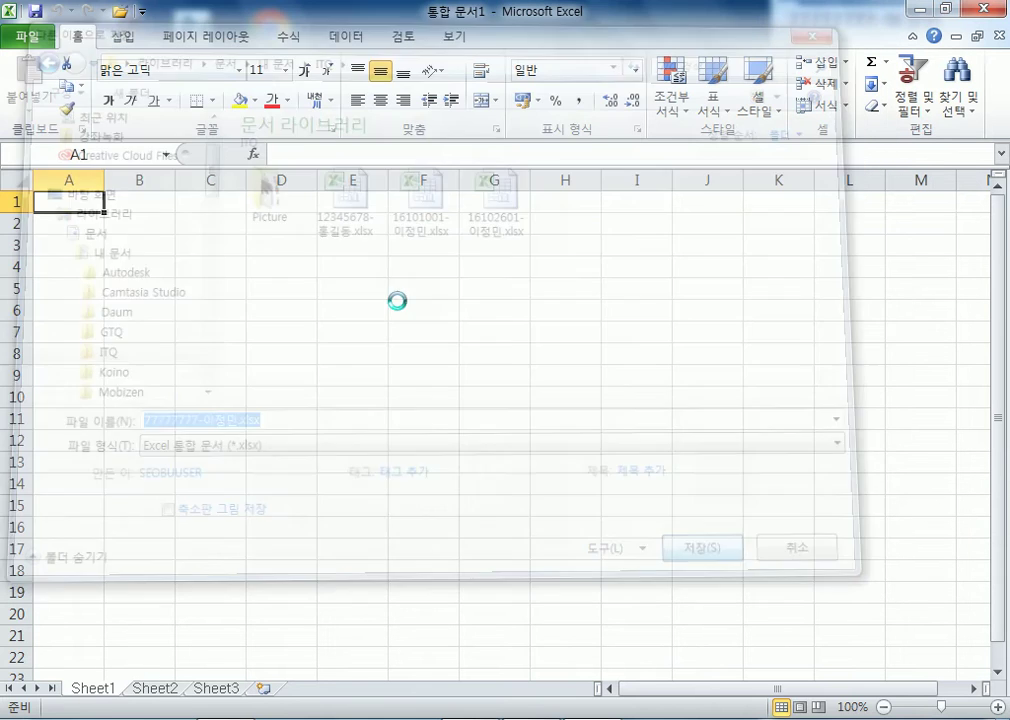
- Move Excel aside and send the saved answer file to the exam-room PC
left_click(945, 8)
left_click_drag(637, 12, 607, 47)
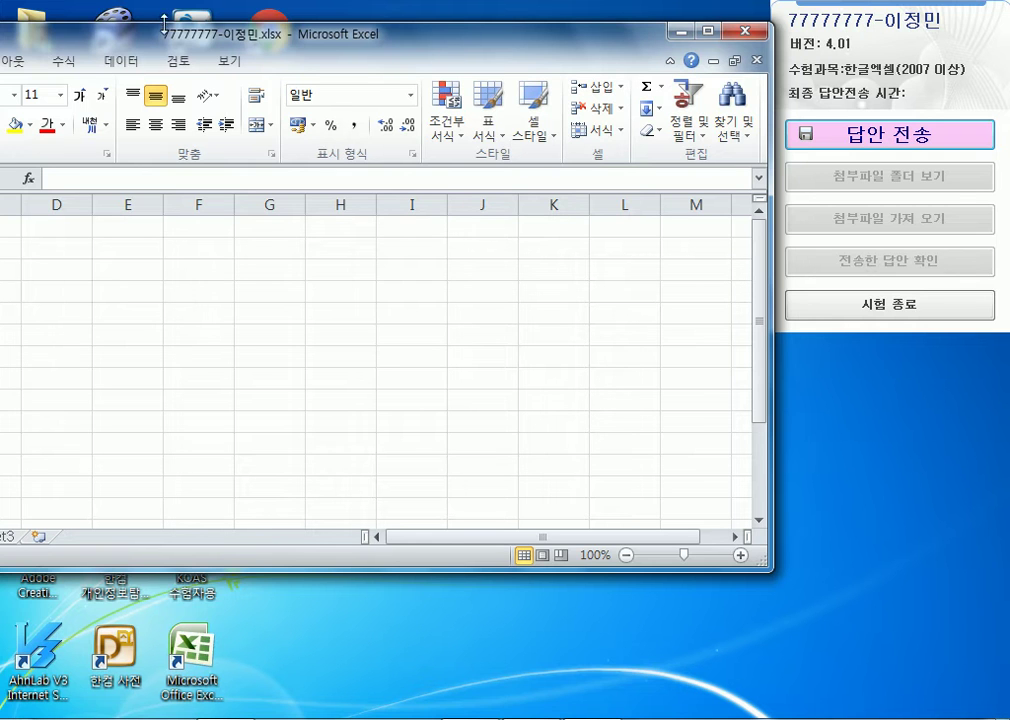
left_click_drag(257, 36, 243, 22)
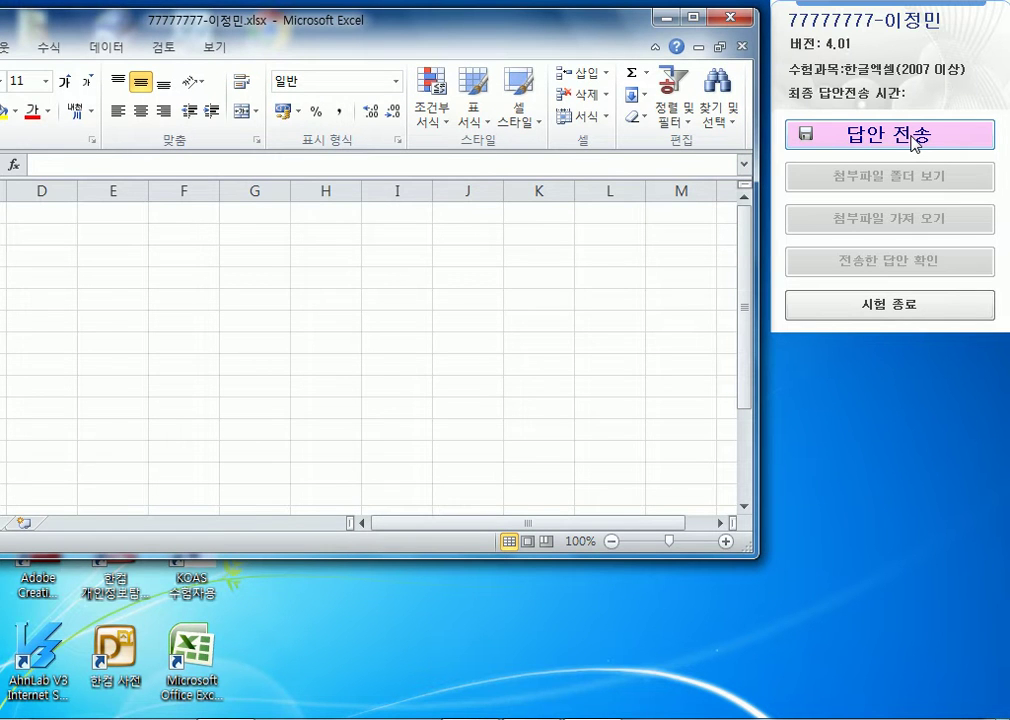
left_click(915, 140)
double_click(490, 27)
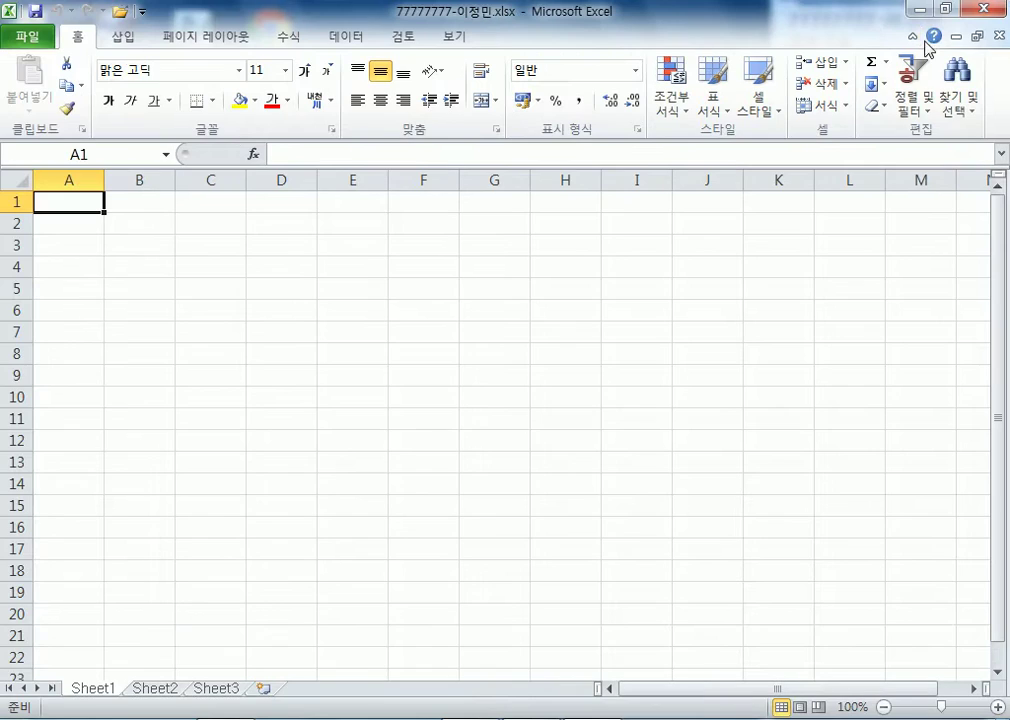
left_click_drag(863, 18, 578, 35)
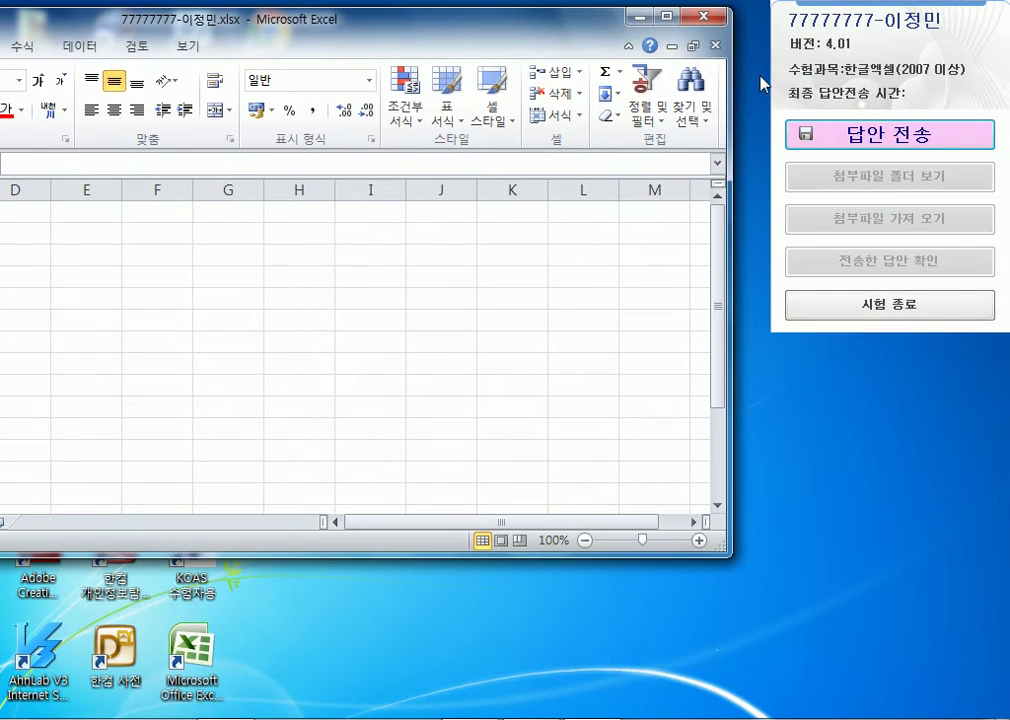
left_click(851, 138)
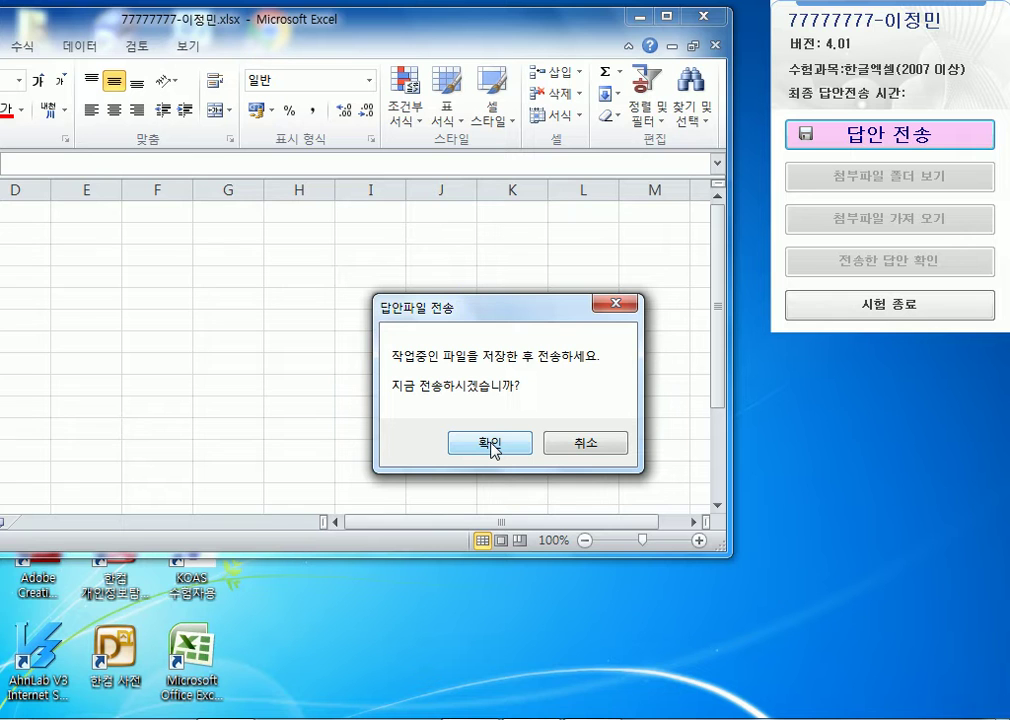
left_click(490, 444)
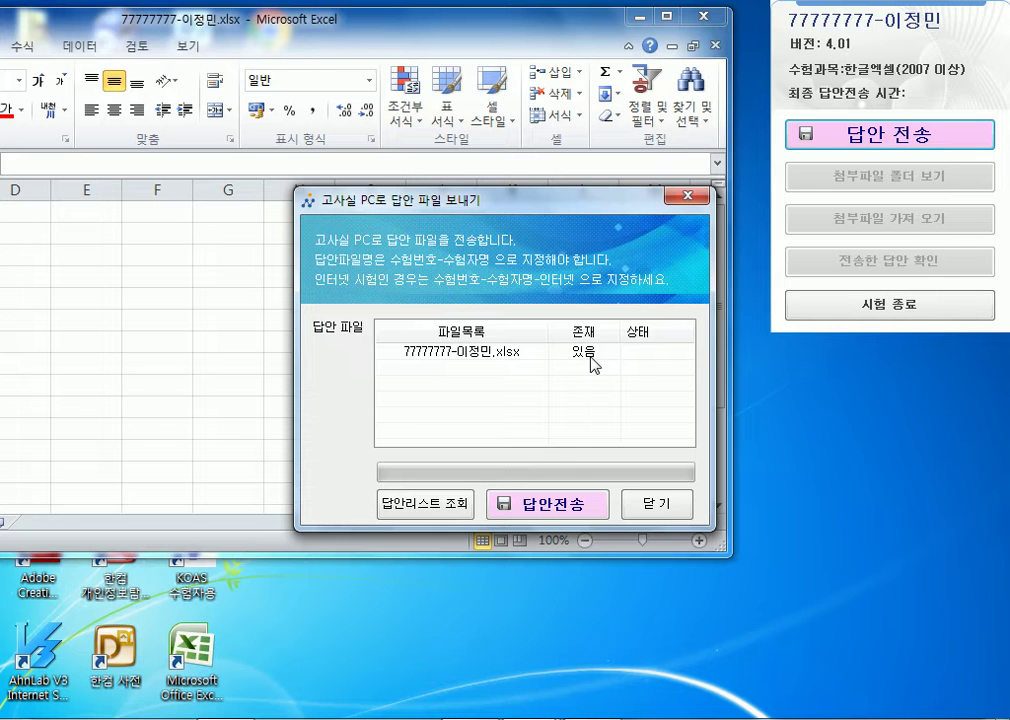
left_click(511, 506)
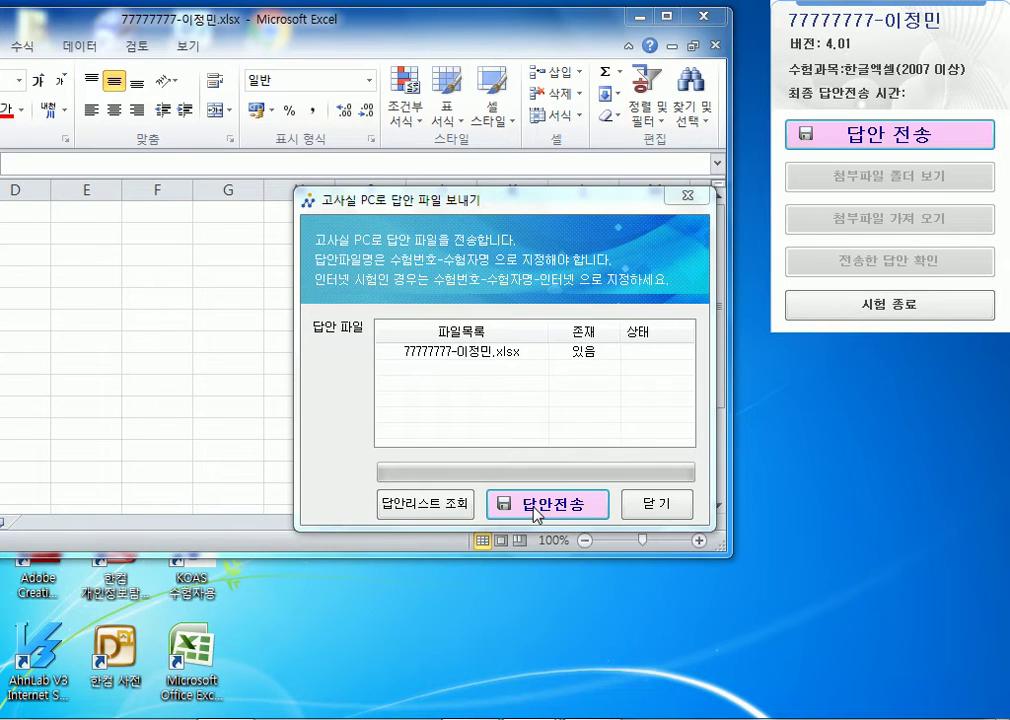
left_click(540, 432)
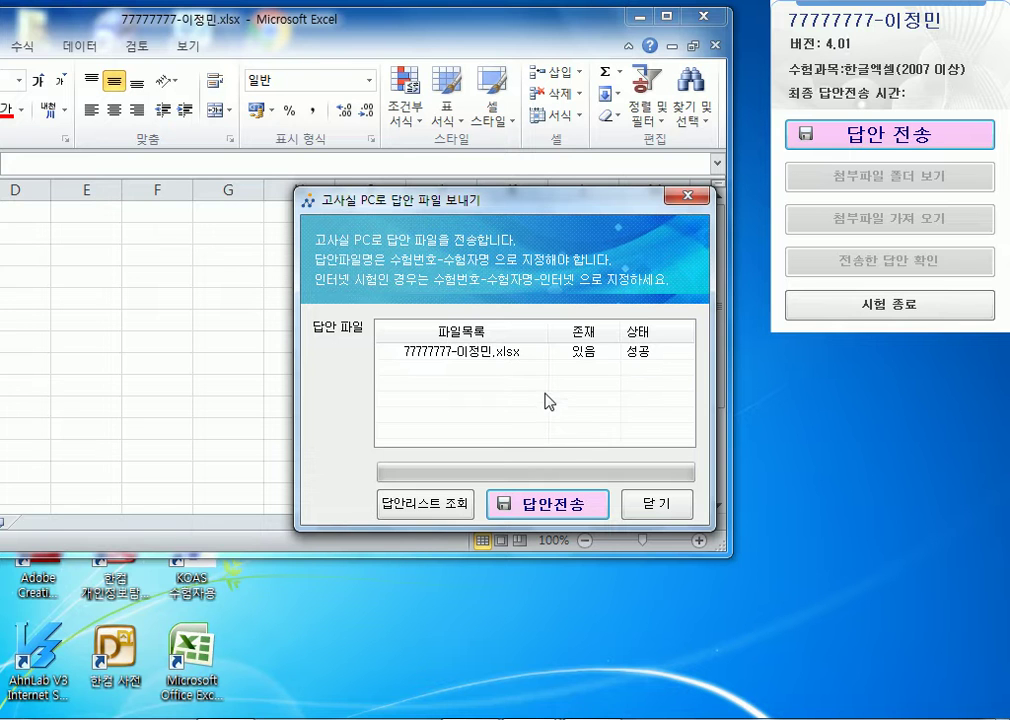
left_click(643, 508)
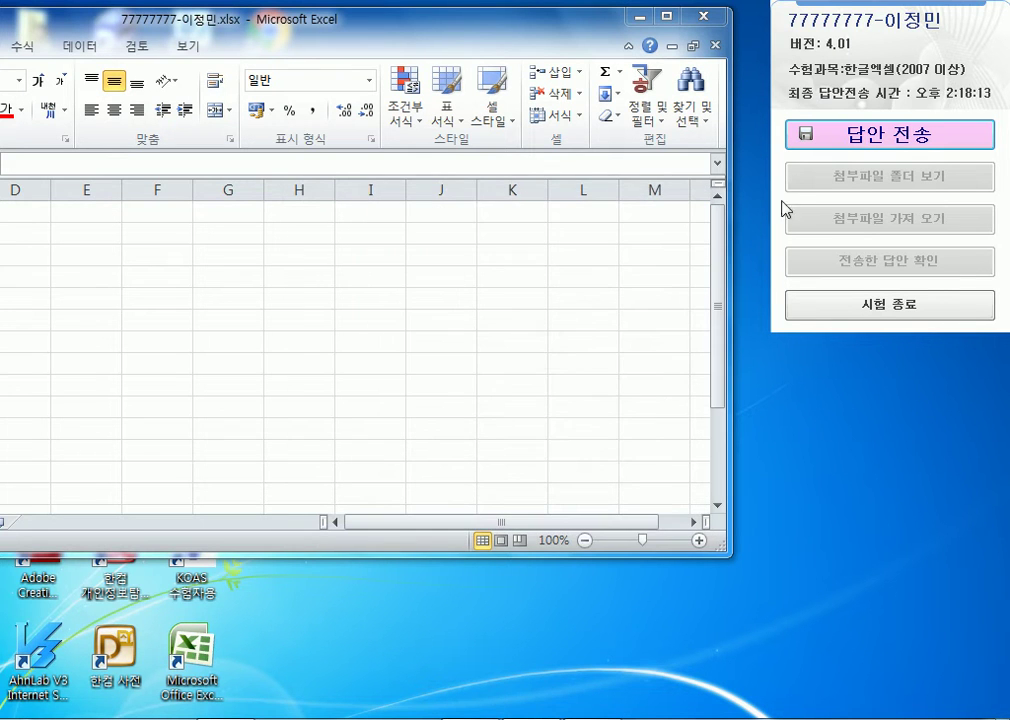
- Resend the unchanged answer file, then bring the whole Excel window back on screen
left_click(853, 143)
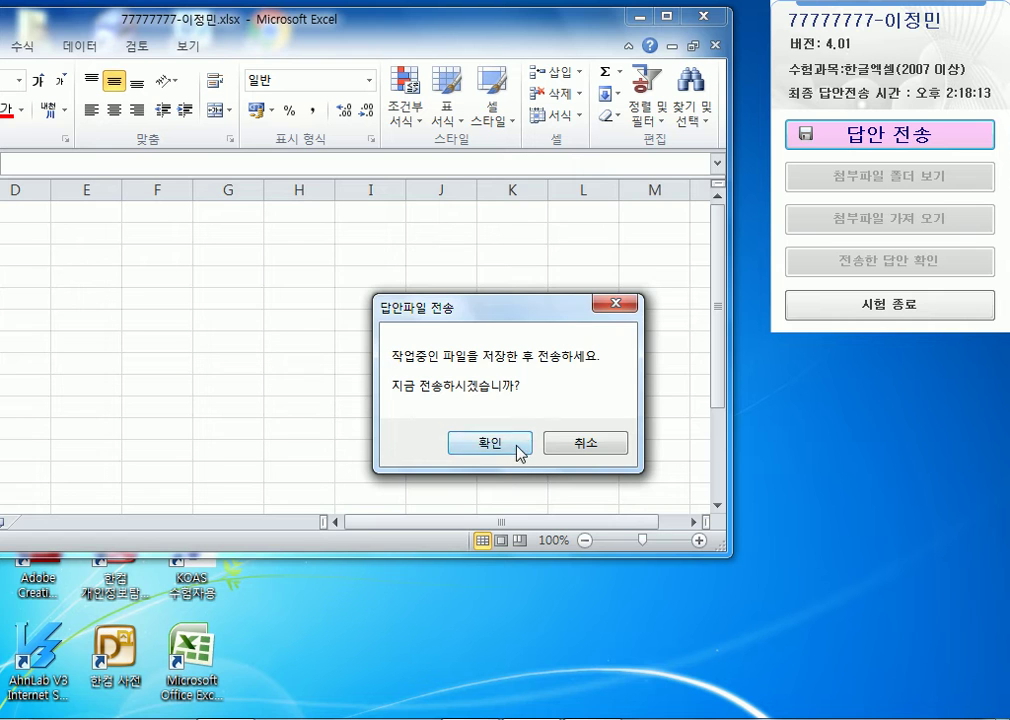
left_click(516, 447)
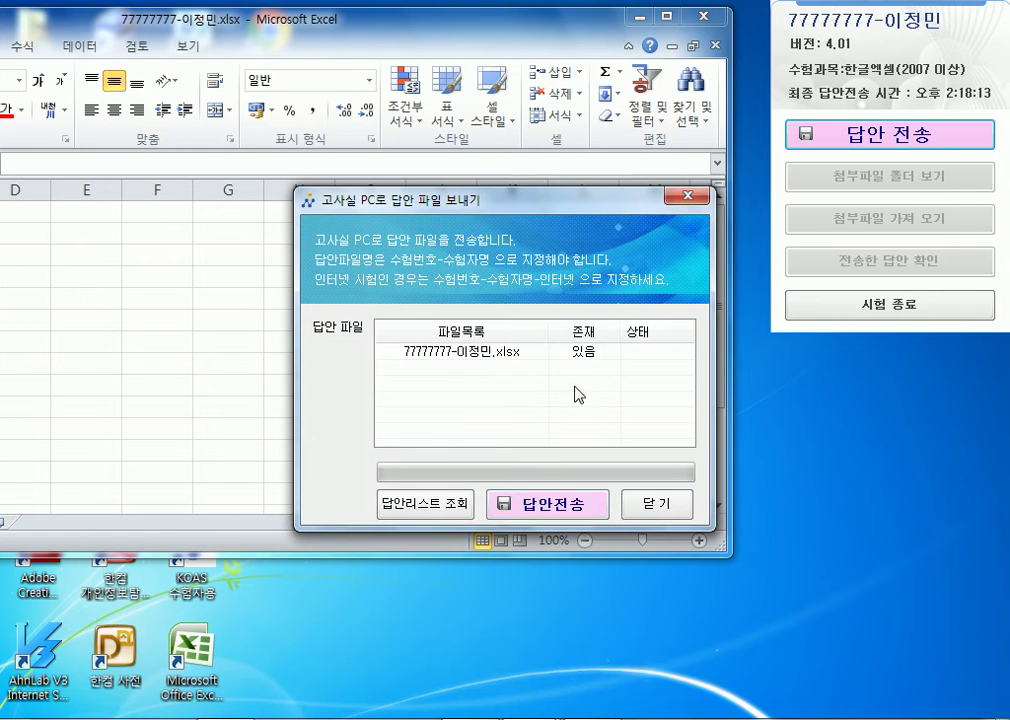
left_click(545, 508)
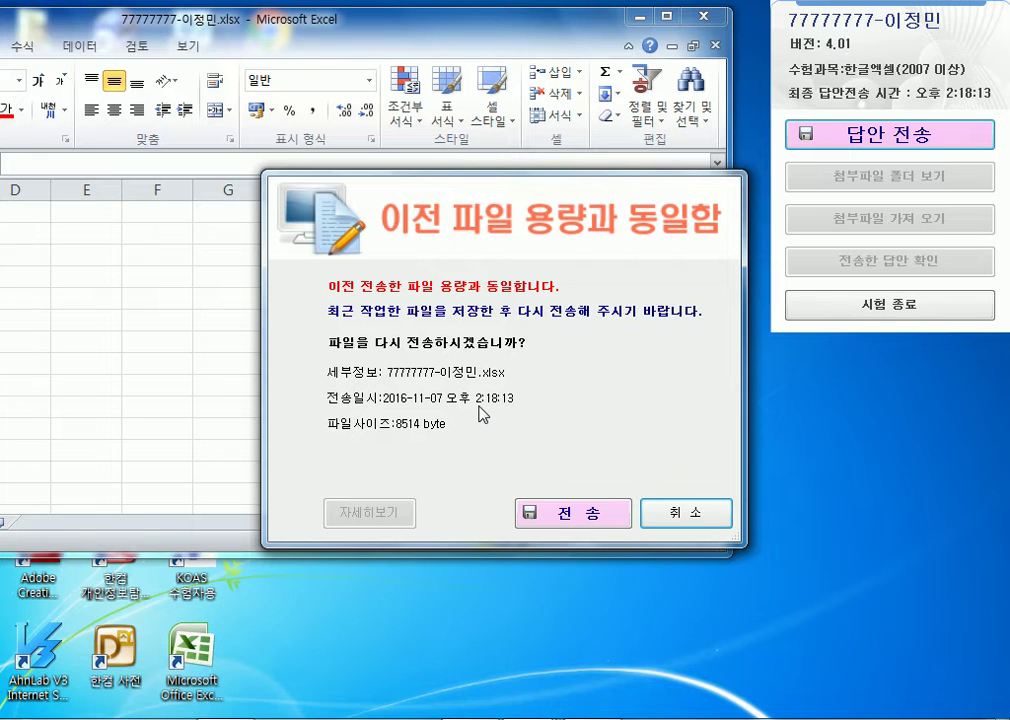
left_click(587, 522)
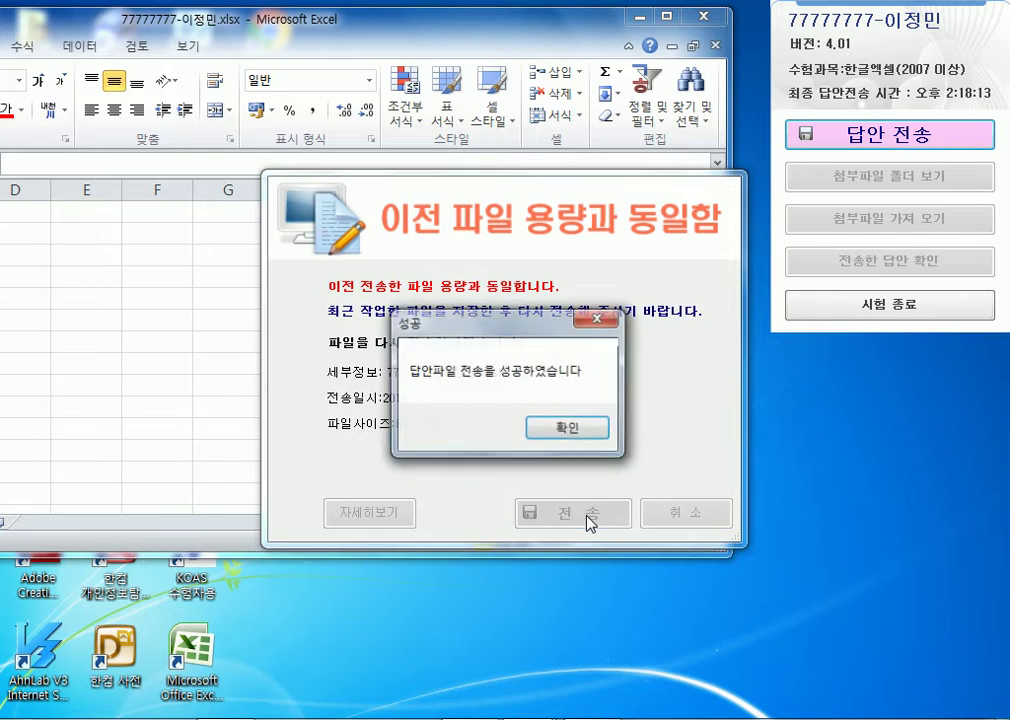
left_click(591, 441)
left_click(667, 507)
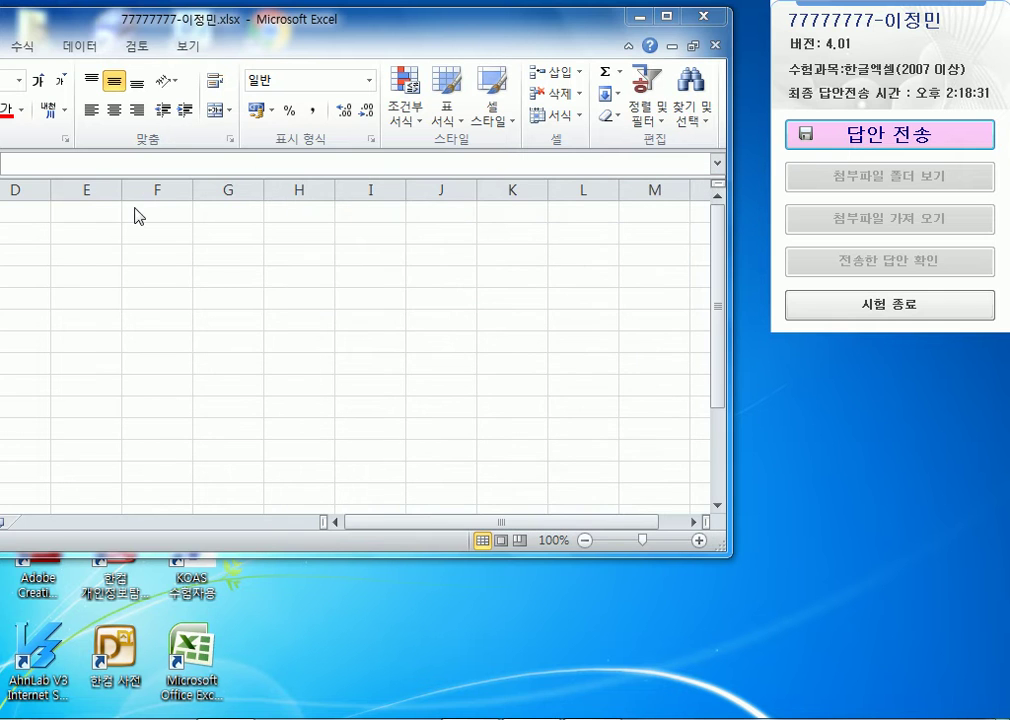
left_click_drag(195, 20, 500, 36)
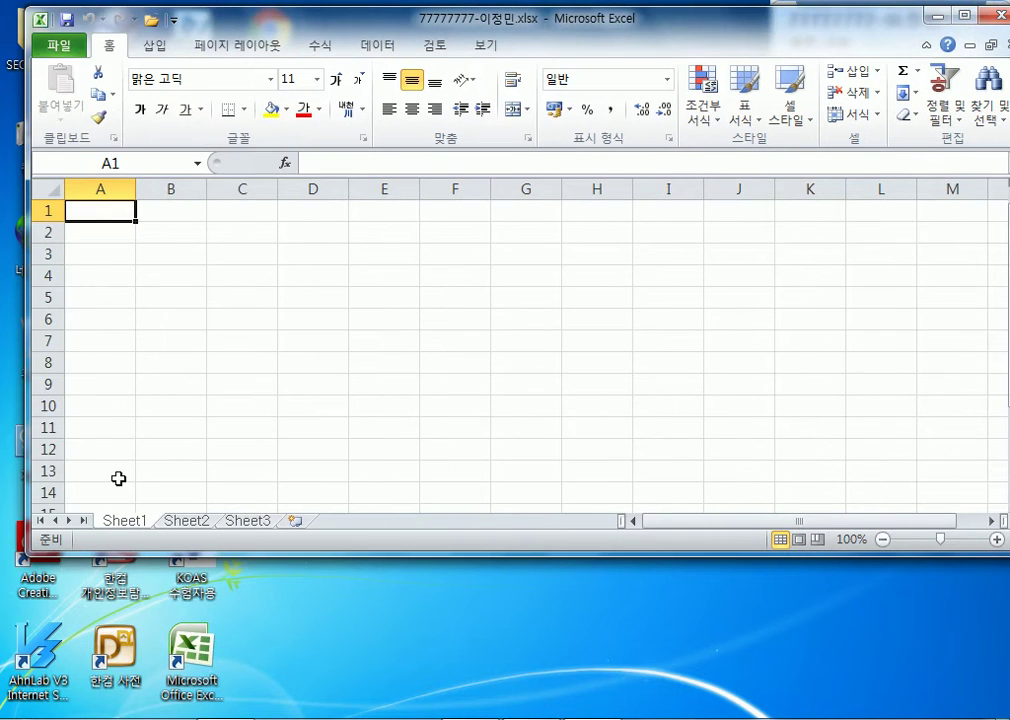
- Narrow column A to a thin margin, rename Sheet1 to 제1작업, and save the workbook
left_click_drag(135, 189, 86, 189)
left_click(131, 233)
double_click(130, 522)
type("wp1wkr")
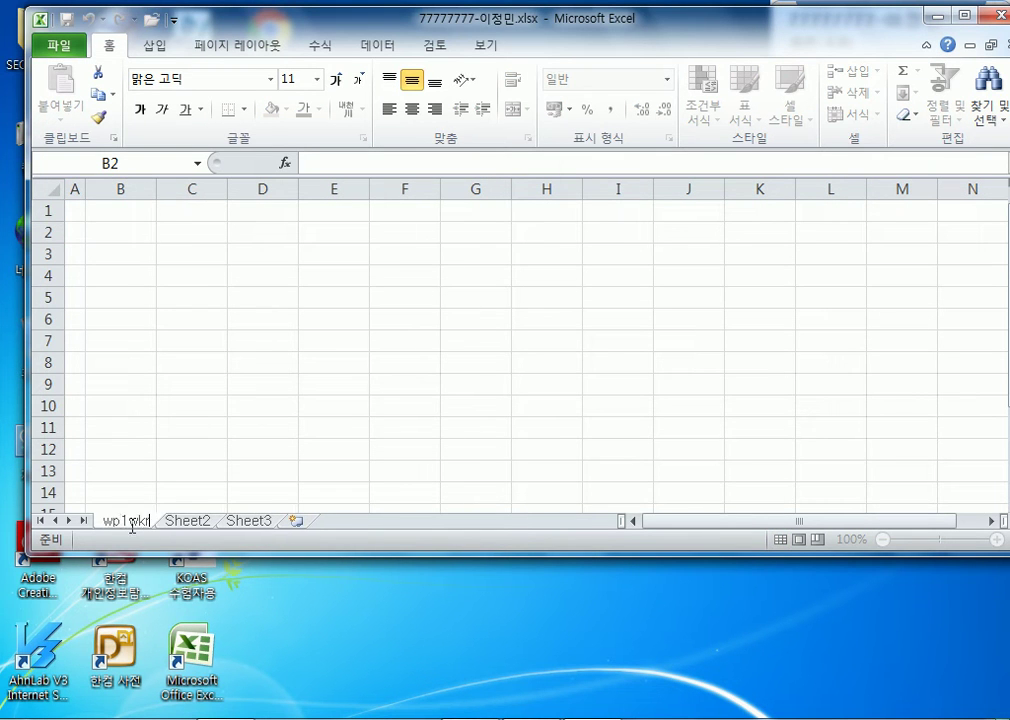
type("제1")
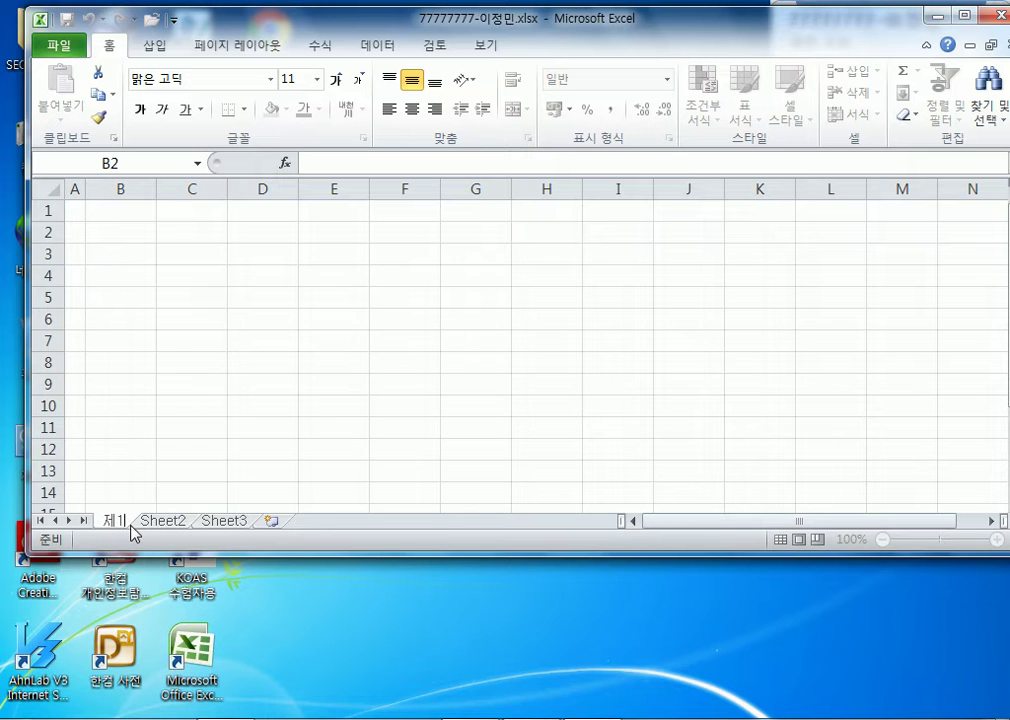
type("작업")
key("Return")
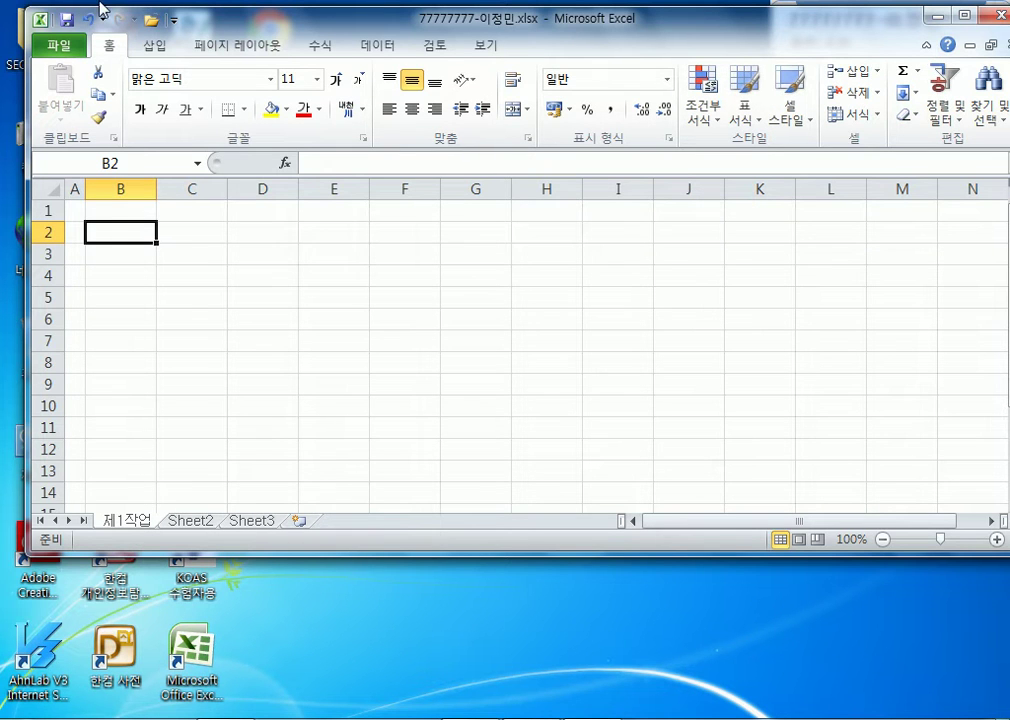
left_click(67, 19)
left_click_drag(705, 27, 415, 23)
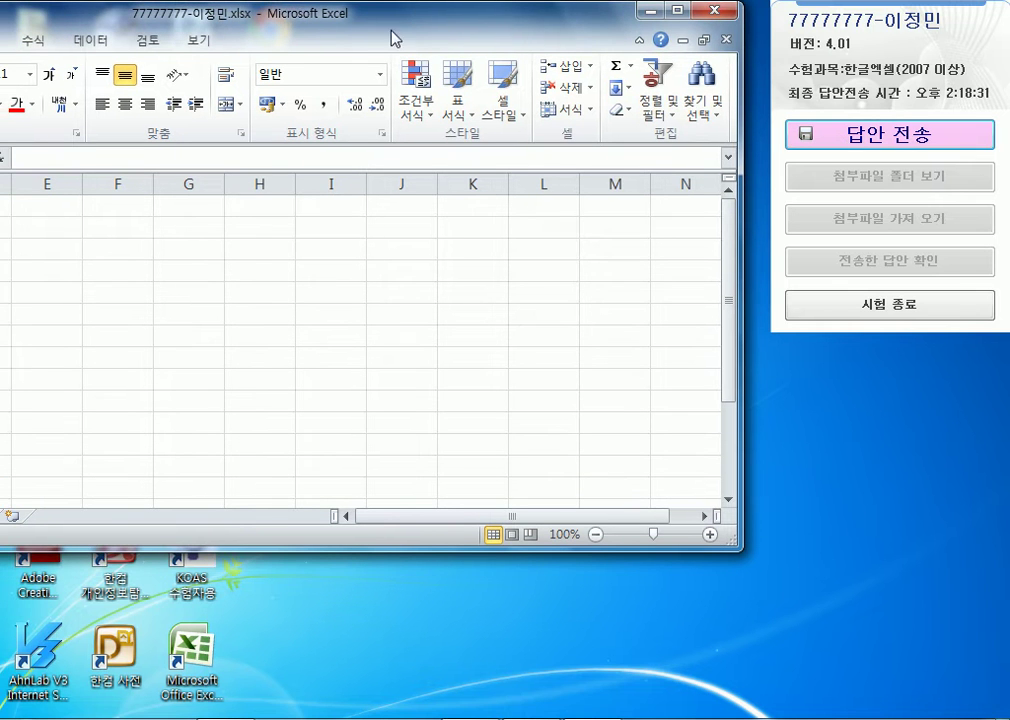
- Send the workbook with the renamed sheet to the exam PC
left_click(875, 140)
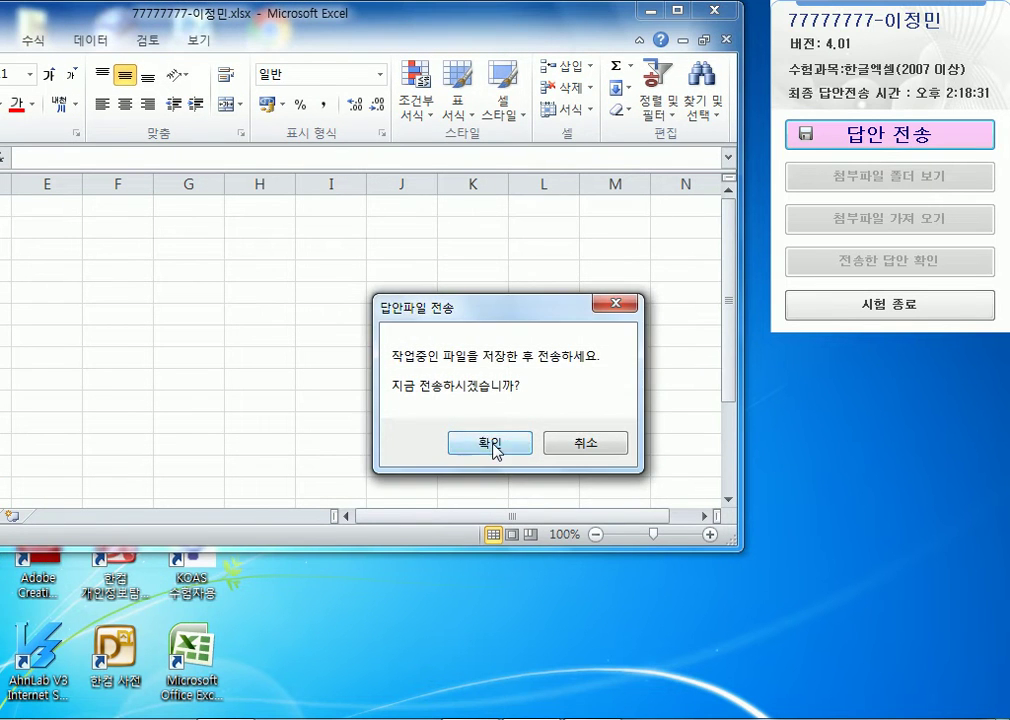
left_click(490, 443)
left_click(575, 505)
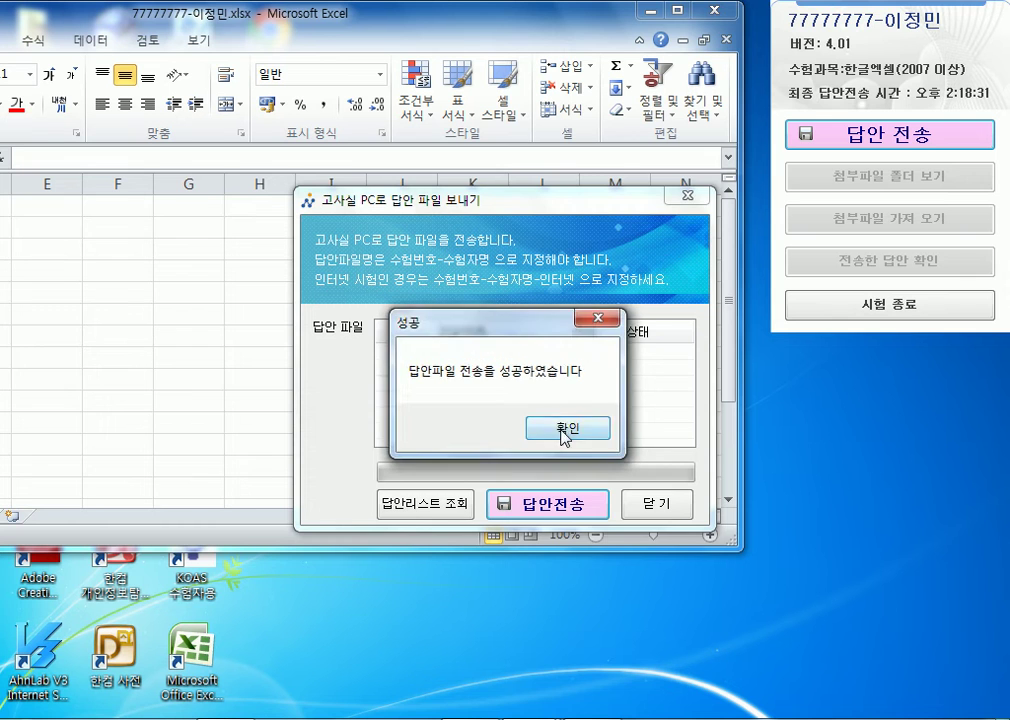
left_click(550, 426)
left_click(656, 505)
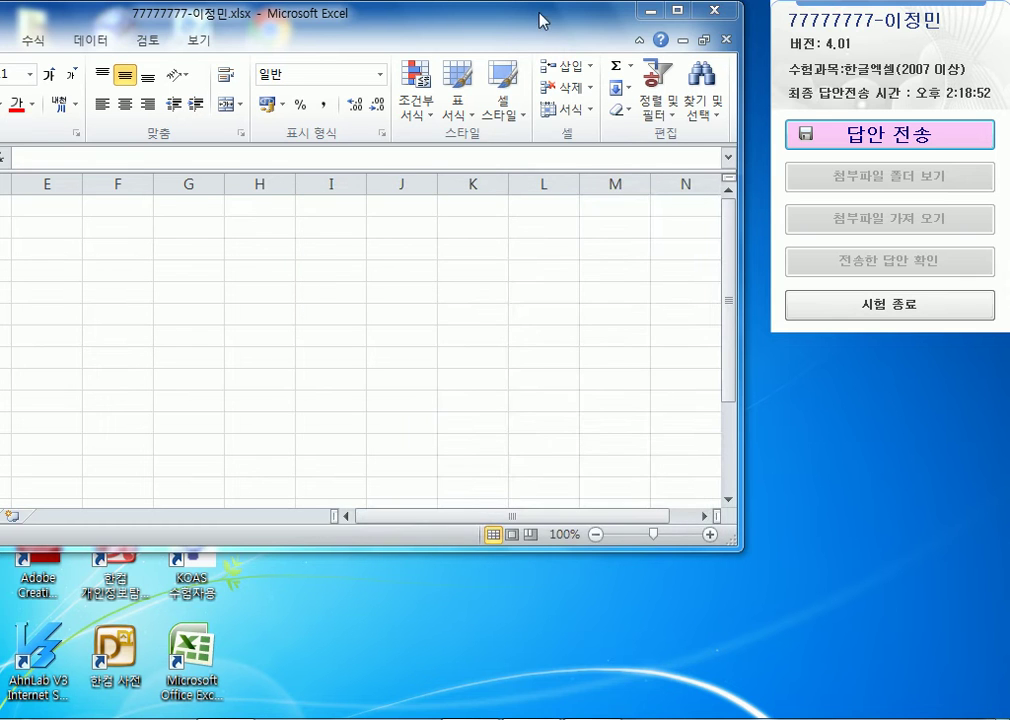
- Reposition the Excel window to uncover the KOAS exam panel
left_click_drag(430, 20, 710, 20)
left_click_drag(822, 14, 820, 19)
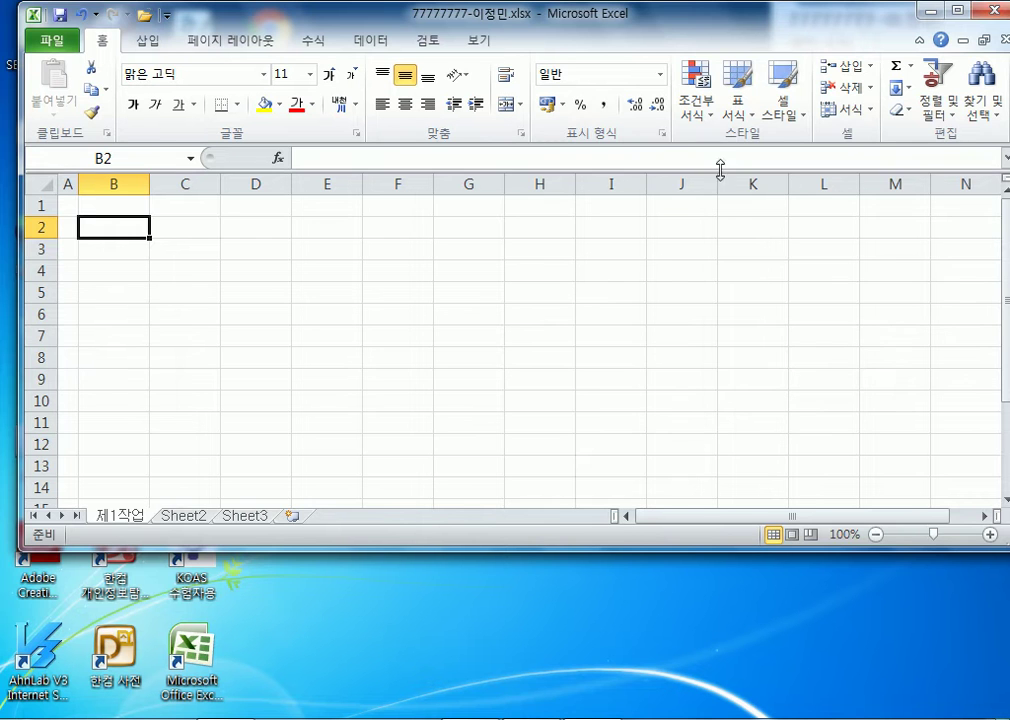
left_click_drag(746, 18, 470, 20)
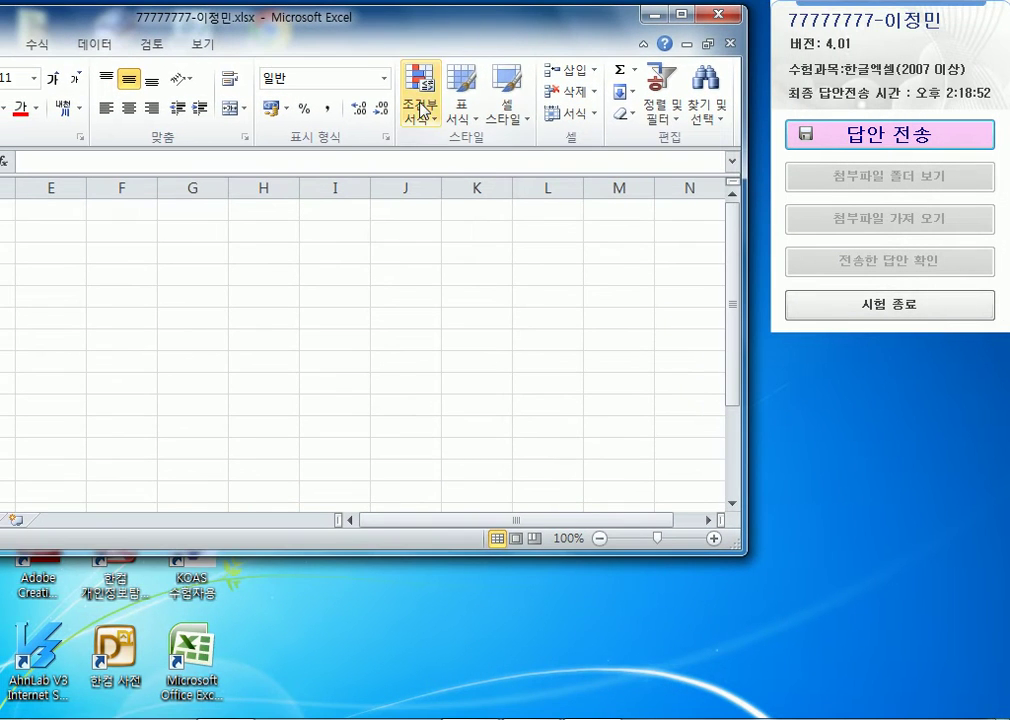
left_click_drag(42, 13, 161, 27)
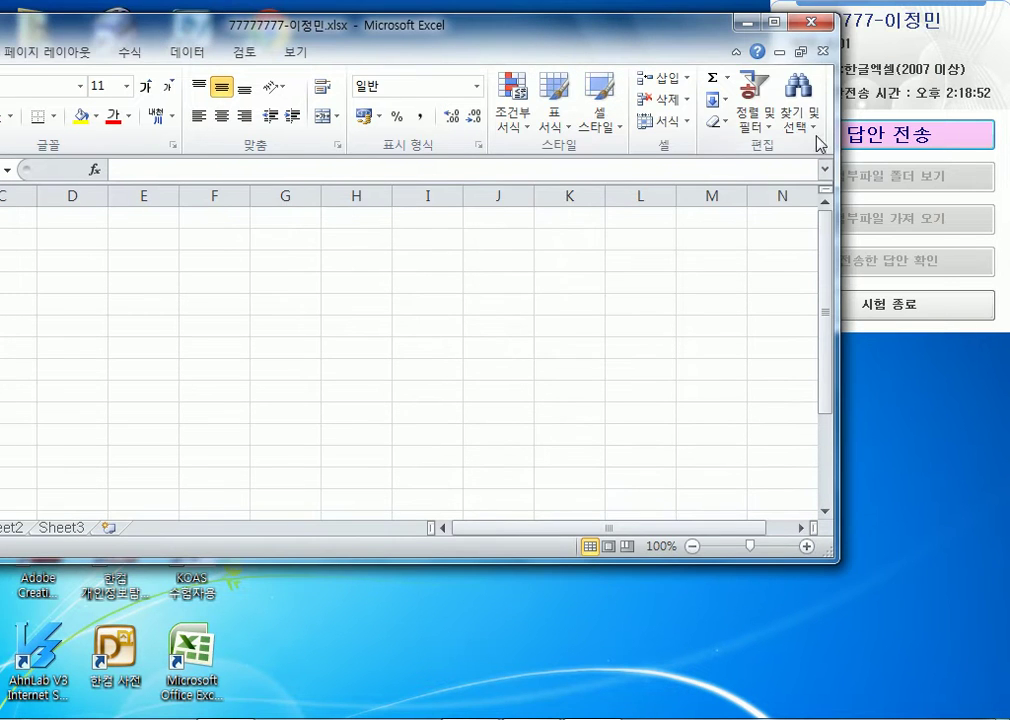
left_click_drag(712, 32, 627, 28)
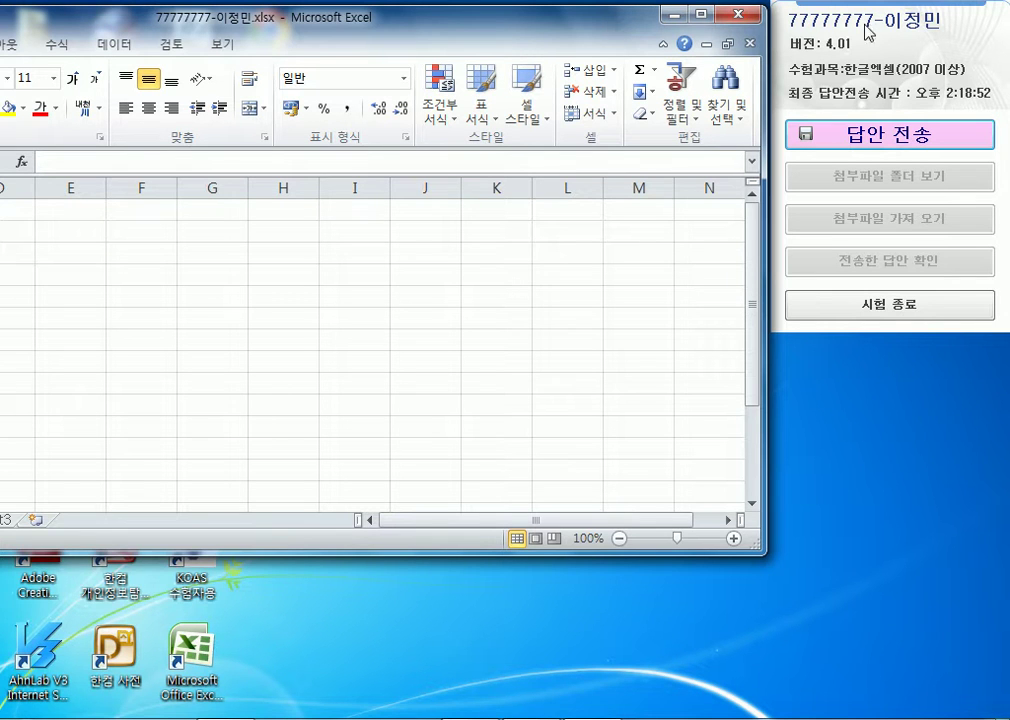
left_click_drag(276, 27, 577, 40)
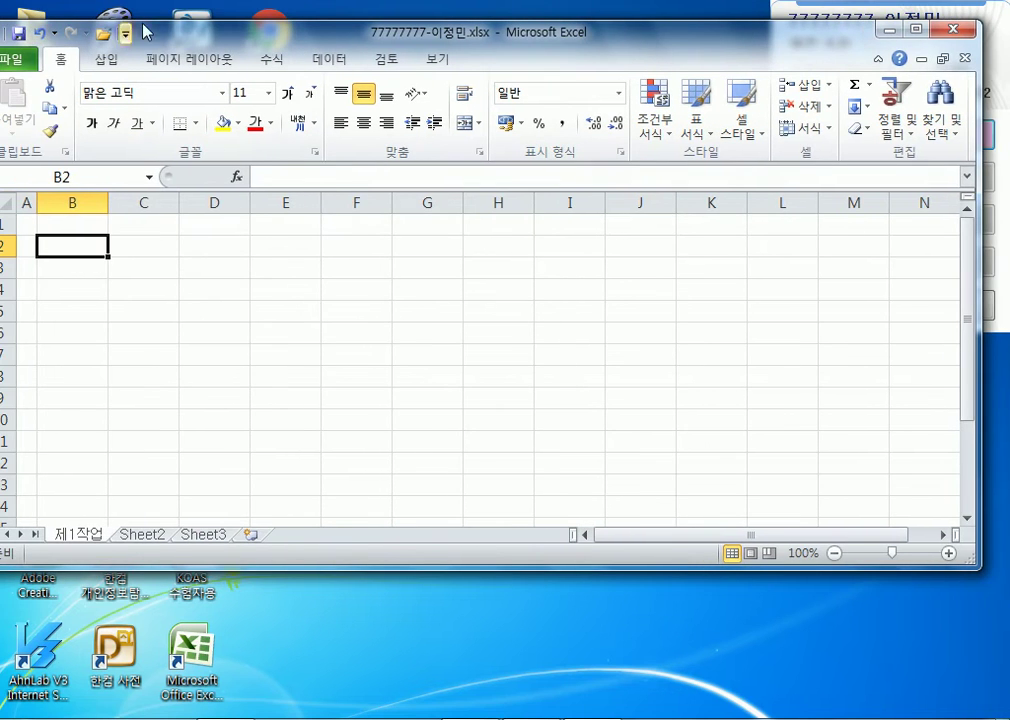
left_click_drag(215, 40, 345, 35)
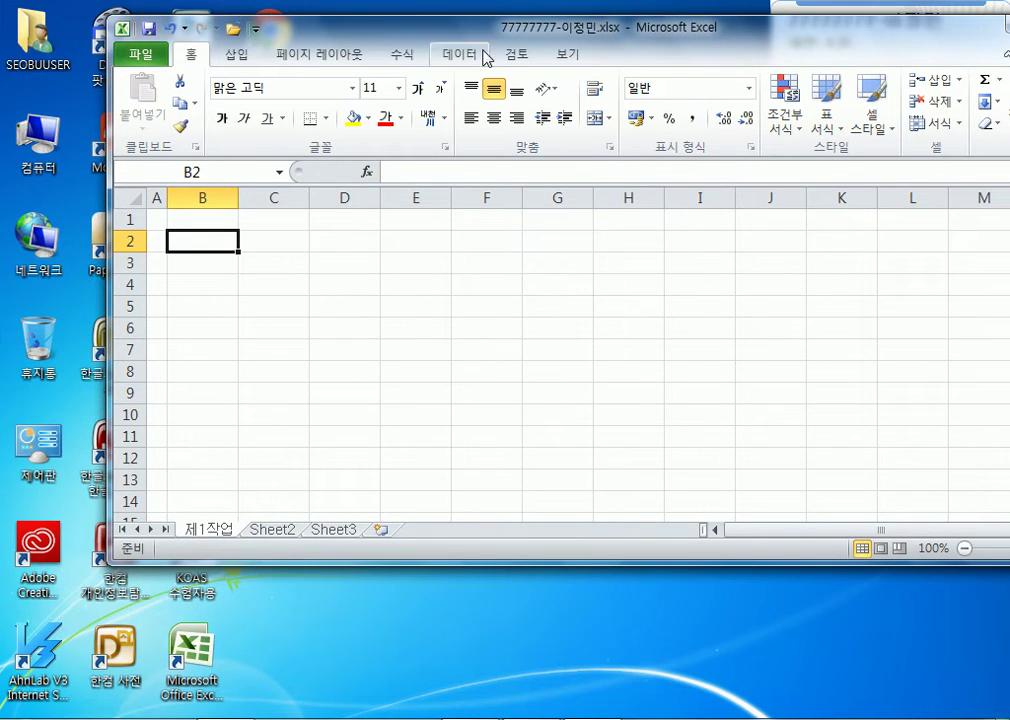
left_click_drag(507, 29, 133, 62)
- Resend the unchanged answer file, then move Excel back over the exam panel
left_click(876, 134)
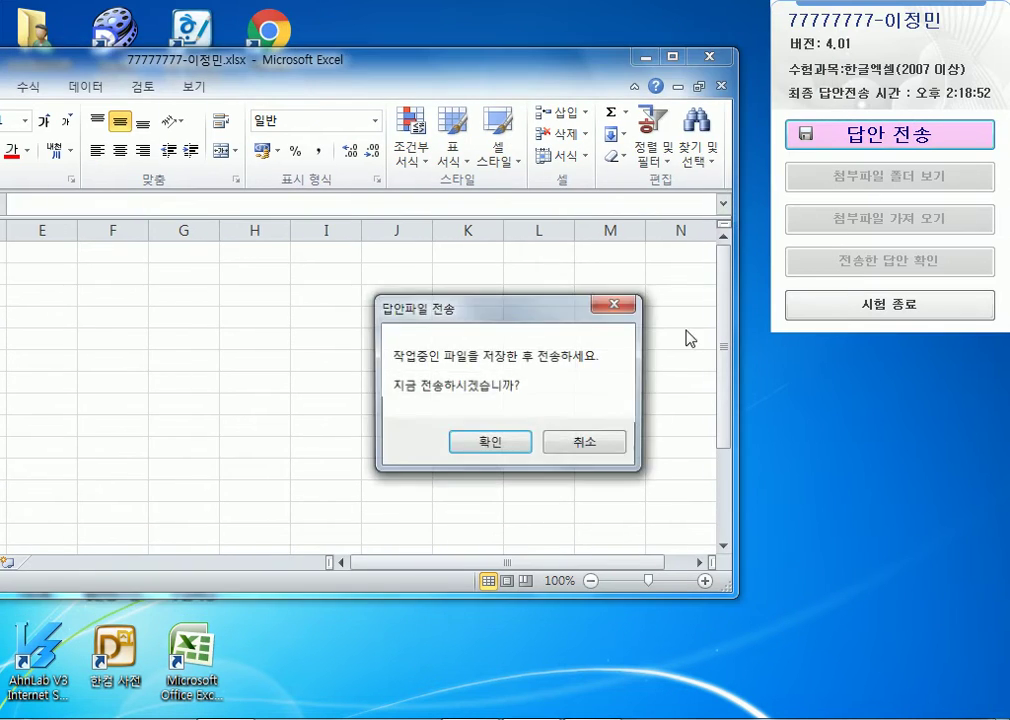
left_click(510, 446)
left_click(558, 503)
left_click(559, 511)
key("Return")
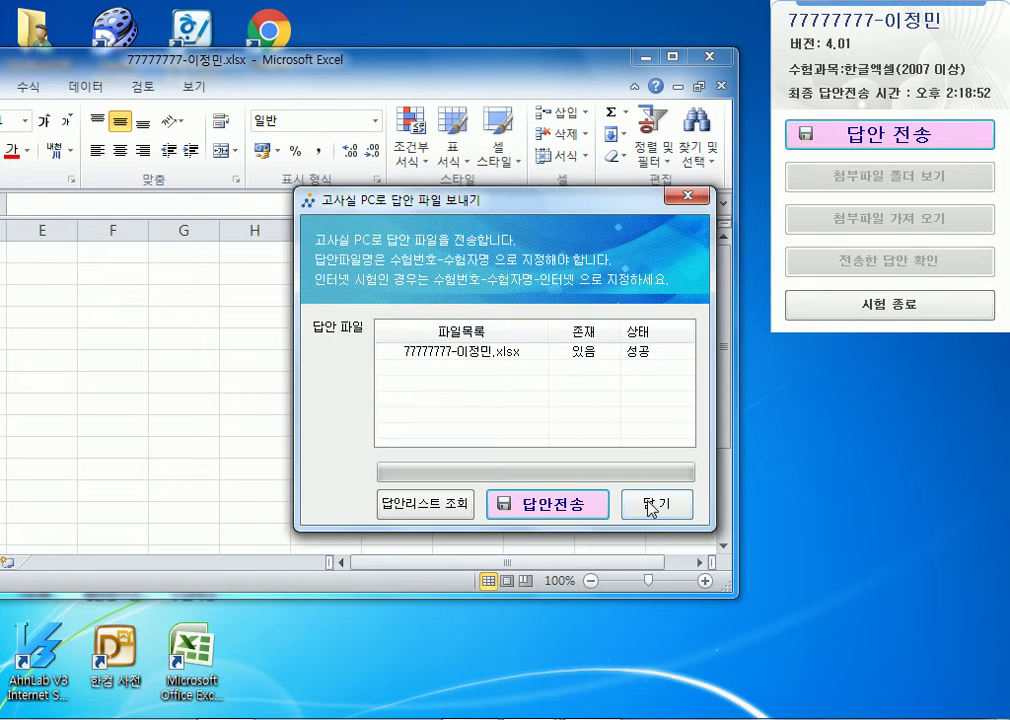
left_click(652, 504)
left_click_drag(570, 70, 828, 43)
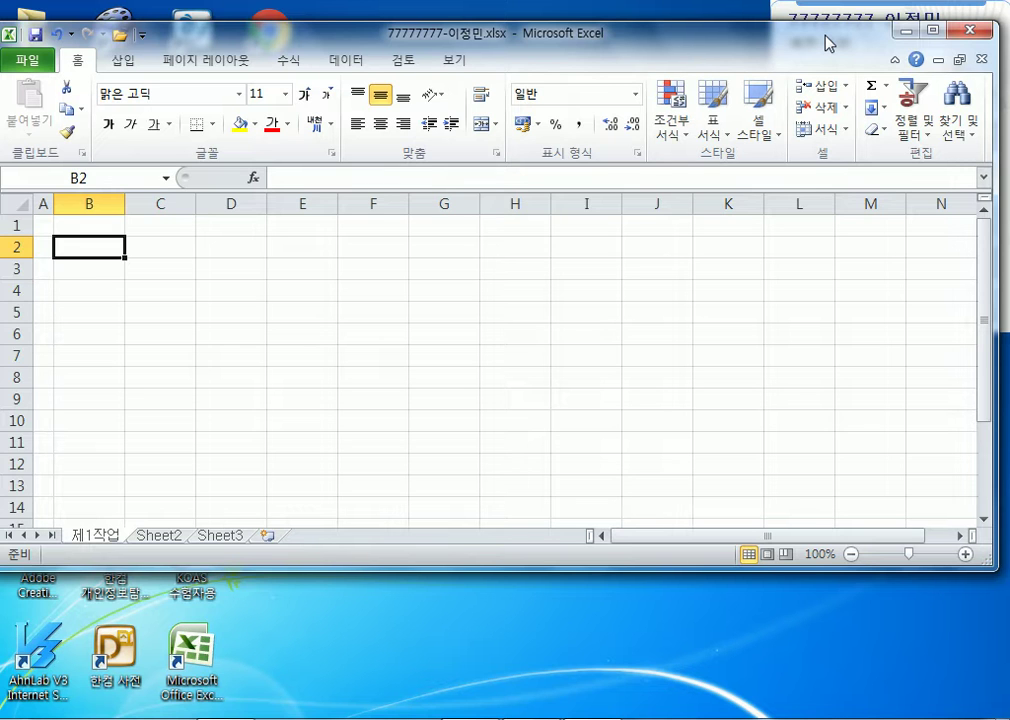
- Open the answer-send window from the KOAS panel and close it without sending
left_click_drag(824, 42, 627, 54)
left_click(876, 143)
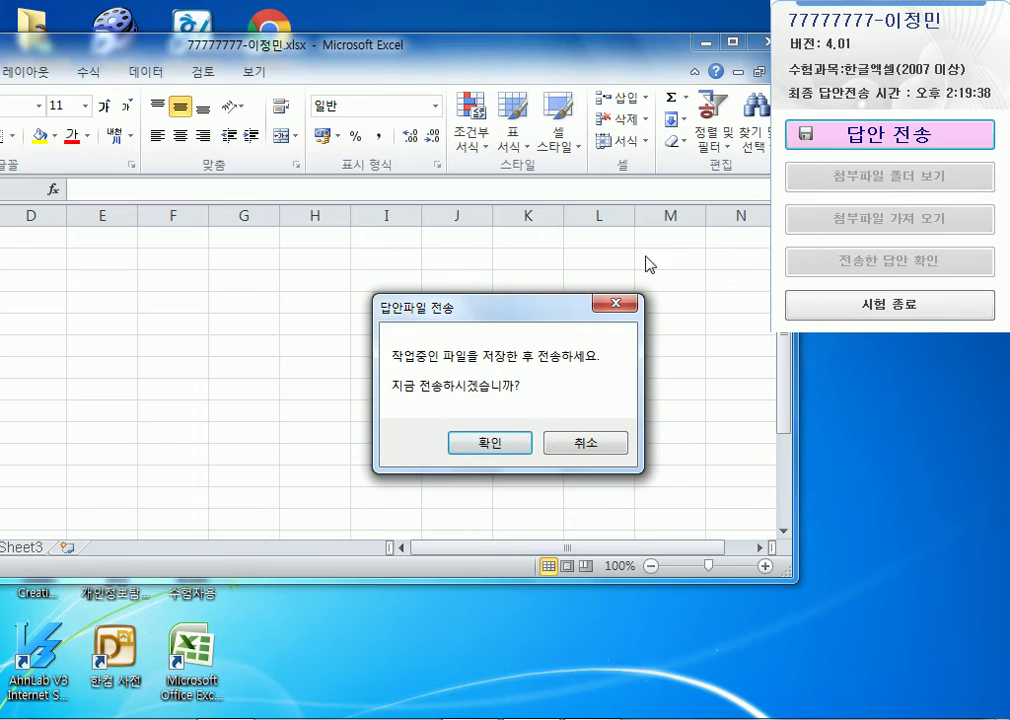
left_click(491, 444)
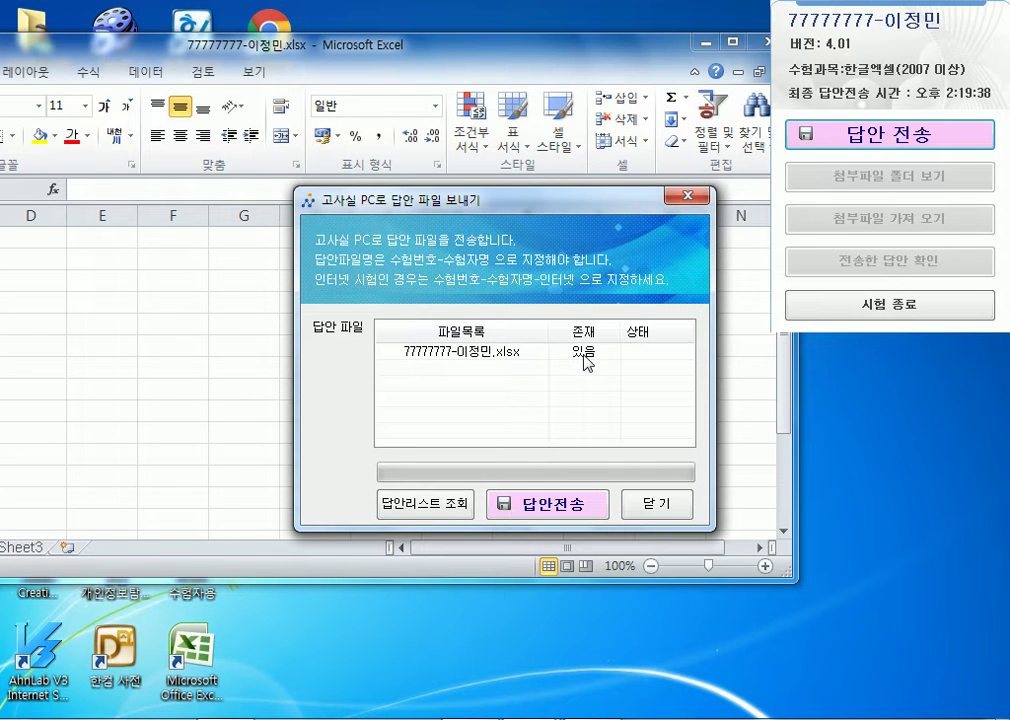
left_click(632, 508)
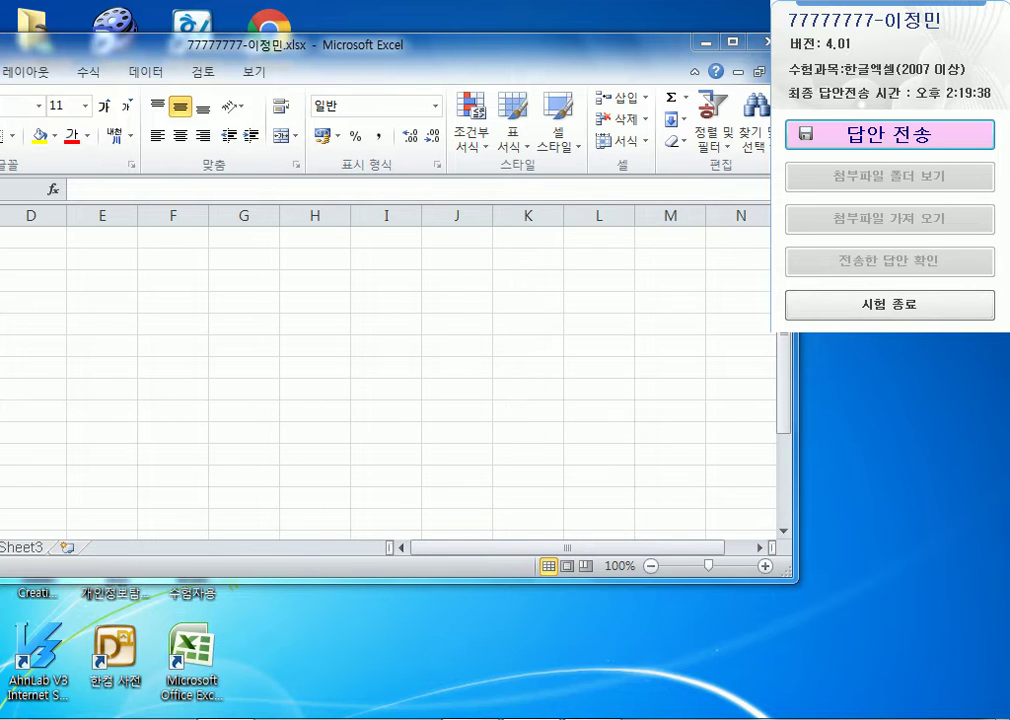
left_click_drag(379, 45, 617, 62)
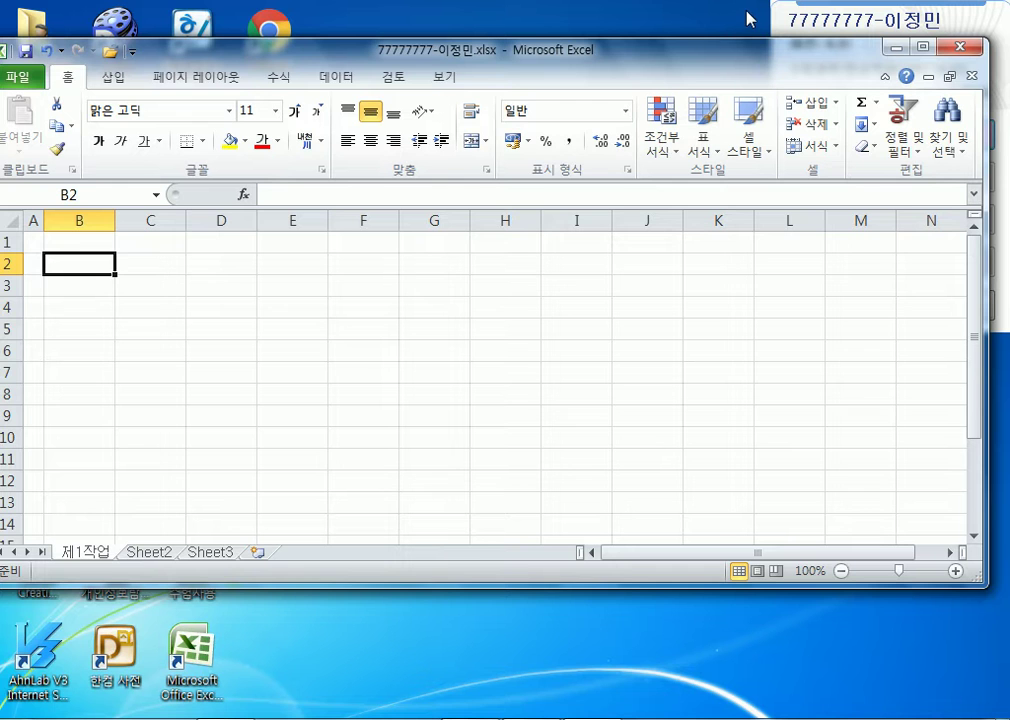
left_click_drag(734, 55, 623, 204)
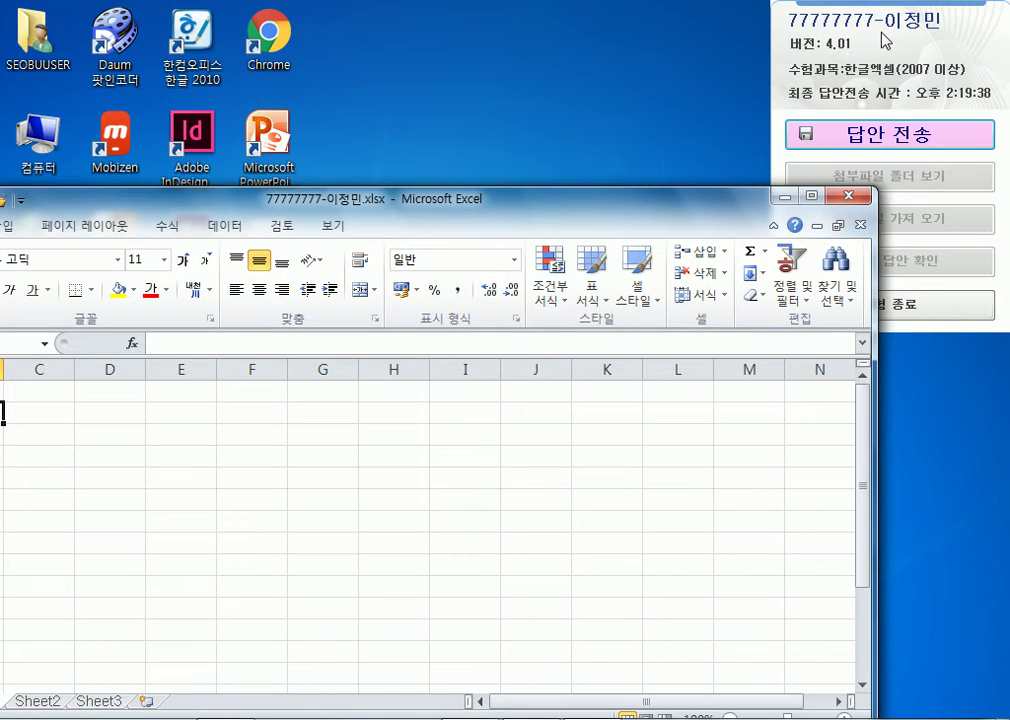
- Open and close the answer-send window twice more, repositioning the workbook beside the panel
left_click(874, 146)
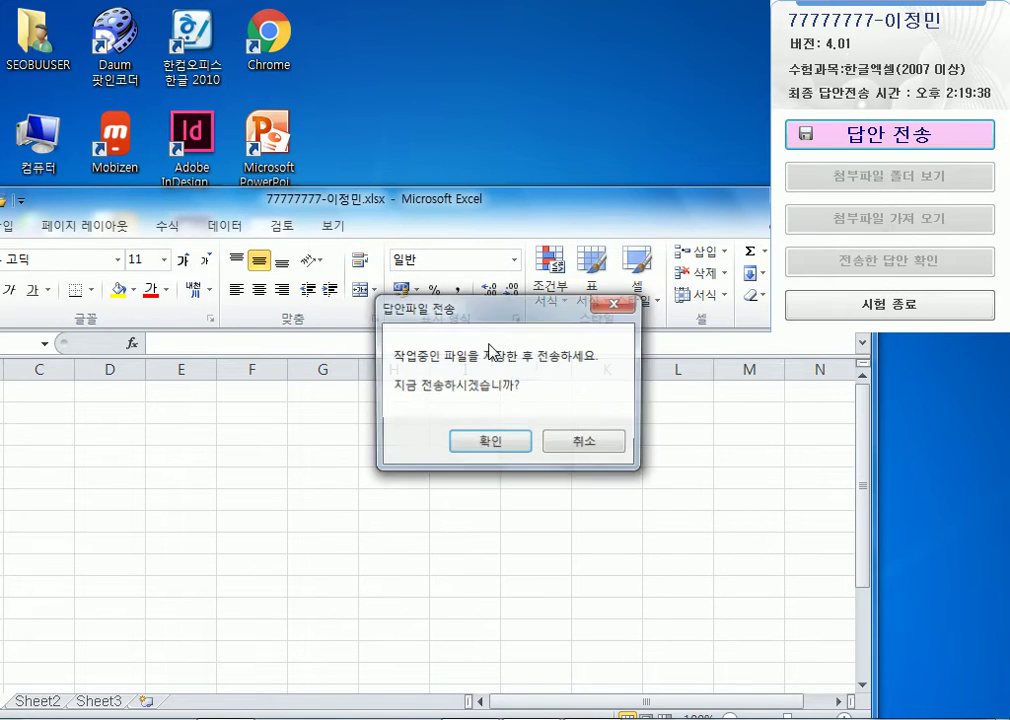
left_click(508, 447)
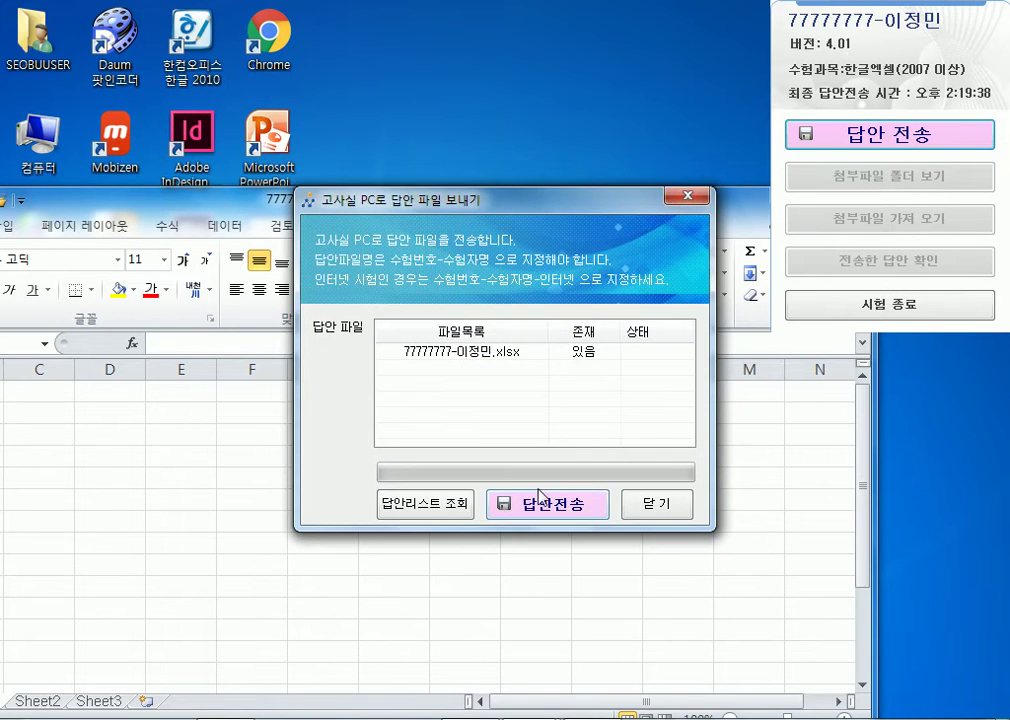
left_click(645, 505)
left_click_drag(475, 200, 654, 161)
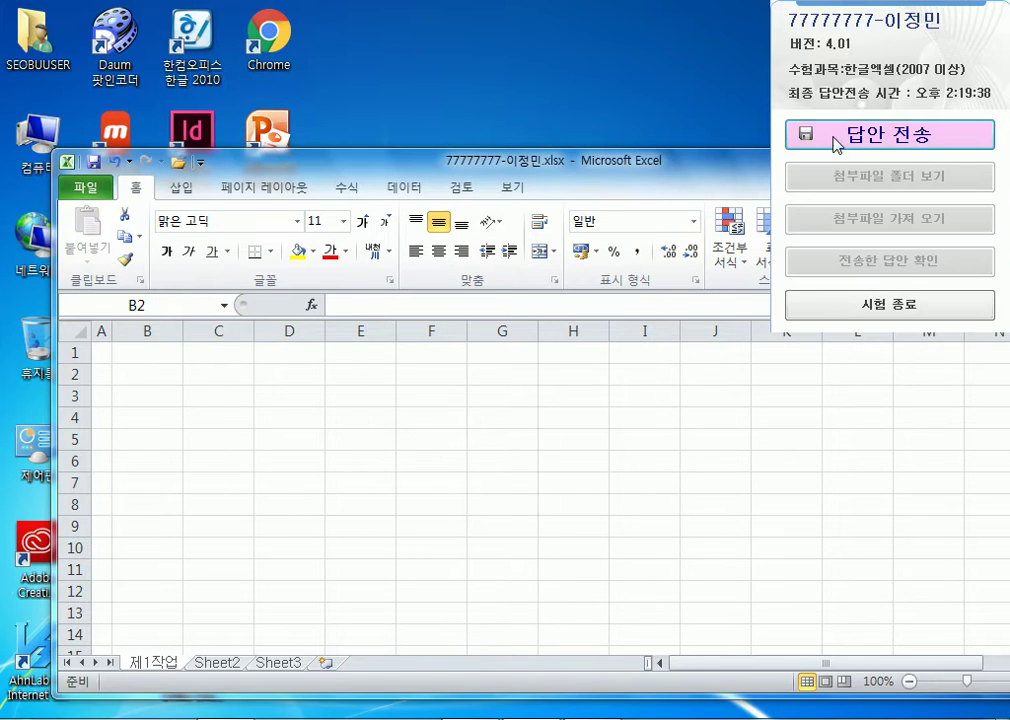
left_click(890, 134)
left_click(484, 446)
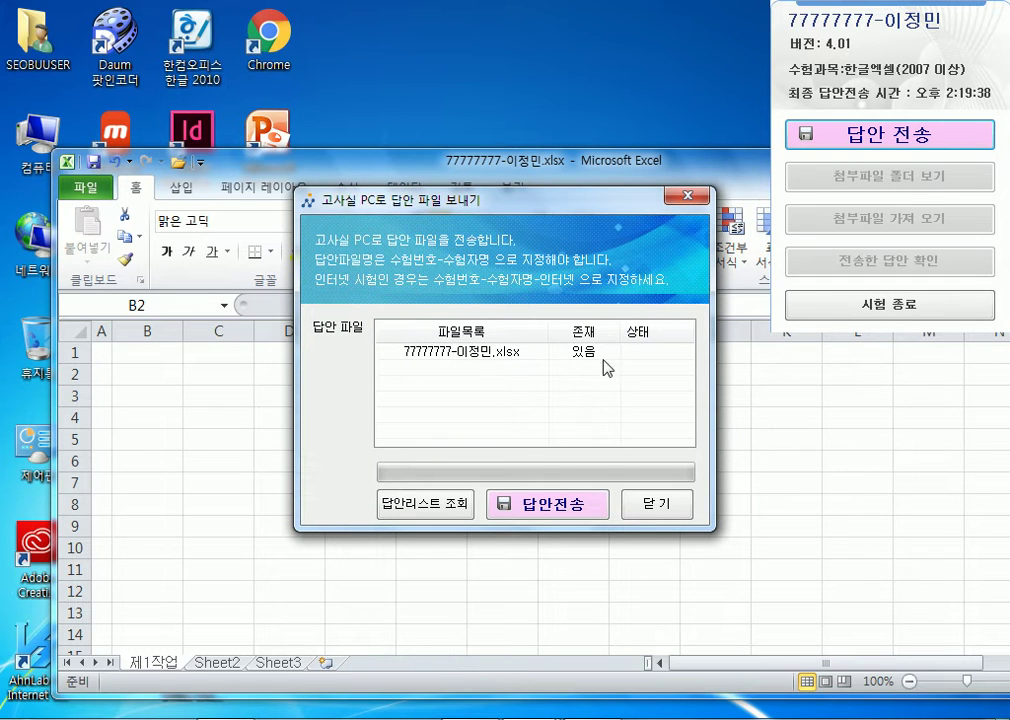
left_click(648, 520)
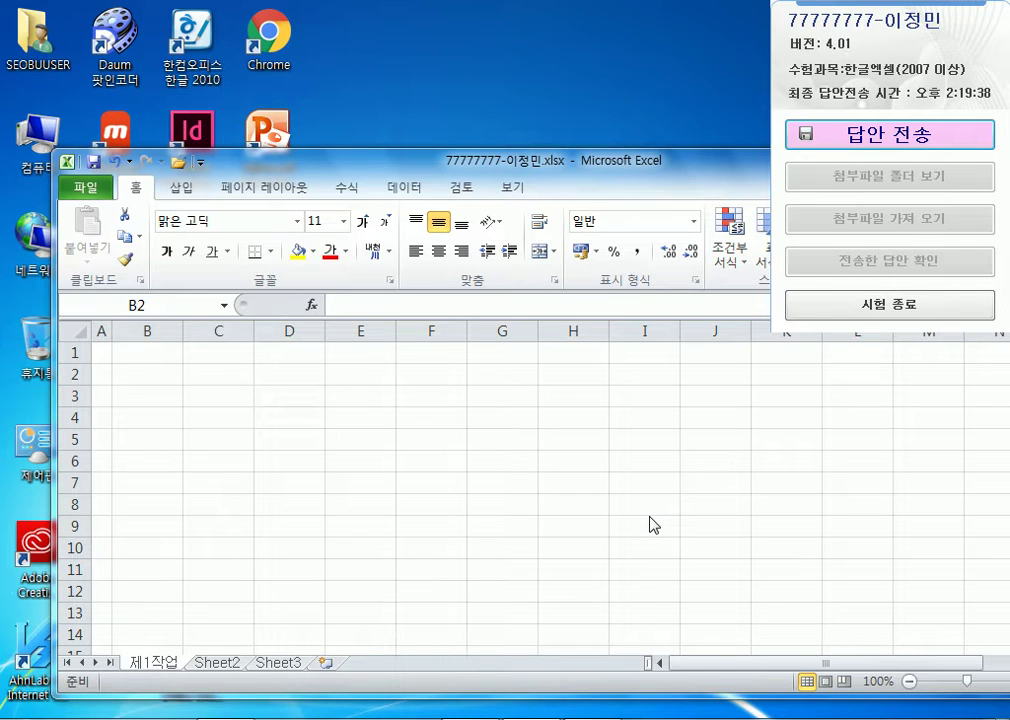
left_click_drag(568, 165, 249, 127)
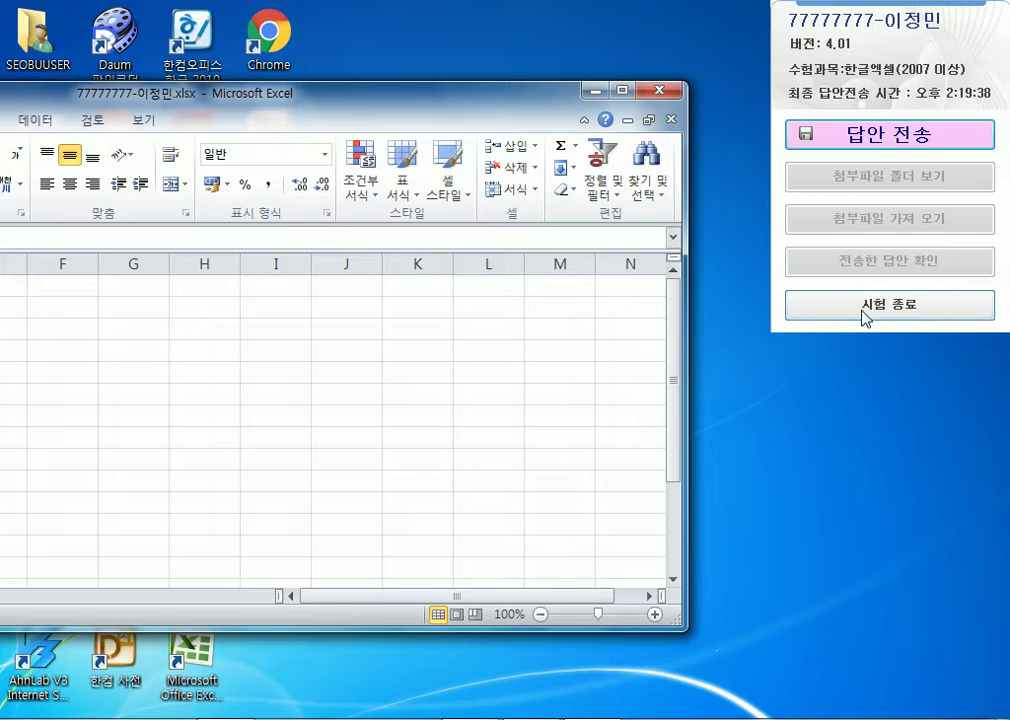
- End the KOAS exam with 시험 종료 and open the 다운로드 folder in Explorer
left_click(864, 310)
left_click_drag(471, 97, 539, 146)
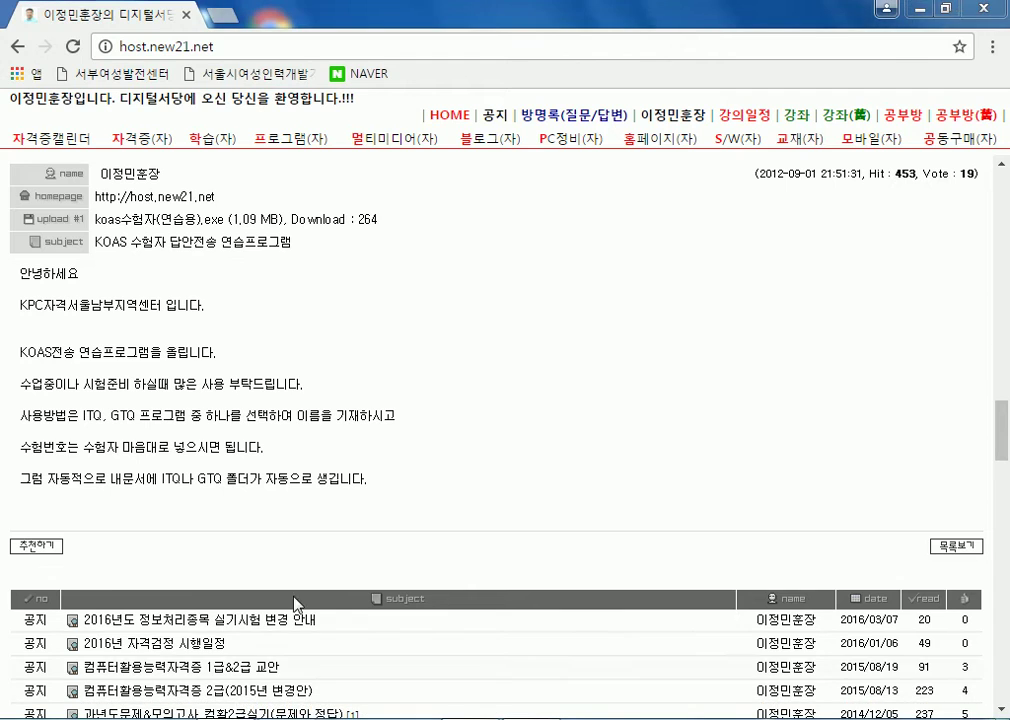
key("super+e")
left_click(106, 131)
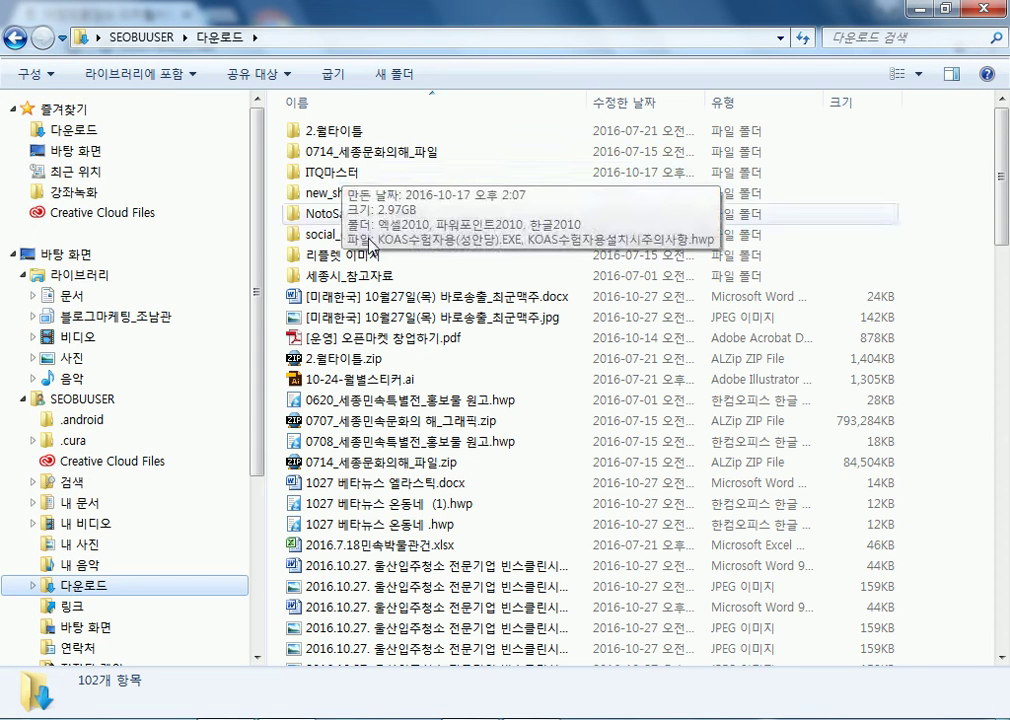
- Launch koas수험자(연습용).exe from Downloads, allow it to run, and cancel its exam-subject dialog
left_click(355, 462)
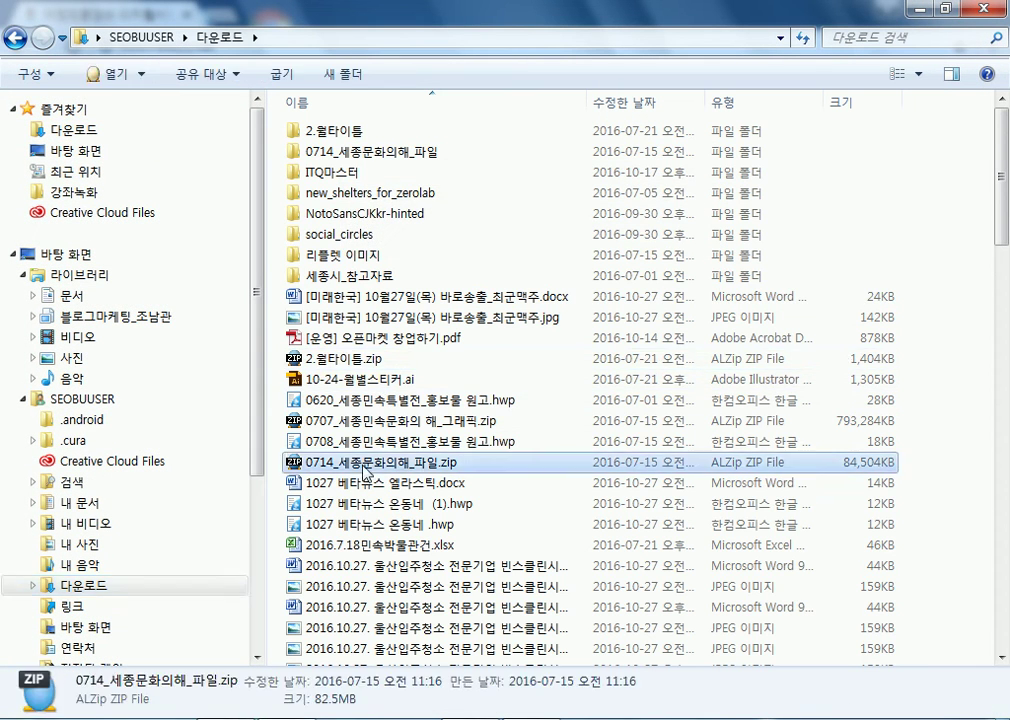
scroll(386, 497, "down", 13)
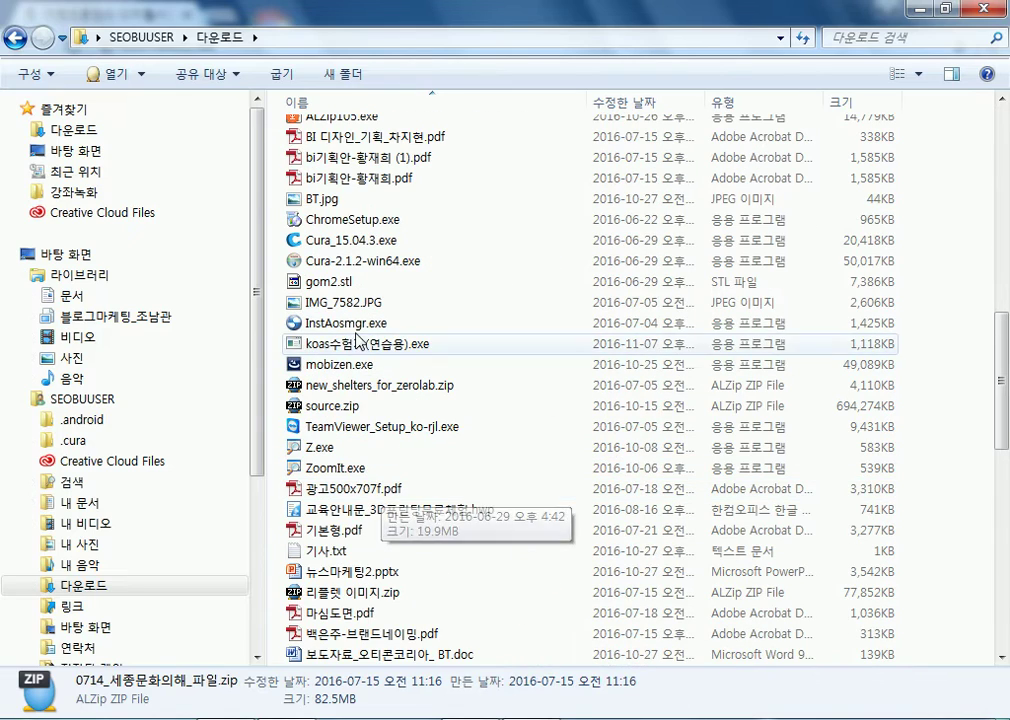
left_click(362, 344)
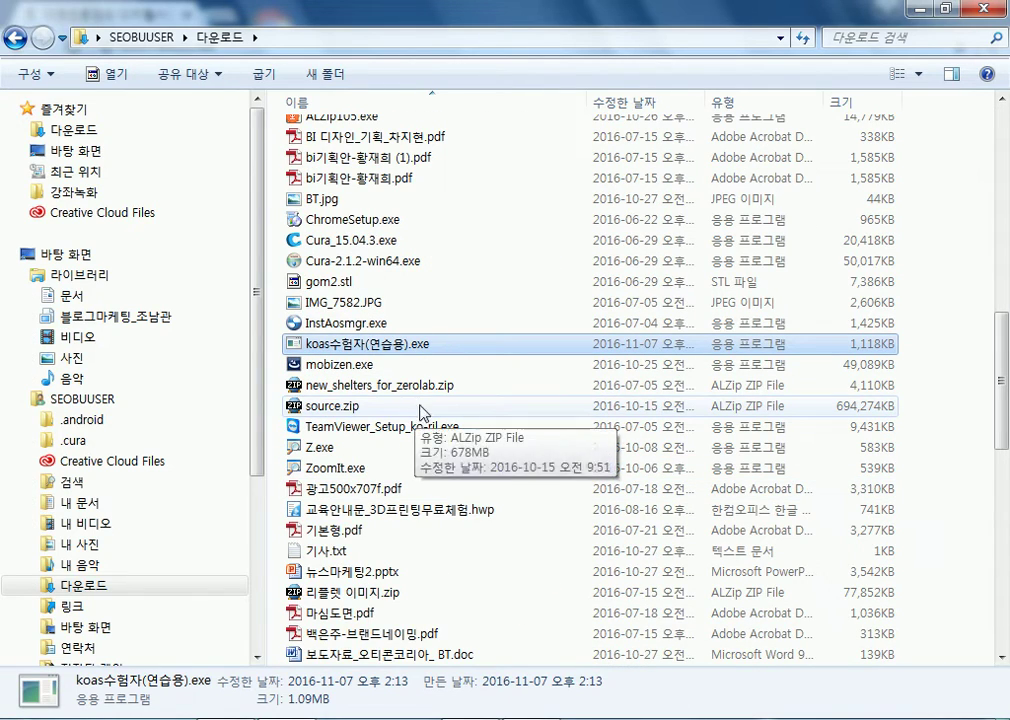
double_click(401, 346)
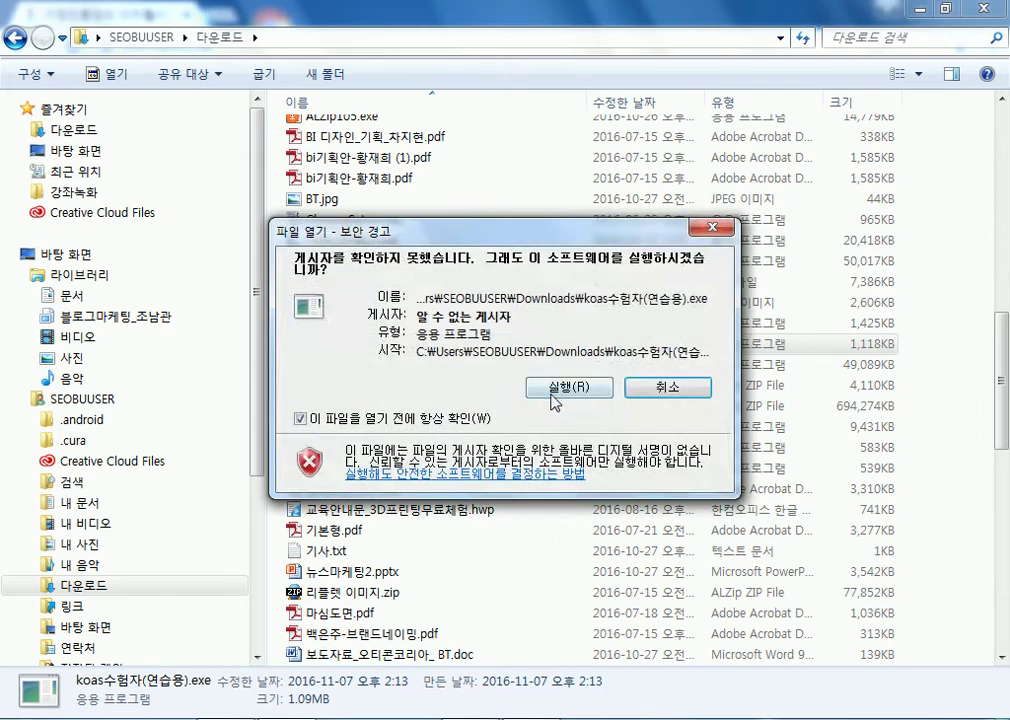
left_click(563, 386)
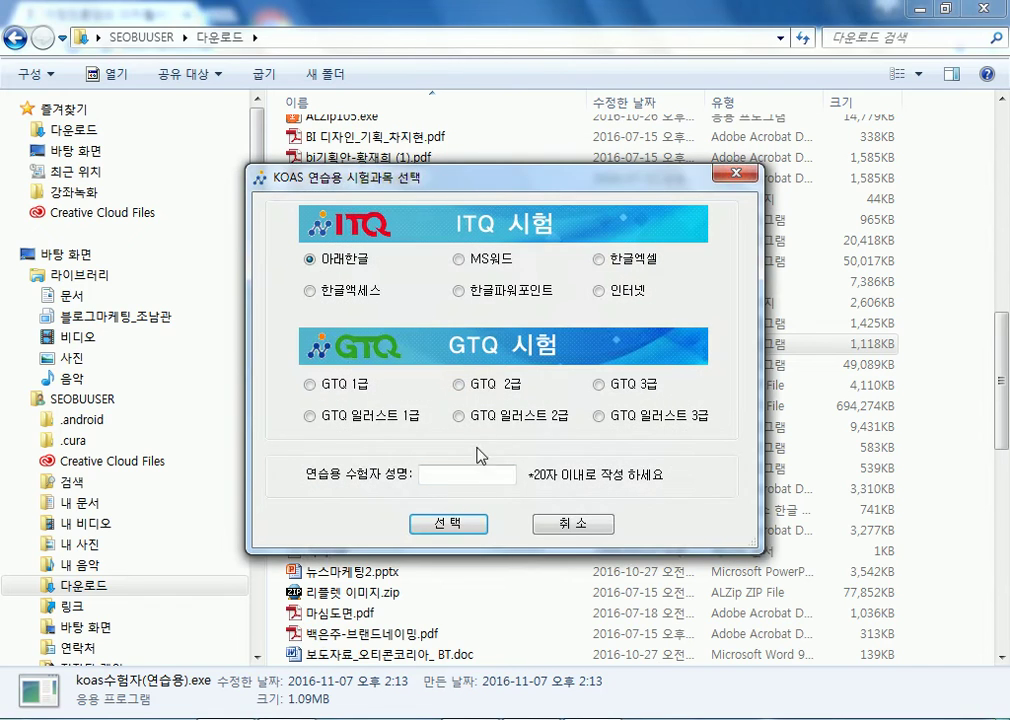
left_click(592, 528)
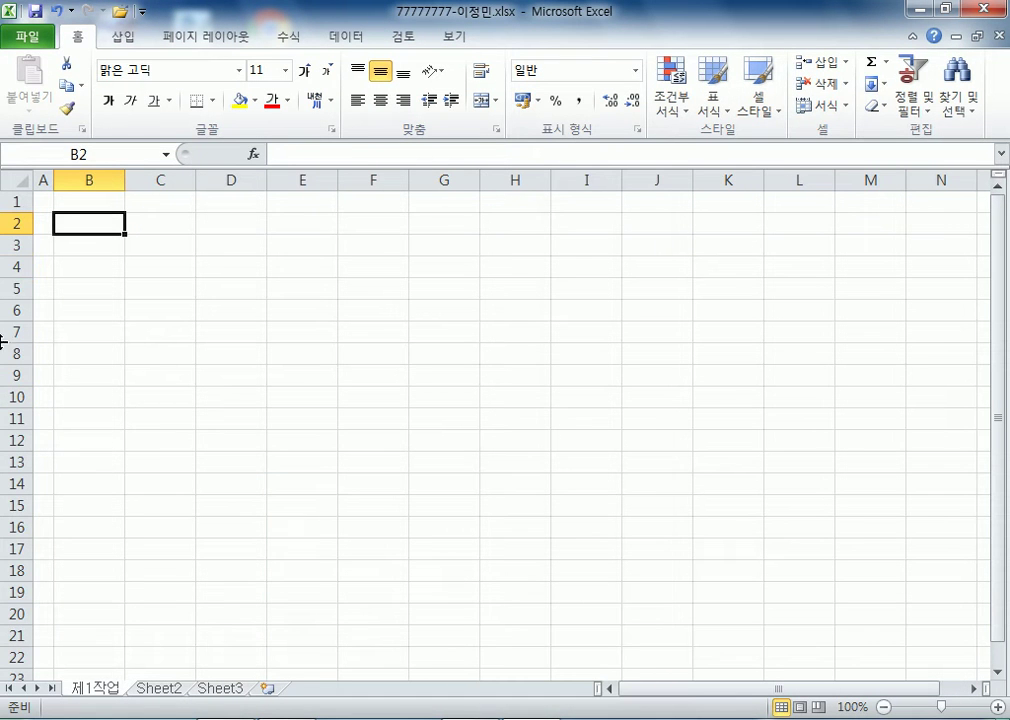
- Rename the second and third sheets to 제2작업 and 제3작업
left_click(141, 690)
double_click(156, 688)
type("제2작업")
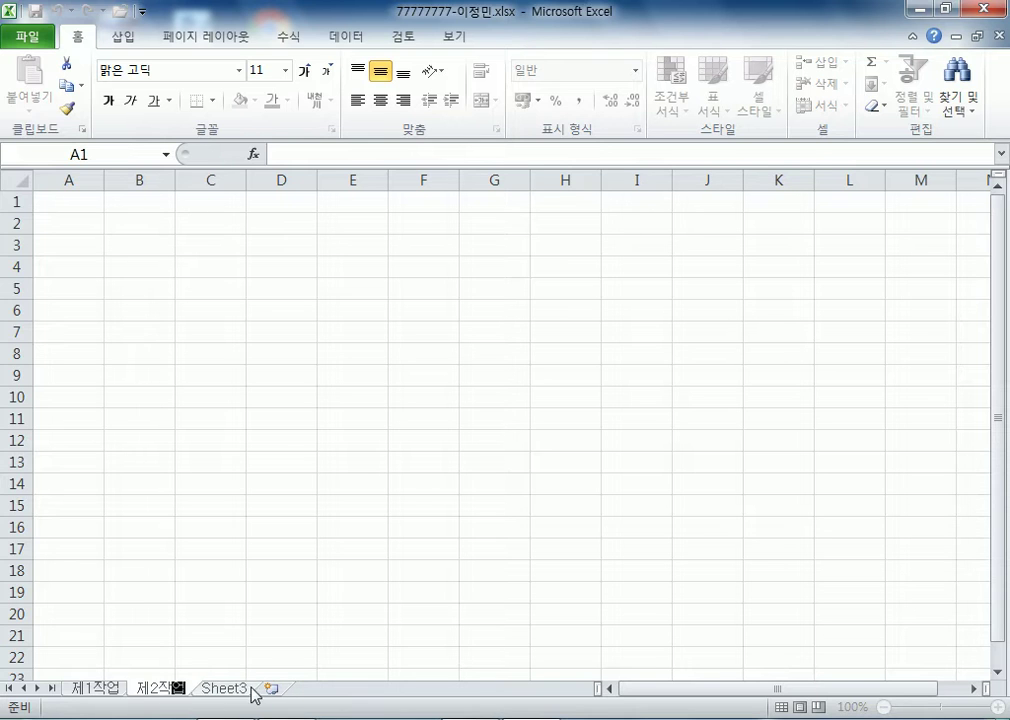
double_click(226, 689)
type("제")
type("3ㅈ")
type("업")
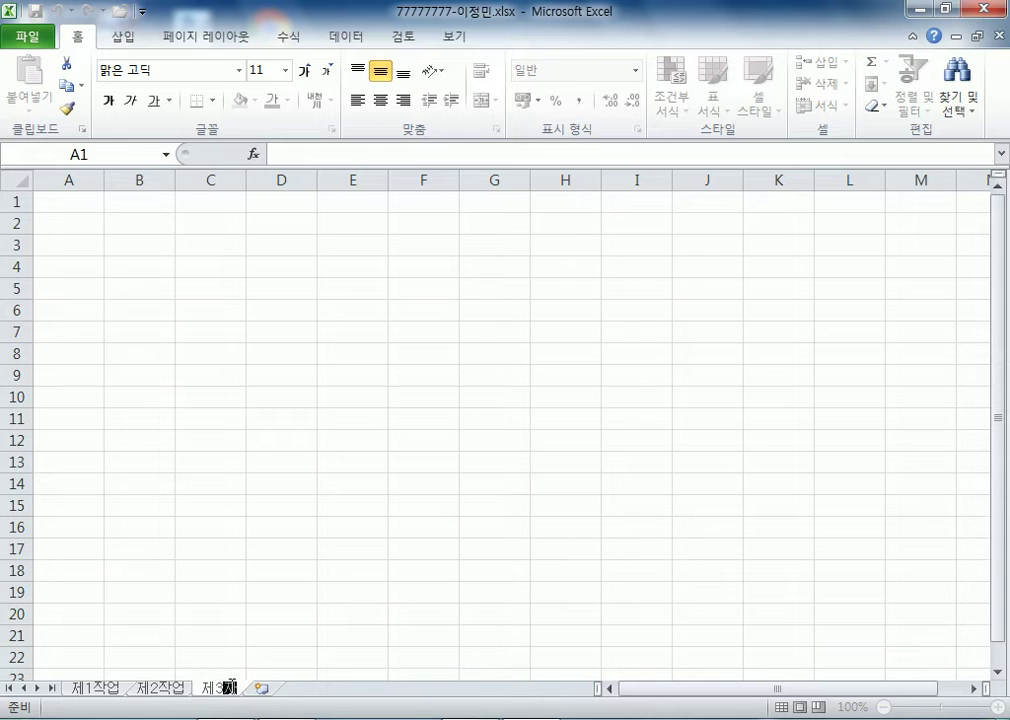
key("Return")
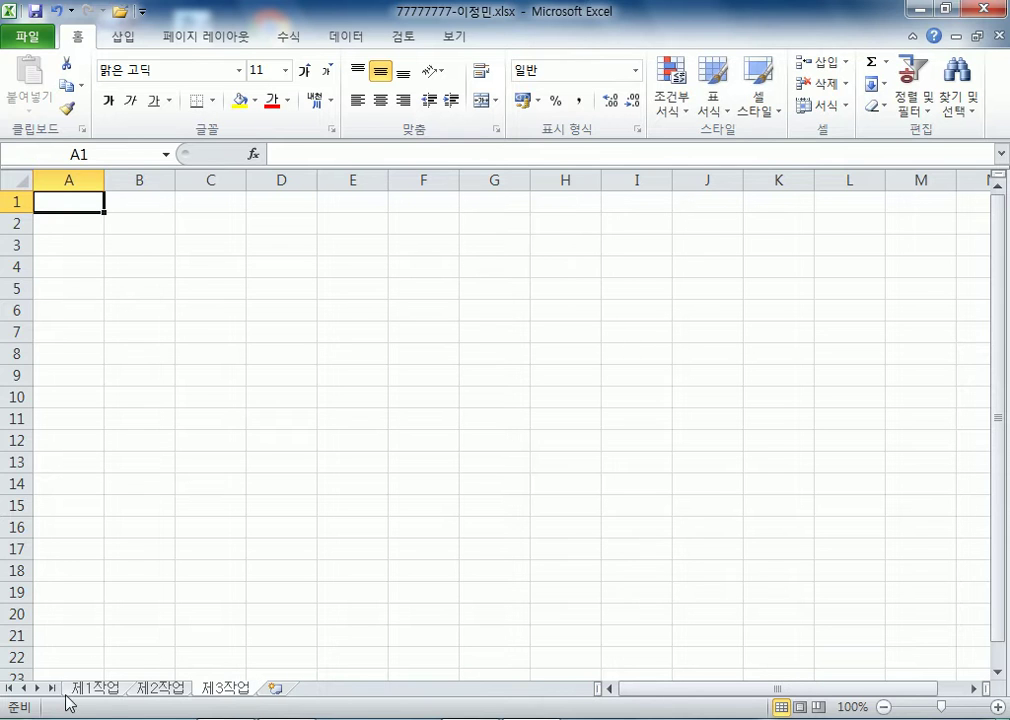
- With all three sheets grouped, set column A width to 1, then ungroup and check each sheet
left_click(84, 692, "shift")
right_click(45, 165)
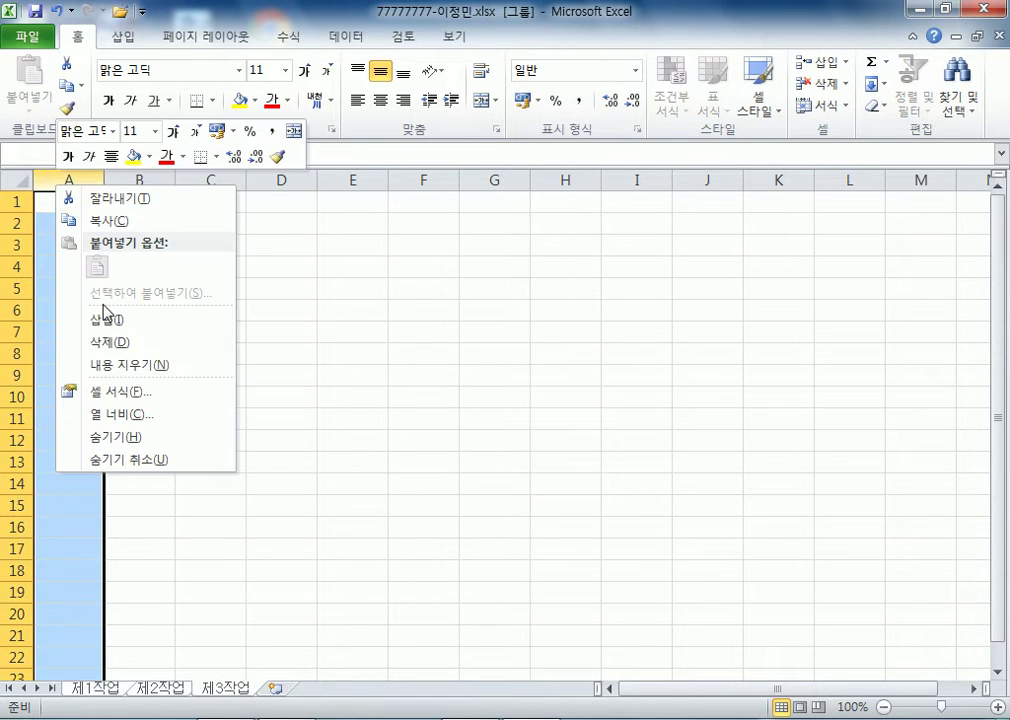
left_click(104, 414)
type("1")
left_click(85, 434)
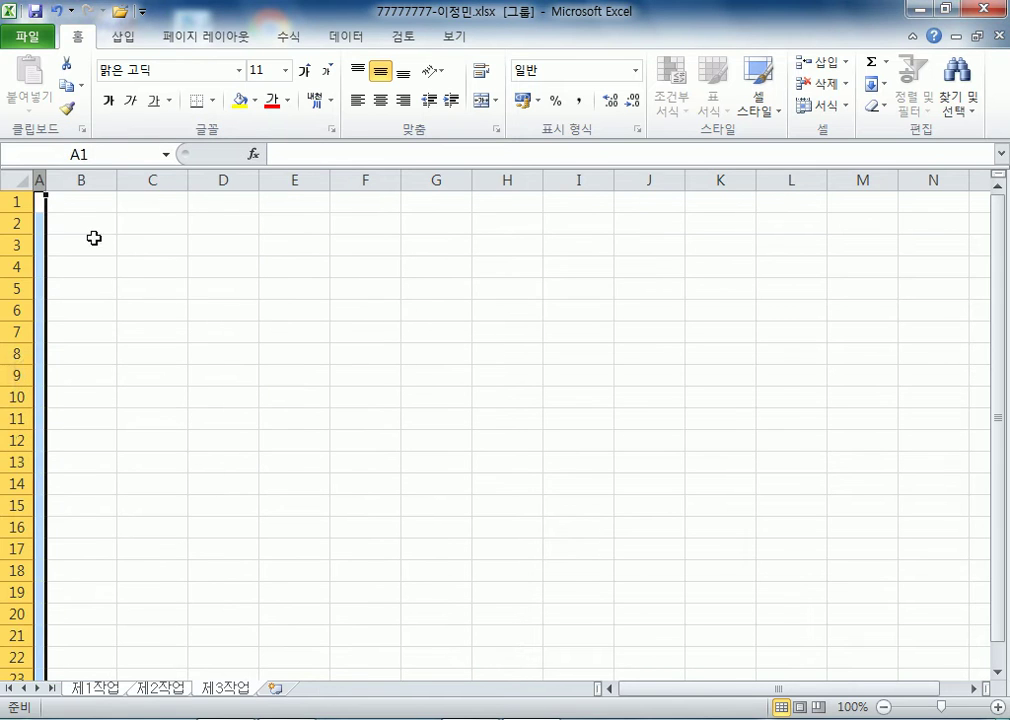
left_click(98, 226)
left_click(173, 689)
left_click(115, 688)
left_click(175, 689)
left_click(224, 690)
left_click(118, 690)
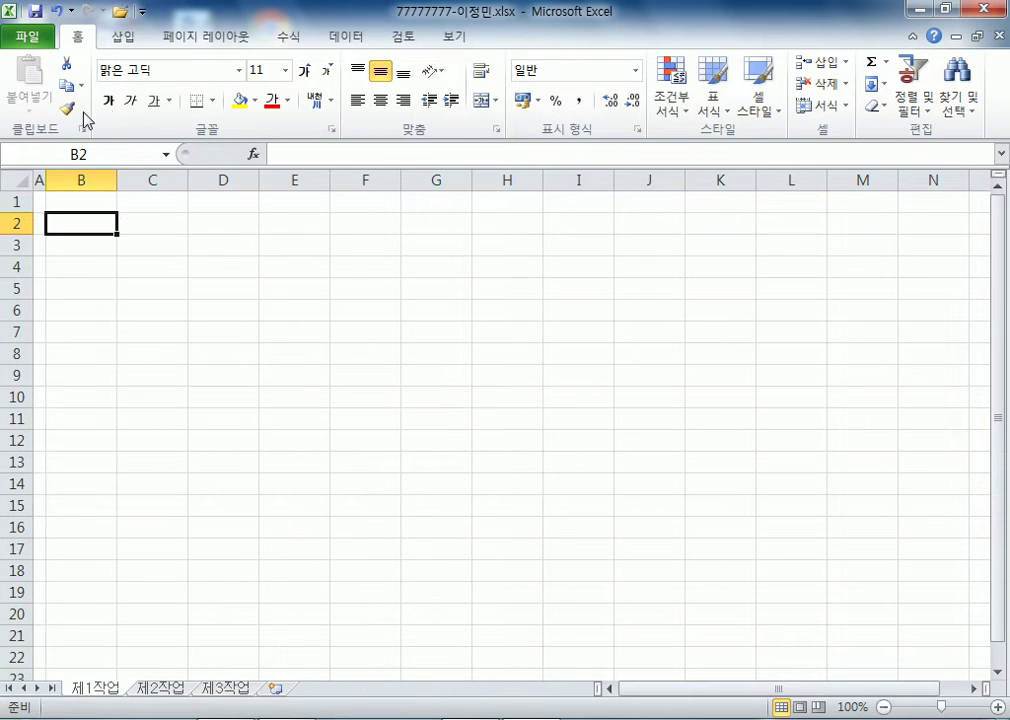
- Apply the 굴림 font to the entire 제1작업 sheet
key("ctrl+a")
left_click(212, 67)
type("ㄱ")
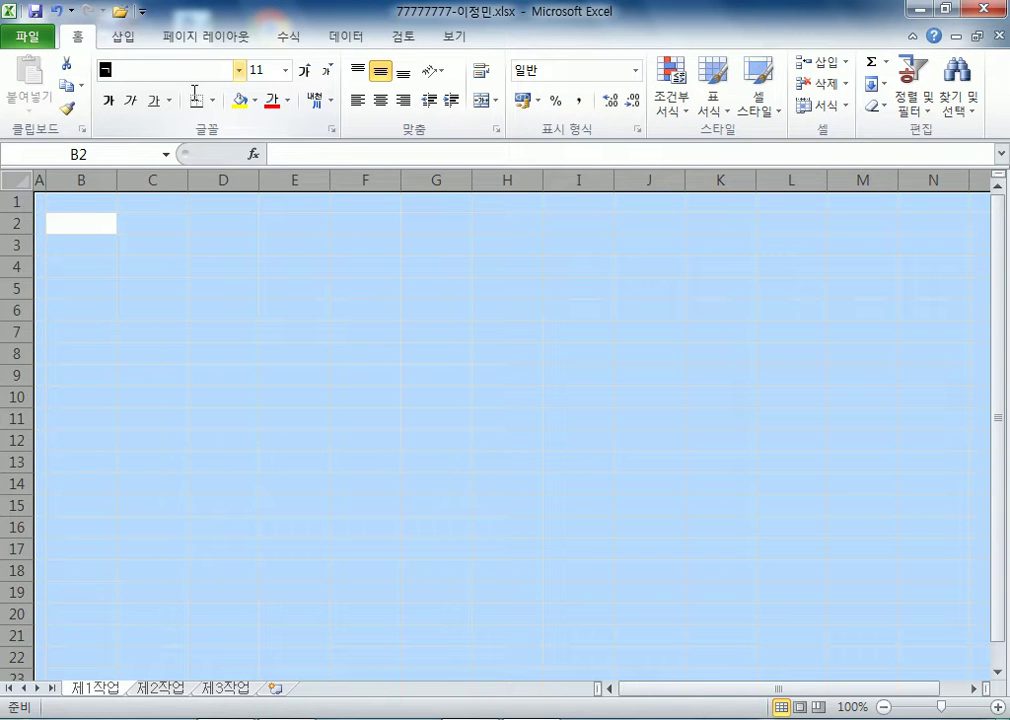
type("굴림")
key("Return")
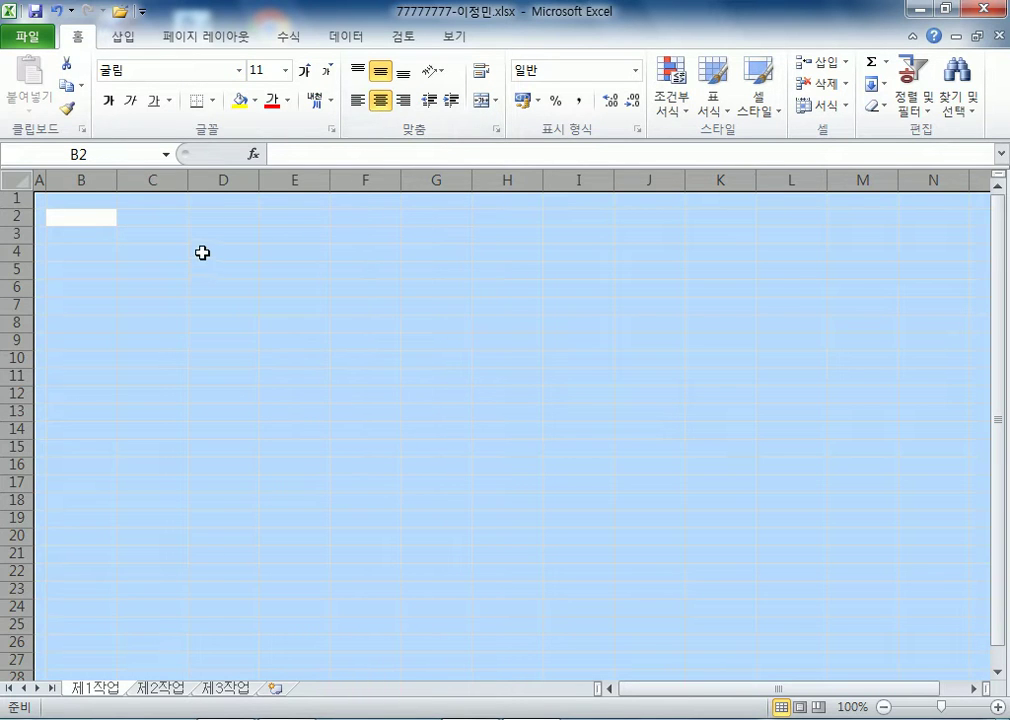
left_click(105, 218)
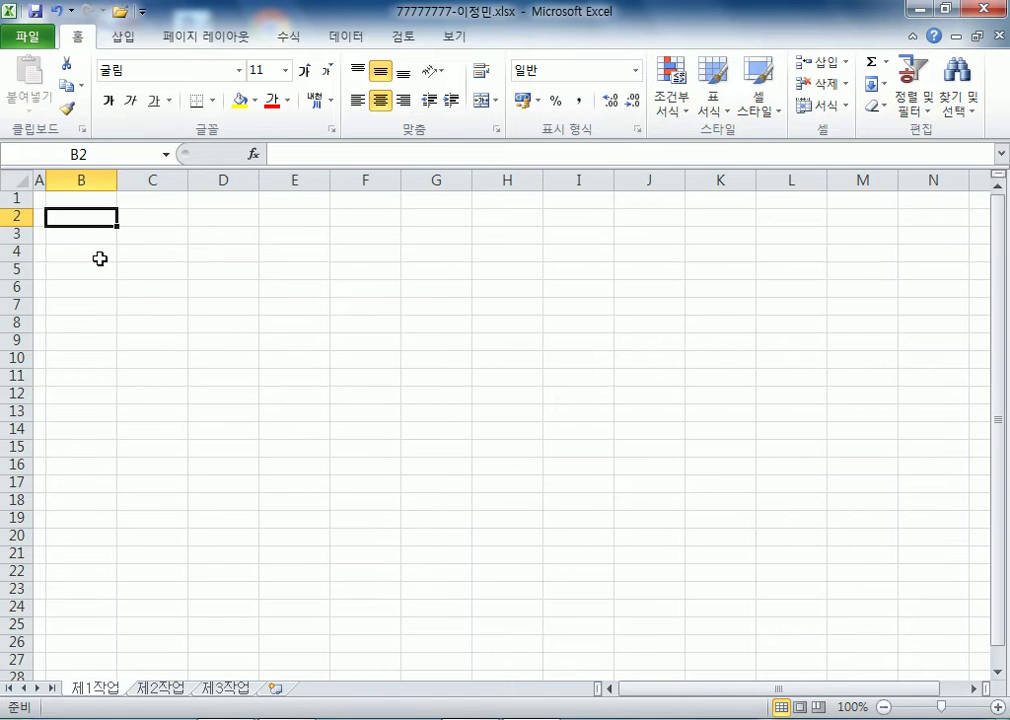
- Enter headers 제품코드, 상품명, 생산국 and two-line 생산원가 (자국화폐) in B4:E4
left_click(100, 255)
type("제품코드")
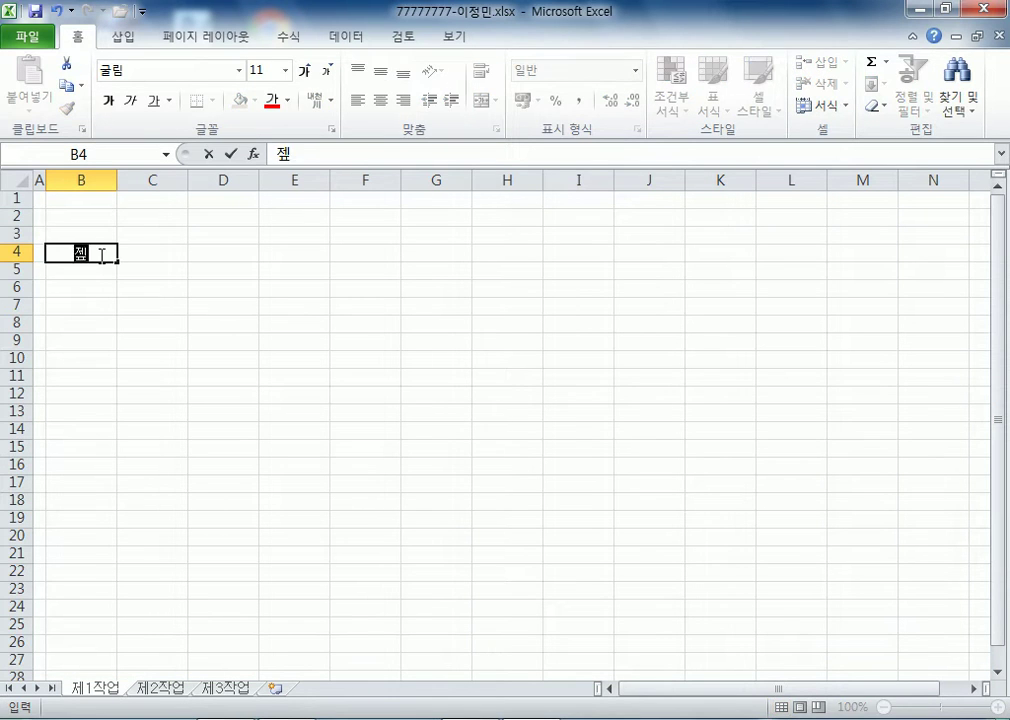
key("Tab")
type("상품명")
key("Tab")
type("생산국")
key("Tab")
type("생산원가")
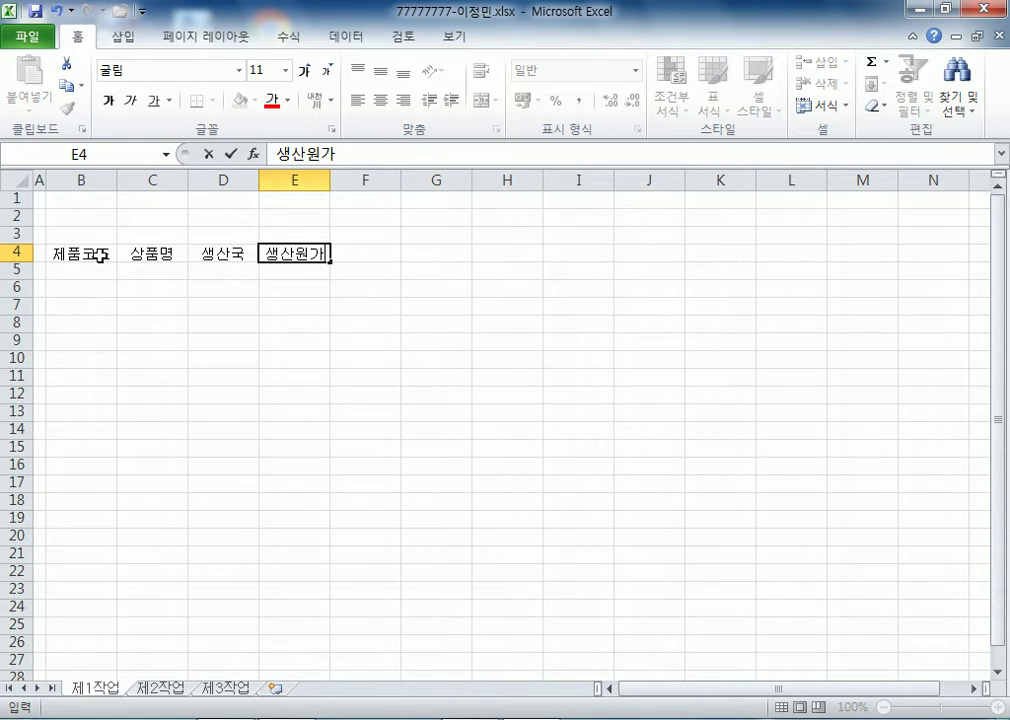
key("alt+Return")
type("(작구화폐)")
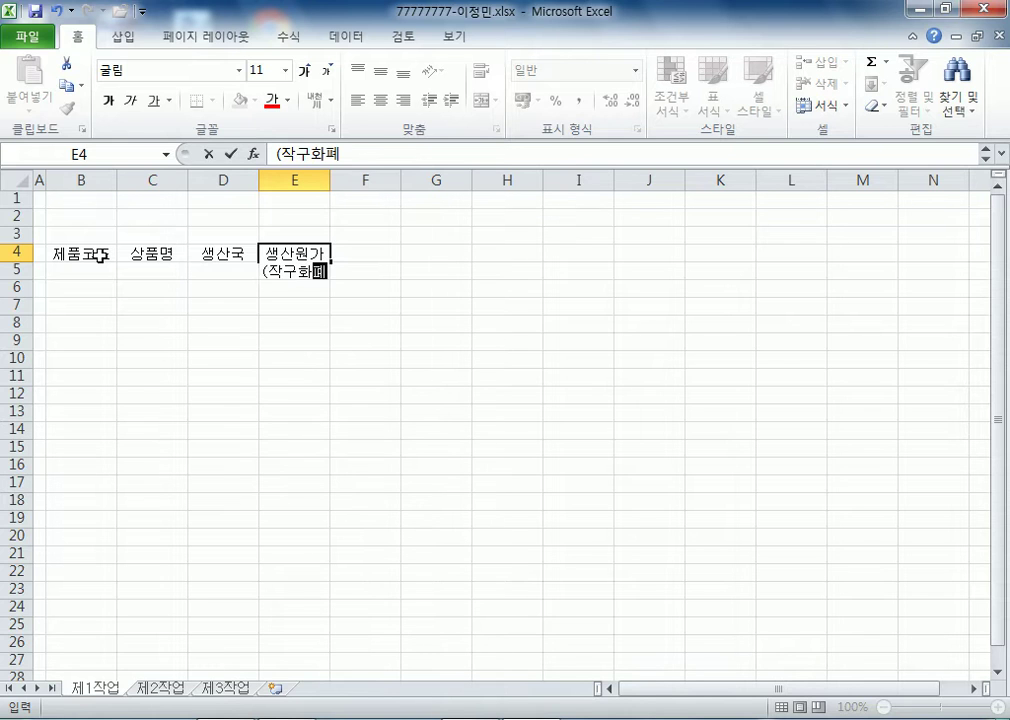
key("F2")
key("Home")
key("Right")
type("자국")
key("Delete")
key("Delete")
key("Tab")
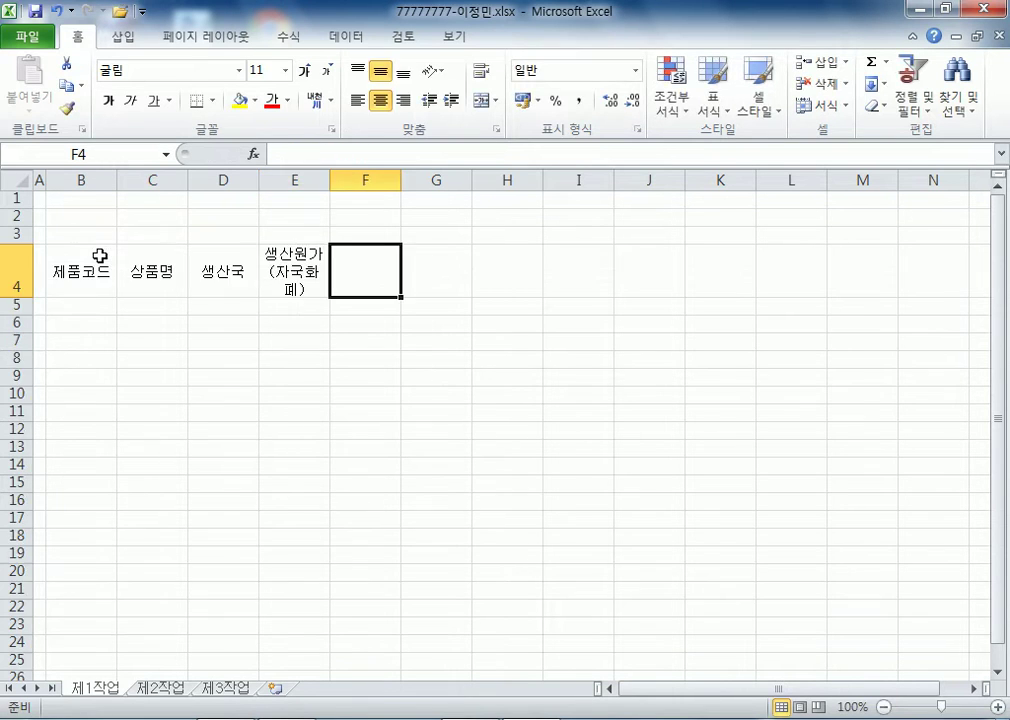
- Enter headers 생산량, 불량률(%), two-line 생산비용 (단위:원) and 생산량순위 in F4:I4
type("생산량")
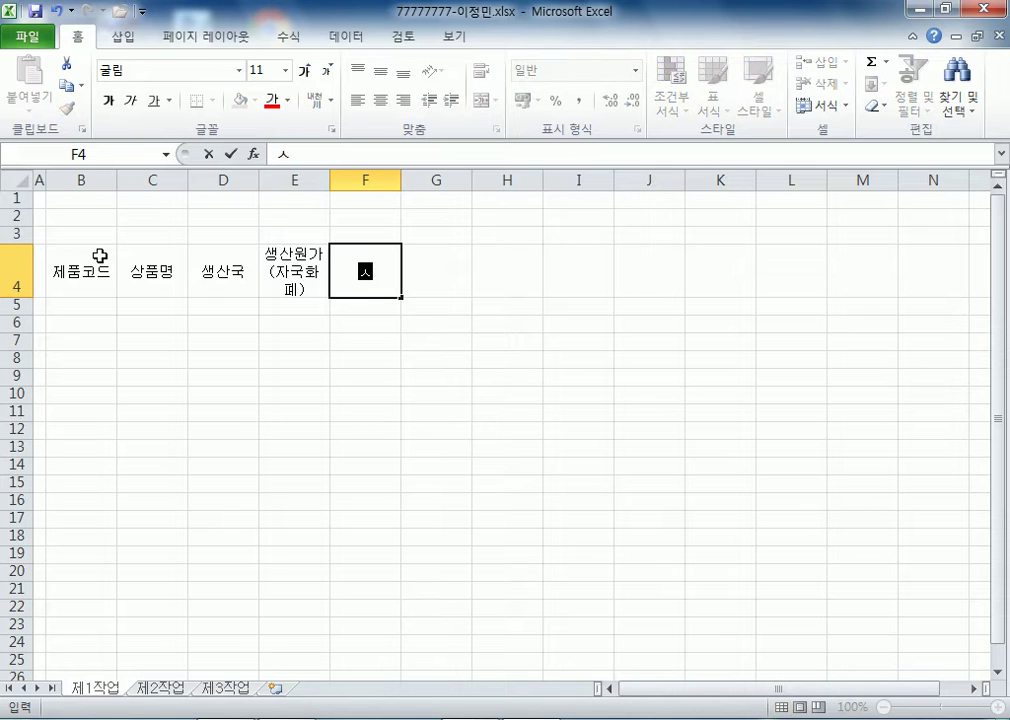
key("Tab")
type("불량률(%)")
key("Tab")
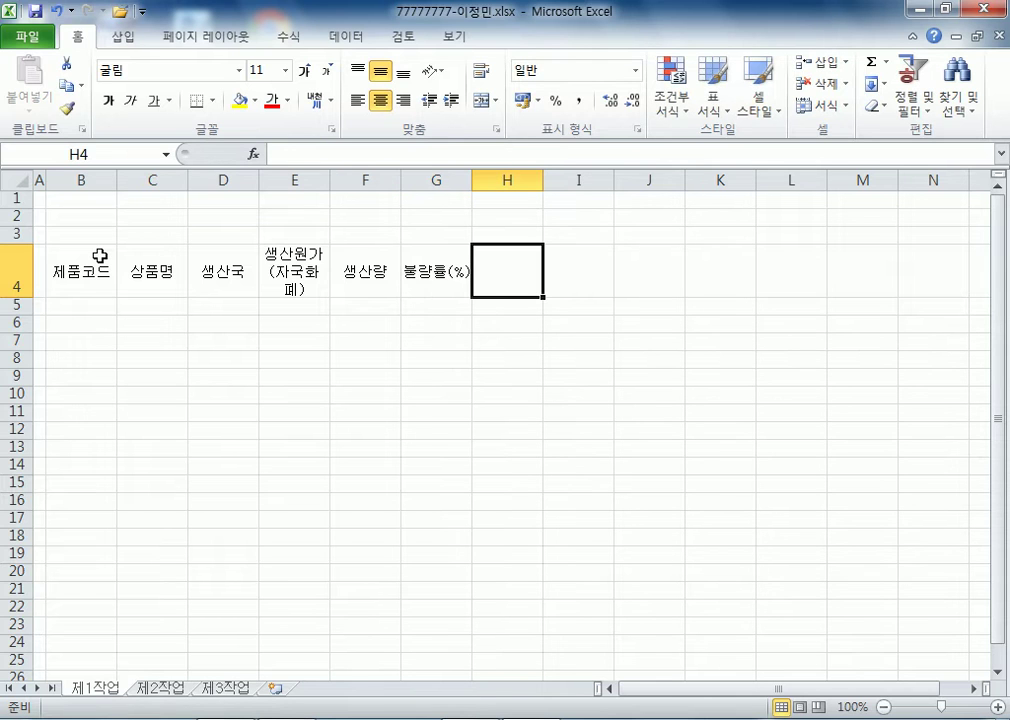
type("생산비용")
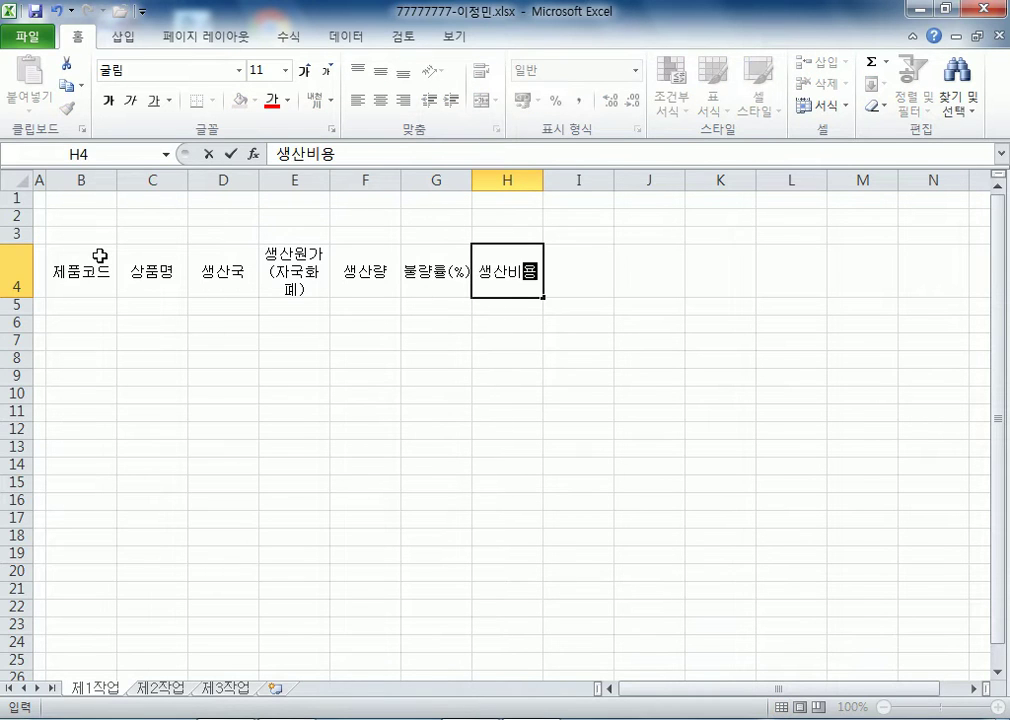
key("alt+Return")
type("(단우")
key("BackSpace")
type("위:원)")
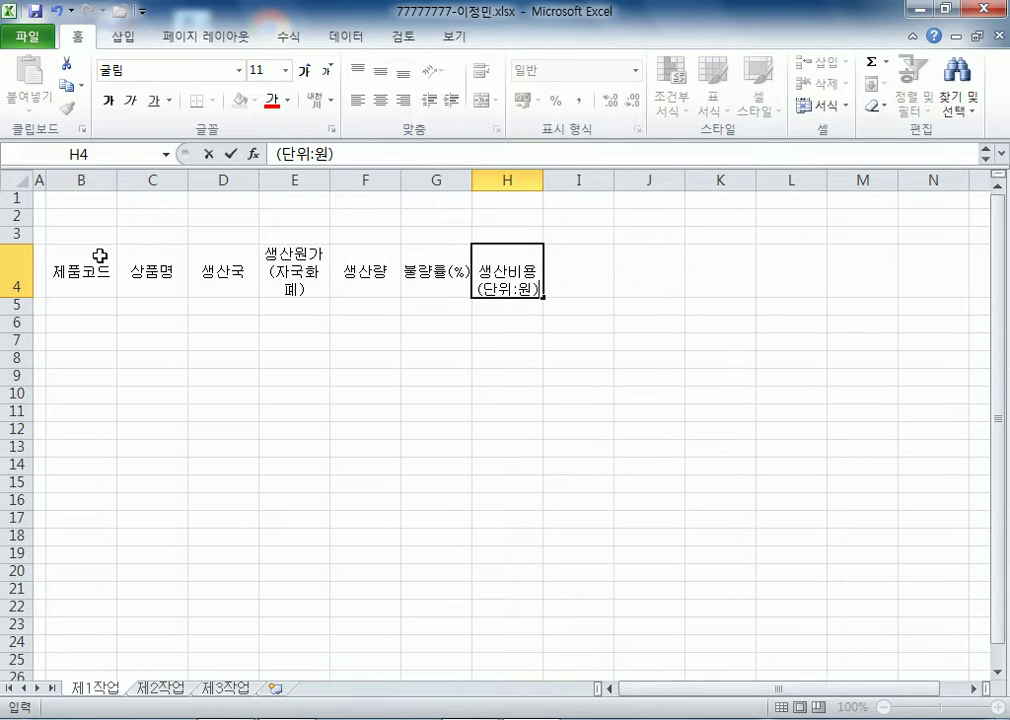
key("Tab")
type("생산량")
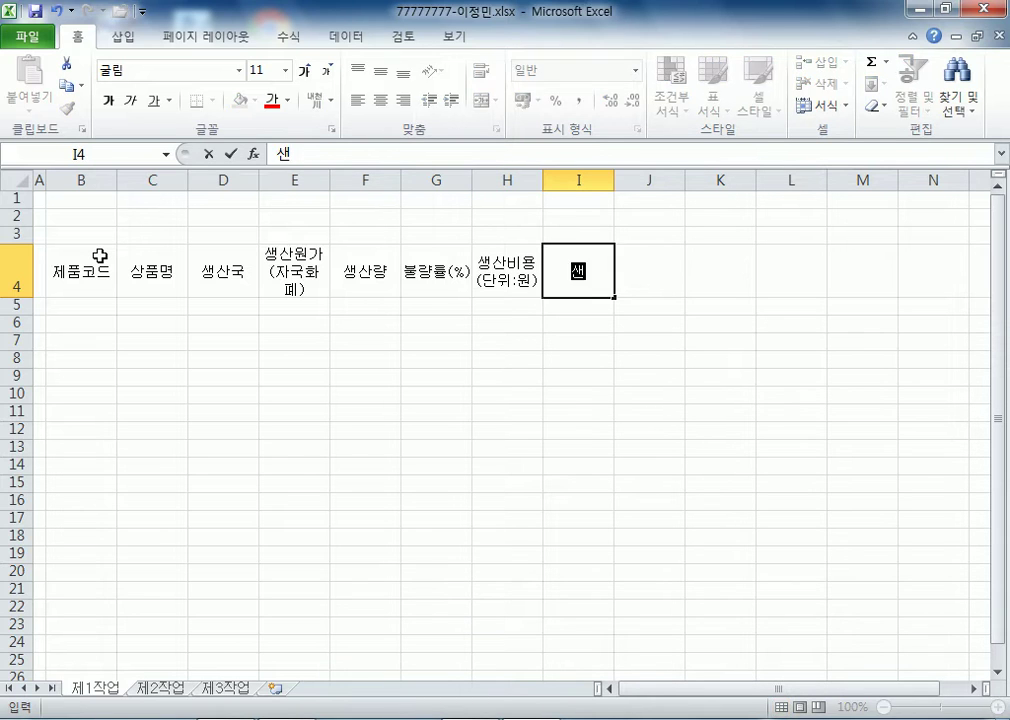
type("순유")
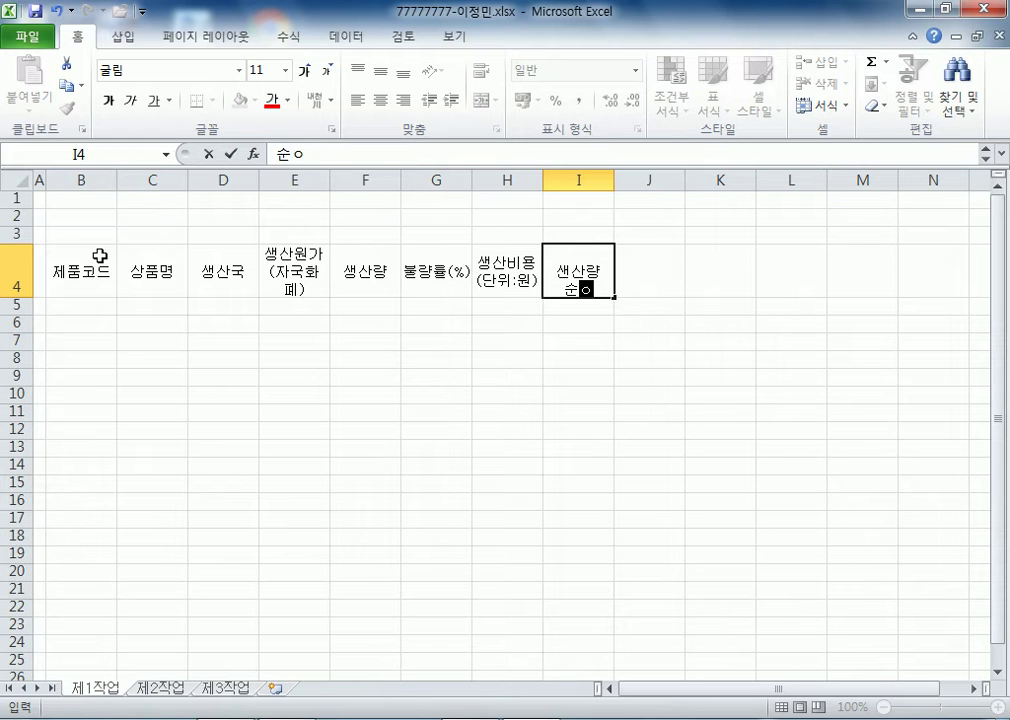
key("BackSpace")
type("위")
key("Tab")
- Enter the two-line 생산국 / 화폐단위 header in J4 and correct its typos
type("산샌국")
key("alt+Return")
type("파계")
key("BackSpace")
key("BackSpace")
key("BackSpace")
type("ㅎ")
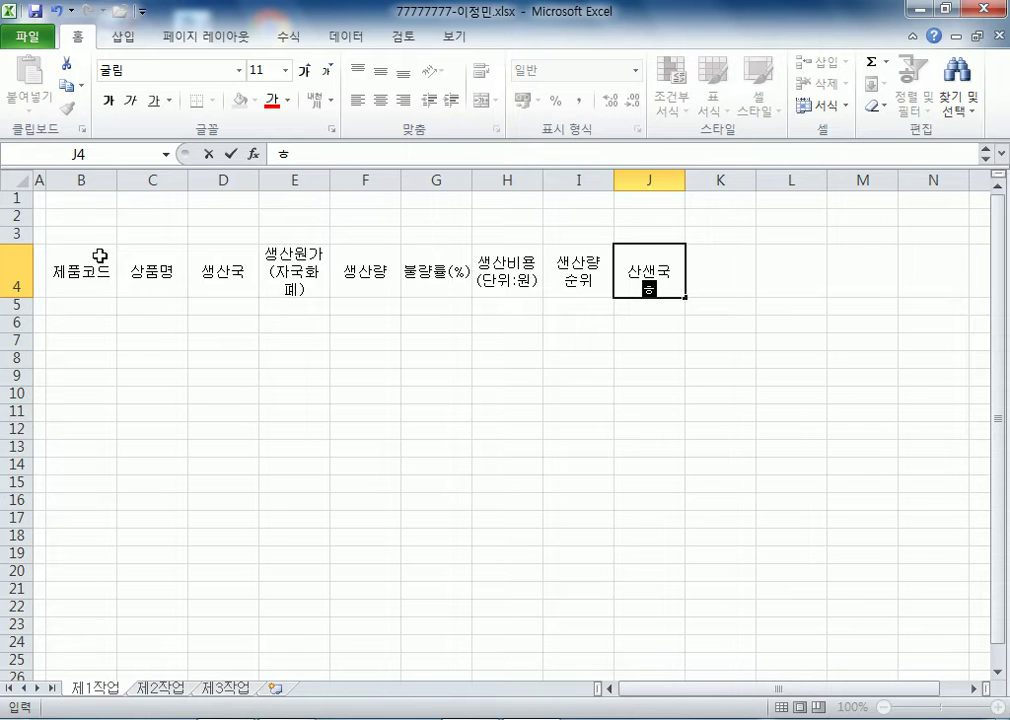
key("BackSpace")
type("화폐단우")
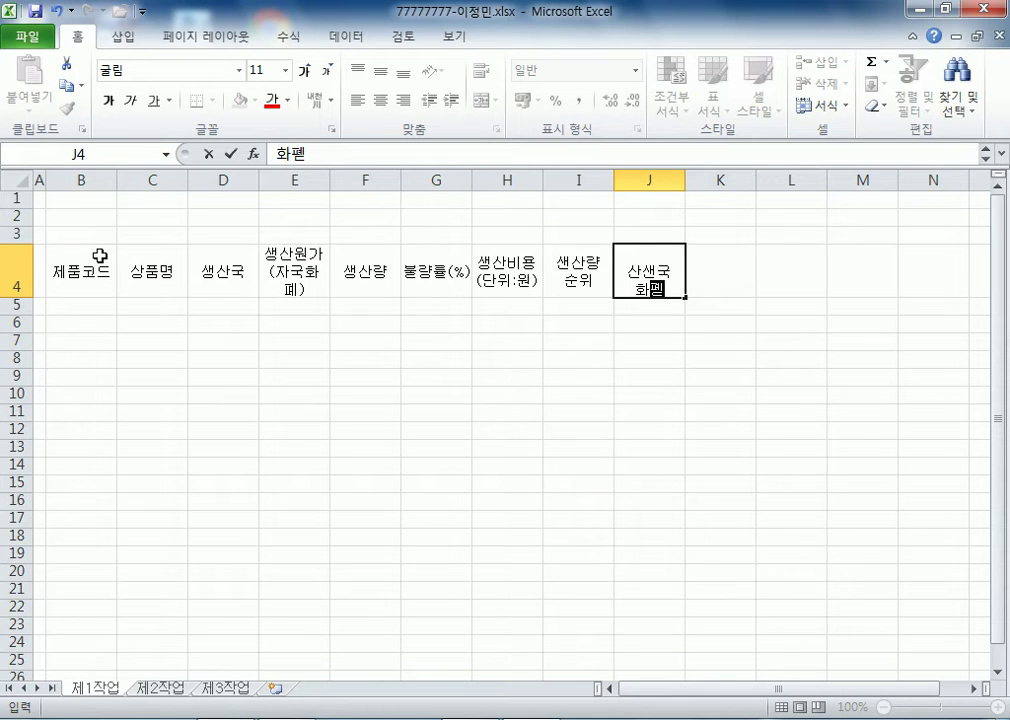
key("Return")
key("Up")
key("Right")
key("Right")
key("Right")
key("Right")
key("Right")
key("Right")
key("Right")
key("F2")
key("Tab")
key("F2")
key("Up")
key("BackSpace")
type("상")
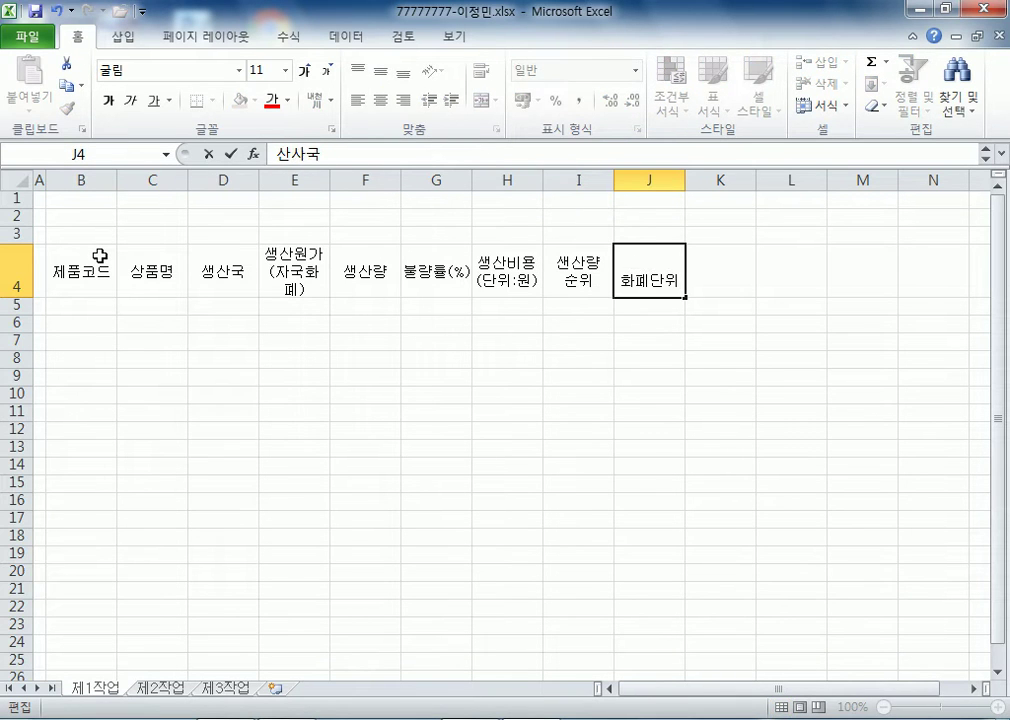
key("Return")
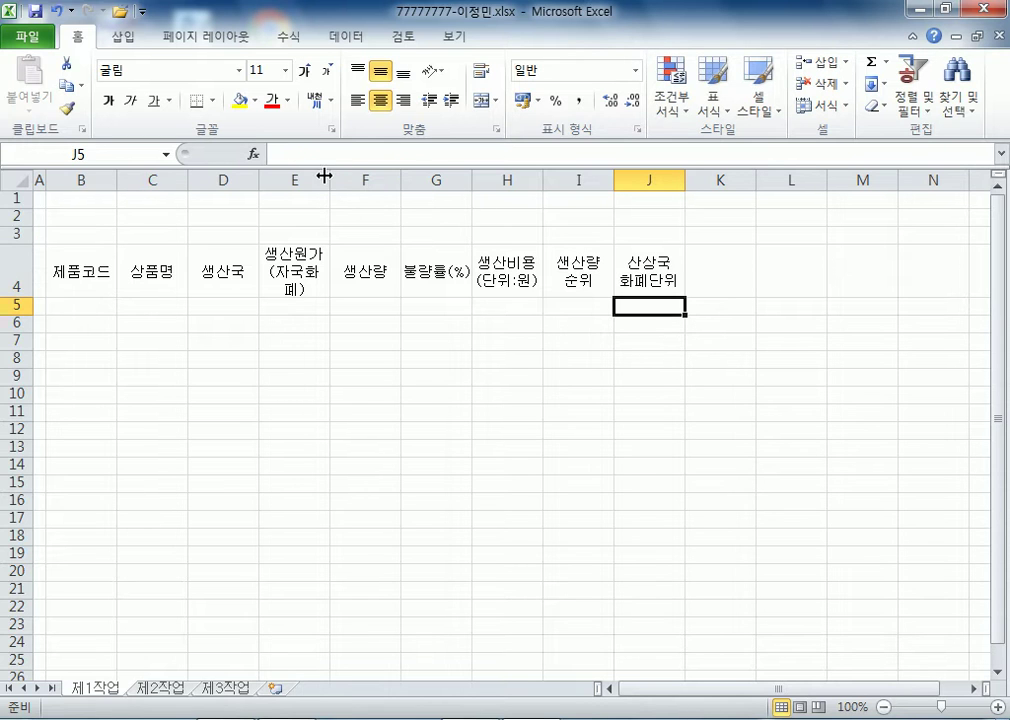
- Widen column E, shorten row 4, and select the B5:H12 data area
left_click_drag(323, 174, 349, 186)
left_click_drag(18, 313, 20, 278)
left_click_drag(101, 291, 546, 424)
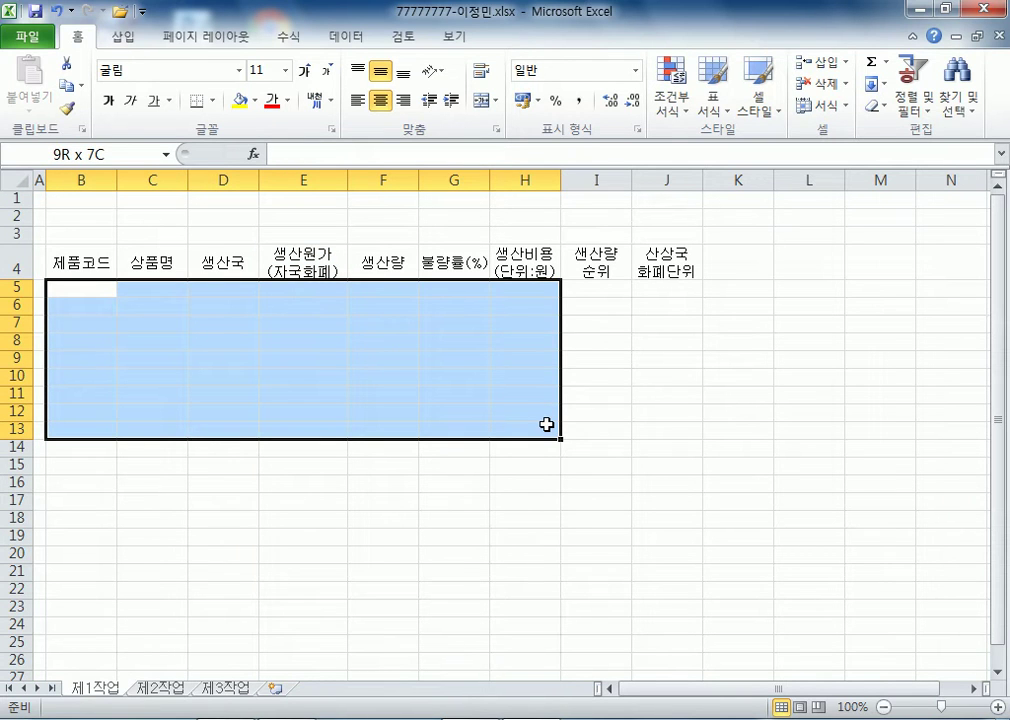
mouse_move(546, 422)
left_mouse_down()
mouse_move(546, 397)
mouse_move(546, 412)
left_mouse_up()
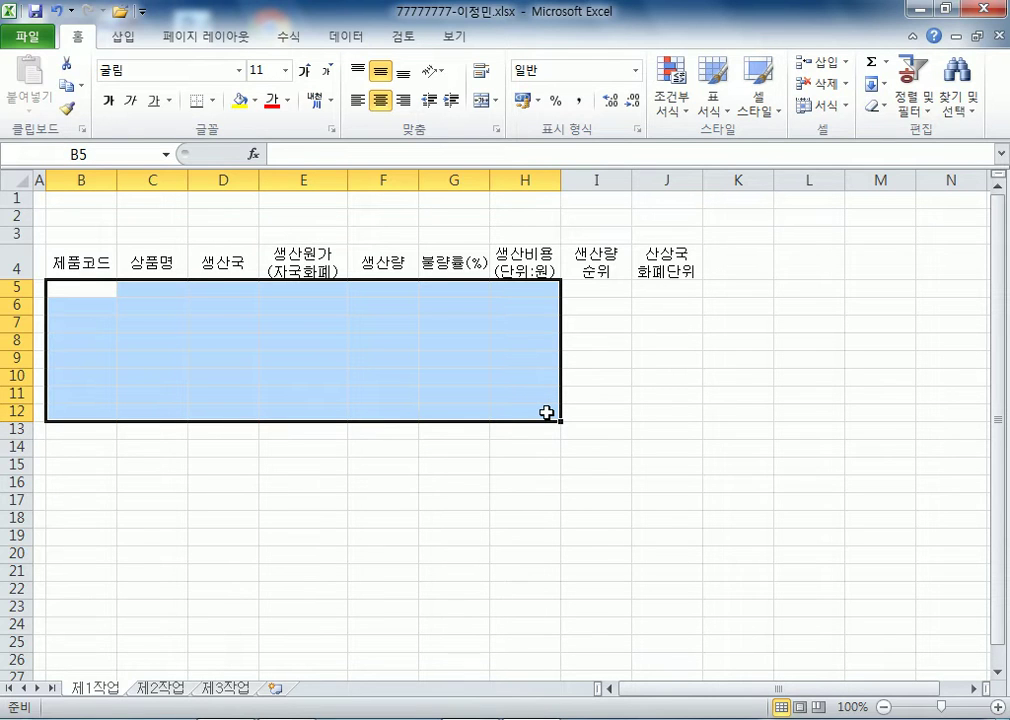
- Try a first pass of product codes, then clear the mistyped entries and reselect B5:H12
type("V3784")
key("Return")
type("V0")
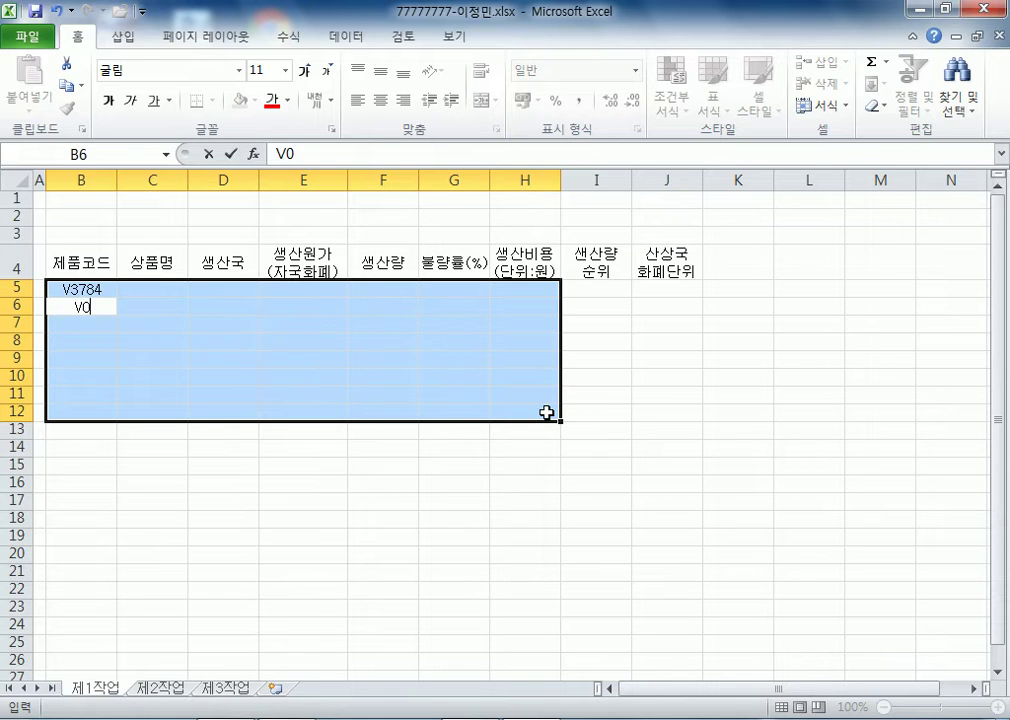
type("132")
key("Return")
type("V545")
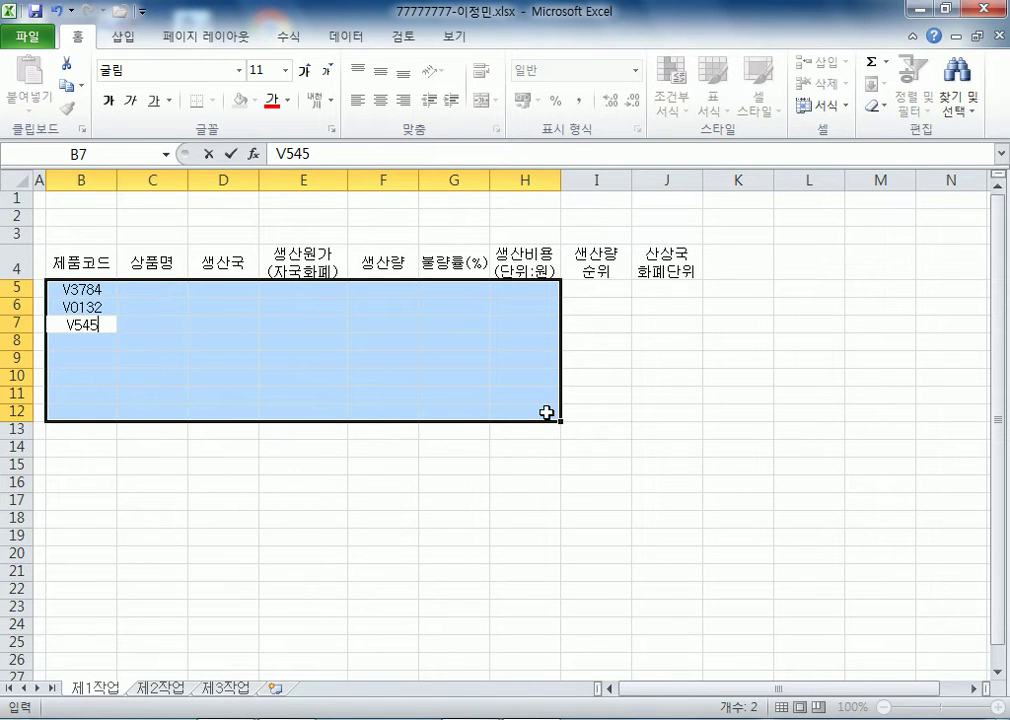
type("1VC3812")
key("Return")
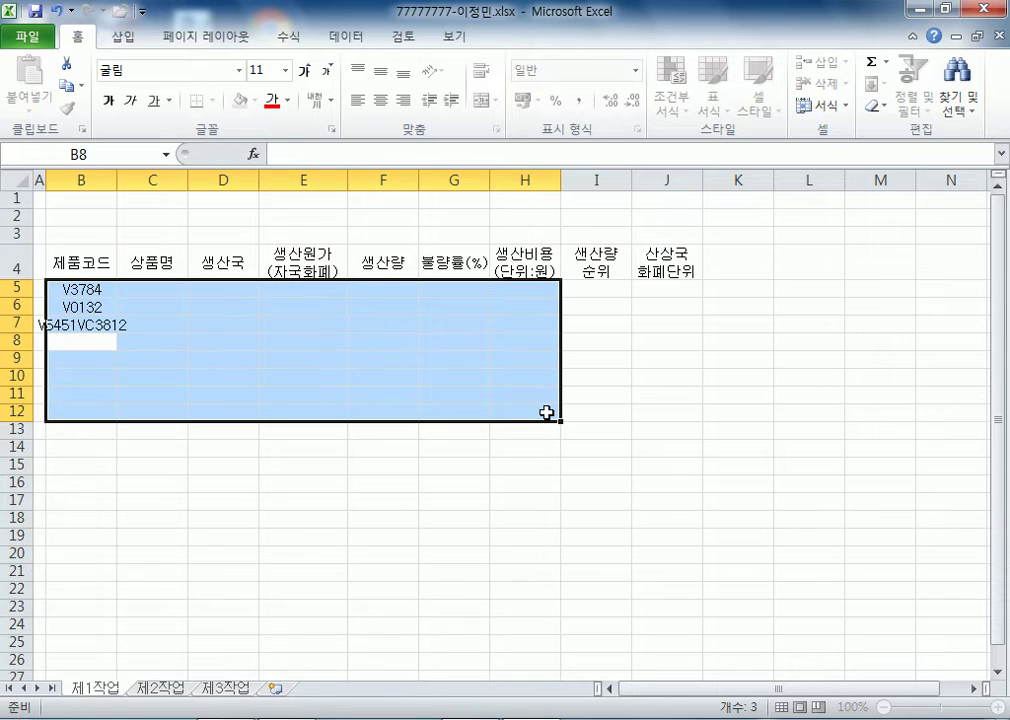
type("P5231")
key("Return")
type("V0023C5343")
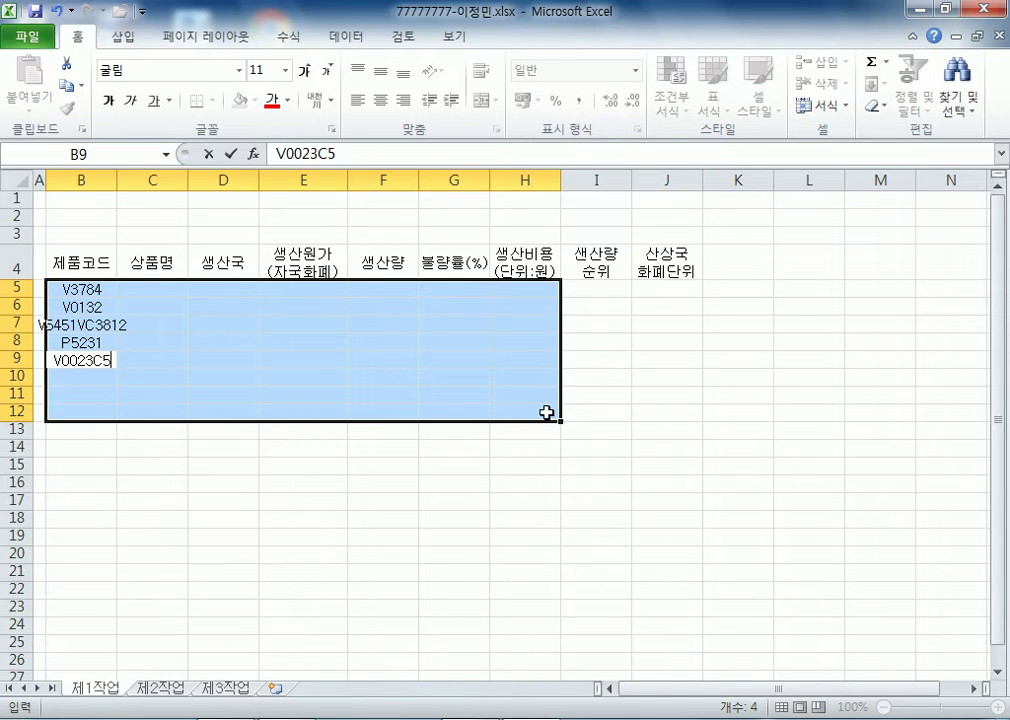
key("Return")
type("P9024")
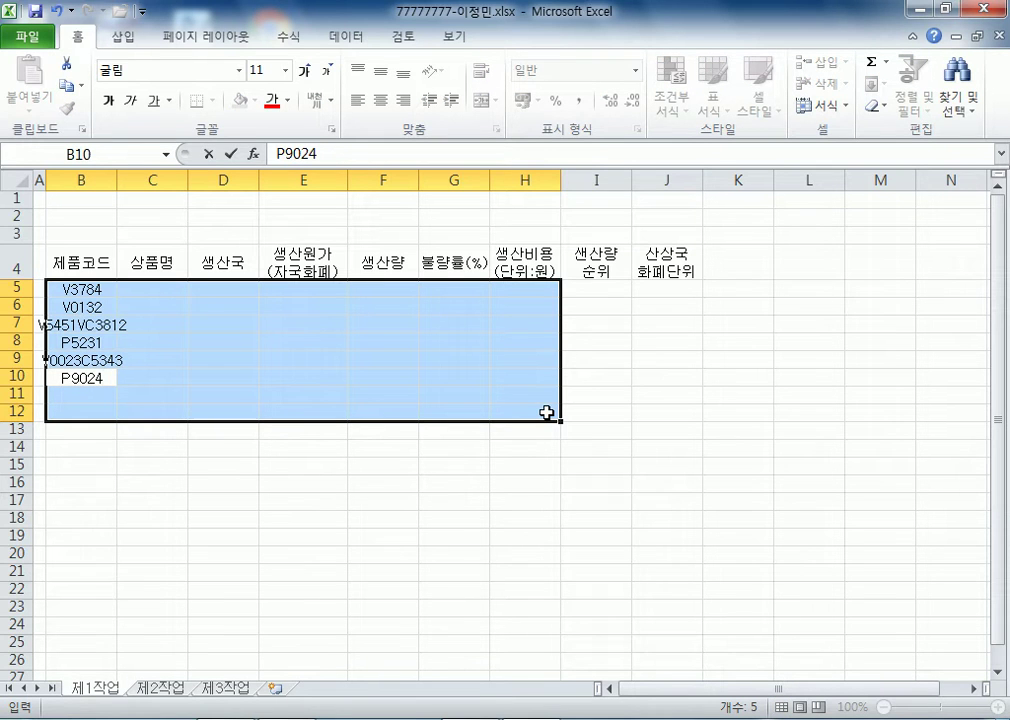
key("Escape")
key("shift+Return")
key("shift+Return")
key("shift+Return")
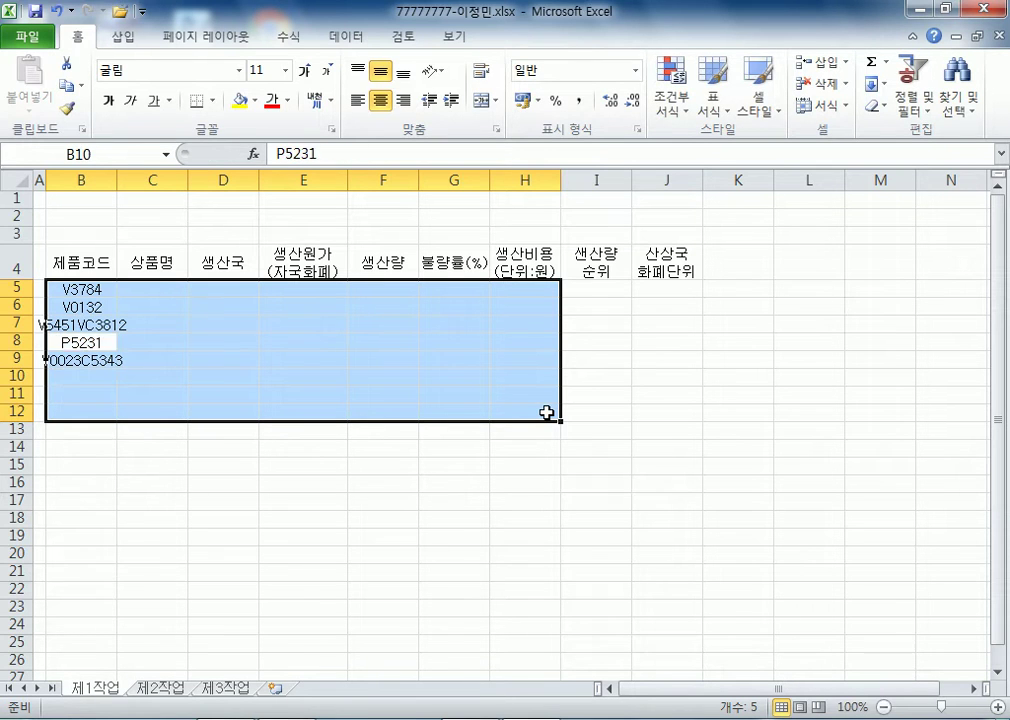
key("F2")
key("Escape")
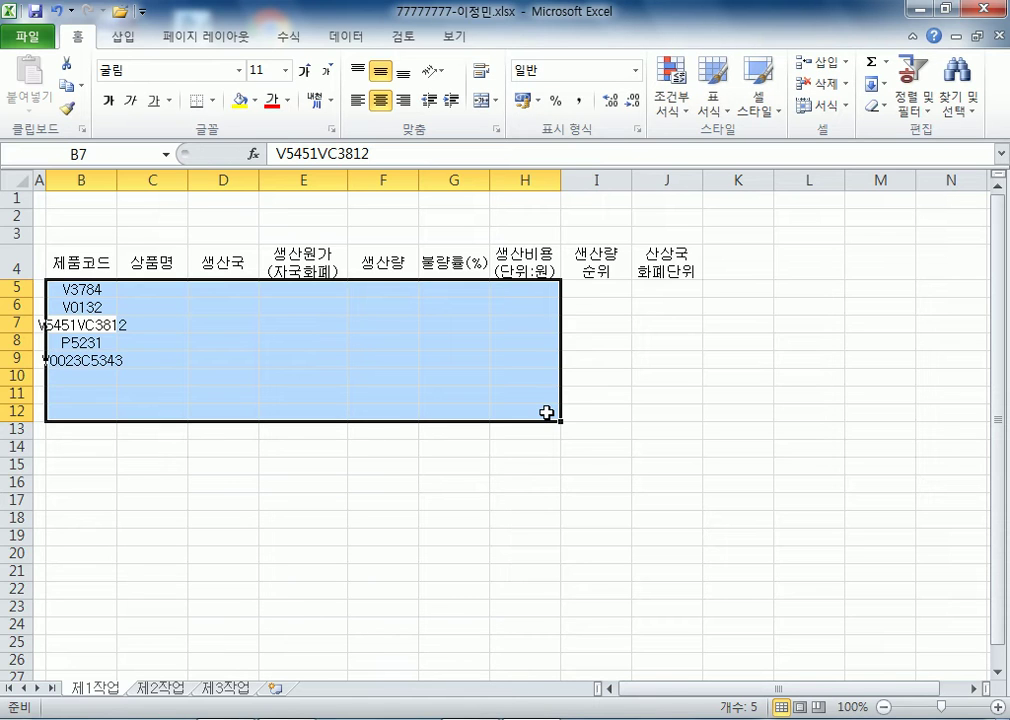
key("Delete")
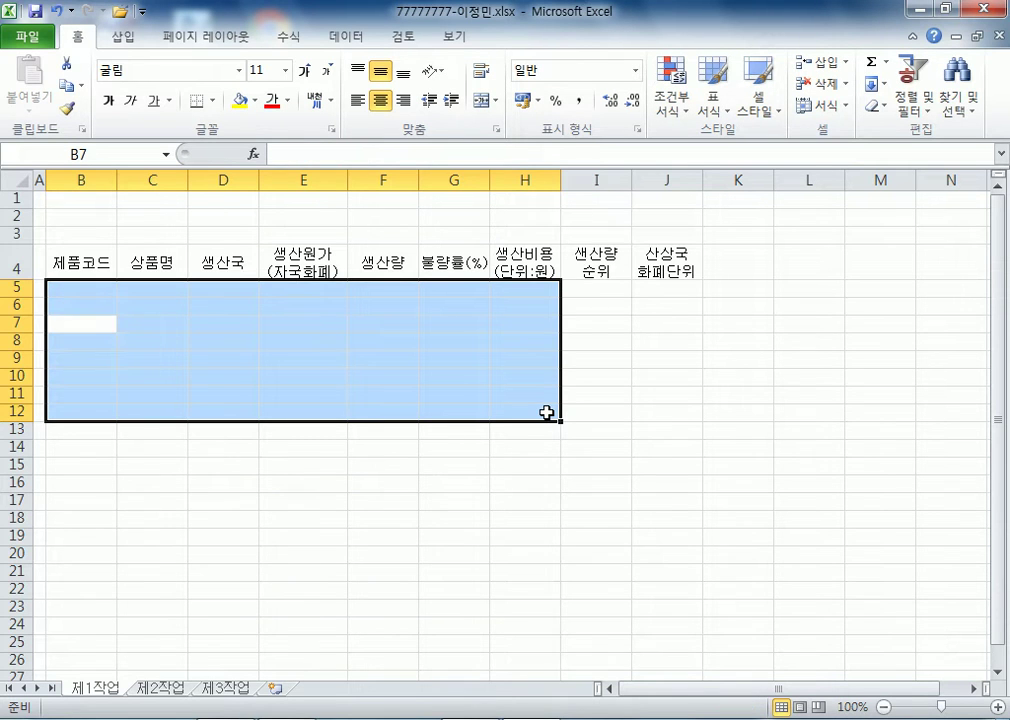
key("Up")
key("Up")
key("shift+Down")
key("shift+Down")
key("shift+Down")
key("shift+Down")
key("shift+Down")
key("shift+Down")
key("shift+Down")
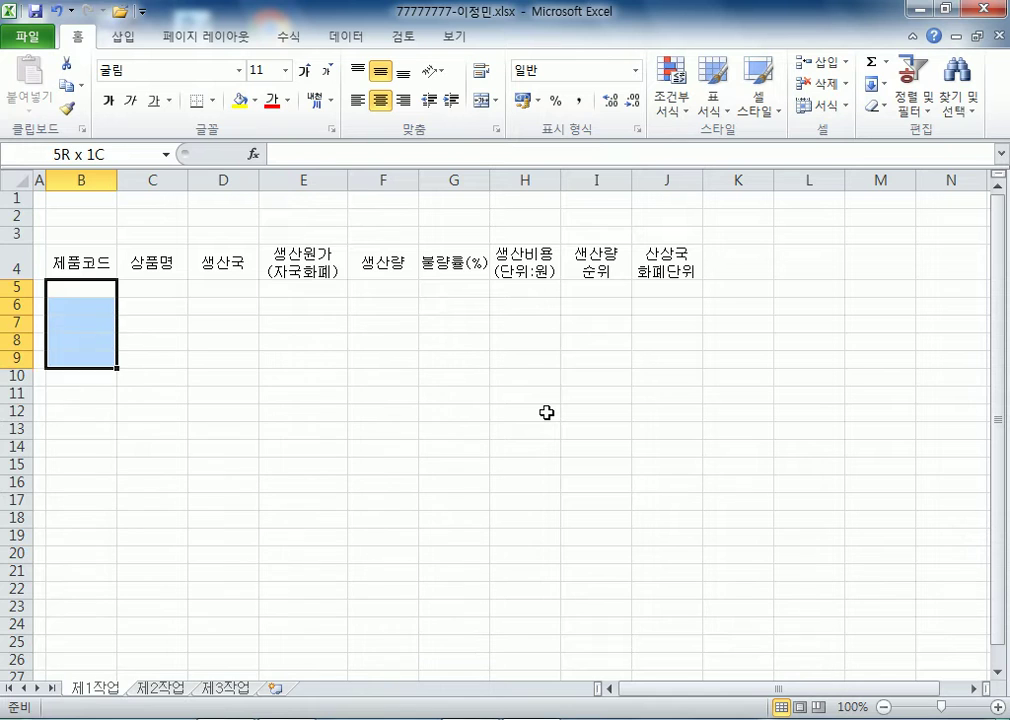
key("shift+Right")
key("shift+Right")
key("shift+Right")
key("shift+Right")
key("shift+Right")
key("shift+Right")
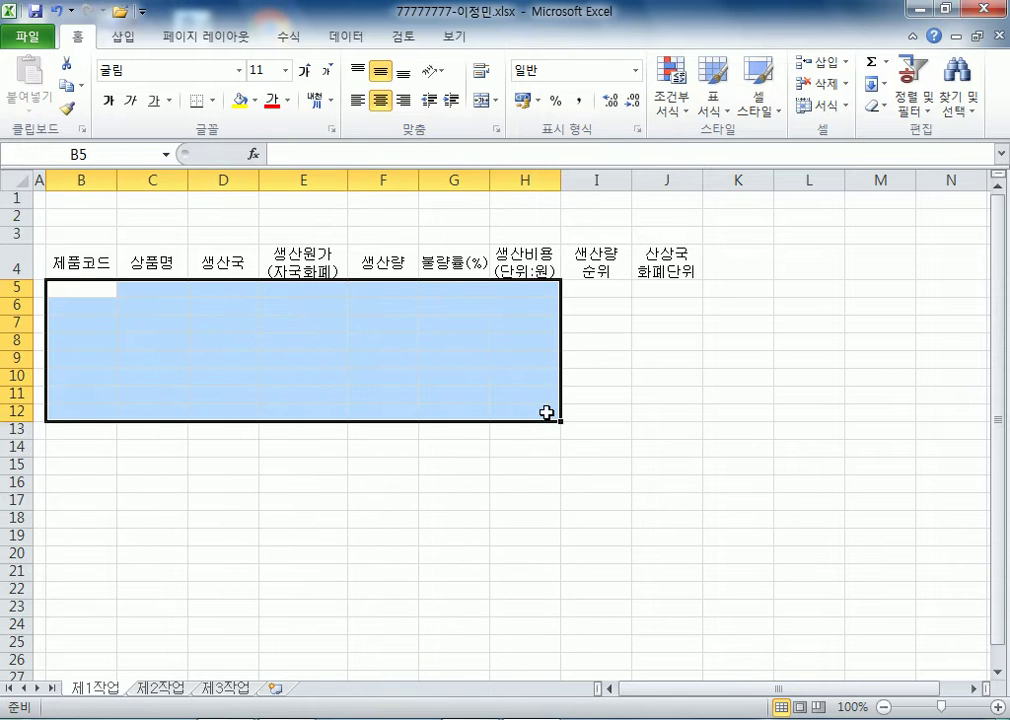
- Enter codes V3784, V0132, V5451, C3812, P5231, V0023, C5343, P9024 in B5:B12
type("V3764")
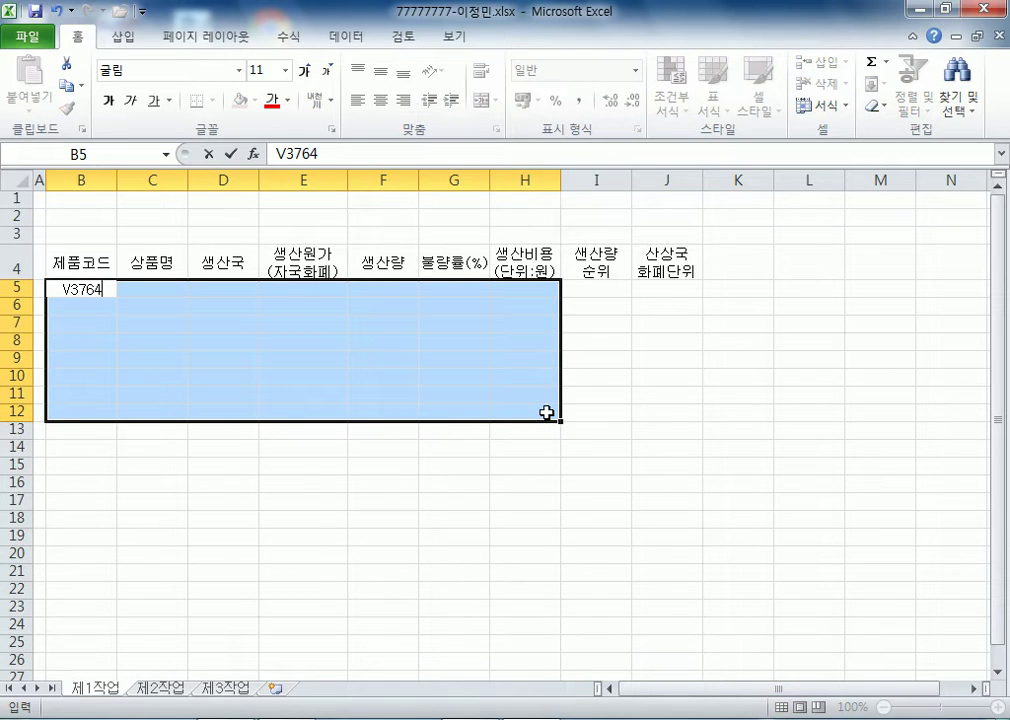
key("BackSpace")
key("BackSpace")
type("84")
key("Return")
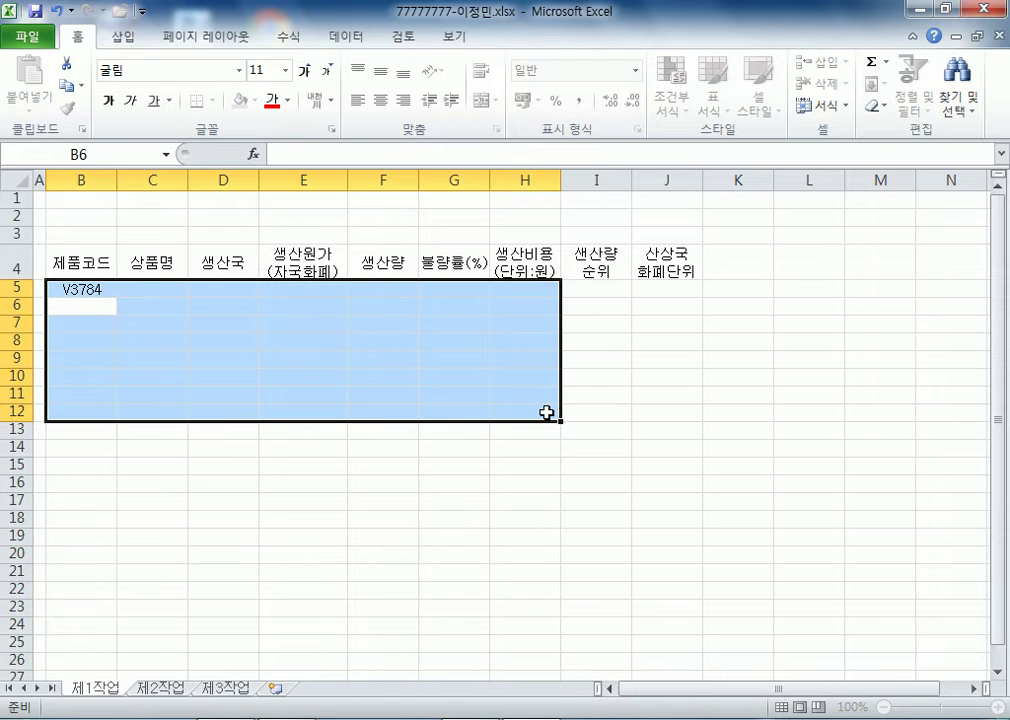
type("V0132")
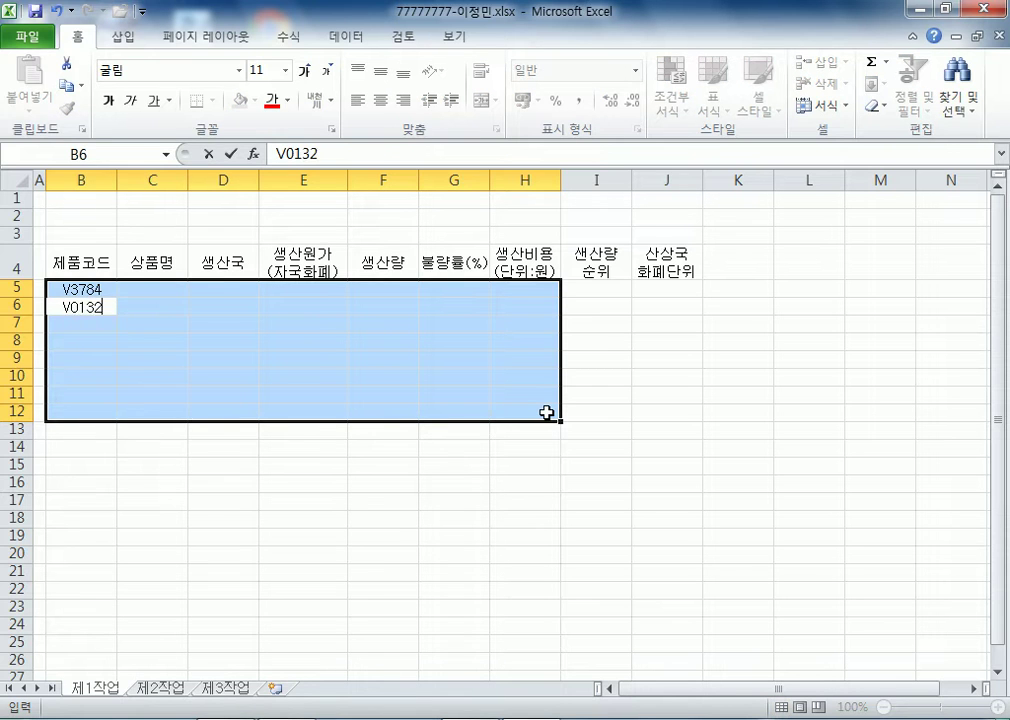
key("Return")
type("V5451")
key("Return")
type("C3812")
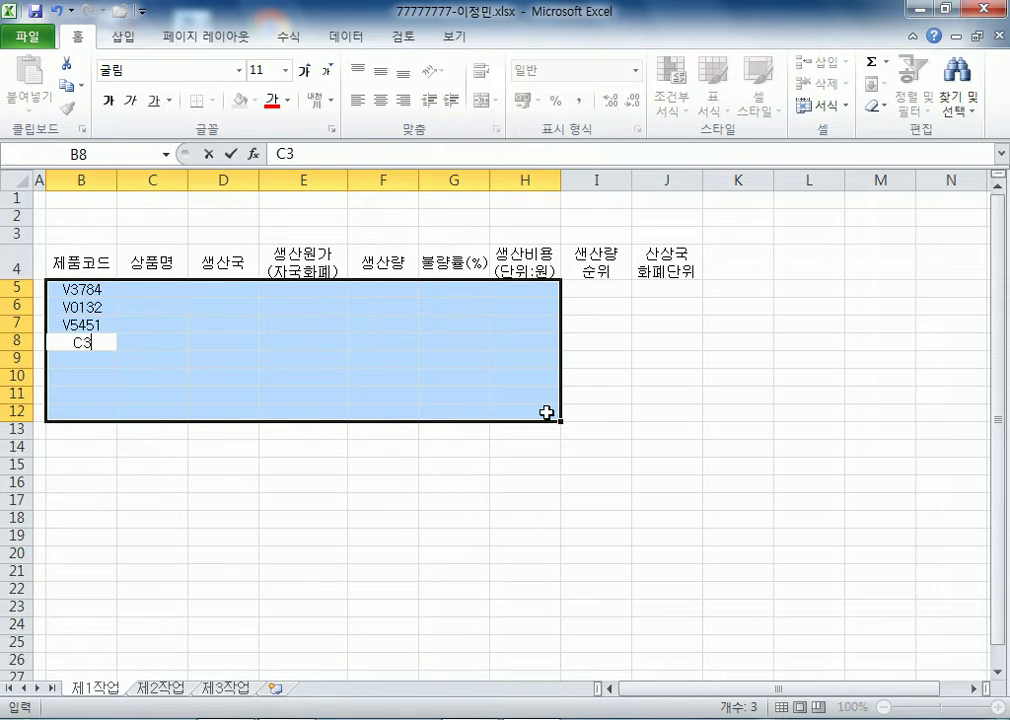
key("Return")
type("P5231")
key("Return")
type("V002")
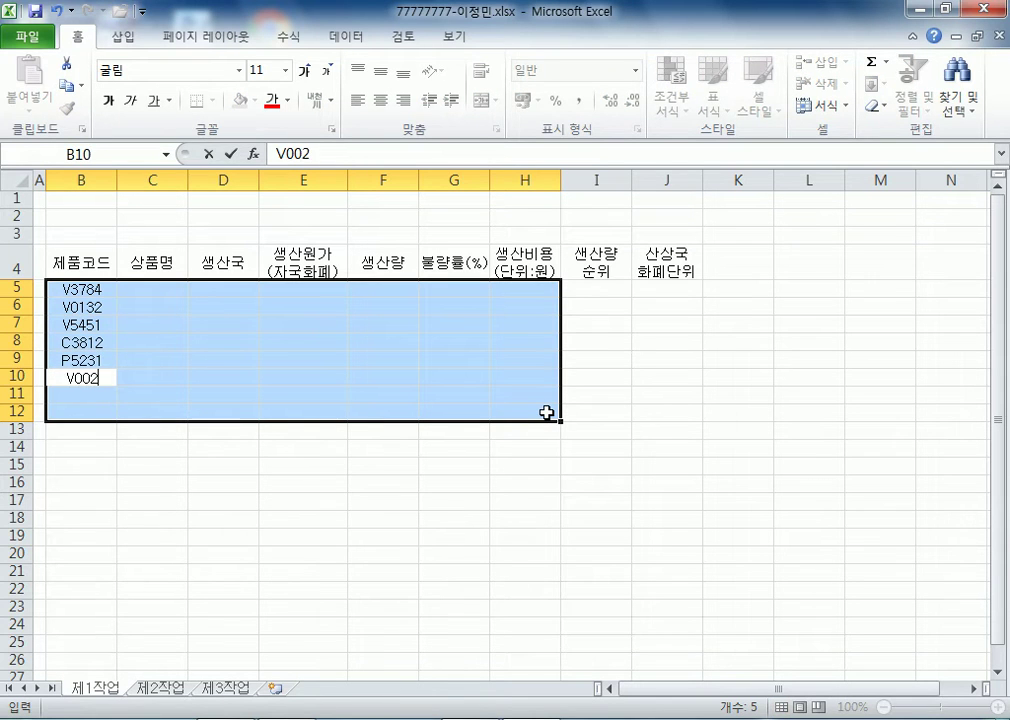
type("3")
key("Return")
type("C5345")
key("BackSpace")
type("3")
key("Return")
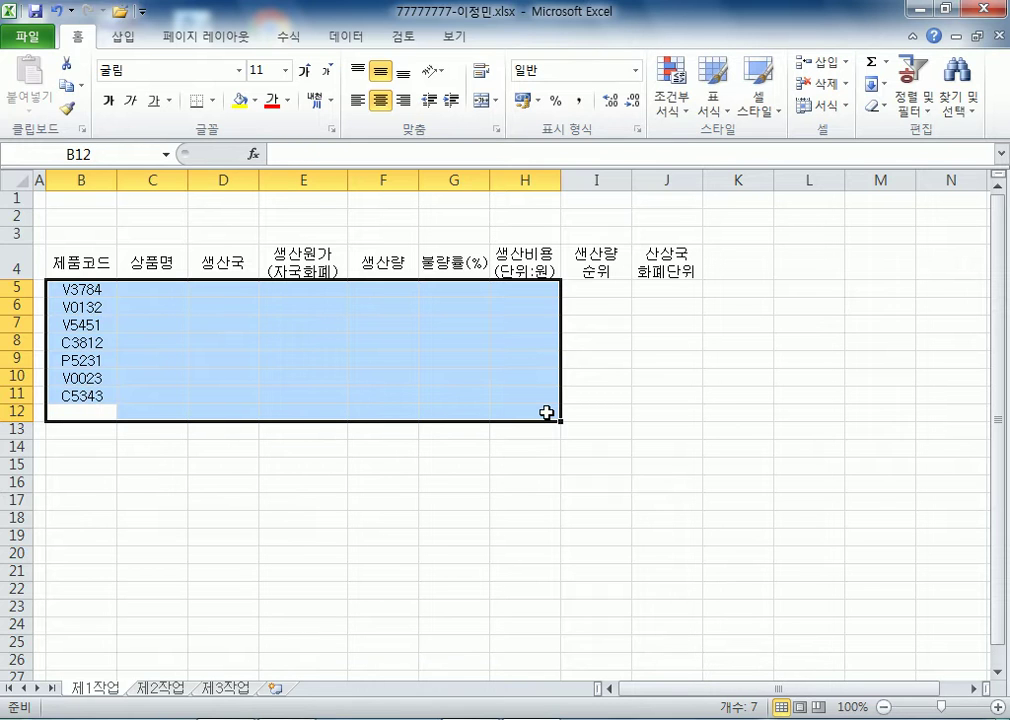
type("P9024")
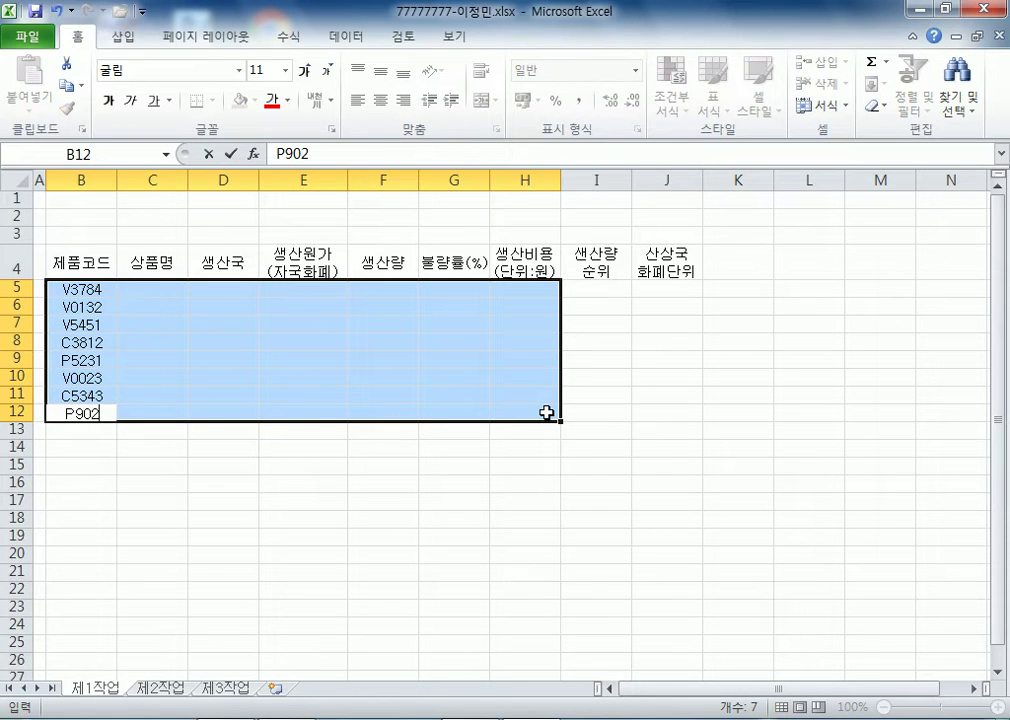
key("Return")
- Enter 유니텔 거실등, 레이니 거실등, 인터스텔라 방등 and 레이나 펜던트 in C5:C8
type("유니")
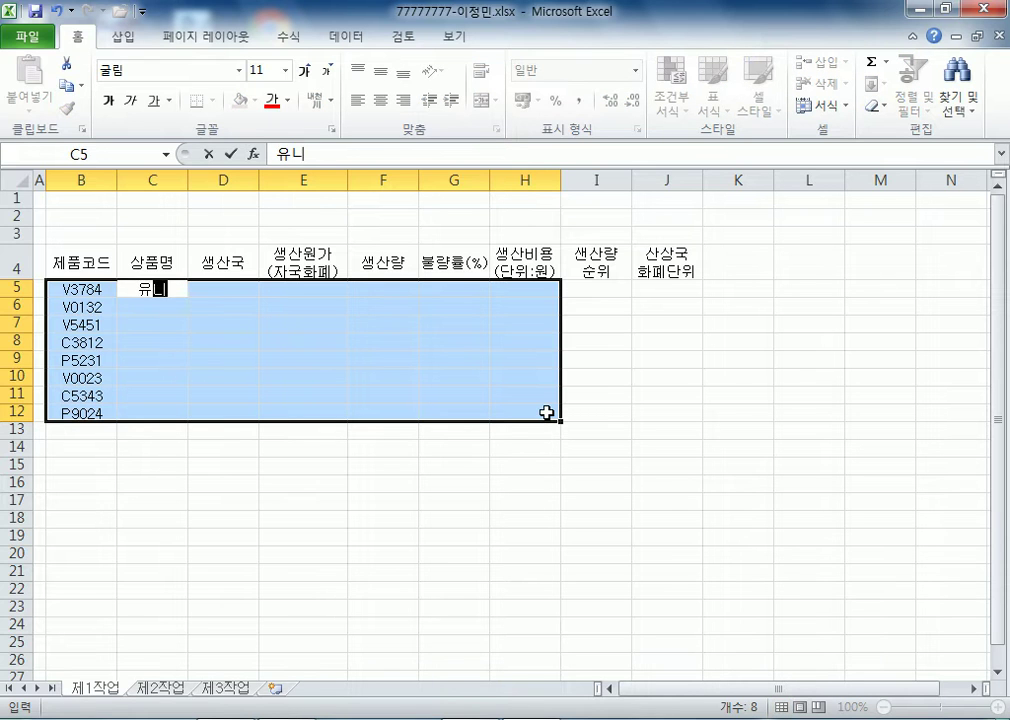
type("텔 거실ㄷㅡㅇ")
key("Return")
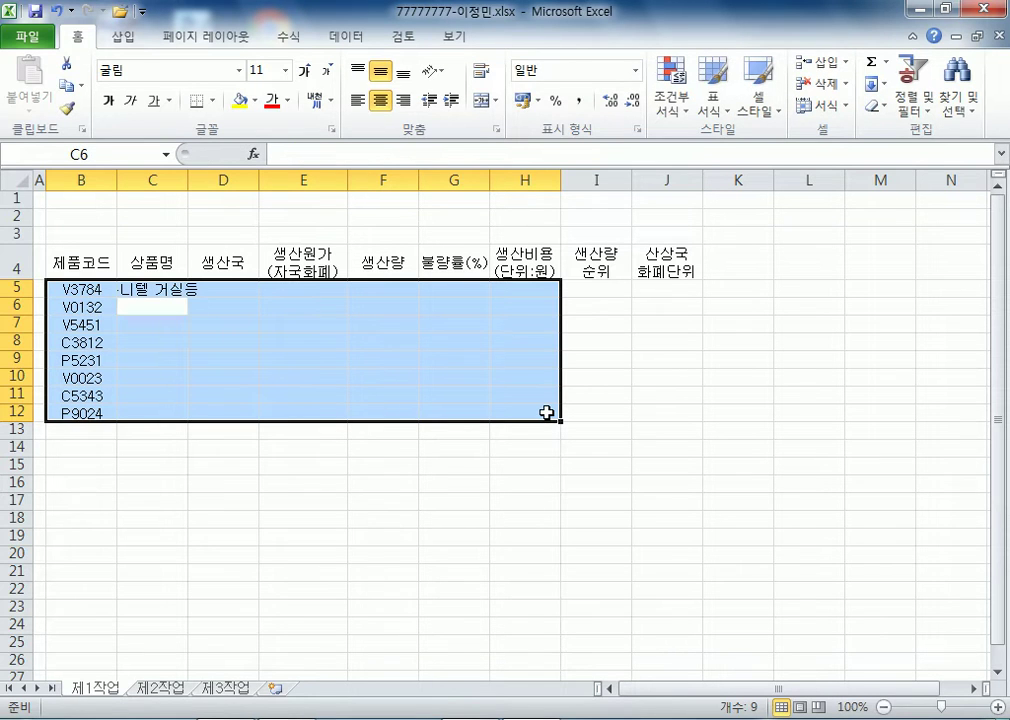
type("레이니 거실등")
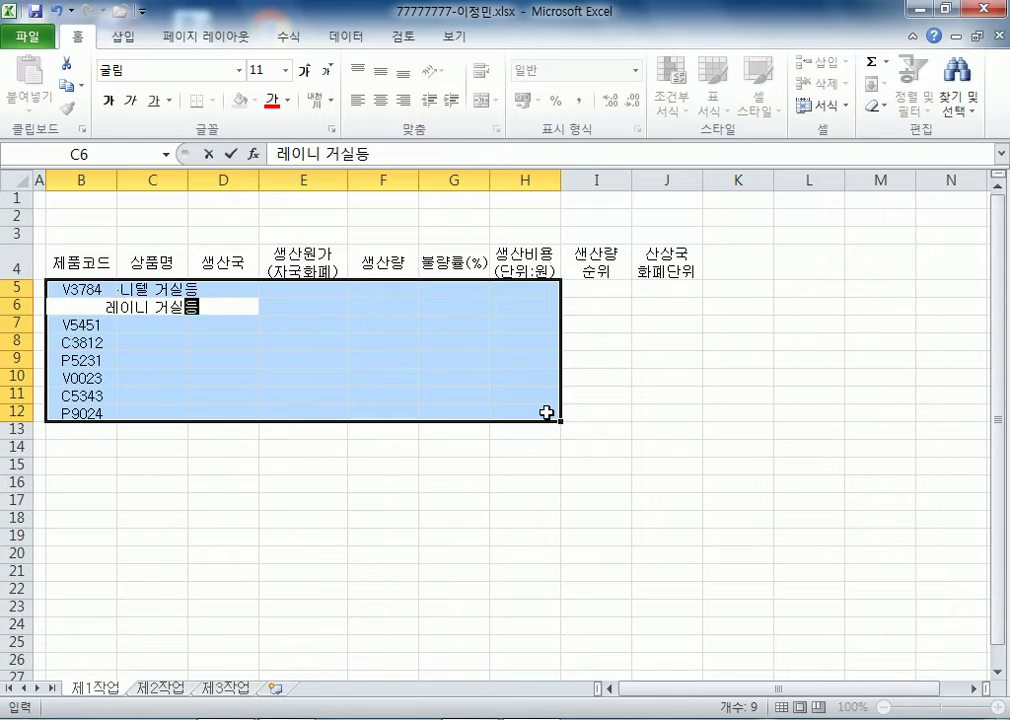
key("Return")
type("인터")
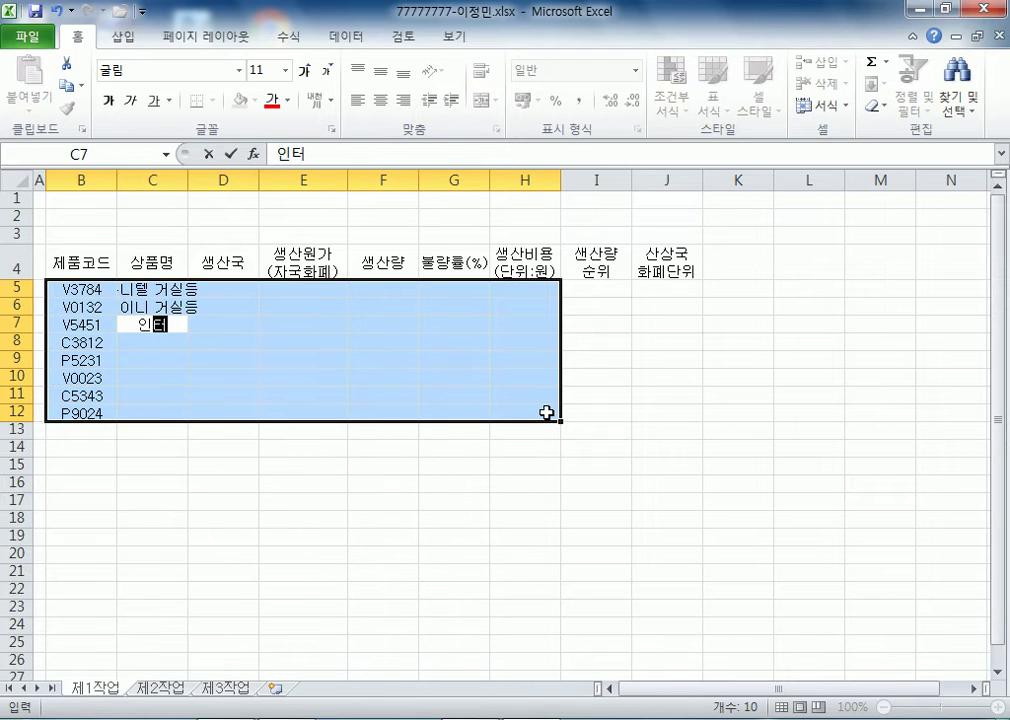
type("스켈라 방등")
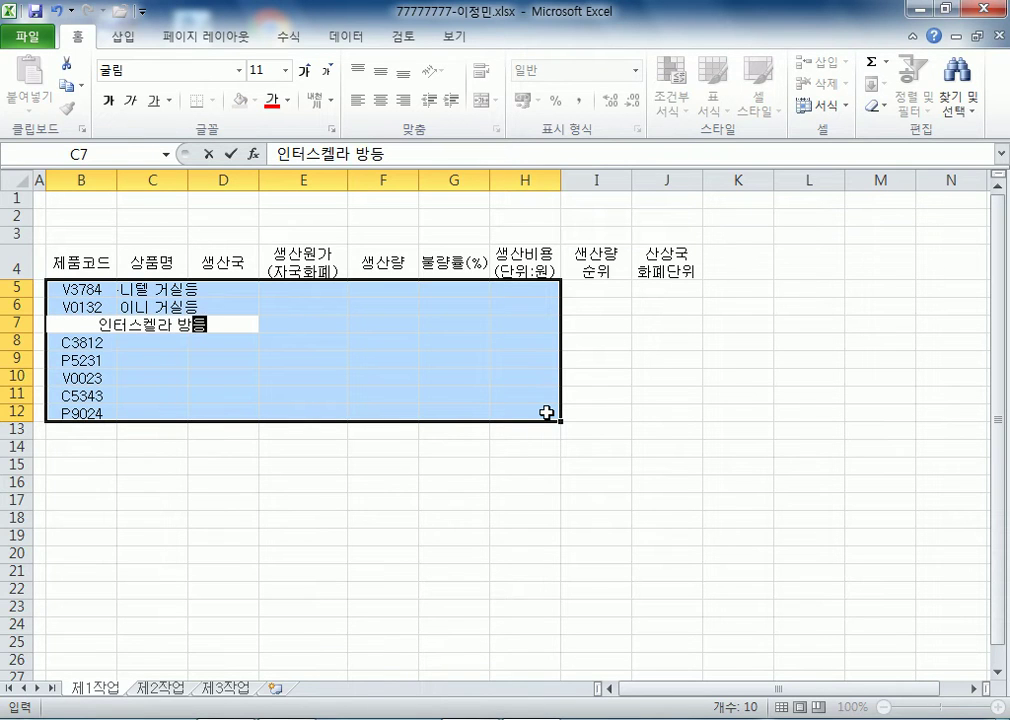
key("F2")
key("Left")
key("Left")
key("Left")
key("Left")
key("BackSpace")
type("텔")
key("Return")
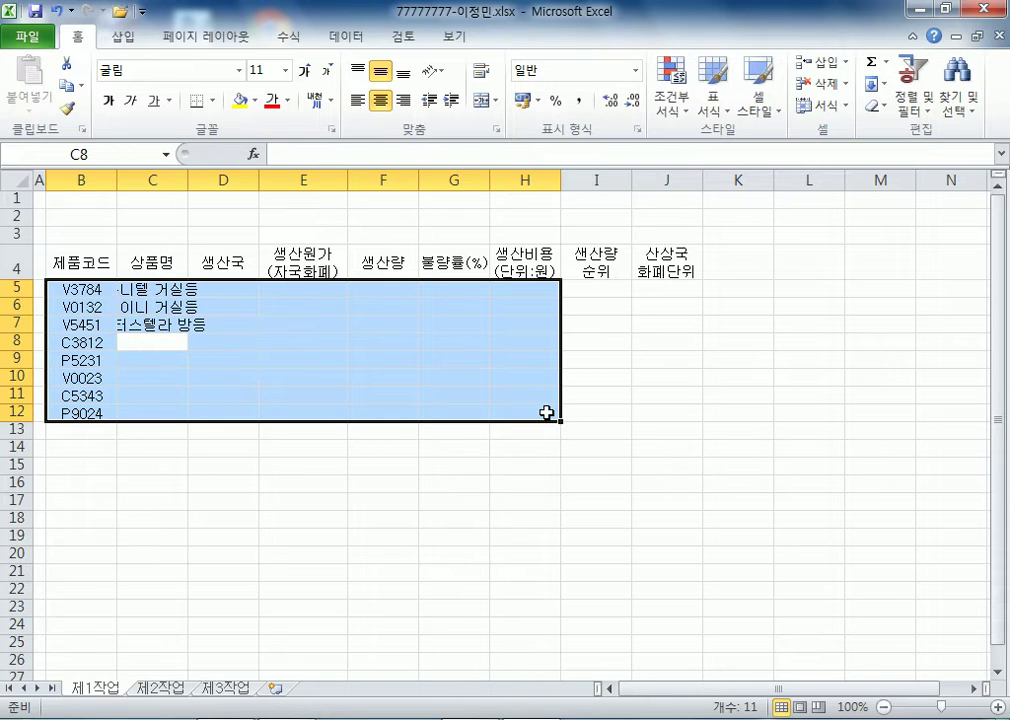
type("레")
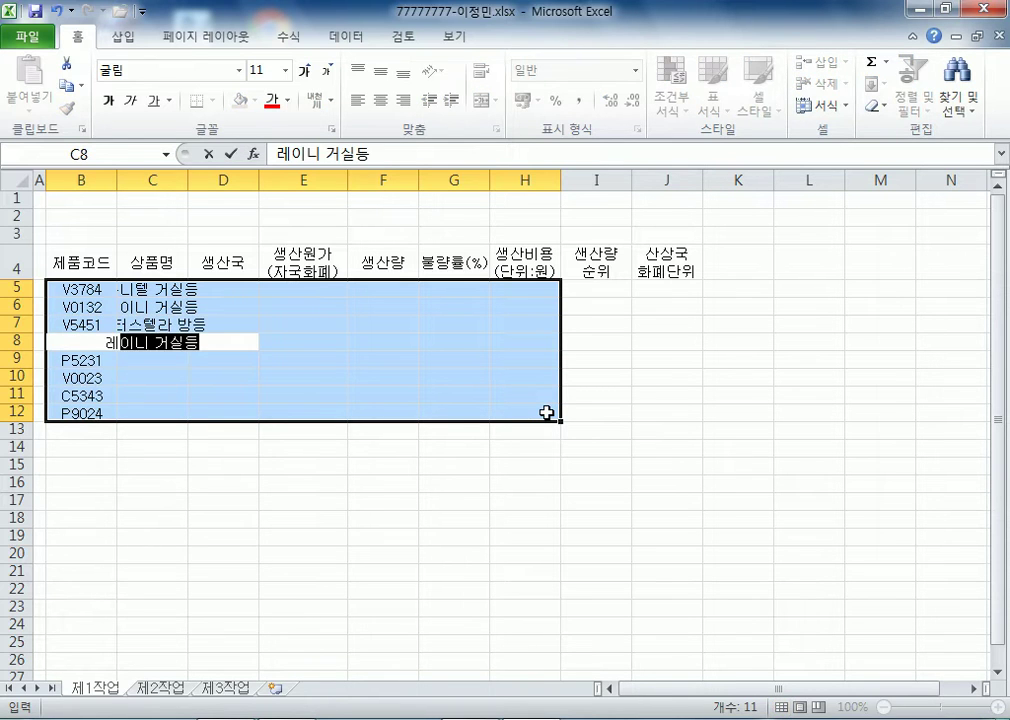
type("이나 펜던ㅌ")
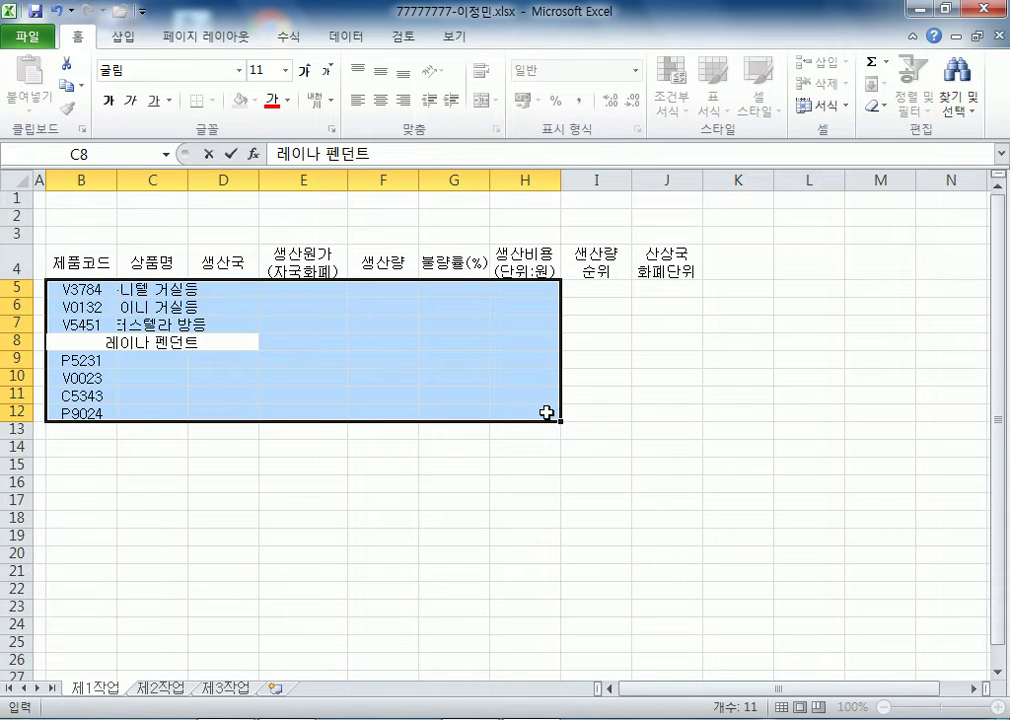
key("Return")
- Enter 패브릭 펜던트, 캠벨수프 방등, 코니칼 펜던트 and 미니햇 펜던트 in C9:C12
type("패블")
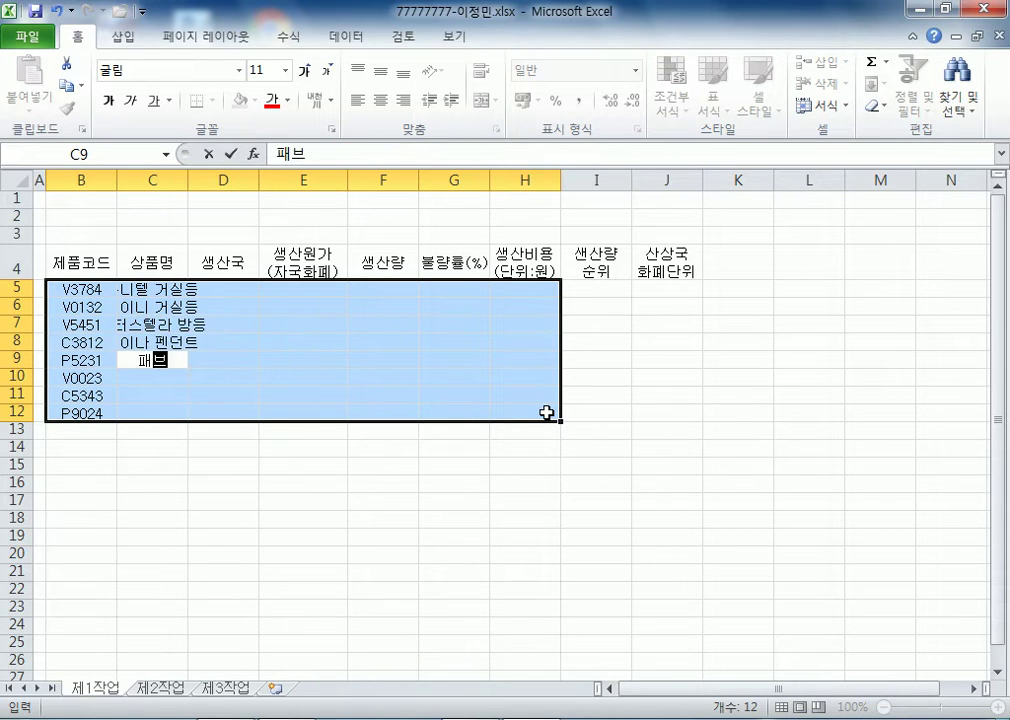
type("ㅣㄱ 펜던츠")
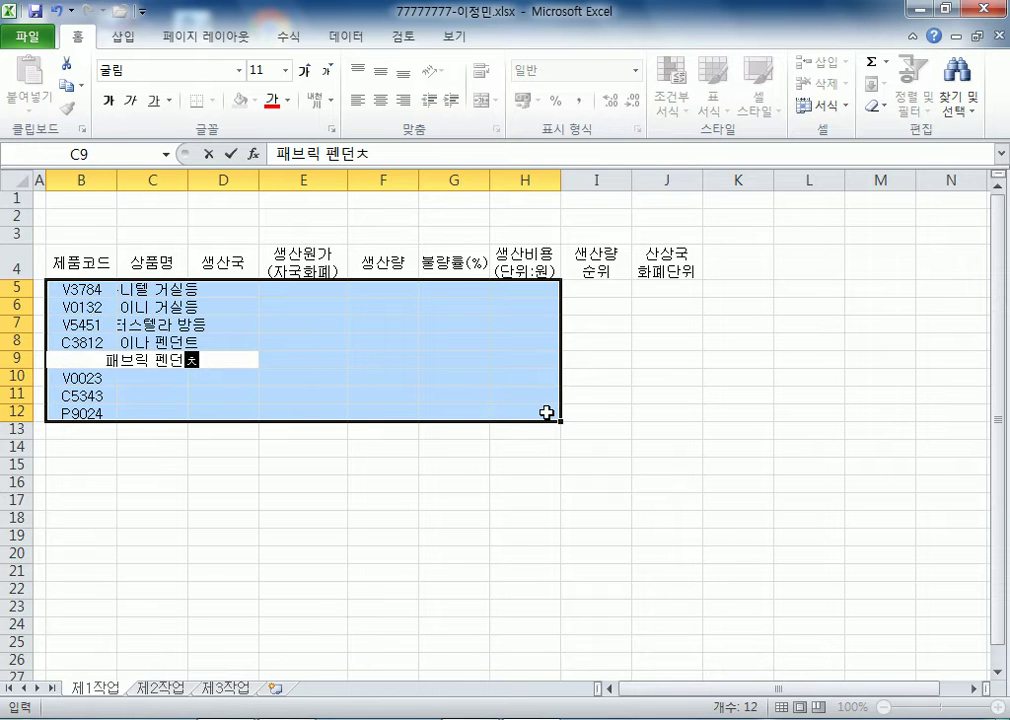
key("BackSpace")
key("BackSpace")
type("트")
key("Return")
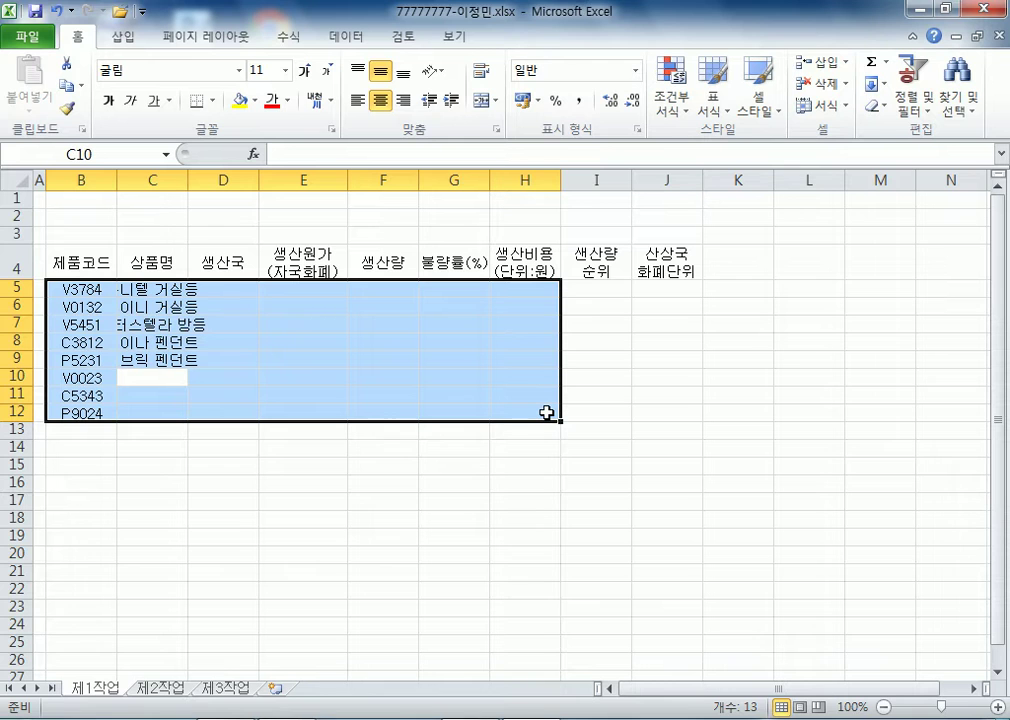
type("캐")
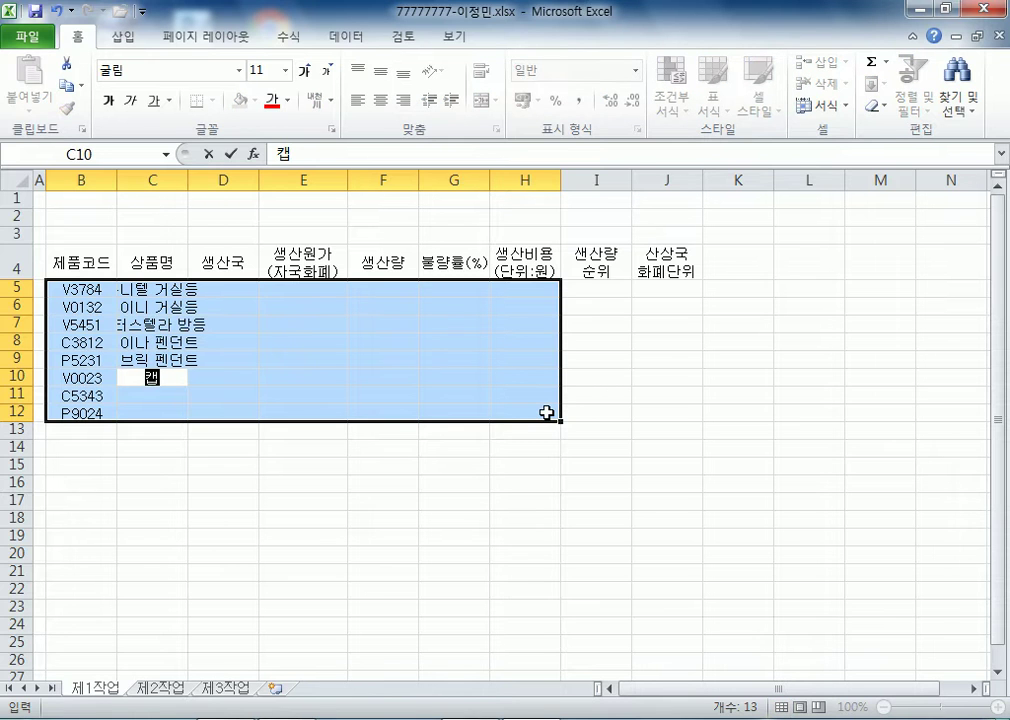
type("벨수프 방등")
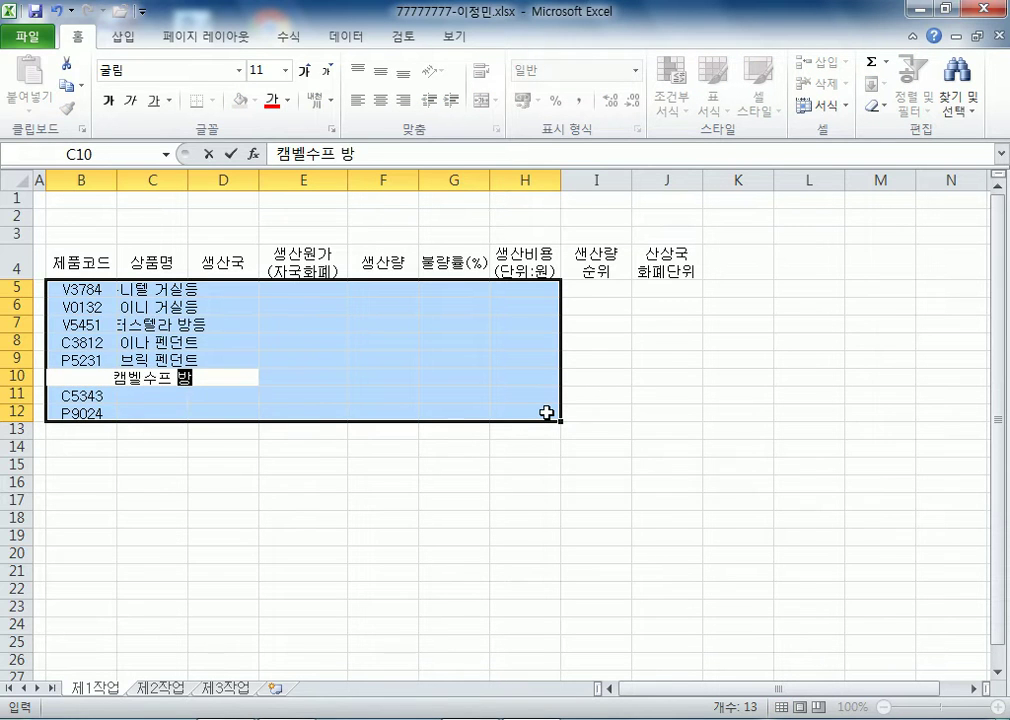
key("Return")
type("코니칼 펜ㄷ")
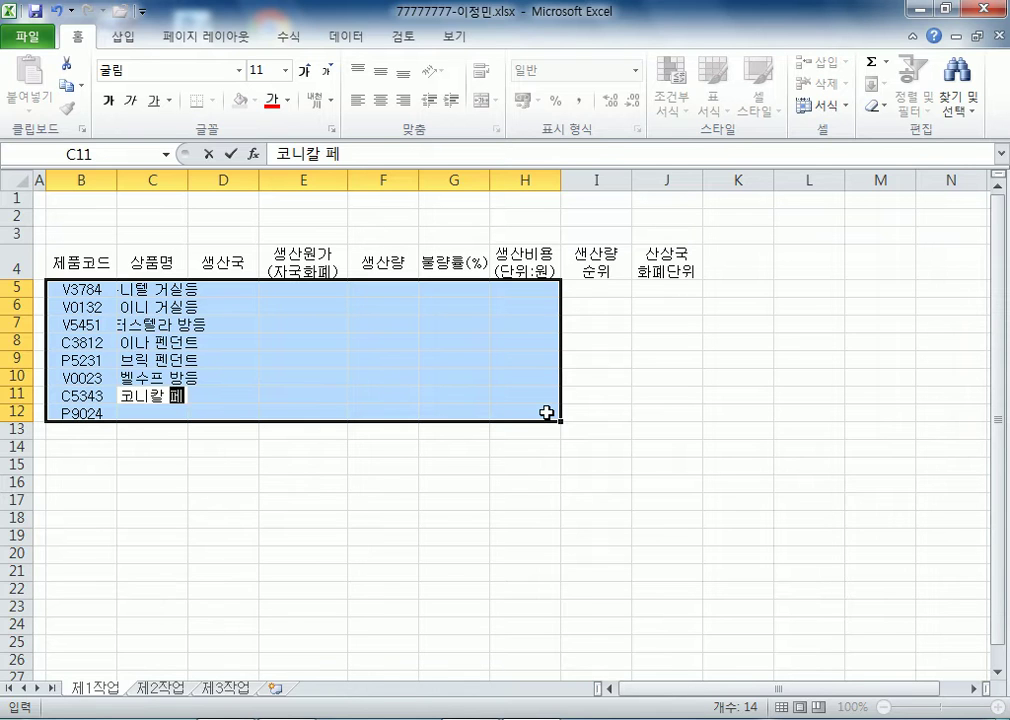
type("던ㅊ")
key("BackSpace")
type("트")
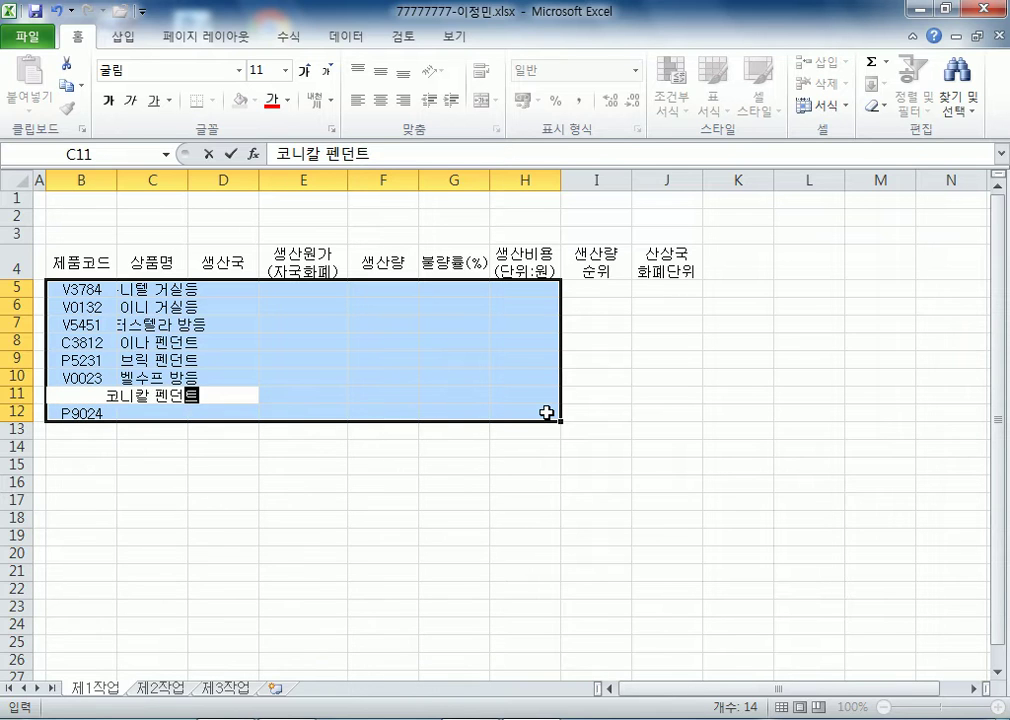
key("Return")
type("미니햇 펜")
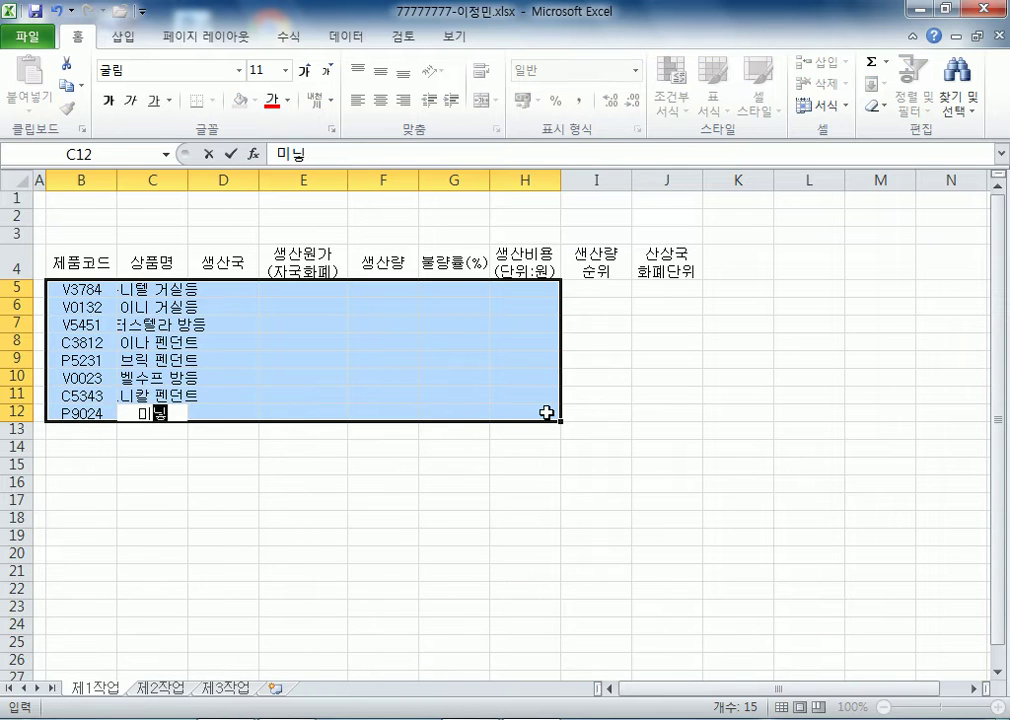
type("던츠")
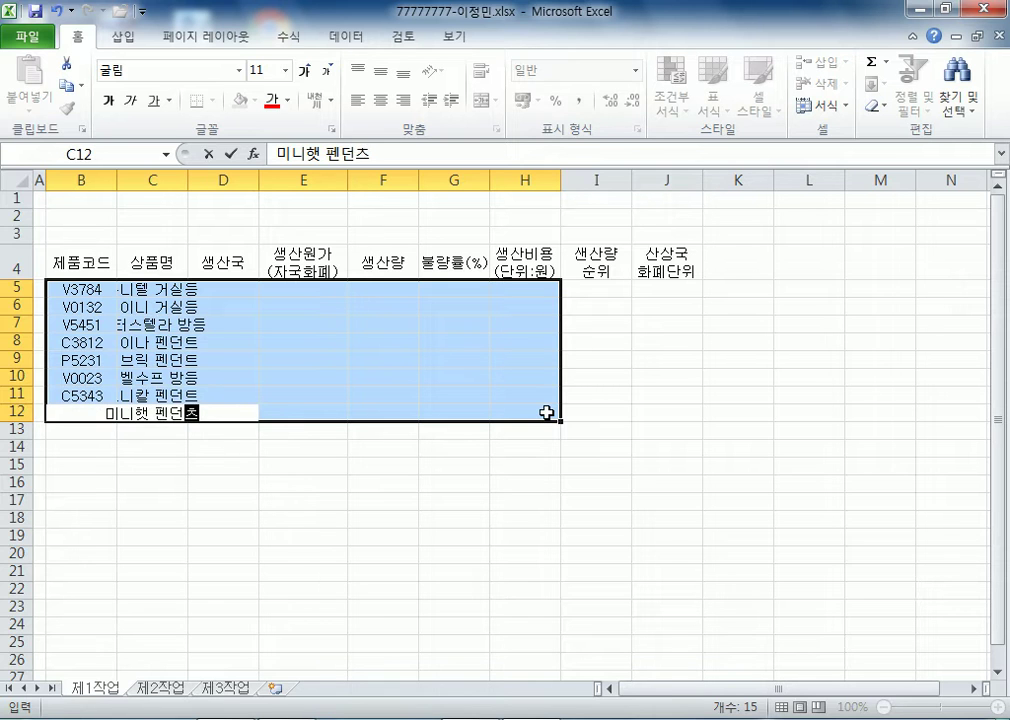
type("트")
key("Return")
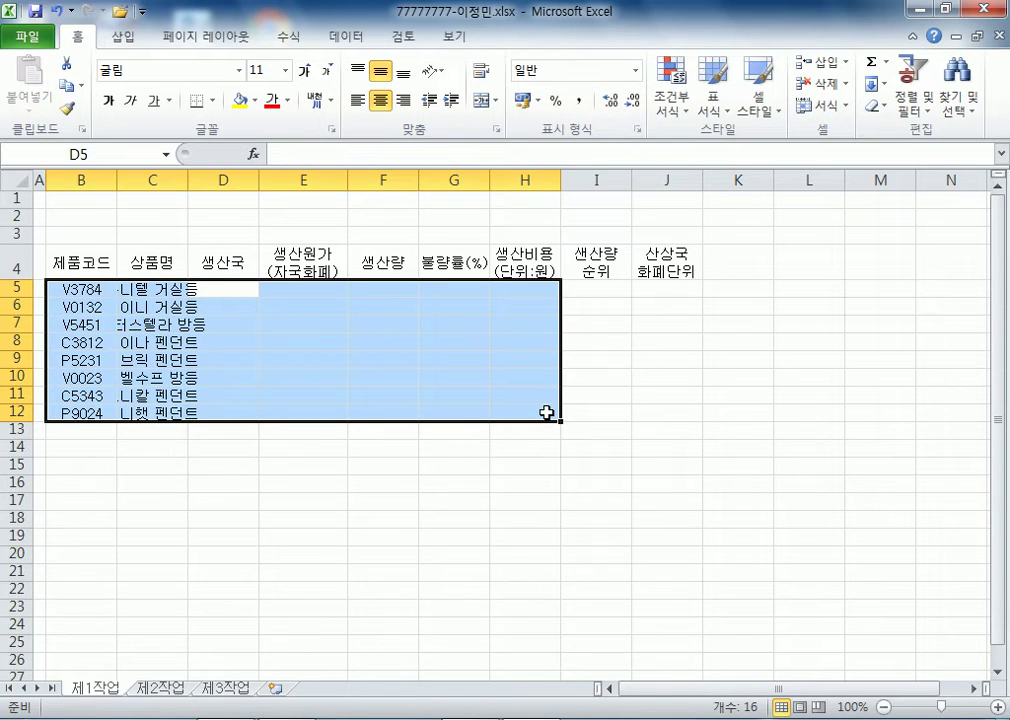
- Fill D5:D12 with countries 베트남, 베트남, 베트남, 중국, 필리핀, 베트남, 중국, 필리핀
type("베트남")
key("Return")
type("베트남")
key("Return")
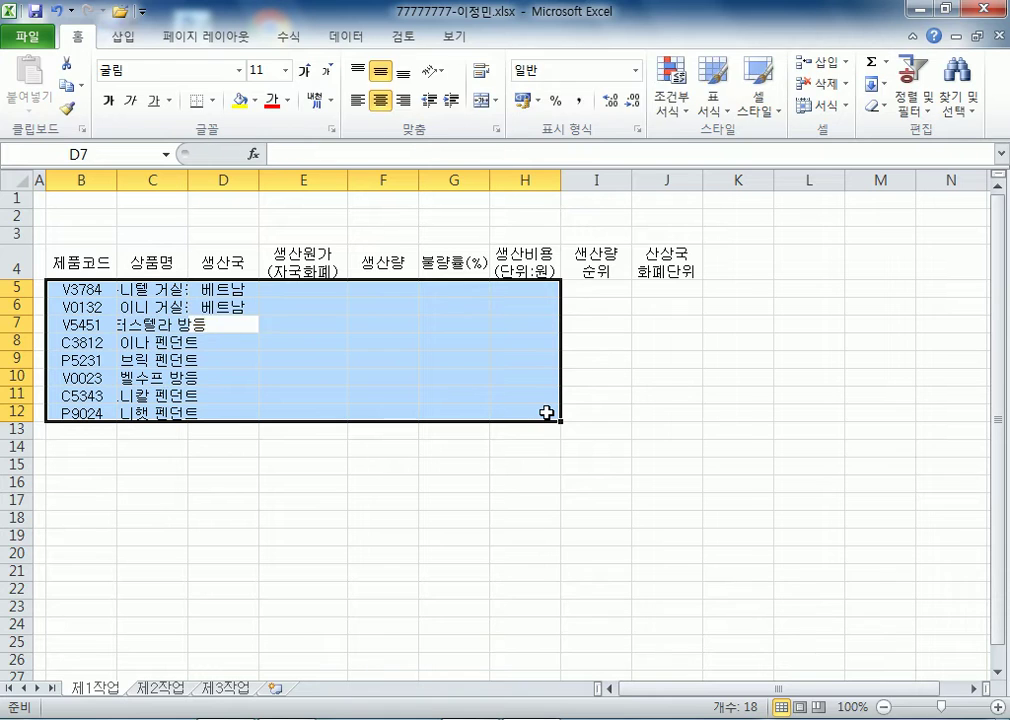
type("베트남")
key("Return")
type("중국")
key("Return")
type("피리핀")
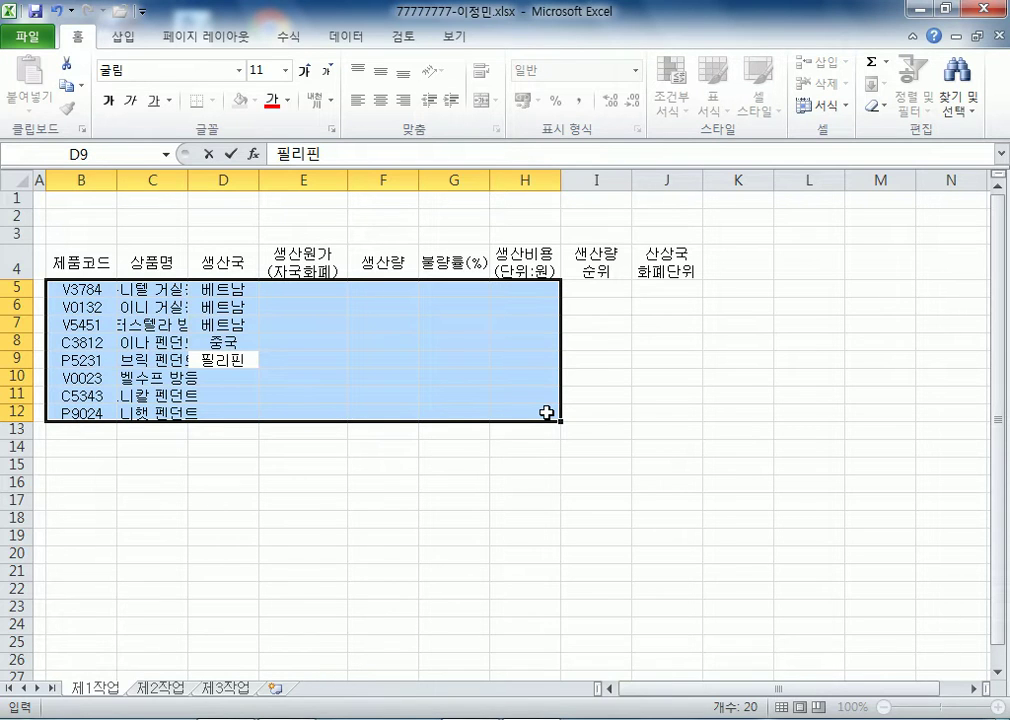
key("Return")
type("베트남")
key("Return")
type("중국")
key("Return")
type("필리핀")
key("Return")
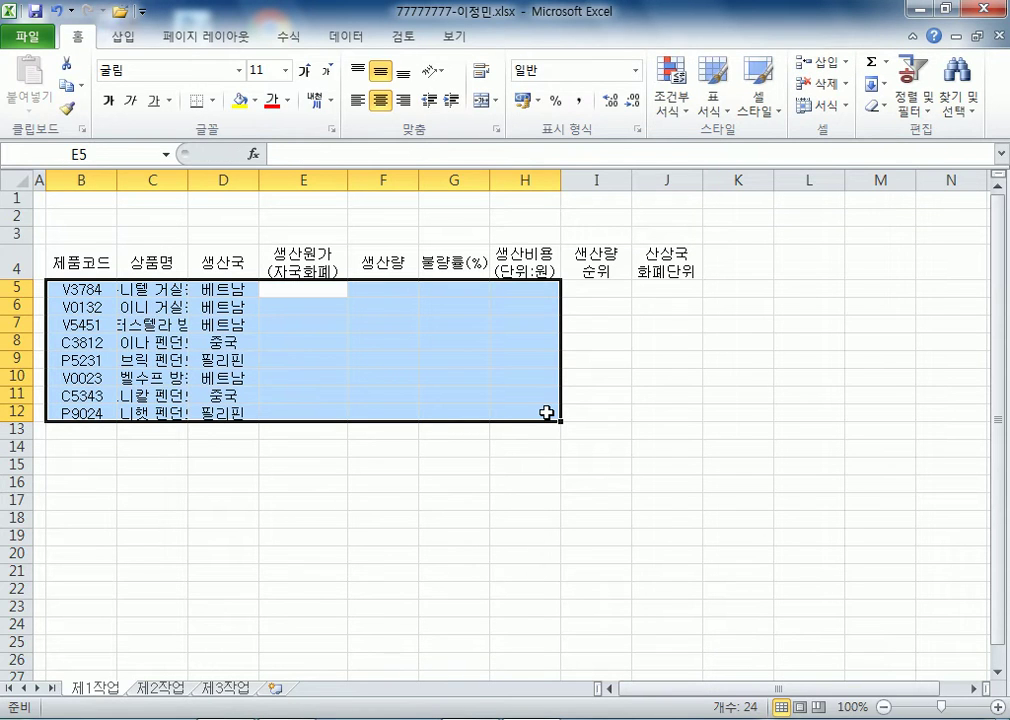
- Enter the costs 65200, 45650, 74800, 67, 35, 48400 and 230 down column E
type("65200")
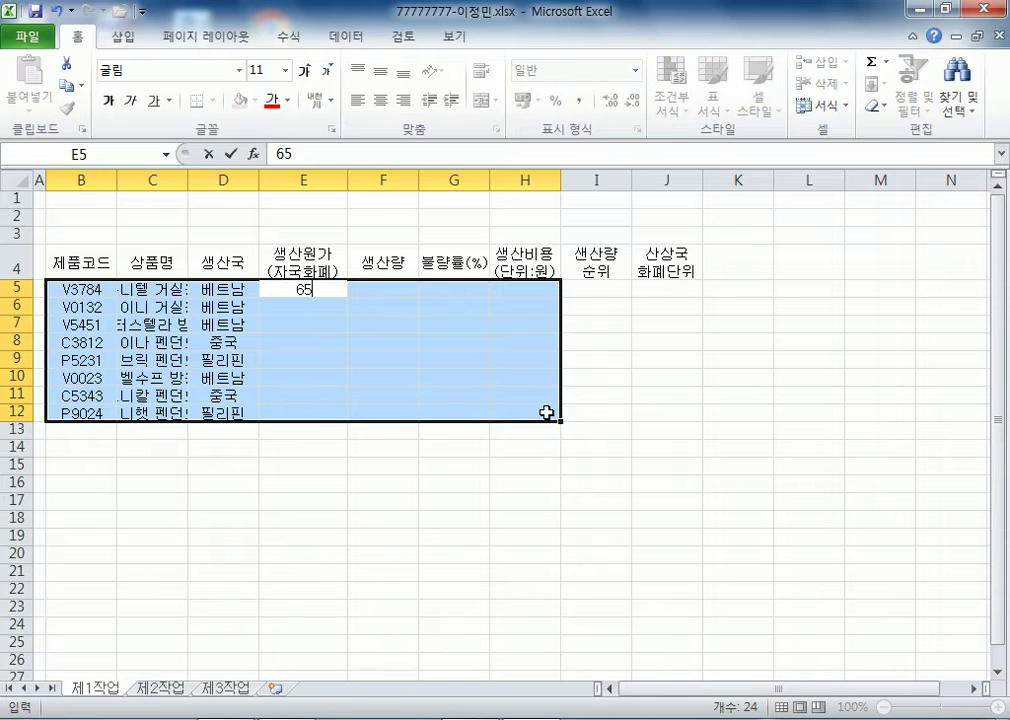
key("Return")
type("45650")
key("Return")
type("74800")
key("Return")
type("67")
key("Return")
type("35")
key("Return")
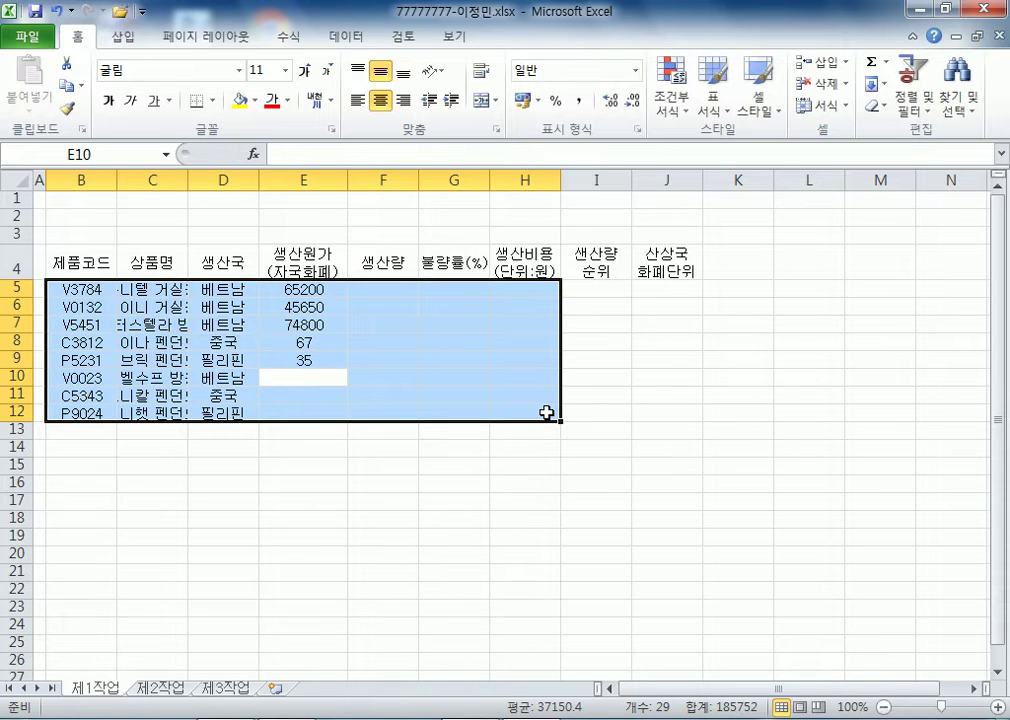
type("48400")
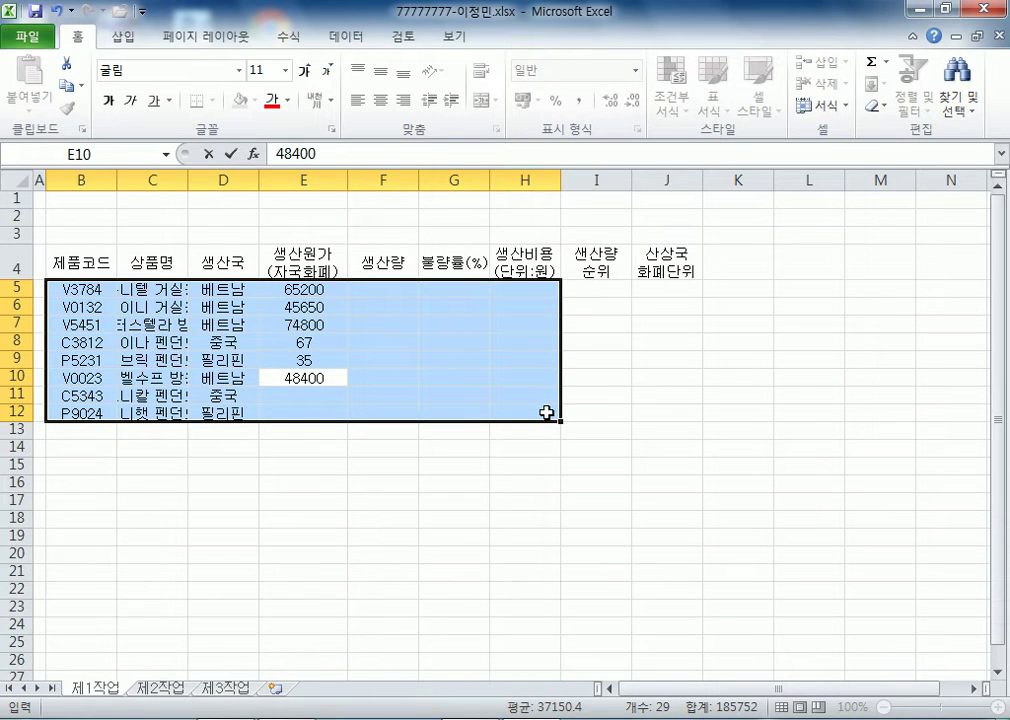
key("Return")
type("230")
key("Return")
type("10")
key("Return")
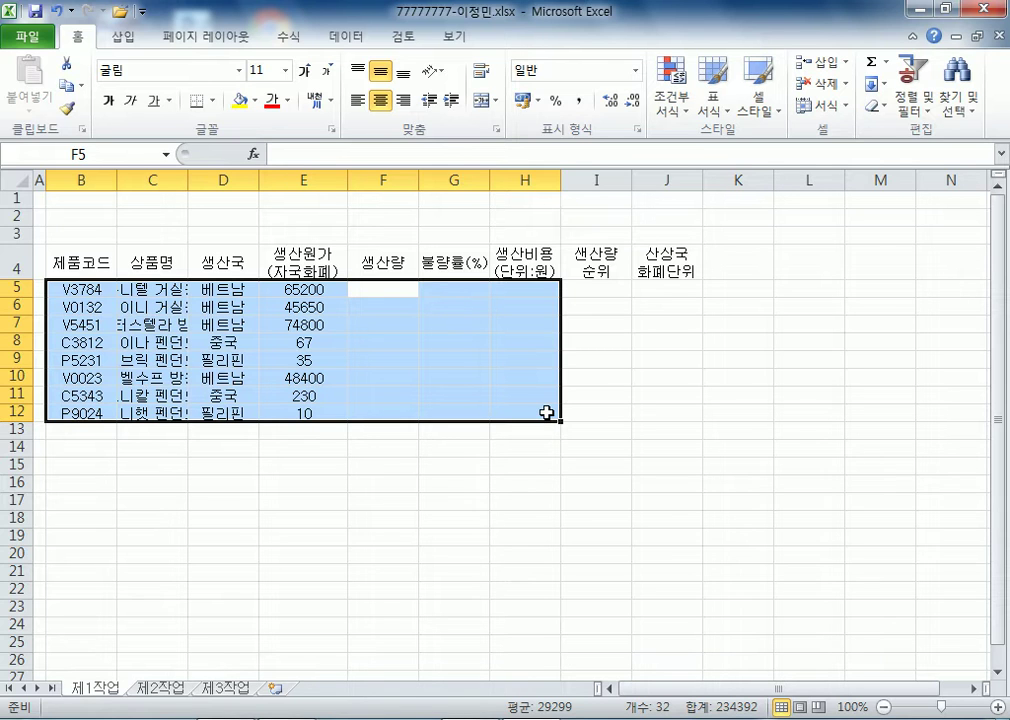
- Enter quantities 485663, 930501, 454124, 683149, 776401, 229701, 72116 and 995156 in F5:F12
type("4855")
key("BackSpace")
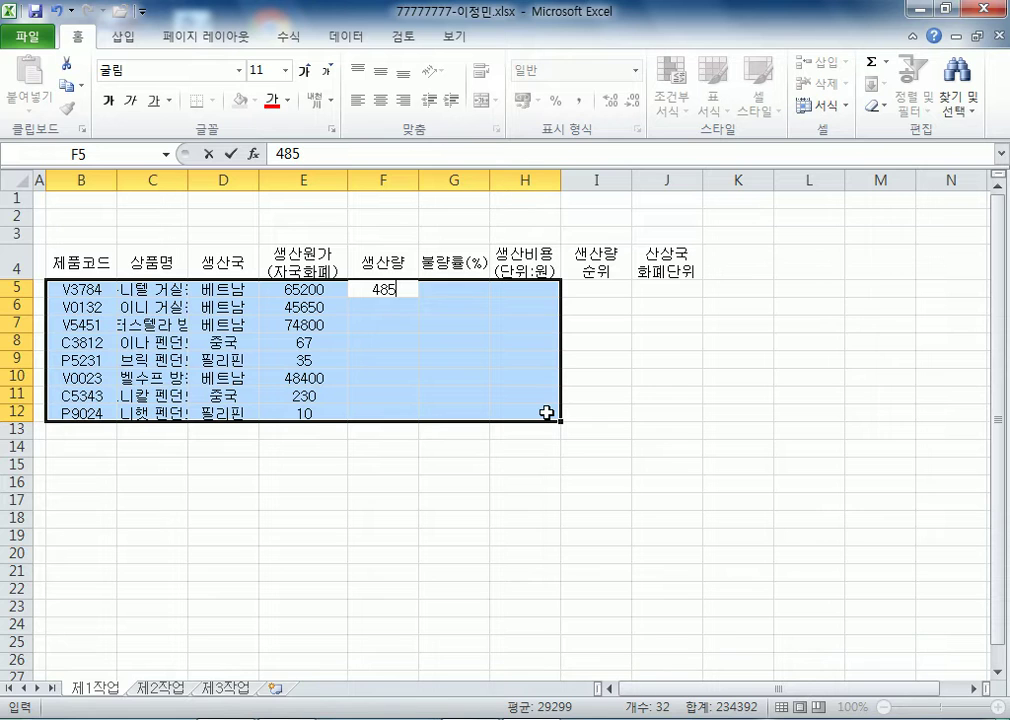
type("663")
key("Return")
type("930501")
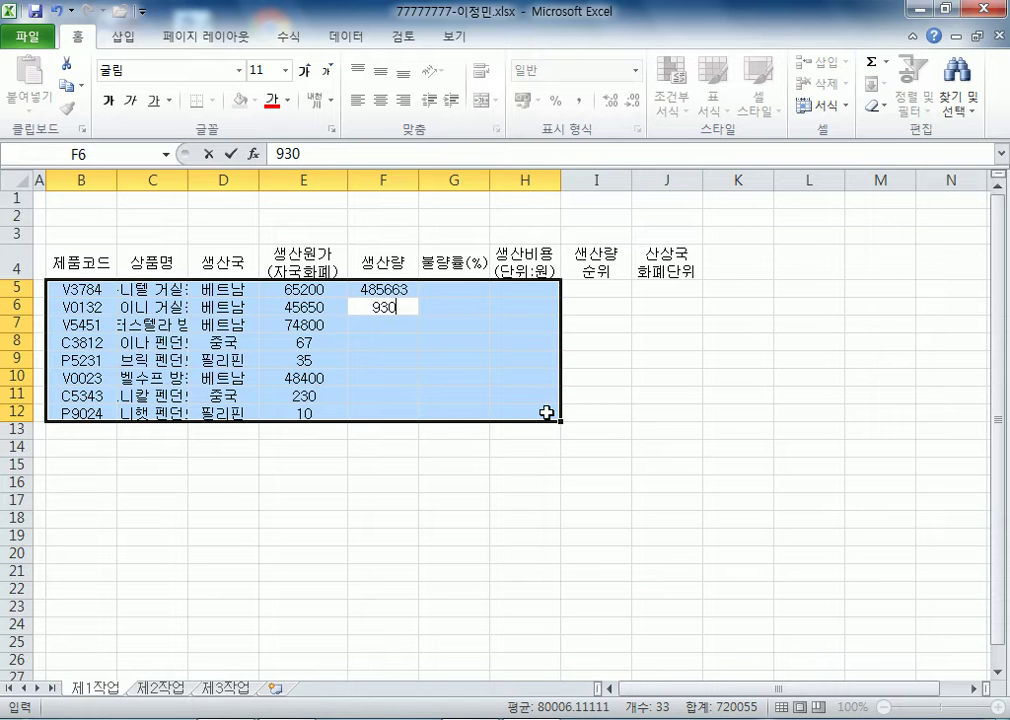
key("Return")
type("454124")
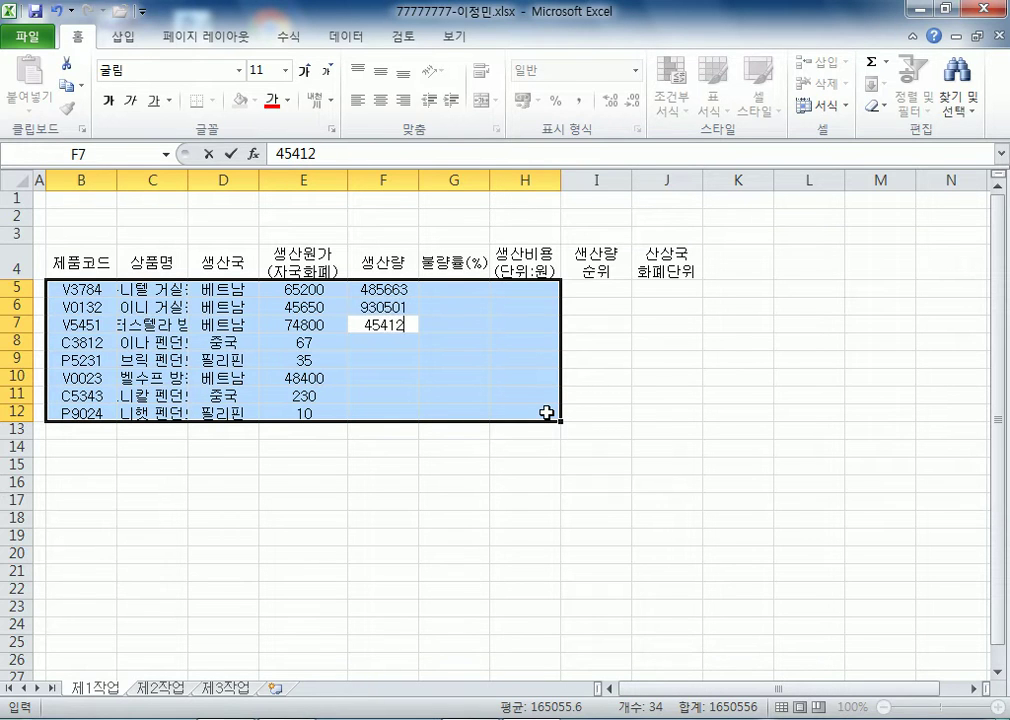
key("Return")
type("683149")
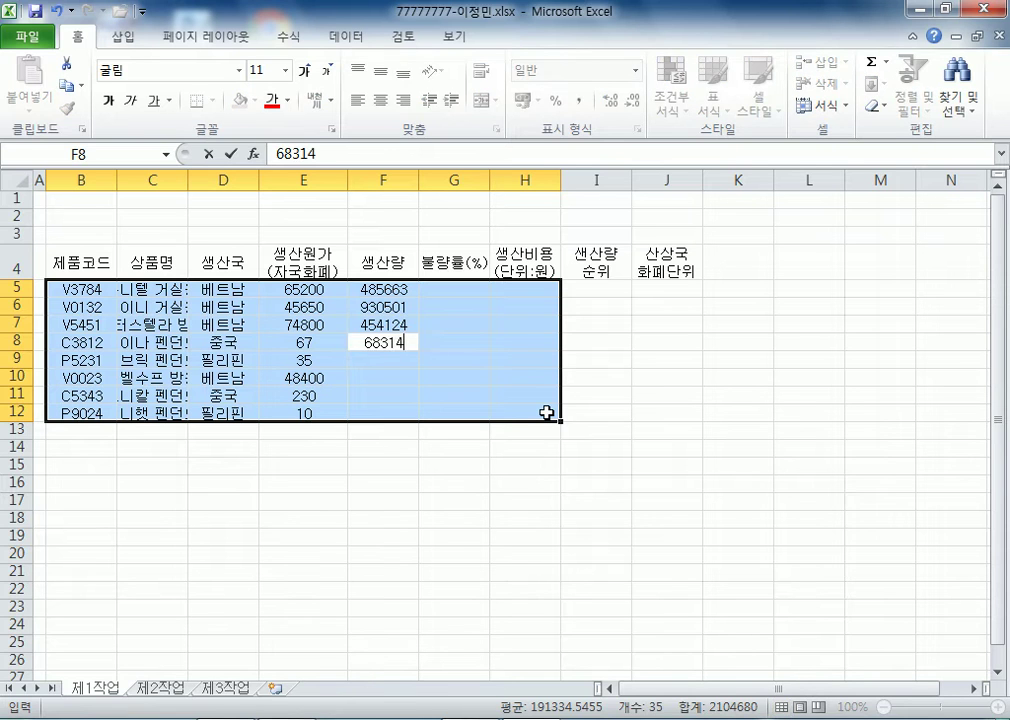
key("Return")
type("776401")
key("Return")
type("229701")
key("Return")
type("7211")
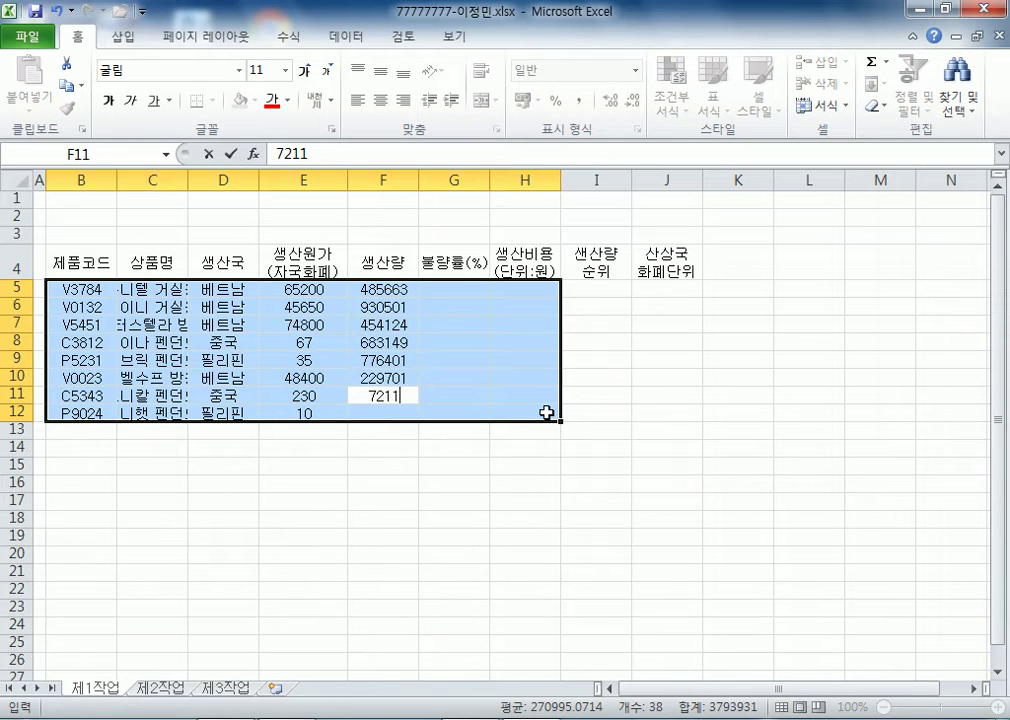
type("6")
key("Return")
type("995156")
key("Return")
- Enter defect rates 3.10%, 4.10%, 8.40%, 2.58%, 1.80%, 3.70% and 10.6% in G5:G11
type("3.10%")
key("Return")
type("4.10%")
key("Return")
type("8.40%")
key("Return")
type("2.58")
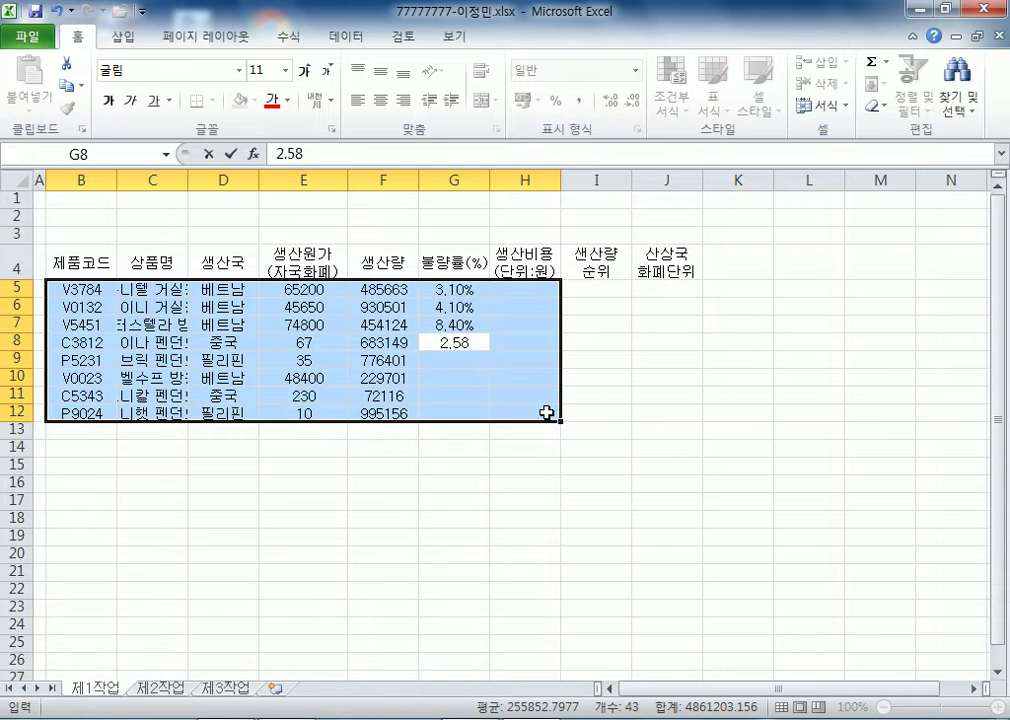
type("%")
key("Return")
type("1.80%")
key("Return")
type("3.7")
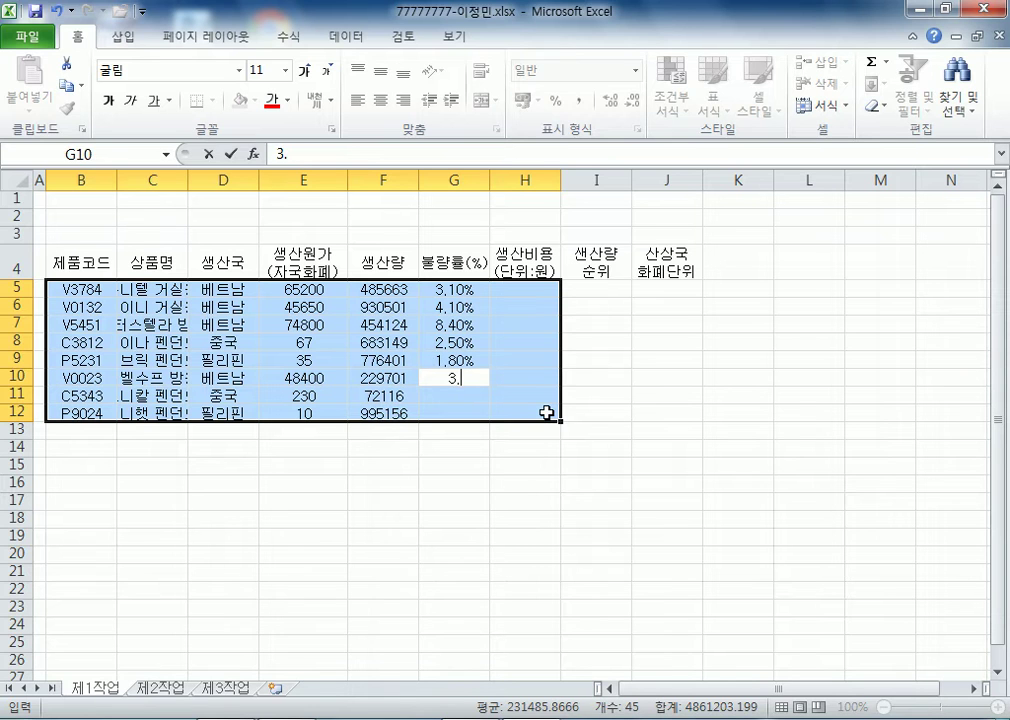
key("Return")
key("Up")
key("F2")
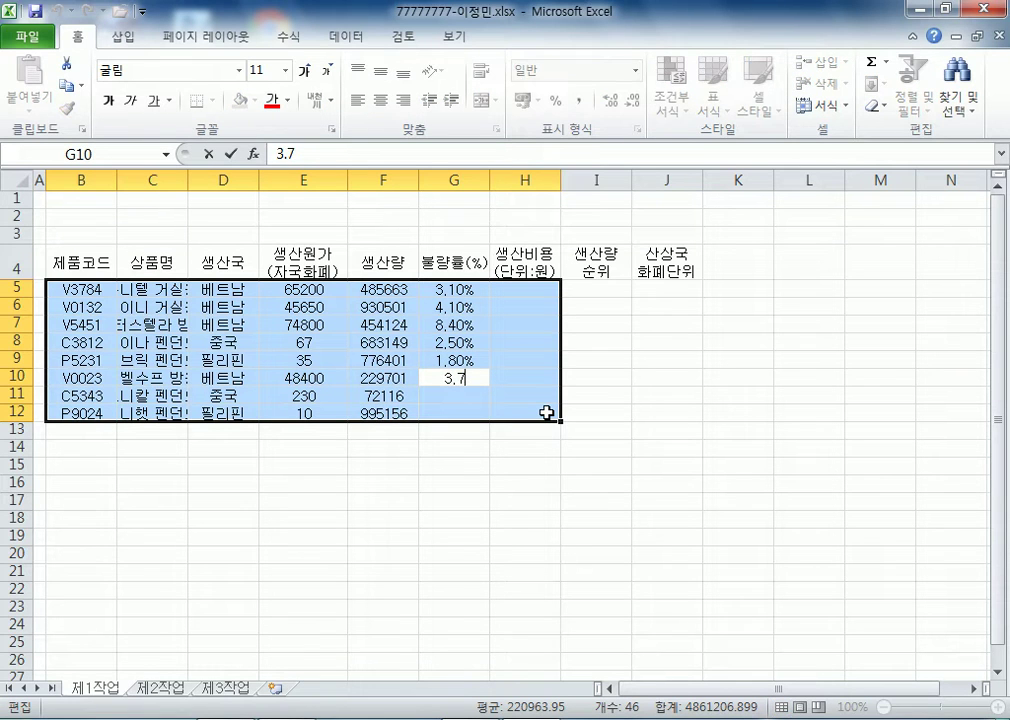
type("%")
key("Return")
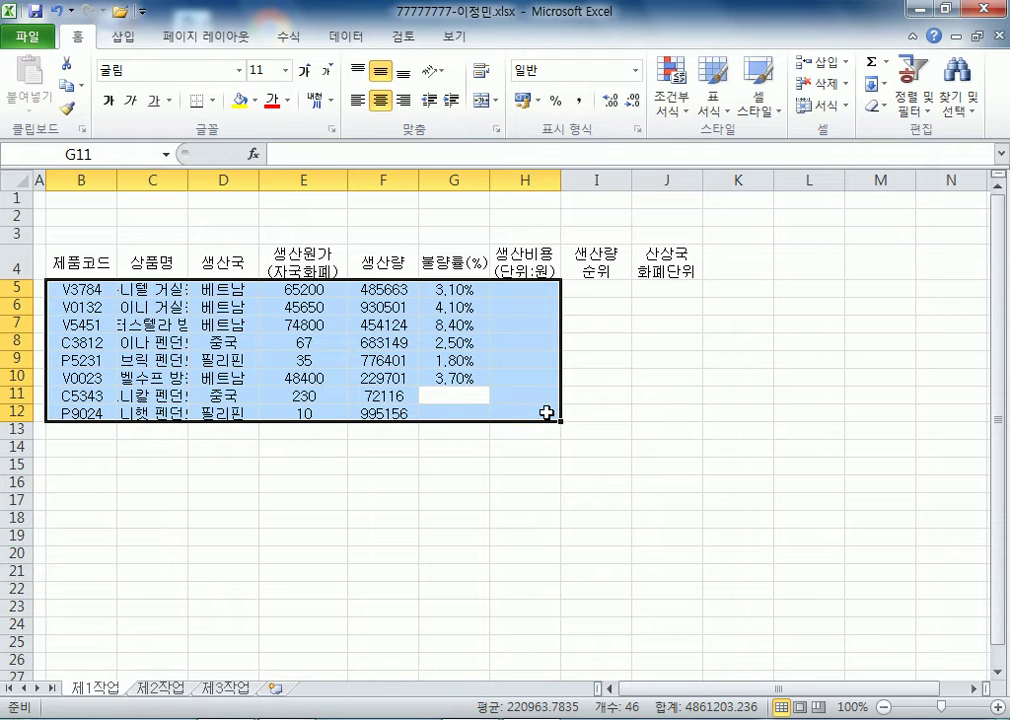
type("10.6%")
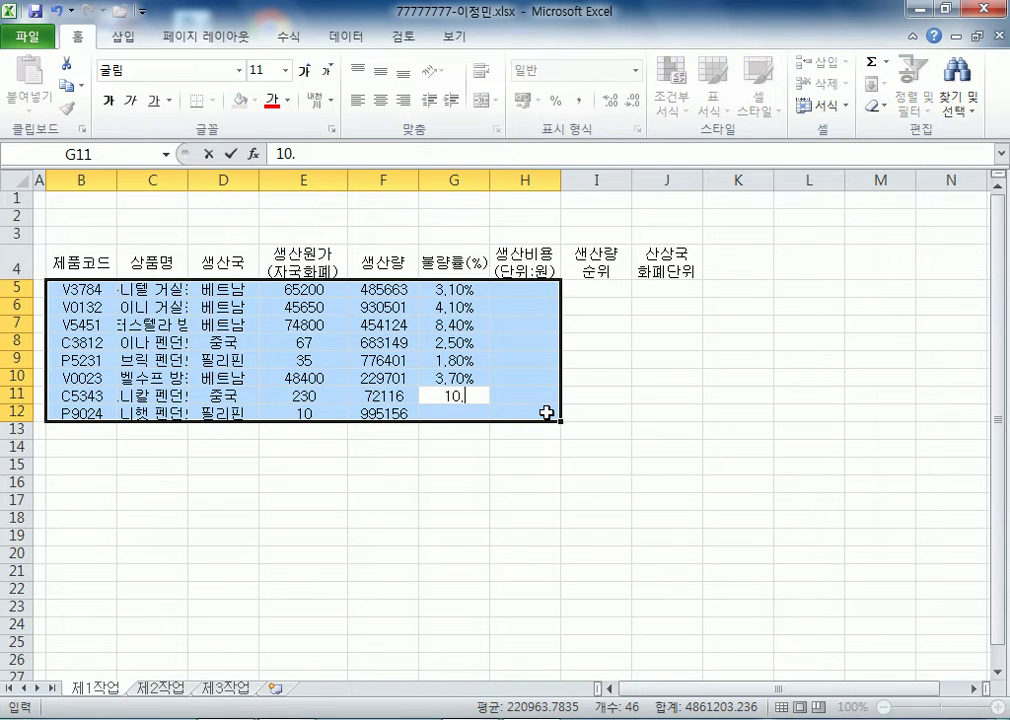
key("Return")
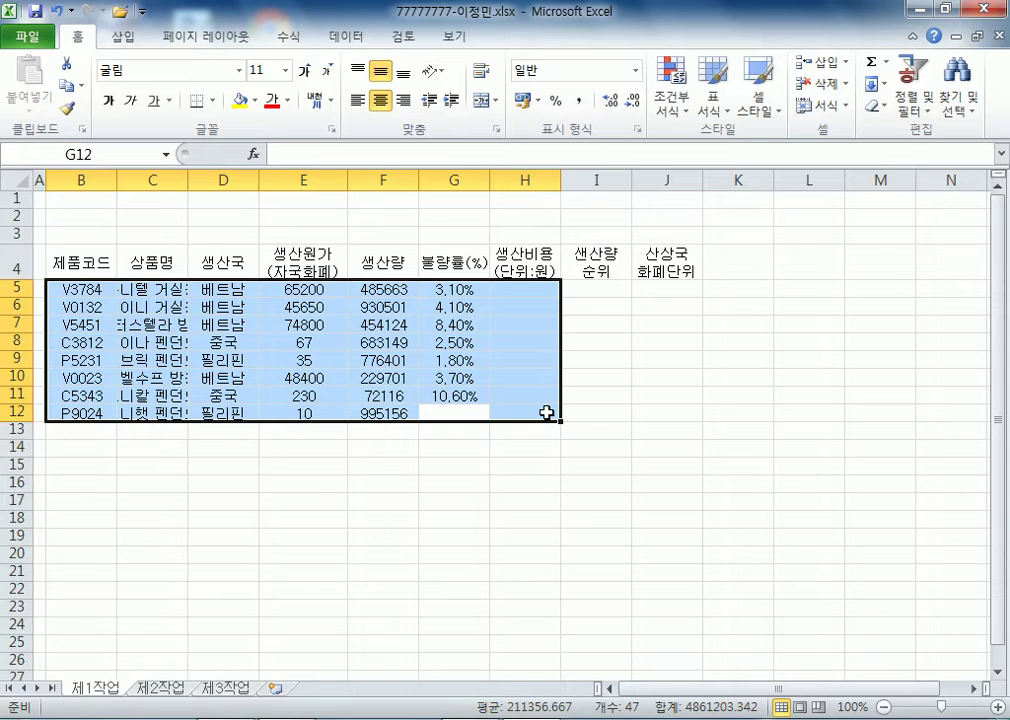
type("5.2%")
key("Return")
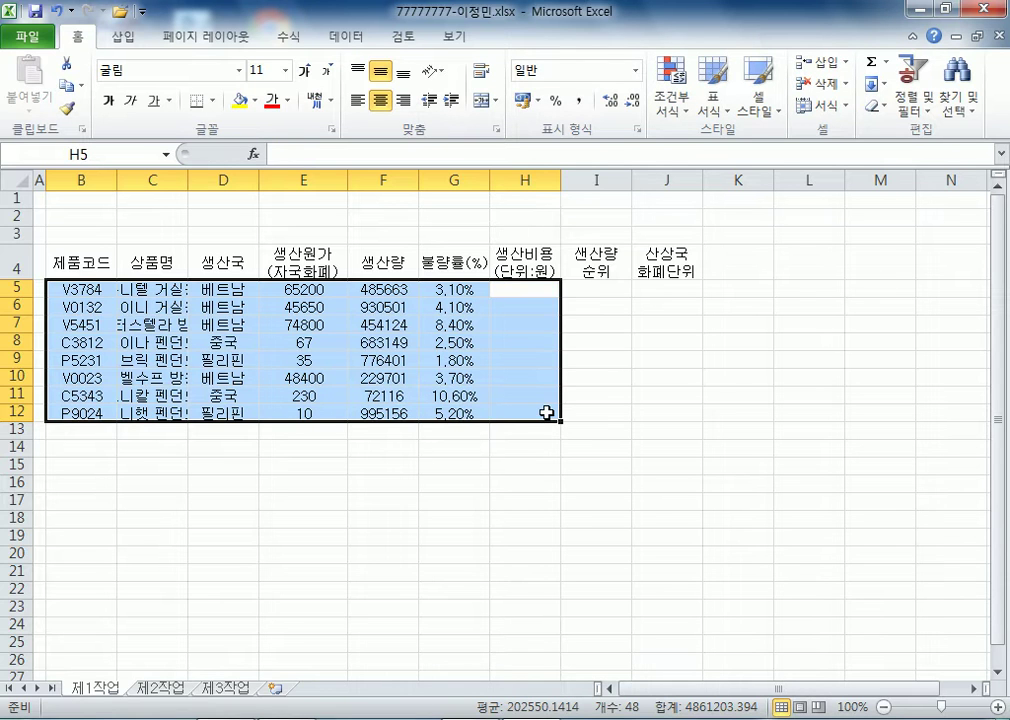
type("1728")
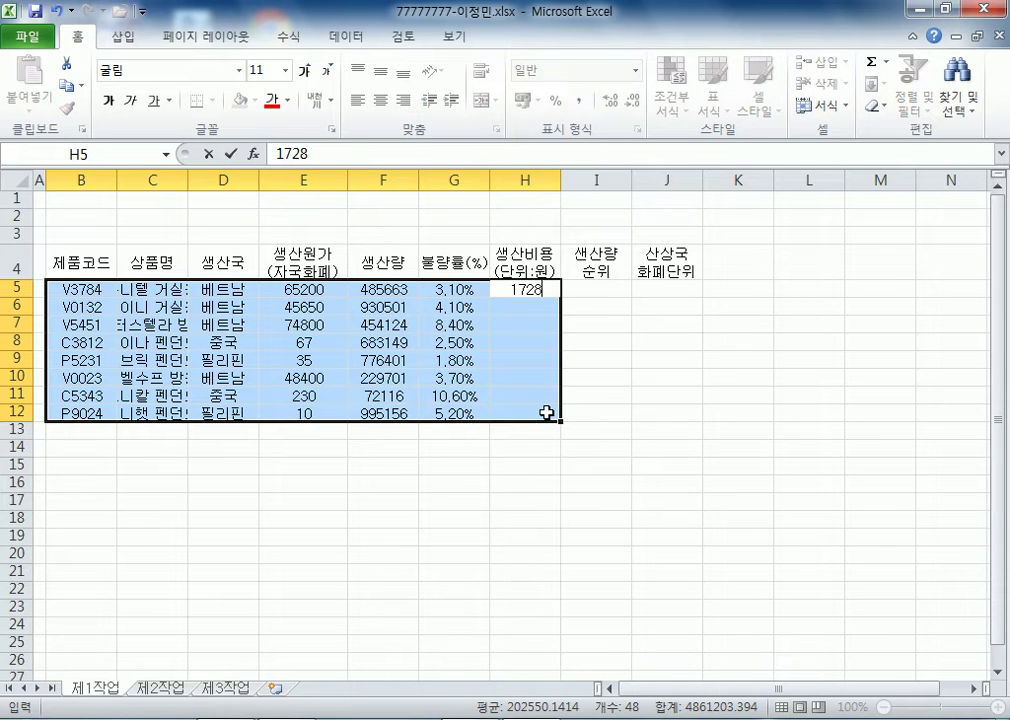
type("921427")
key("Return")
type("2319264435")
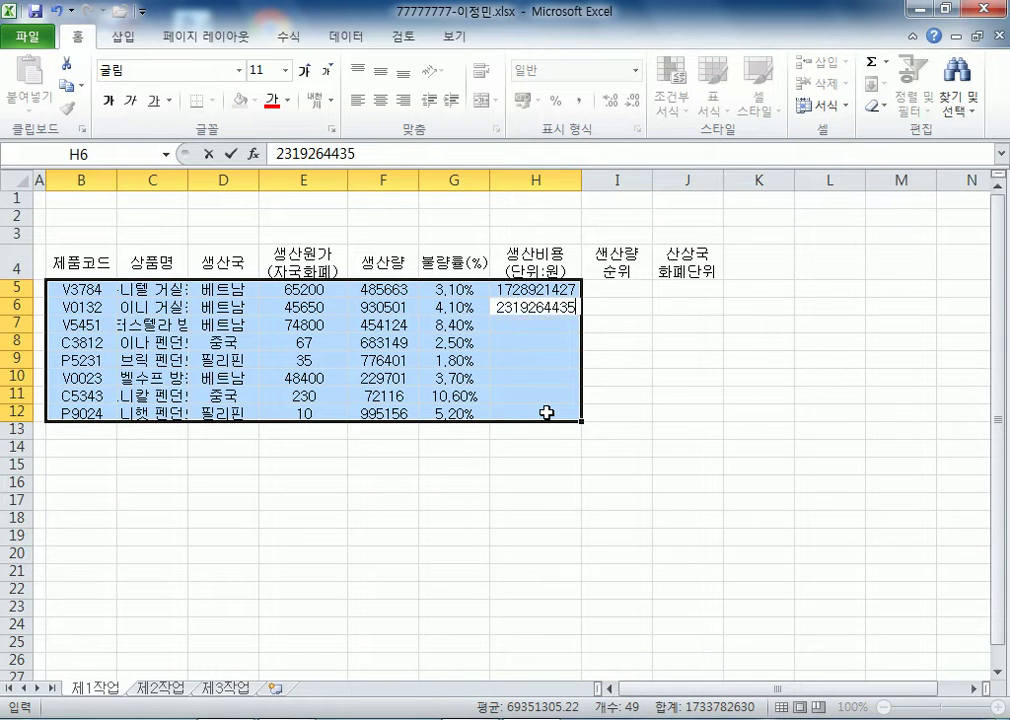
key("Return")
type("18544")
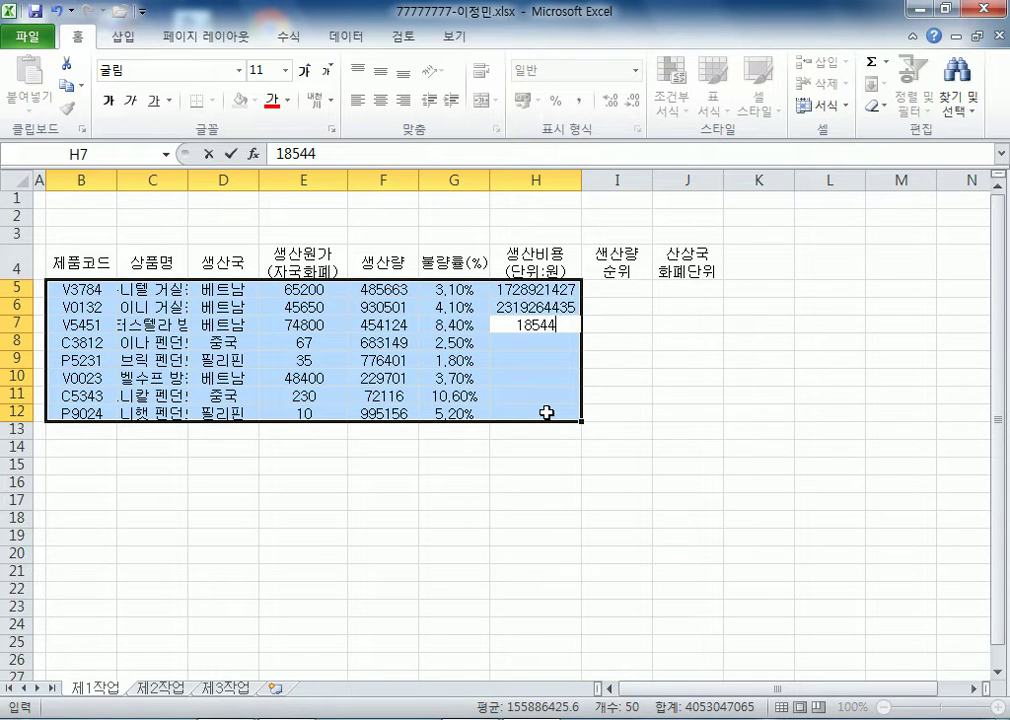
type("784")
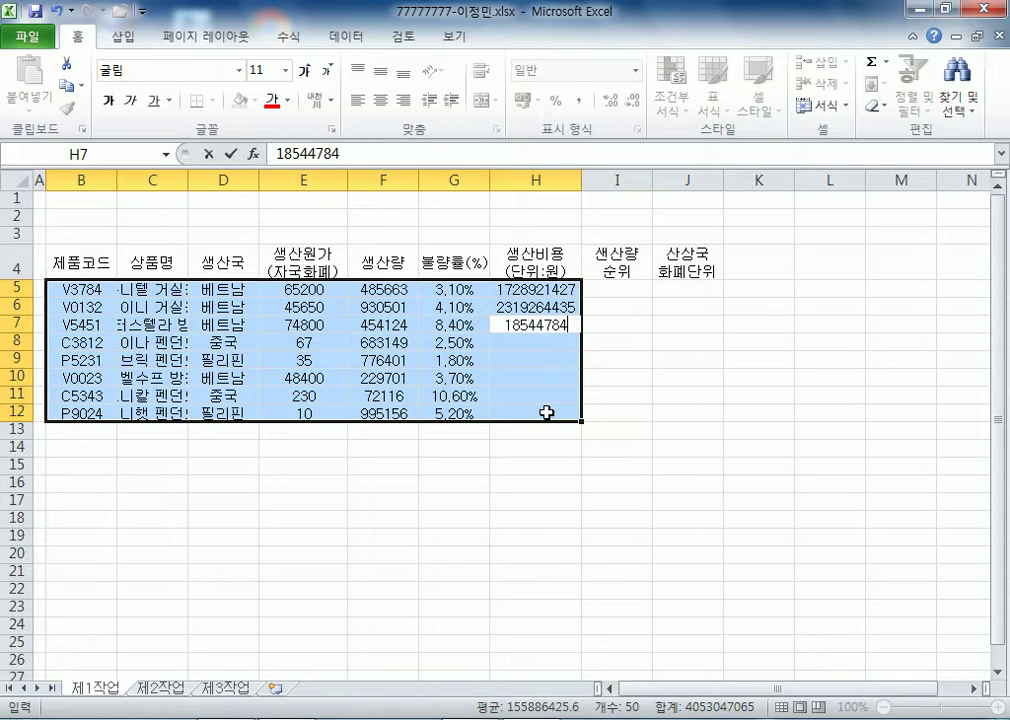
key("BackSpace")
key("BackSpace")
key("BackSpace")
key("Escape")
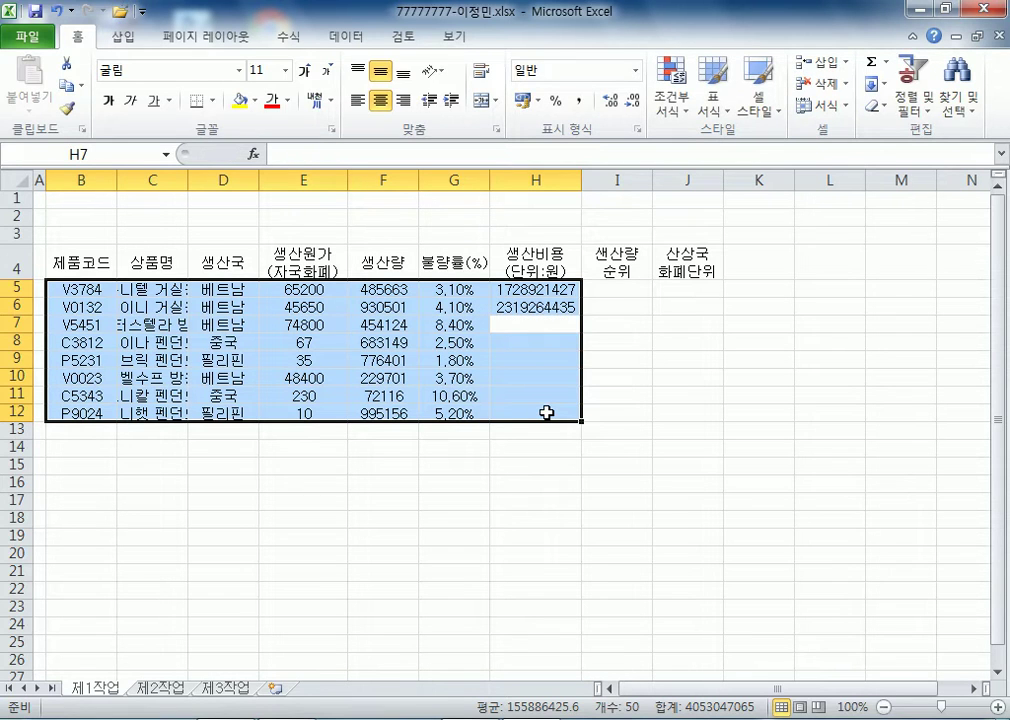
type("1854")
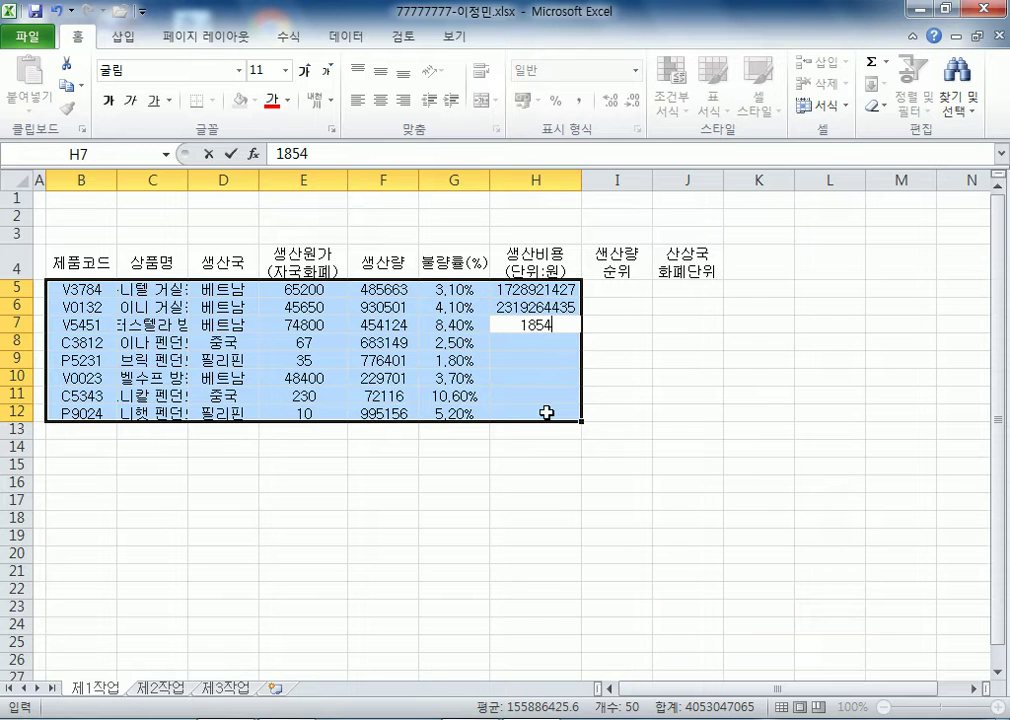
type("678746")
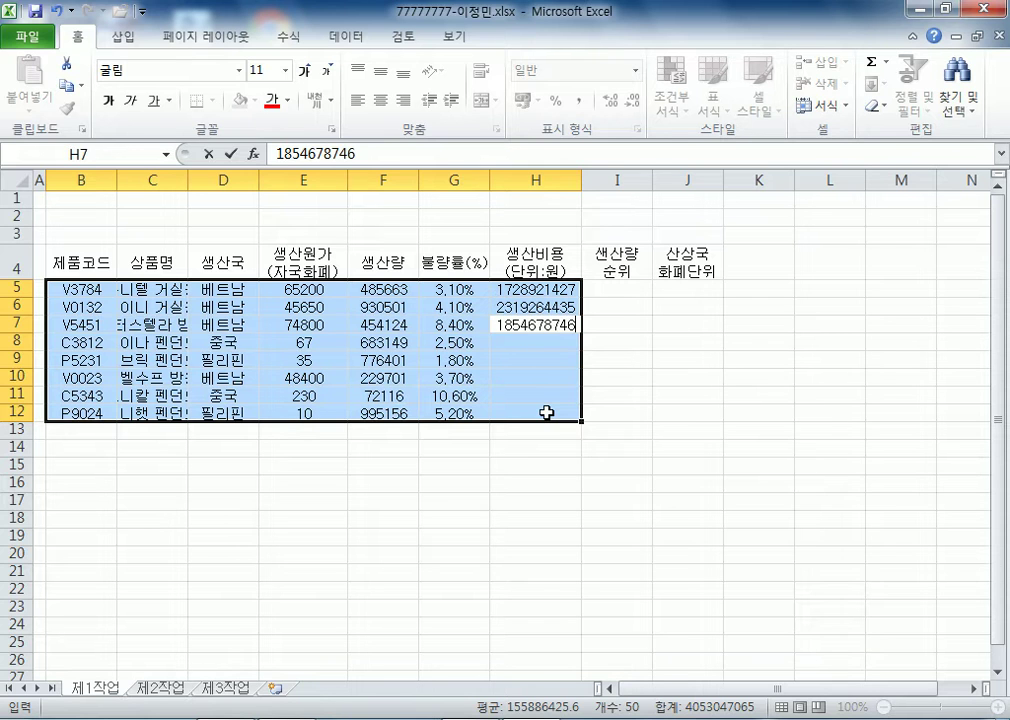
key("Return")
type("764009246")
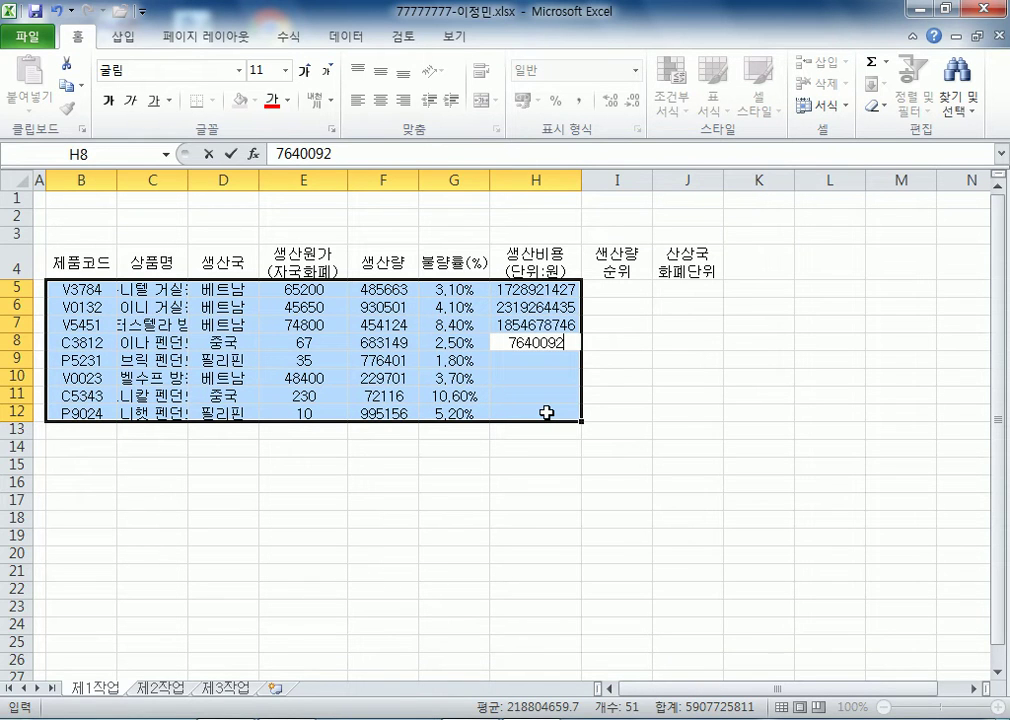
key("BackSpace")
type("82")
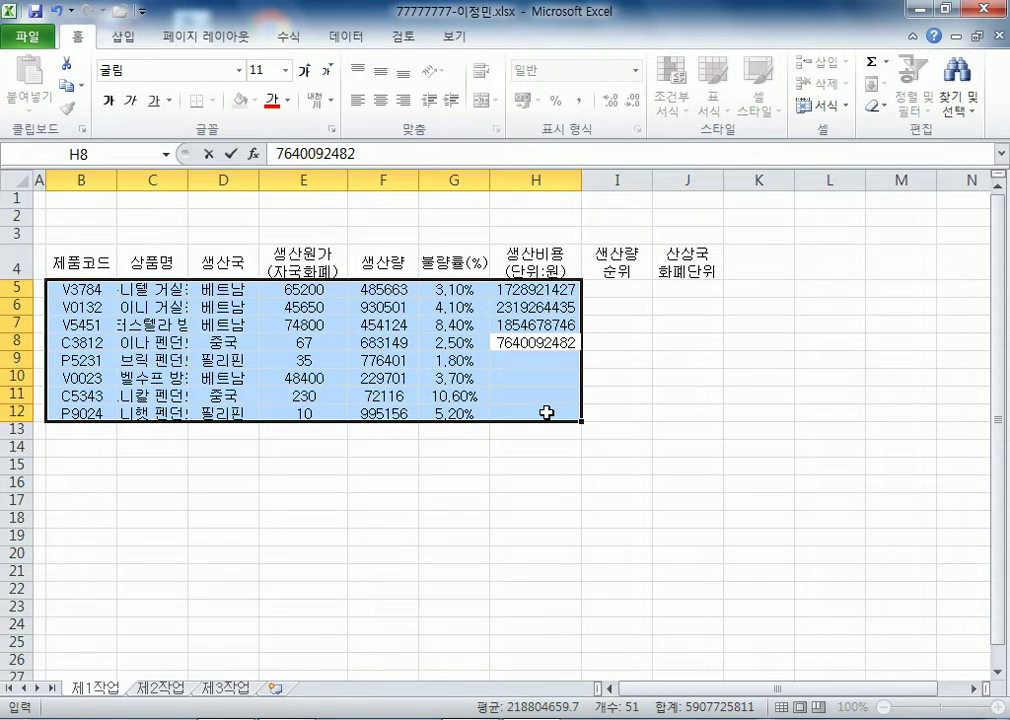
key("Return")
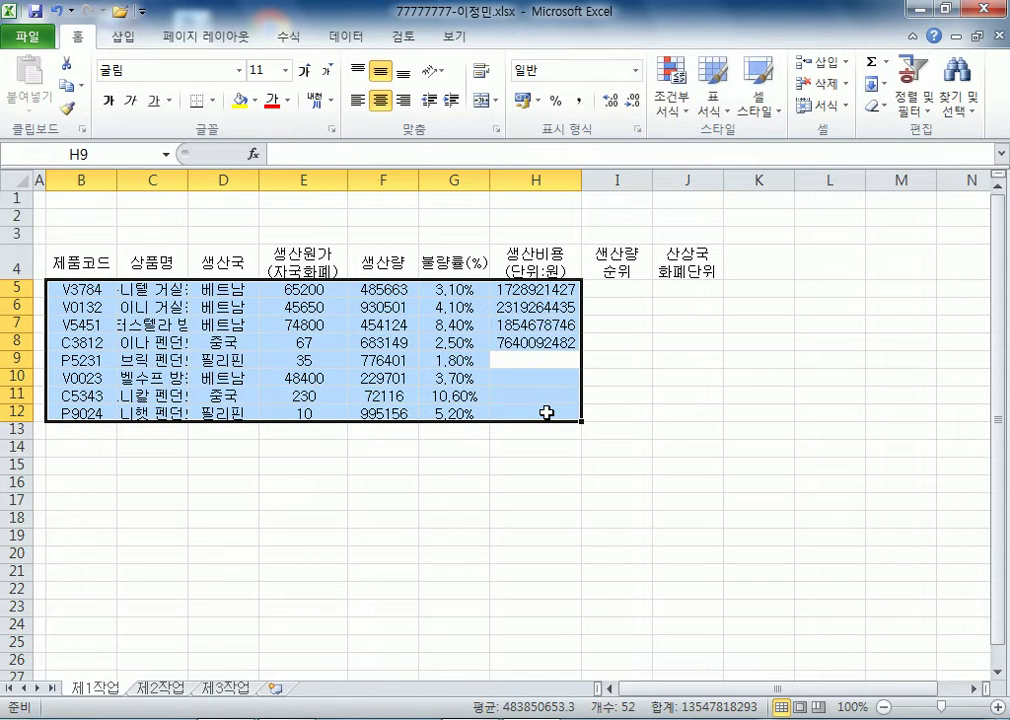
type("691")
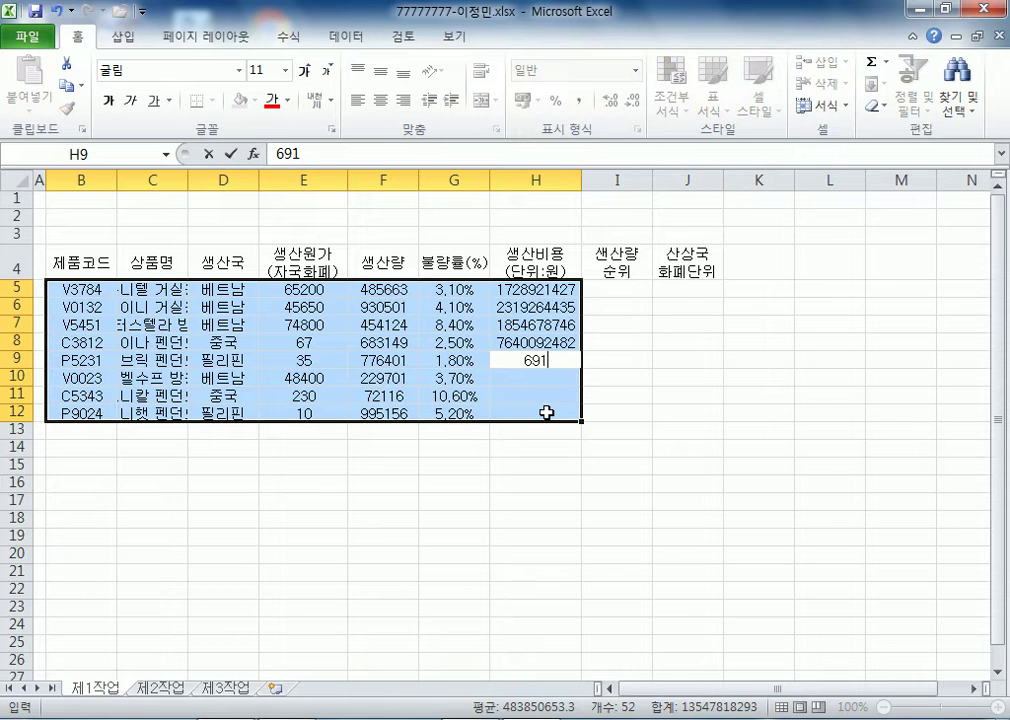
type("035710")
key("Return")
type("607")
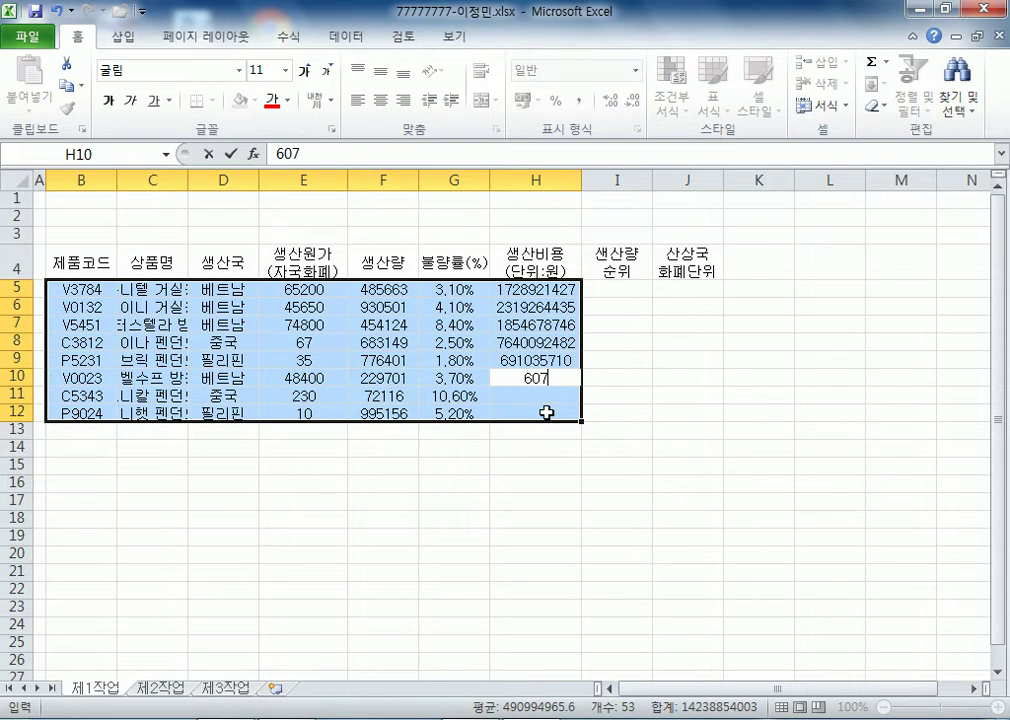
type("017051")
key("Return")
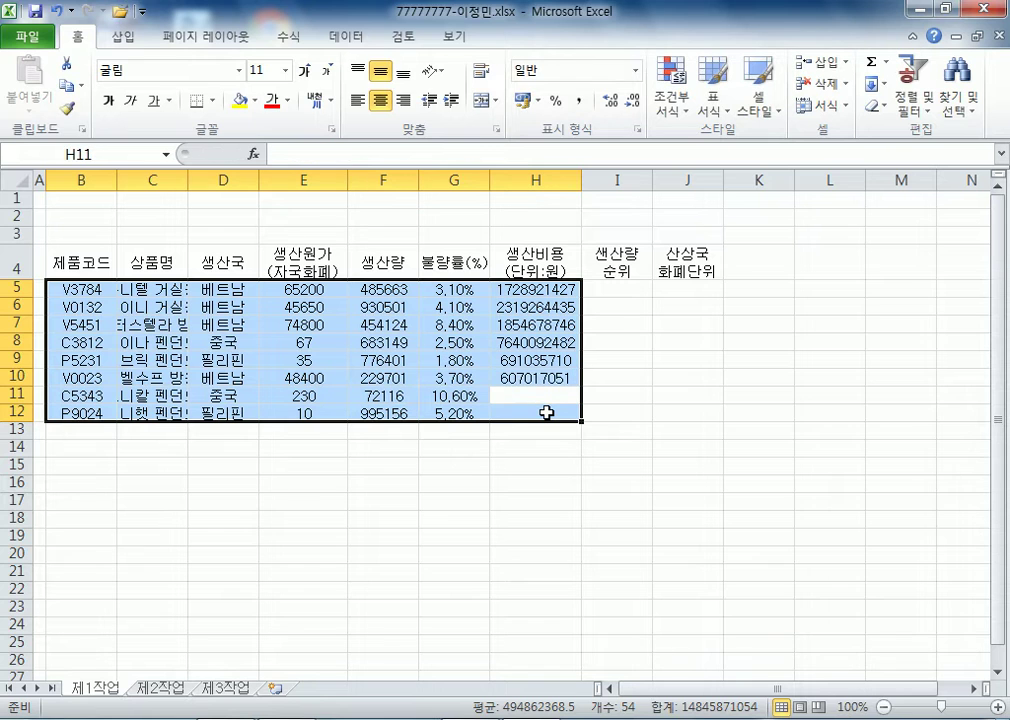
type("276")
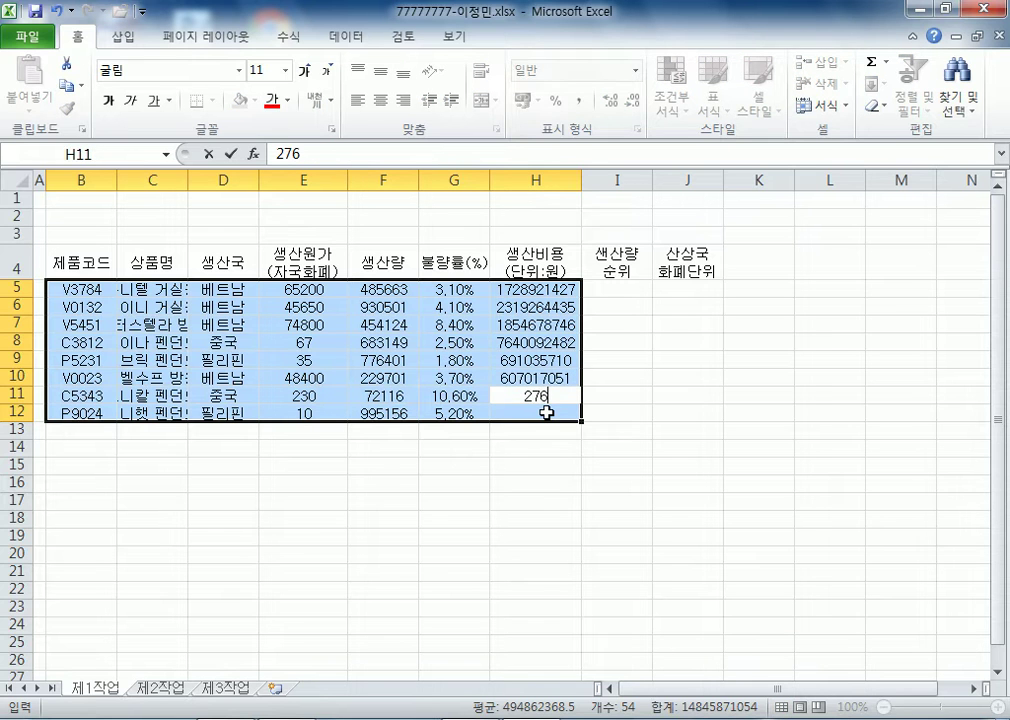
type("8648626")
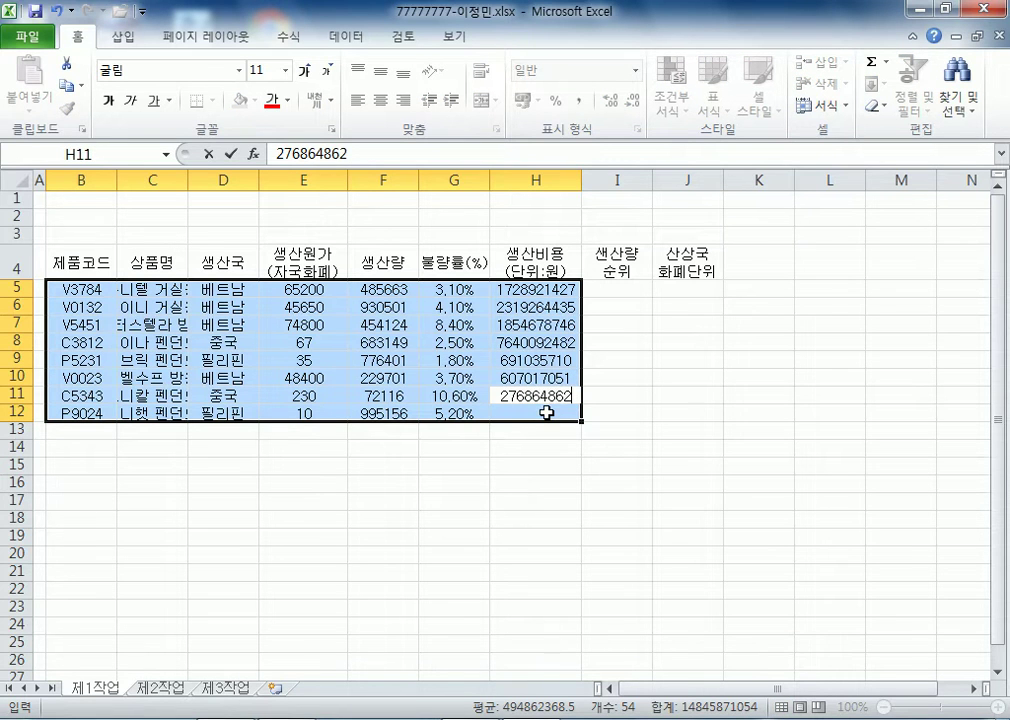
key("Return")
type("253068171")
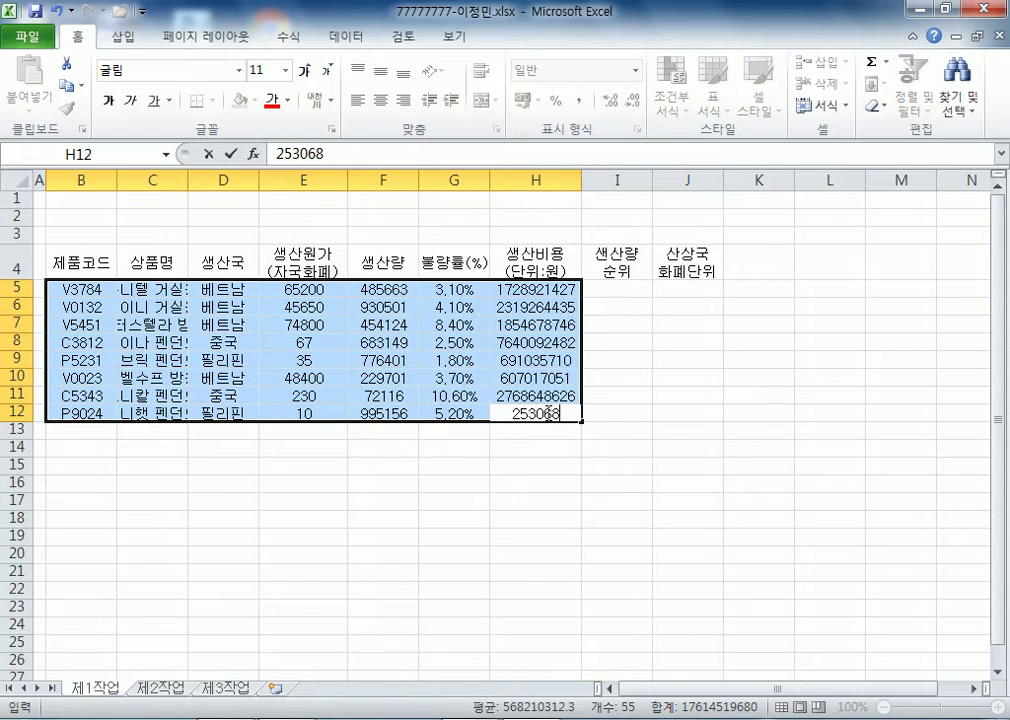
key("Return")
- Apply Comma Style to the production costs H5:H12 and quantities F5:F12
left_click_drag(533, 288, 528, 413)
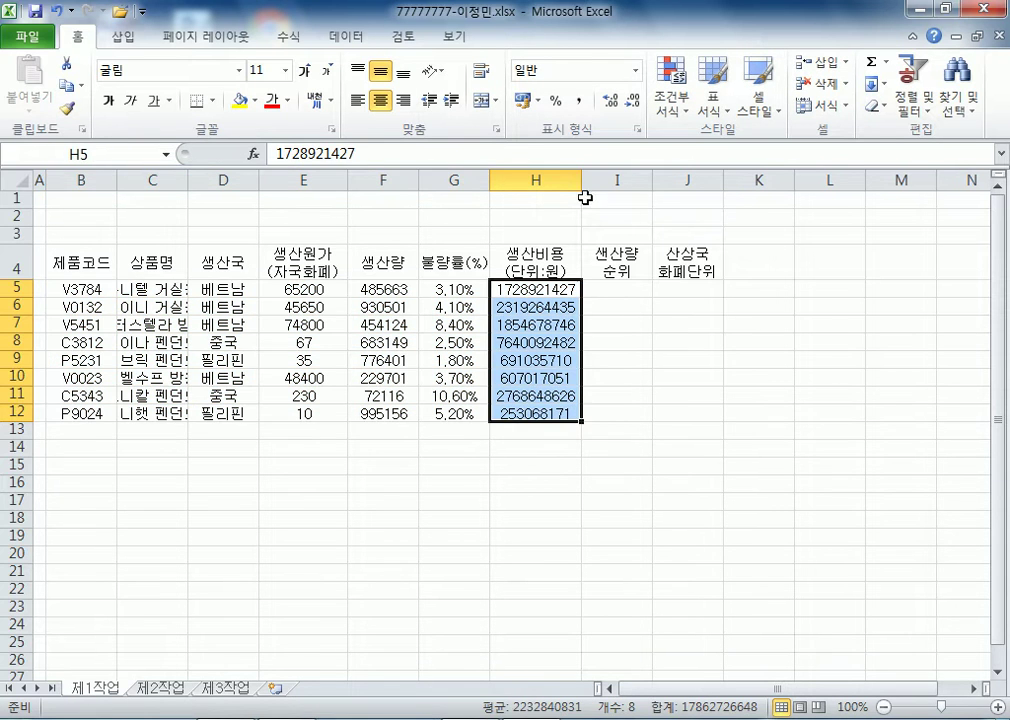
left_click(578, 100)
left_click(373, 288)
left_click_drag(373, 288, 388, 412)
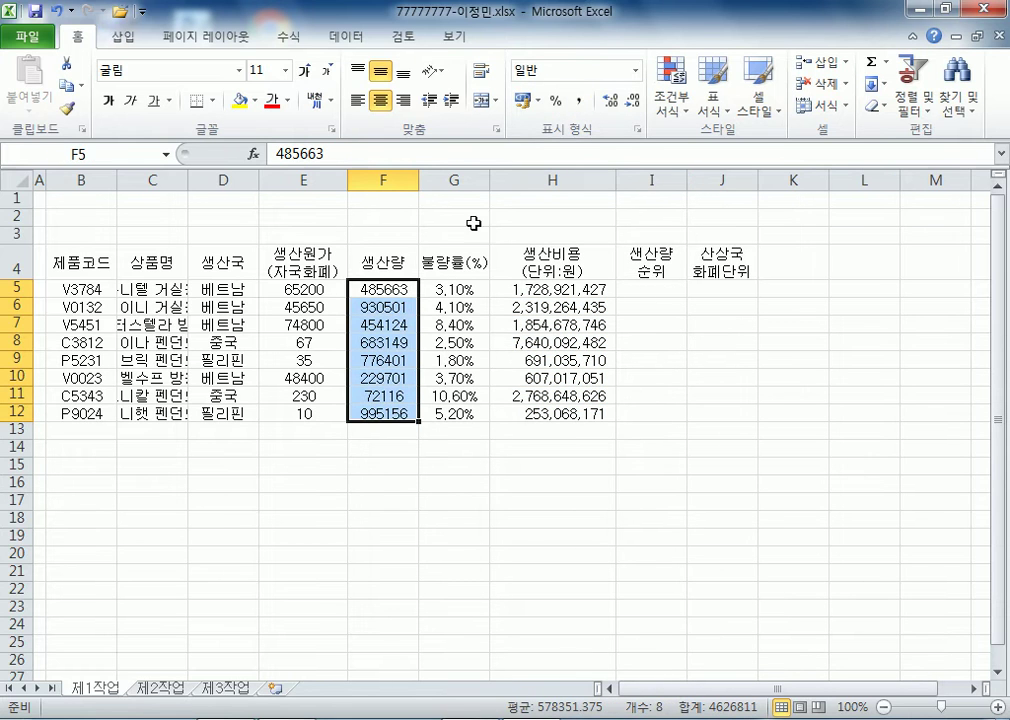
left_click(579, 101)
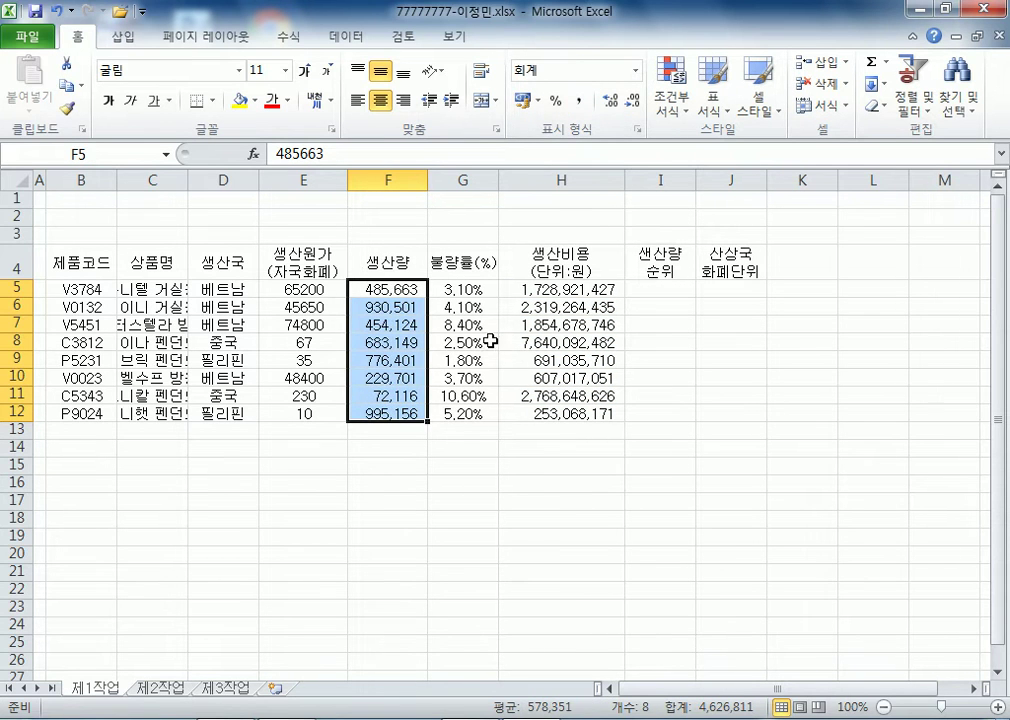
- Right-align the defect rates G5:G12 and reduce them to one decimal place
left_click_drag(480, 289, 485, 377)
left_click_drag(484, 413, 484, 413)
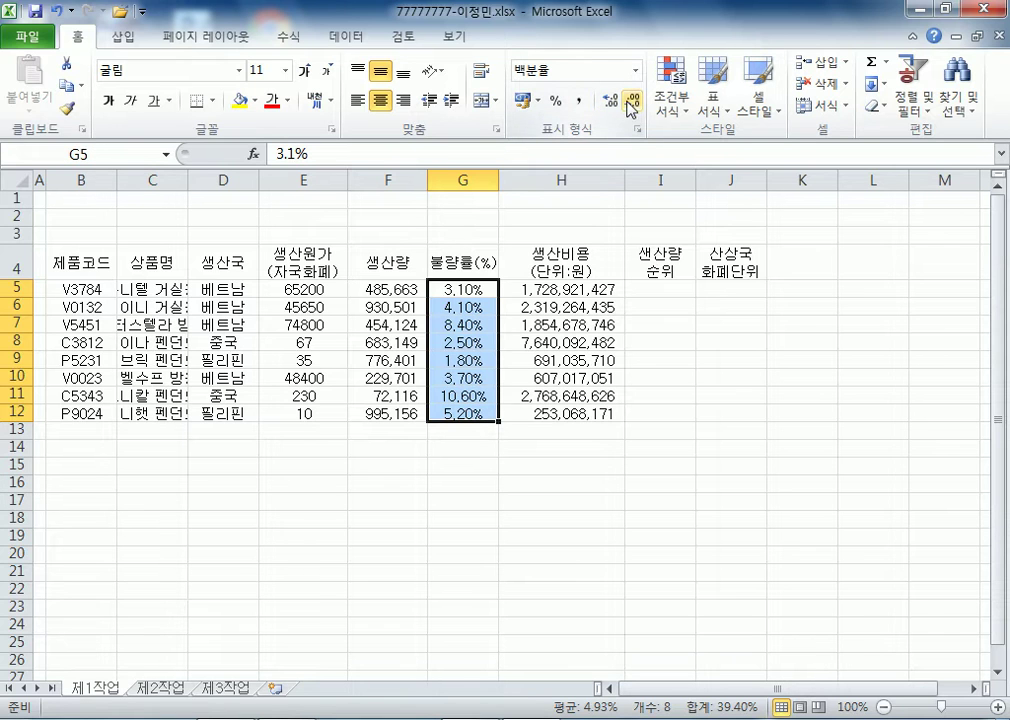
left_click(402, 100)
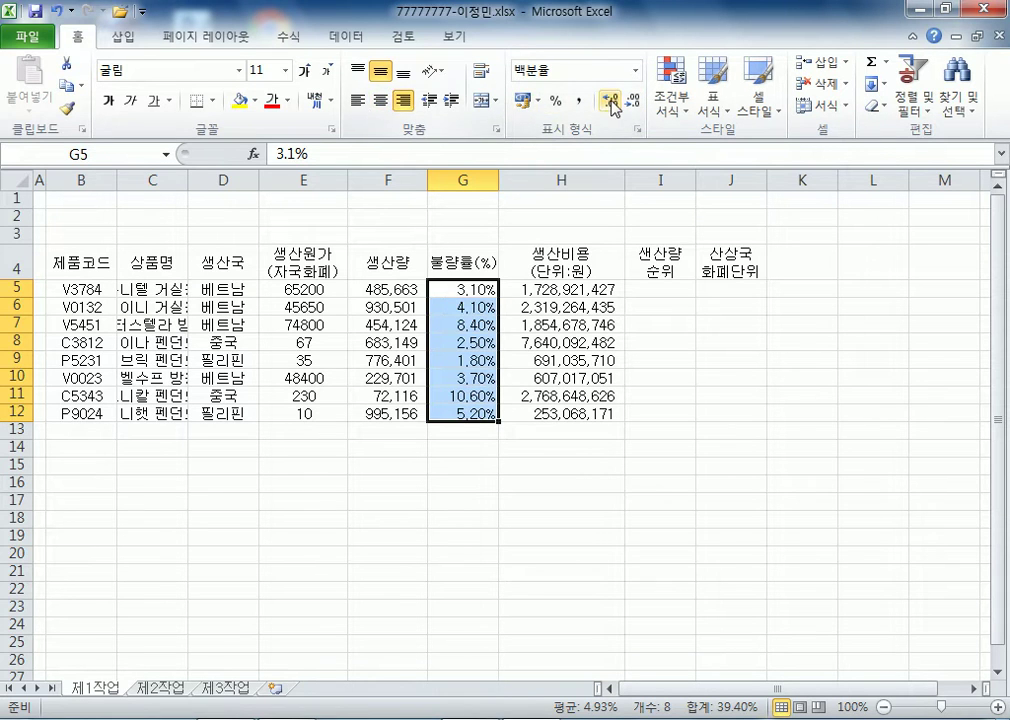
left_click(630, 101)
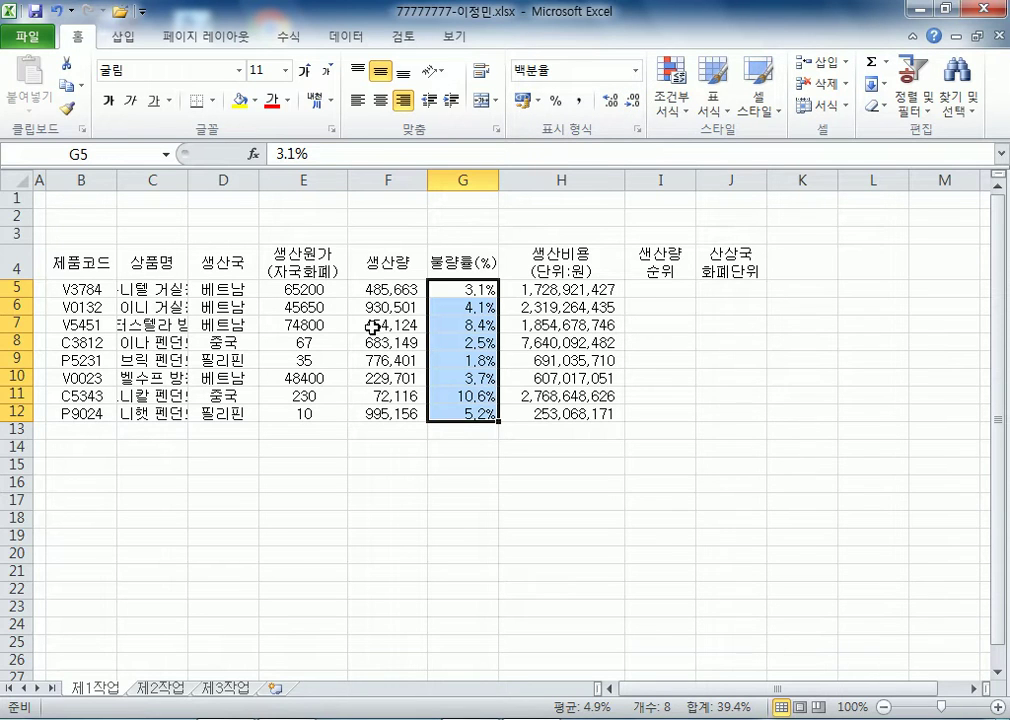
- Apply Comma Style to costs E5:E12 and autofit column C to the product names
left_click_drag(306, 289, 292, 410)
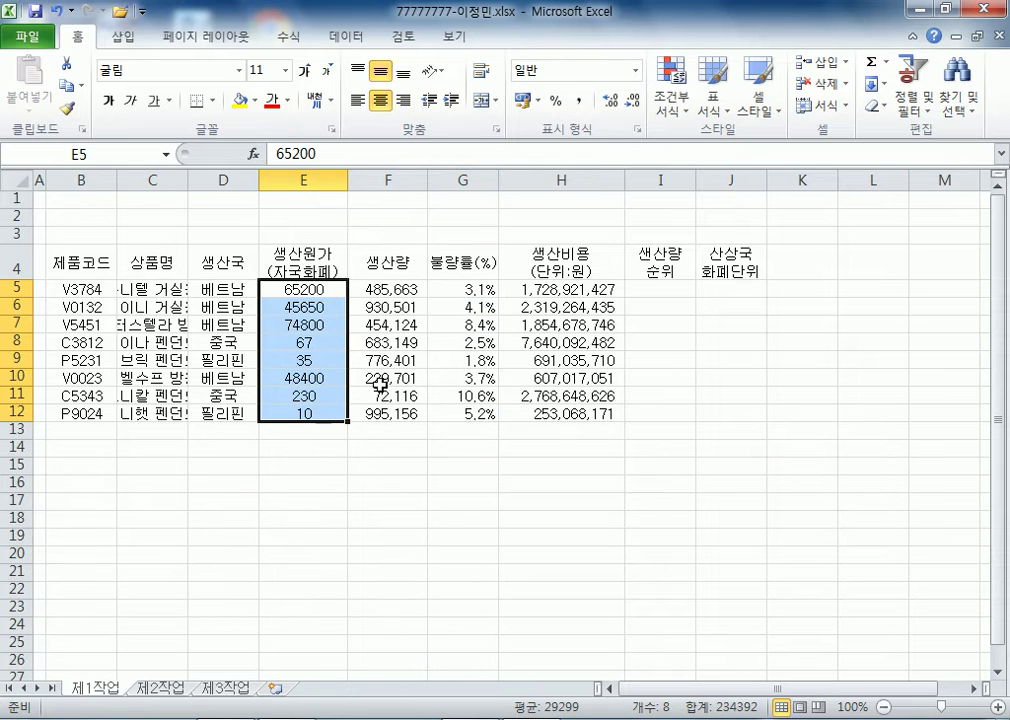
left_click(580, 101)
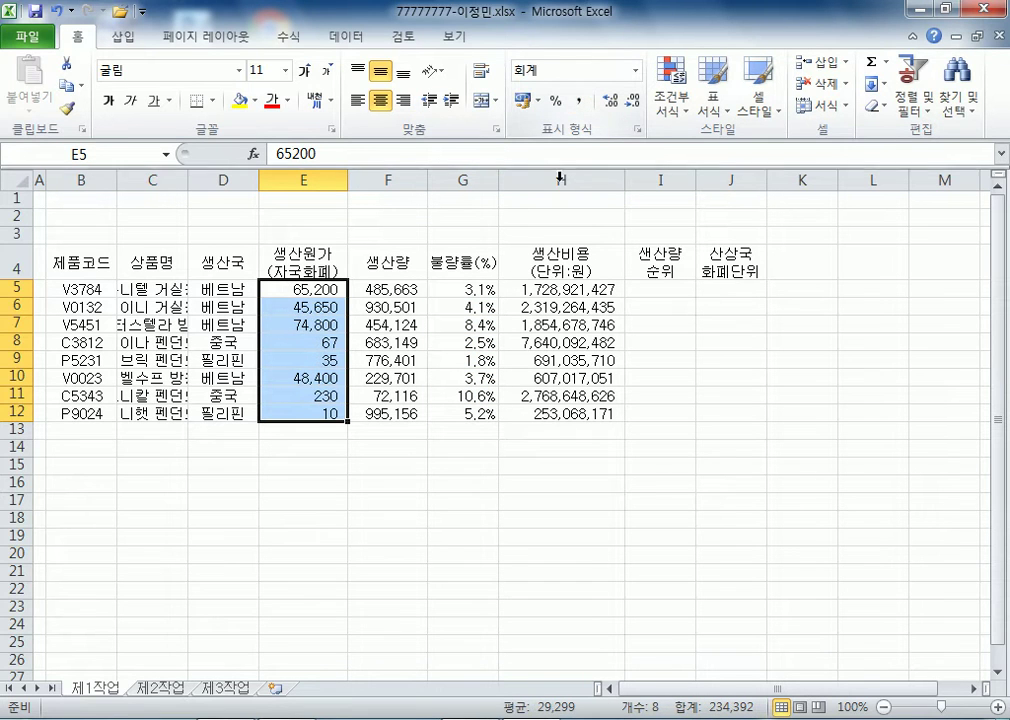
double_click(188, 181)
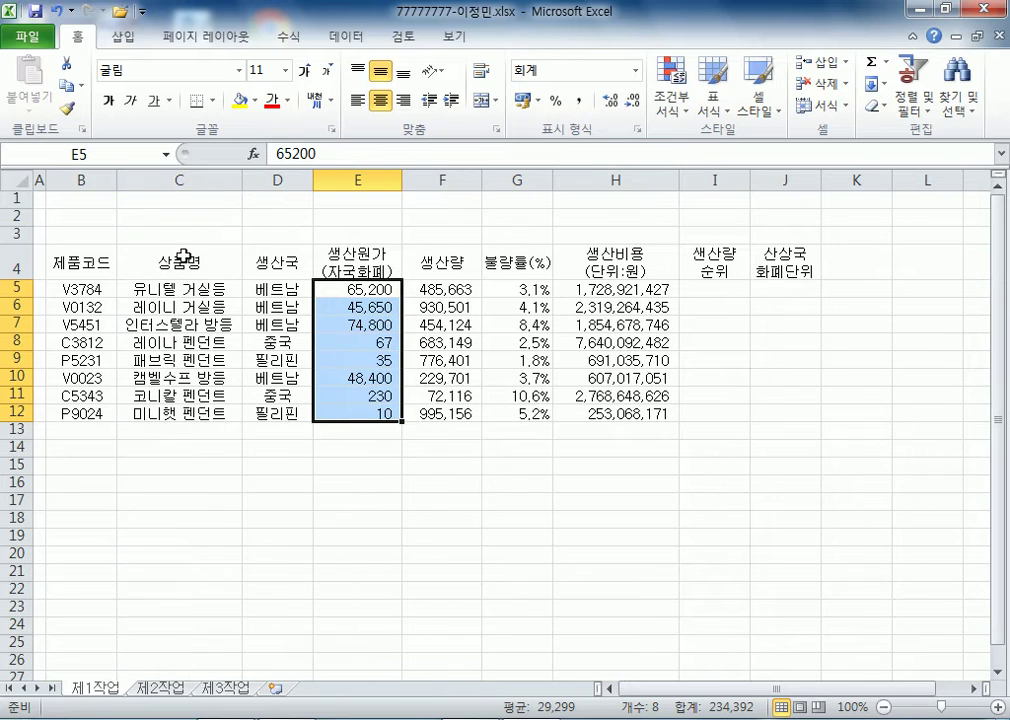
left_click(155, 436)
left_click(80, 430)
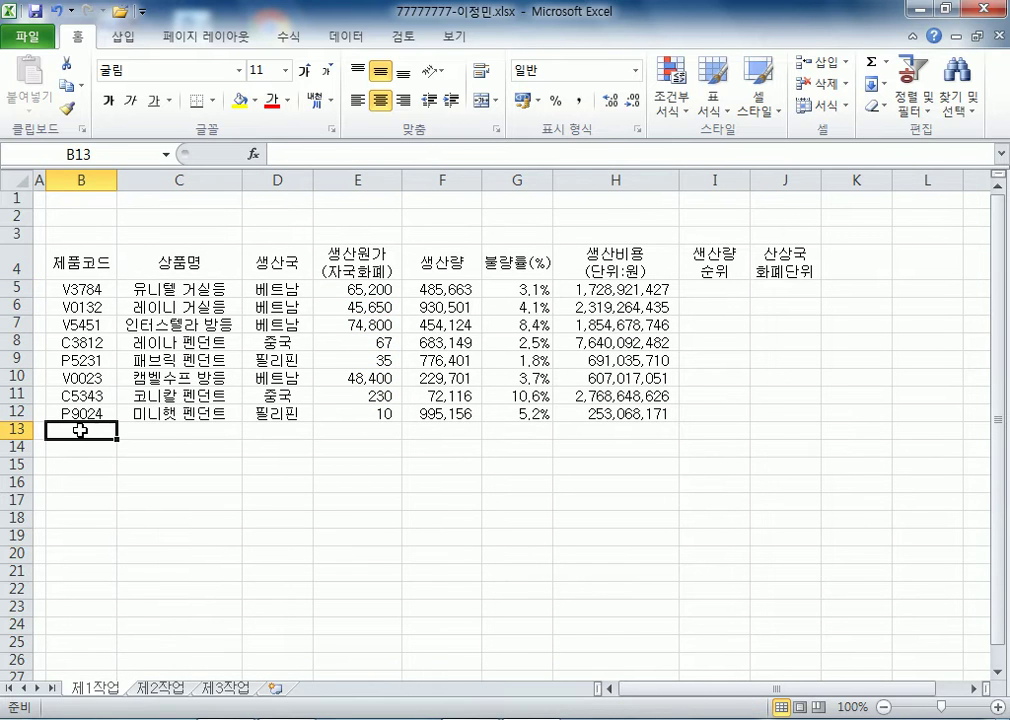
- Type the label 제품코드가 P로 시작하는 제품수 in B13
type("제품코드가")
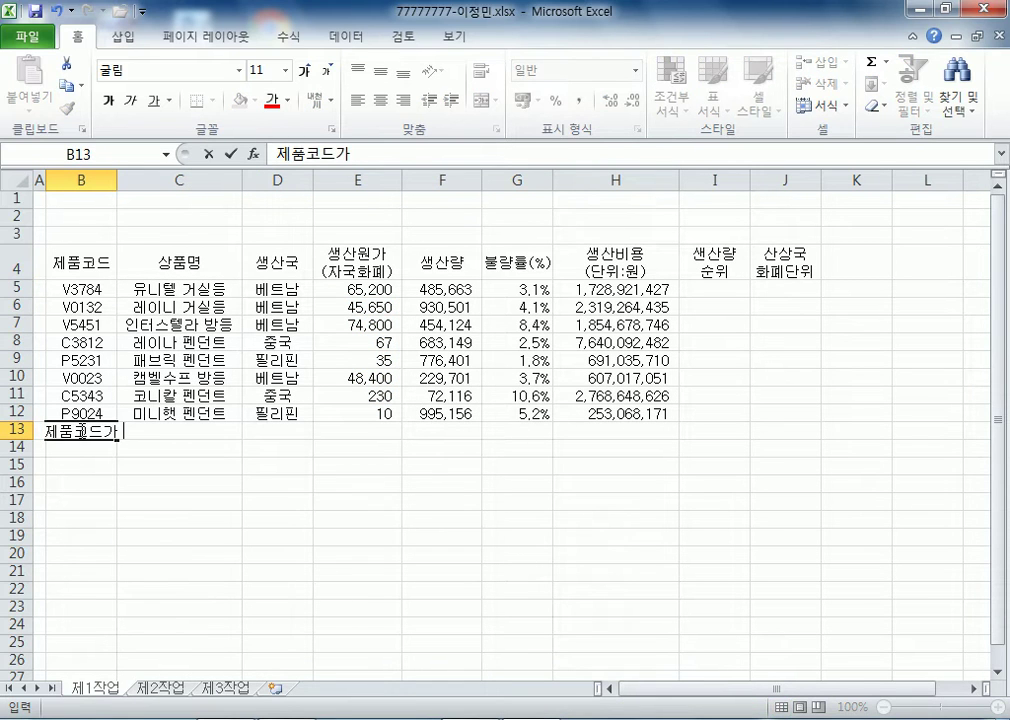
type(" p")
key("BackSpace")
type("P로 시작하는 제품수")
key("Return")
- Type 베트남 생산비용(단위:원) 평균 in B14, then select B13:D13
type("베트남 생산비")
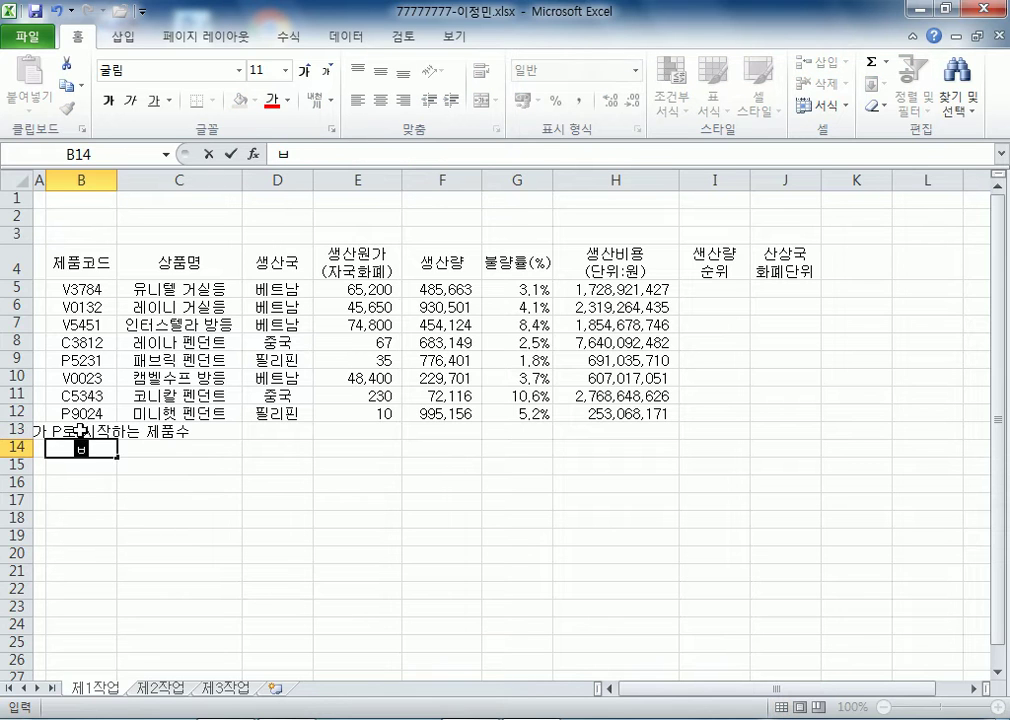
type("용()ㄷ")
key("BackSpace")
key("BackSpace")
type("단위\":")
type(":원)")
type(" 평균")
key("Tab")
key("Left")
key("Up")
key("shift+Right")
key("shift+Right")
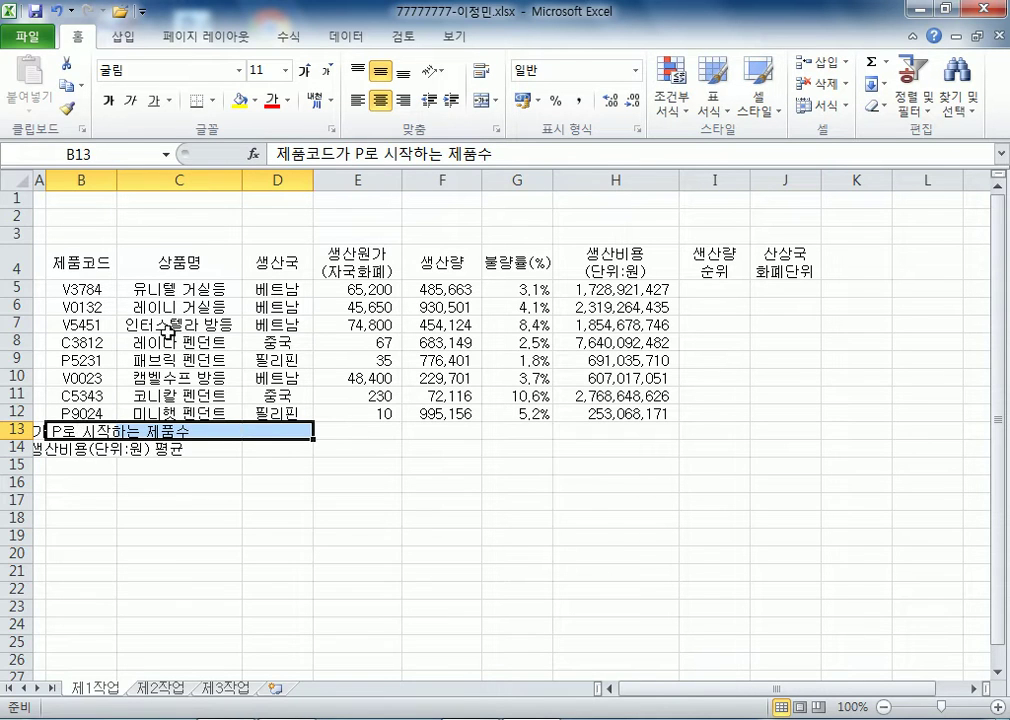
- Merge and centre B13:D13, B14:D14, F13:F14 and G13:I13
left_click_drag(110, 447, 275, 448)
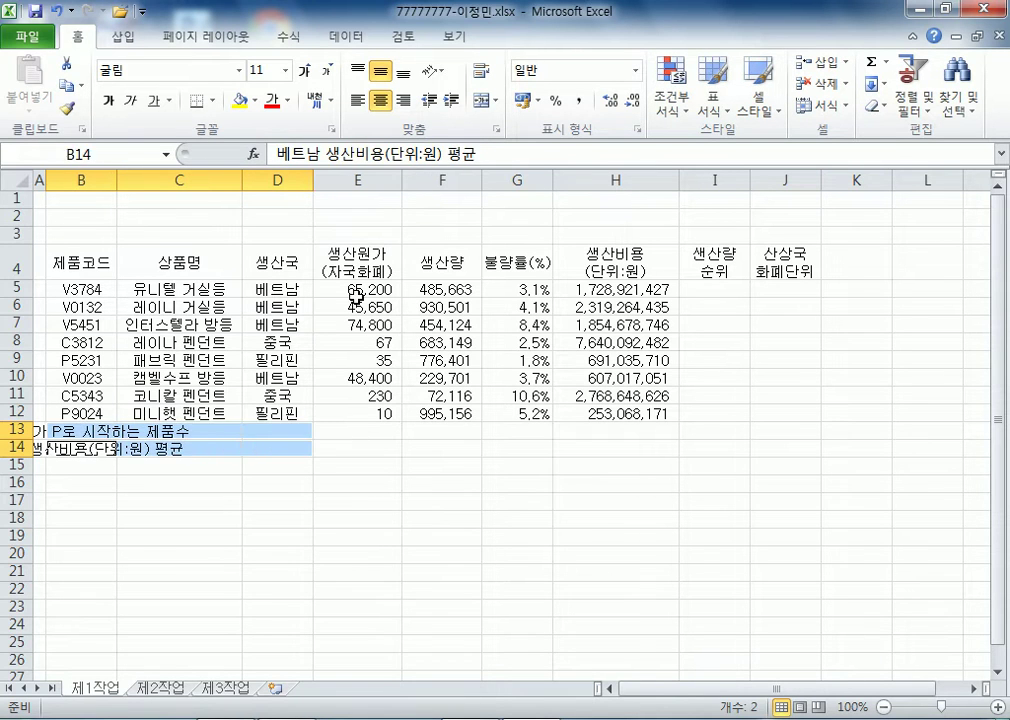
left_click(481, 100)
left_click_drag(440, 430, 440, 448)
left_click(483, 101)
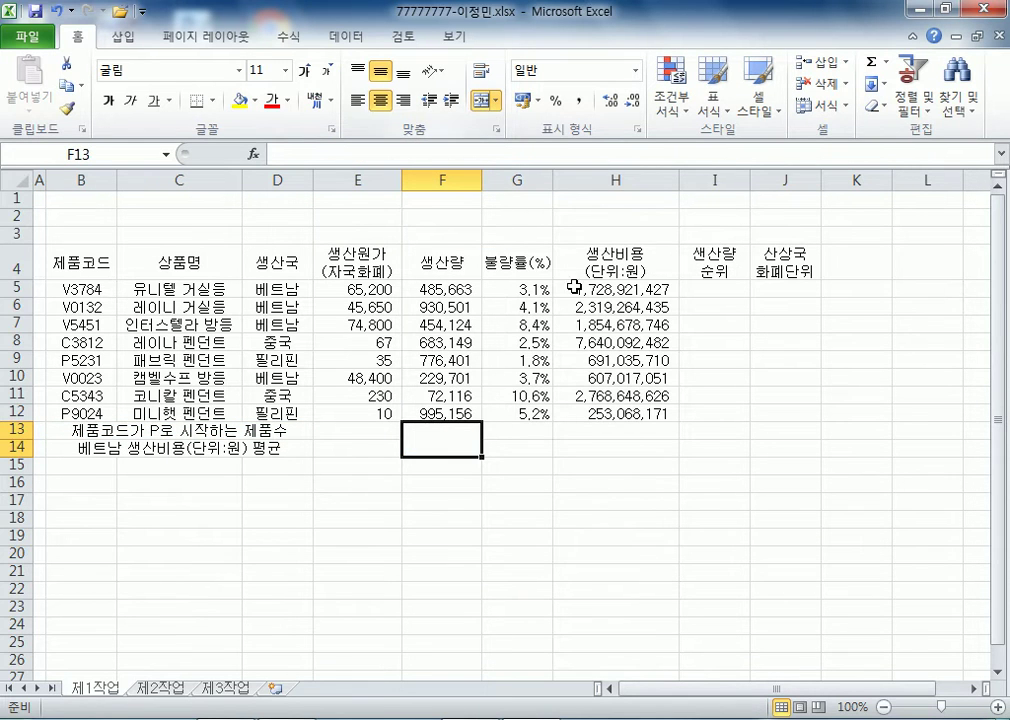
left_click_drag(569, 426, 754, 435)
left_click_drag(518, 435, 700, 432)
left_click(485, 102)
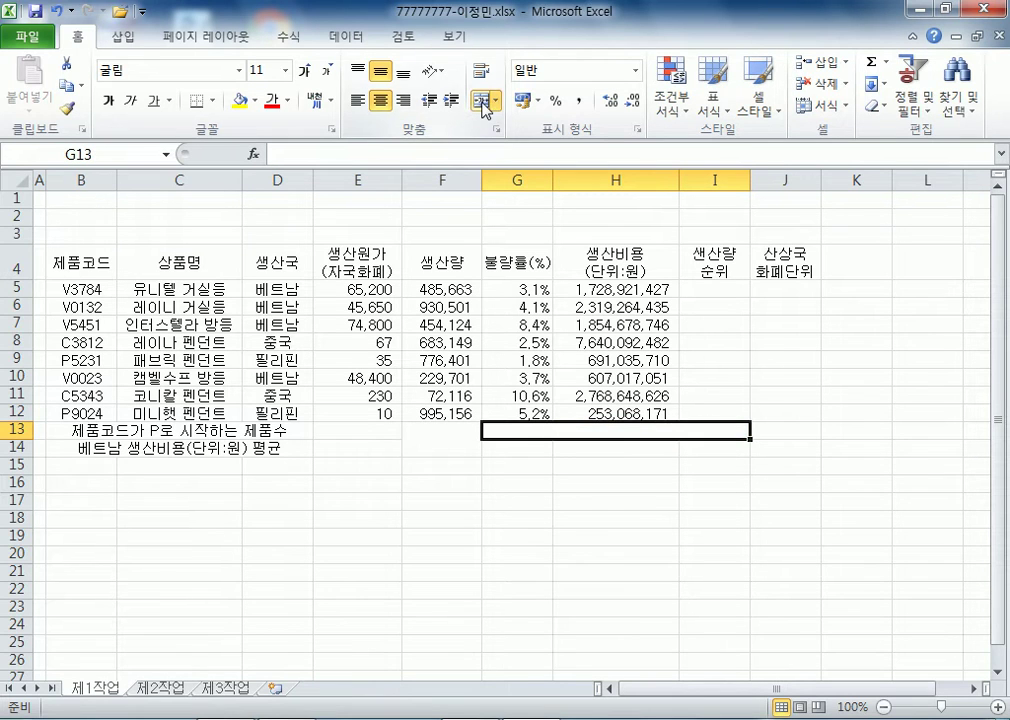
- Enter 최저 생산량 in G13, and 상품명, 유니텔 거실등, 생산량 across G14:I14
type("ㅊ")
type("저 생산량")
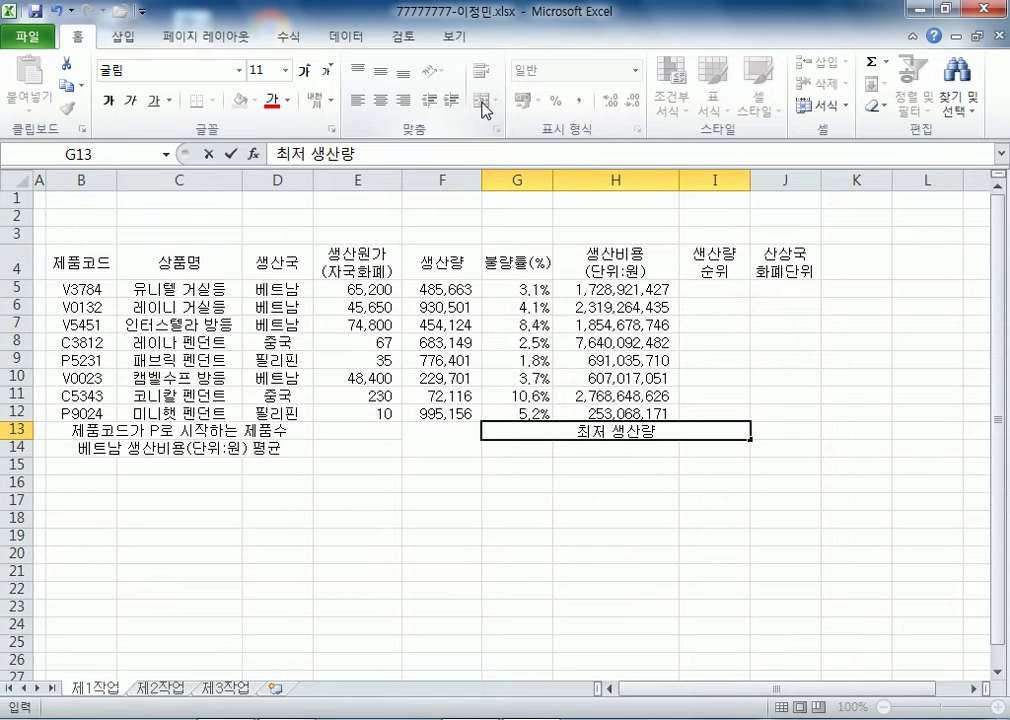
key("Return")
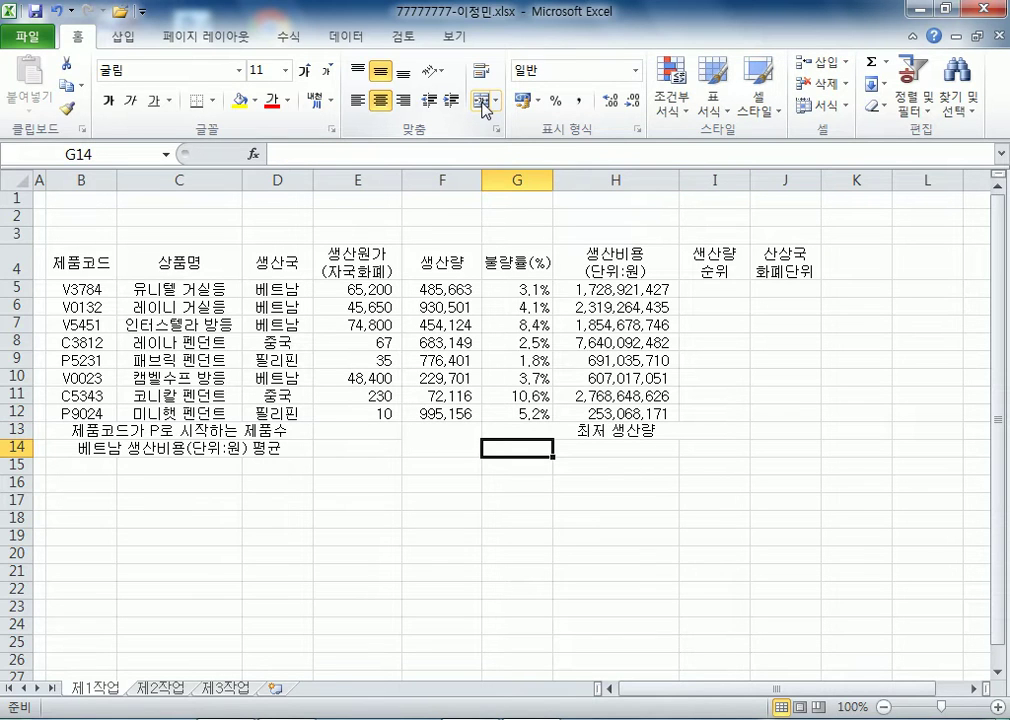
type("상품명")
key("Tab")
type("유니텔 거실등")
key("Tab")
type("새ㅇ산량")
key("Return")
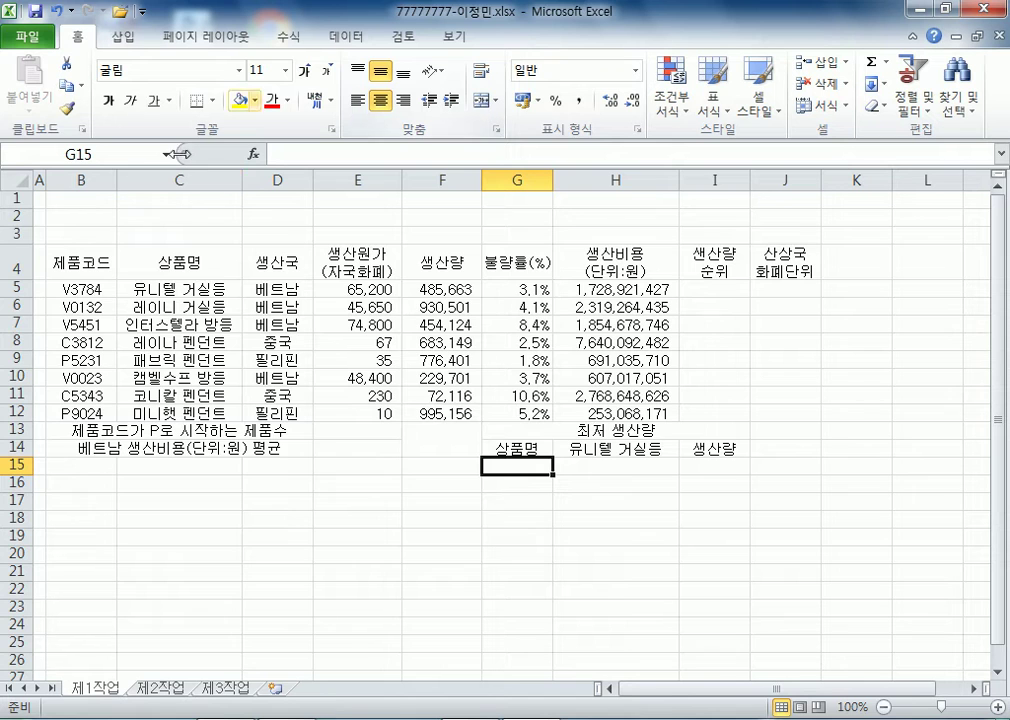
left_click_drag(92, 262, 779, 444)
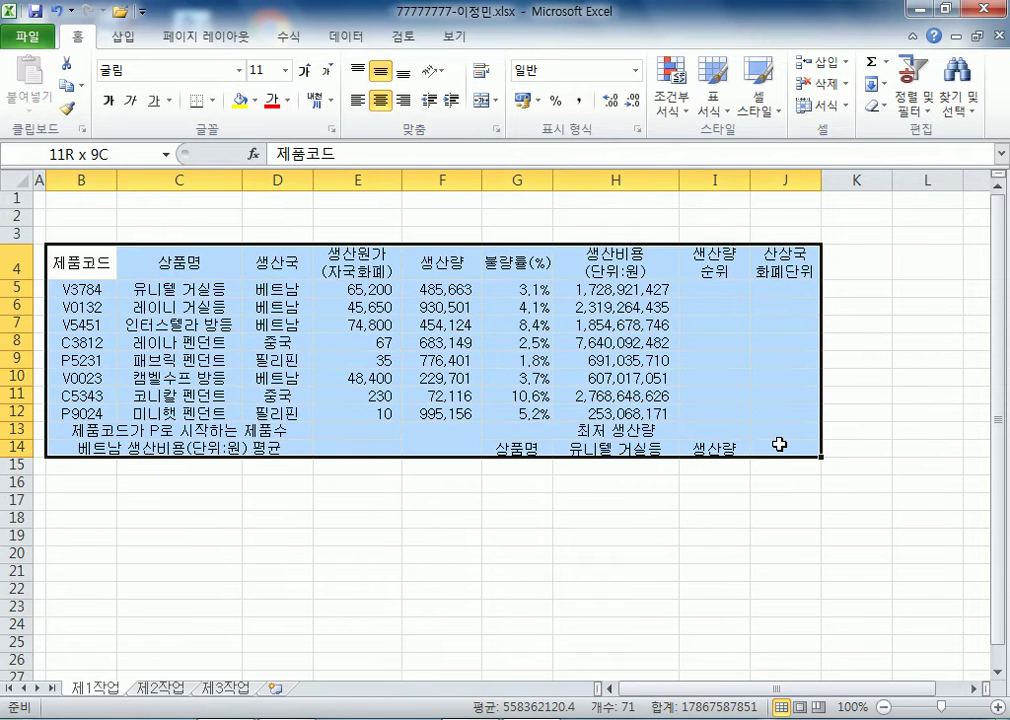
- Give B4:J14 all borders with a thick outline, plus a thick box around B5:J12
left_click(210, 100)
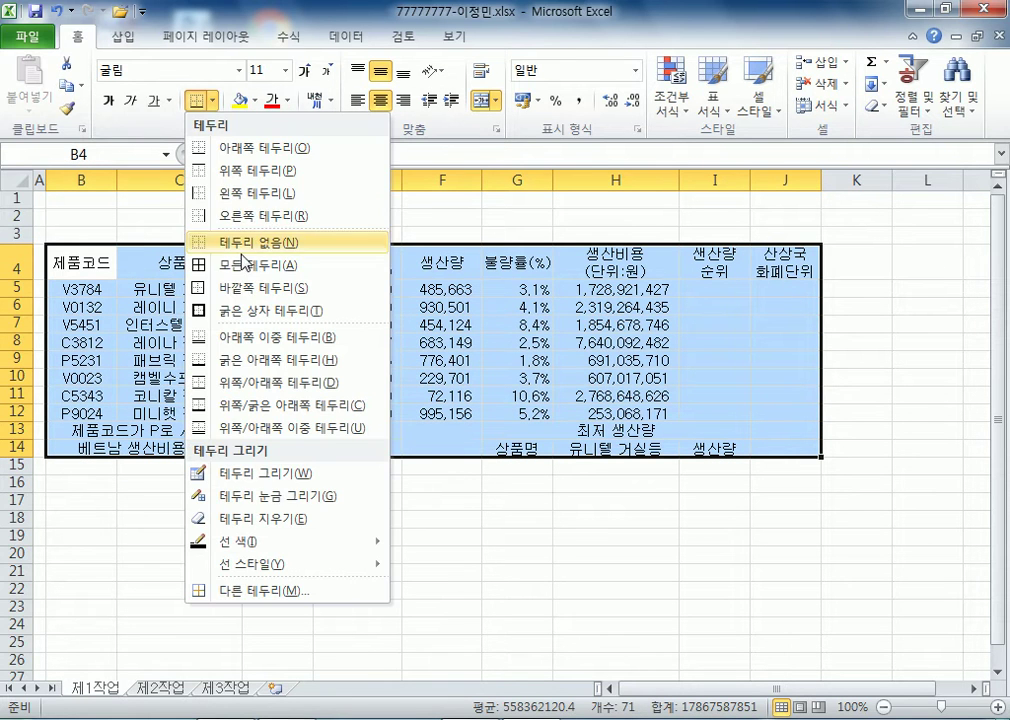
left_click(246, 265)
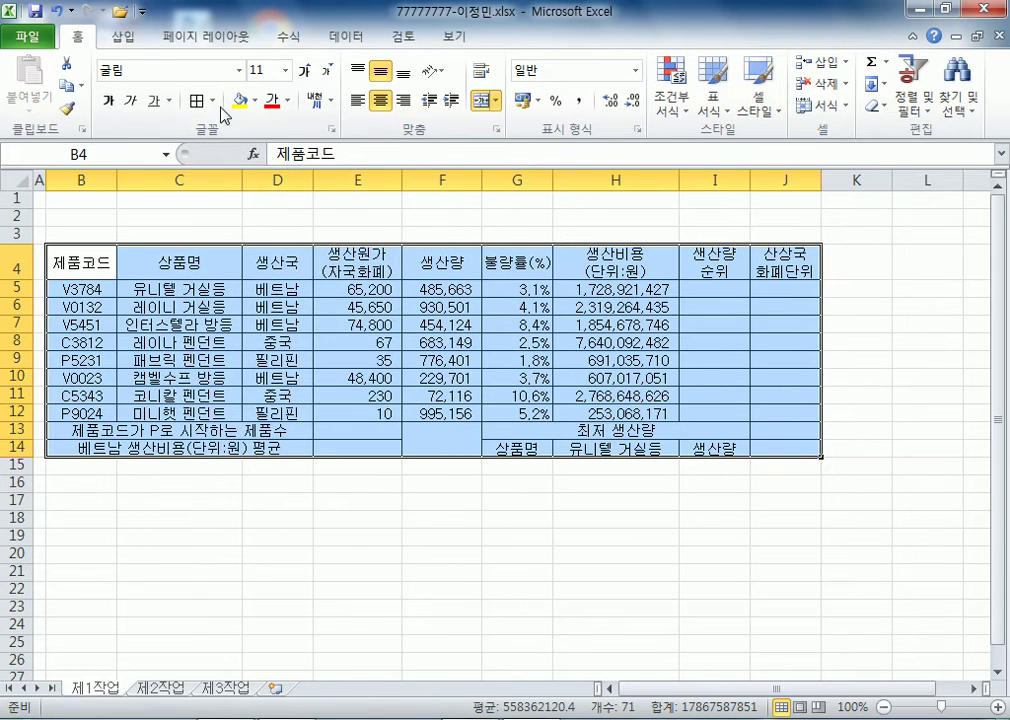
left_click(212, 100)
left_click(250, 287)
left_click_drag(90, 288, 815, 413)
left_click(197, 100)
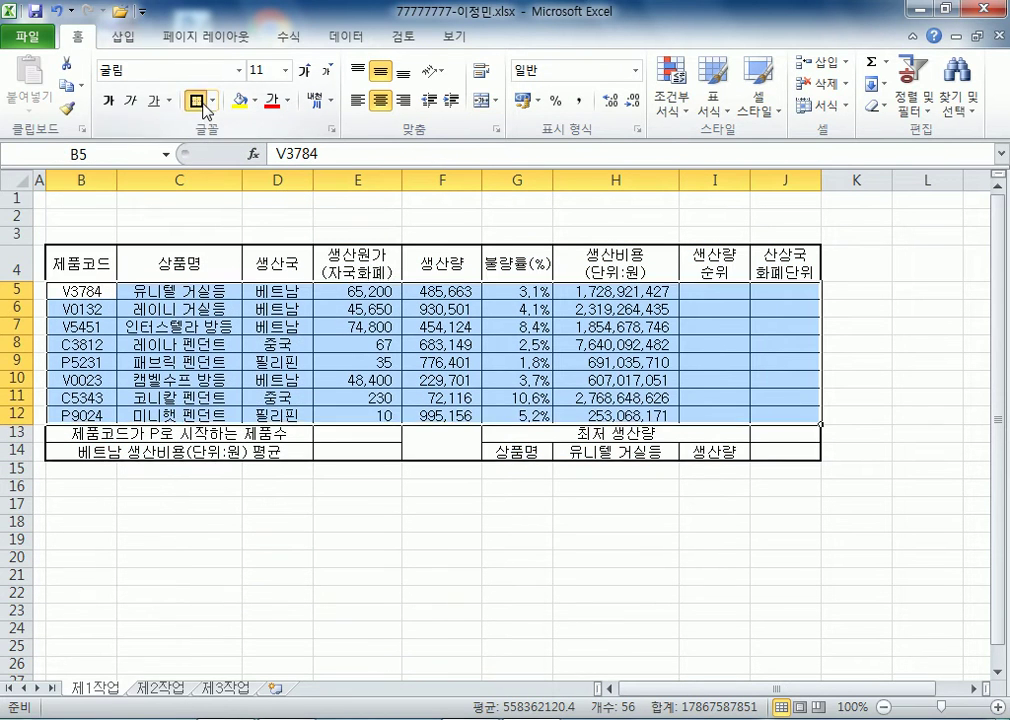
left_click_drag(80, 263, 785, 260)
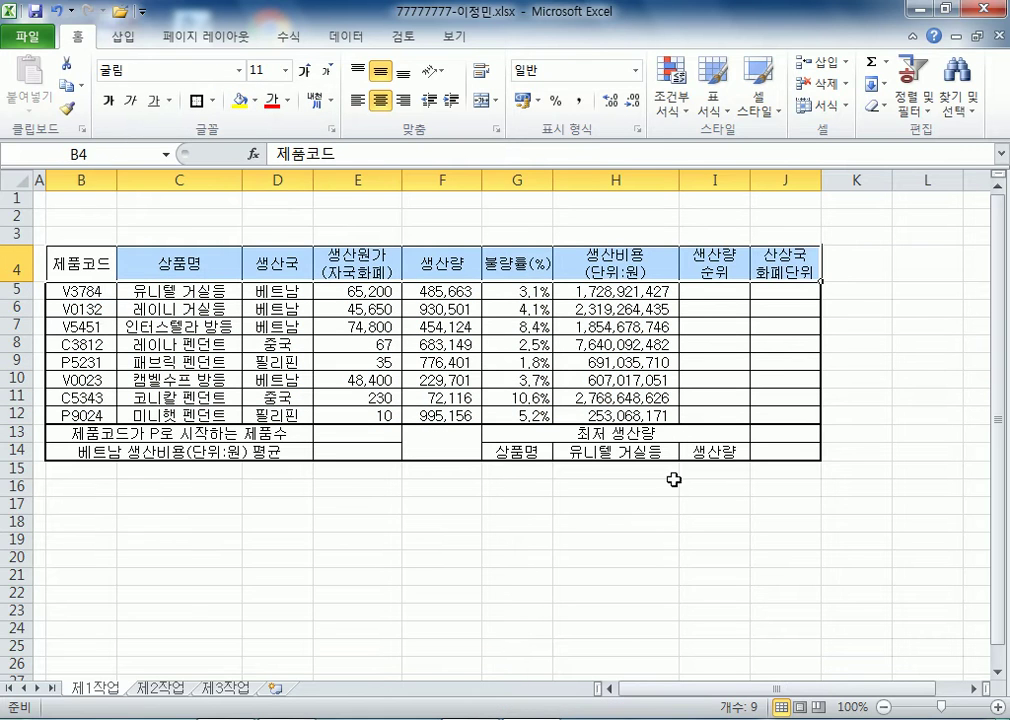
- Fill the header row B4:J4 and the G14 and I14 labels orange
left_click(517, 451, "ctrl")
left_click(714, 451, "ctrl")
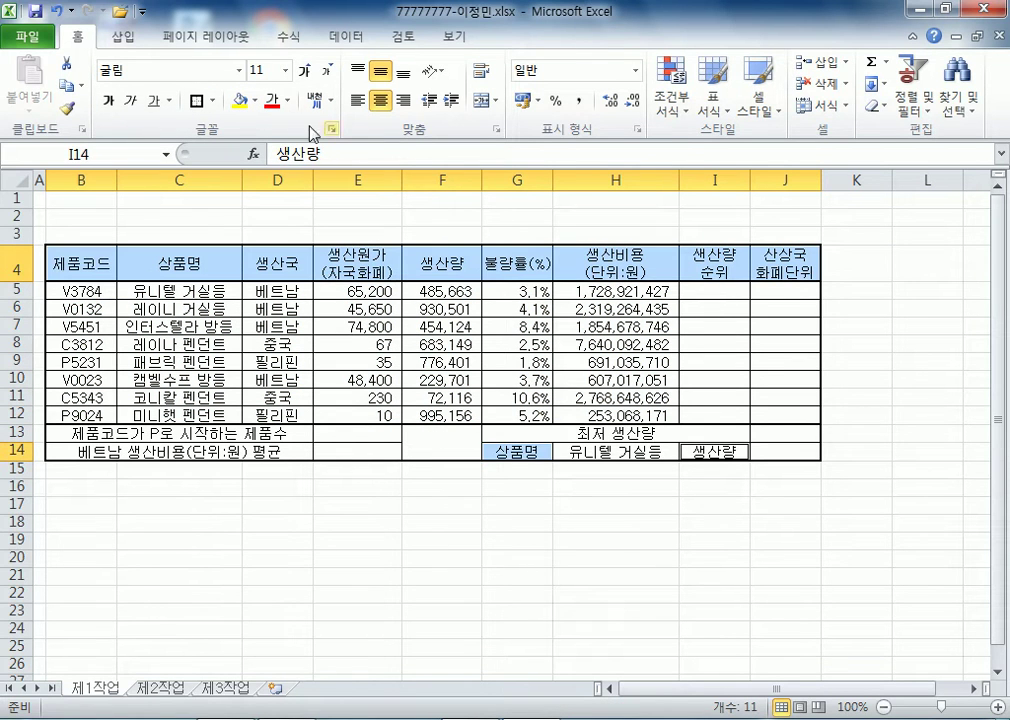
left_click(256, 100)
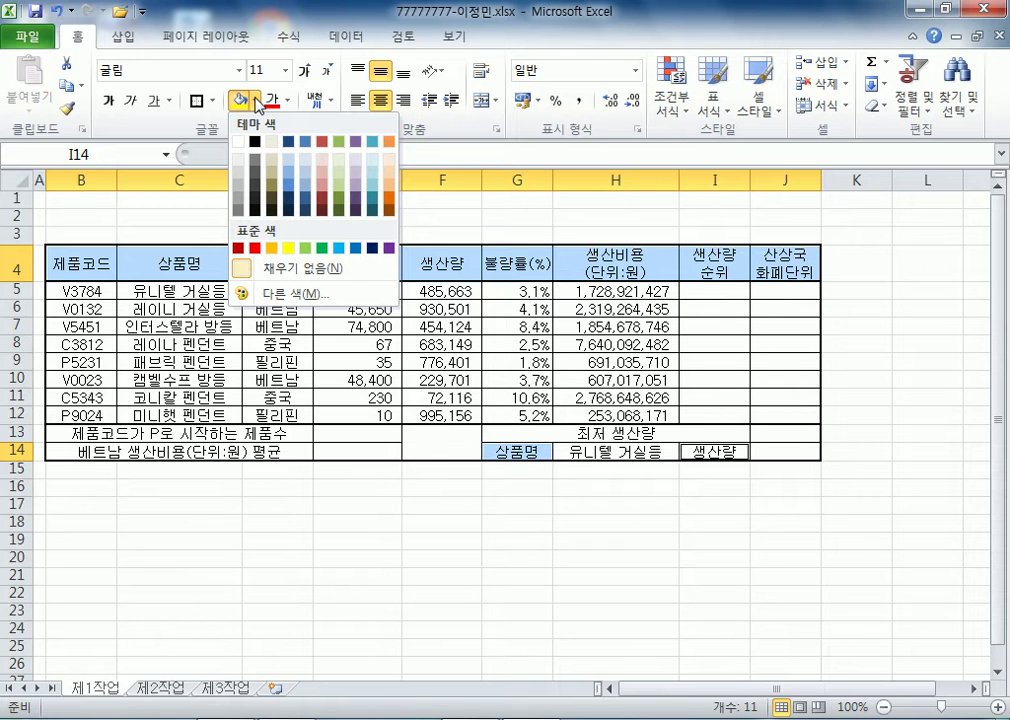
left_click(270, 247)
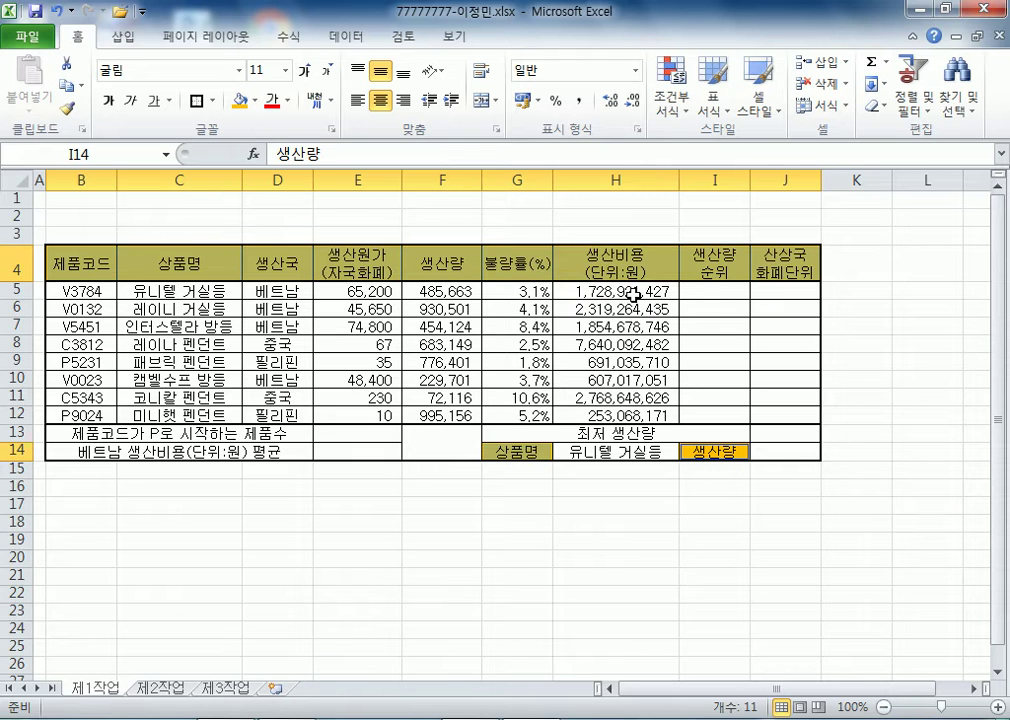
left_click_drag(470, 291, 462, 412)
- Format F5:F12 as #,##0개, widen column F and right-align the values
key("ctrl+1")
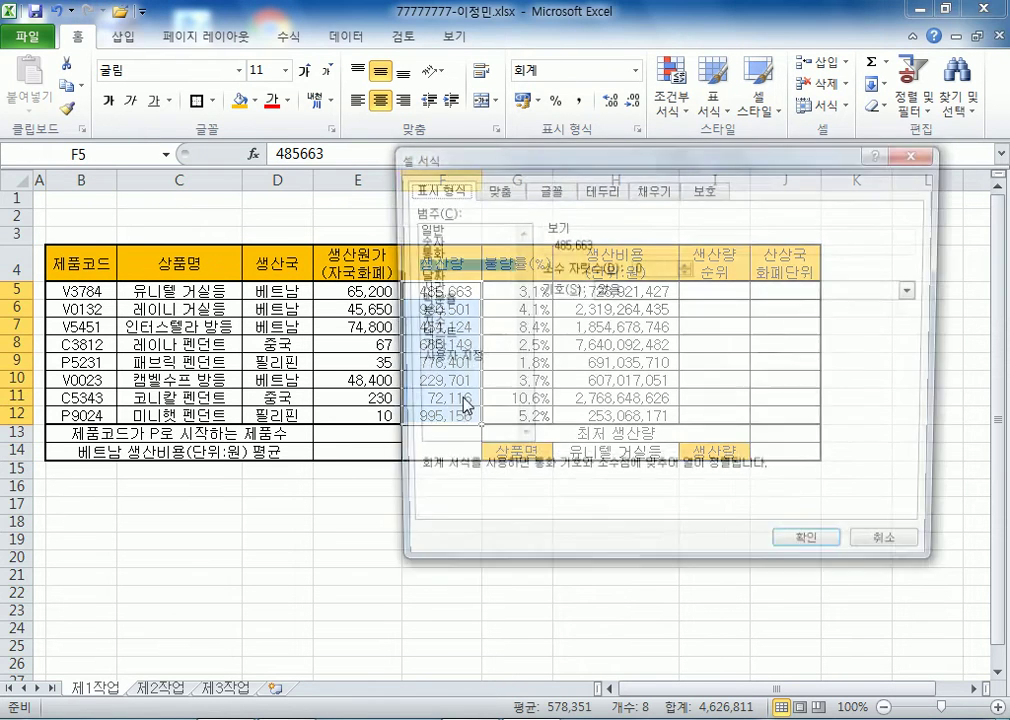
left_click(437, 360)
left_click(565, 335)
type("ㄱ")
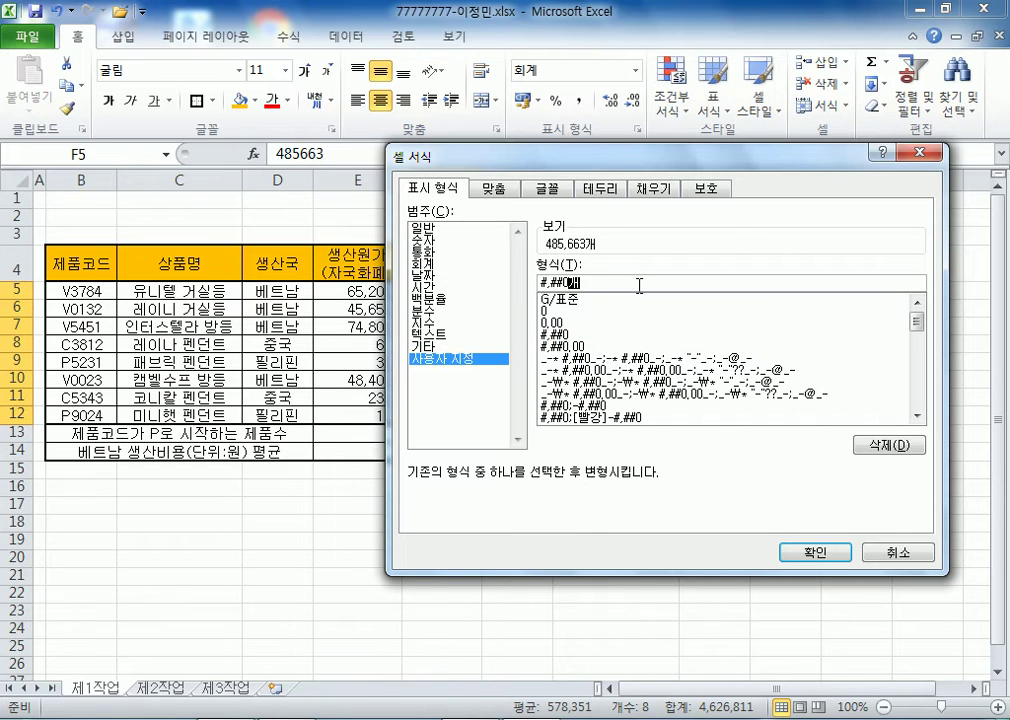
key("Return")
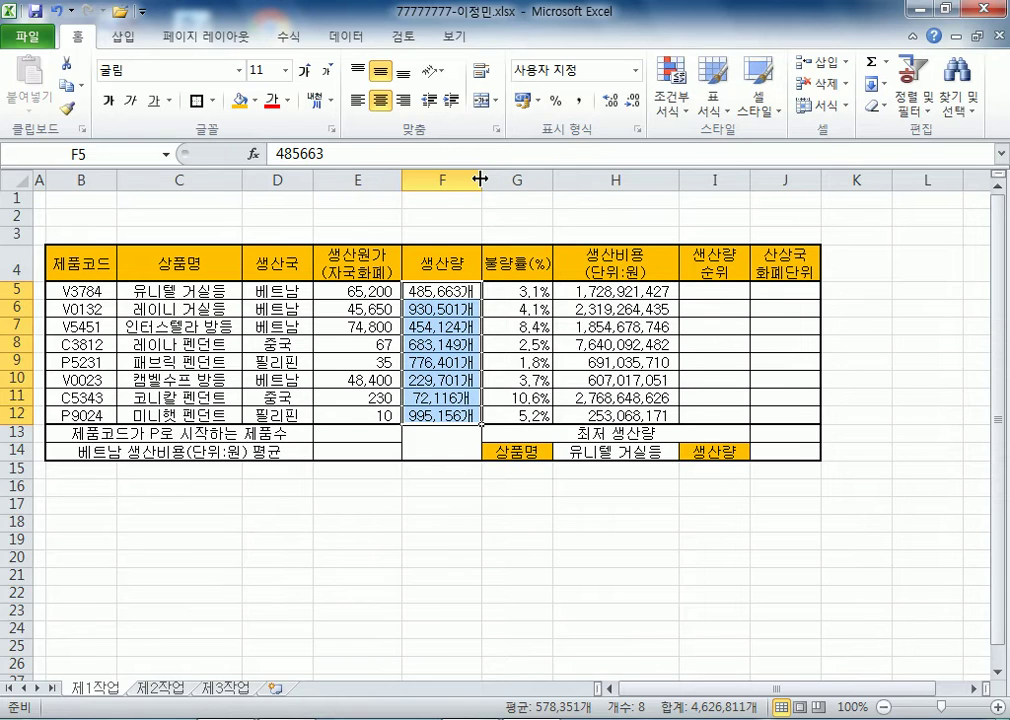
left_click_drag(480, 178, 487, 178)
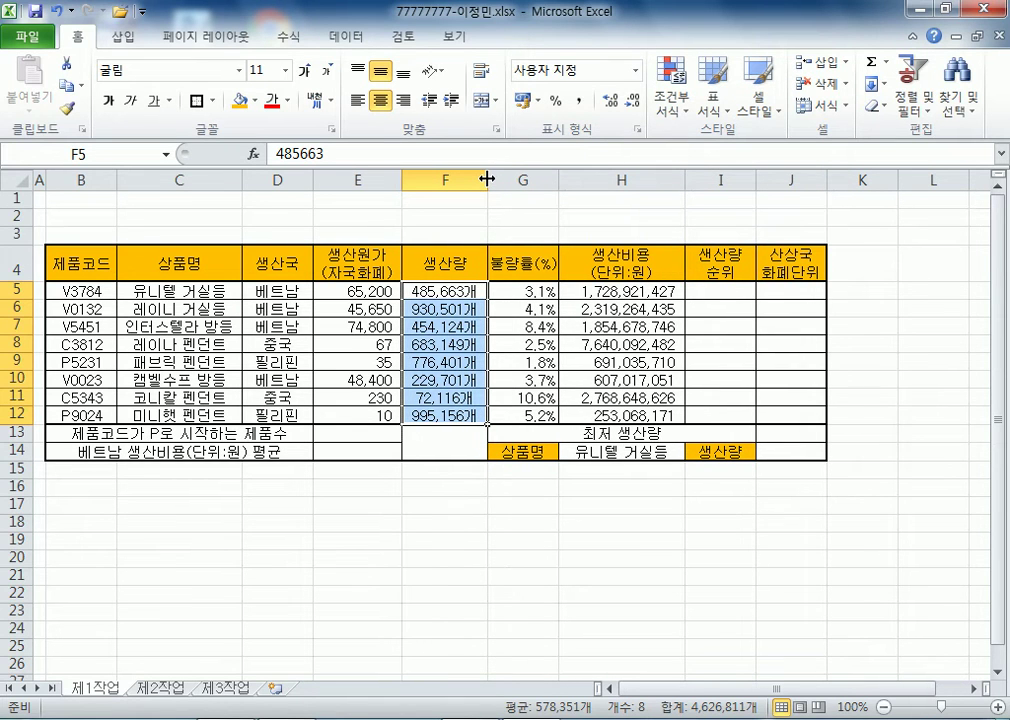
left_click(403, 100)
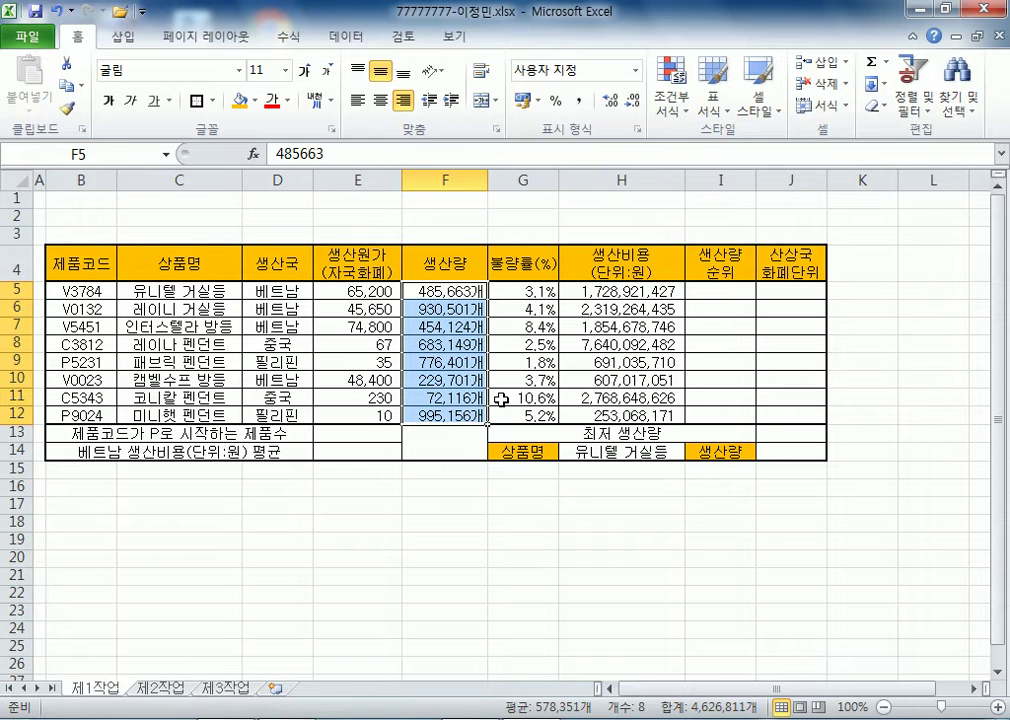
left_click_drag(91, 289, 81, 410)
- Name the range B5:B12 제품코드
left_click(135, 151)
type("제품코")
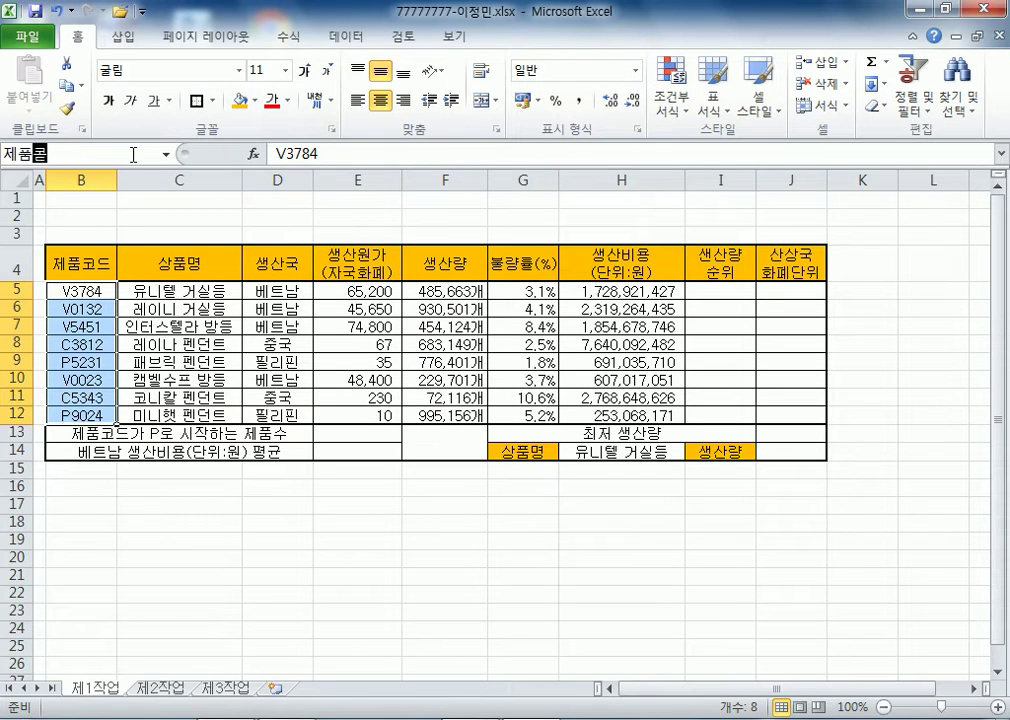
type("드")
key("Return")
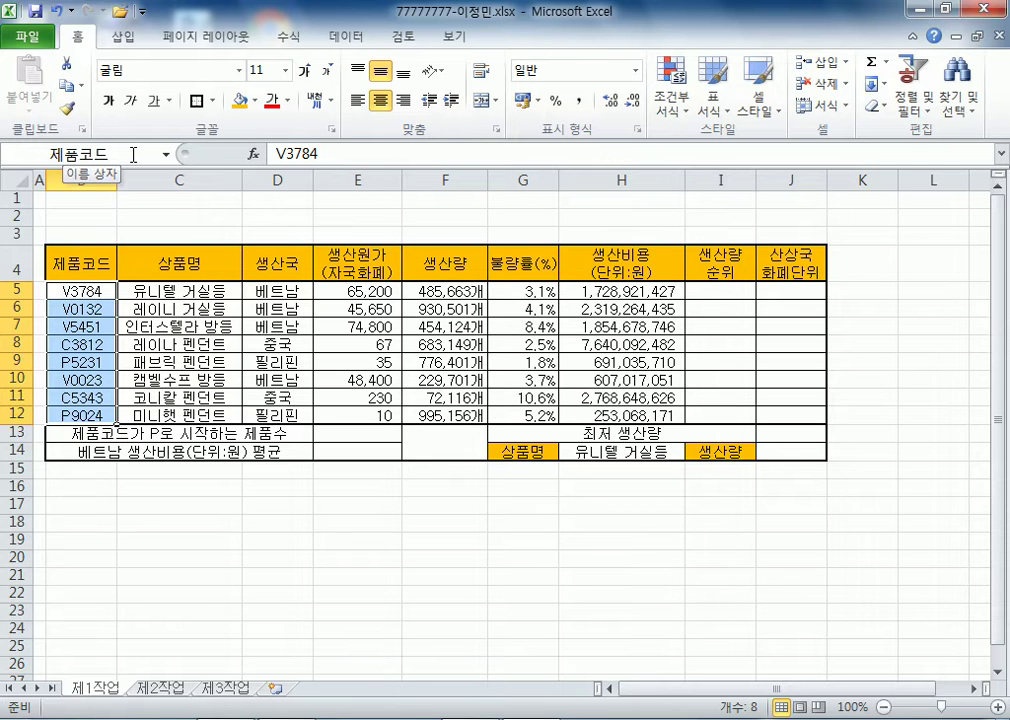
- Cross the merged F13:F14 cell with both diagonal border lines
left_click(446, 442)
key("ctrl+1")
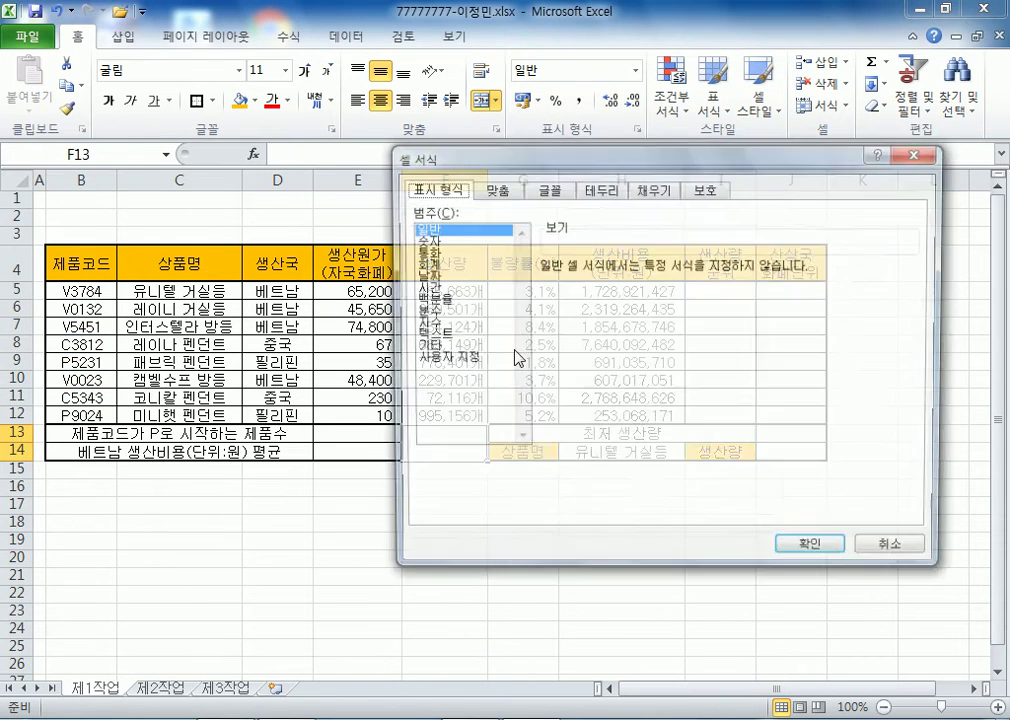
left_click(598, 188)
left_click(562, 403)
left_click(787, 403)
left_click(812, 550)
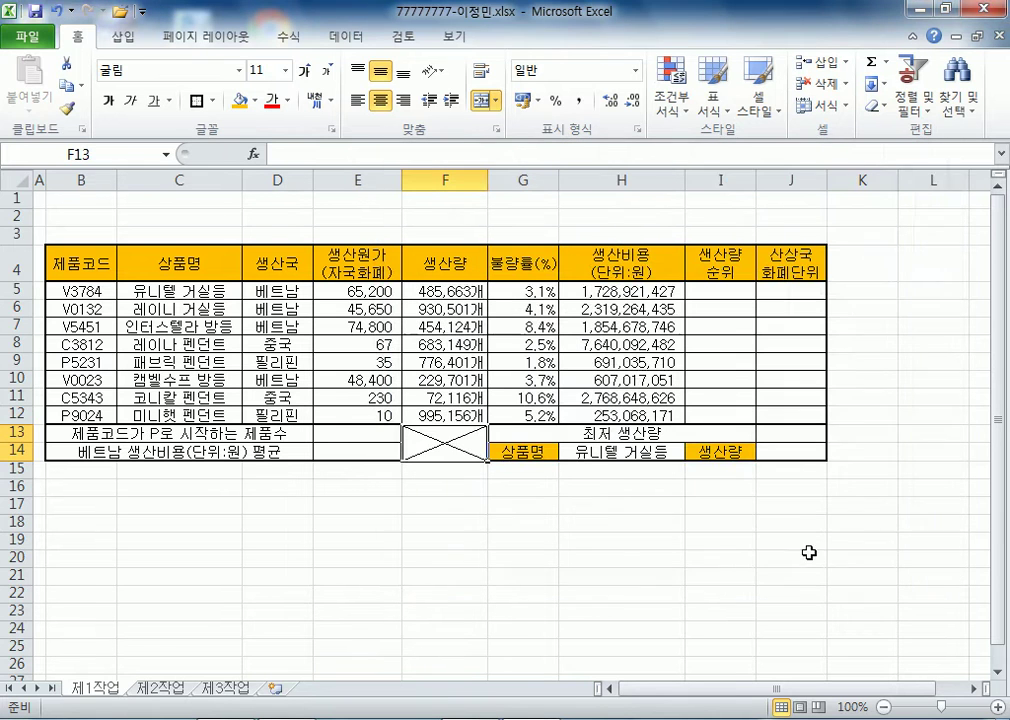
left_click(706, 560)
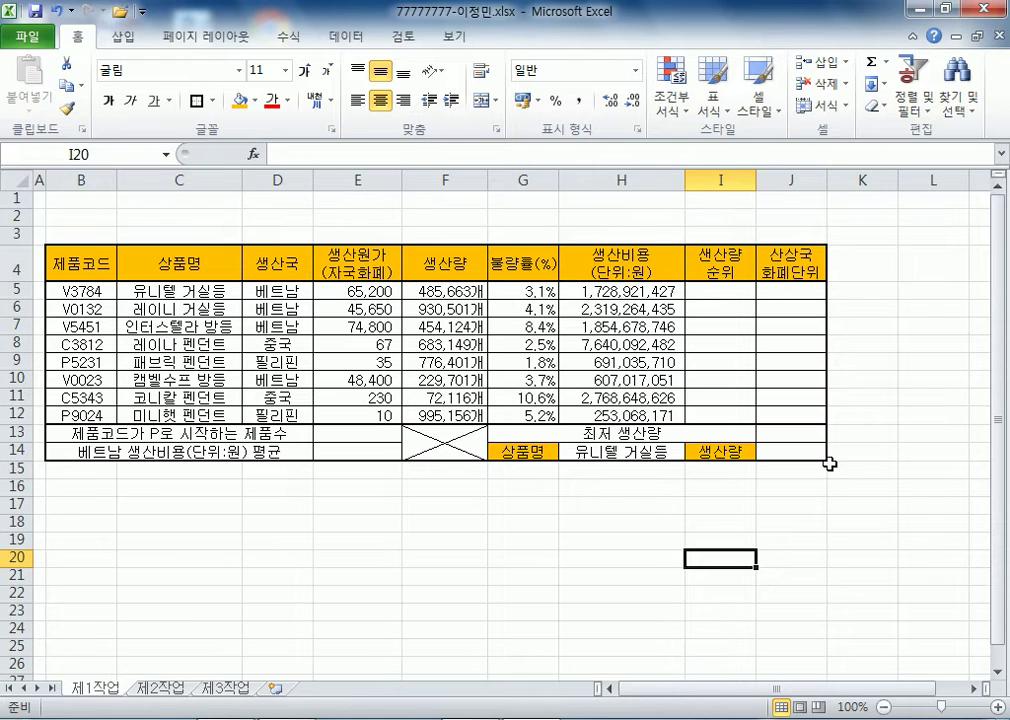
- Border every cell of L3:O4, merge L3:L4 and narrow column L to 5.00
left_click_drag(935, 234, 776, 267)
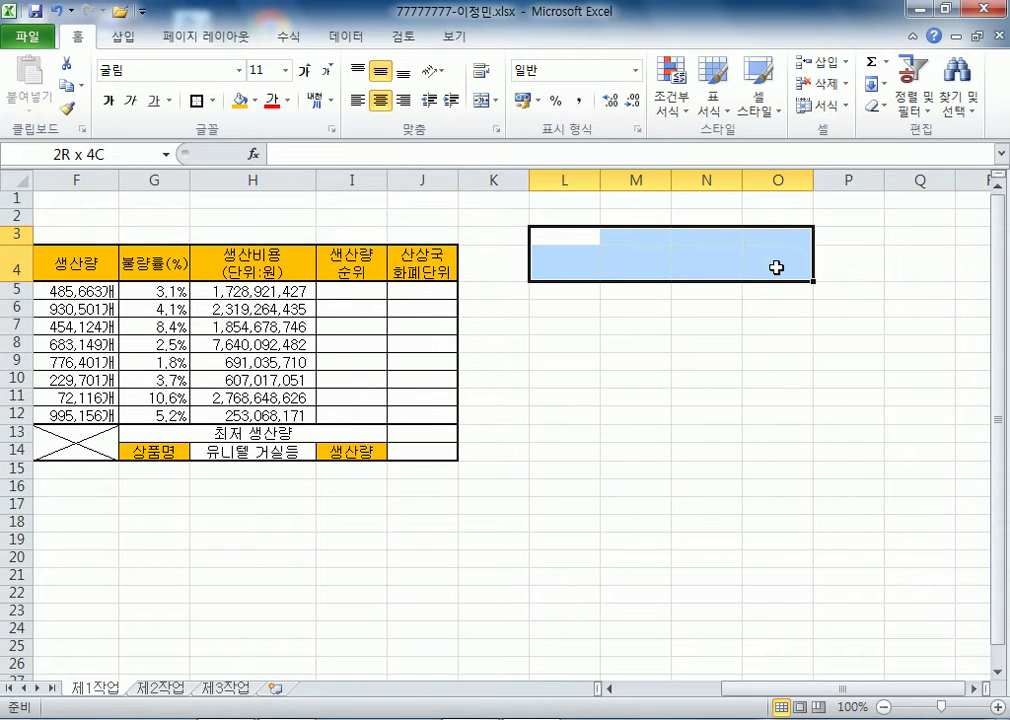
left_click(211, 101)
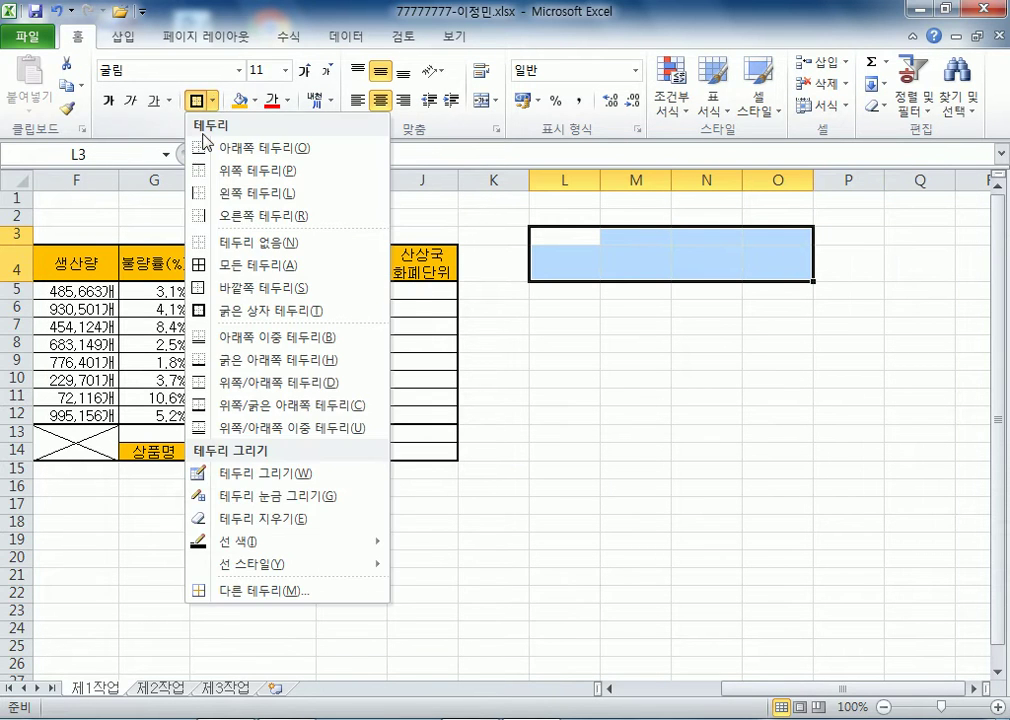
left_click(225, 265)
left_click_drag(562, 239, 574, 262)
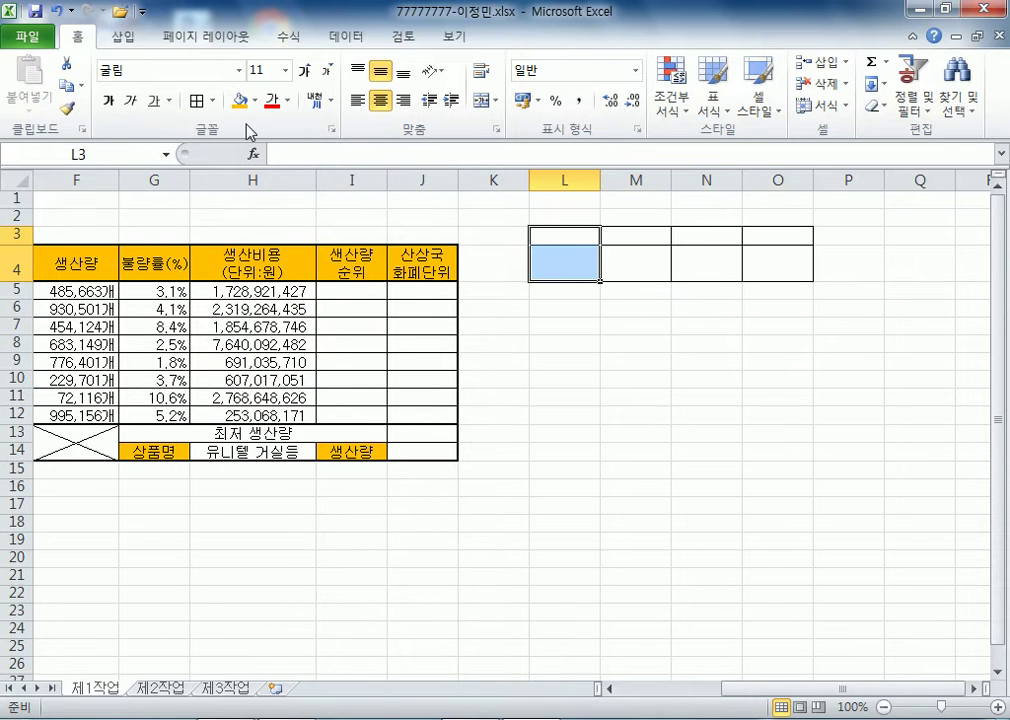
left_click(485, 100)
left_click_drag(600, 181, 573, 181)
- Enter 결재 on two lines in L3, put 담당, 팀장, 부장 in M3:O3, and narrow columns M–O
type("ㄱ")
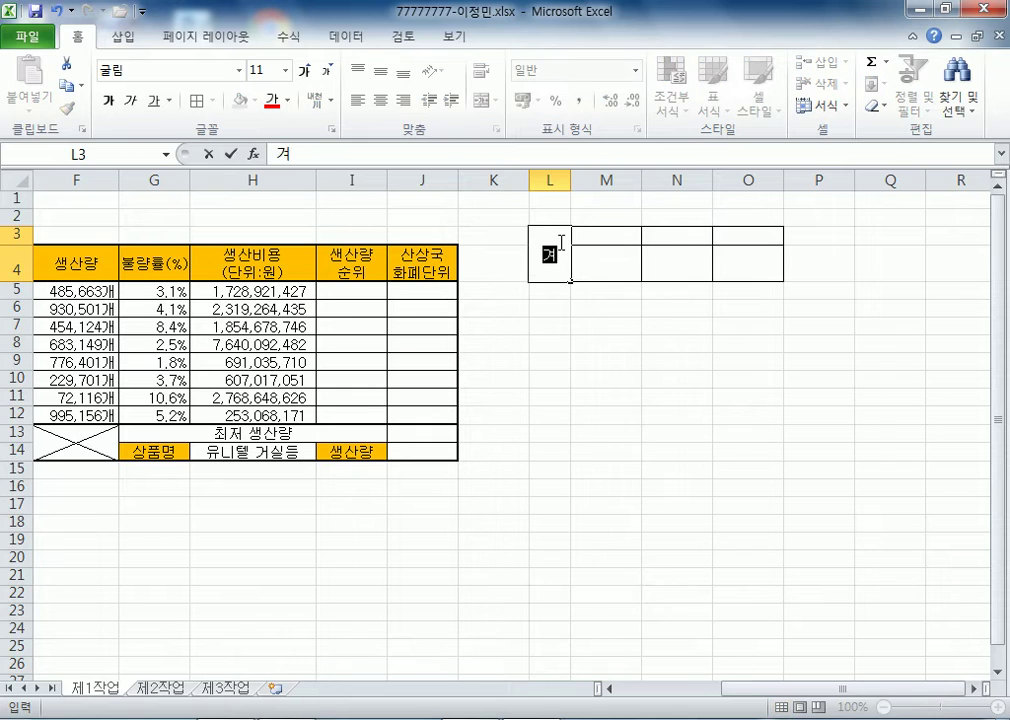
key("alt+Return")
type("재")
key("Tab")
type("담당")
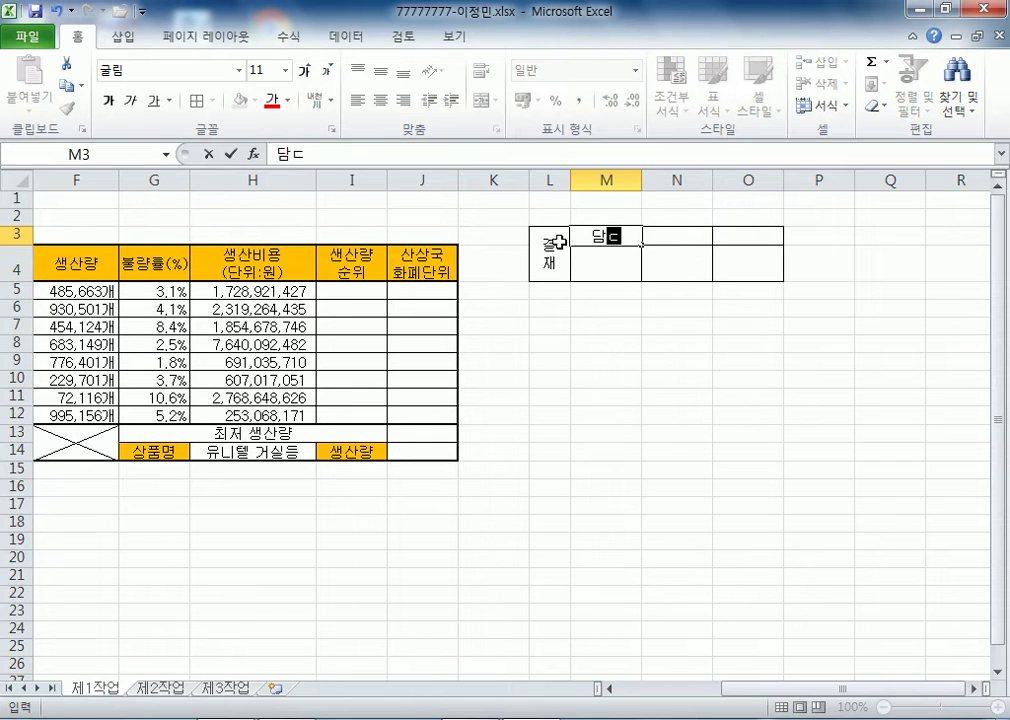
key("Tab")
type("팀장")
key("Tab")
type("붖장")
key("Return")
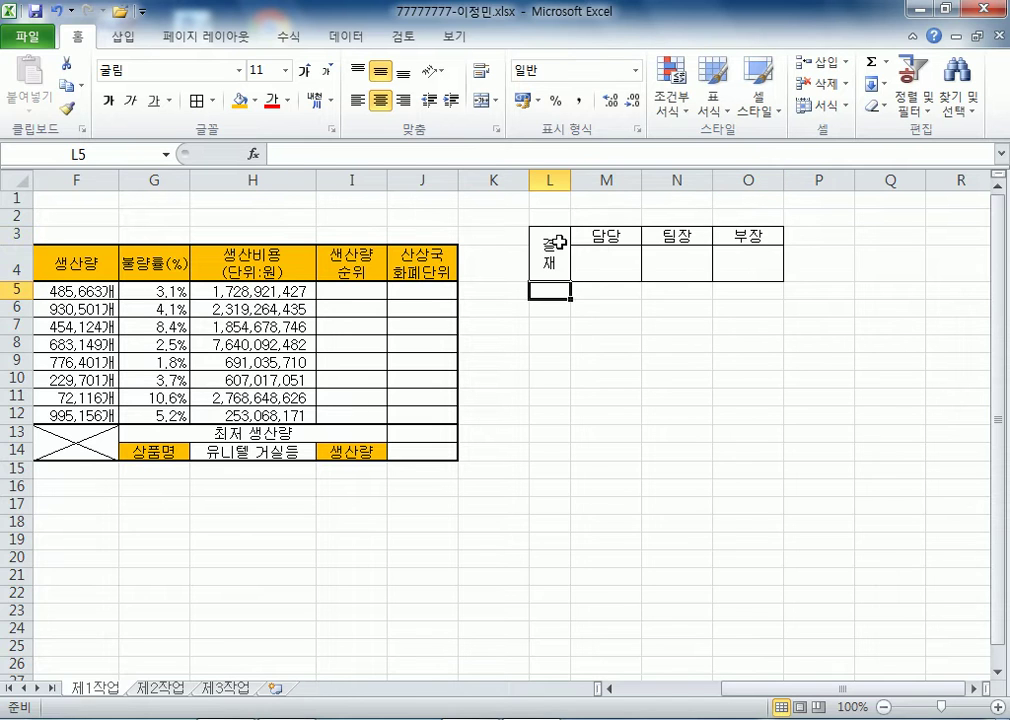
left_click_drag(585, 180, 704, 176)
left_click_drag(548, 234, 717, 258)
- Paste the approval box as a picture over H1:J3 and make rows 1–3 taller
left_click(64, 86)
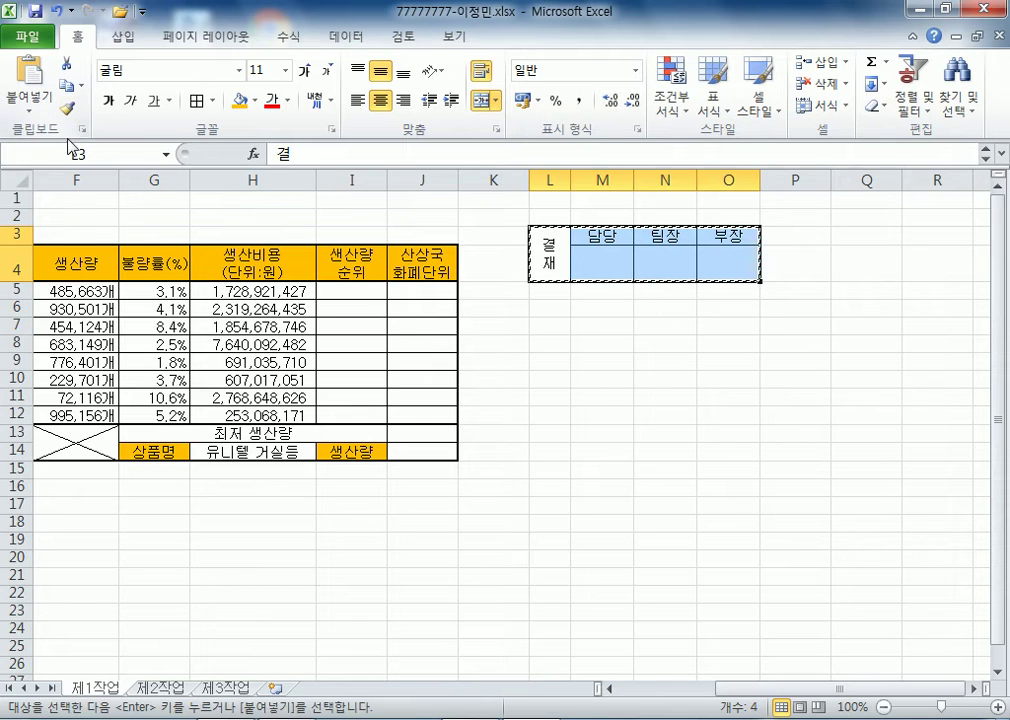
left_click(106, 206)
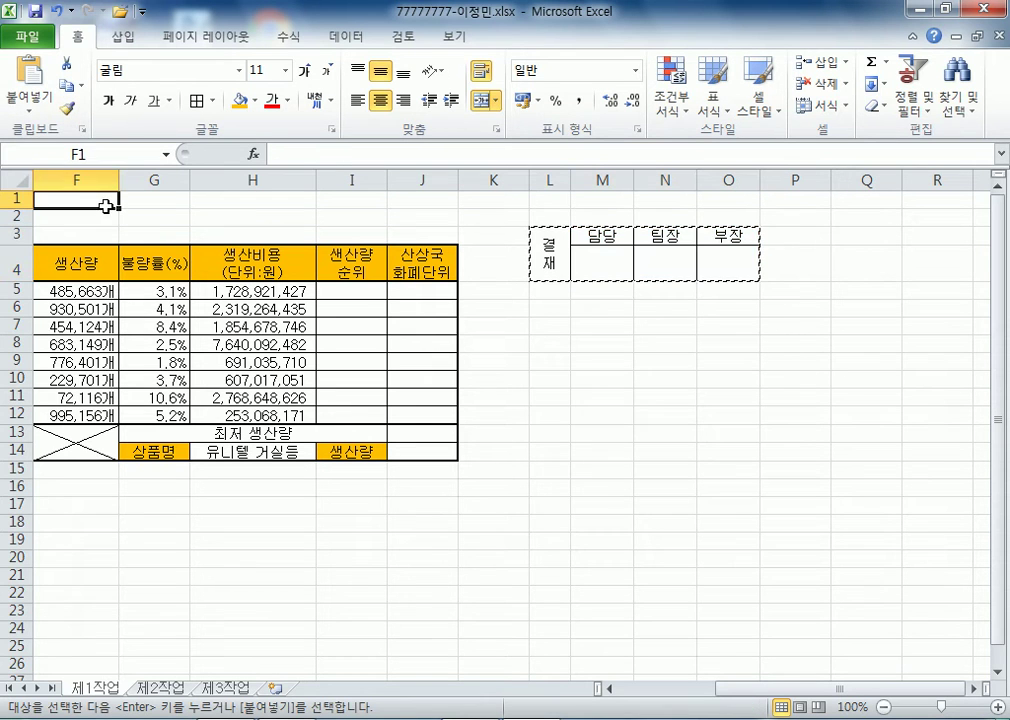
left_click(30, 108)
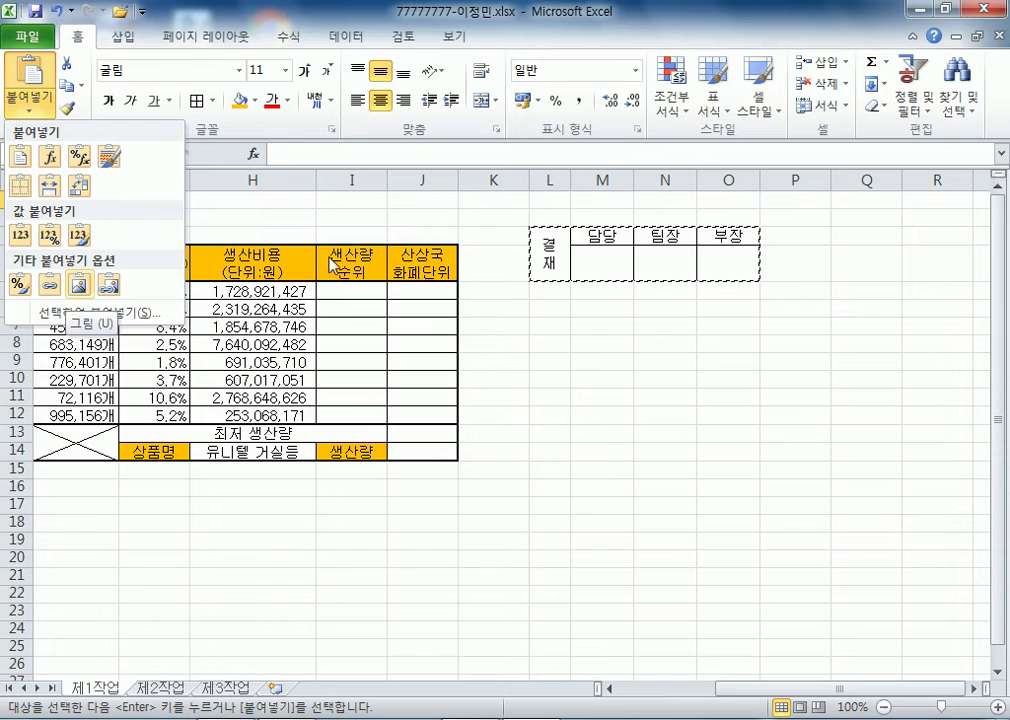
left_click(79, 284)
left_click_drag(210, 226, 379, 228)
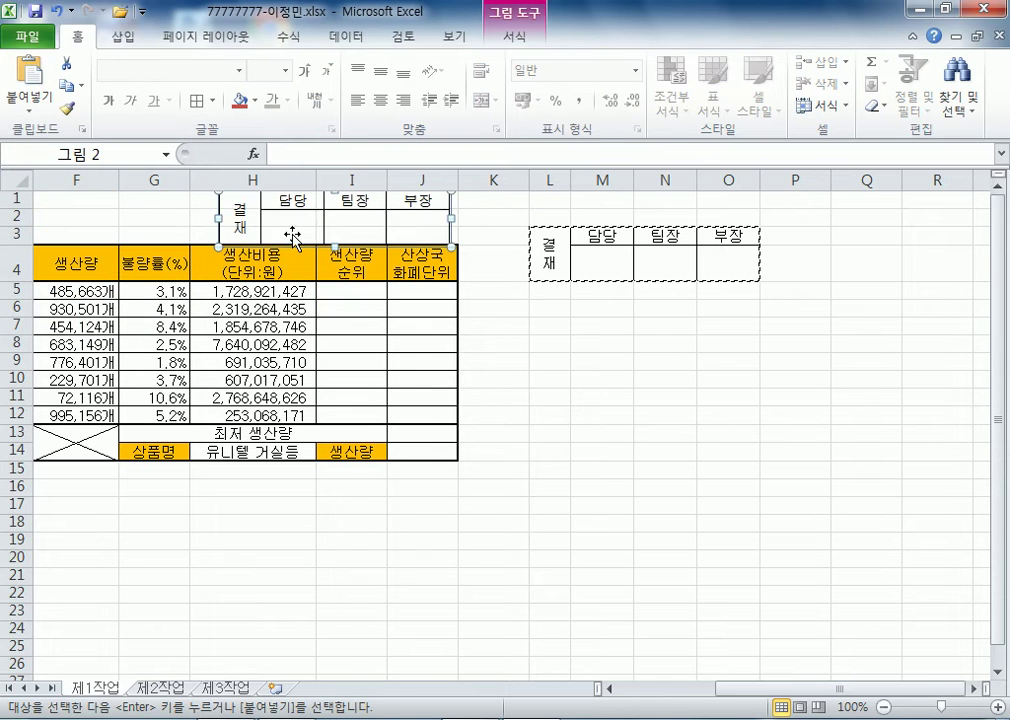
left_click_drag(36, 200, 28, 242)
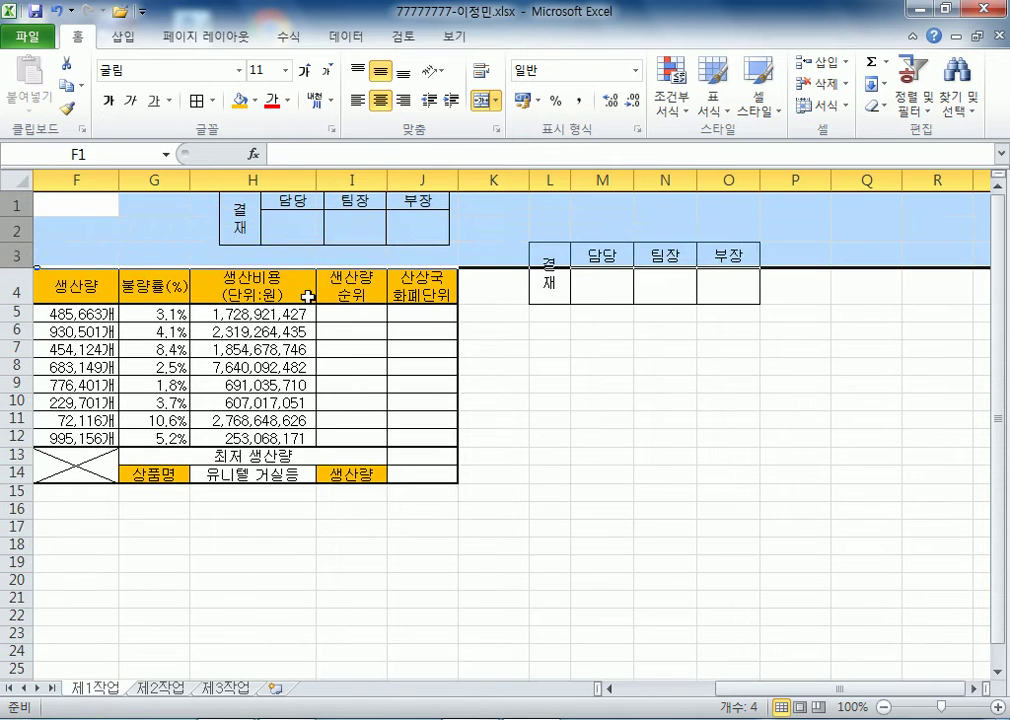
left_click(548, 349)
mouse_move(405, 236)
left_mouse_down()
mouse_move(476, 255)
mouse_move(413, 252)
left_mouse_up()
left_click(494, 329)
key("Home")
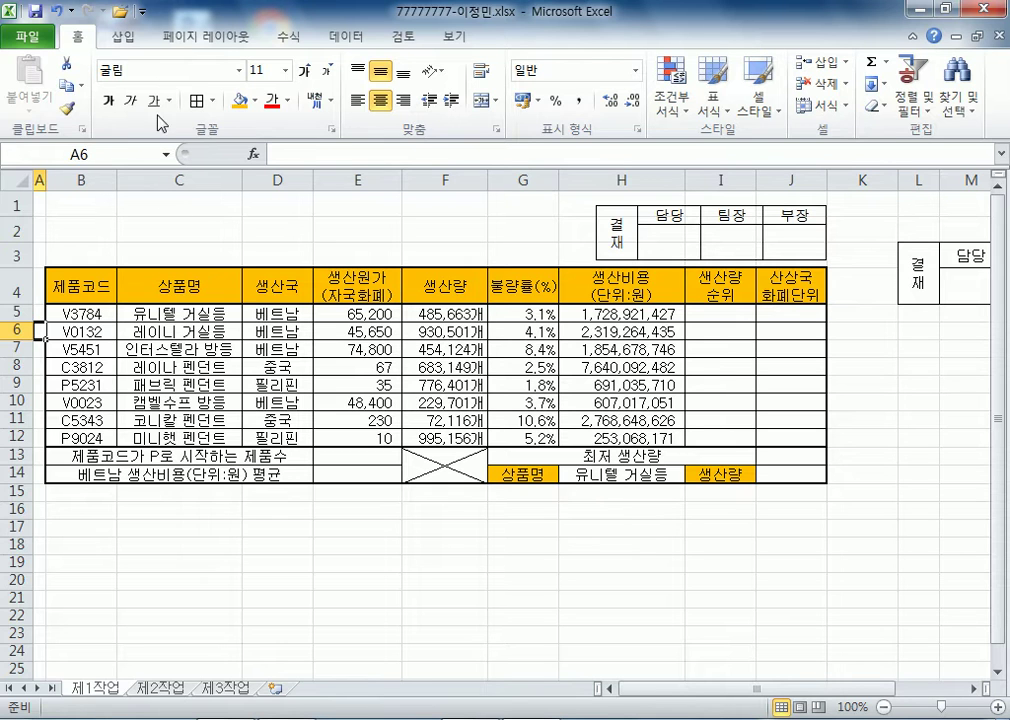
- Draw a rounded rectangle spanning B1 to F3
left_click(124, 38)
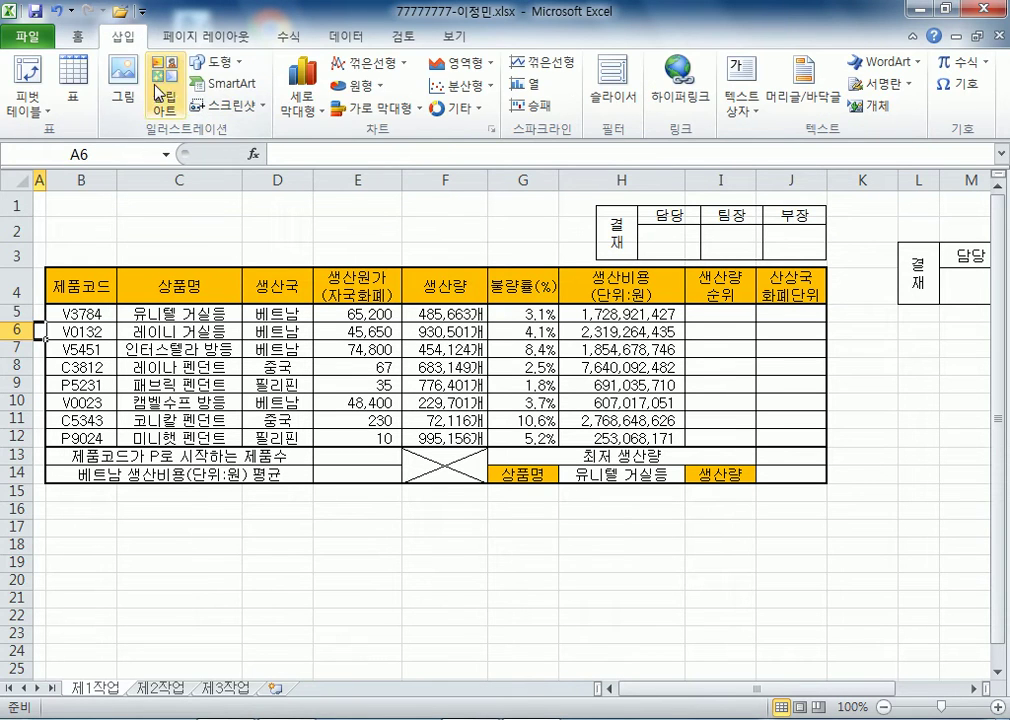
left_click(234, 64)
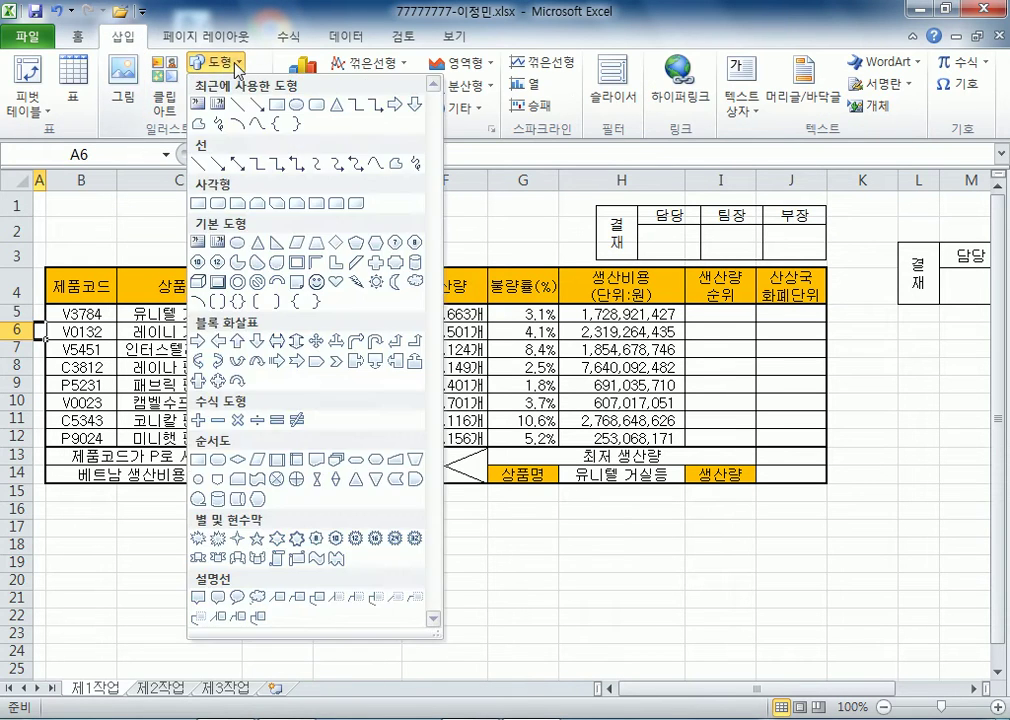
left_click(198, 203)
mouse_move(257, 222)
left_mouse_down()
mouse_move(503, 242)
mouse_move(497, 255)
left_mouse_up()
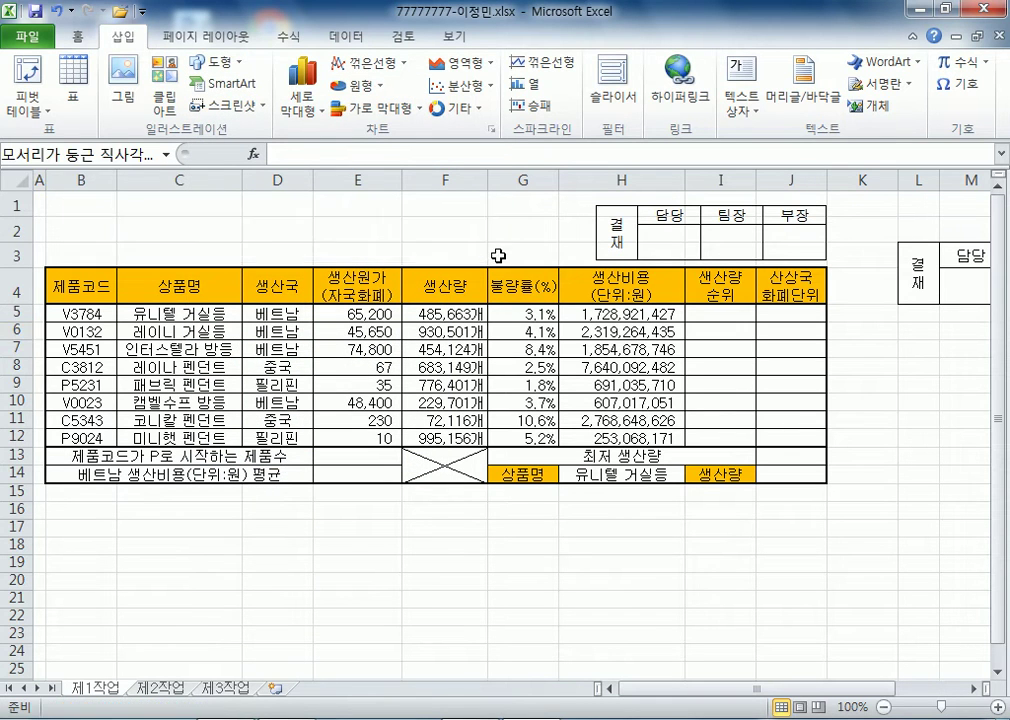
- Type the title 해외 공장 전반기 제품생산 현황 and centre it horizontally and vertically
type("해외 공장 전")
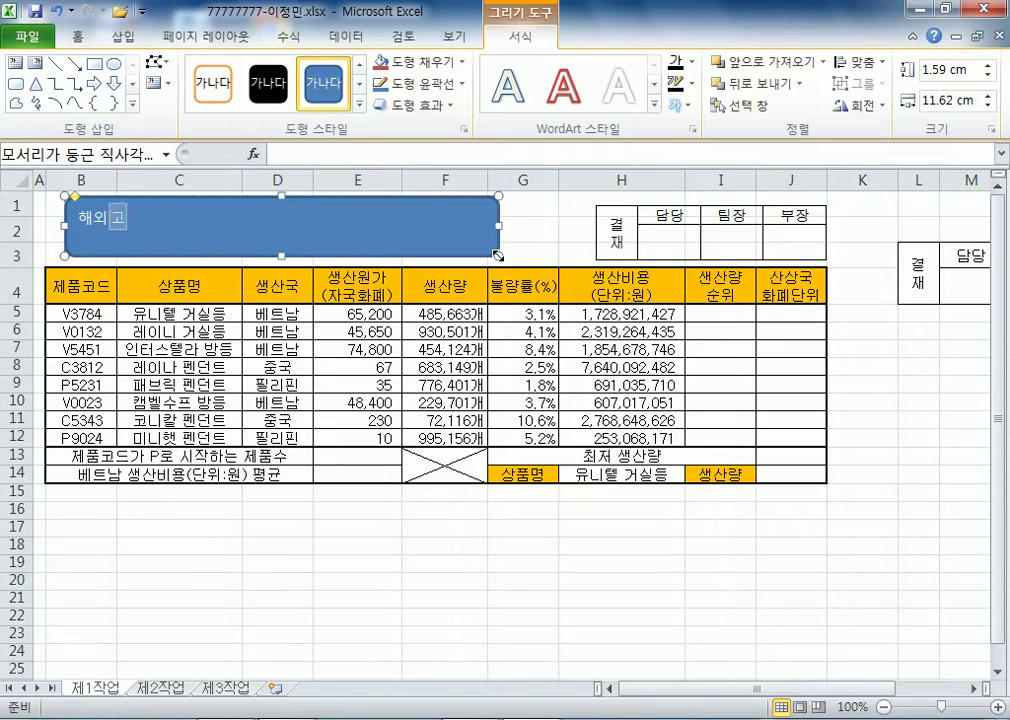
type("반기")
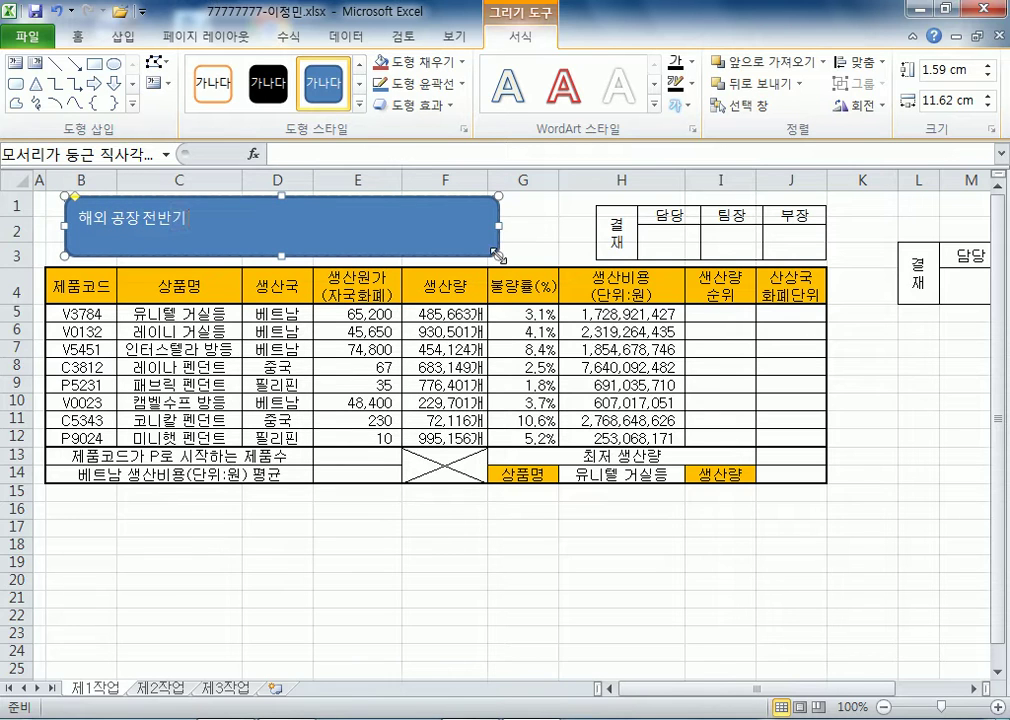
type(" 제품생산 현화")
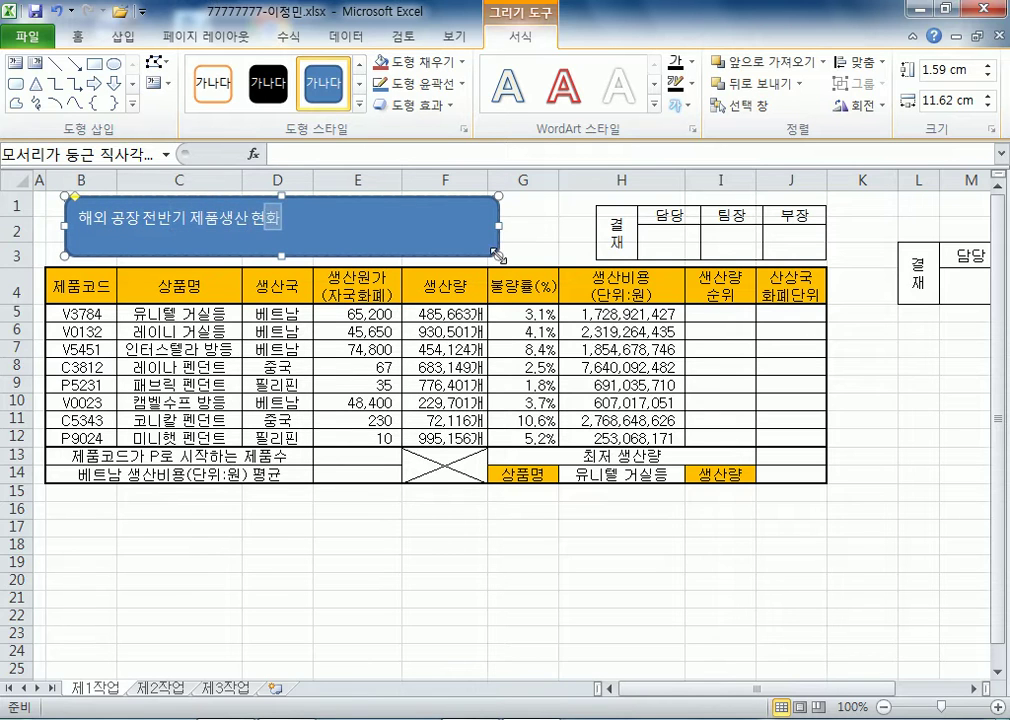
left_click(416, 237)
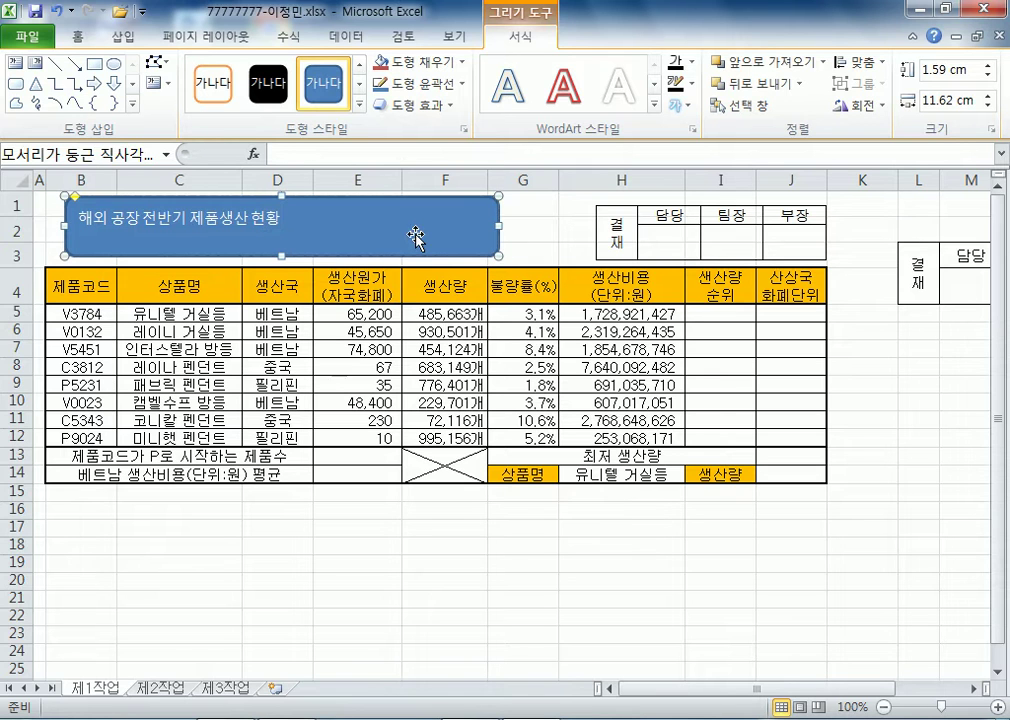
left_click(78, 37)
left_click(380, 100)
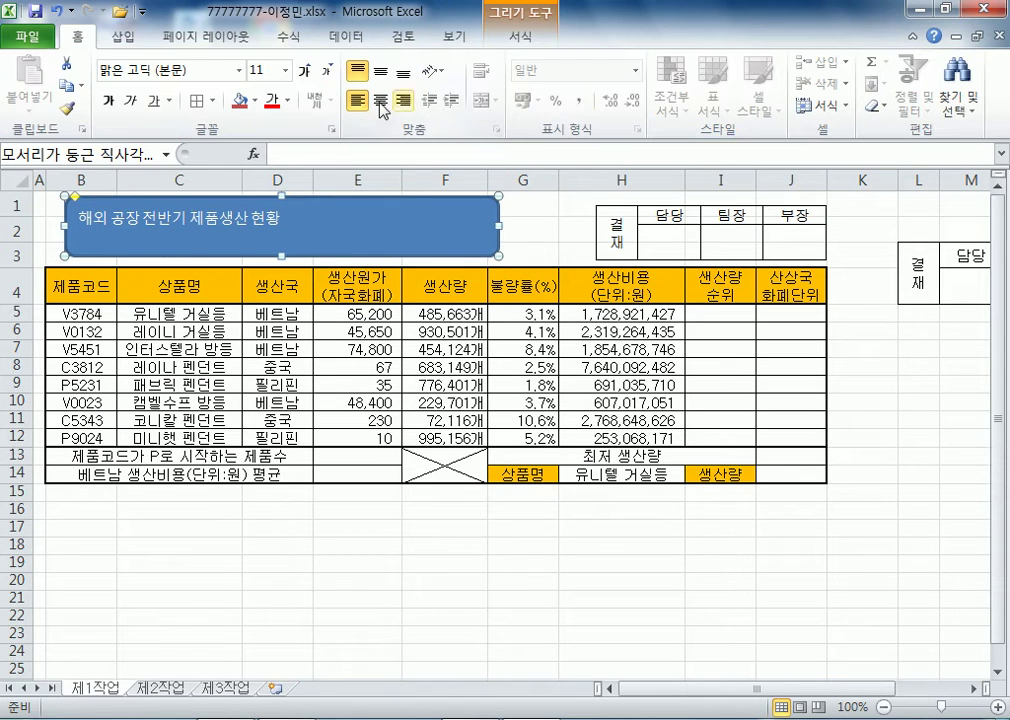
left_click(378, 72)
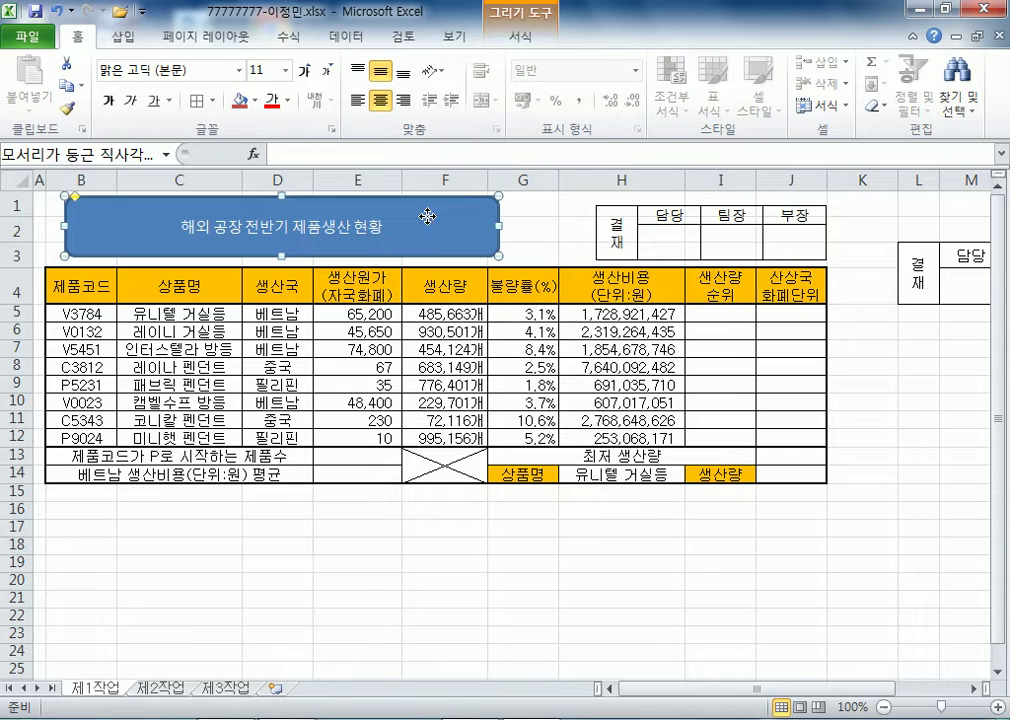
double_click(437, 210)
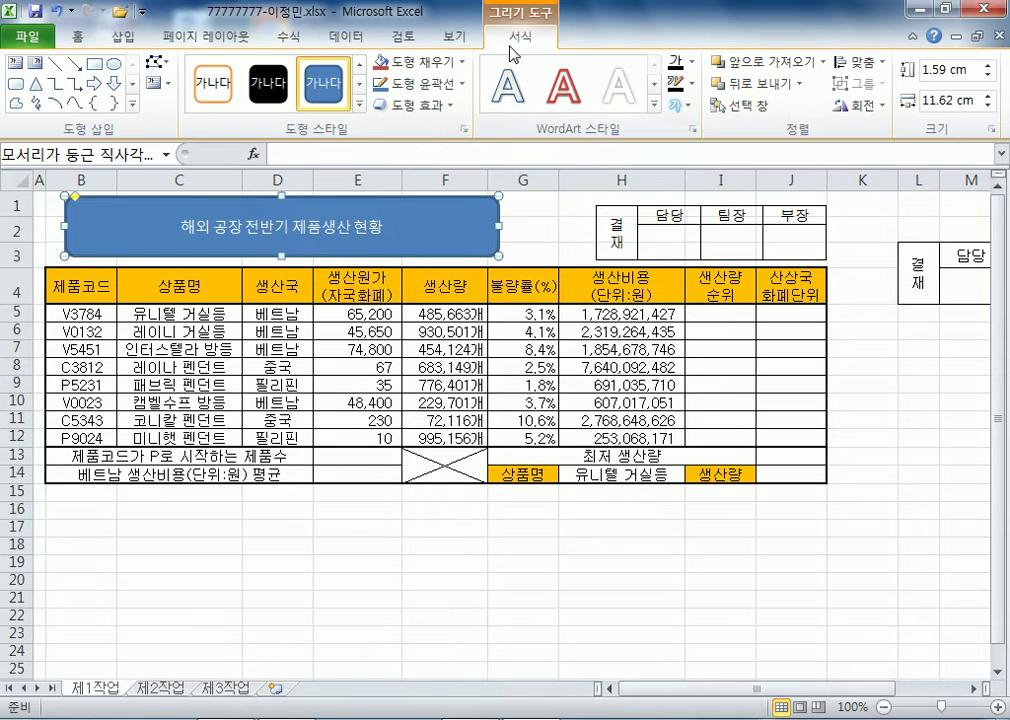
- Give the title shape an Offset Right shadow and a yellow fill
left_click(453, 105)
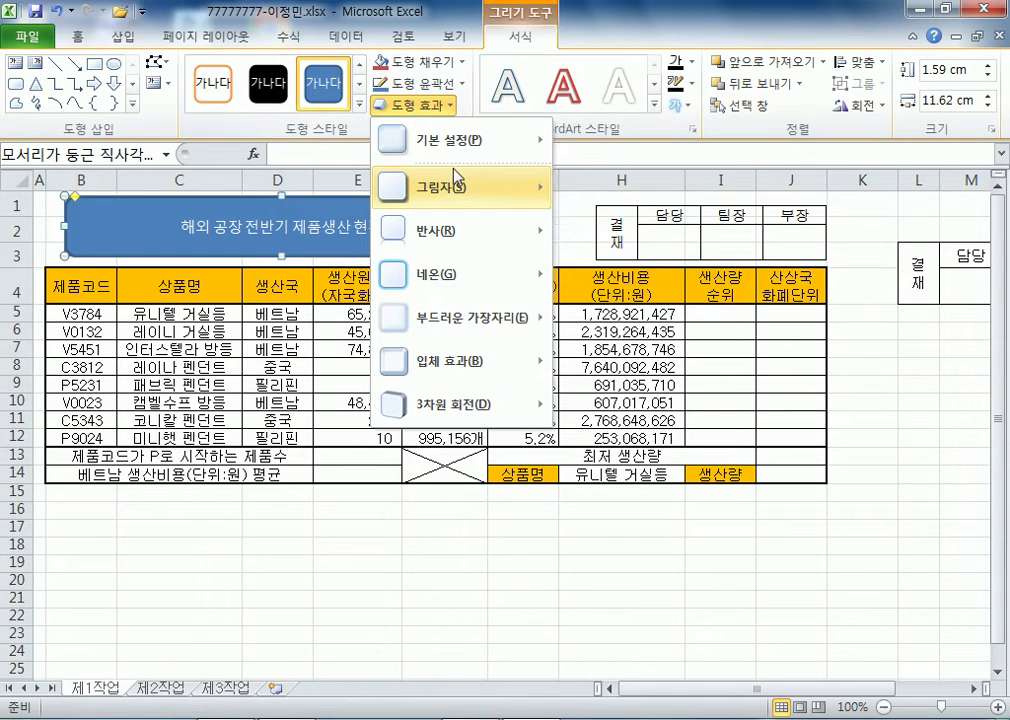
mouse_move(470, 187)
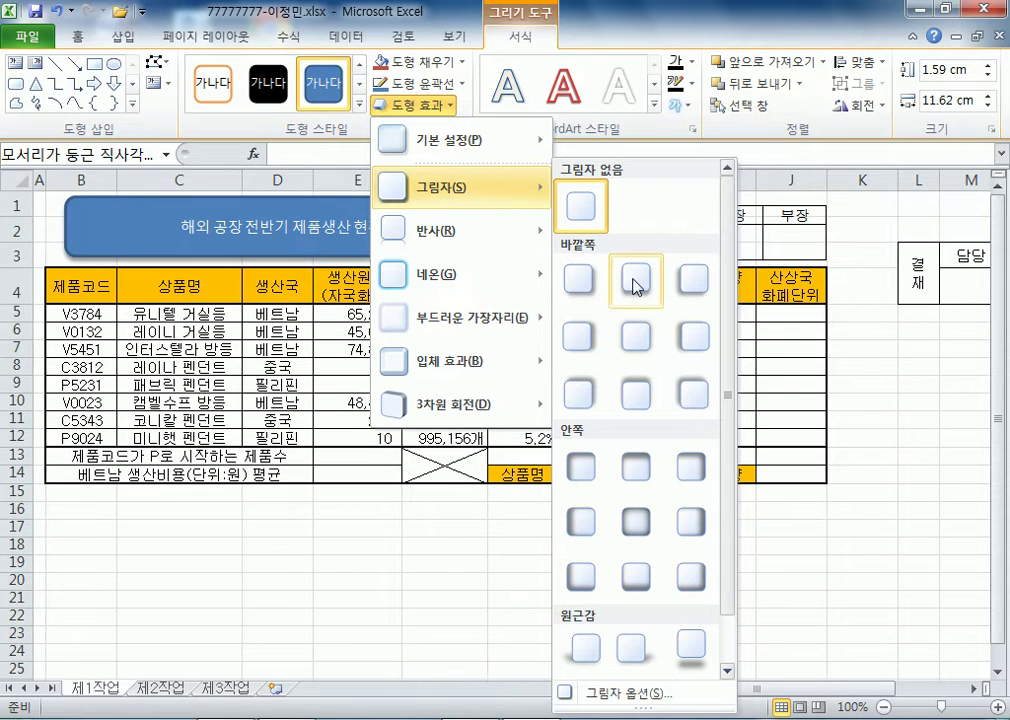
left_click(581, 336)
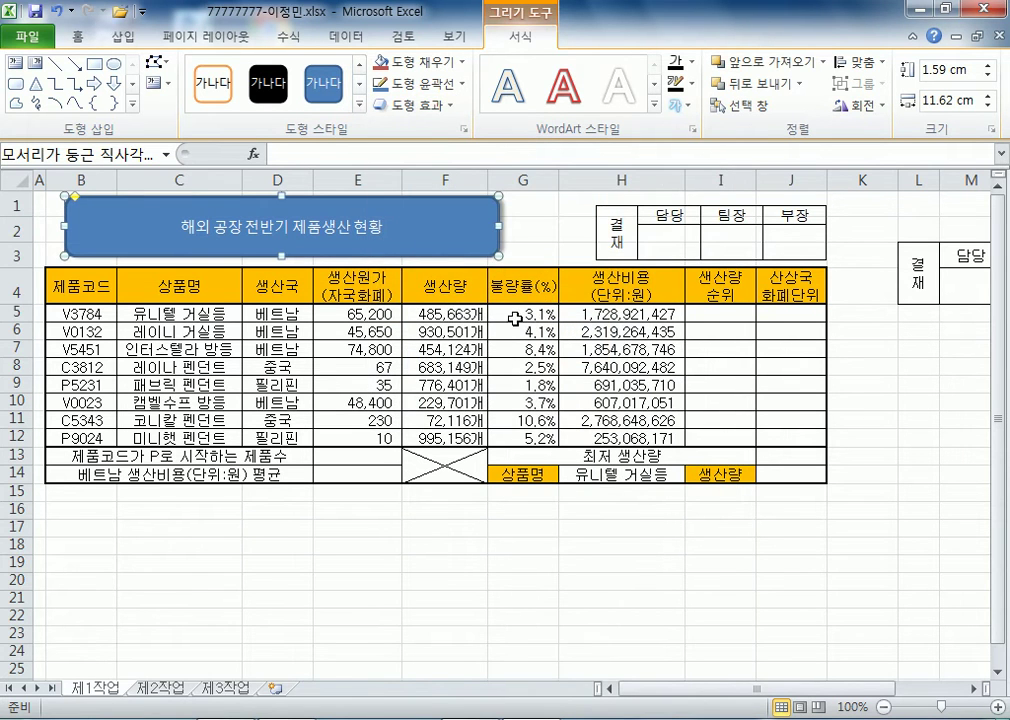
left_click(463, 63)
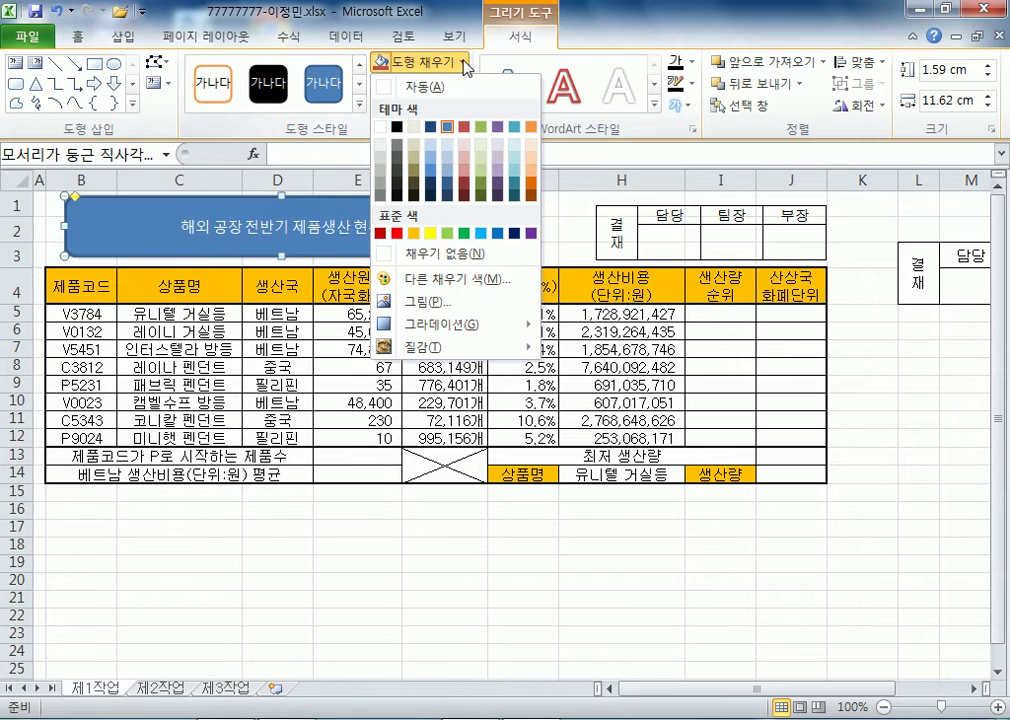
left_click(430, 233)
- Make the title text black, 굴림 font, 24 pt and bold
left_click(77, 37)
left_click(288, 100)
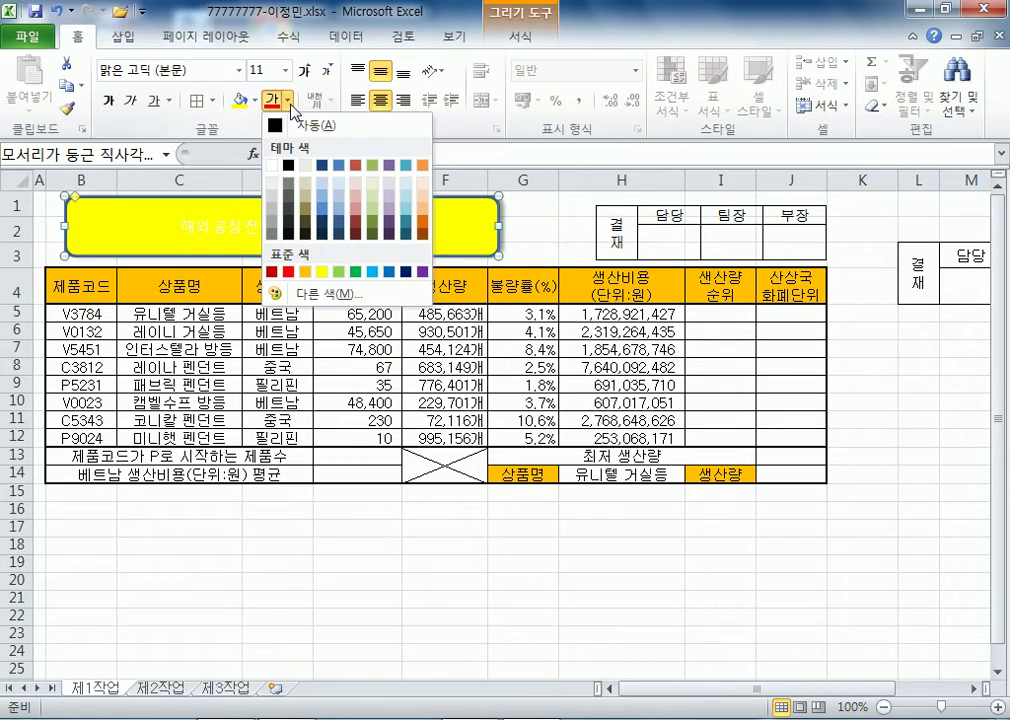
left_click(316, 125)
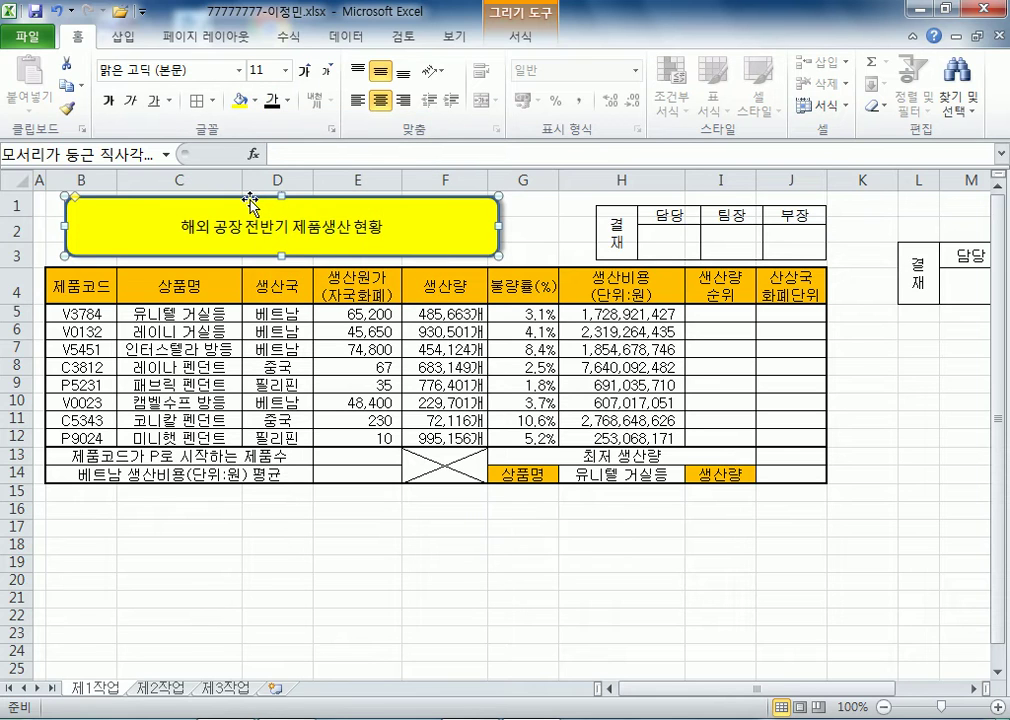
left_click(196, 77)
type("ㄱ굴림")
key("Return")
left_click(304, 72)
left_click(304, 72)
left_click(304, 72)
left_click(304, 72)
left_click(304, 72)
left_click(304, 72)
left_click(304, 72)
left_click(112, 103)
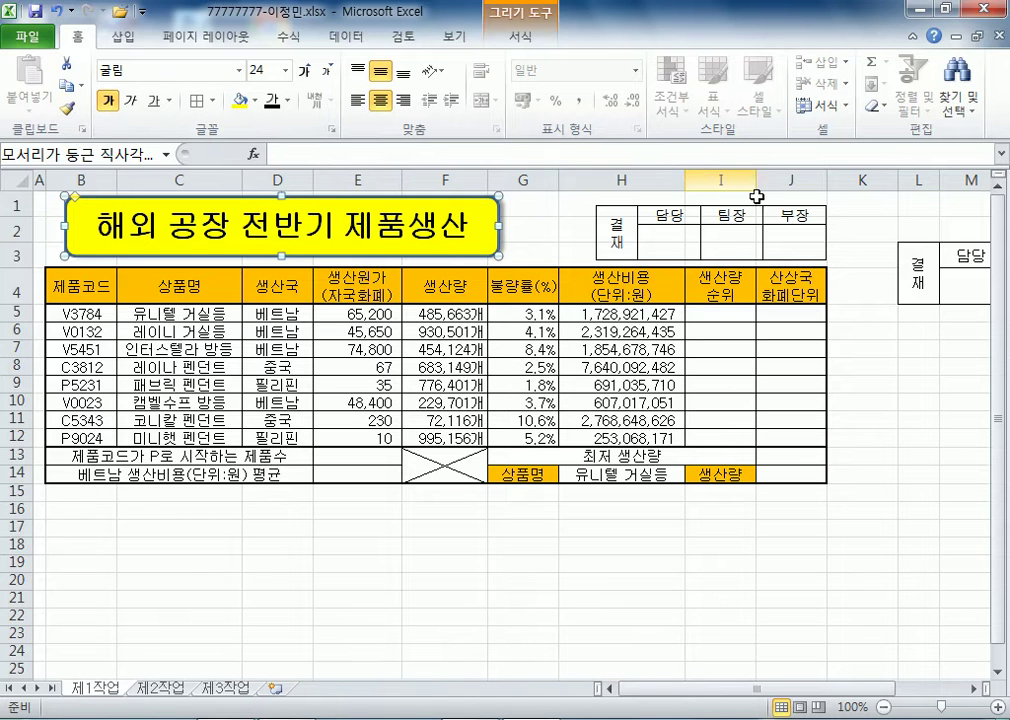
- Clear the selection and return the view to cell A1
left_click_drag(918, 178, 899, 245)
left_click(717, 402)
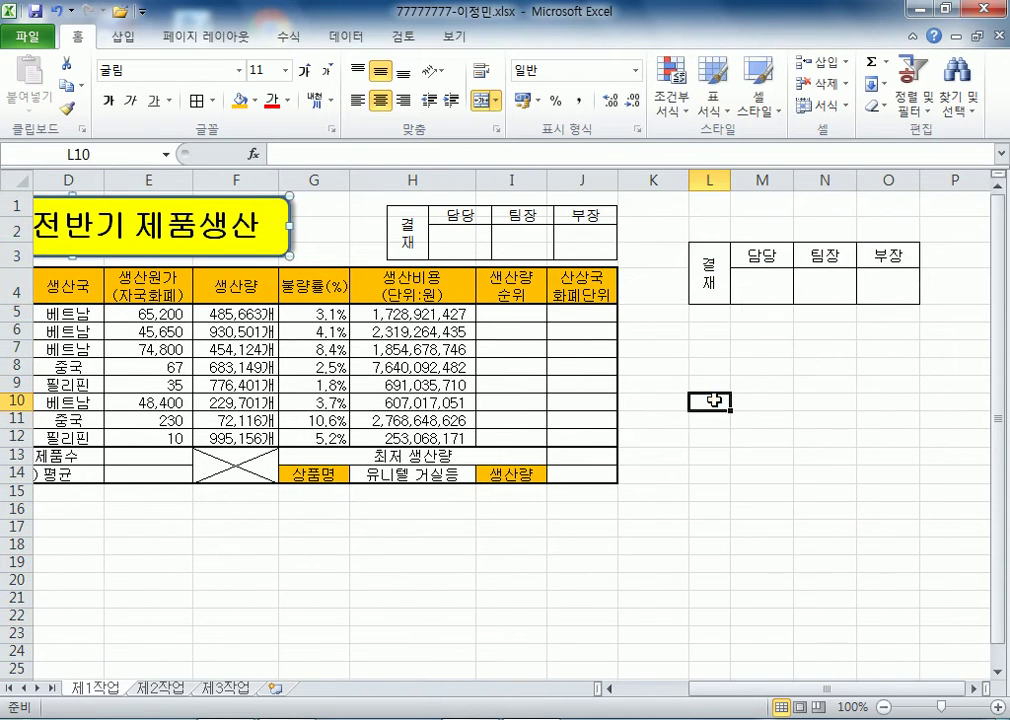
key("Home")
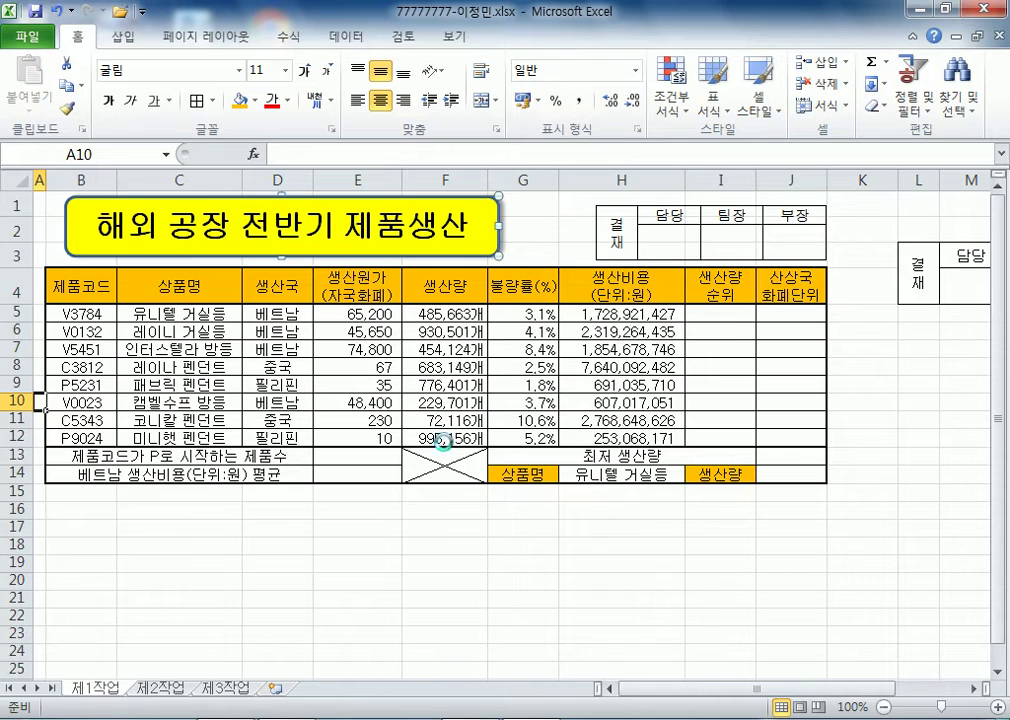
left_click(41, 201)
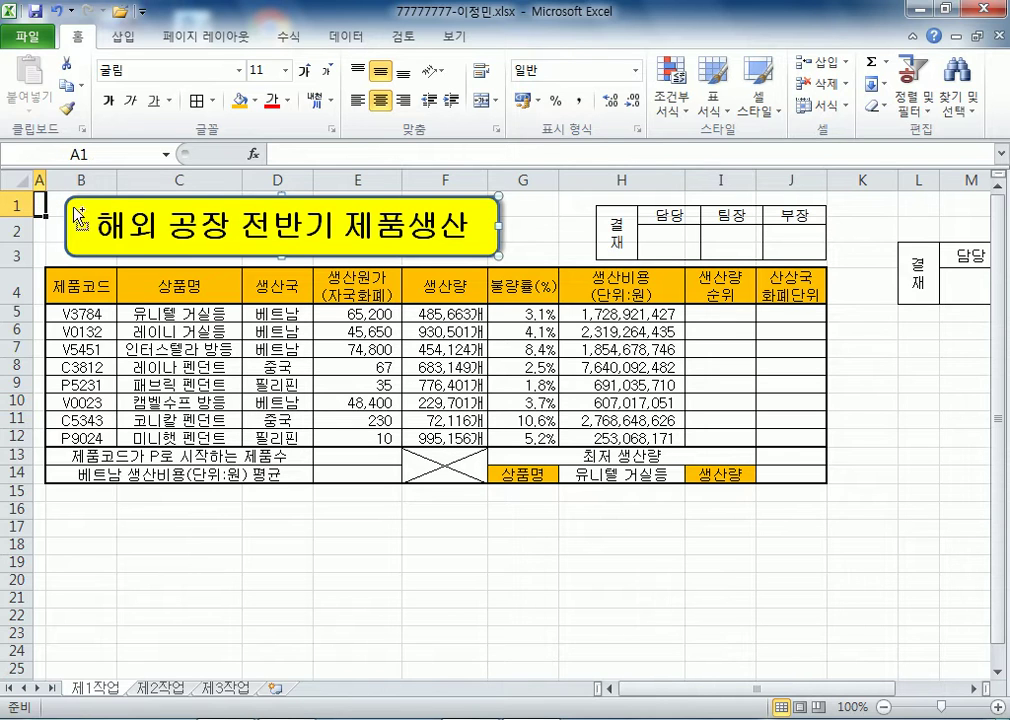
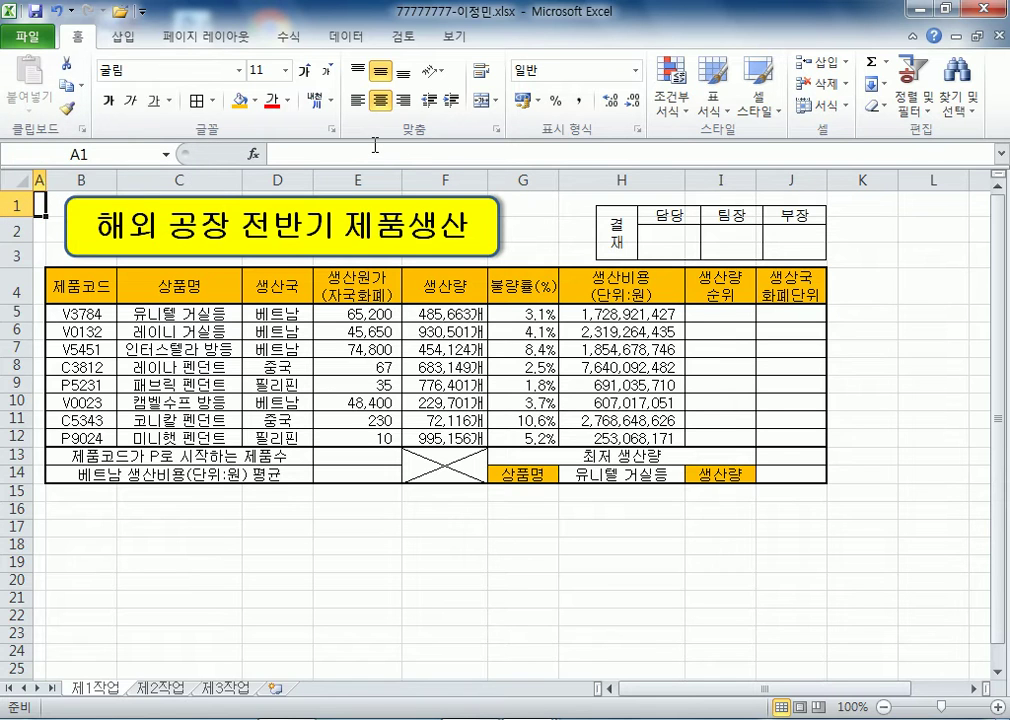
- Give H14 a List data validation sourced from the product names $C$5:$C$12
left_click(626, 474)
scroll(635, 470, "down", 2)
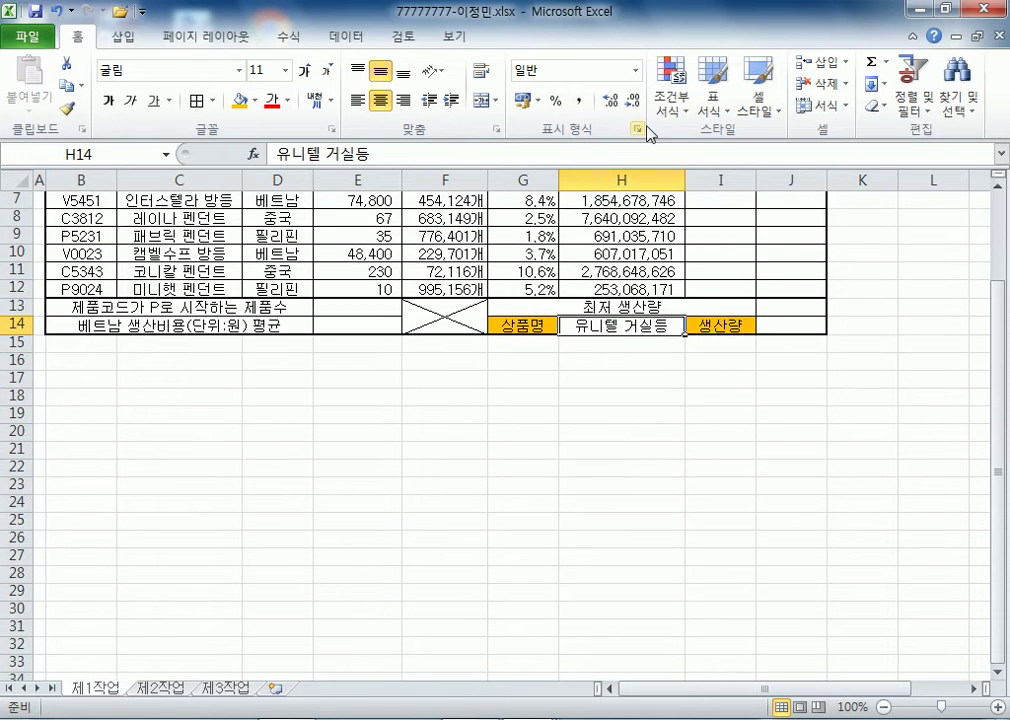
left_click(346, 36)
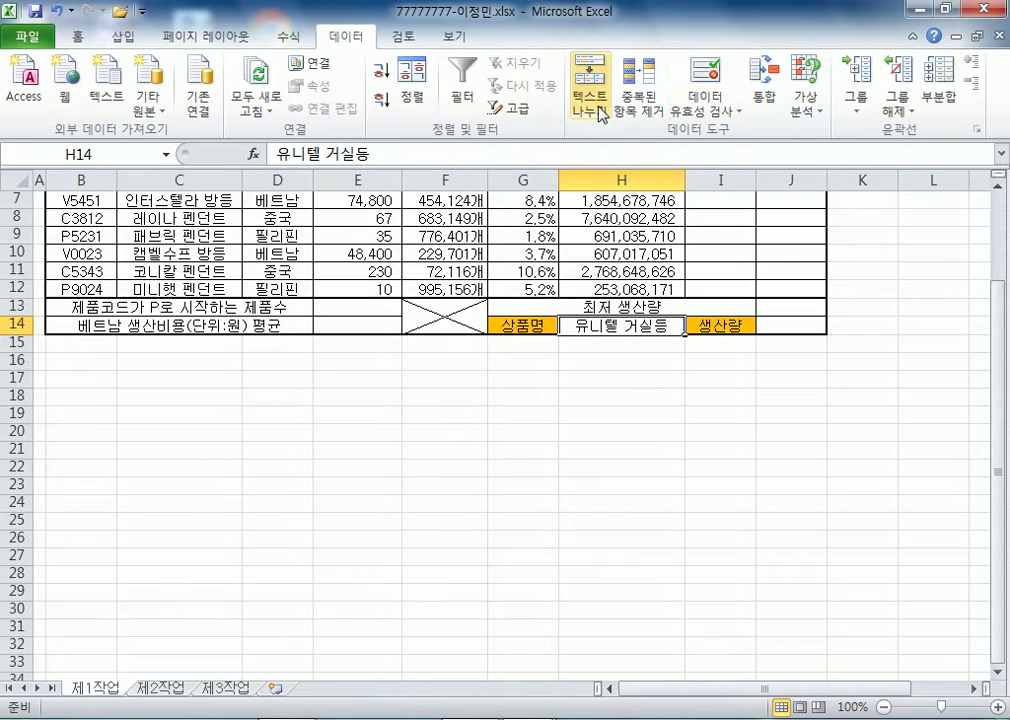
left_click(700, 108)
left_click(750, 132)
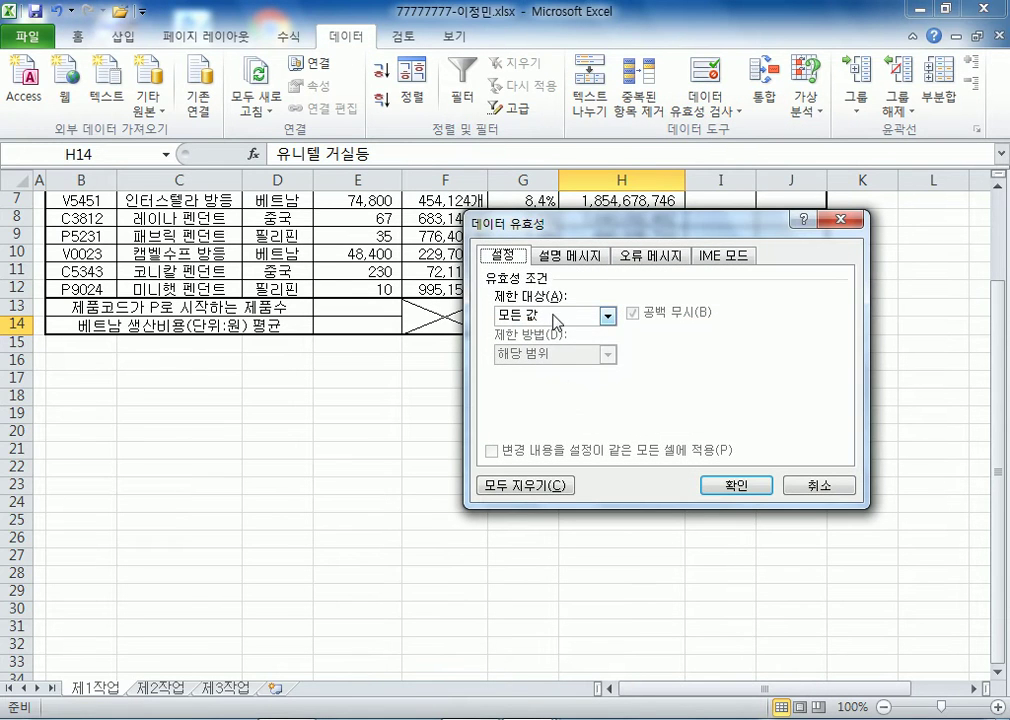
left_click(607, 316)
left_click(527, 370)
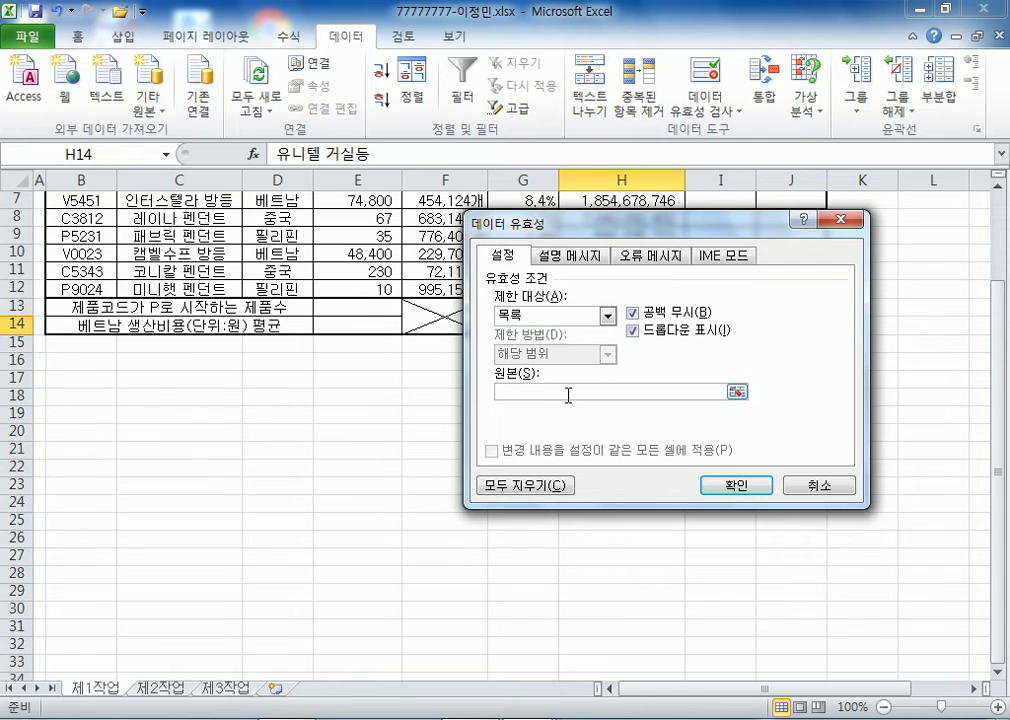
left_click(575, 391)
scroll(203, 293, "up", 2)
left_click_drag(205, 318, 200, 437)
left_click(718, 546)
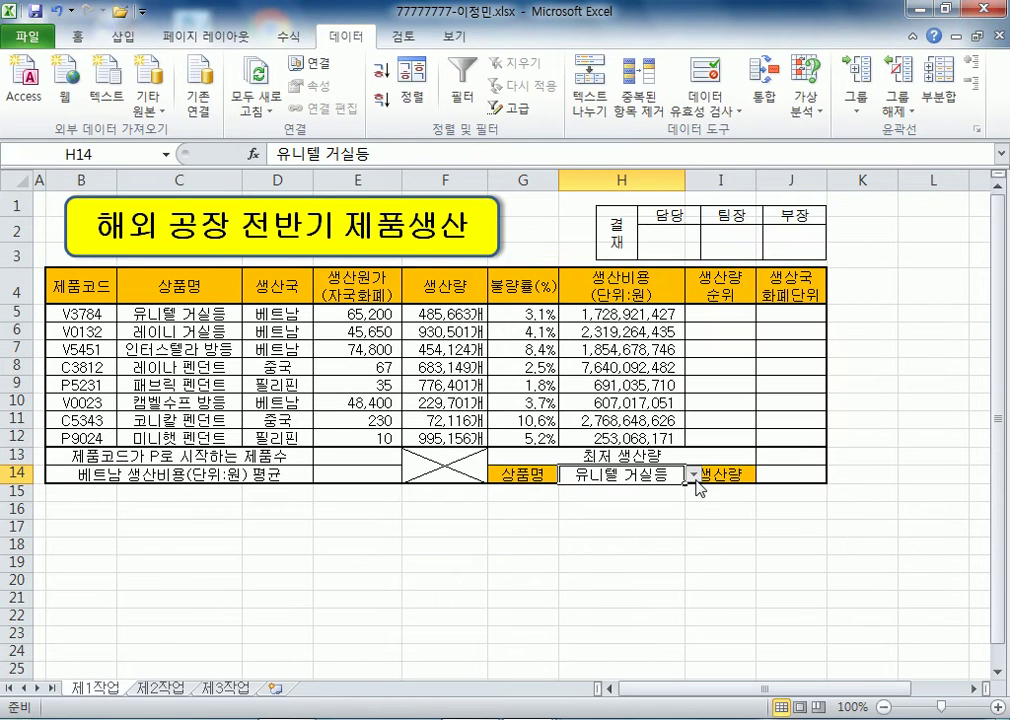
- Test H14's dropdown of eight product names, leaving 유니텔 거실등 selected
left_click(694, 477)
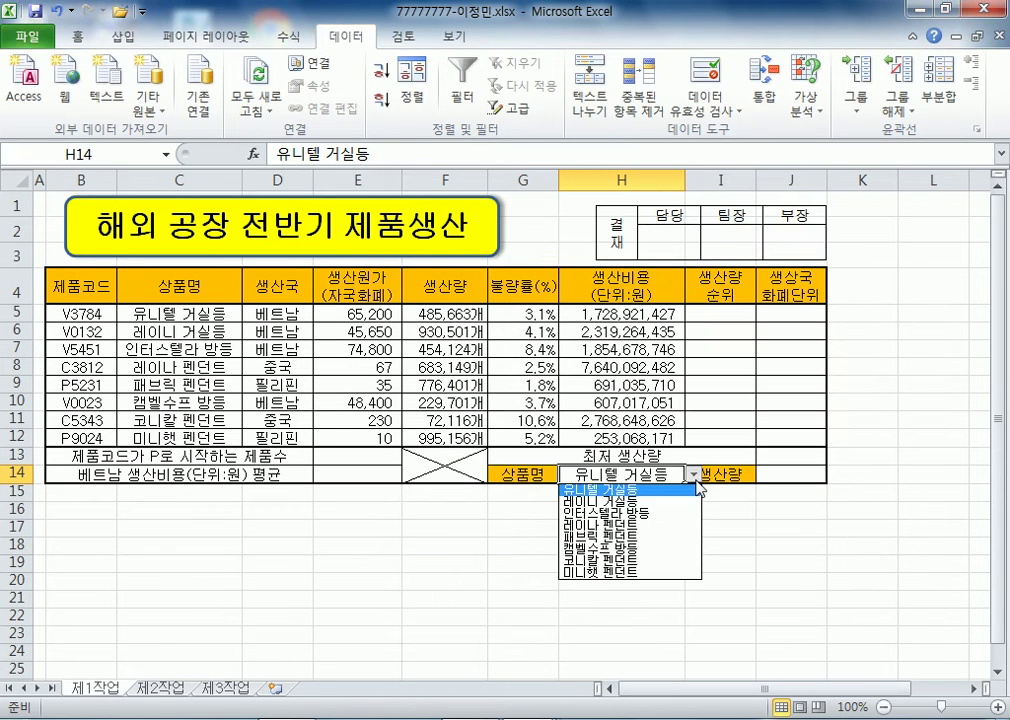
left_click(695, 481)
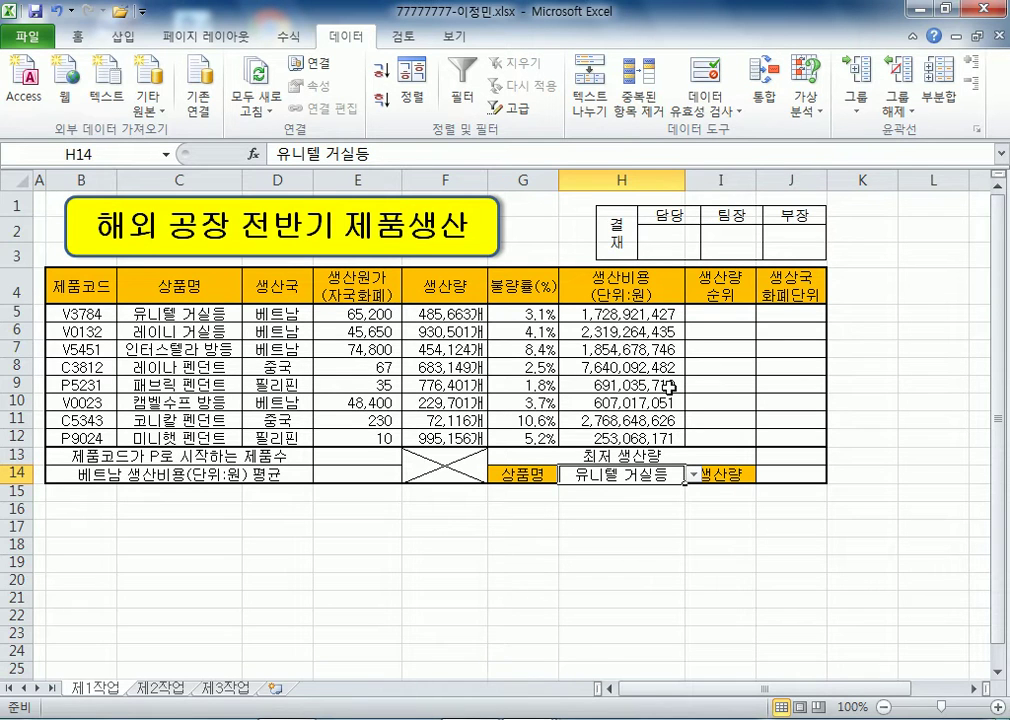
left_click(693, 475)
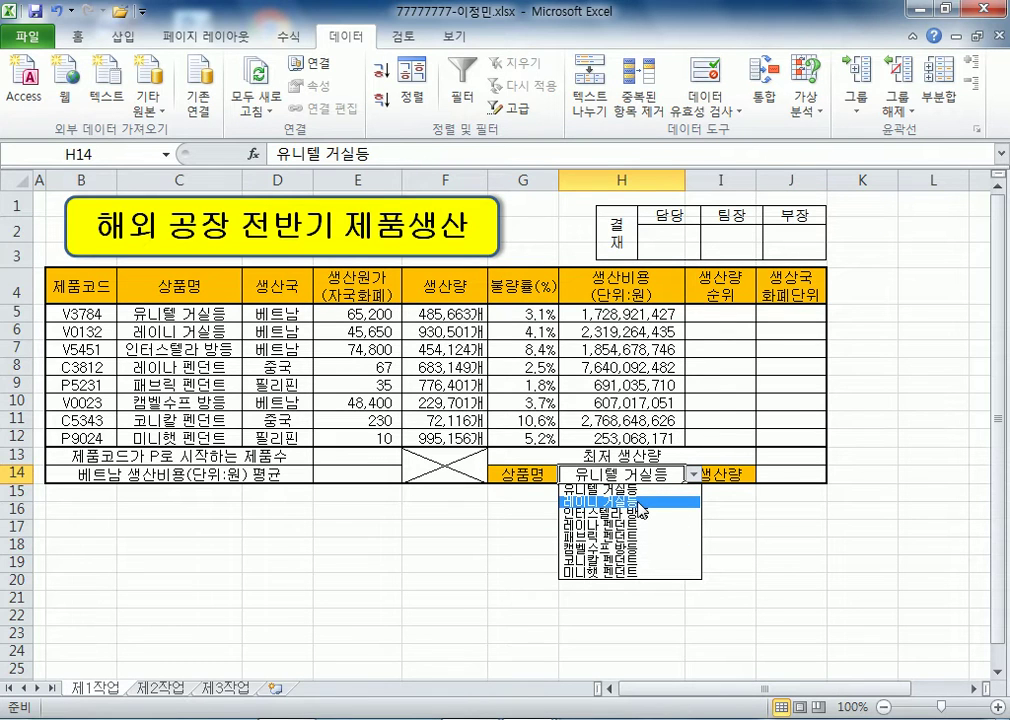
key("Escape")
left_click(717, 314)
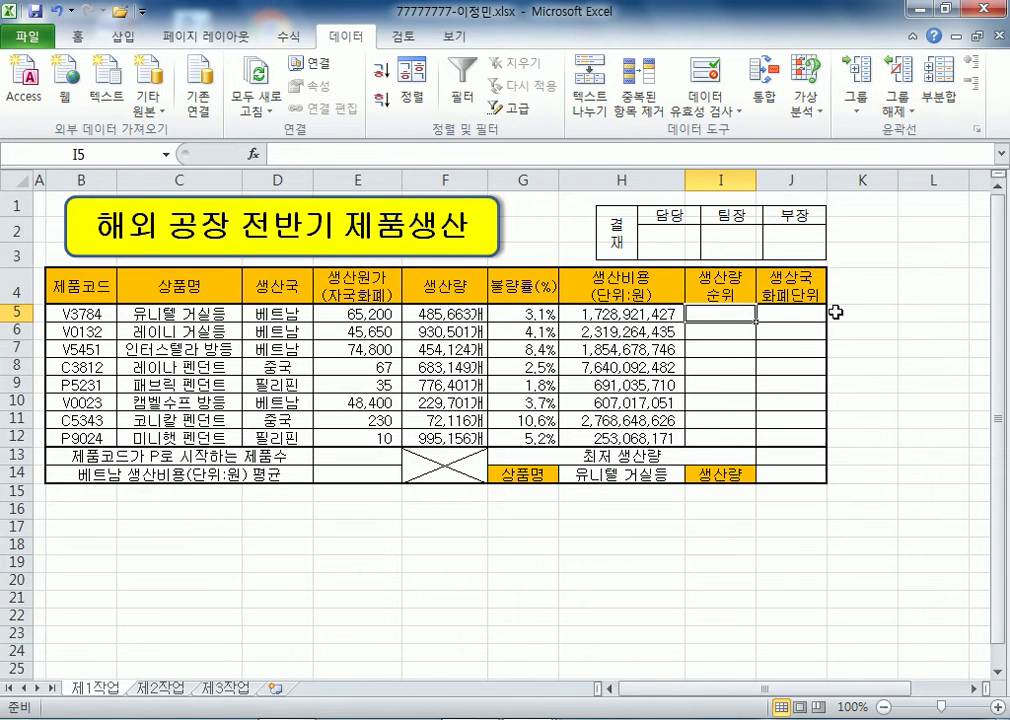
- Enter =RANK(F5,F5:F12) in I5 to rank the first production amount
scroll(531, 254, "up", 4, "ctrl")
scroll(531, 254, "up", 2, "ctrl")
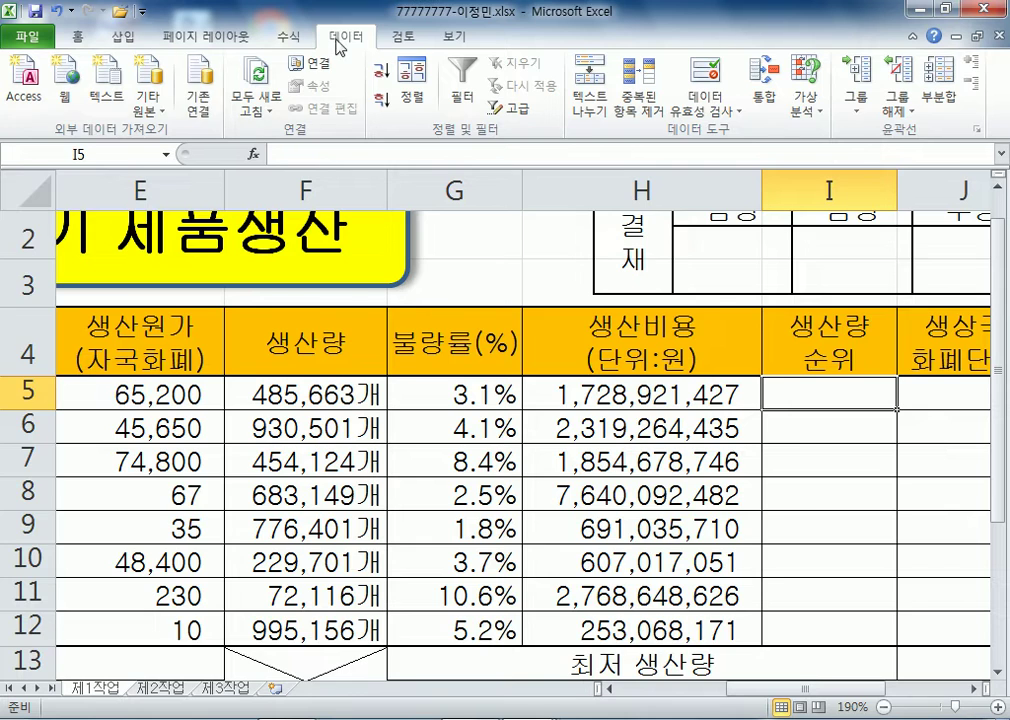
double_click(361, 37)
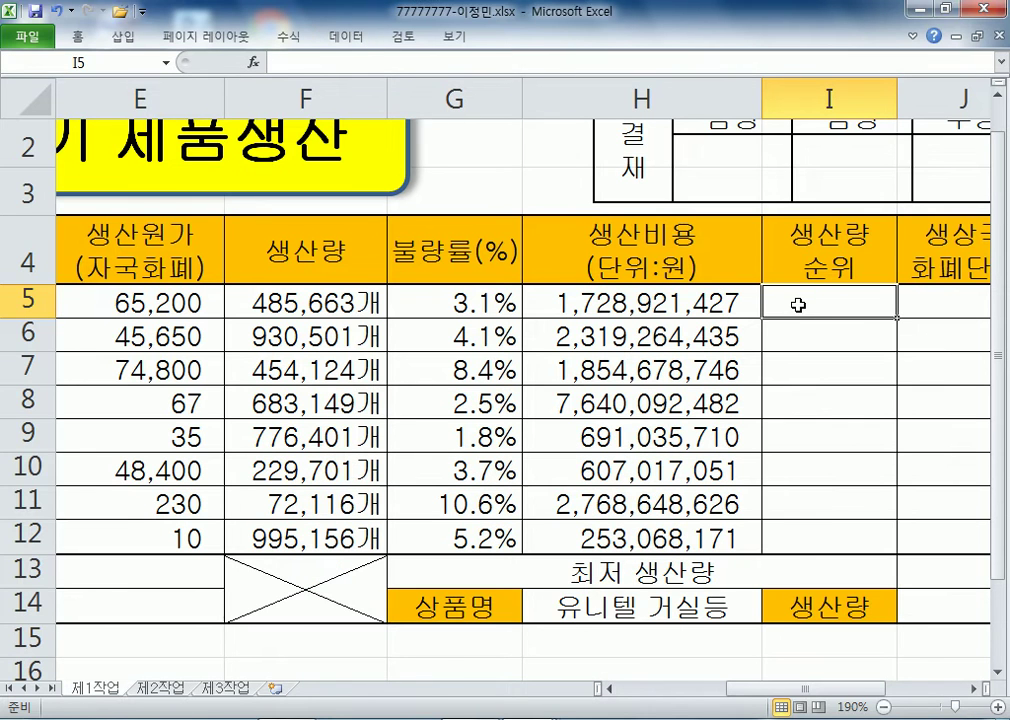
type("=RANK(")
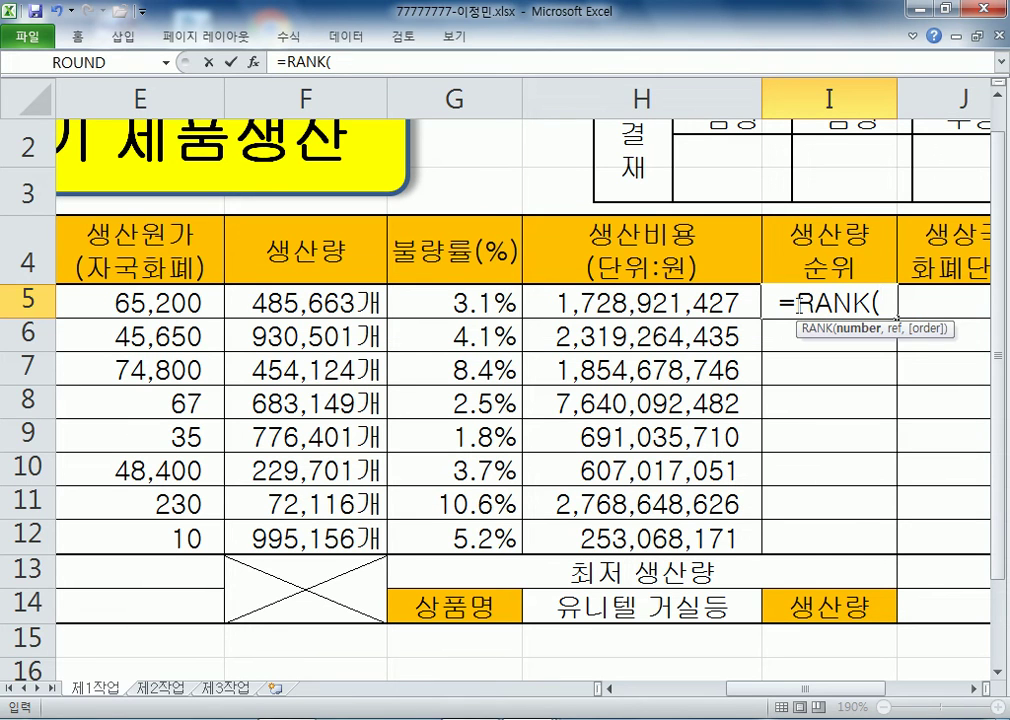
left_click(331, 303)
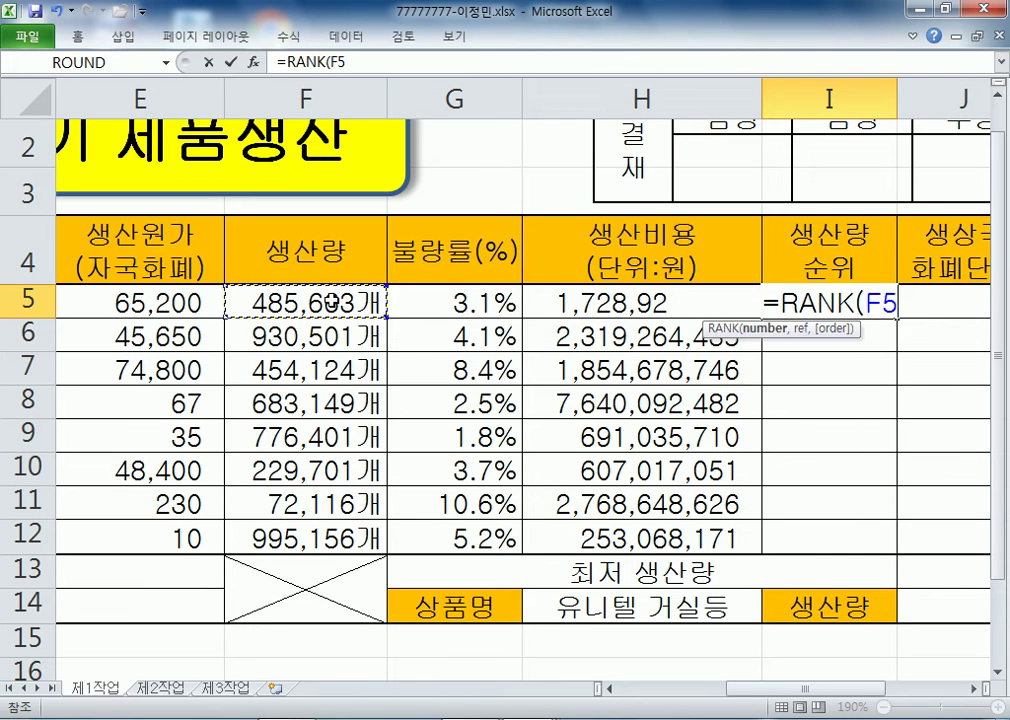
type(",")
left_click_drag(289, 300, 273, 537)
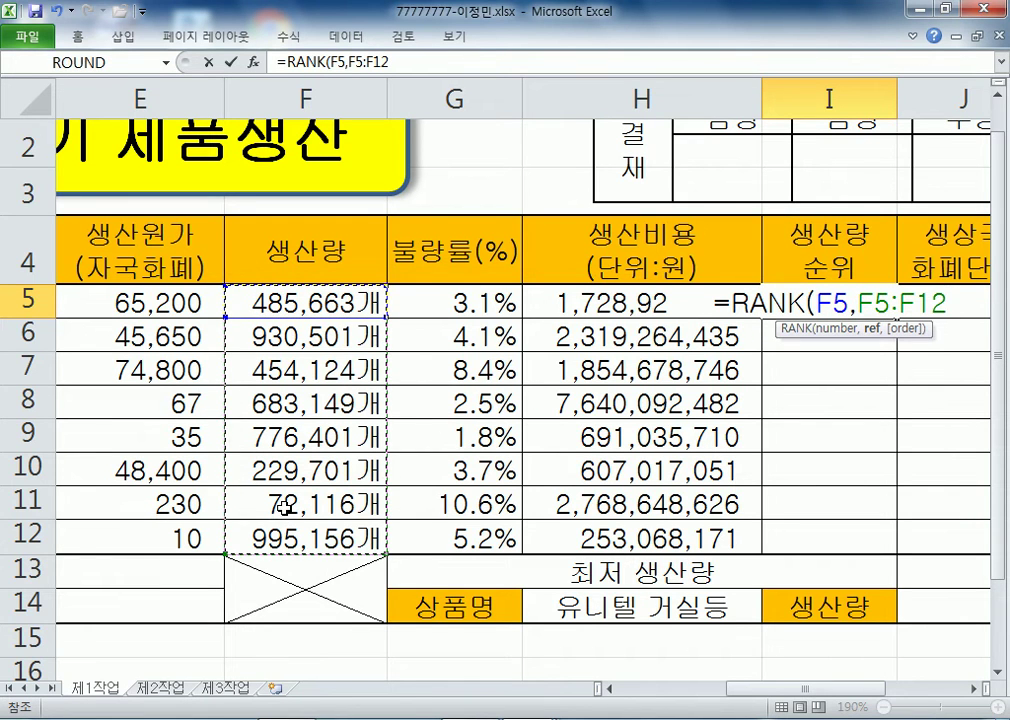
key("Return")
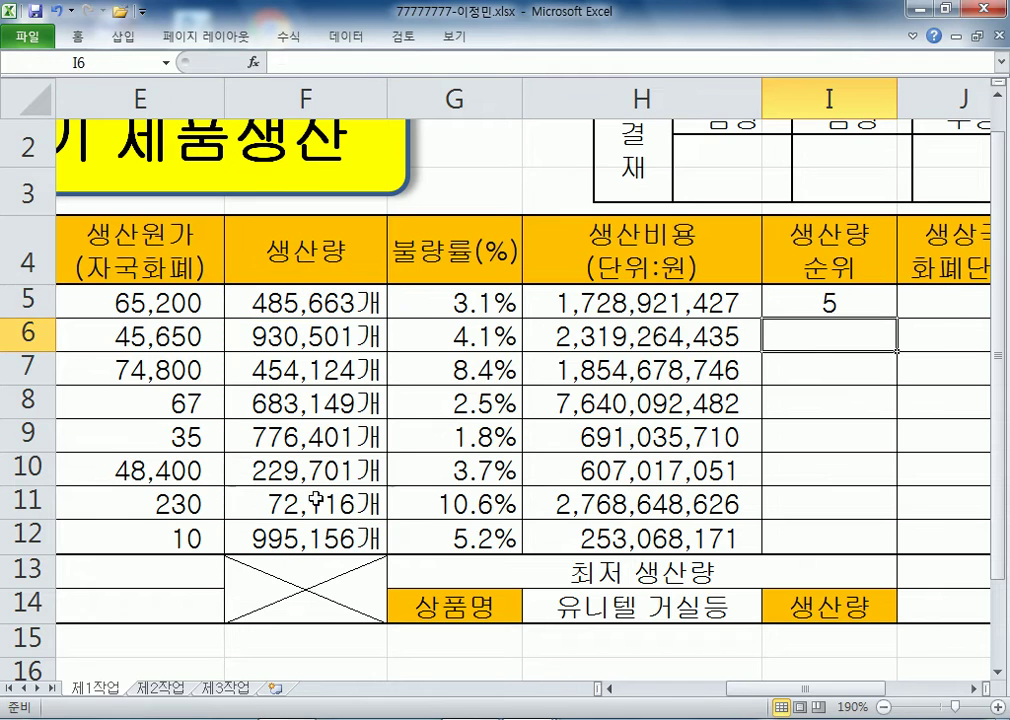
- Fill the rank formula down to I12 without overwriting cell formatting
left_click(852, 297)
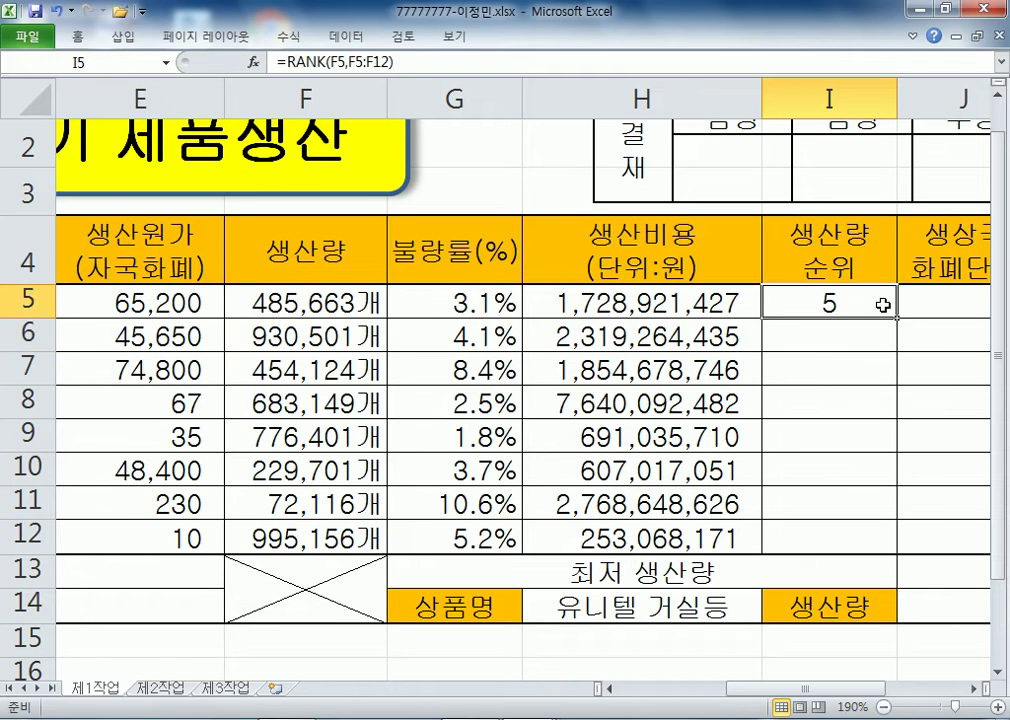
scroll(885, 339, "down", 2)
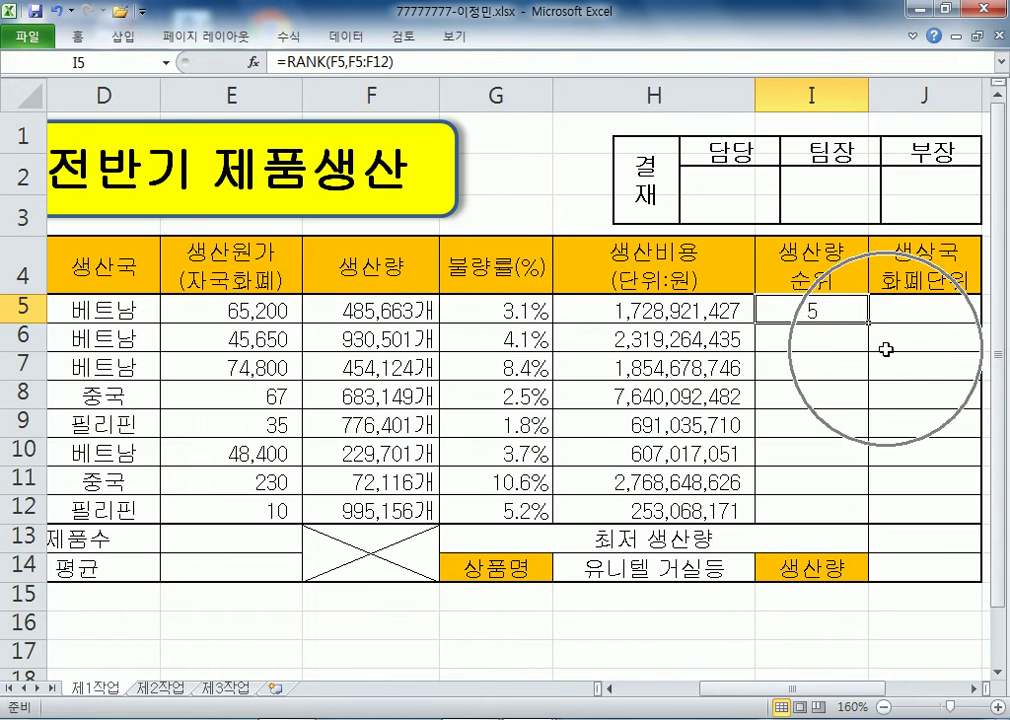
left_click_drag(868, 322, 870, 515)
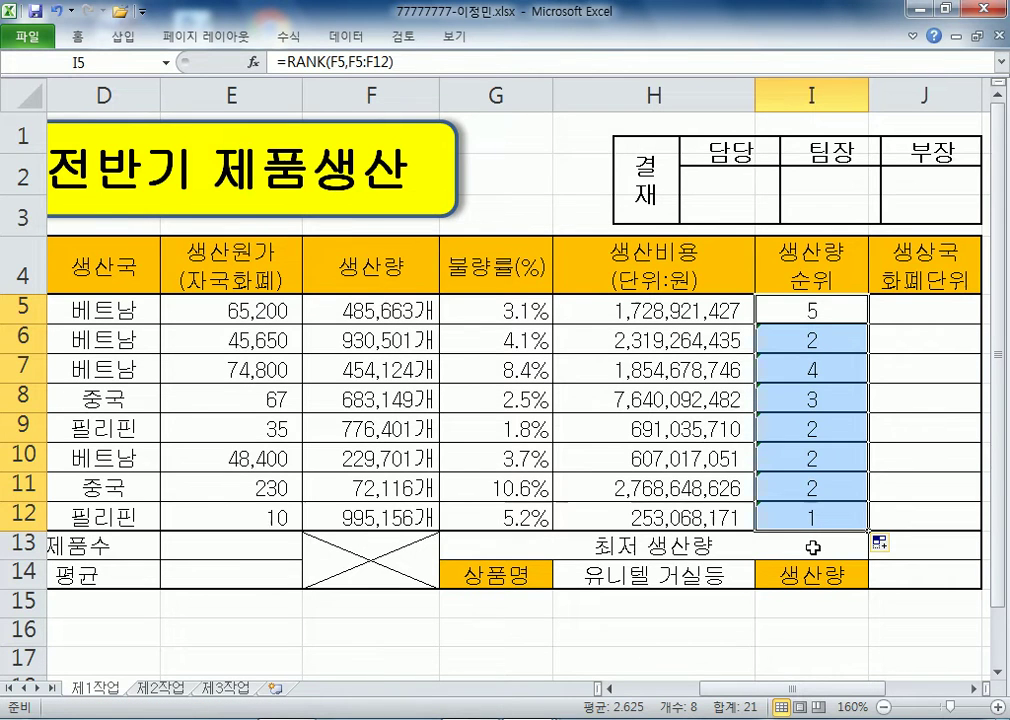
scroll(811, 545, "down", 1)
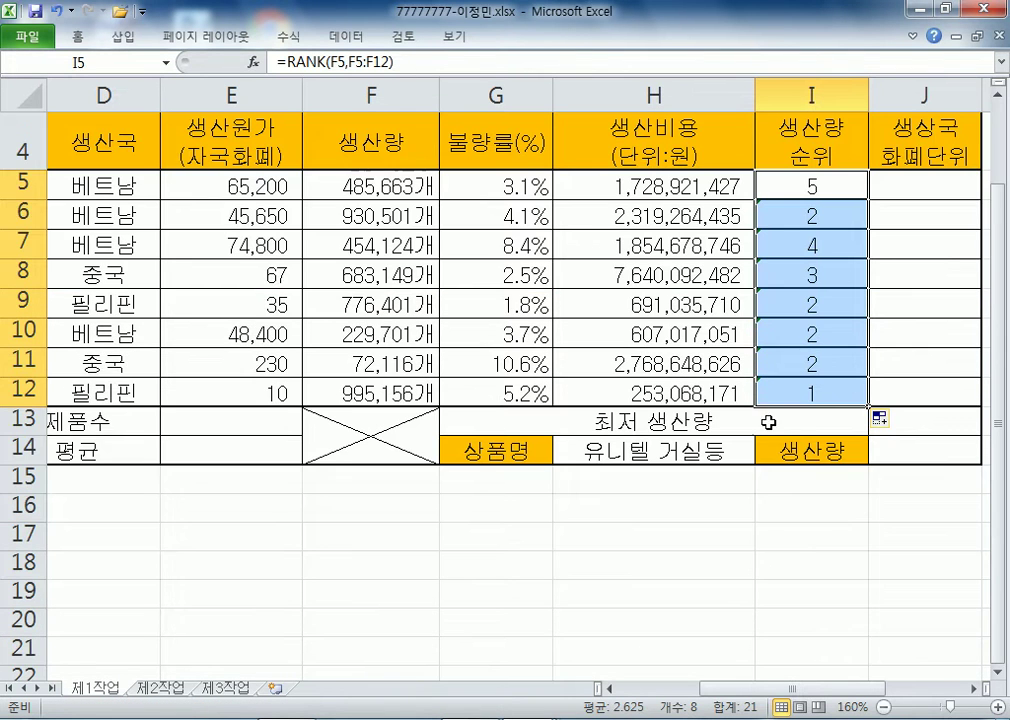
left_click(890, 424)
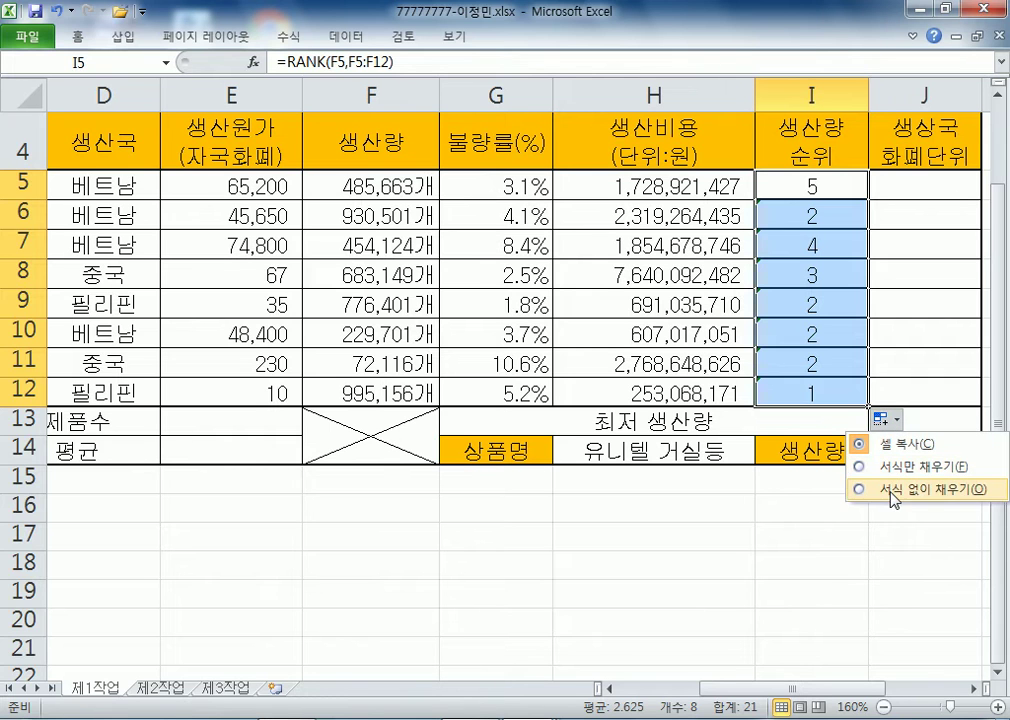
left_click(893, 490)
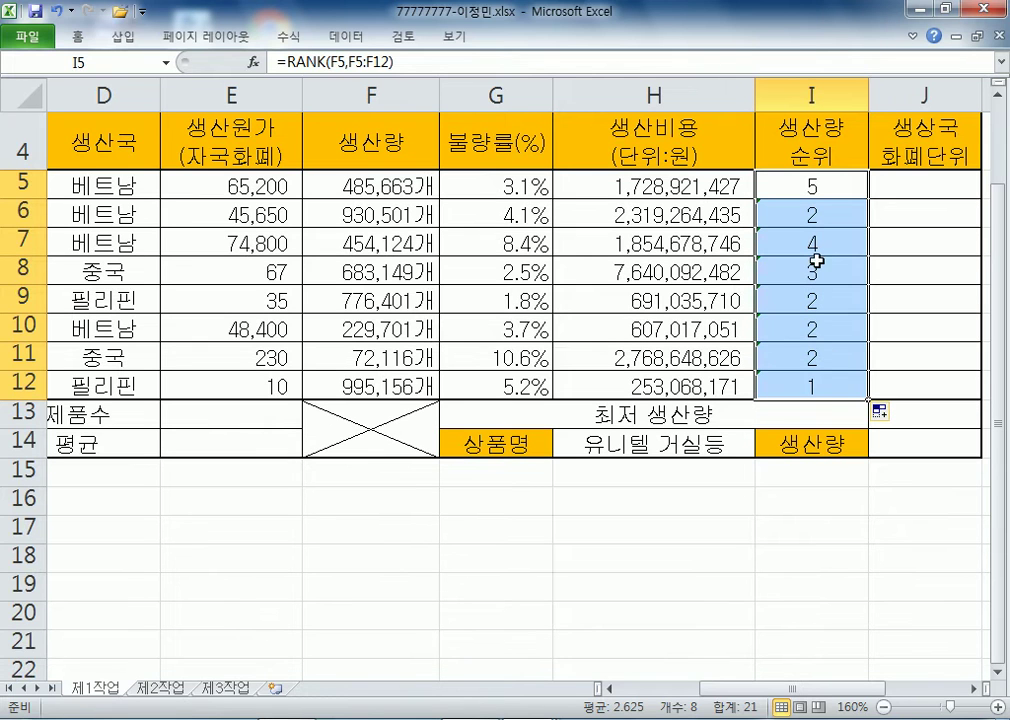
- Make the ranking range absolute ($F$5:$F$12) across I5:I12, giving ranks 5, 2, 6, 4, 3, 7, 8, 1
left_click(788, 193)
left_click_drag(788, 193, 802, 379)
key("F2")
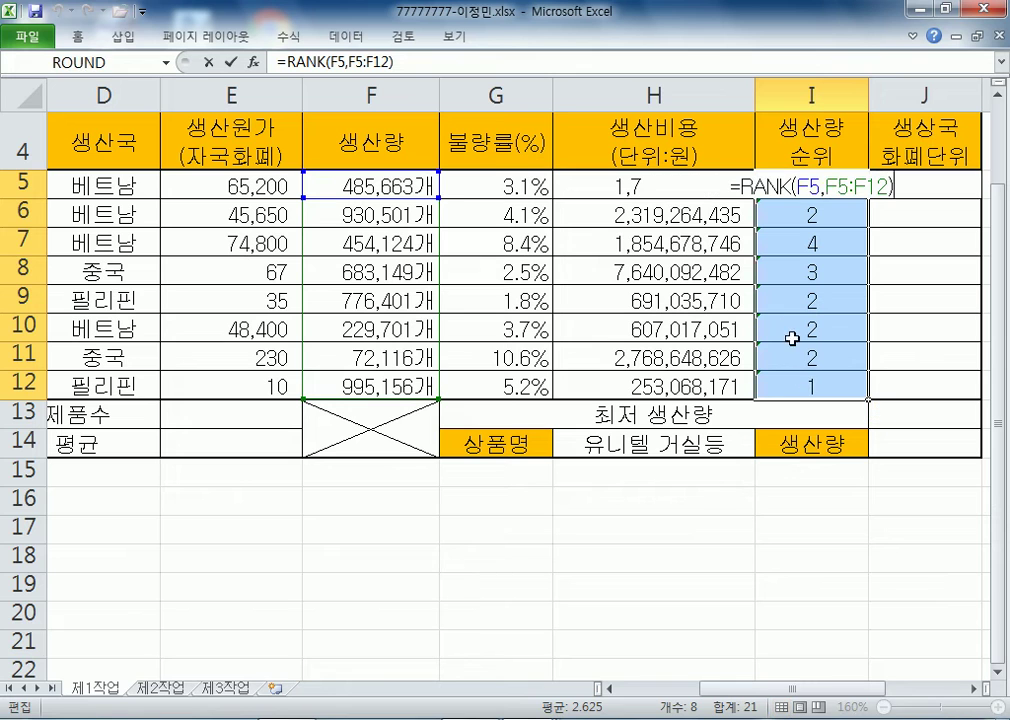
left_click_drag(826, 186, 890, 186)
key("F4")
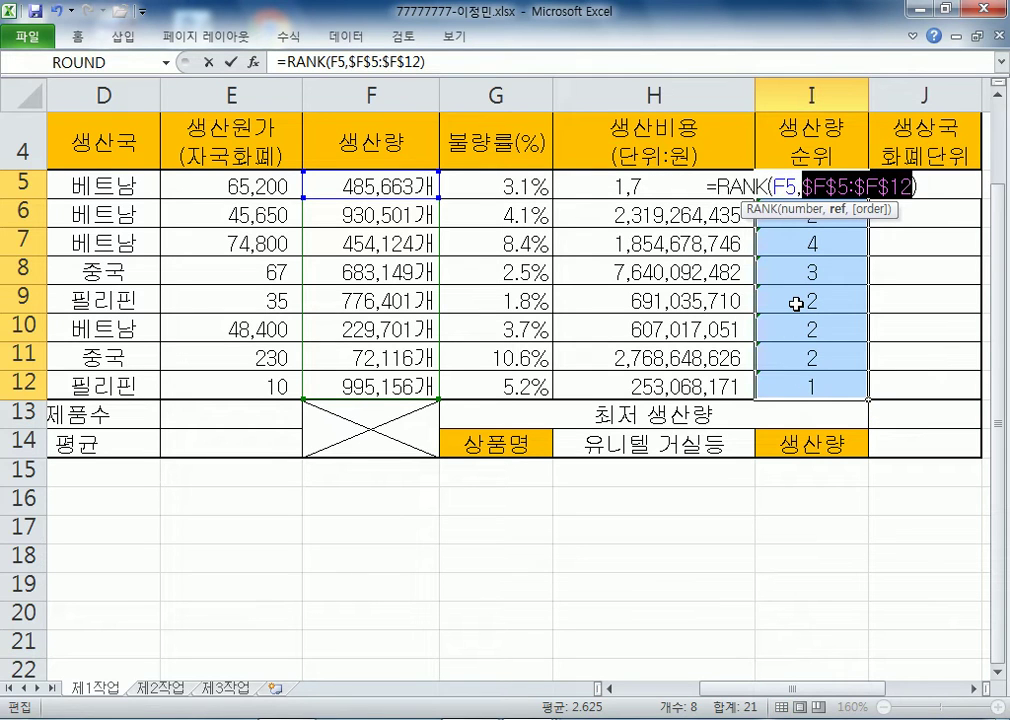
key("ctrl+Return")
left_click(845, 213)
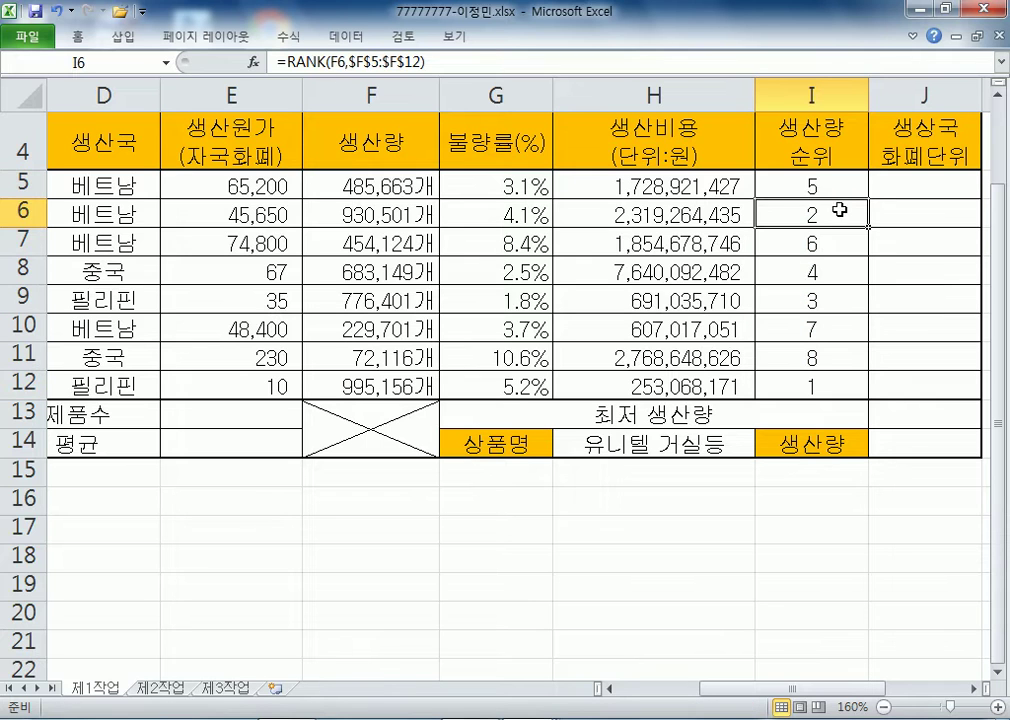
left_click(843, 184)
left_click(900, 185)
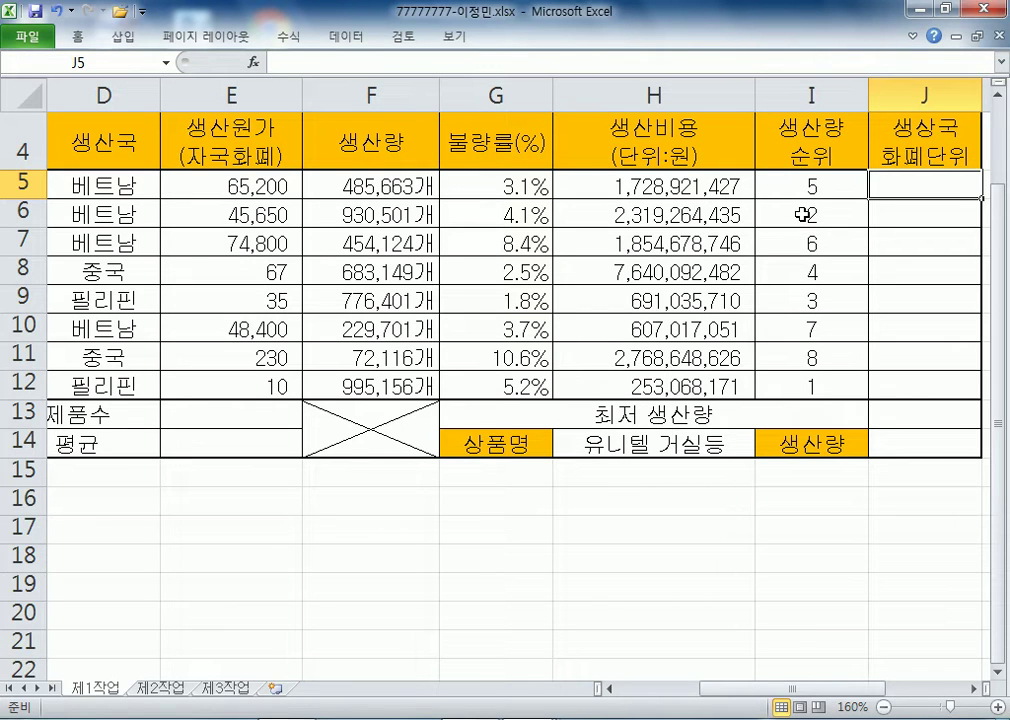
- Start J5's formula as =IF(LEFT(B5,1)="V","동", for codes beginning with V
scroll(313, 228, "down", 2)
key("Home")
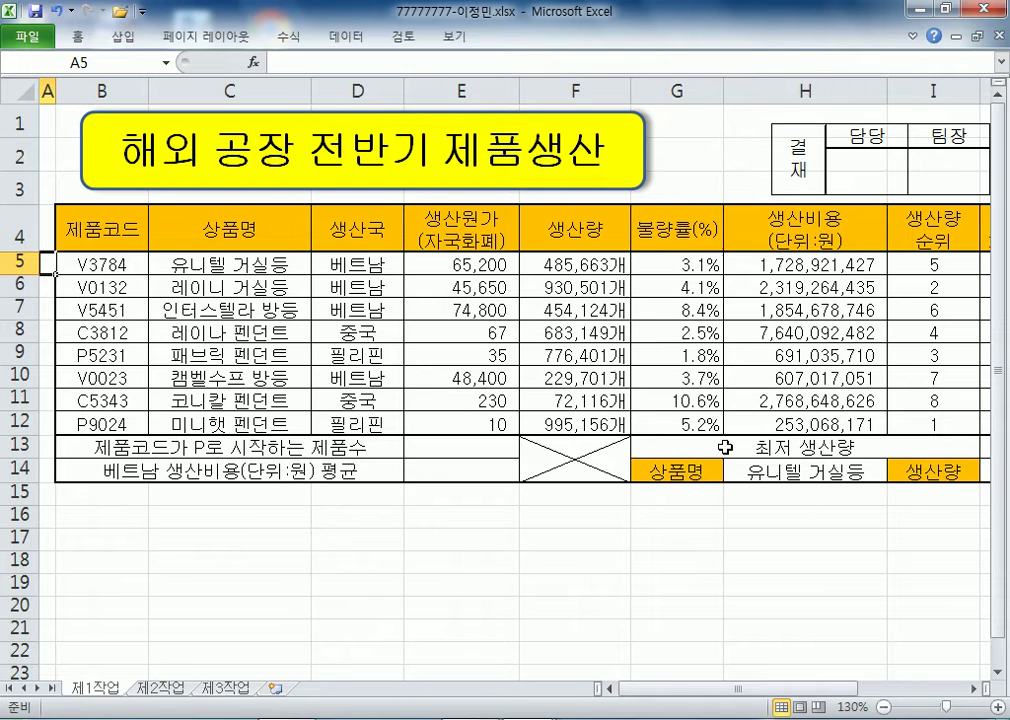
left_click_drag(773, 691, 882, 701)
left_click(649, 262)
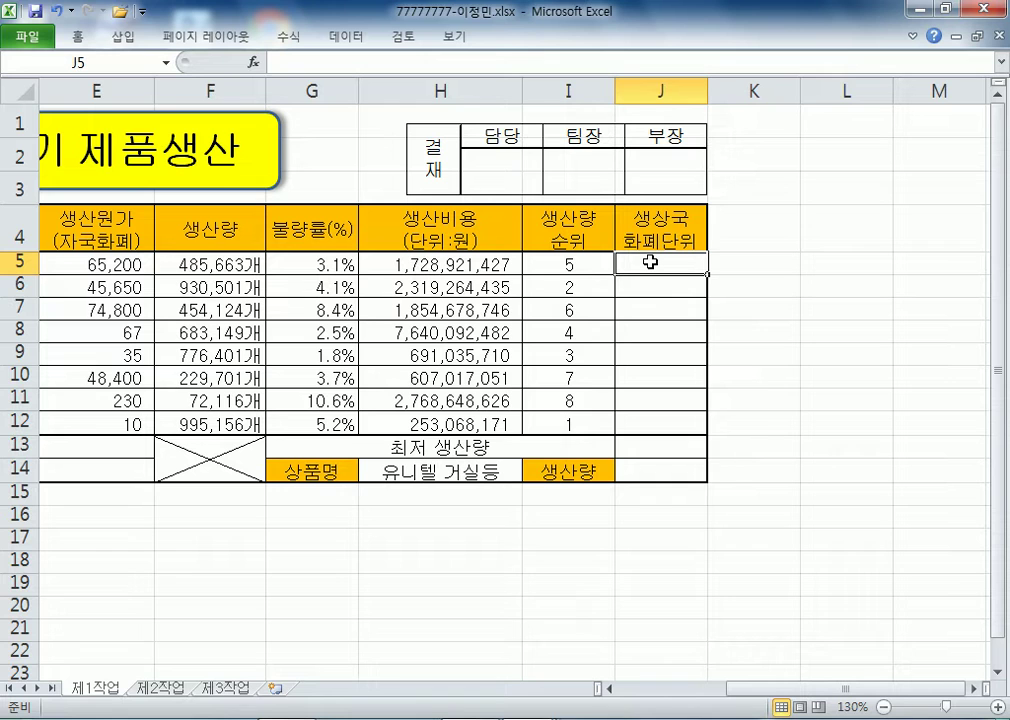
type("=ㅑㄹ")
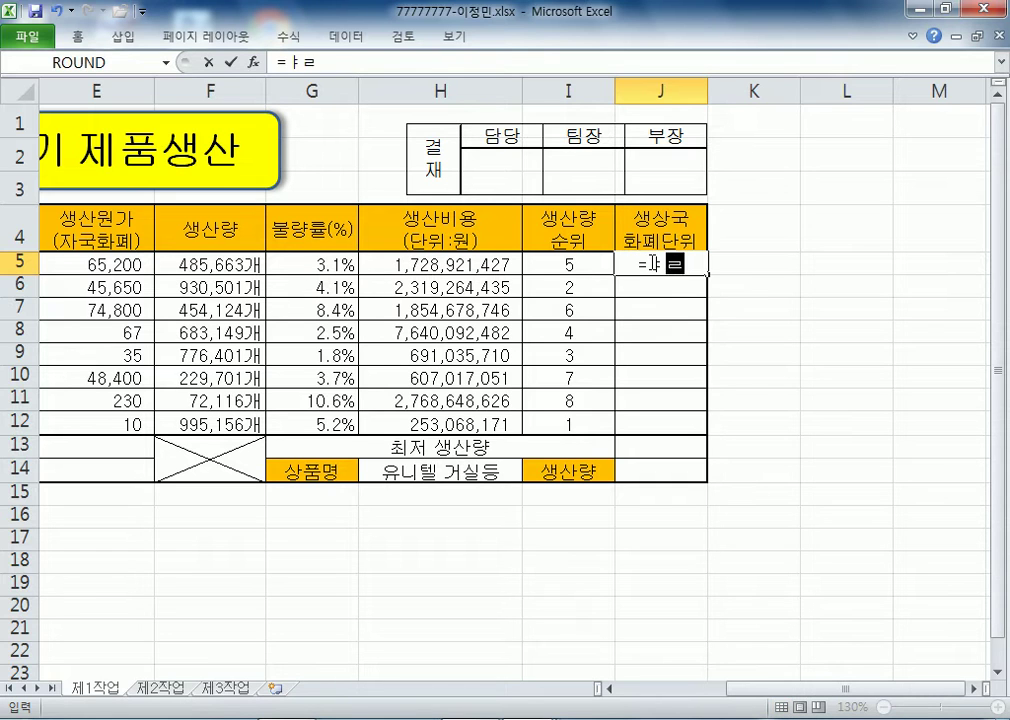
key("BackSpace")
key("BackSpace")
type("IF(")
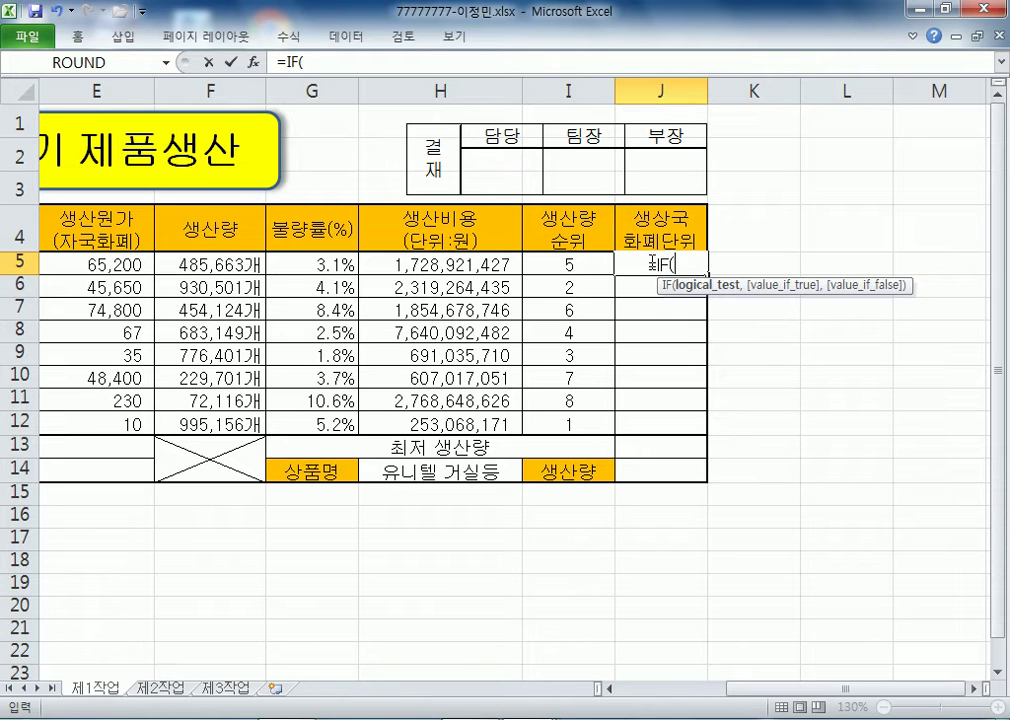
type("LEFT(")
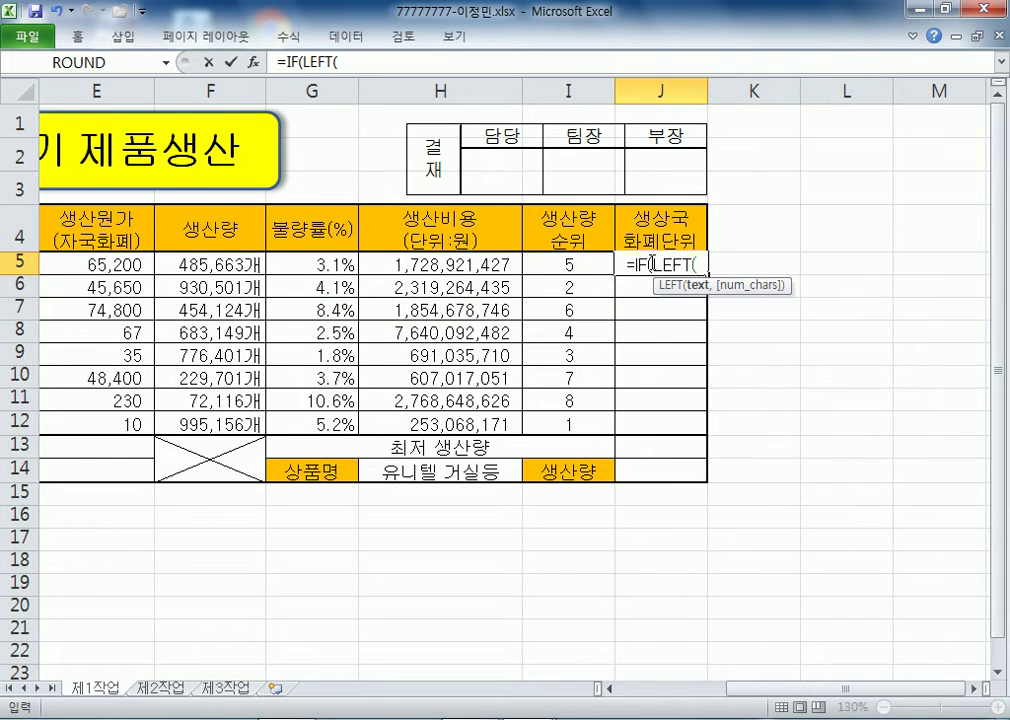
key("Home")
key("Right")
type(",1)=\"V\"")
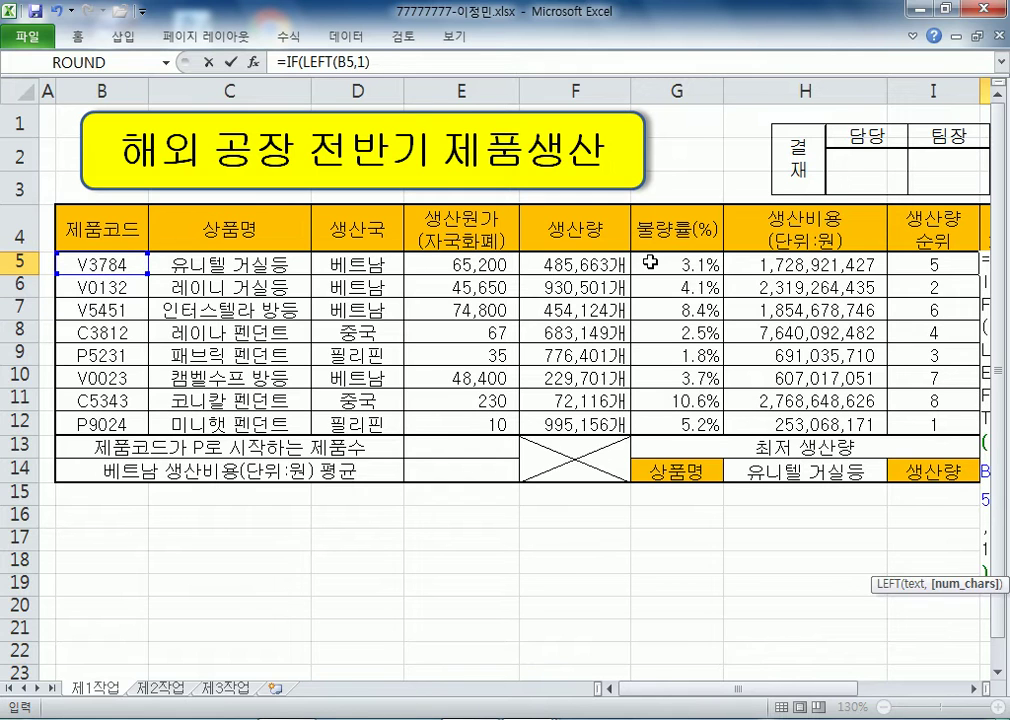
type(",\"베ㅌ")
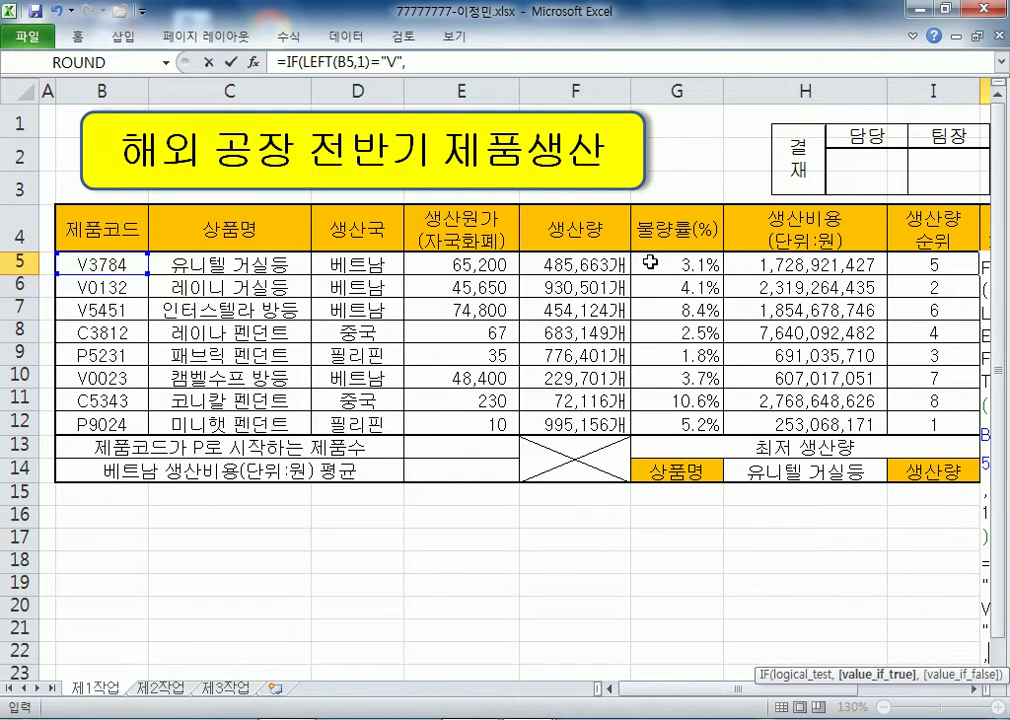
key("BackSpace")
key("BackSpace")
key("BackSpace")
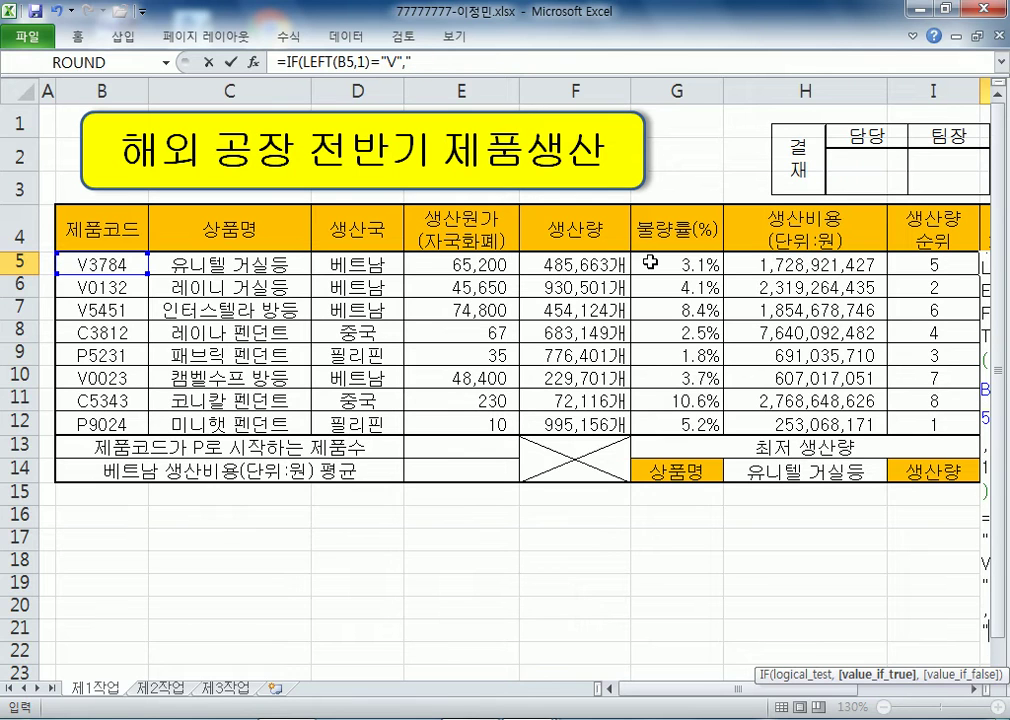
type("동\",")
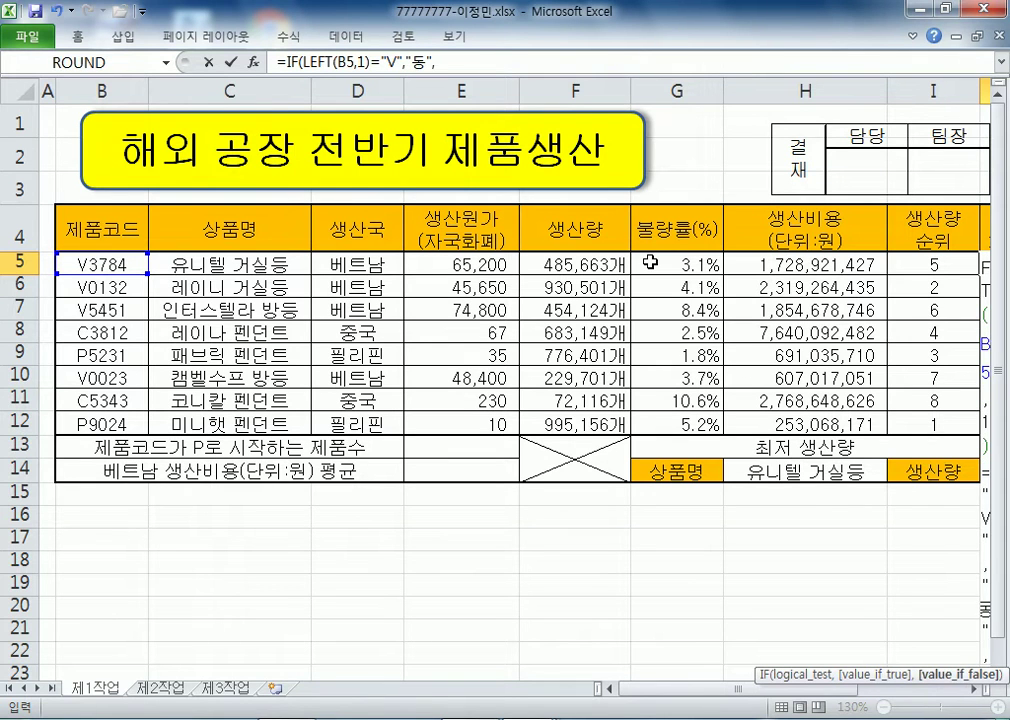
type("IF(LE")
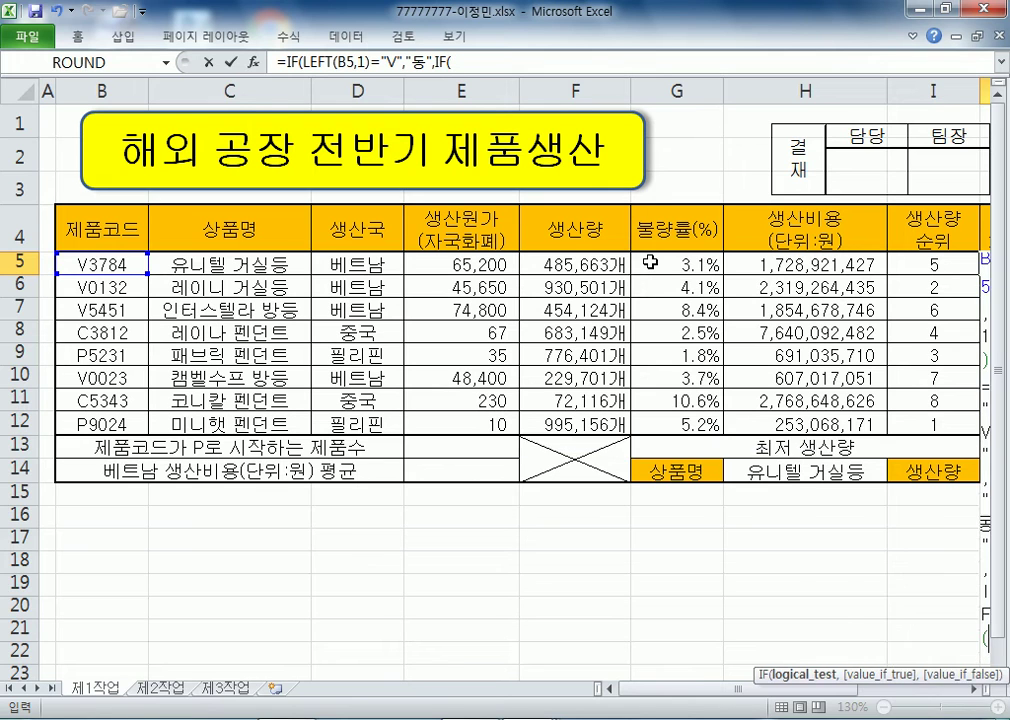
type("FT(")
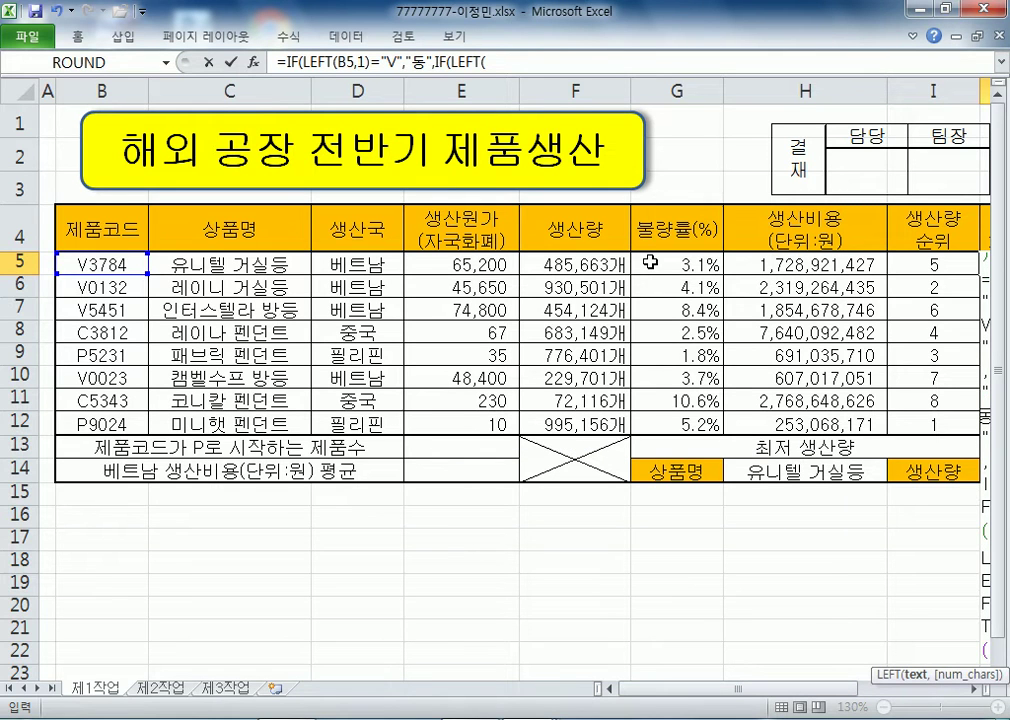
- Complete J5 with IF(LEFT(B5,1)="C","위안","페소") as the nested branch, showing 동
key("Left")
key("Left")
key("Left")
key("Left")
key("Left")
key("Left")
key("Left")
key("Left")
key("Left")
key("Right")
type(",1")
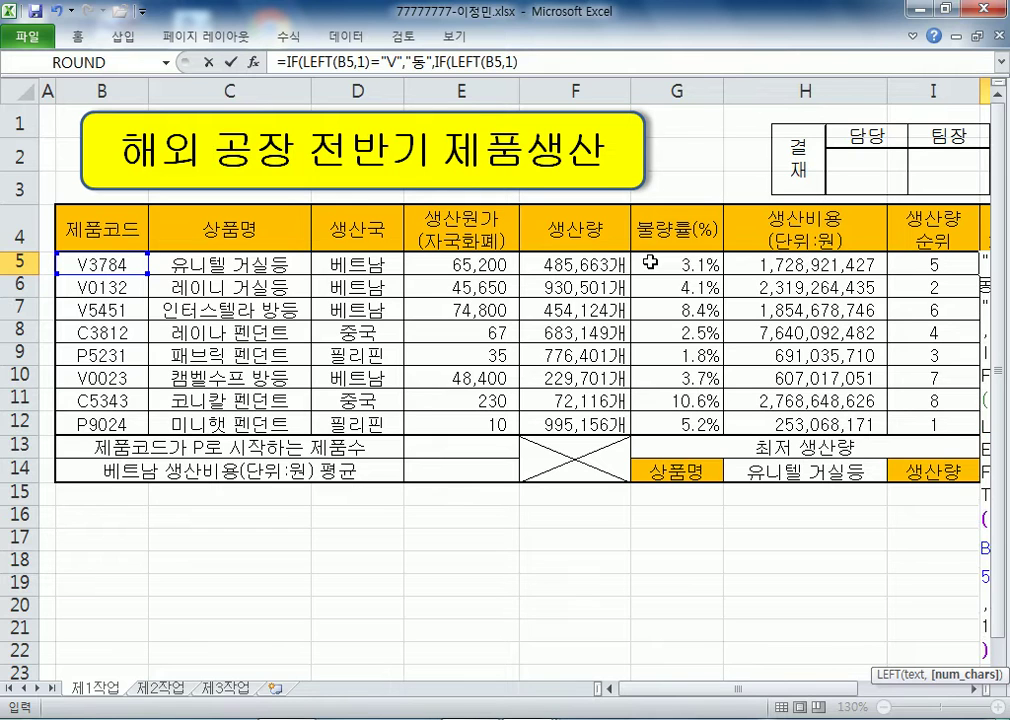
type(")=")
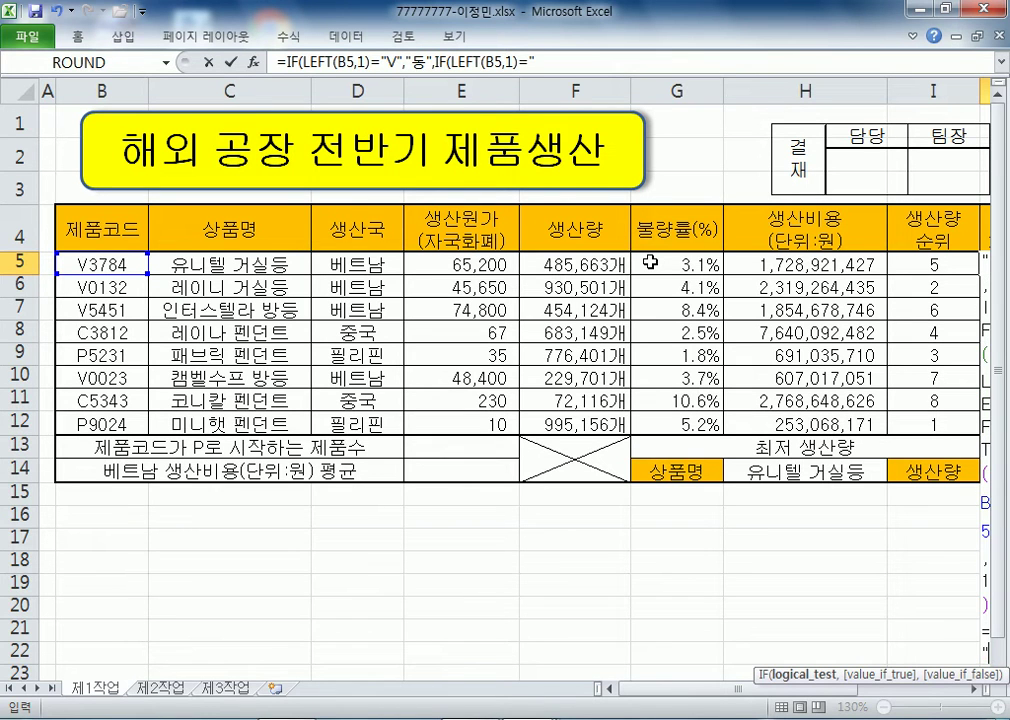
type("\"ㅊ")
key("BackSpace")
type("C\",\"")
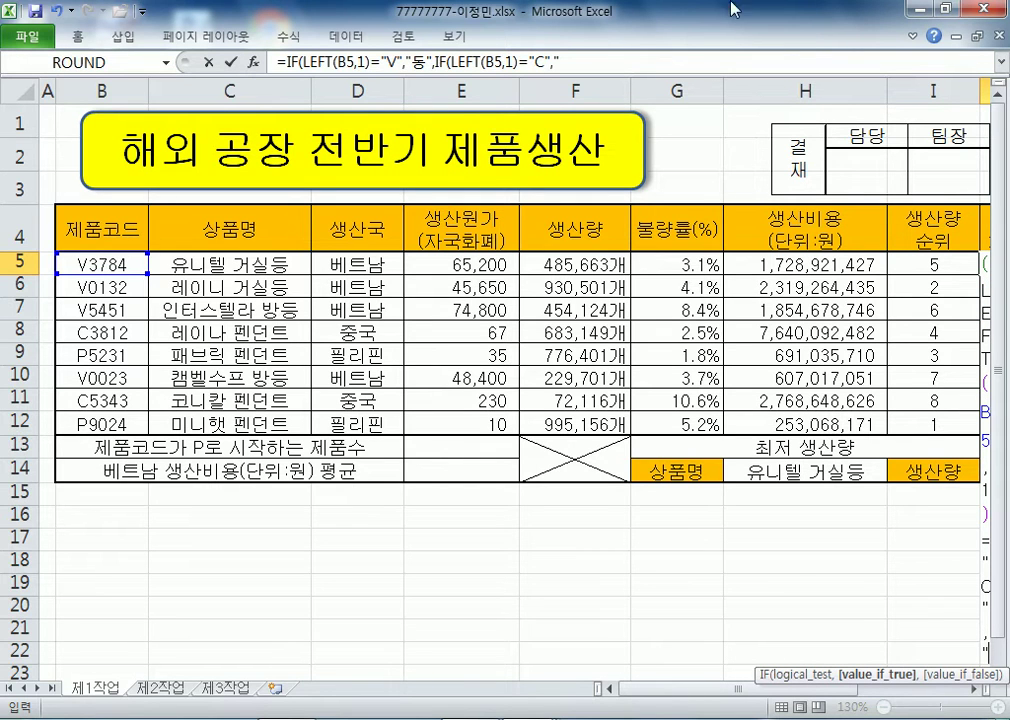
left_click_drag(800, 691, 944, 705)
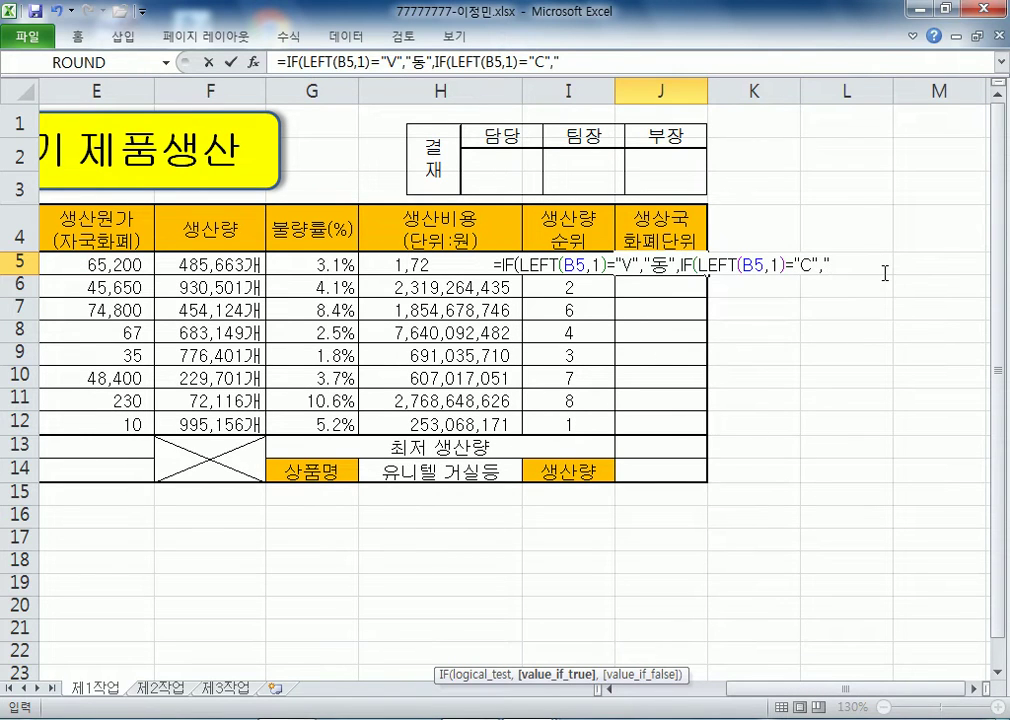
type("DNLD")
key("BackSpace")
key("BackSpace")
key("BackSpace")
key("BackSpace")
type("위안")
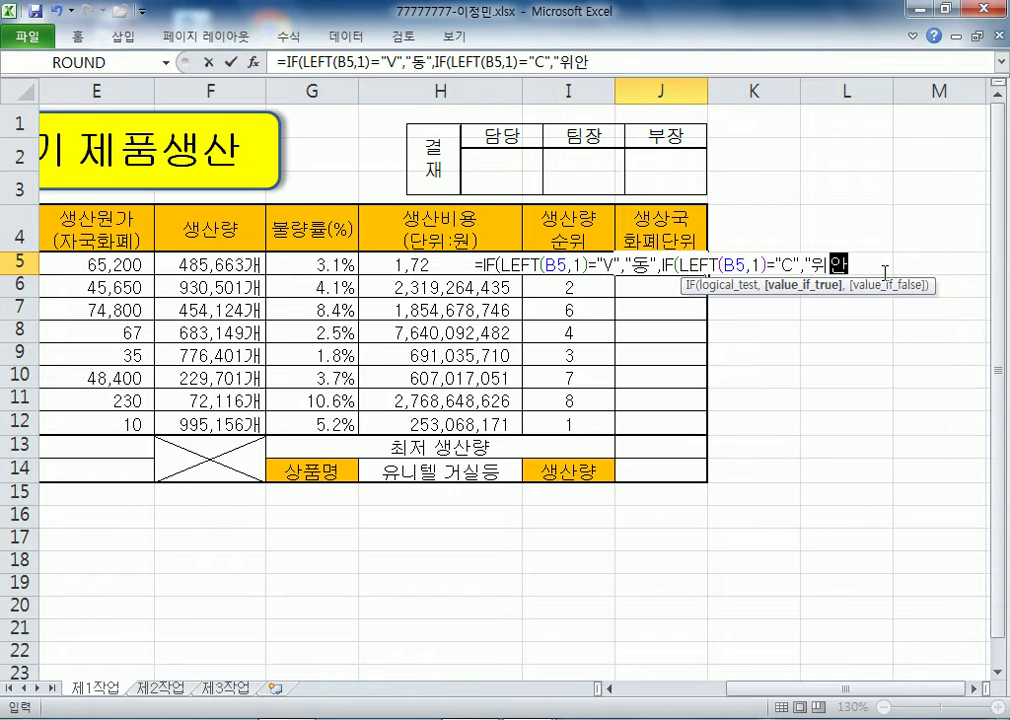
type("\",\"")
type("페ㅅ")
type("ㅗ\")(")
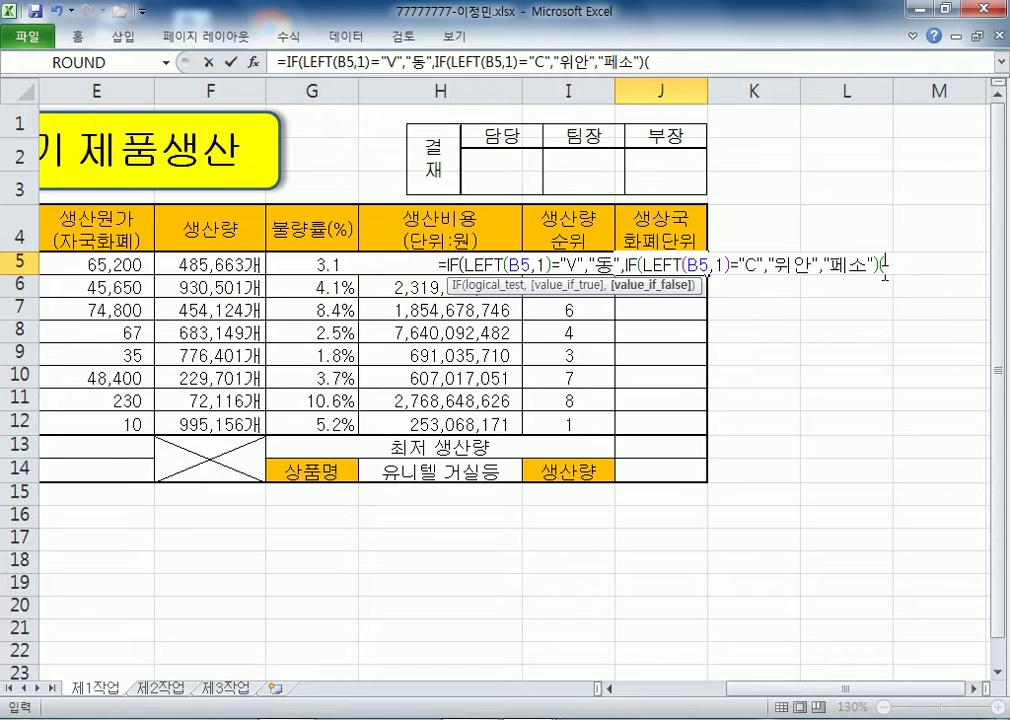
key("BackSpace")
key("Return")
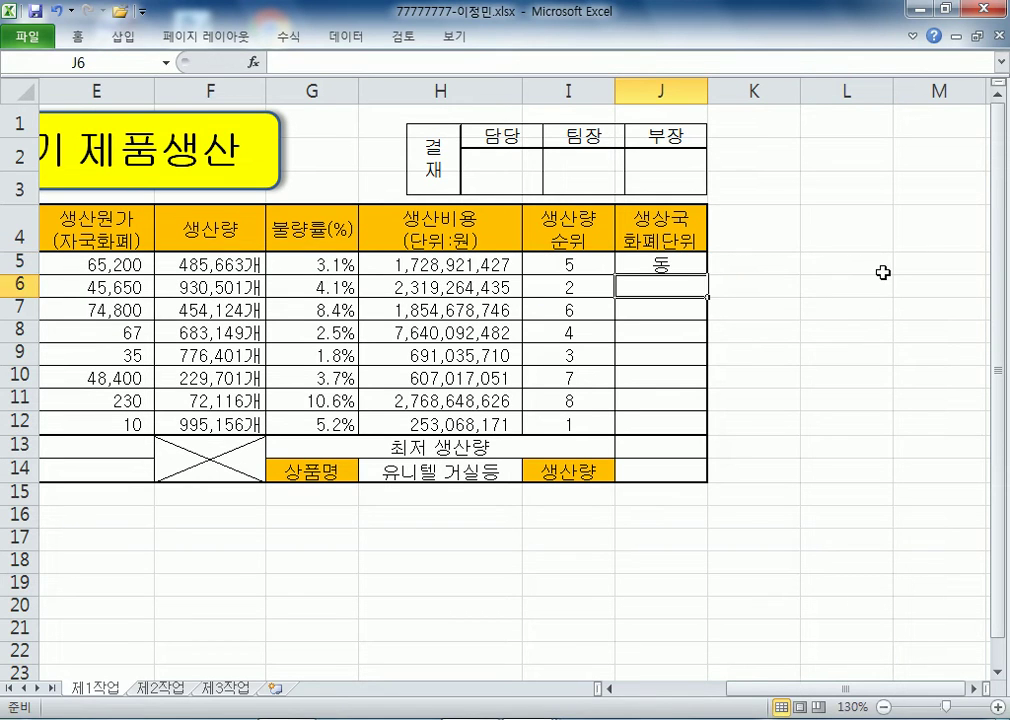
- Fill J5's currency-unit formula down to J12 without formatting, keeping the table borders
left_click(683, 266)
left_click_drag(707, 274, 667, 440)
left_click(719, 462)
left_click(760, 530)
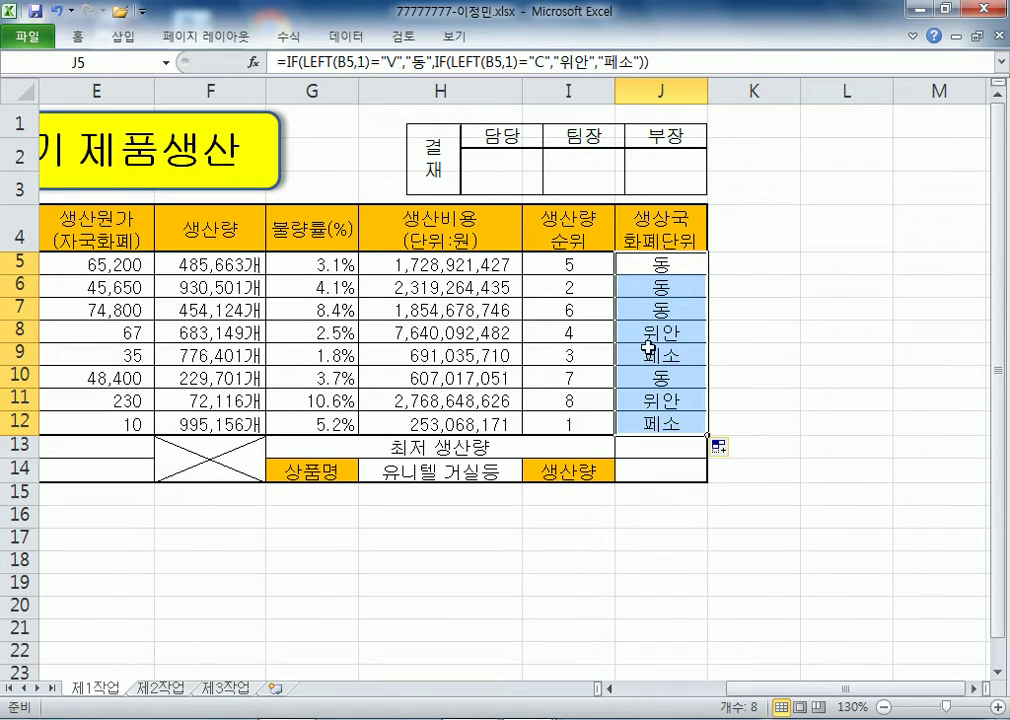
left_click(646, 266)
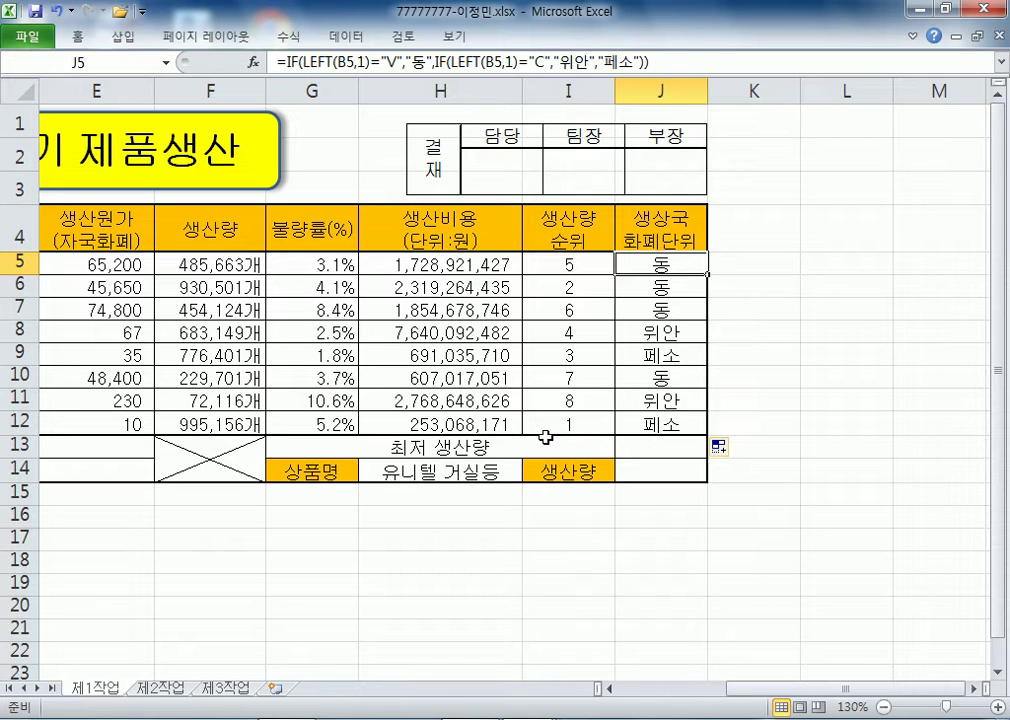
key("Home")
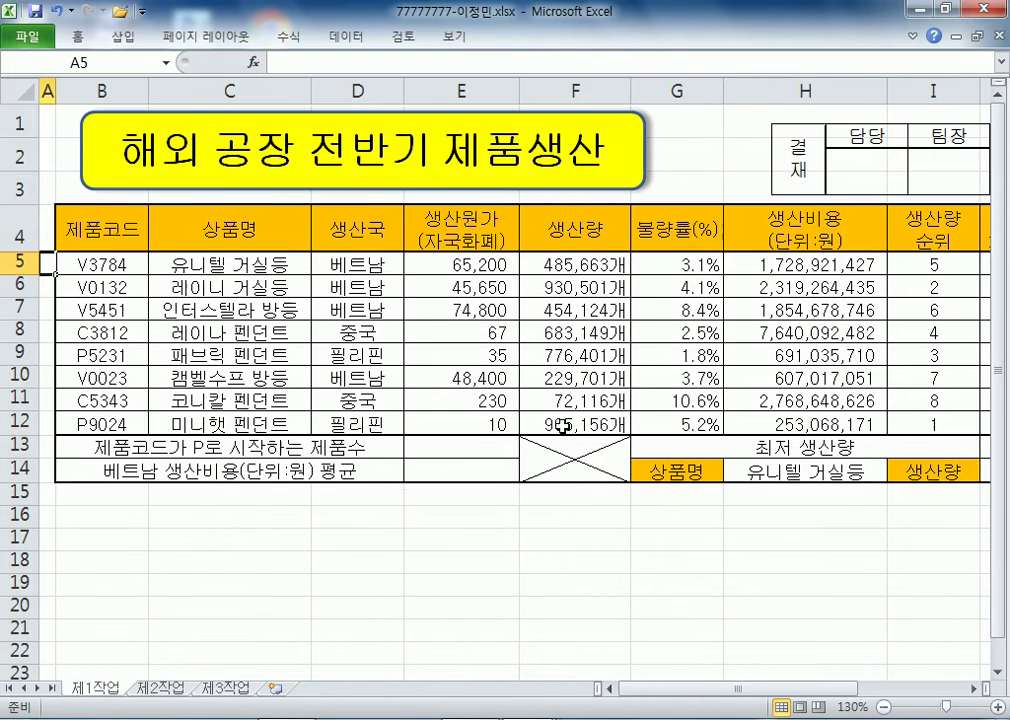
left_click(468, 455)
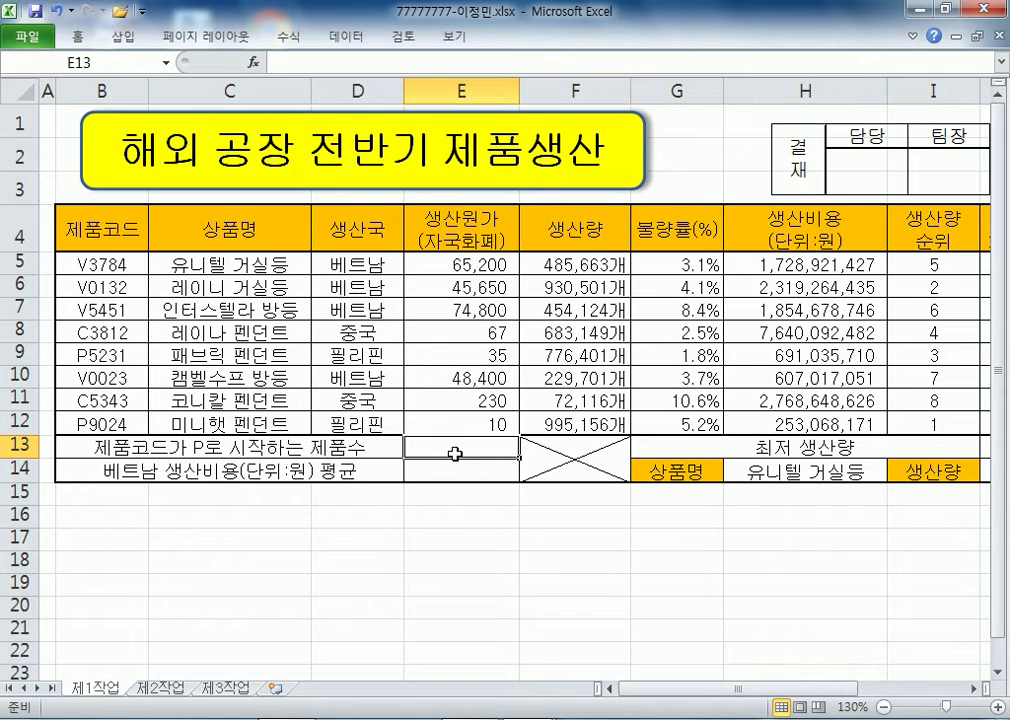
type("=")
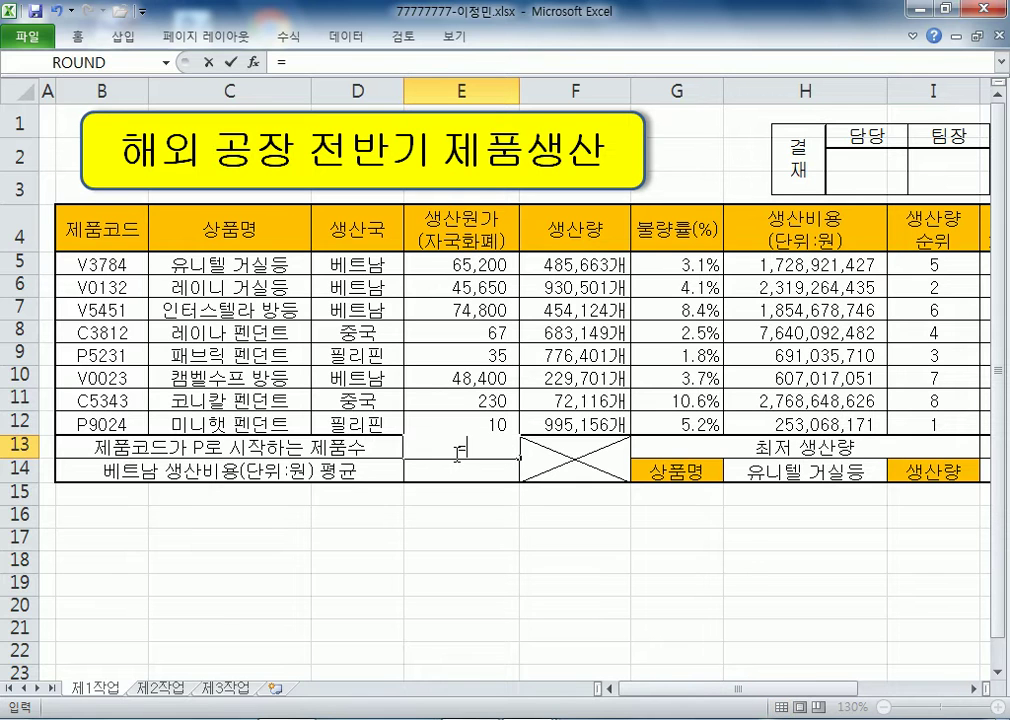
type("COUNI")
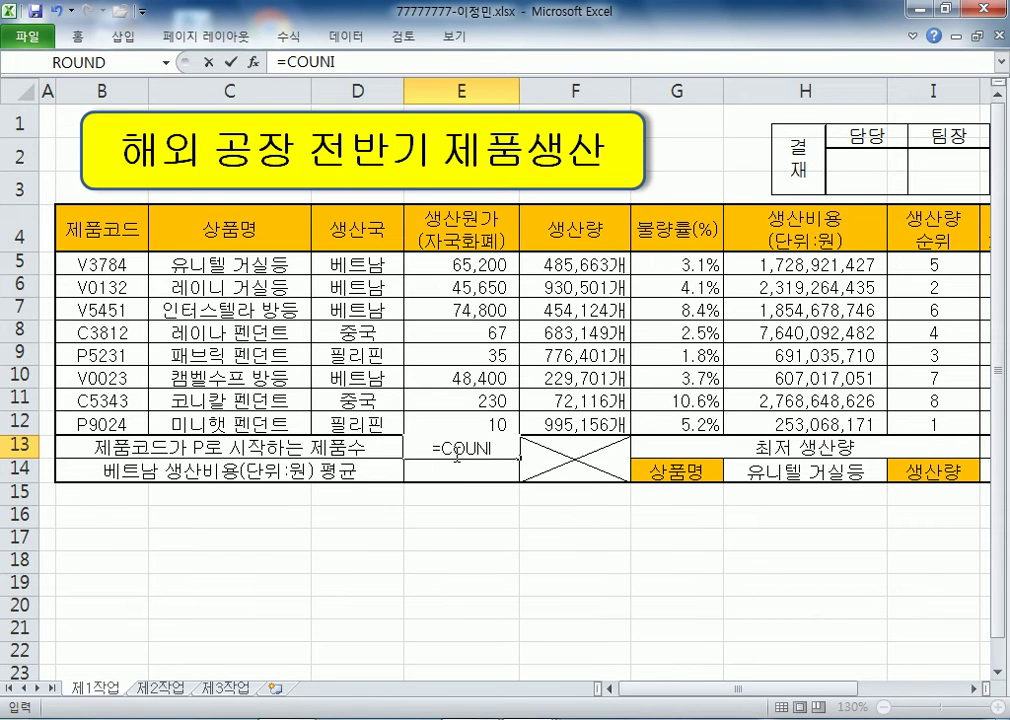
key("BackSpace")
key("Down")
key("Down")
key("Escape")
key("BackSpace")
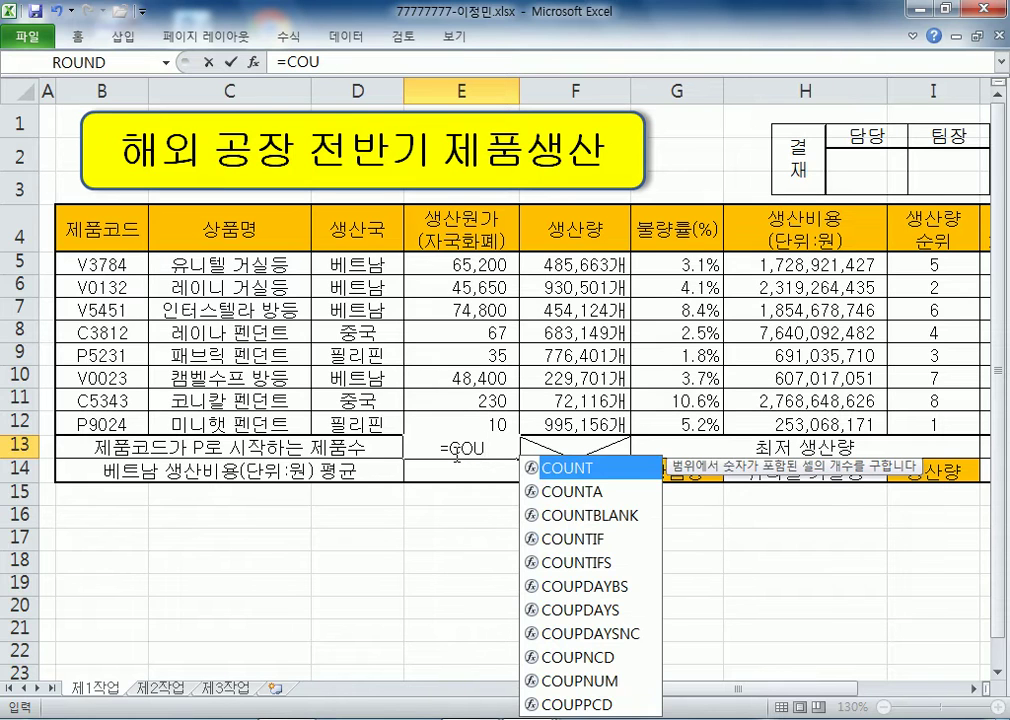
key("Down")
key("Down")
key("Down")
key("Tab")
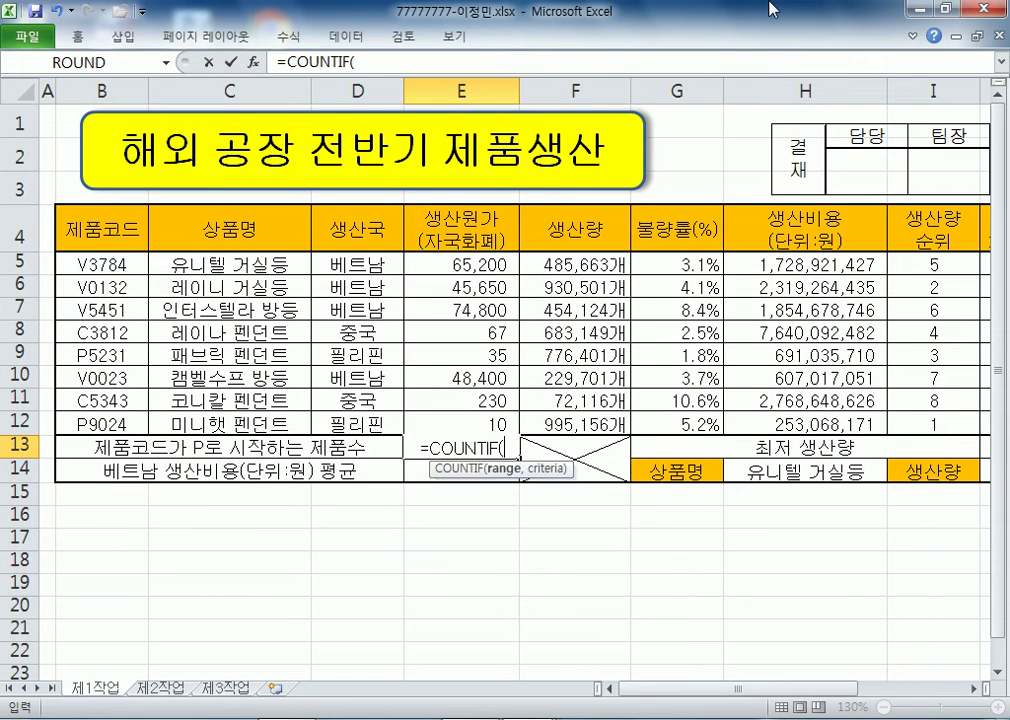
left_click_drag(100, 263, 137, 416)
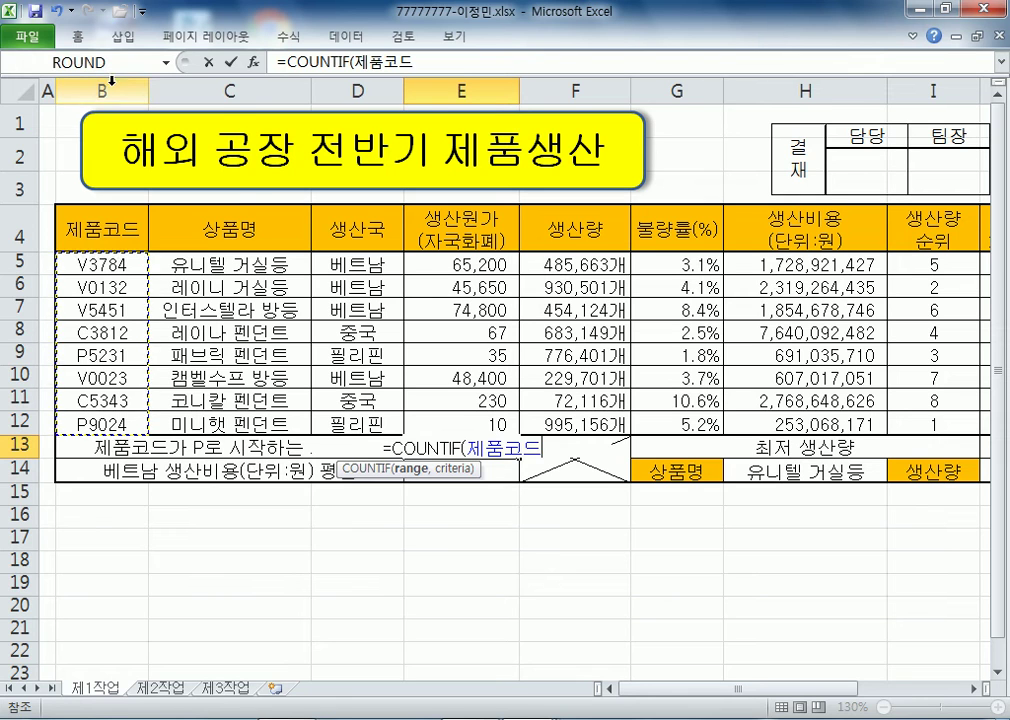
key("Escape")
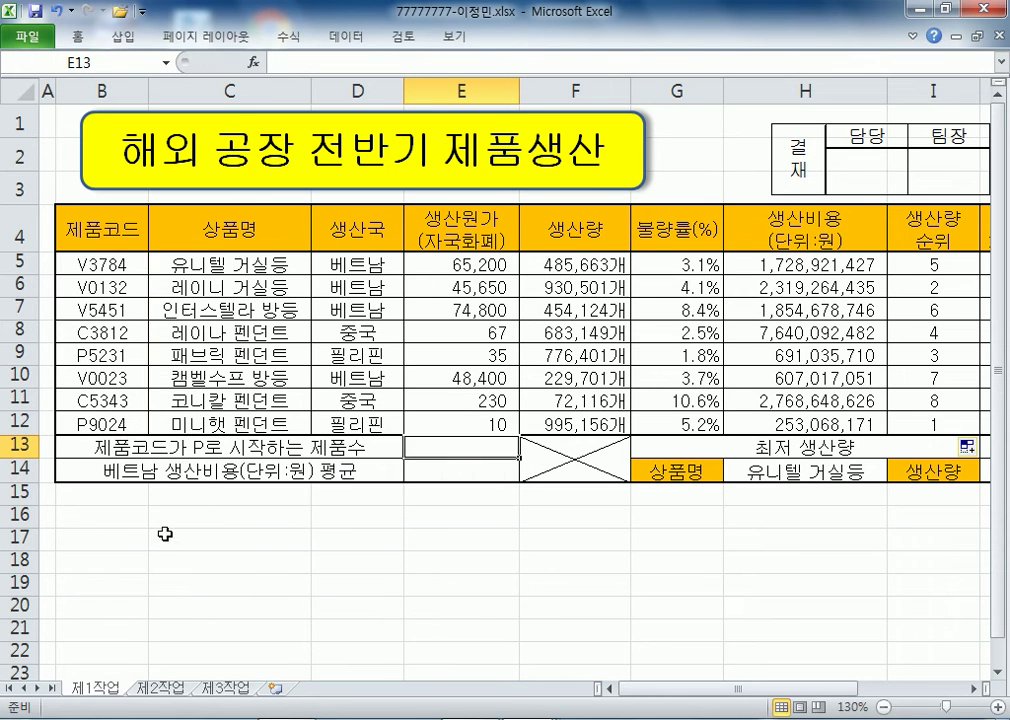
- In E13, type =COUNTIF with the 제품코드 range B5:B12 and criterion "P*"
left_click_drag(100, 264, 106, 424)
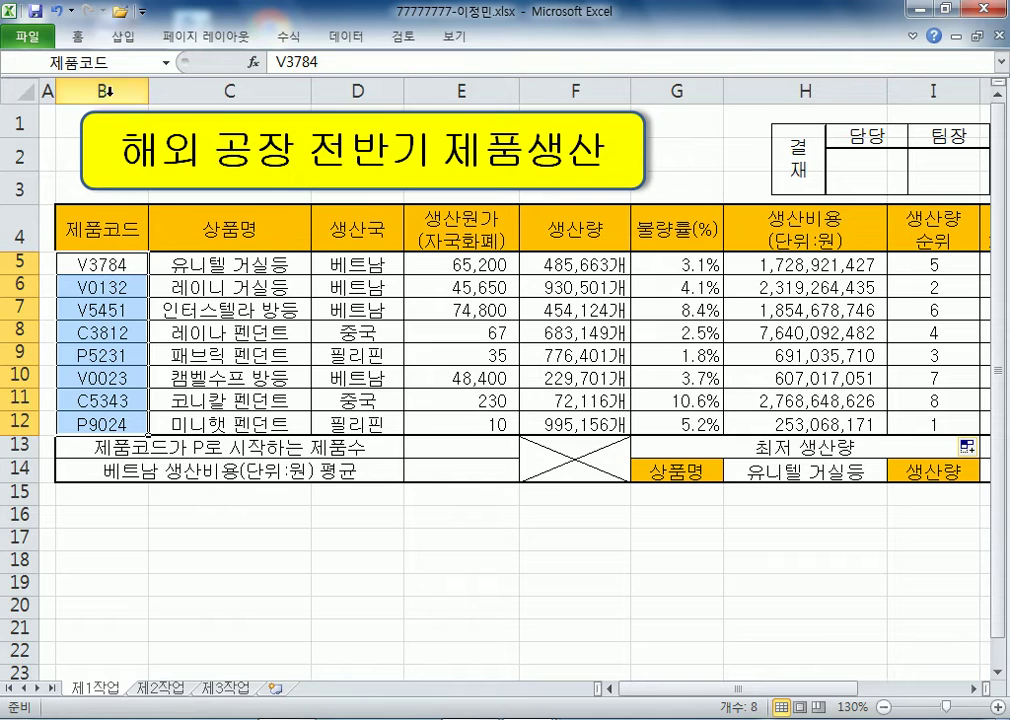
left_click(478, 447)
type("=ㅊ")
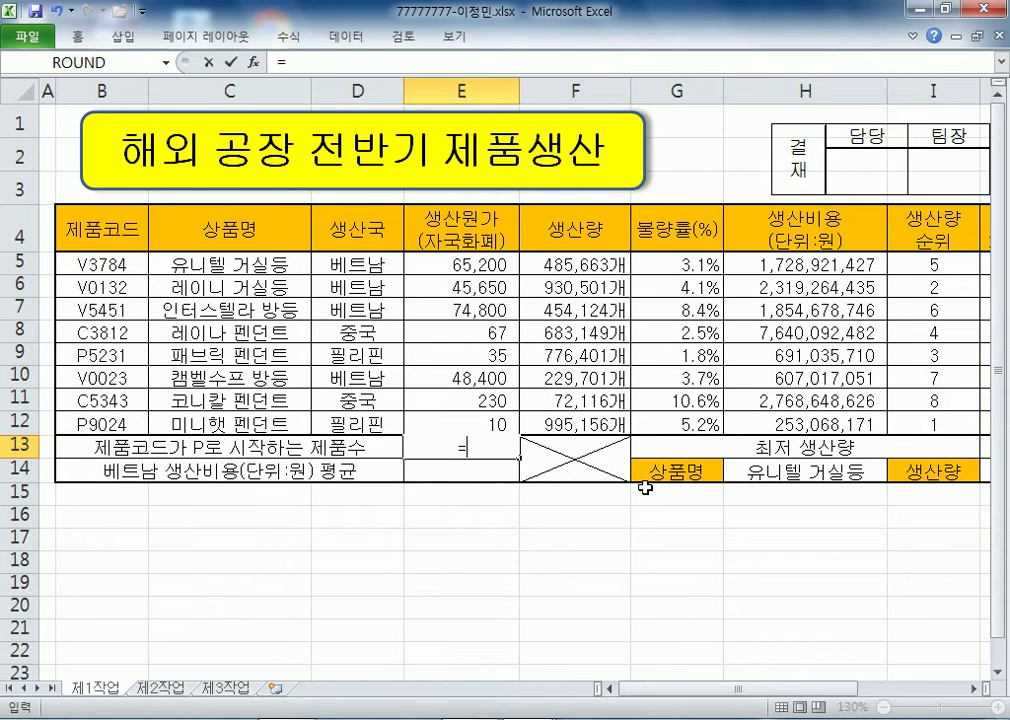
key("BackSpace")
type("co")
key("Down")
key("Down")
key("Down")
key("Down")
key("Down")
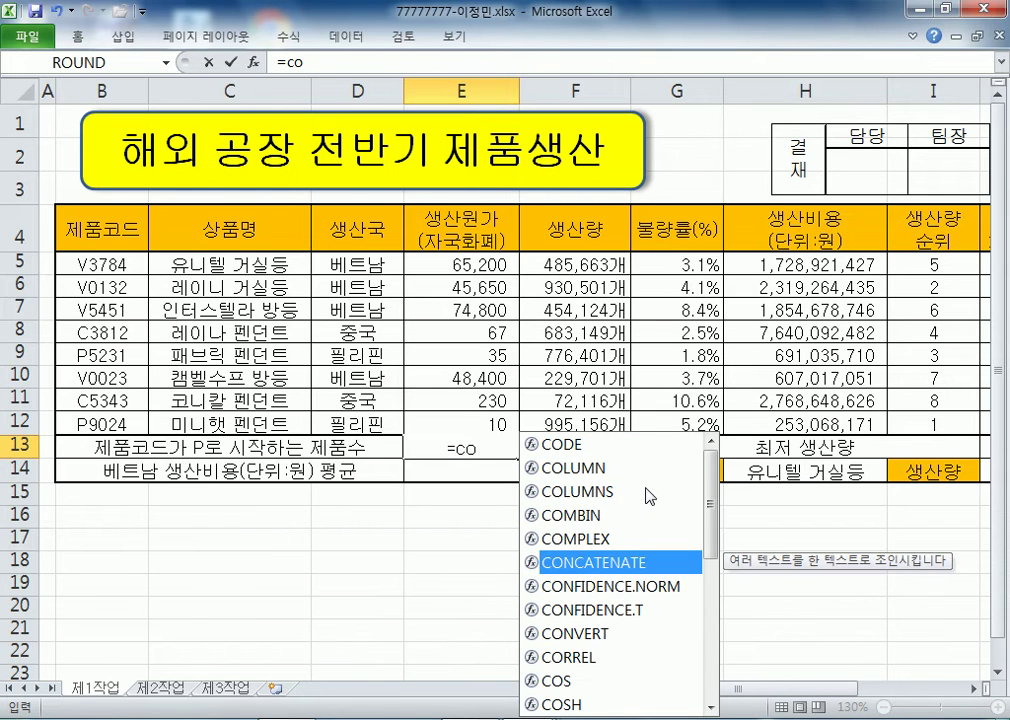
type("u")
key("Down")
key("Down")
key("Down")
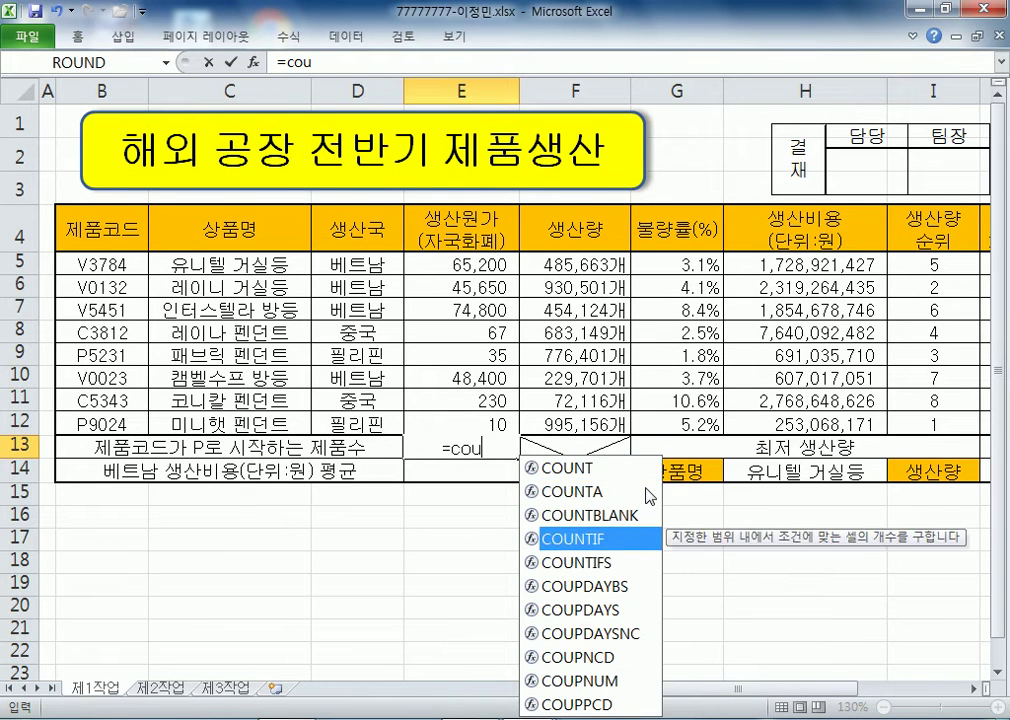
key("Tab")
left_click_drag(128, 264, 129, 420)
type(",\"p")
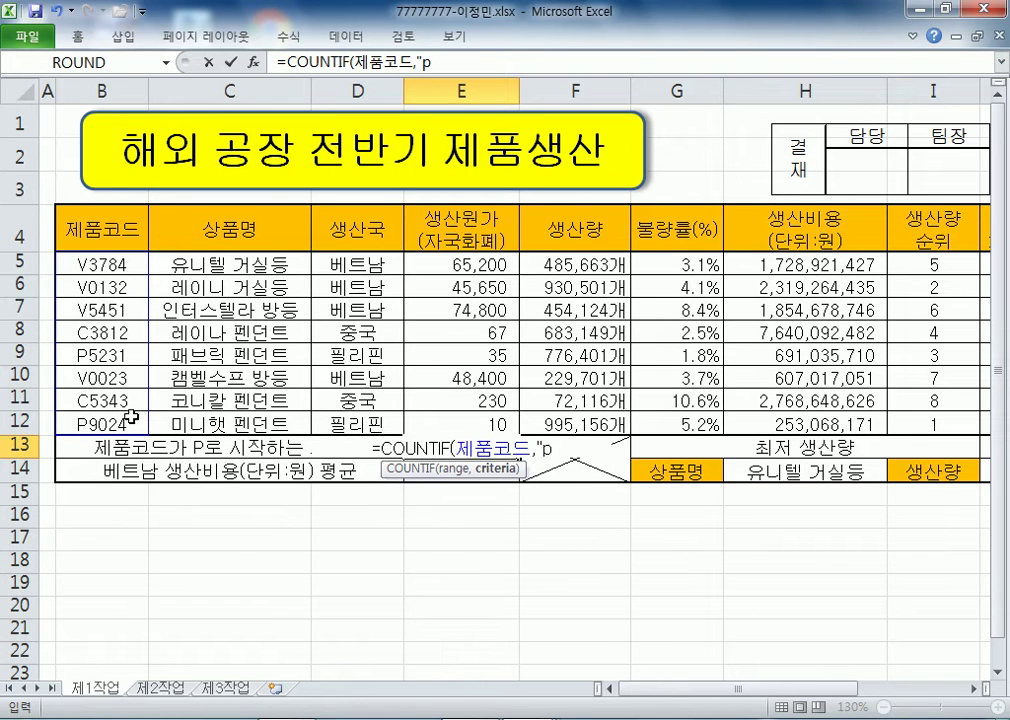
key("BackSpace")
type("P*\"")
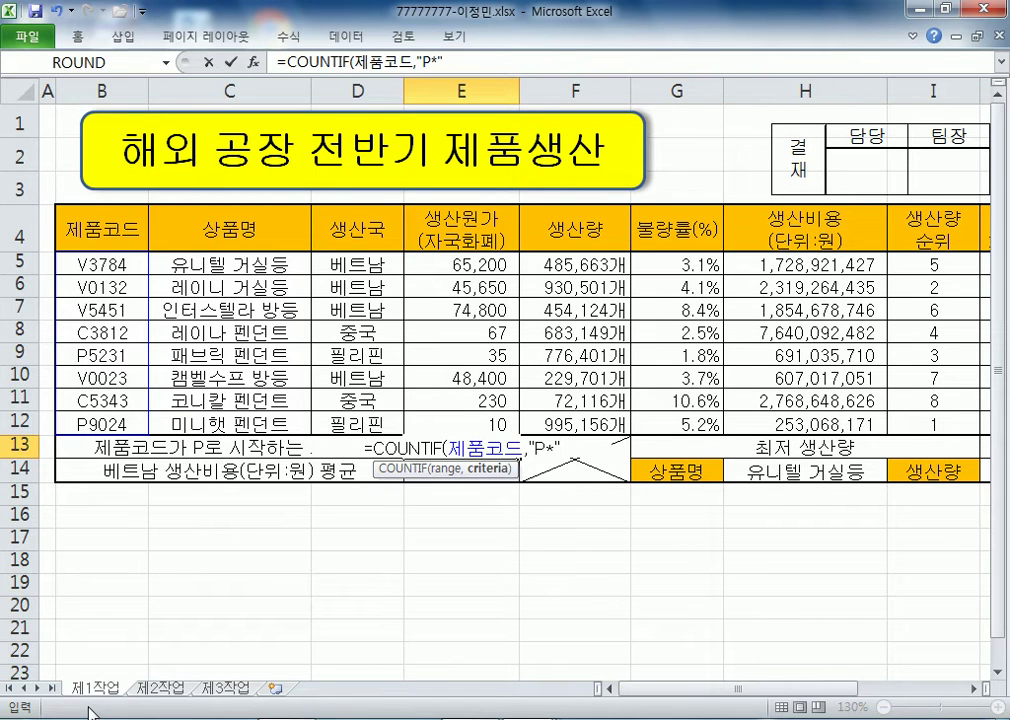
- Draw a few scratch lines in Paint, then close it without saving
left_click(20, 716)
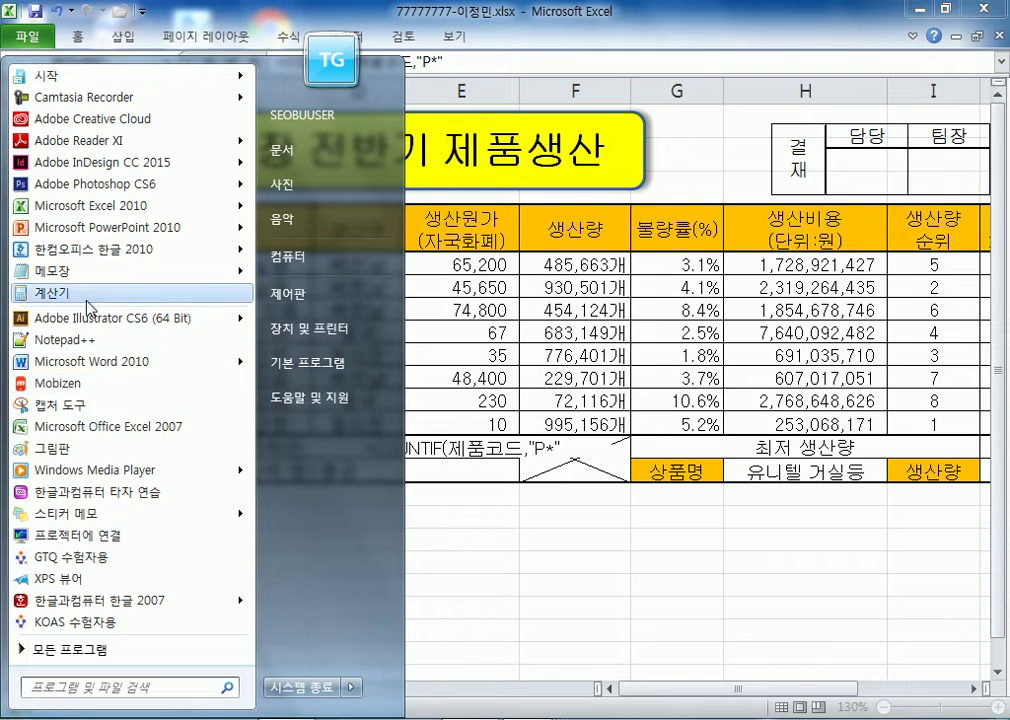
key("Escape")
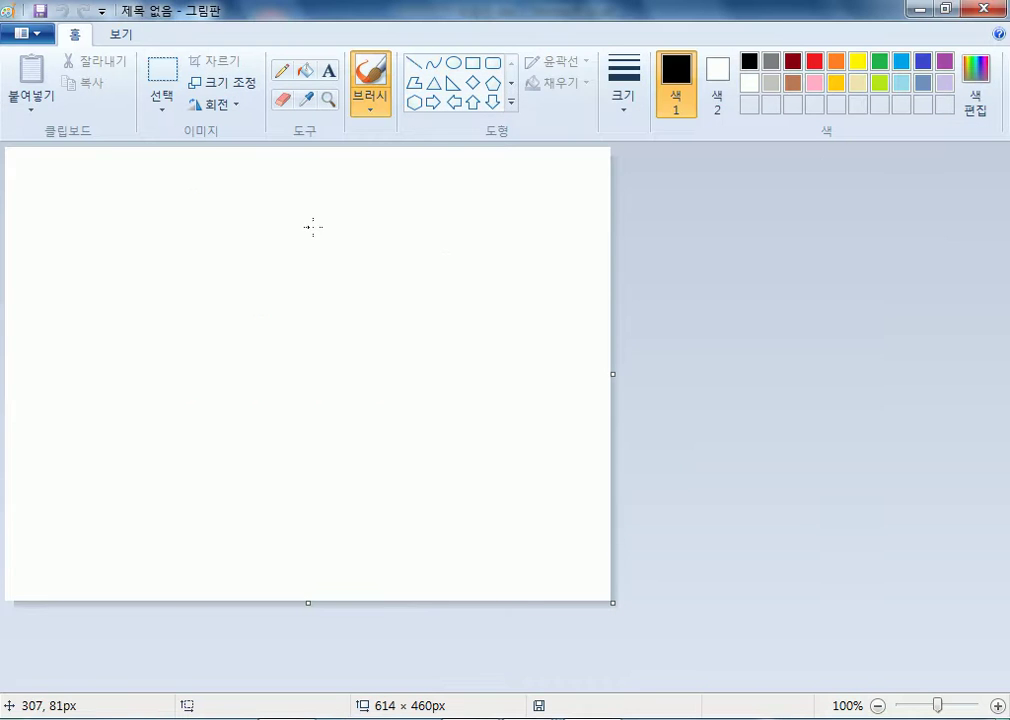
left_click_drag(382, 199, 160, 376)
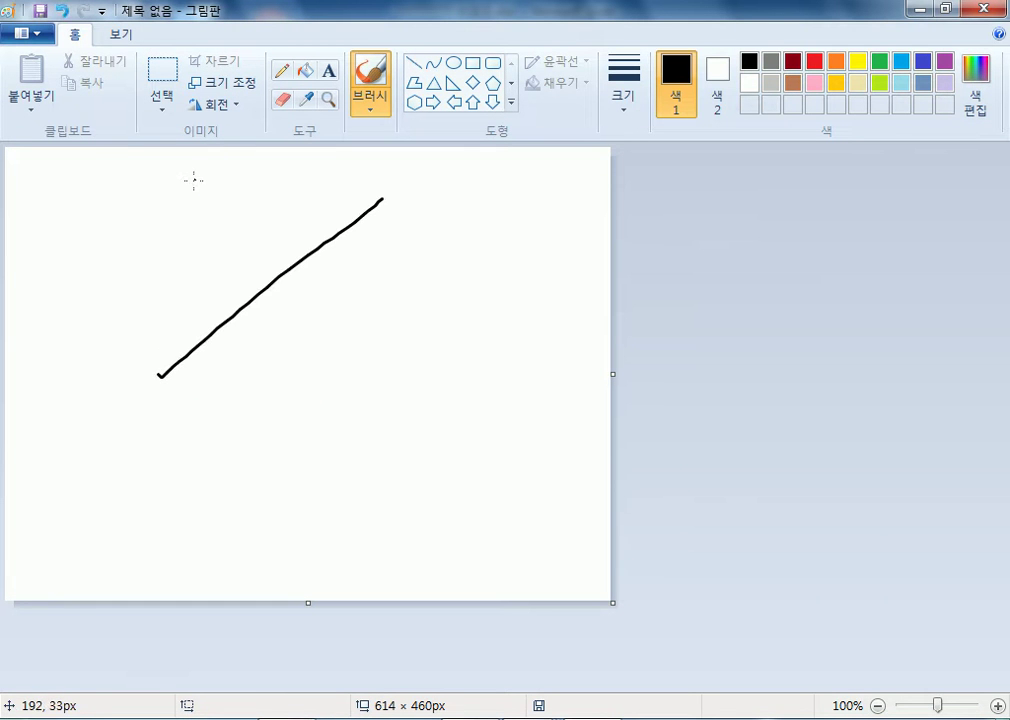
left_click_drag(194, 179, 300, 367)
left_click_drag(175, 290, 369, 301)
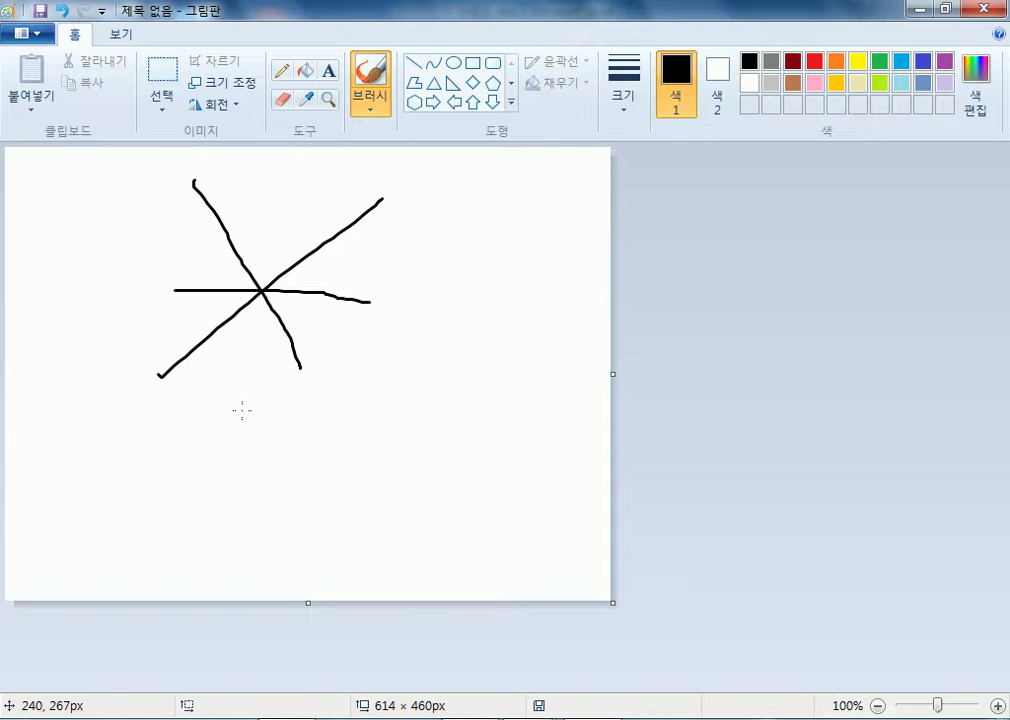
left_click(982, 9)
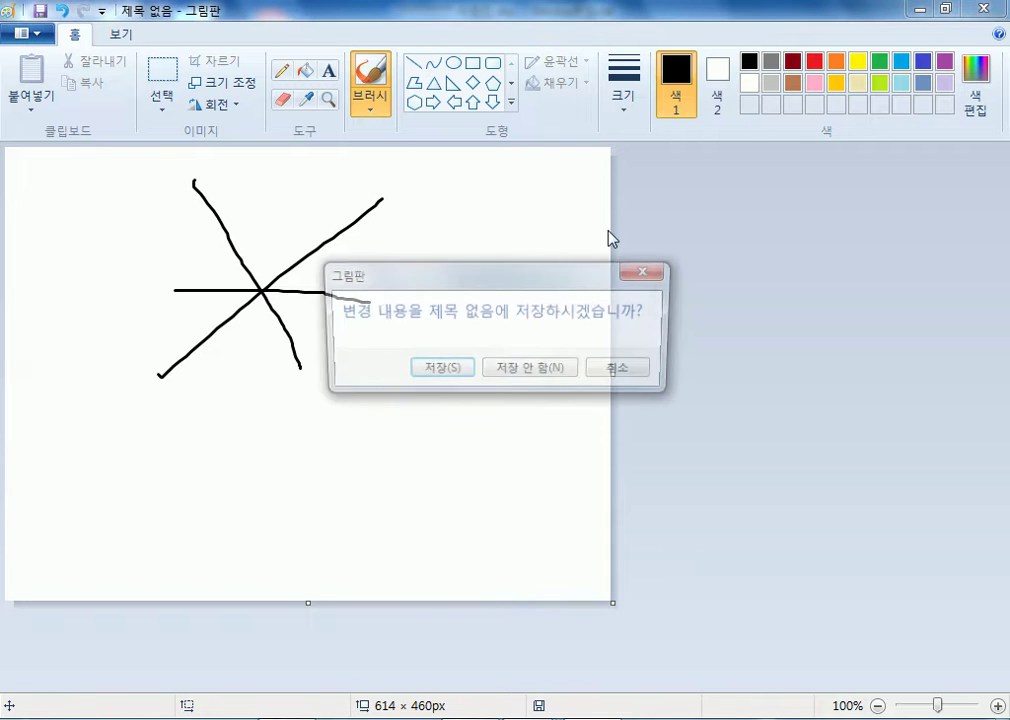
left_click(518, 370)
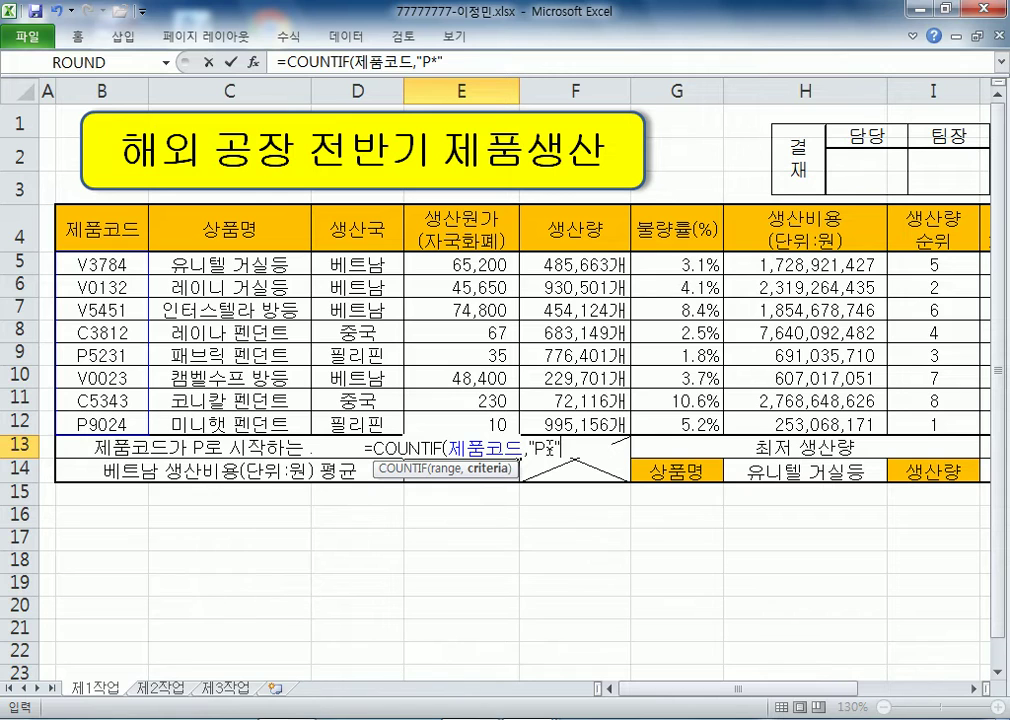
- Finish E13 as =COUNTIF(제품코드,"P*")&"개", showing 2개
type(")")
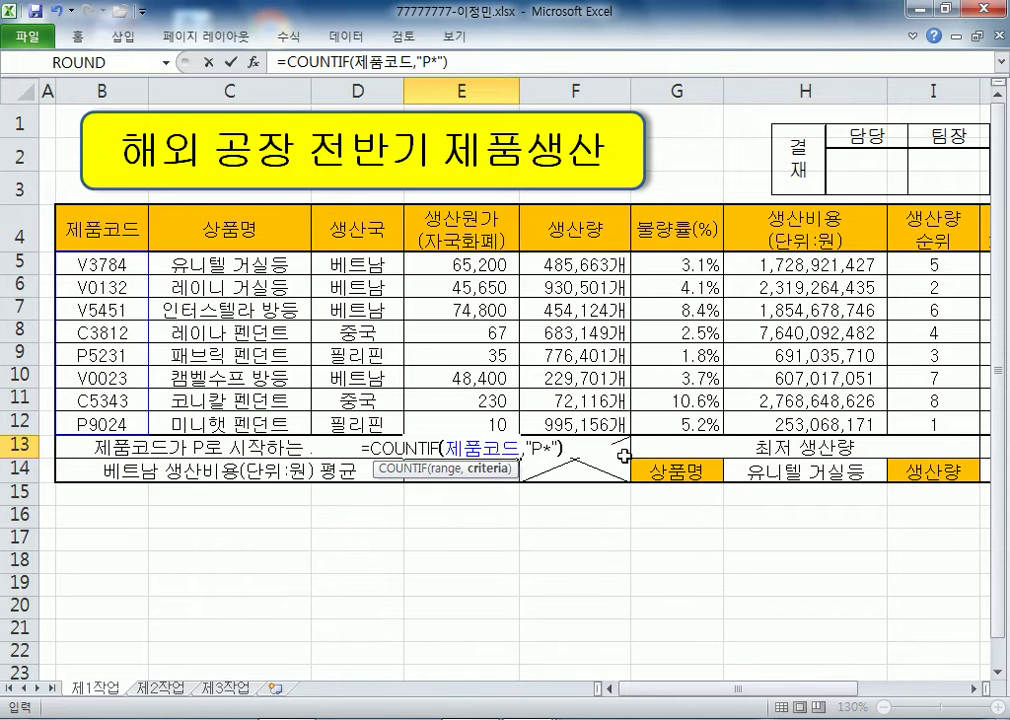
type("&\"개")
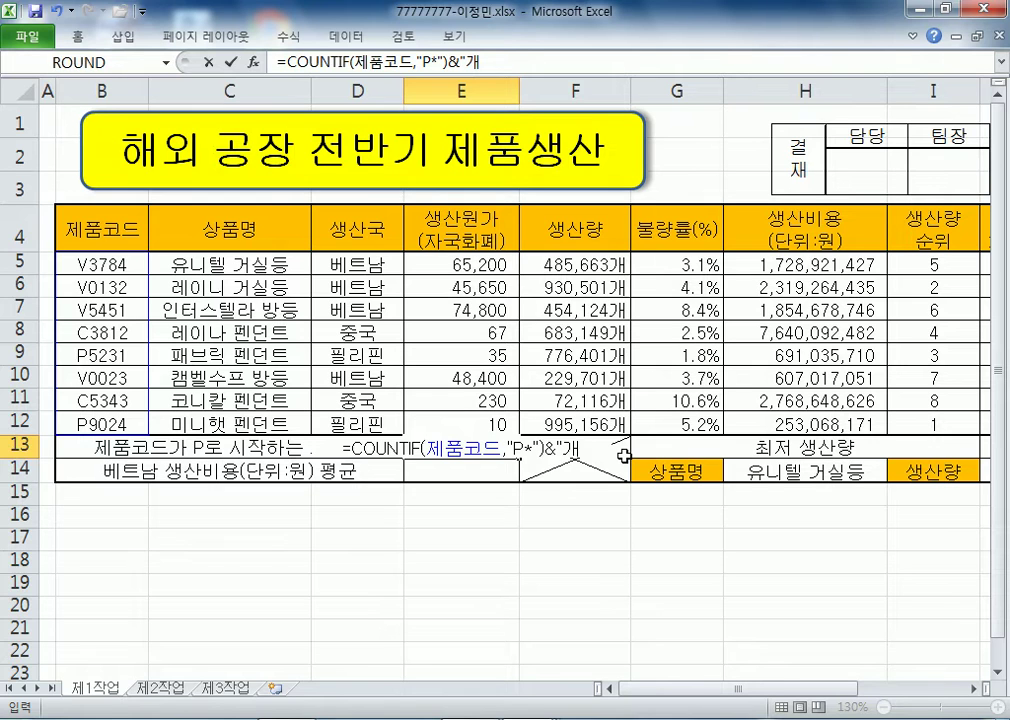
key("Return")
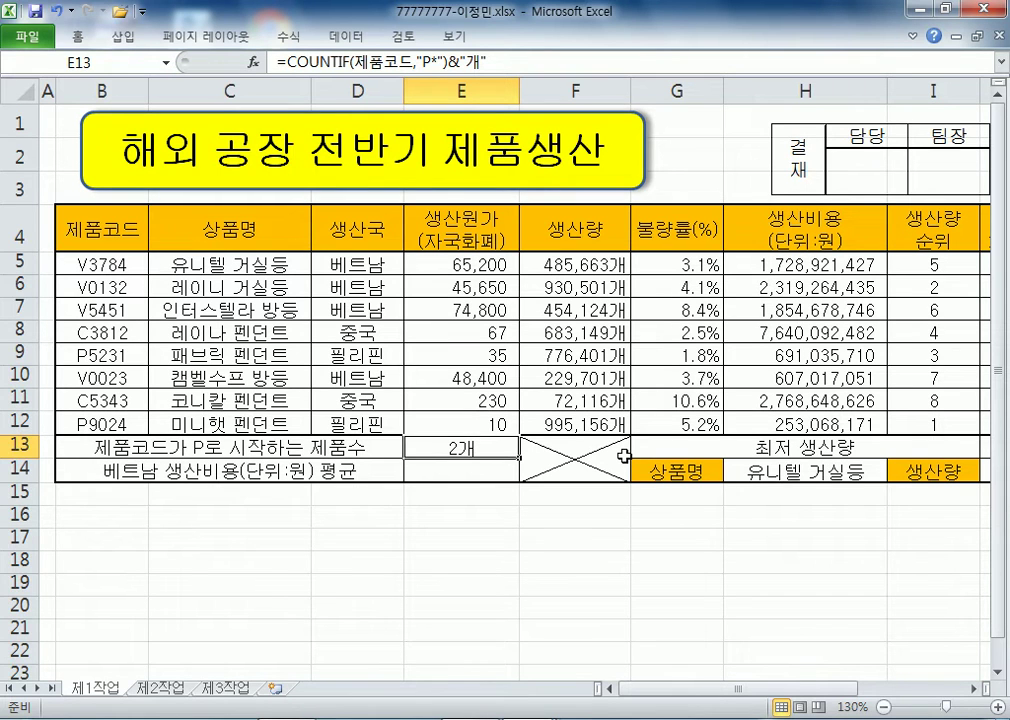
key("Down")
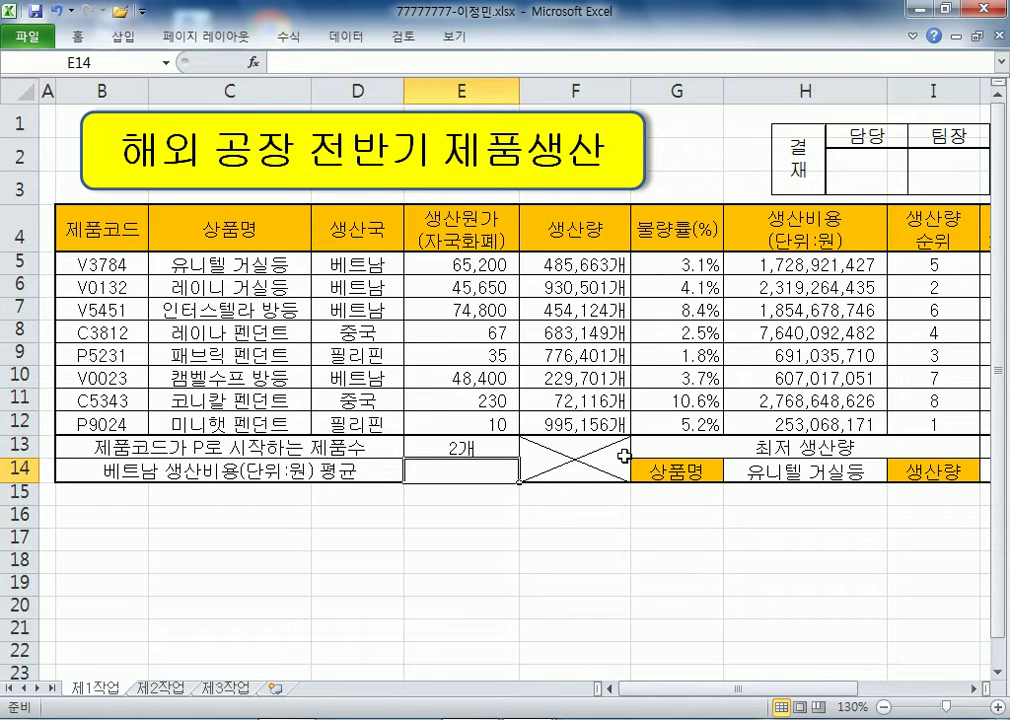
- Begin a ROUND formula in E14, then cancel the broken entry
left_click_drag(372, 228, 386, 265)
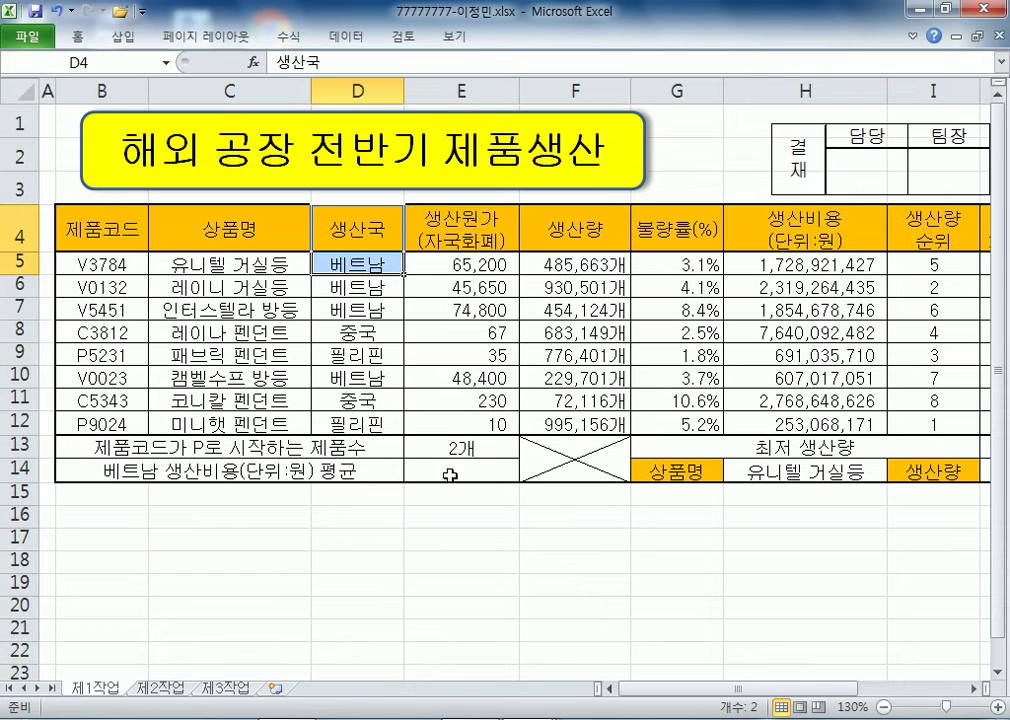
left_click(432, 472)
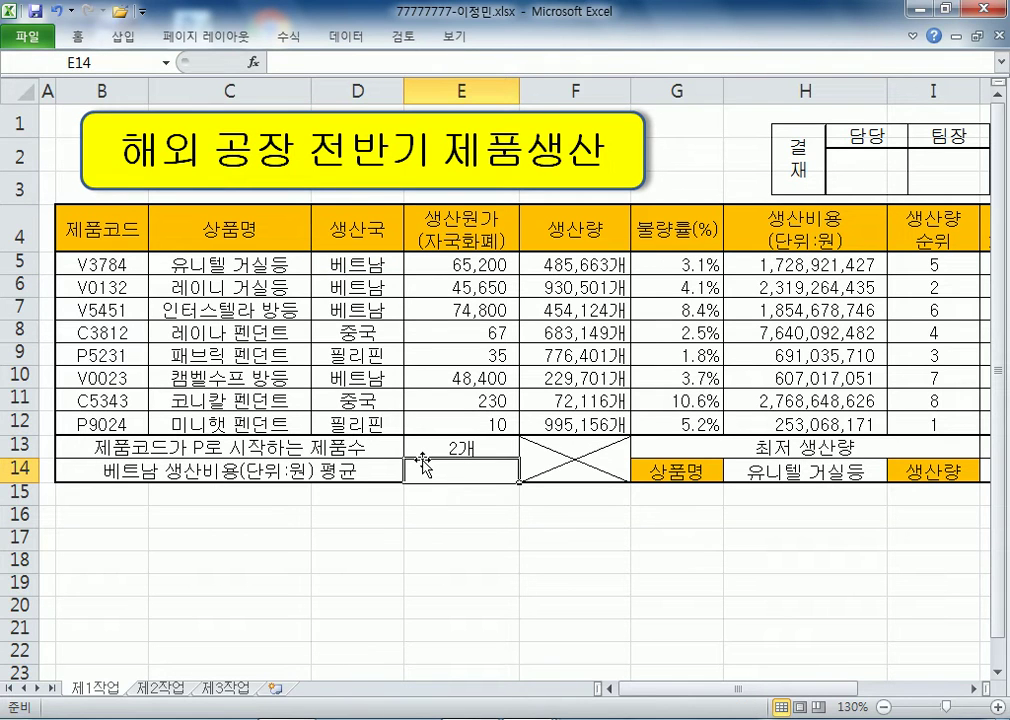
type("=round")
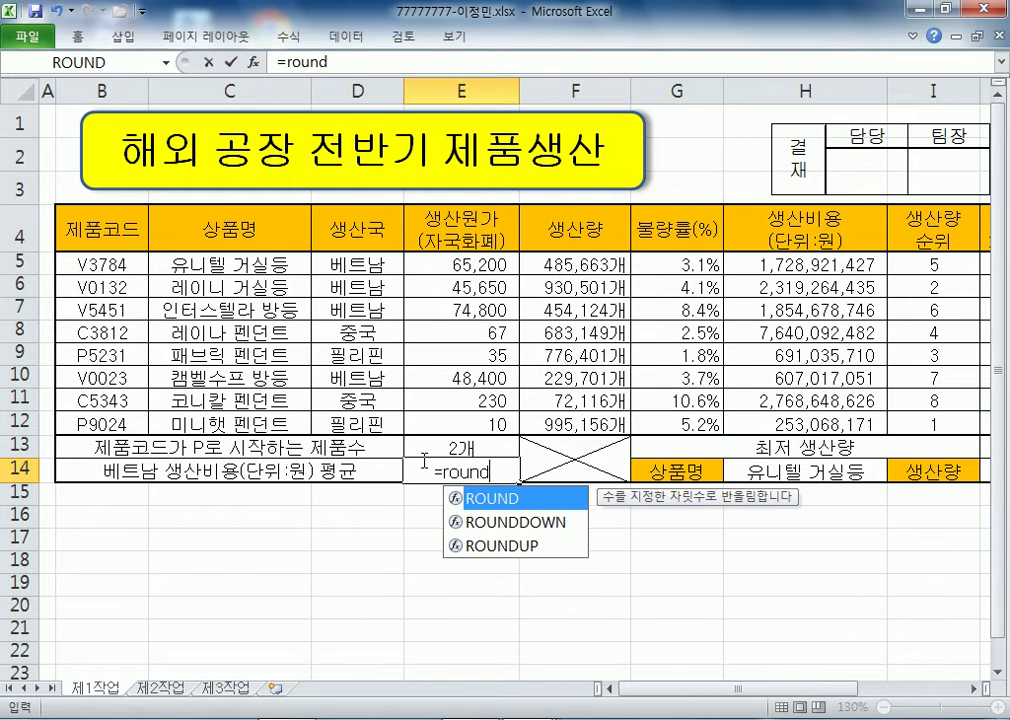
key("Escape")
key("Tab")
left_click(424, 466)
key("F2")
key("Escape")
type("=ROUND")
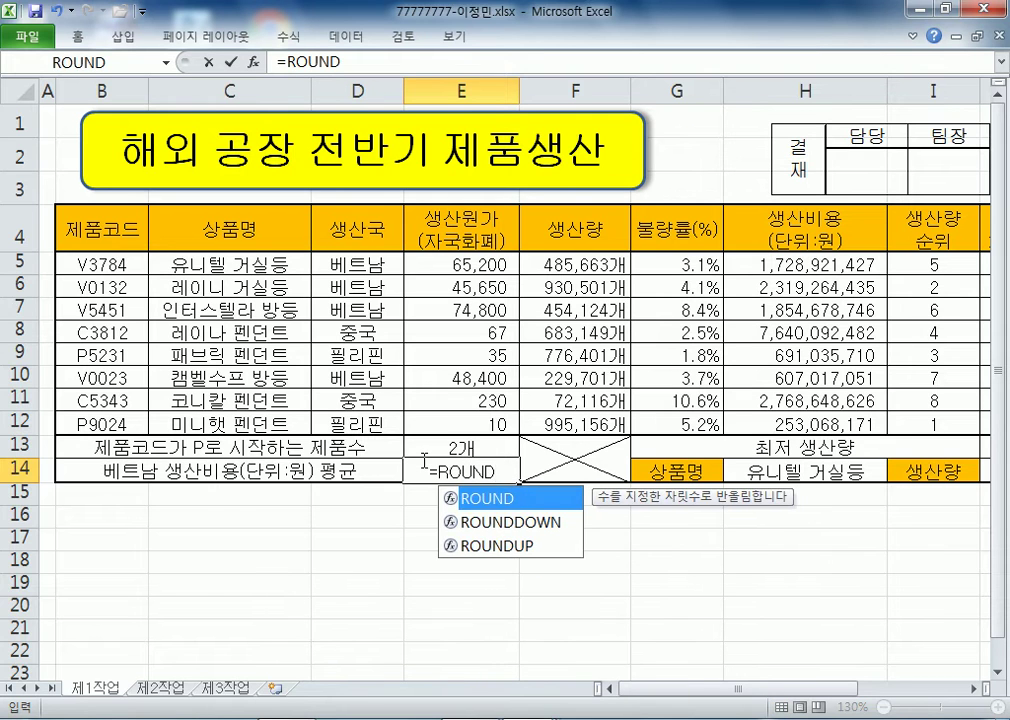
type("(DAVE")
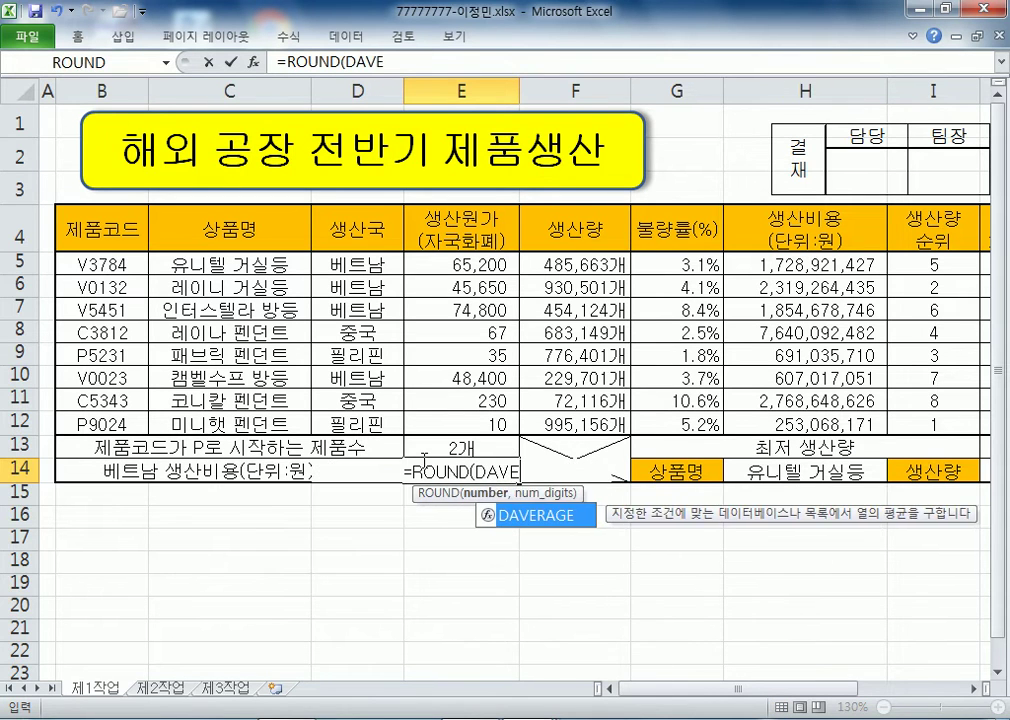
key("Tab")
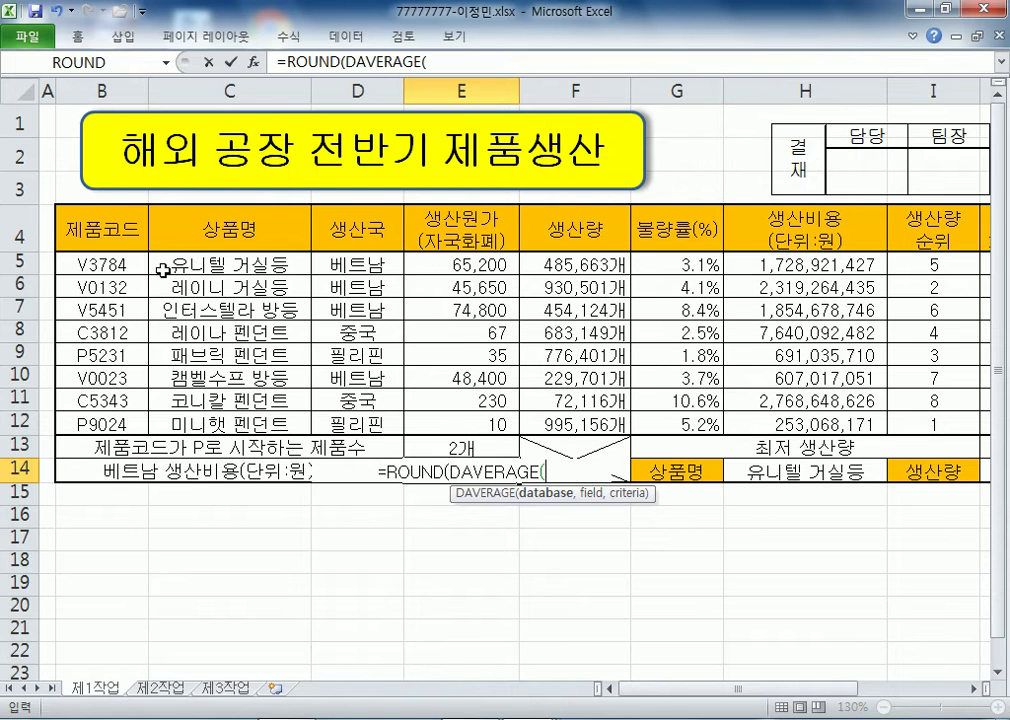
left_click_drag(75, 212, 836, 416)
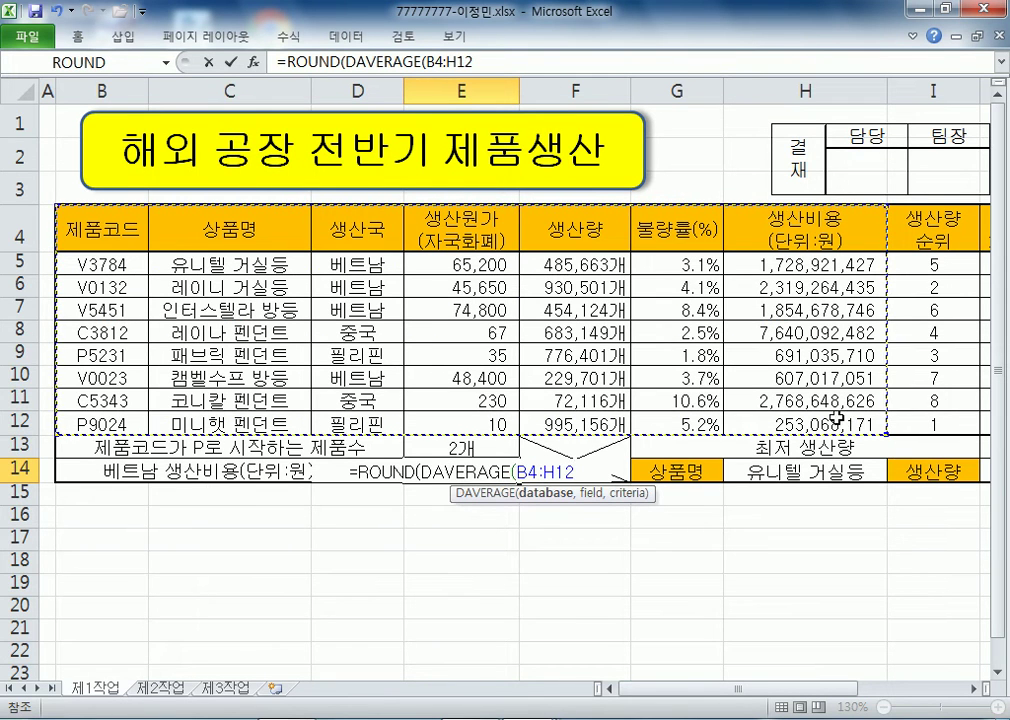
type(",")
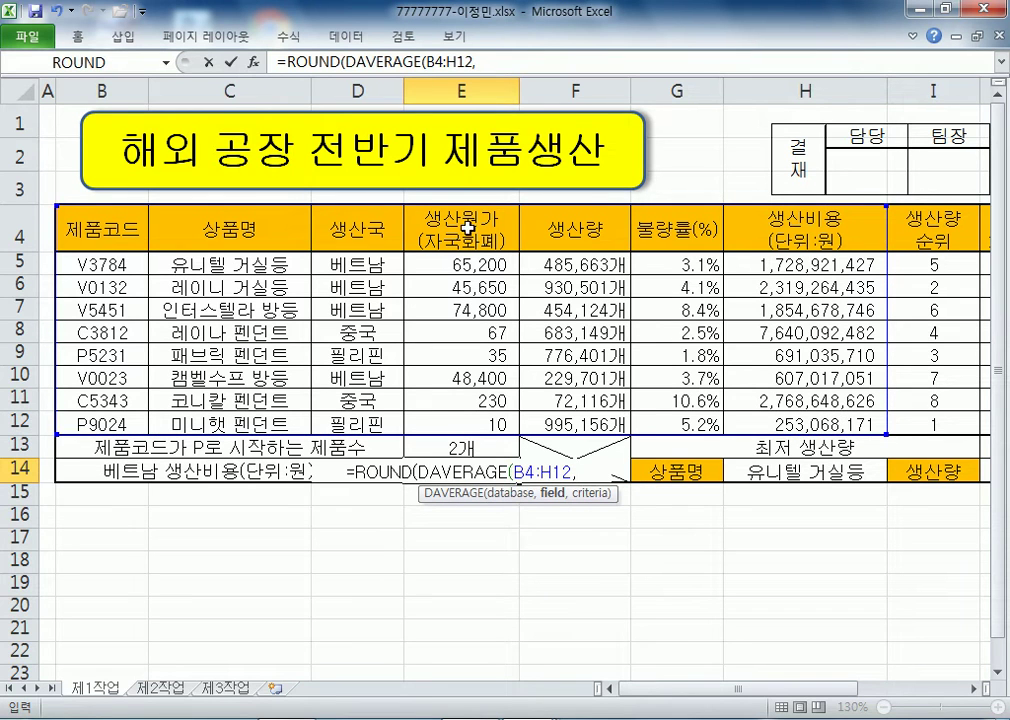
left_click(765, 212)
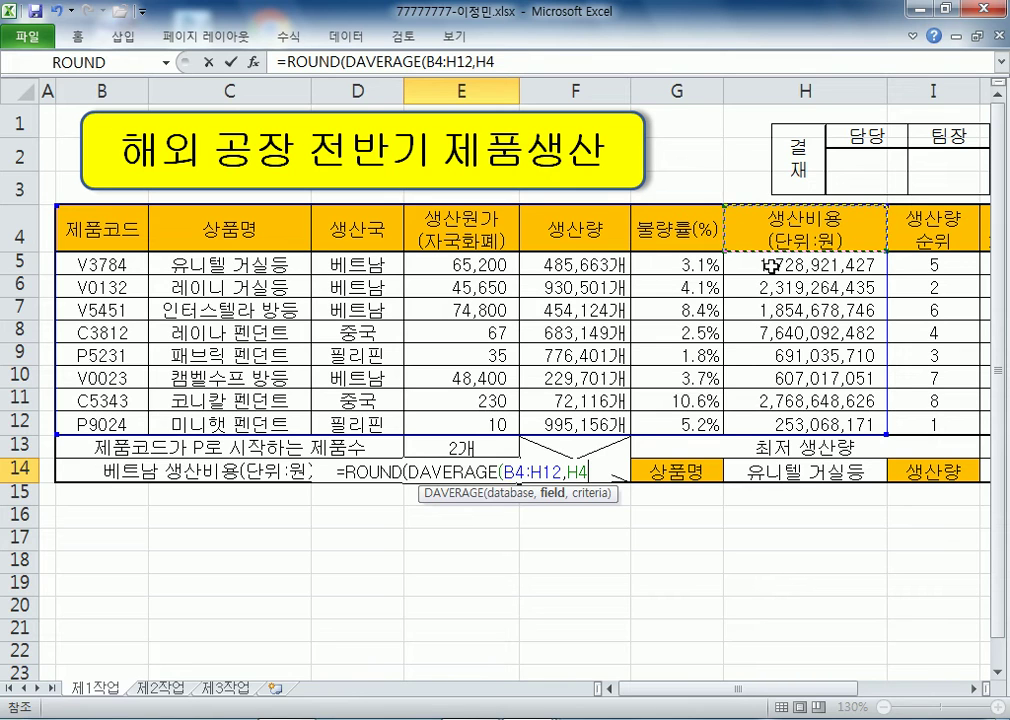
type(",")
left_click_drag(366, 232, 356, 261)
type(")")
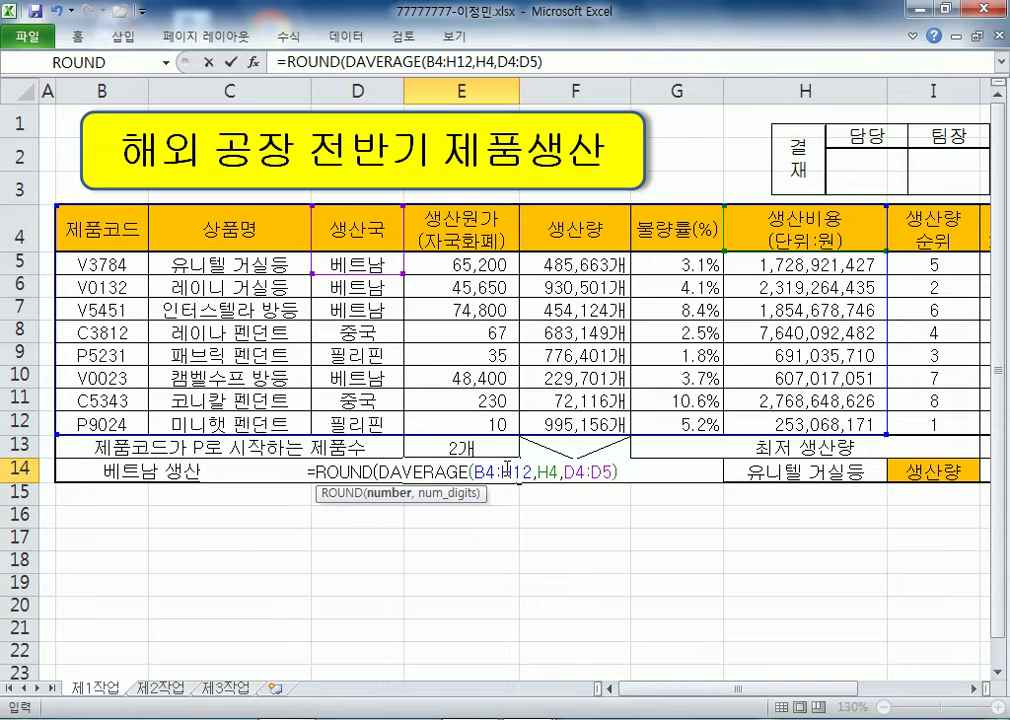
type(",0")
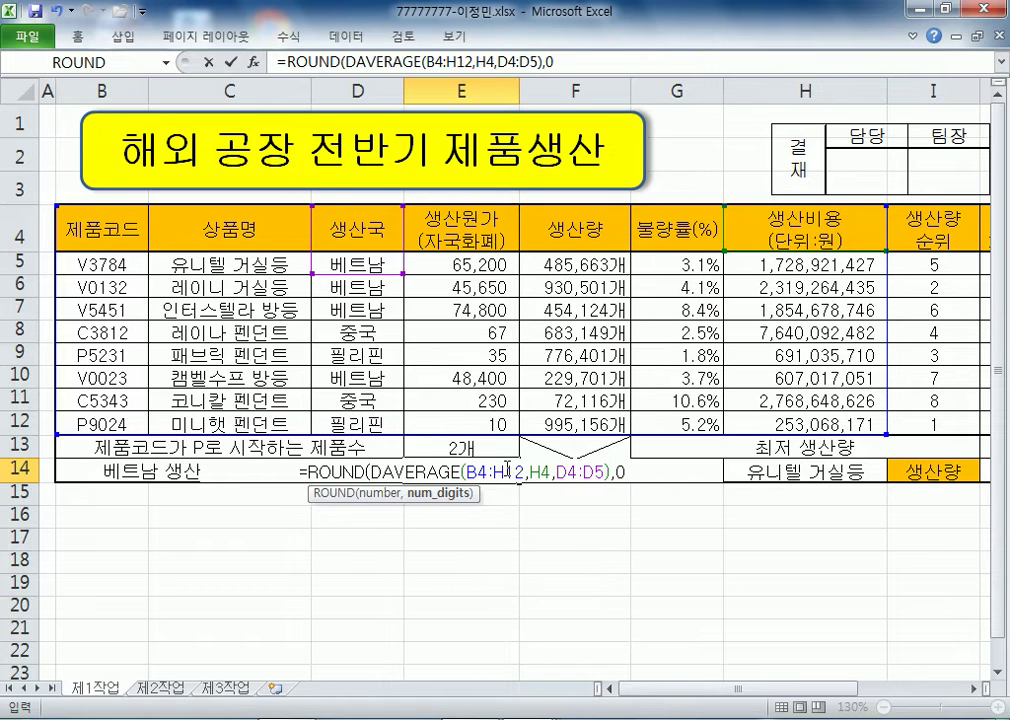
type(")")
key("Return")
left_click(487, 470)
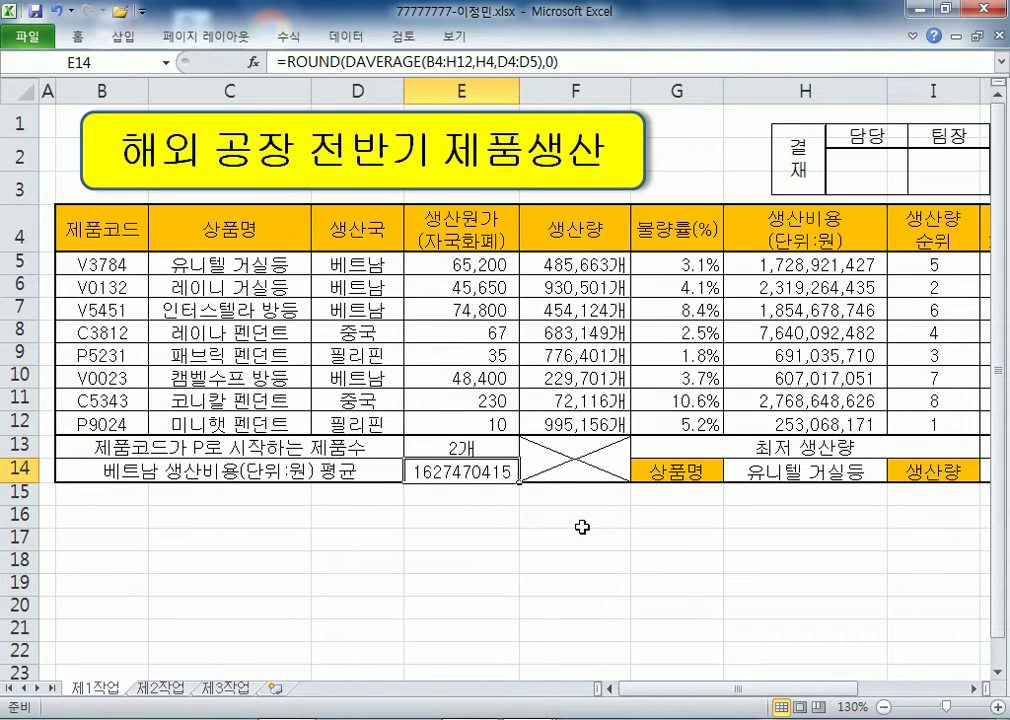
- Apply Comma Style to E14 and autofit column E to show 1,627,470,415
left_click(97, 37)
left_click(581, 99)
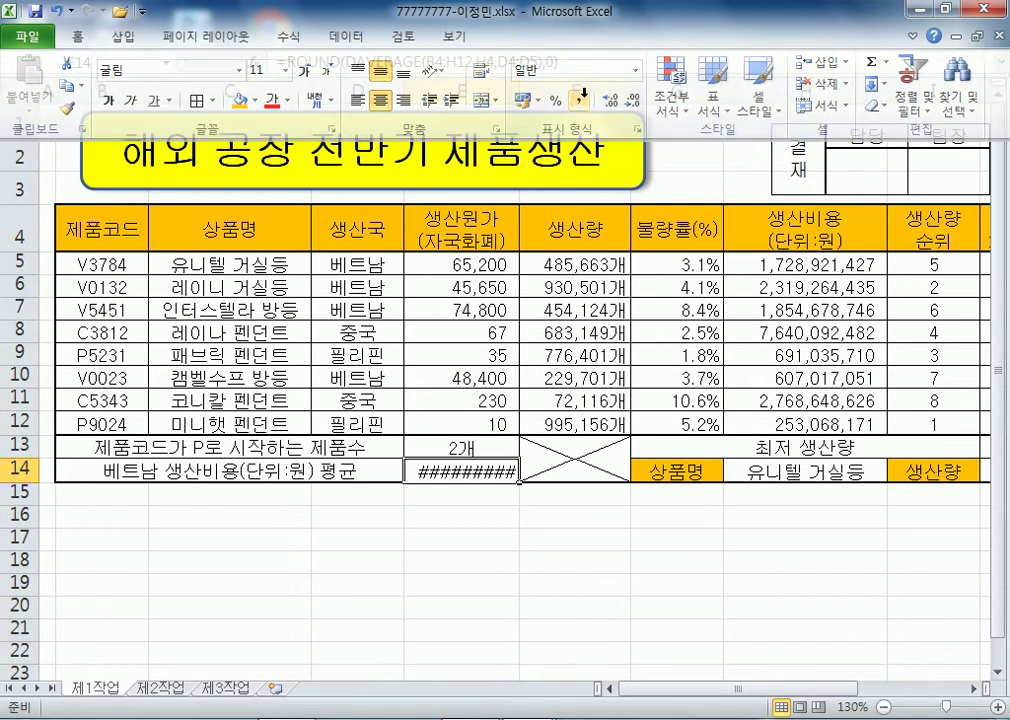
double_click(519, 90)
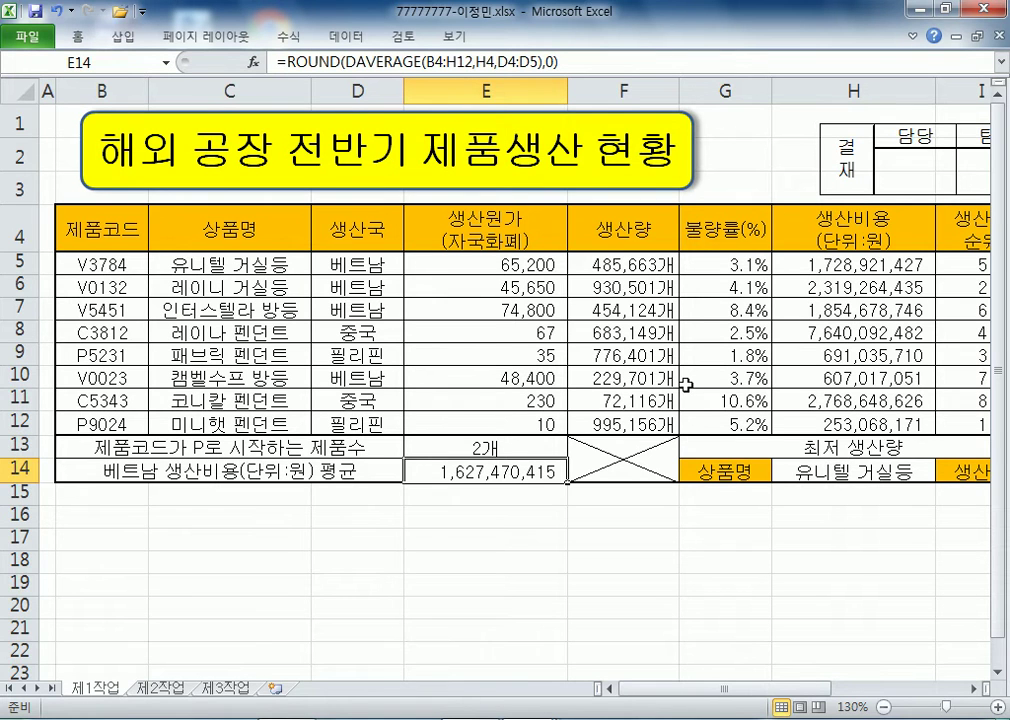
- Select J5's whole nested IF formula text in the formula bar to copy it
left_click_drag(730, 688, 820, 693)
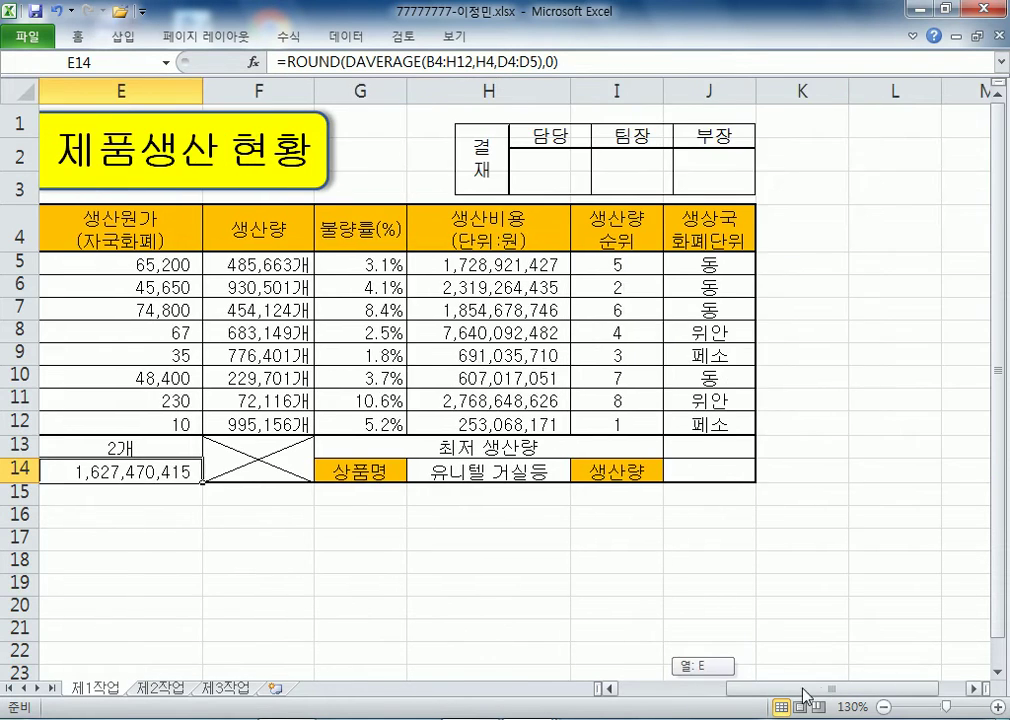
left_click(699, 263)
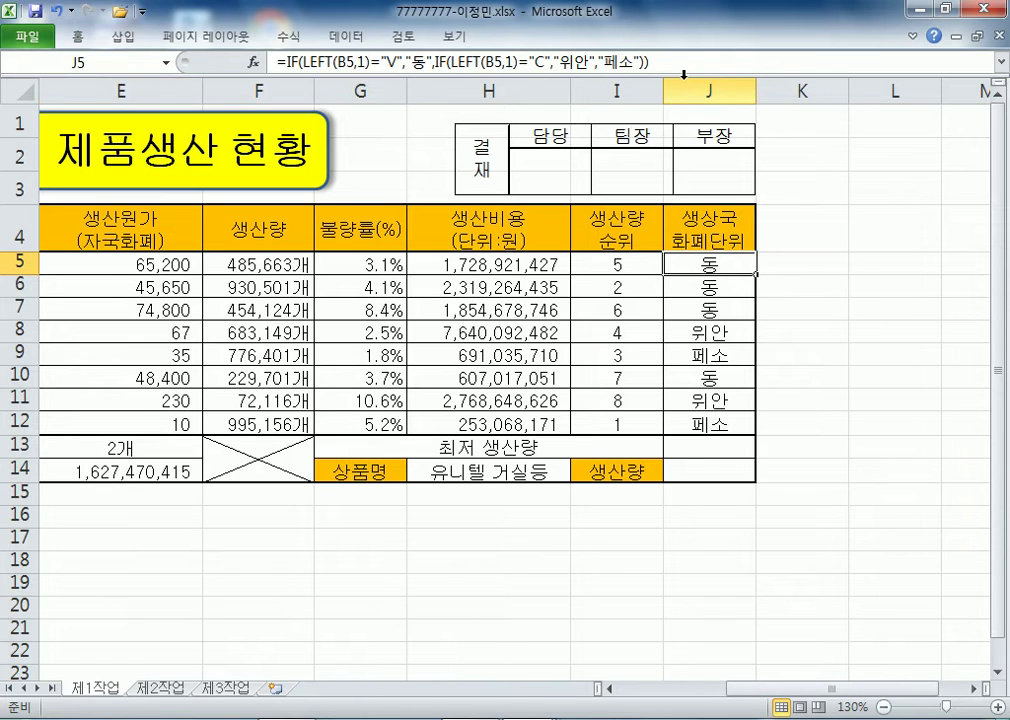
key("F2")
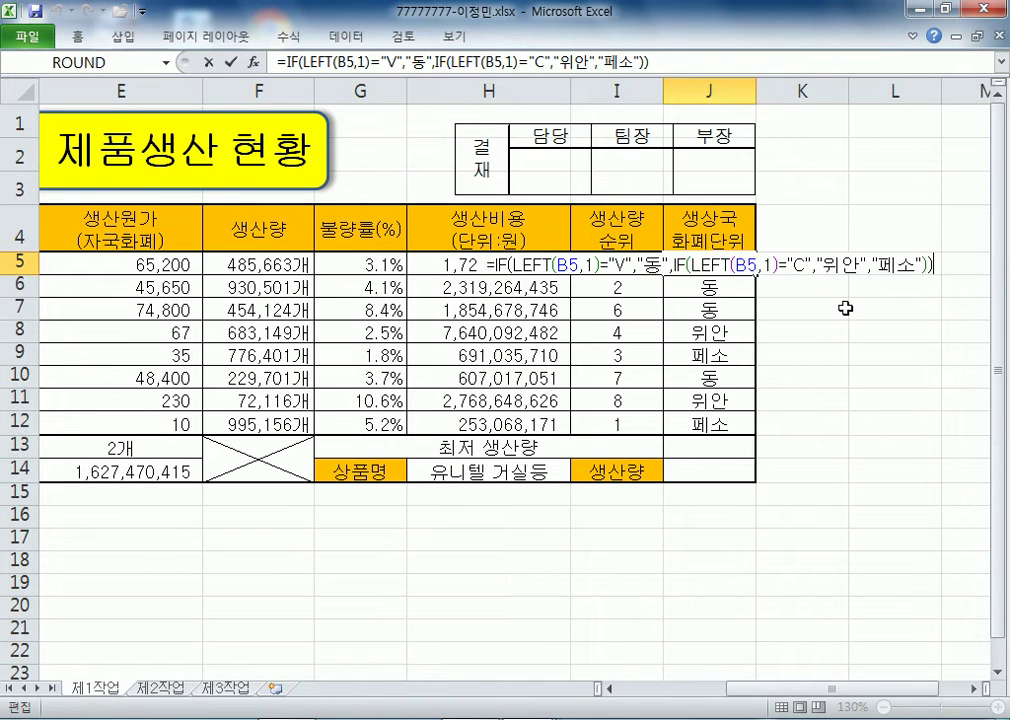
left_click_drag(648, 62, 233, 40)
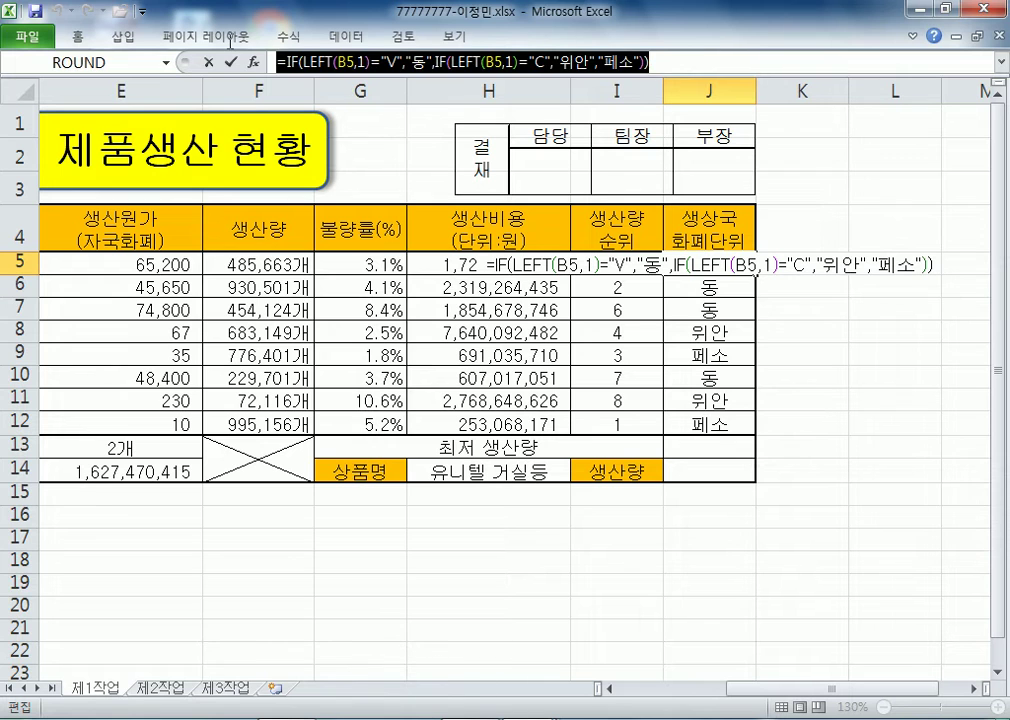
left_click(24, 718)
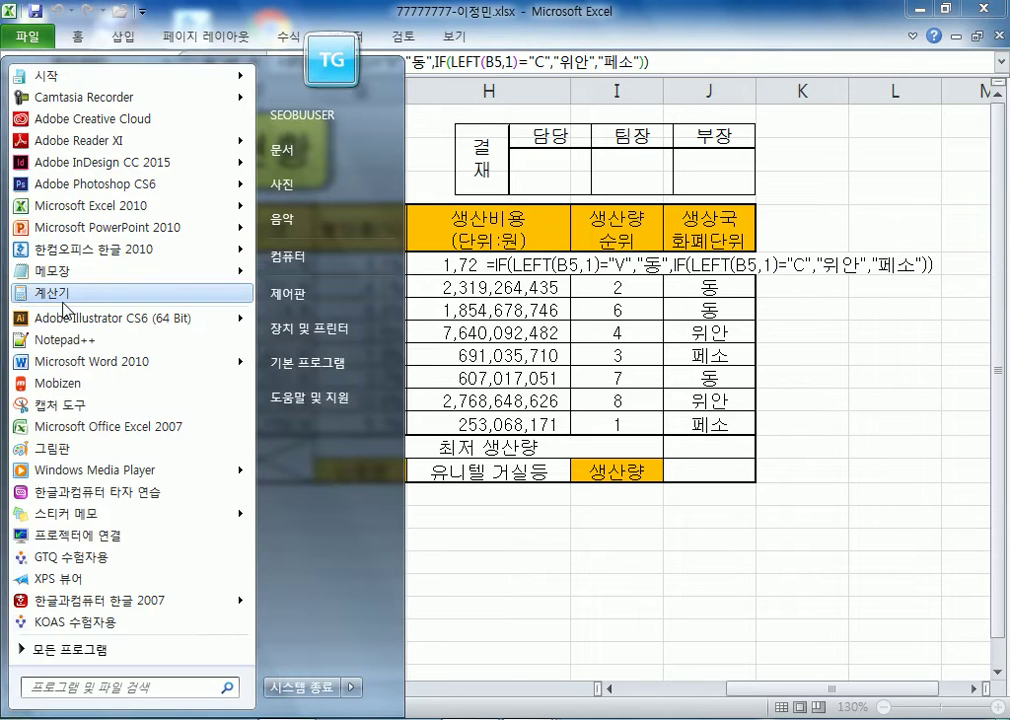
- Paste J5's copied IF formula into Notepad and start a new line
left_click(50, 270)
key("ctrl+v")
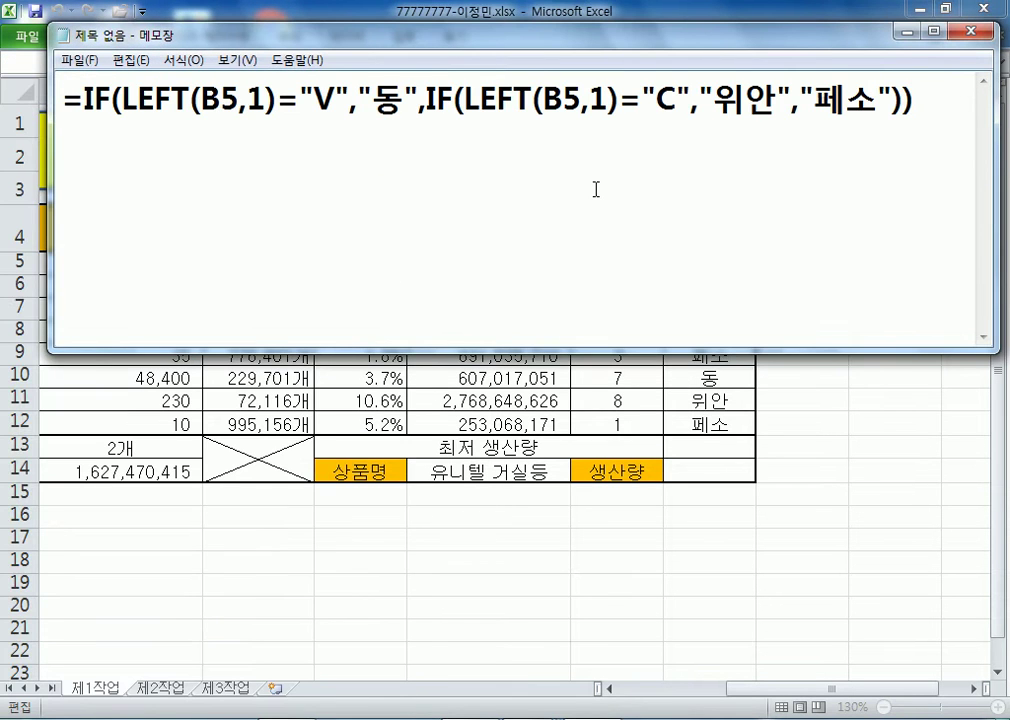
key("Return")
- Type the basic template =IF(조건, 참, 거짓) below the formula
type("=IF(조건1")
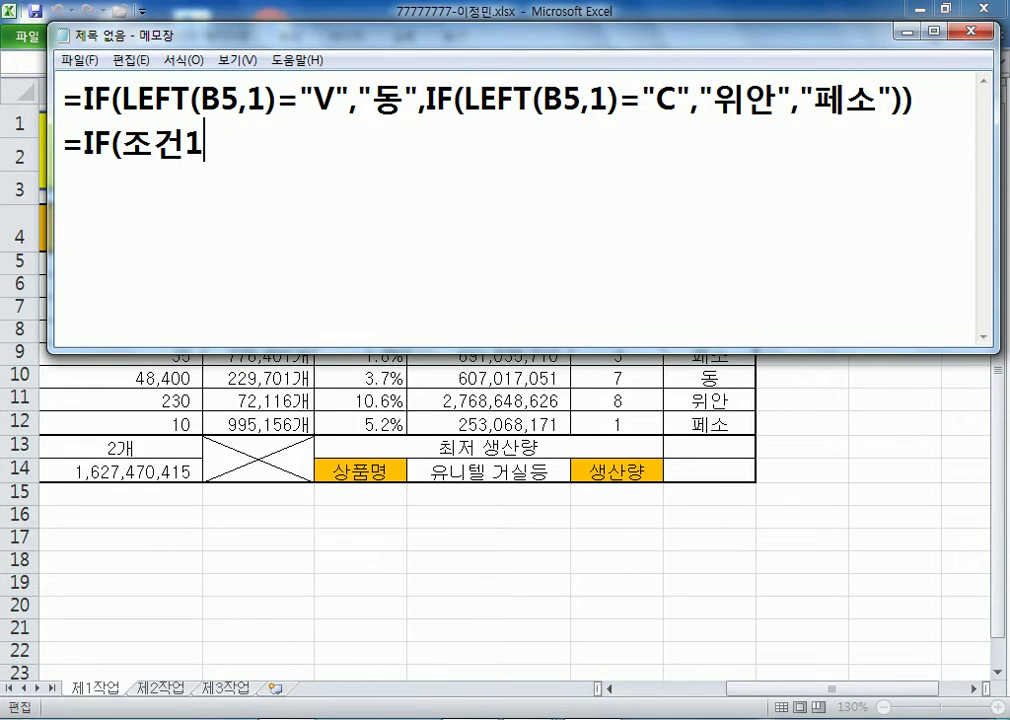
type(", 참, 거짓")
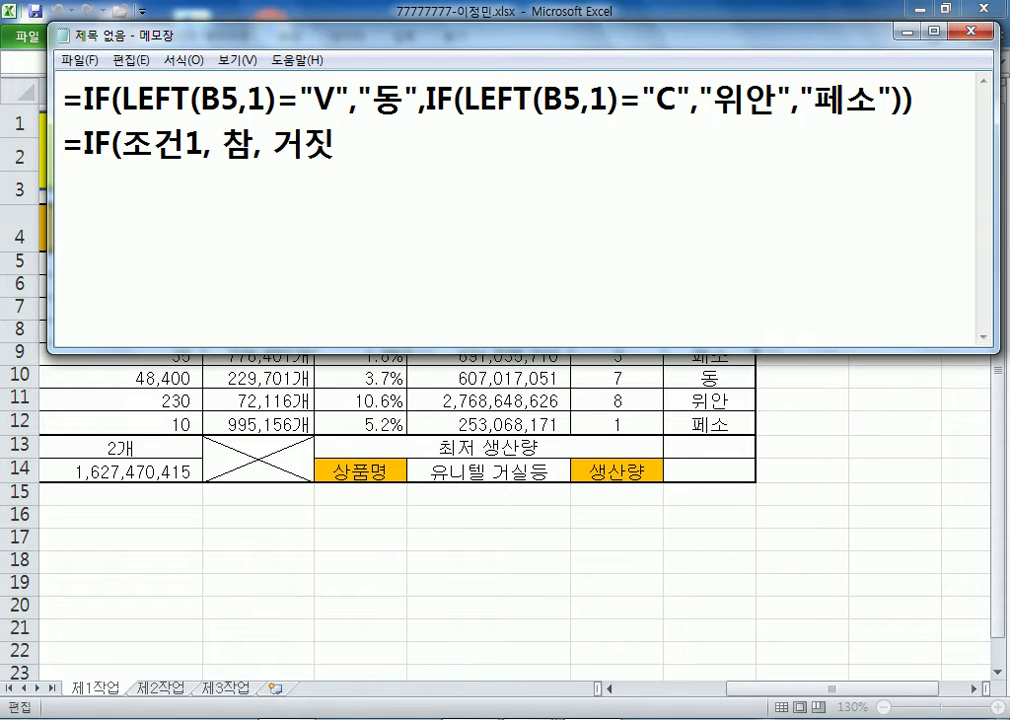
type(")")
key("Left")
key("Left")
key("Left")
key("Left")
key("Left")
key("Left")
key("Left")
key("Left")
key("Left")
key("Delete")
key("End")
key("Return")
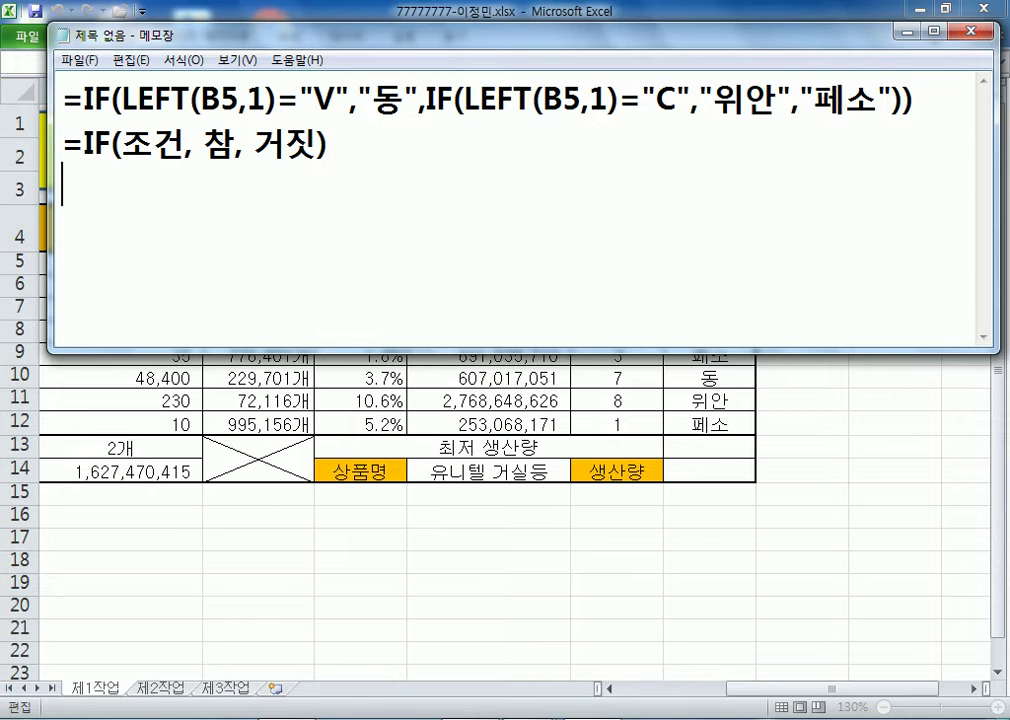
- Add nested templates =IF(조건1, 참, IF(조건2, 참, 거짓)) and =IF(조건1, IF(조건2, 참, 거짓), 거짓)
type("=IF(")
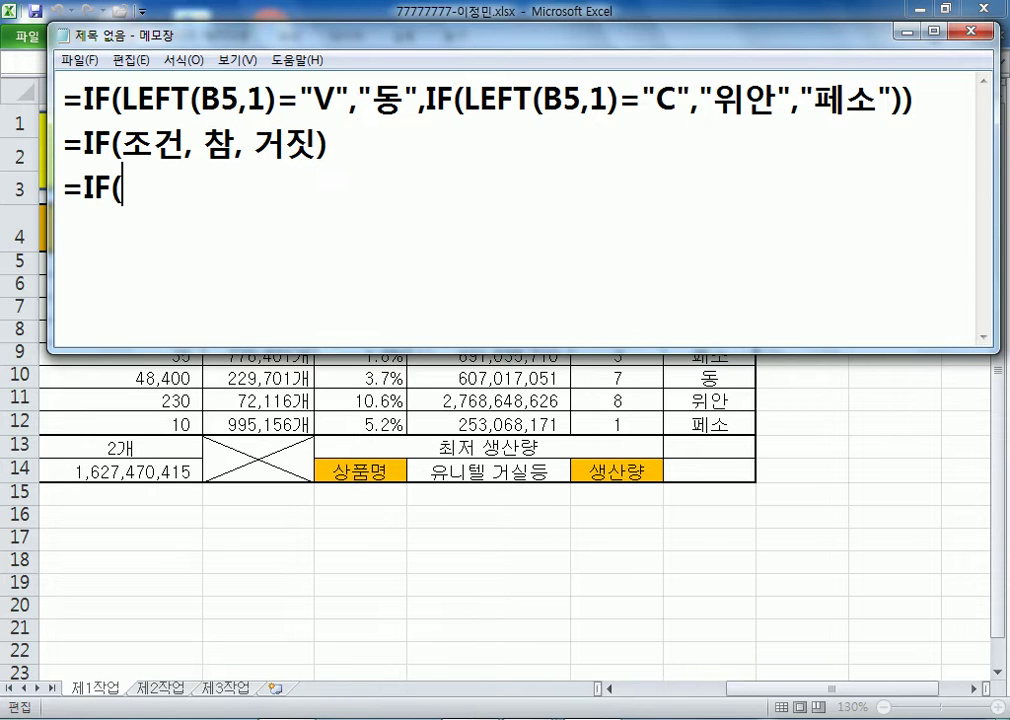
type("조건1, 참, ")
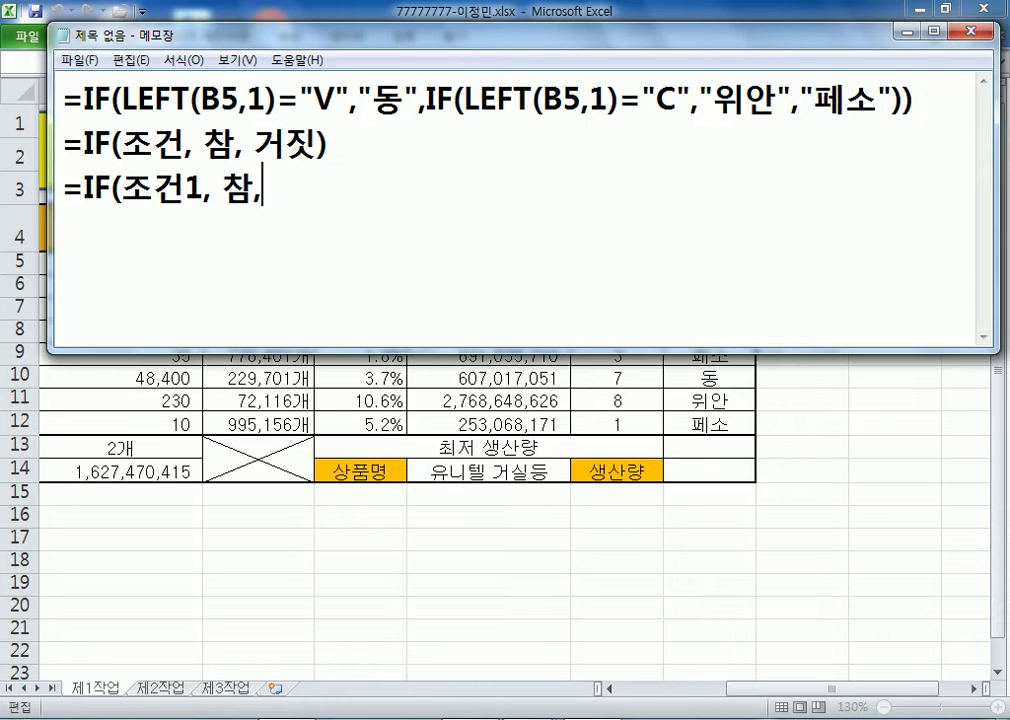
type("IF")
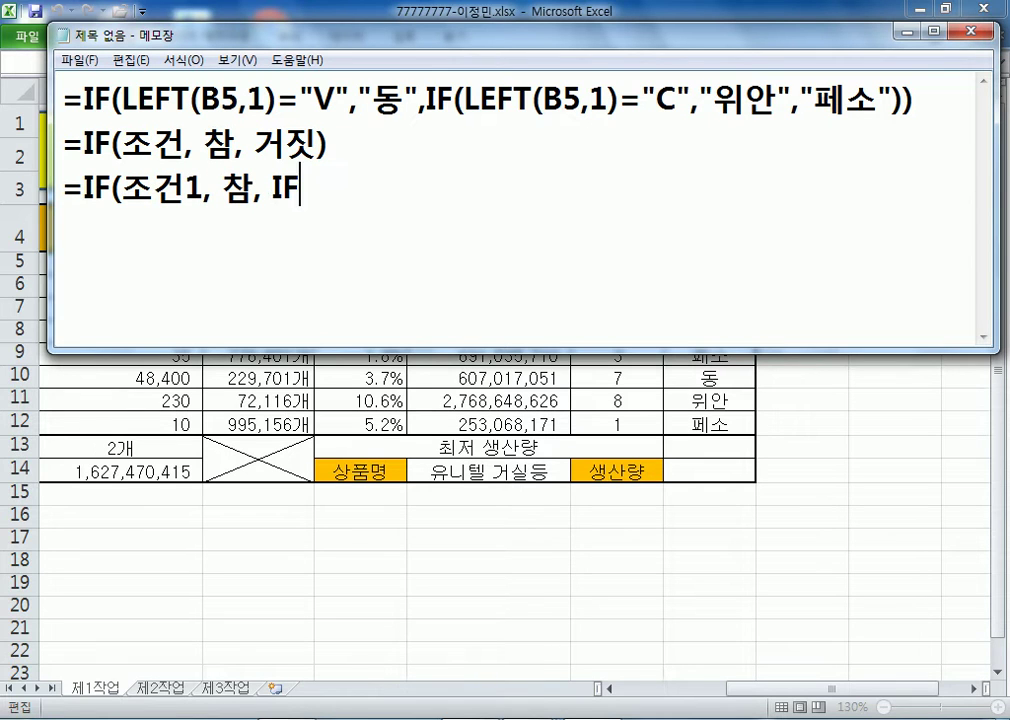
type("(족건2, ")
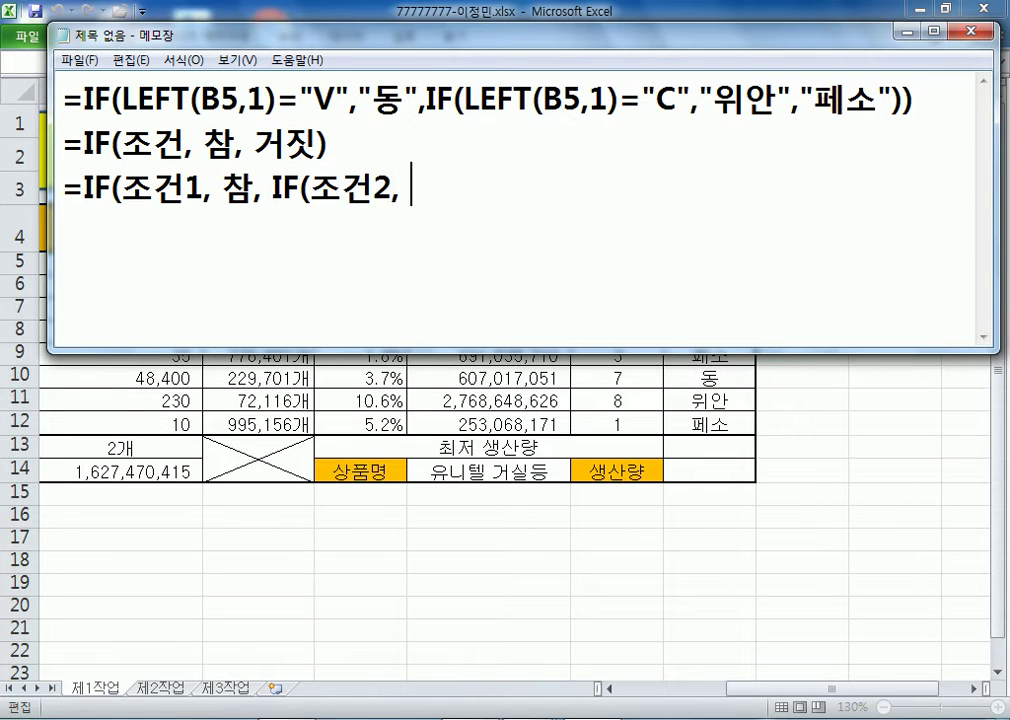
type("참, ㄱ거짓)")
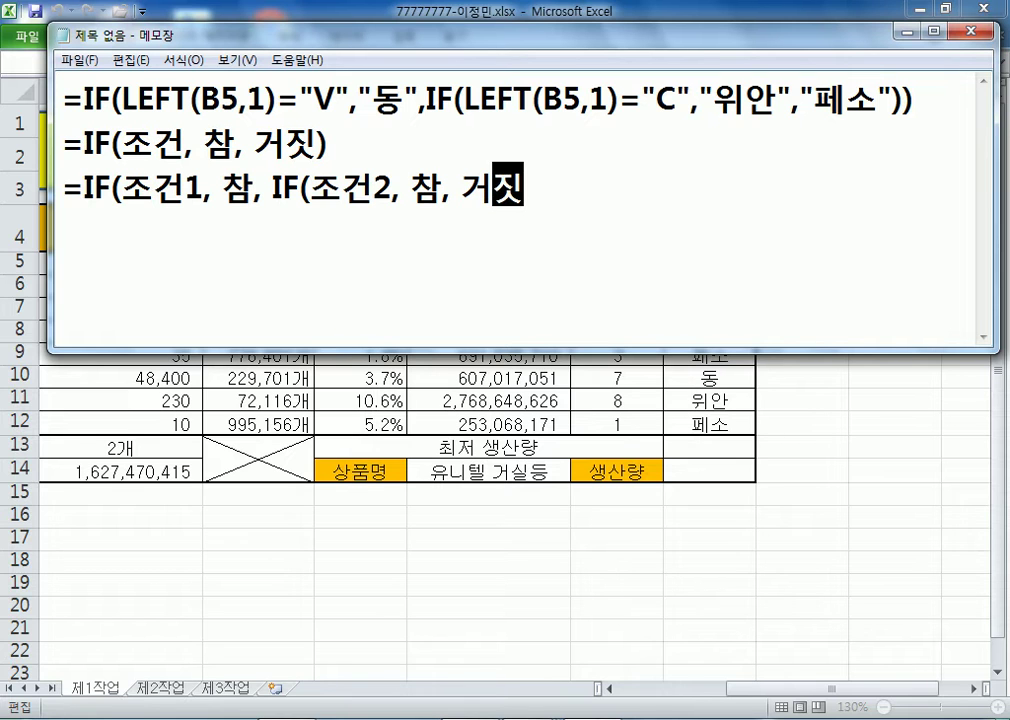
key("Return")
type("=IF(*")
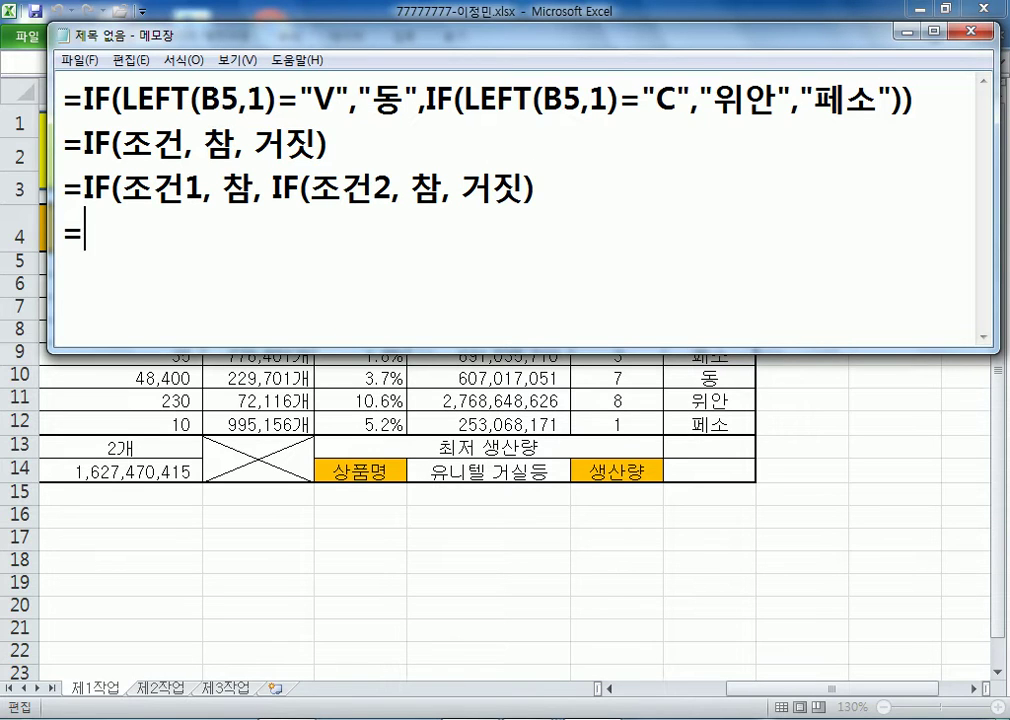
key("BackSpace")
type("WHR")
key("BackSpace")
key("BackSpace")
key("BackSpace")
type("ㅈ조건1, ")
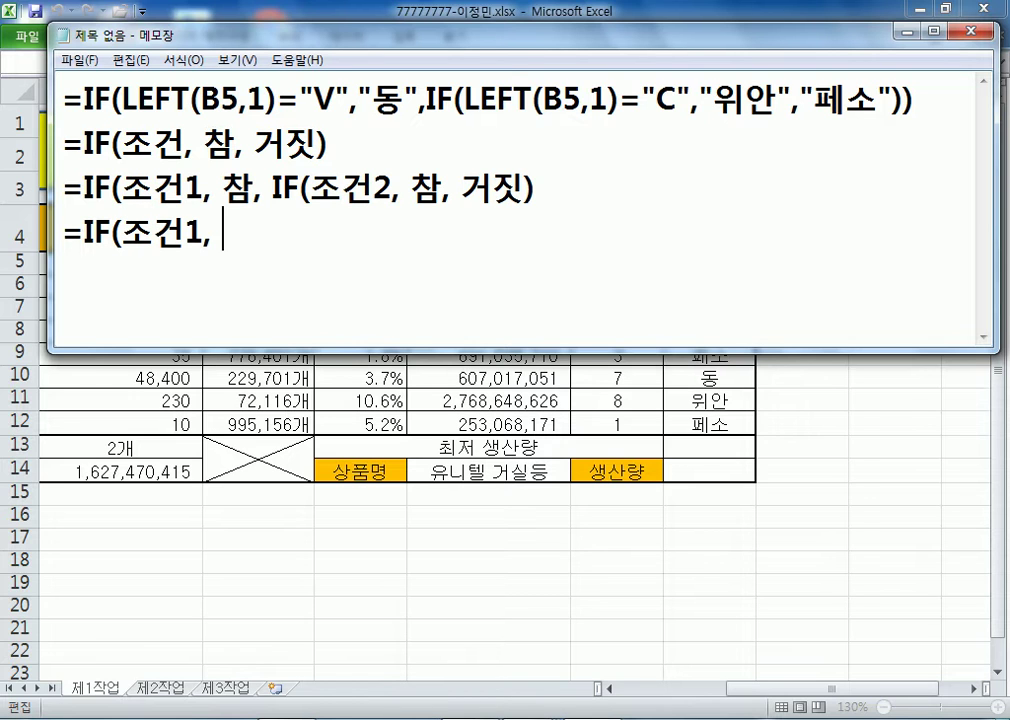
type("IF(조건1")
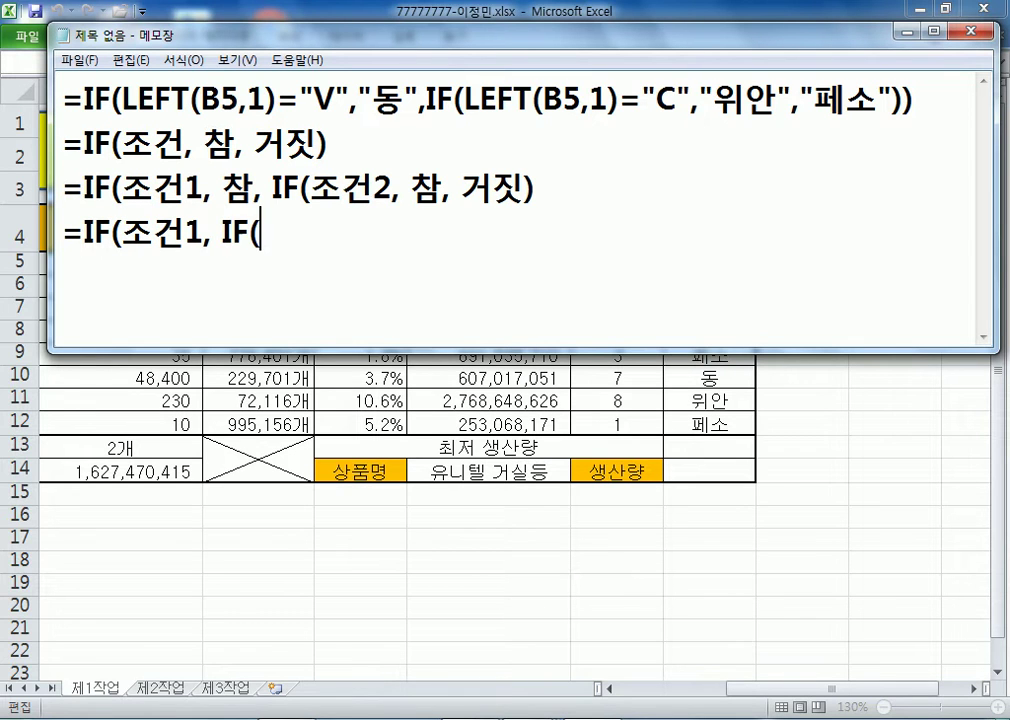
key("BackSpace")
type("2, 참")
type("), ㄱ")
key("BackSpace")
key("BackSpace")
key("BackSpace")
key("BackSpace")
type(", ")
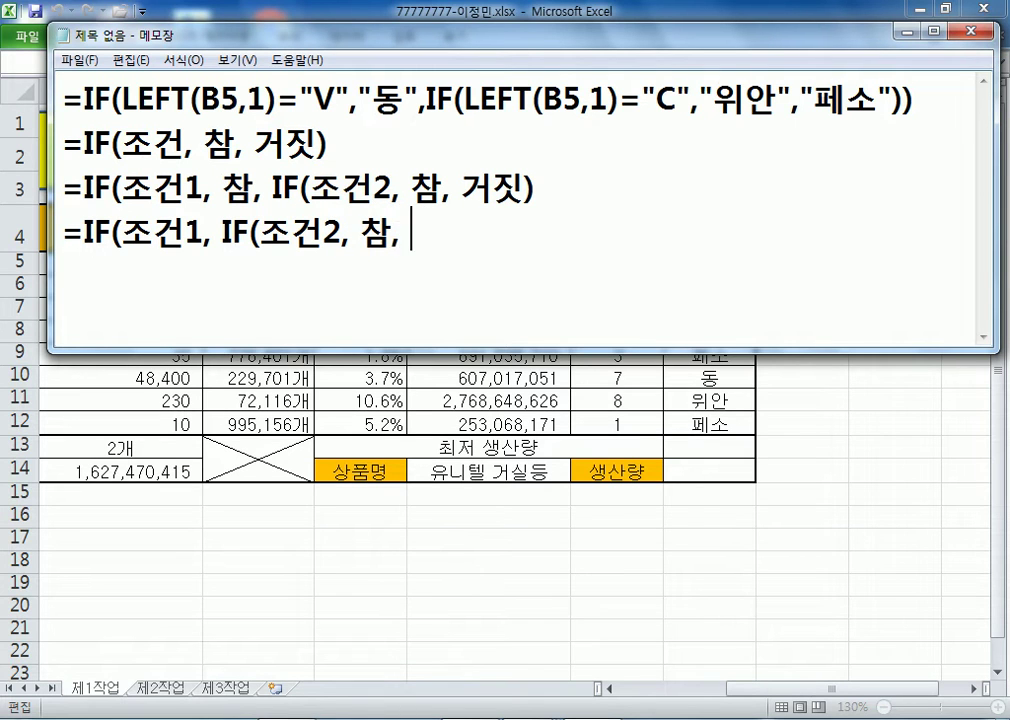
type("거짓)")
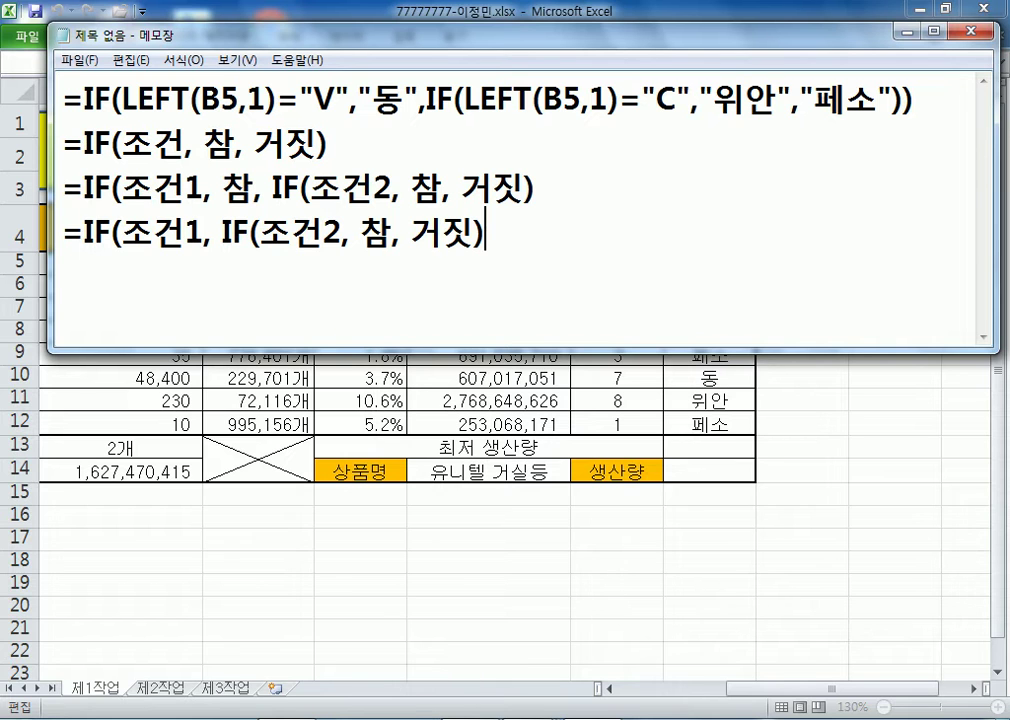
type(", 거짓)")
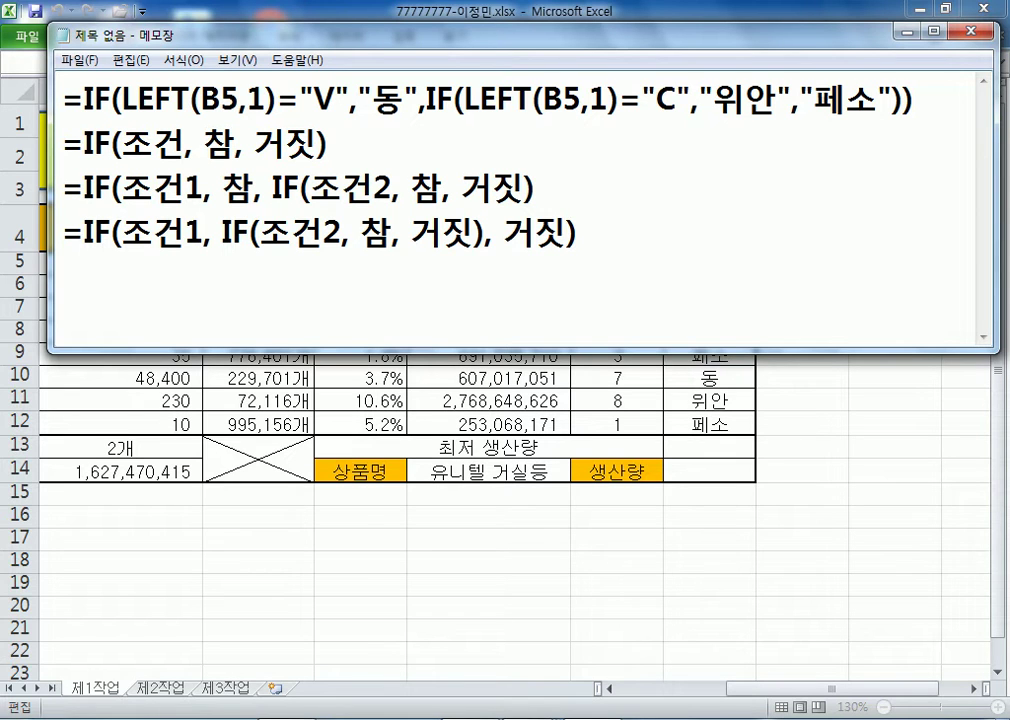
key("Left")
key("Left")
key("Left")
key("Left")
key("Left")
key("Left")
key("Left")
key("Left")
key("Left")
key("Left")
key("Left")
key("Right")
key("Right")
key("Right")
key("Right")
double_click(238, 187)
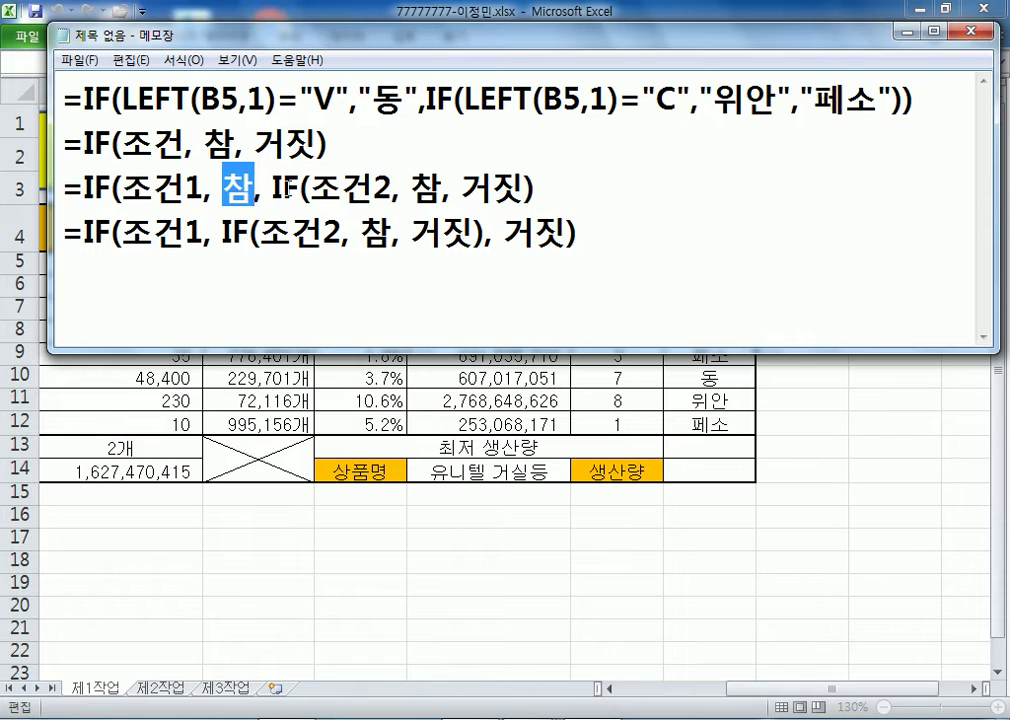
left_click_drag(272, 187, 493, 187)
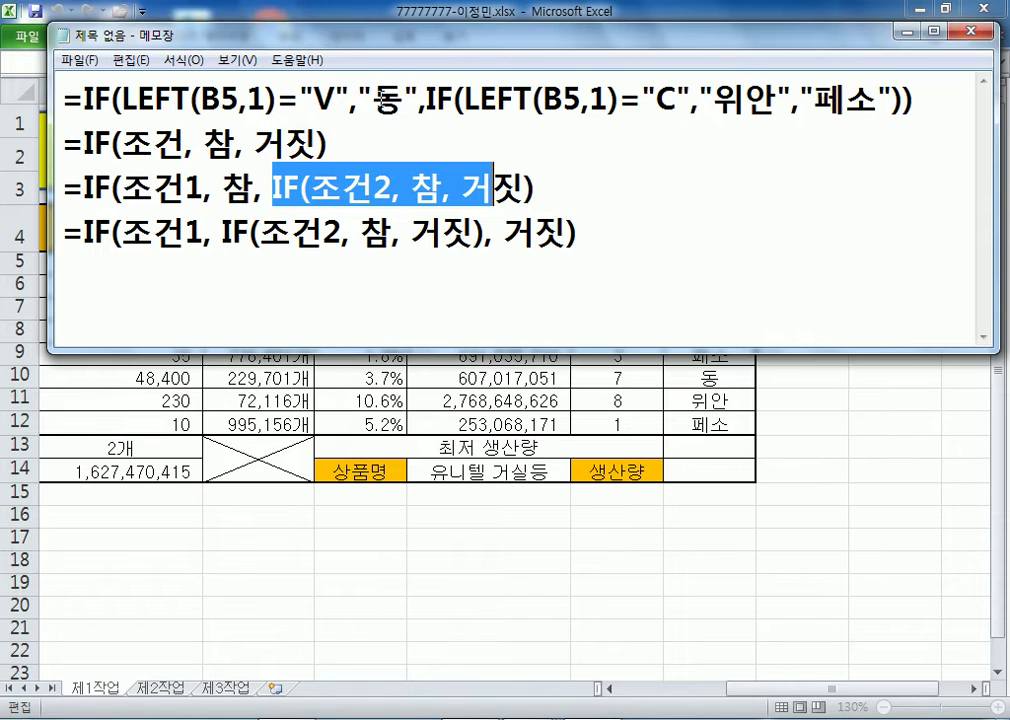
left_click_drag(402, 100, 374, 100)
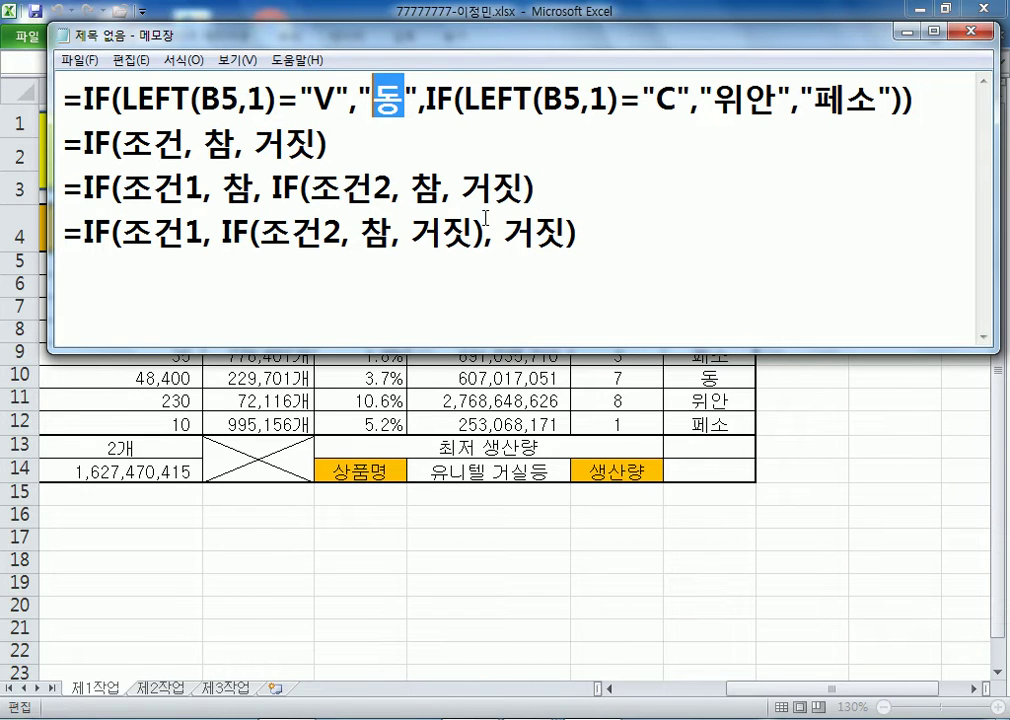
left_click_drag(60, 233, 652, 233)
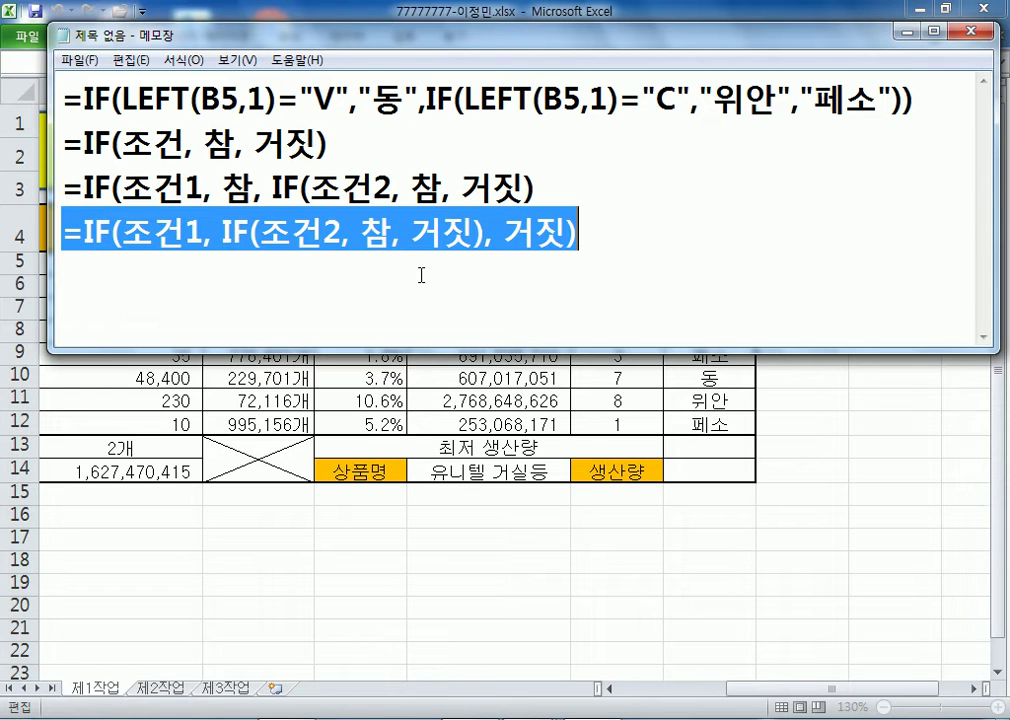
left_click_drag(540, 188, 62, 192)
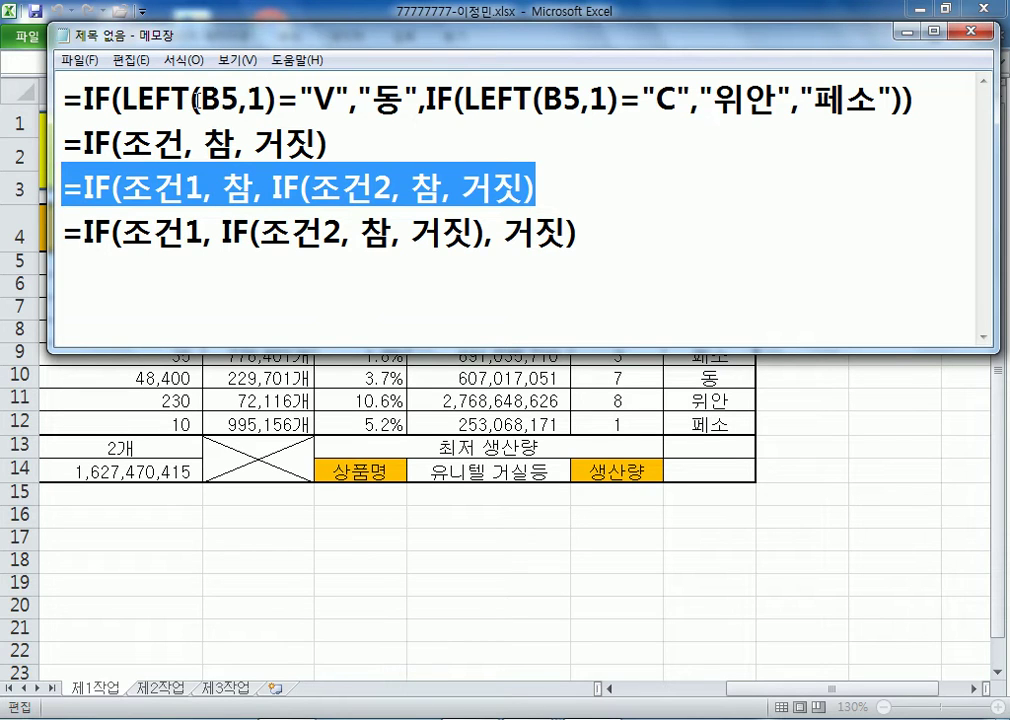
left_click_drag(309, 99, 350, 101)
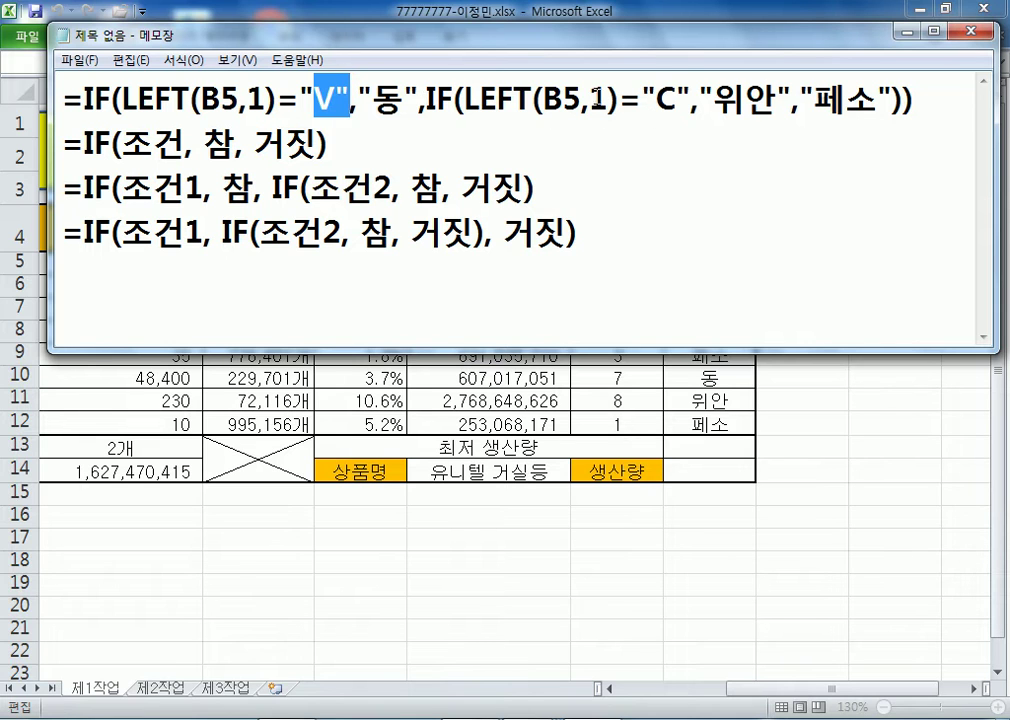
left_click_drag(676, 99, 657, 100)
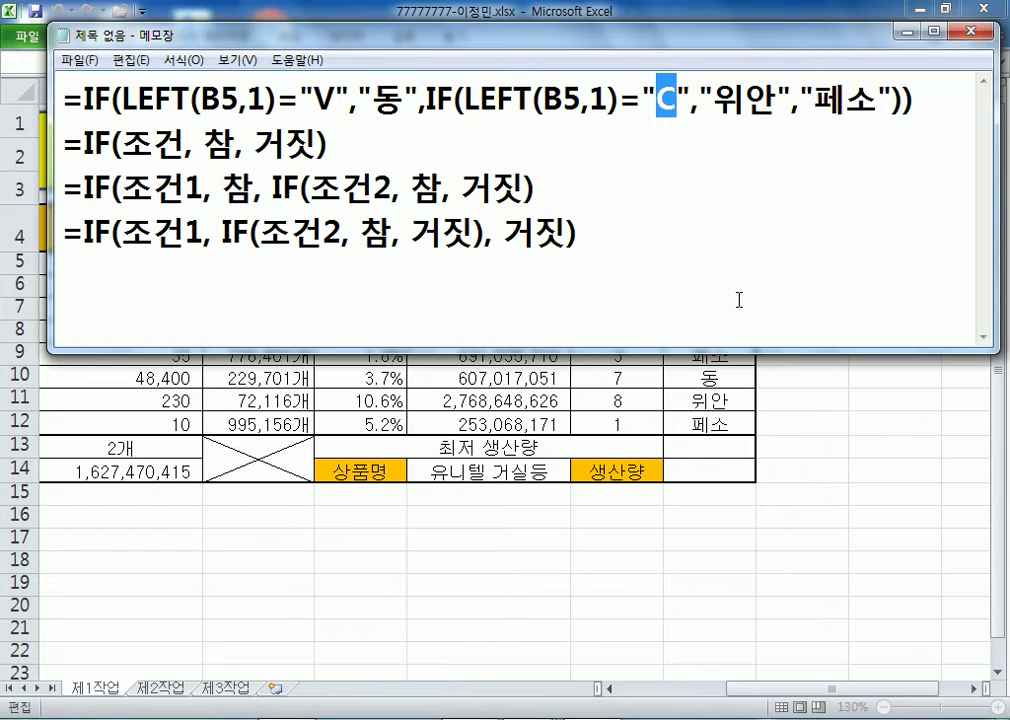
left_click(637, 298)
key("Return")
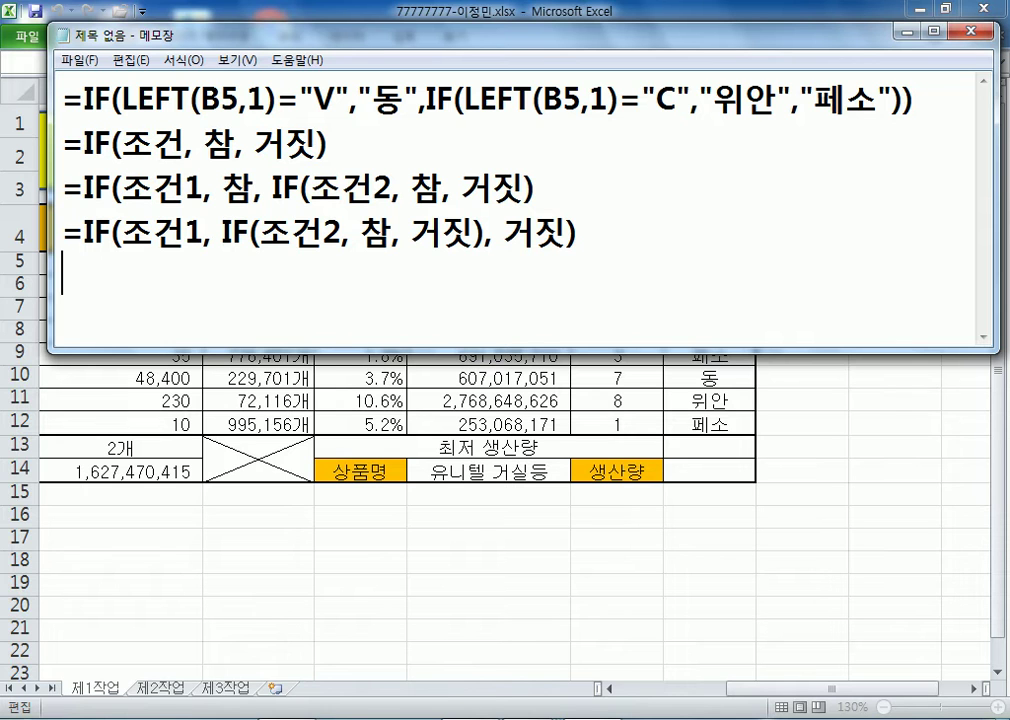
- Copy E14's =ROUND(DAVERAGE(B4:H12,H4,D4:D5),0) formula into Notepad and enlarge the Notepad window
left_click(588, 451)
key("Escape")
left_click(166, 472)
left_click(557, 70)
key("ctrl+a")
key("ctrl+c")
key("alt+Tab")
key("ctrl+v")
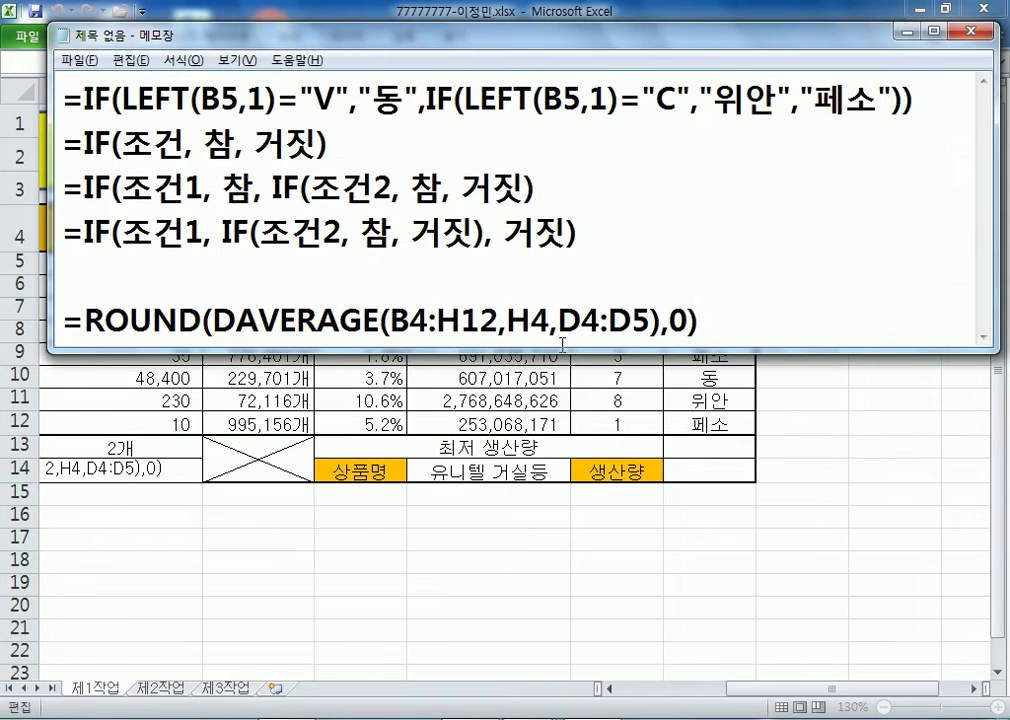
left_click_drag(563, 352, 563, 548)
- Type the templates =ROUND(값, 자리수) and =DAVERAGE(데이터베이스, 항목, 조건) below it
key("Return")
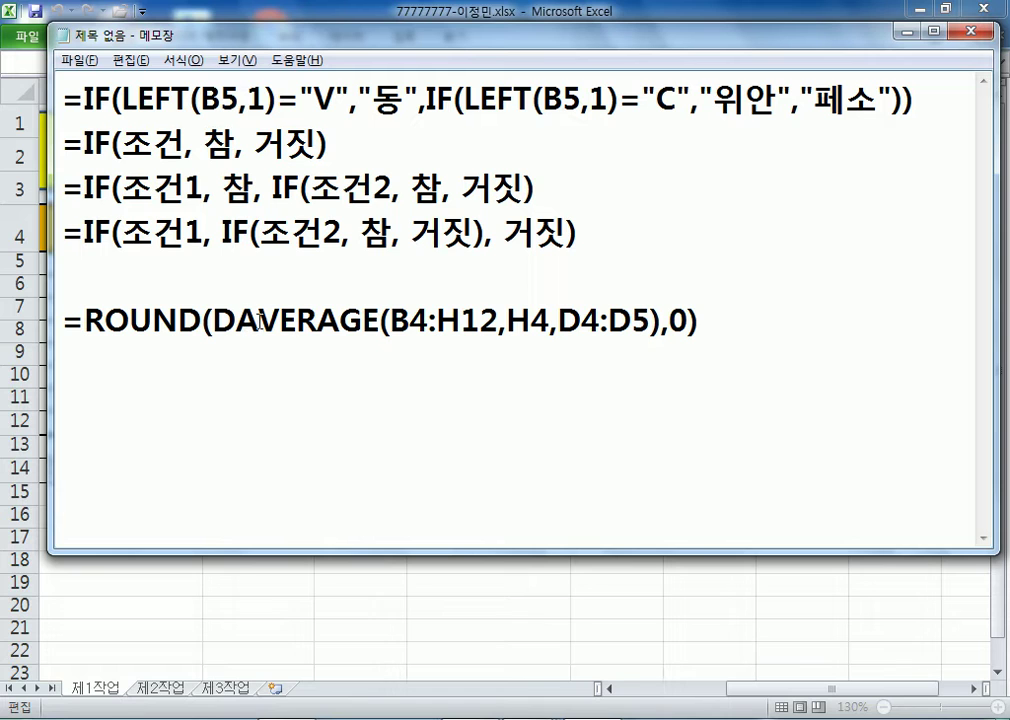
left_click(205, 376)
type("=")
key("BackSpace")
type("=ROUND(ㄱ값, 자리수)")
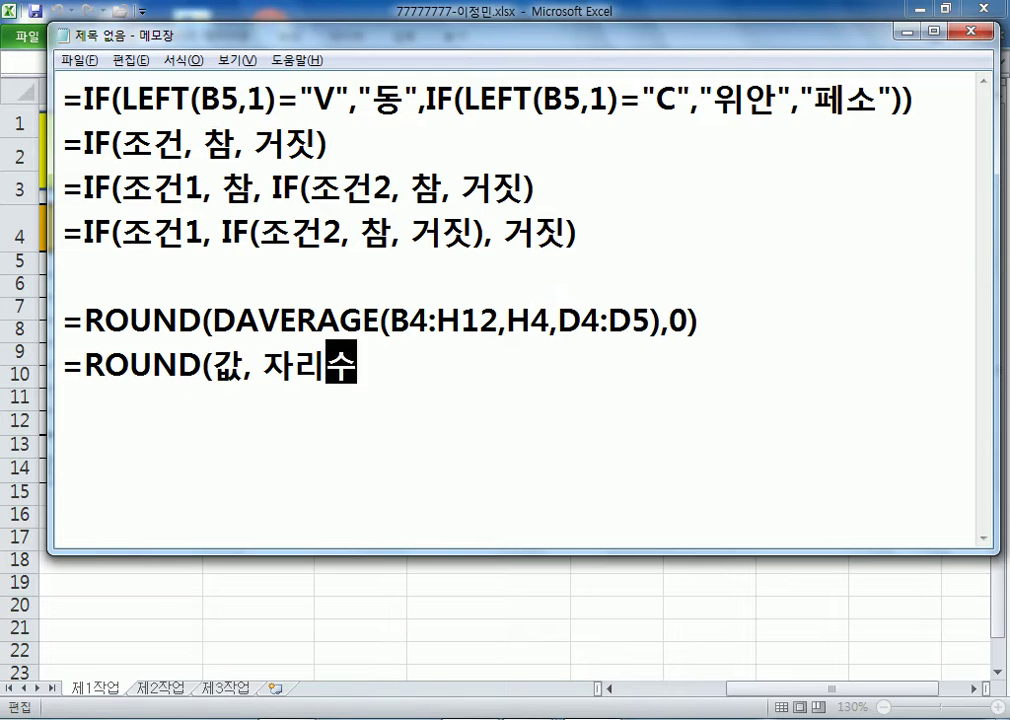
key("Return")
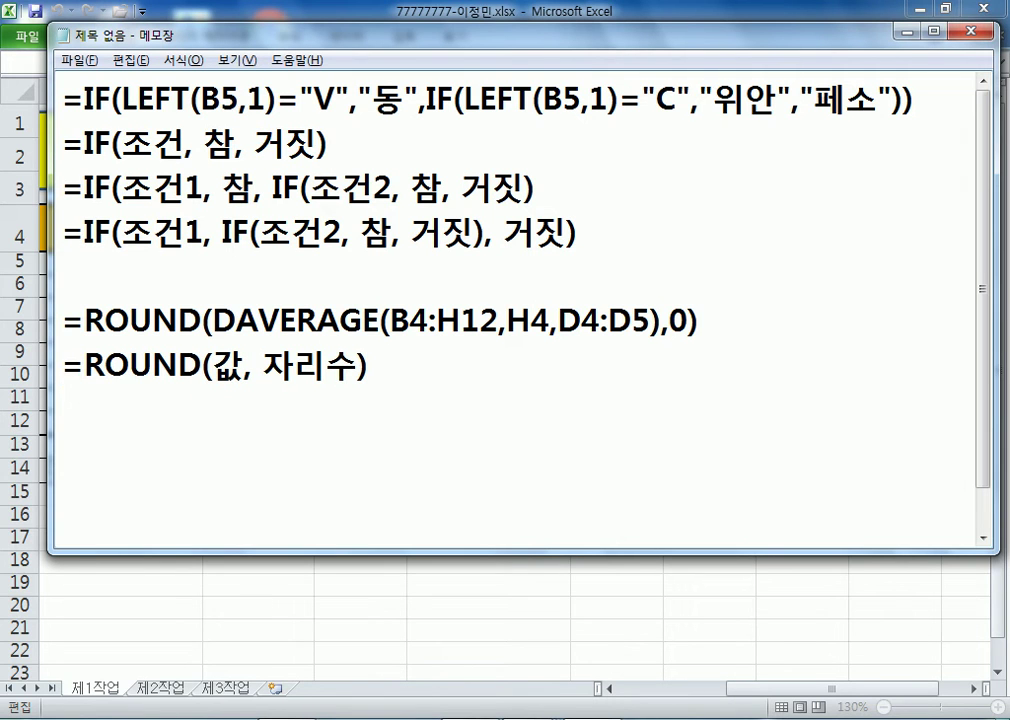
type("DAVERAGE(")
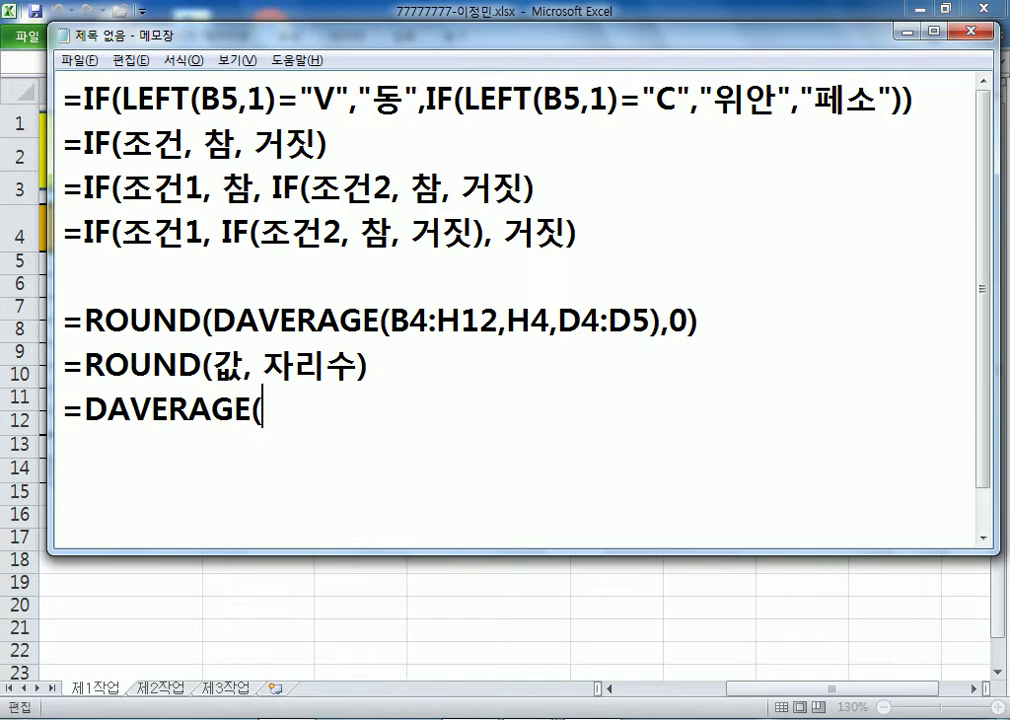
type("데이터베이스, 항목, 족")
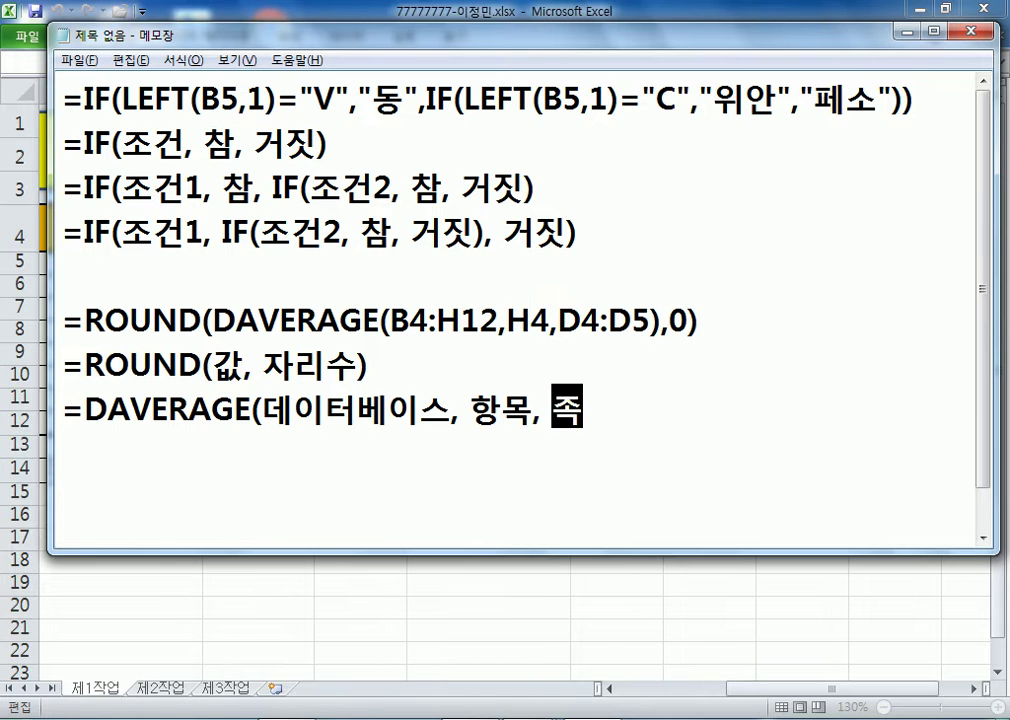
type("건)")
key("Return")
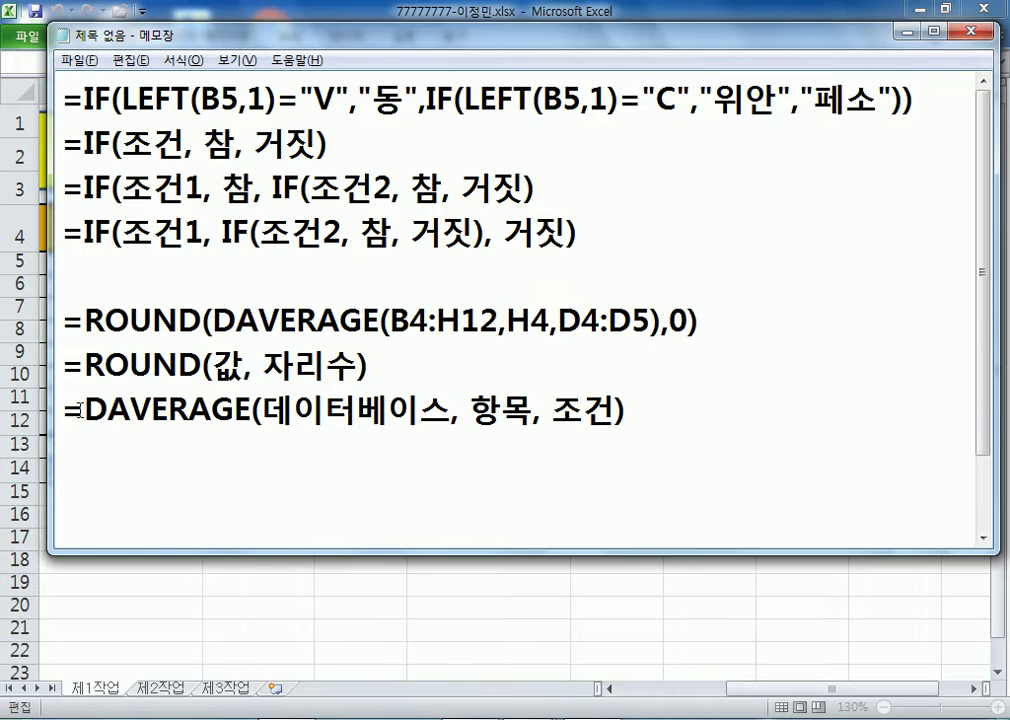
- Match the 데이터베이스 argument to table range B4:H12 in the worksheet
left_click_drag(262, 412, 452, 410)
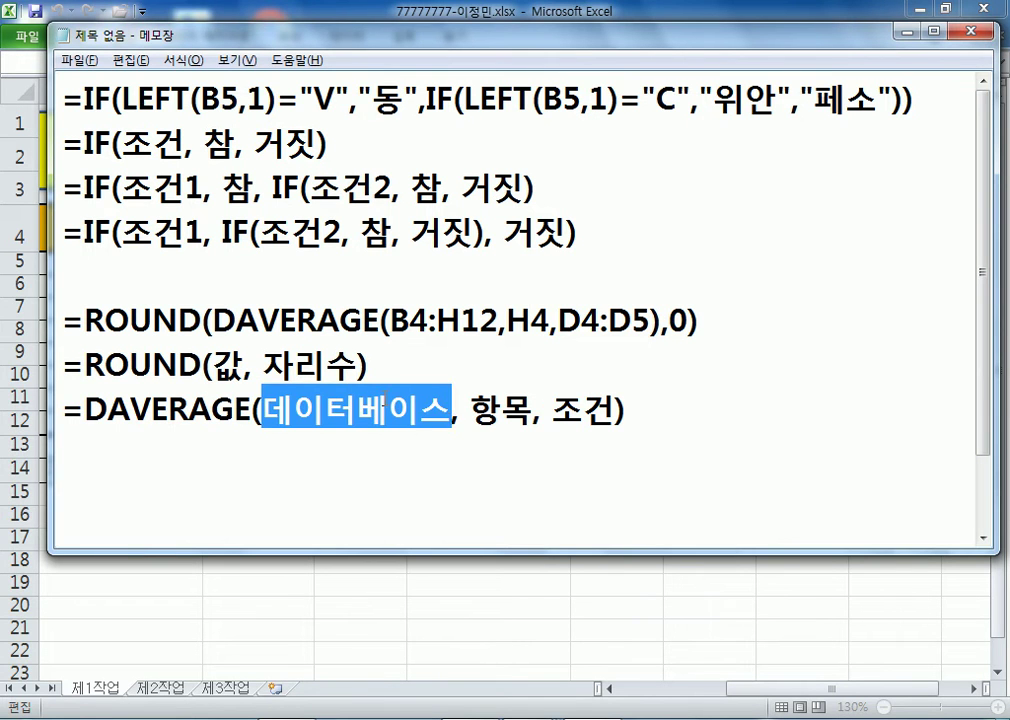
key("alt+Tab")
key("Escape")
key("Home")
left_click_drag(109, 232, 836, 417)
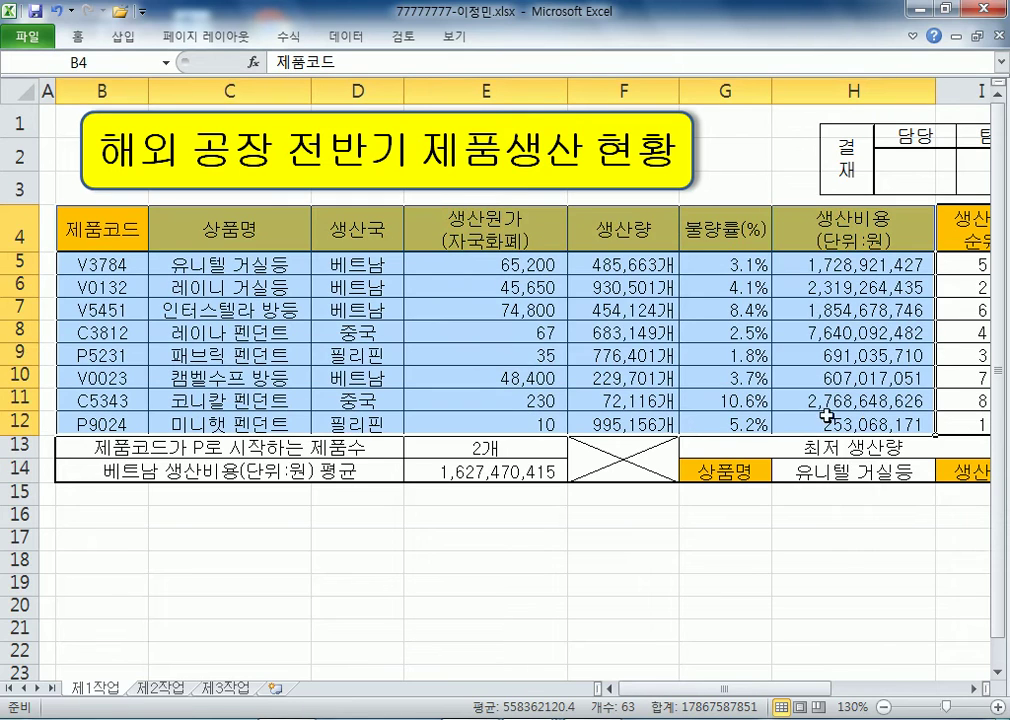
- Point across the table's header cells to show 생산비용 as the DAVERAGE field
scroll(836, 417, "down", 2)
key("alt+Tab")
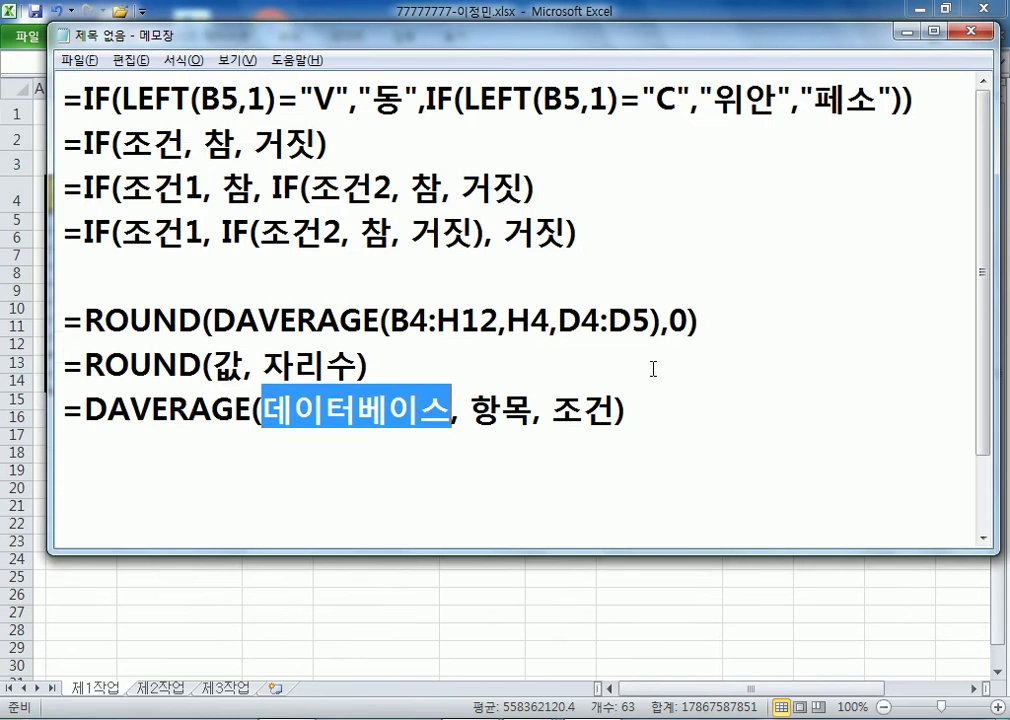
key("alt+Tab")
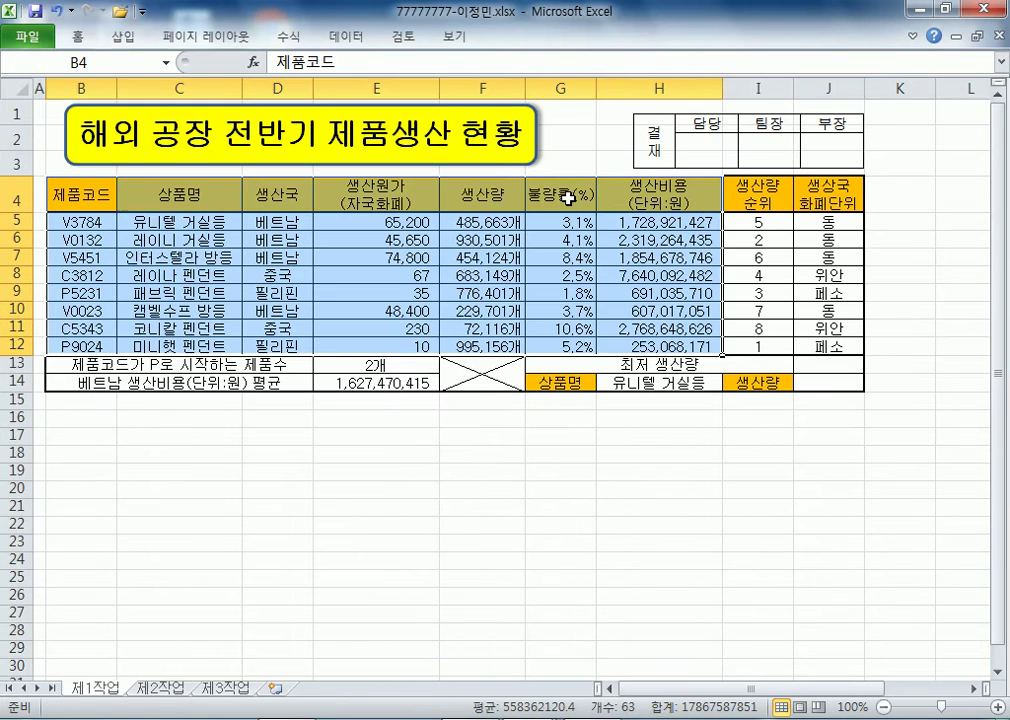
left_click(569, 197)
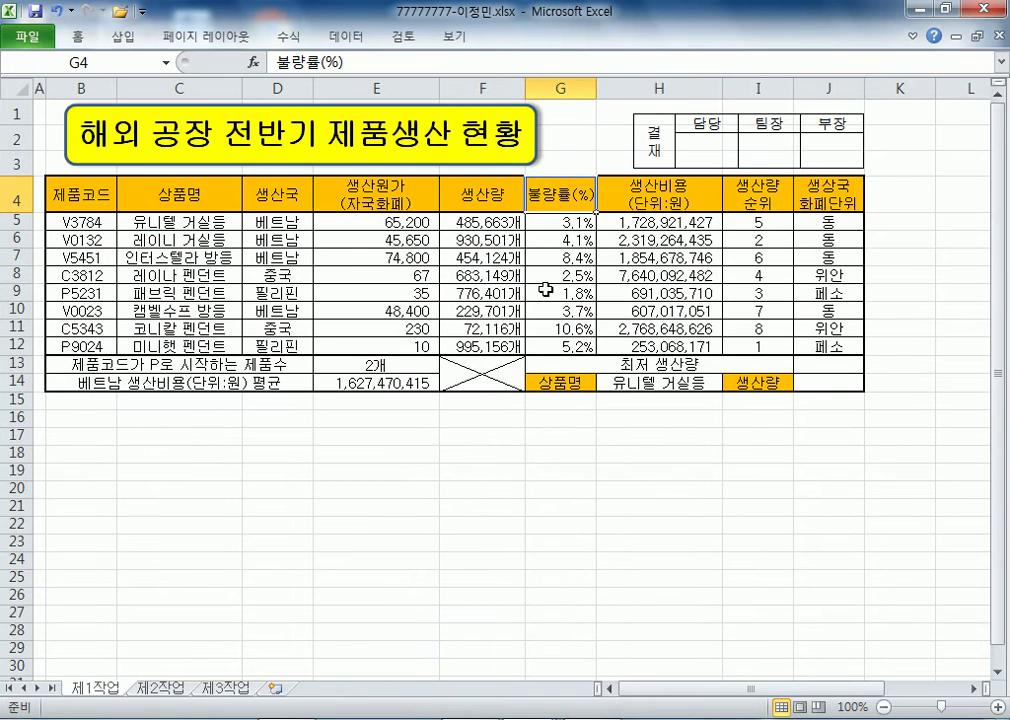
left_click(474, 205)
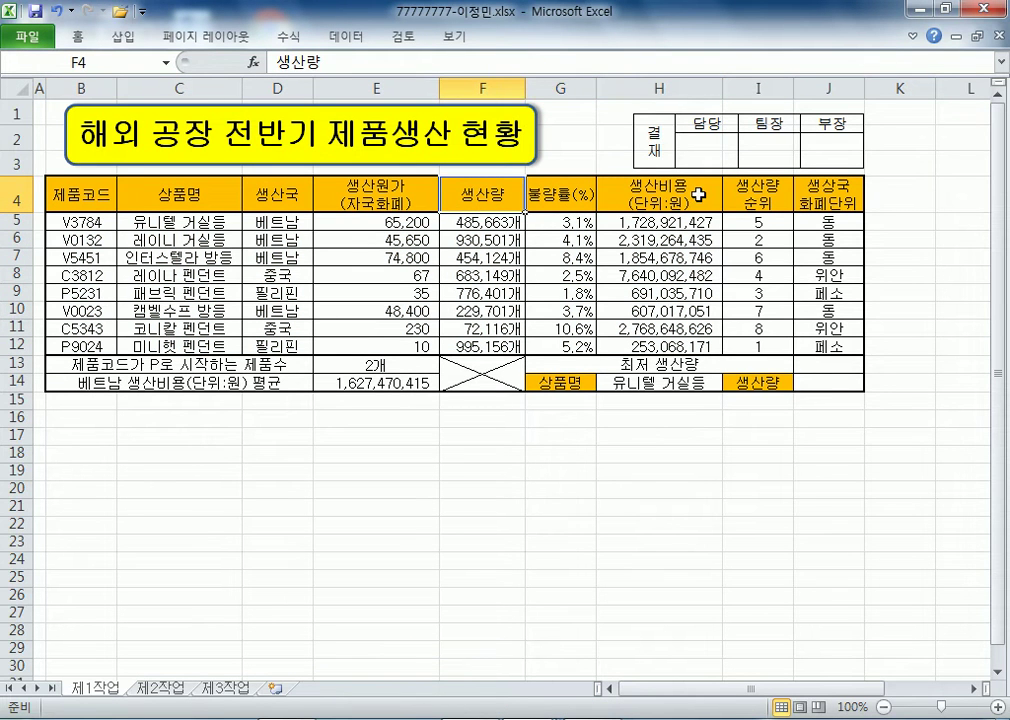
left_click(697, 195)
left_click(582, 196)
left_click(655, 197)
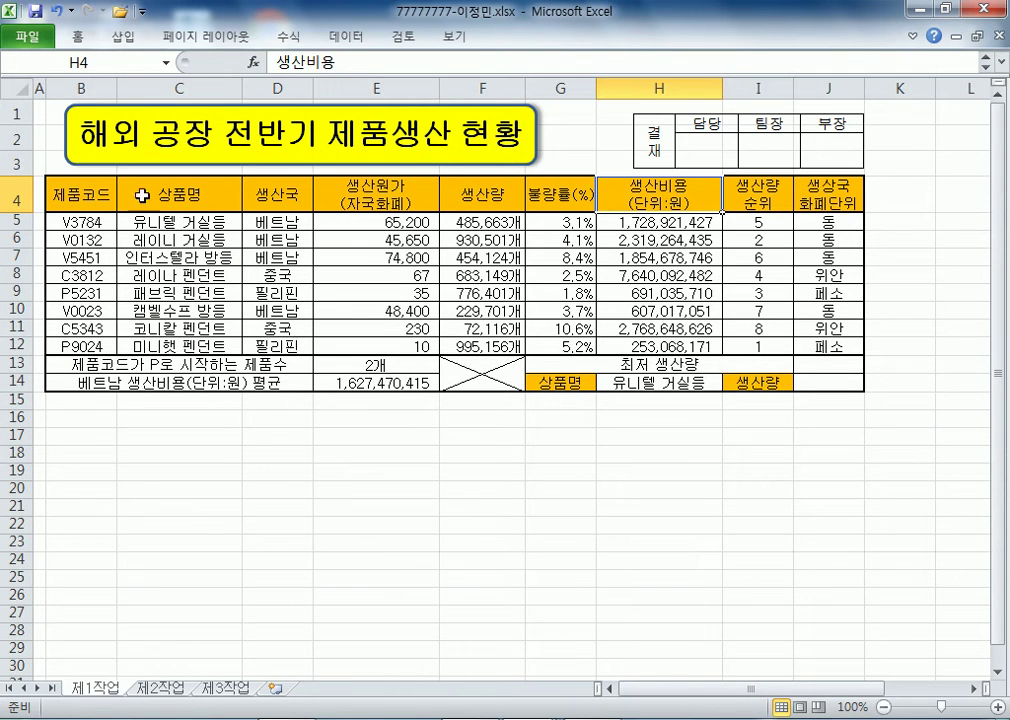
left_click(90, 196)
left_click(180, 196)
left_click(290, 196)
left_click(380, 196)
left_click(468, 198)
left_click(725, 198)
left_click(655, 198)
- Match the 조건 argument to criteria range D4:D5, then return to the notes under the DAVERAGE line
key("alt+Tab")
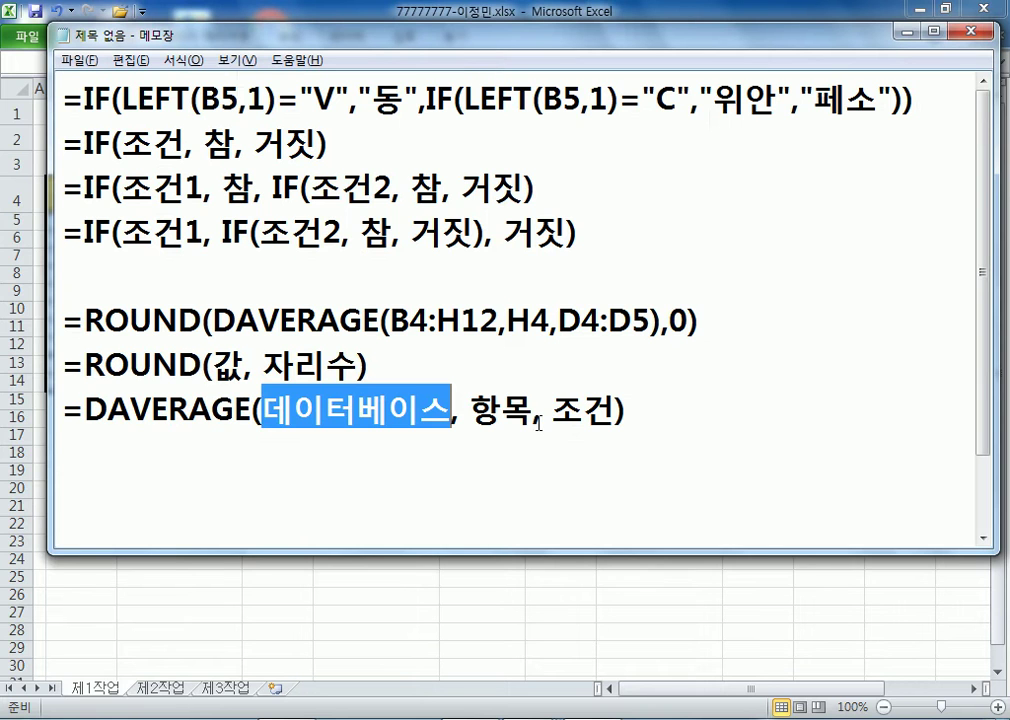
left_click_drag(553, 412, 616, 412)
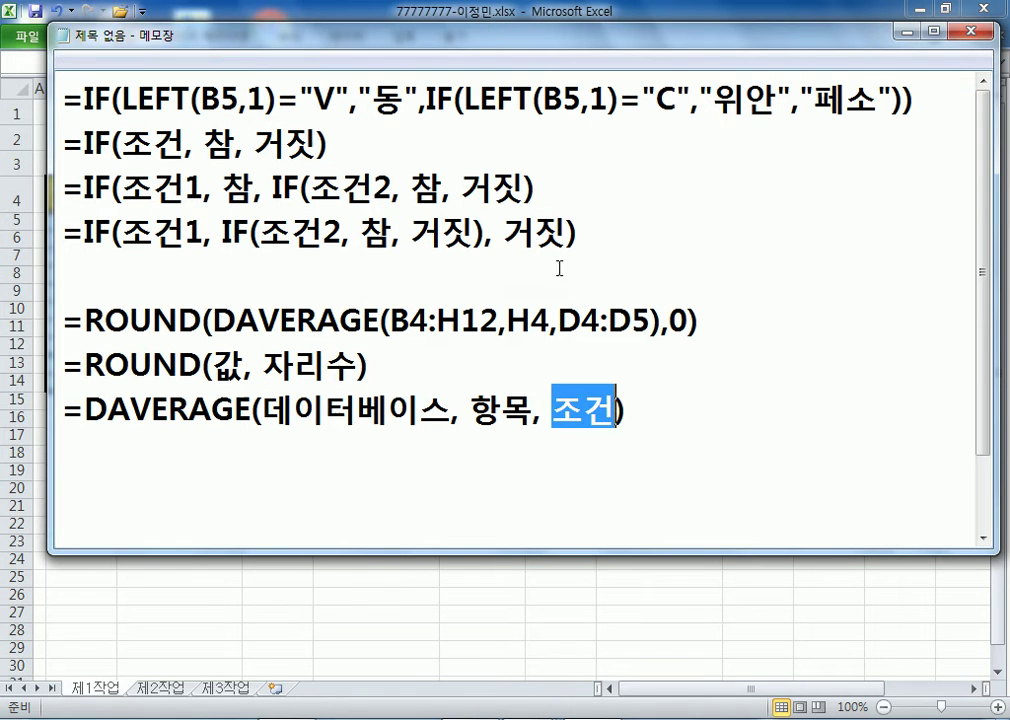
key("alt+Tab")
left_click(270, 222)
left_click_drag(292, 198, 292, 223)
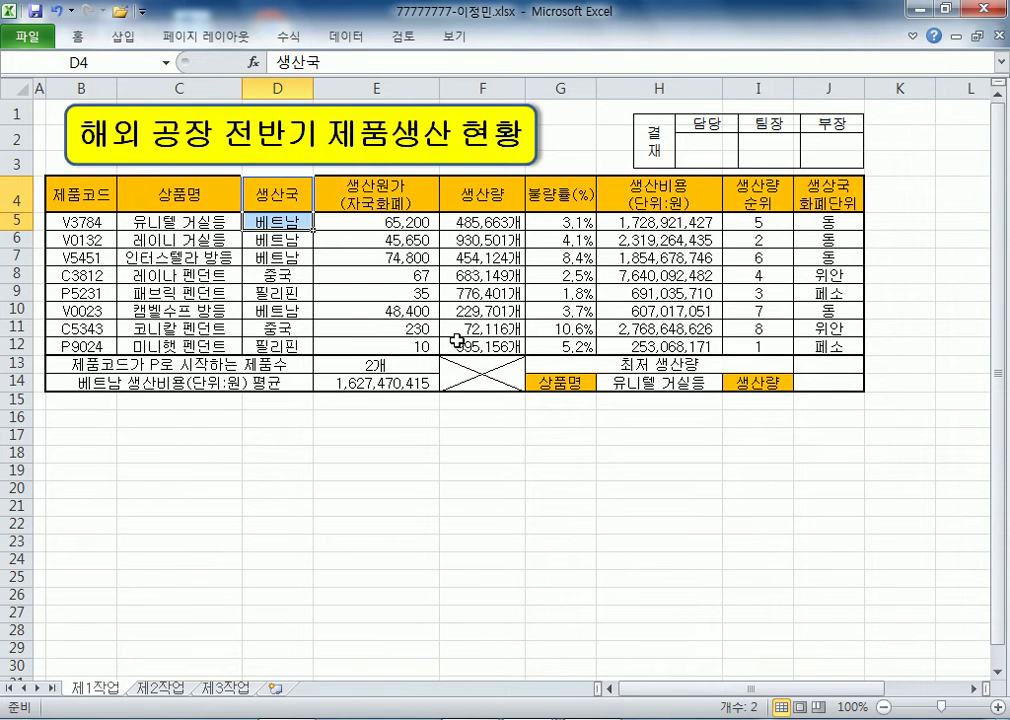
key("alt+Tab")
left_click(633, 485)
left_click(608, 440)
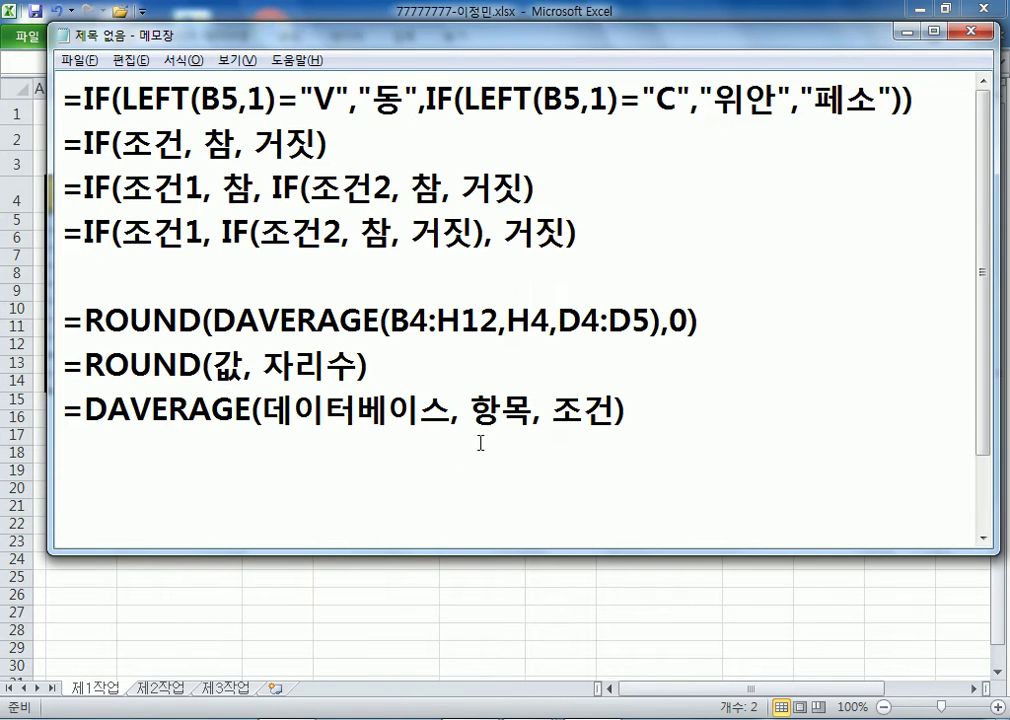
- Type DAVERAGE argument notes: 데이터베이스 : 전체, 항목 : 항목 셀의 순번, 조건 : 항목 셀을 포함해서 조건을 블럭
type("데이터")
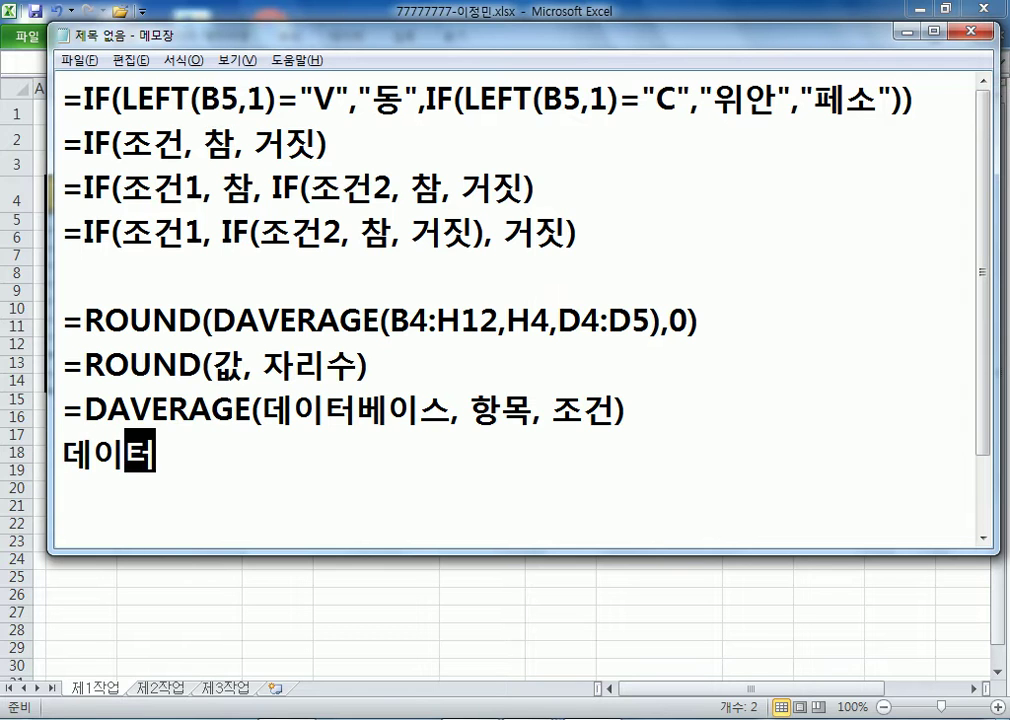
type("베이스 : 전체[")
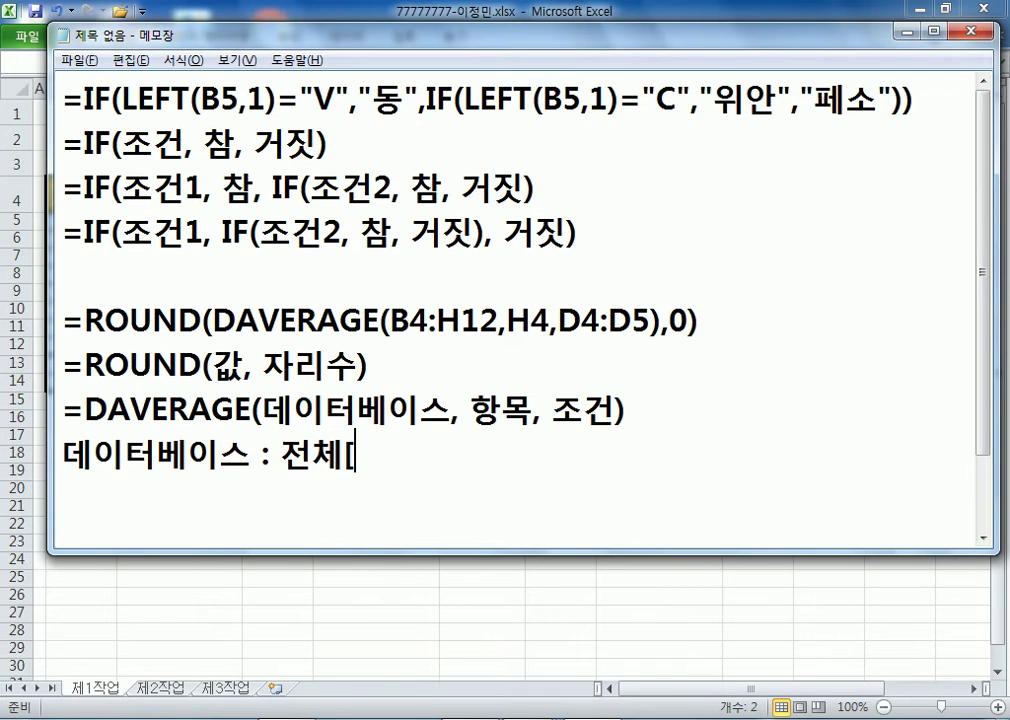
key("Return")
type("항목 ")
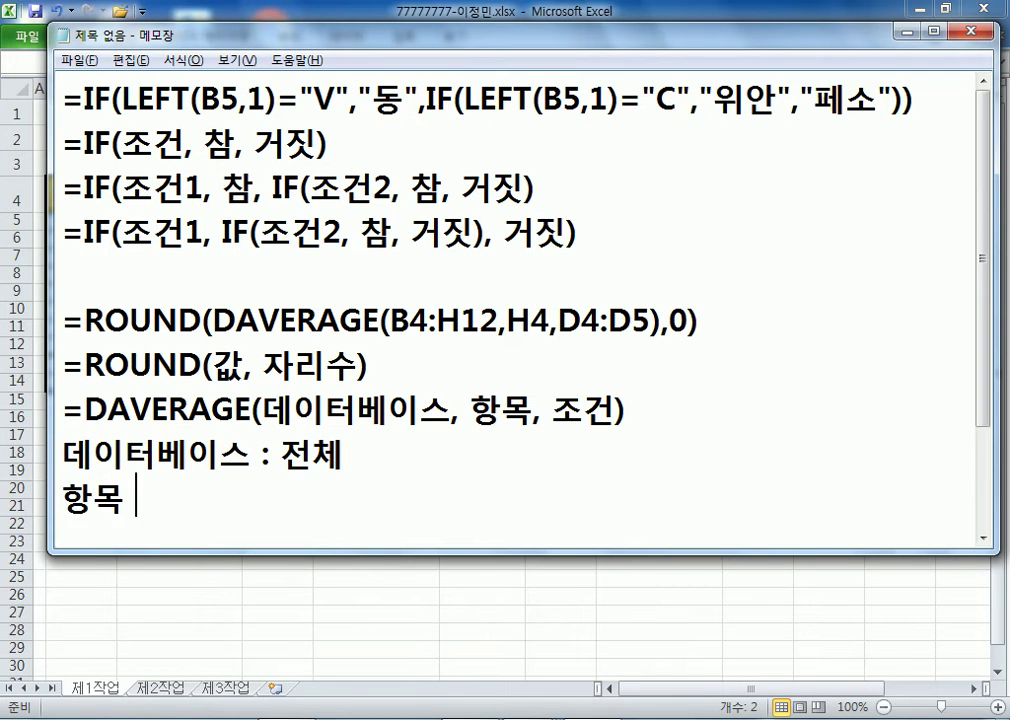
type(": 항목 ㅅ")
type("ㅔㄹ을 크")
type("ㄹ릭, 항")
type("목 셀의 순")
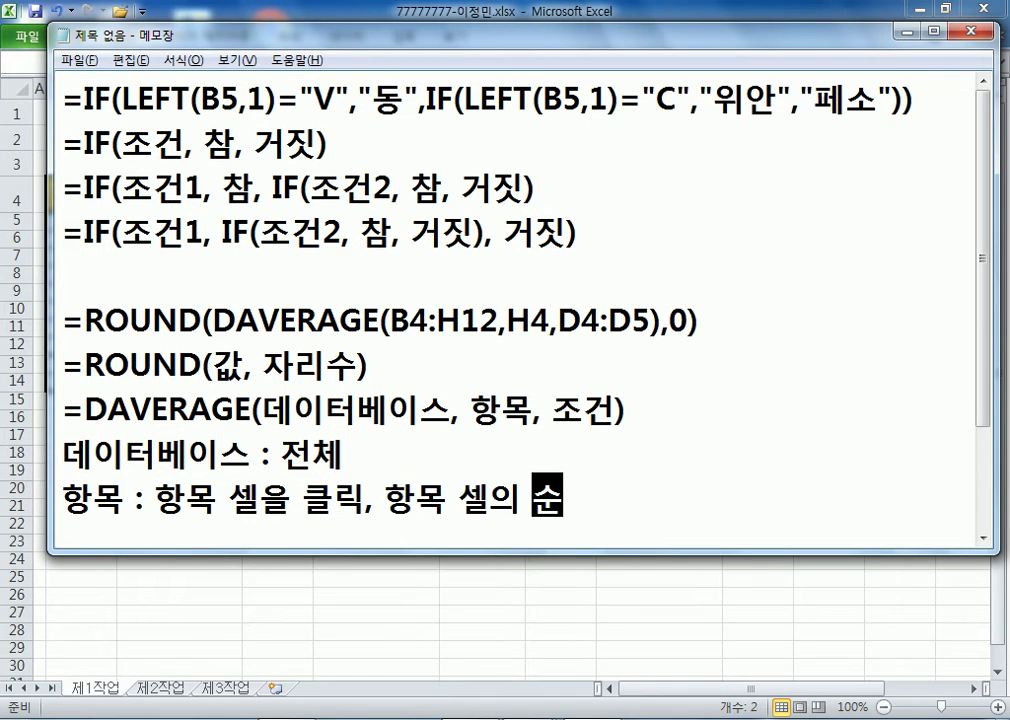
type("서")
key("BackSpace")
key("BackSpace")
type("번")
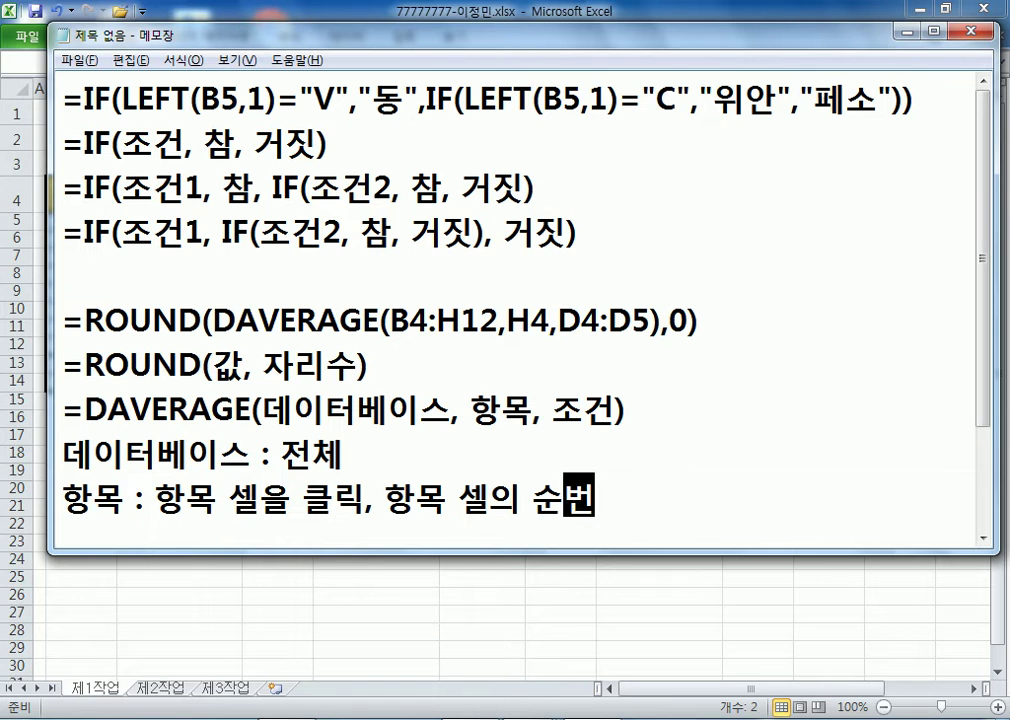
scroll(715, 412, "down", 1)
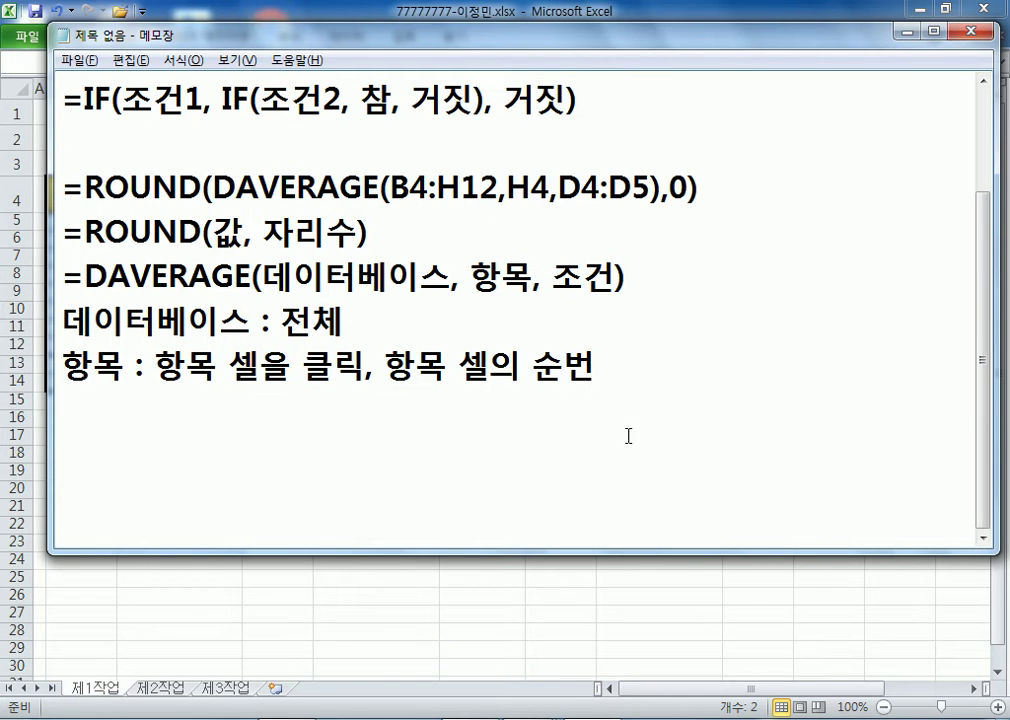
key("Return")
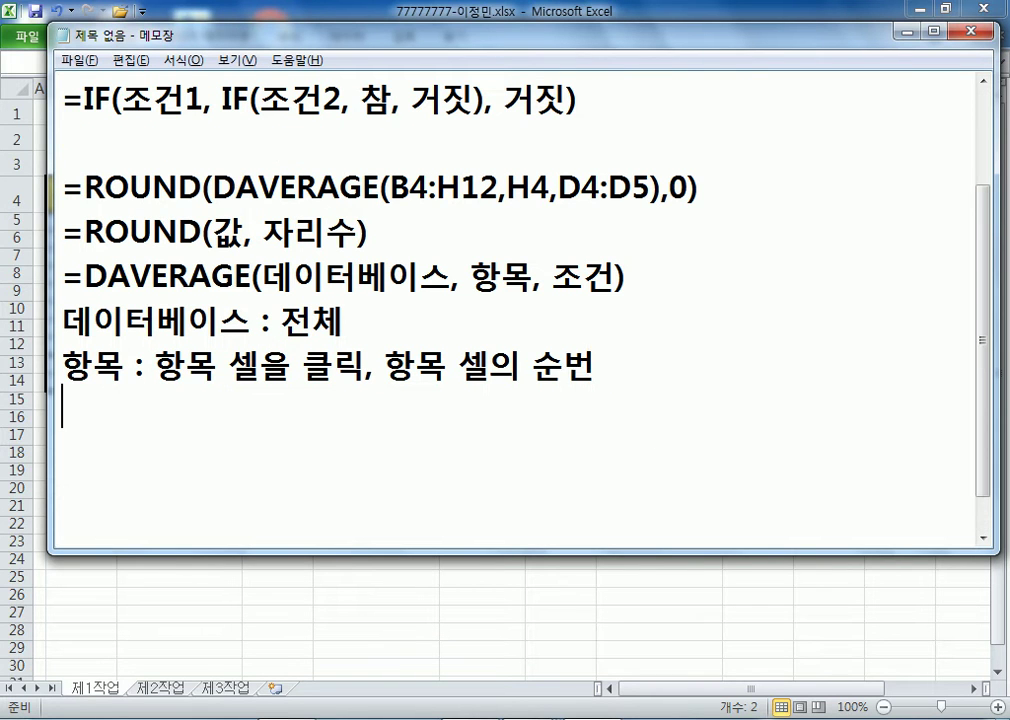
type("조건 : ")
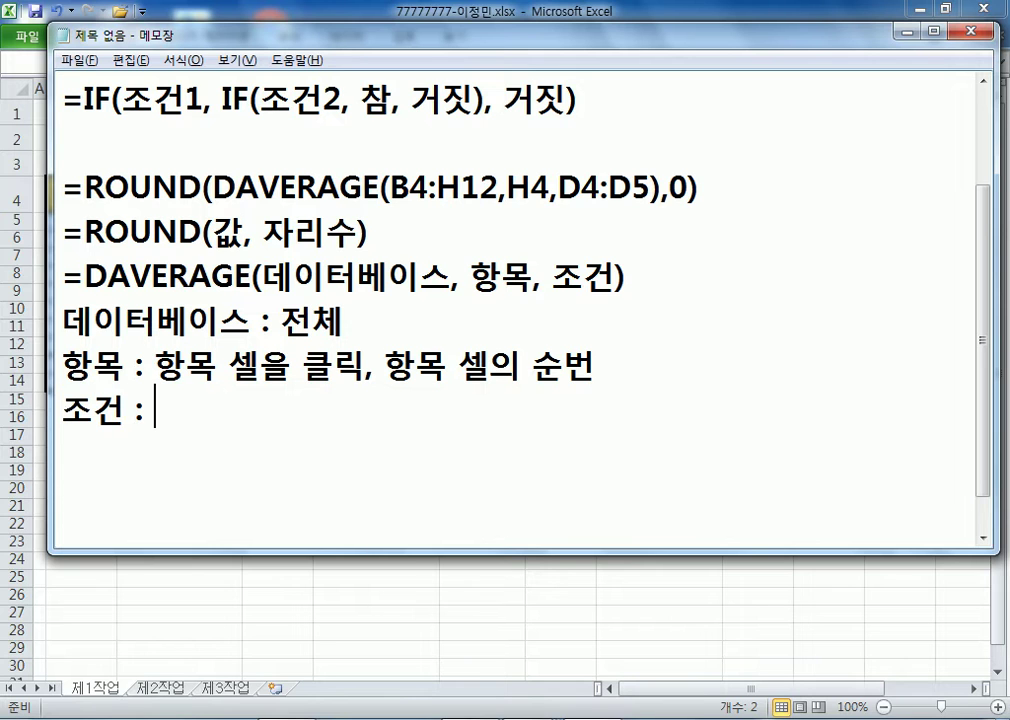
type("항목 셀")
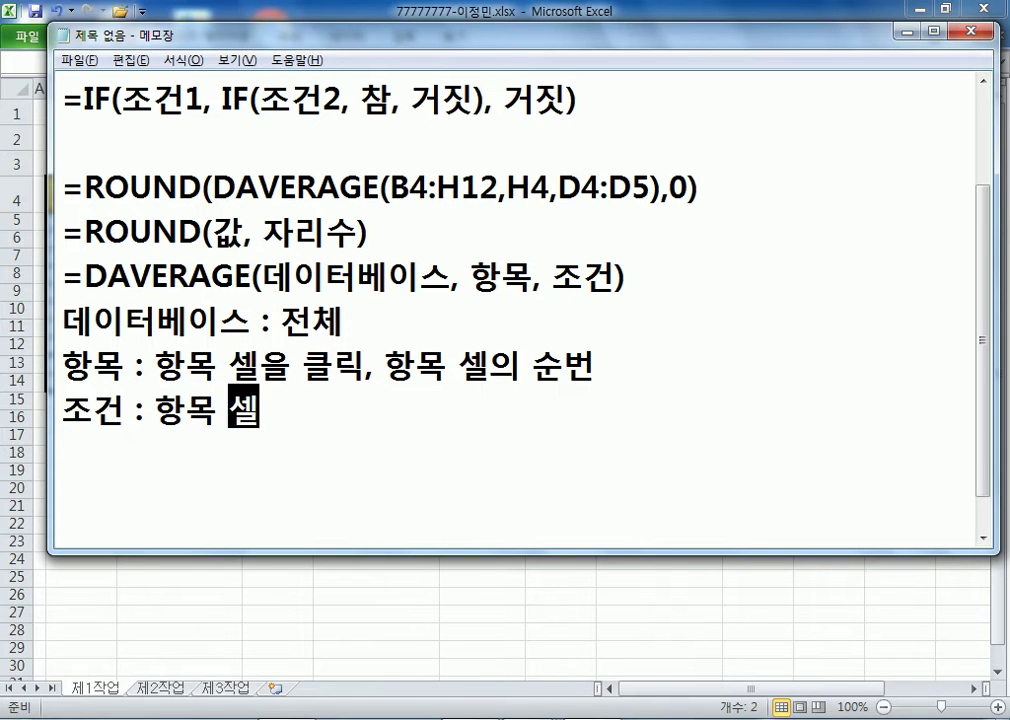
type("을 포함")
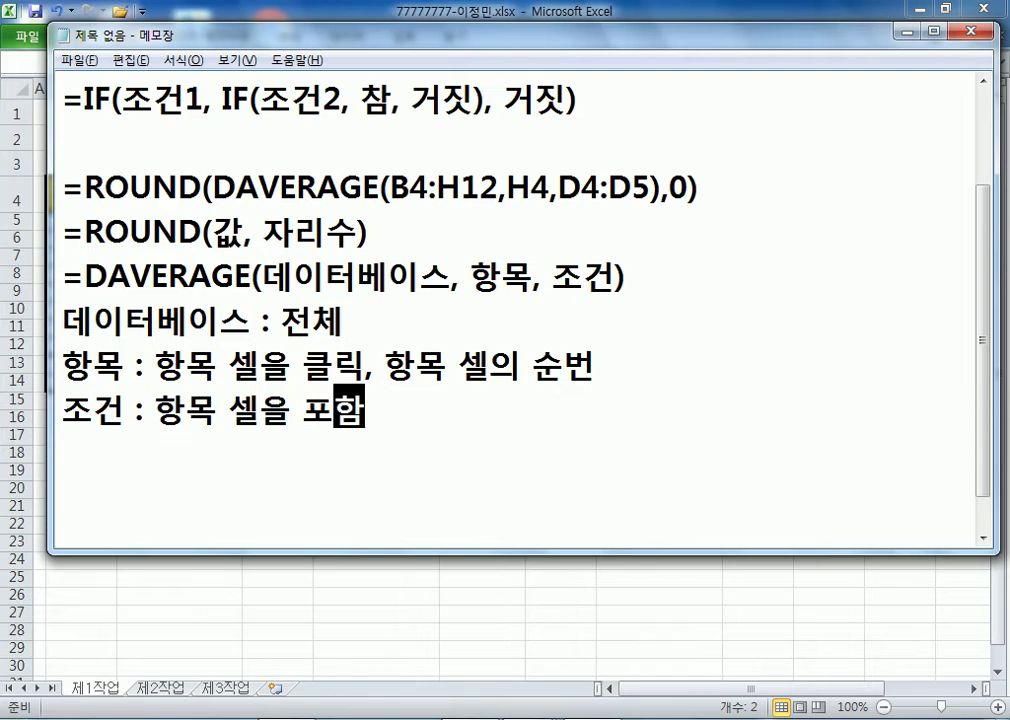
type("해서 조건을 ")
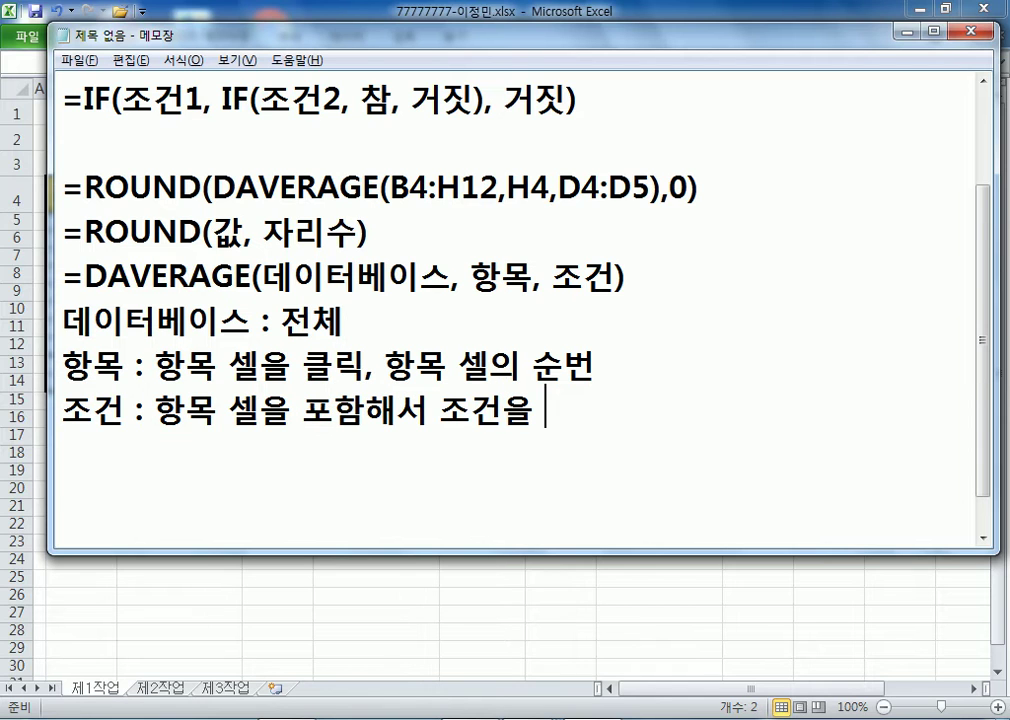
type("블럭")
key("Return")
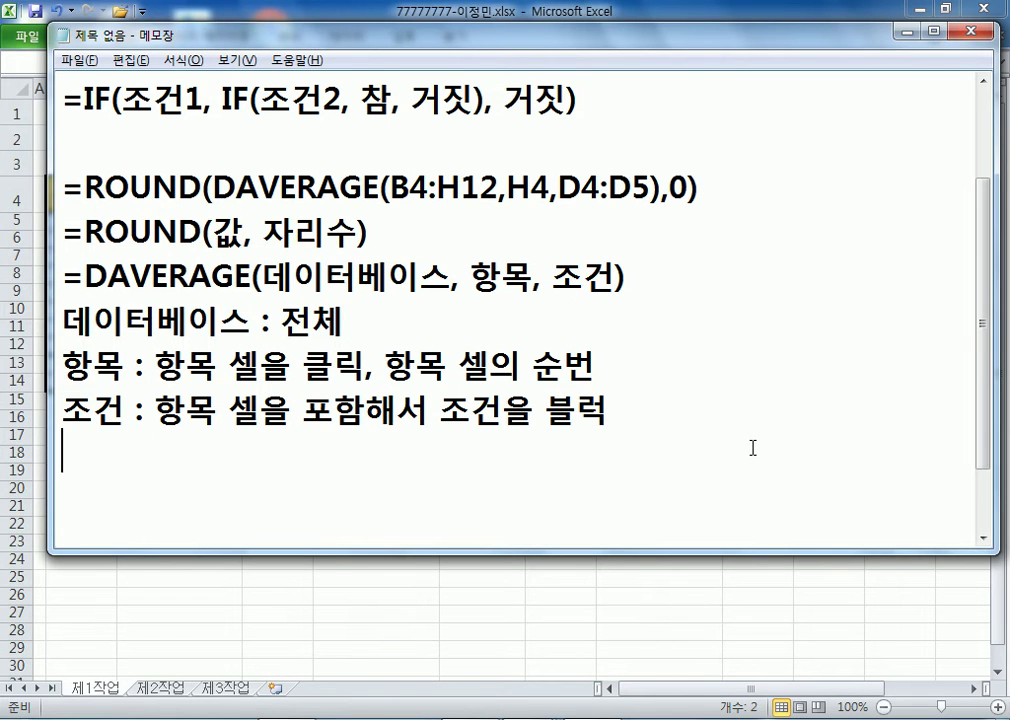
- Paste E13's =COUNTIF(제품코드,"P*")&"개" formula into the notes below the nested IF lines
key("alt+Tab")
left_click(373, 351)
left_click(378, 364)
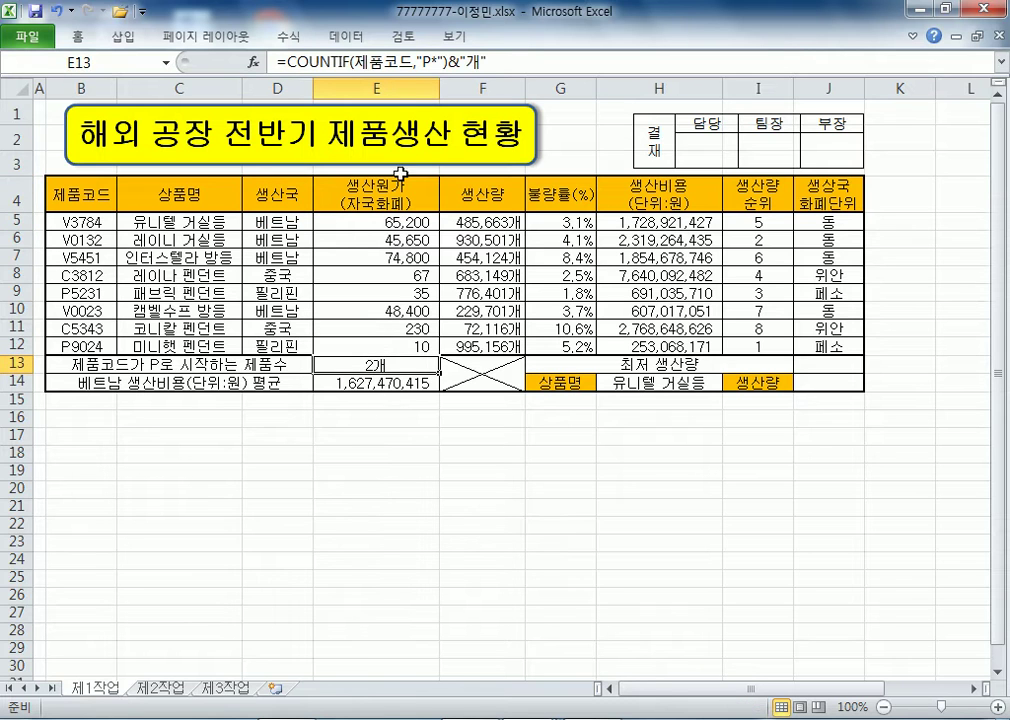
left_click(404, 62)
key("alt+Tab")
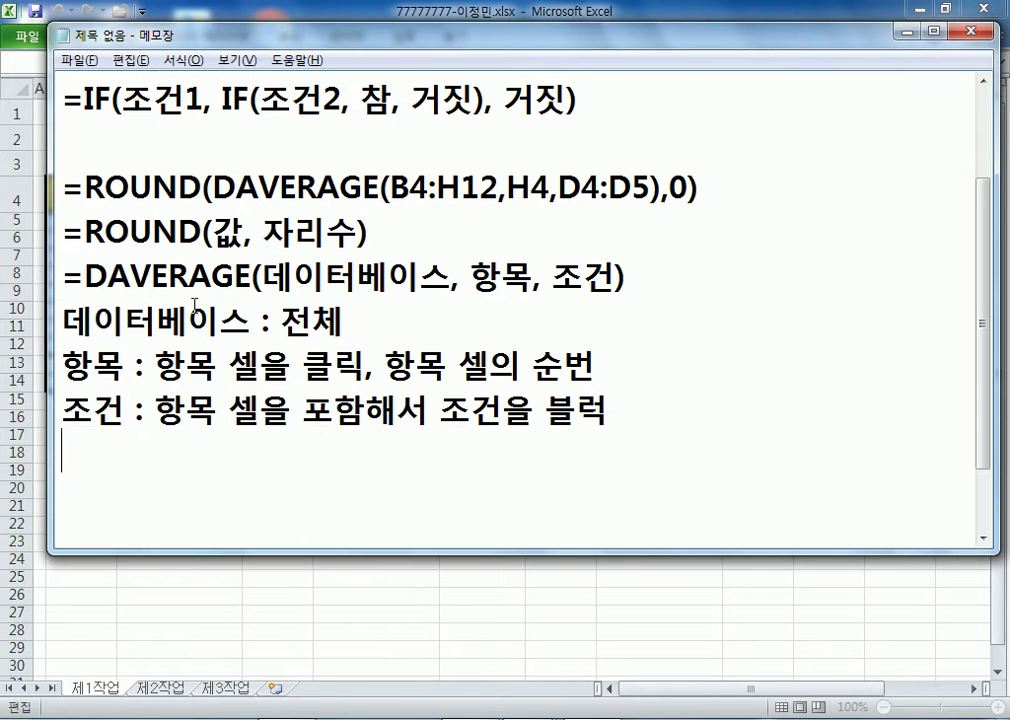
left_click(157, 142)
key("Return")
key("Return")
key("Up")
type("=COUNTIF(제품코드,\"P*\")&\"개\"")
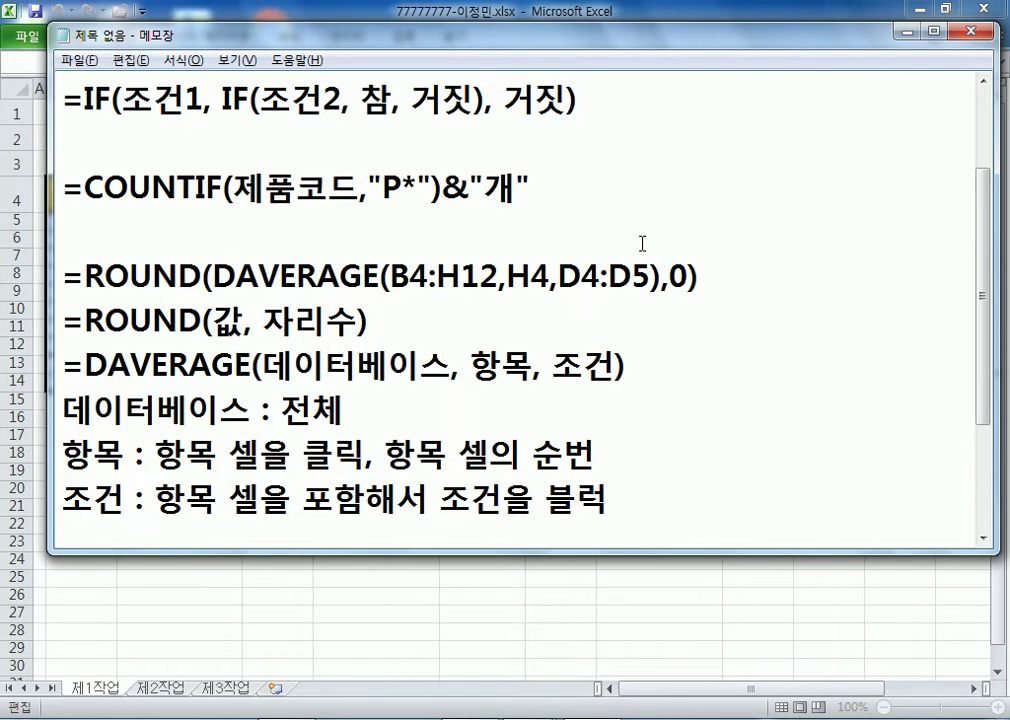
- Add the note P* :첫글자는 "P", 나머지는 아무거나(ALL) under the COUNTIF formula
key("Return")
type("ㅖ*")
key("BackSpace")
key("BackSpace")
type("P")
type("* :")
type("첫글자는 ")
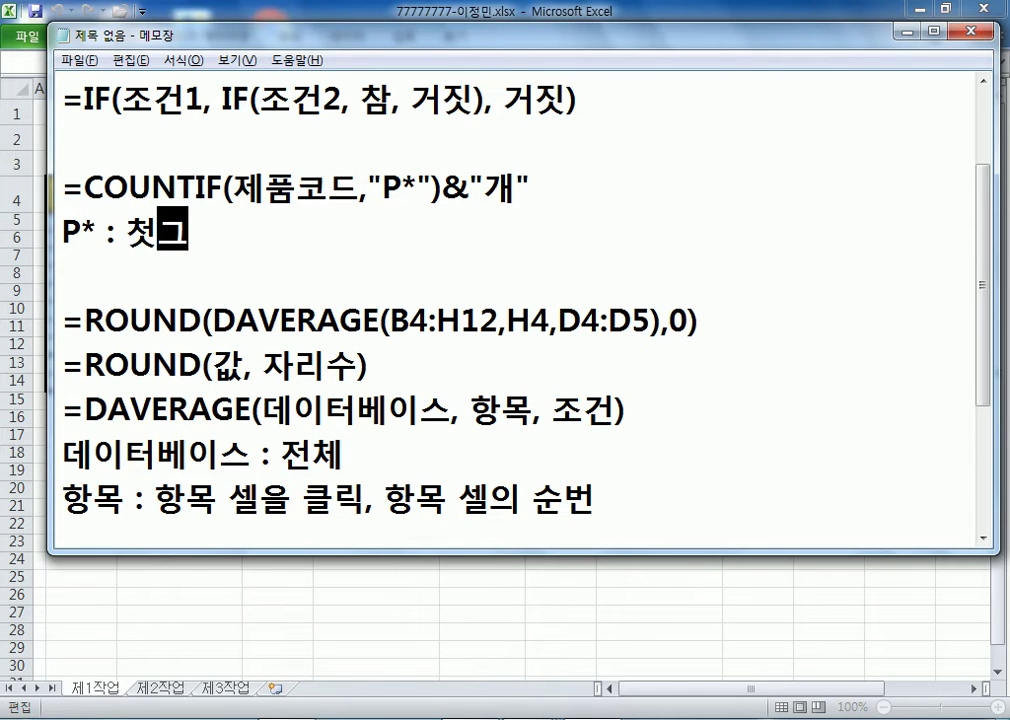
type("\"0ㅔ")
key("BackSpace")
key("BackSpace")
type("ㅔ")
key("BackSpace")
type("P\",")
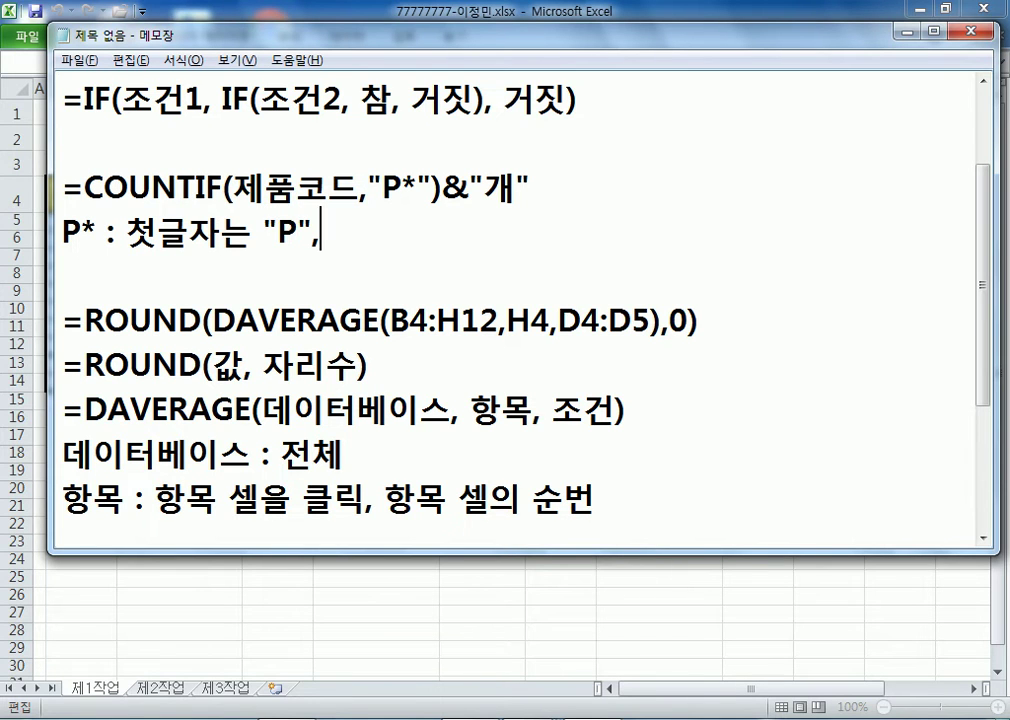
type(" 나머지는 ")
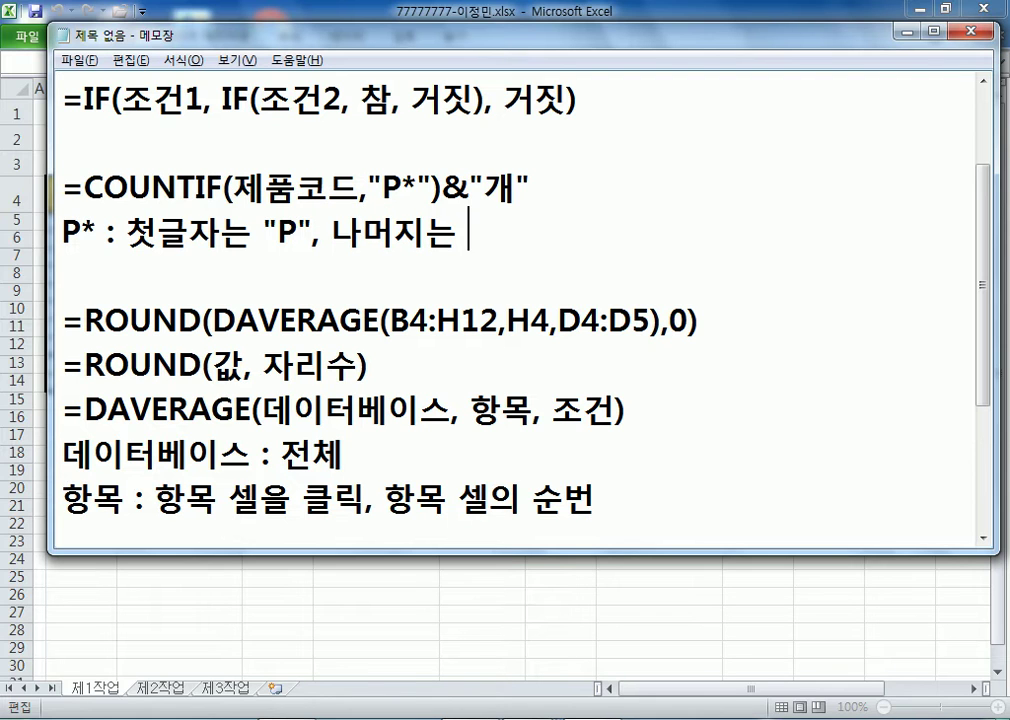
type("아무거나(")
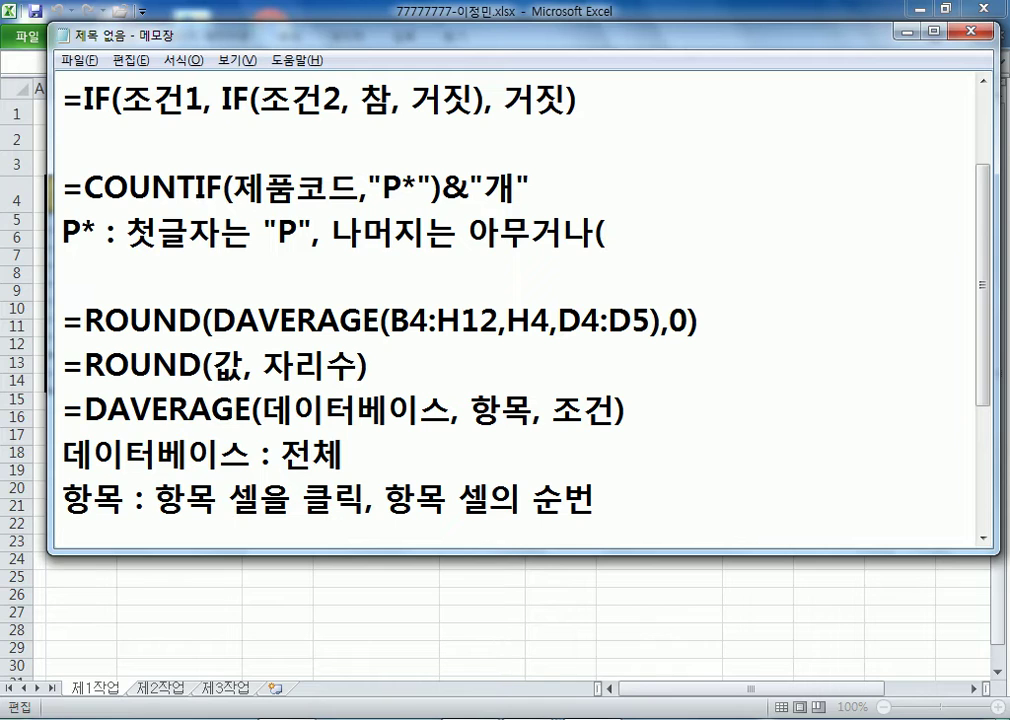
type("ALL)")
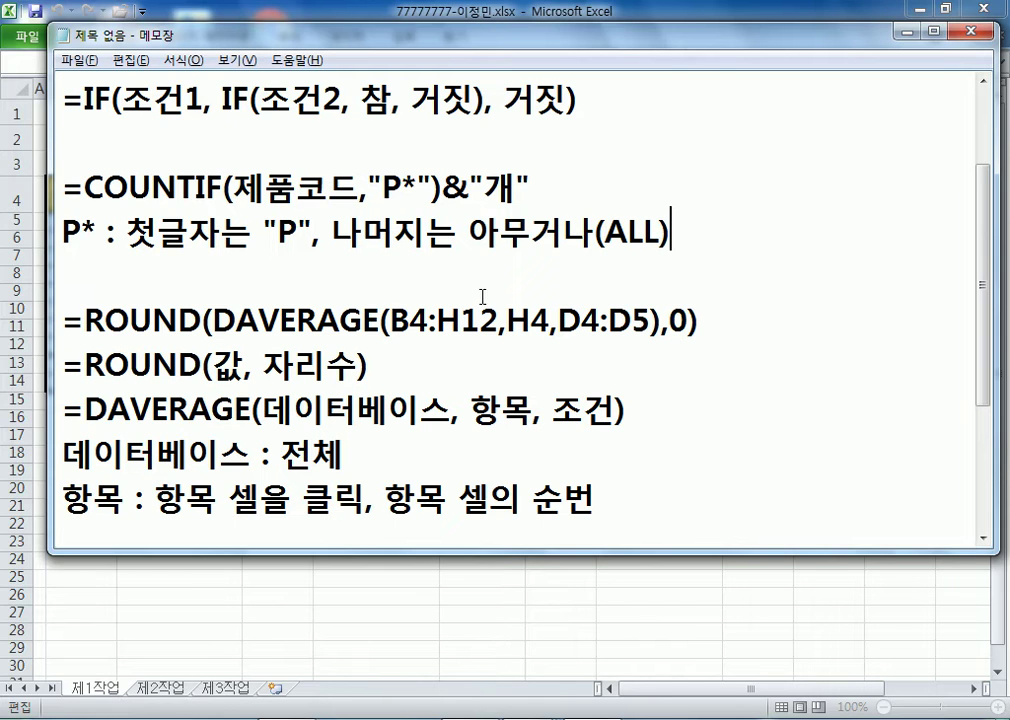
- Add wildcard notes * : ALL, 모든 것 and ? : 특정 1글자
left_click_drag(401, 181, 420, 178)
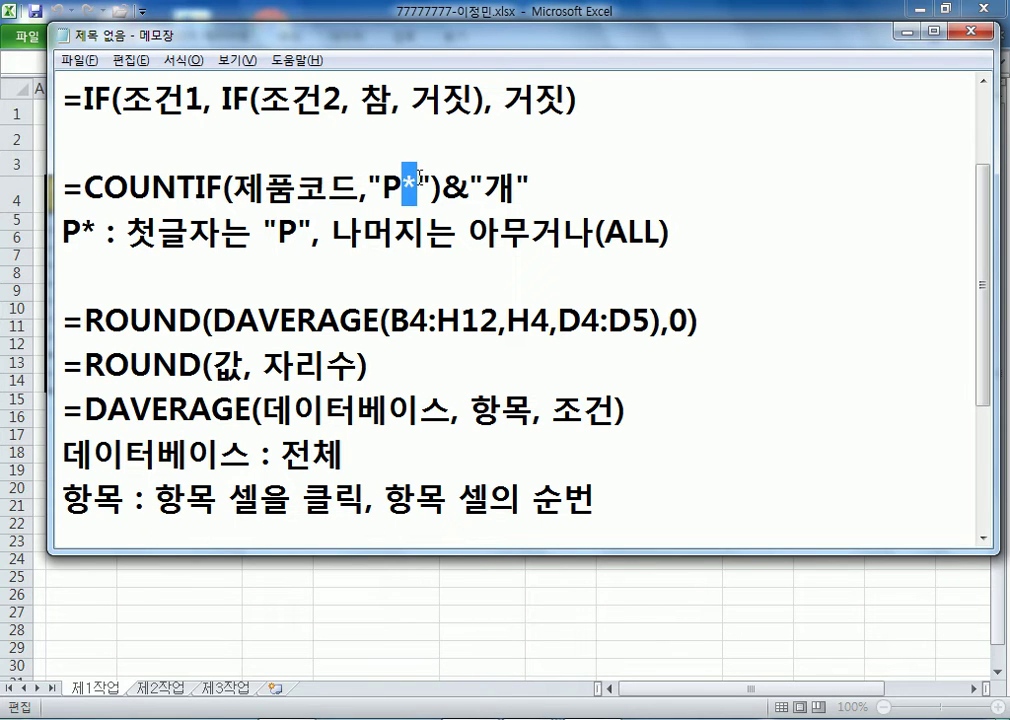
left_click(815, 270)
key("Return")
key("Up")
type("* : ALL")
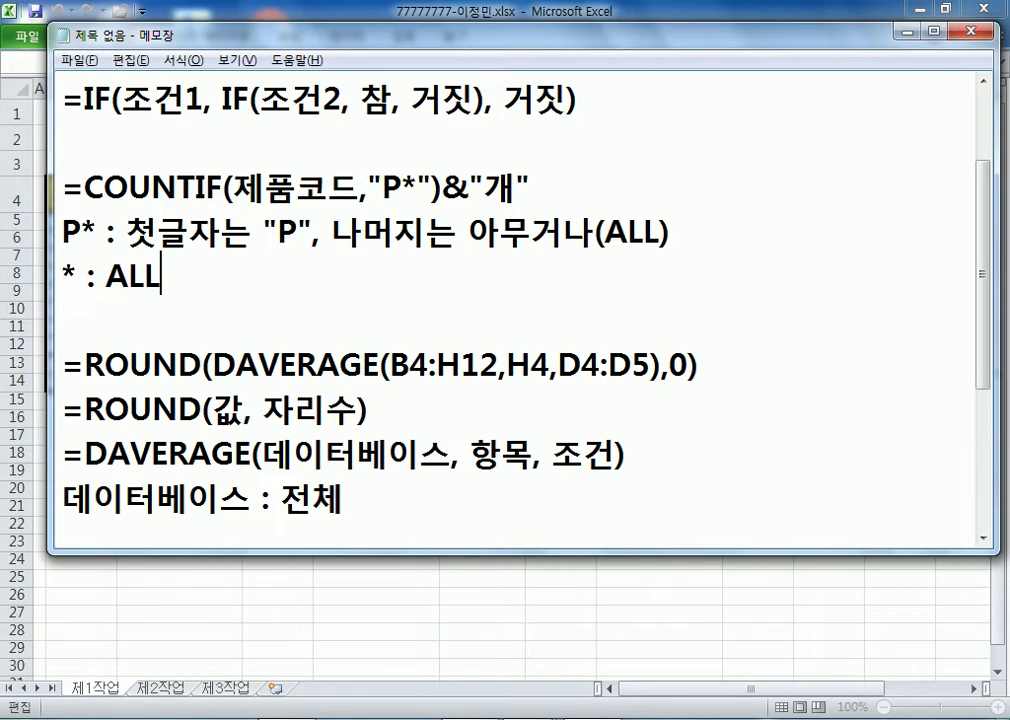
type(", AHEM")
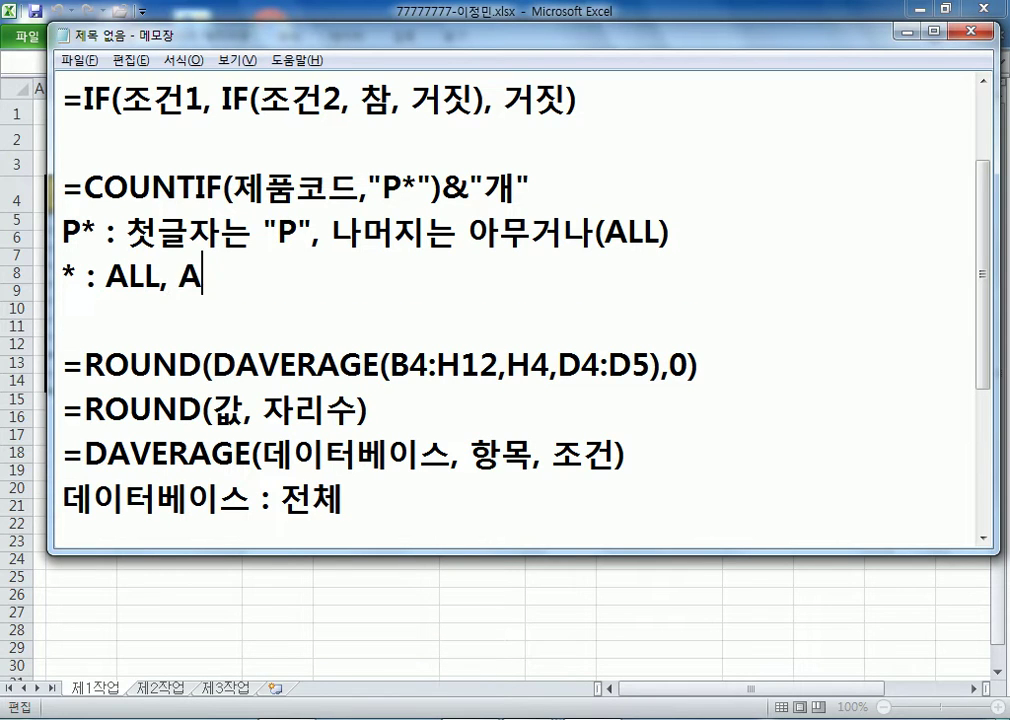
key("BackSpace")
key("BackSpace")
key("BackSpace")
key("BackSpace")
key("Hangul")
type("모든 ㄱ")
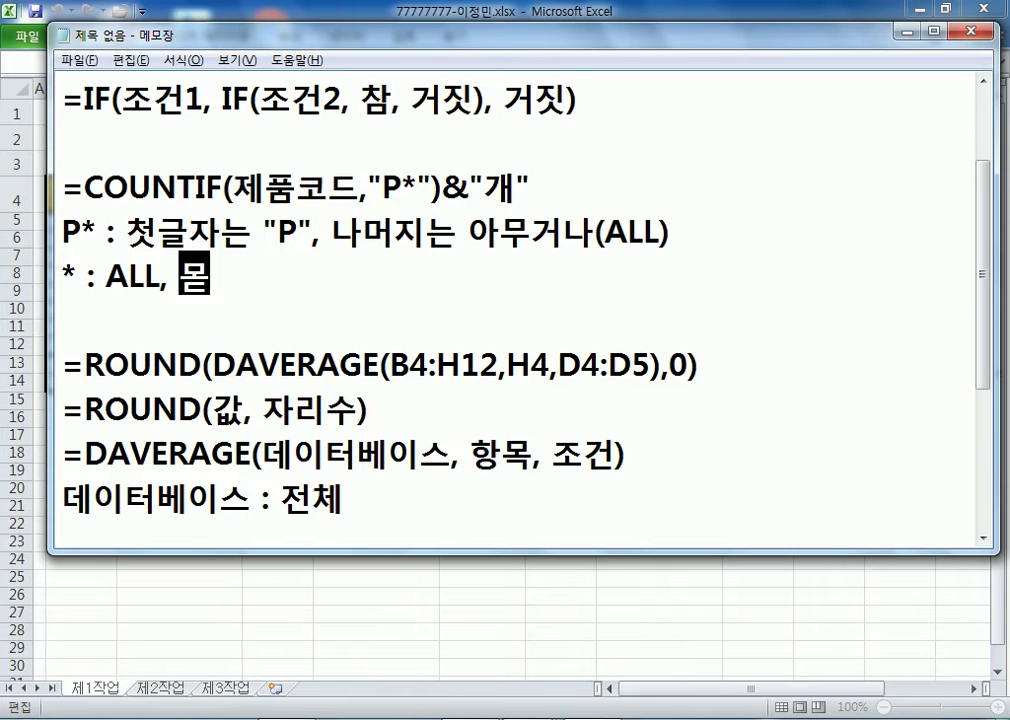
type("ㅓㅅ")
key("Return")
type("? \"")
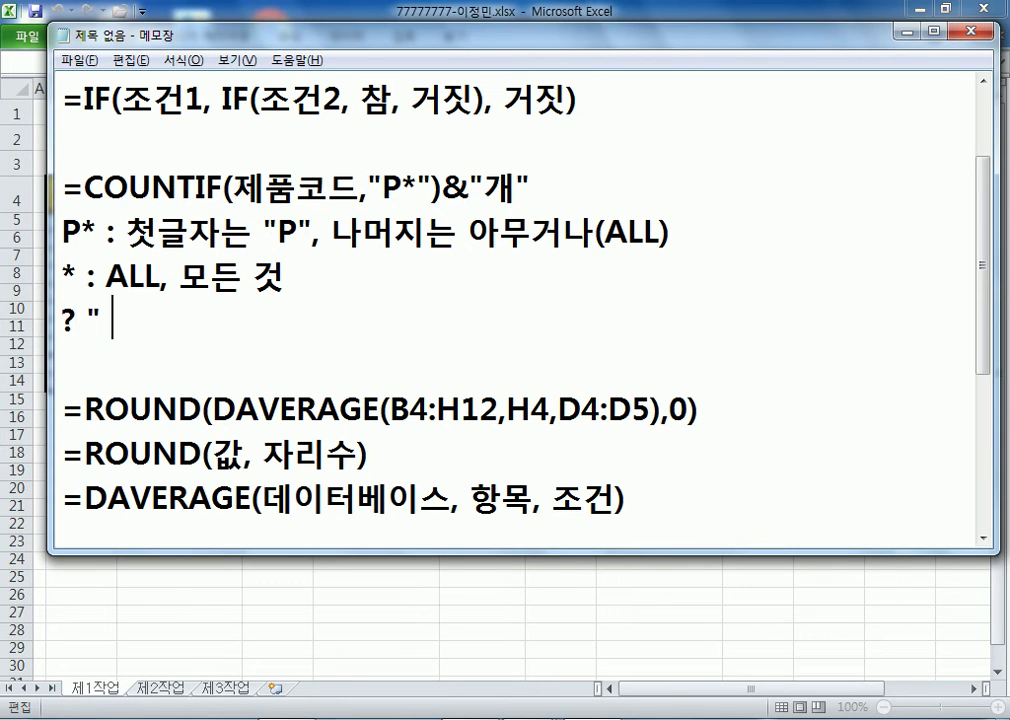
key("BackSpace")
type("특정 1글자")
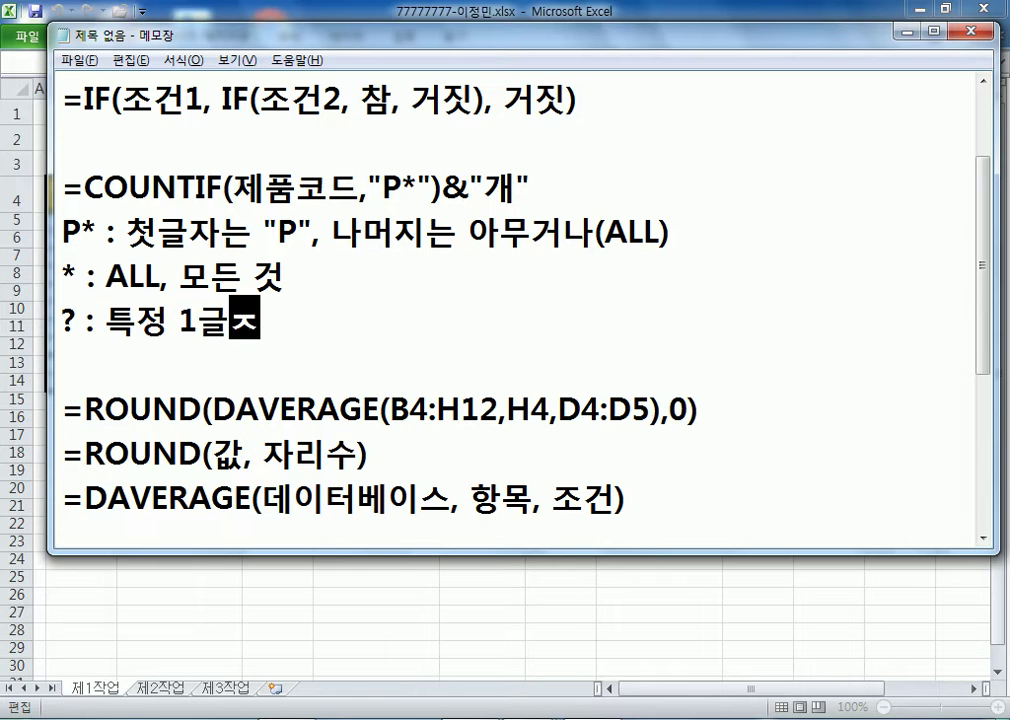
- Add the line P? : "P"로 시작하는 2글자
key("Return")
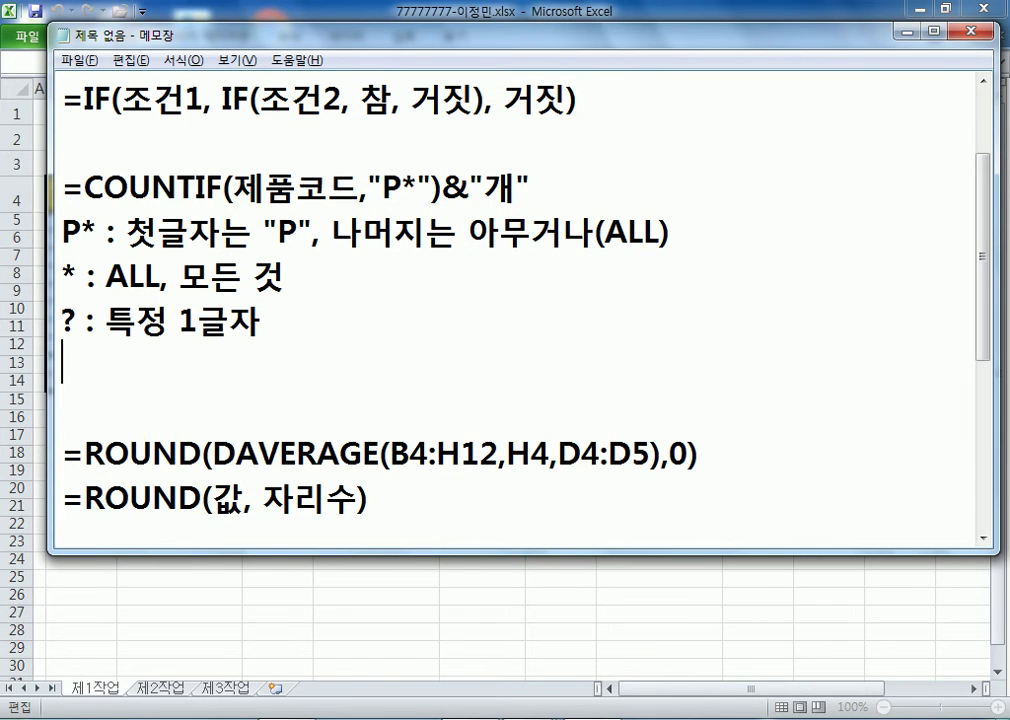
type("ㅔ")
key("BackSpace")
key("Hangul")
type("P? : ")
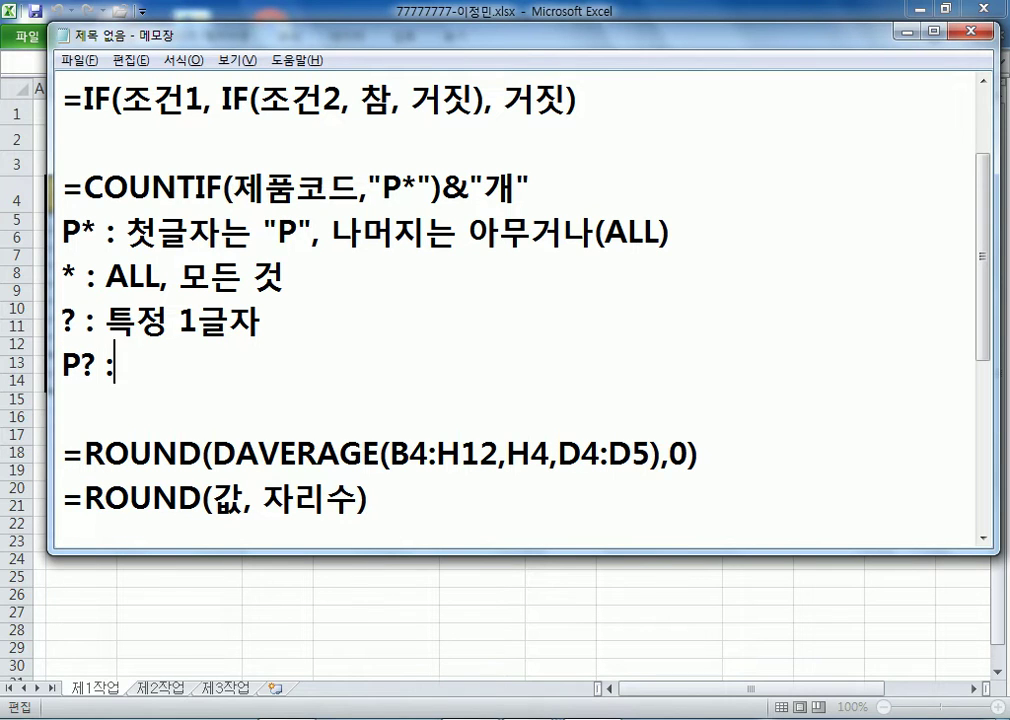
type("\"O")
key("BackSpace")
type("\\")
key("BackSpace")
type("O")
key("BackSpace")
type("P\"로 ")
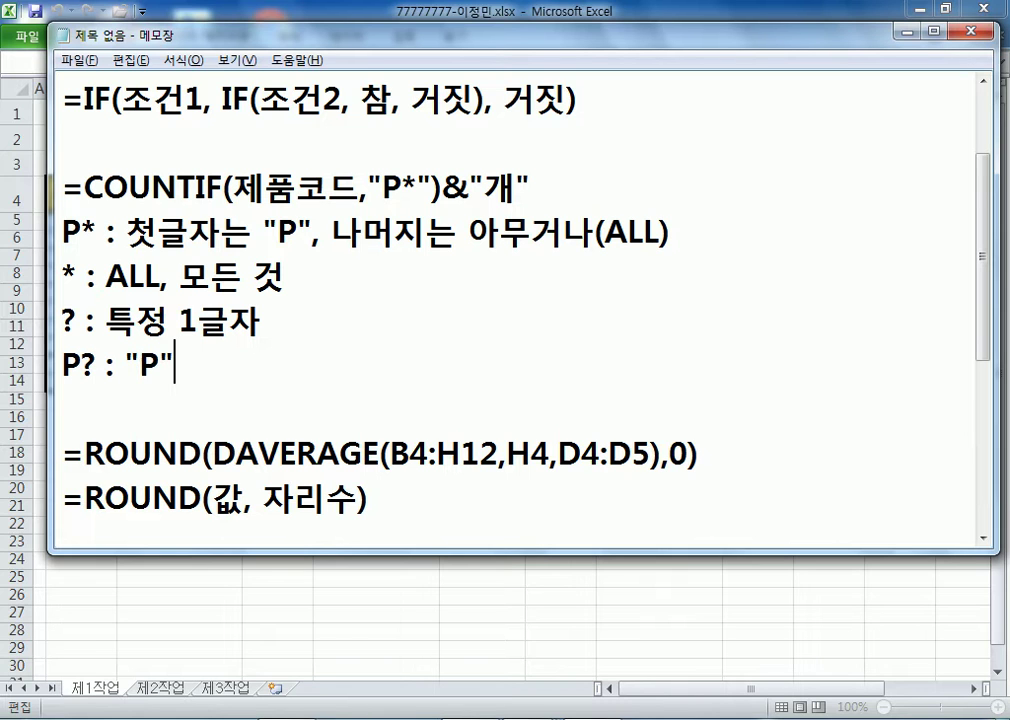
type("시작하는")
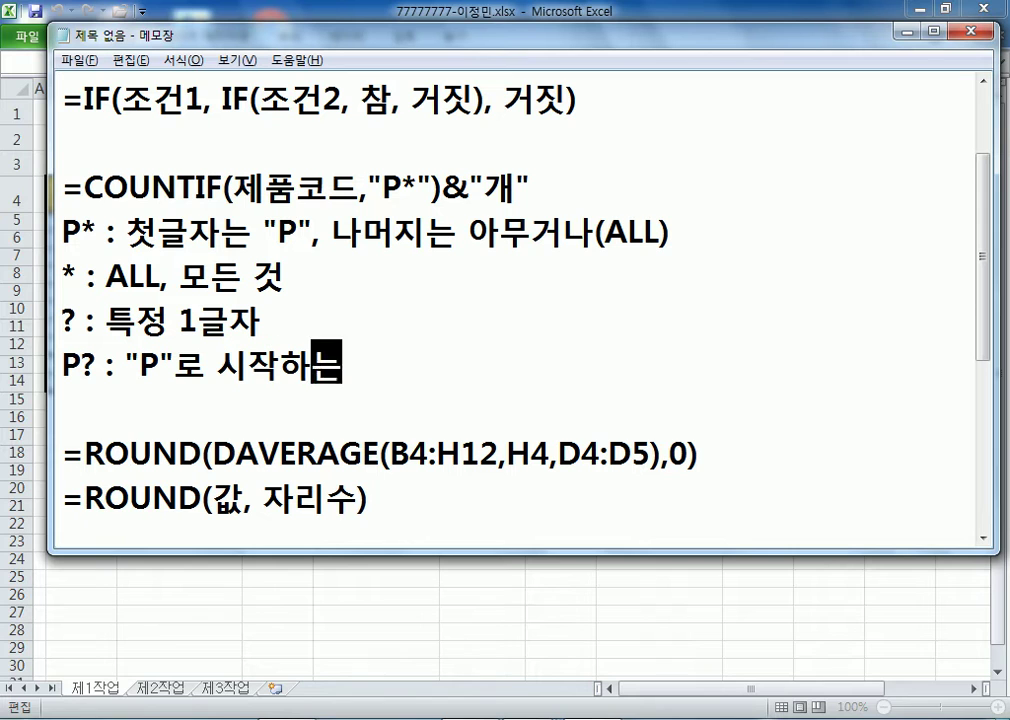
type(" 2글자")
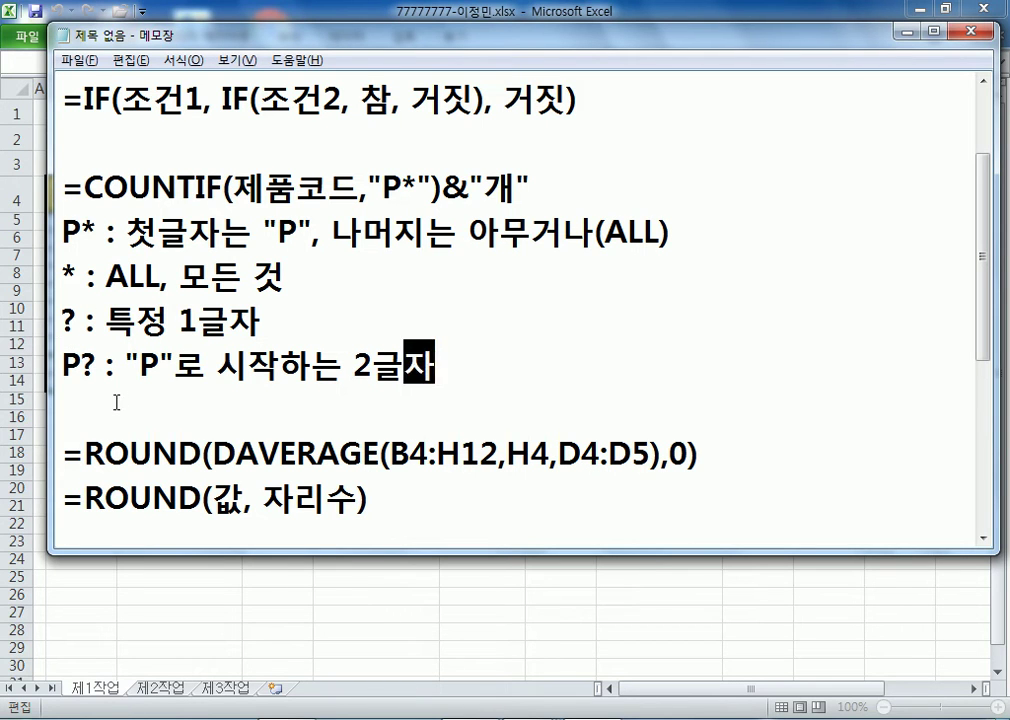
key("Down")
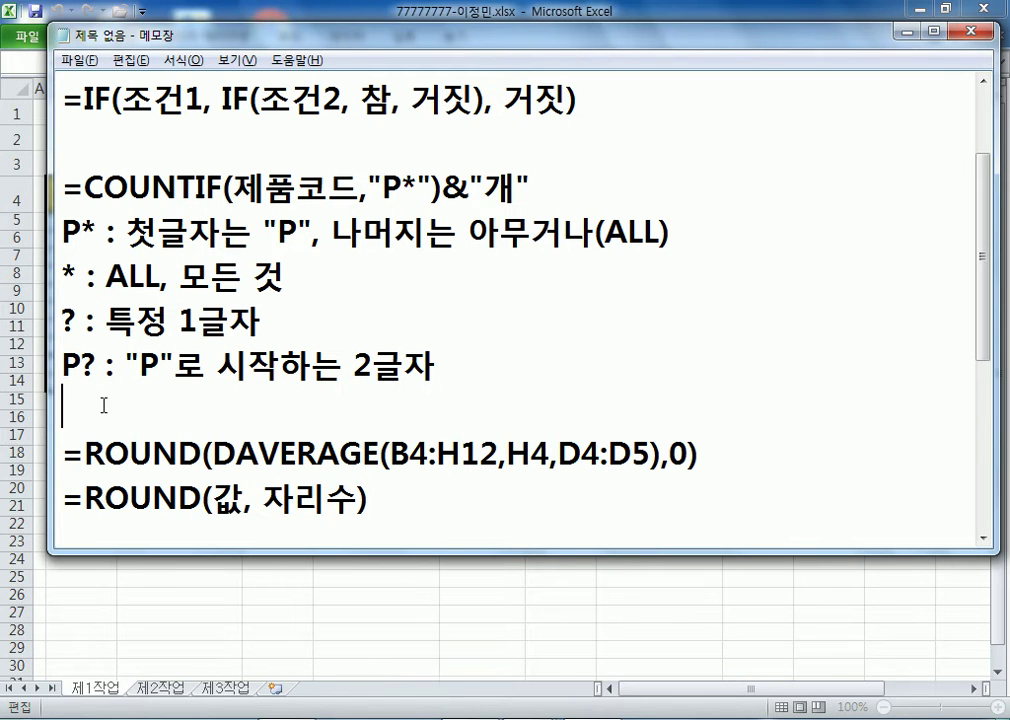
- Insert the summary line 와일드카드(Wild Card) : *, ? above the ROUND formula and reposition the notes window
key("Return")
key("Up")
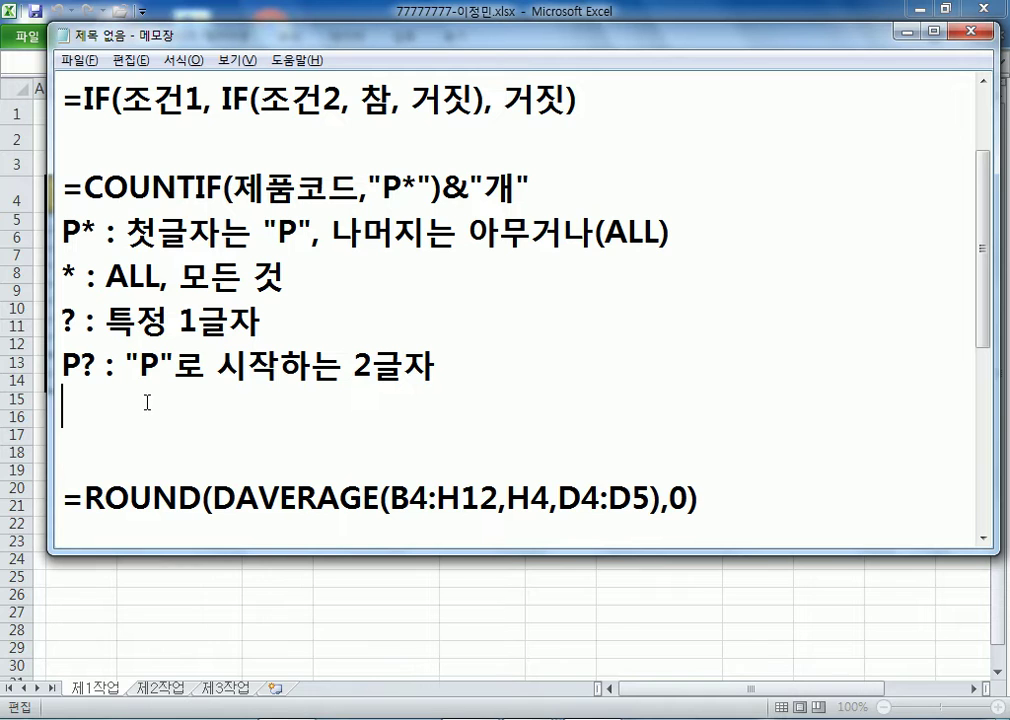
type("와일드")
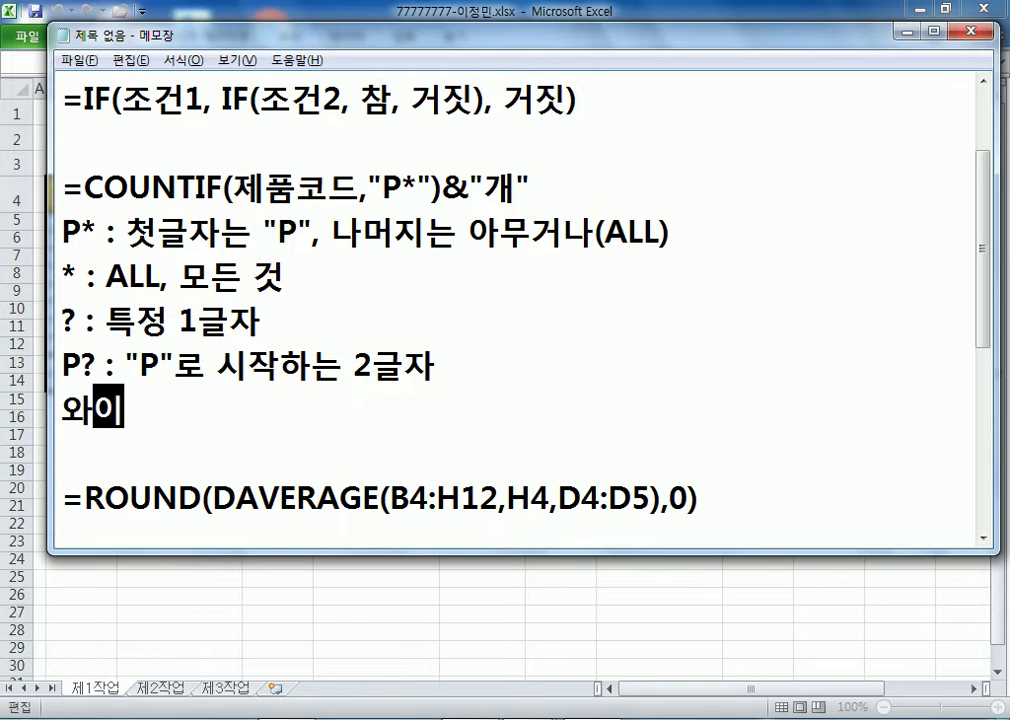
type("카드(")
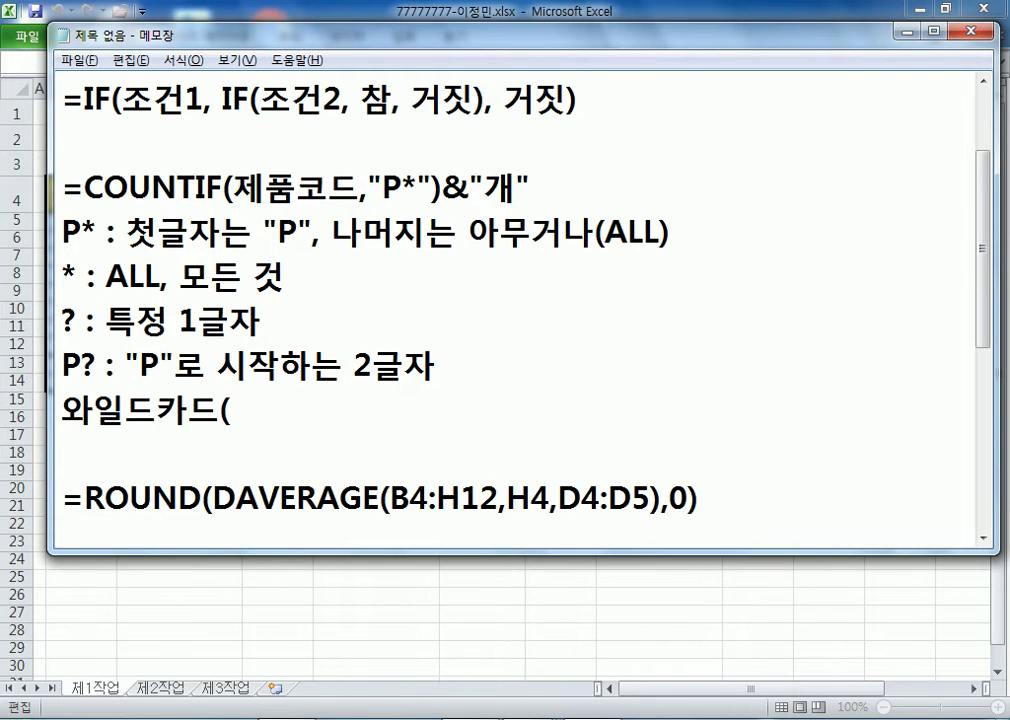
type("Wild Card) : *")
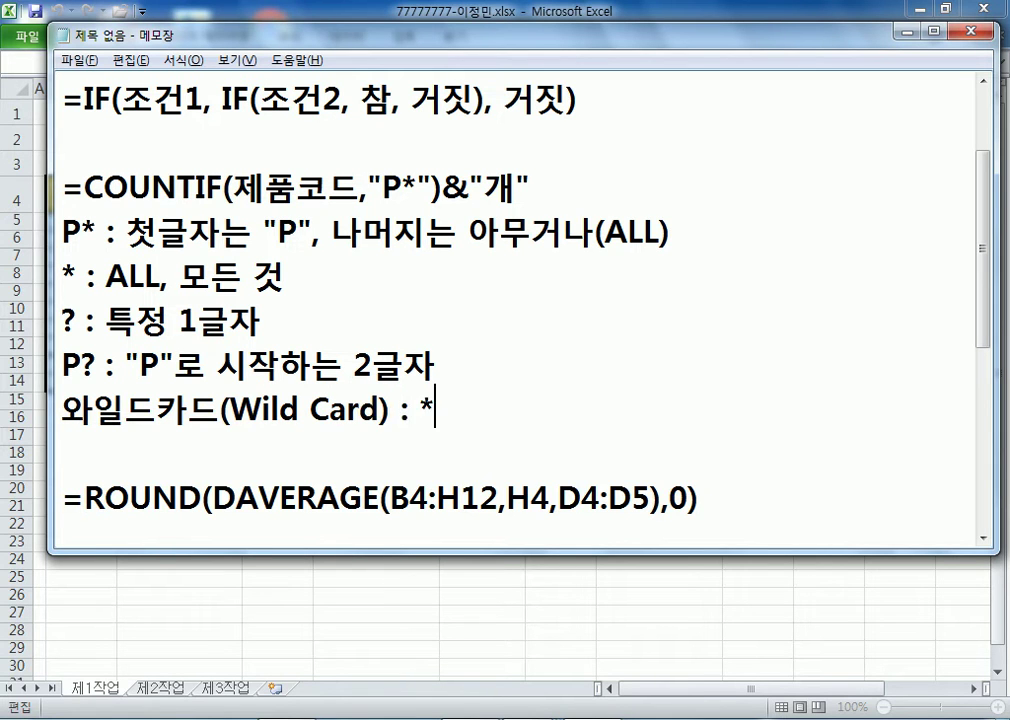
type(", ?")
left_click_drag(503, 43, 492, 23)
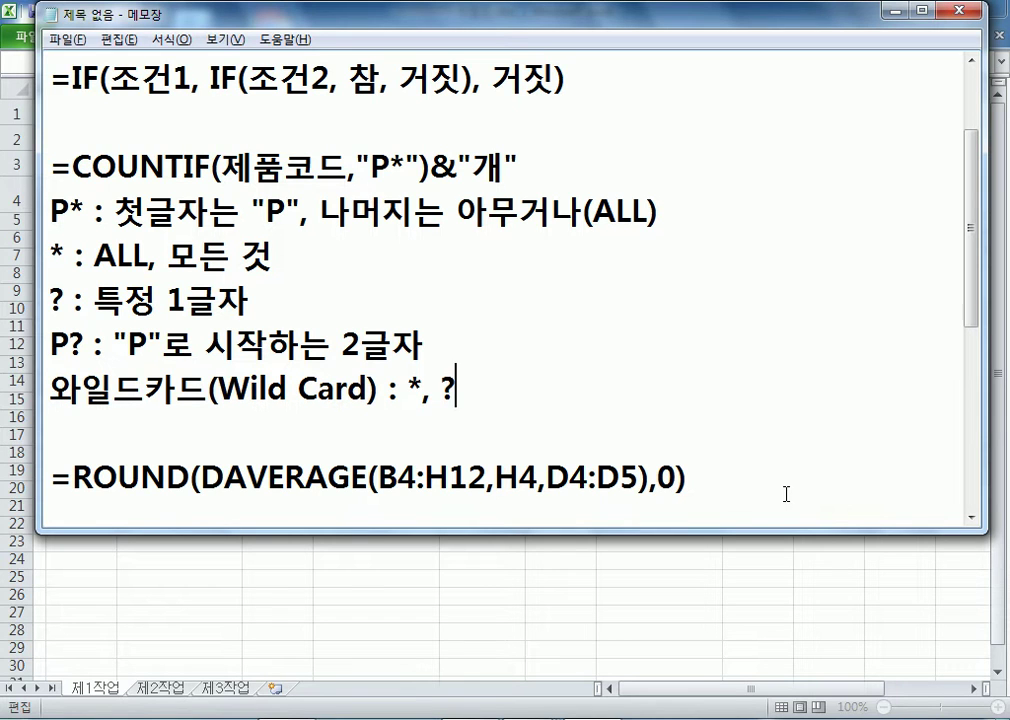
key("alt")
left_click(700, 488)
- Enter =MIN(F5:F12) in J13 to show the lowest production quantity, 72,116개
key("alt+Tab")
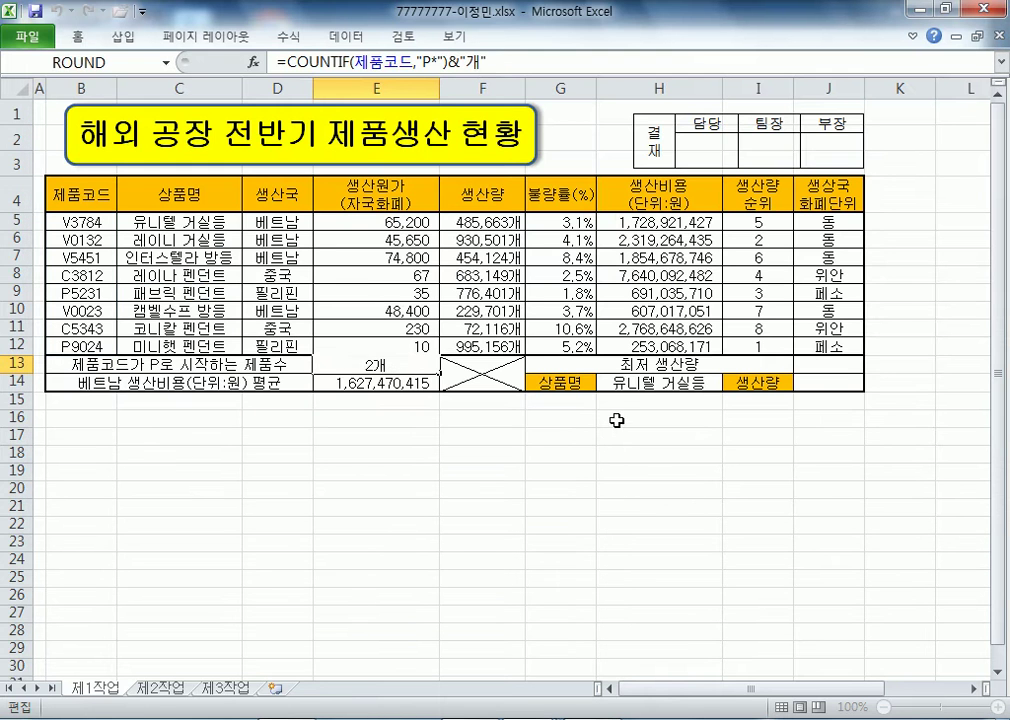
left_click(838, 366)
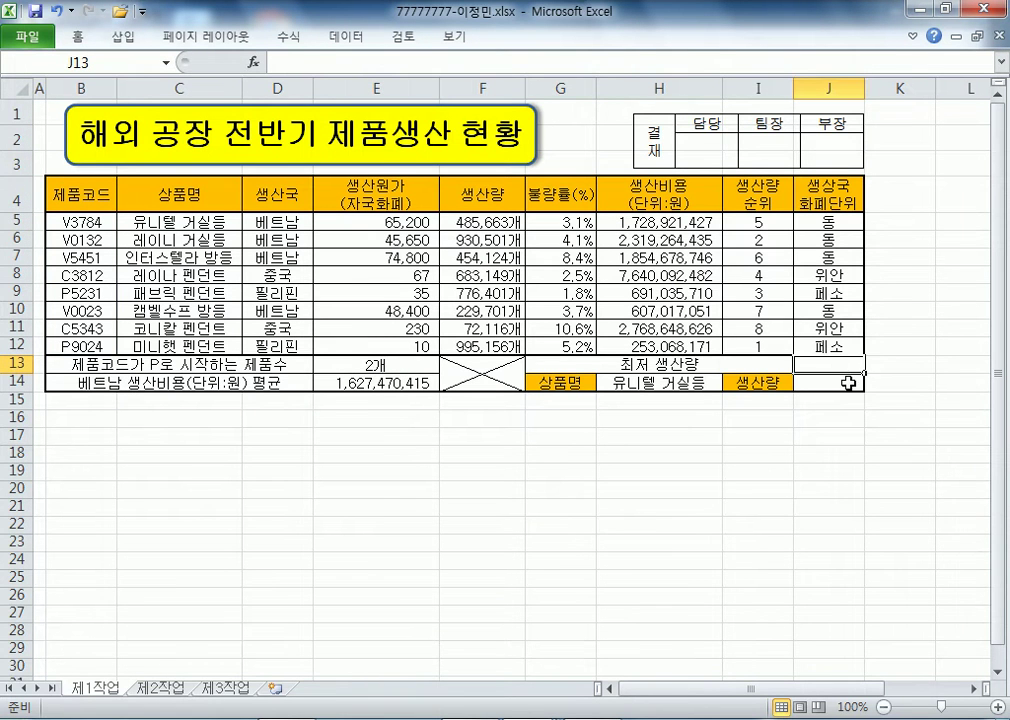
type("=min(")
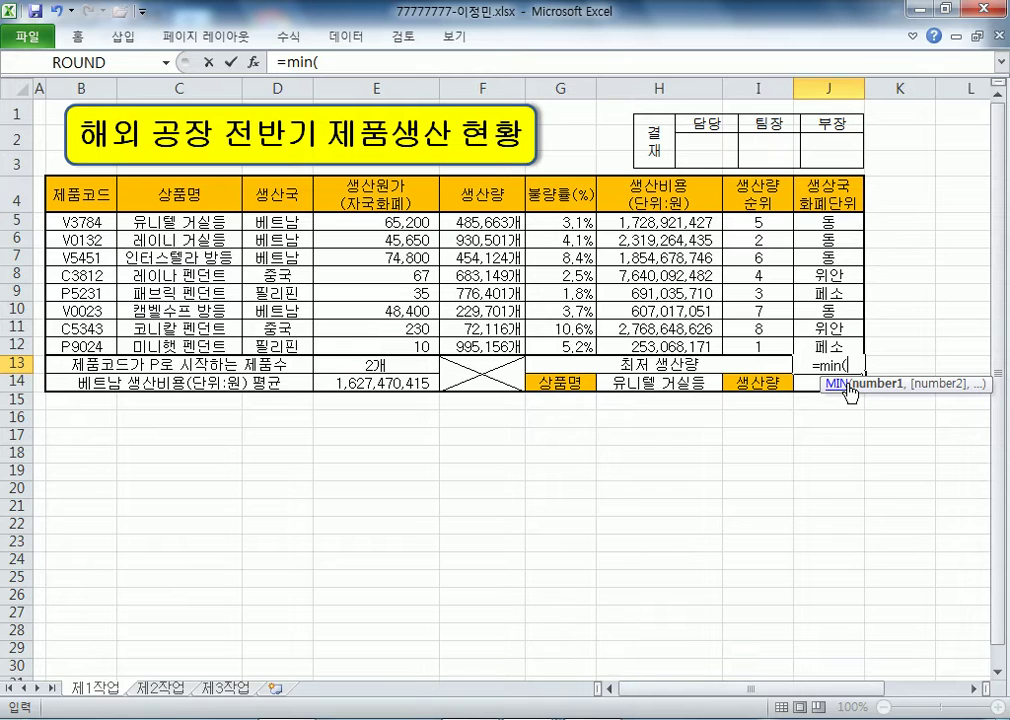
left_click_drag(465, 222, 477, 345)
key("Return")
left_click(838, 366)
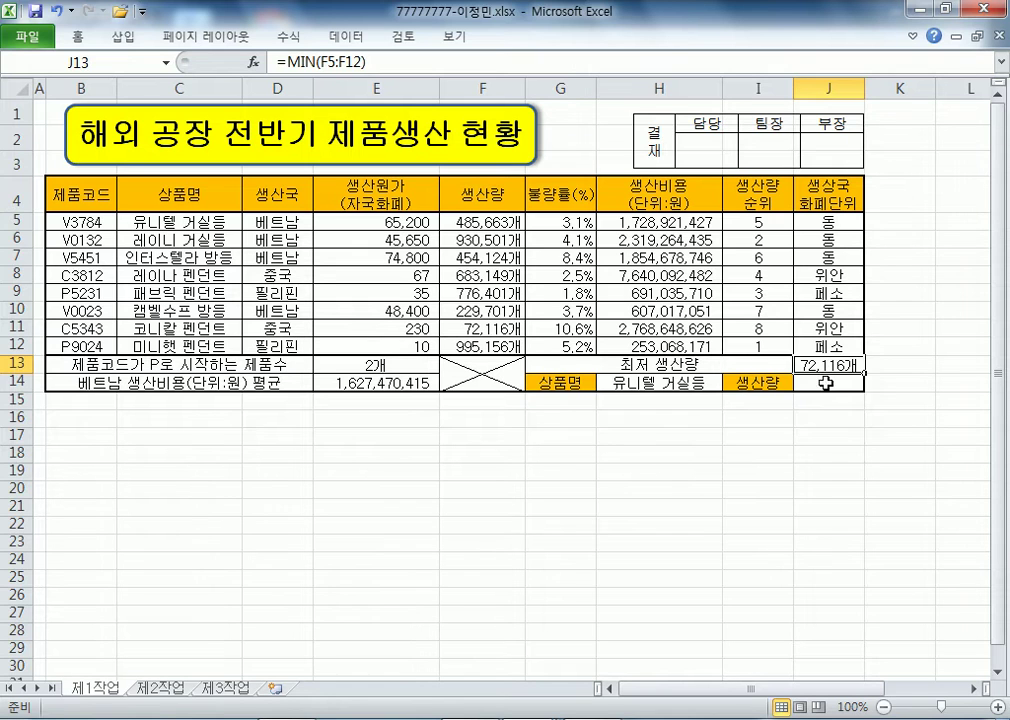
left_click(826, 384)
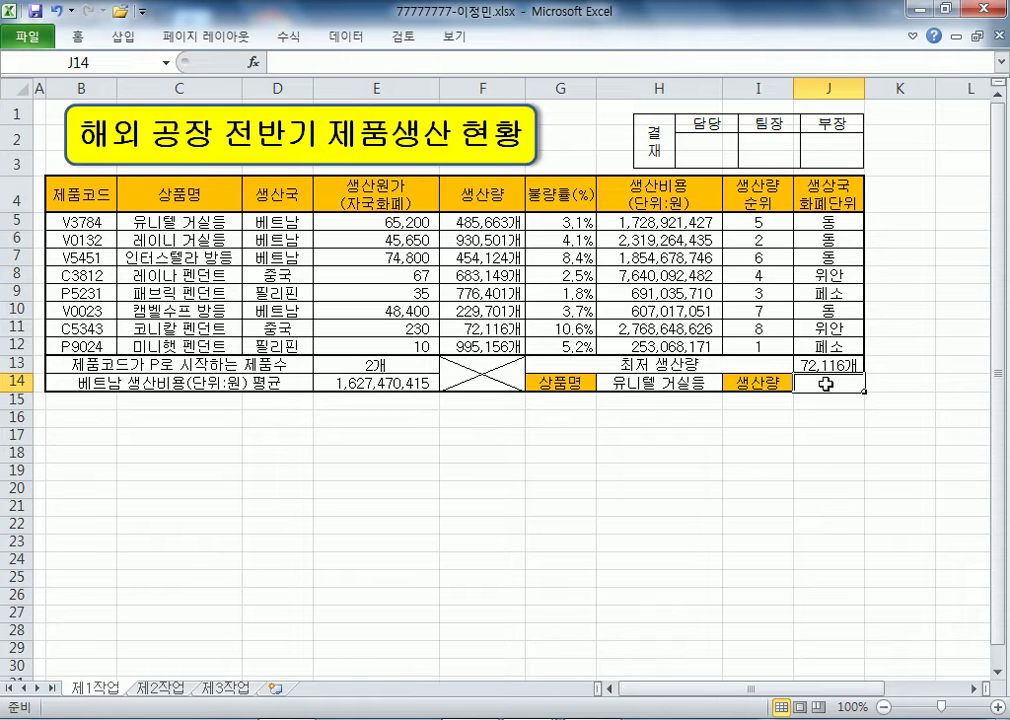
- Enter =VLOOKUP(H14,C5:H12,4,0) in J14 to show 485663 as 유니텔 거실등's production quantity
type("=ㅋ")
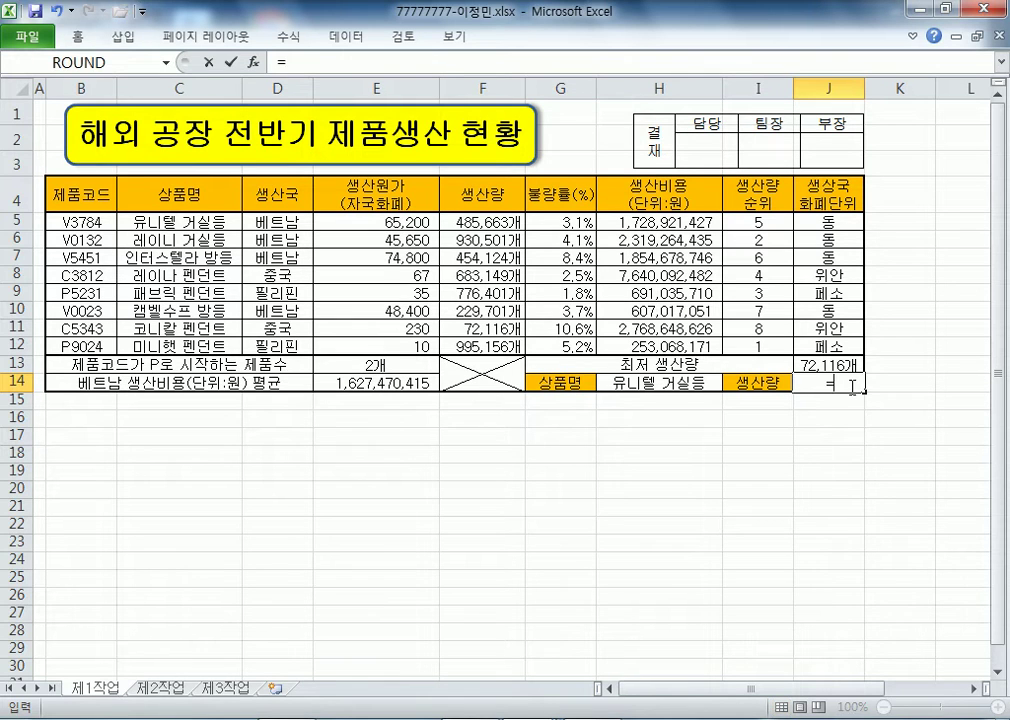
type("vLO")
key("Tab")
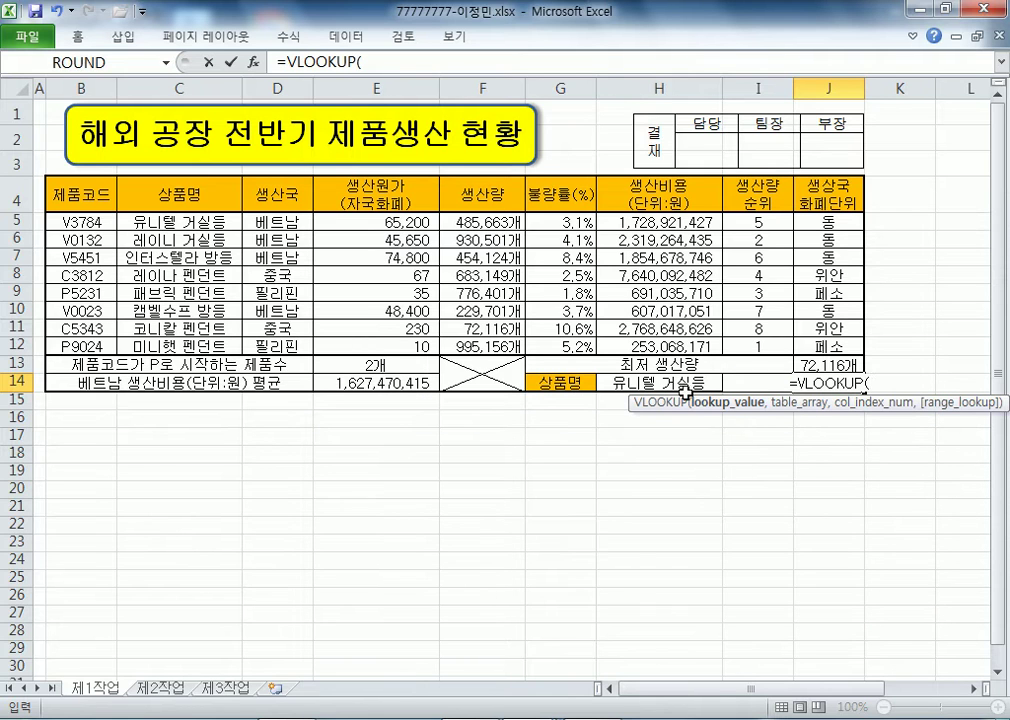
left_click(640, 381)
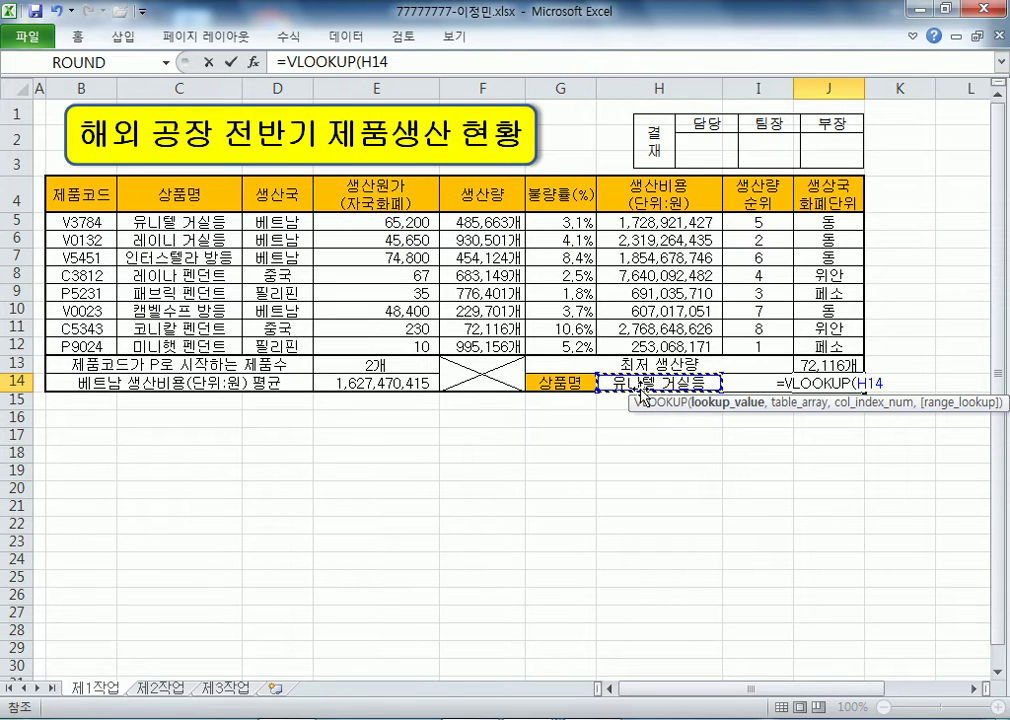
type(",")
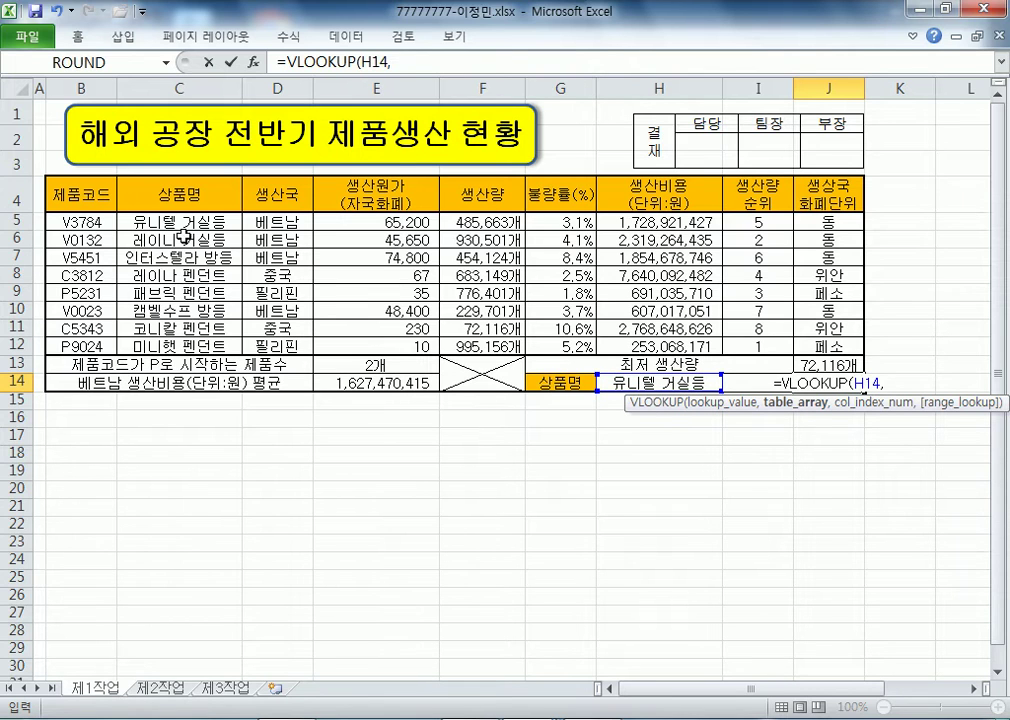
left_click(176, 225)
left_click_drag(176, 225, 640, 272)
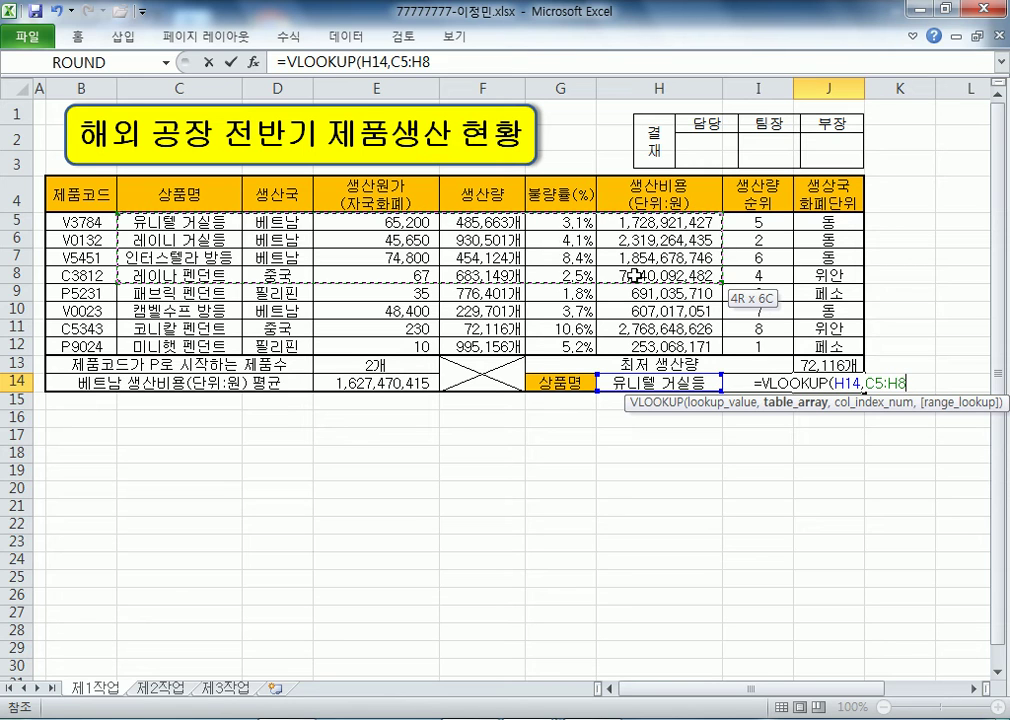
left_click_drag(635, 277, 657, 347)
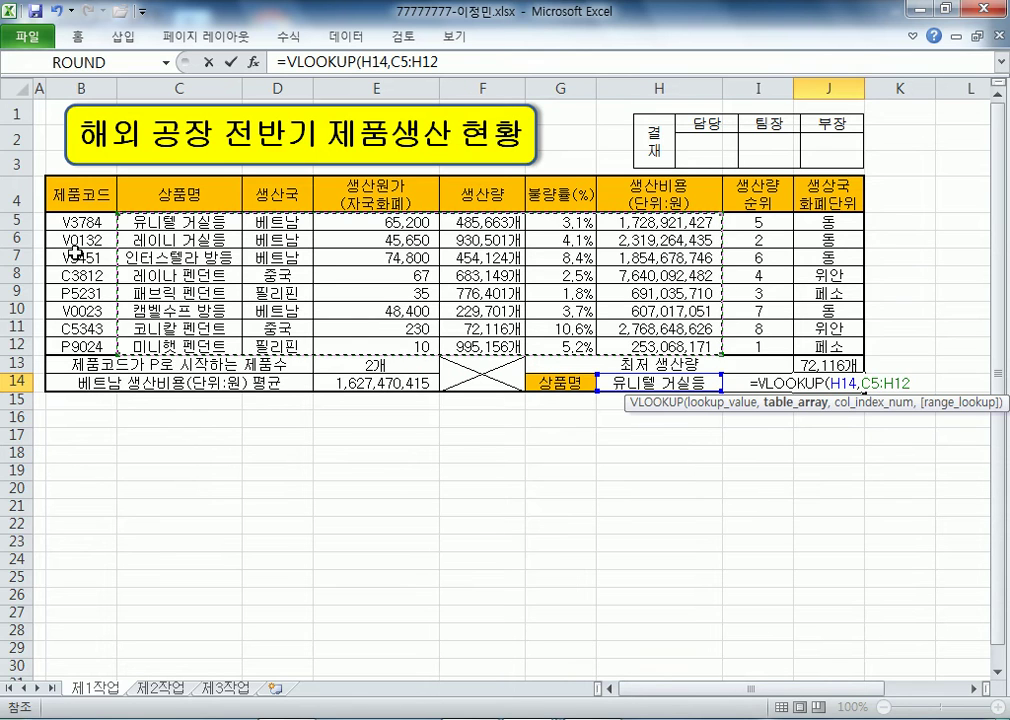
left_click_drag(82, 219, 352, 334)
left_click_drag(178, 220, 665, 348)
type(",")
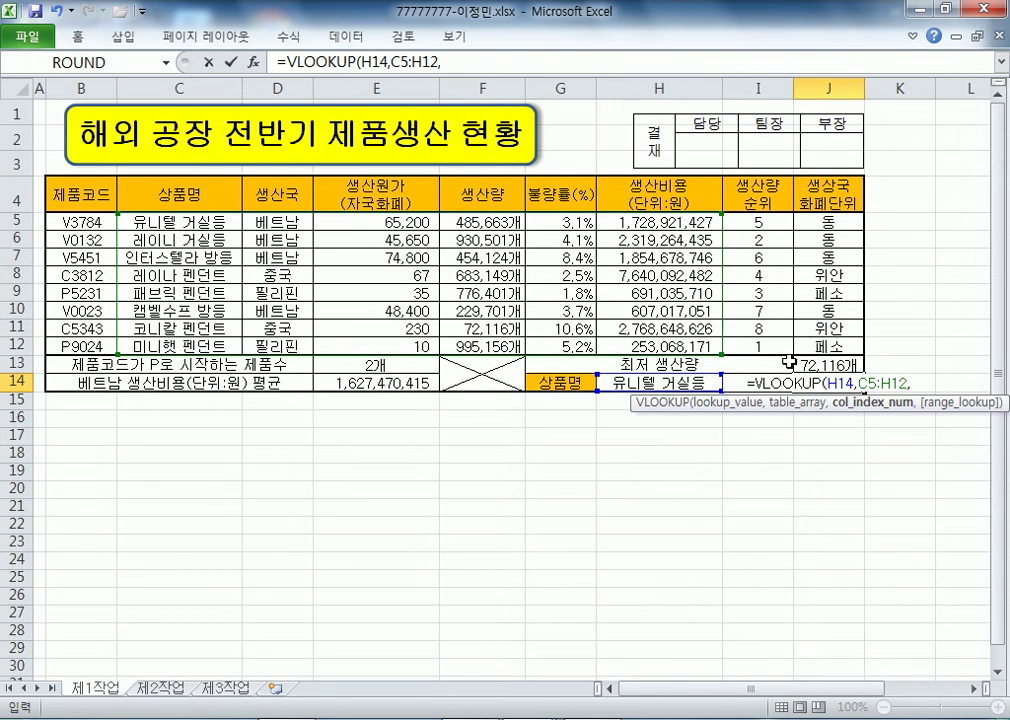
type("4")
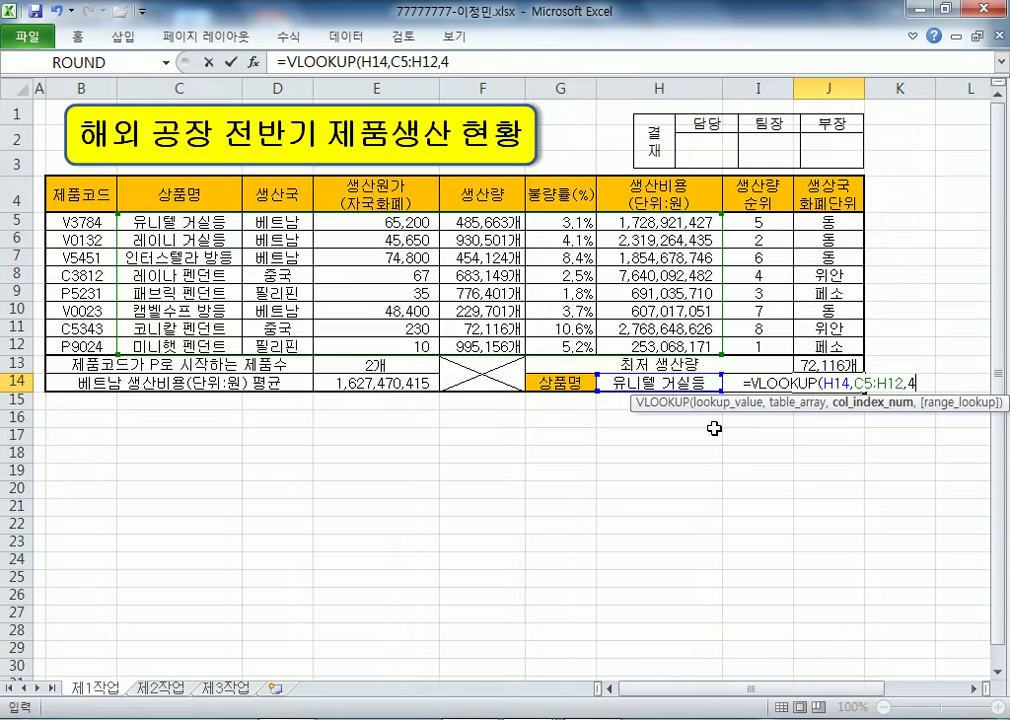
type(",")
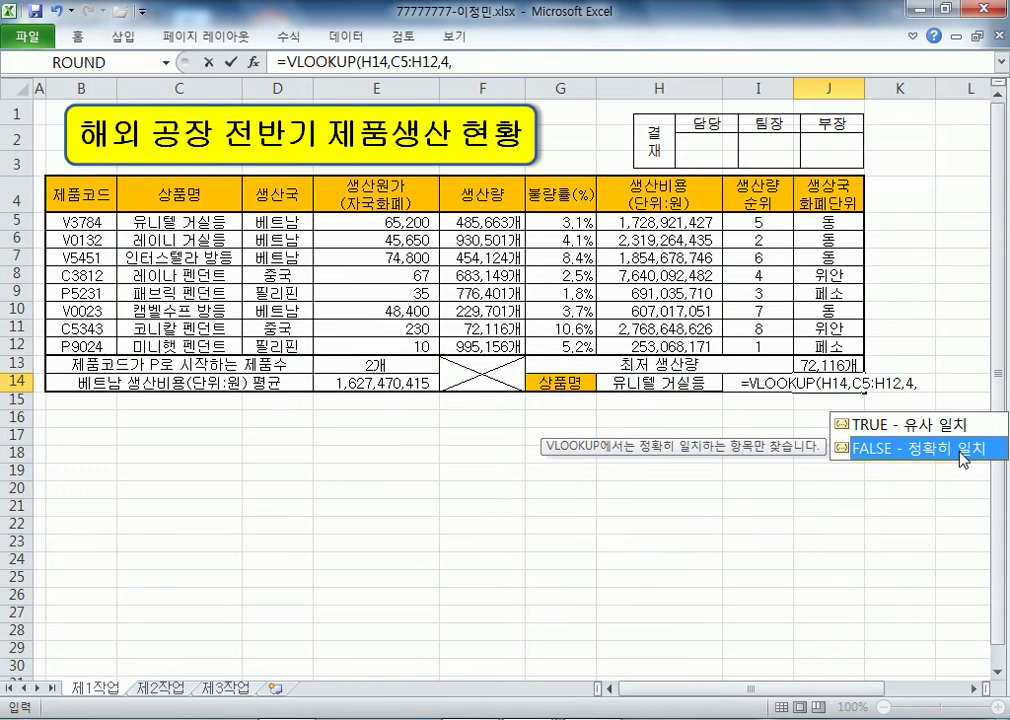
type("0")
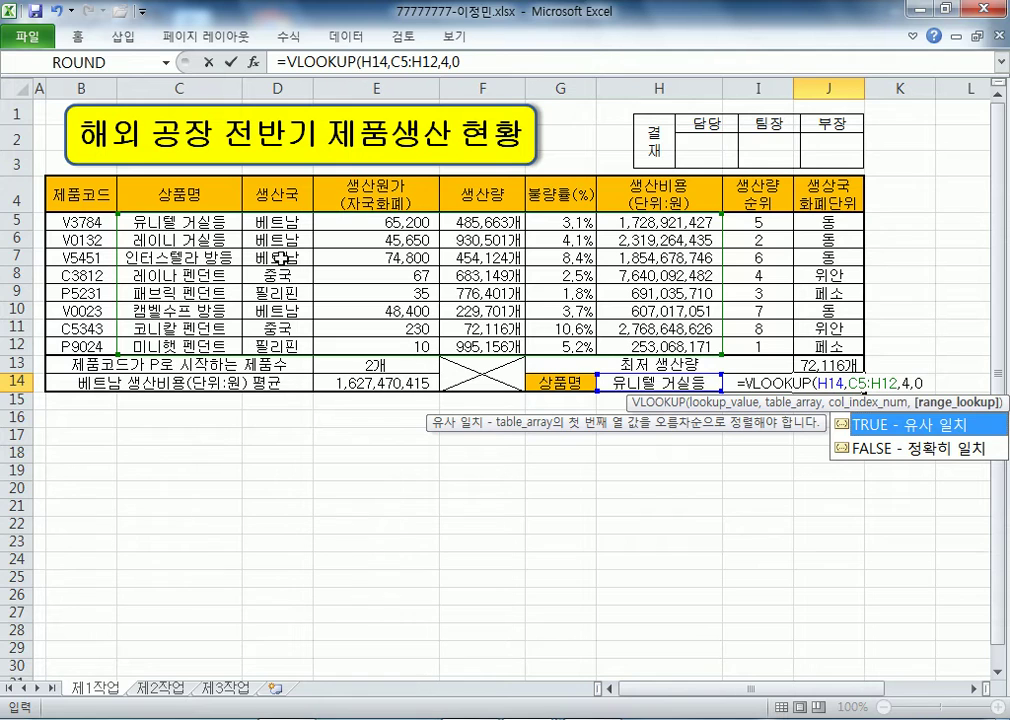
key("Return")
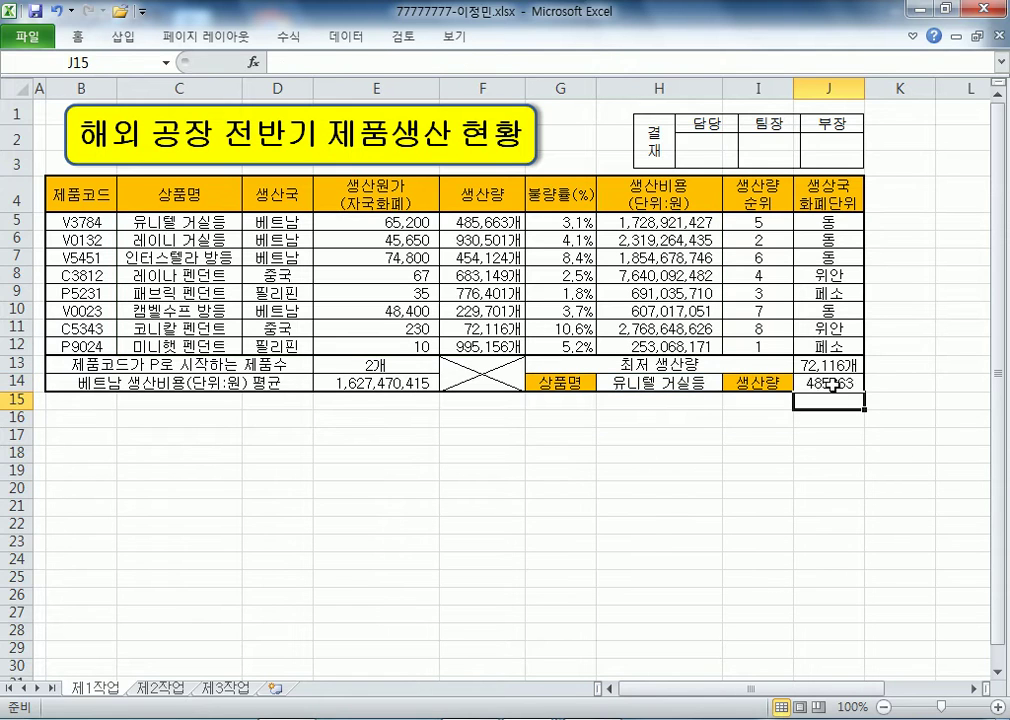
- Review the formulas in J14 and E14, then select the product rows B5:J12
left_click(832, 384)
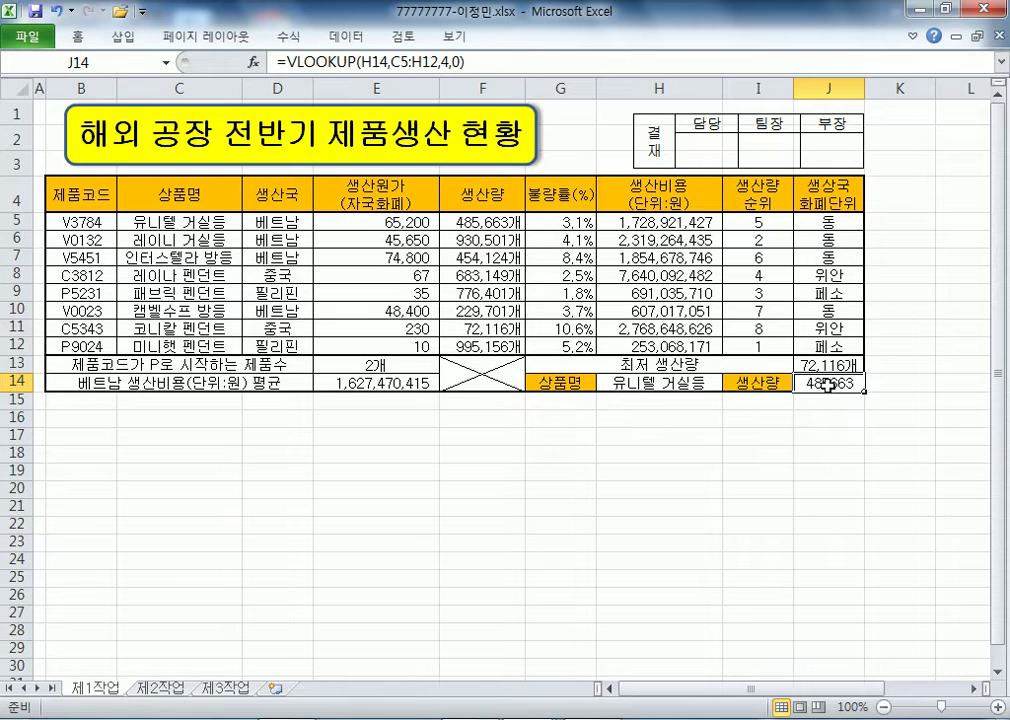
left_click(418, 383)
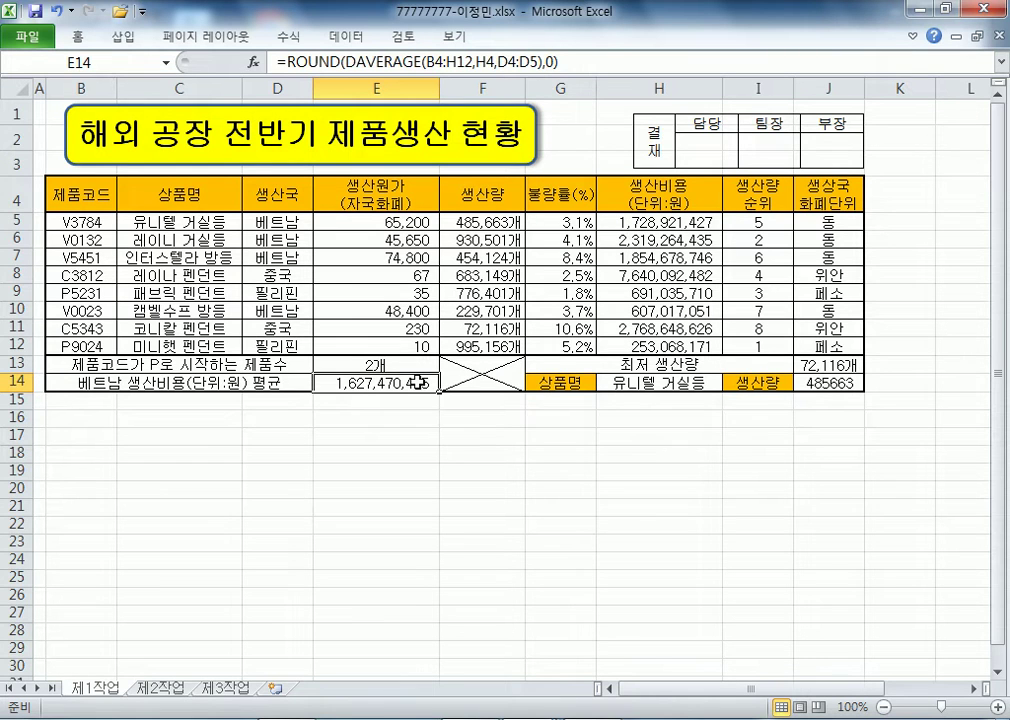
left_click(803, 385)
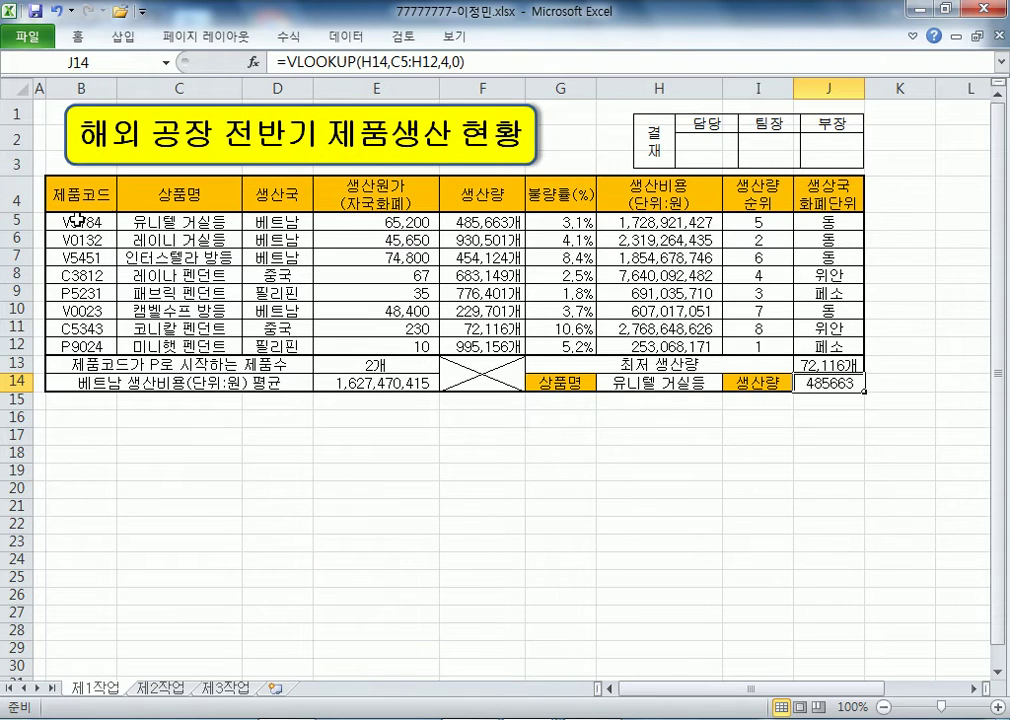
left_click_drag(60, 218, 819, 345)
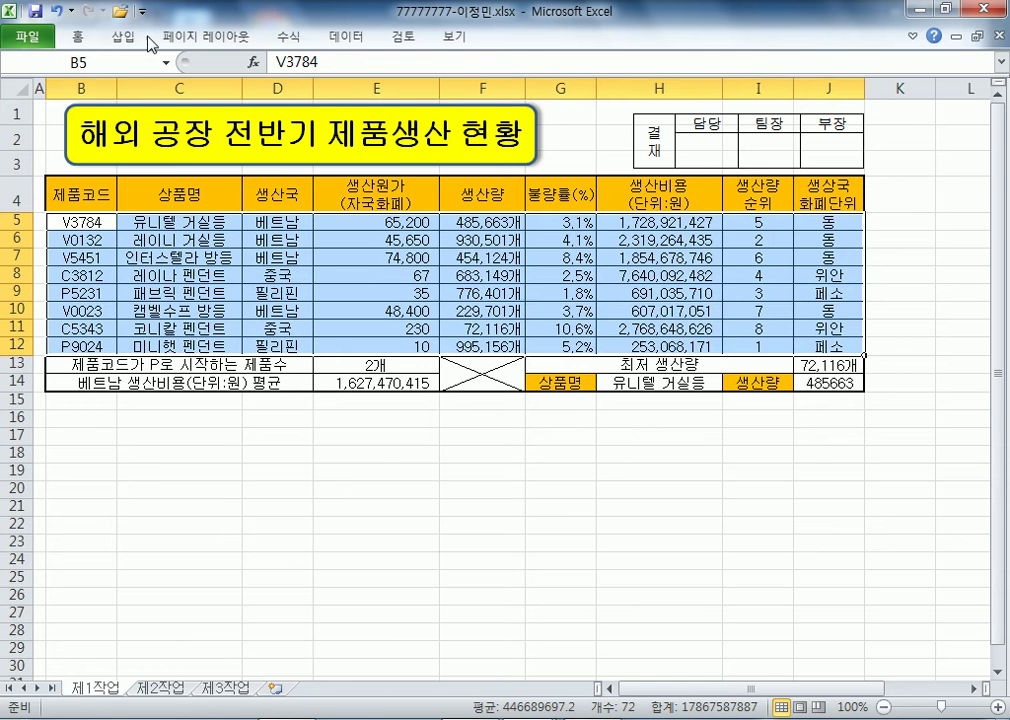
- Start a formula-based conditional formatting rule for B5:J12 with a blue font colour
double_click(77, 37)
left_click(671, 88)
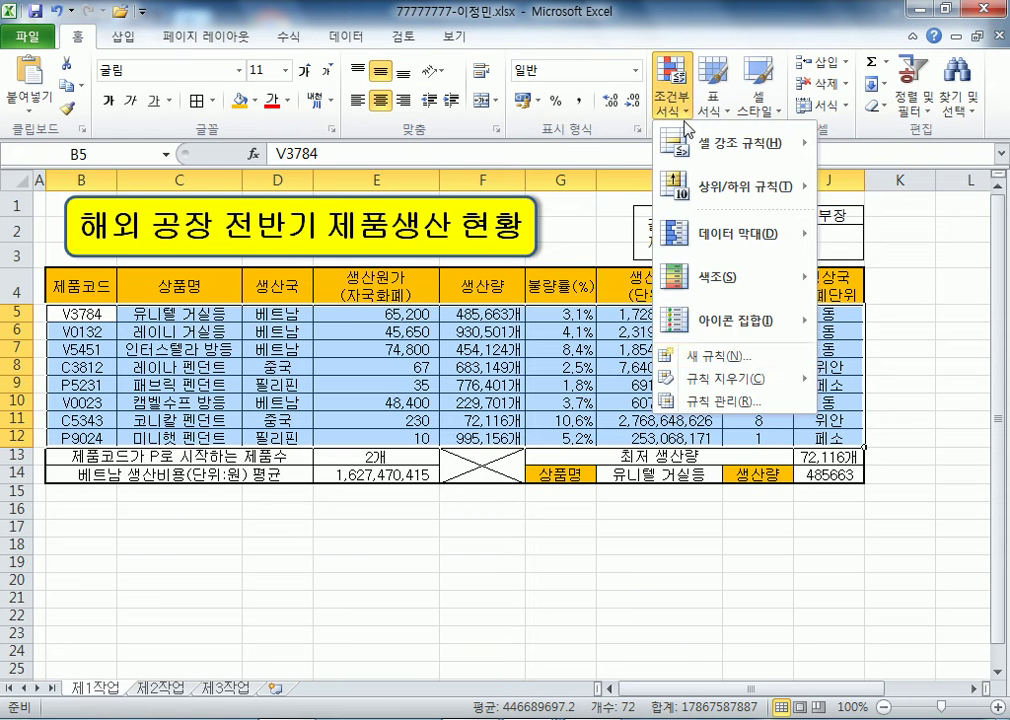
left_click(722, 359)
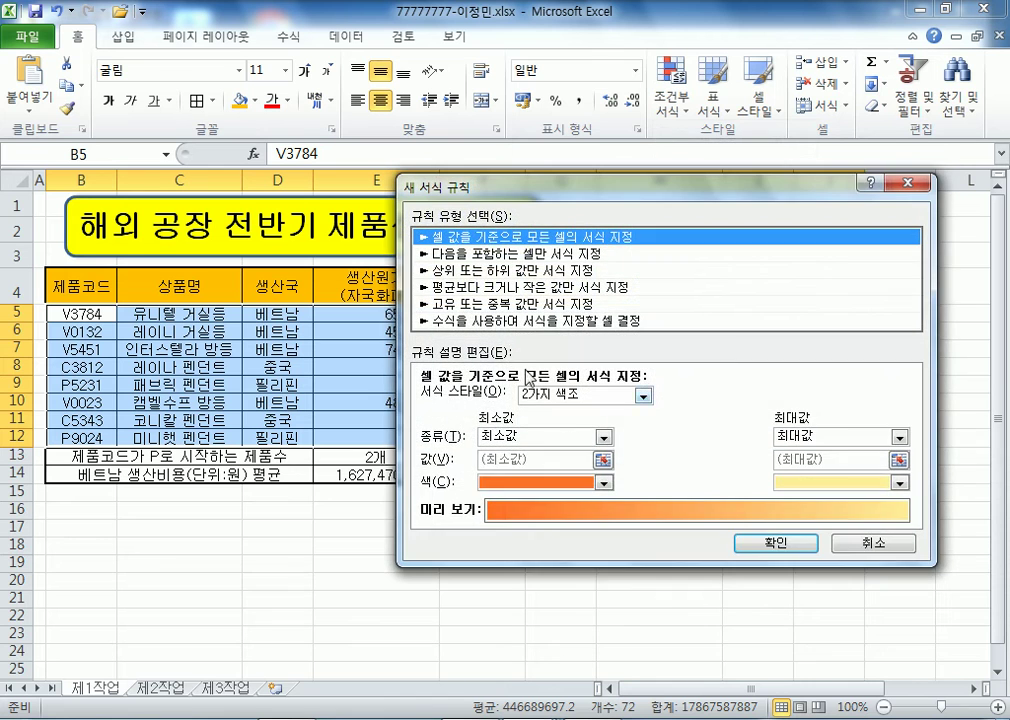
left_click(500, 320)
left_click_drag(603, 187, 704, 20)
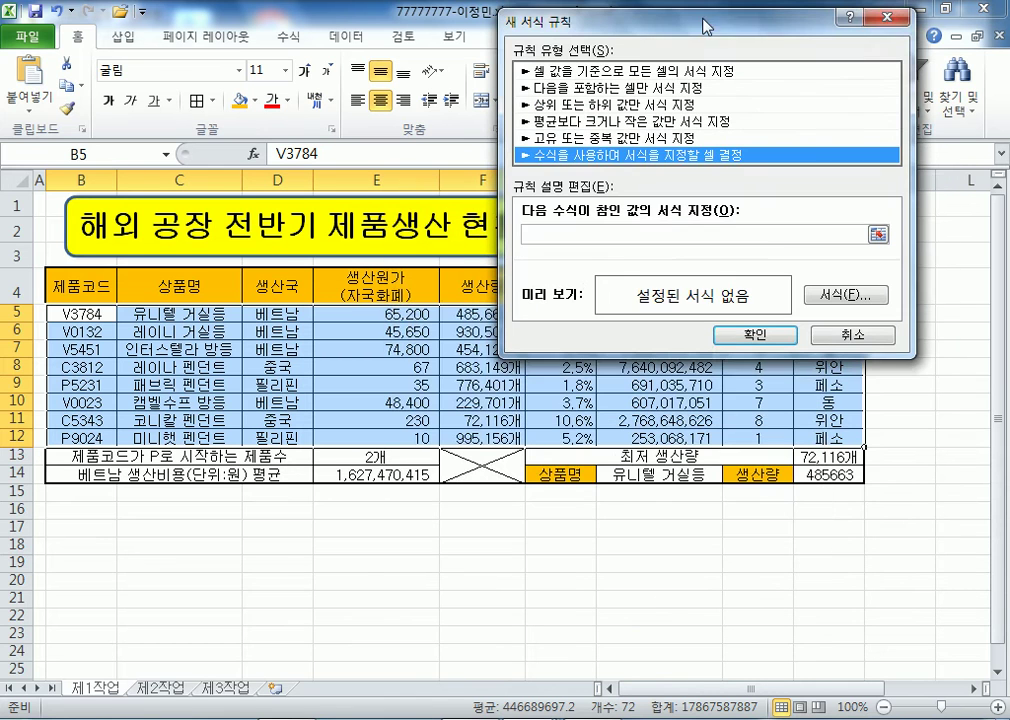
left_click(858, 304)
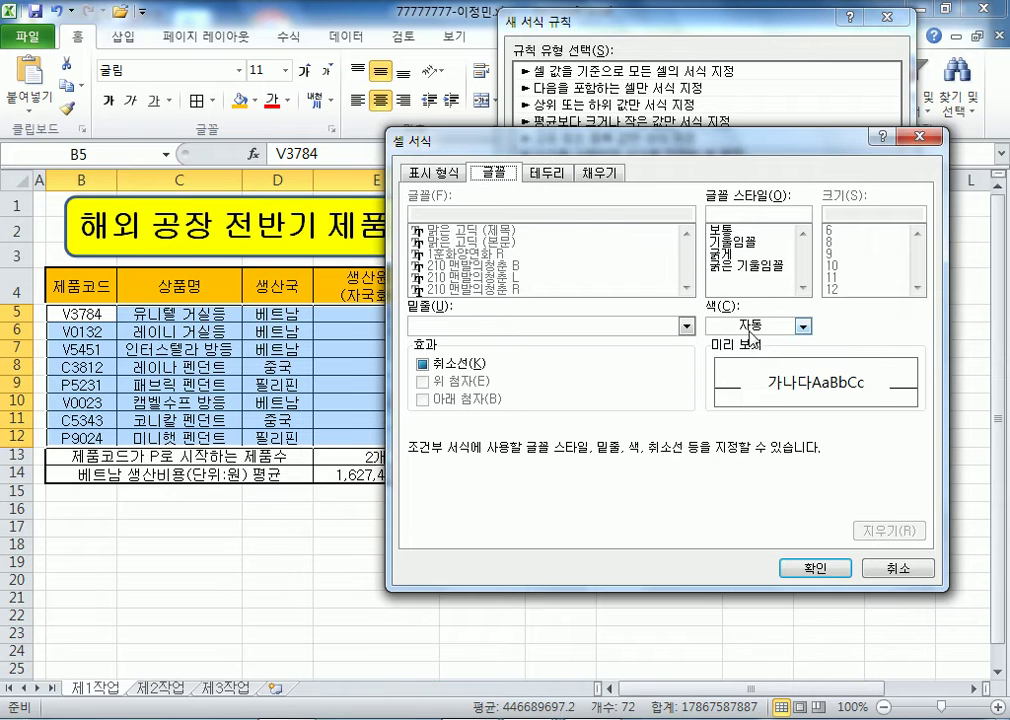
left_click(802, 326)
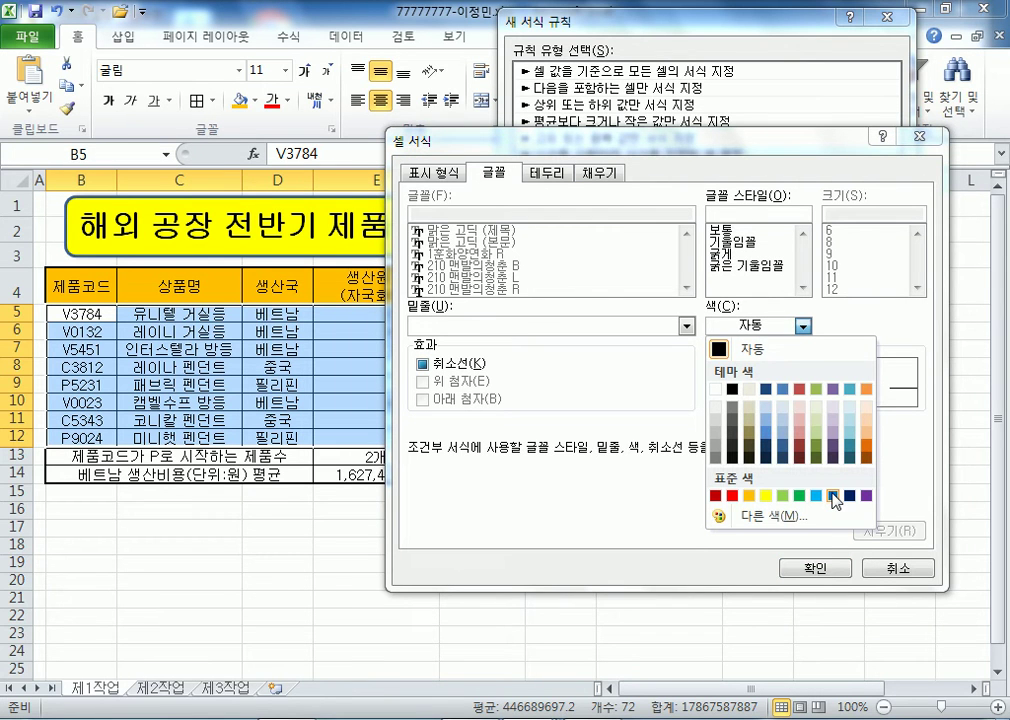
left_click(834, 495)
left_click(810, 566)
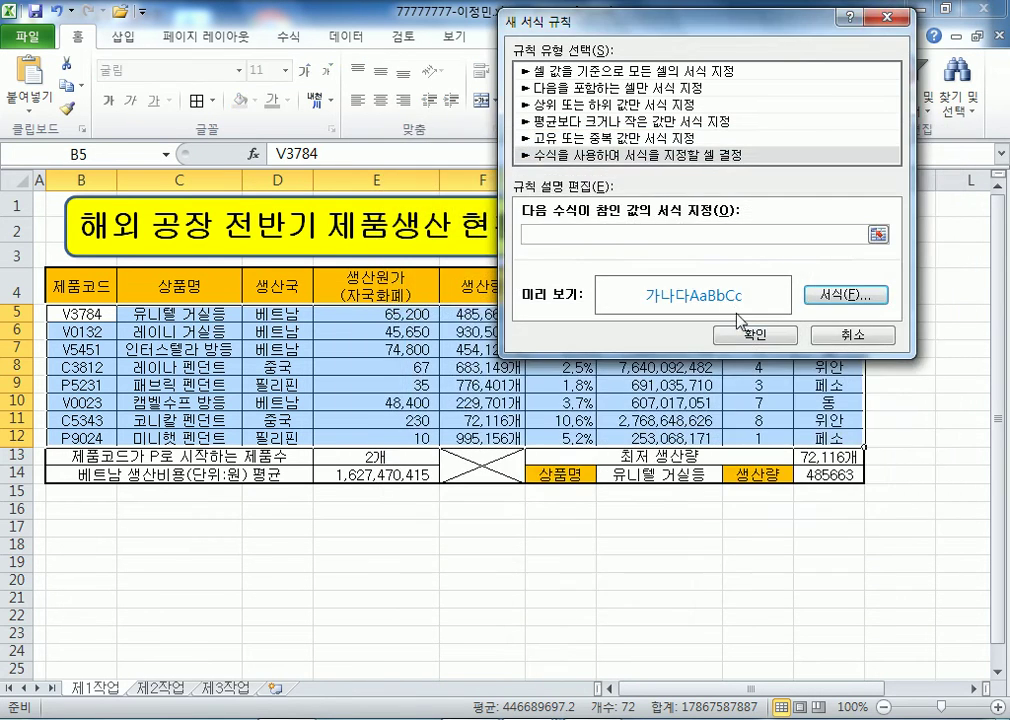
- Enter the rule formula =$G5>=8% and apply it so high-defect rows turn blue
left_click(690, 235)
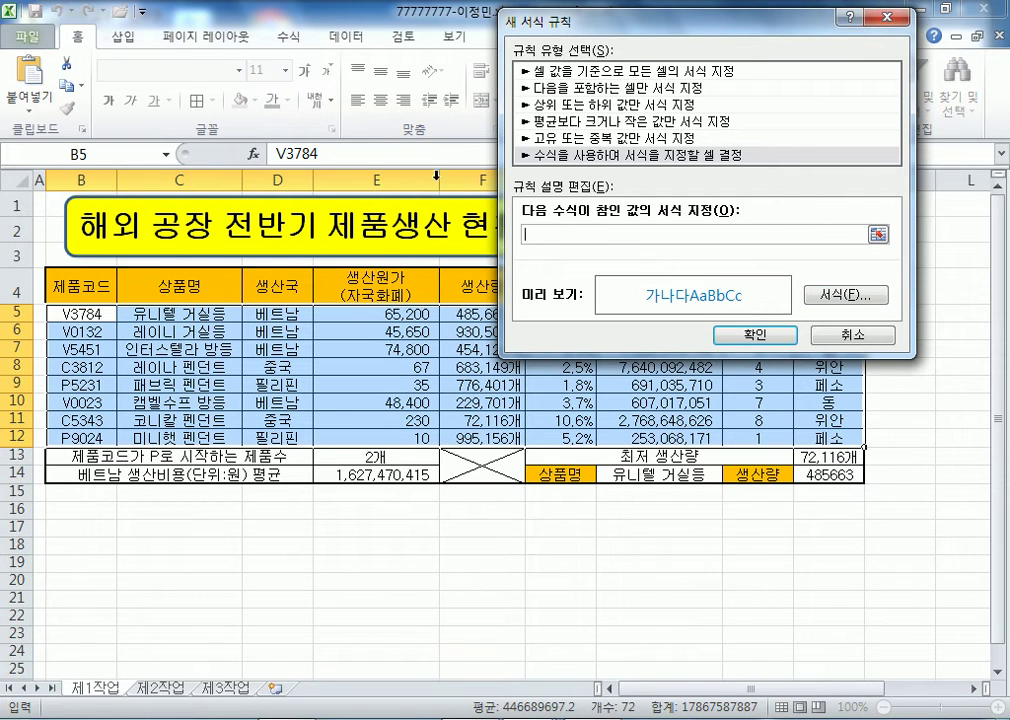
left_click_drag(600, 20, 750, 33)
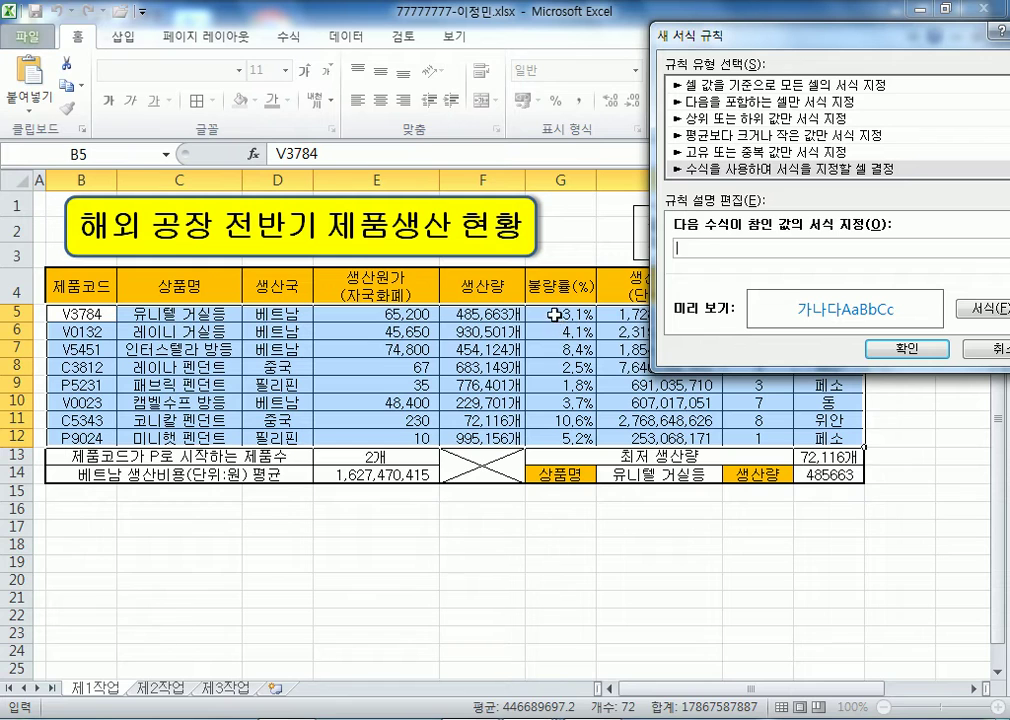
left_click(560, 313)
key("F4")
key("F4")
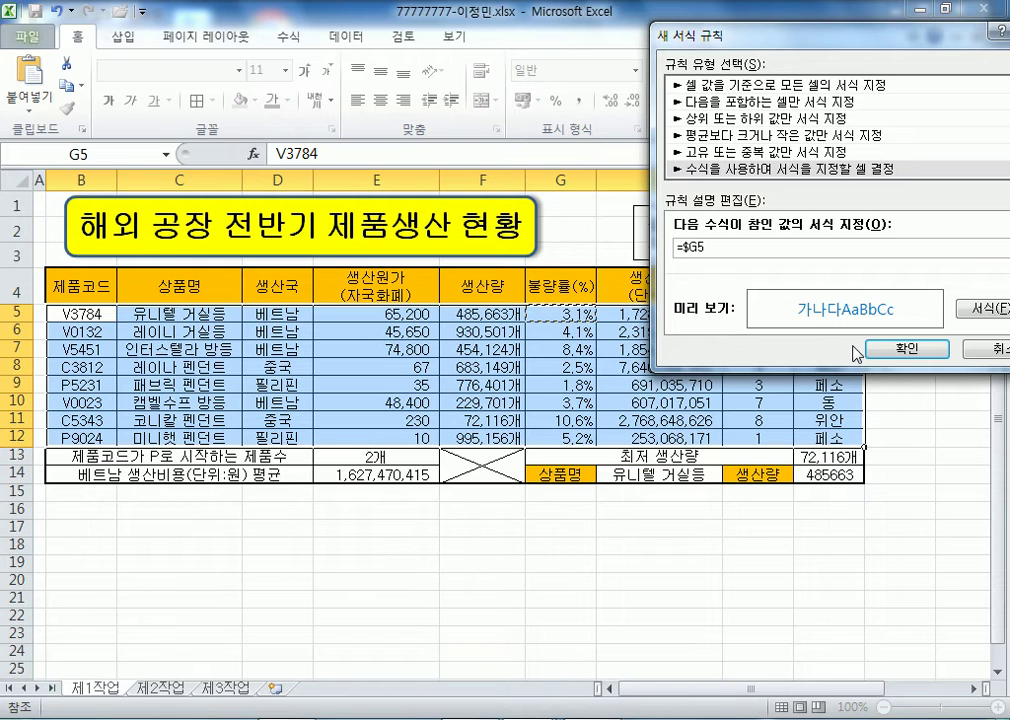
type(">=8%")
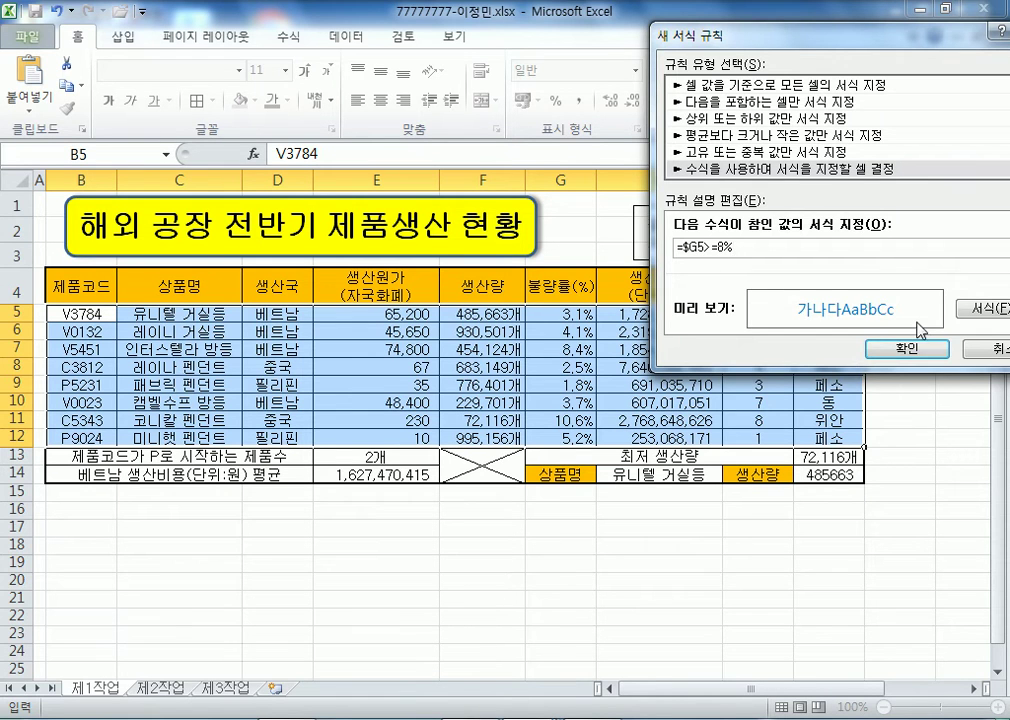
left_click(895, 349)
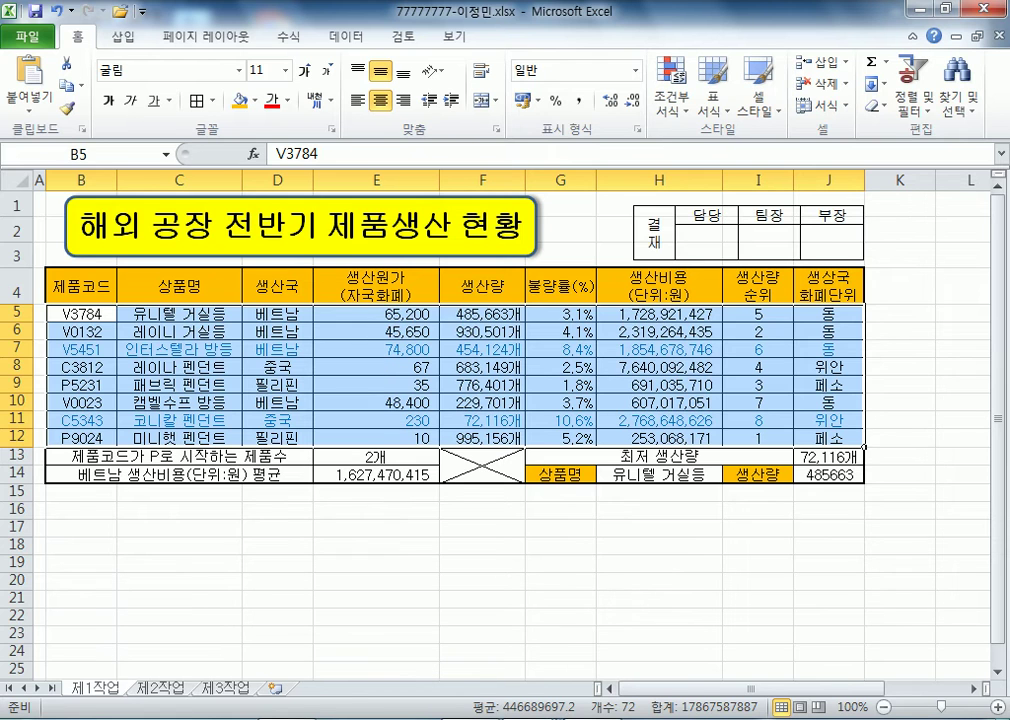
- In Notepad, add a note heading about conditional formatting with two or more conditions
key("alt+Tab")
scroll(310, 425, "down", 3)
left_click(261, 372)
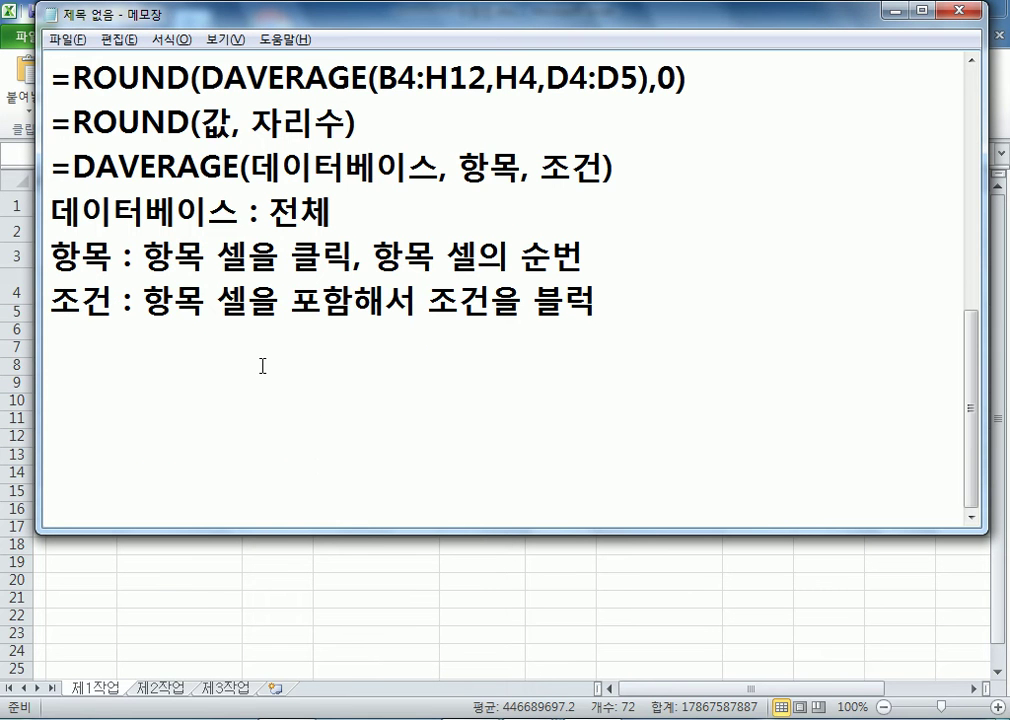
type("RHS")
key("BackSpace")
key("BackSpace")
key("BackSpace")
type("*WHRJ")
key("BackSpace")
key("BackSpace")
key("BackSpace")
key("BackSpace")
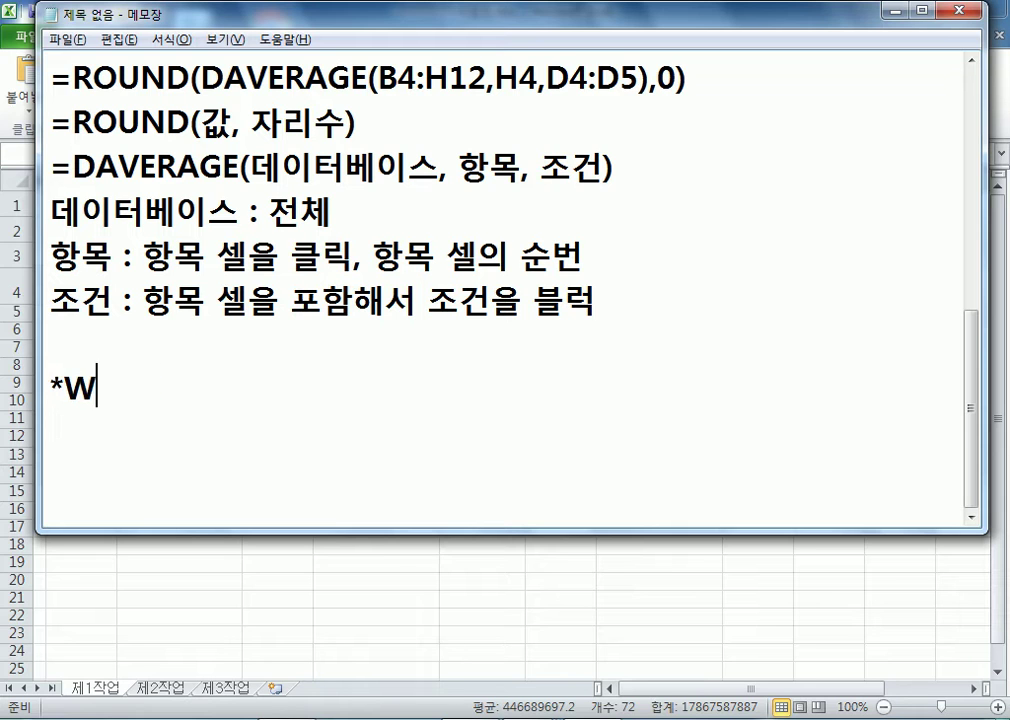
type("조건")
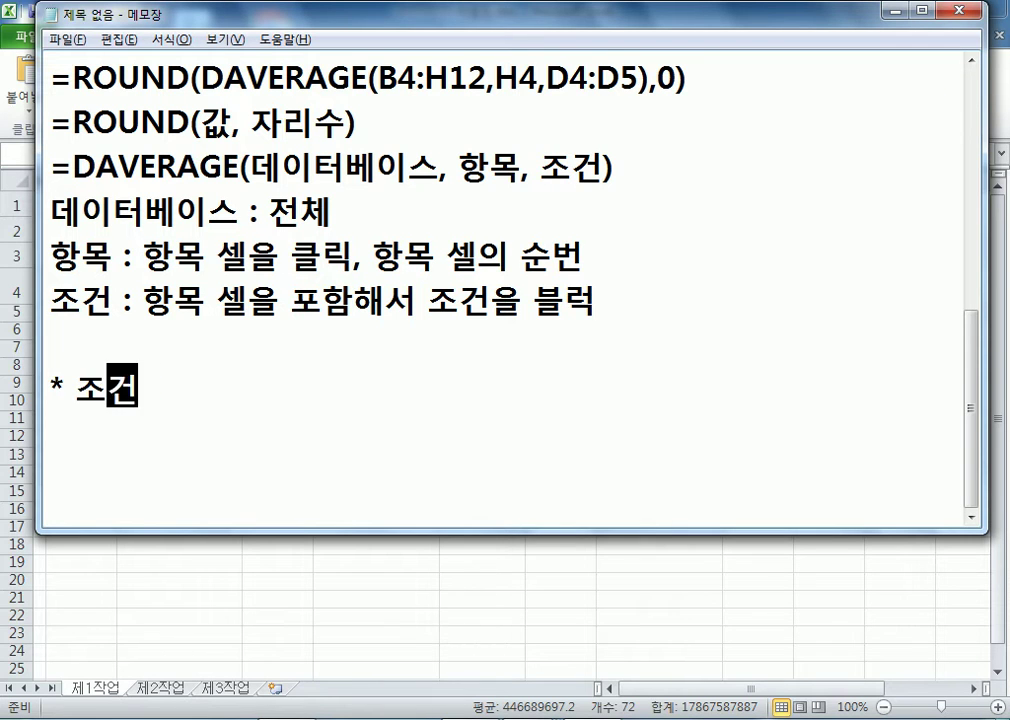
type("붓서식에서 조거")
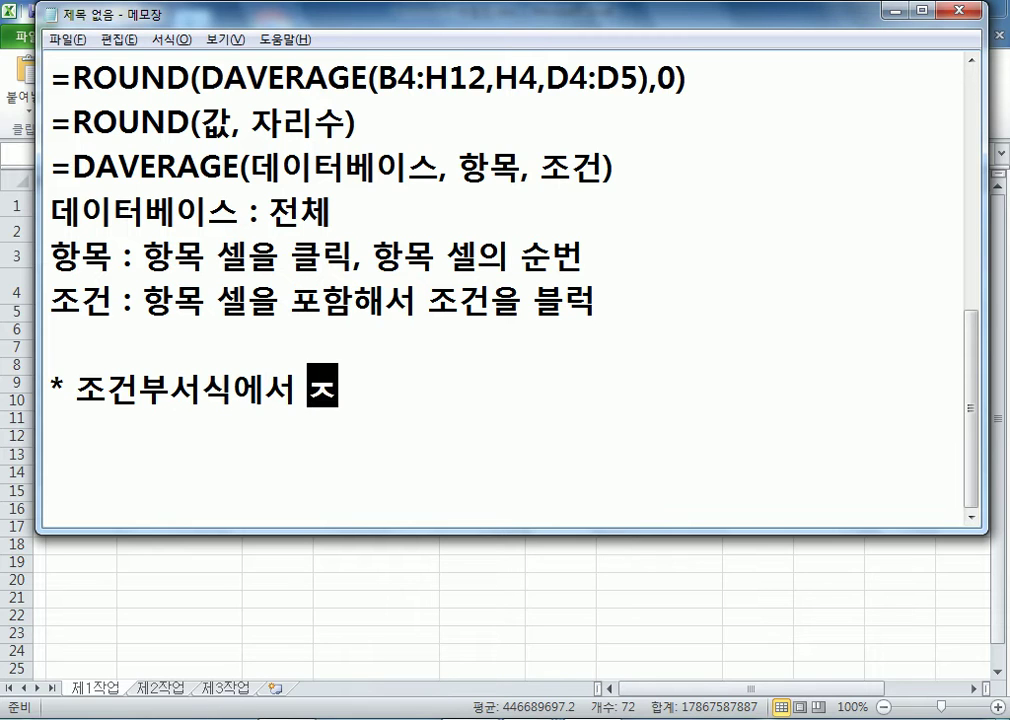
type("이 2개 이")
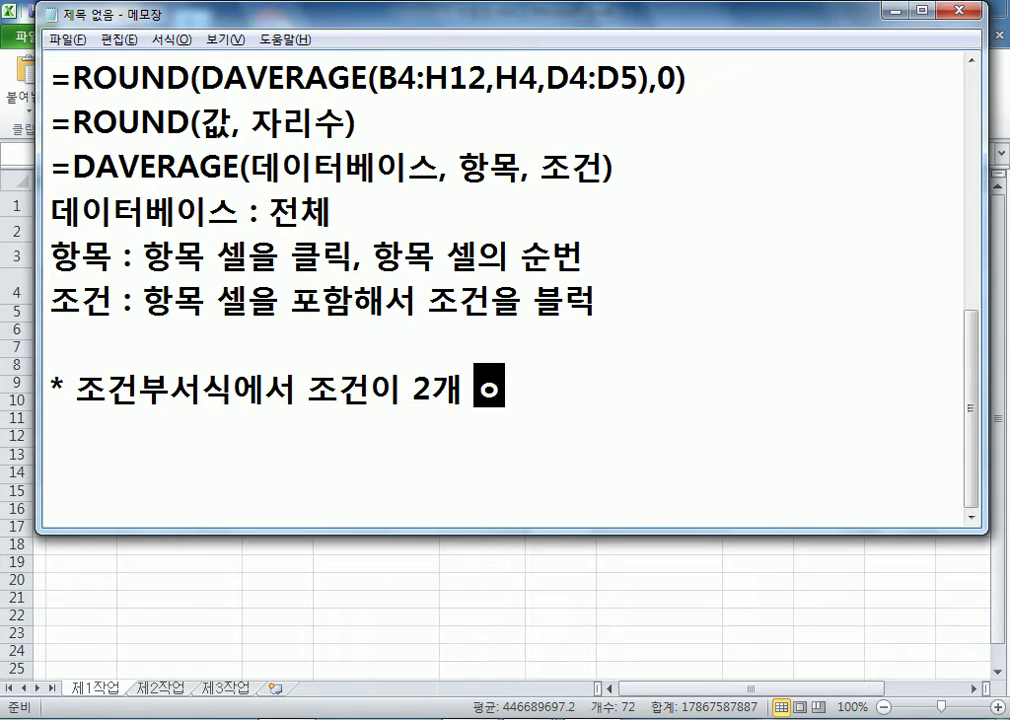
type("상인 경우")
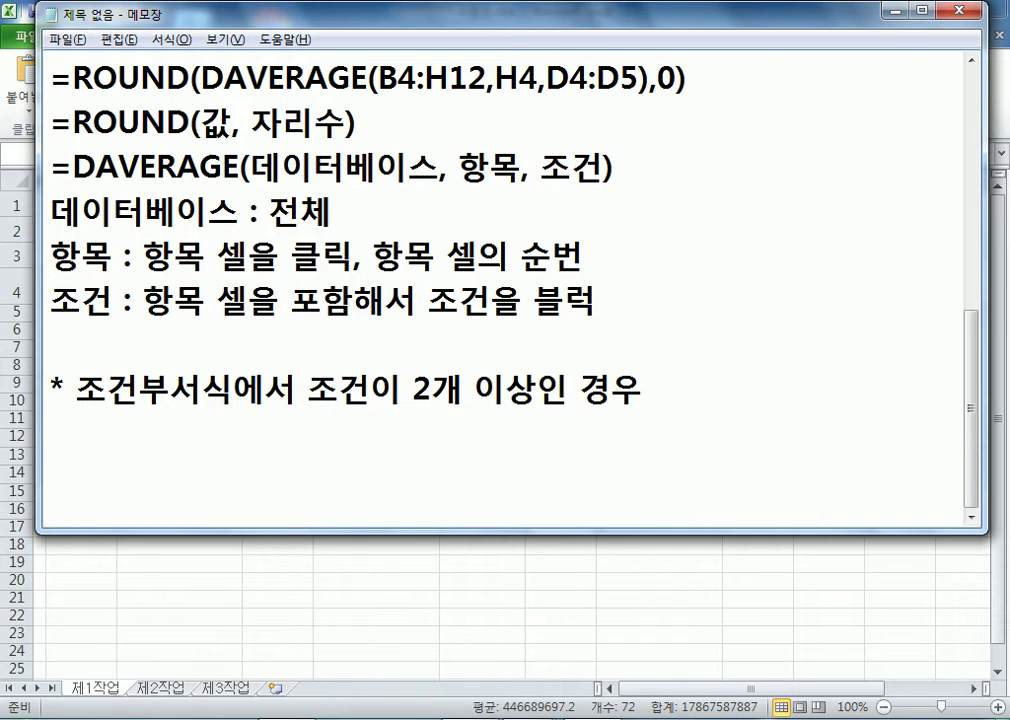
key("Return")
- Add the note line '불량률이 8%이상인 경우' below the heading
type("수ㅠㄹ")
key("BackSpace")
key("BackSpace")
key("BackSpace")
type("불량률이 ")
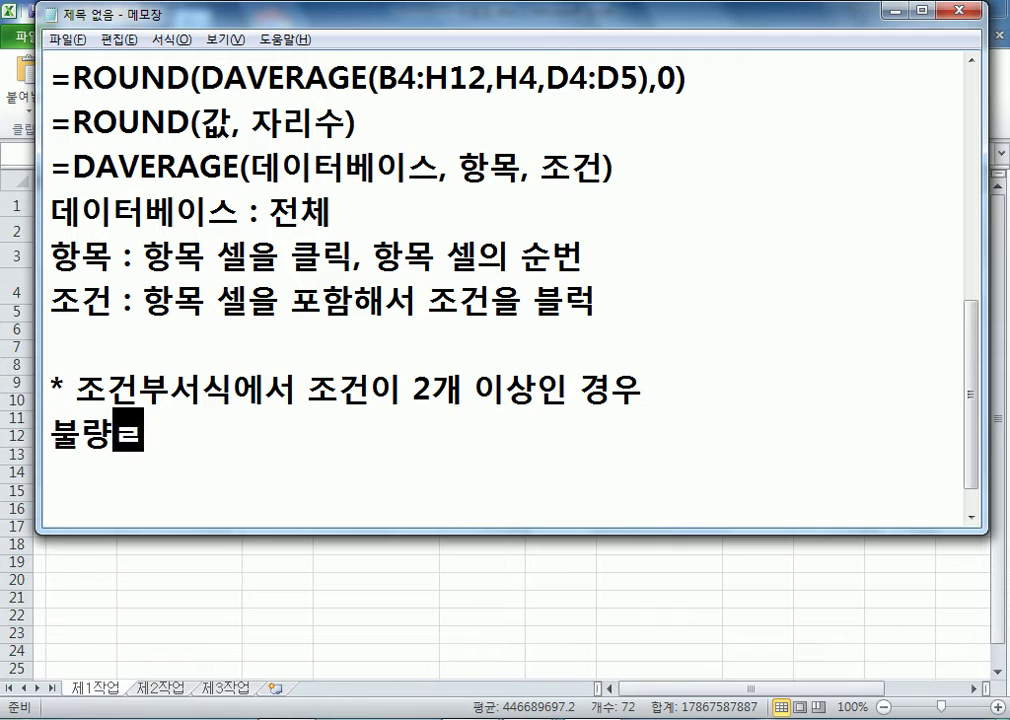
type("7")
key("BackSpace")
type("8%이상인 경우")
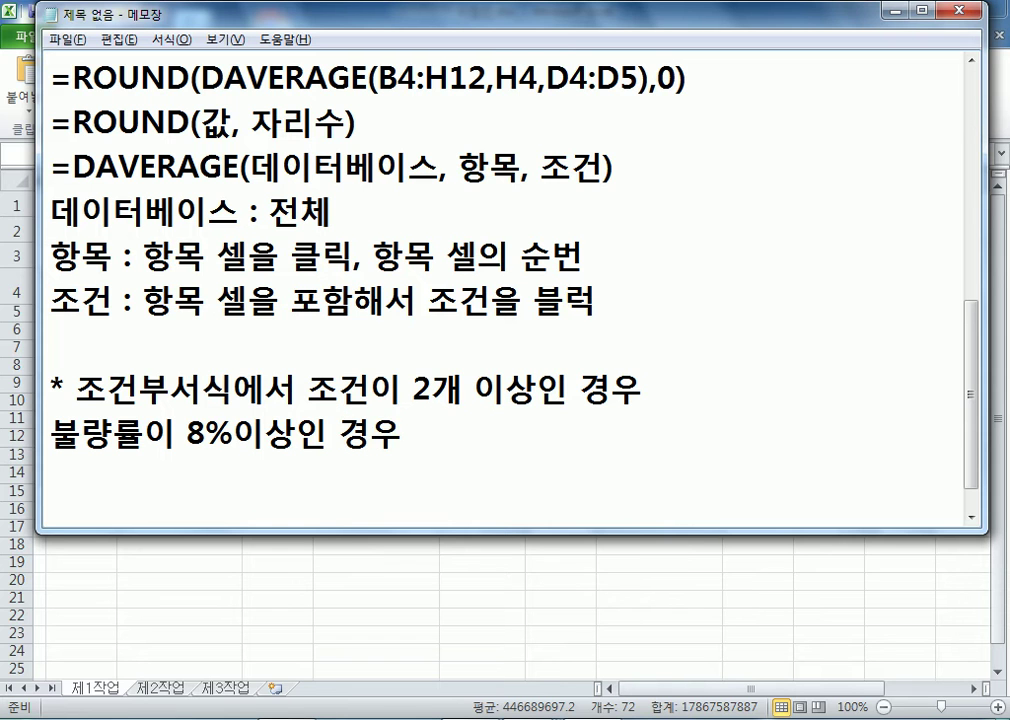
- In Excel, view the =$G5>=8% rule in the conditional formatting rules manager, then cancel
key("alt+Tab")
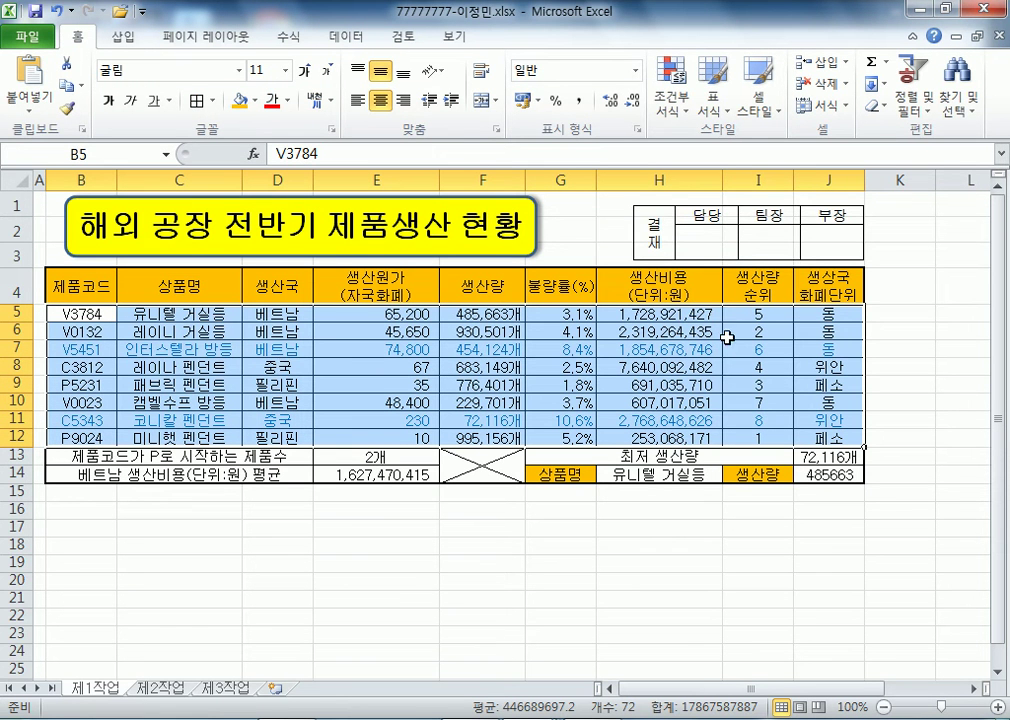
left_click(671, 85)
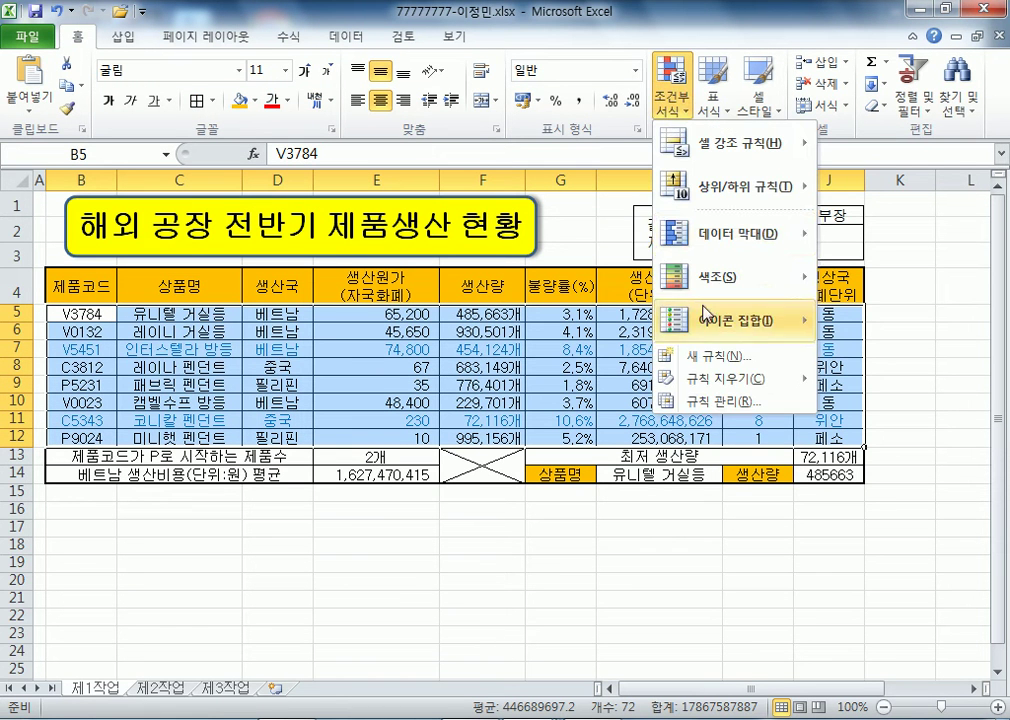
left_click(716, 401)
double_click(560, 167)
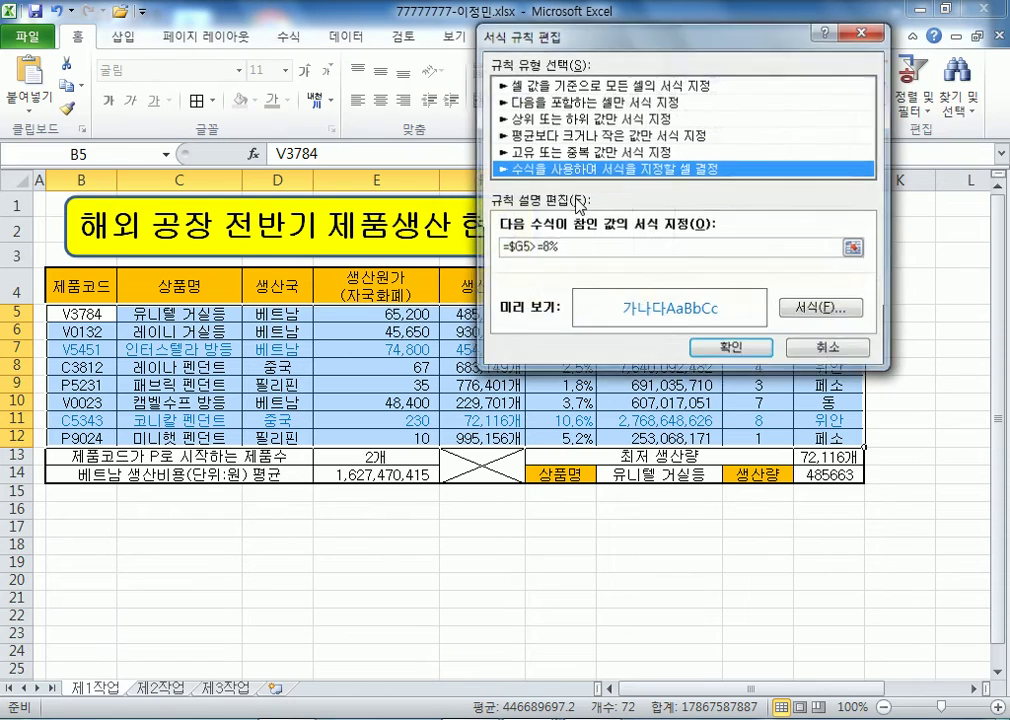
left_click(829, 348)
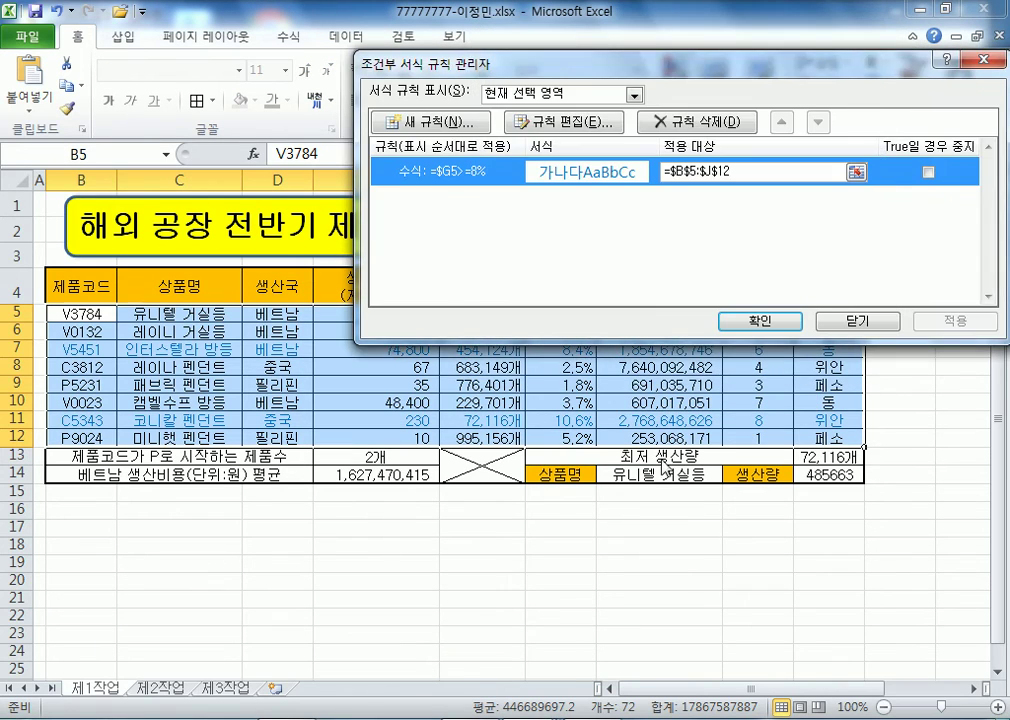
- Close the rules manager and append ': =$G5>=8%' to the 8% note line
left_click(850, 321)
key("alt+Tab")
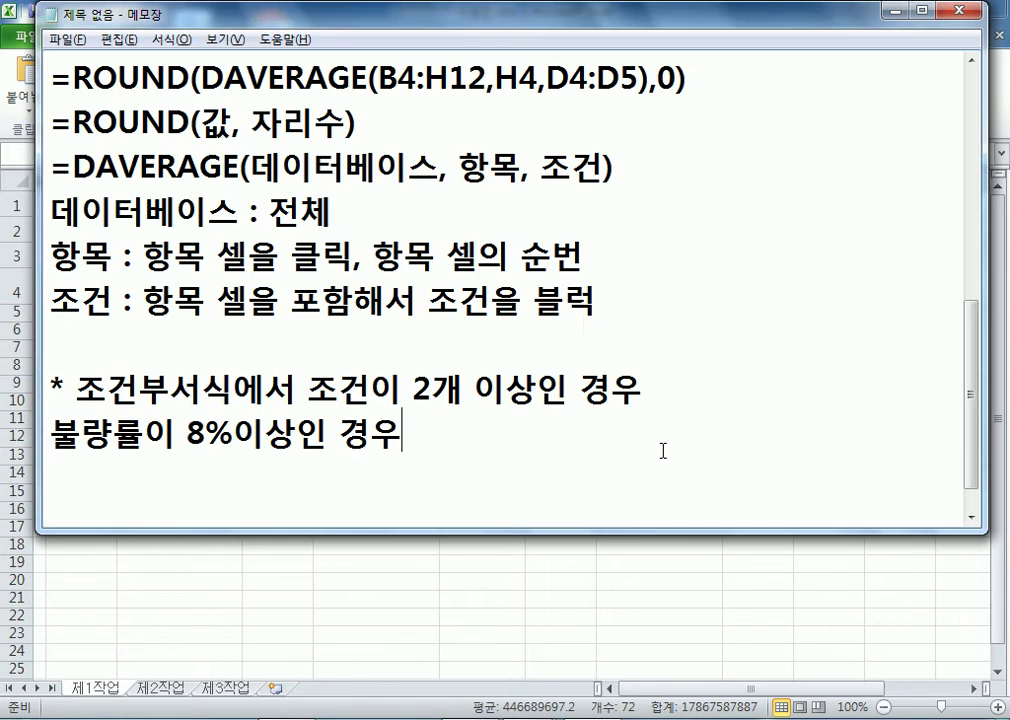
type(": =$G5>=8%")
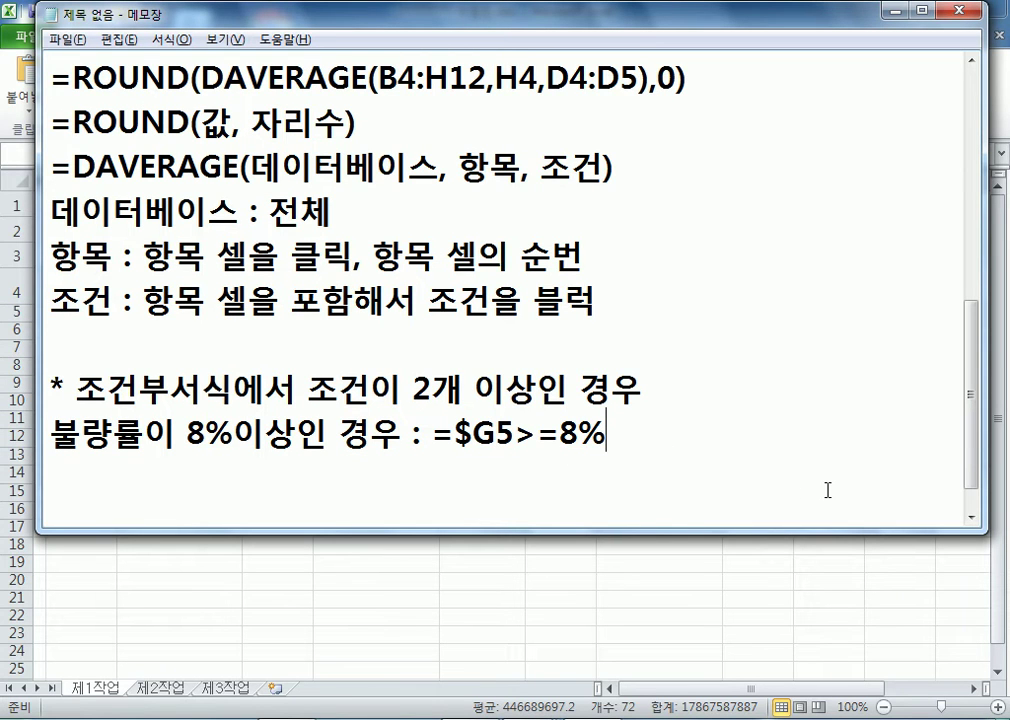
key("Return")
- Start a new note line: 불량률이 8%이상이고, 생산국이 "중국"인 경우 : =AND(
type("불량")
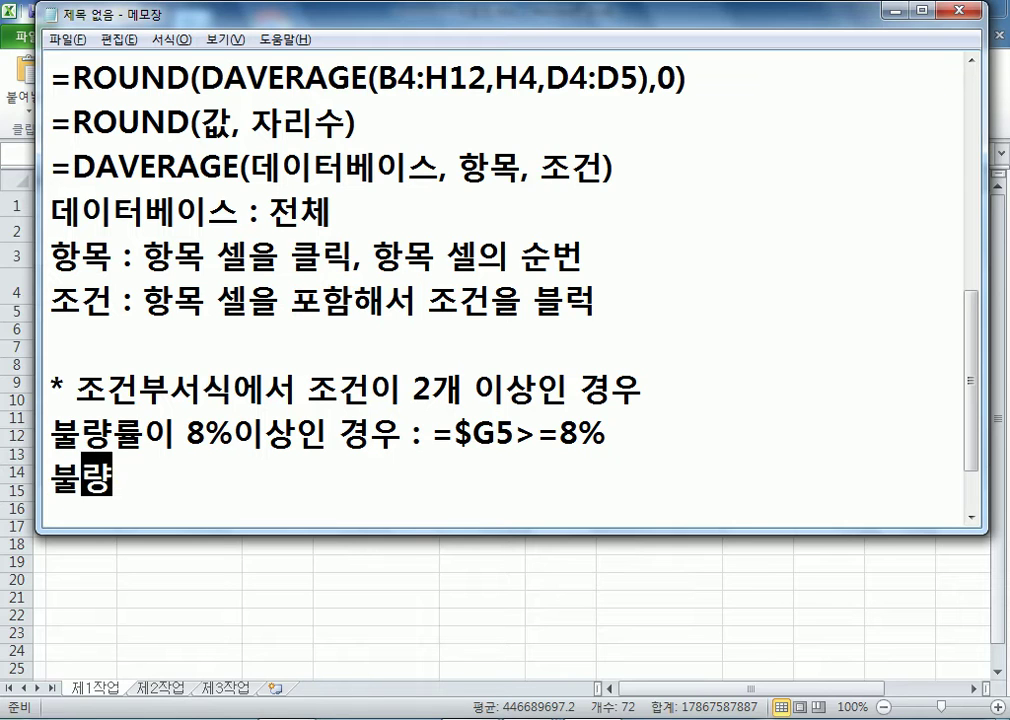
type("류ㄹ이 8")
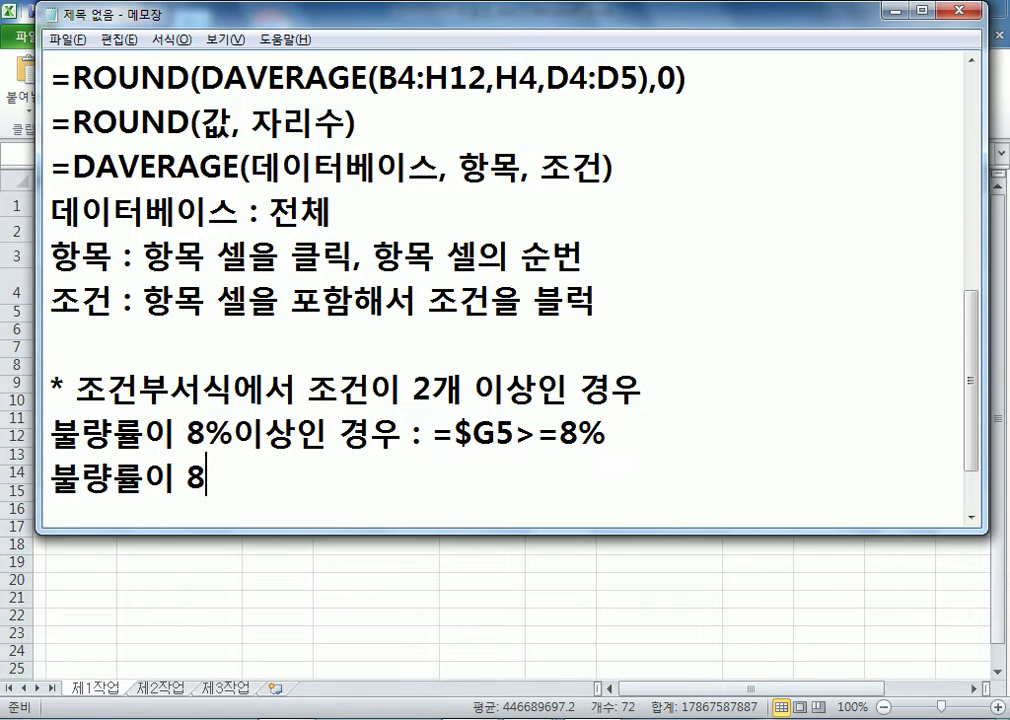
type("%이상이고,")
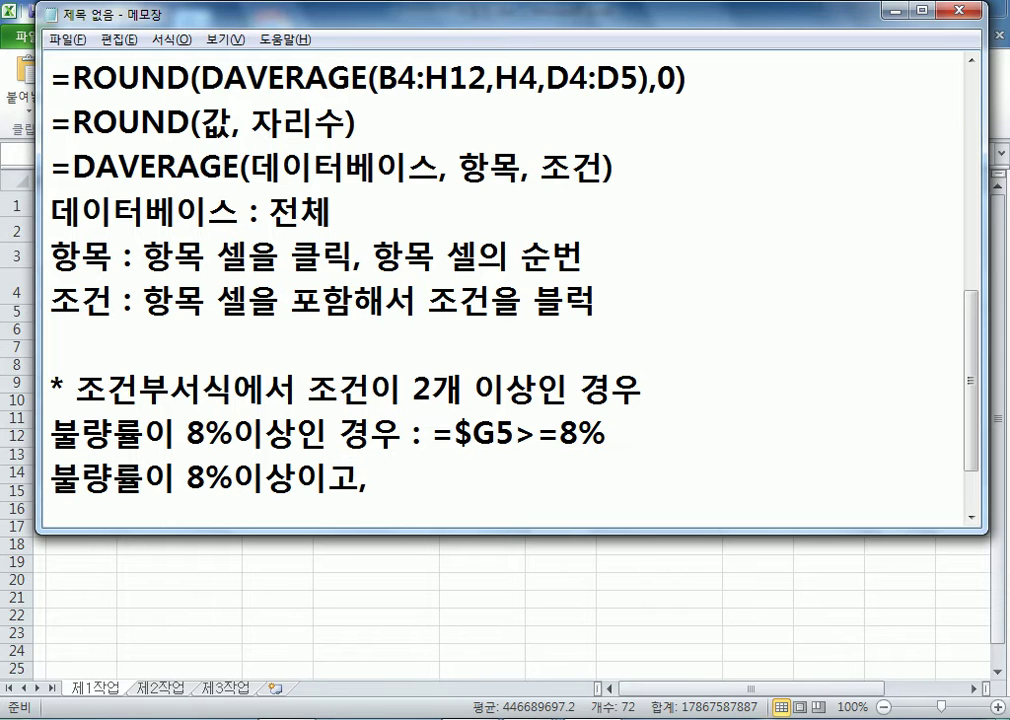
key("alt+Tab")
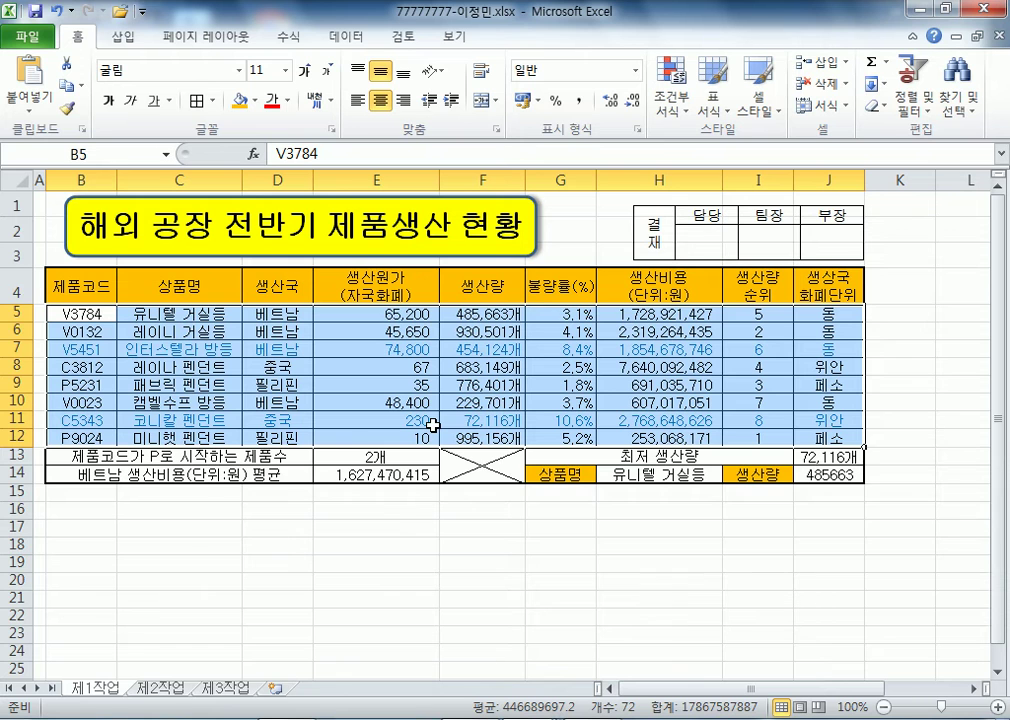
key("alt+Tab")
type("ㅅ생산국이 \"")
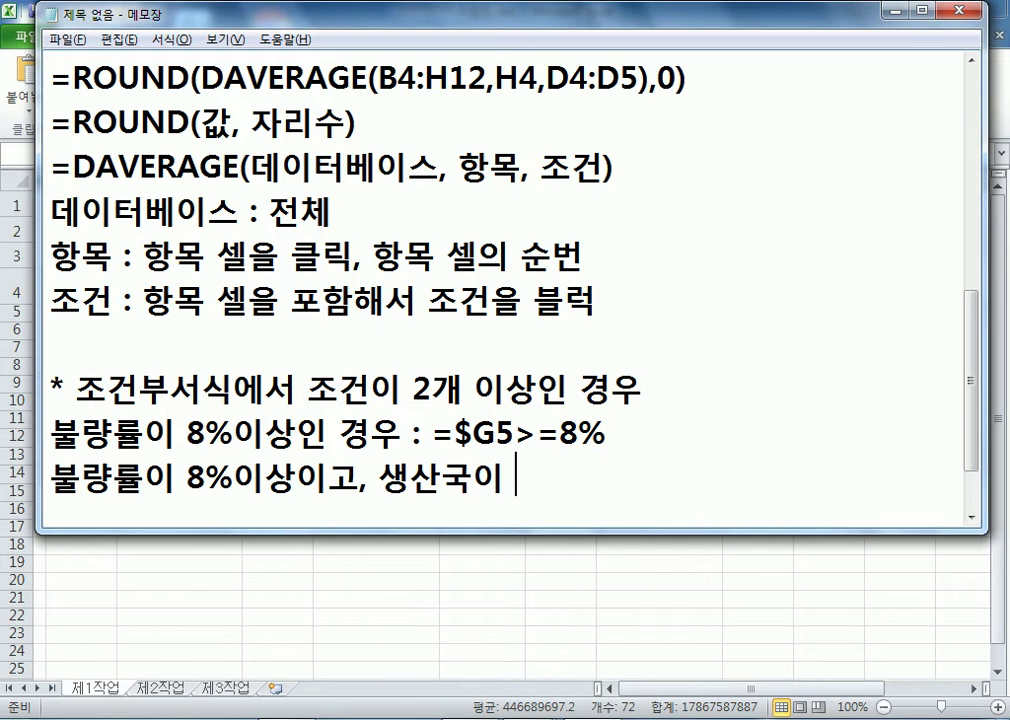
type("중국\"")
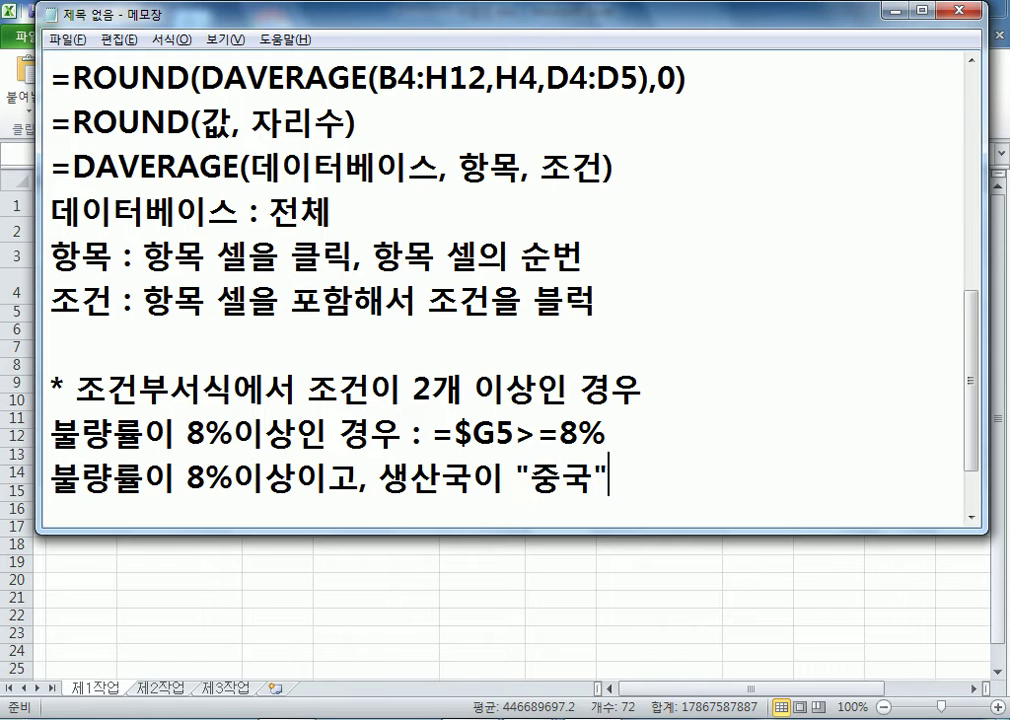
type("인 경우")
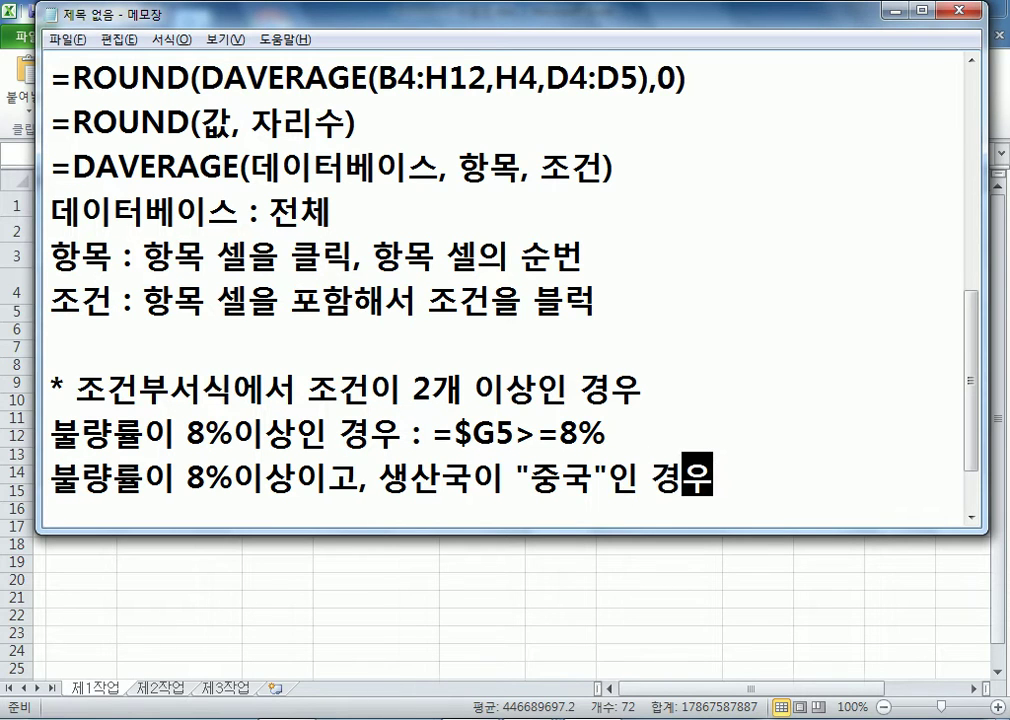
type(" : =AND(")
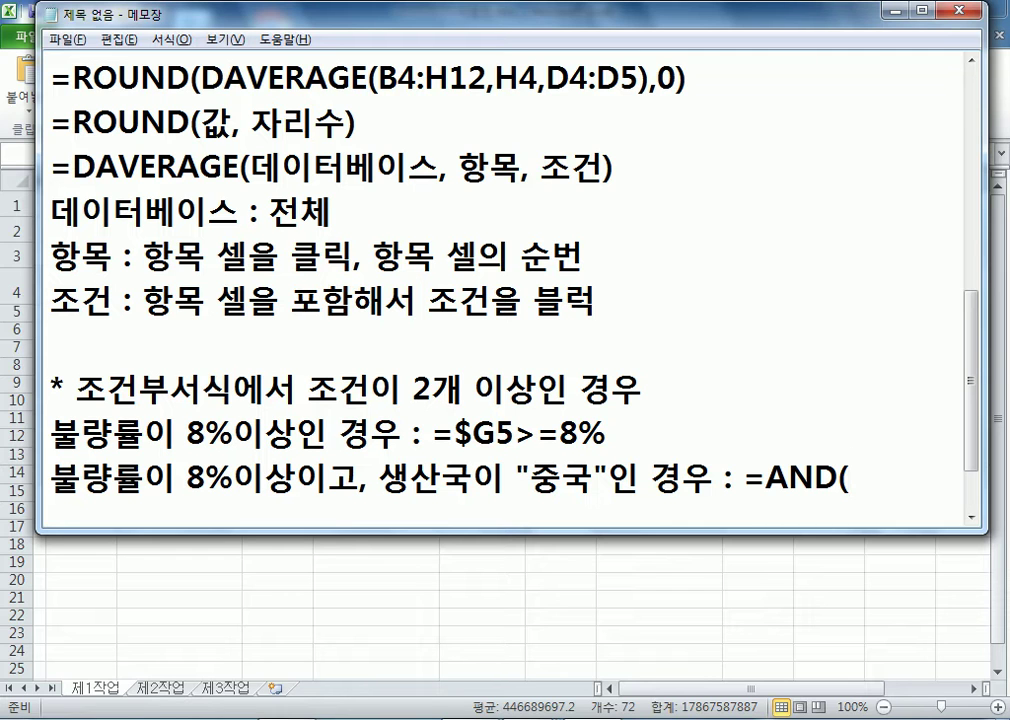
- Paste the $G5>=8% condition inside =AND( and widen the Notepad window
scroll(670, 361, "down", 1)
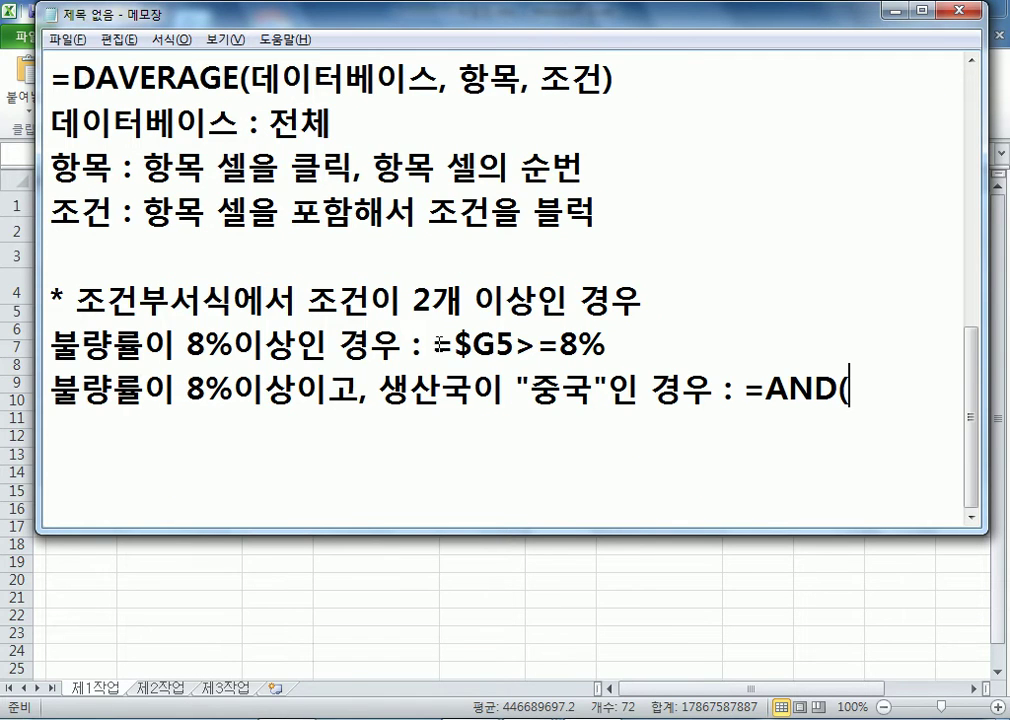
left_click_drag(458, 345, 606, 345)
key("ctrl+c")
left_click(891, 395)
key("ctrl+v")
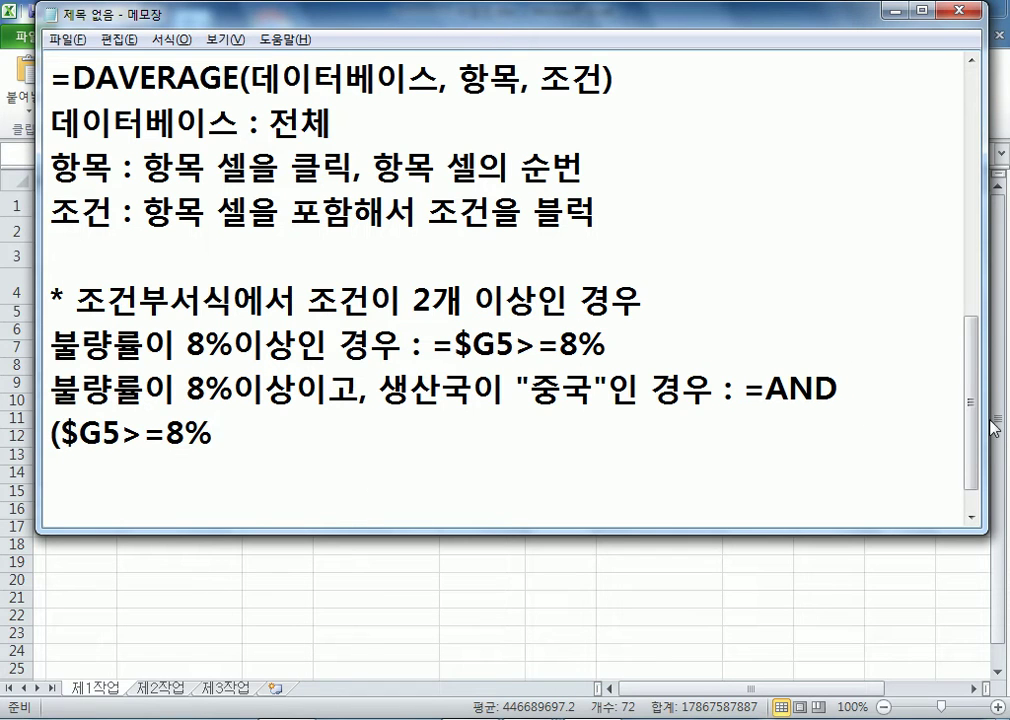
left_click_drag(986, 421, 1005, 421)
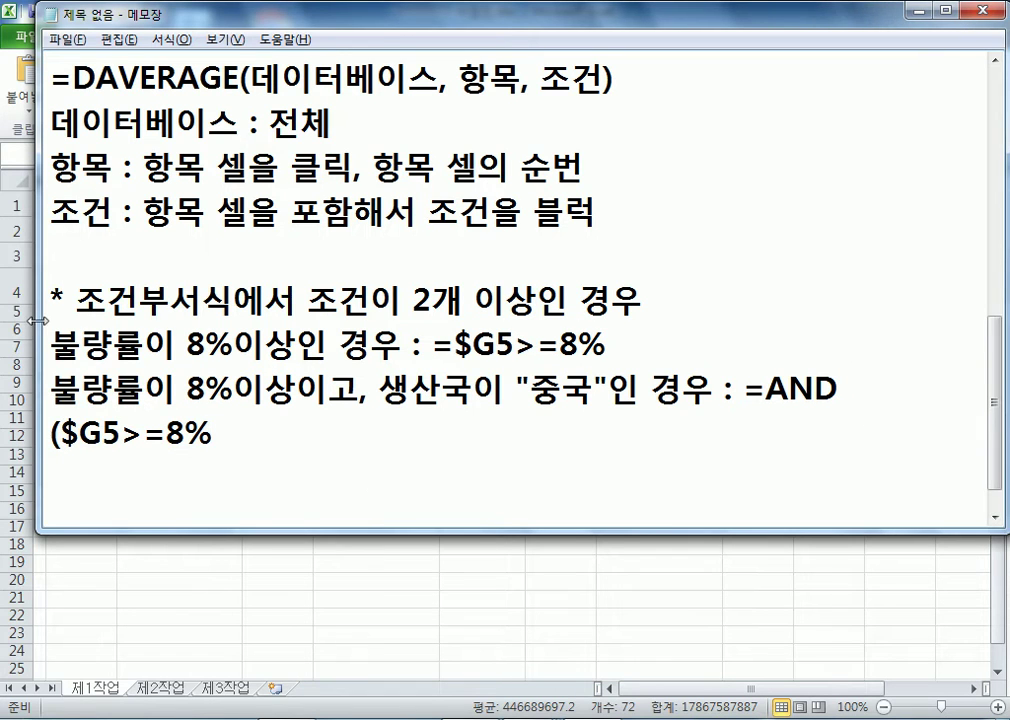
left_click_drag(35, 320, 2, 320)
- Complete the note formula as =AND($G5>=8%,$D5="중국")
type(",")
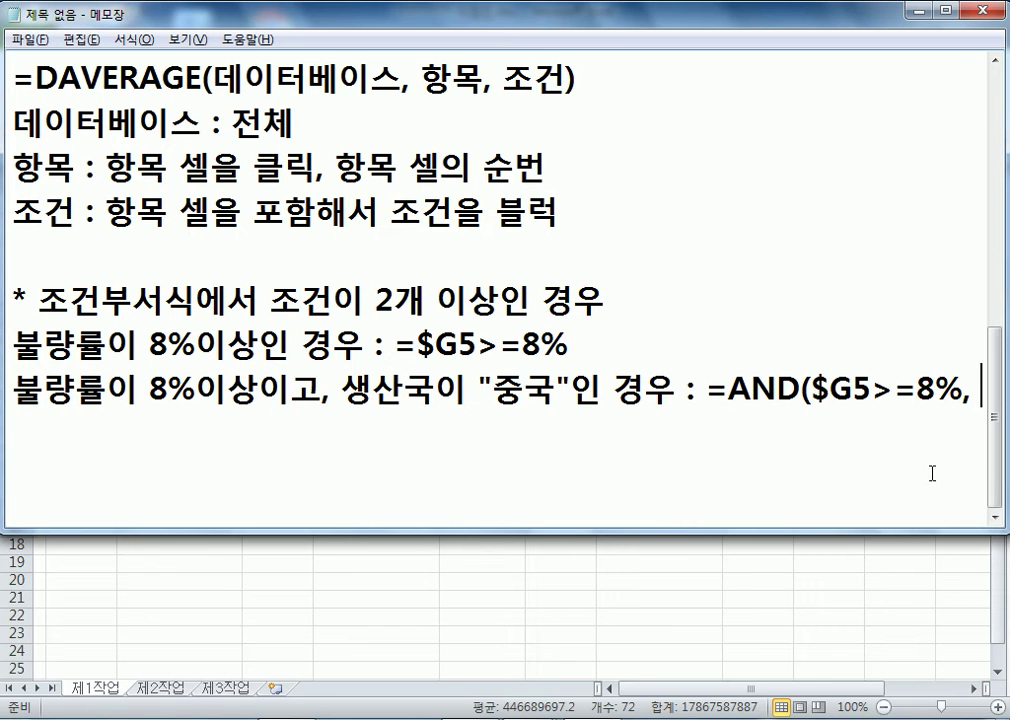
key("alt+Tab")
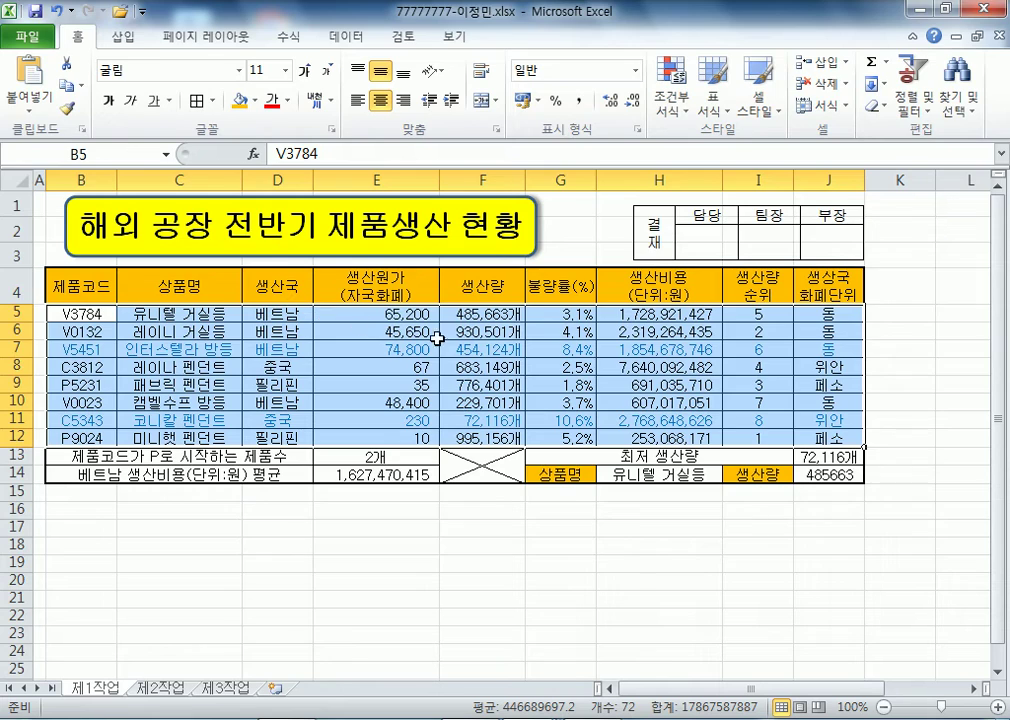
key("alt+Tab")
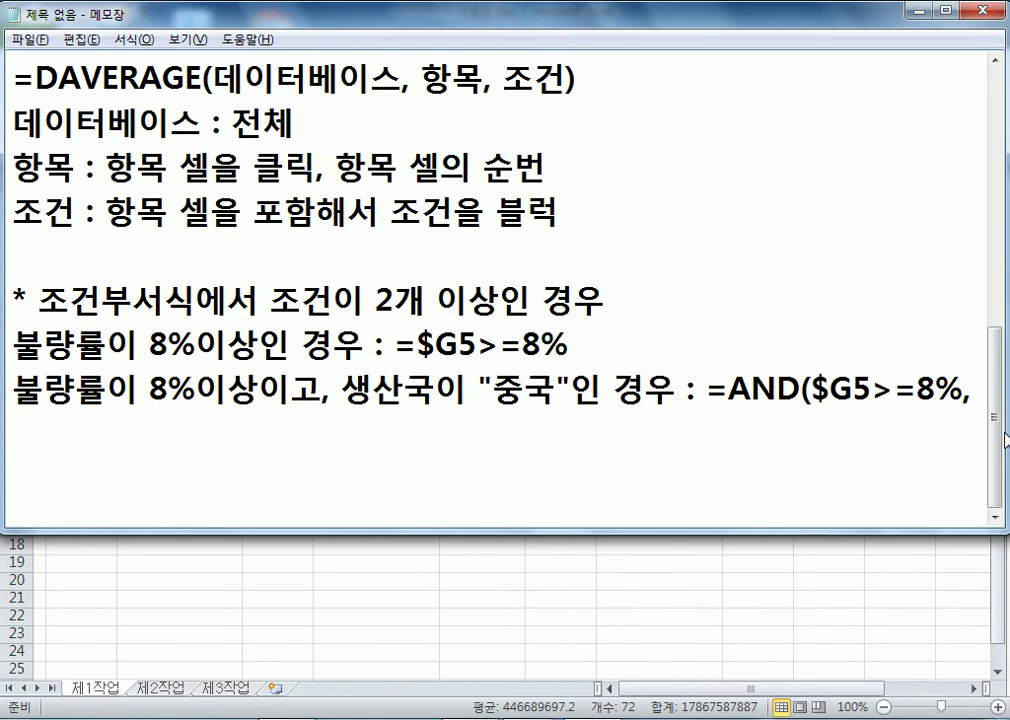
type("$")
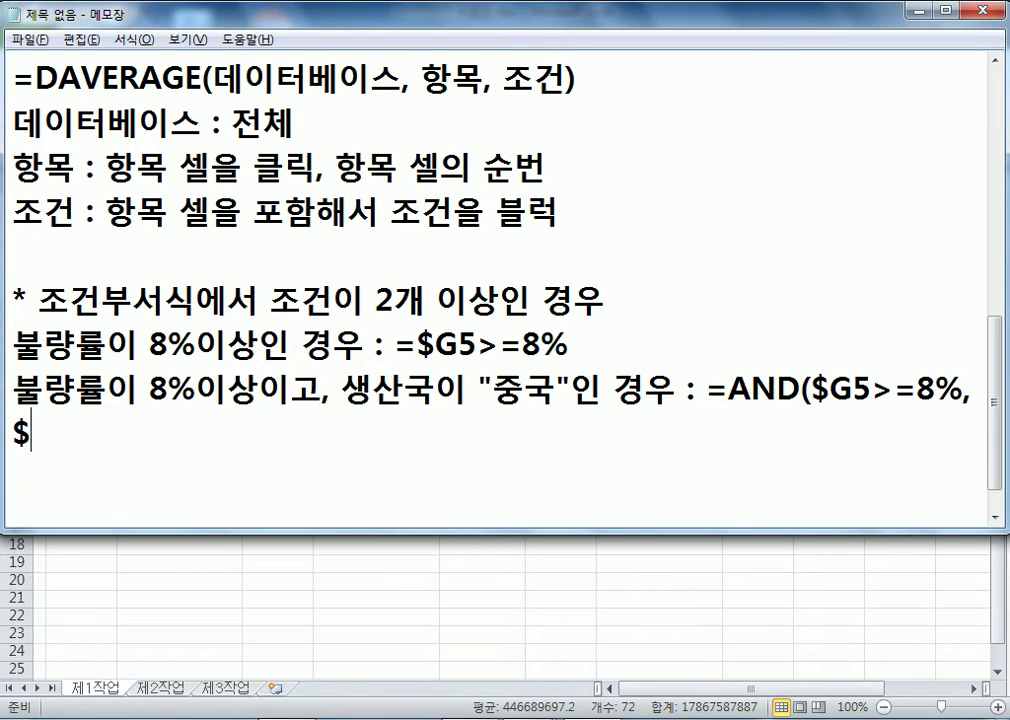
type("ㅇ")
key("BackSpace")
type("D54")
key("BackSpace")
type("=\"중")
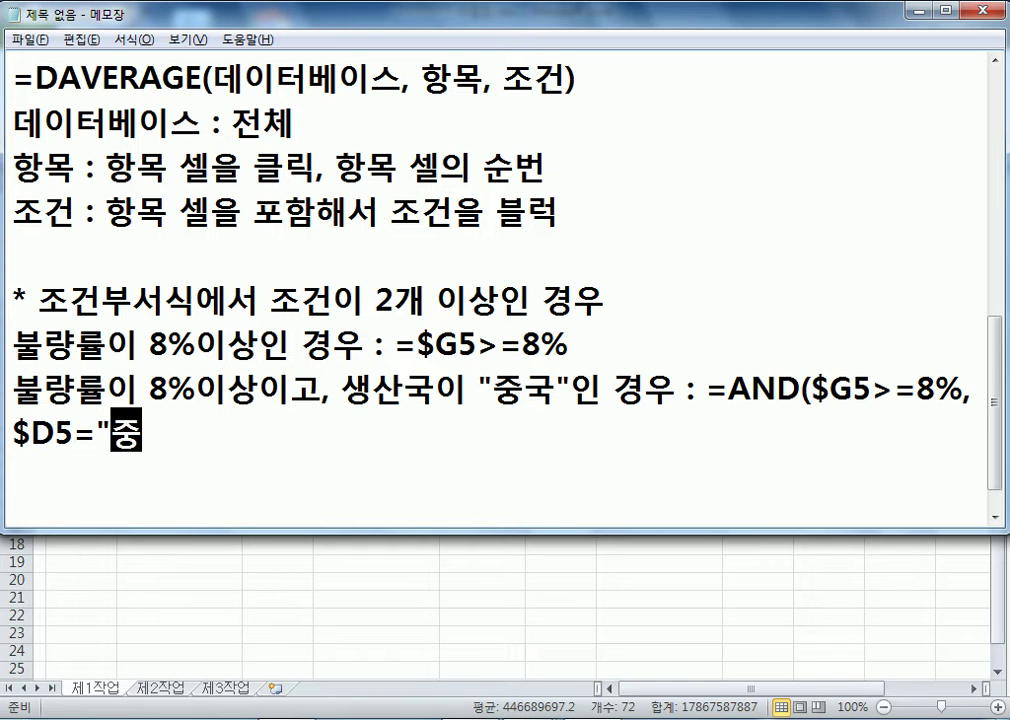
type("국\")")
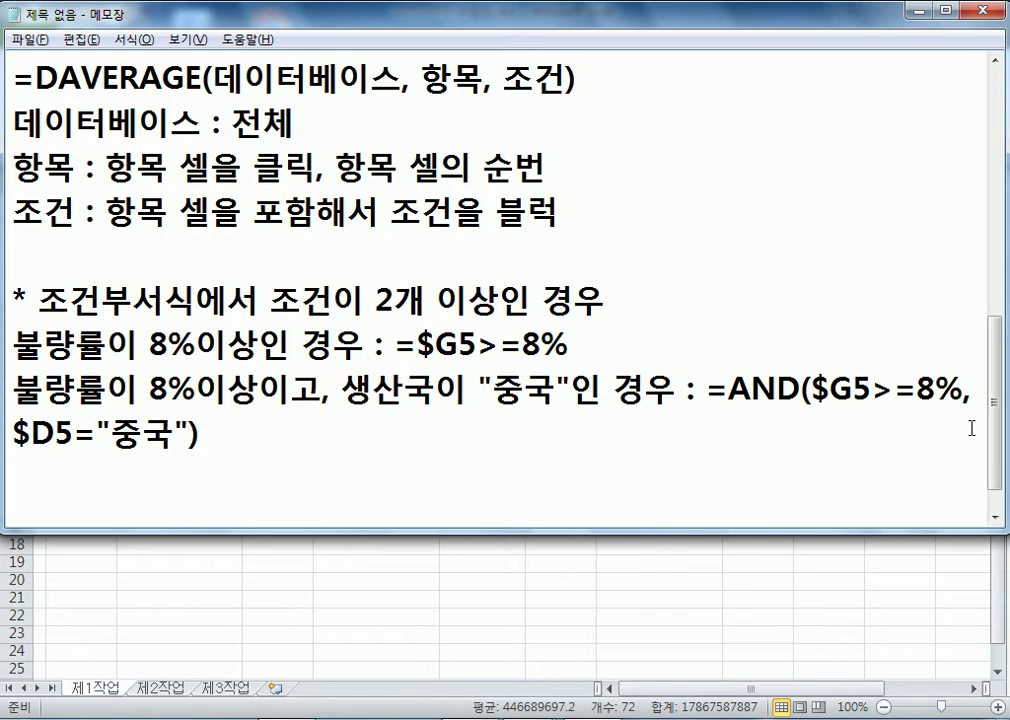
- Highlight the $G5>=8% condition, the connective 고, and AND to explain the two-condition rule
left_click_drag(418, 344, 594, 342)
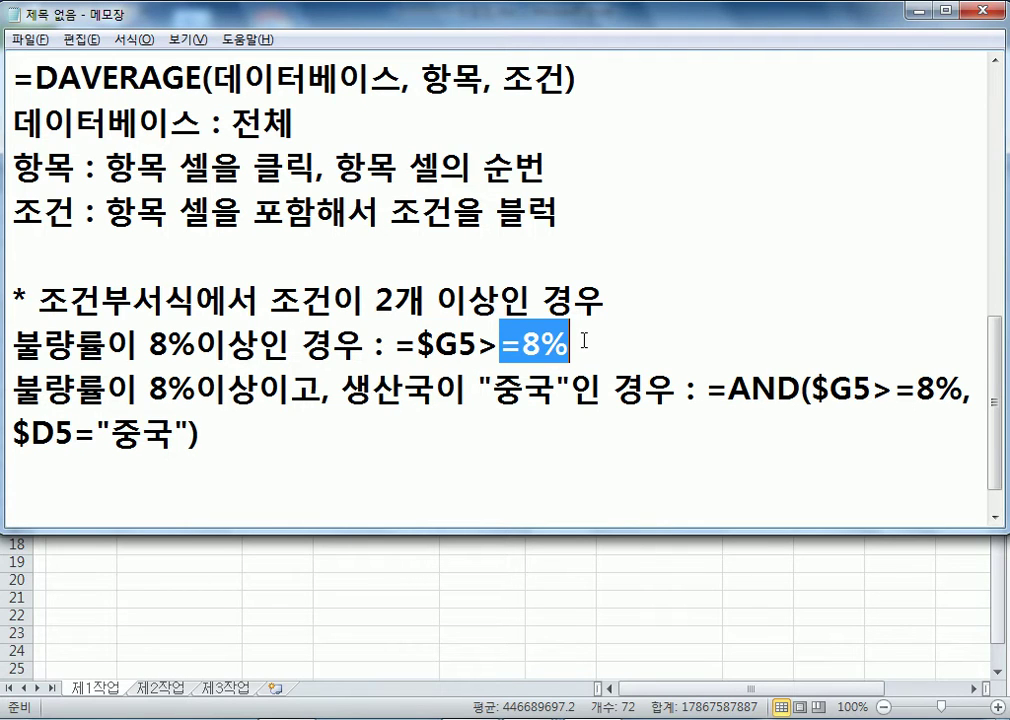
left_click_drag(292, 390, 342, 390)
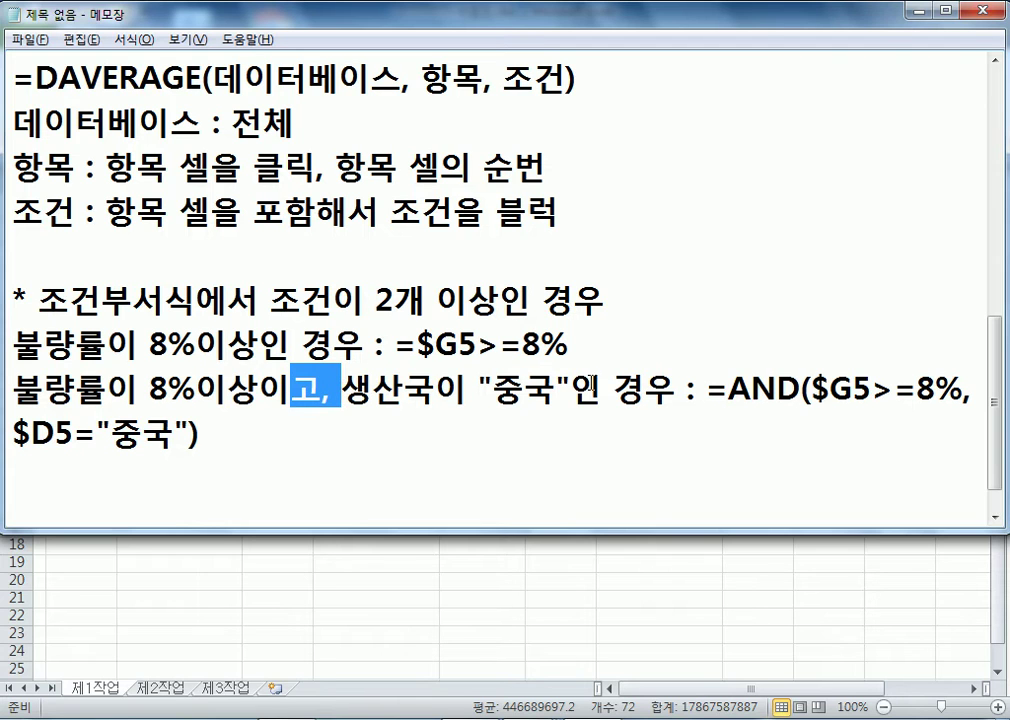
left_click_drag(801, 390, 729, 390)
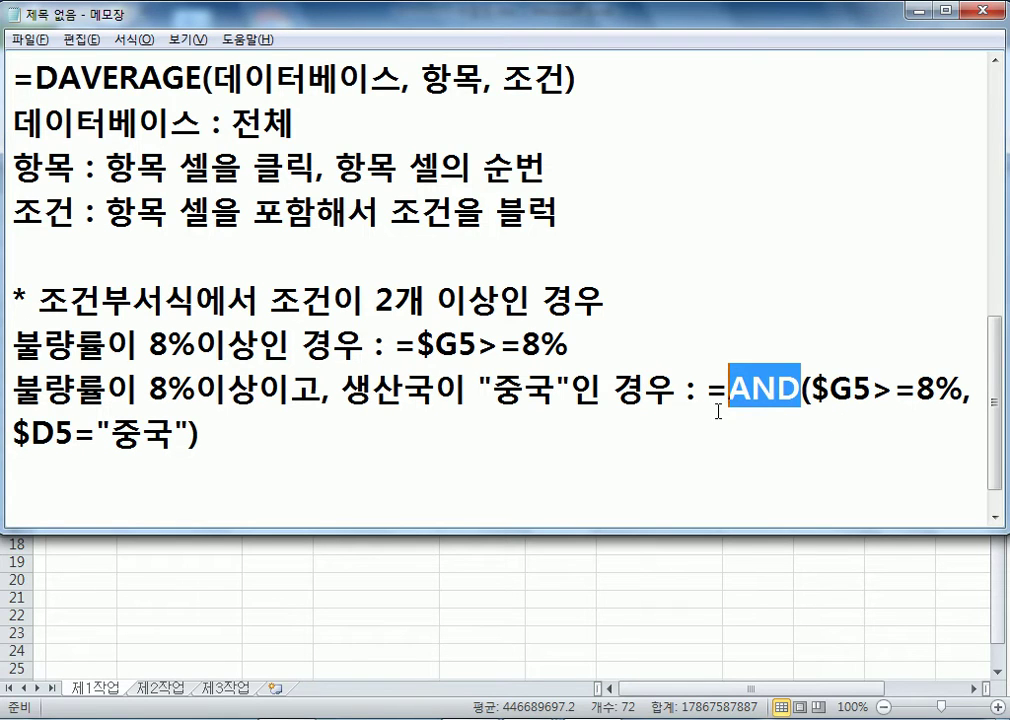
- Duplicate the AND note and change it to 이상이거나 with =OR($G5>=8%,$D5="중국")
left_click_drag(16, 384, 5, 474)
key("ctrl+c")
left_click(72, 489)
key("ctrl+v")
left_click(297, 391)
type("거나")
key("Delete")
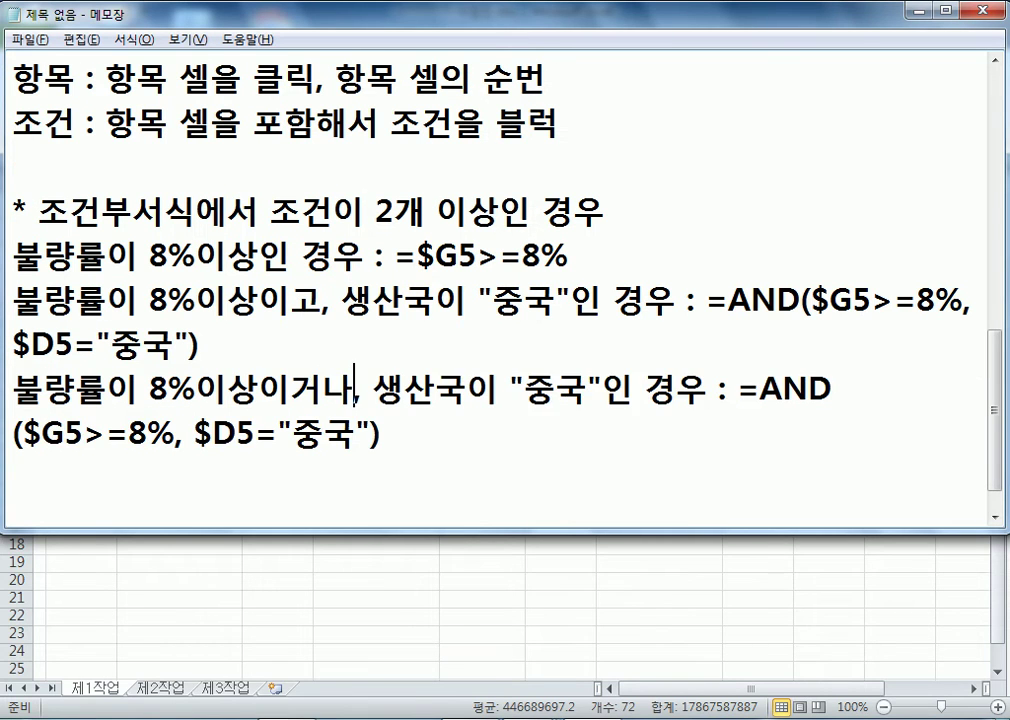
left_click_drag(783, 388, 829, 388)
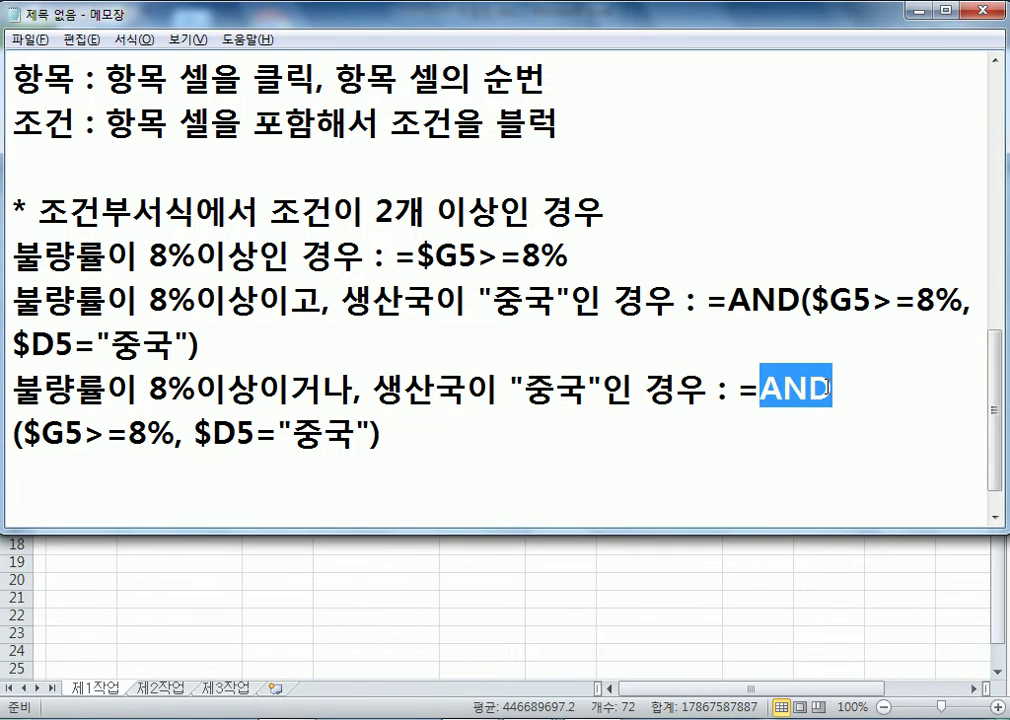
type("OR")
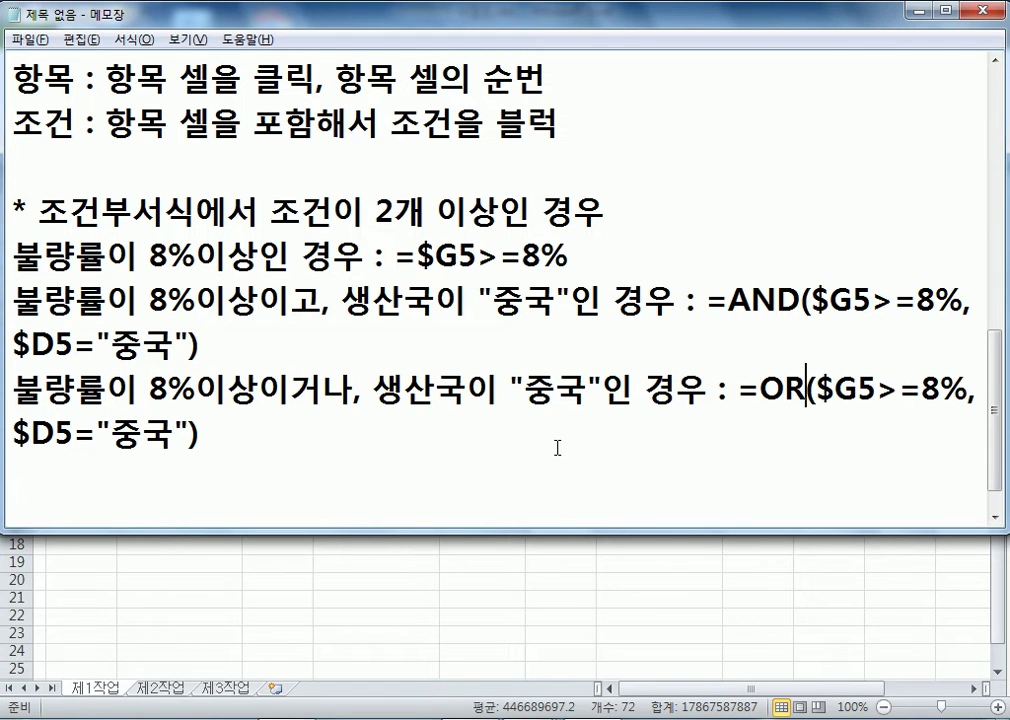
- Add a '-------' separator line to the notes and return to Excel
left_click(813, 300)
key("Return")
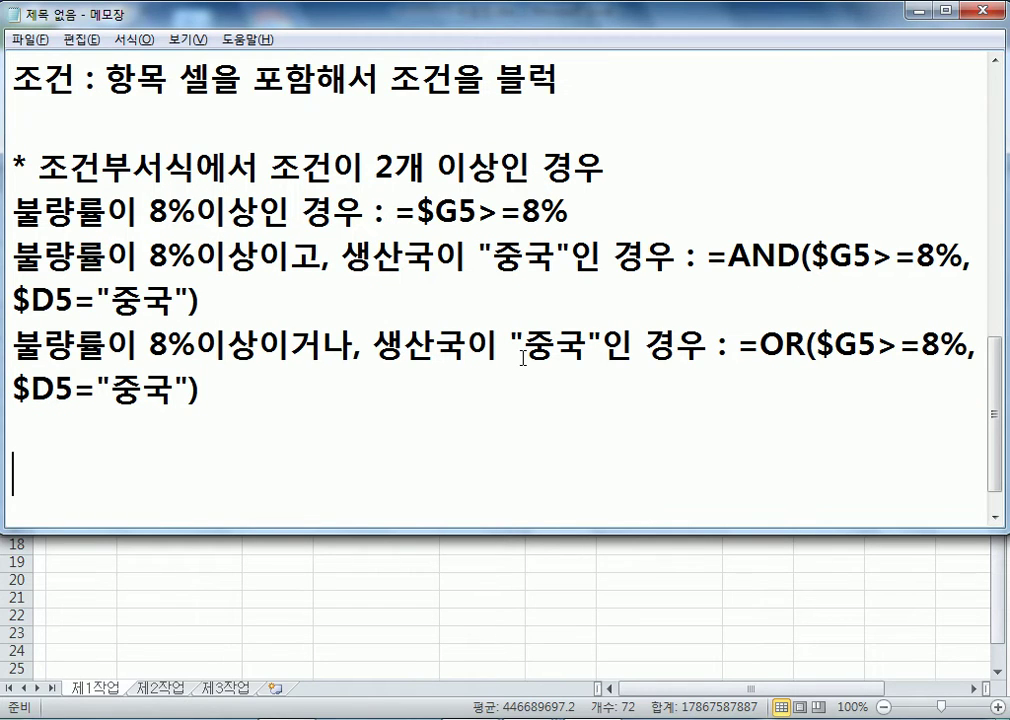
type("-------")
key("Return")
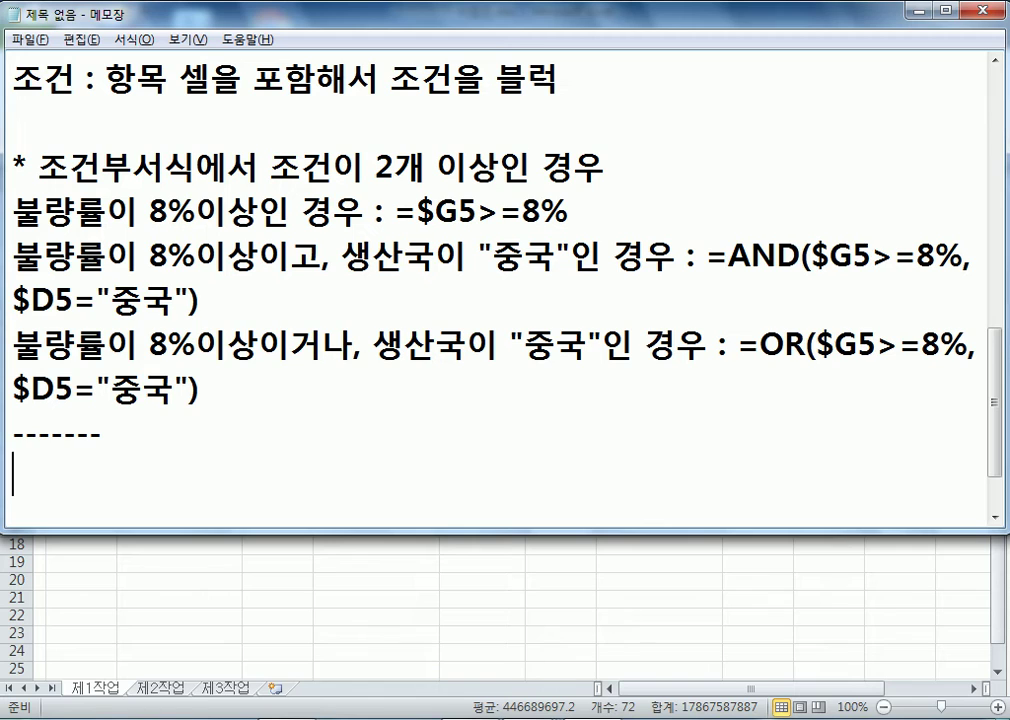
key("alt+Tab")
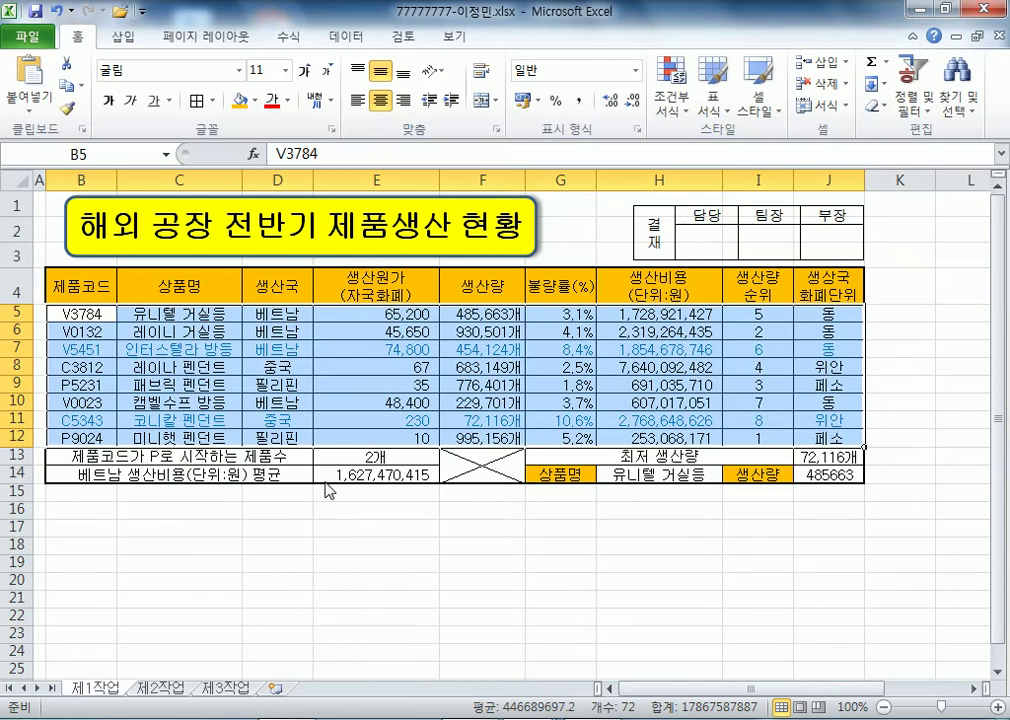
- Select and copy the 제1작업 product table B4:J12
key("alt+Tab")
key("alt+Tab")
left_click(204, 522)
key("ctrl+Home")
key("ctrl+Page_Down")
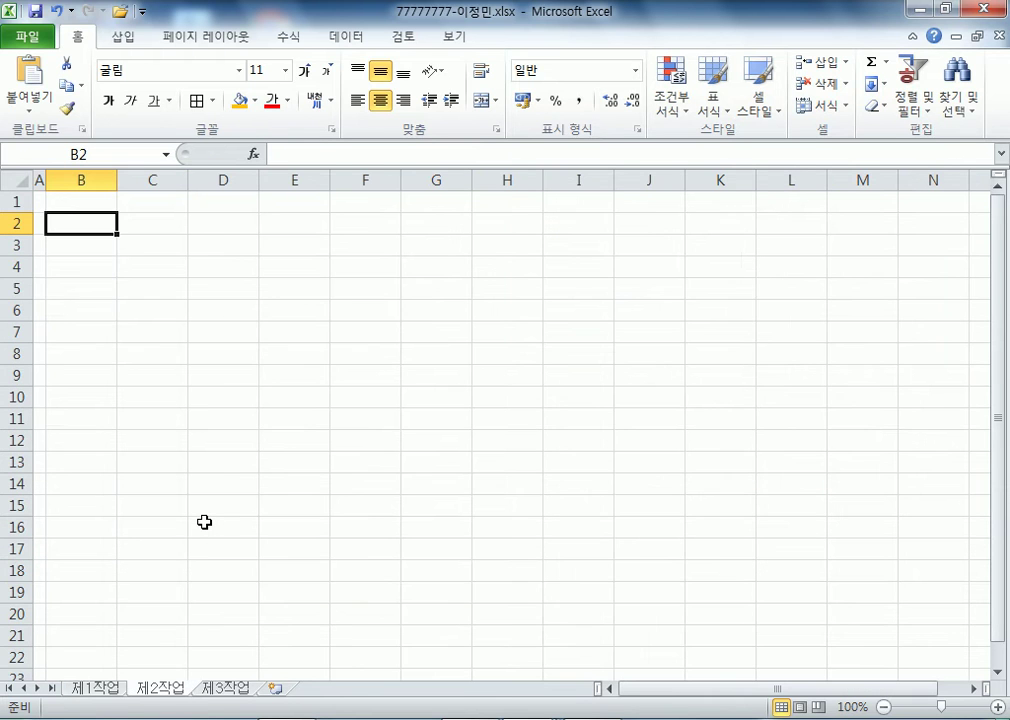
key("ctrl+Page_Up")
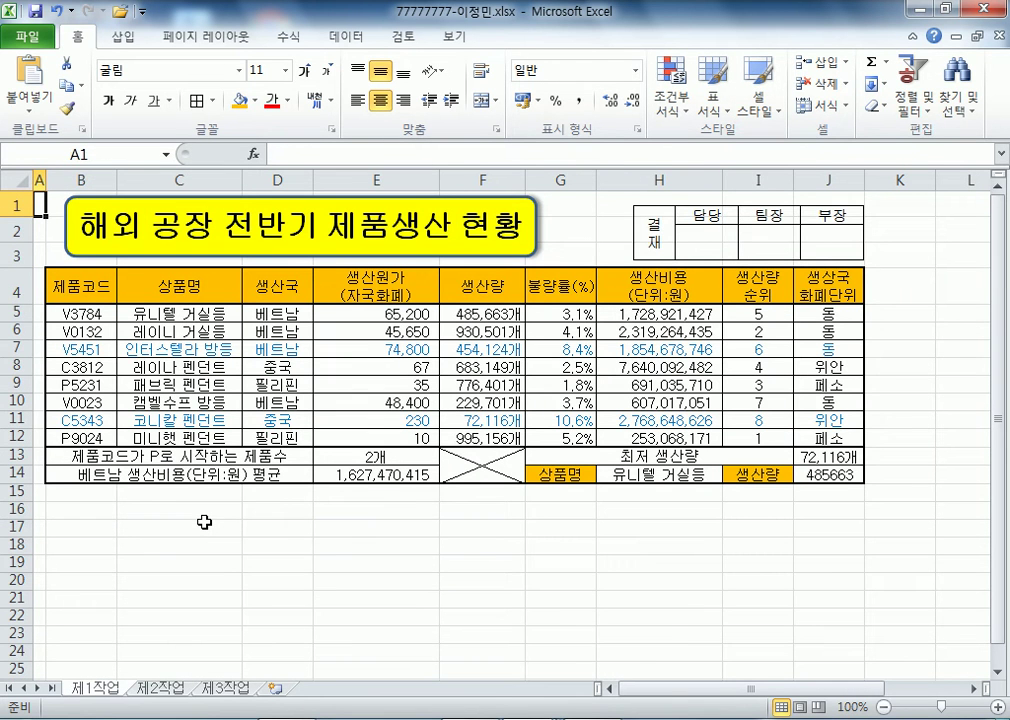
left_click_drag(90, 286, 585, 432)
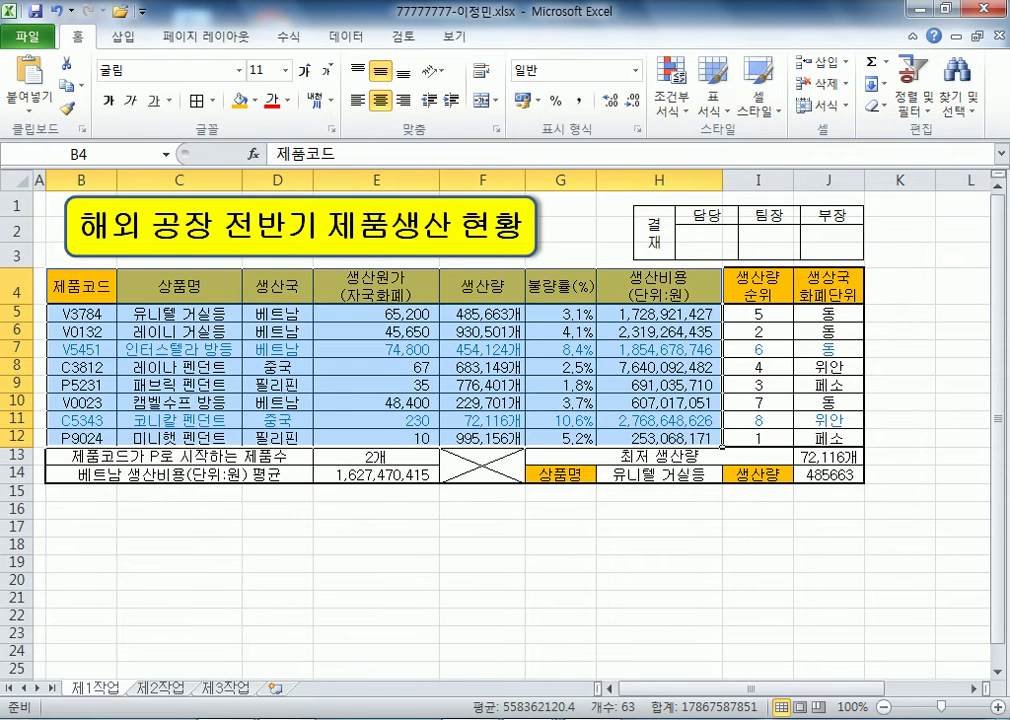
left_click(152, 689)
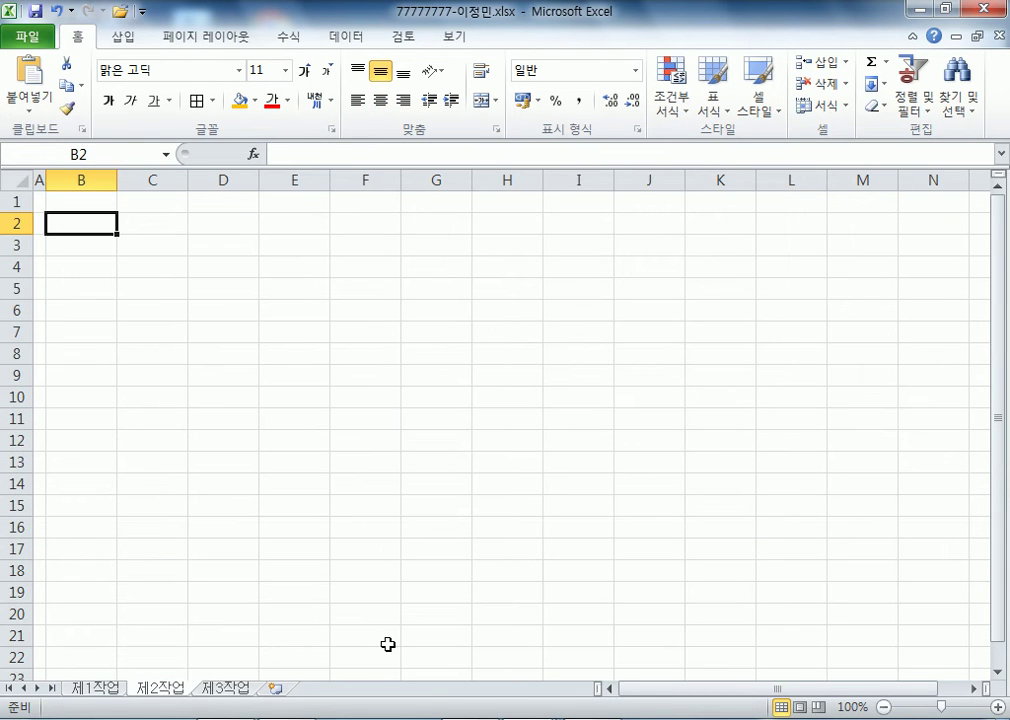
left_click(110, 689)
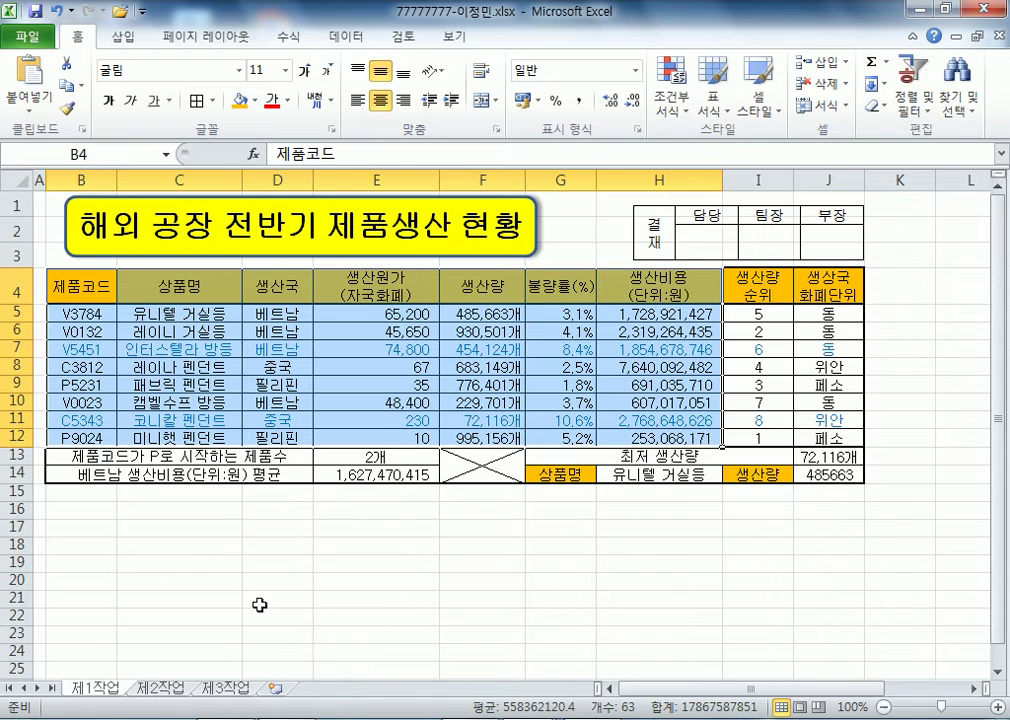
left_click_drag(755, 284, 820, 437)
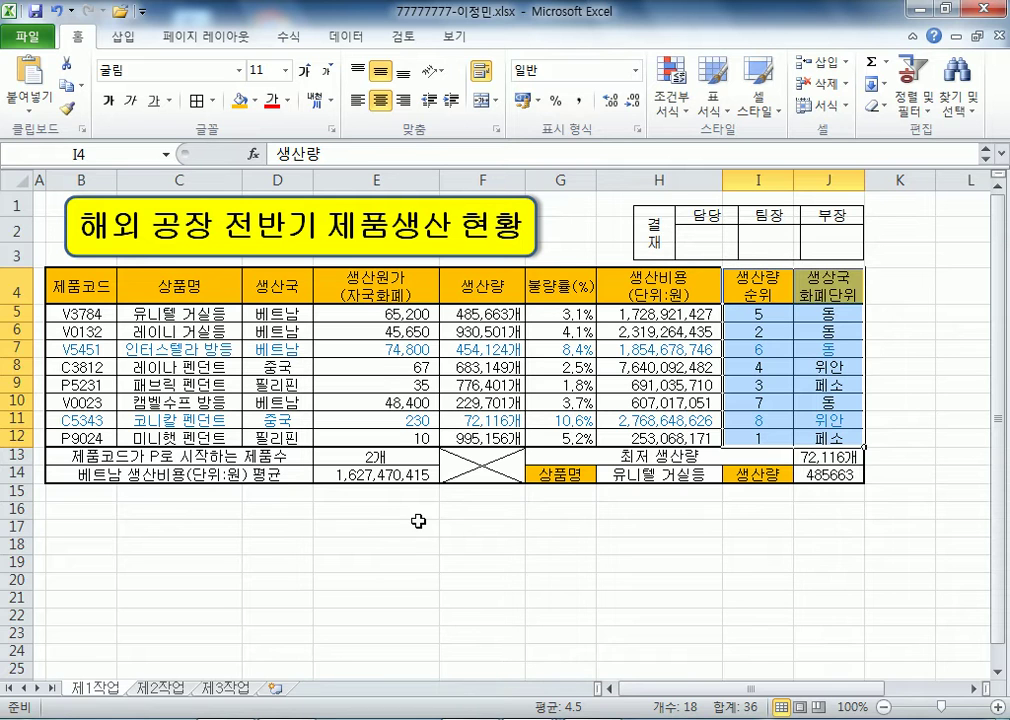
left_click_drag(80, 285, 799, 437)
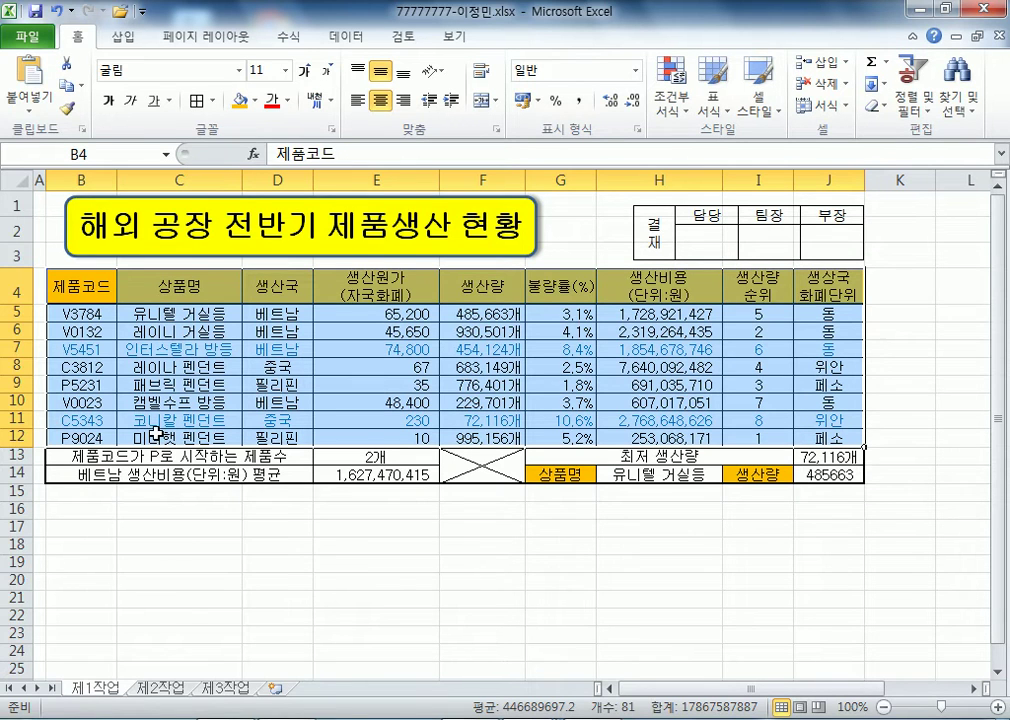
key("ctrl+c")
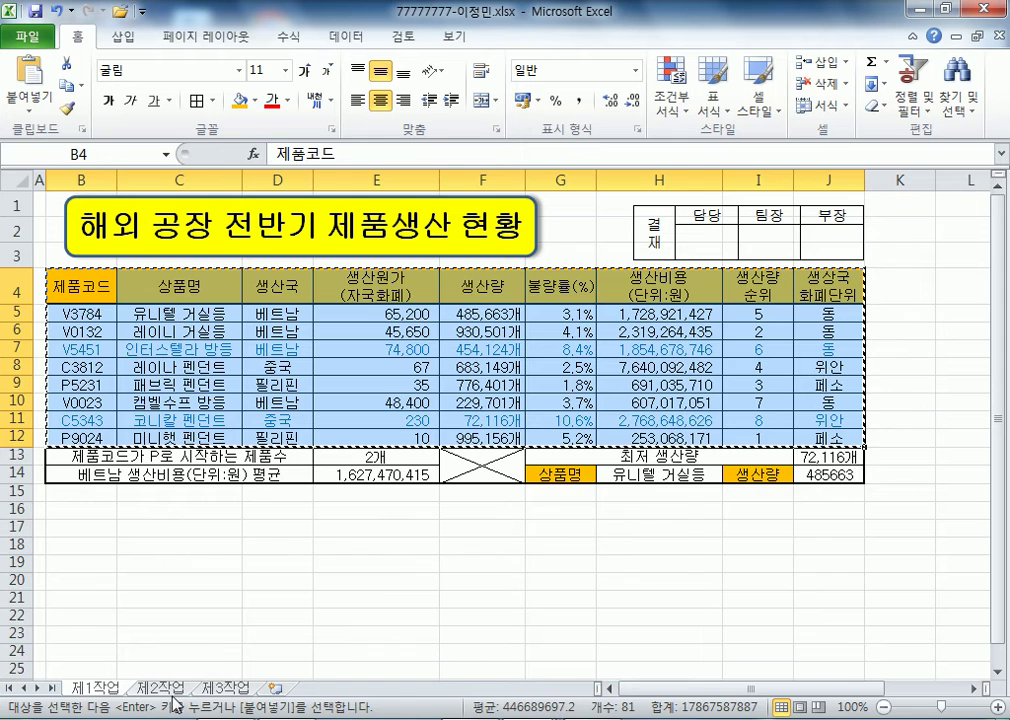
- Paste the table at B2 on sheet 제2작업, then undo the paste
left_click(160, 687)
right_click(82, 225)
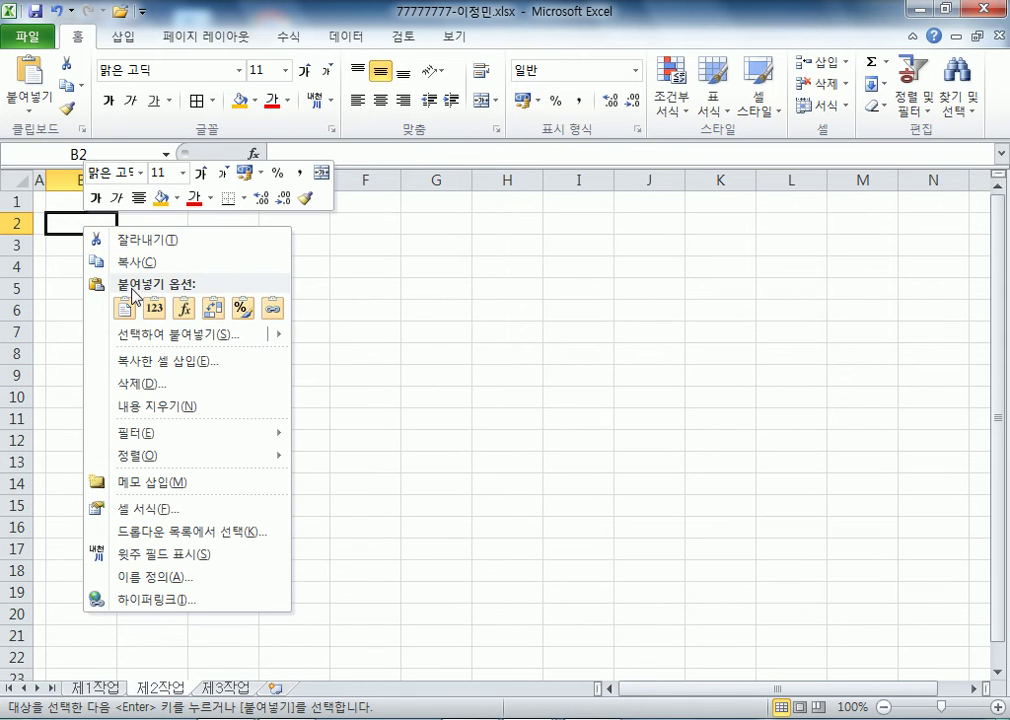
left_click(124, 308)
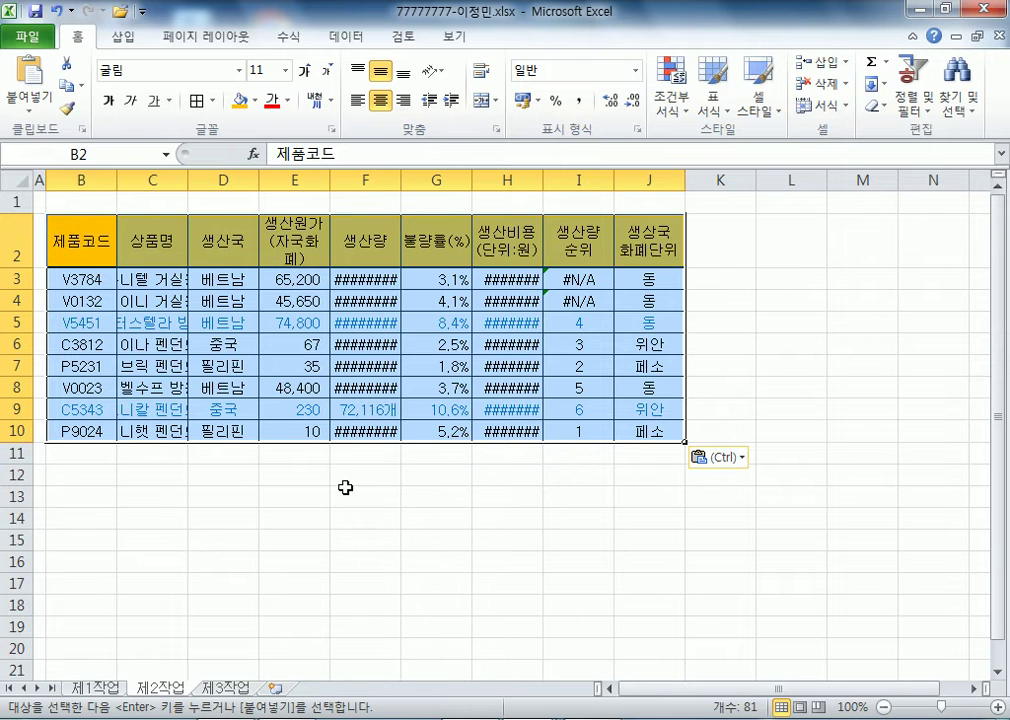
key("ctrl+z")
- Pick B2 on 제2작업 as the target and copy the 제1작업 table B4:J12 again
left_click(86, 242)
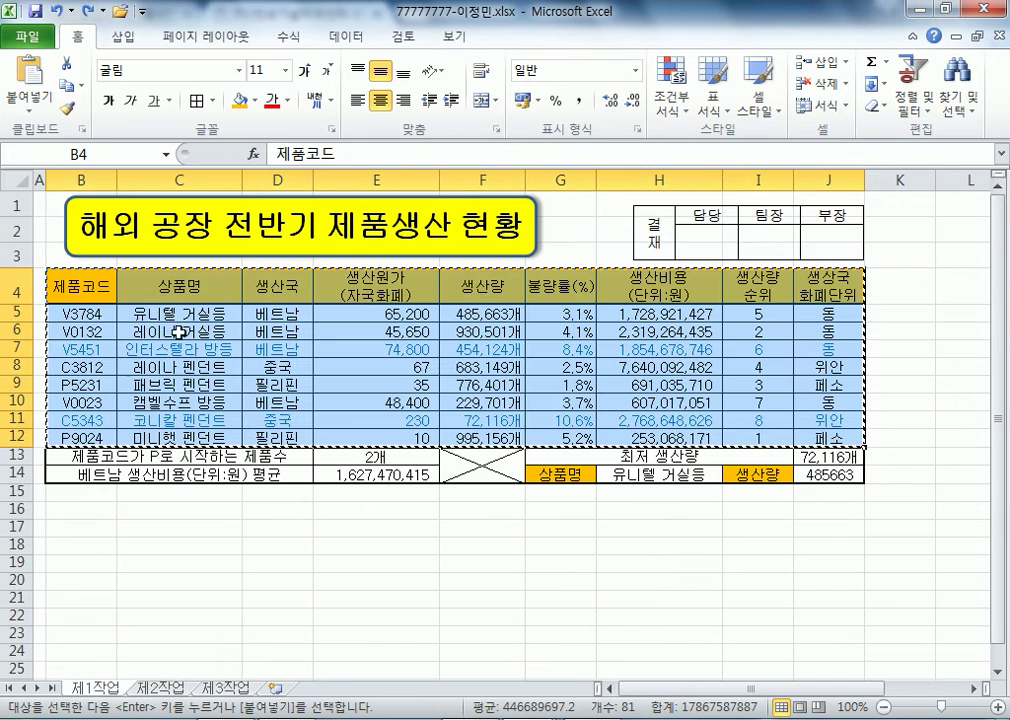
key("Escape")
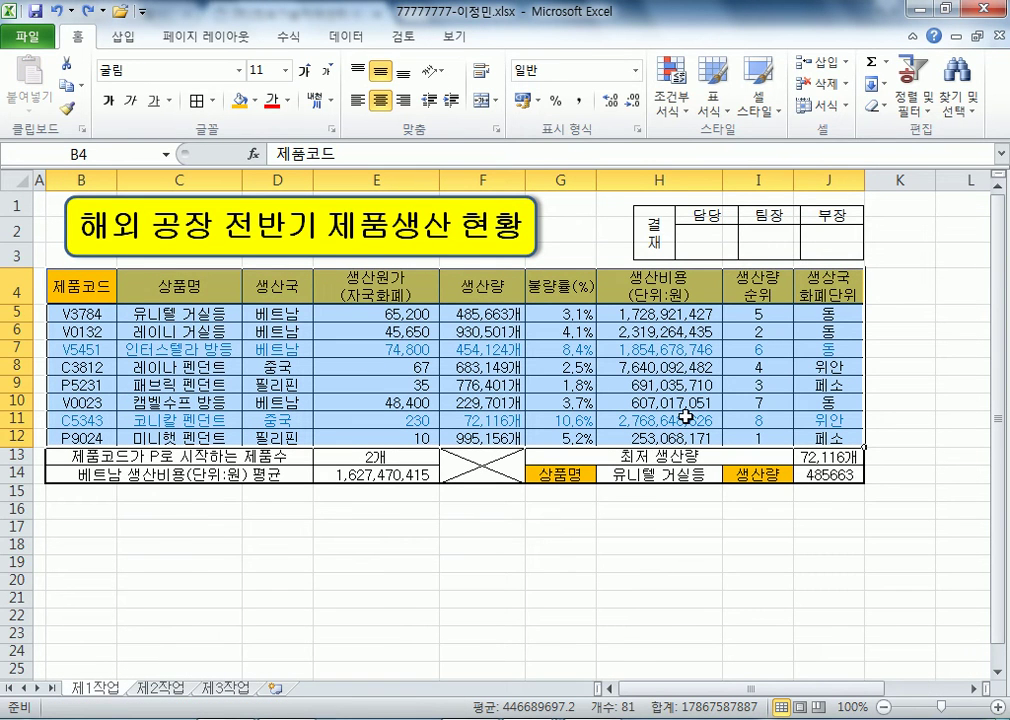
left_click(162, 688)
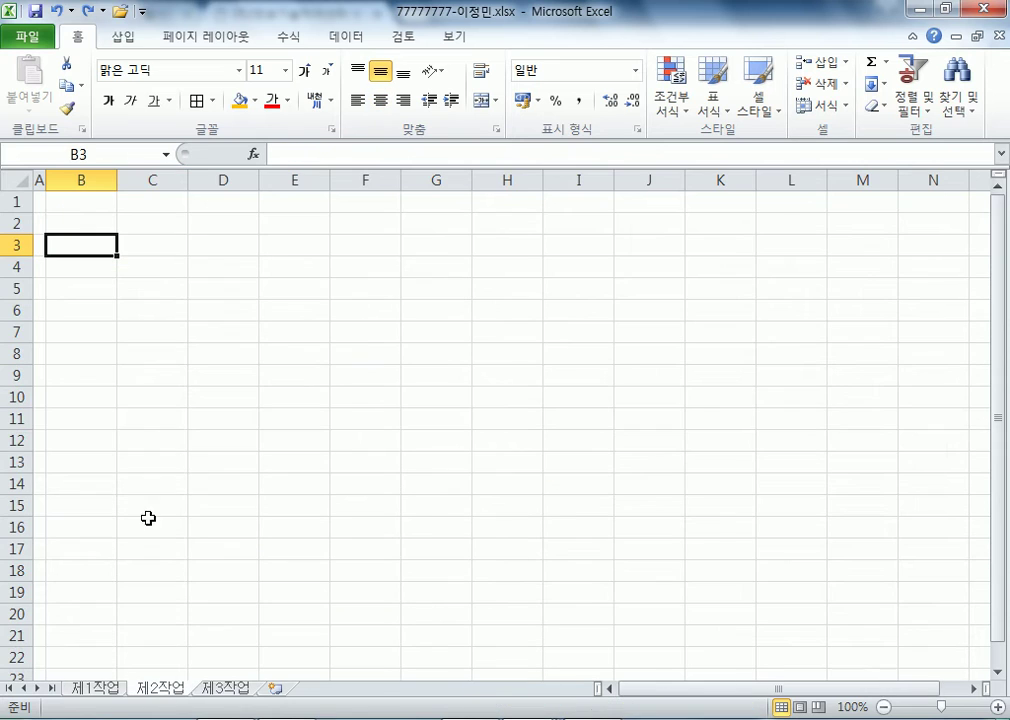
left_click(94, 224)
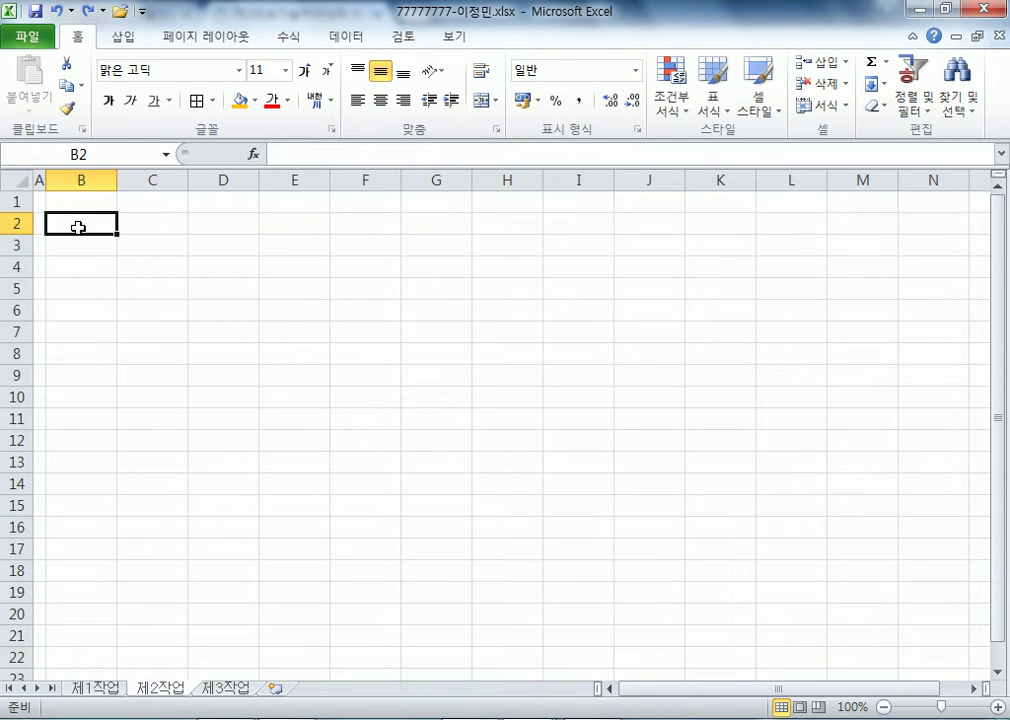
key("alt")
left_click(90, 688)
key("ctrl+c")
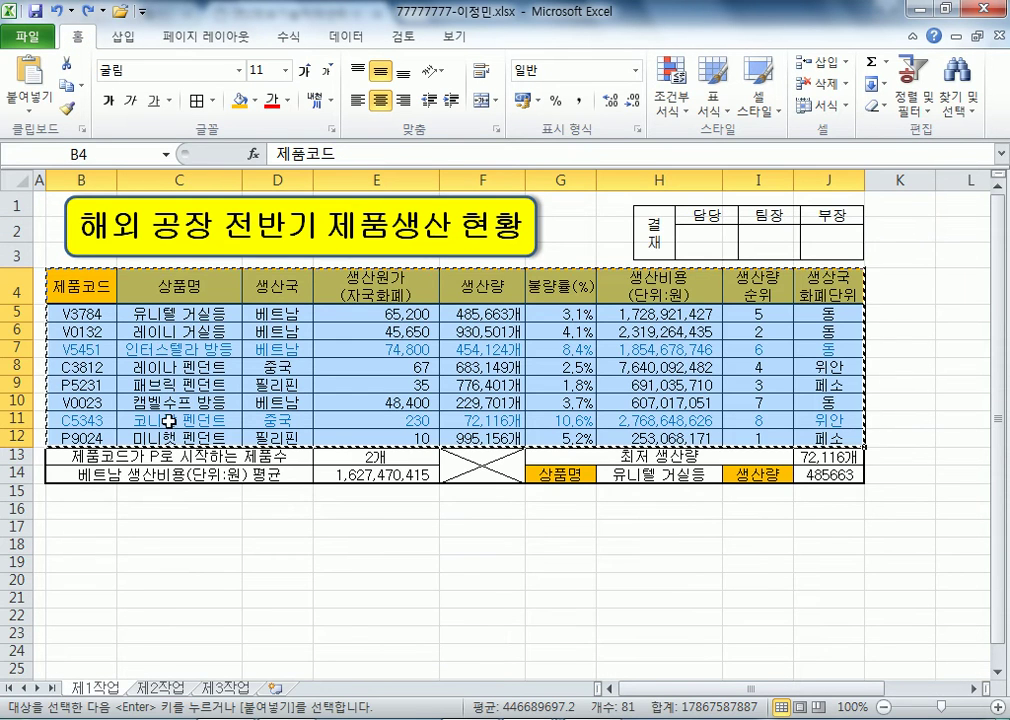
- Paste the column widths, then the table itself, at B2 on 제2작업
left_click(158, 689)
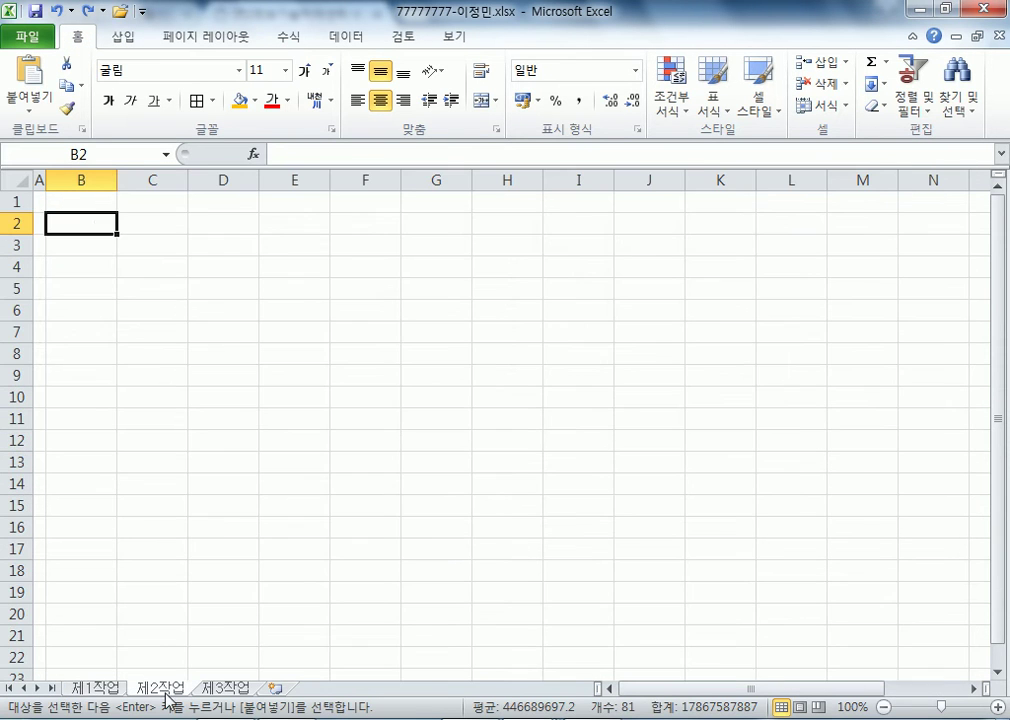
right_click(85, 222)
left_click(198, 330)
left_click(203, 253)
left_click(246, 448)
key("ctrl+v")
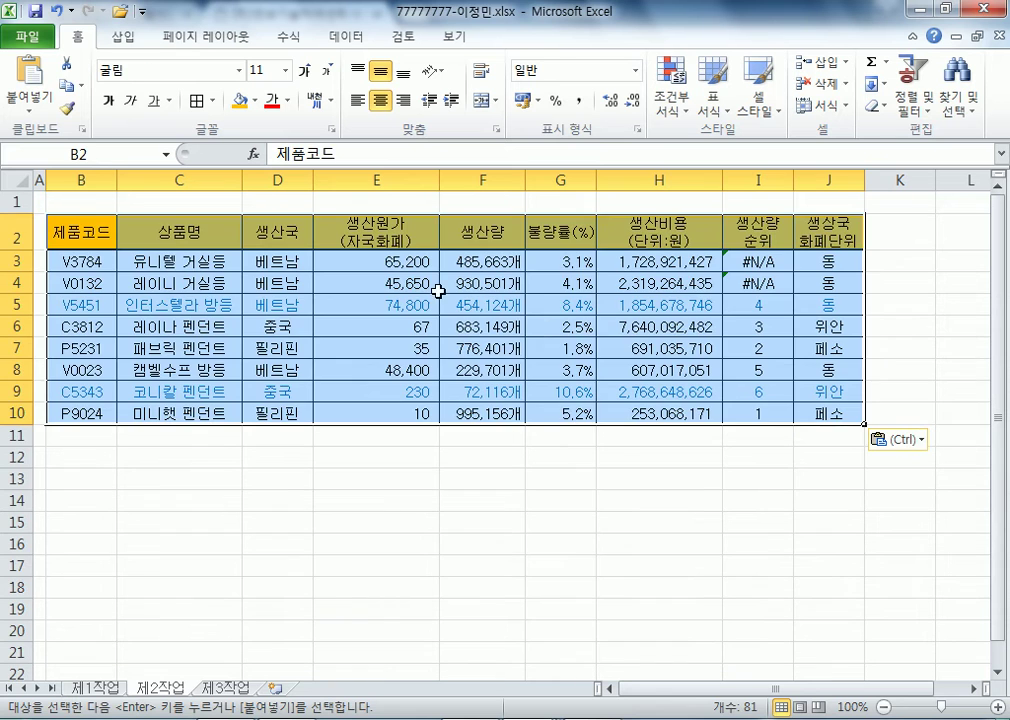
- Inspect the #N/A RANK formula in I3 without changing it
left_click(537, 388)
key("Escape")
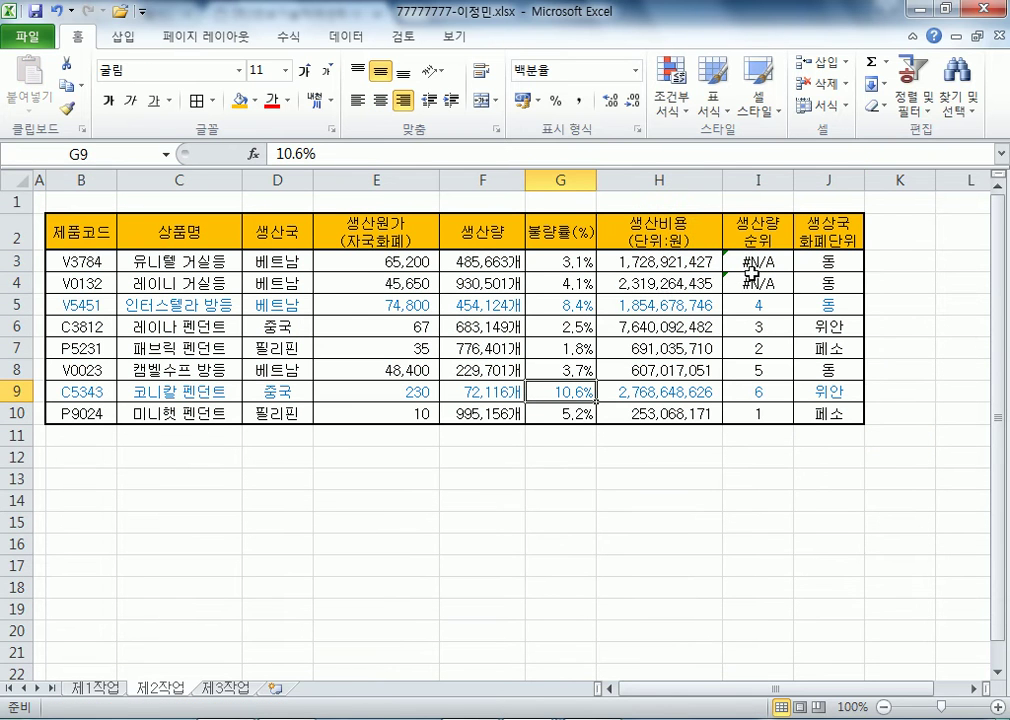
left_click(763, 261)
key("F2")
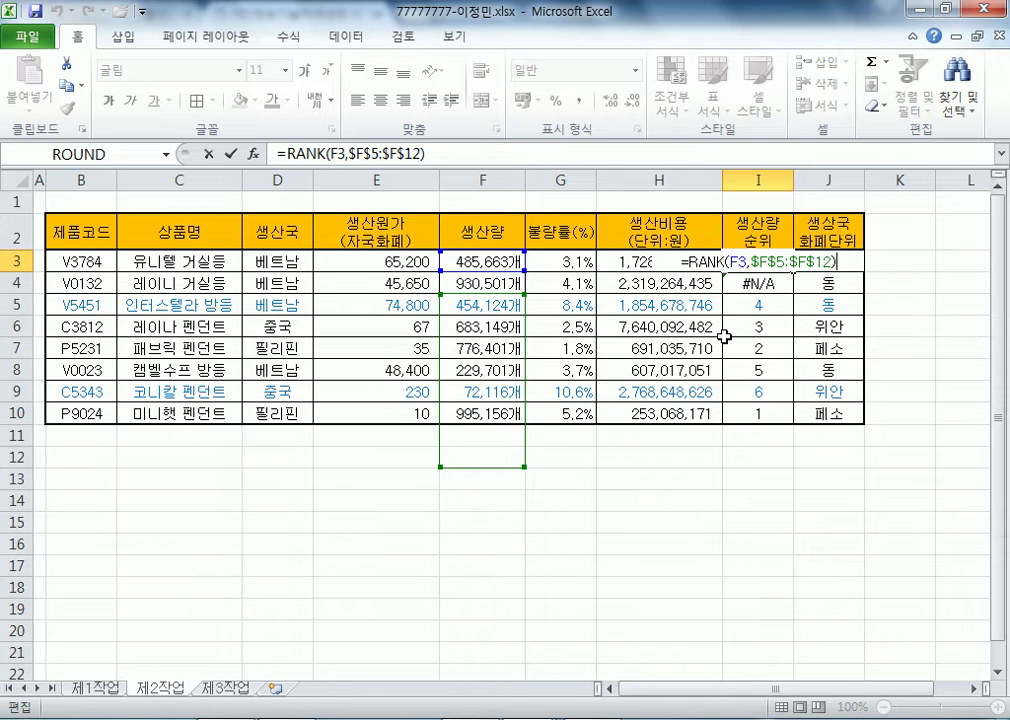
key("Escape")
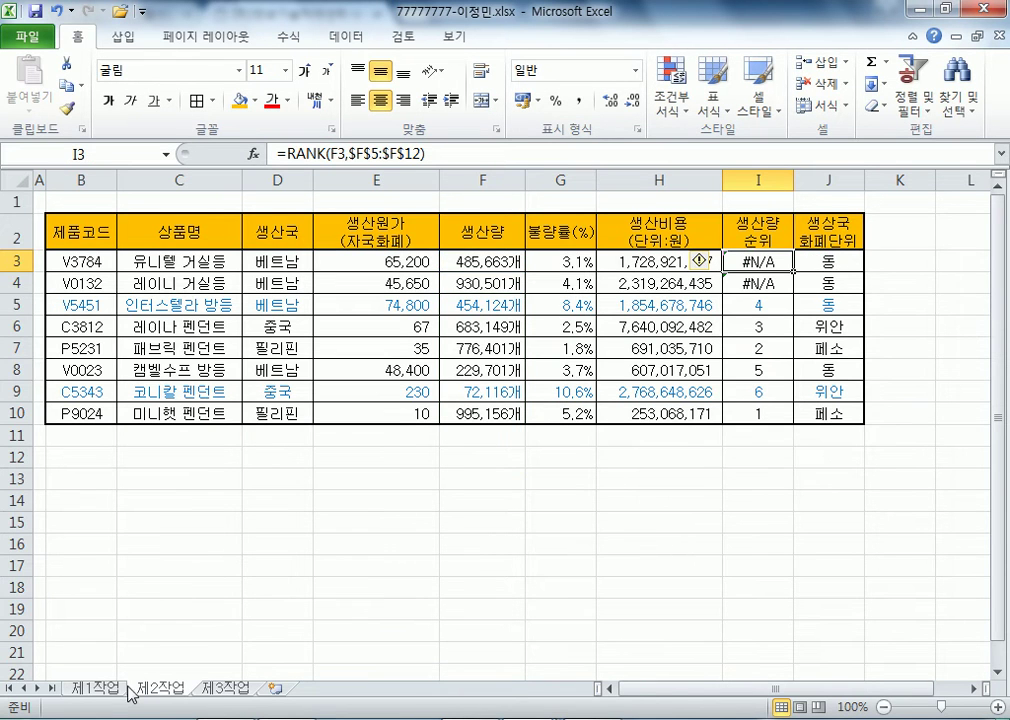
- Copy B4:I12 from 제1작업, paste it at B2 on 제2작업, and recheck I3's rank formula
left_click(95, 688)
left_click_drag(81, 285, 737, 443)
key("ctrl+c")
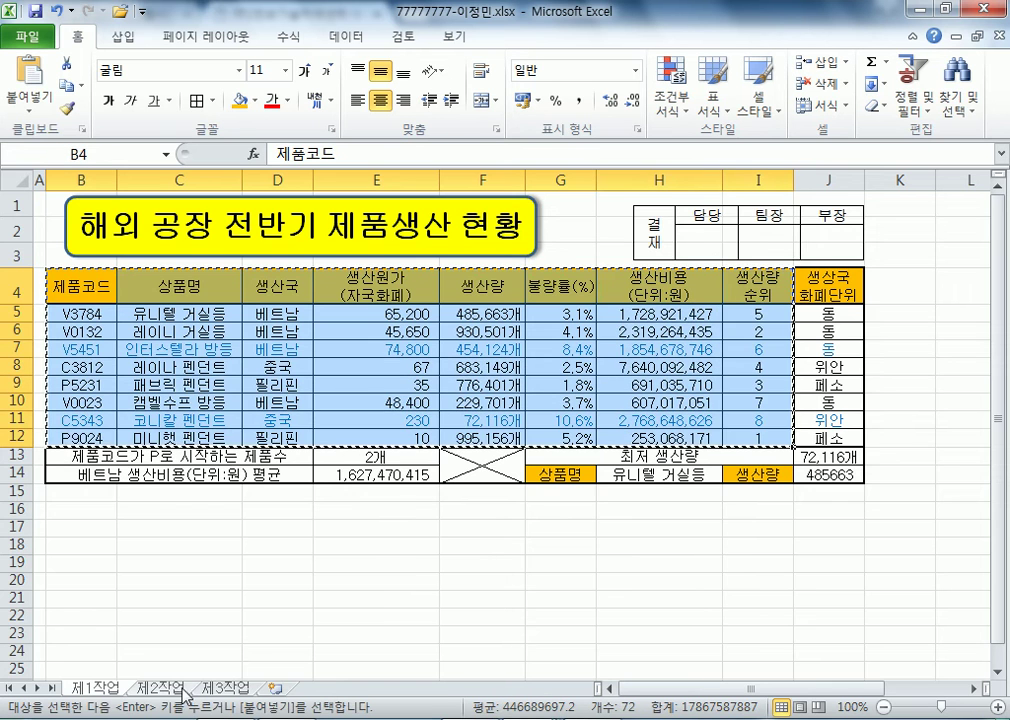
left_click(160, 688)
left_click(78, 237)
key("ctrl+v")
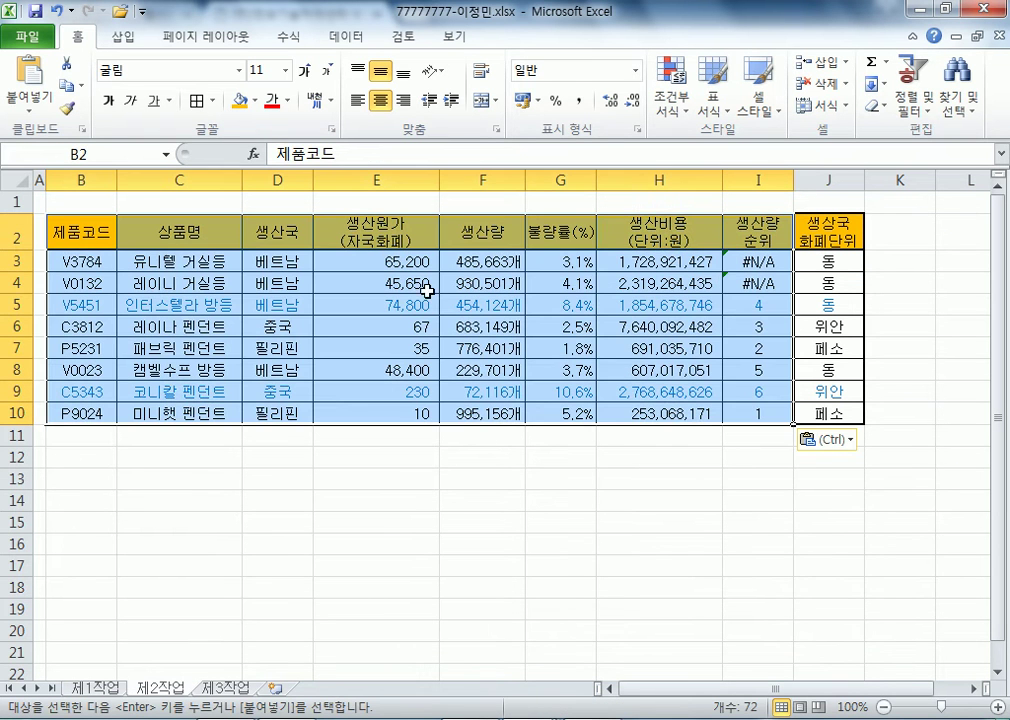
left_click(771, 262)
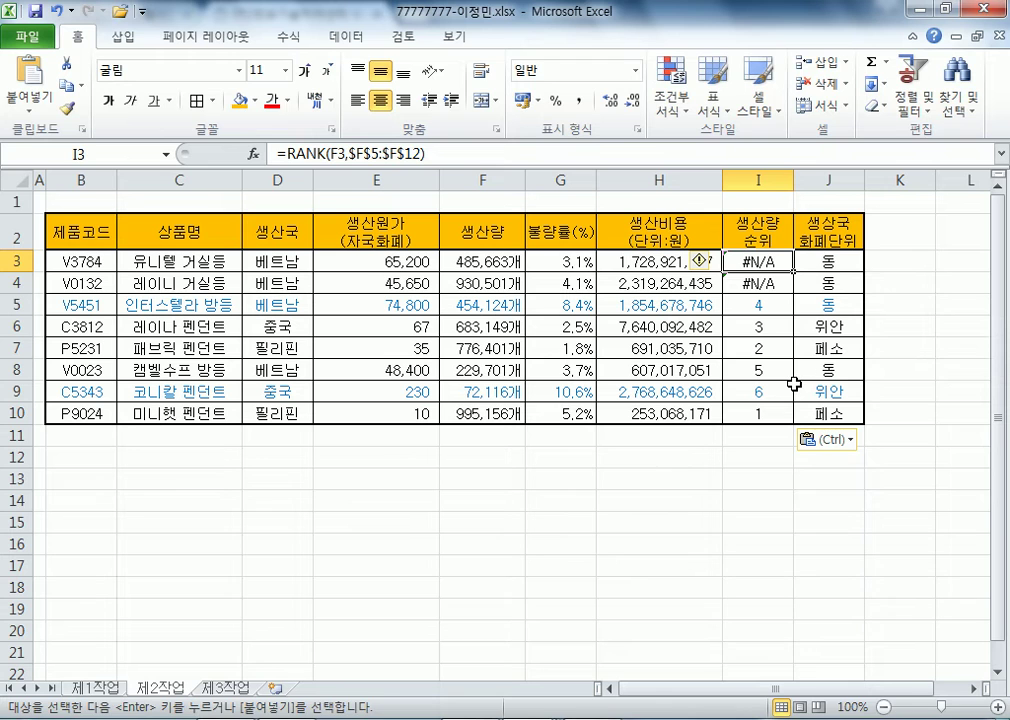
key("F2")
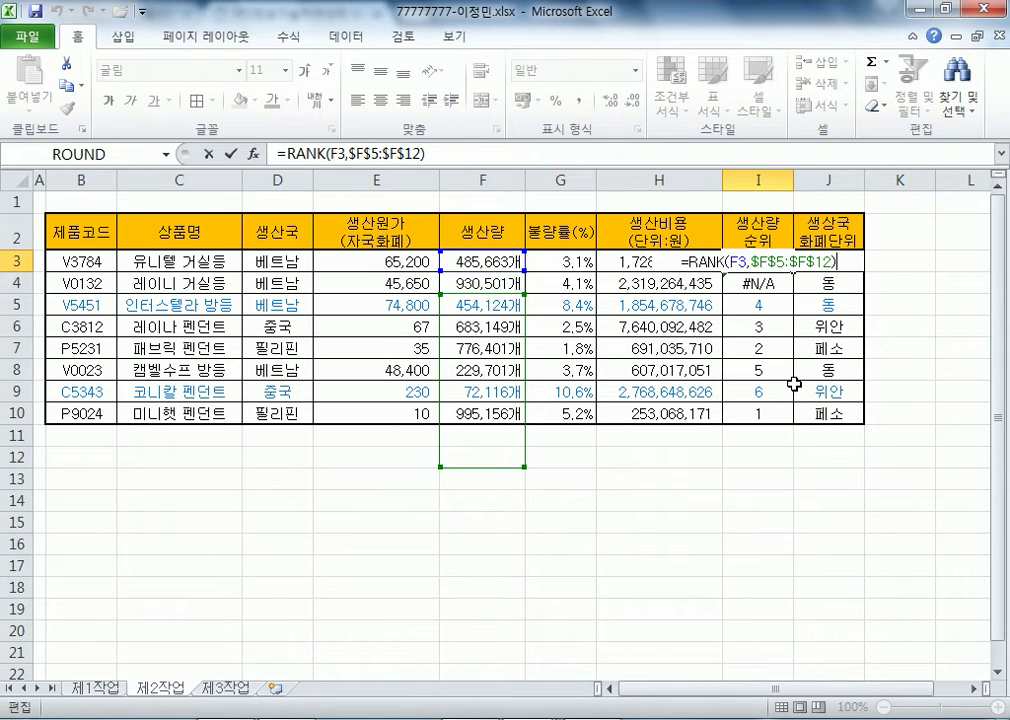
key("Escape")
- Copy the full 제1작업 table again and return to sheet 제2작업
left_click(95, 688)
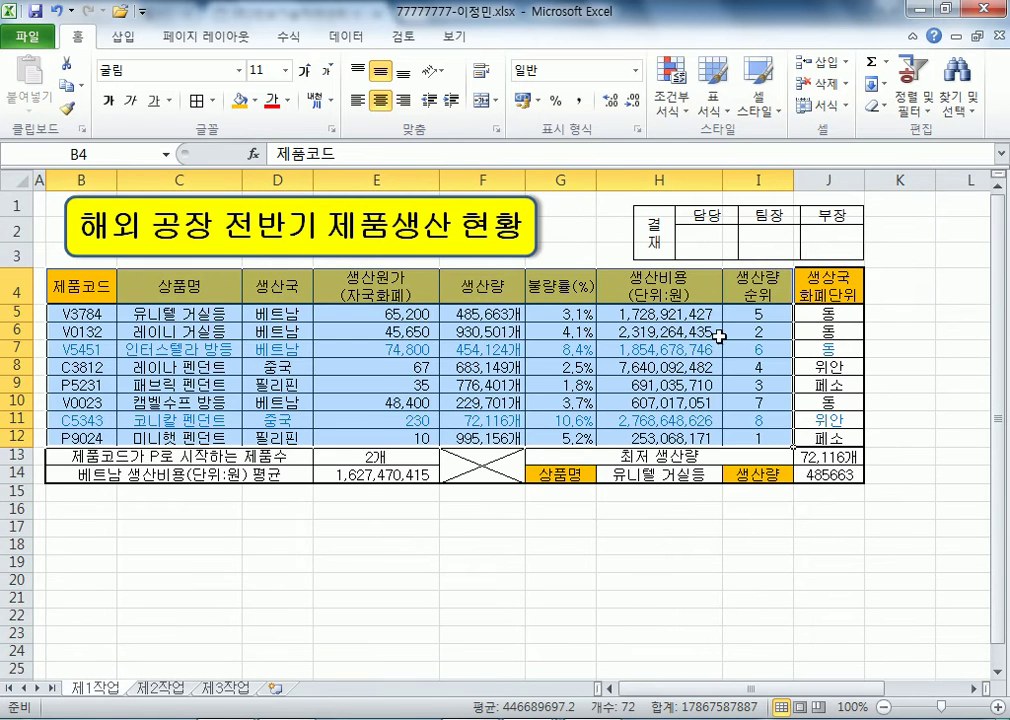
key("ctrl+c")
key("ctrl+Page_Down")
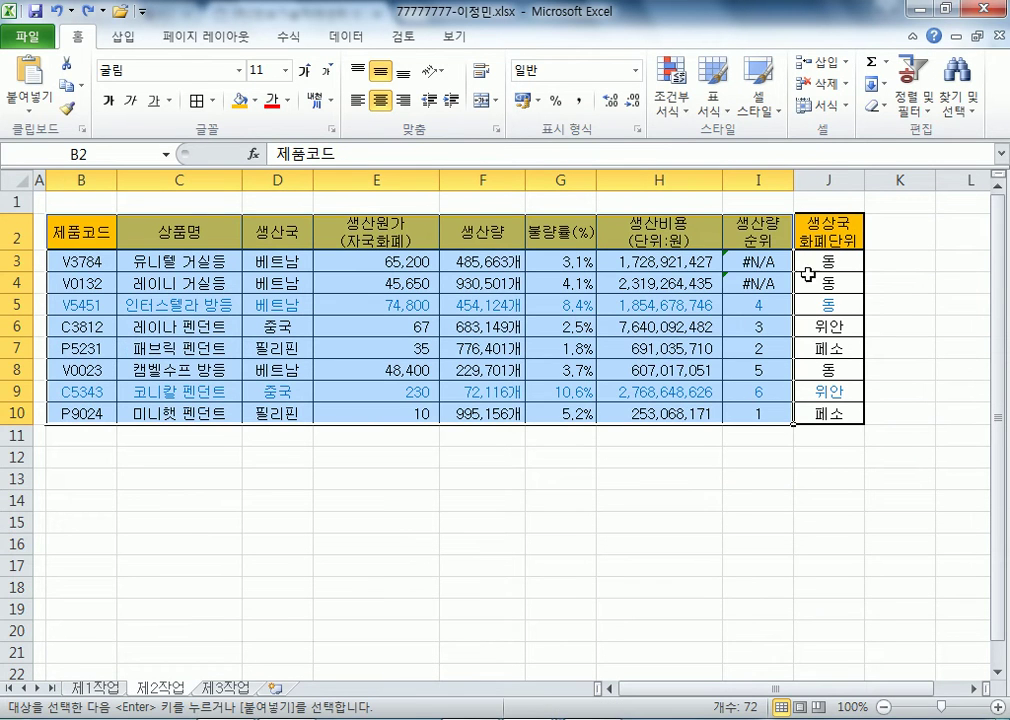
- Delete columns I and J (rank and currency unit) from the 제2작업 sheet
left_click_drag(762, 177, 846, 178)
right_click(838, 182)
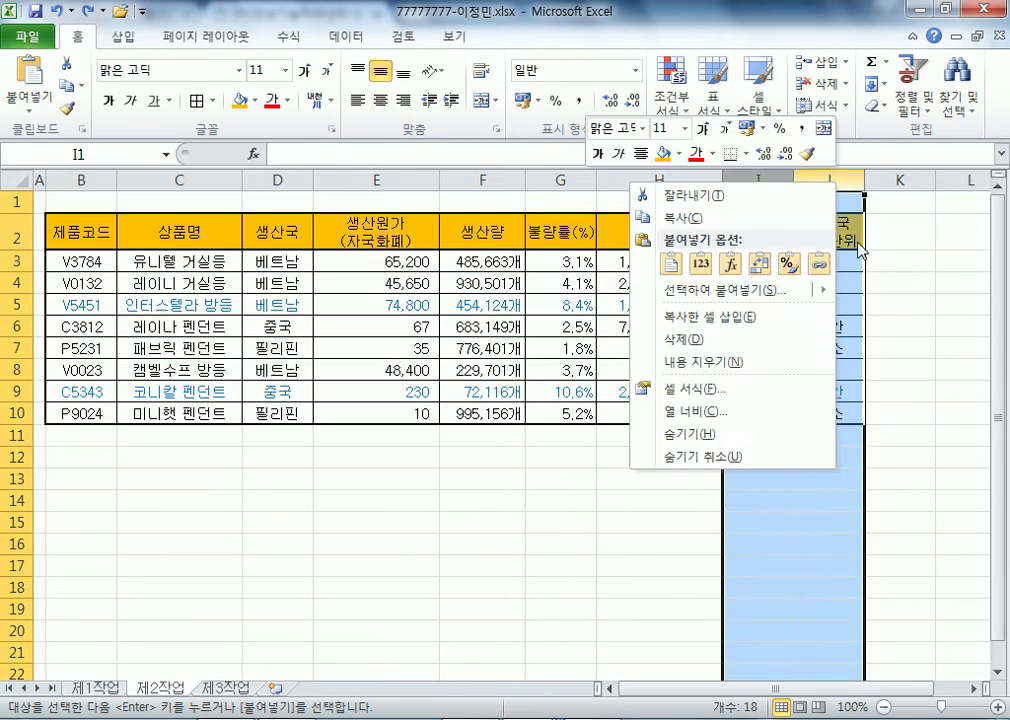
left_click(700, 339)
left_click(580, 330)
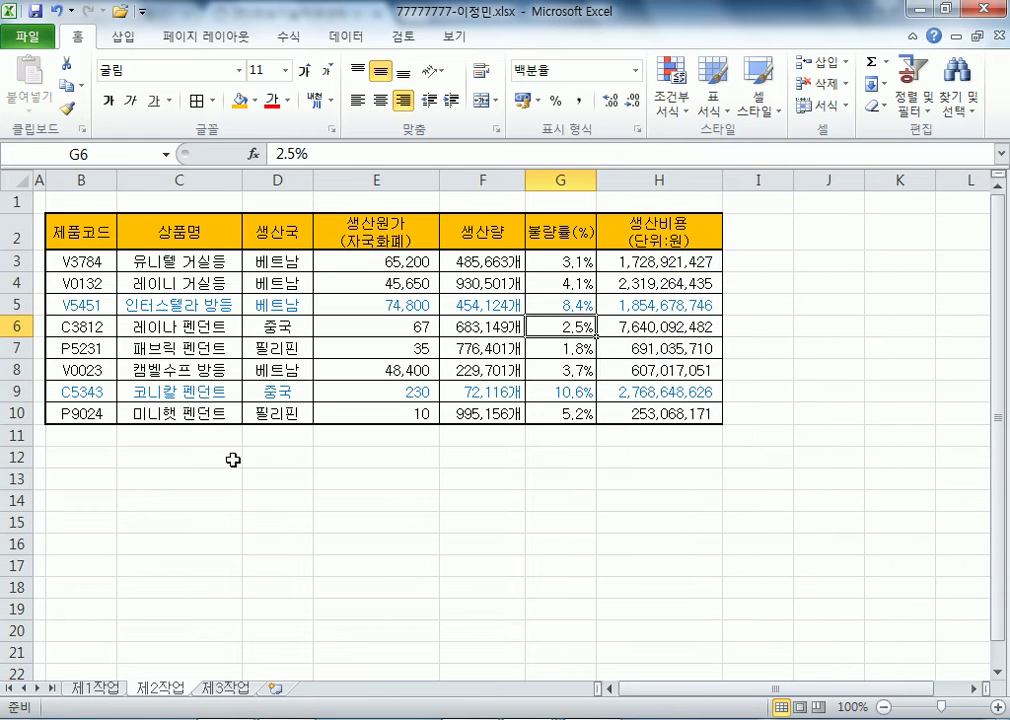
- Copy the 제1작업 table range B4:H12 and paste it at B2 on 제2작업
left_click(76, 688)
left_click_drag(86, 292, 645, 437)
key("ctrl+c")
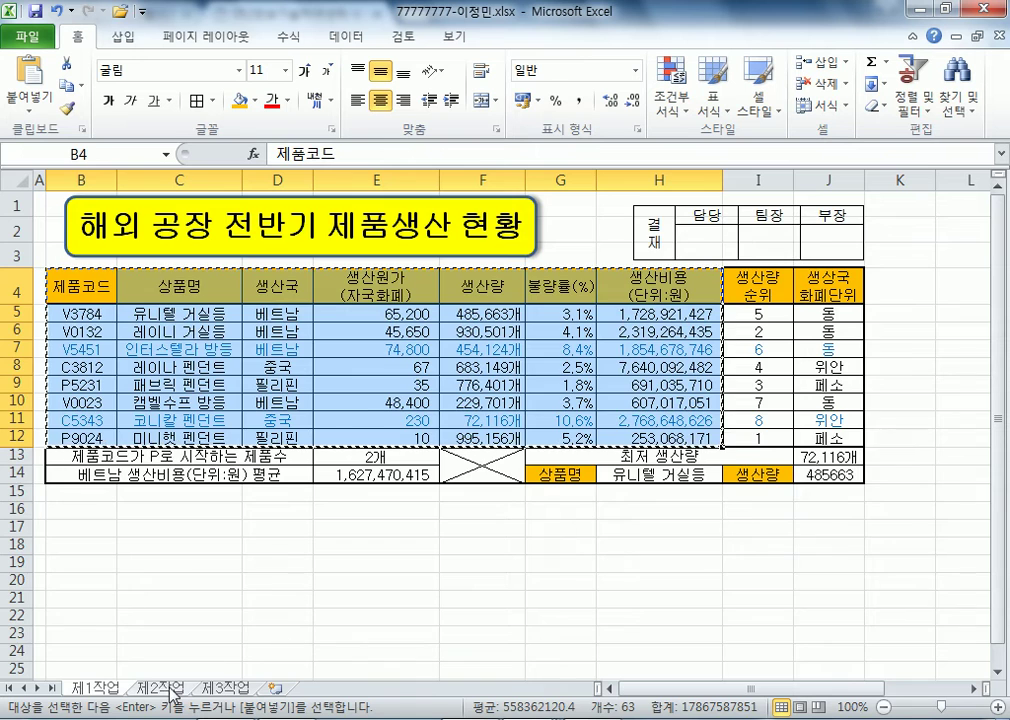
left_click(173, 689)
left_click(61, 232)
key("ctrl+v")
key("Escape")
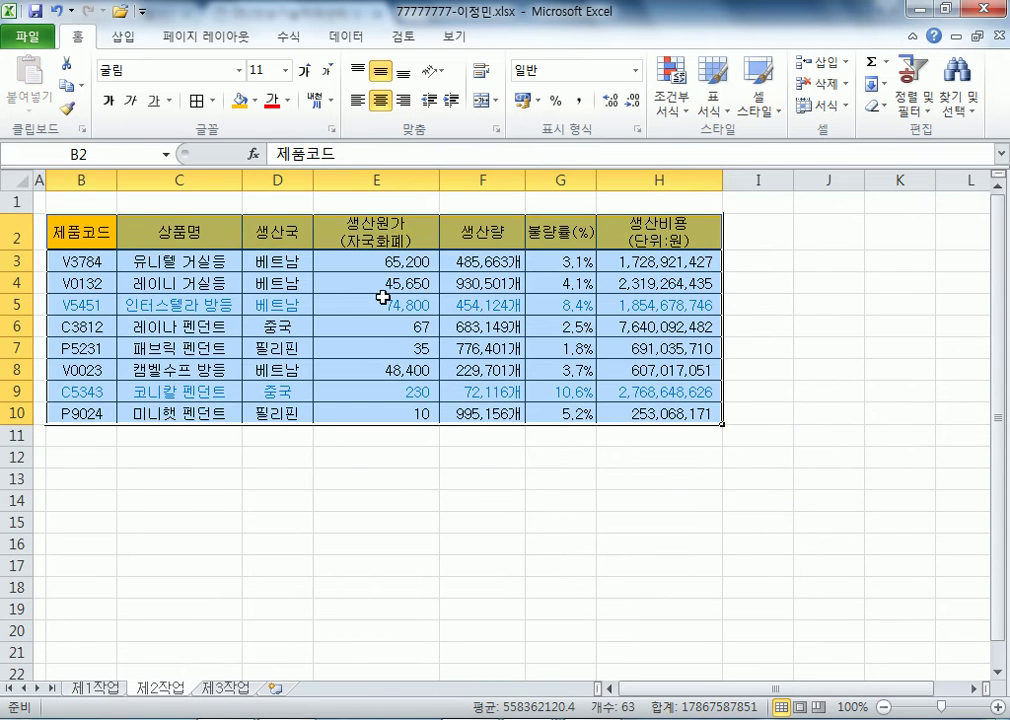
left_click(425, 302)
- Compare the pasted table with 제1작업, then select the table body B3:H10 on 제2작업
left_click(97, 689)
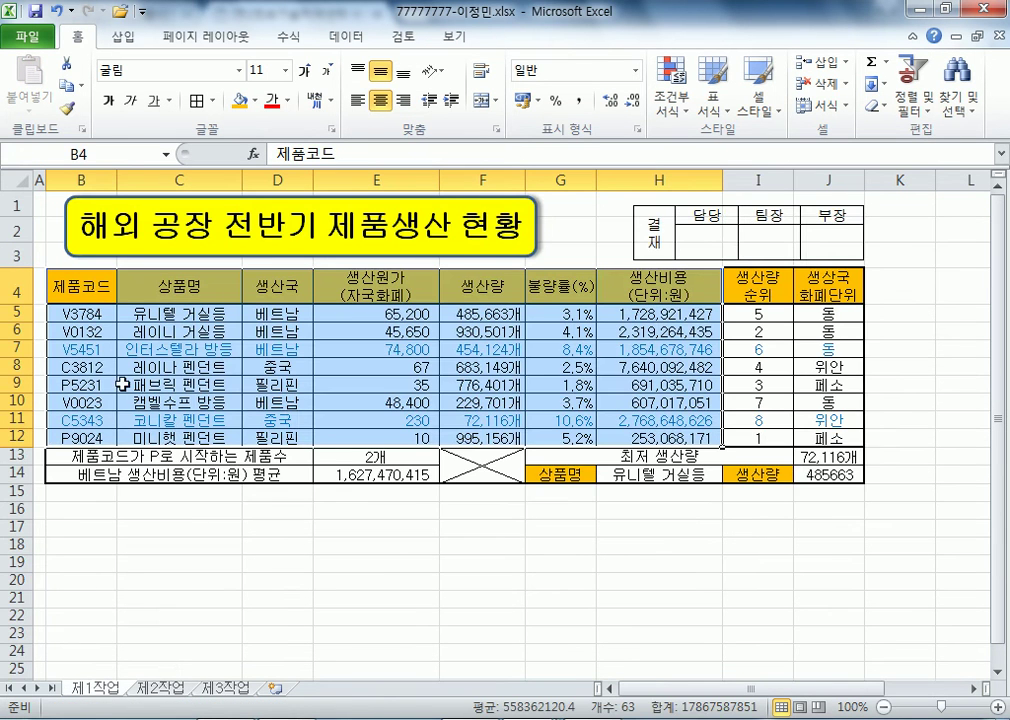
left_click(150, 689)
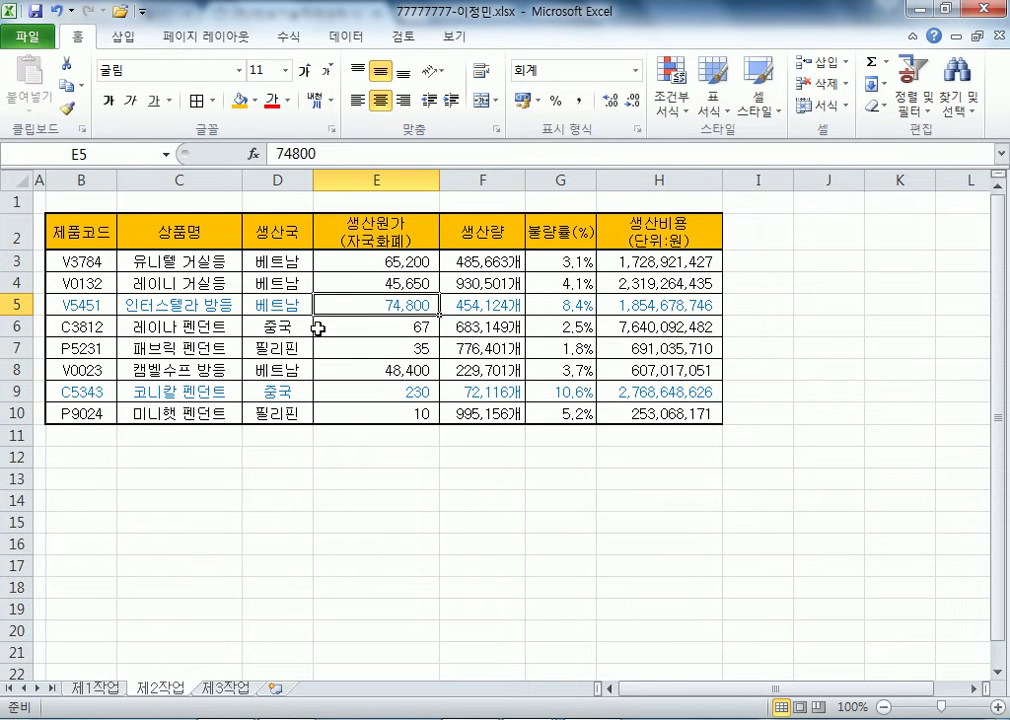
left_click(104, 690)
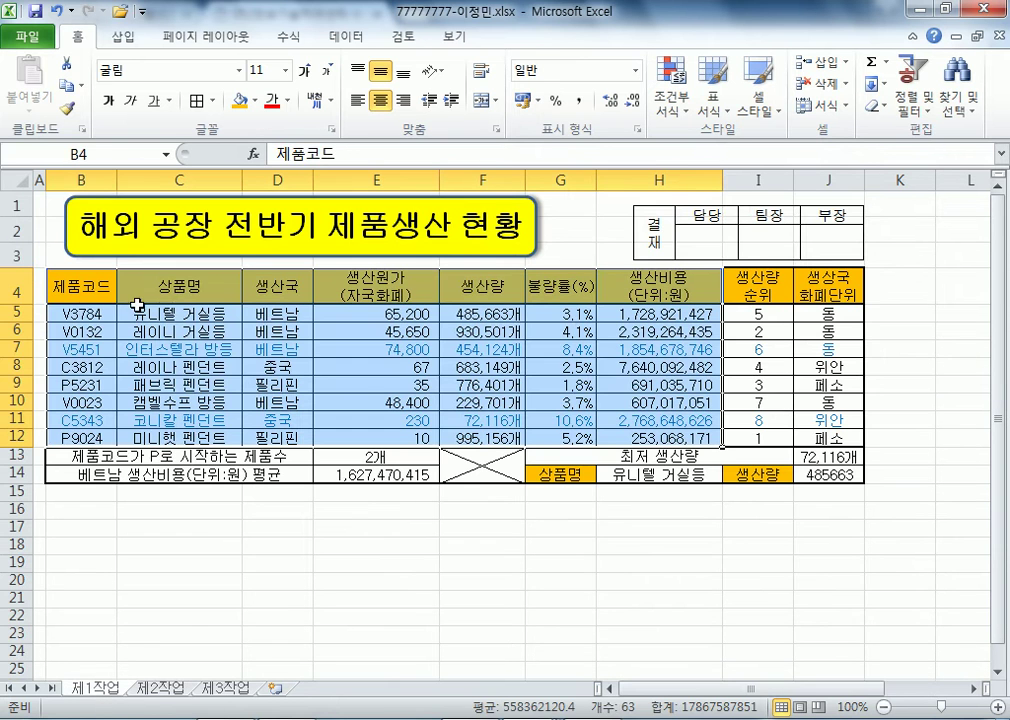
left_click(82, 313)
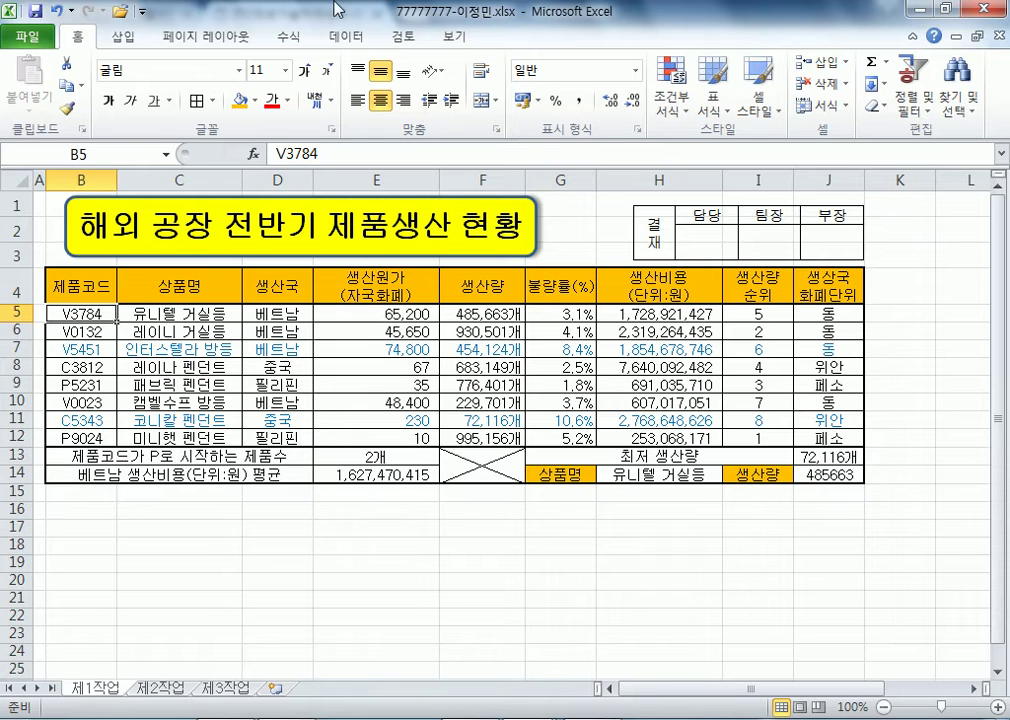
left_click(188, 690)
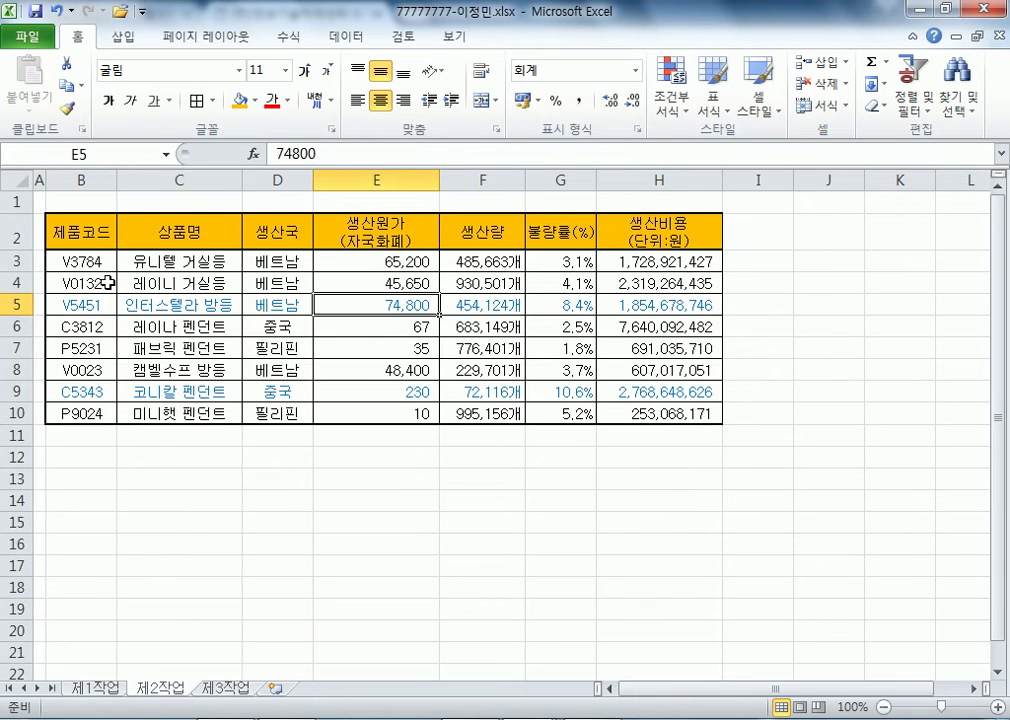
left_click_drag(86, 262, 690, 412)
- Clear conditional formatting rules from the entire 제2작업 sheet
left_click(672, 110)
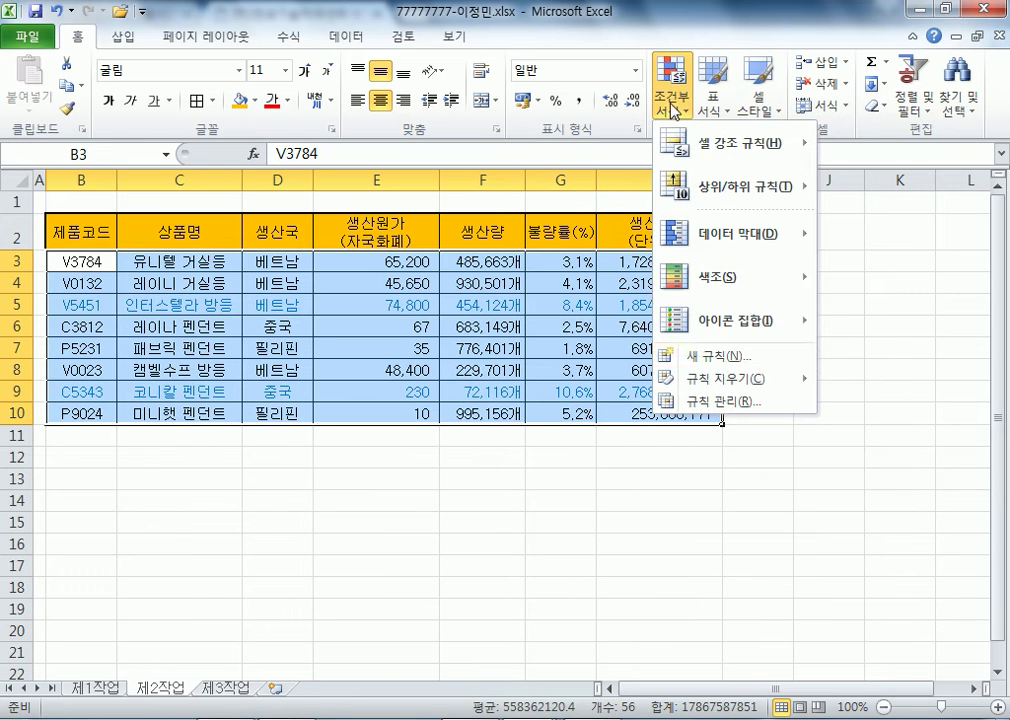
mouse_move(720, 379)
left_click(500, 405)
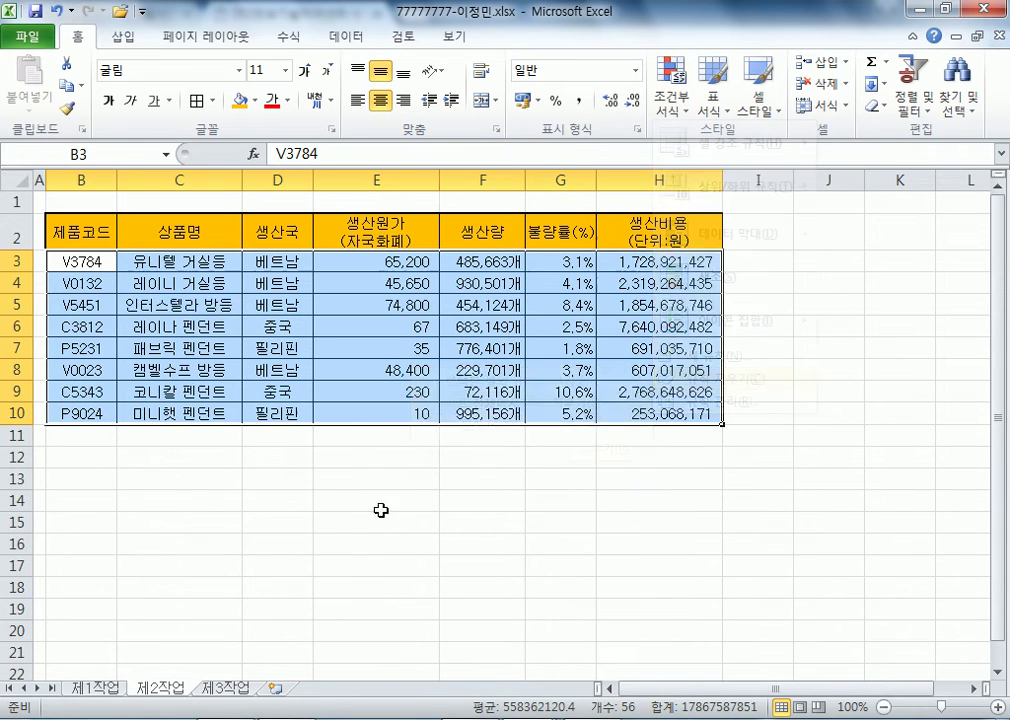
left_click(381, 508)
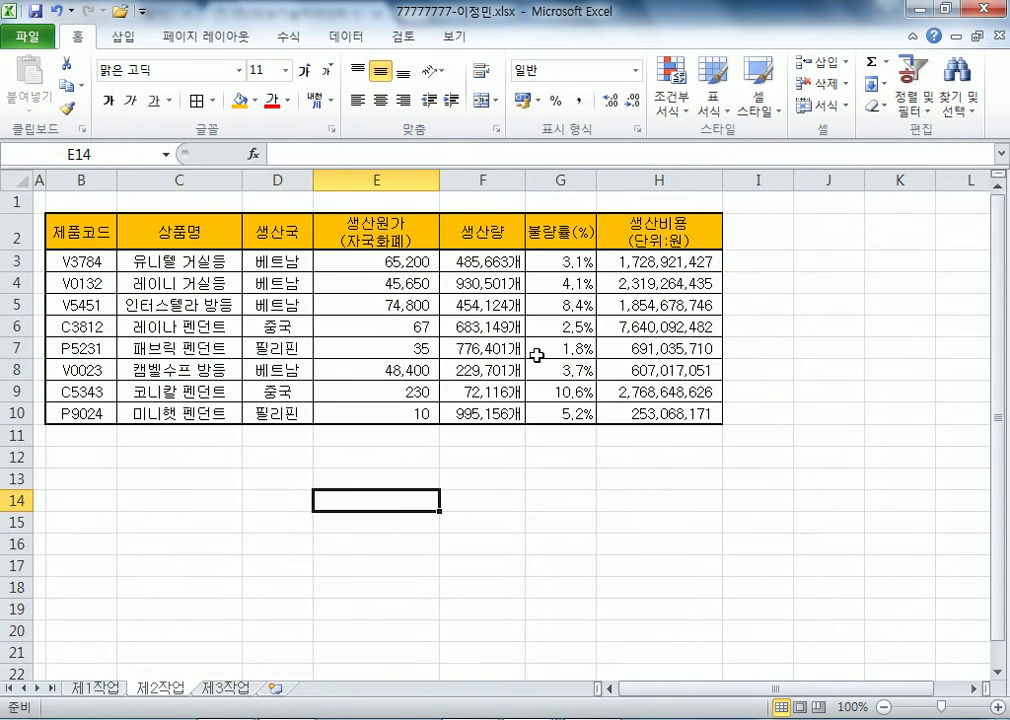
- Compare with 제1작업, then select the production value in F5 on 제2작업
left_click(90, 690)
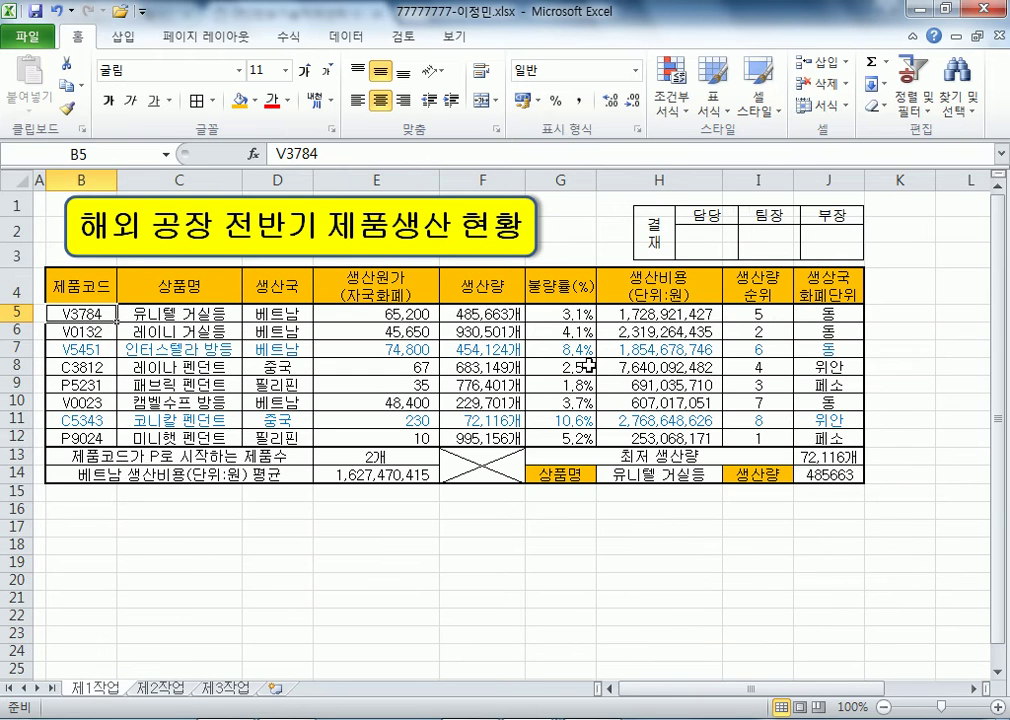
left_click(158, 688)
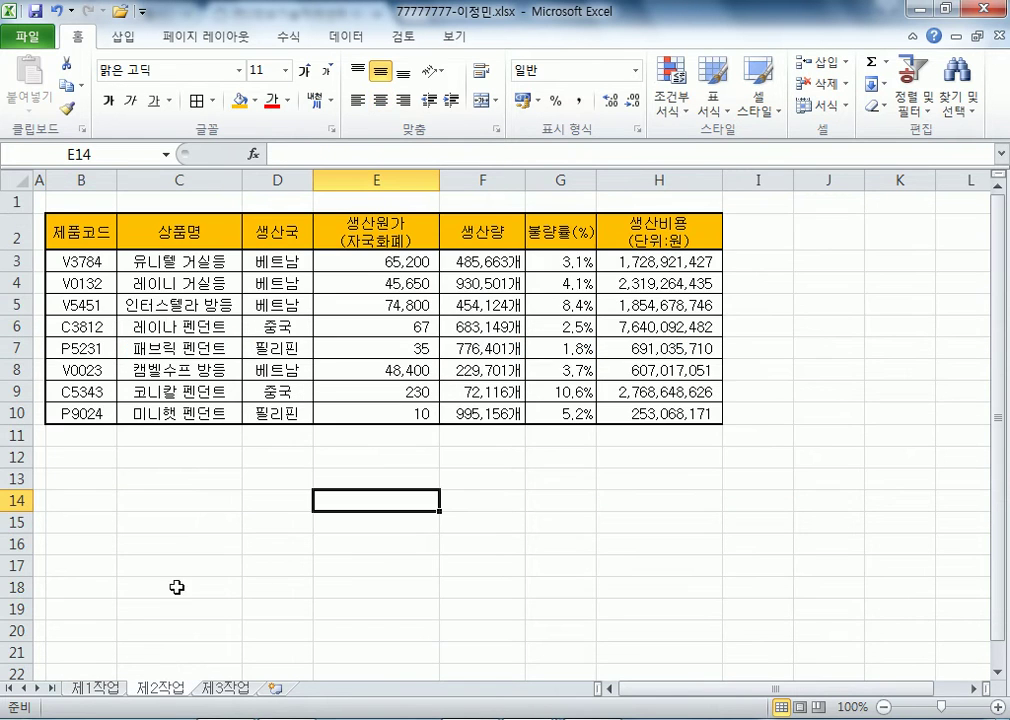
left_click(471, 306)
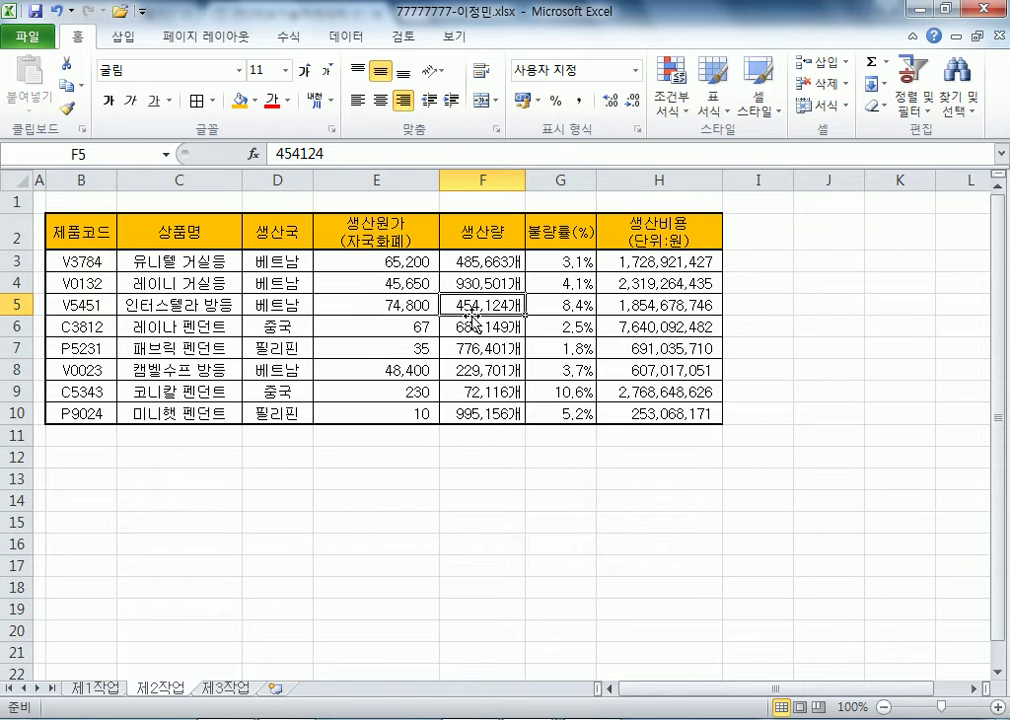
- Switch between 제1작업 and 제2작업, ending on the 제1작업 production report
left_click(92, 688)
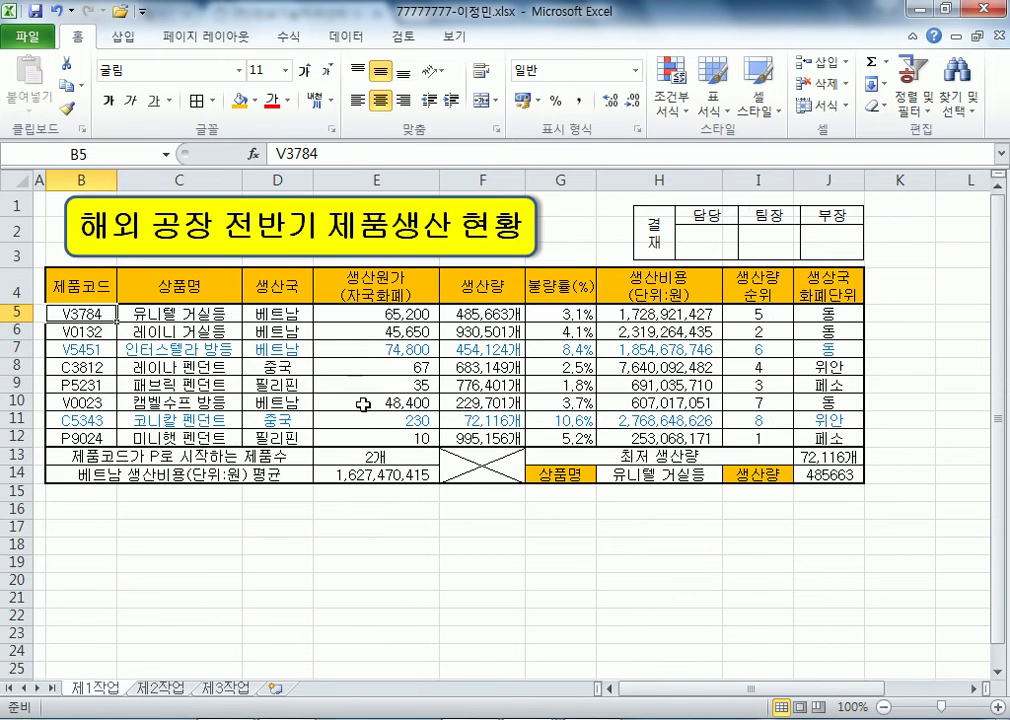
left_click(160, 688)
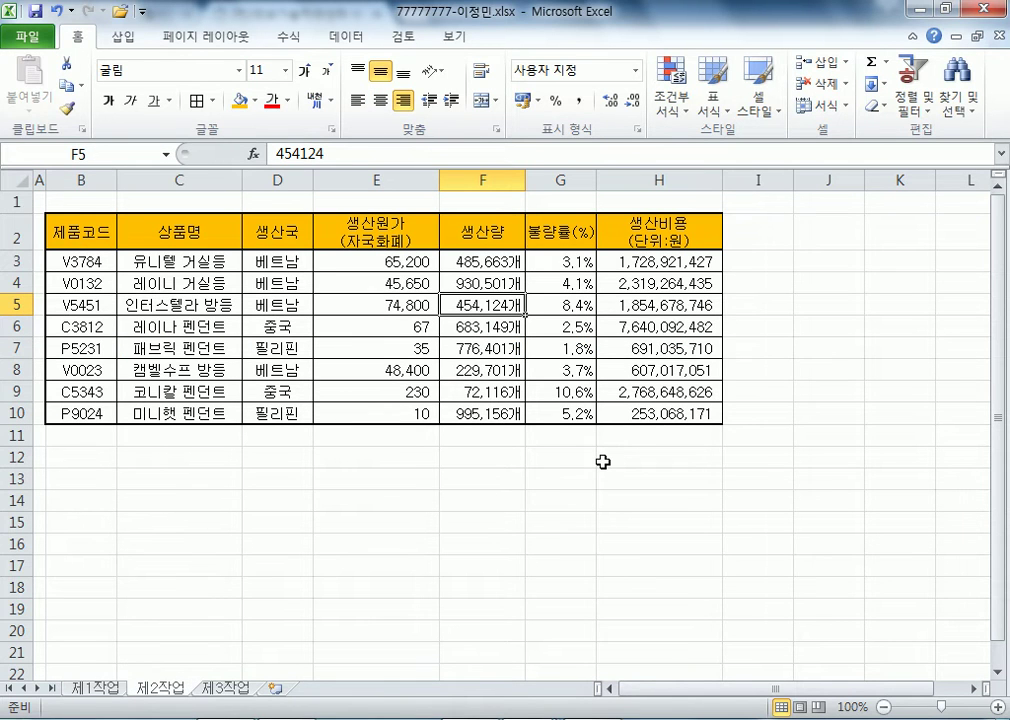
left_click(95, 688)
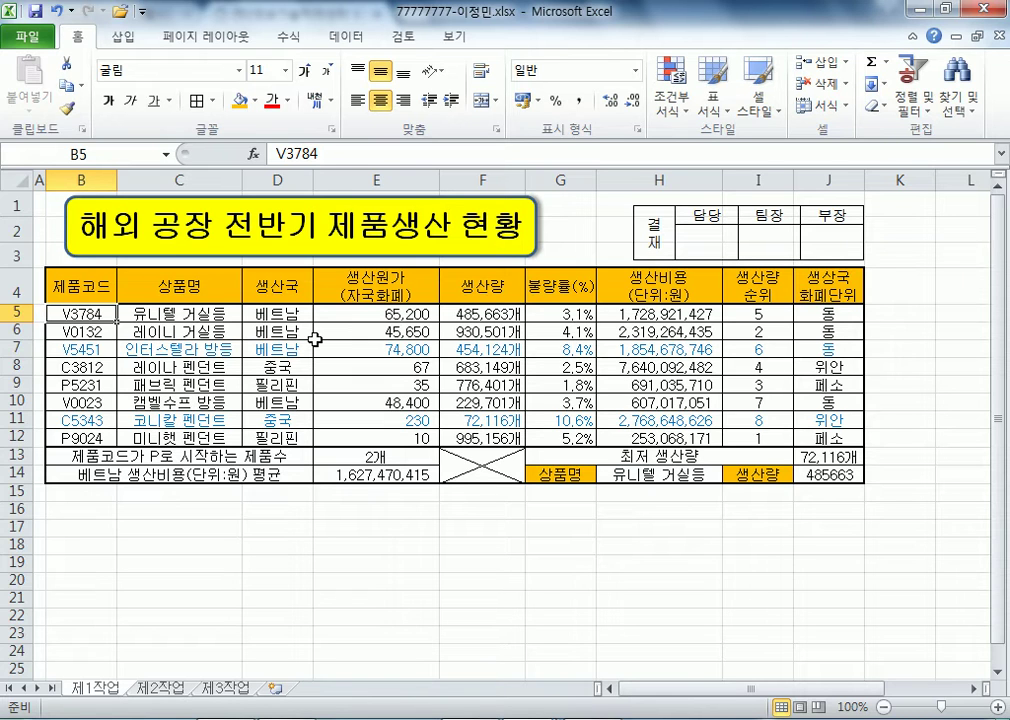
- Copy the product table B4:H12 from 제1작업 to B2 on 제2작업, then select B11:G11
left_click_drag(90, 290, 660, 438)
key("ctrl+c")
left_click(153, 688)
left_click(74, 228)
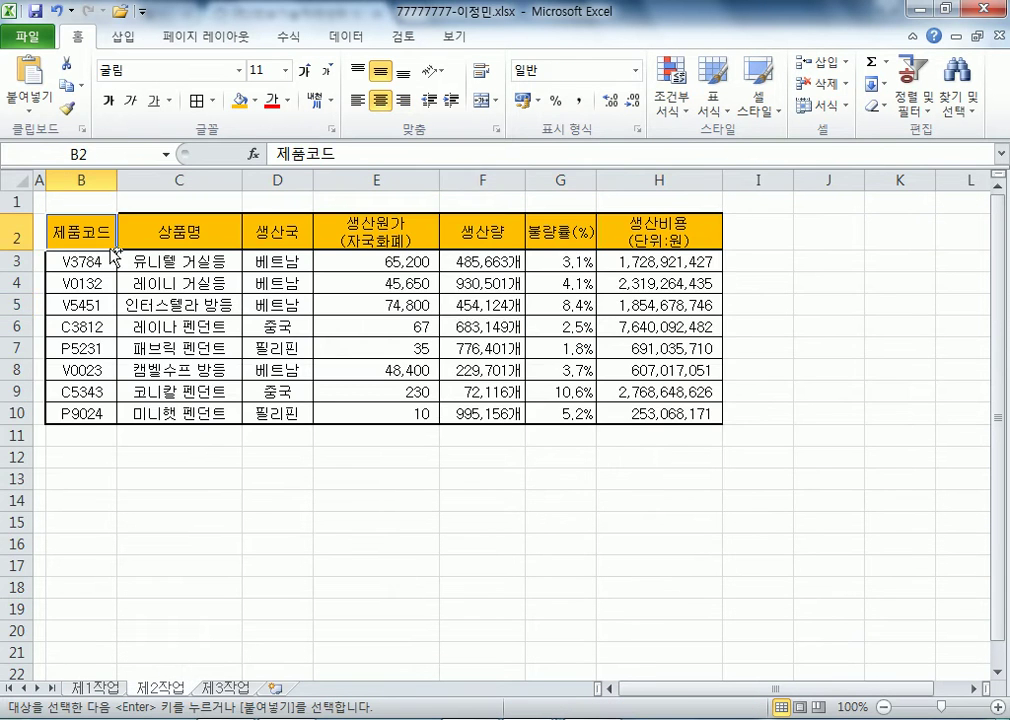
key("ctrl+v")
left_click(557, 307)
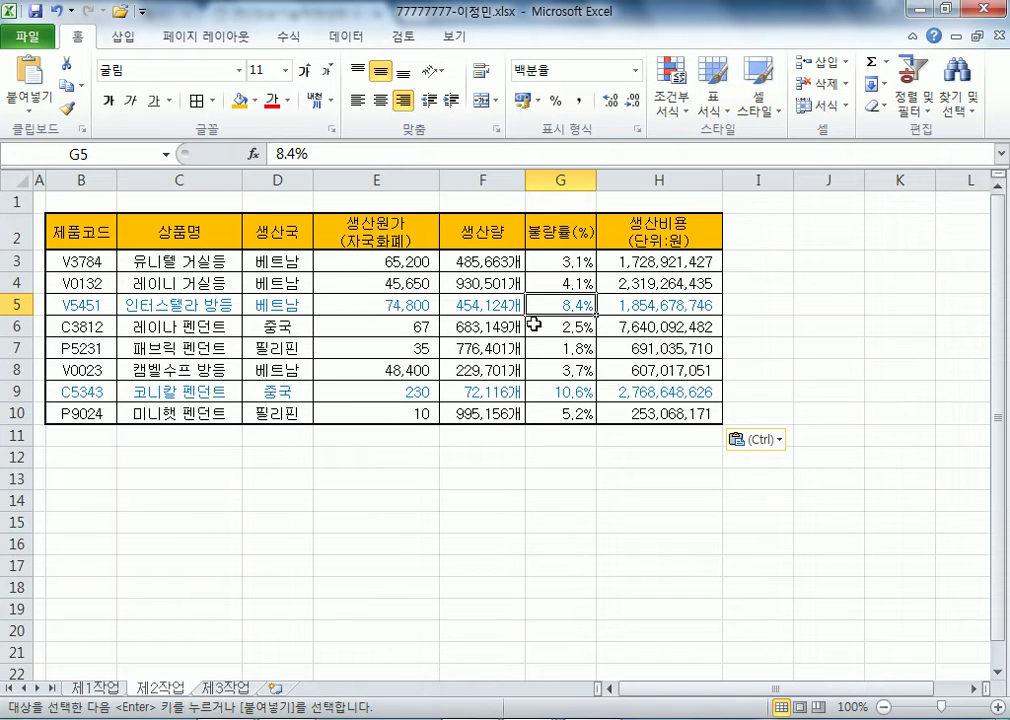
left_click_drag(101, 440, 534, 430)
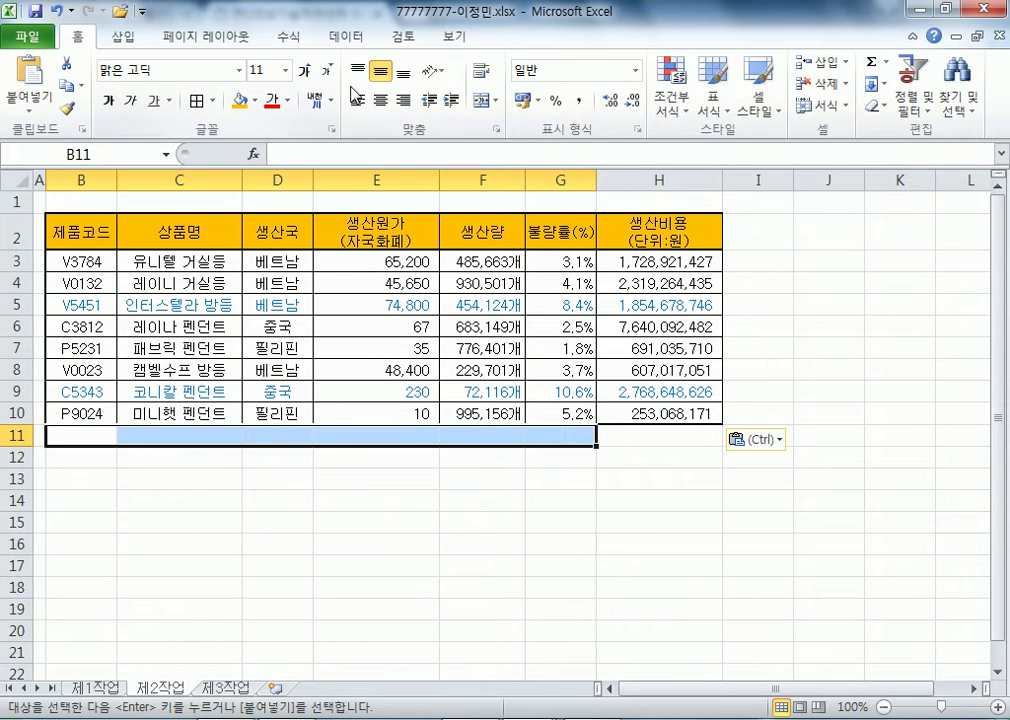
- Merge and center B11:G11 and label it 베트남 생산량 평균
left_click(482, 106)
left_click(203, 481)
left_click(86, 436)
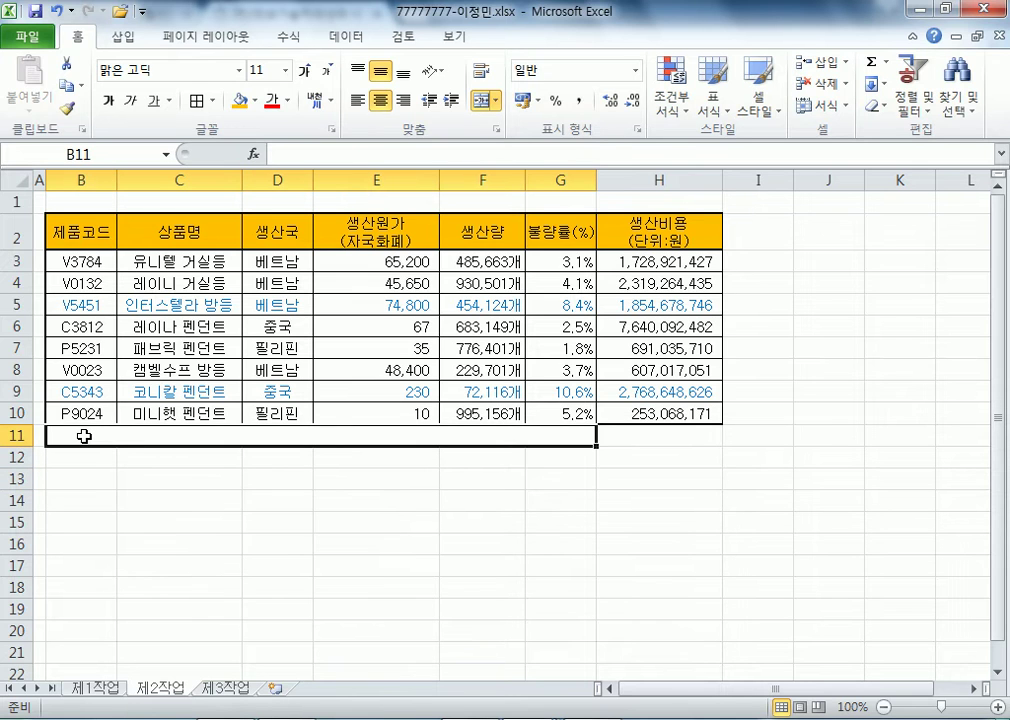
type("베트남 생산")
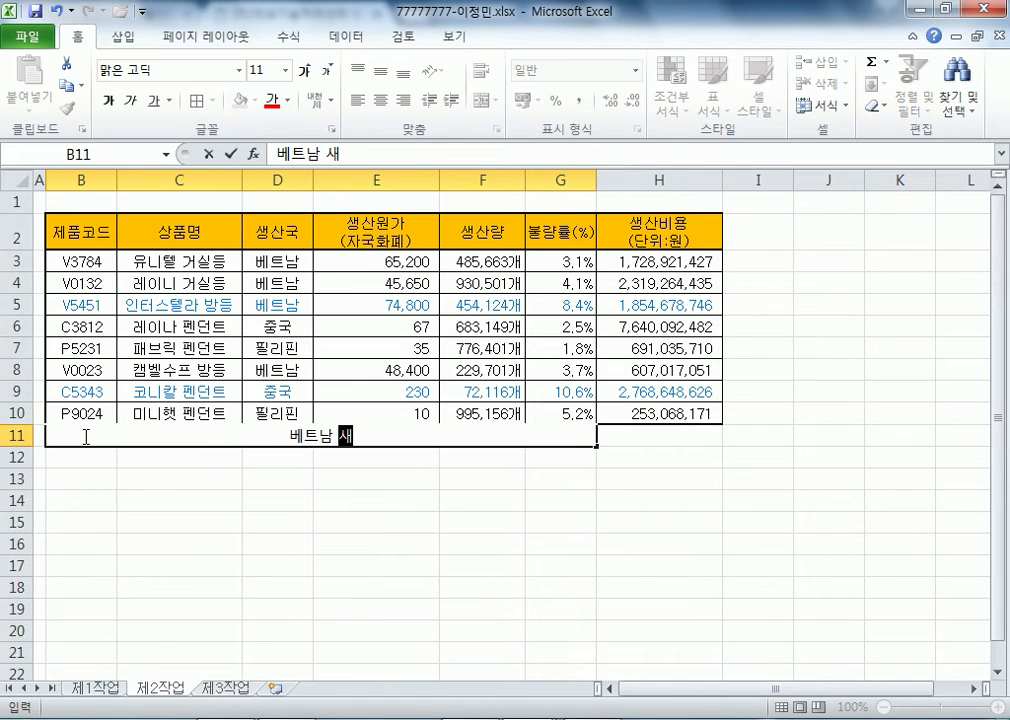
type("량 펴ㅛㅇ규")
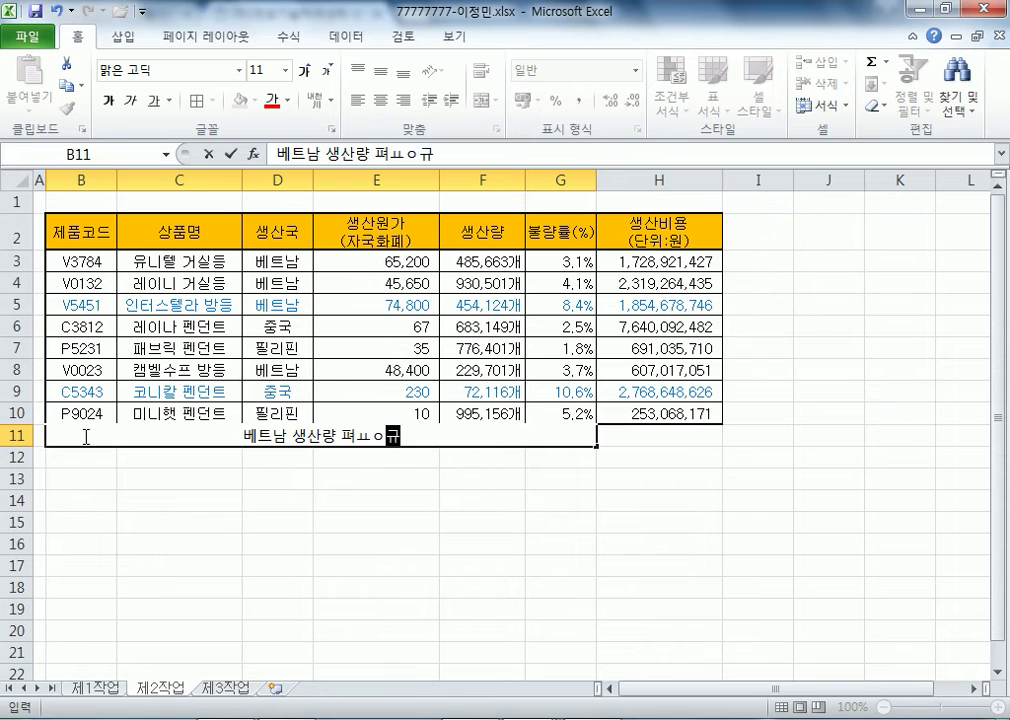
key("BackSpace")
type("ㅇ균")
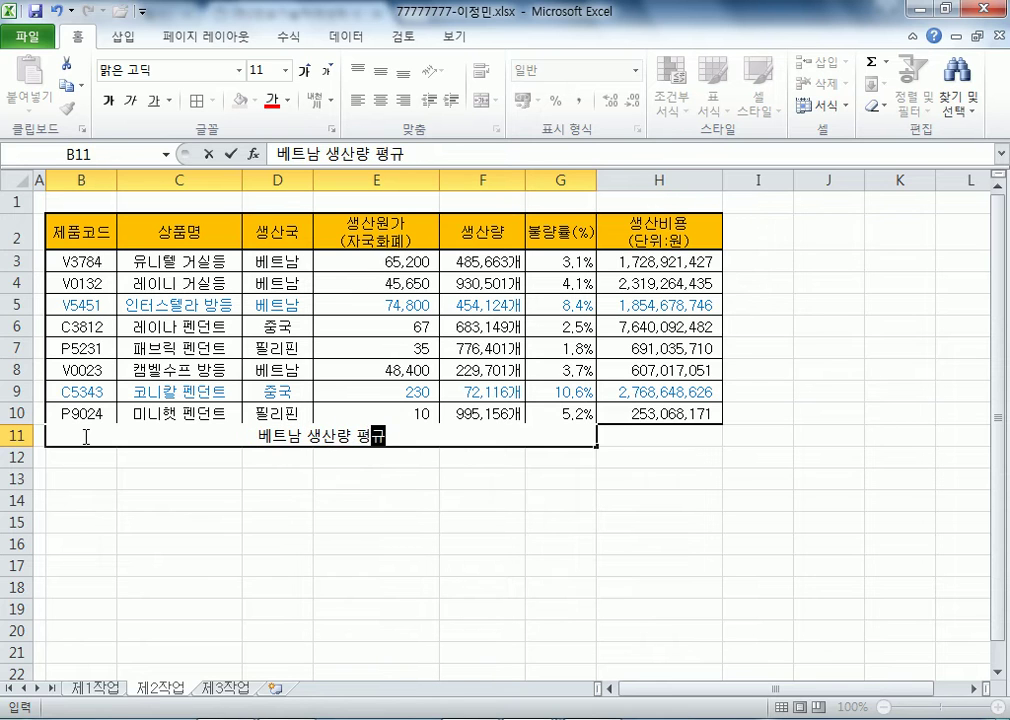
key("Return")
- Give the merged label cell all borders
left_click(84, 436)
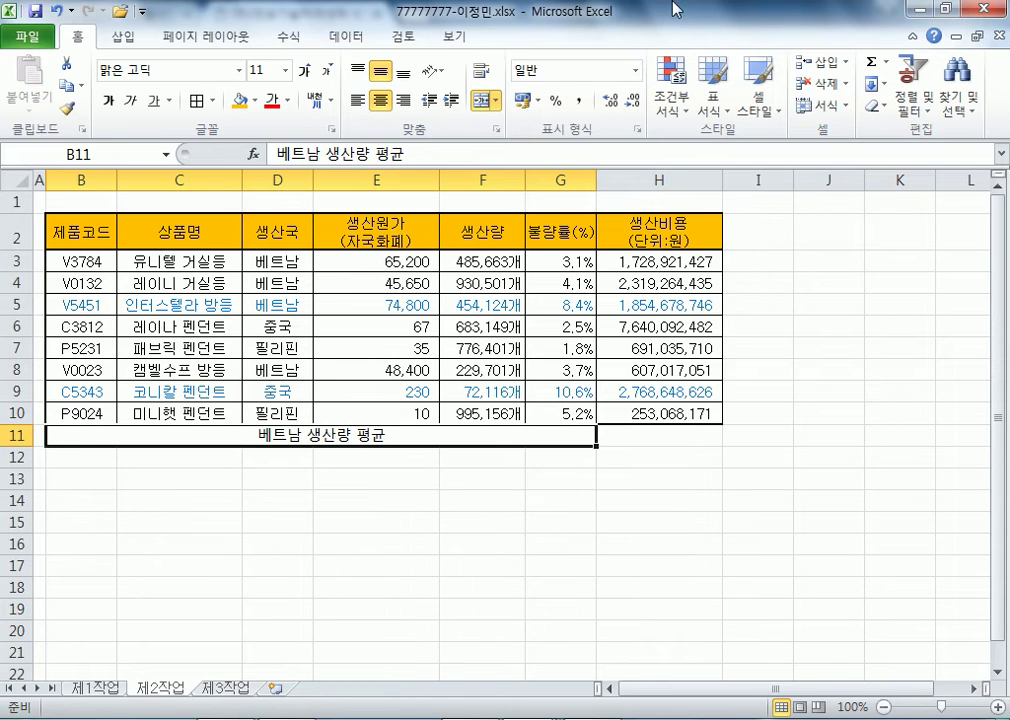
left_click(211, 101)
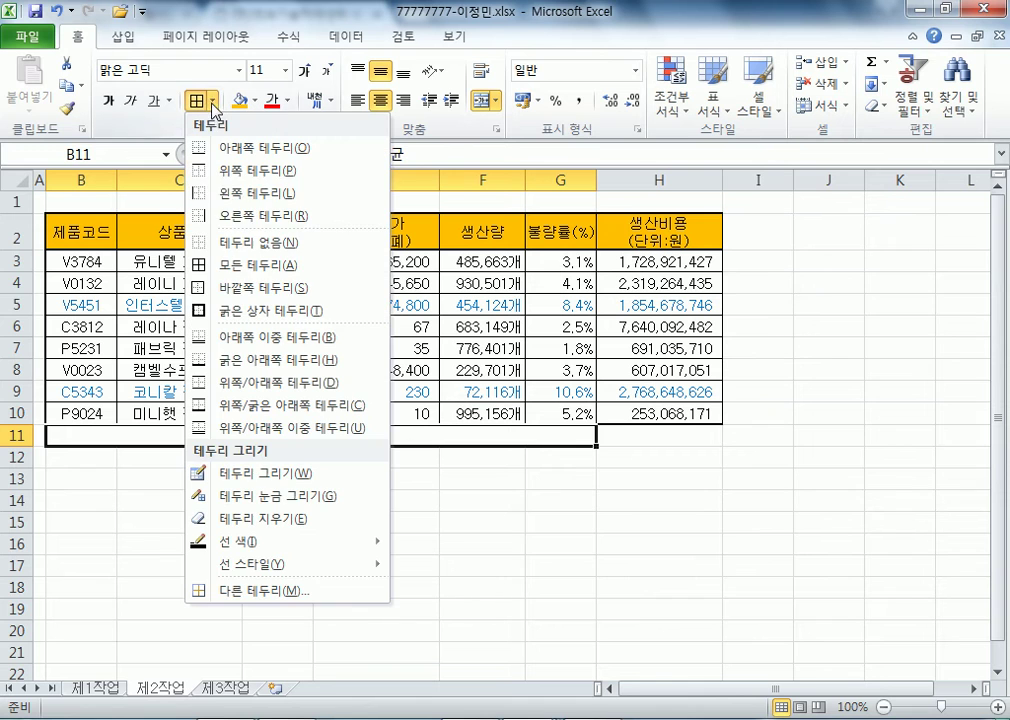
left_click(234, 265)
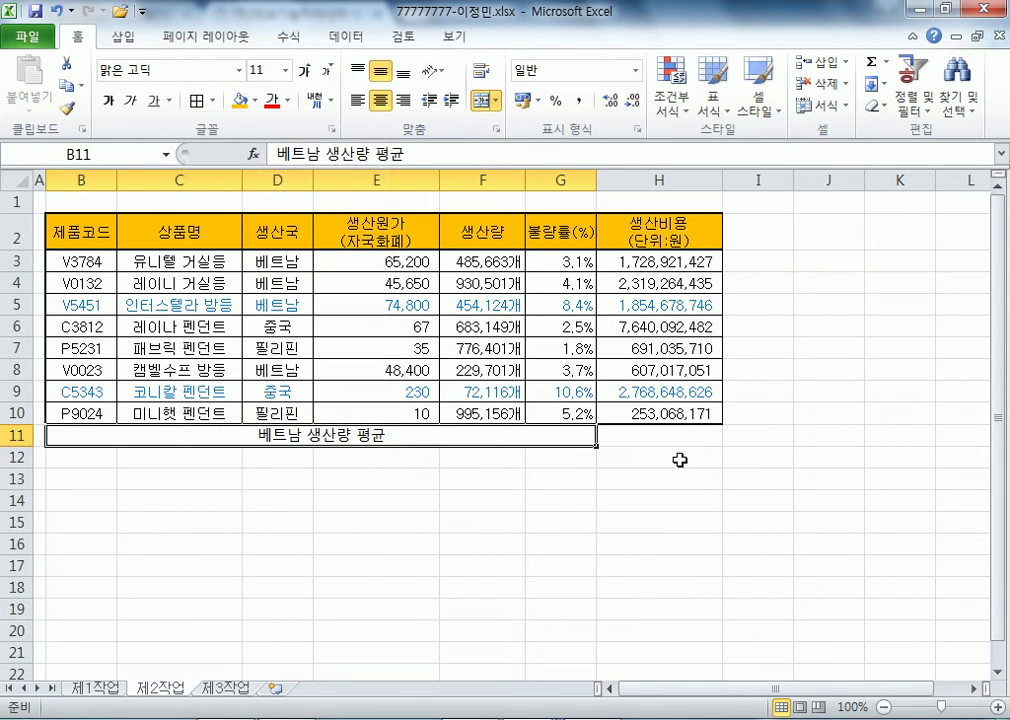
key("Tab")
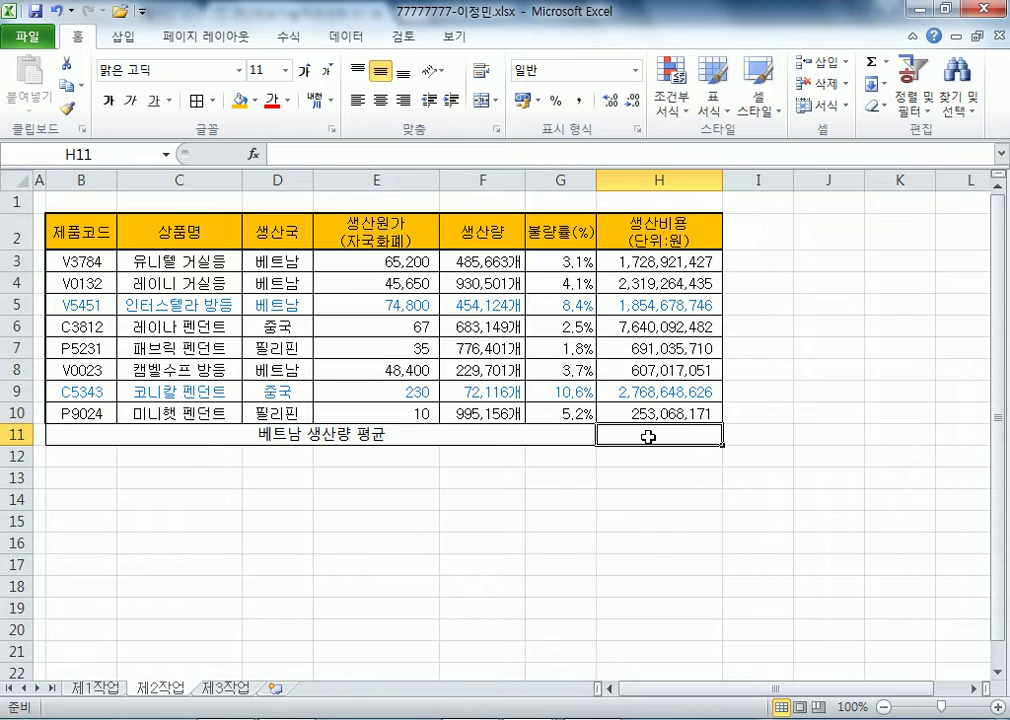
- Enter =DAVERAGE(B2:H10,F2,D2:D3) in H11 to average Vietnam's production
type("=")
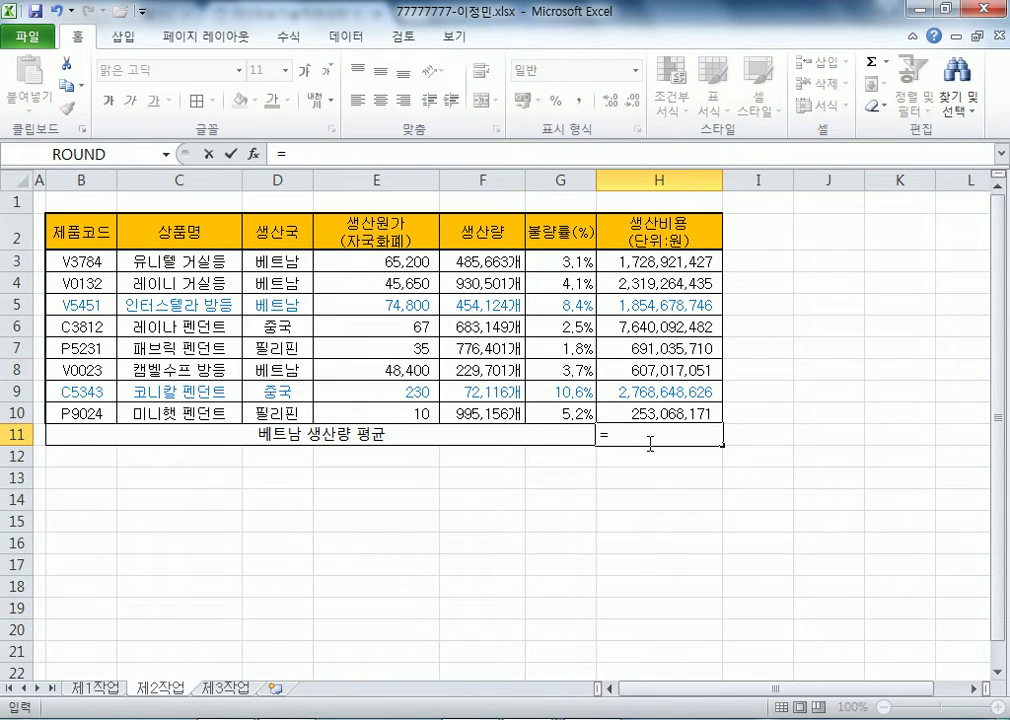
type("DAV")
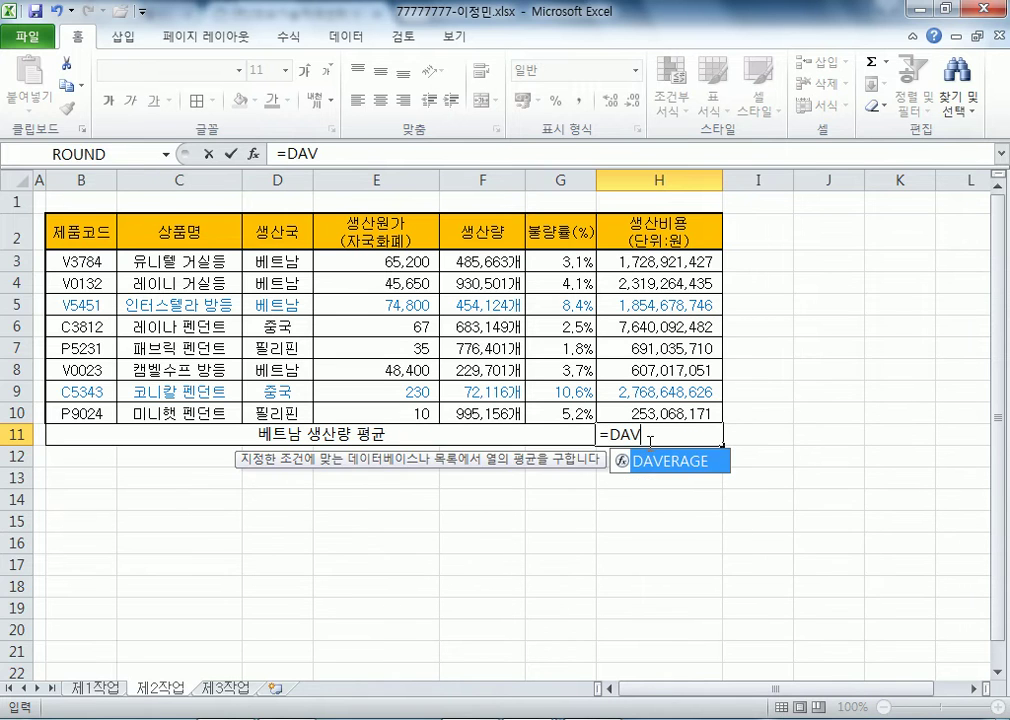
key("Tab")
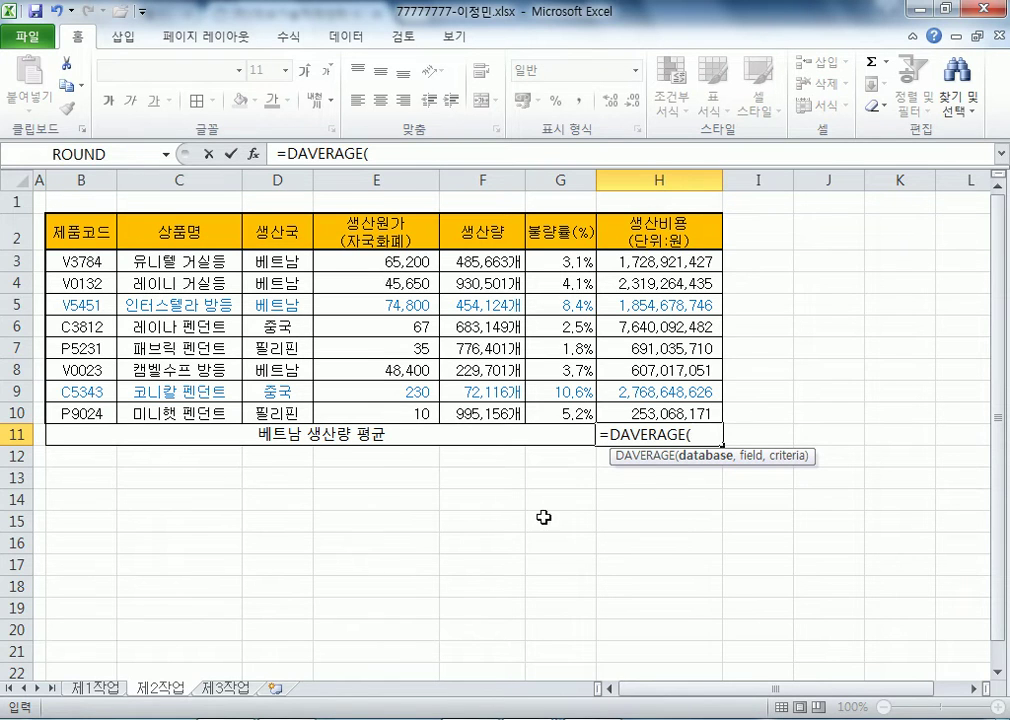
left_click_drag(85, 233, 634, 413)
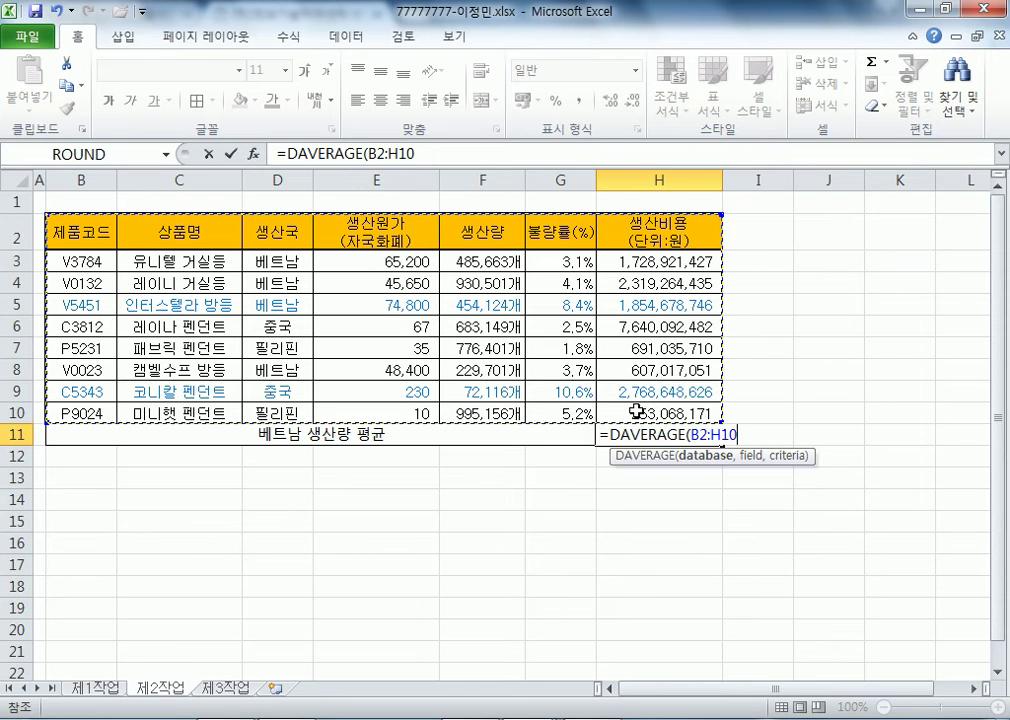
type(",")
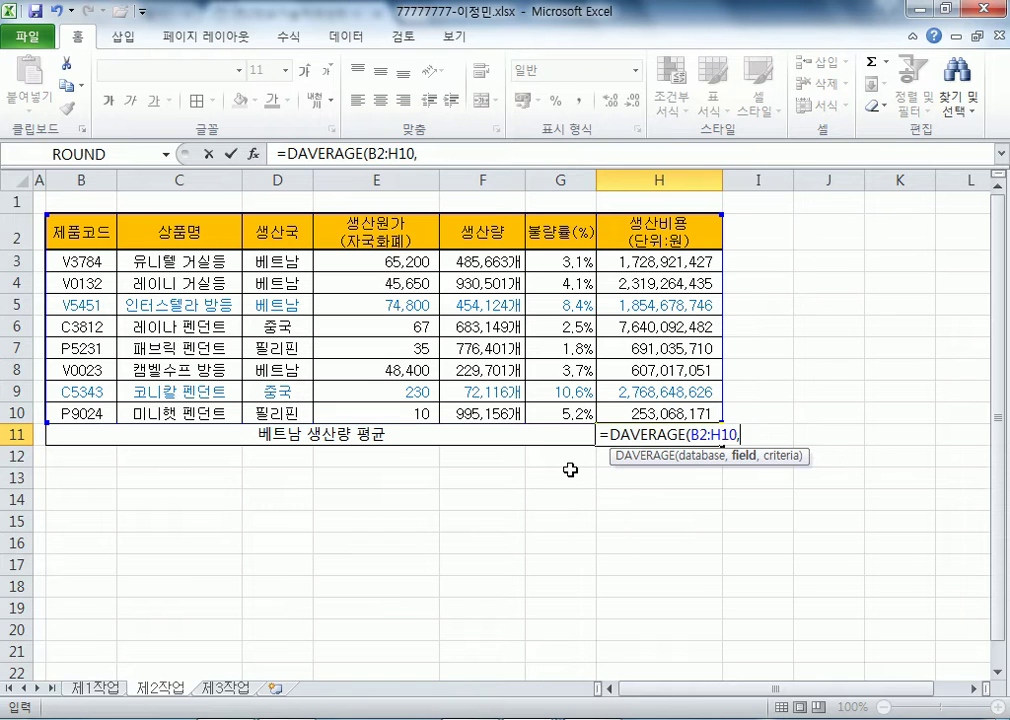
left_click(486, 233)
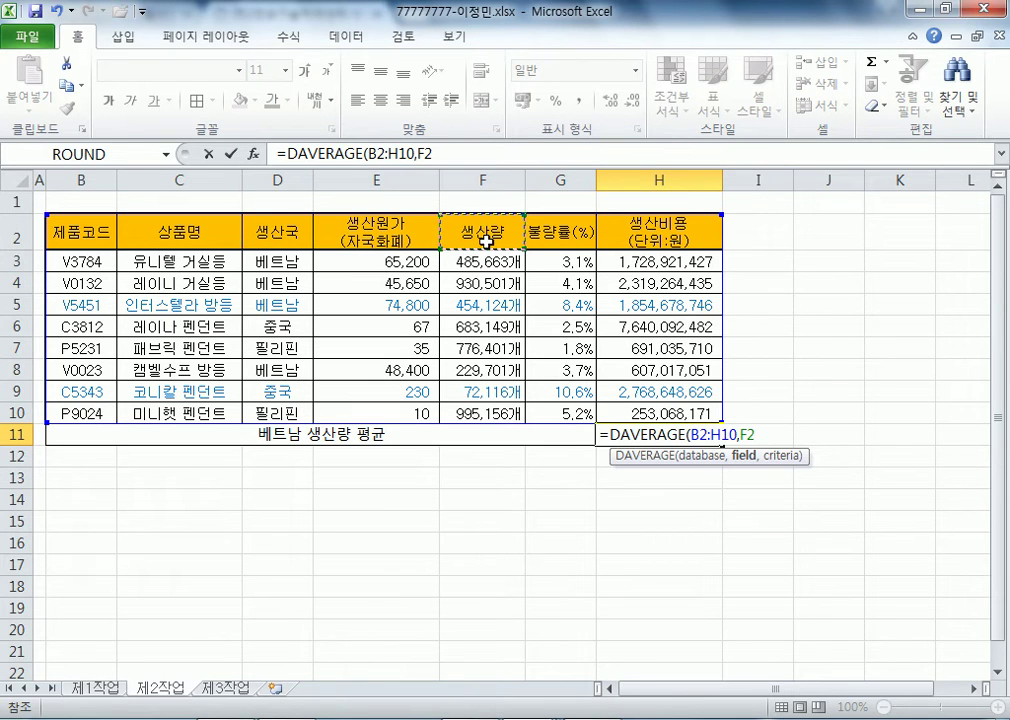
type(",")
left_click_drag(284, 230, 282, 279)
key("Return")
left_click(682, 435)
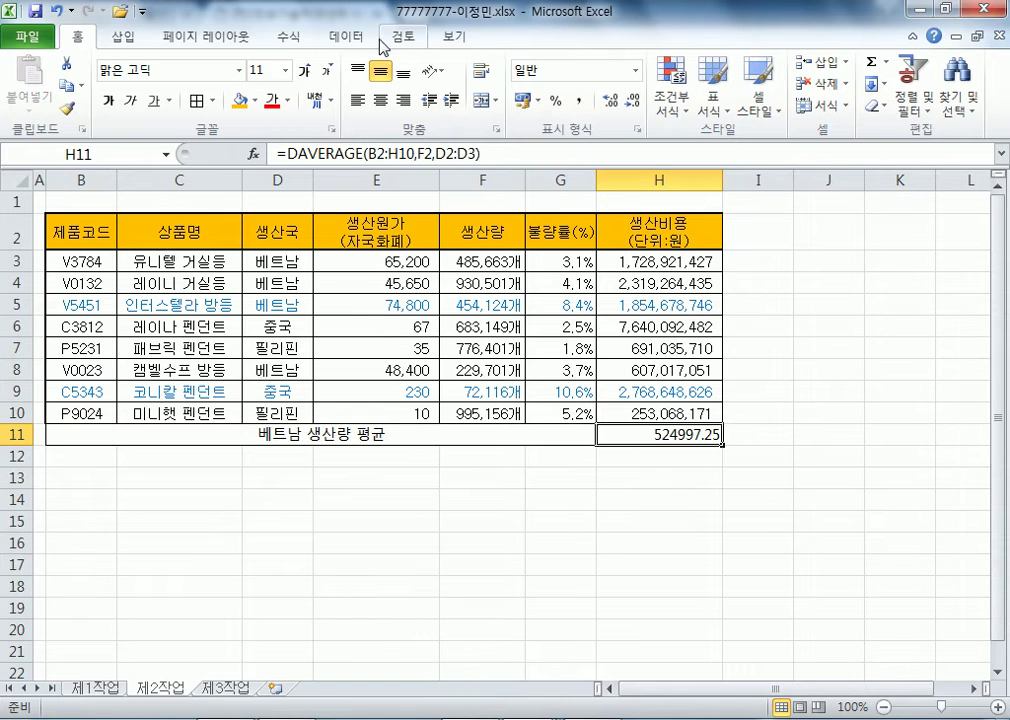
left_click(346, 37)
- Use Goal Seek to make H11 equal 525000 by changing F3
left_click(805, 100)
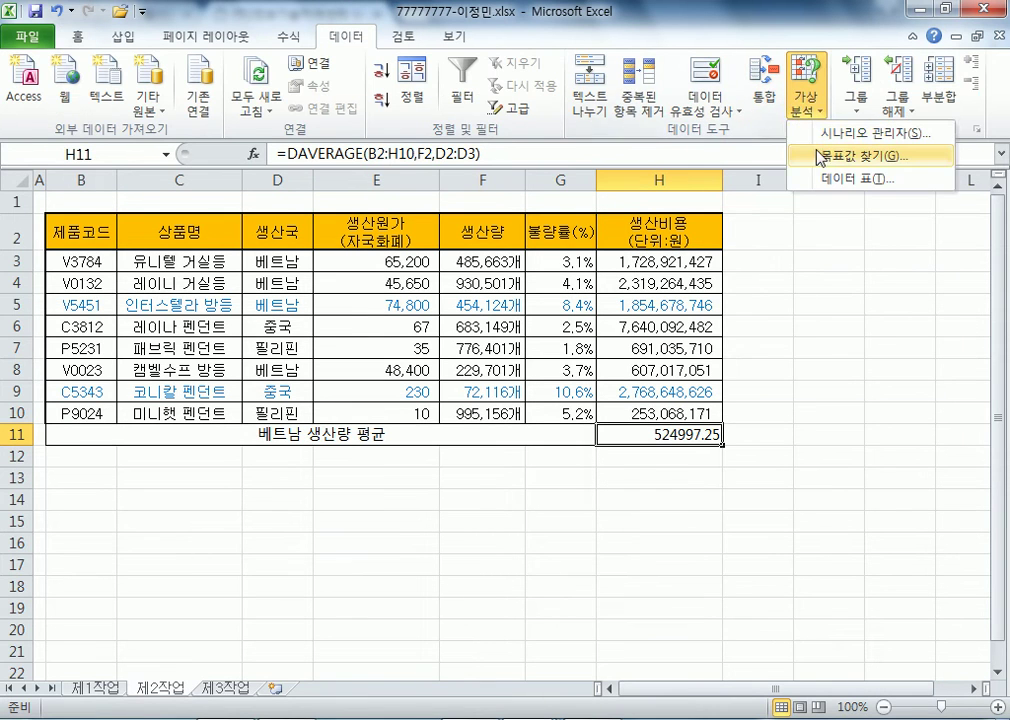
left_click(818, 156)
left_click(711, 182)
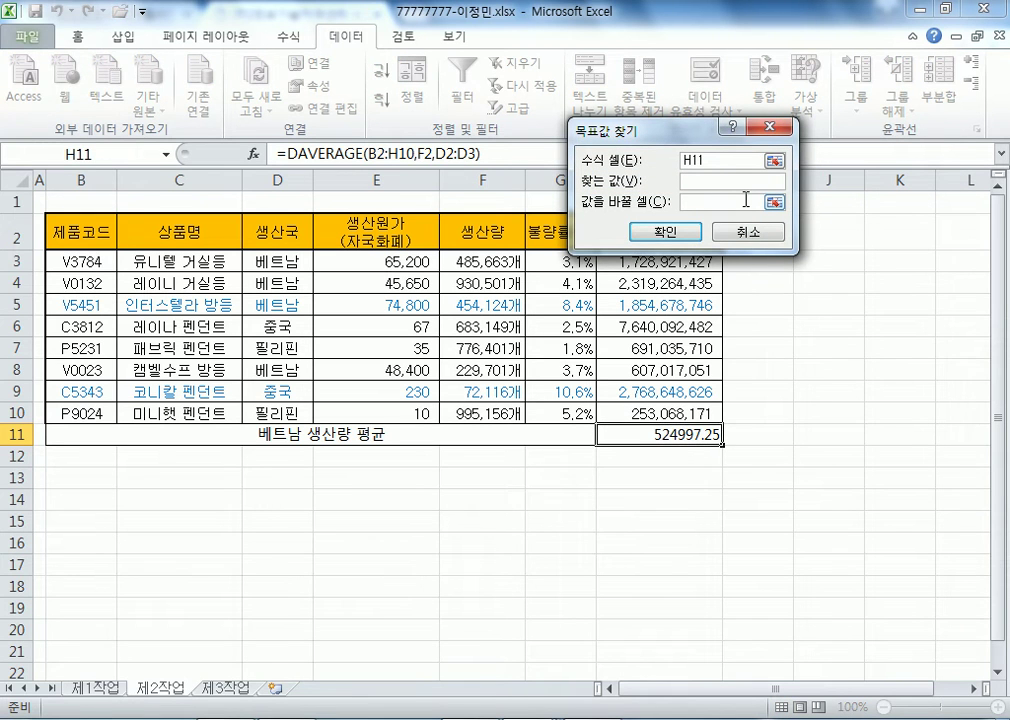
type("525000")
left_click(730, 200)
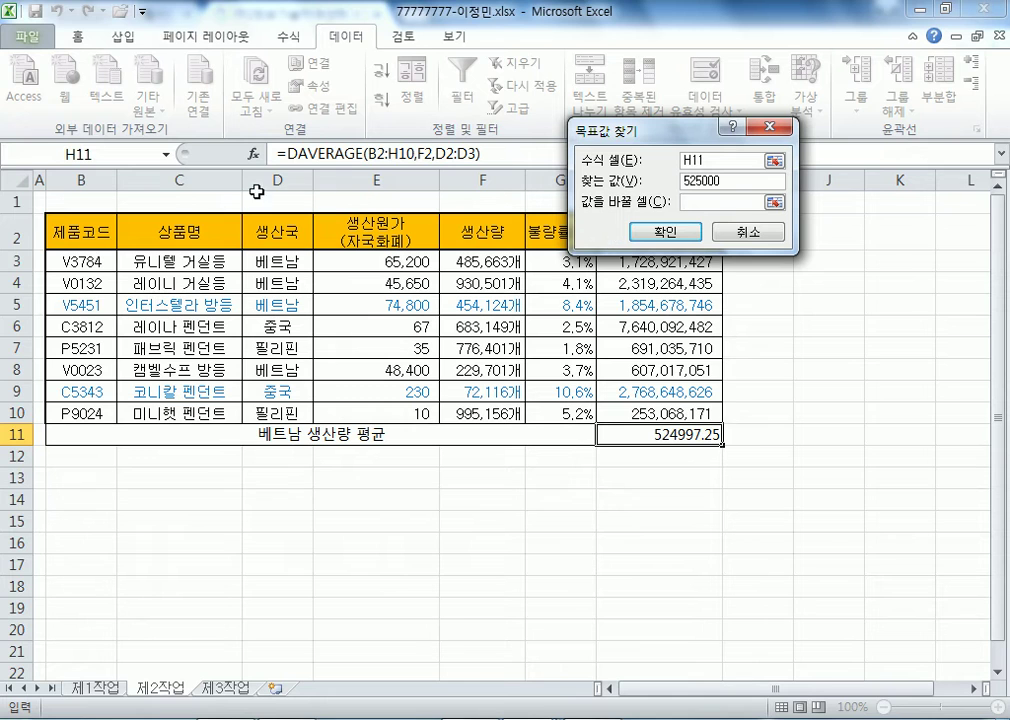
left_click(502, 261)
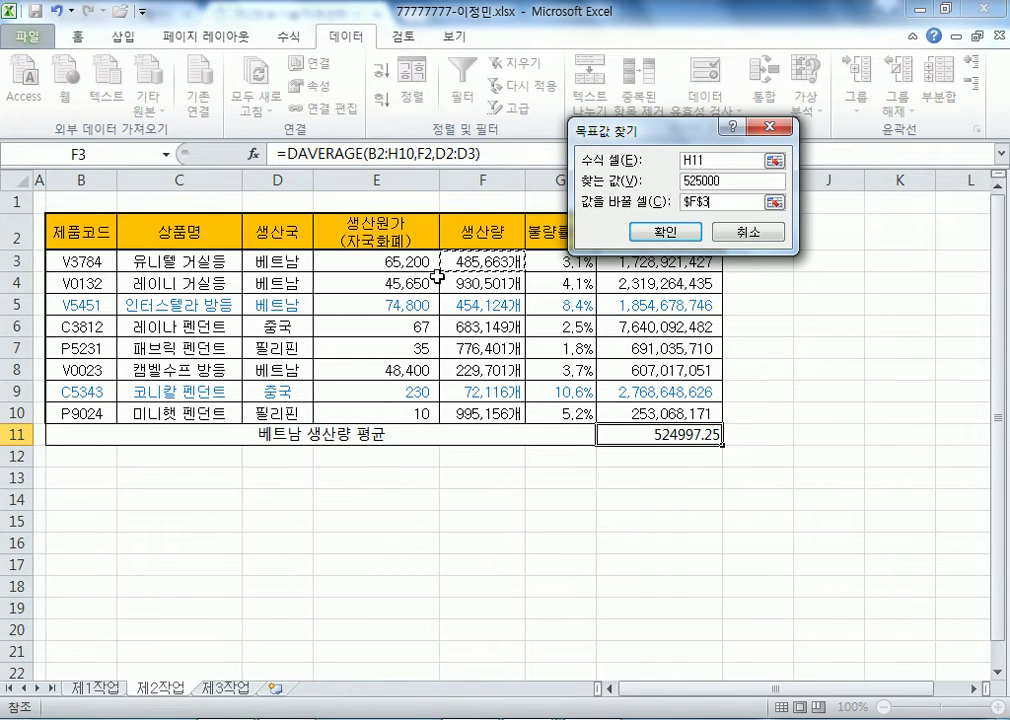
left_click(659, 236)
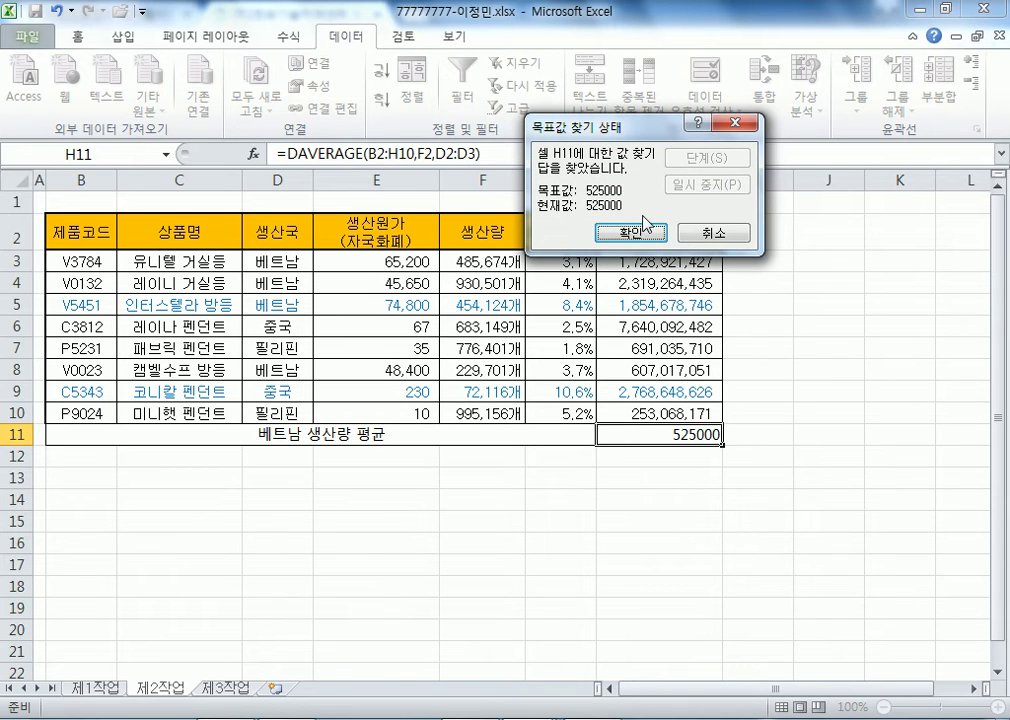
left_click(638, 234)
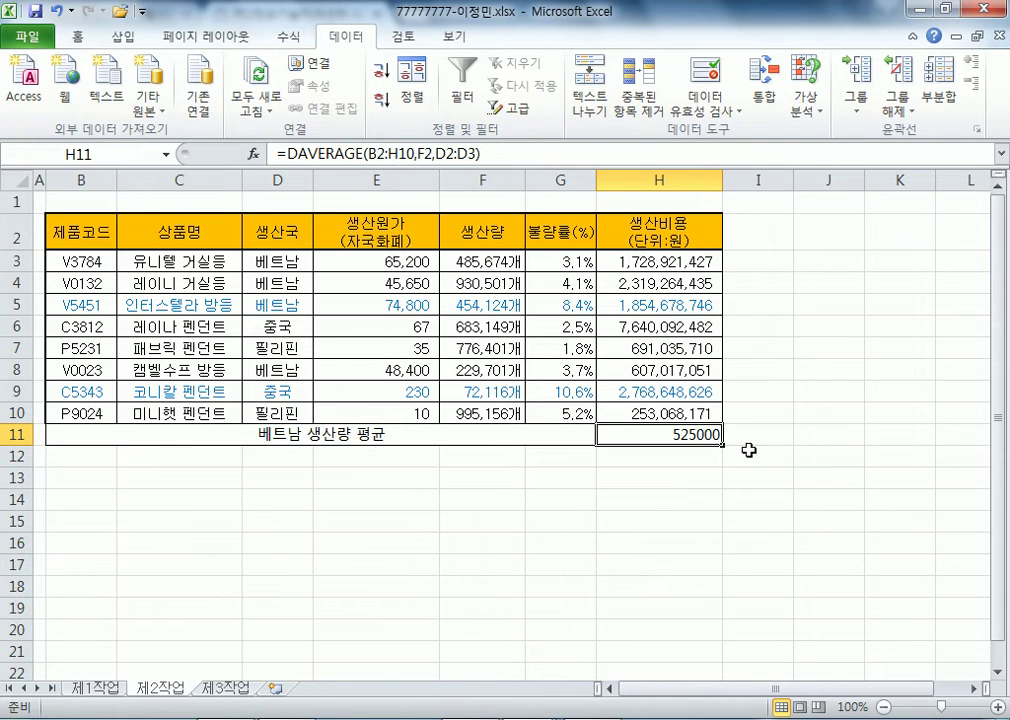
- Review H11's formula, then start another Goal Seek on H11 and cancel it
key("F2")
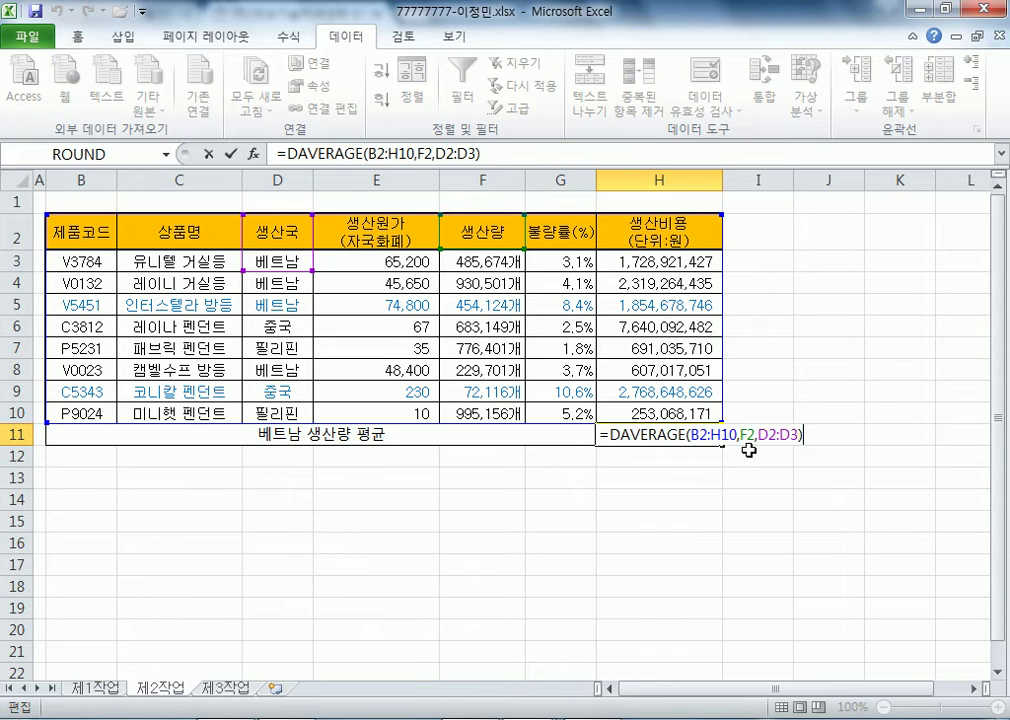
key("ctrl+Return")
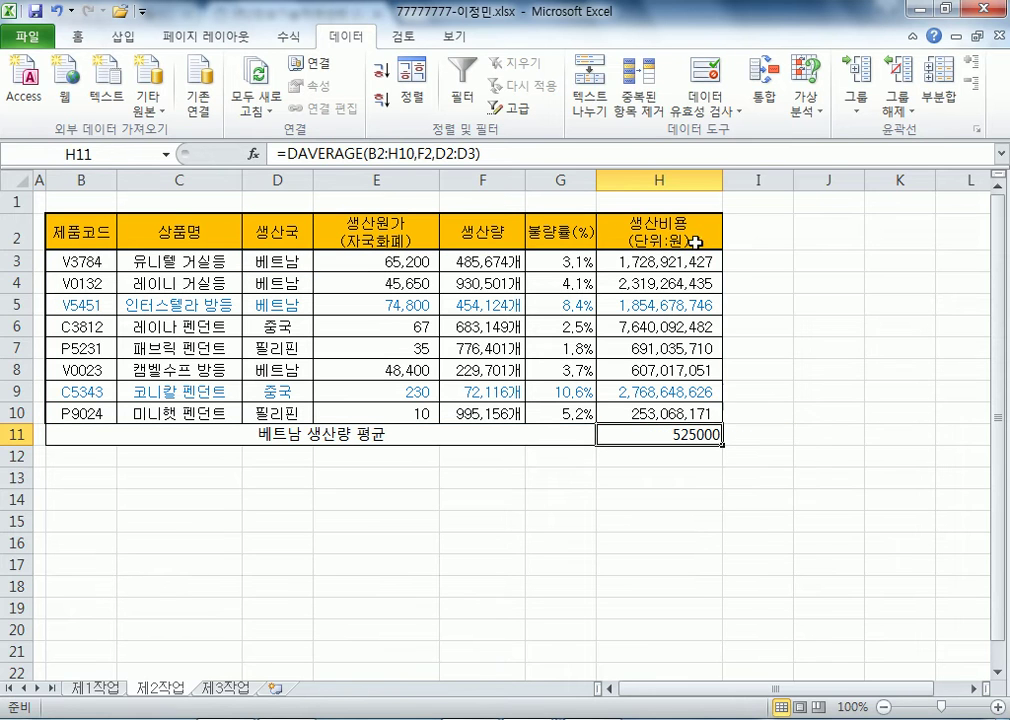
left_click(805, 100)
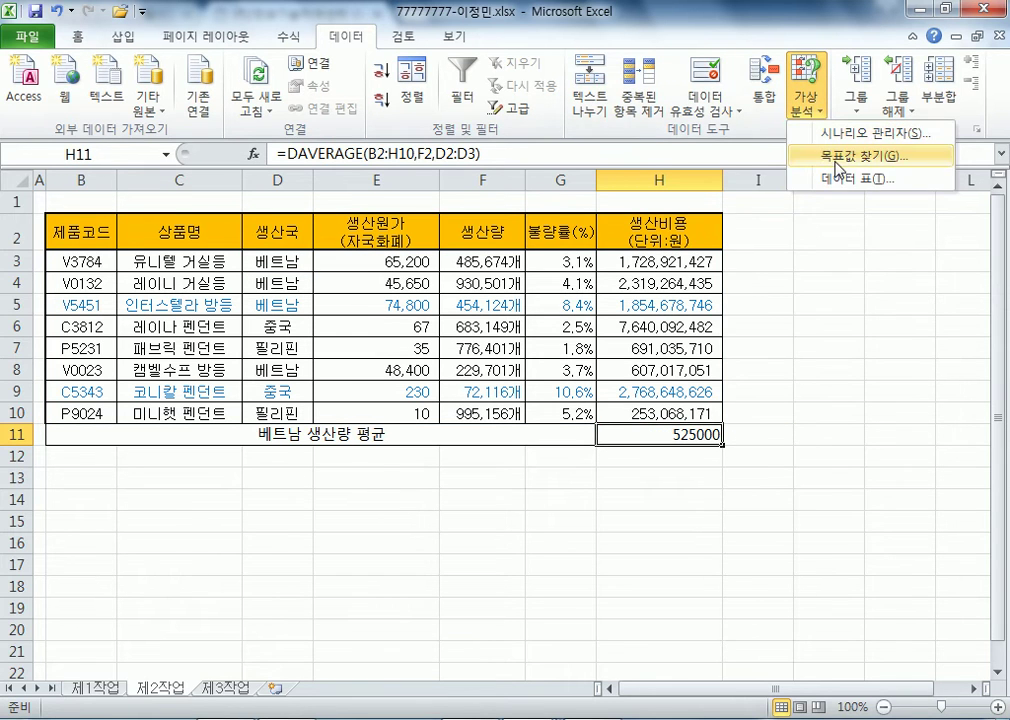
left_click(826, 155)
left_click(672, 182)
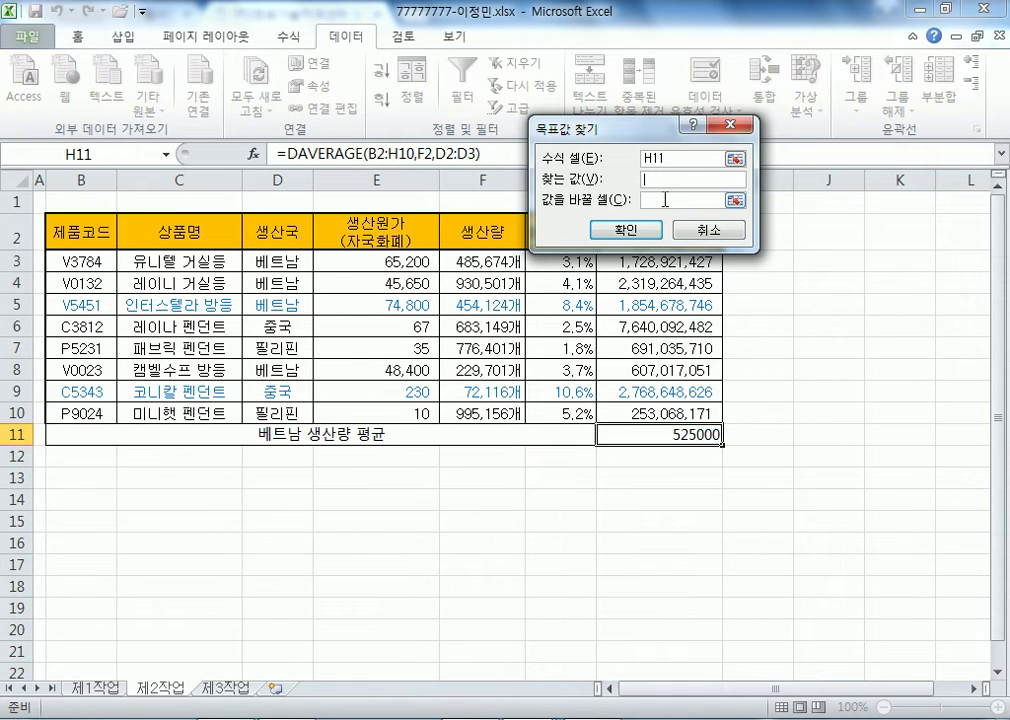
left_click(663, 199)
left_click(712, 236)
- Try a Goal Seek from J11 with H11 as set cell, then select the 생산국 header D2
left_click(802, 434)
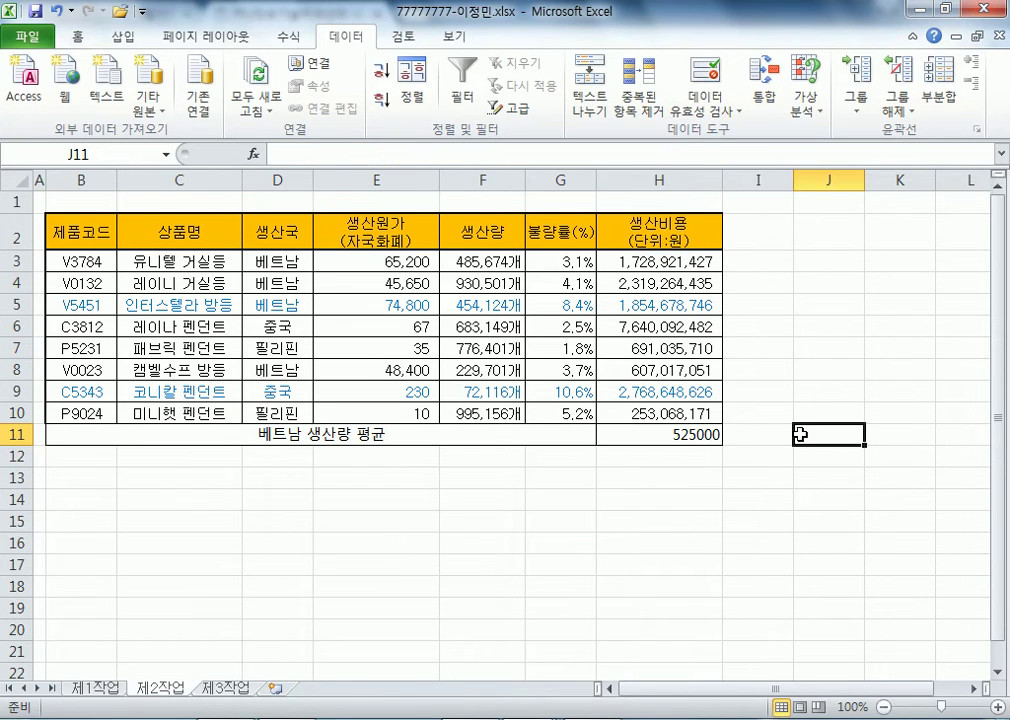
left_click(805, 100)
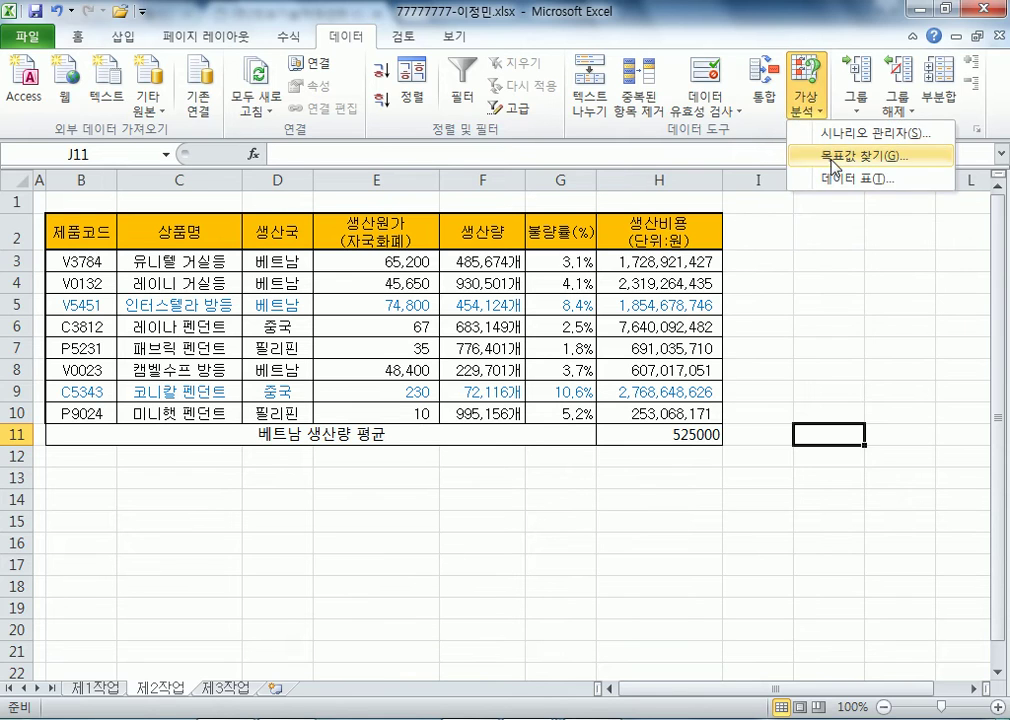
left_click(838, 153)
left_click(654, 438)
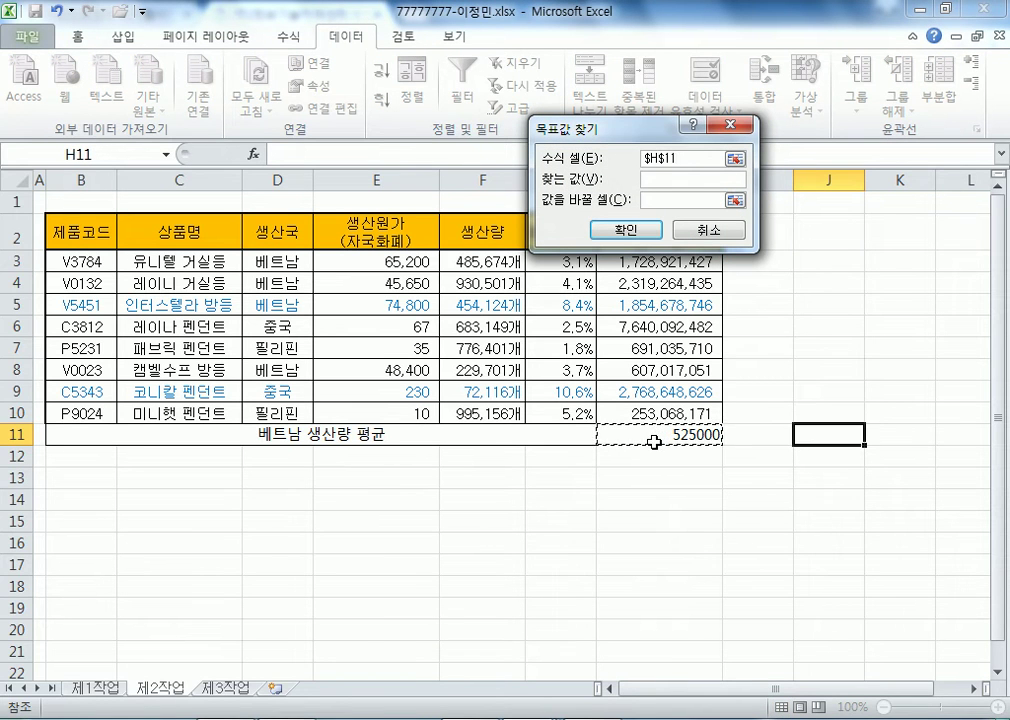
left_click(845, 453)
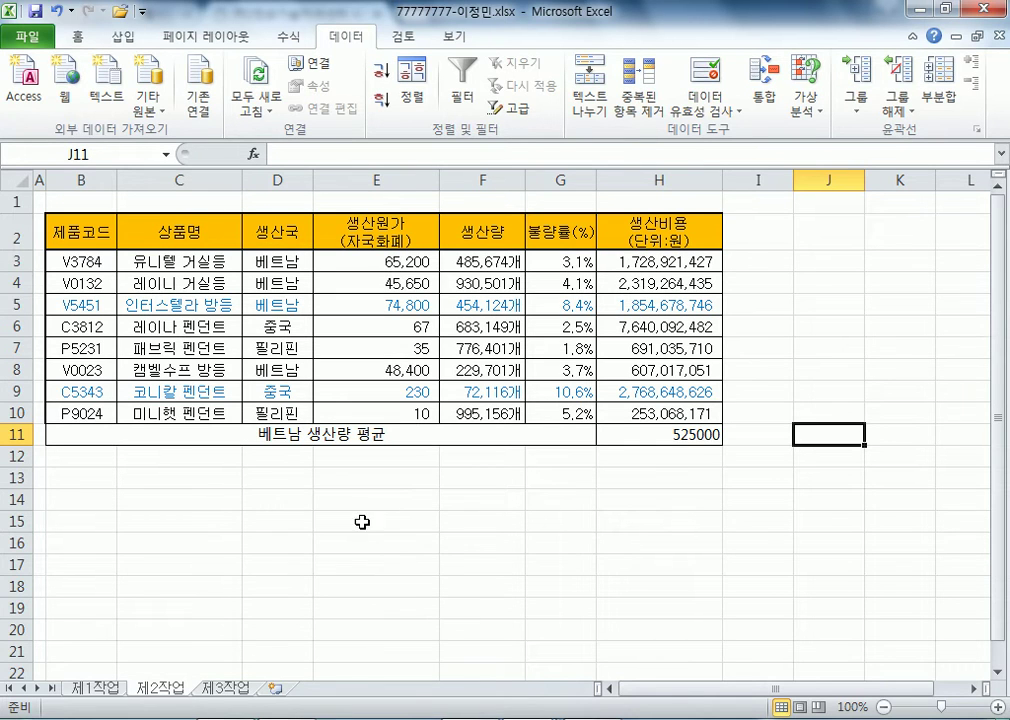
left_click(282, 231)
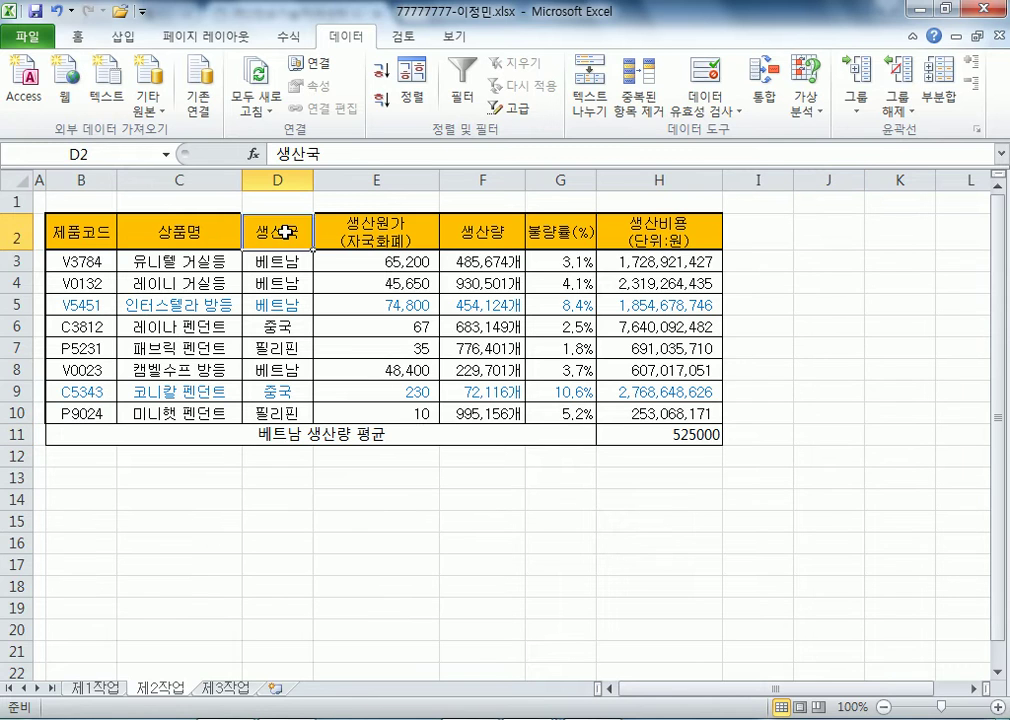
- Paste the 생산국 heading into B14 and enter the criterion <>중국 beneath it
key("ctrl+c")
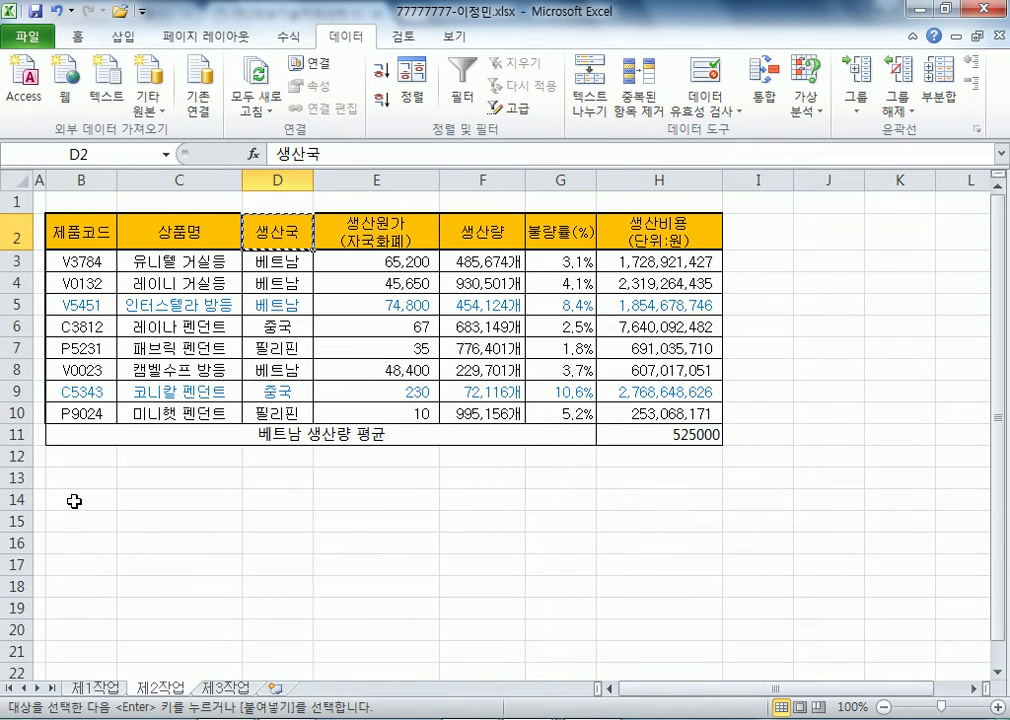
left_click(77, 442)
key("ctrl+v")
left_click(77, 518)
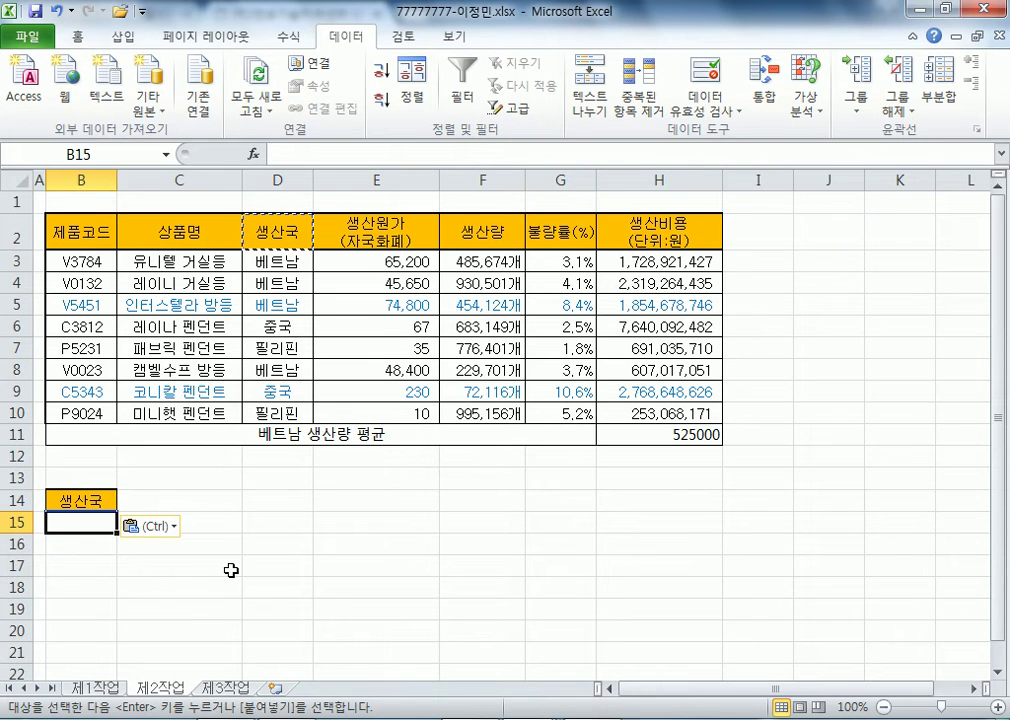
type("<>WBD")
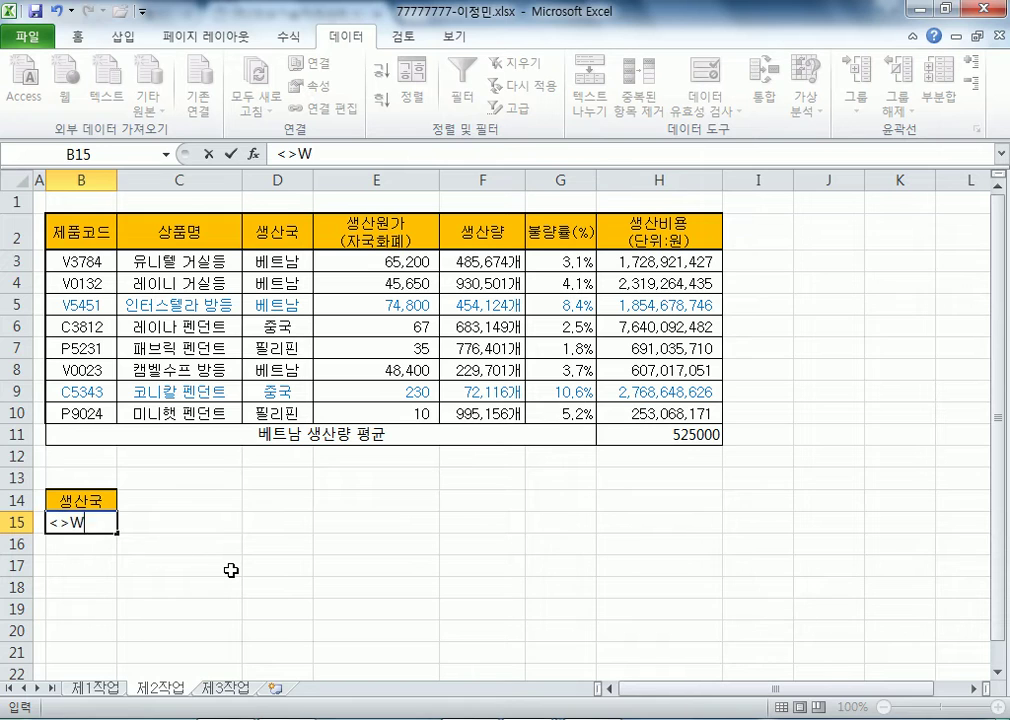
key("BackSpace")
key("BackSpace")
key("BackSpace")
type("주ㅠㅇ")
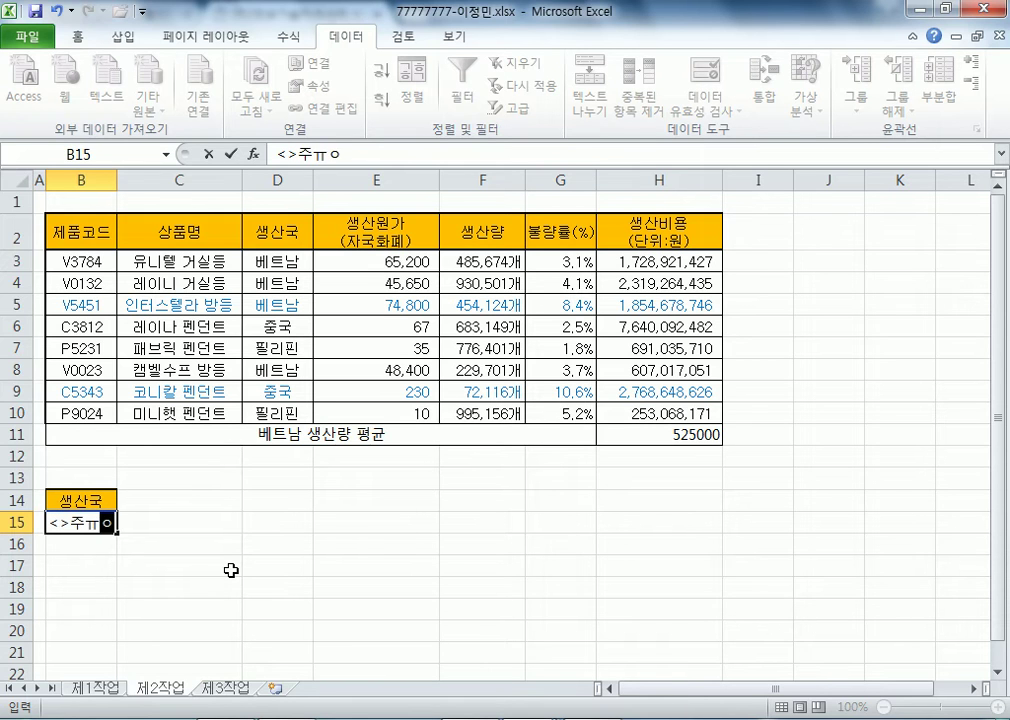
key("BackSpace")
type("주ㅠㄱ")
key("BackSpace")
key("BackSpace")
key("BackSpace")
type("중국")
key("Return")
- Copy the 불량률(%) heading into C14 and enter the >=5% condition in C15
scroll(200, 426, "down", 4)
scroll(136, 350, "up", 3)
scroll(135, 362, "down", 3)
left_click(106, 317)
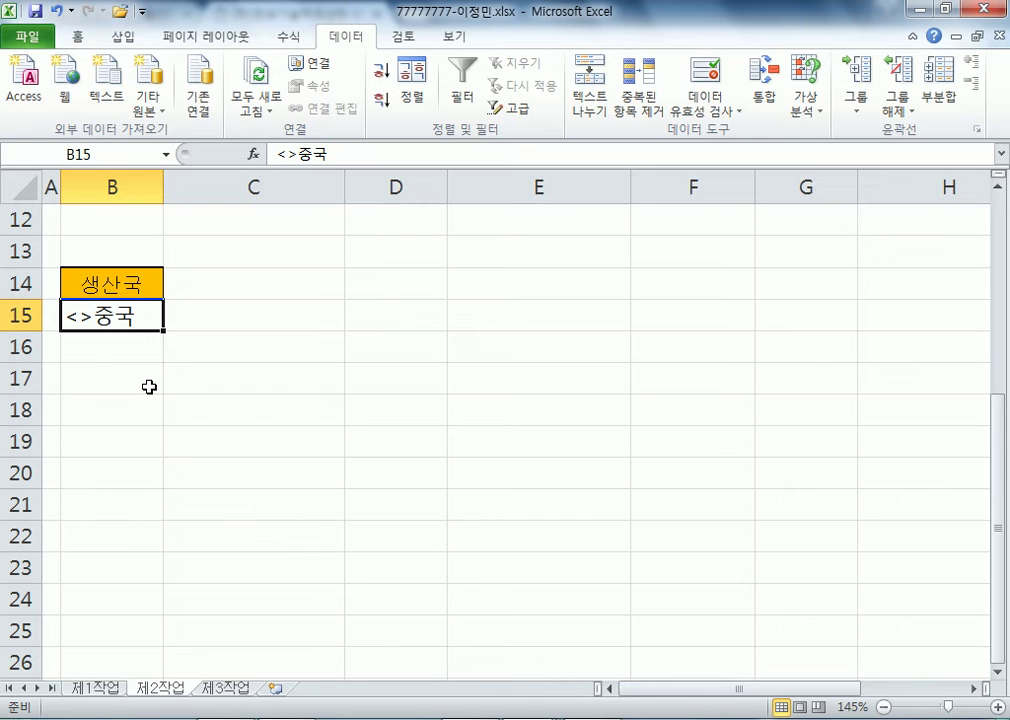
scroll(149, 390, "up", 4)
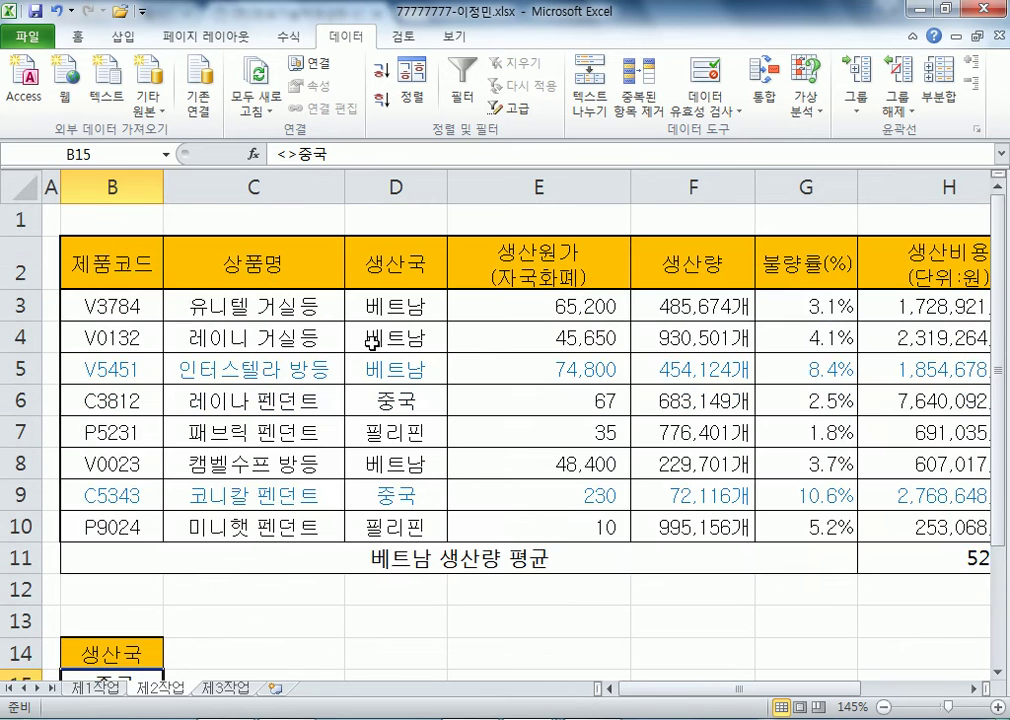
left_click(790, 264)
key("ctrl+c")
left_click(255, 652)
key("ctrl+v")
scroll(198, 630, "down", 4)
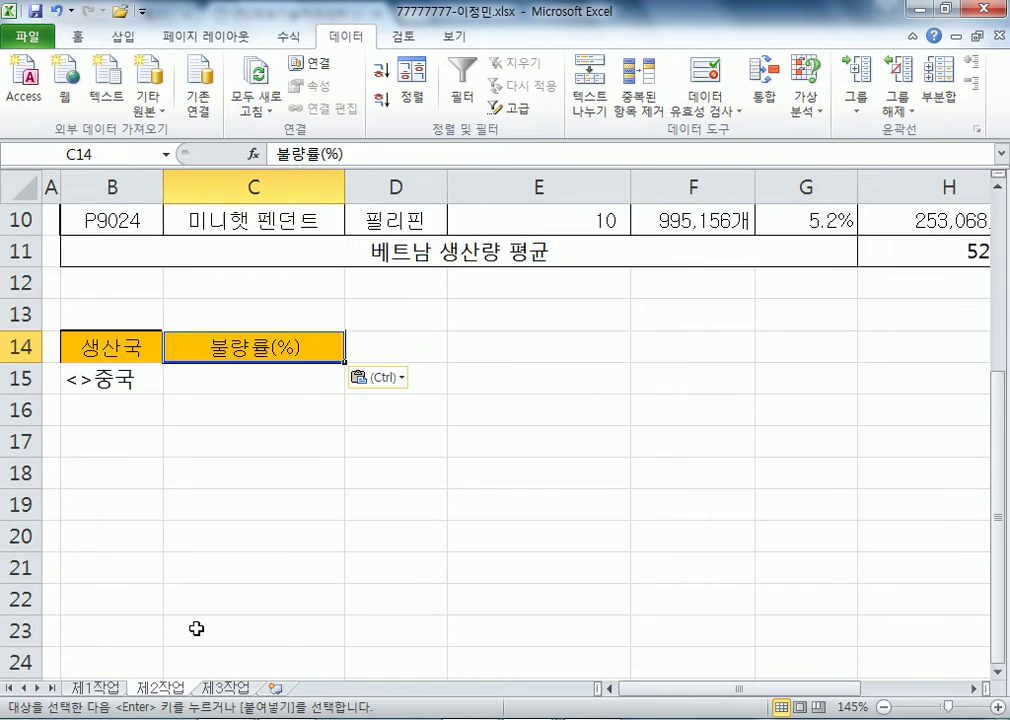
left_click(237, 287)
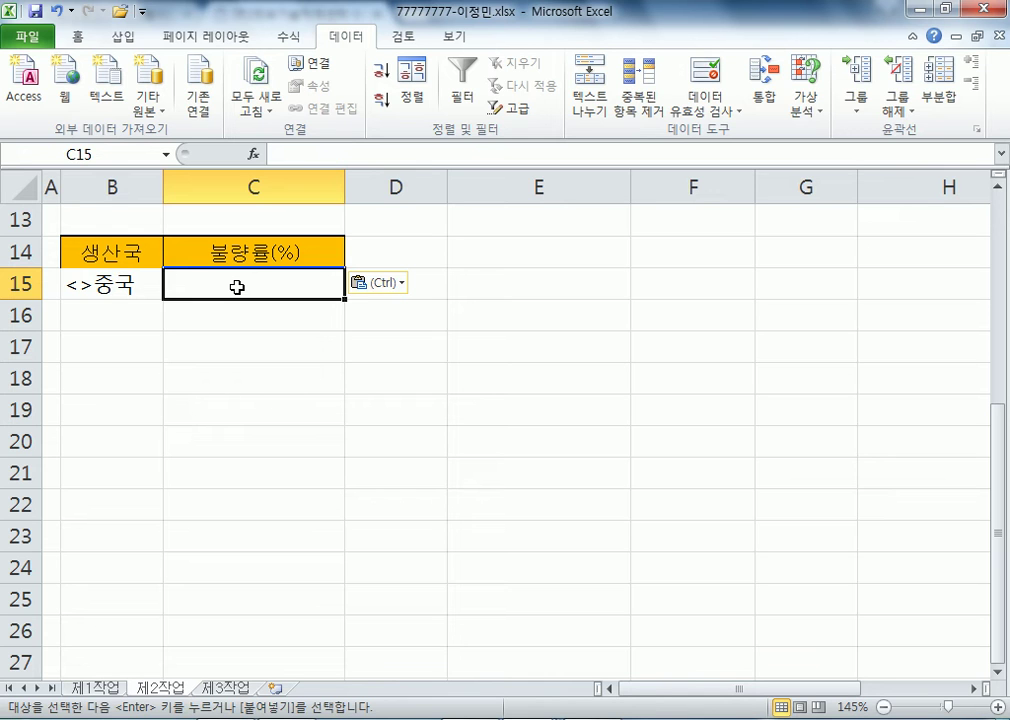
type("5%")
key("Return")
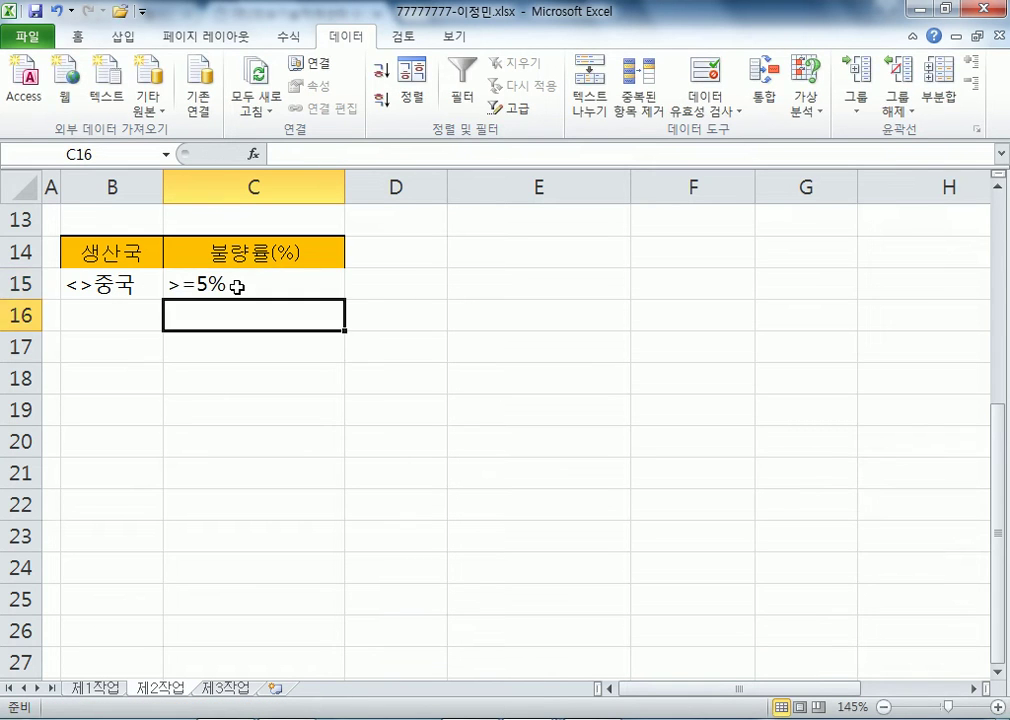
left_click(237, 287)
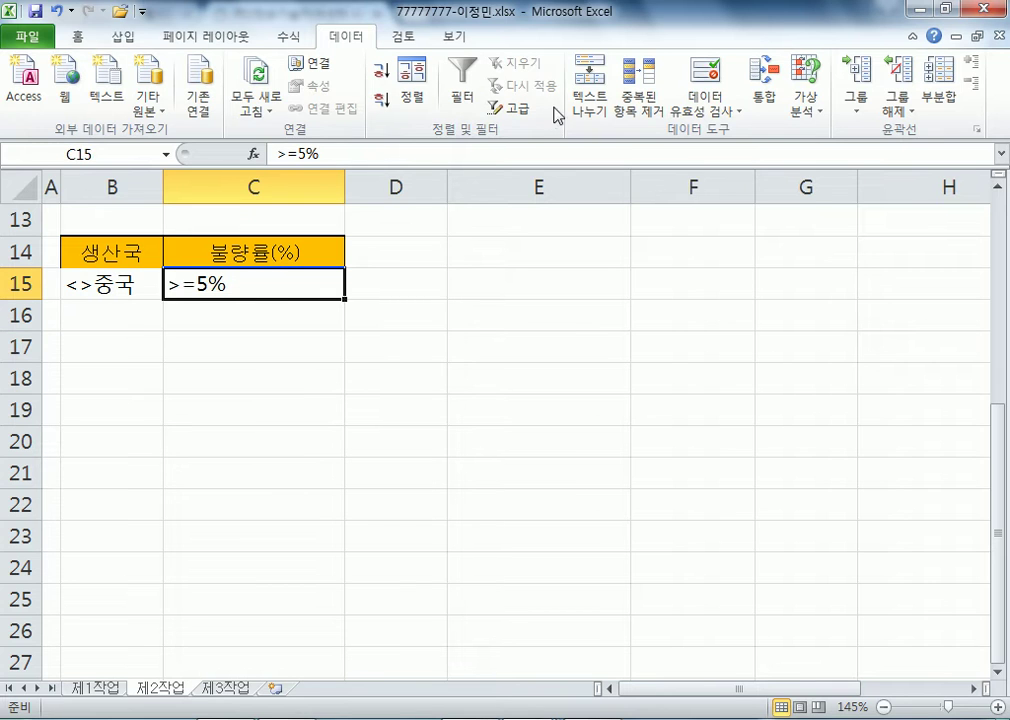
- Center-align all four criteria cells in B14:C15
left_click(78, 37)
left_click(380, 100)
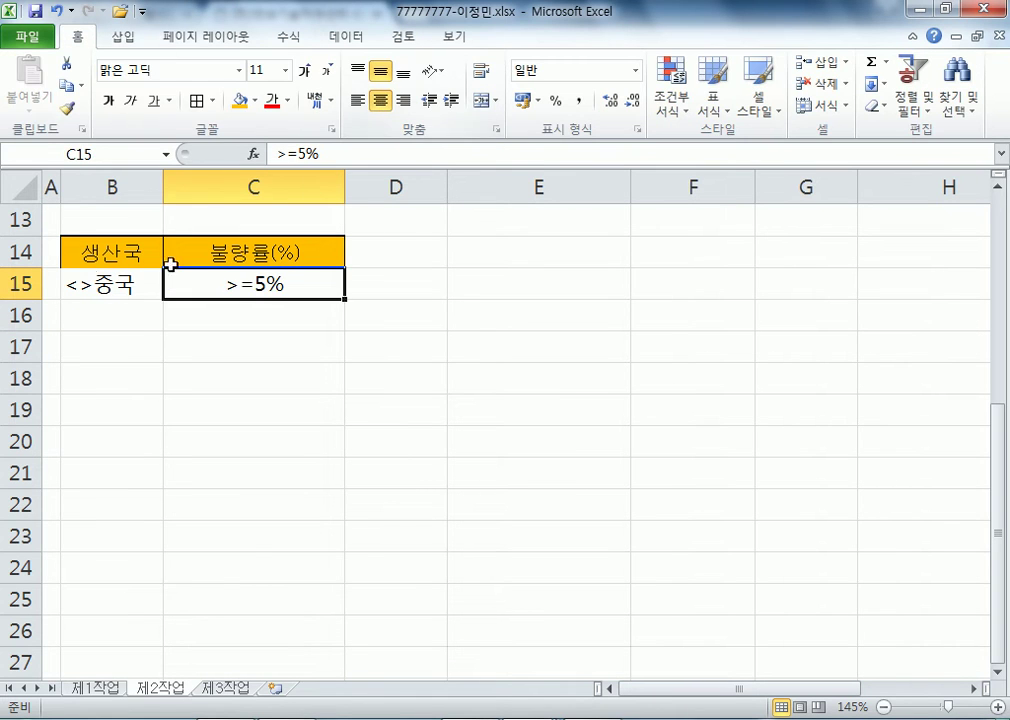
left_click_drag(74, 264, 210, 282)
left_click(380, 100)
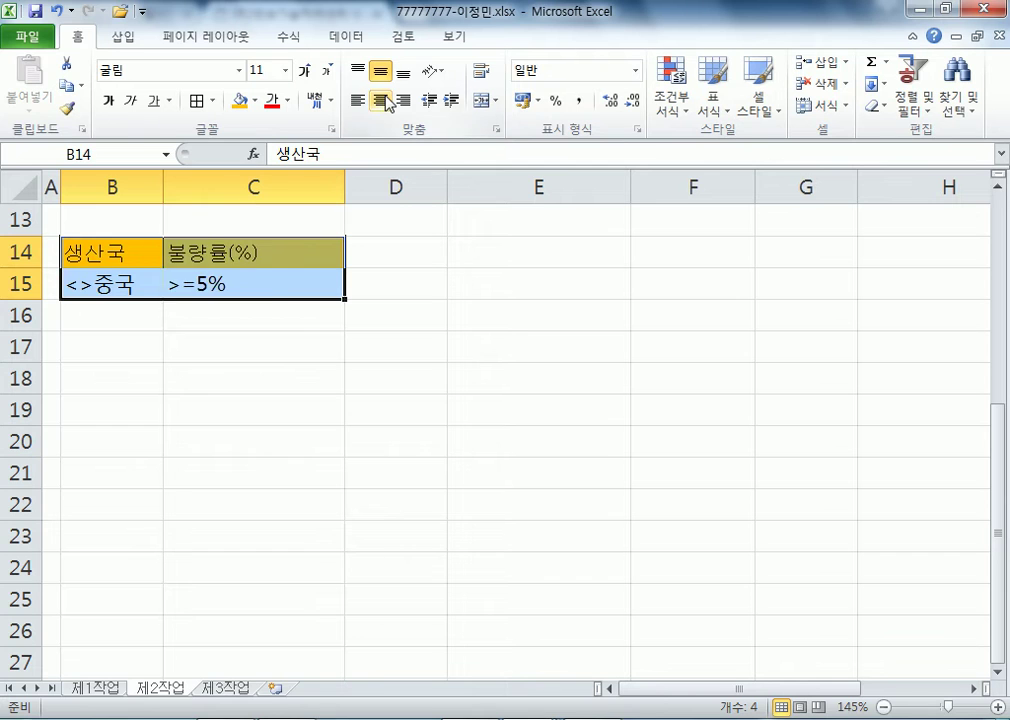
left_click(380, 100)
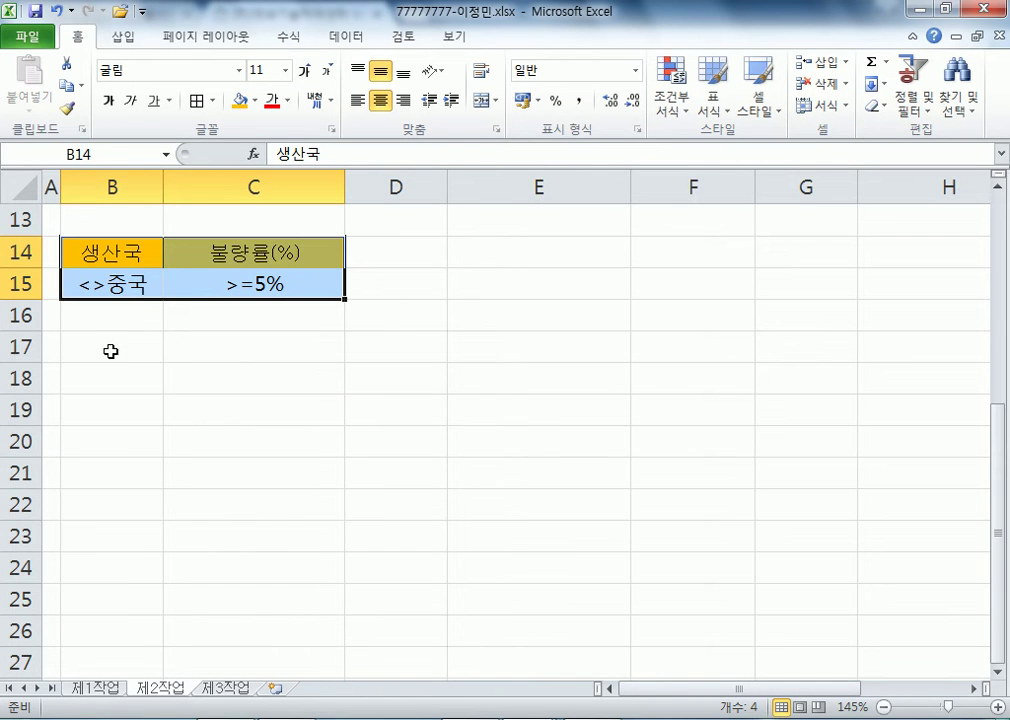
left_click(110, 376)
scroll(110, 376, "down", 5, "ctrl")
- Select the data table B2:H10 as the Advanced Filter list range
scroll(124, 371, "up", 2, "ctrl")
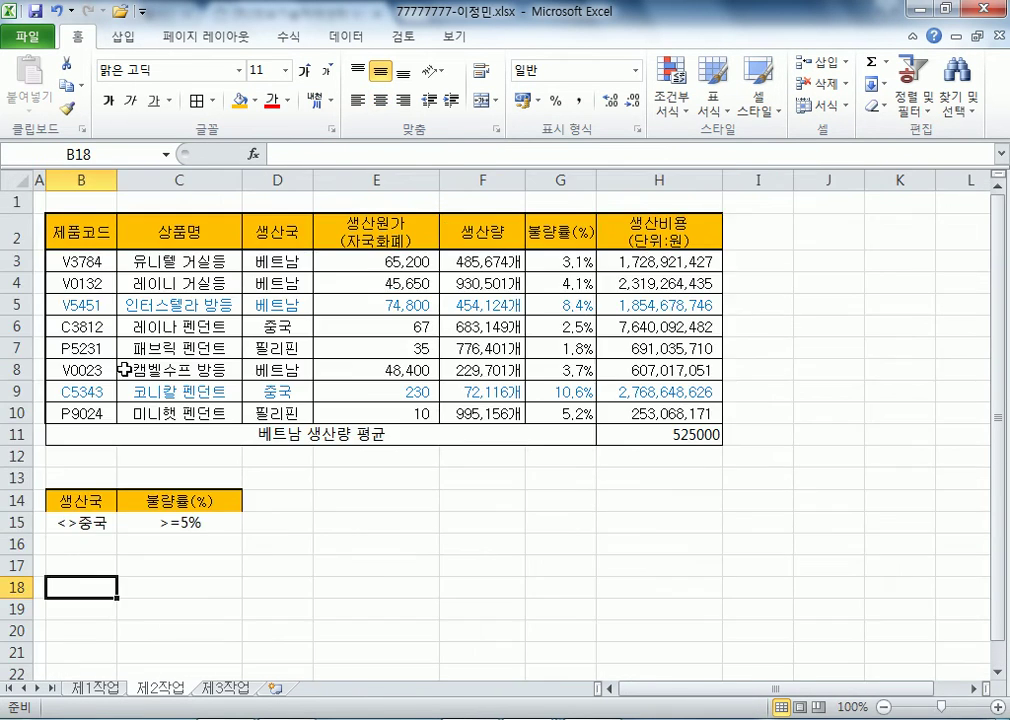
left_click(205, 325)
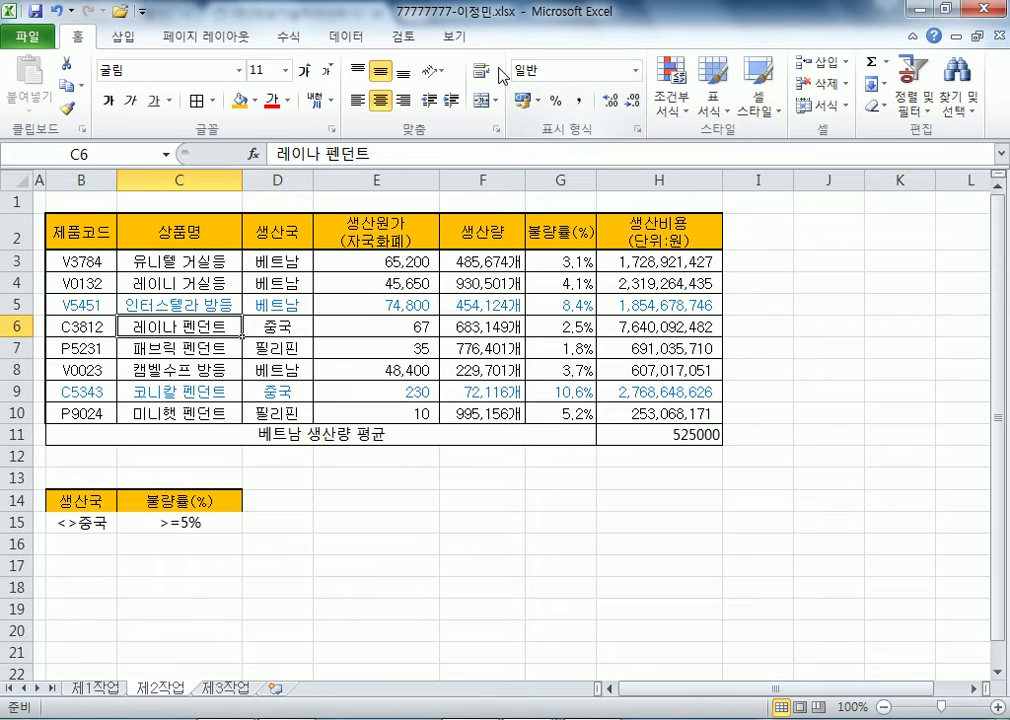
left_click(346, 37)
left_click(514, 112)
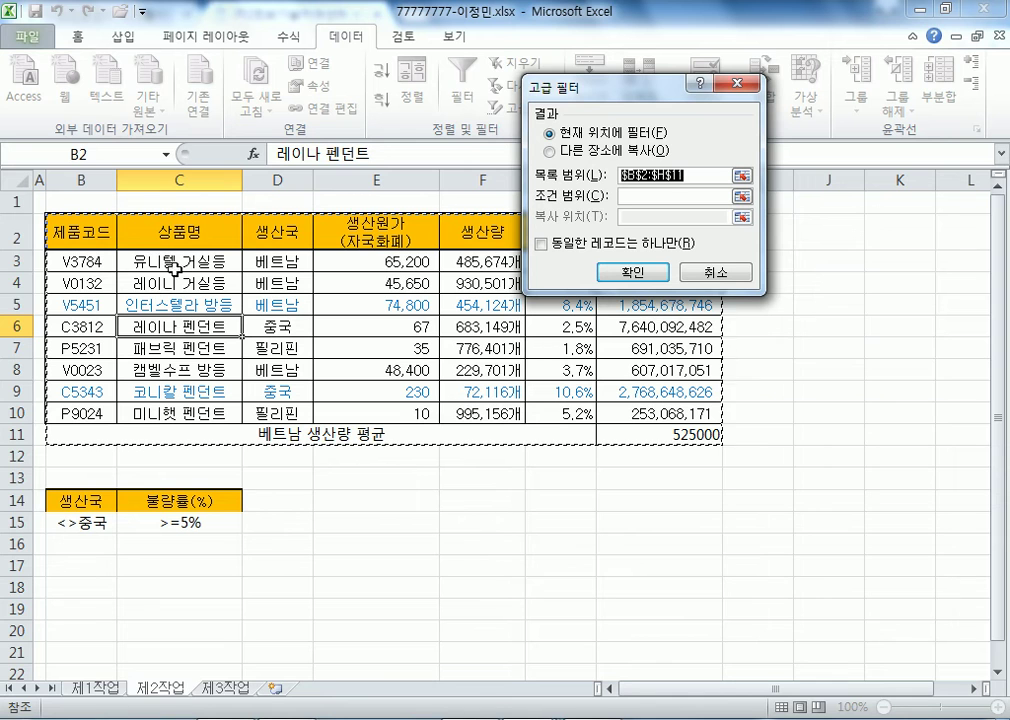
left_click_drag(107, 233, 650, 413)
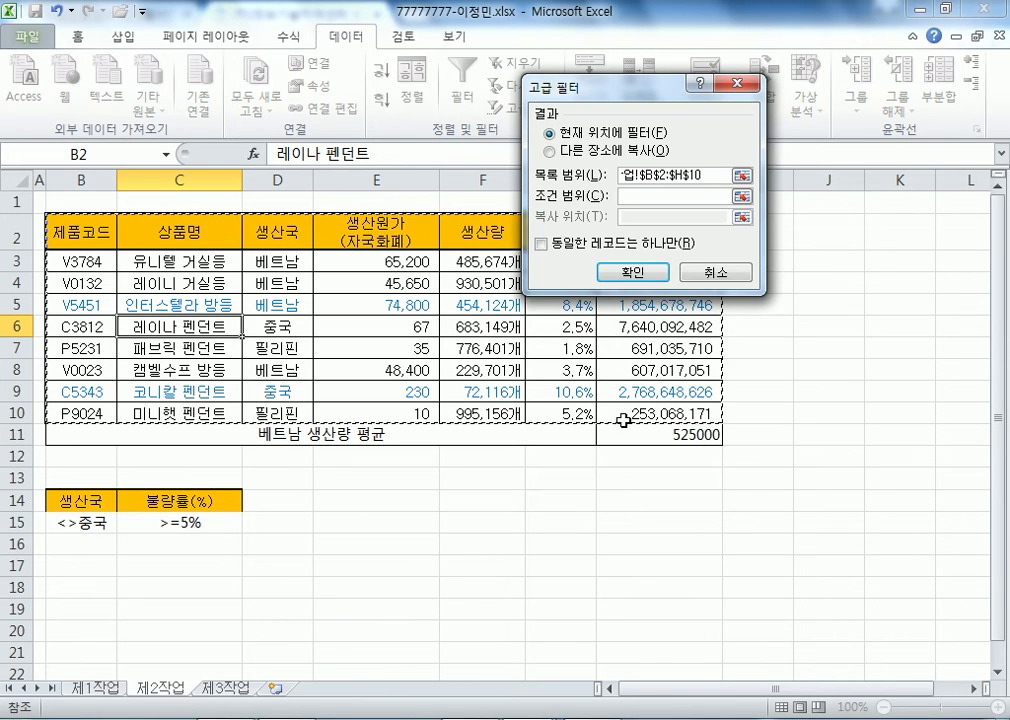
key("Escape")
left_click_drag(87, 233, 650, 413)
scroll(607, 440, "down", 2)
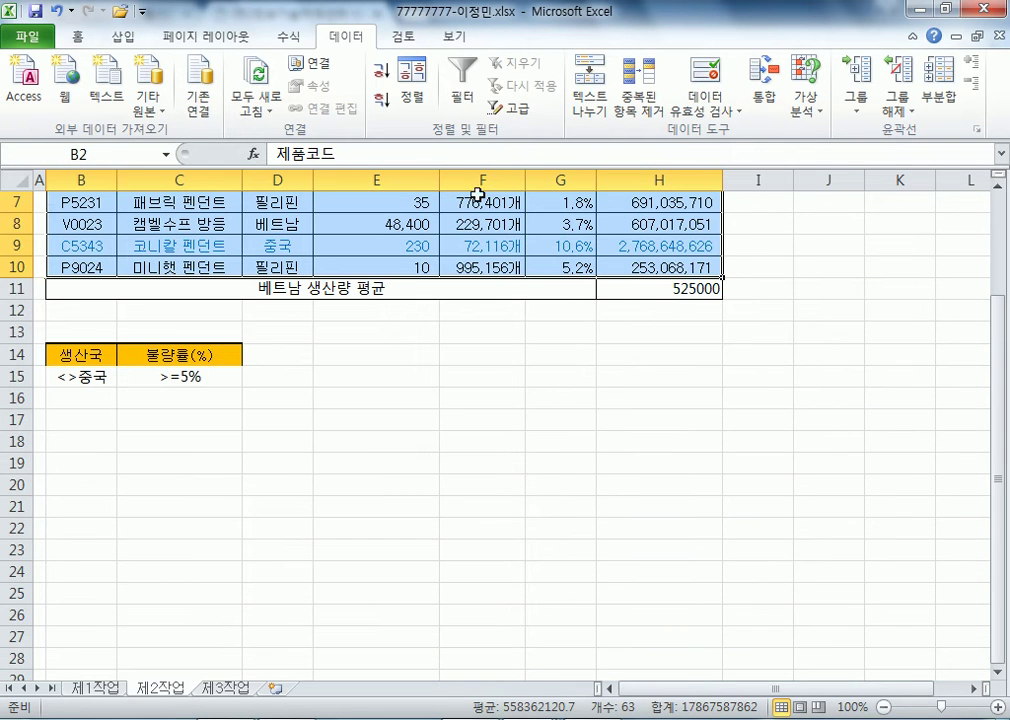
- Advanced-filter with criteria B14:C15, copying matching rows V5451 and P9024 to B18
left_click(503, 108)
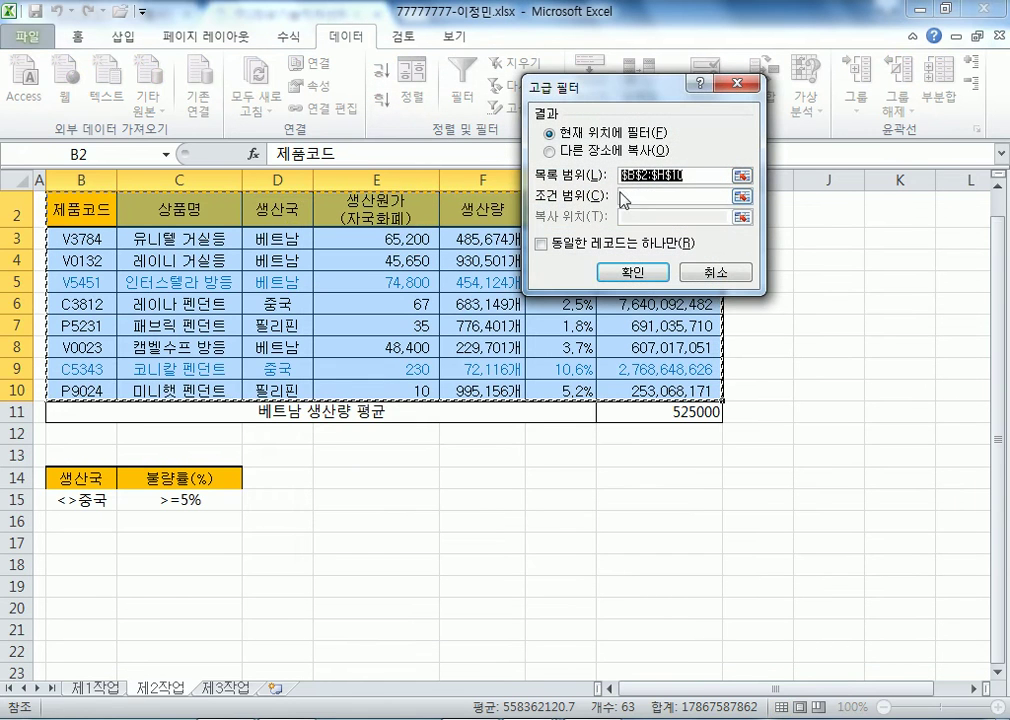
left_click(552, 151)
left_click(641, 196)
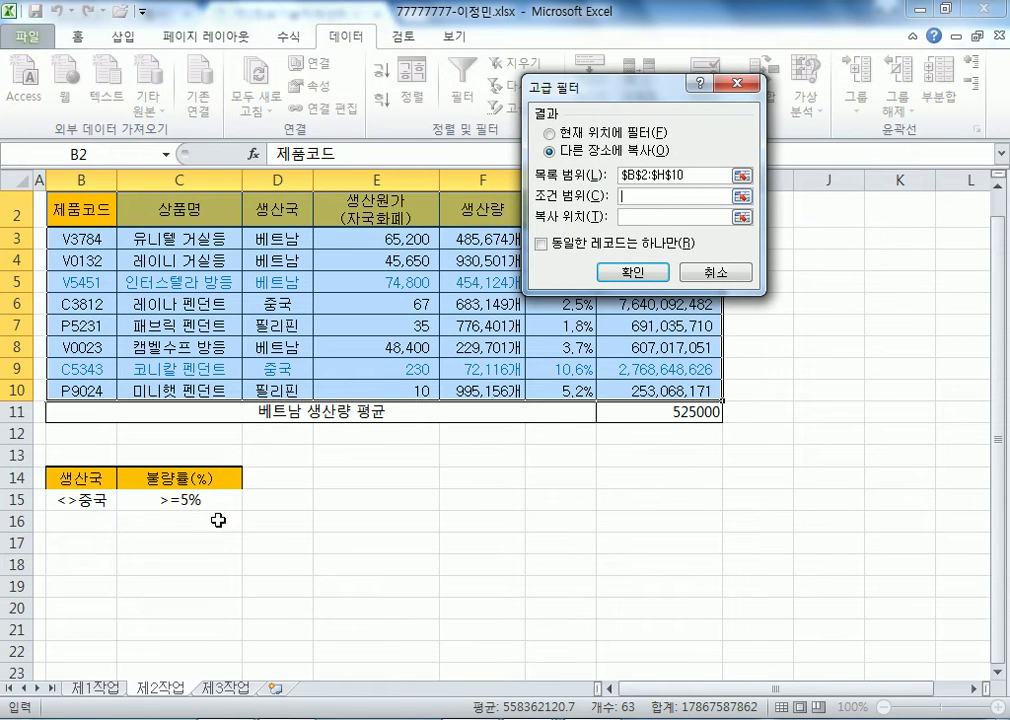
left_click_drag(74, 478, 160, 498)
left_click(675, 216)
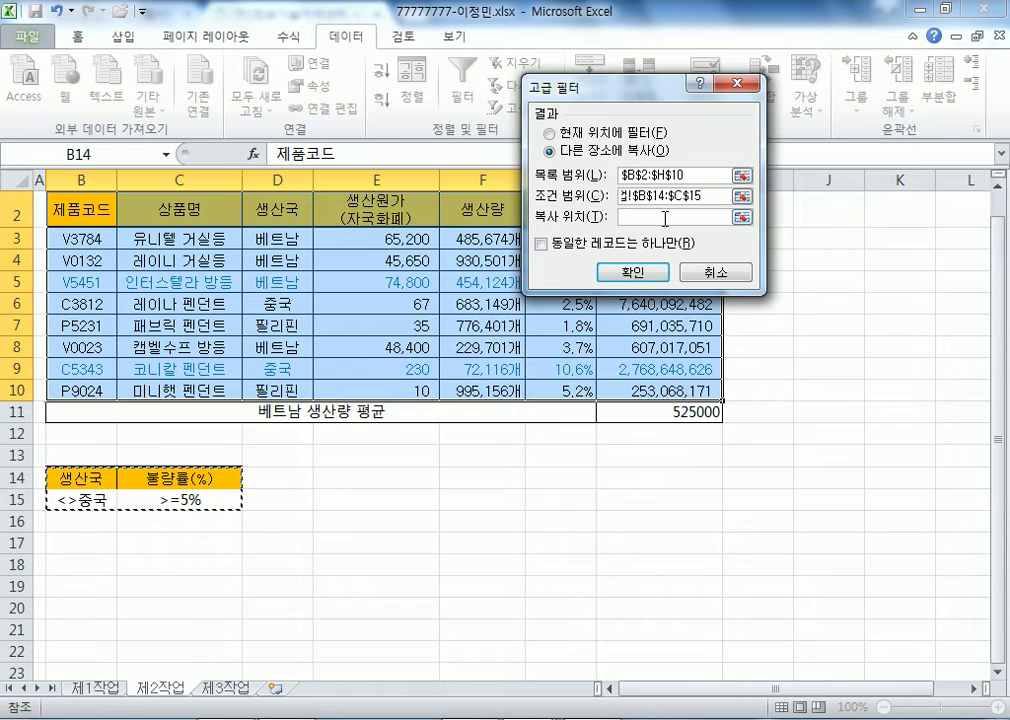
left_click(66, 567)
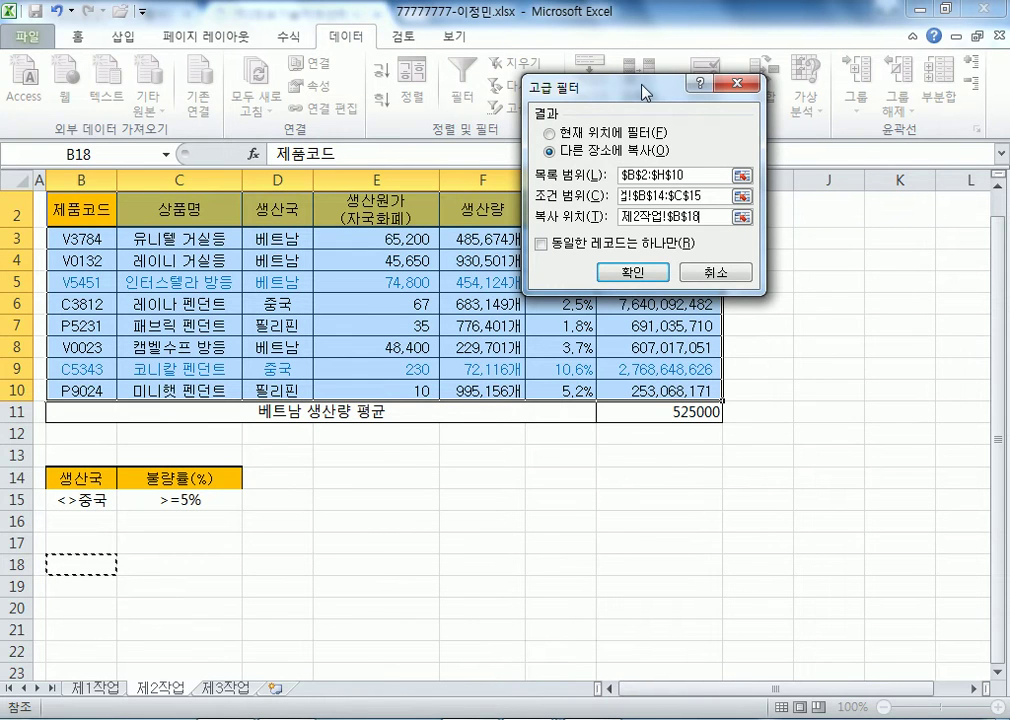
left_click_drag(642, 90, 769, 105)
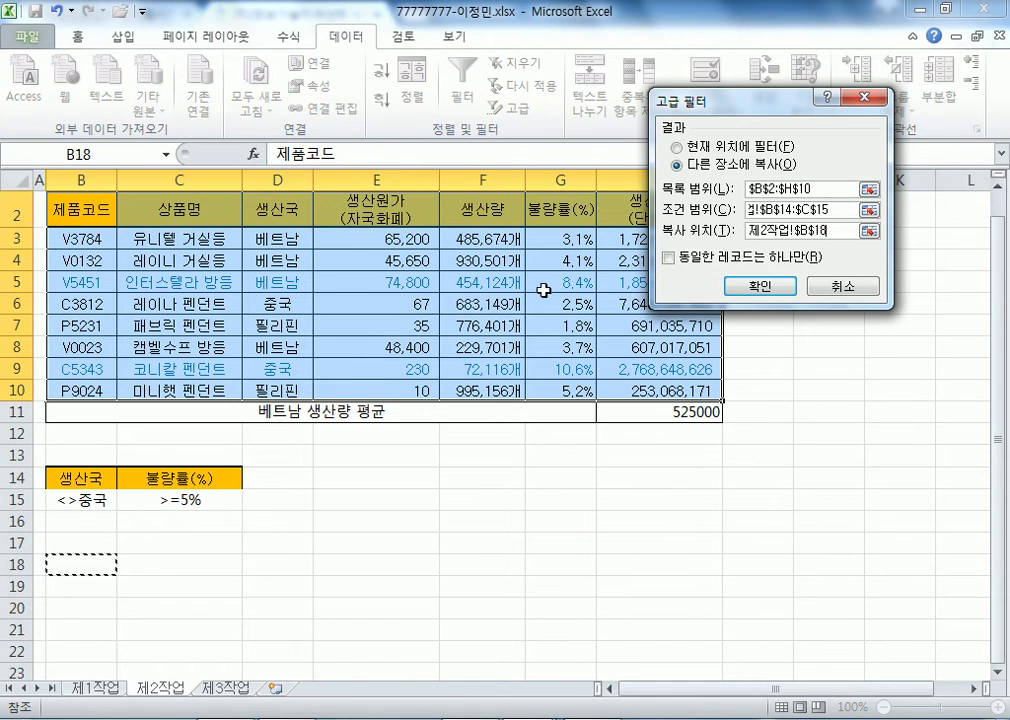
left_click(760, 286)
scroll(338, 534, "down", 2)
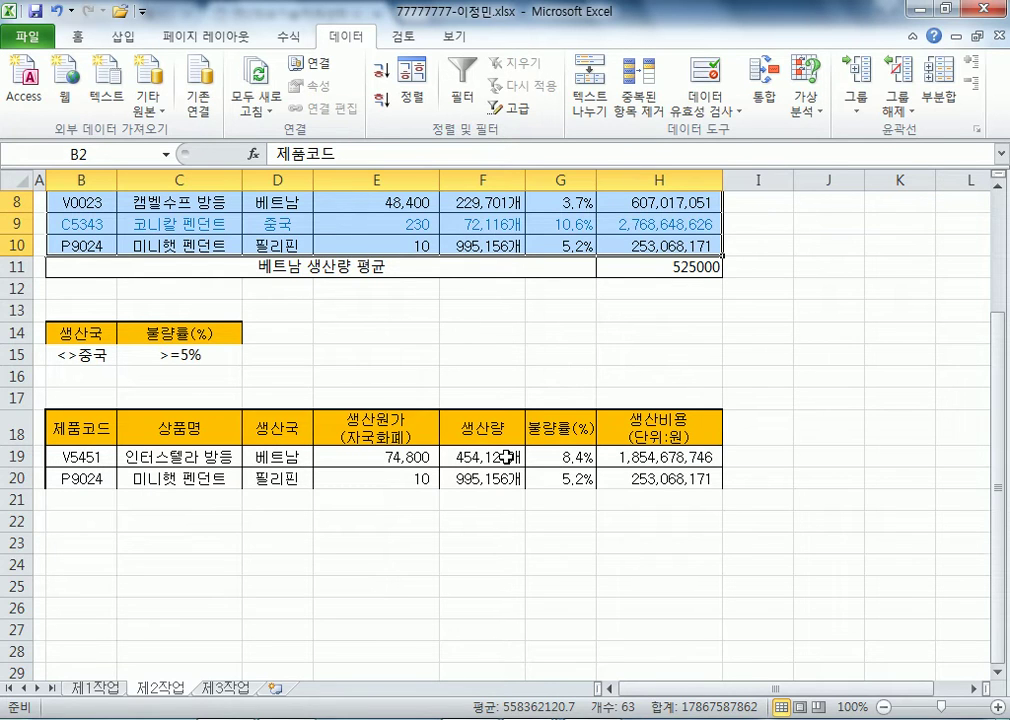
- Copy the product table B4:H12 from 제1작업
left_click(376, 224)
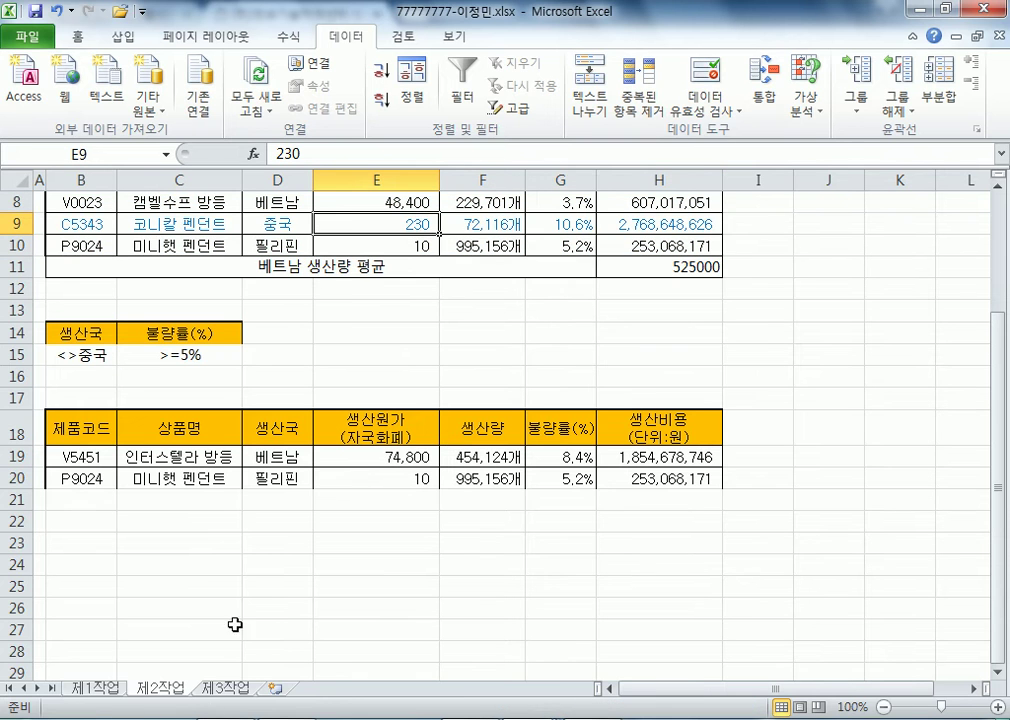
left_click(98, 689)
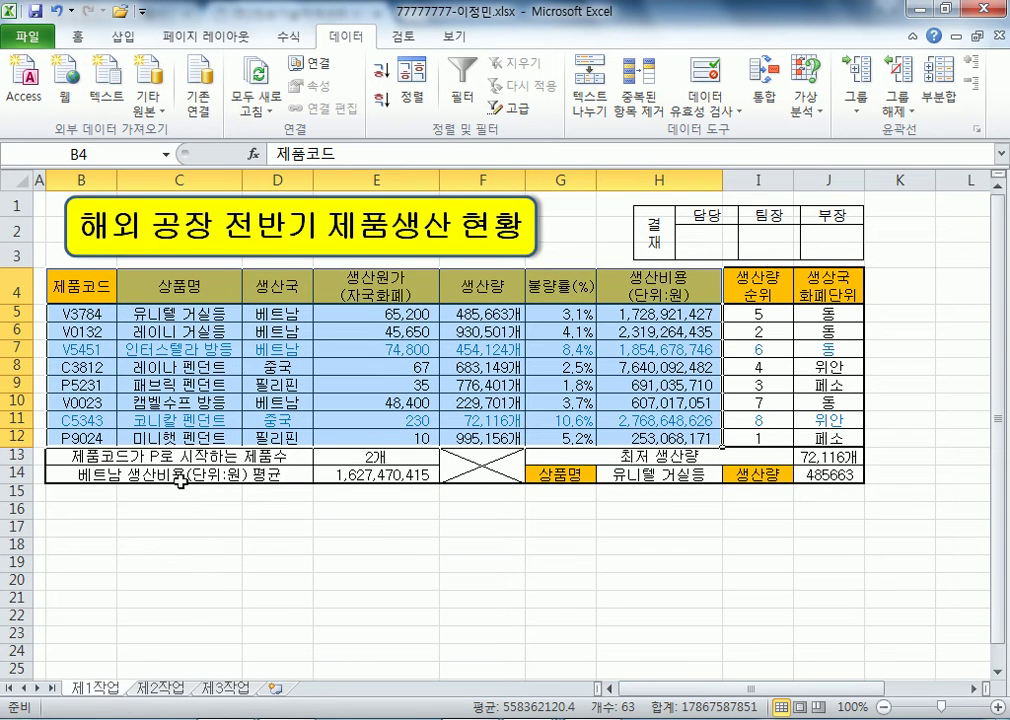
left_click_drag(75, 285, 640, 431)
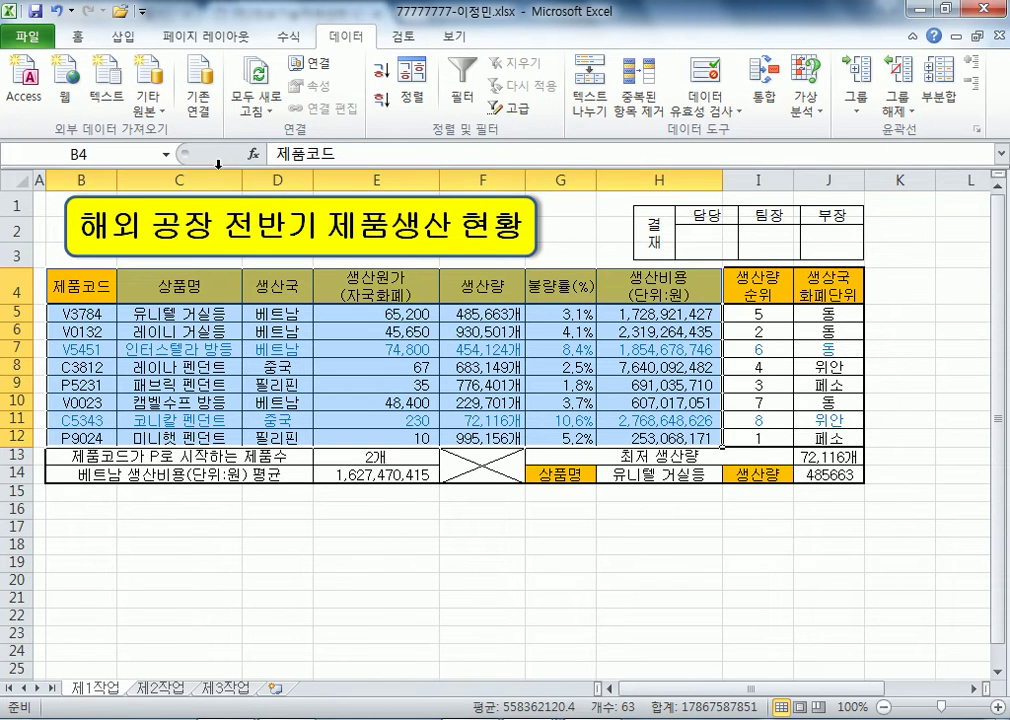
key("ctrl+c")
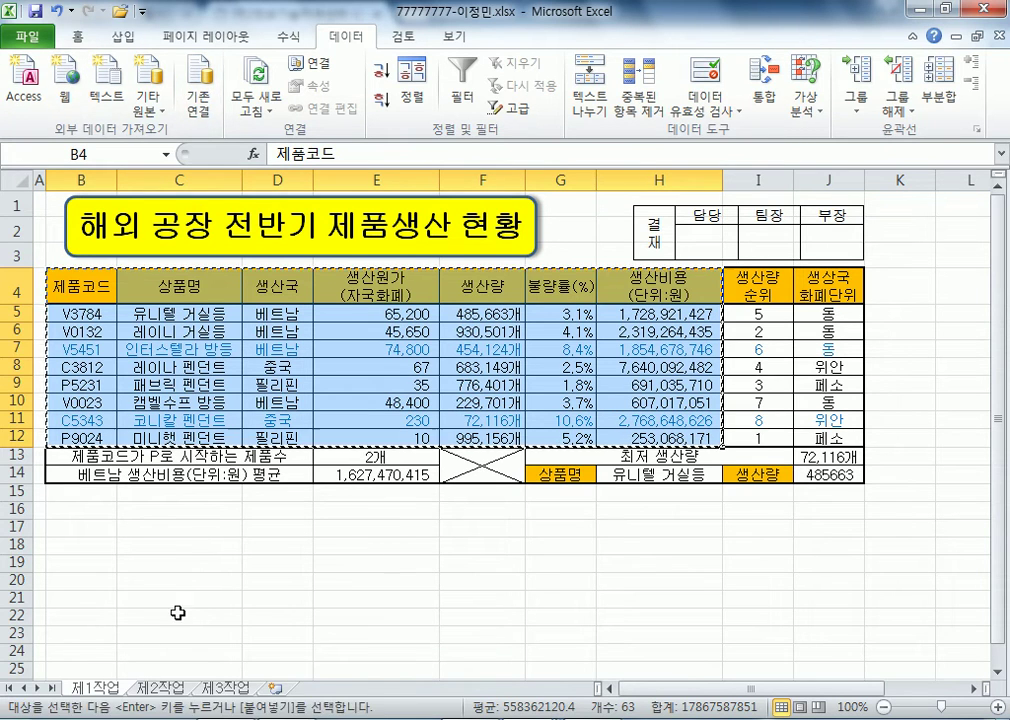
- Paste the table's column widths and then the table itself into B2 on 제3작업
left_click(226, 688)
right_click(92, 220)
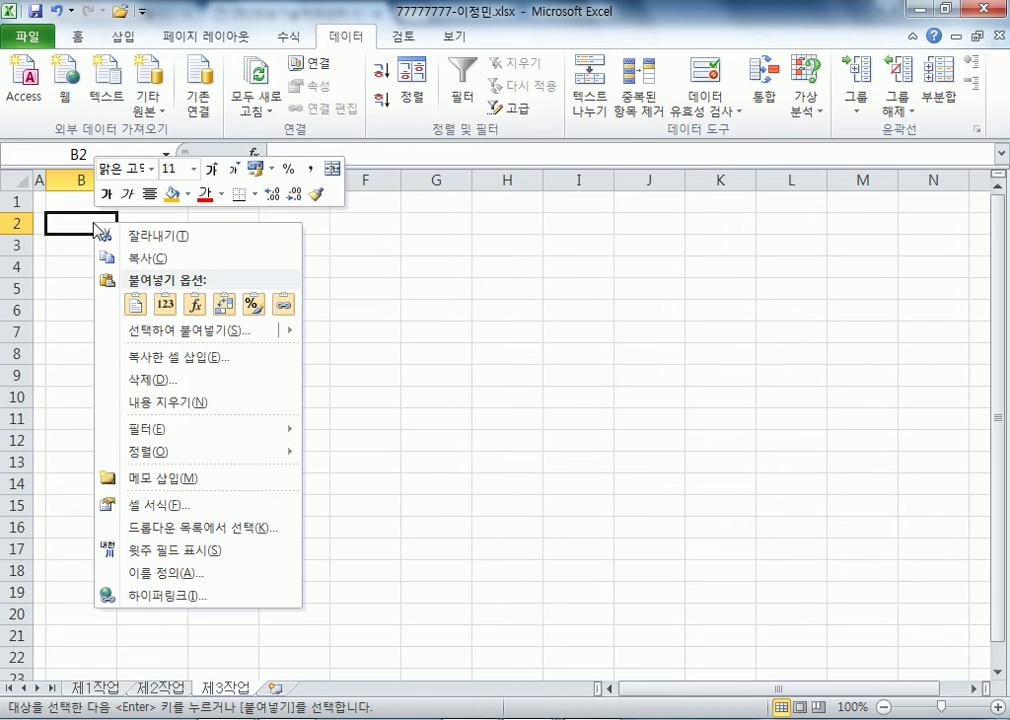
left_click(125, 328)
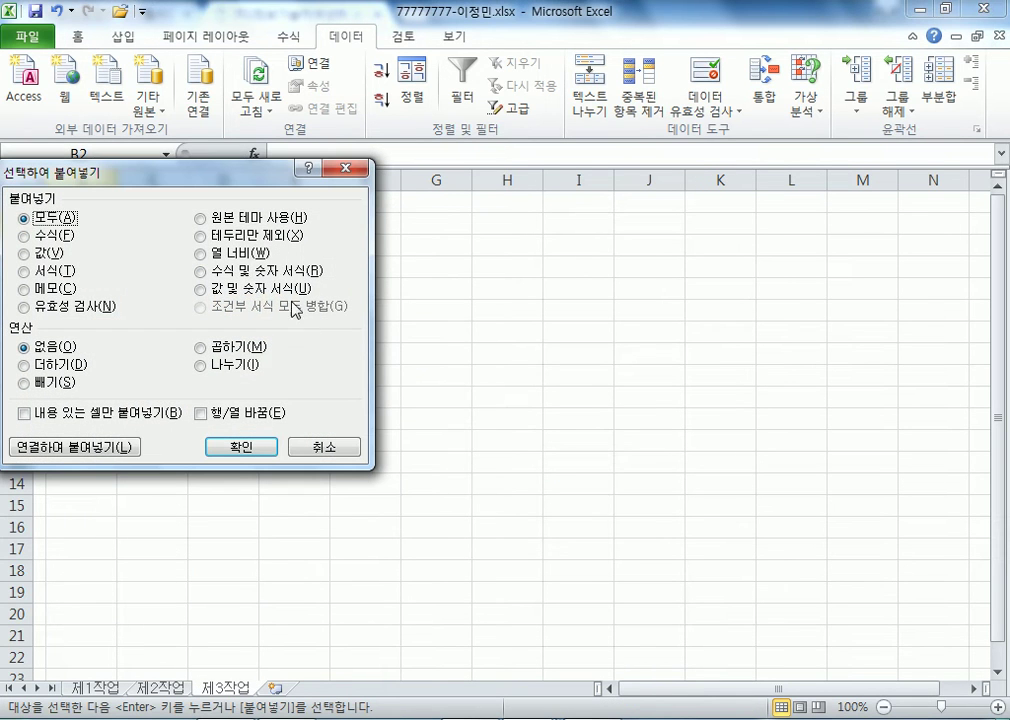
left_click(245, 253)
left_click(268, 449)
left_click(80, 222)
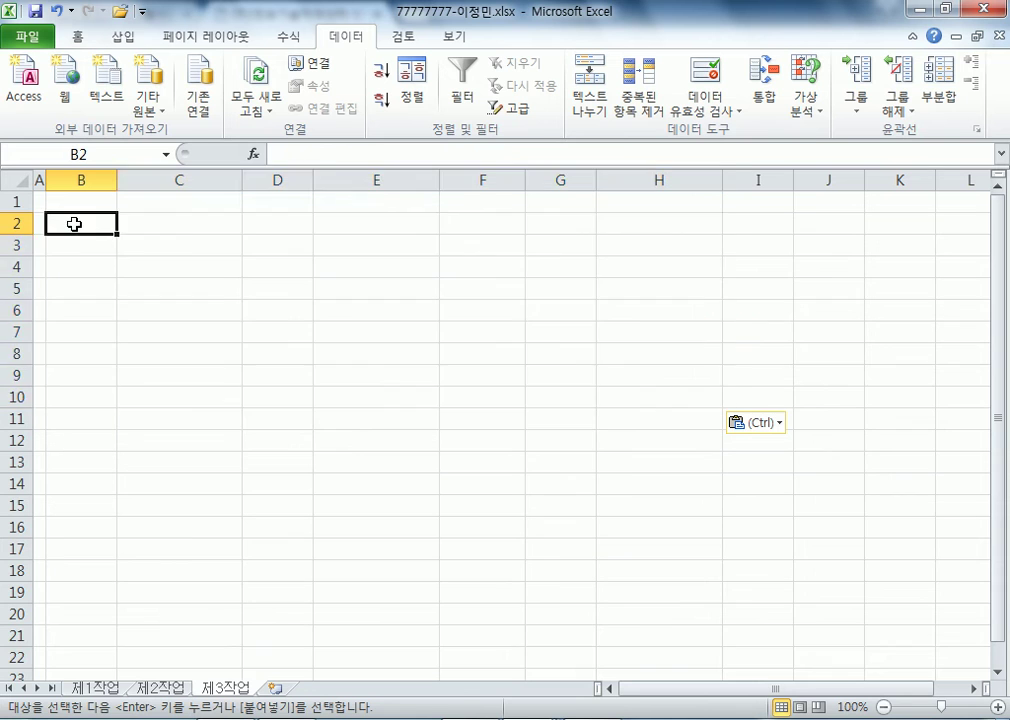
key("ctrl+v")
left_click(415, 372)
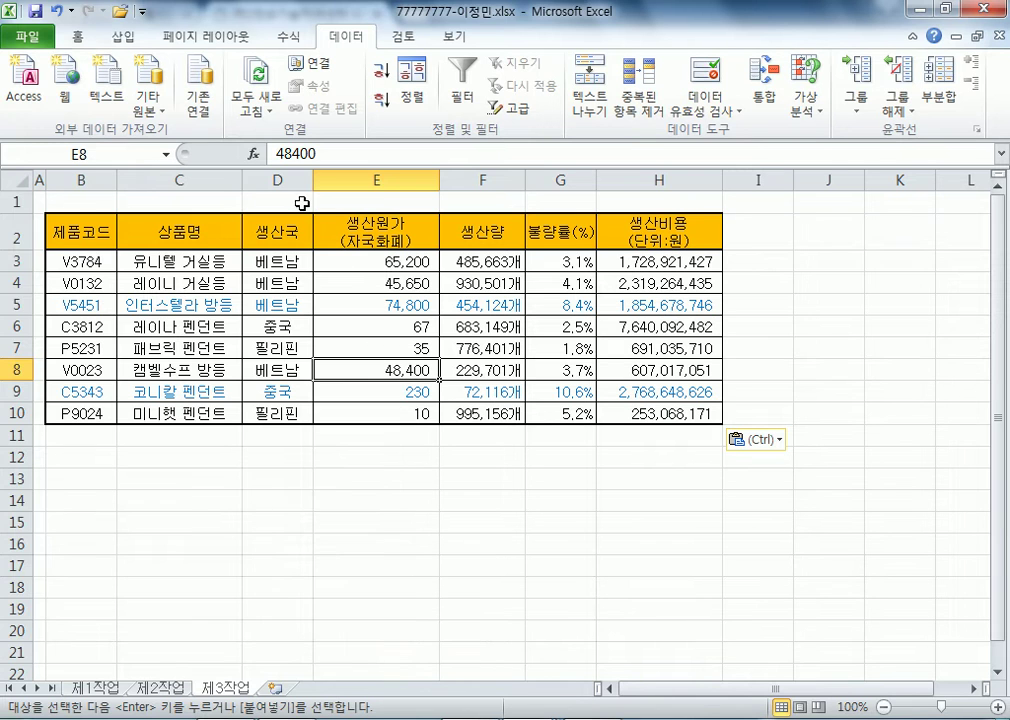
left_click(277, 180)
left_click(279, 259)
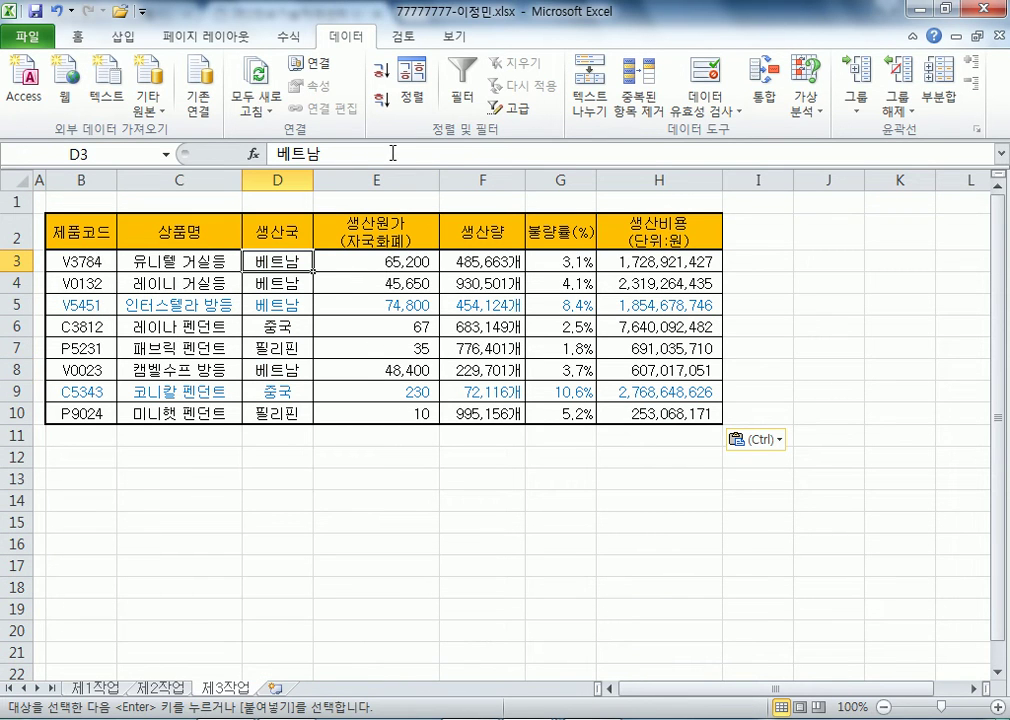
- Sort by 생산국 descending, add 상품명 count subtotals per 생산국, and autofit column D
left_click(385, 104)
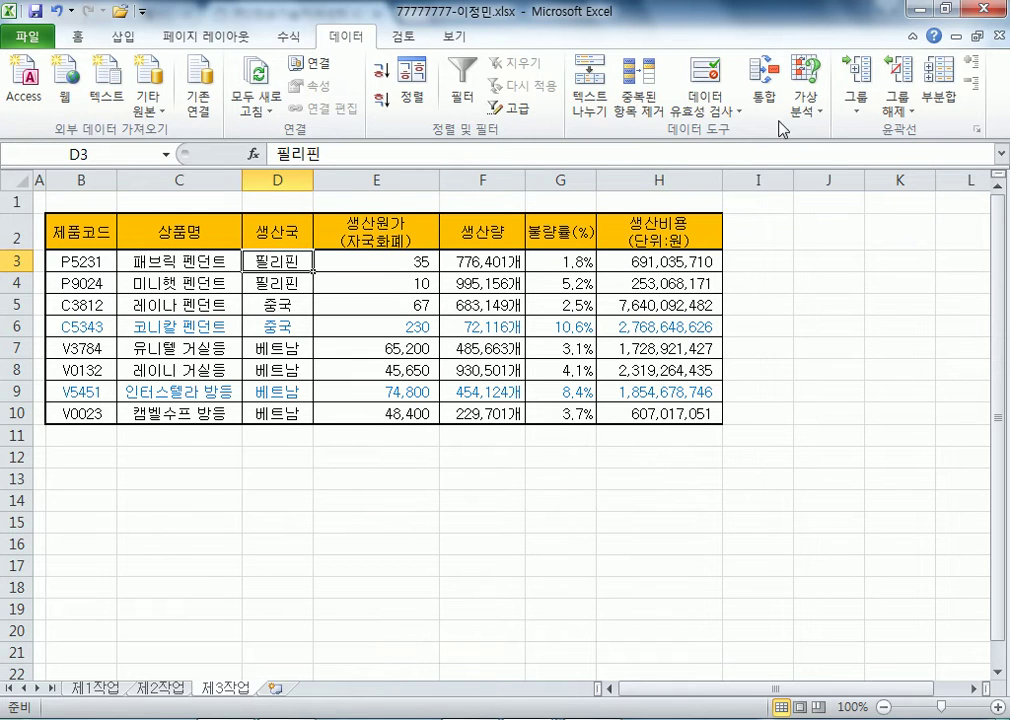
left_click(948, 97)
left_click(714, 102)
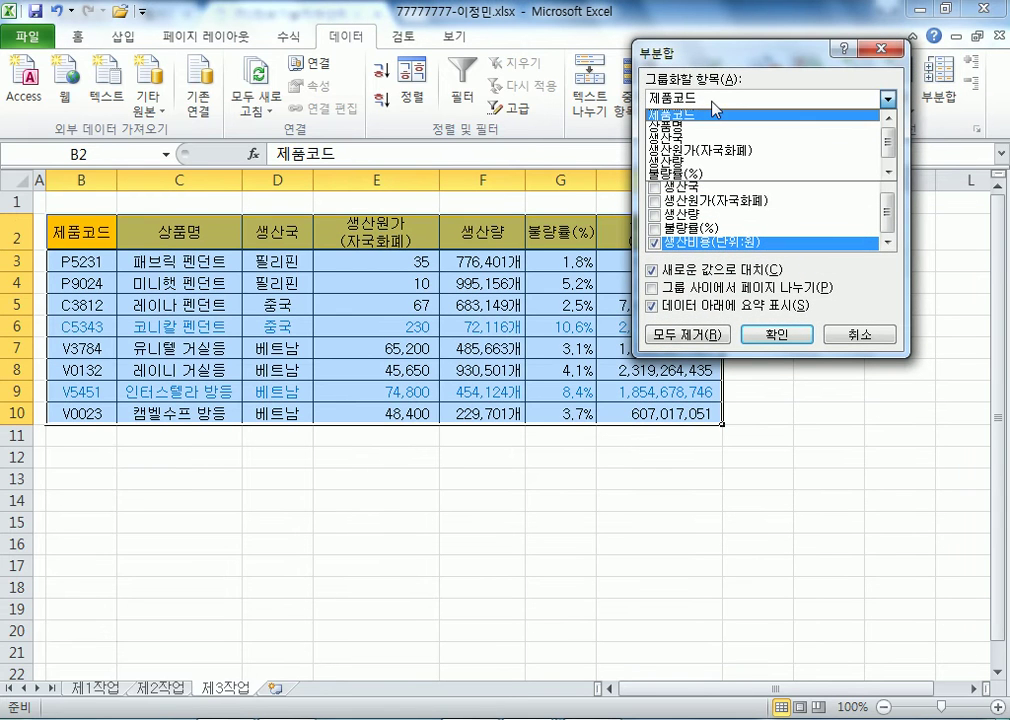
left_click(692, 147)
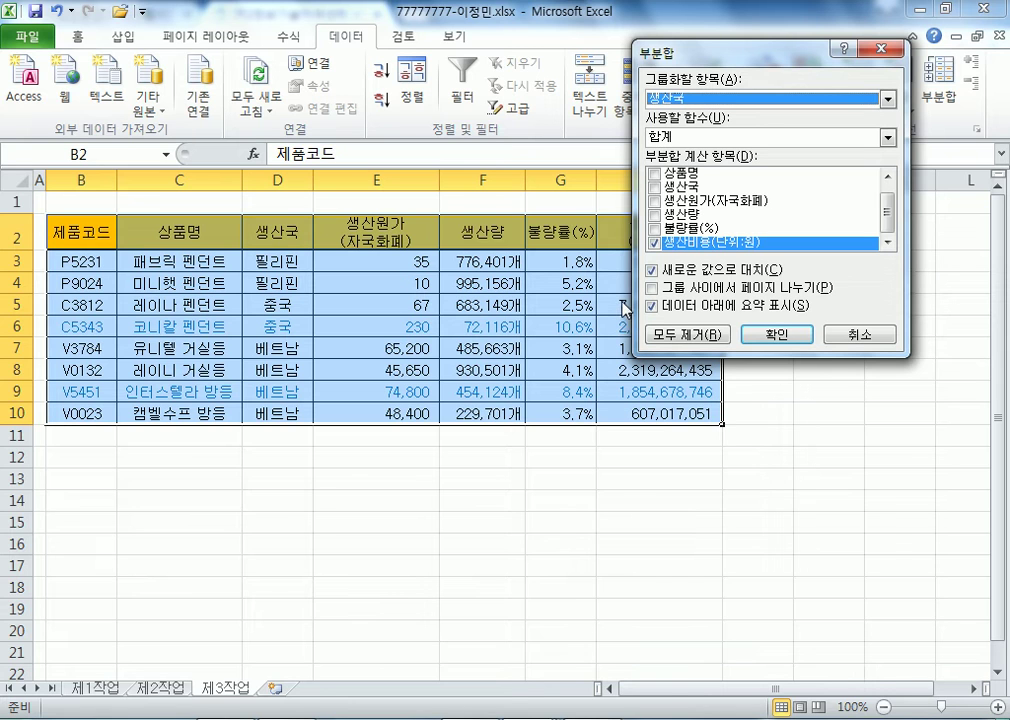
left_click(654, 243)
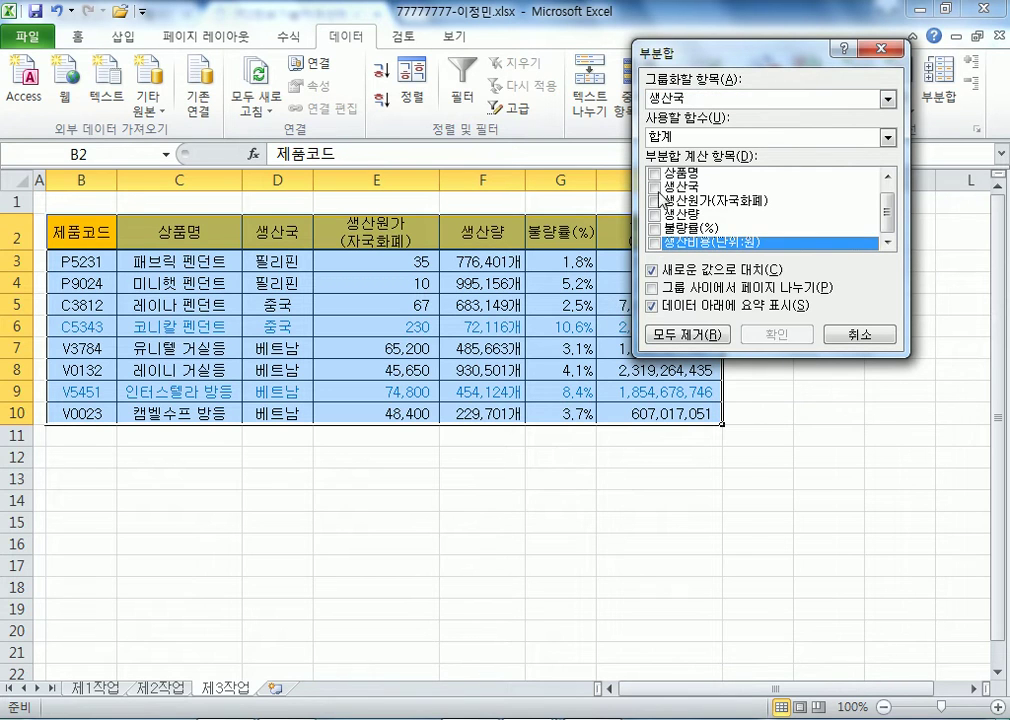
left_click(656, 180)
left_click(670, 138)
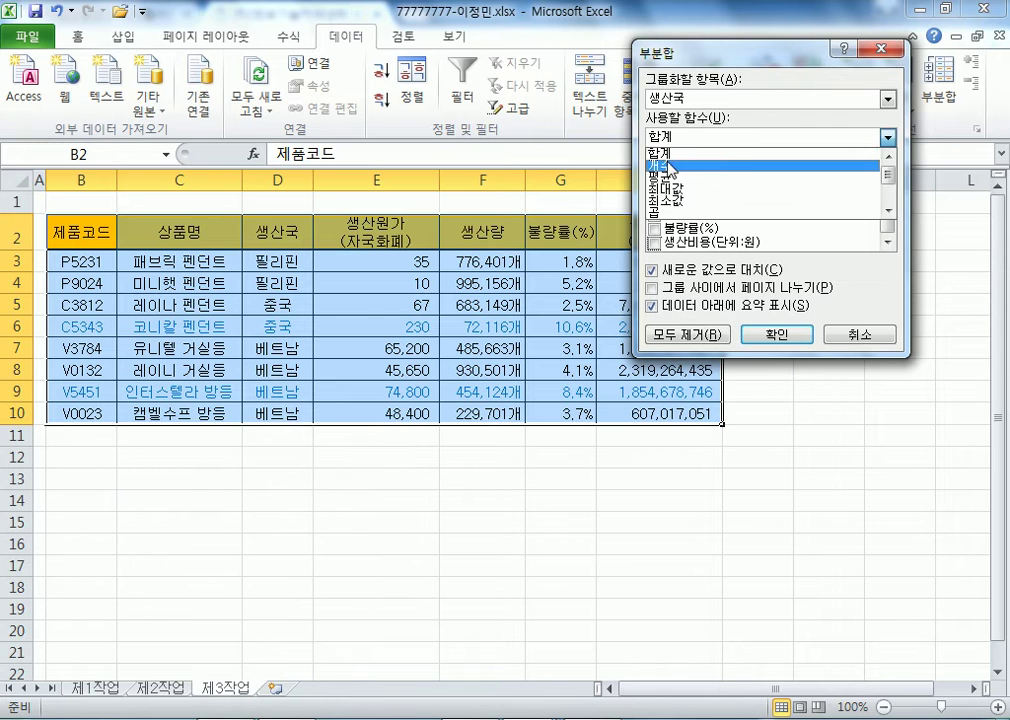
left_click(672, 164)
left_click(773, 337)
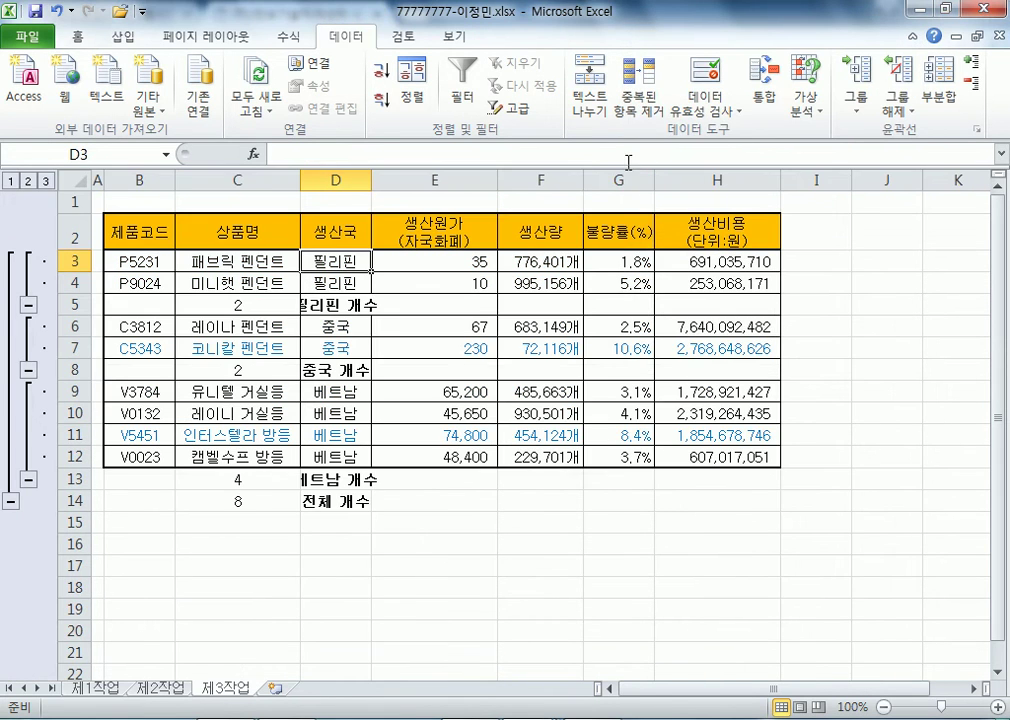
double_click(371, 180)
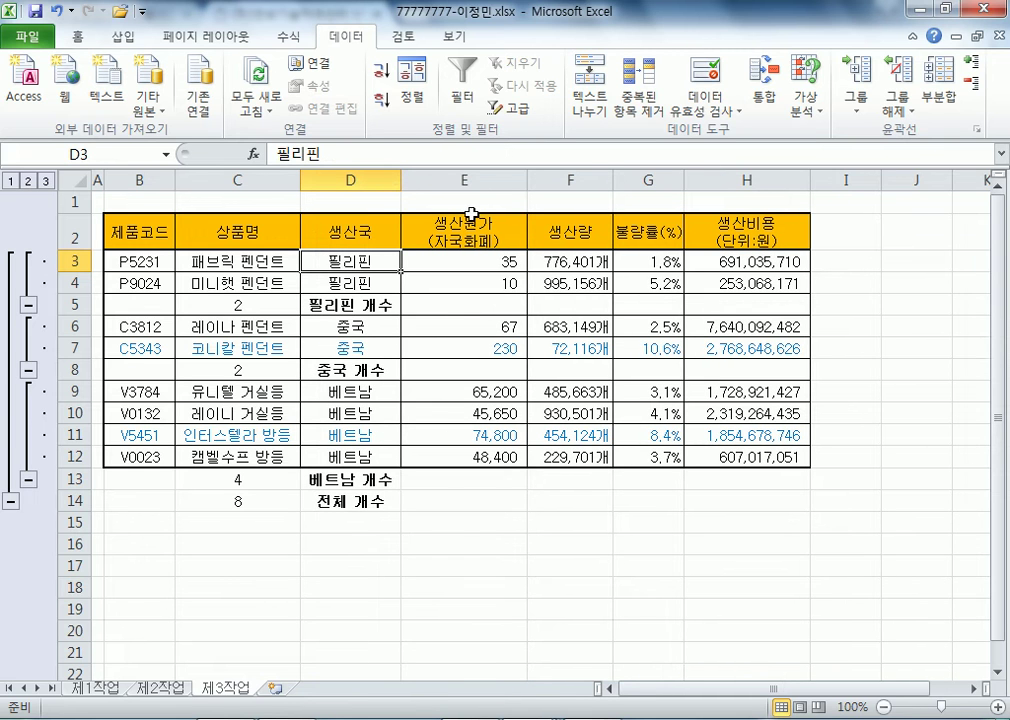
- Add 평균 subtotals on 생산량, keeping the existing count subtotals (새로운 값으로 대치 unticked)
left_click(937, 97)
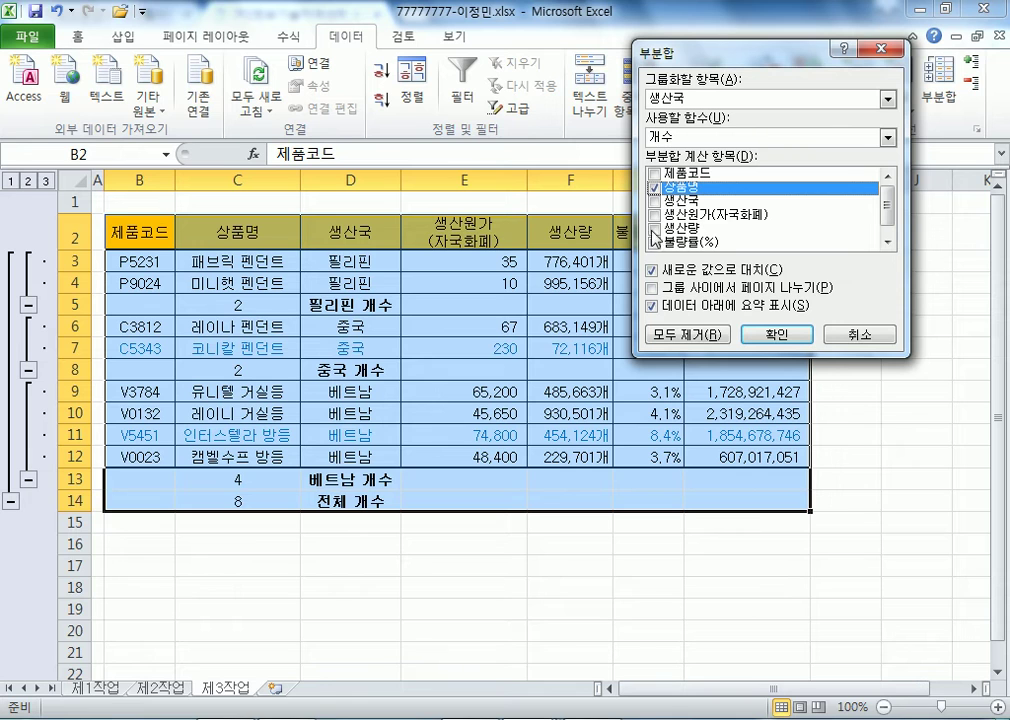
left_click(654, 187)
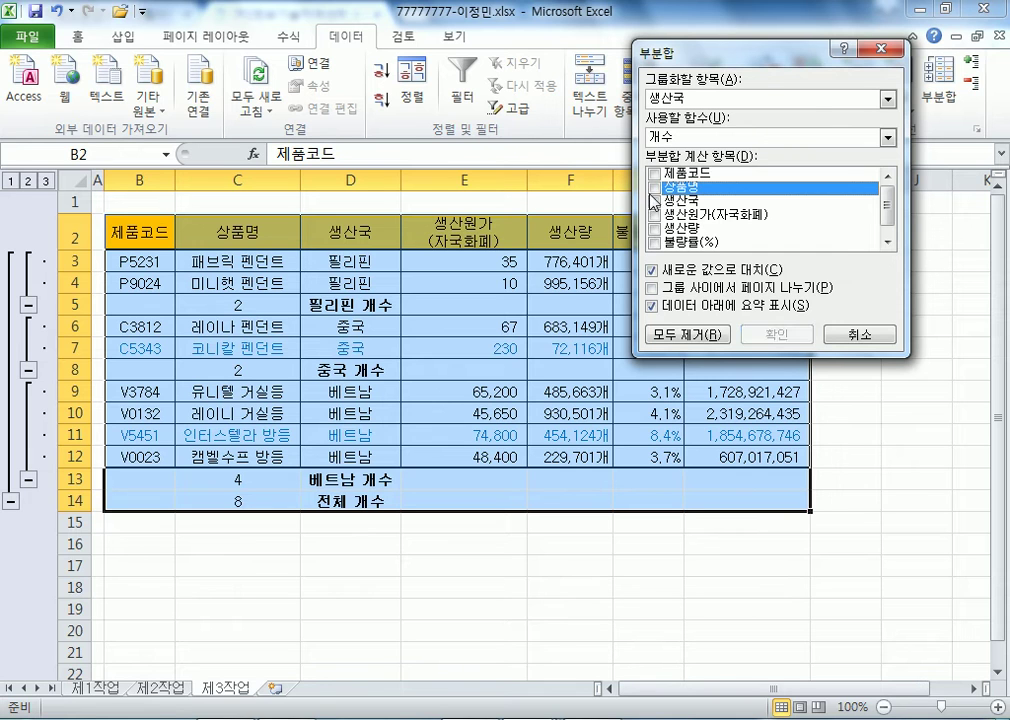
left_click(654, 229)
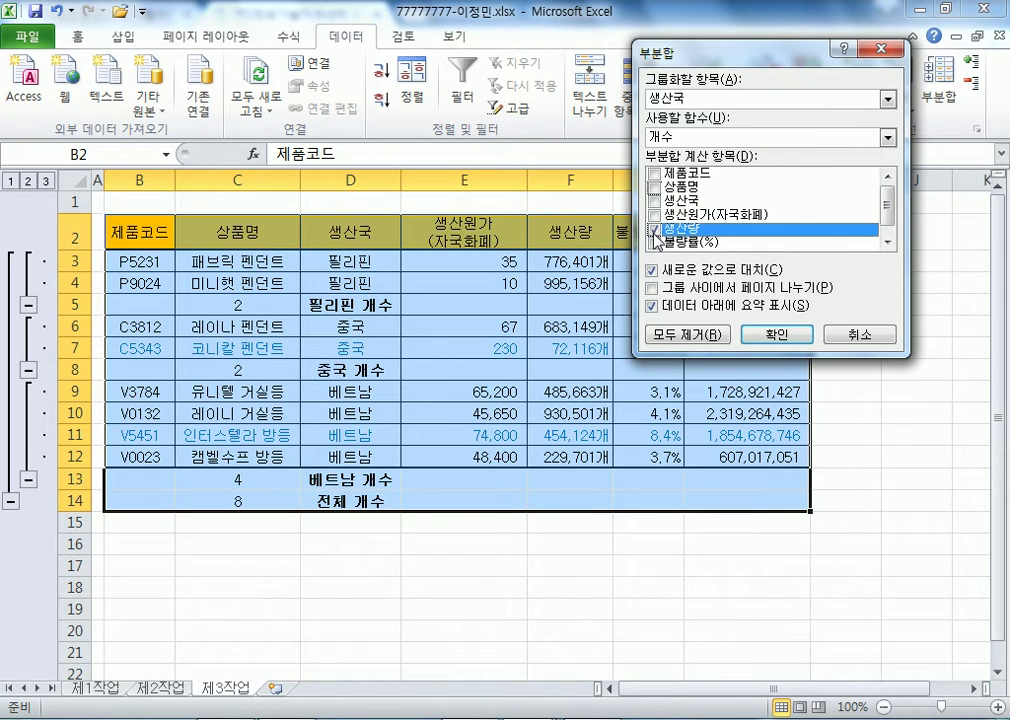
left_click(697, 137)
left_click(680, 180)
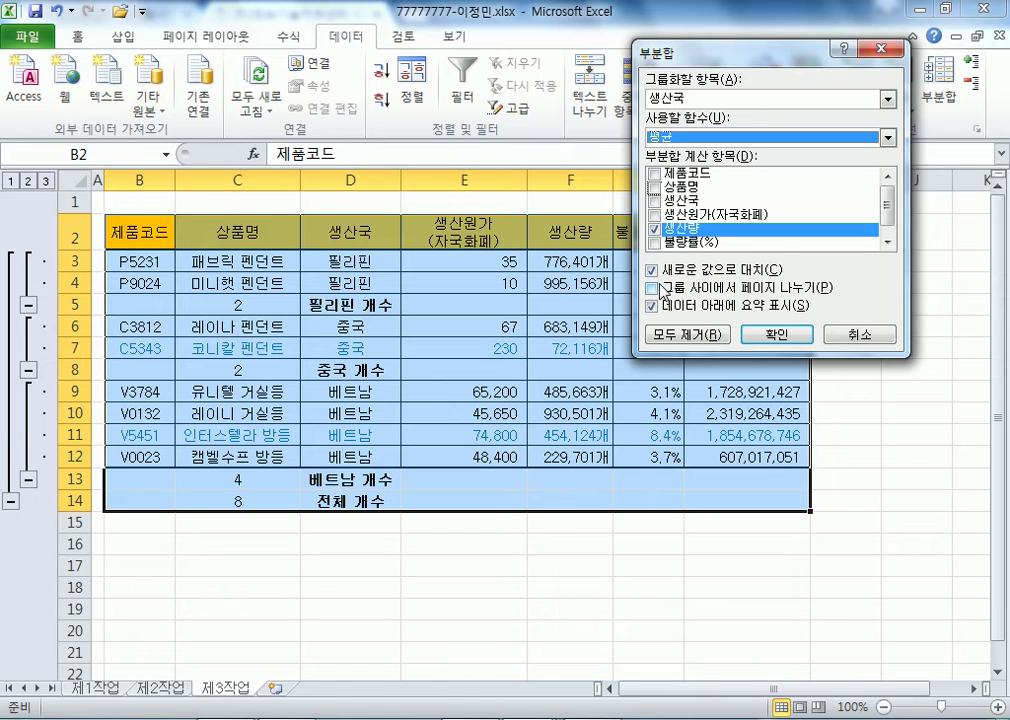
left_click(665, 272)
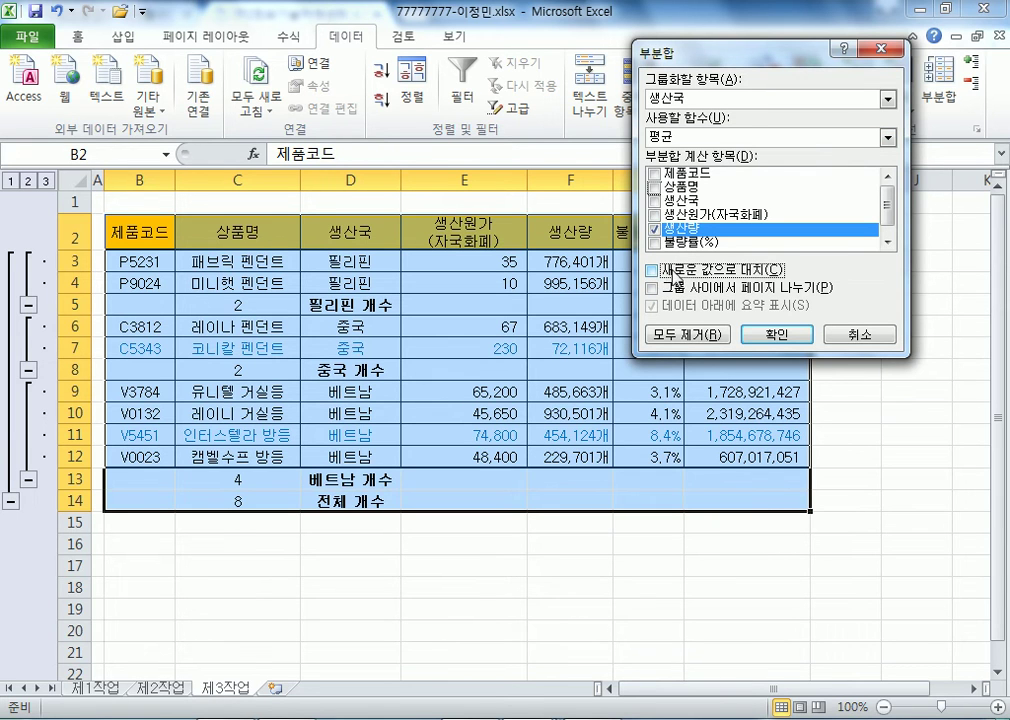
left_click(777, 334)
left_click(368, 260)
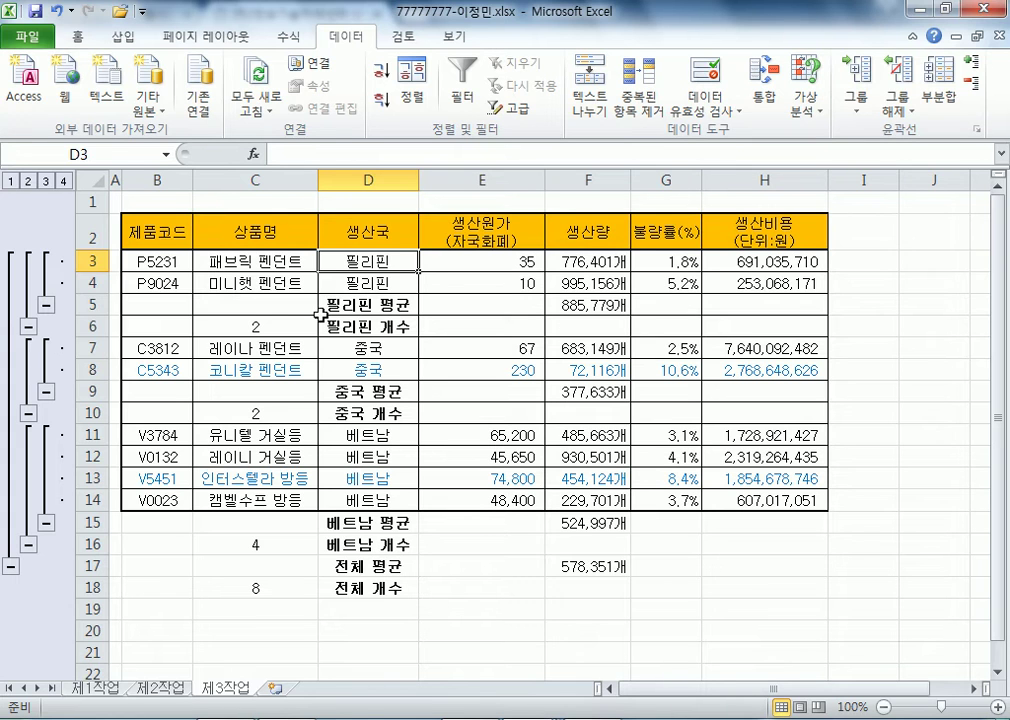
- Check the C6 and F5 subtotal formulas and resize column D to fit its labels
left_click(245, 335)
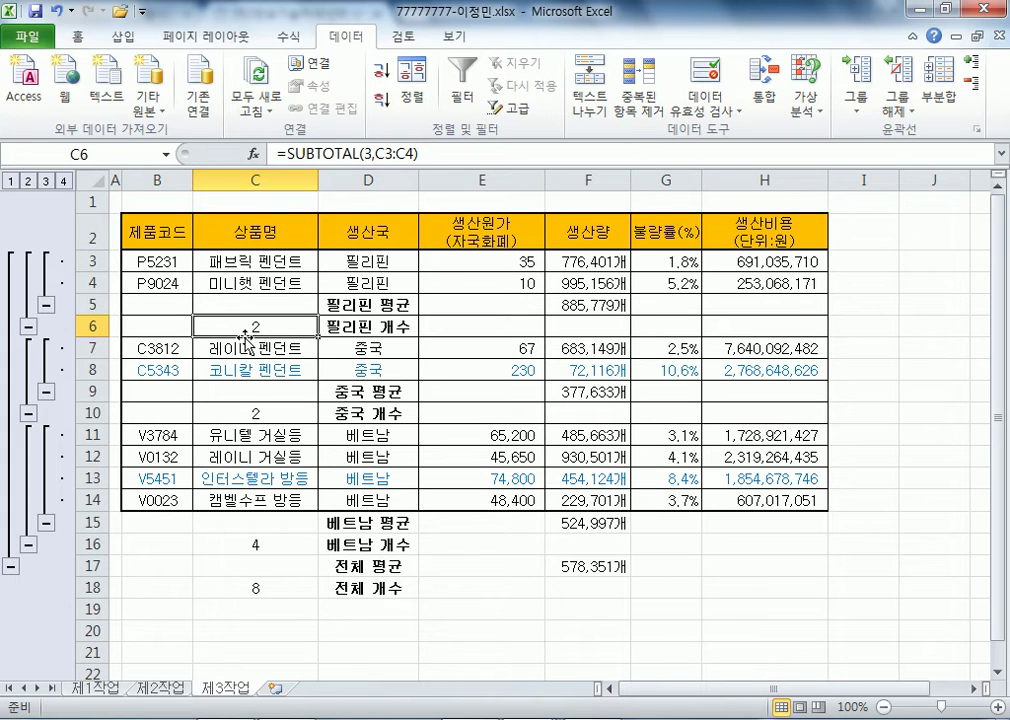
left_click(591, 313)
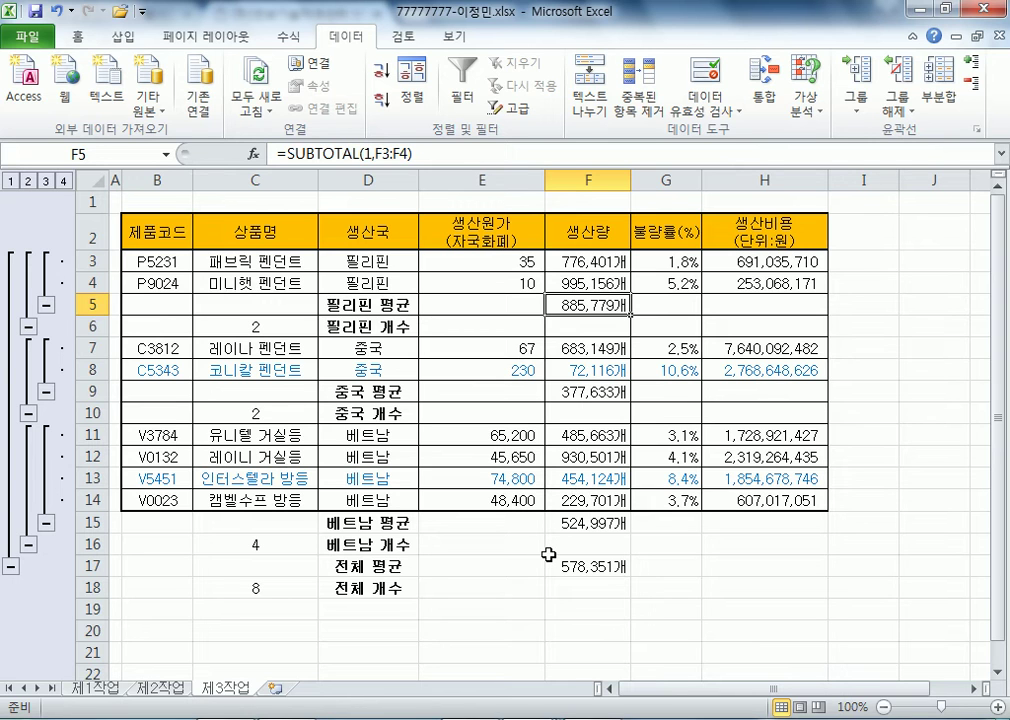
left_click_drag(418, 179, 390, 179)
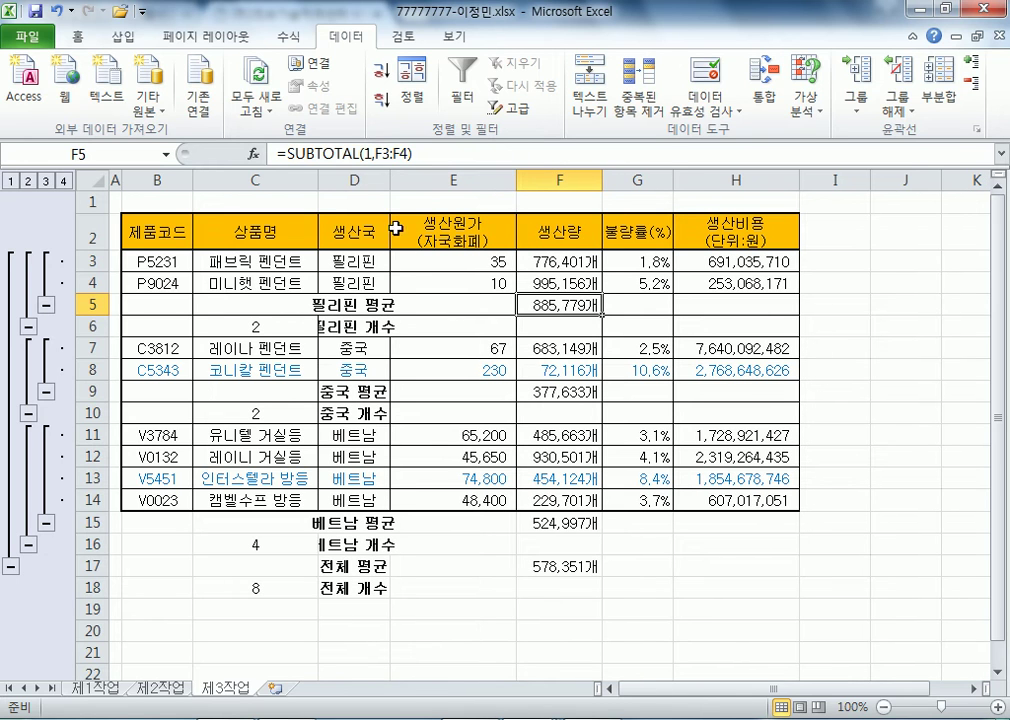
double_click(386, 179)
left_click_drag(418, 179, 392, 179)
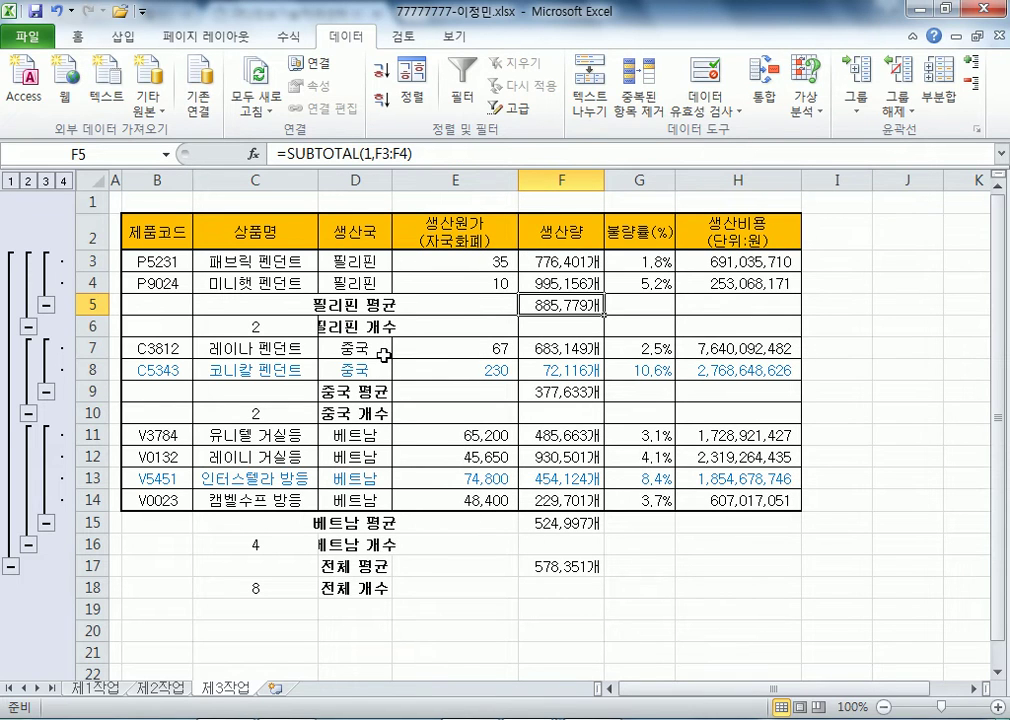
left_click_drag(390, 179, 424, 182)
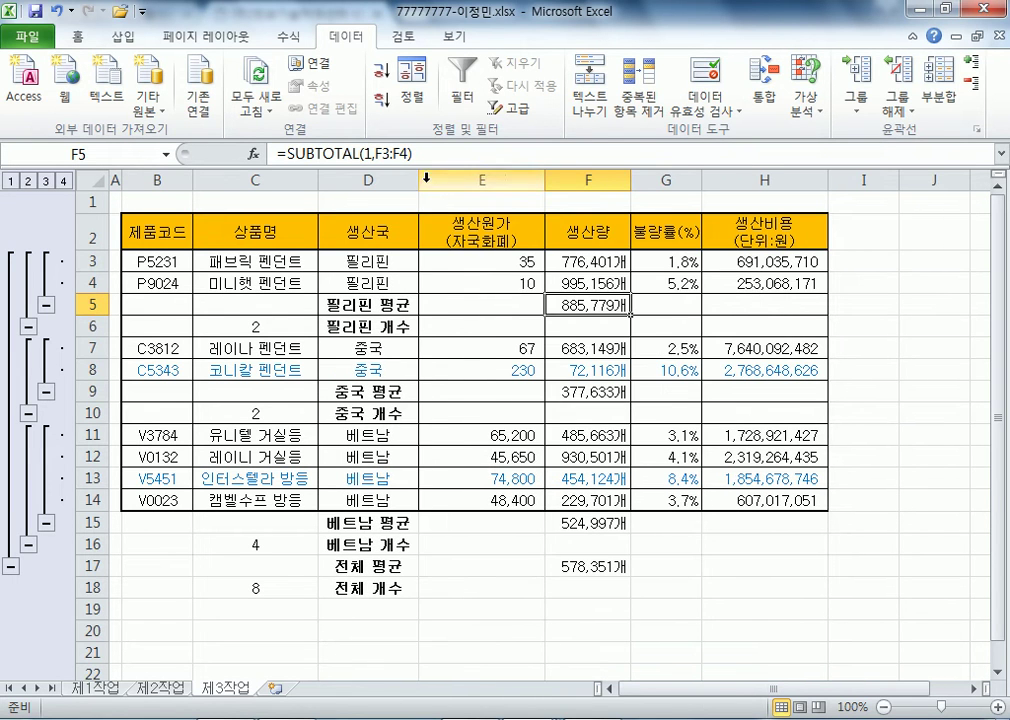
left_click(426, 180)
left_click(372, 352)
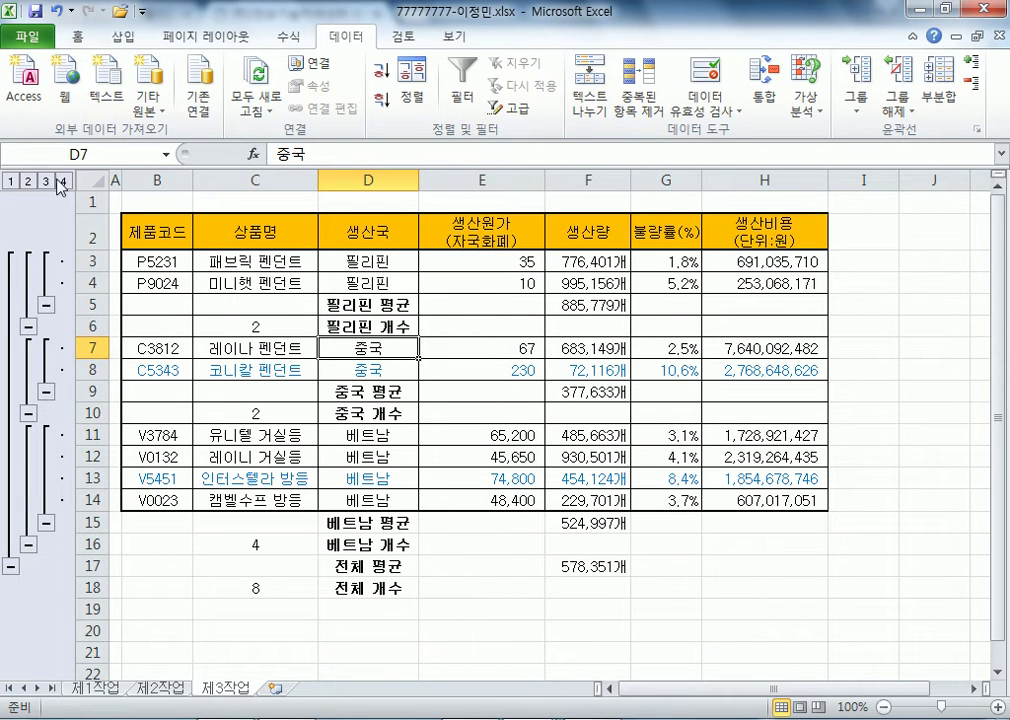
- Clear the sheet's outline grouping with Ungroup > 윤곽 지우기
left_click(909, 117)
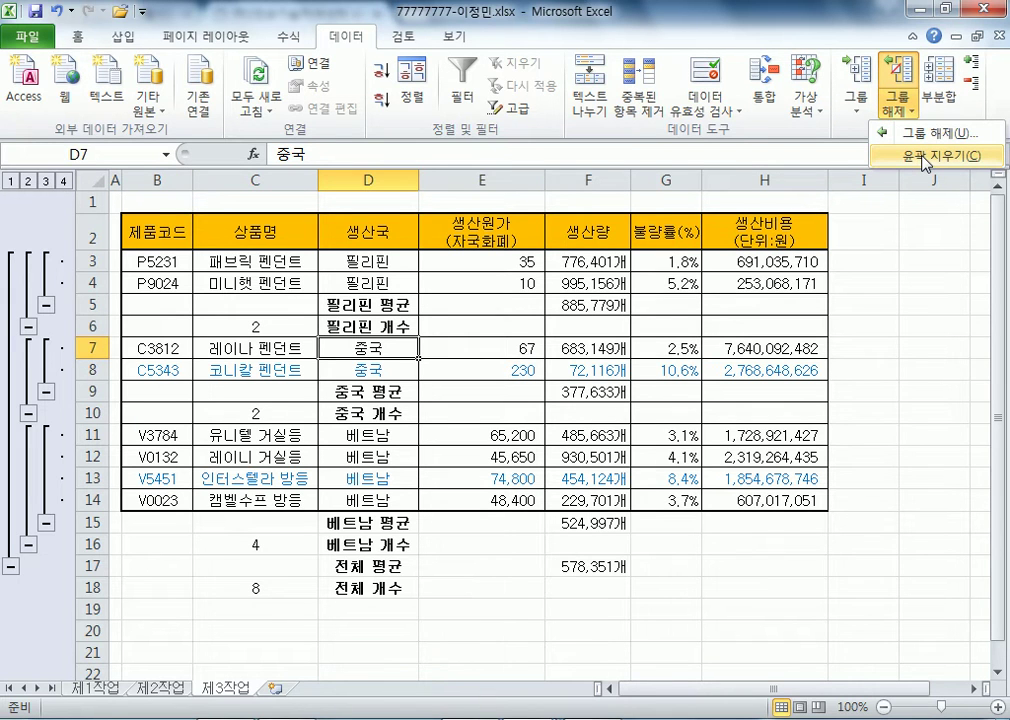
left_click(925, 157)
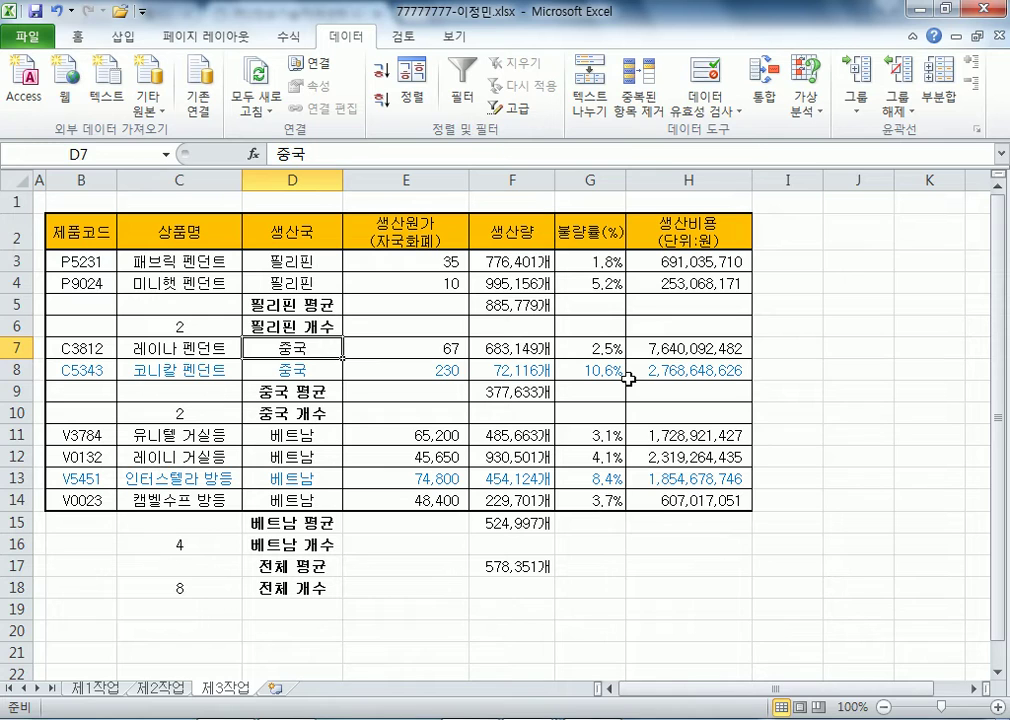
key("Down")
key("Left")
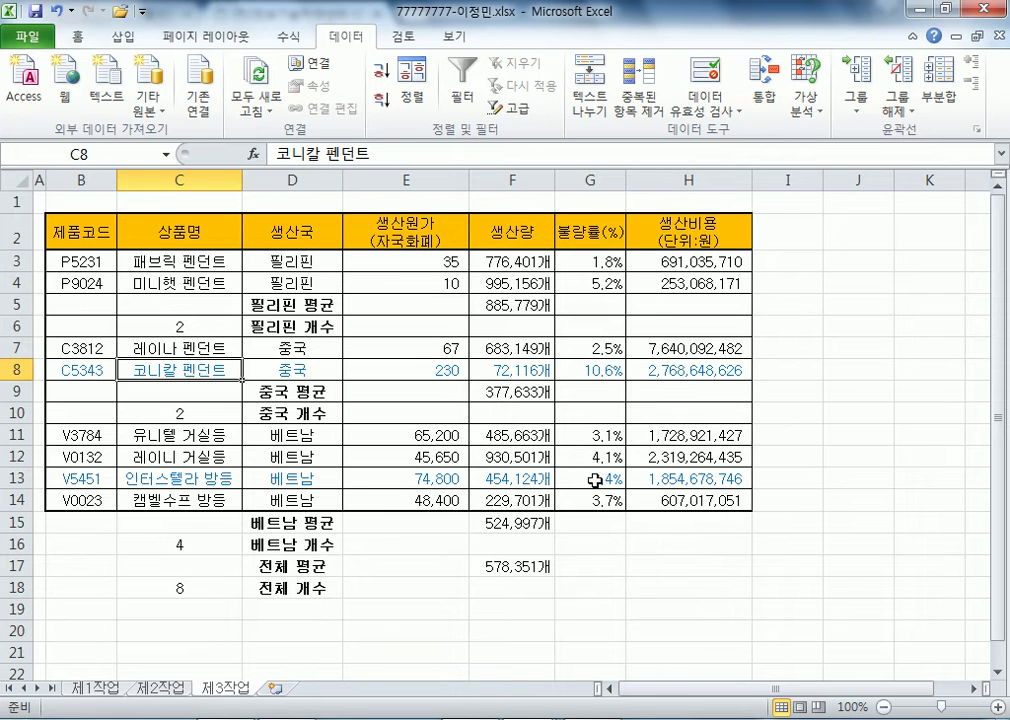
- On 제1작업, select the 상품명 cells C4:C7, C9:C10 and C12
left_click(100, 688)
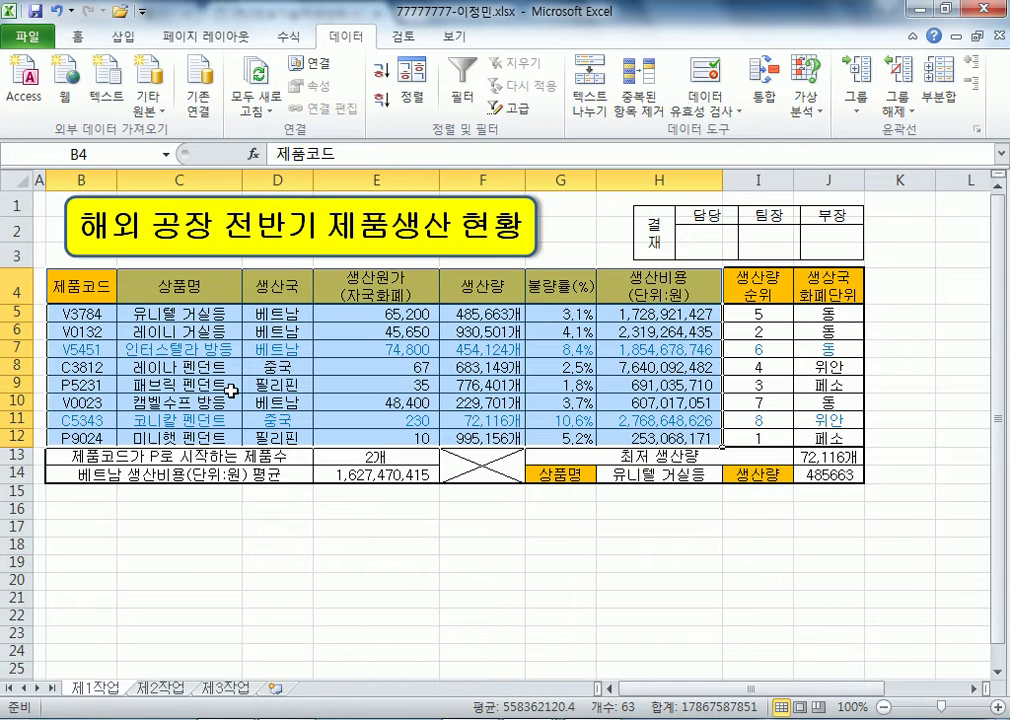
left_click_drag(185, 285, 190, 340)
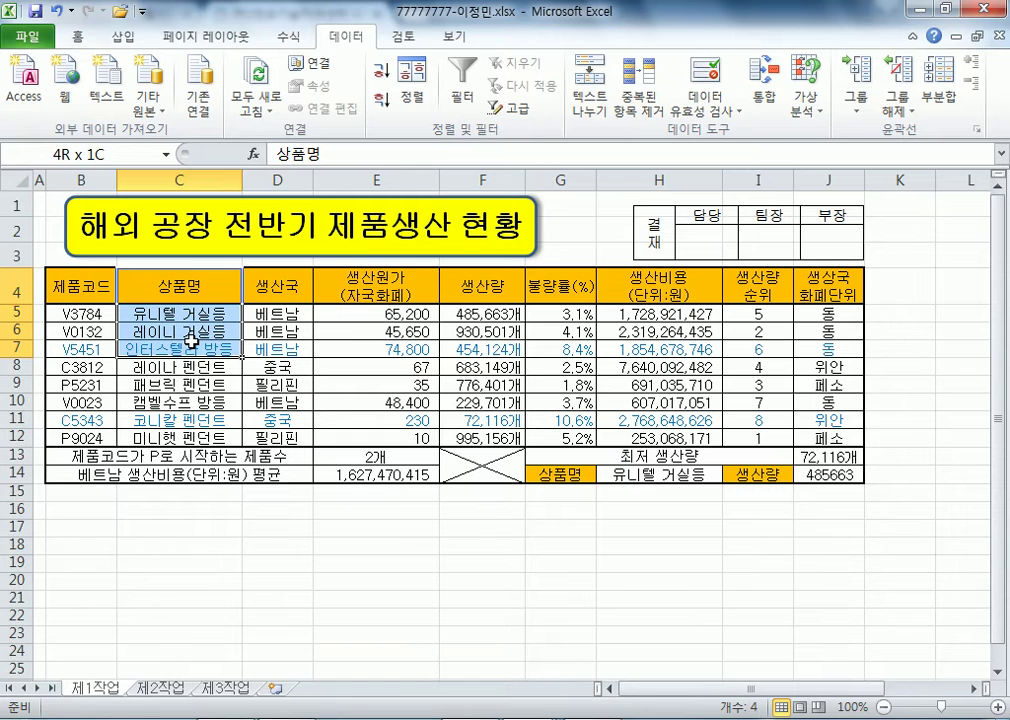
left_click_drag(190, 340, 190, 341)
left_click_drag(180, 385, 205, 401)
left_click(180, 437, "ctrl")
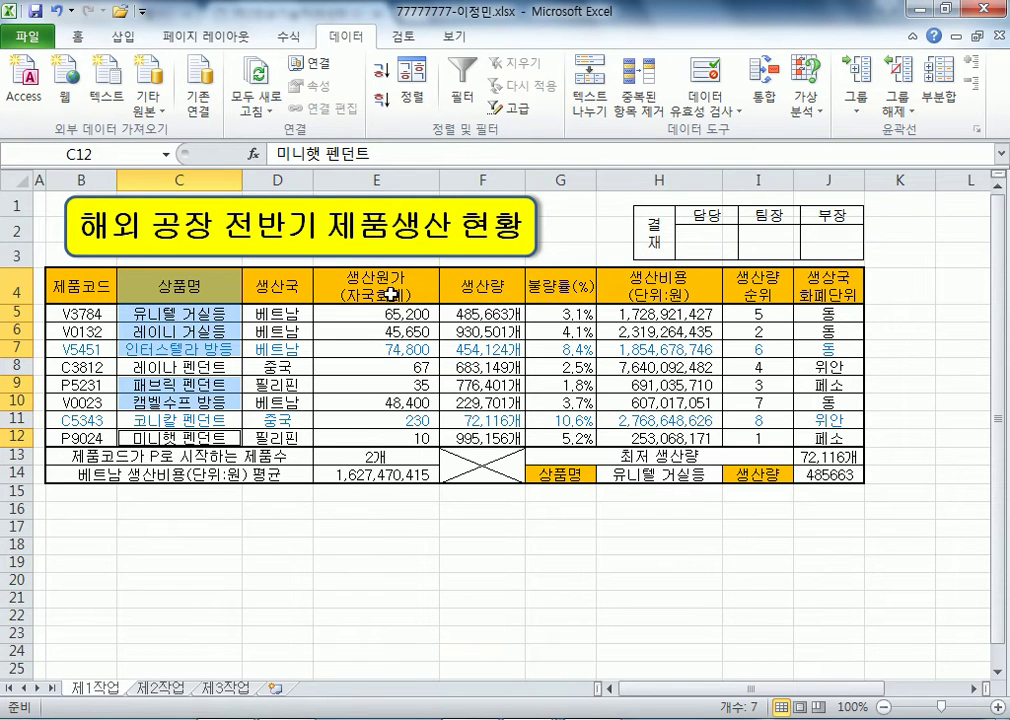
- Add the 생산원가 and 생산량 ranges E4:F7, E9:F10 and E12:F12 to the selection
left_click_drag(390, 293, 484, 350)
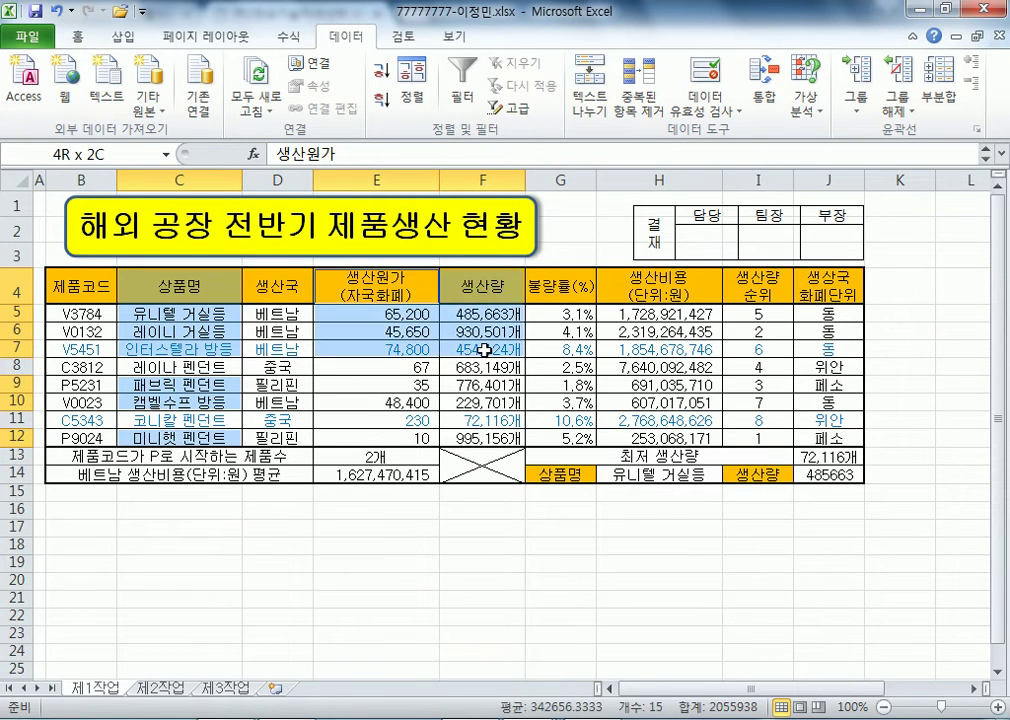
left_click_drag(335, 383, 469, 437)
left_click(436, 438, "ctrl")
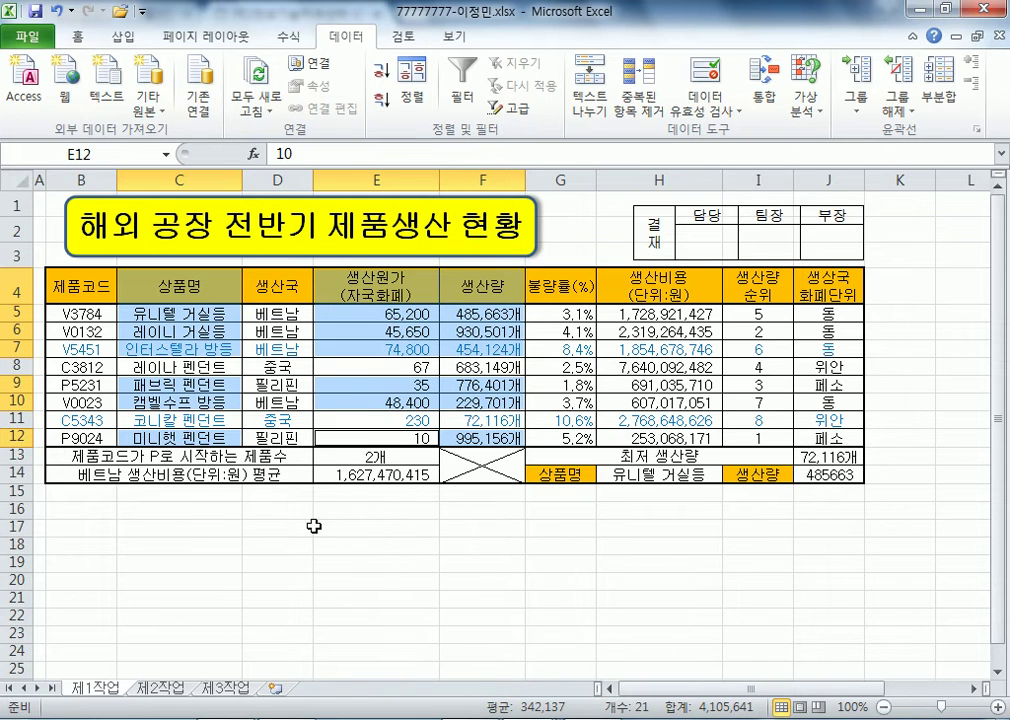
left_click(108, 34)
- Insert a clustered column chart from the selected cells
left_click(301, 88)
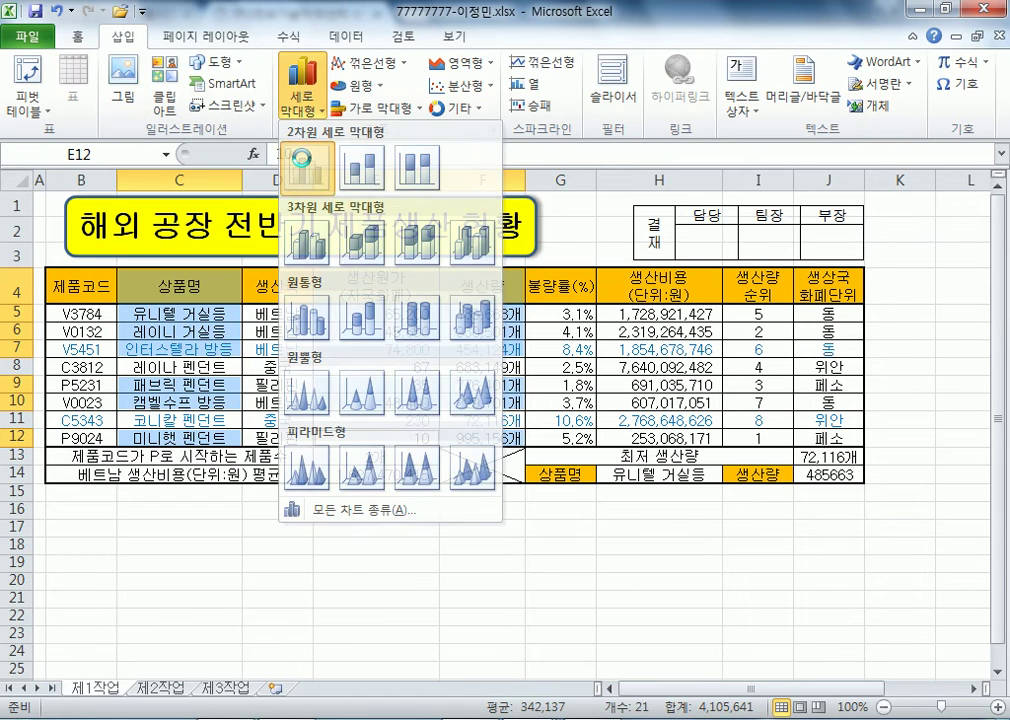
left_click(308, 172)
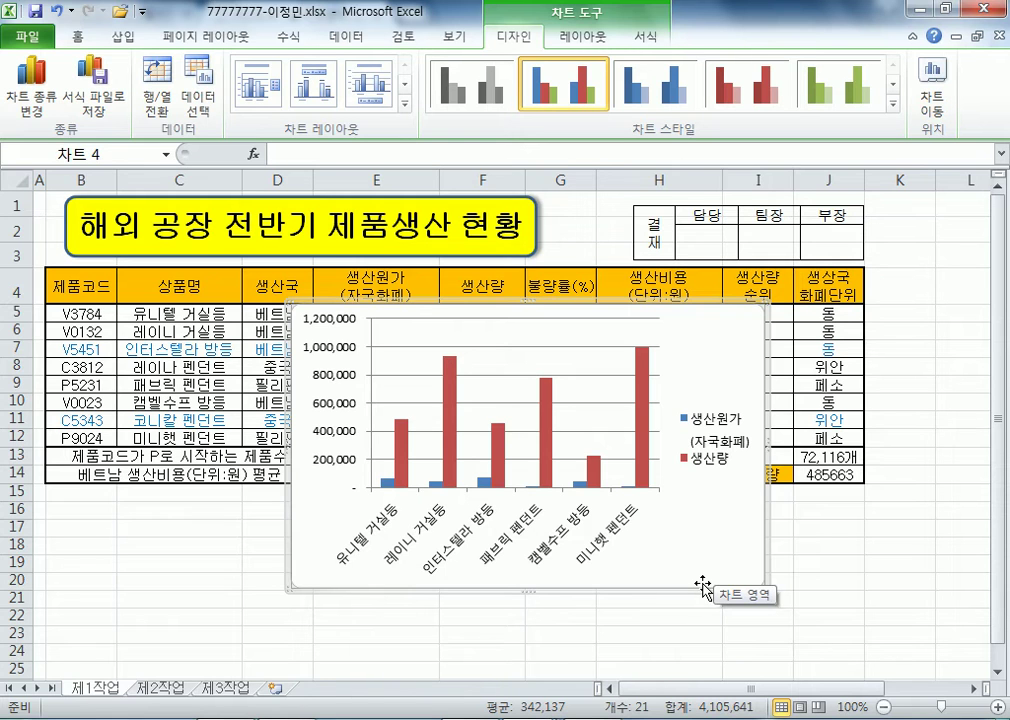
left_click_drag(733, 339, 717, 314)
- Move the chart to a new sheet named 제4작업, placed after 제3작업
left_click(932, 85)
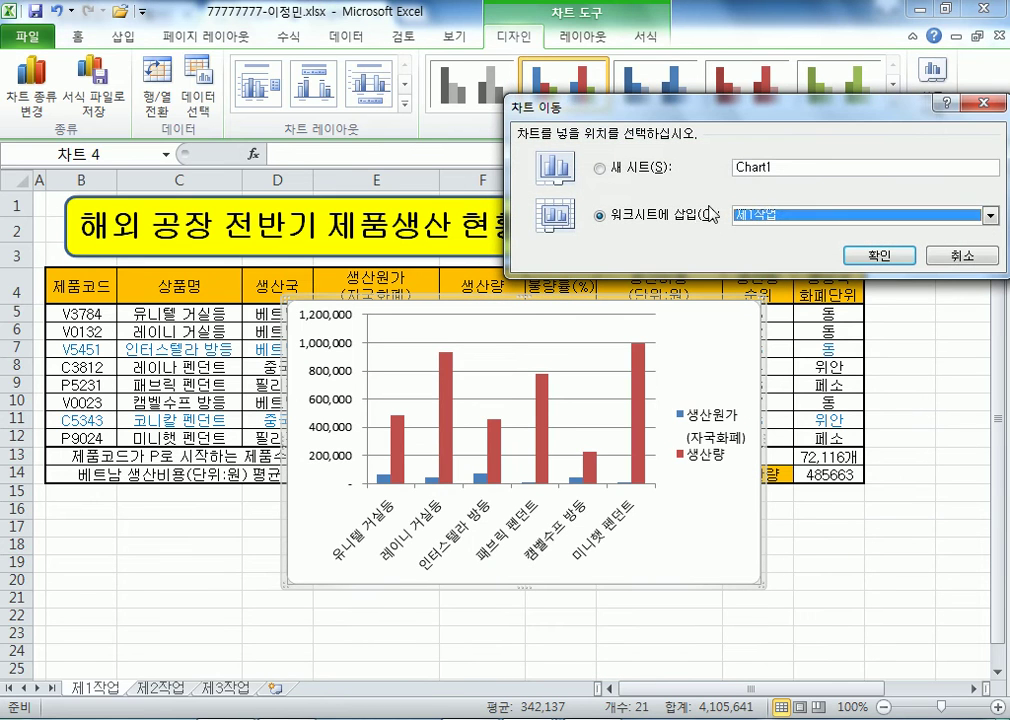
left_click(660, 170)
type("제4")
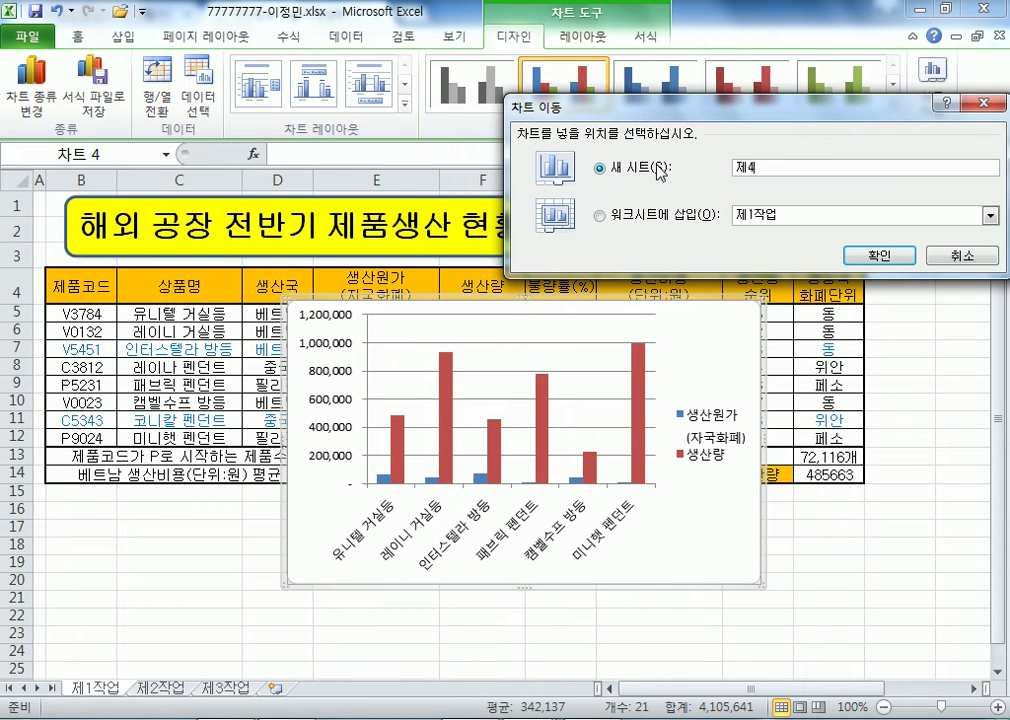
type("작업")
key("Return")
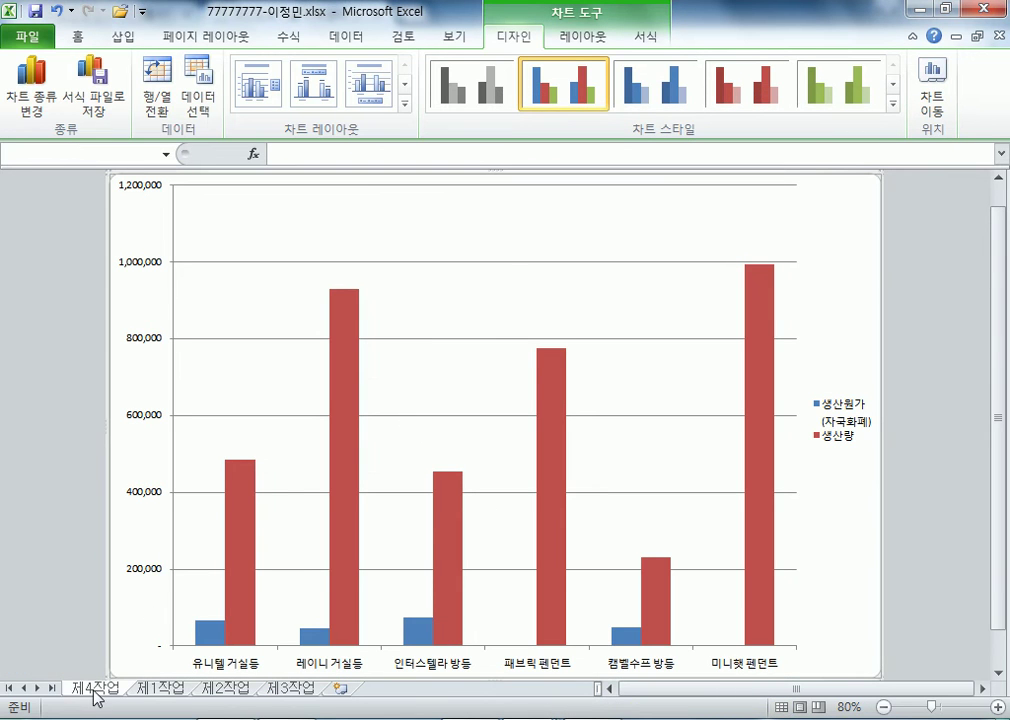
left_click_drag(95, 690, 341, 692)
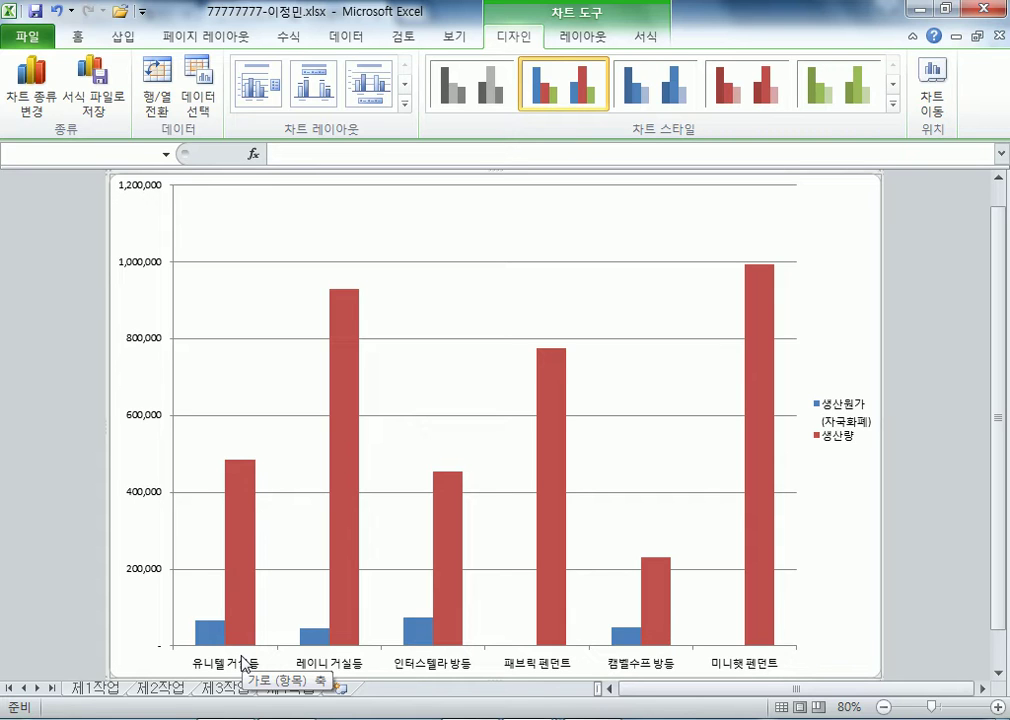
- Apply the chart layout with title and bottom legend, plus the green chart style
left_click(404, 103)
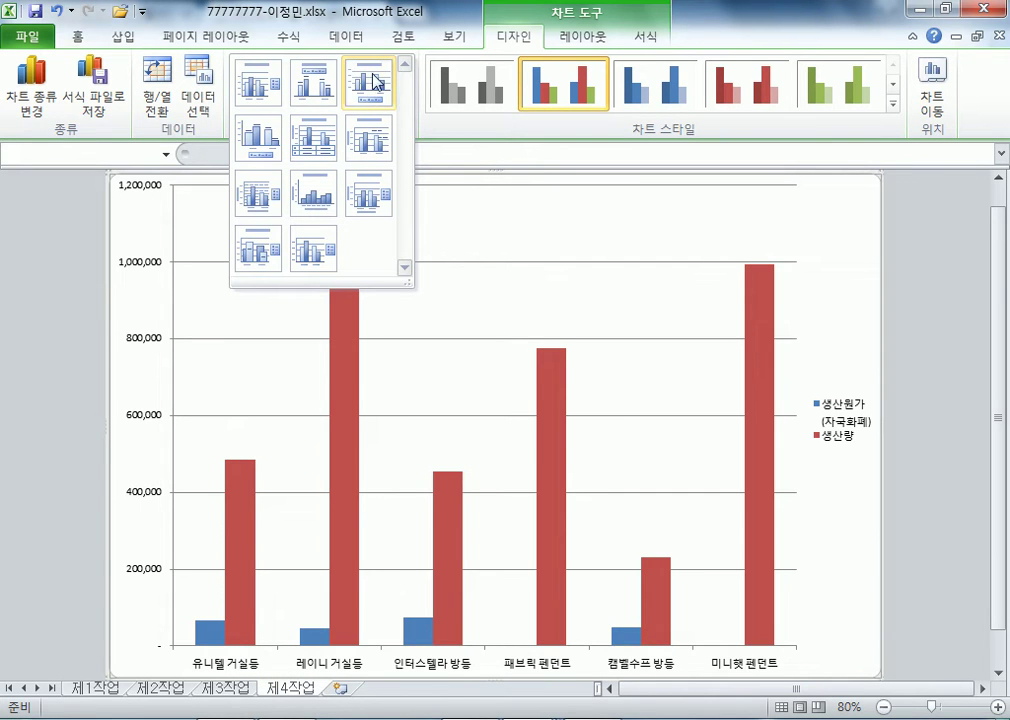
left_click(368, 85)
left_click(893, 104)
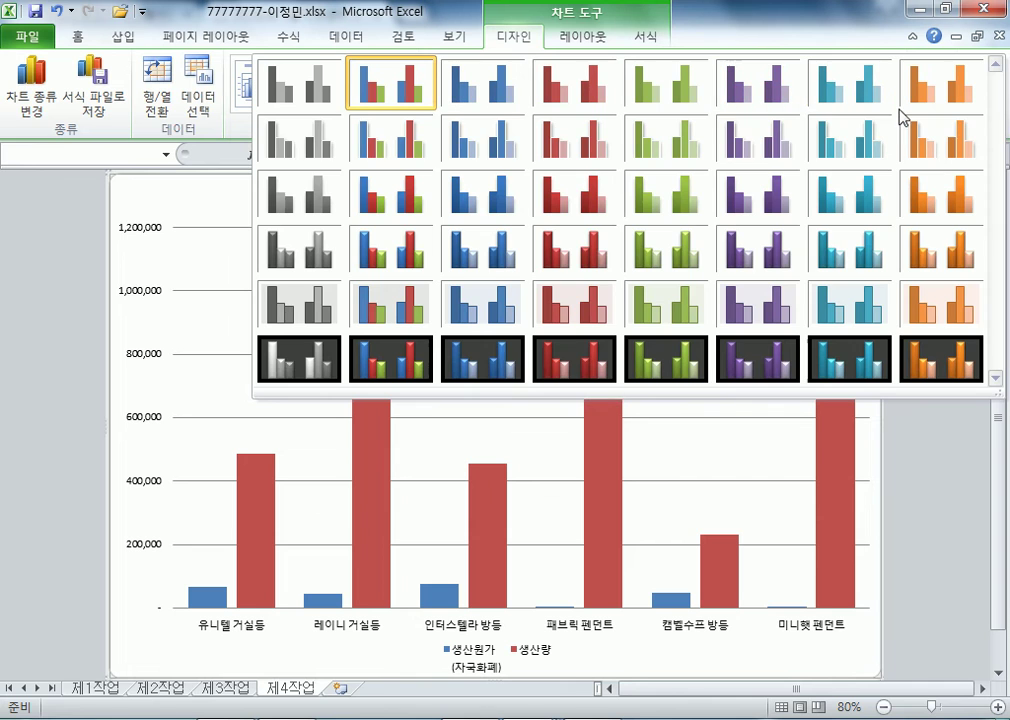
left_click(663, 97)
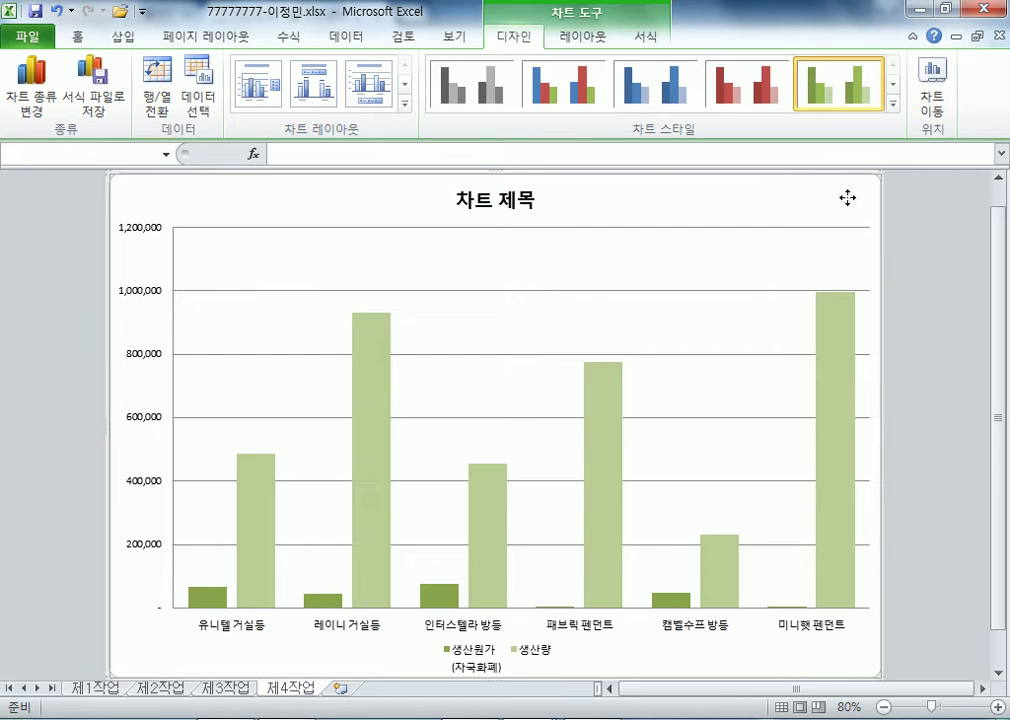
- Set all chart text to the 굴림 font at size 11
left_click(76, 37)
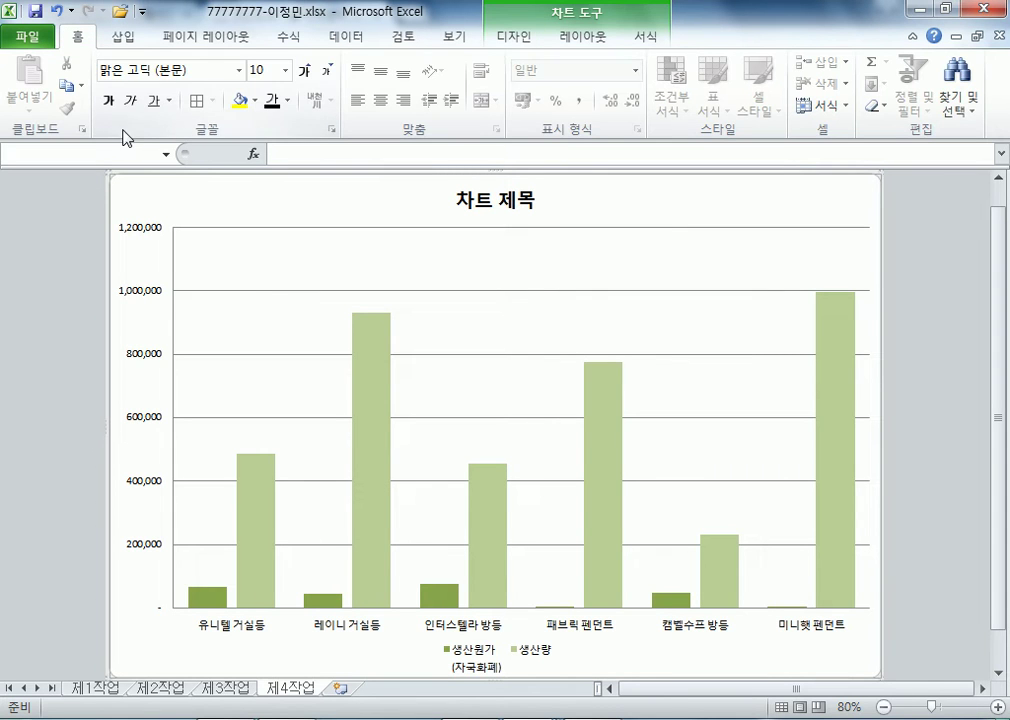
left_click(239, 70)
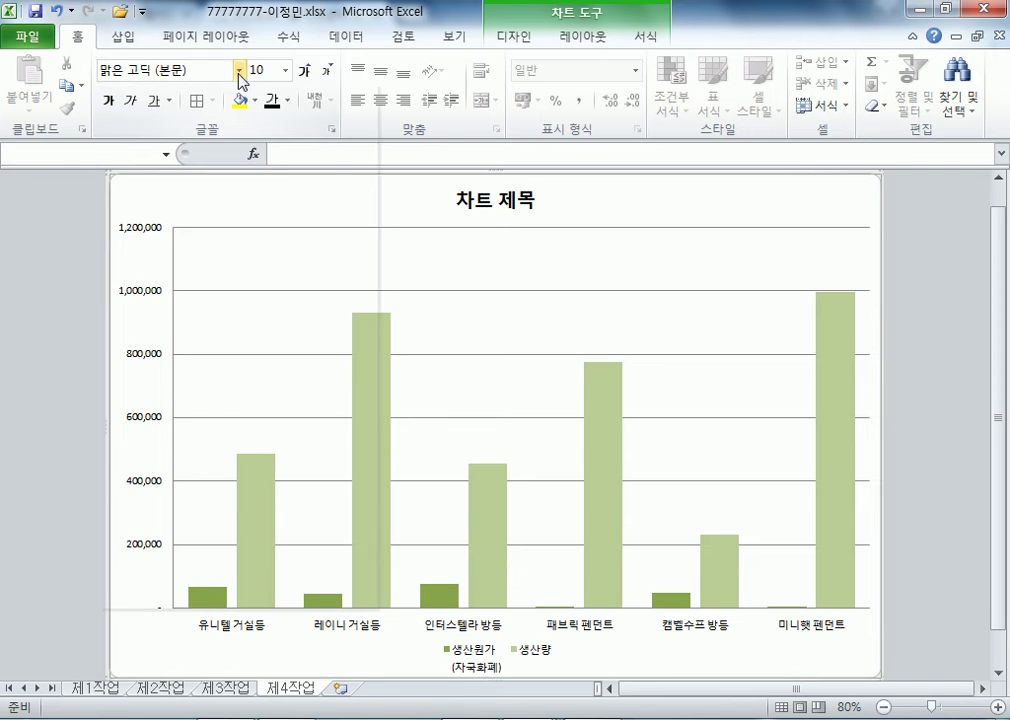
left_click(186, 236)
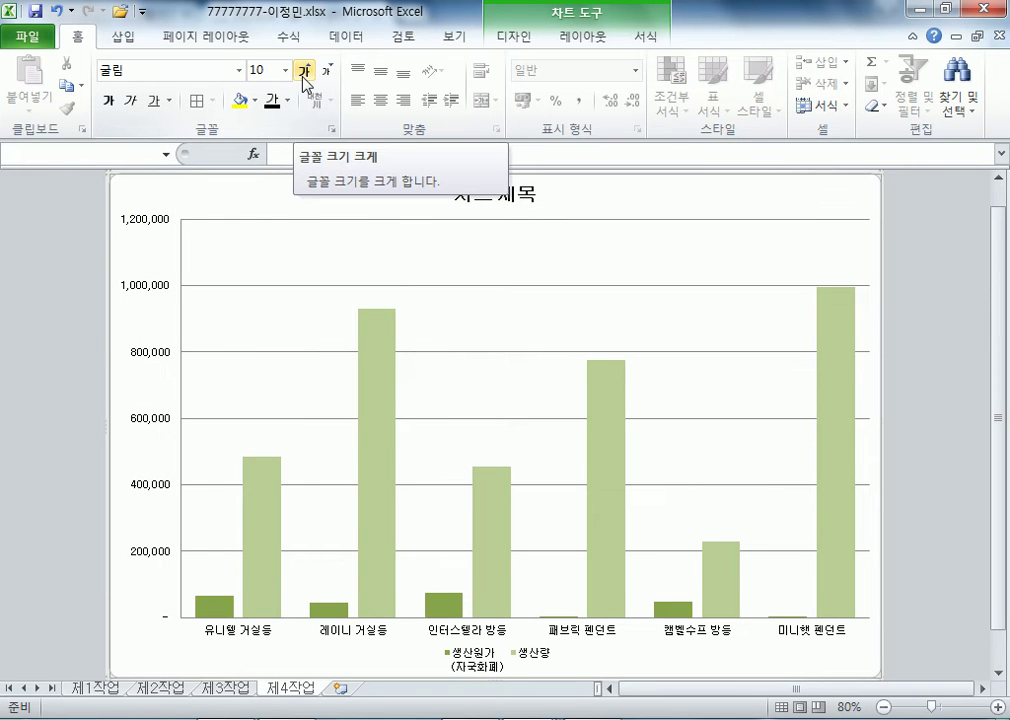
left_click(305, 75)
left_click(305, 75)
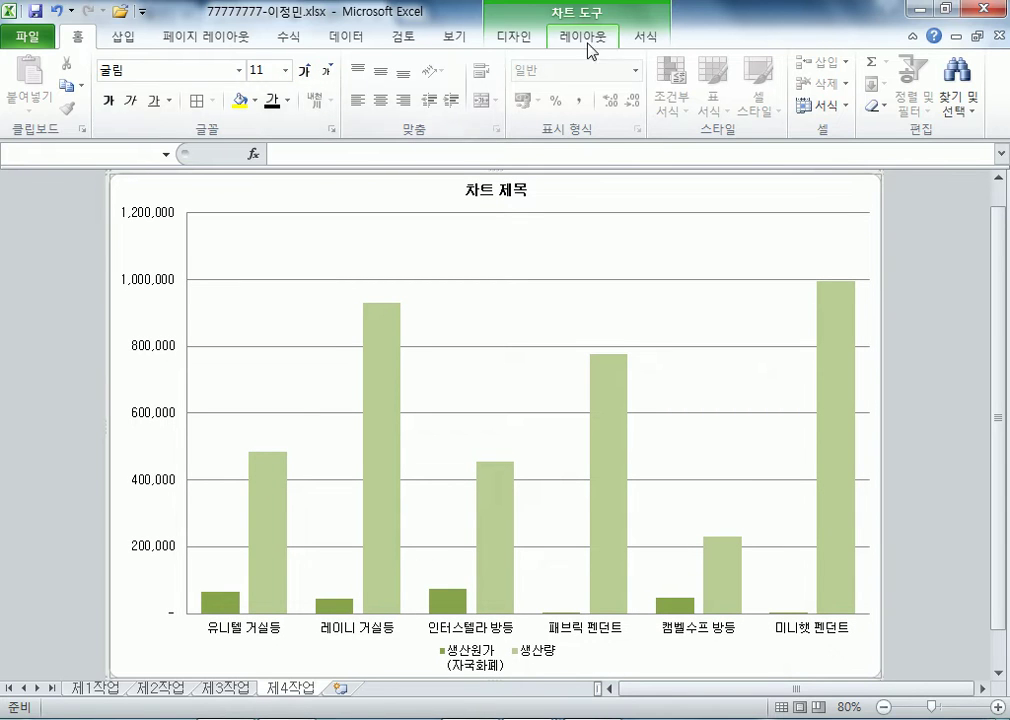
left_click(636, 40)
- Fill the chart area with a light-blue texture and the plot area with white
left_click(445, 63)
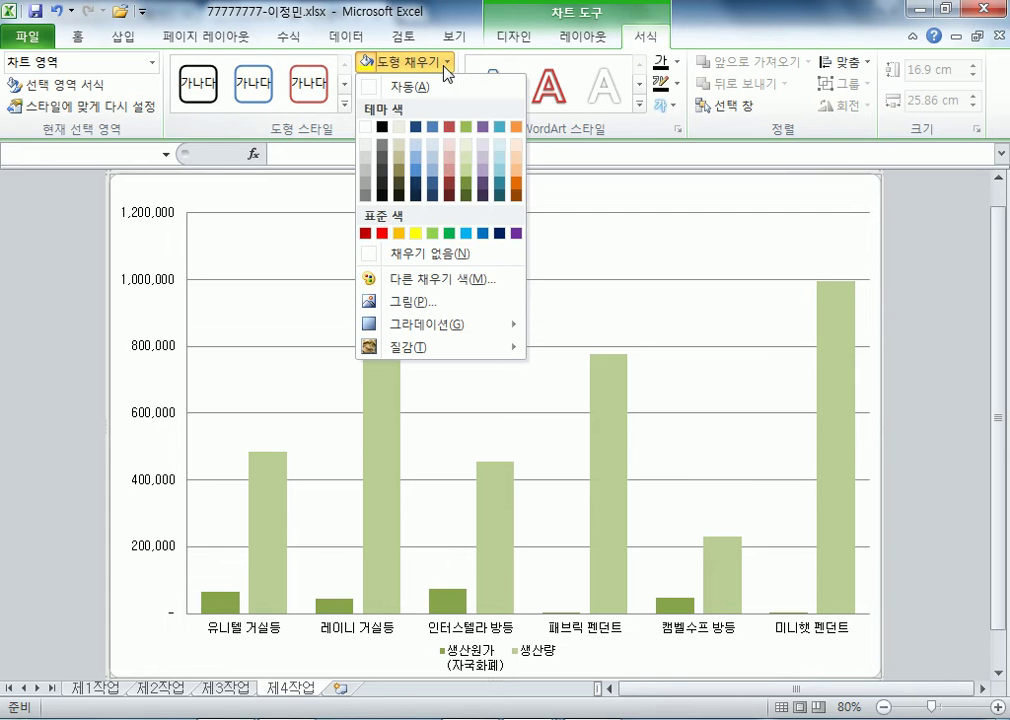
mouse_move(422, 360)
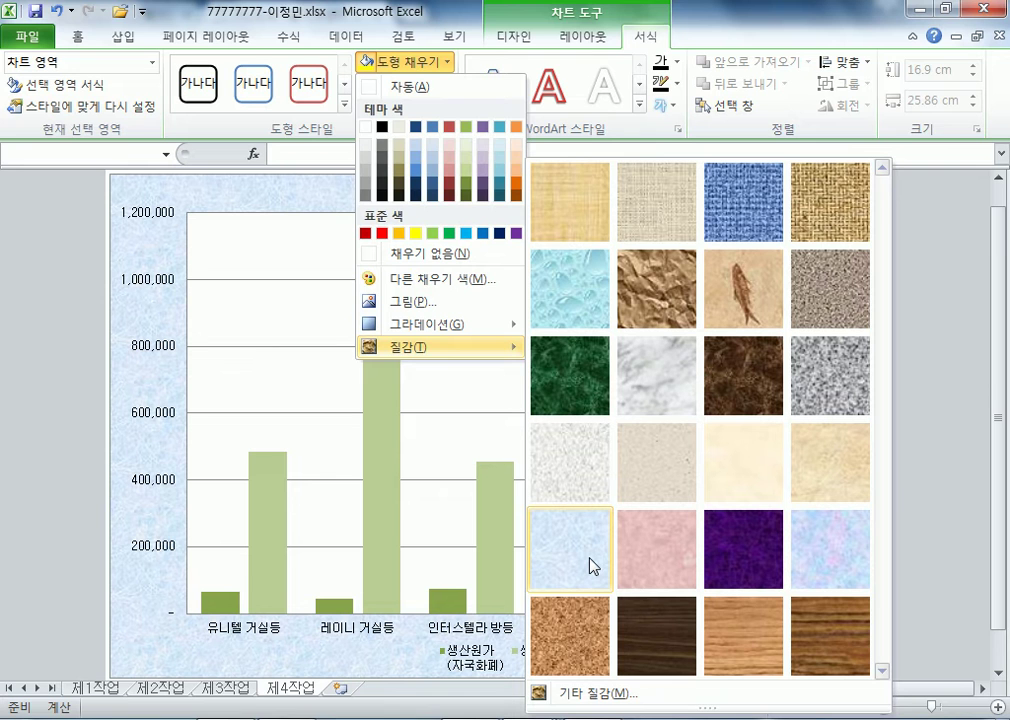
left_click(592, 566)
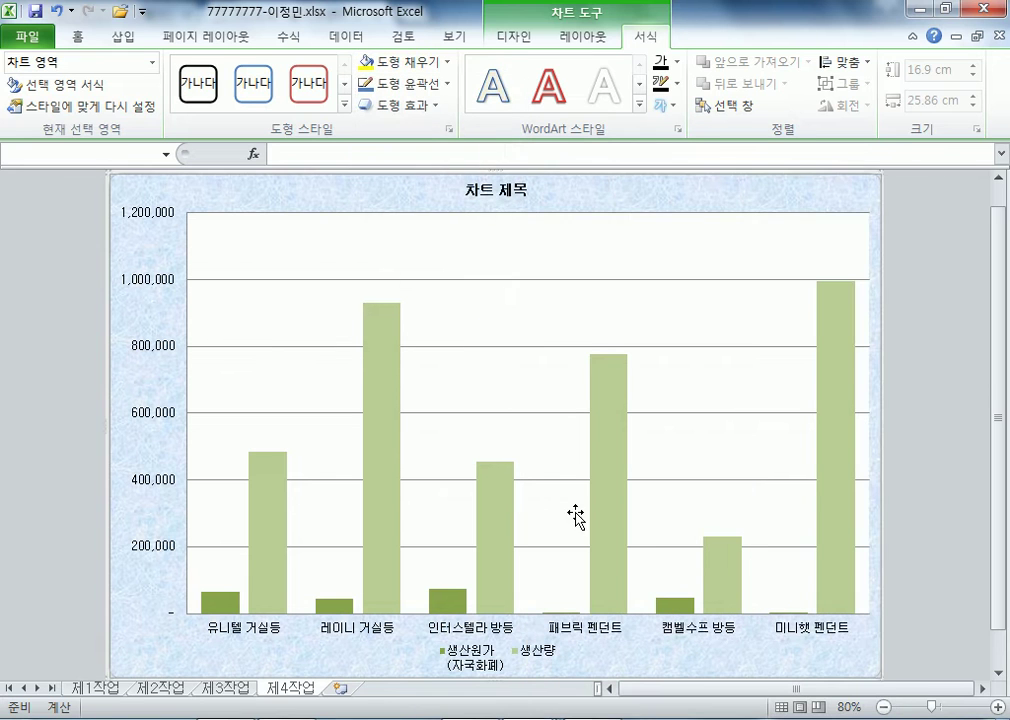
left_click(490, 255)
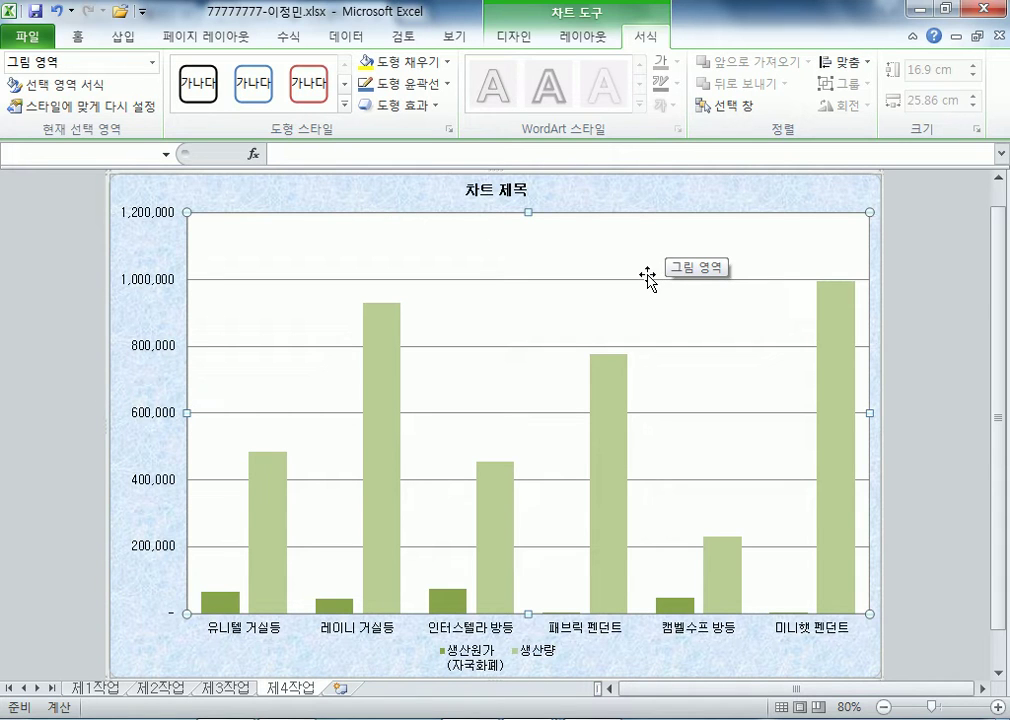
left_click(441, 62)
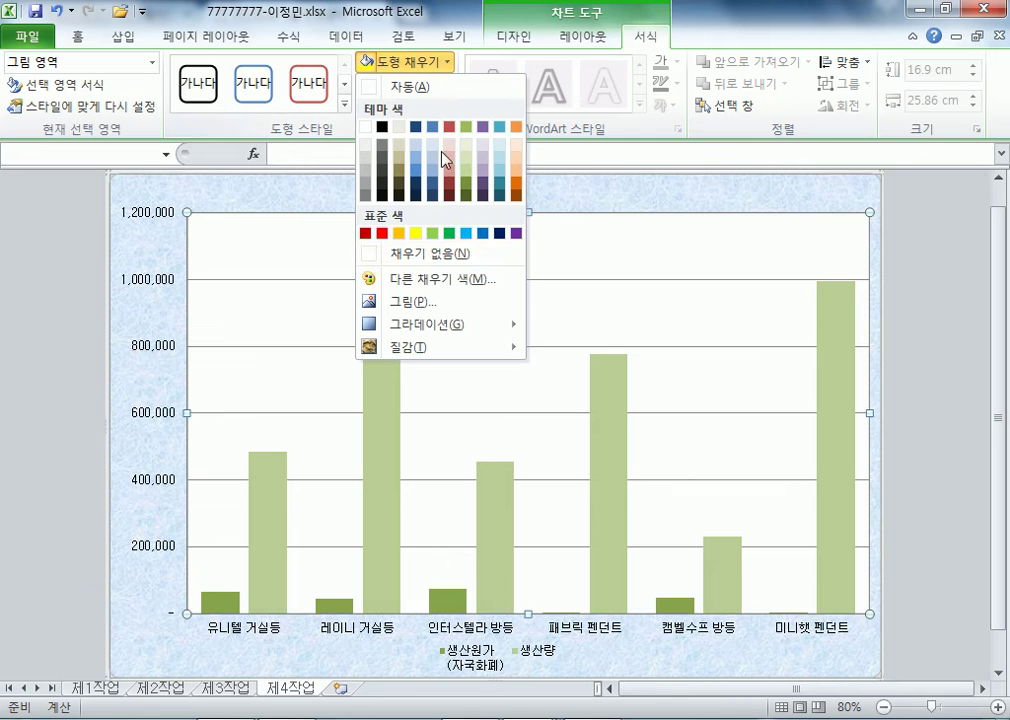
left_click(366, 128)
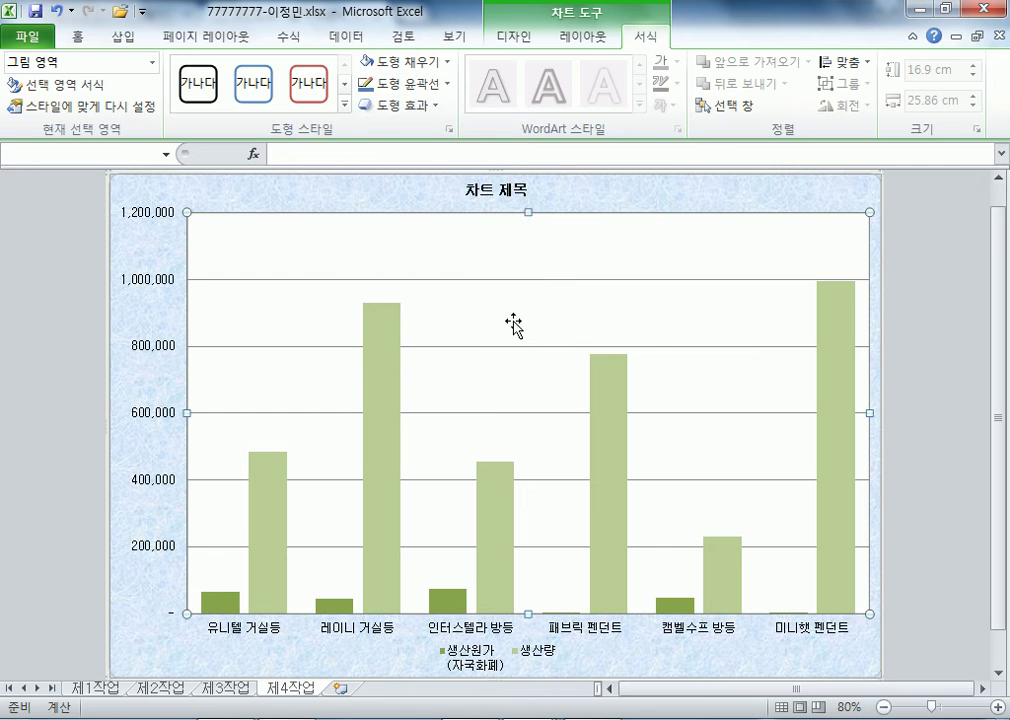
- Set the chart title's font size to 20
left_click(502, 187)
left_click(76, 38)
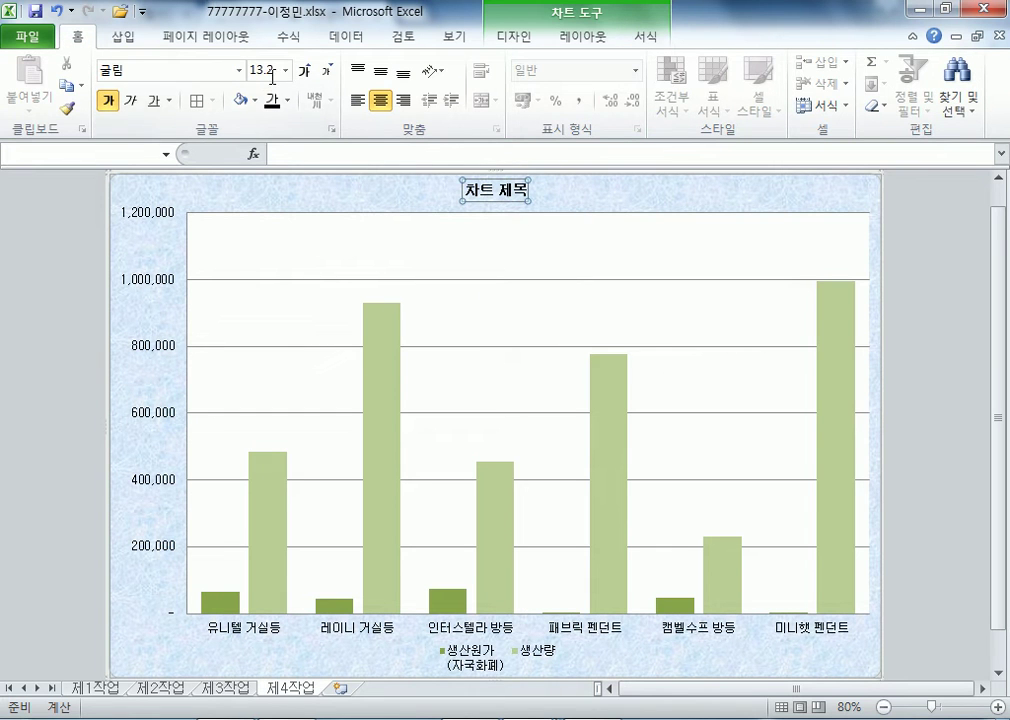
left_click(239, 70)
left_click(241, 71)
left_click(304, 72)
left_click(304, 72)
left_click(302, 73)
left_click(302, 73)
left_click(302, 73)
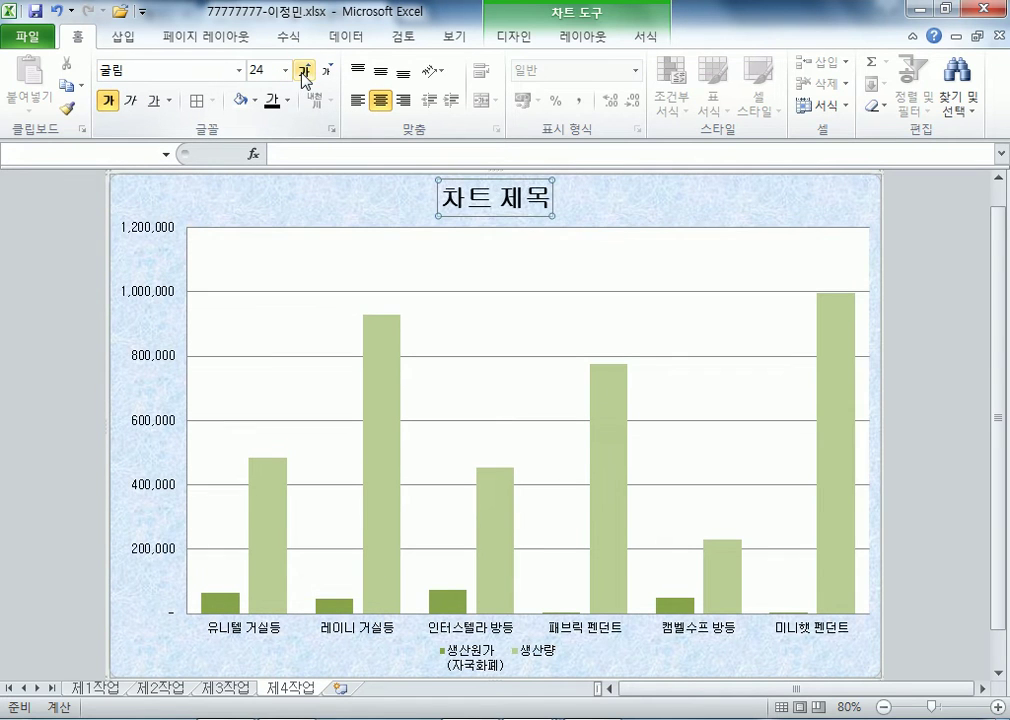
left_click(329, 74)
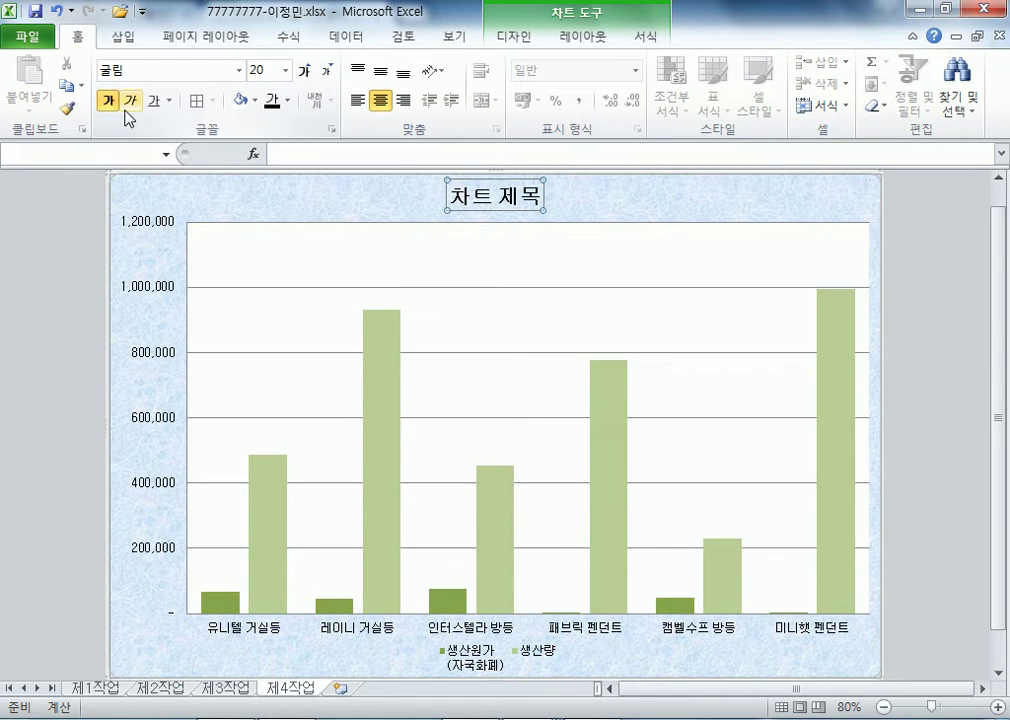
- Give the chart title a white fill and an automatic dark outline
left_click(646, 37)
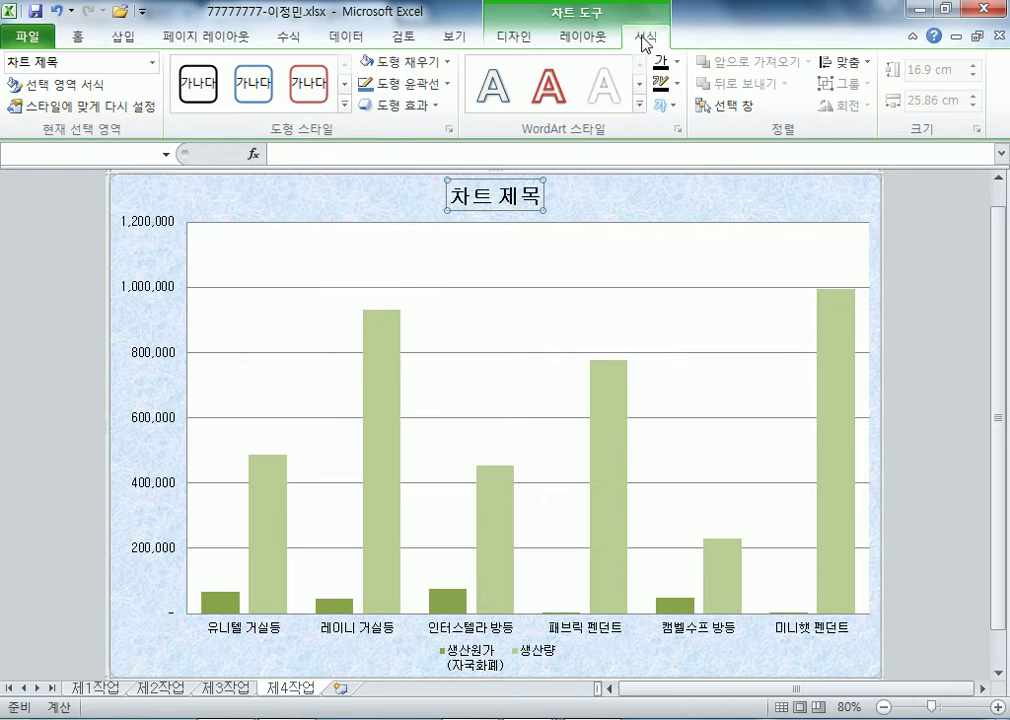
left_click(447, 65)
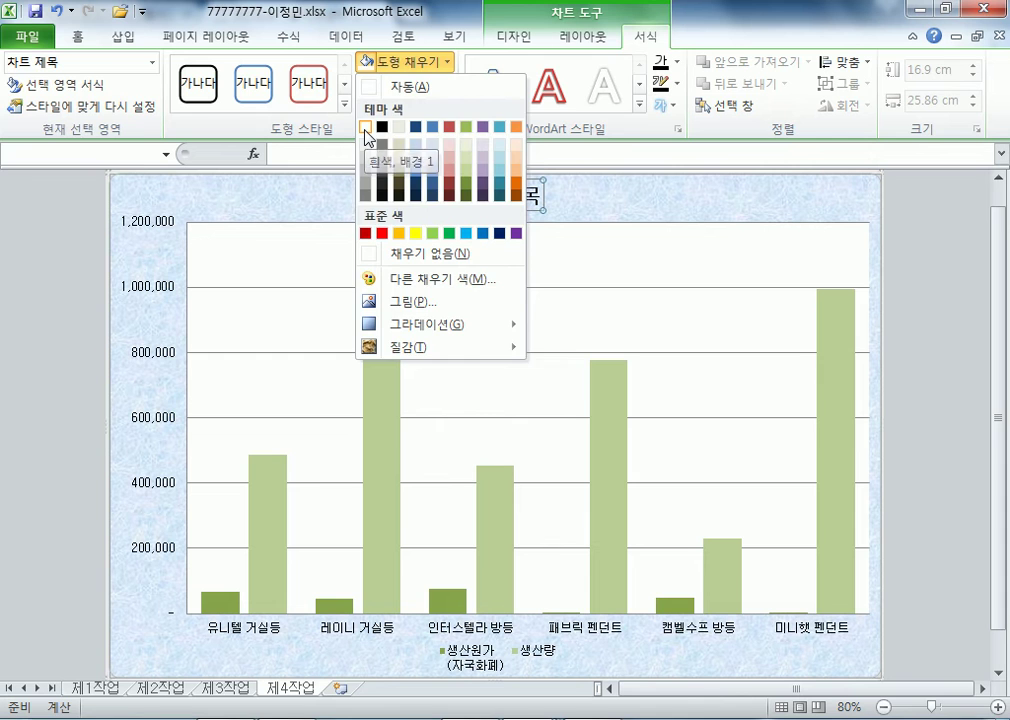
left_click(366, 130)
left_click(449, 85)
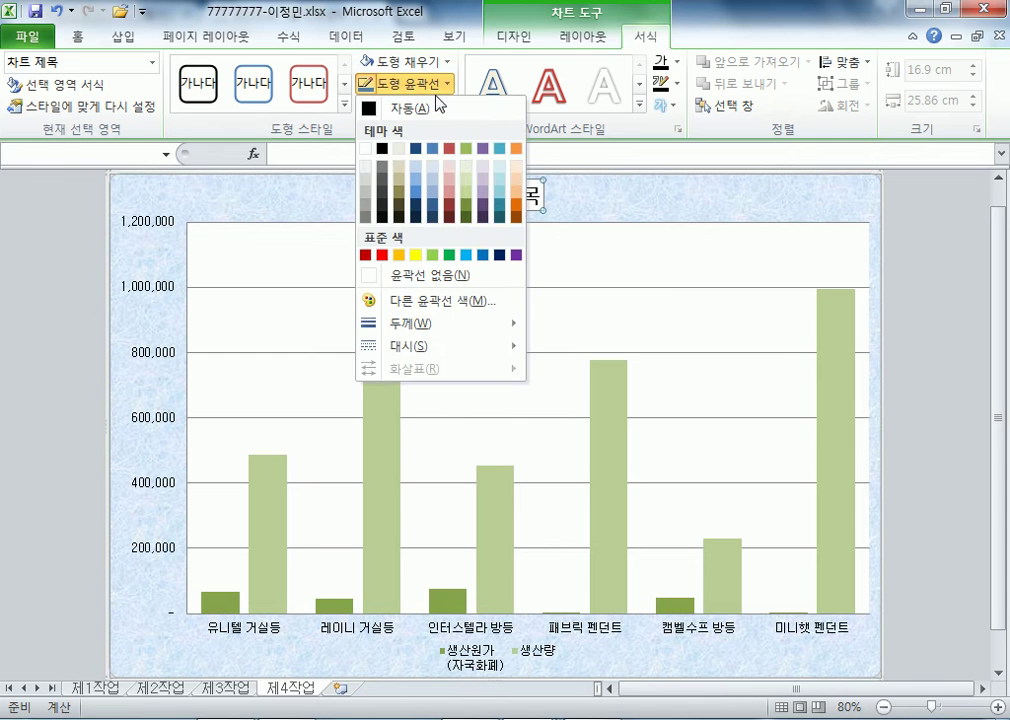
left_click(429, 107)
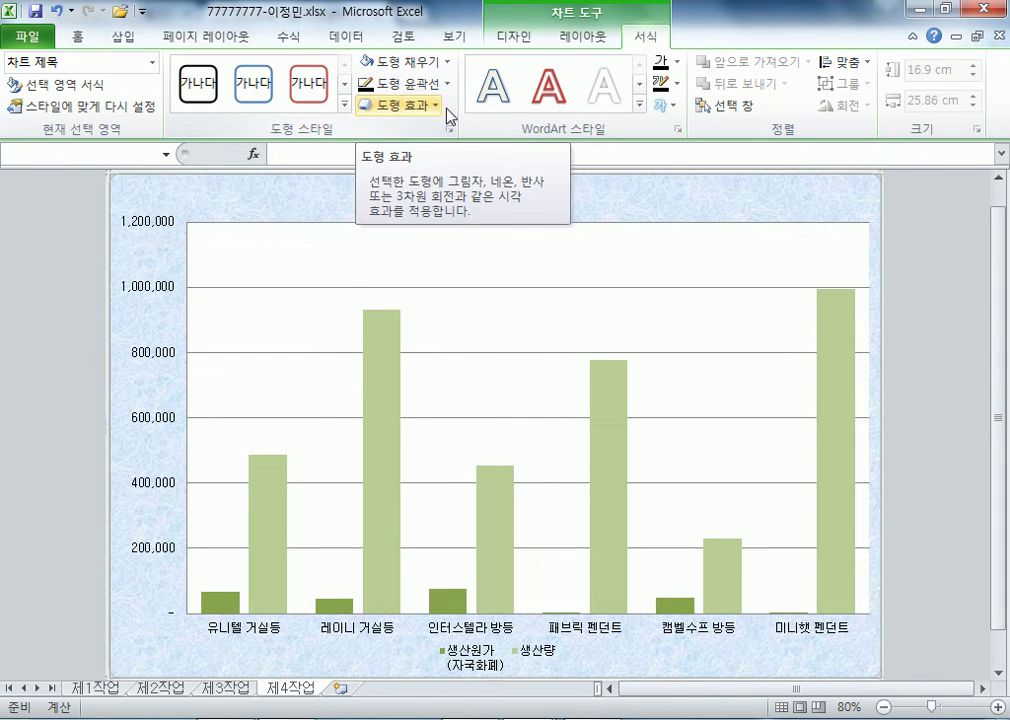
left_click(638, 203)
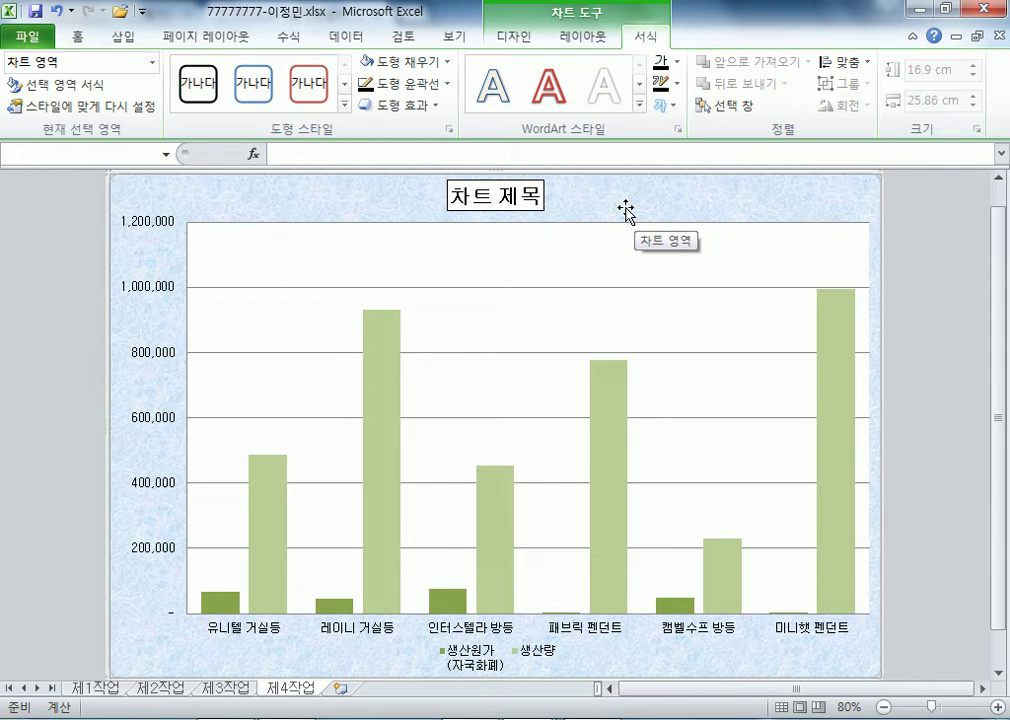
mouse_move(612, 408)
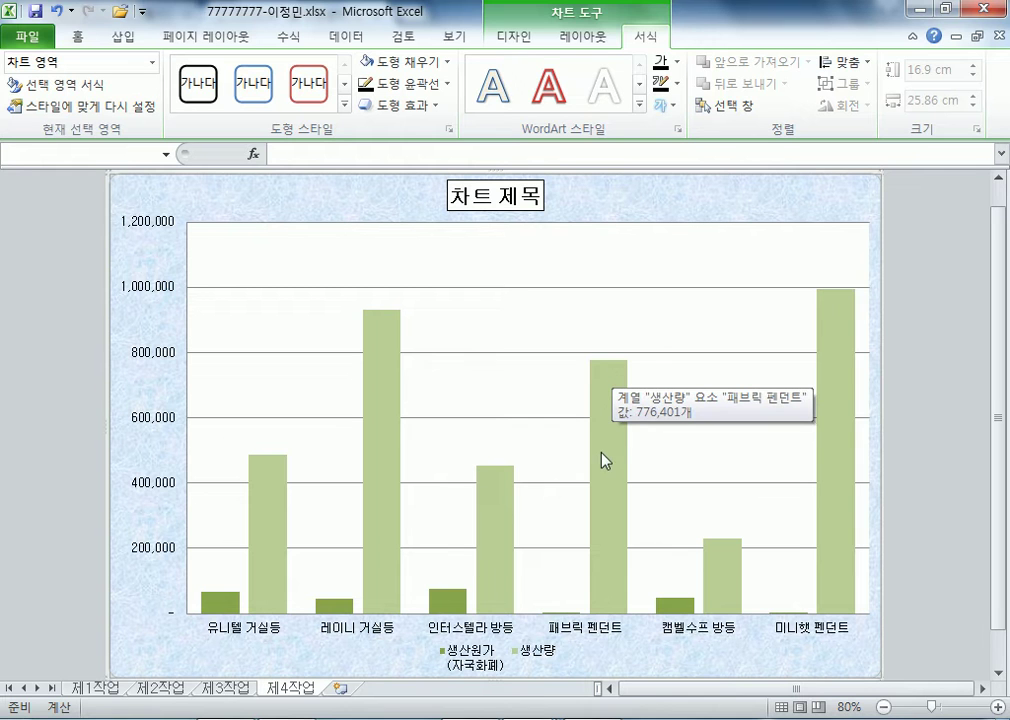
left_click(615, 437)
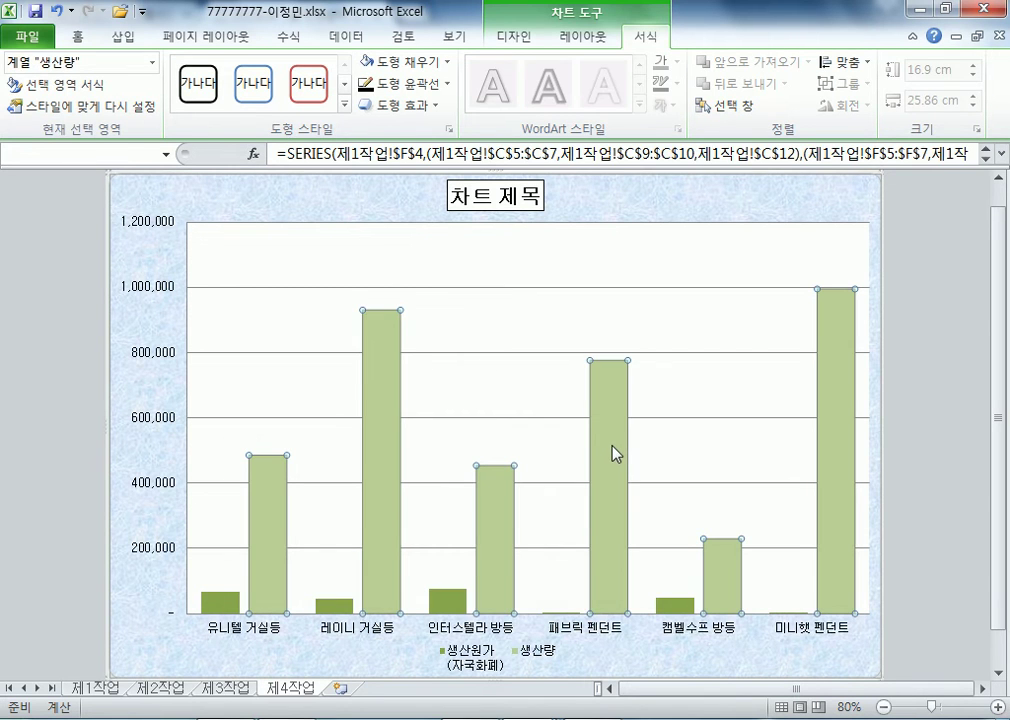
mouse_move(605, 491)
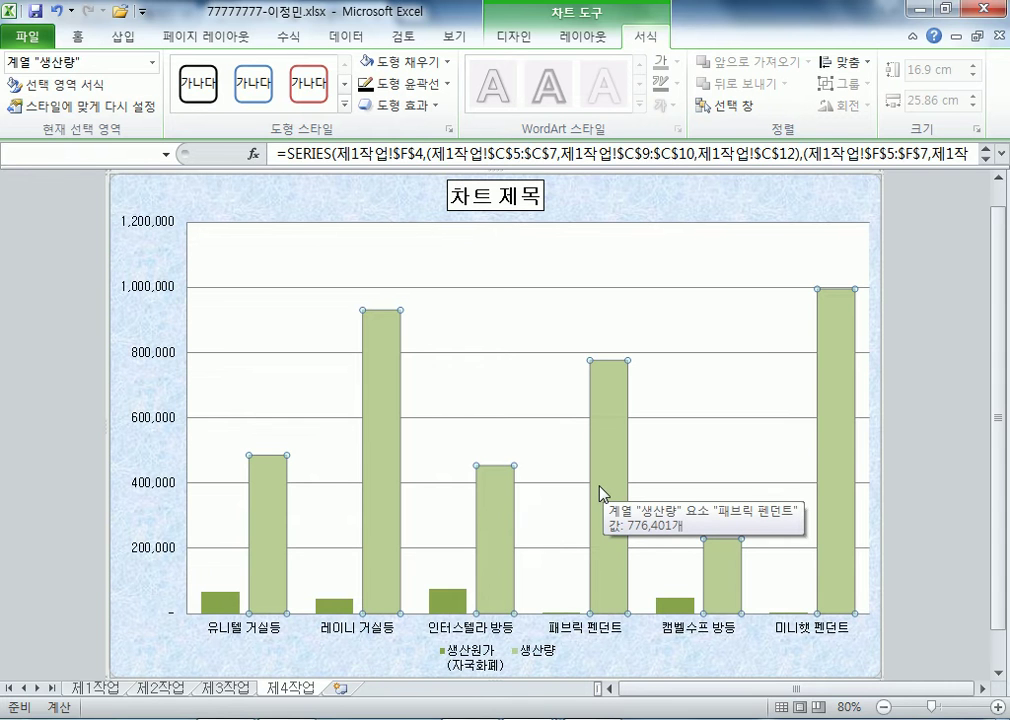
double_click(592, 502)
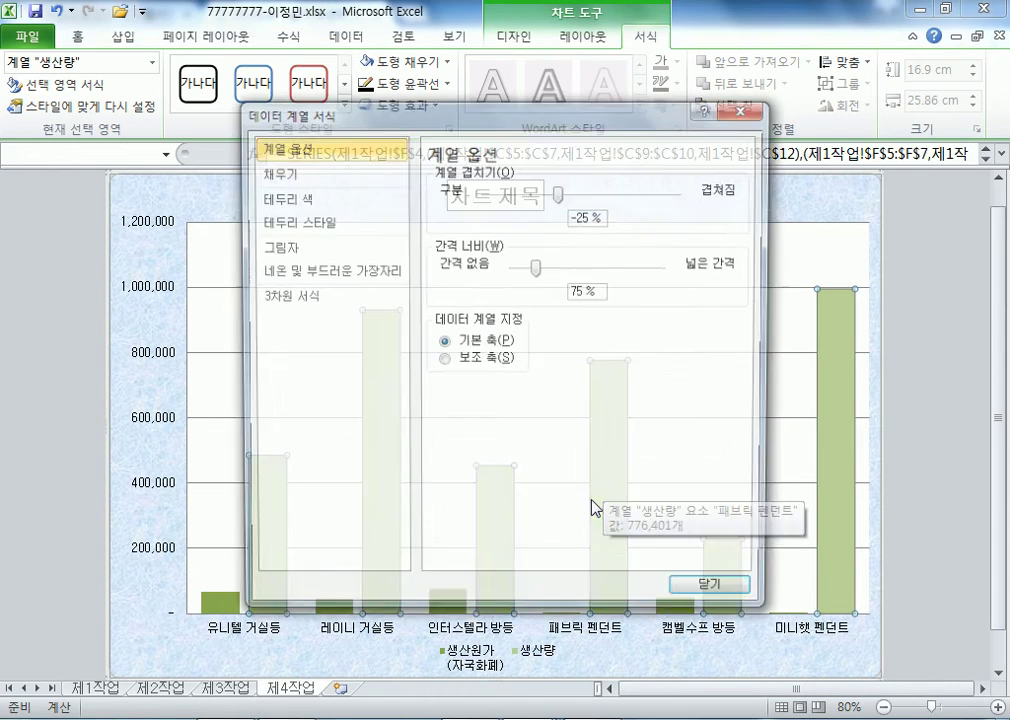
left_click(463, 360)
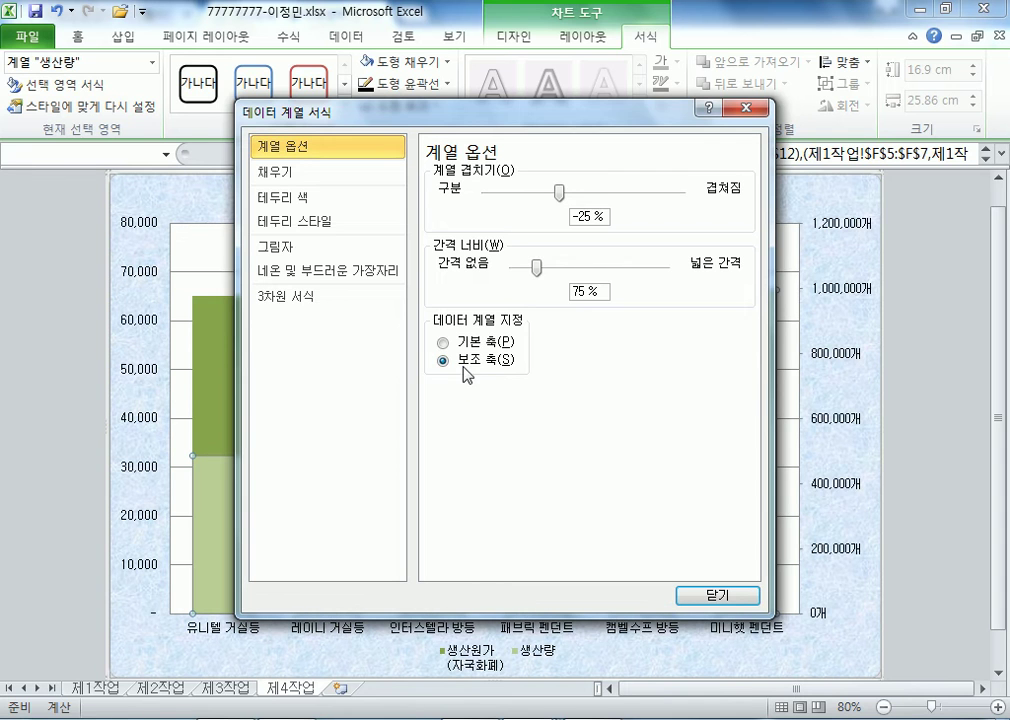
left_click_drag(434, 124, 843, 232)
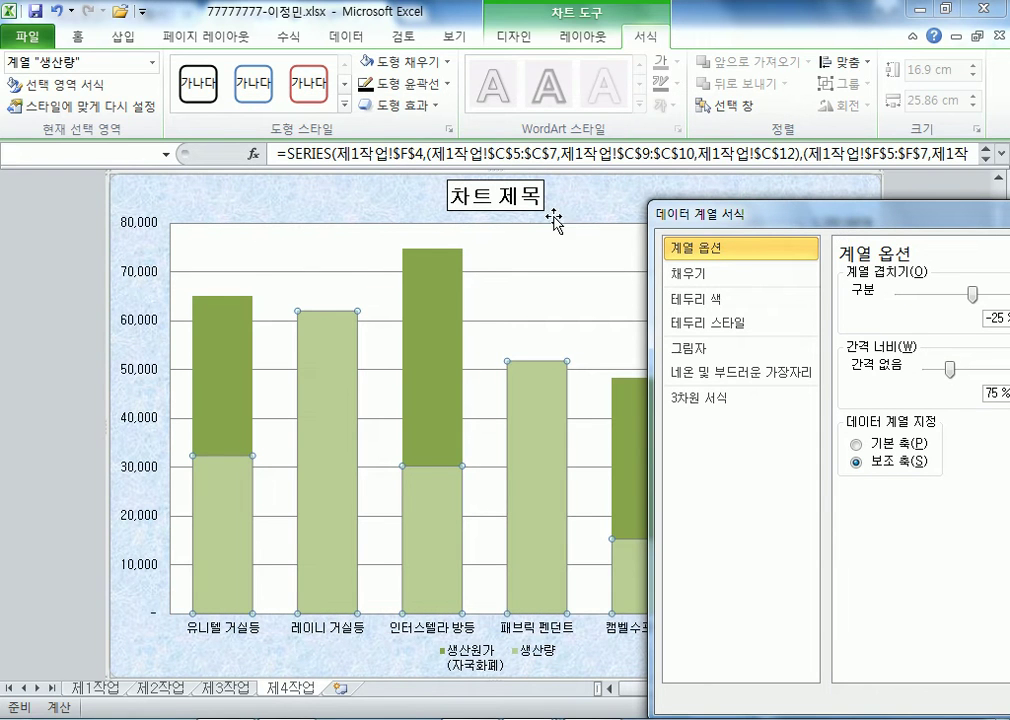
left_click(514, 37)
left_click(32, 85)
left_click(563, 431)
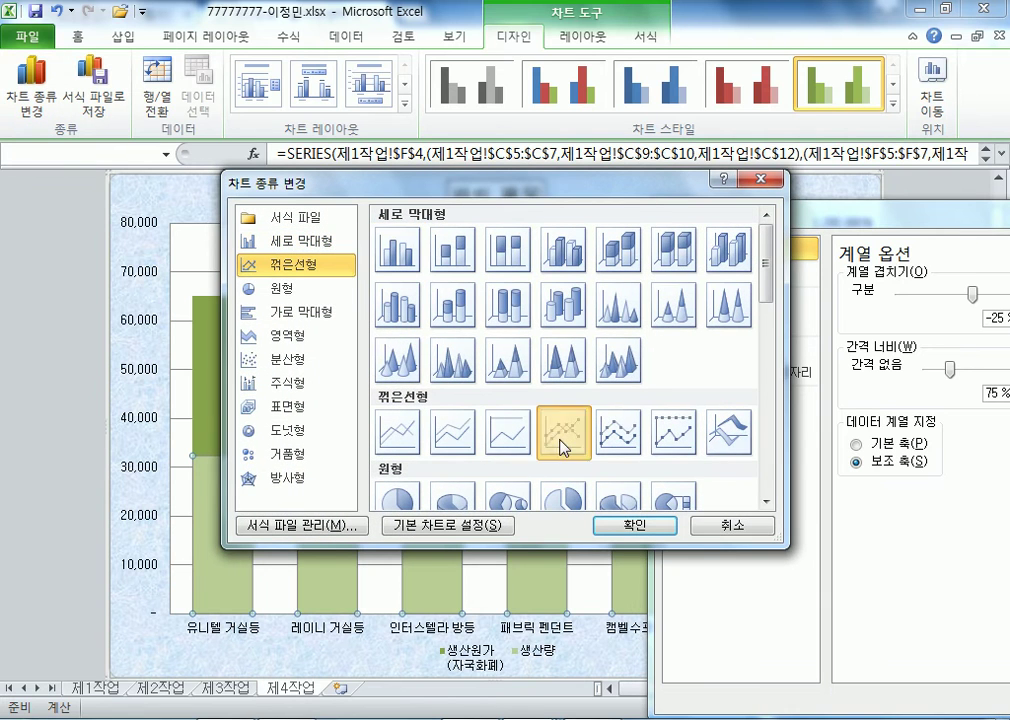
left_click(632, 526)
left_click_drag(830, 212, 416, 37)
left_click(744, 43)
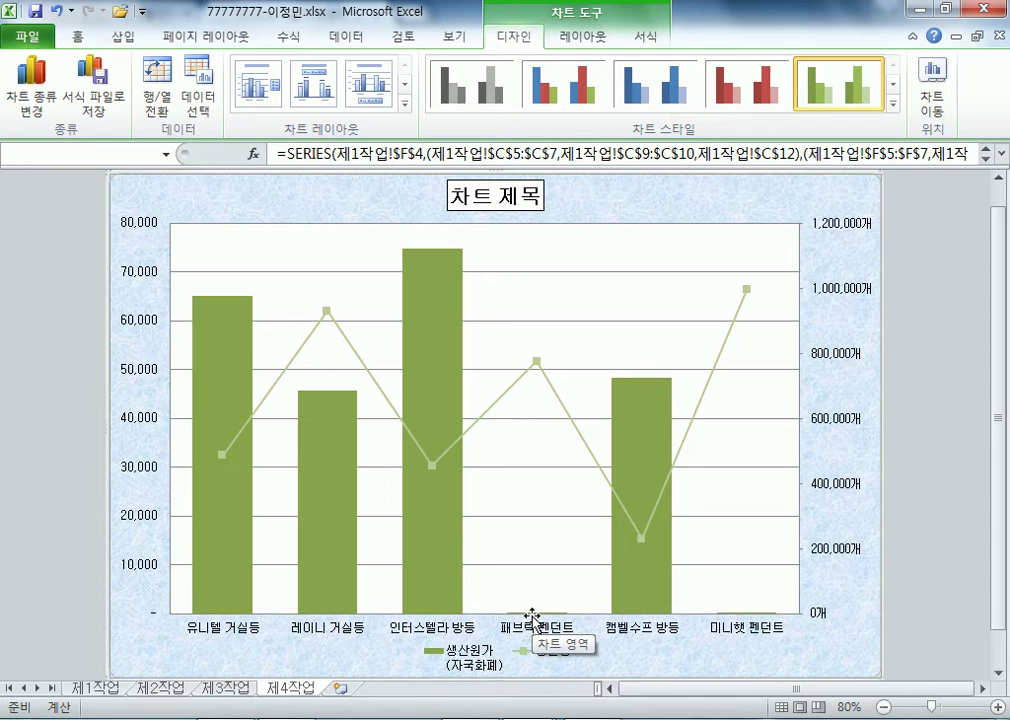
left_click(604, 280)
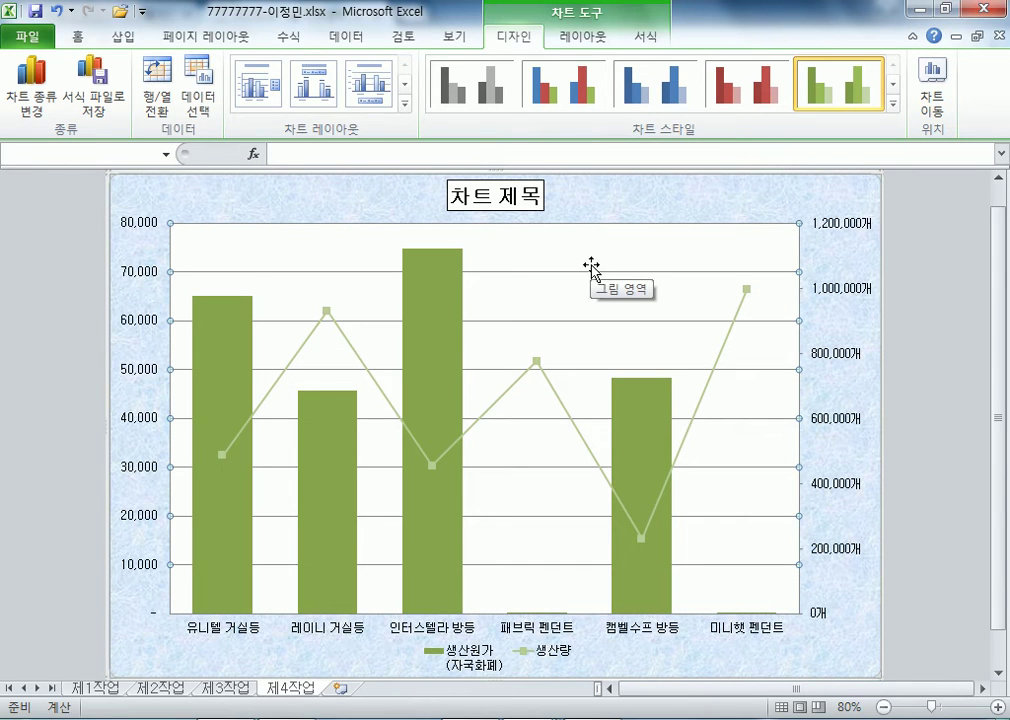
- Change the major gridlines' dash type to 파선 so they appear dashed
double_click(596, 271)
left_click(291, 105)
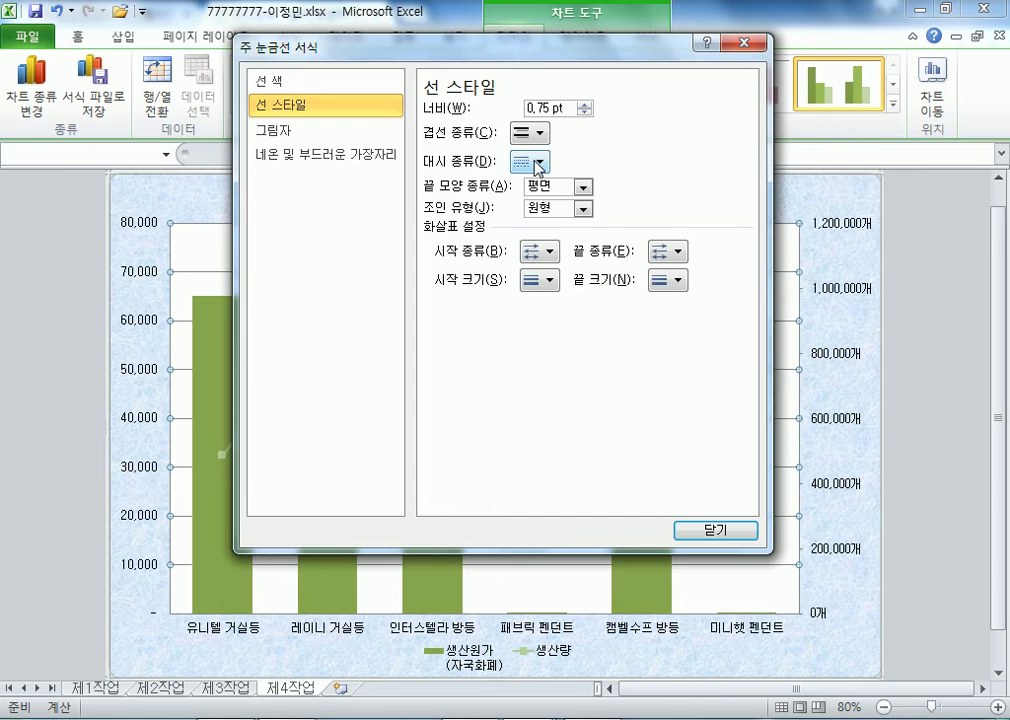
left_click(539, 162)
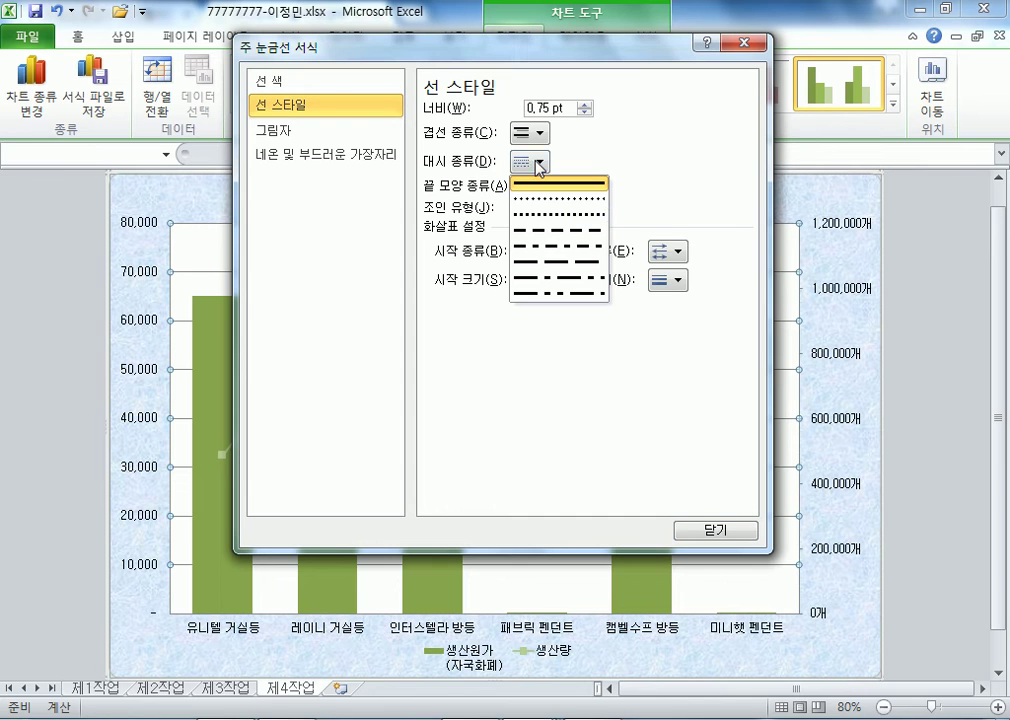
left_click(546, 232)
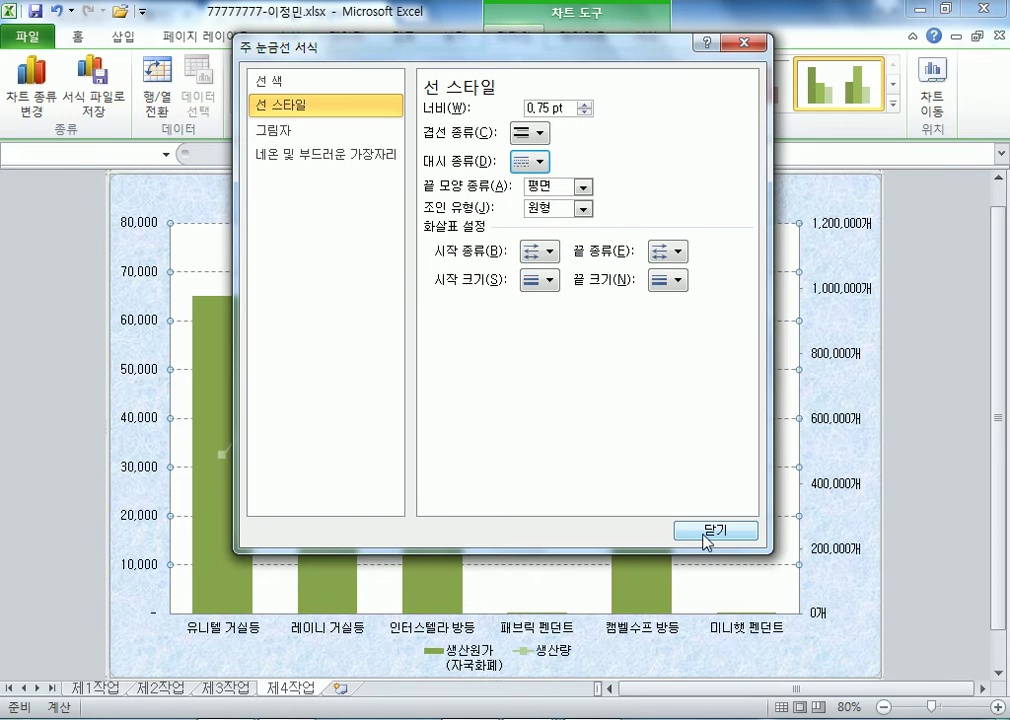
left_click(707, 534)
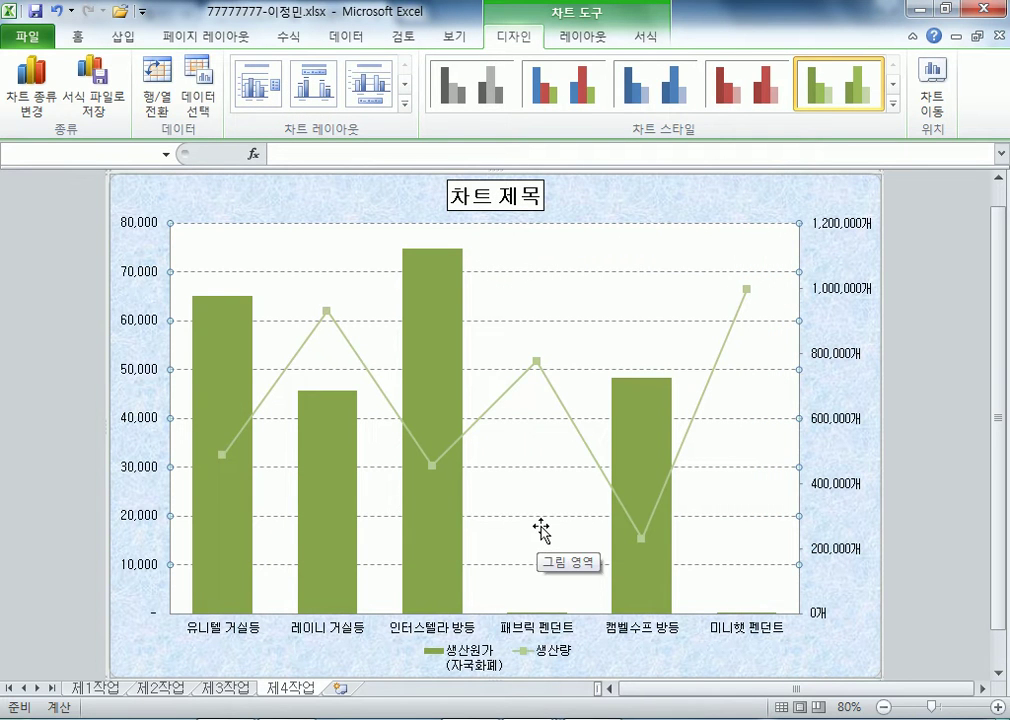
left_click(480, 652)
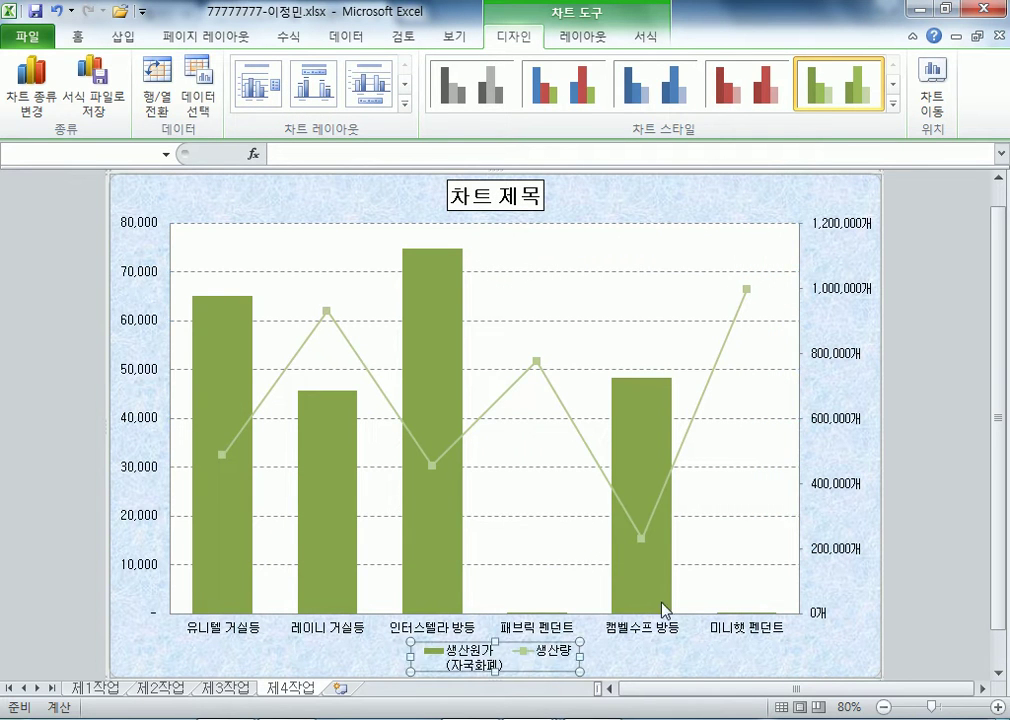
scroll(672, 614, "down", 1)
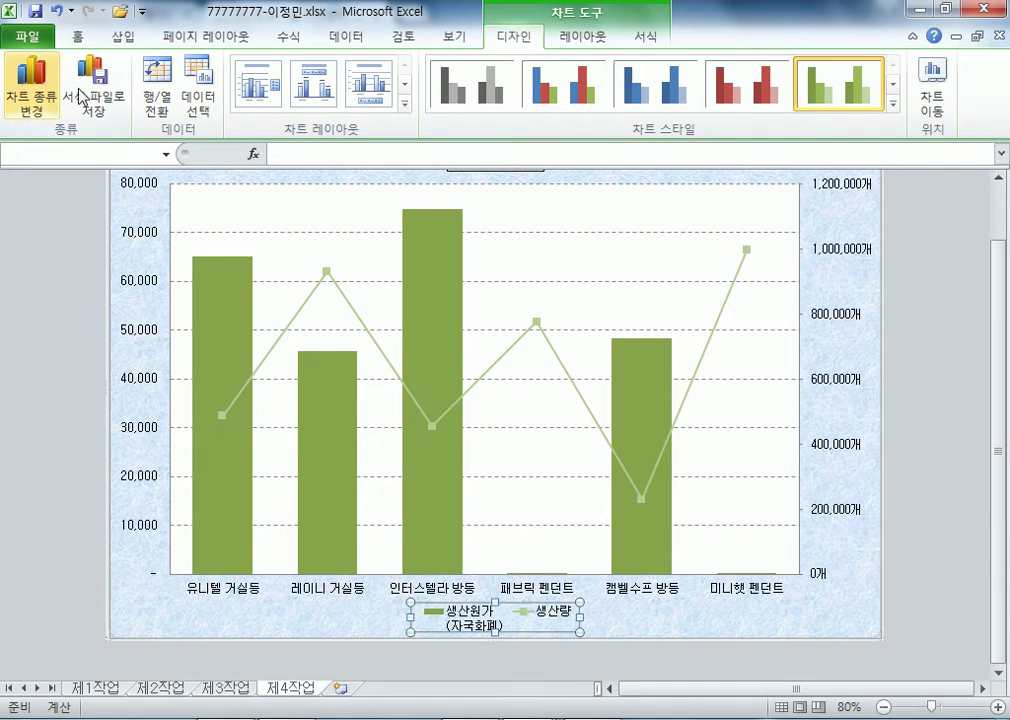
- Rename the cost series to the plain text 생산원가(자국화폐) in the chart's data source
left_click(197, 98)
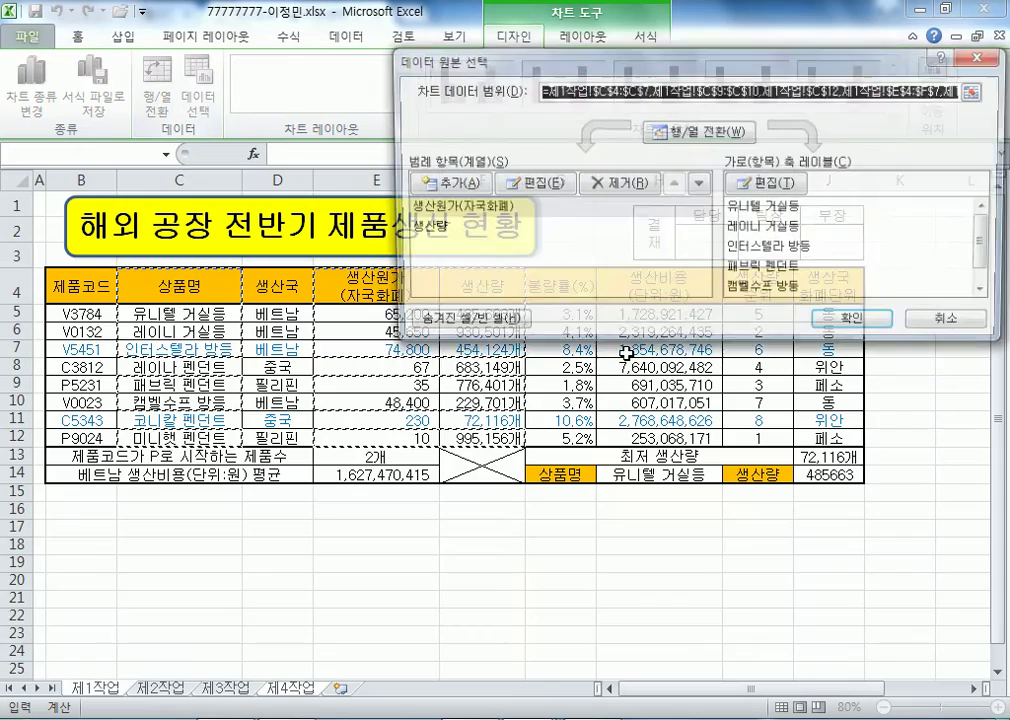
left_click(480, 208)
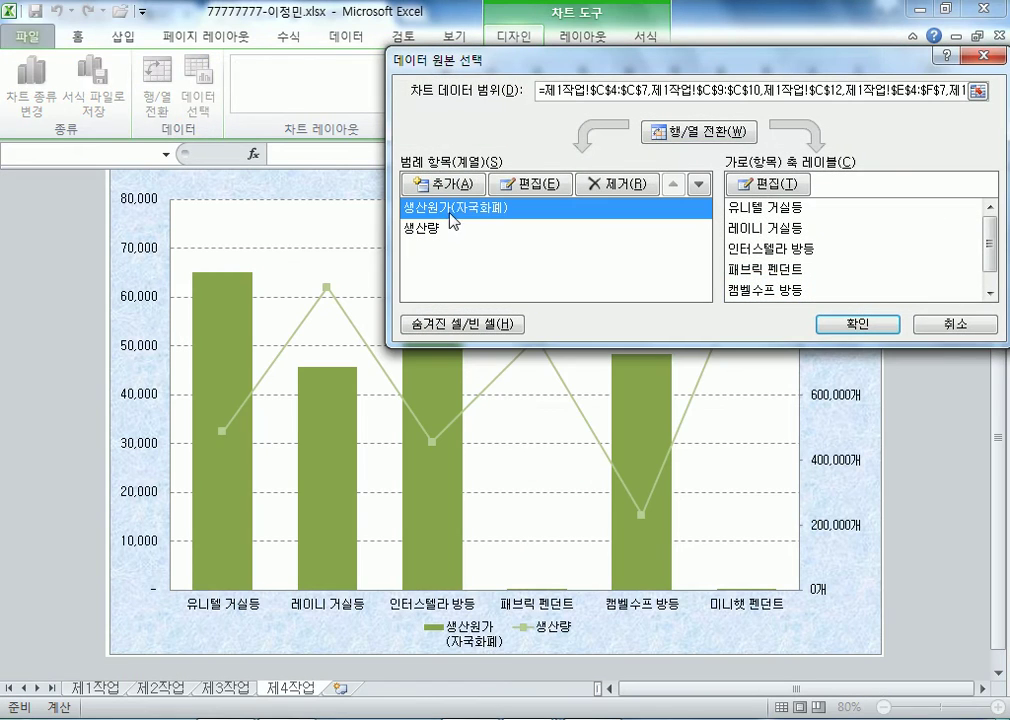
left_click_drag(645, 60, 622, 172)
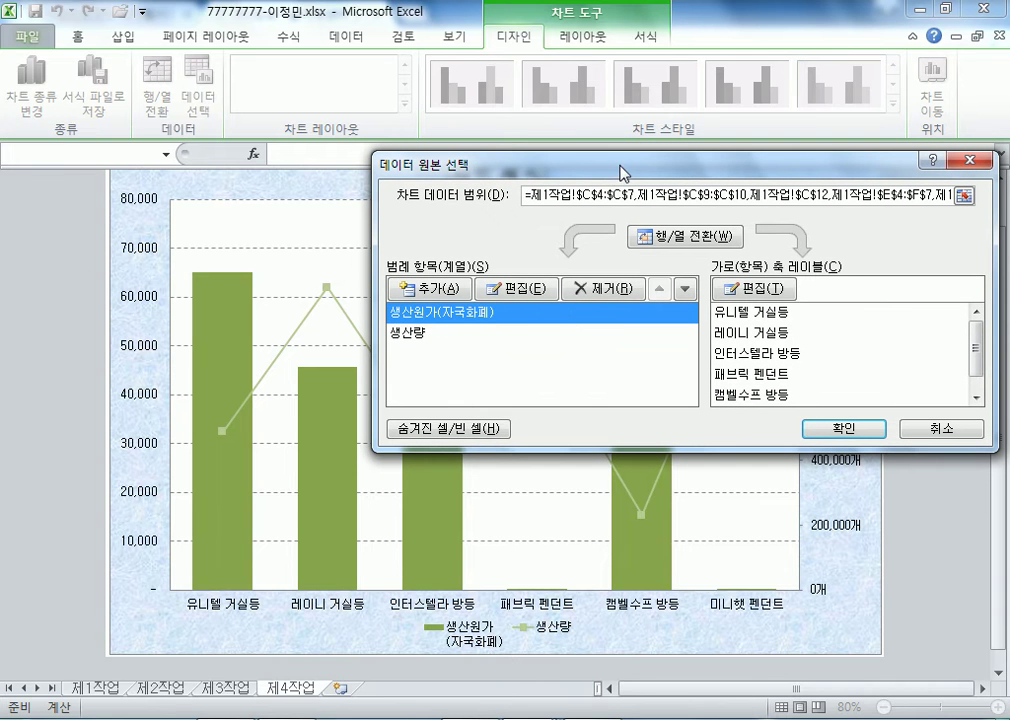
left_click(541, 291)
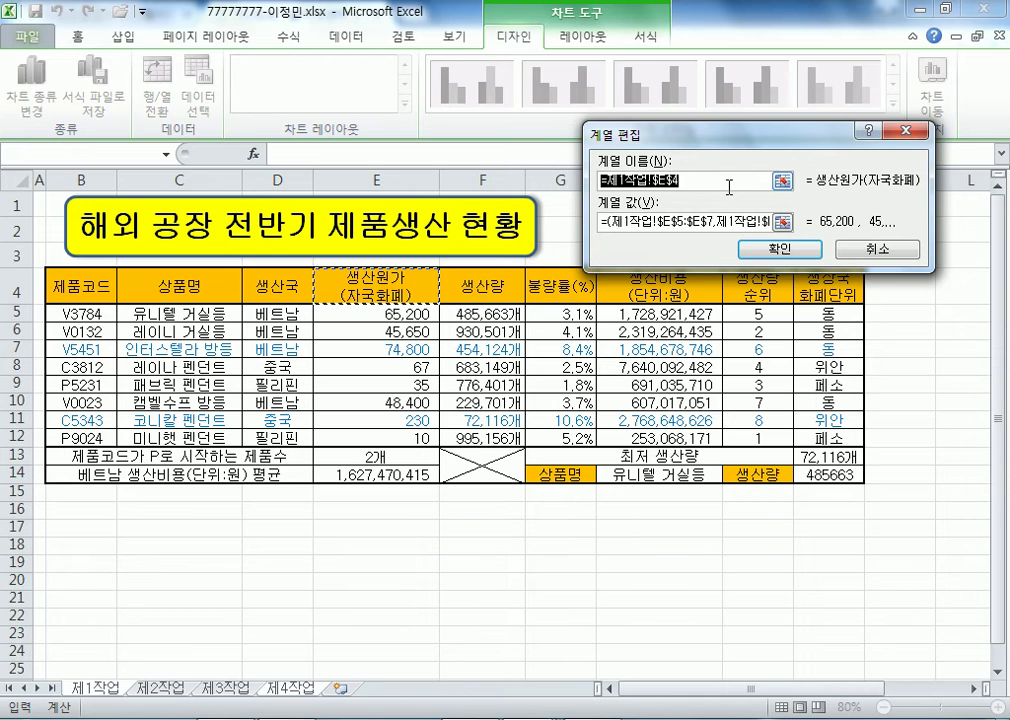
type("생ㅅ")
key("BackSpace")
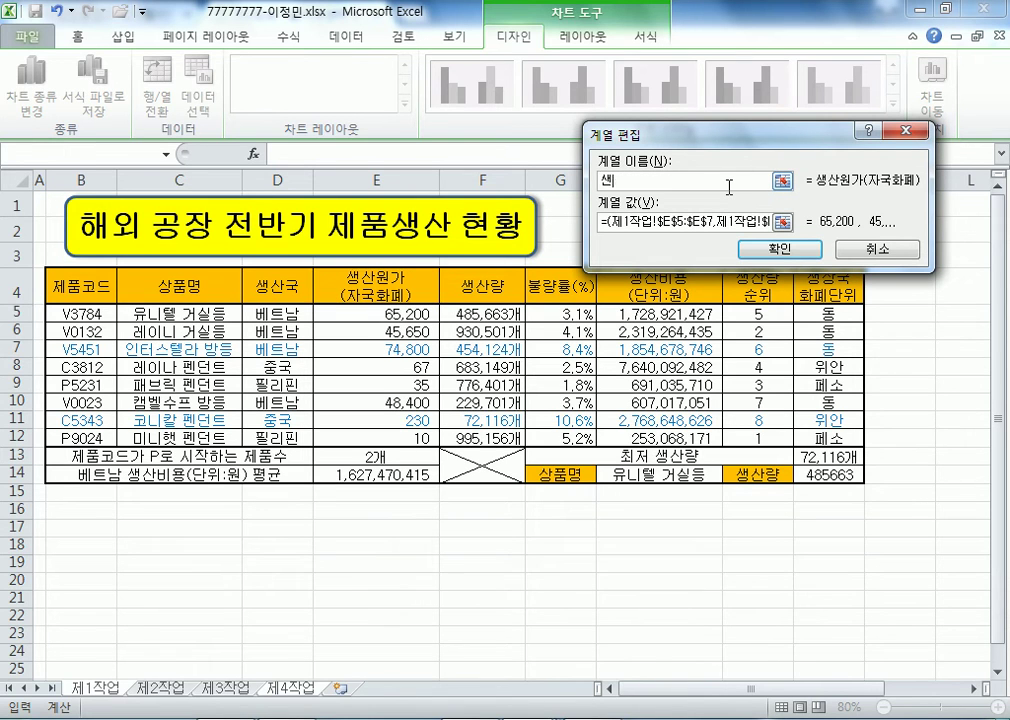
type("산원가(자국화")
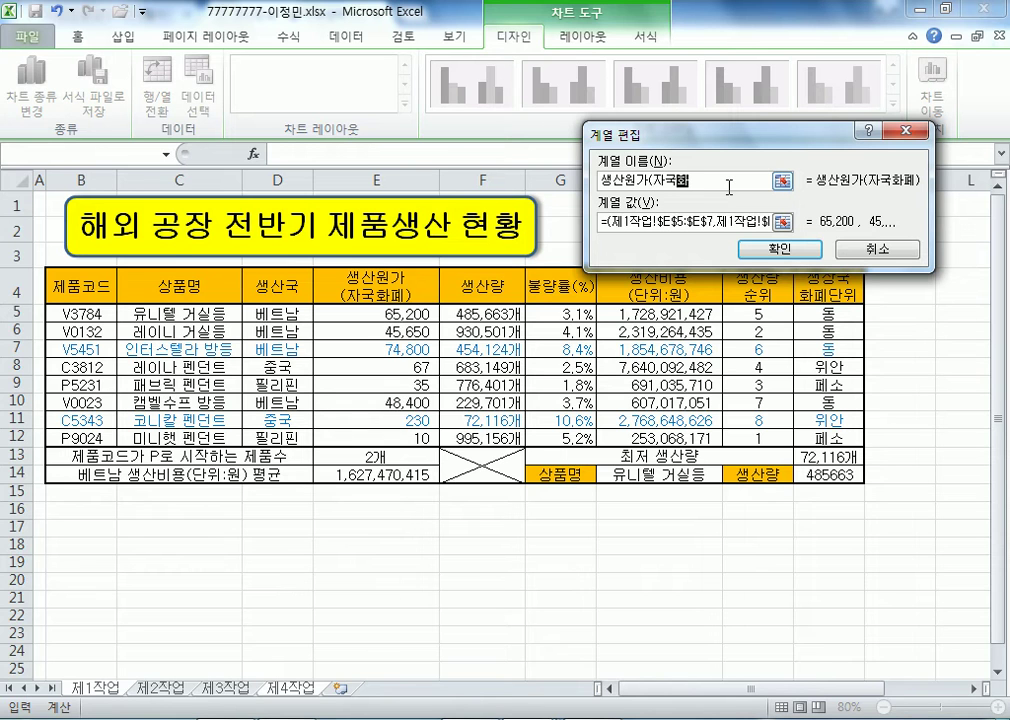
type("폐)")
key("Return")
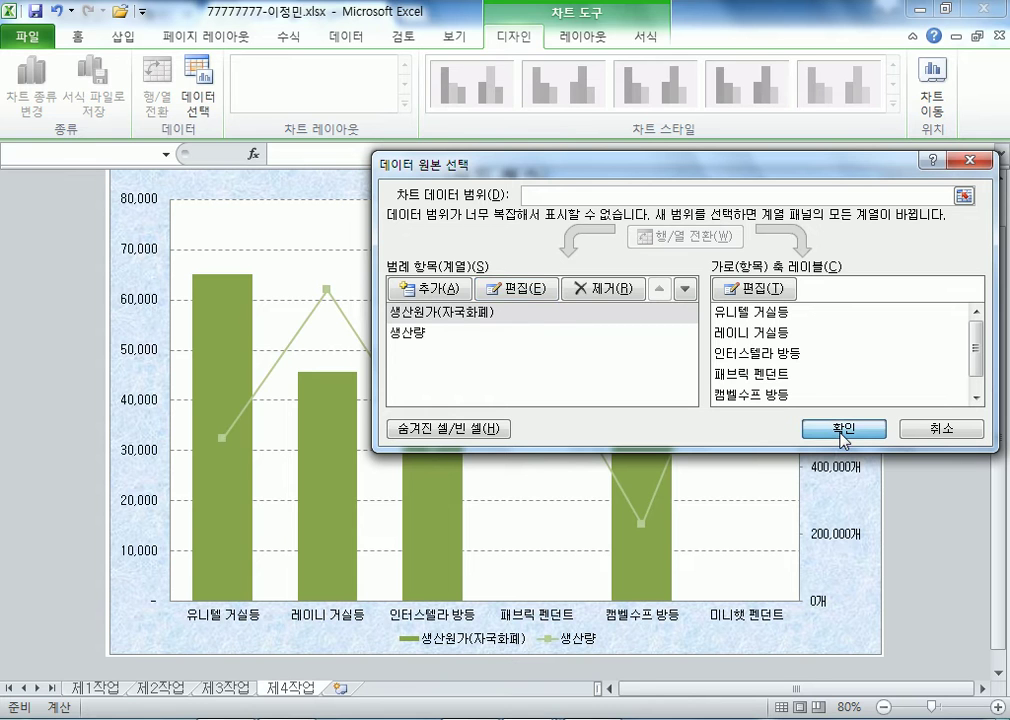
left_click(843, 432)
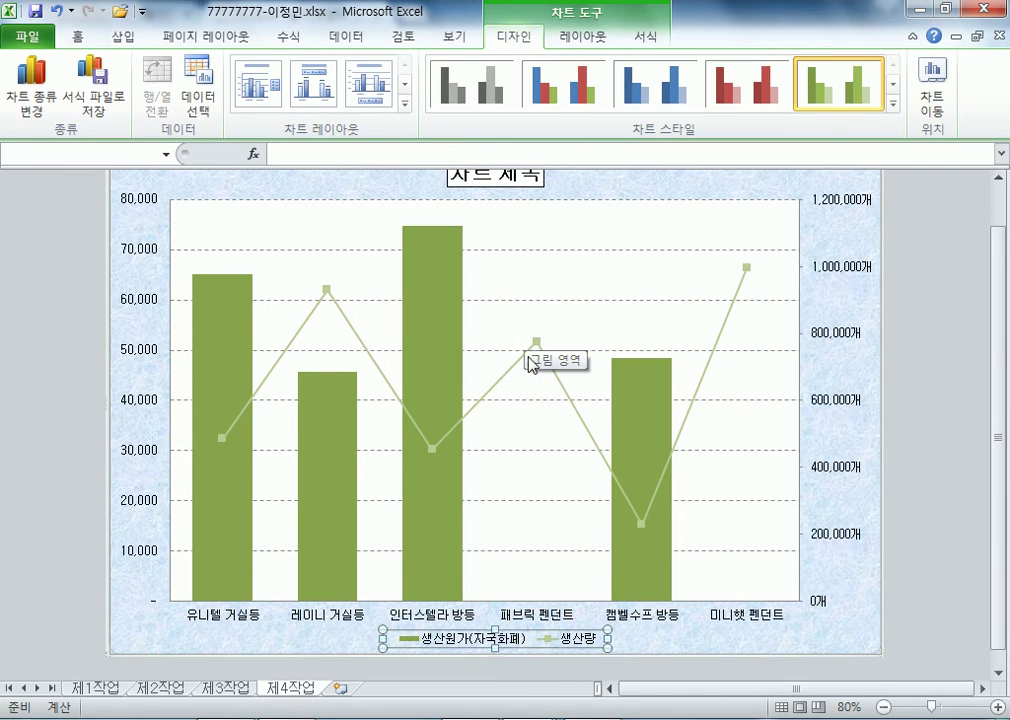
- Replace the 차트 제목 placeholder with 베트남 및 필리핀 제품 생산원가와 생산량
scroll(491, 354, "up", 1)
left_click(494, 196)
type("베트남 및 ㅍ")
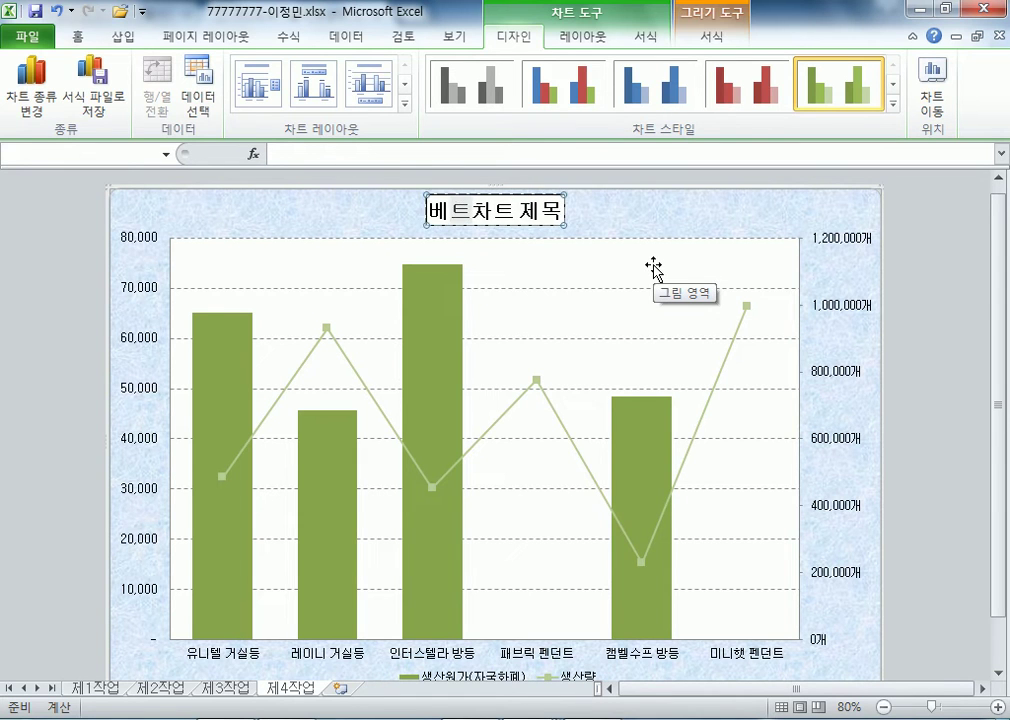
type("필리핀 제품")
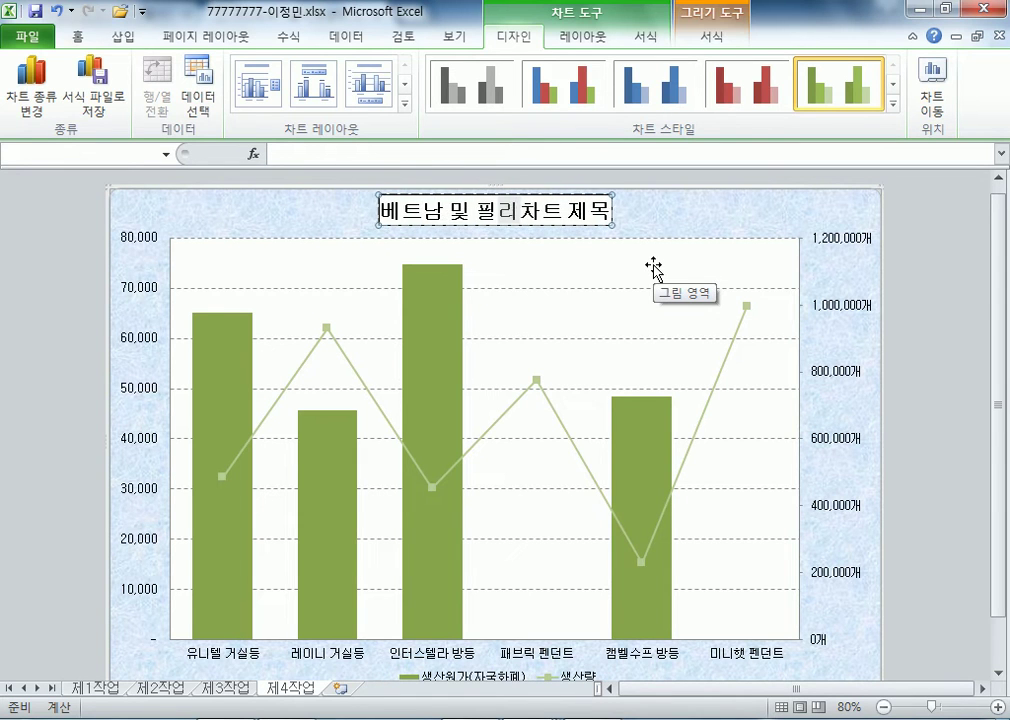
type(" 생산원가와")
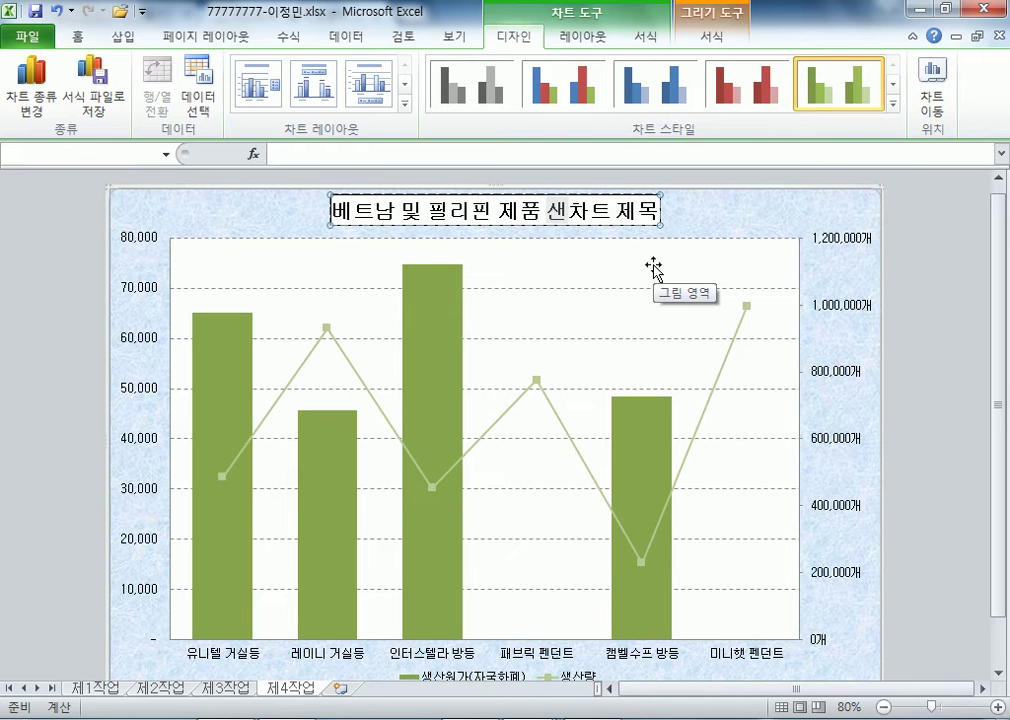
type(" 생산원가와 생ㅅ")
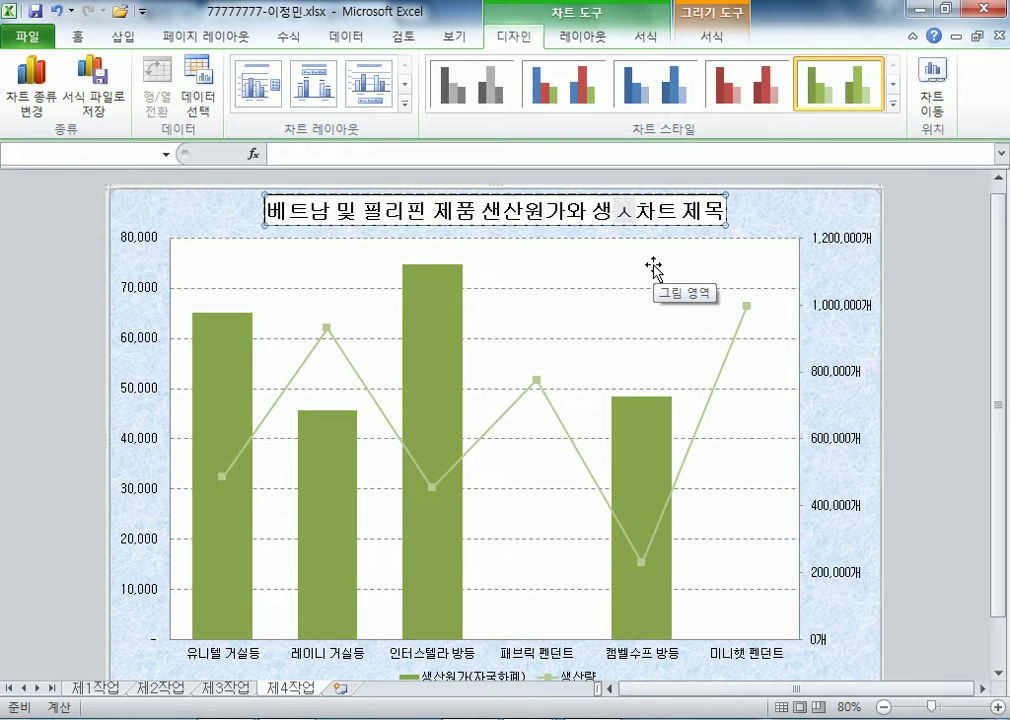
type("량")
key("Delete")
key("Delete")
key("Delete")
key("Delete")
key("Delete")
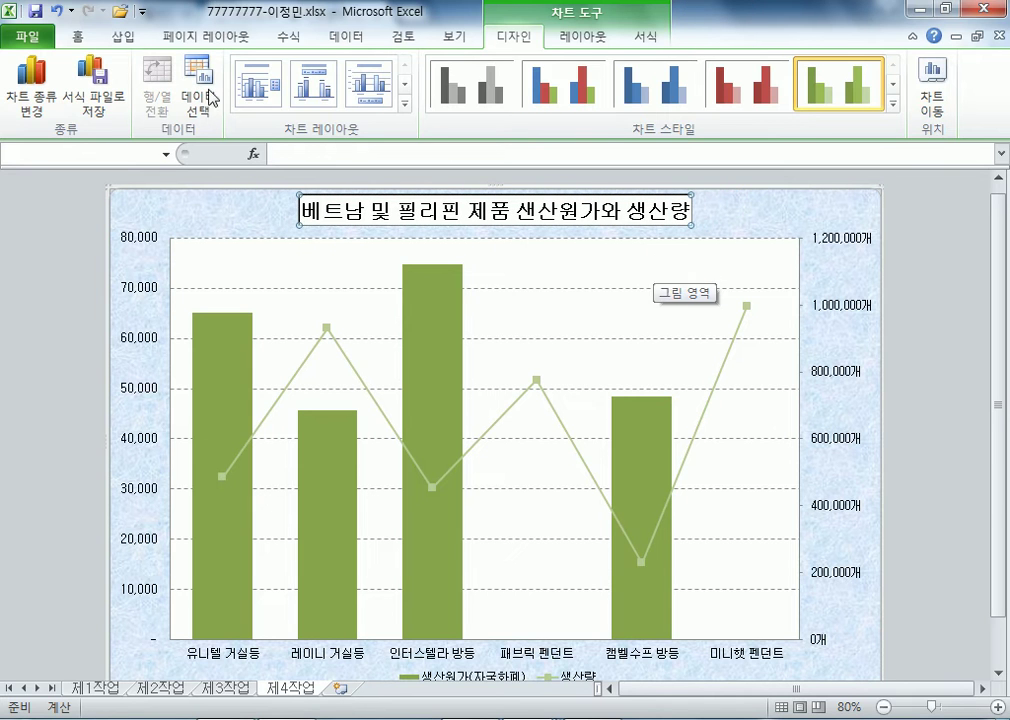
left_click(123, 36)
- Draw a rounded rectangle callout on the chart reading 기계 교체
left_click(214, 63)
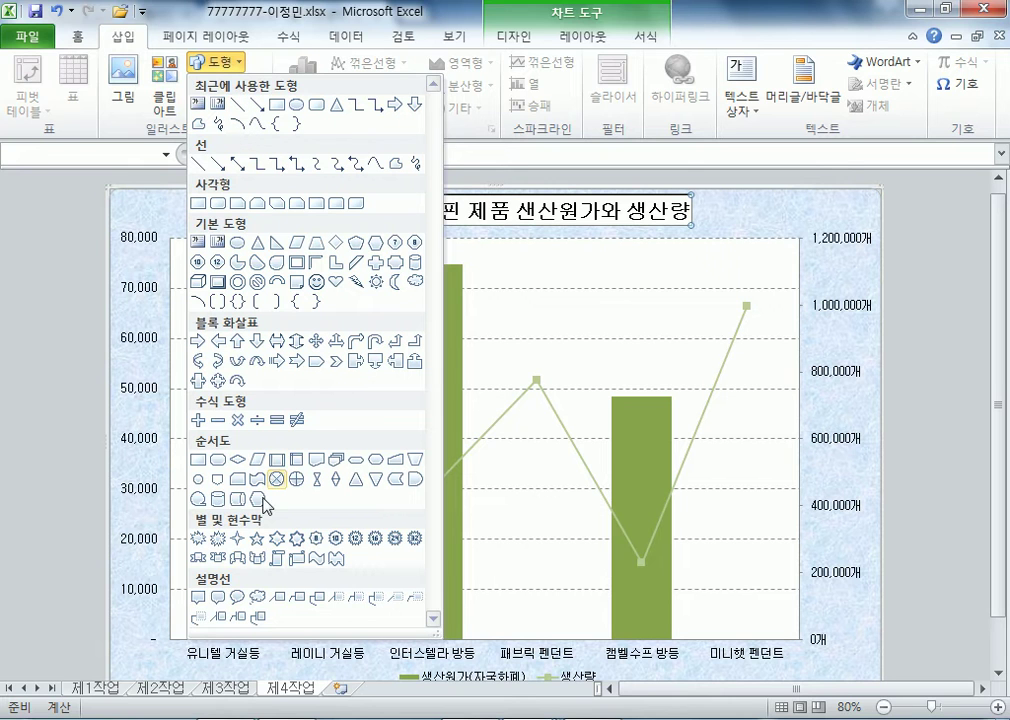
left_click(217, 598)
mouse_move(496, 246)
left_mouse_down()
mouse_move(615, 280)
mouse_move(616, 290)
left_mouse_up()
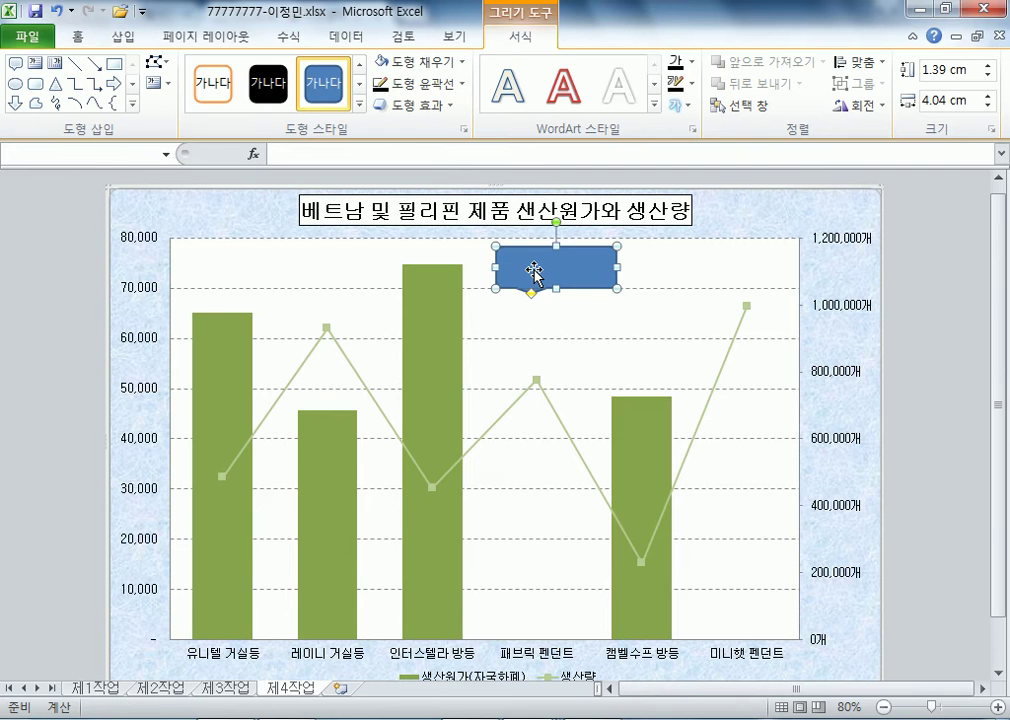
type("ㄱ")
type("기계 교체")
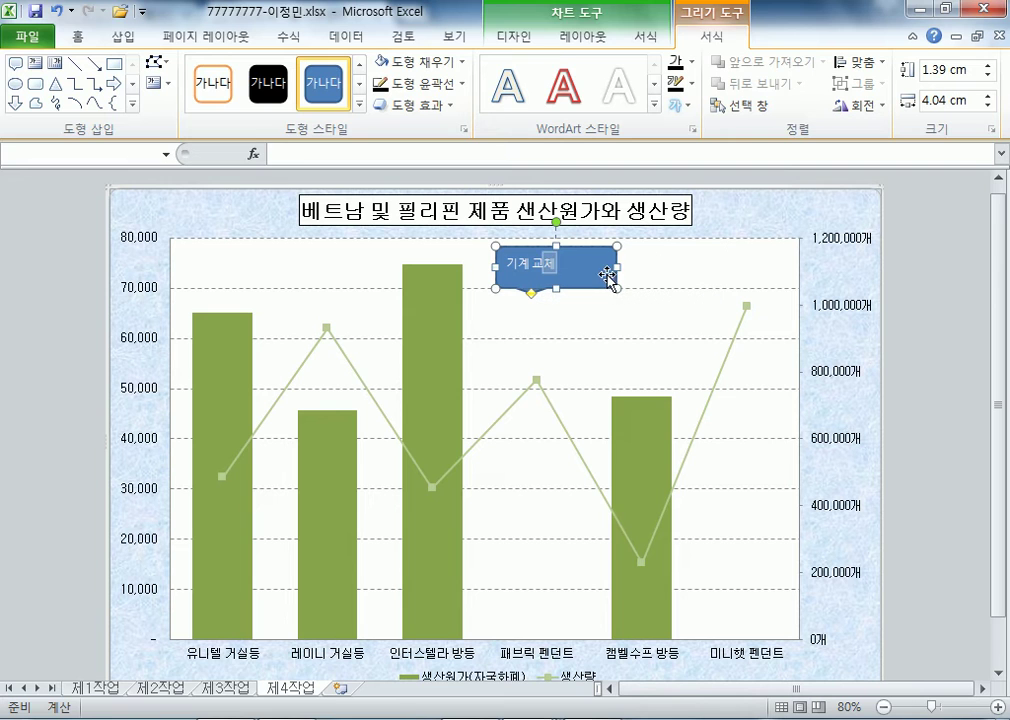
- Centre the callout text, give it white fill and black font, and aim its tail at 인터스텔라 방등
left_click(66, 40)
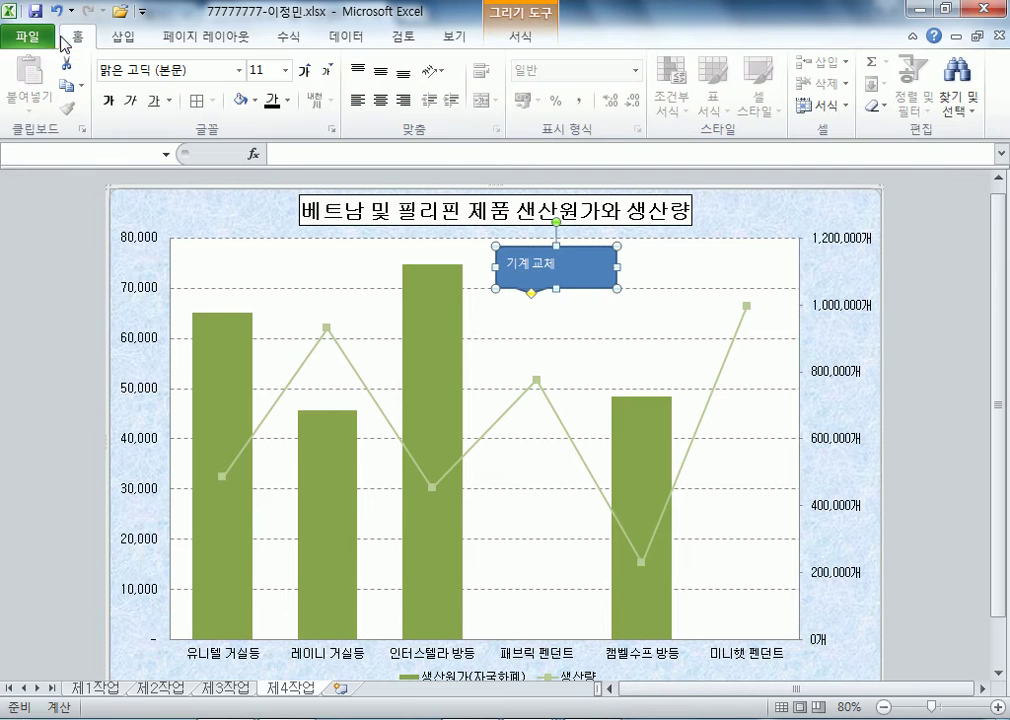
left_click(380, 100)
left_click(380, 73)
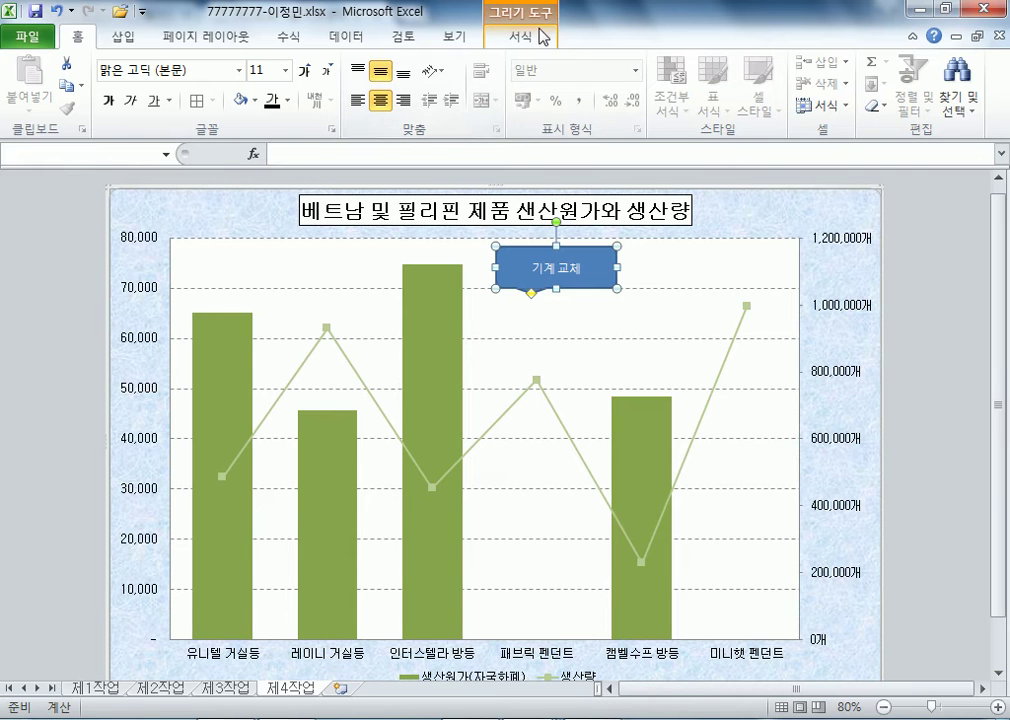
left_click(505, 16)
left_click(447, 64)
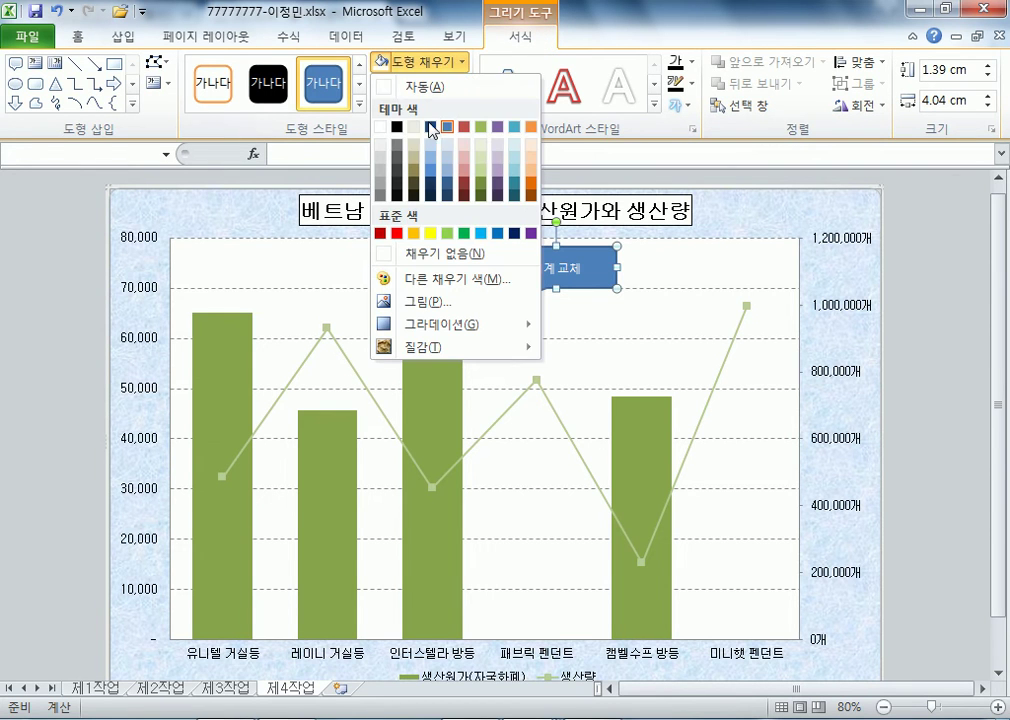
left_click(392, 88)
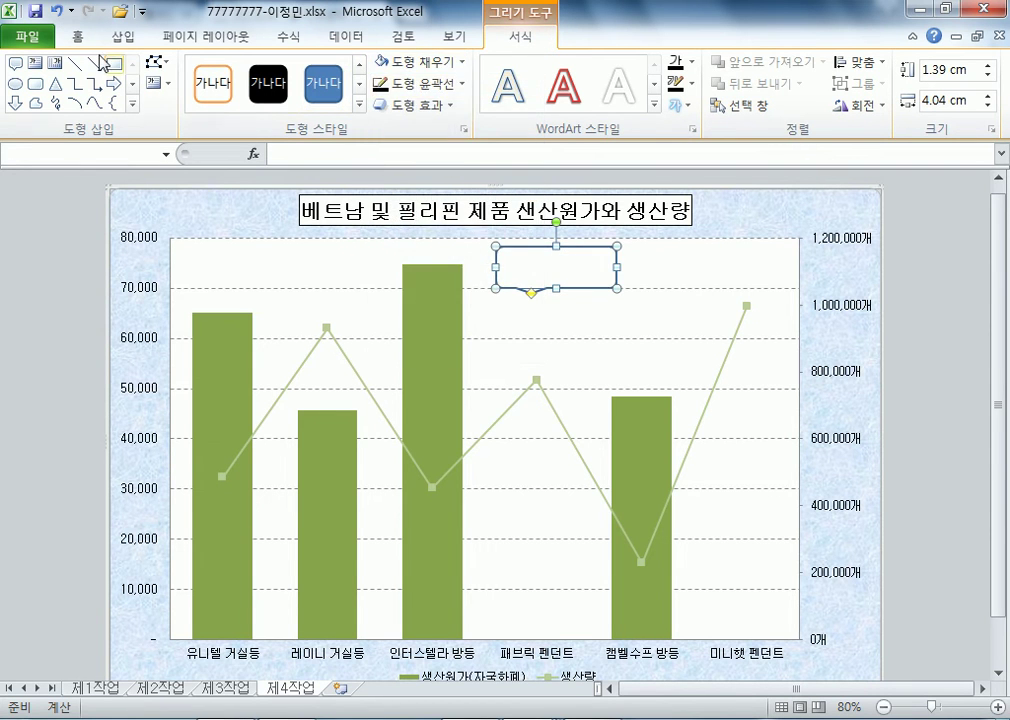
left_click(77, 36)
left_click(272, 100)
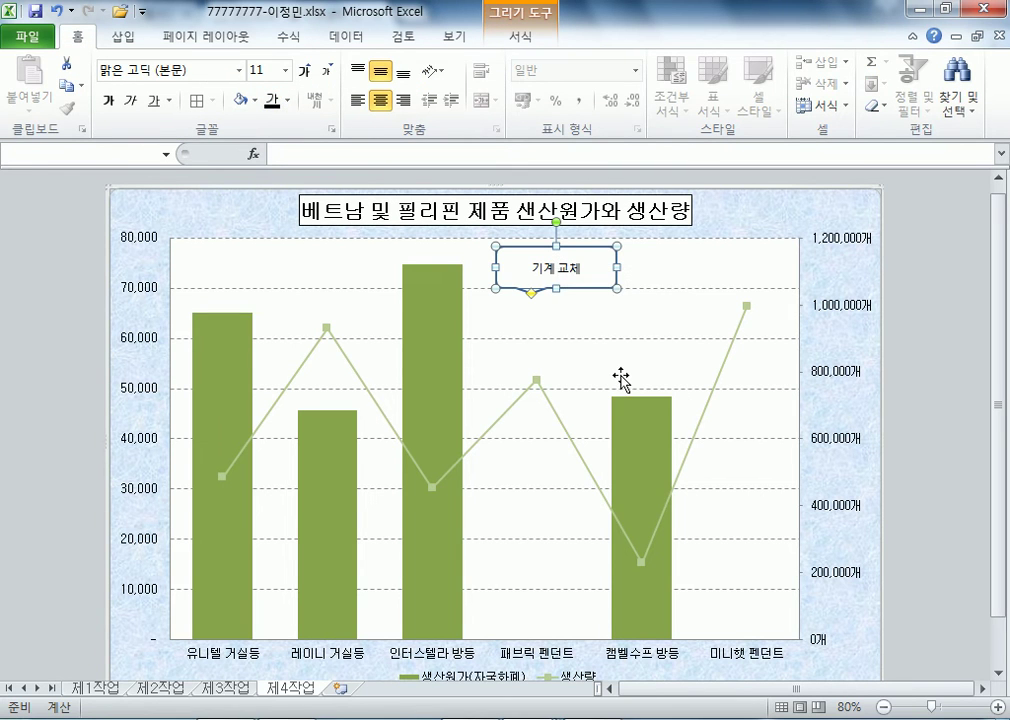
left_click_drag(531, 295, 477, 266)
- Nudge the 기계 교체 callout slightly lower and adjust its width
left_click(534, 334)
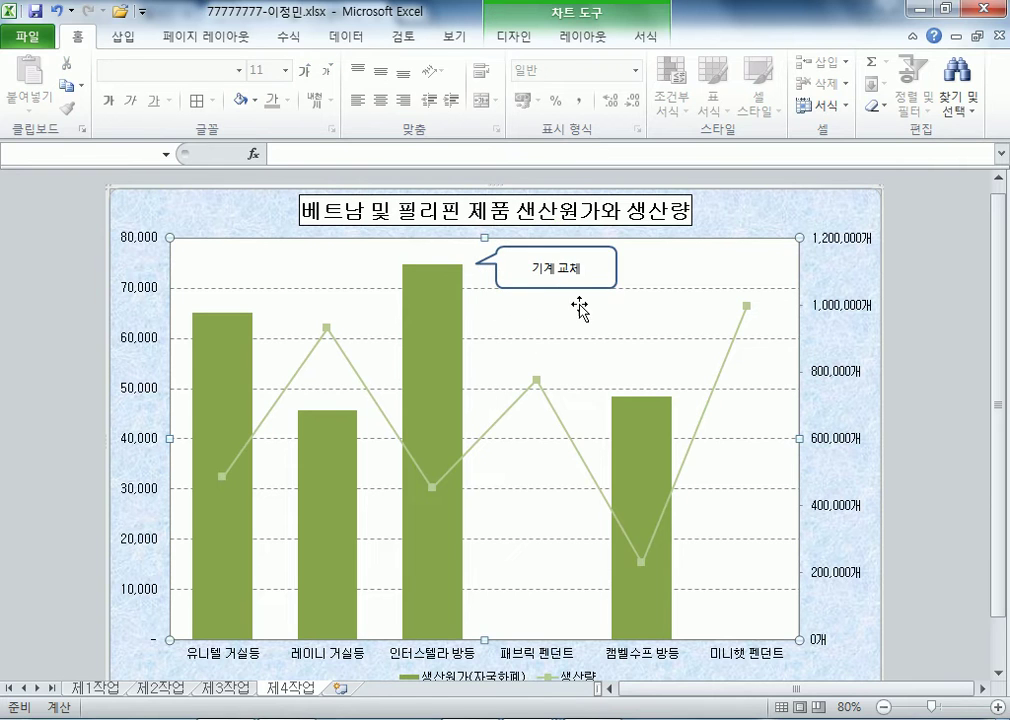
left_click(613, 276)
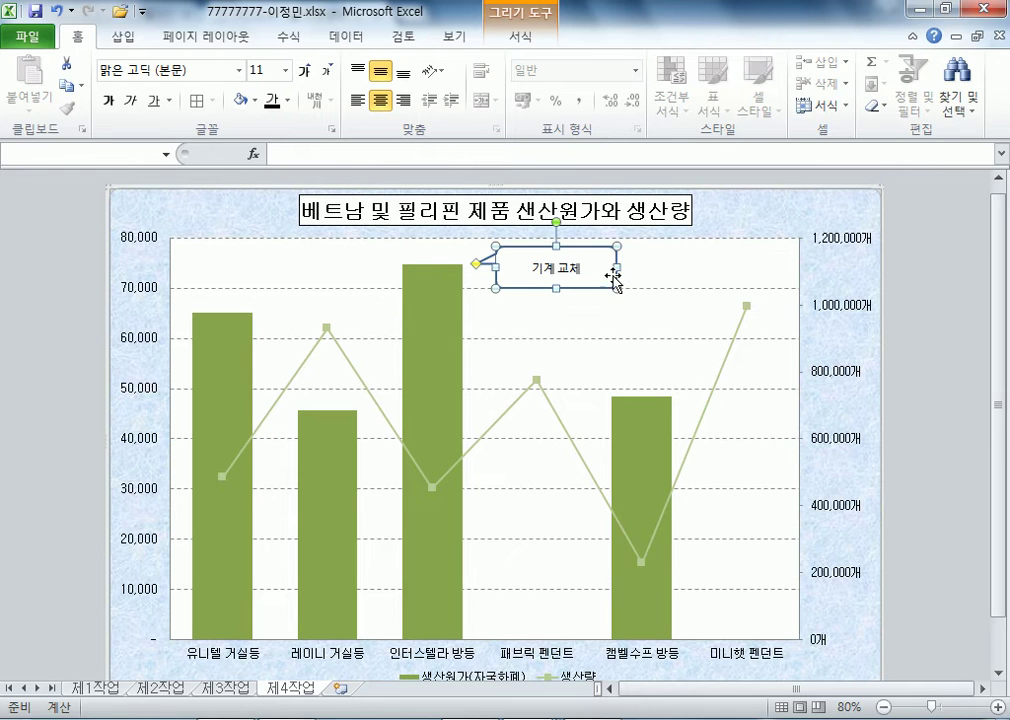
left_click_drag(613, 276, 614, 288)
left_click(601, 322)
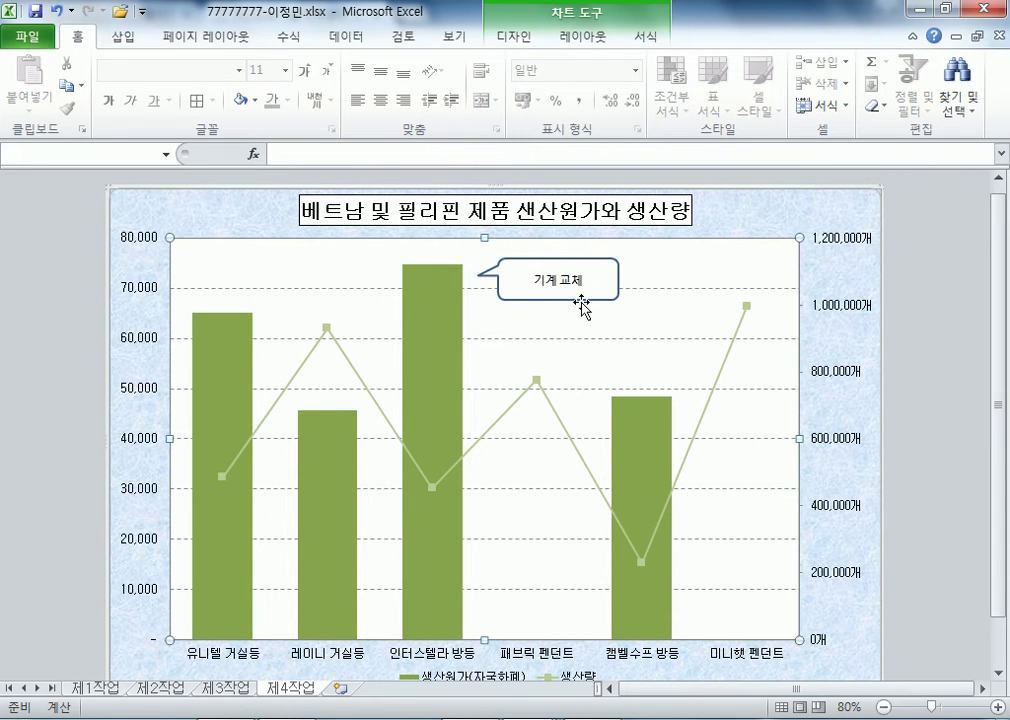
left_click(610, 280)
left_click_drag(620, 279, 575, 294)
left_click(606, 320)
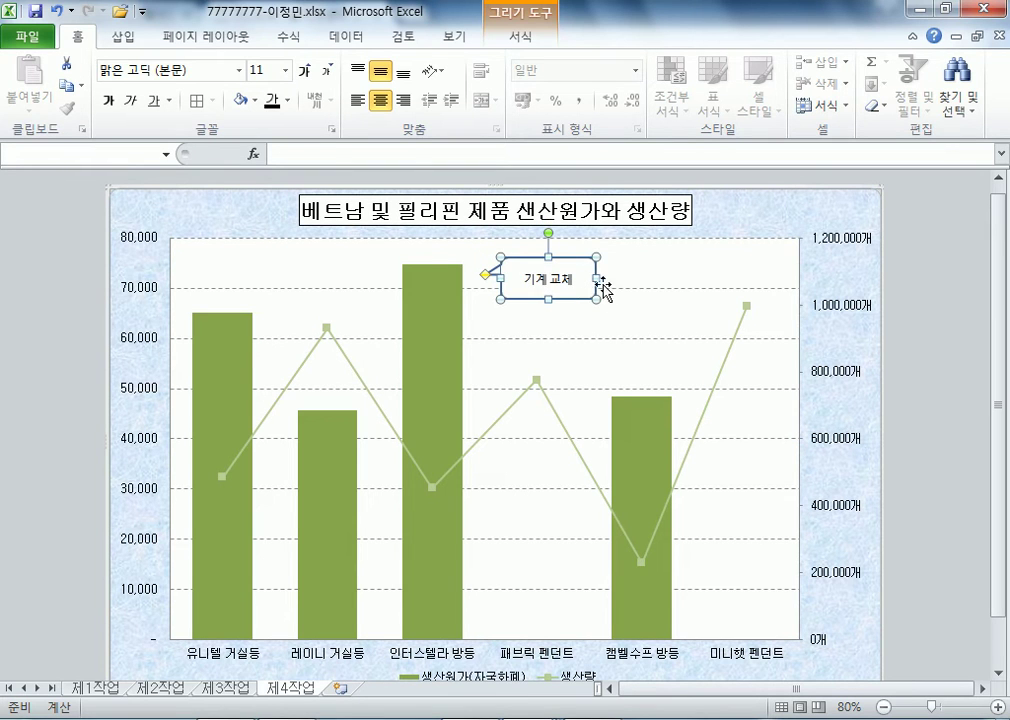
- Drag the callout's tail onto the top of the 인터스텔라 방등 bar
left_click(600, 318)
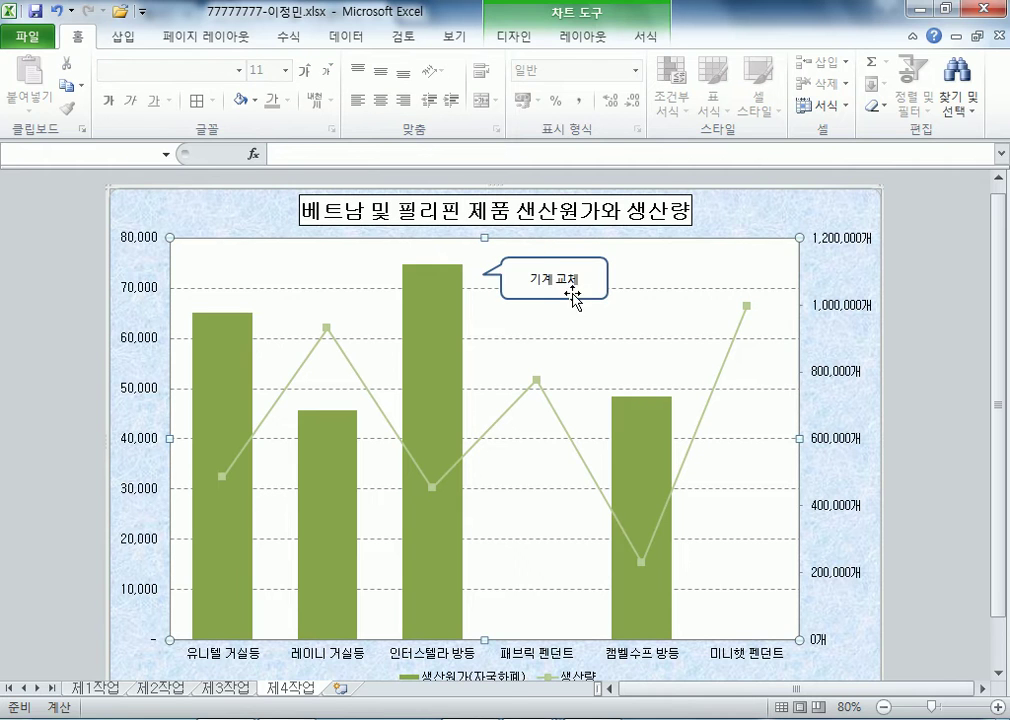
left_click(484, 276)
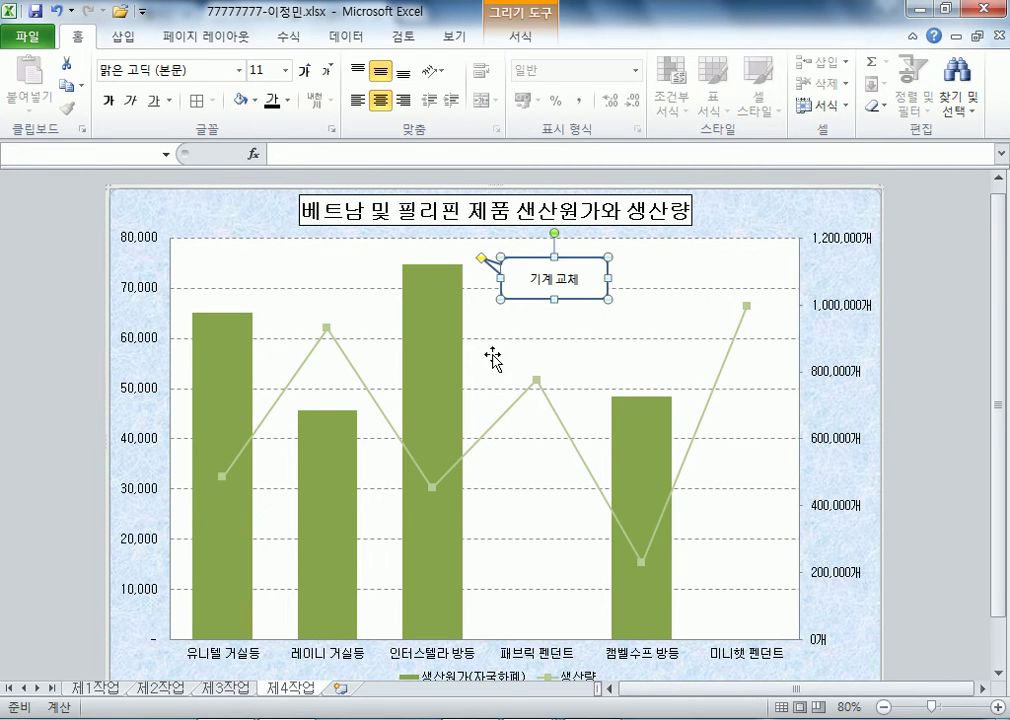
left_click(494, 320)
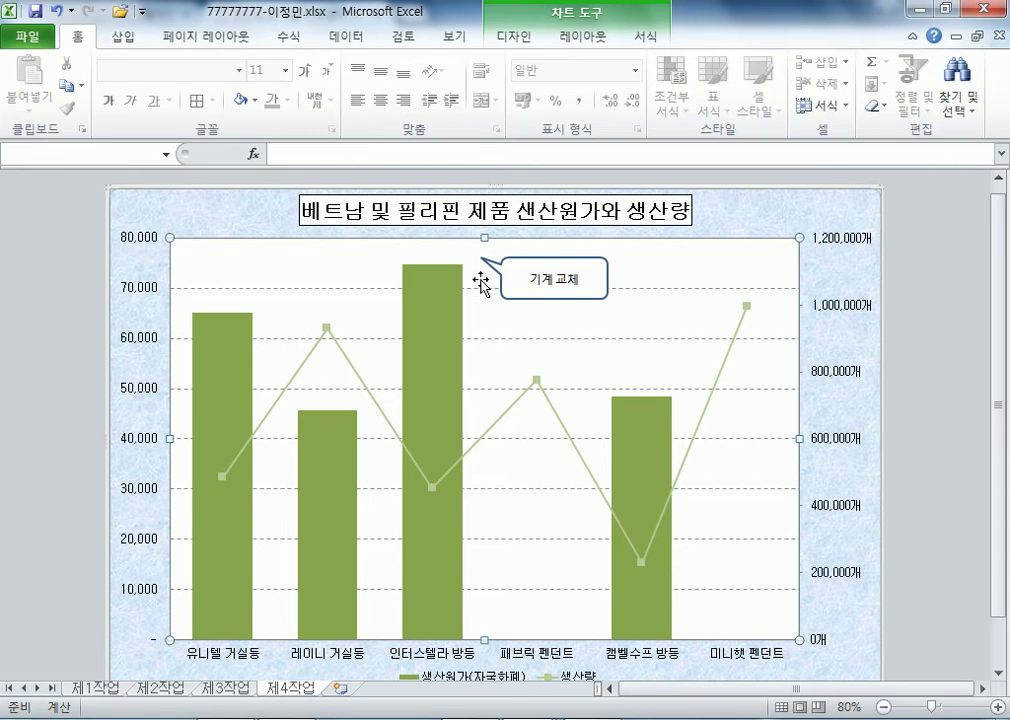
left_click(484, 268)
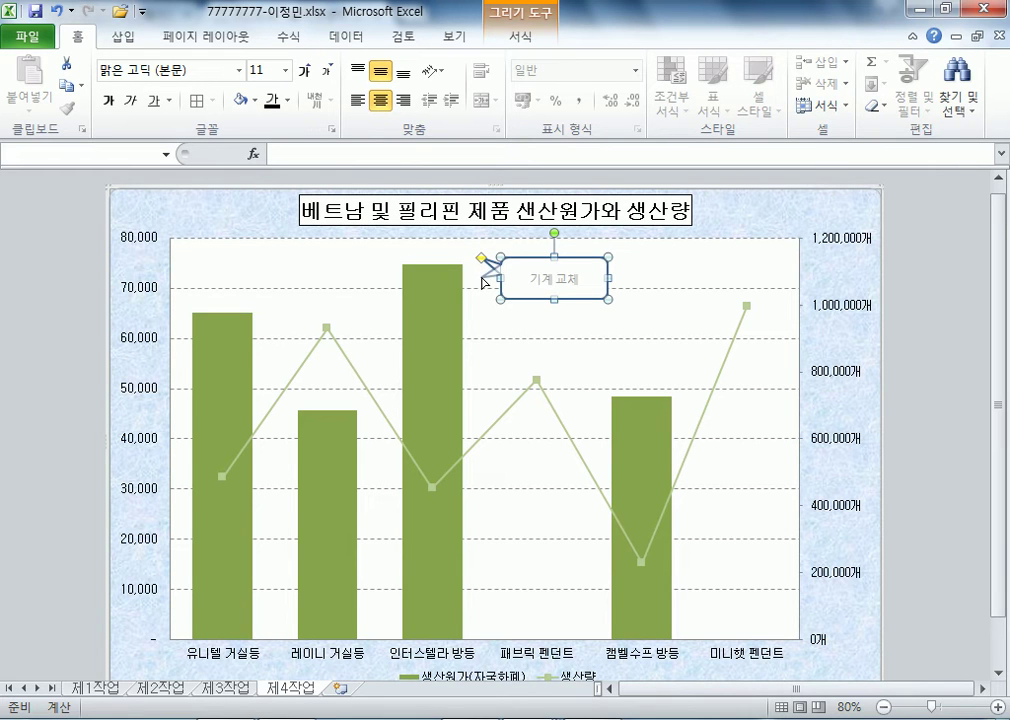
left_click_drag(484, 283, 480, 274)
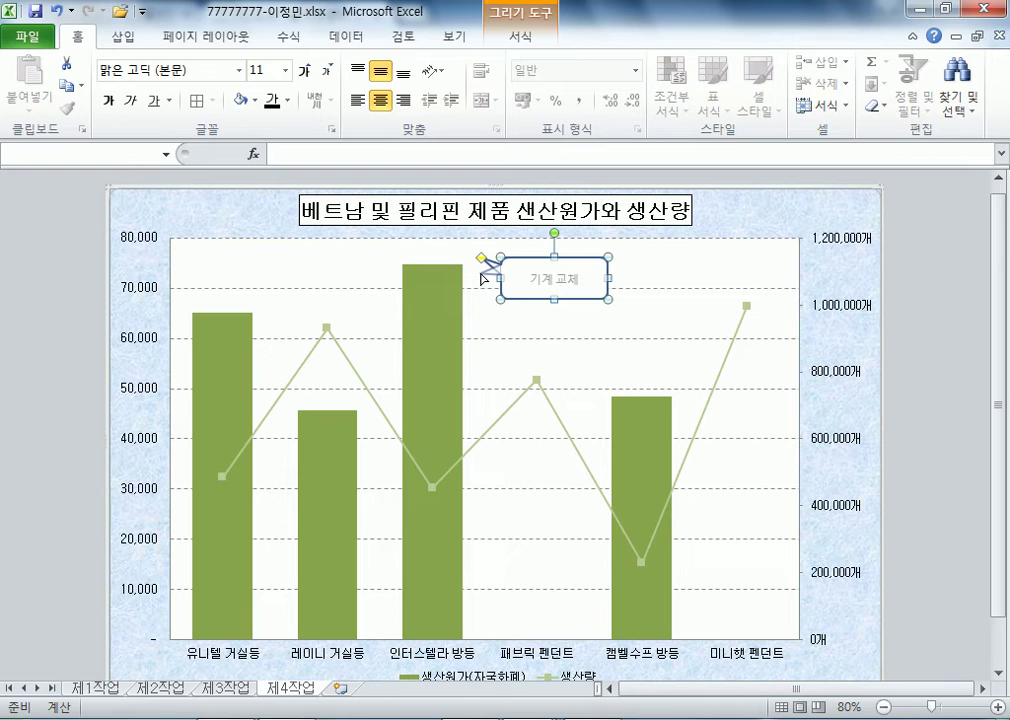
left_click(575, 348)
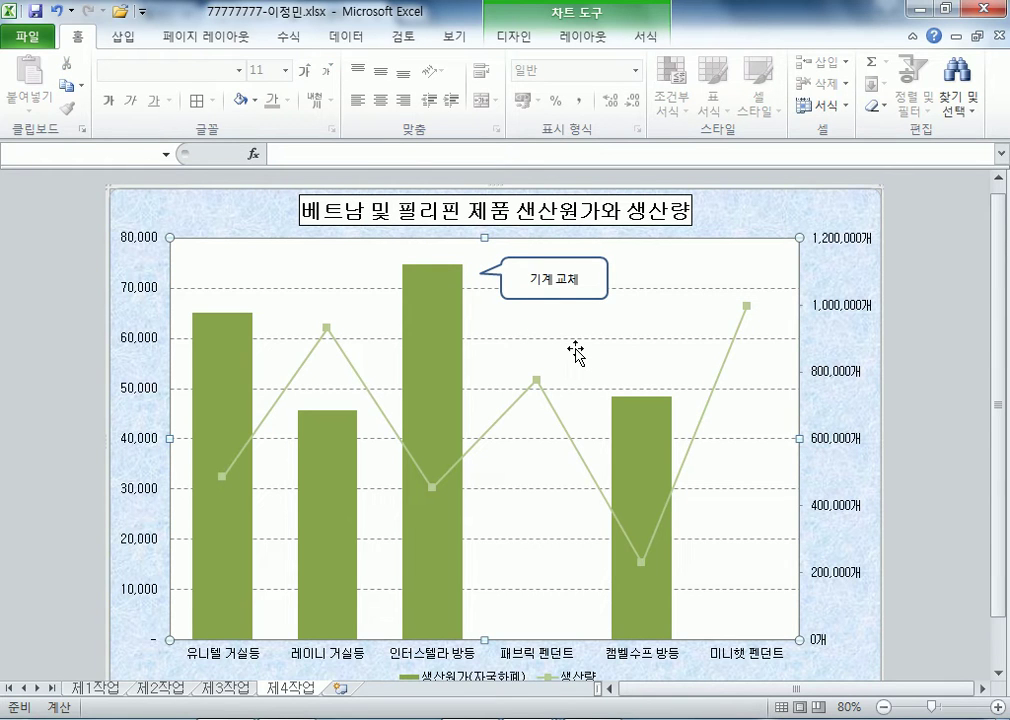
- Label the 생산량 line's 미니햇 펜던트 point with its 995,156개 value above it
left_click(746, 305)
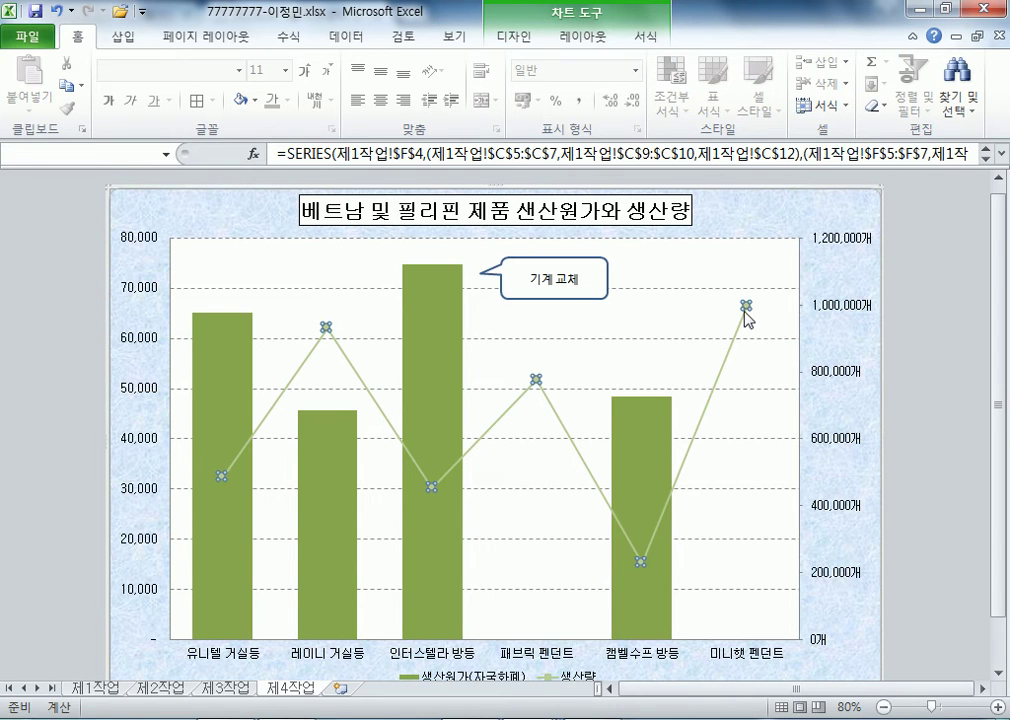
left_click(747, 306)
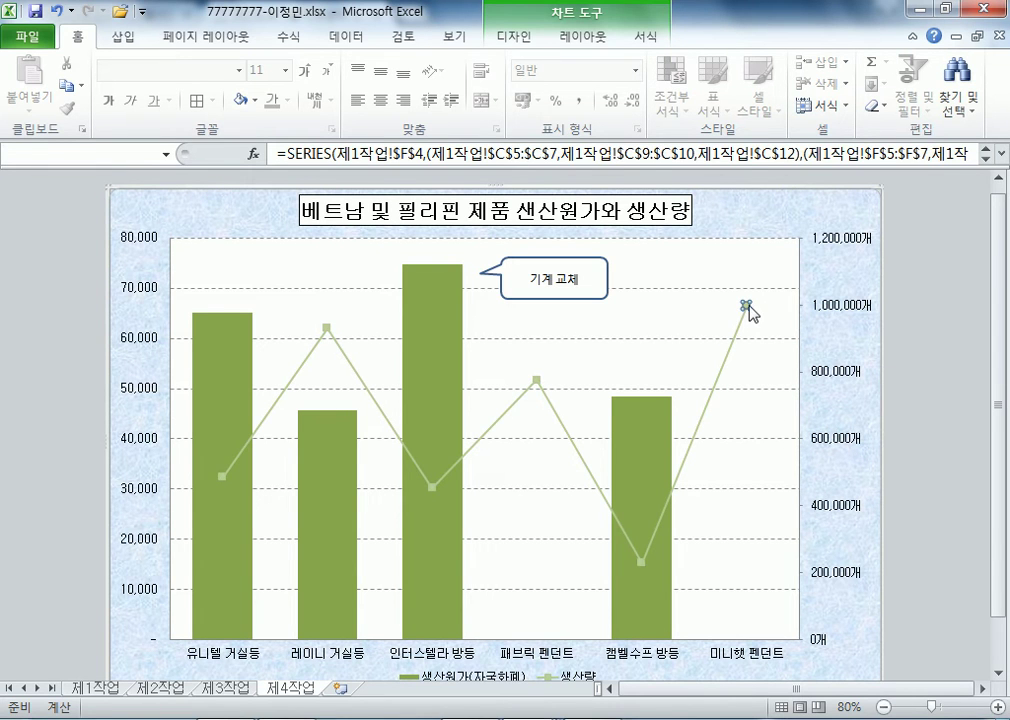
left_click(581, 38)
left_click(461, 112)
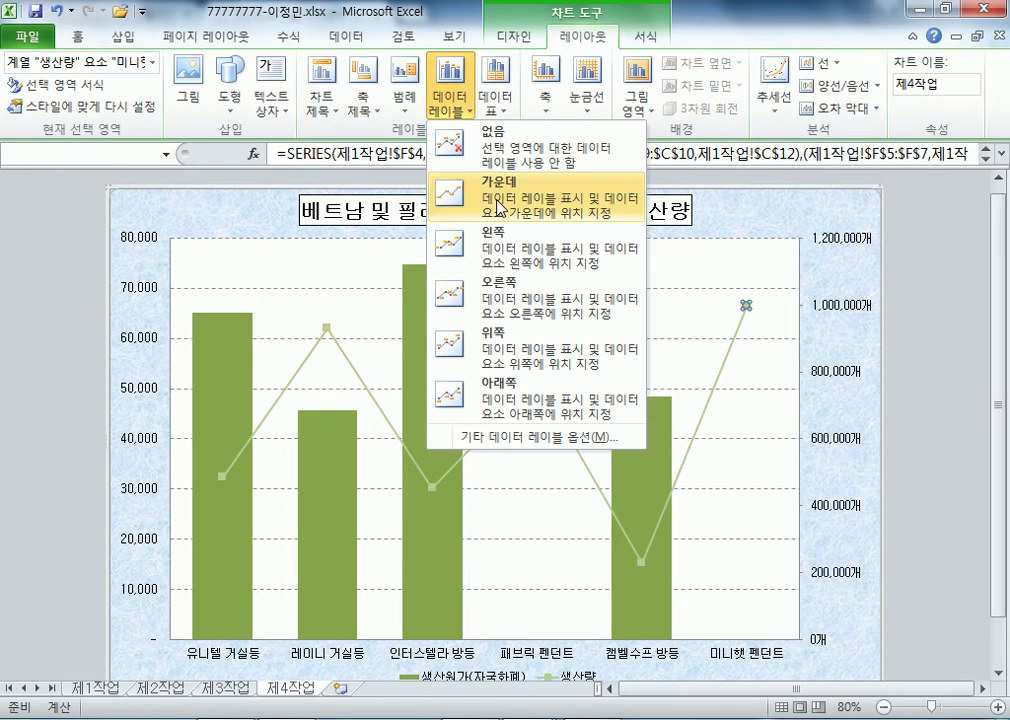
left_click(504, 354)
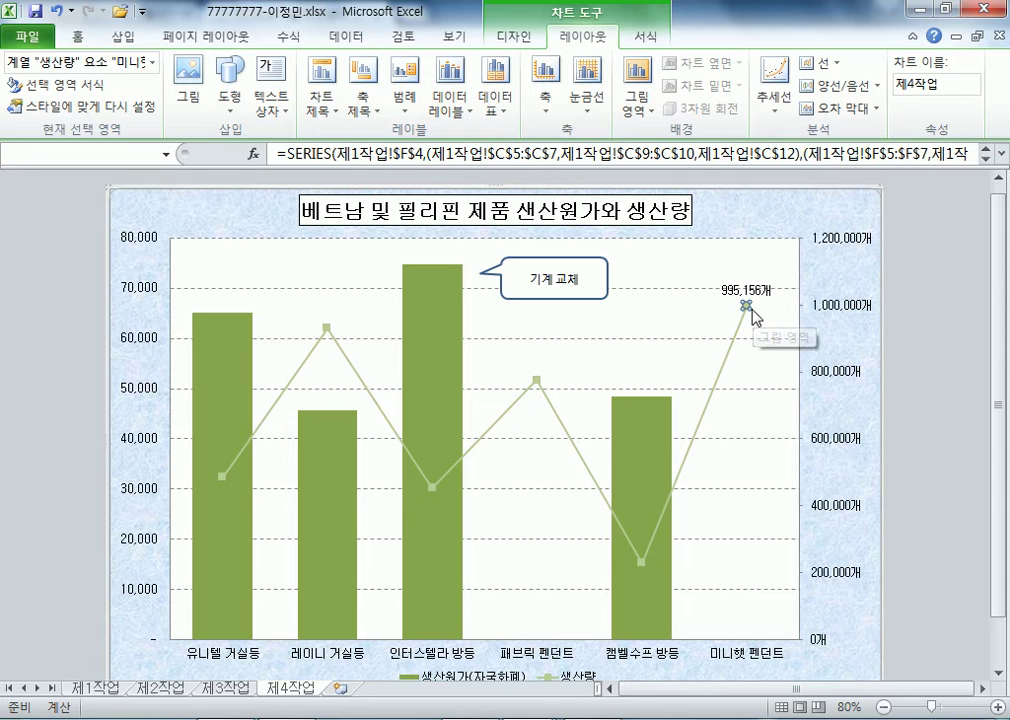
- Try centred value labels on the 생산원가 bars, then set them back to None
left_click(446, 300)
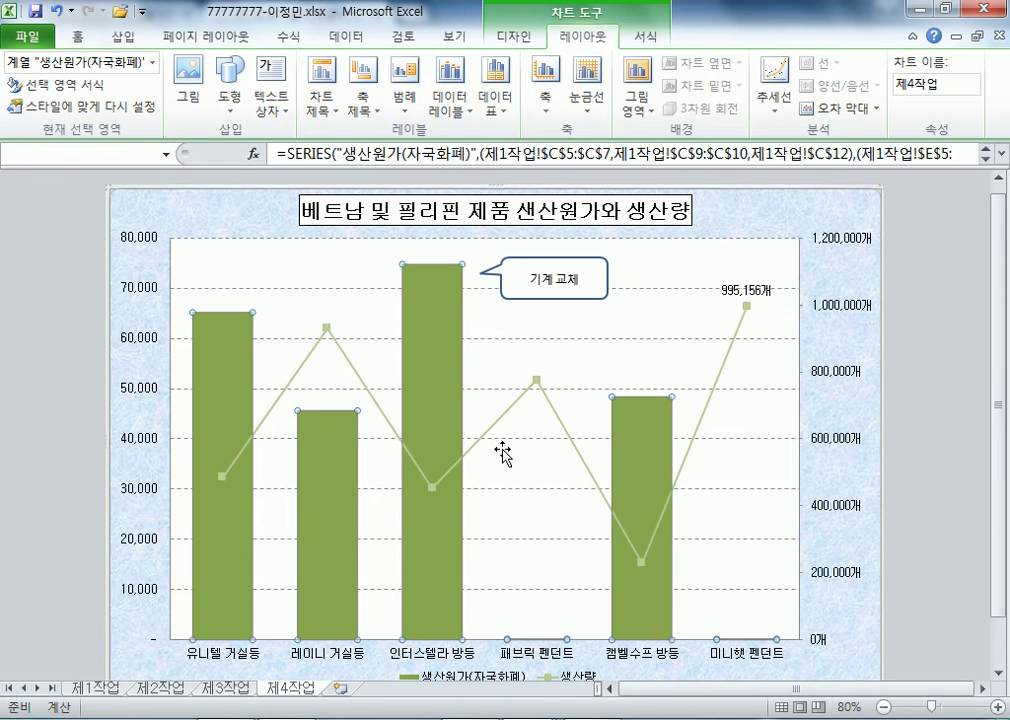
left_click(464, 108)
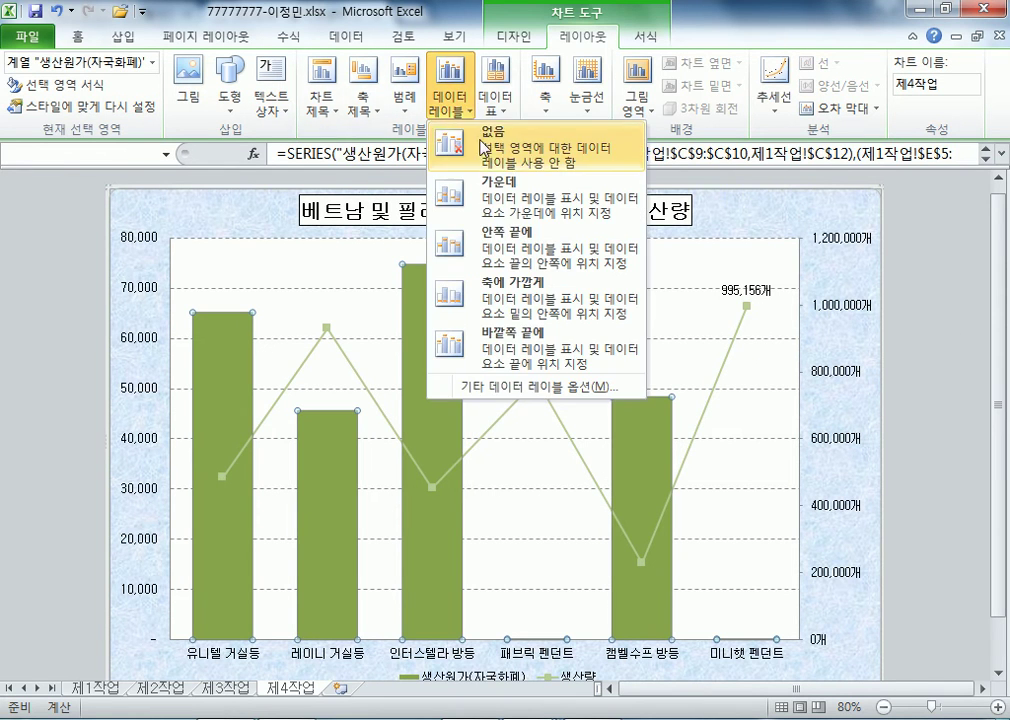
left_click(496, 205)
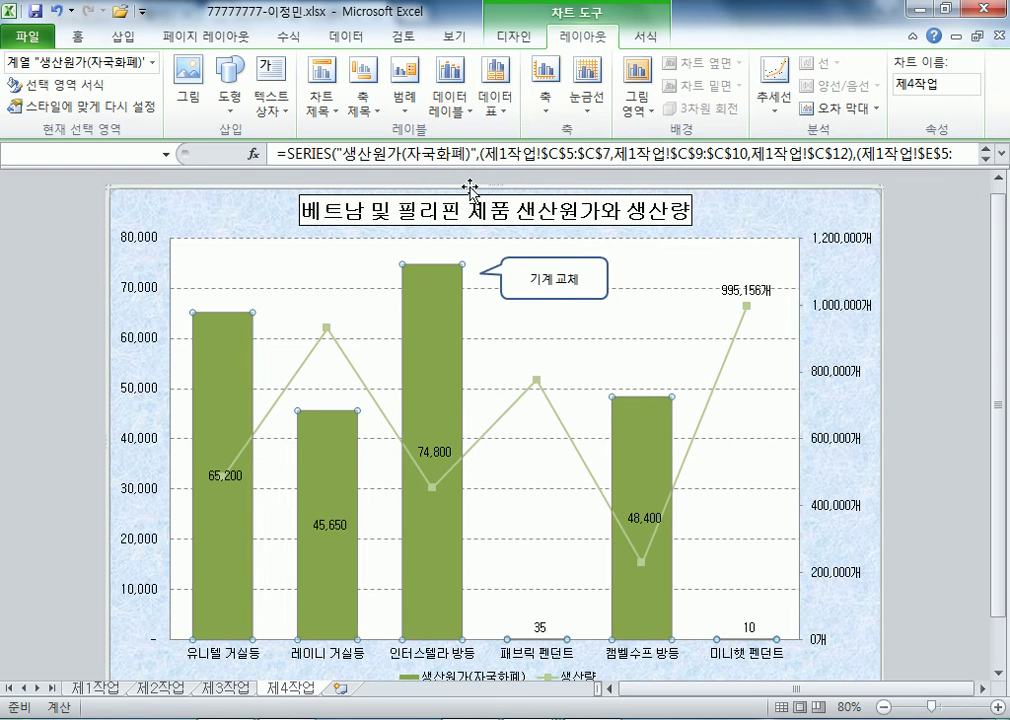
left_click(452, 103)
left_click(440, 130)
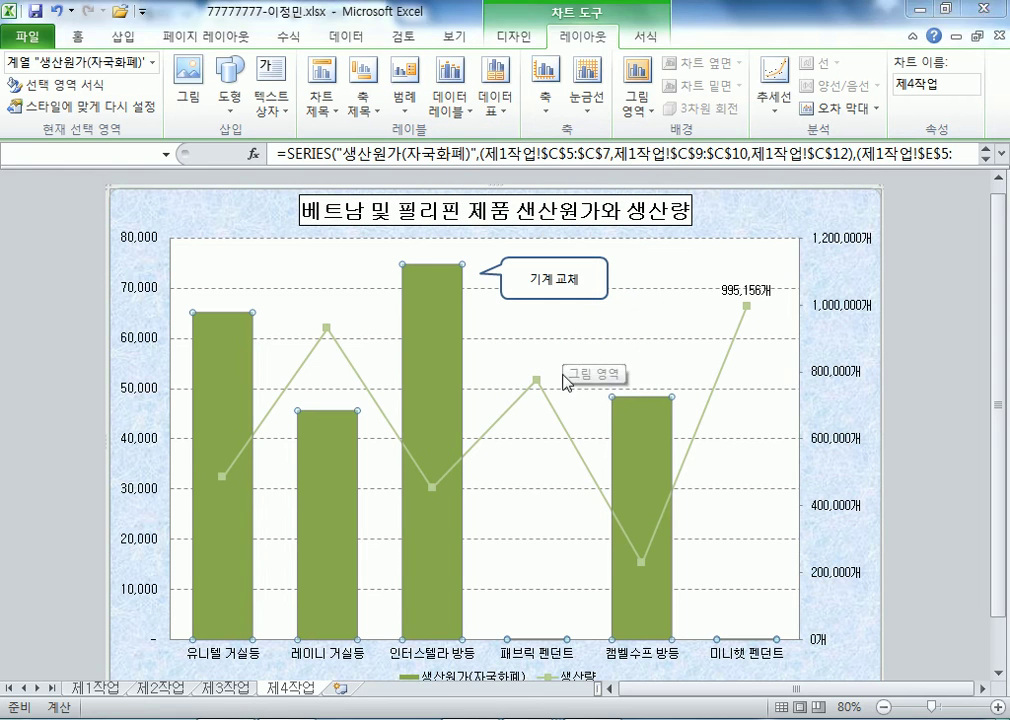
- Try an above-end label on the 인터스텔라 방등 bar, then undo the 74,800 label
left_click(429, 320)
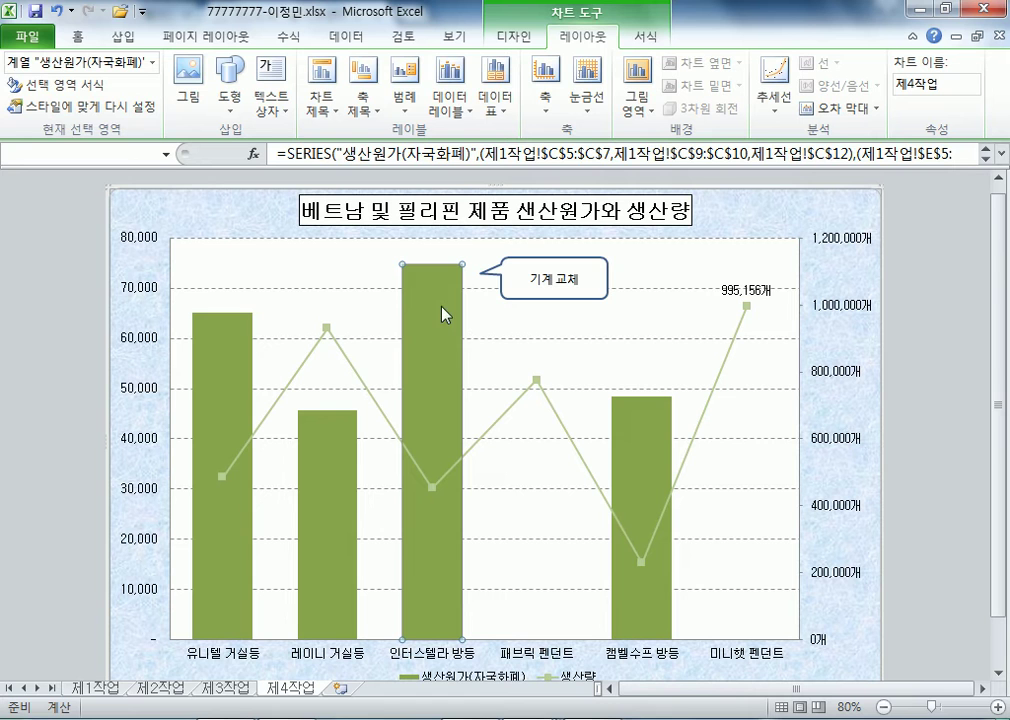
left_click(450, 100)
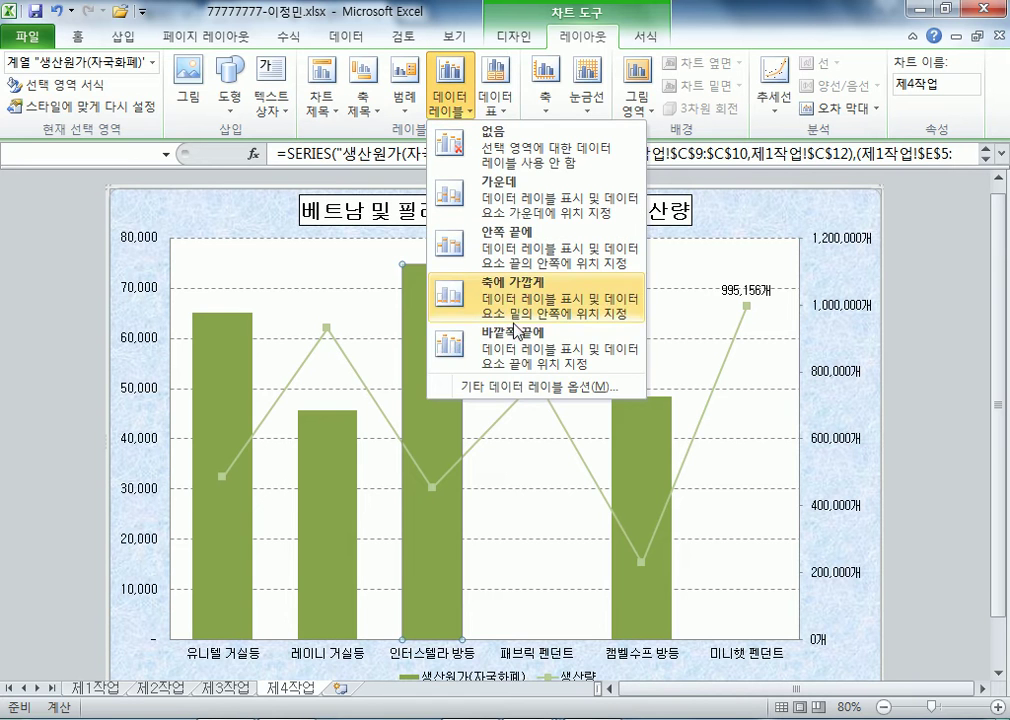
left_click(470, 340)
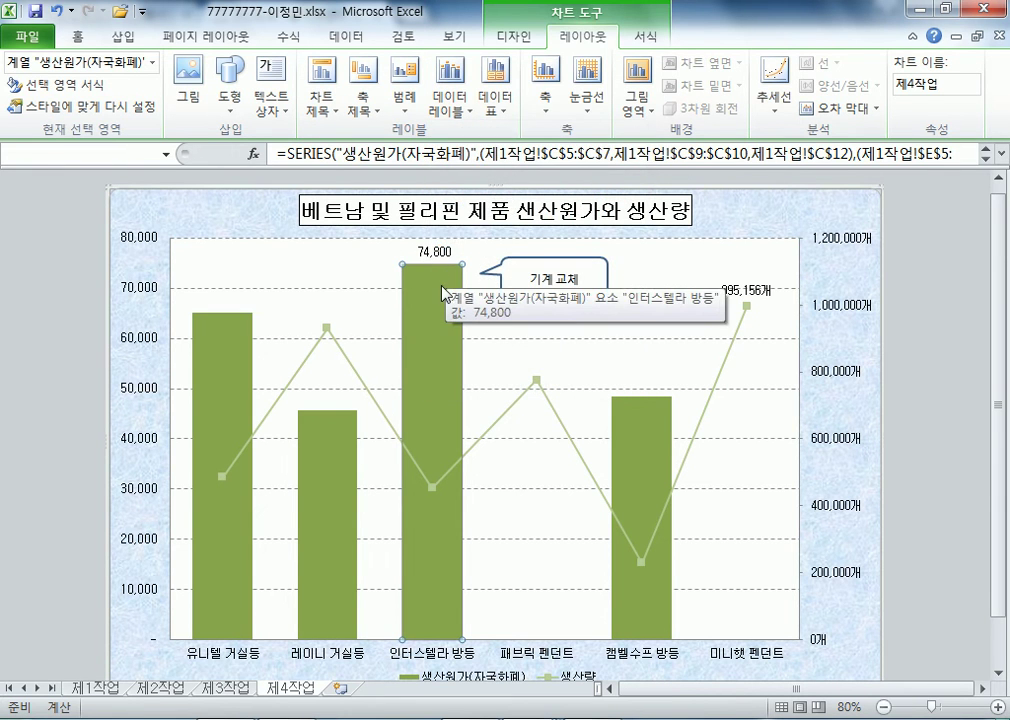
key("ctrl+z")
left_click(622, 318)
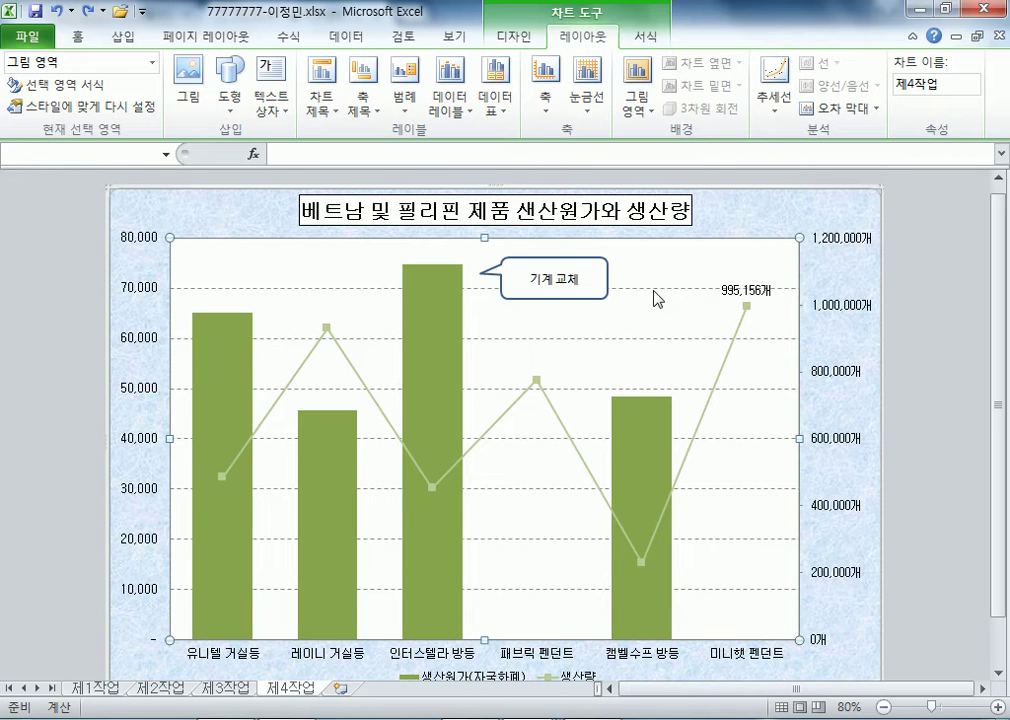
left_click(588, 302)
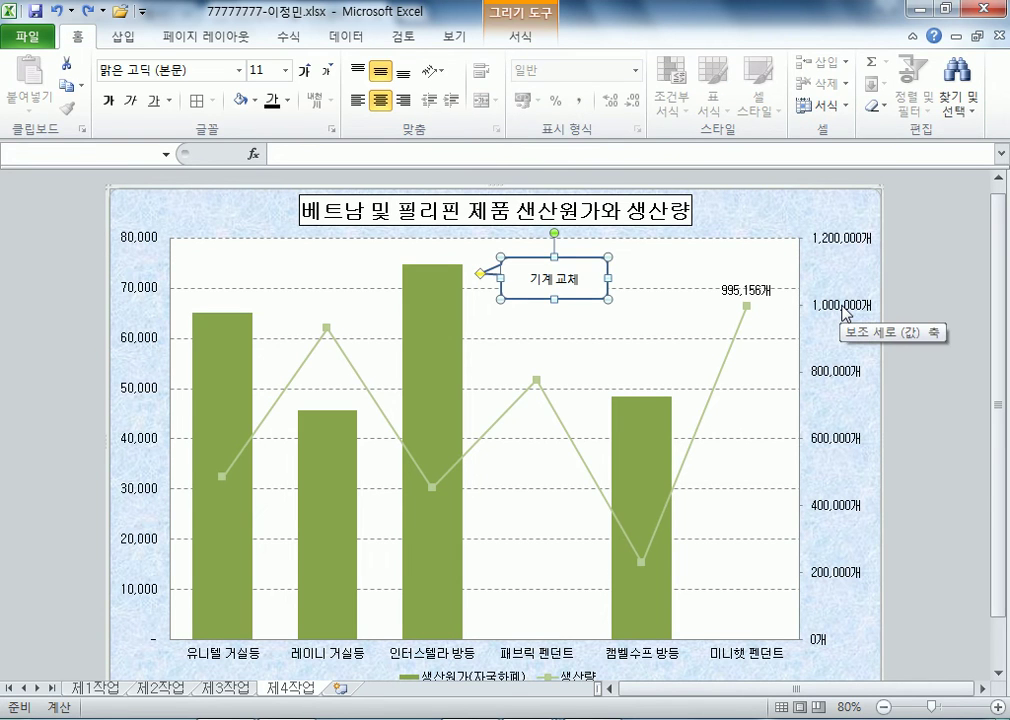
left_click(847, 314)
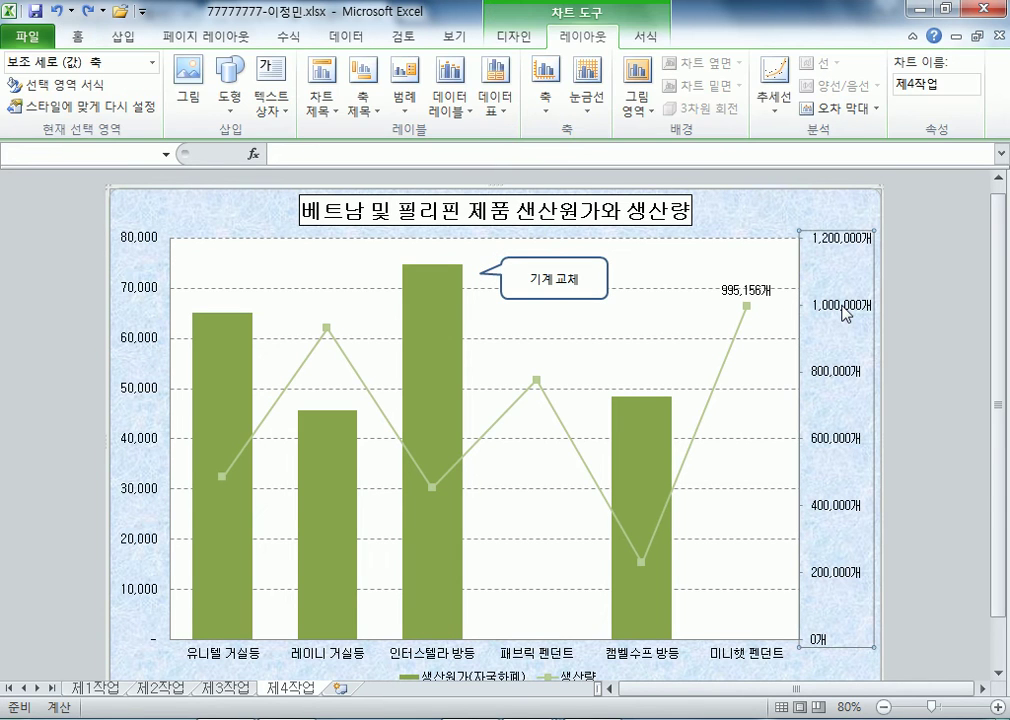
left_click(737, 291)
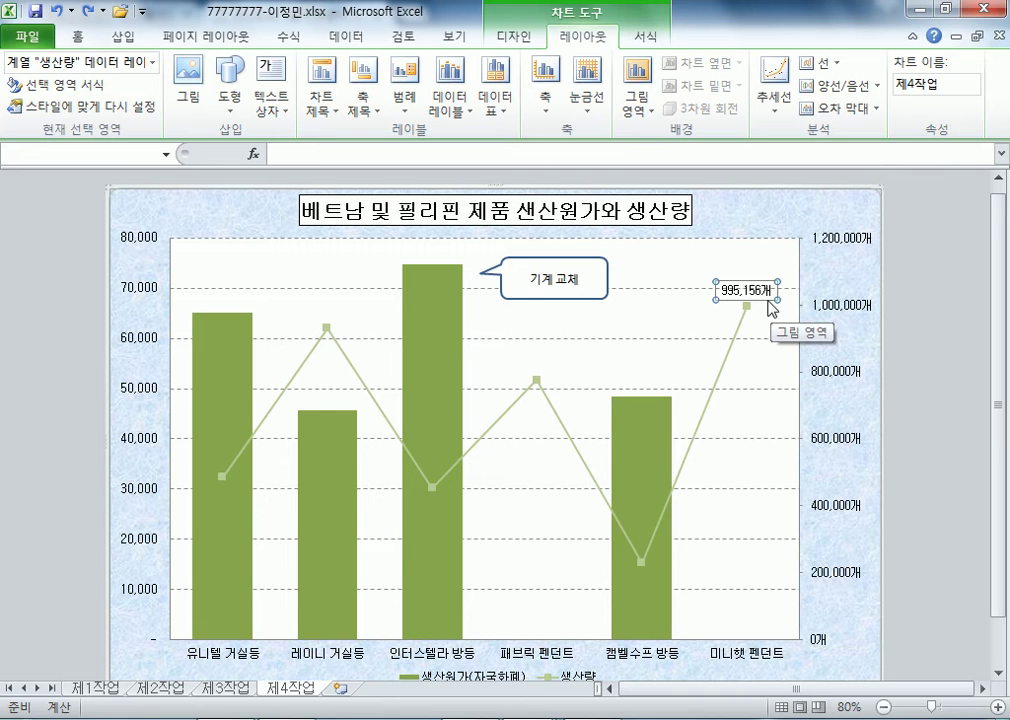
left_click(766, 303)
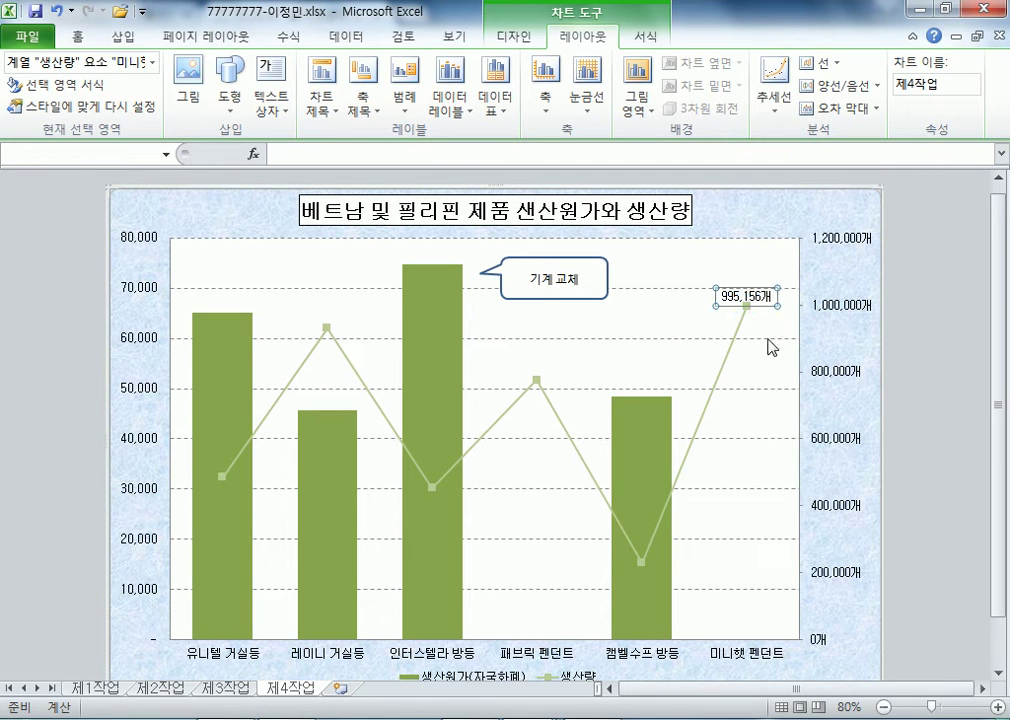
left_click(773, 372)
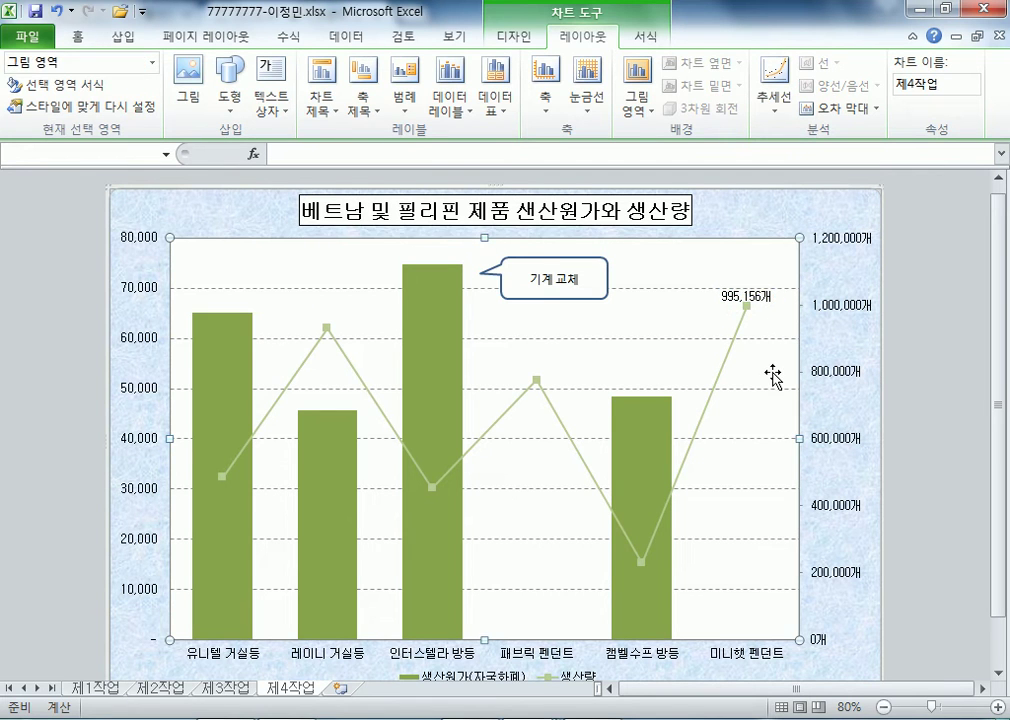
left_click(770, 301)
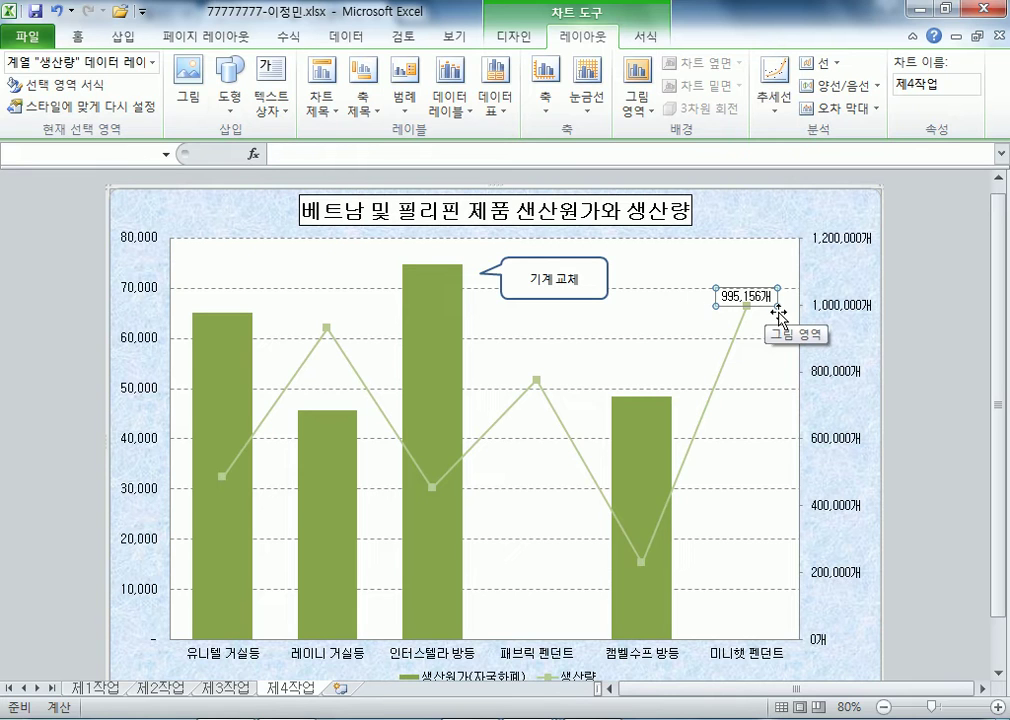
left_click(575, 285)
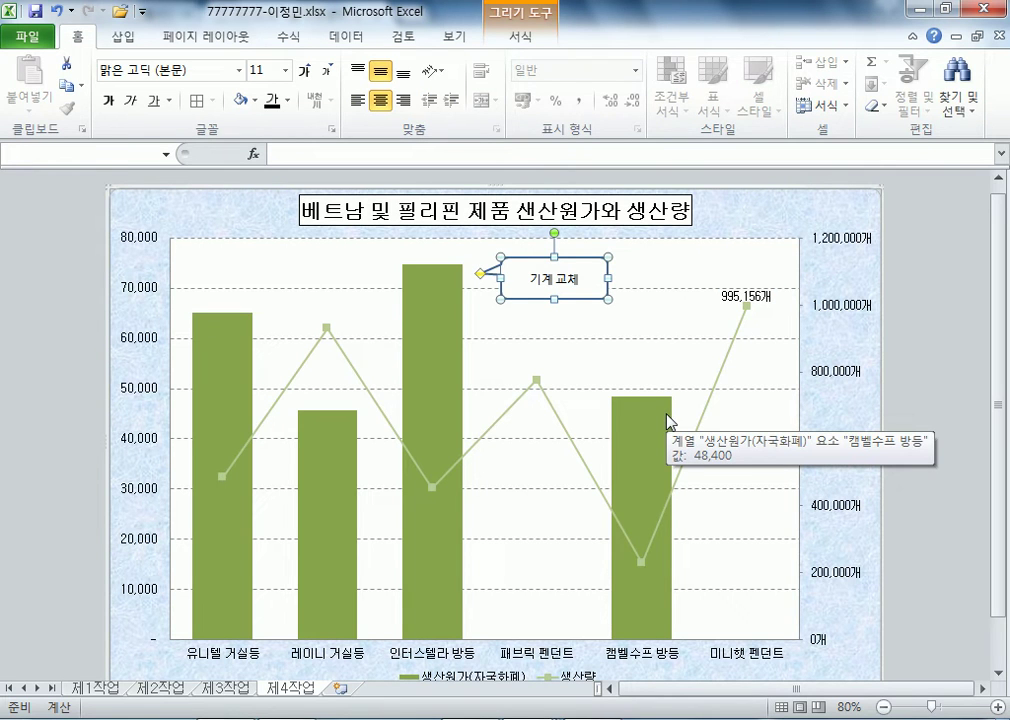
left_click_drag(566, 299, 564, 337)
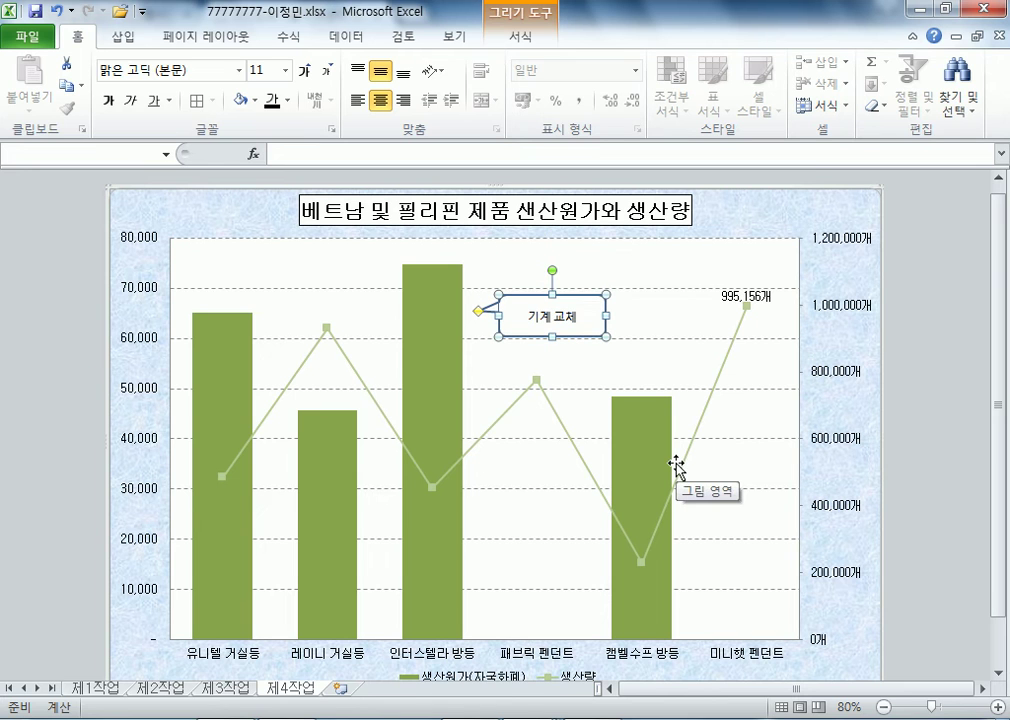
key("ctrl+z")
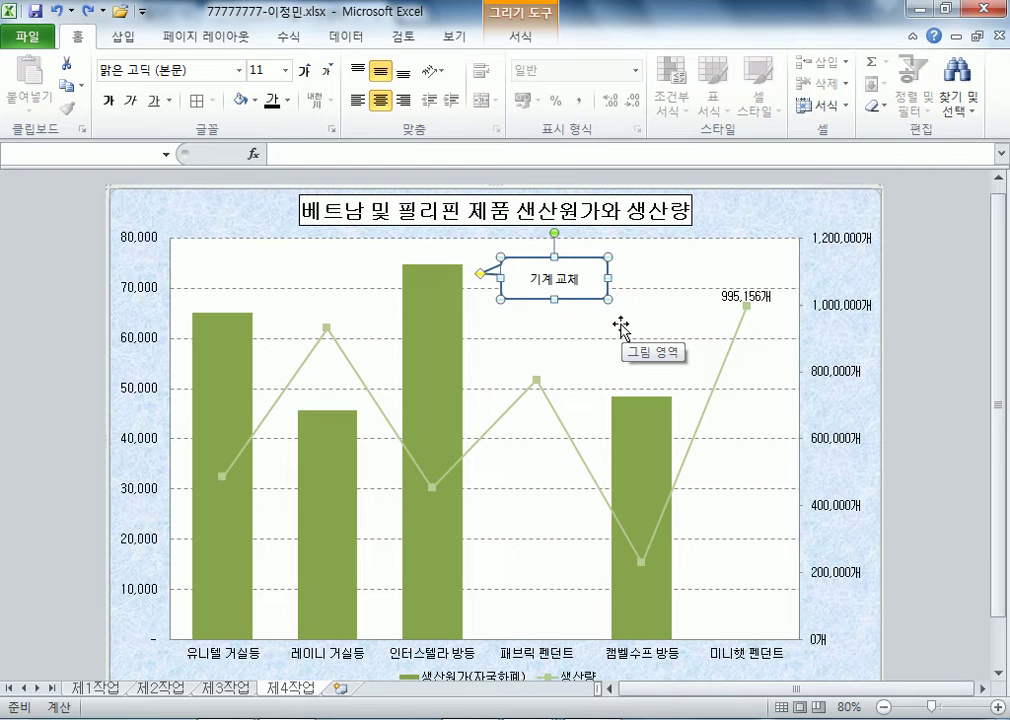
left_click(849, 243)
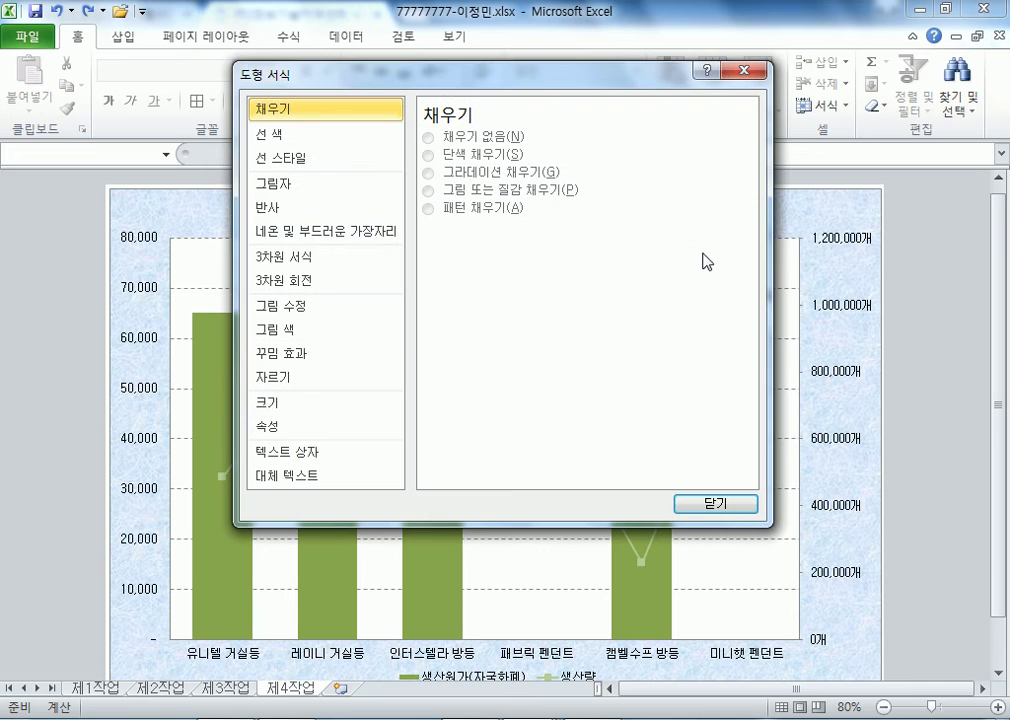
- Close the 도형 서식 (Format Shape) dialog with Esc
key("Escape")
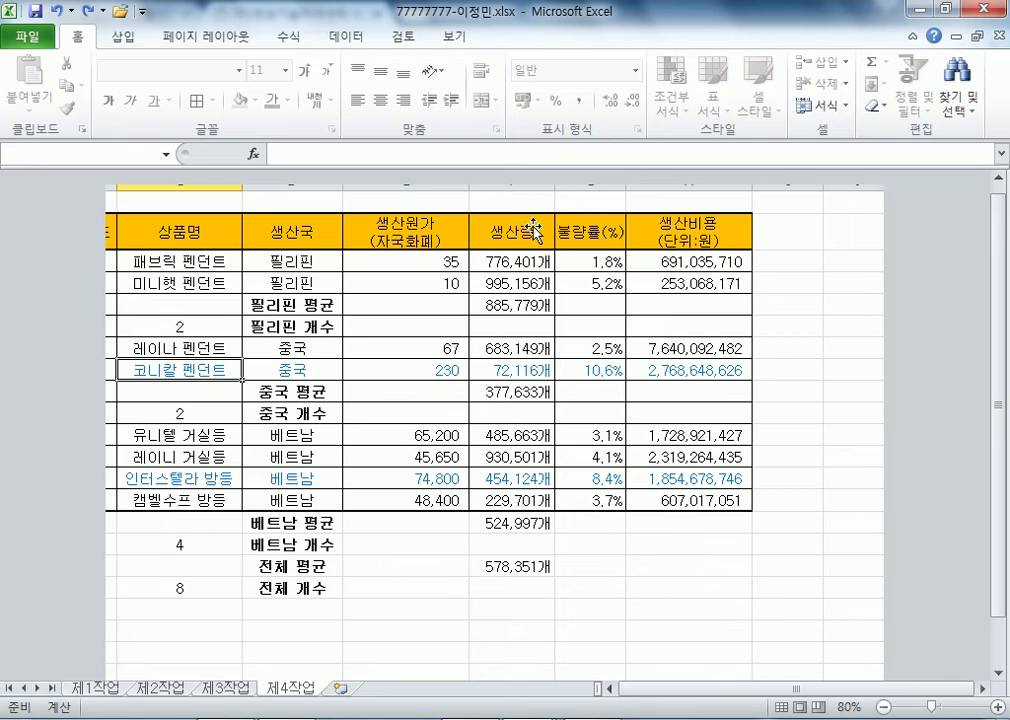
- Dismiss the blank, out-of-resources and save error messages, then close the 88888888 workbook
left_click(993, 10)
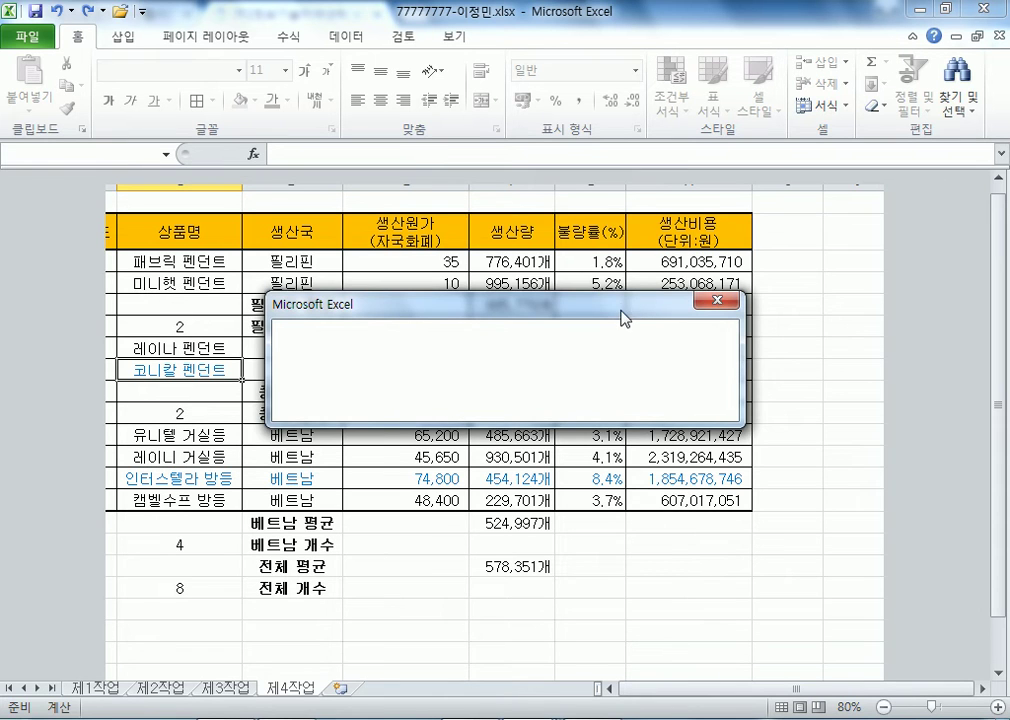
left_click_drag(622, 313, 726, 226)
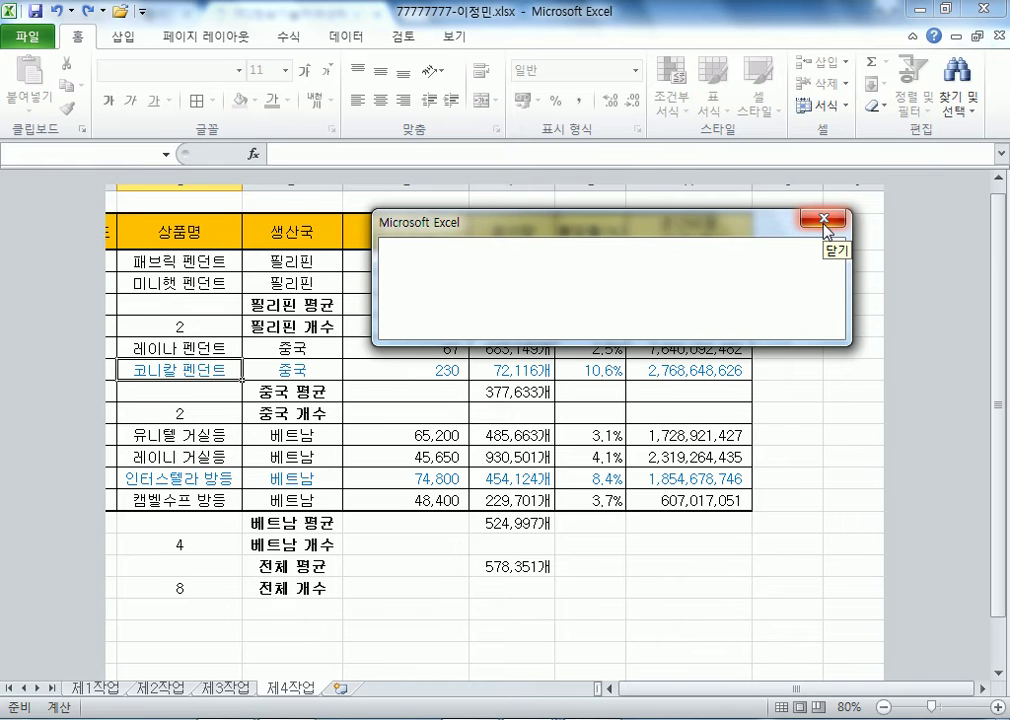
left_click(825, 226)
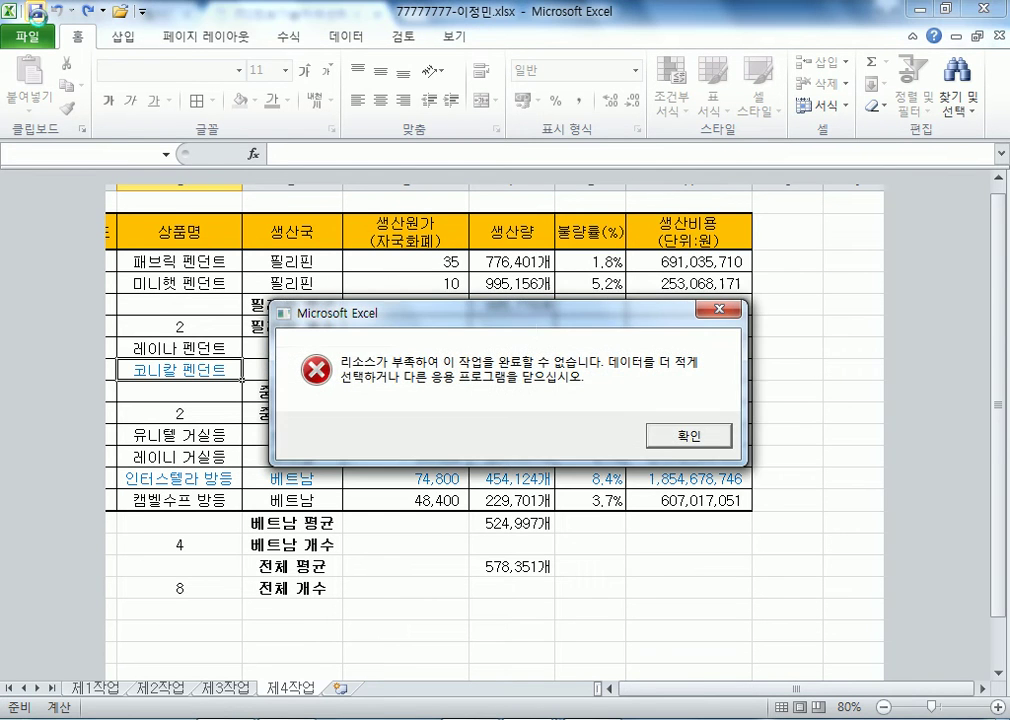
left_click(661, 437)
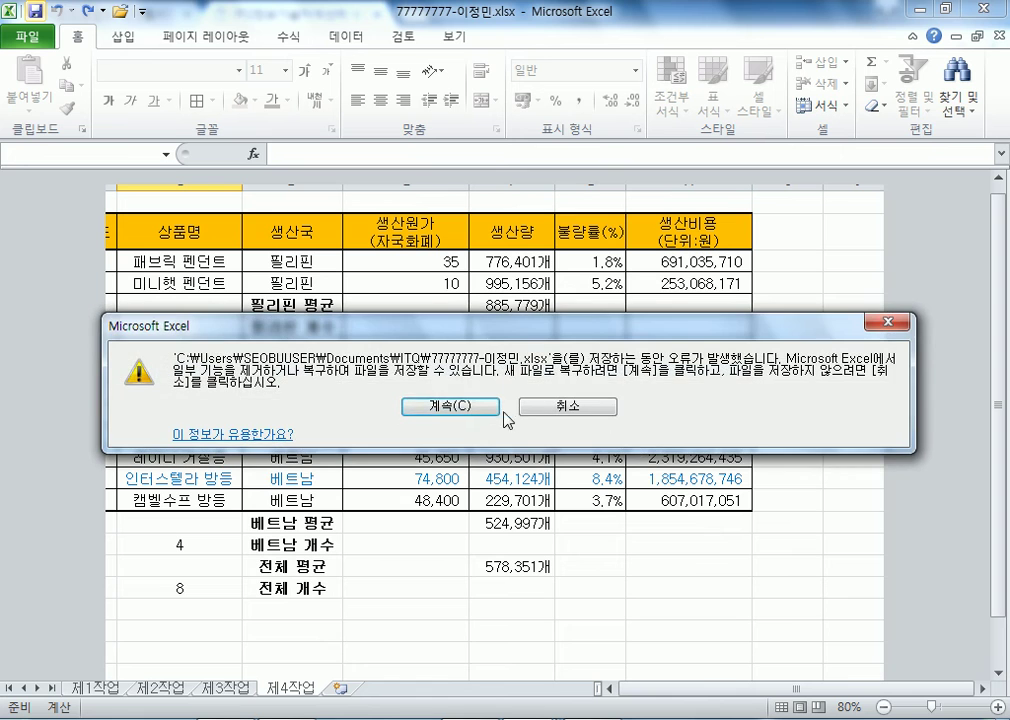
left_click(466, 405)
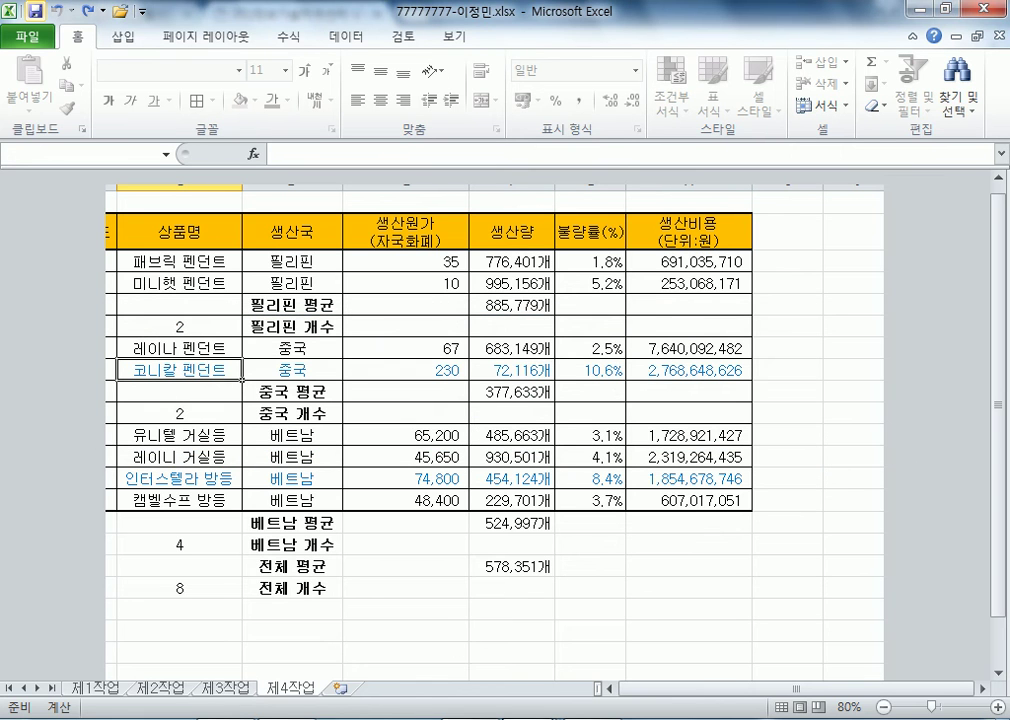
mouse_move(545, 633)
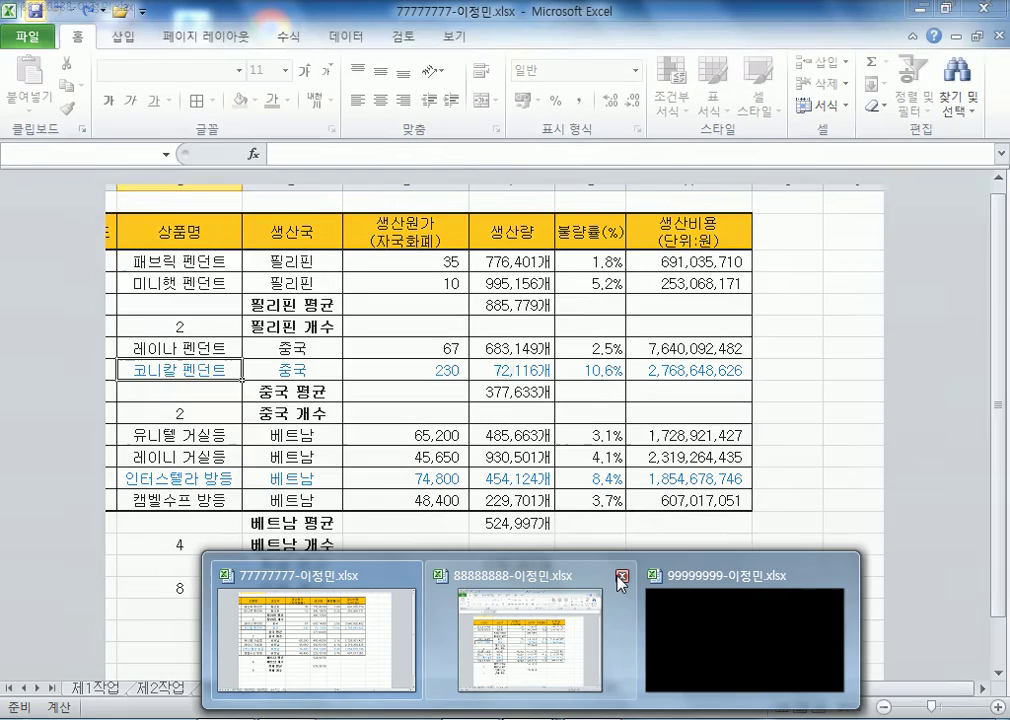
left_click(620, 578)
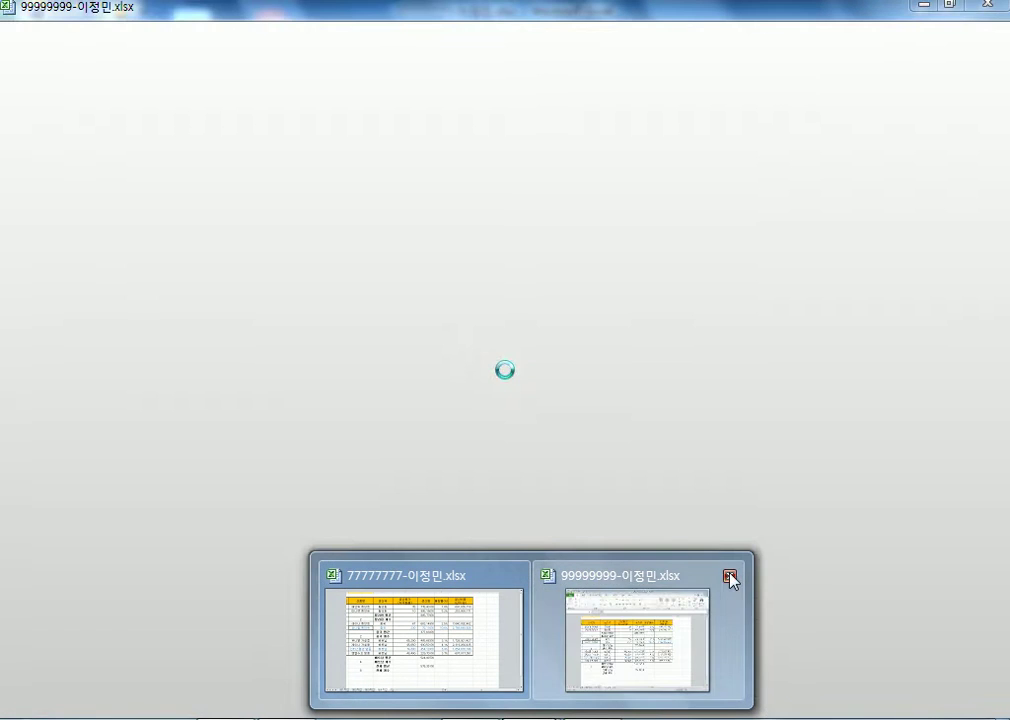
- Finish closing 88888888, minimize Notepad, and launch a maximized Excel 2010 from the Start menu
left_click(727, 577)
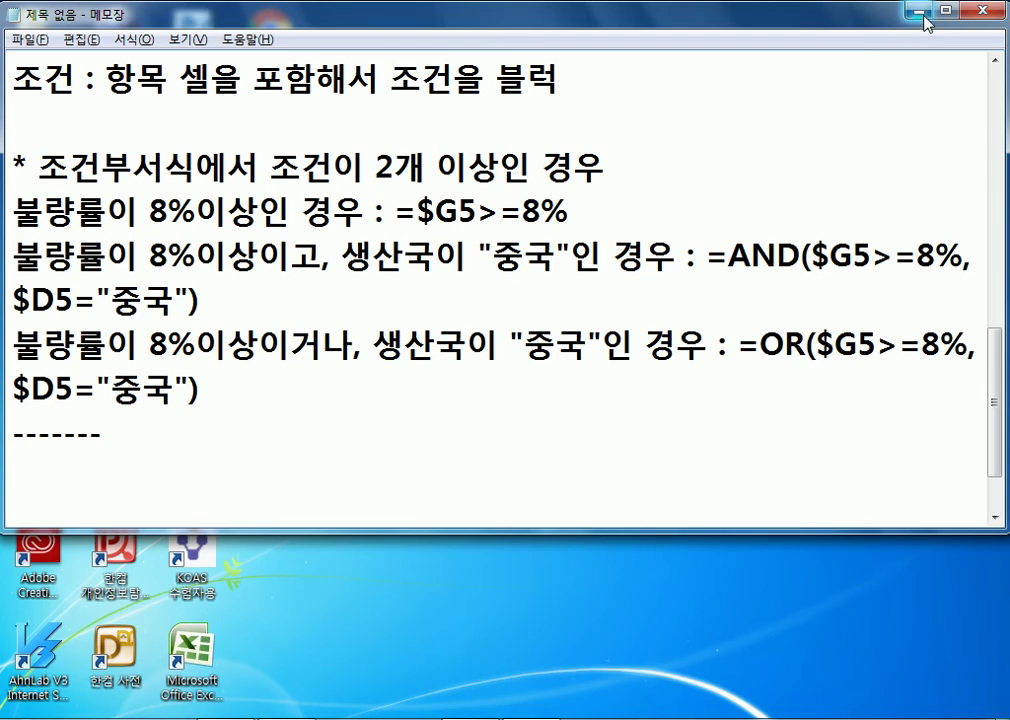
left_click(920, 12)
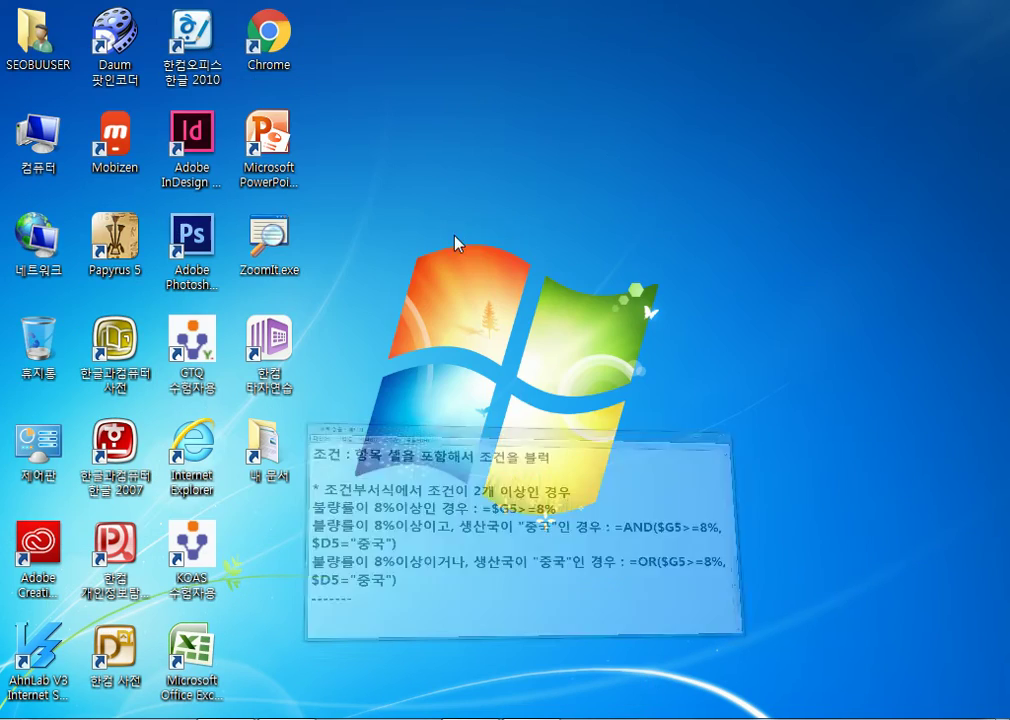
key("super")
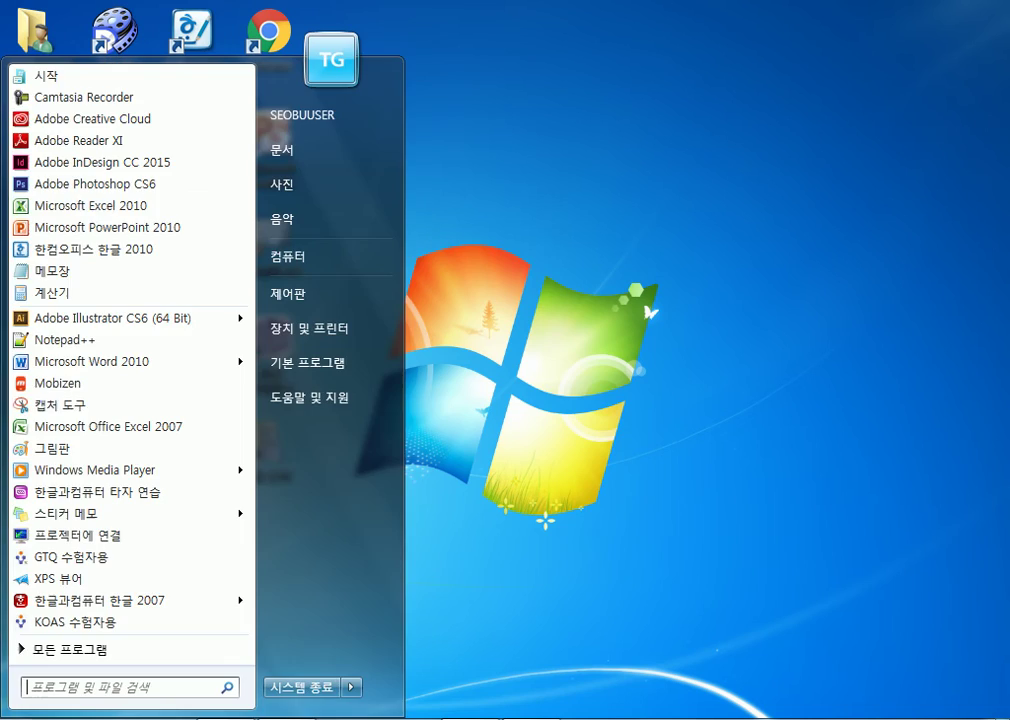
left_click(88, 202)
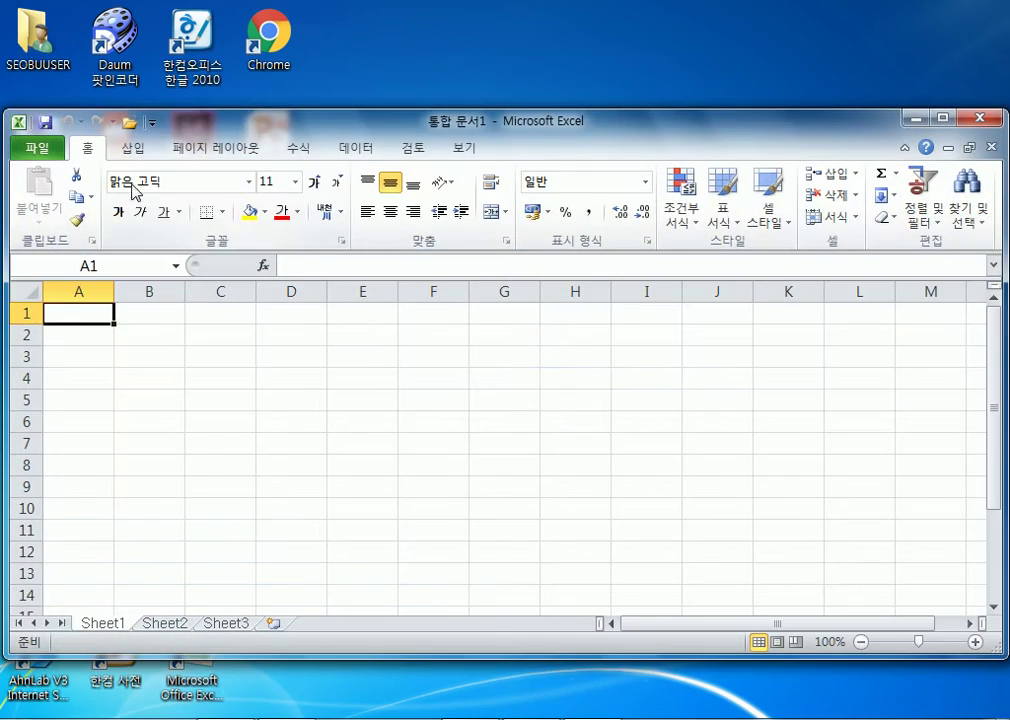
double_click(259, 128)
- Open the 77777777 workbook from the ITQ folder via File > 열기
left_click(20, 38)
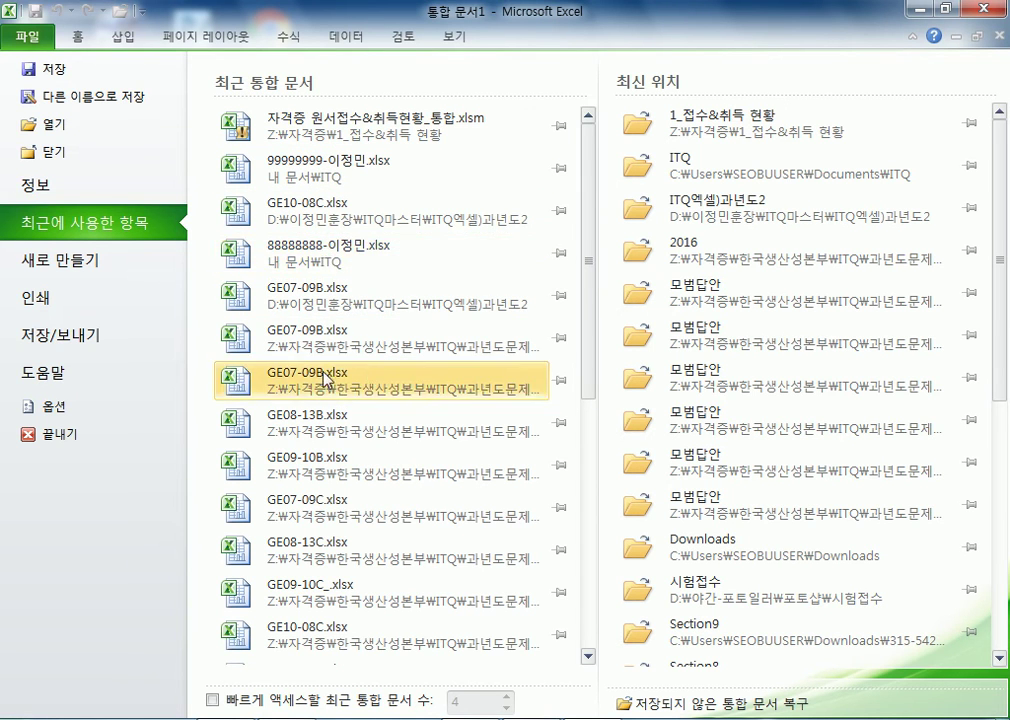
left_click(40, 126)
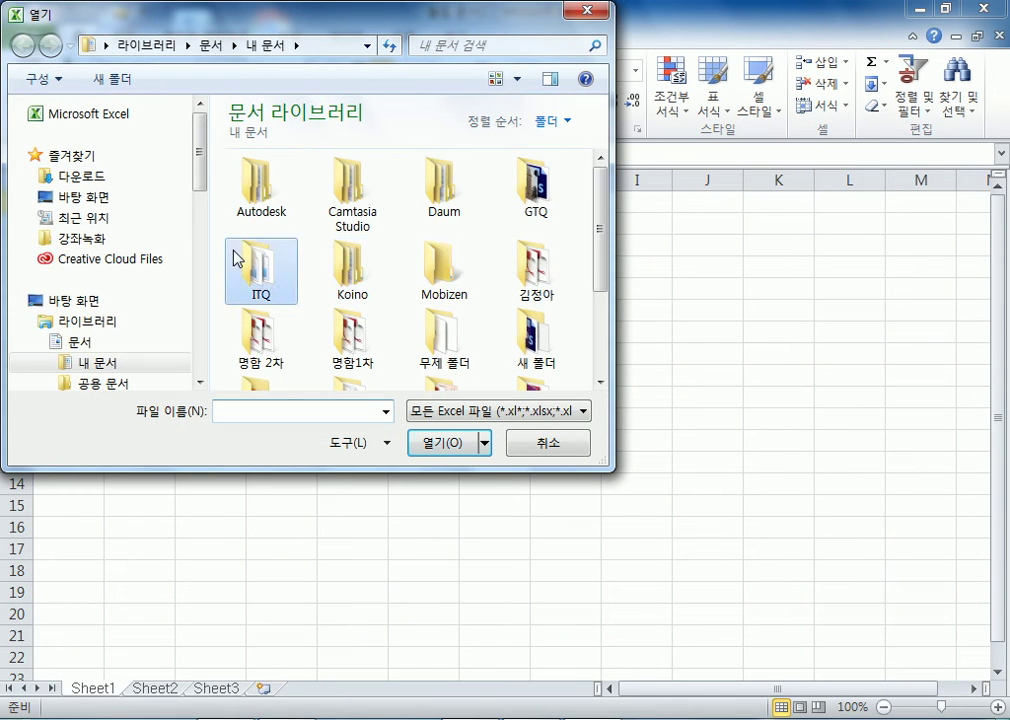
double_click(240, 258)
left_click(547, 205)
double_click(547, 205)
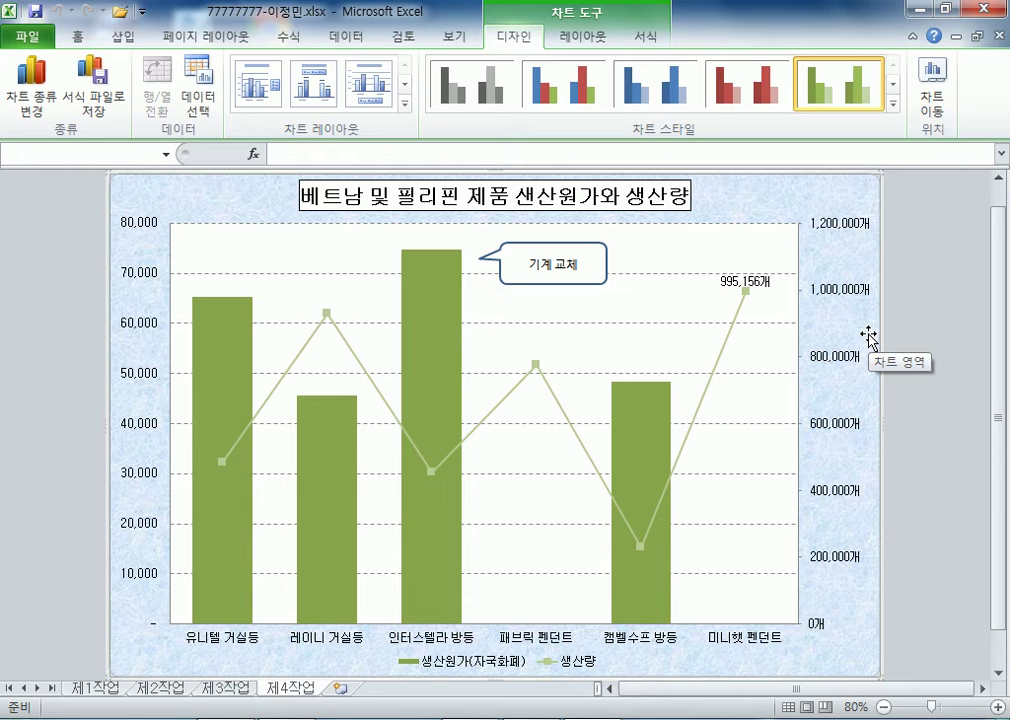
left_click(859, 227)
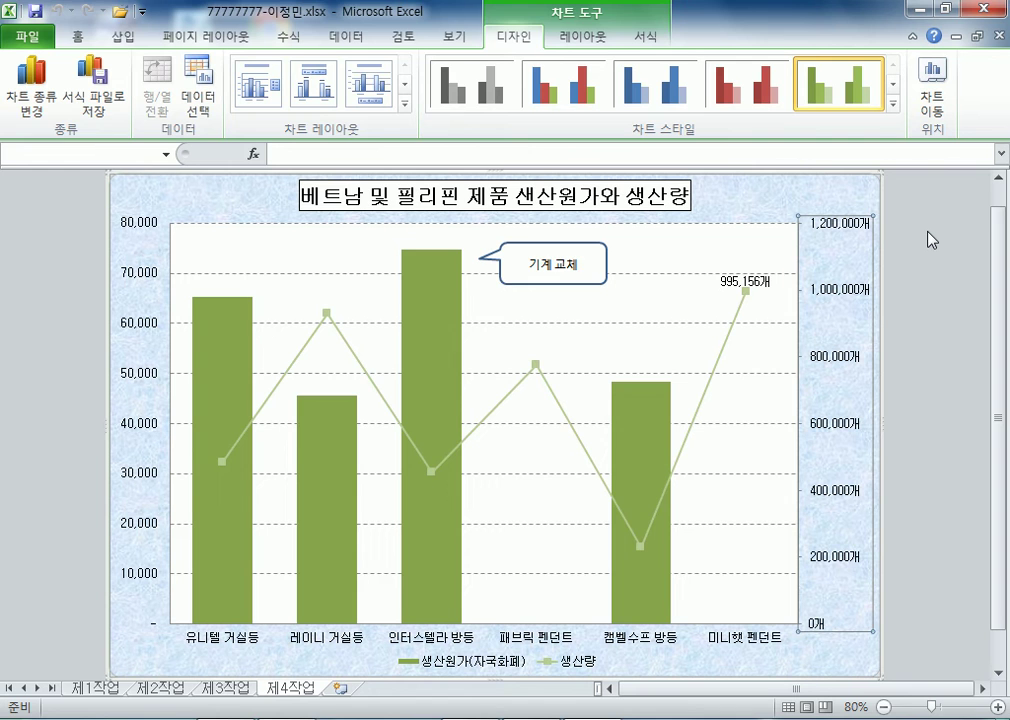
key("ctrl+1")
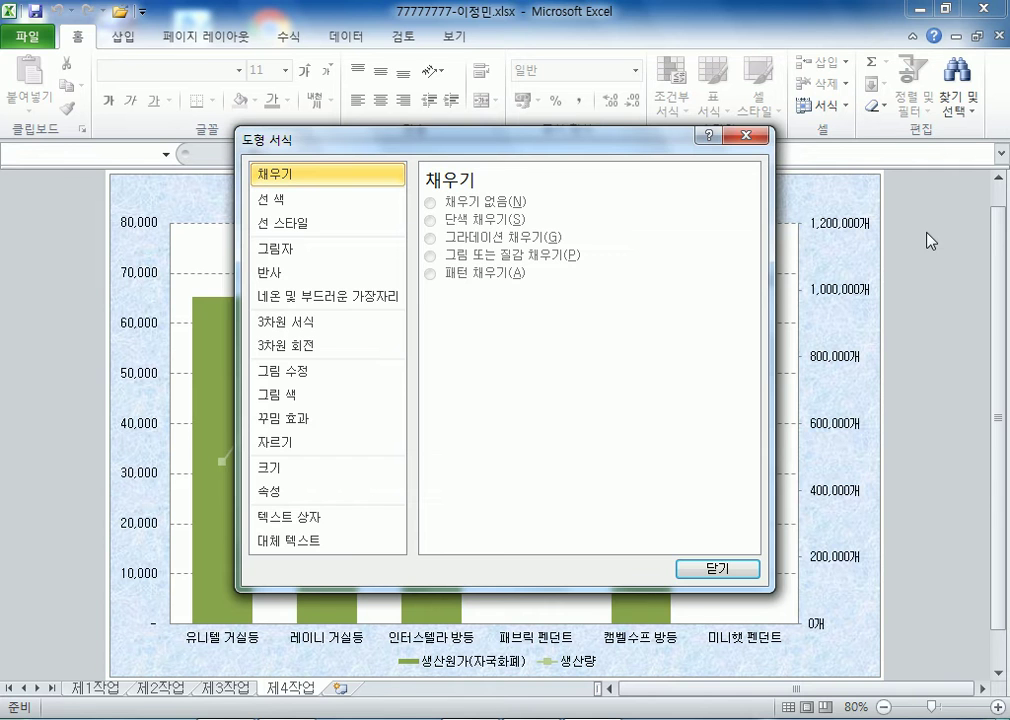
key("Escape")
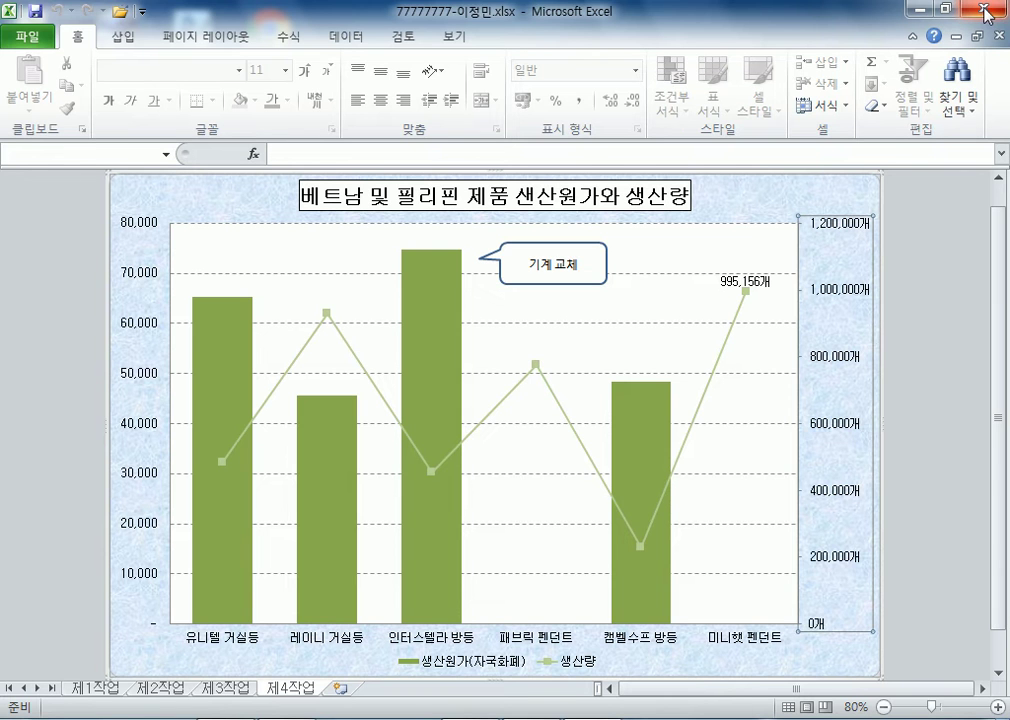
left_click(244, 688)
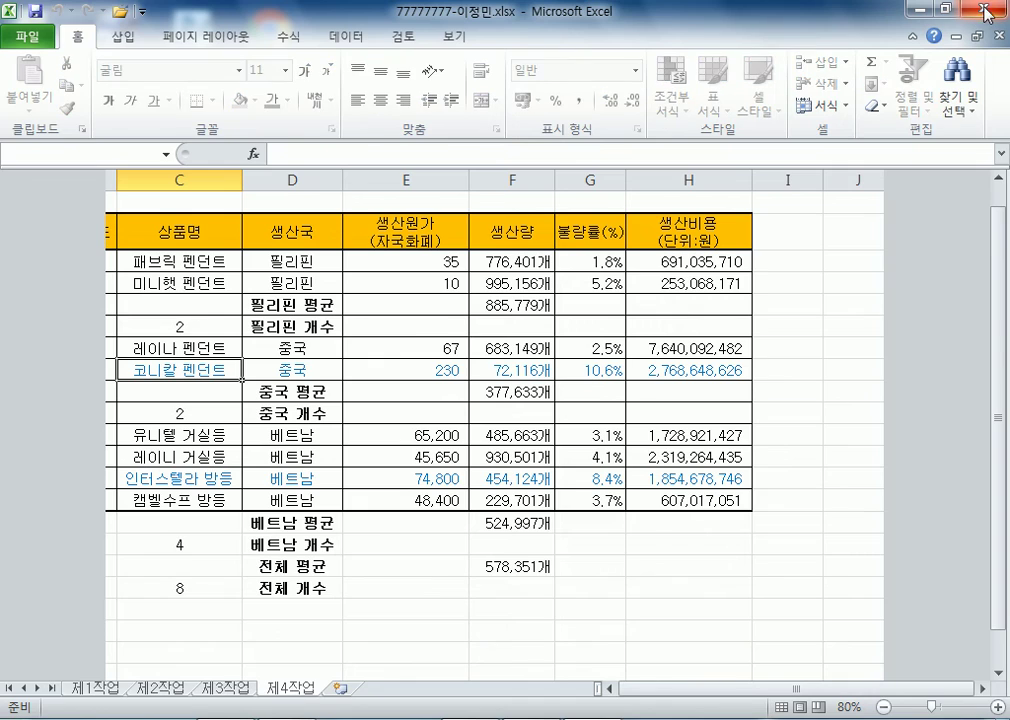
left_click(985, 10)
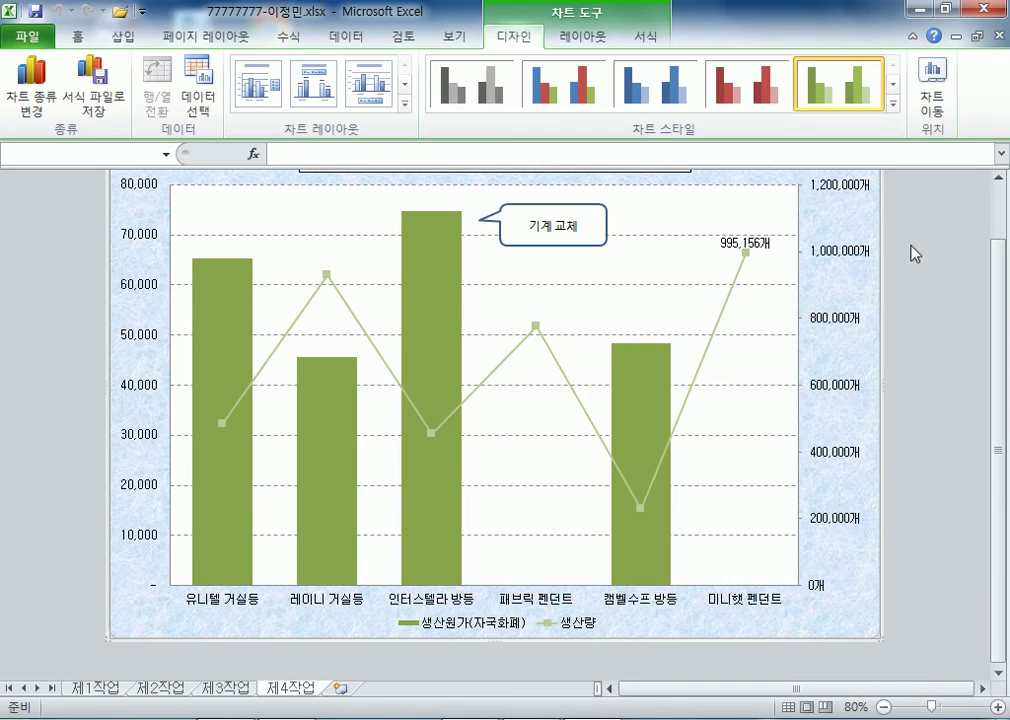
left_click(848, 197)
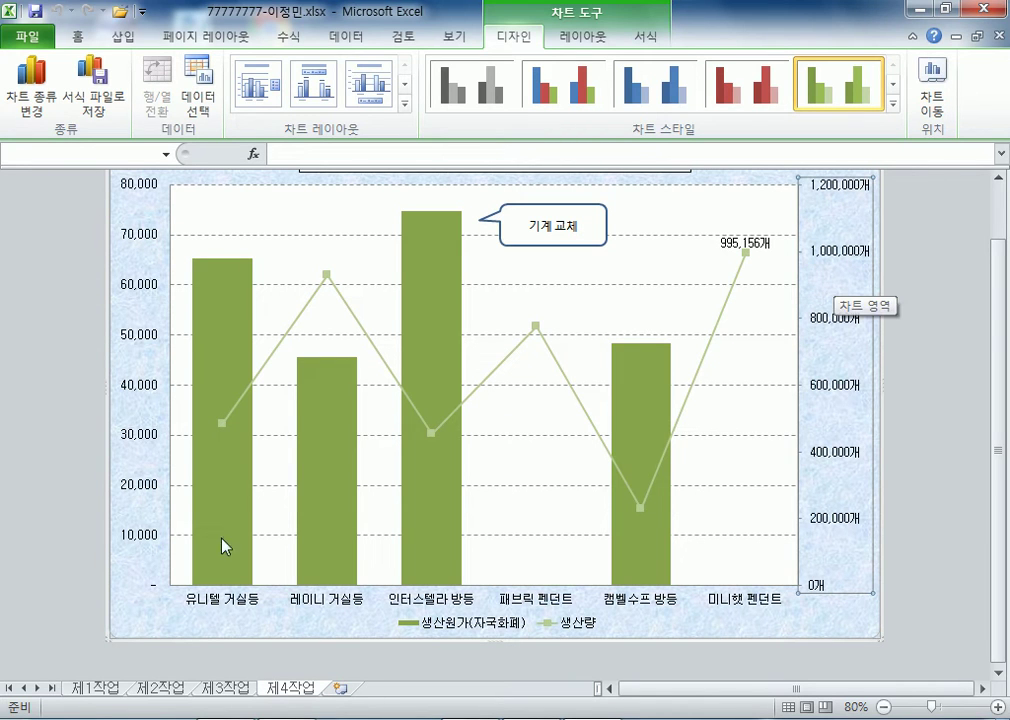
left_click(140, 547)
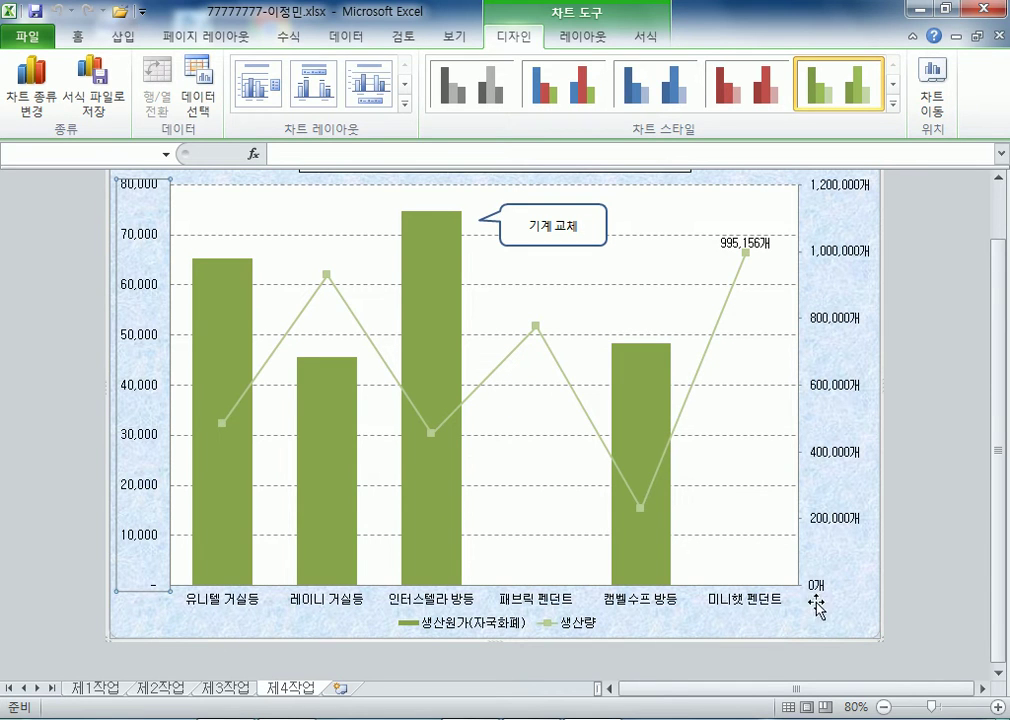
- Insert a new Sheet1 and enter 0 in D3, D4 and D5
left_click(343, 689)
left_click(285, 245)
scroll(299, 305, "up", 4)
type("0")
key("Return")
type("0")
key("Return")
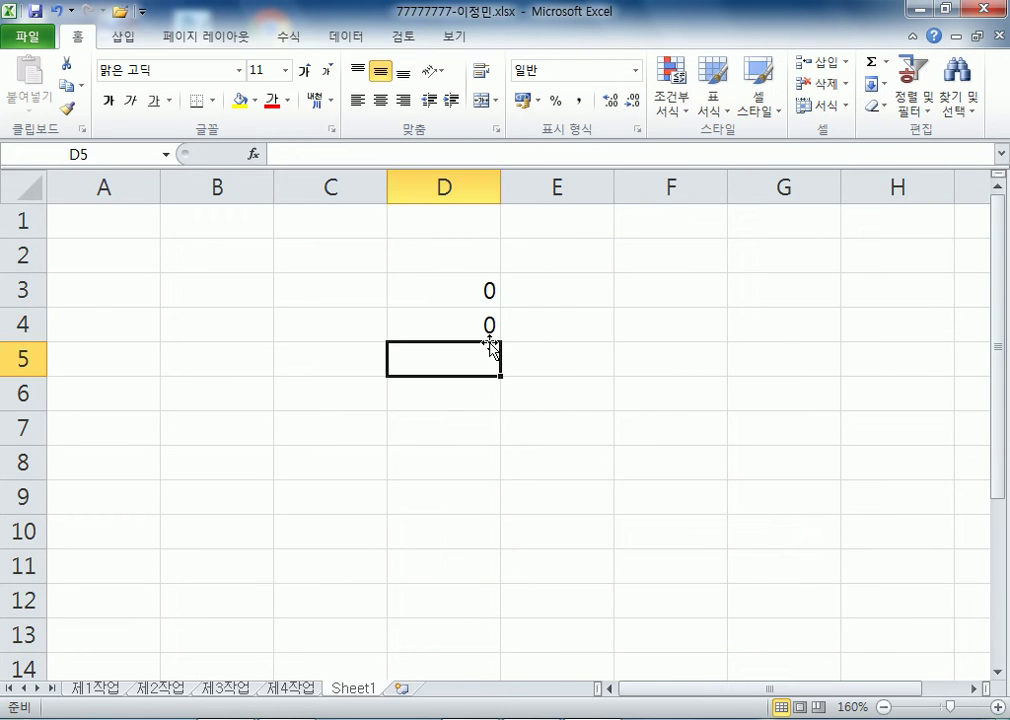
type("0")
key("Return")
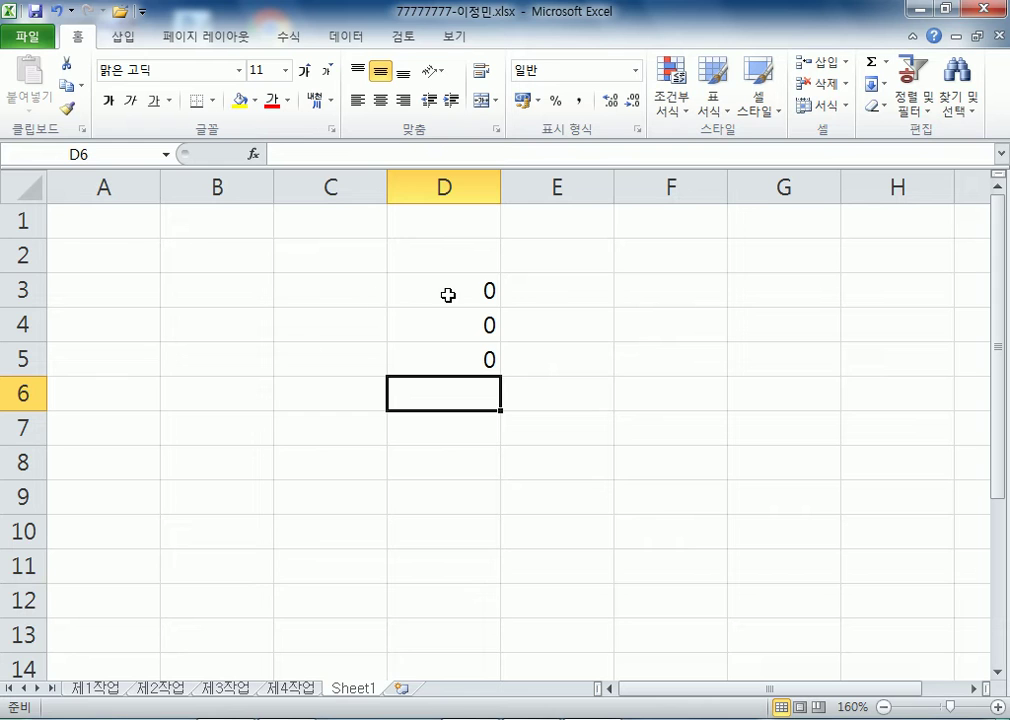
- Apply the Number (숫자) format to D3 and label C3 '숫자'
left_click(462, 287)
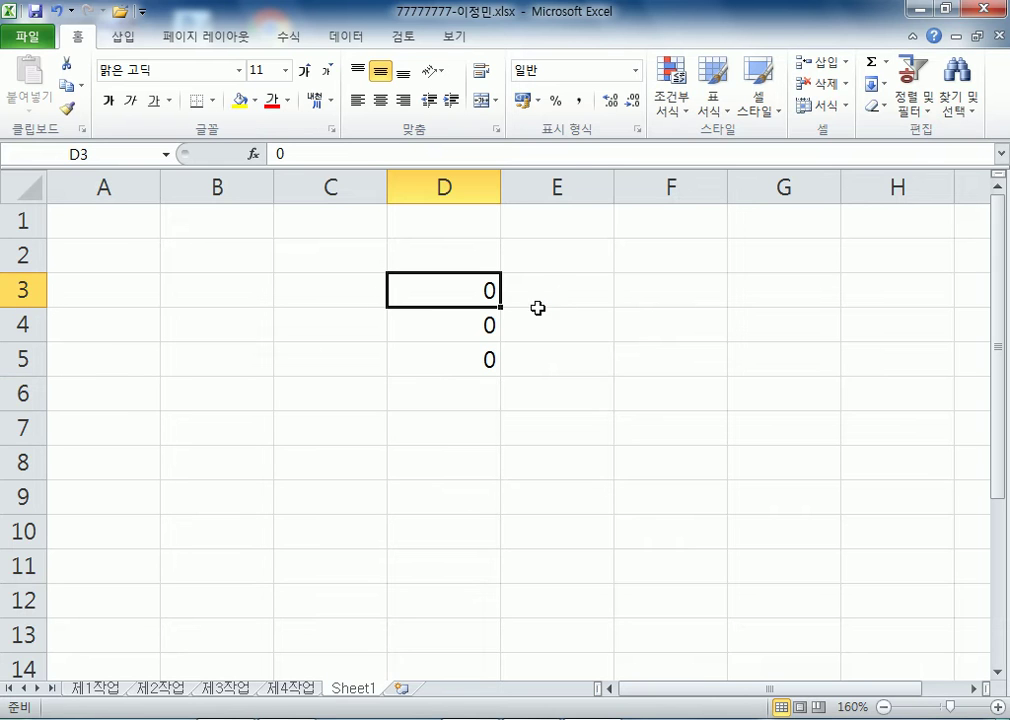
key("ctrl+1")
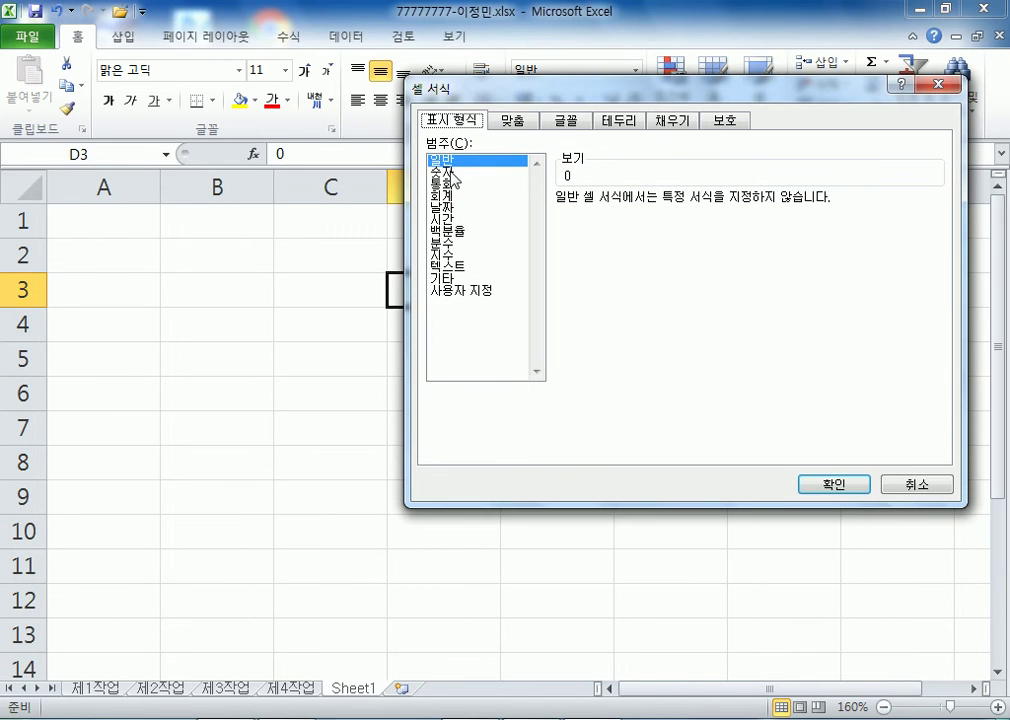
left_click(441, 172)
left_click(831, 485)
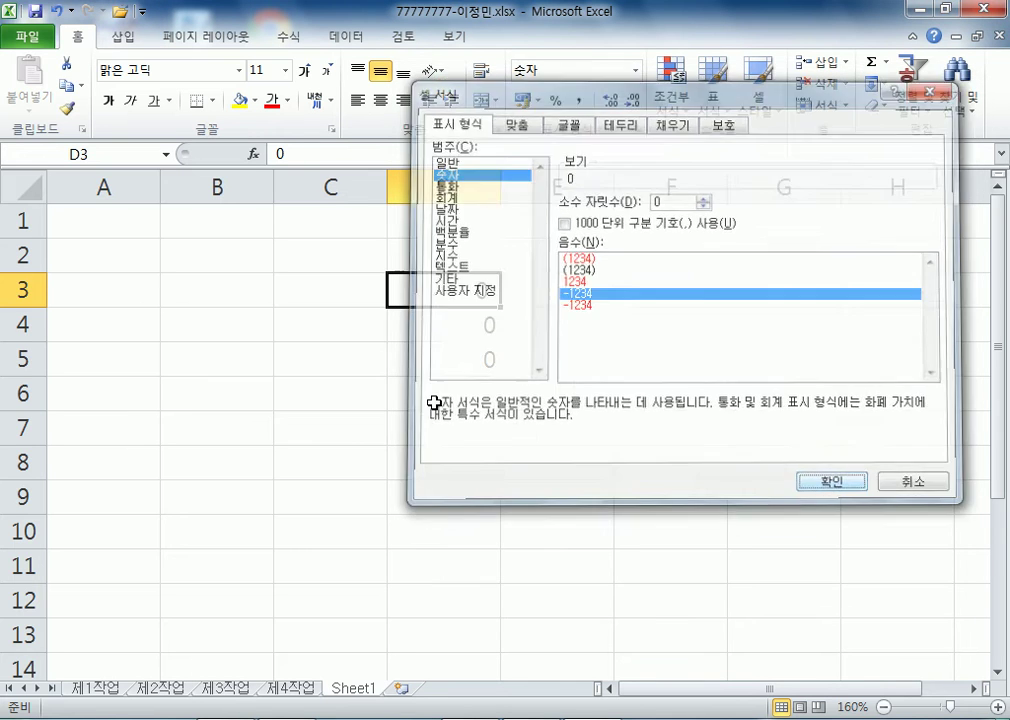
left_click(345, 289)
type("TNT")
key("Escape")
type("숫자")
key("Return")
- Apply the Currency (통화) format to D4 and label C4 '통화'
left_click(467, 322)
key("ctrl+1")
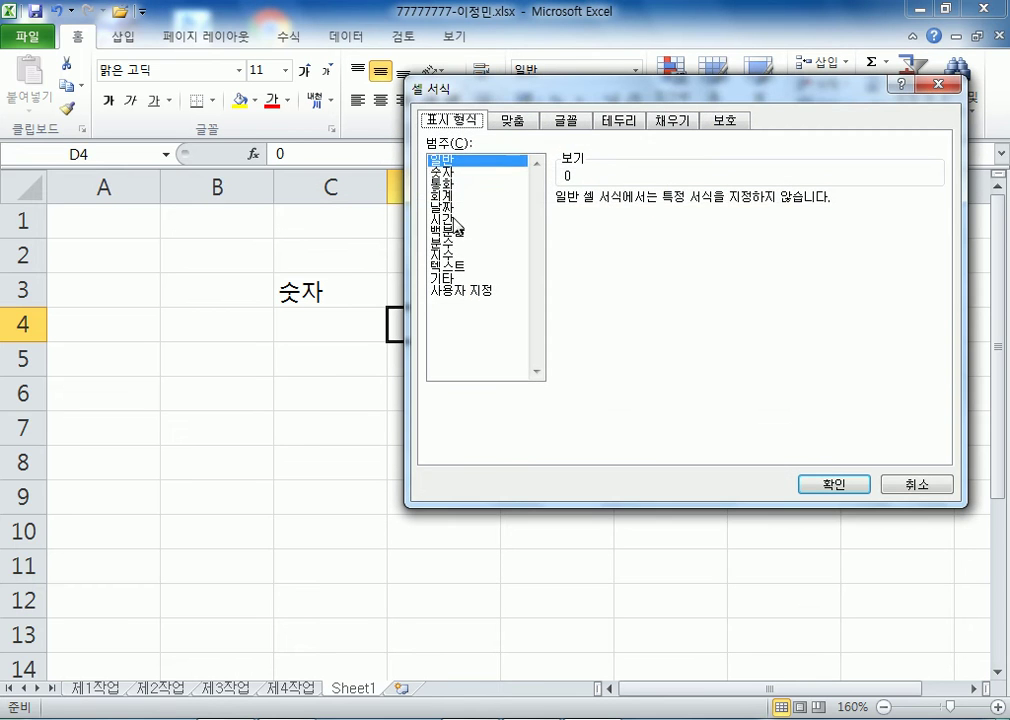
left_click(441, 184)
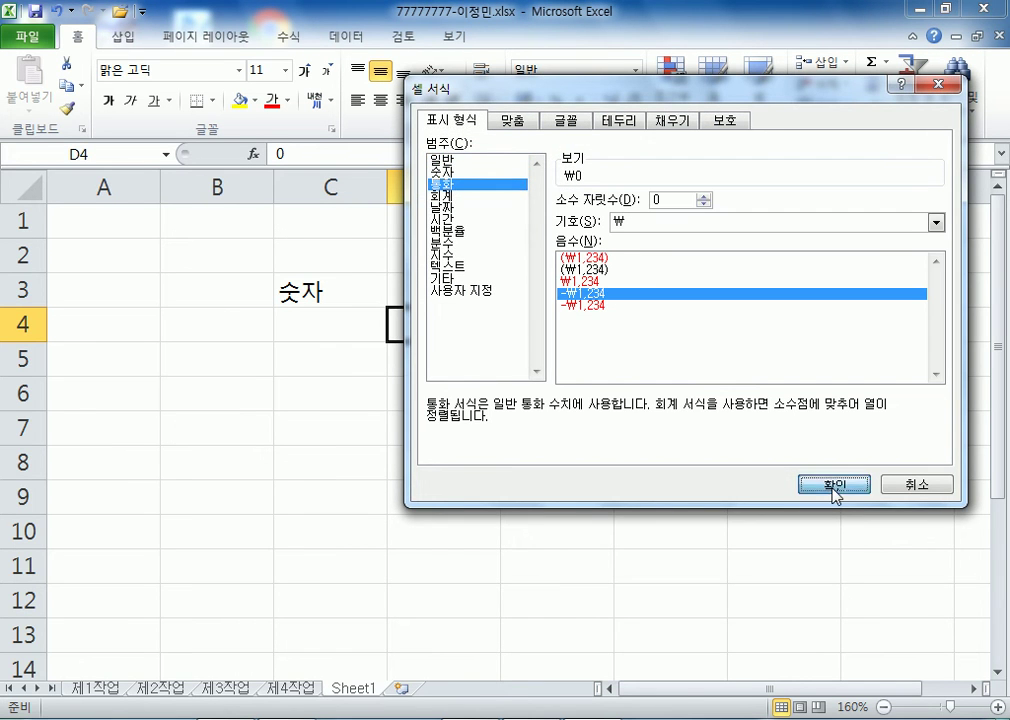
left_click(835, 485)
left_click(316, 322)
type("통화")
key("Return")
- Apply the Accounting (회계) format to D5 and label C5 '회계'
left_click(467, 352)
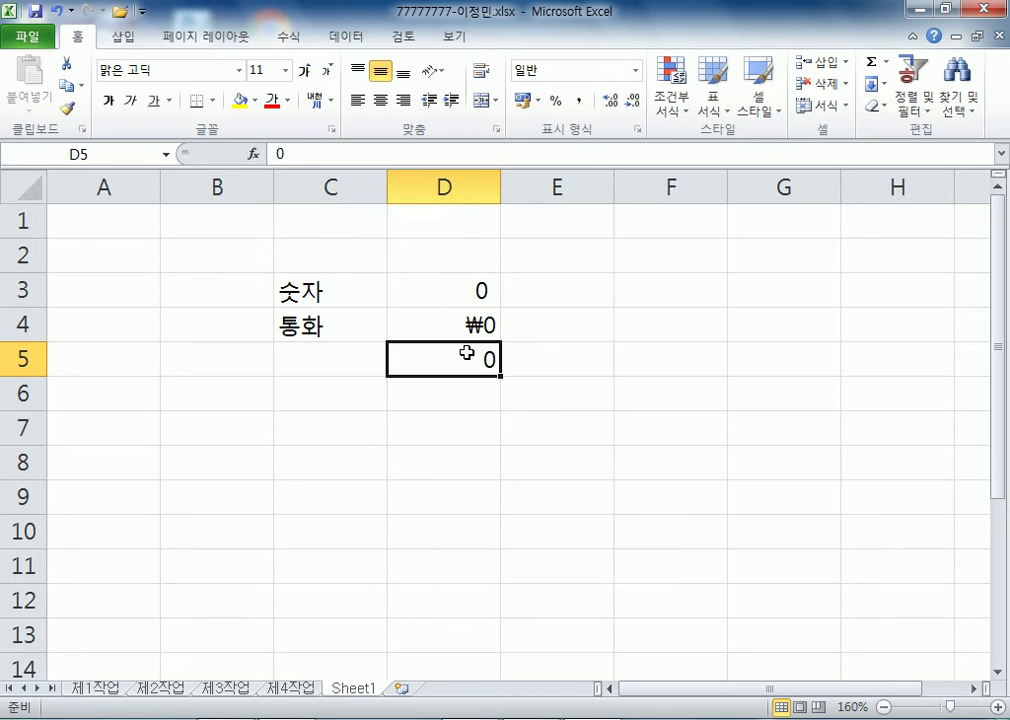
key("ctrl+1")
left_click(441, 196)
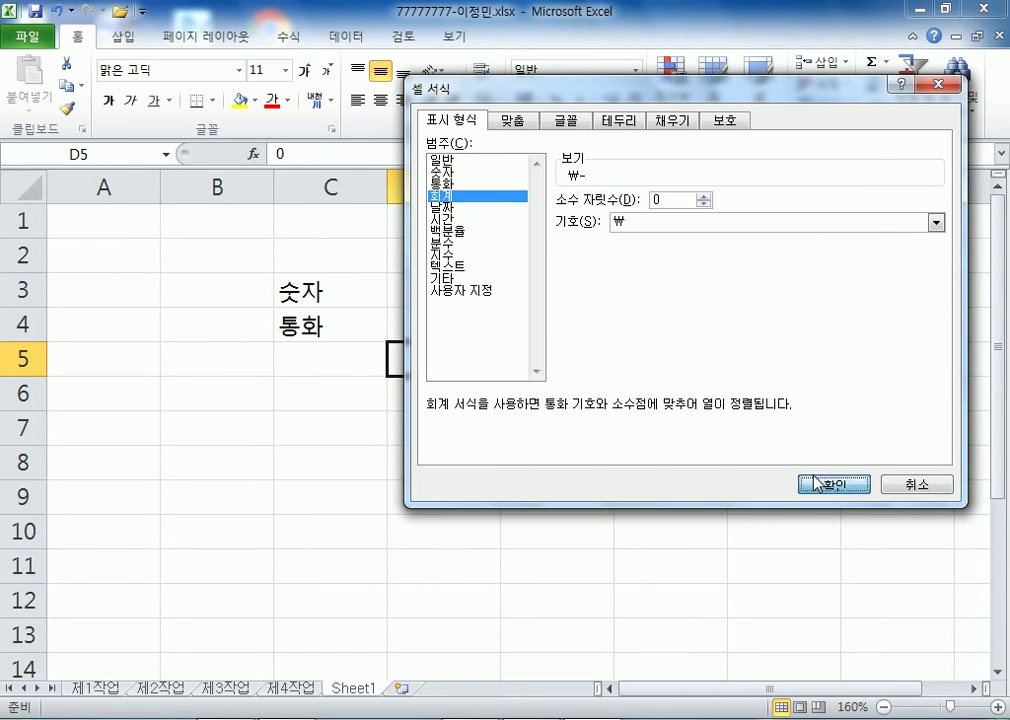
left_click(814, 484)
left_click(329, 361)
type("획")
type("계")
key("Return")
- Enter 0 in D6, D7 and D8
key("Right")
key("Right")
key("Up")
key("Up")
key("Down")
key("Down")
key("Left")
key("Left")
type("0")
key("Return")
type("0")
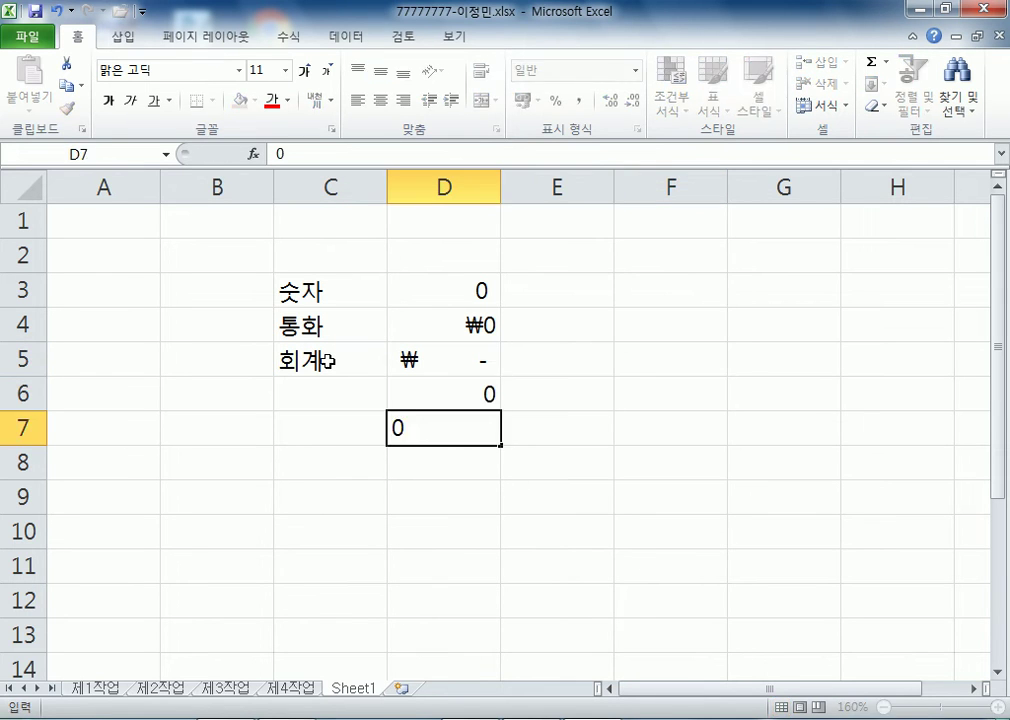
key("Return")
type("0")
key("Return")
left_click(455, 396)
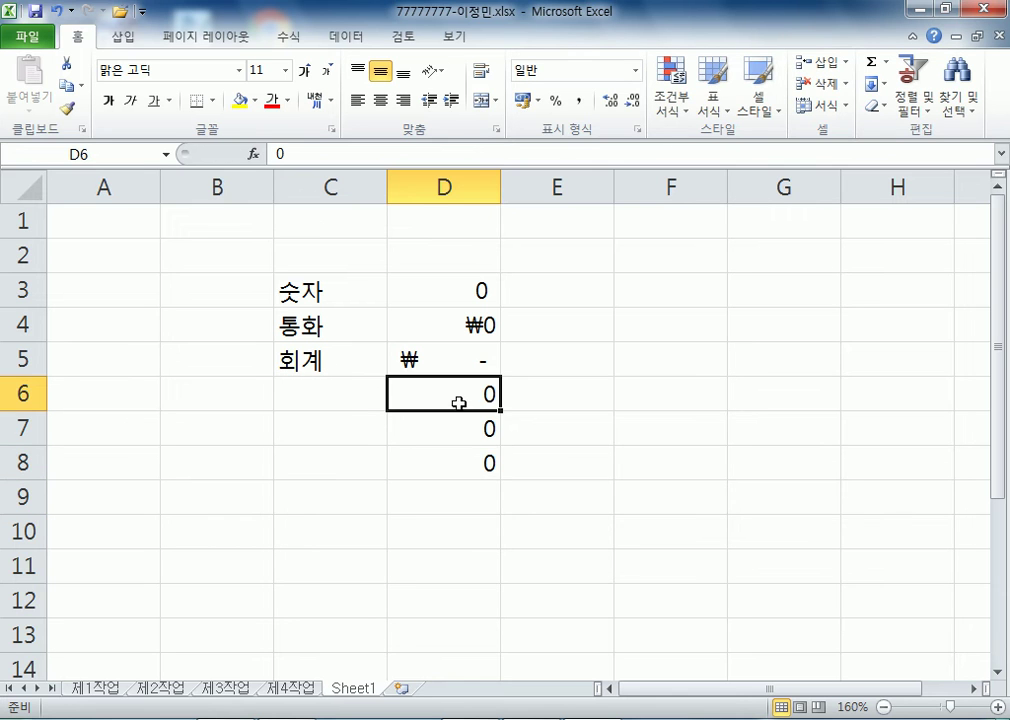
key("ctrl+1")
- Give D6 the custom G/표준 format and label C6 'G/표준'
left_click(462, 291)
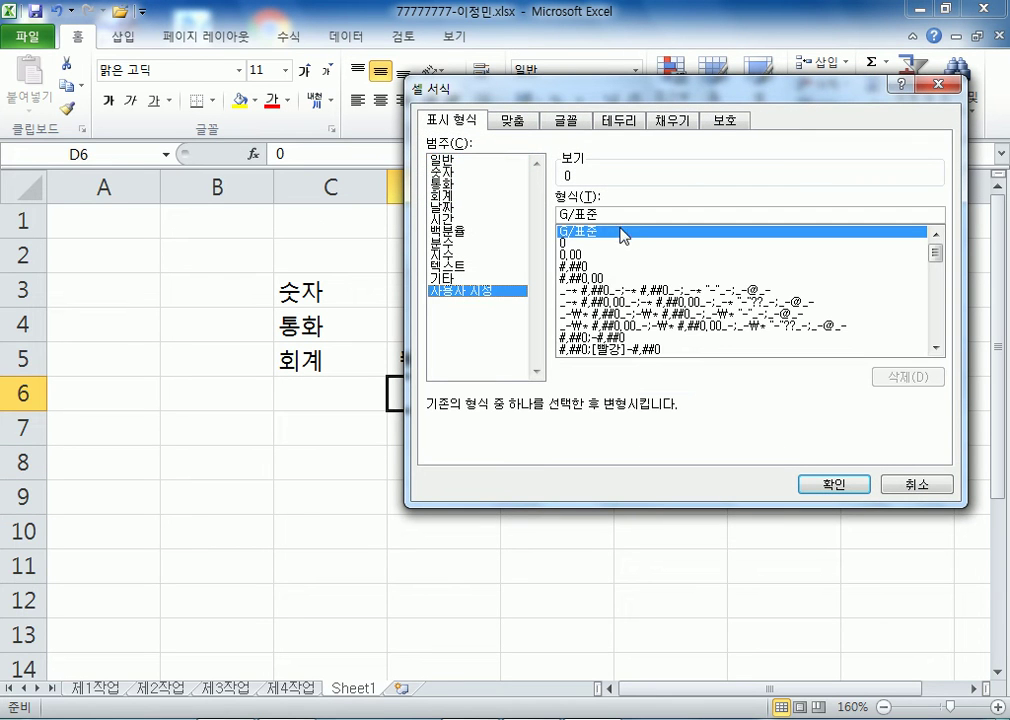
left_click(608, 234)
key("ctrl+c")
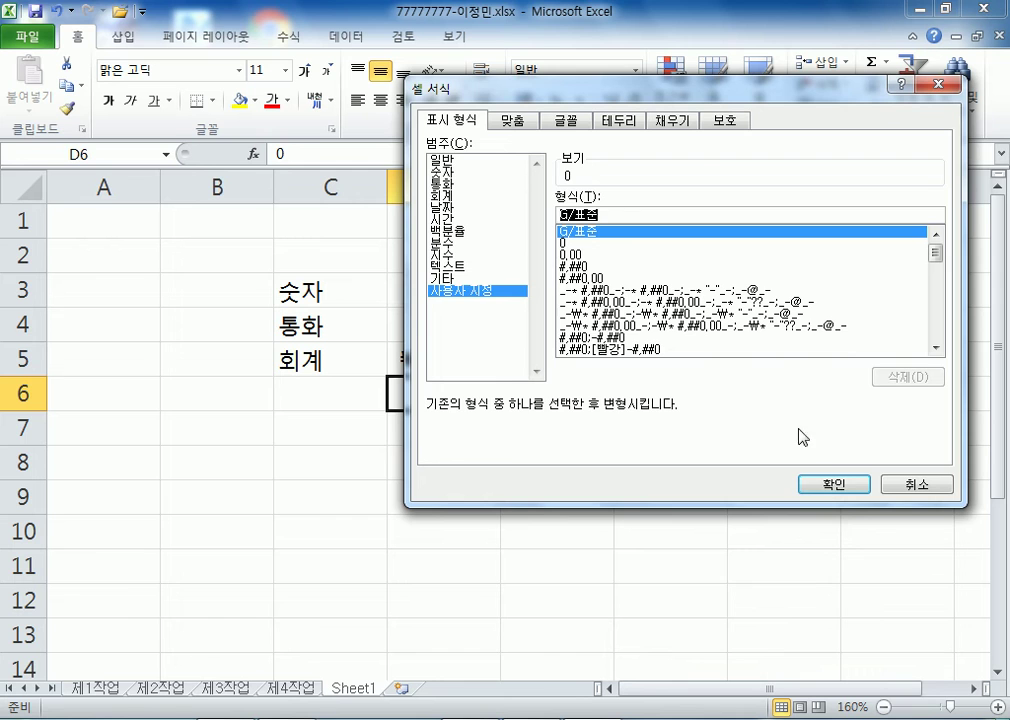
left_click(832, 484)
double_click(316, 394)
key("ctrl+v")
key("Return")
- Give D7 the custom format code 0 and label C7 with the text '0
left_click(480, 435)
key("ctrl+1")
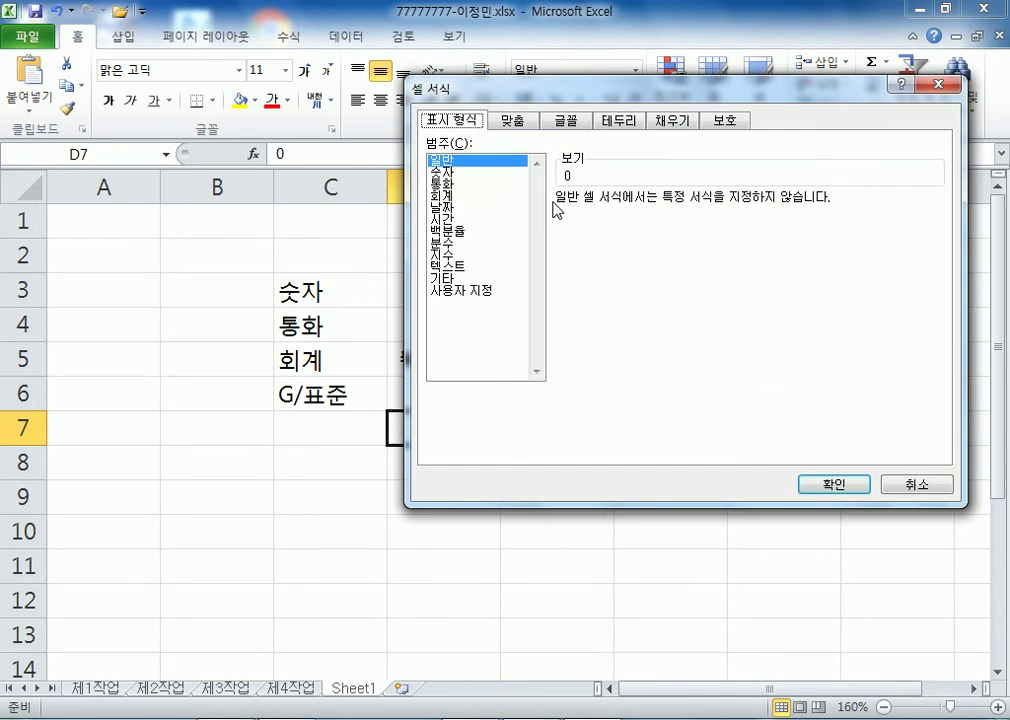
left_click(470, 291)
left_click(566, 243)
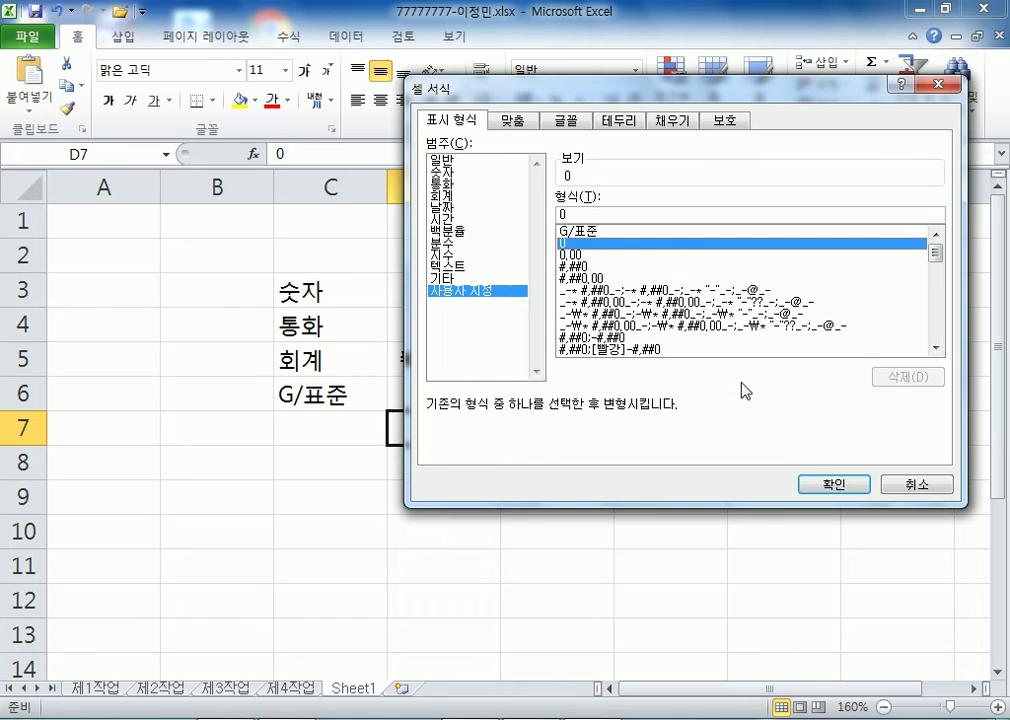
left_click(830, 484)
left_click(338, 426)
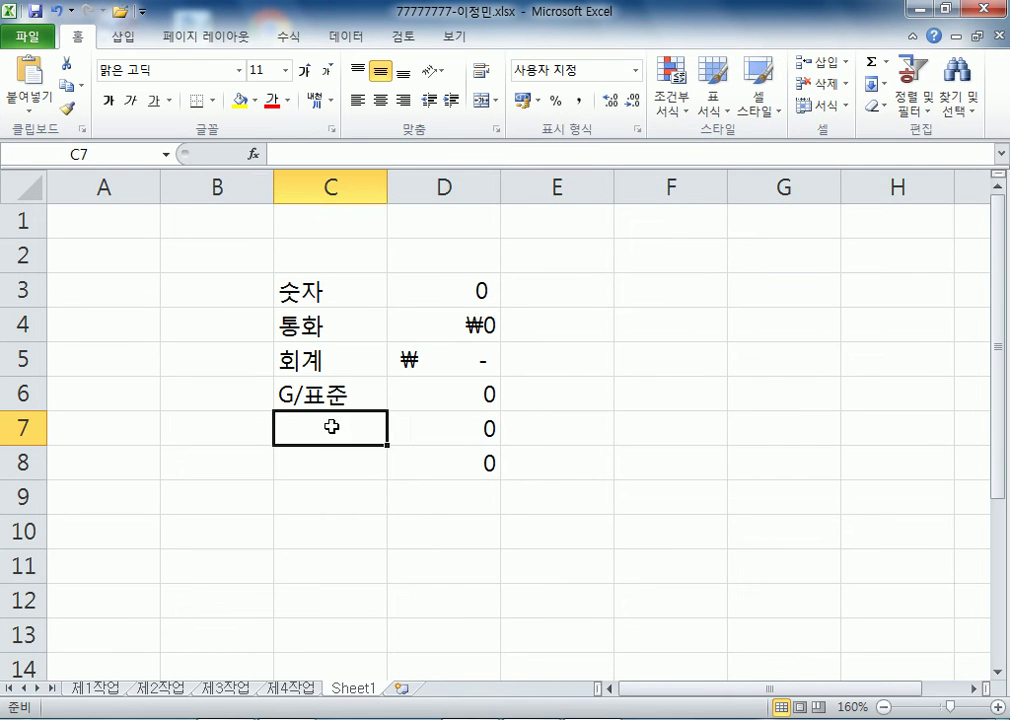
type("0")
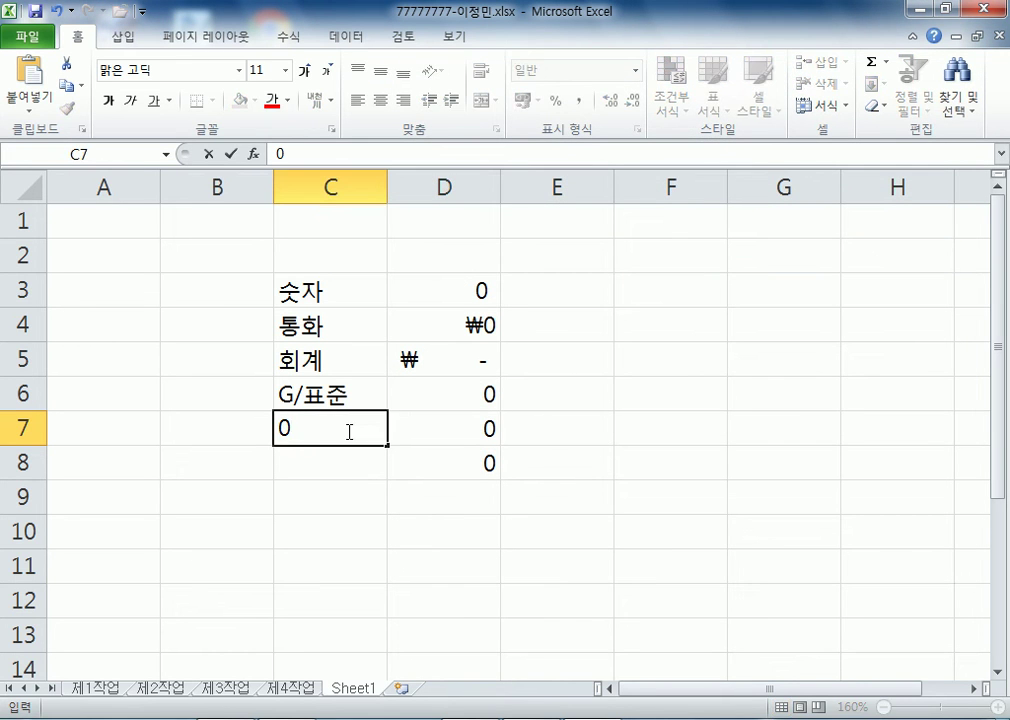
key("Home")
type("'")
key("Escape")
key("Right")
key("Right")
type("'0")
key("Return")
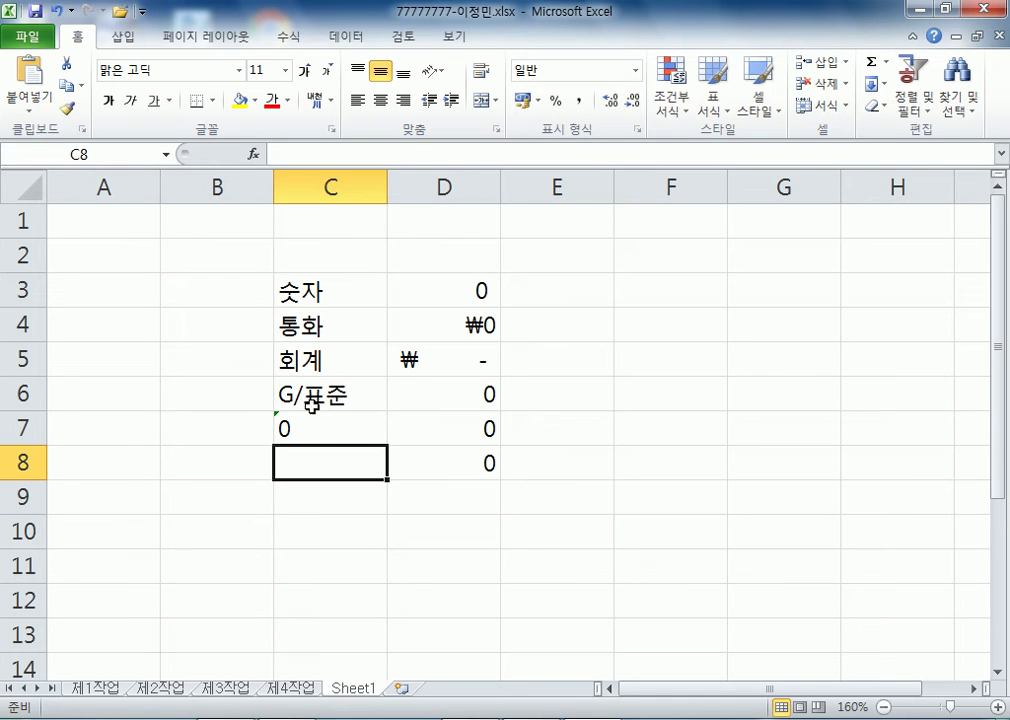
- Give D8 the custom format code # and label C8 '#'
left_click(491, 460)
key("ctrl+1")
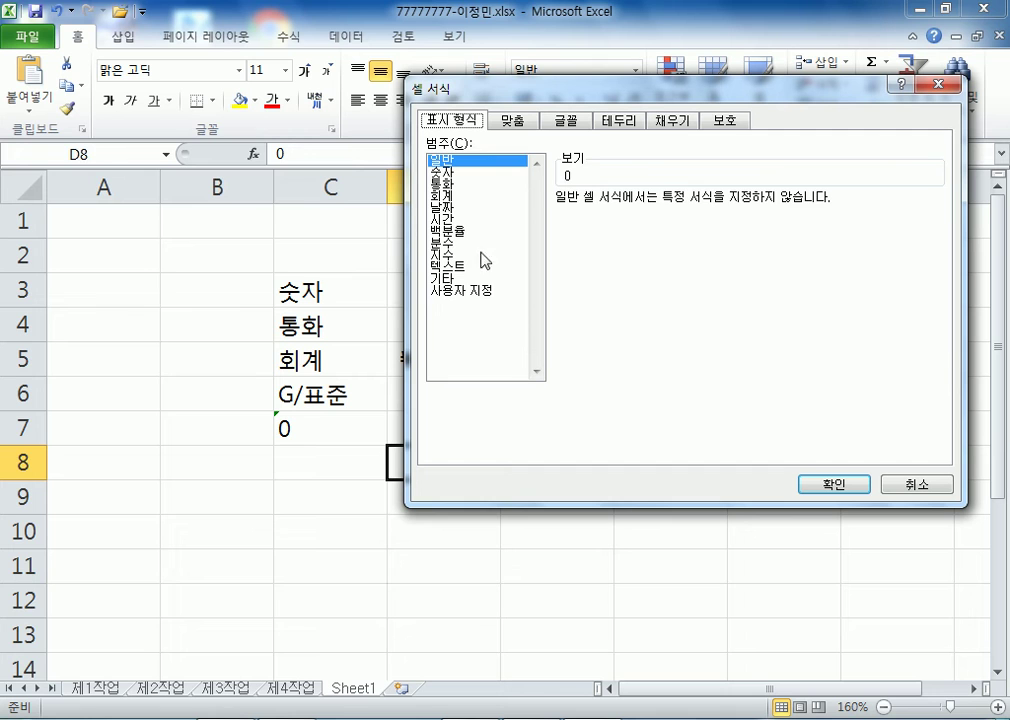
left_click(465, 290)
left_click(578, 267)
left_click_drag(597, 218, 514, 216)
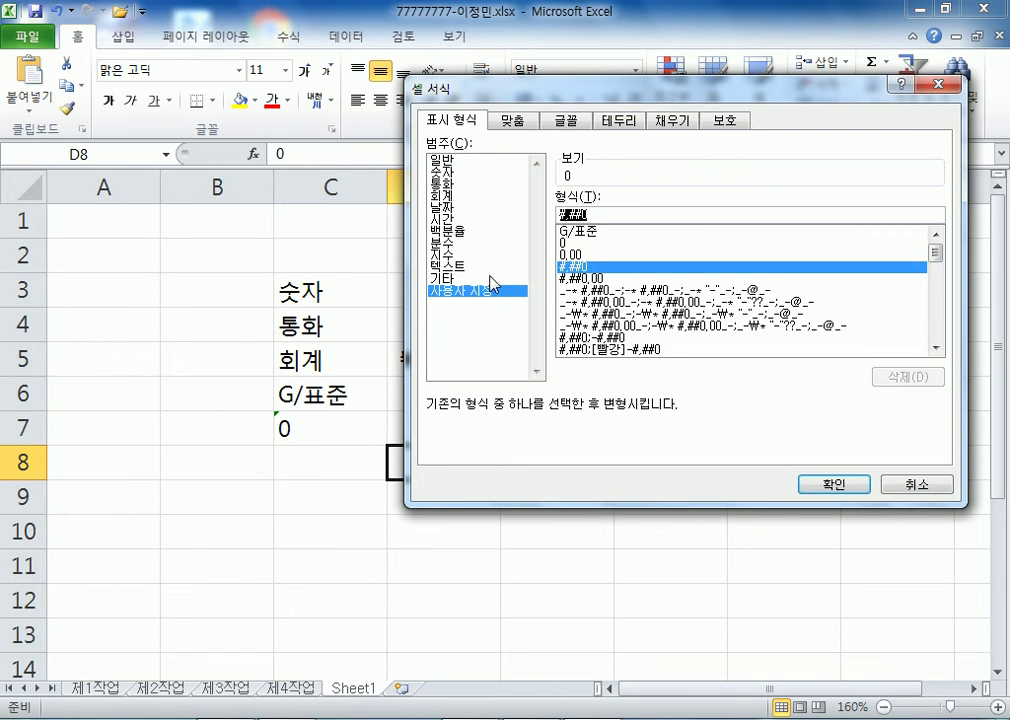
type("$")
key("BackSpace")
type("#")
key("Return")
left_click(347, 461)
type("#")
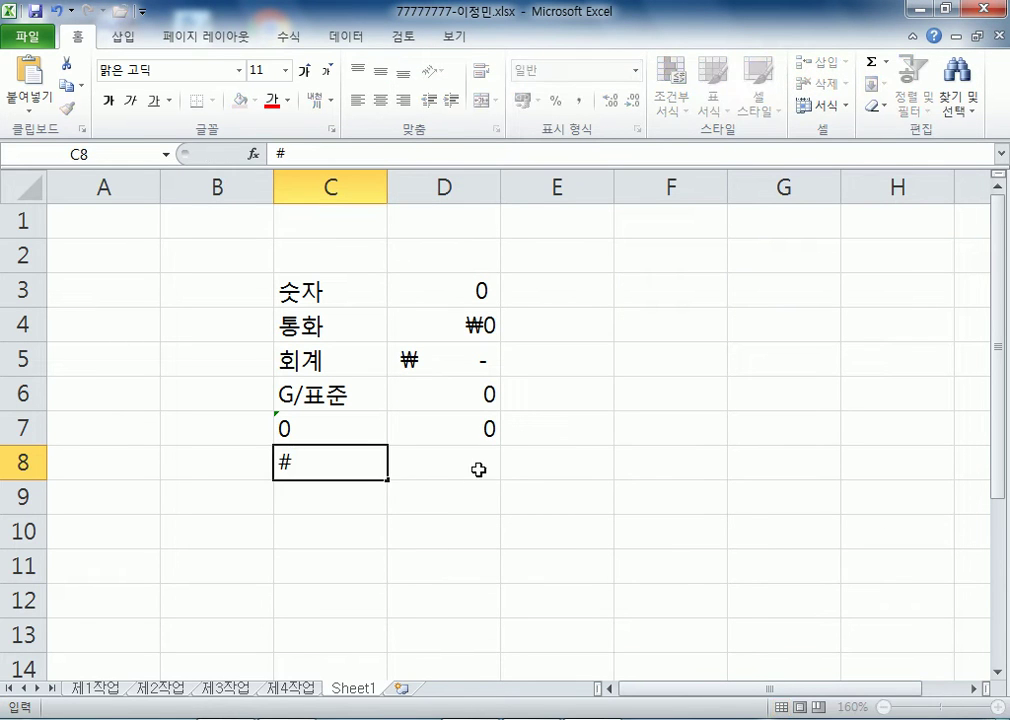
left_click(464, 458)
- Inspect D8's value and check the currency and accounting cells D4 and D5
key("F2")
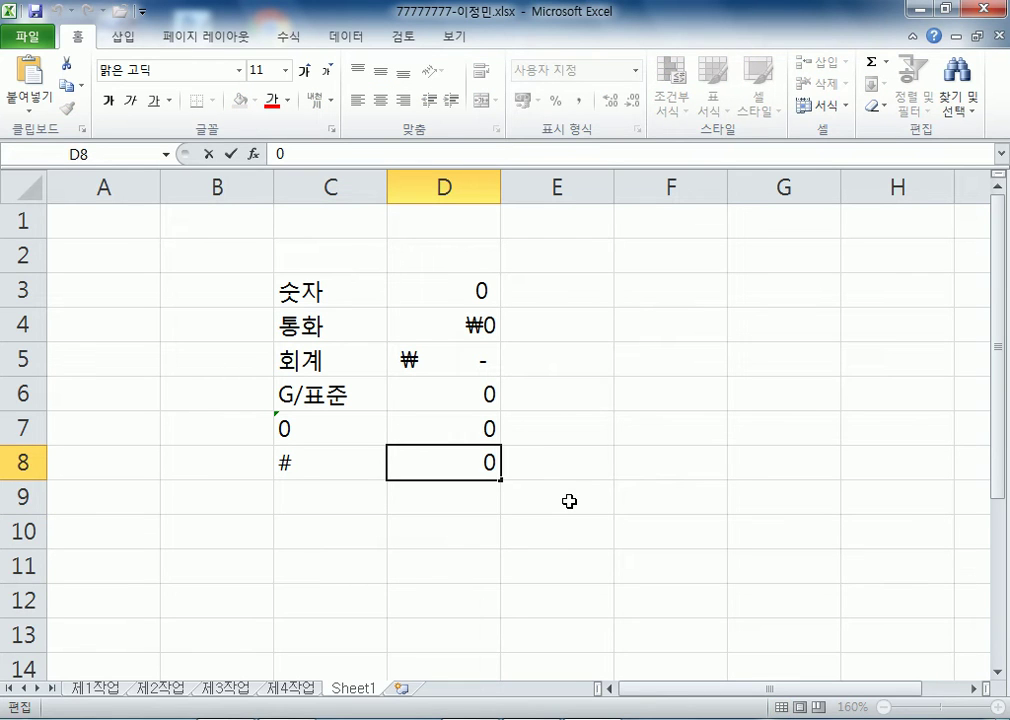
key("Escape")
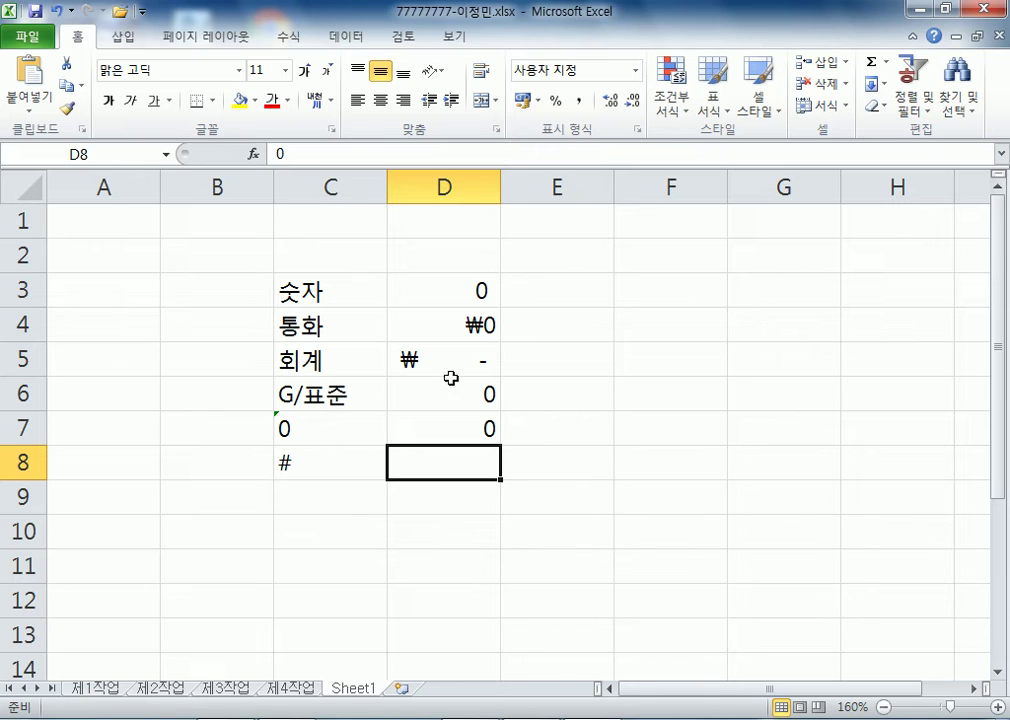
left_click(448, 323)
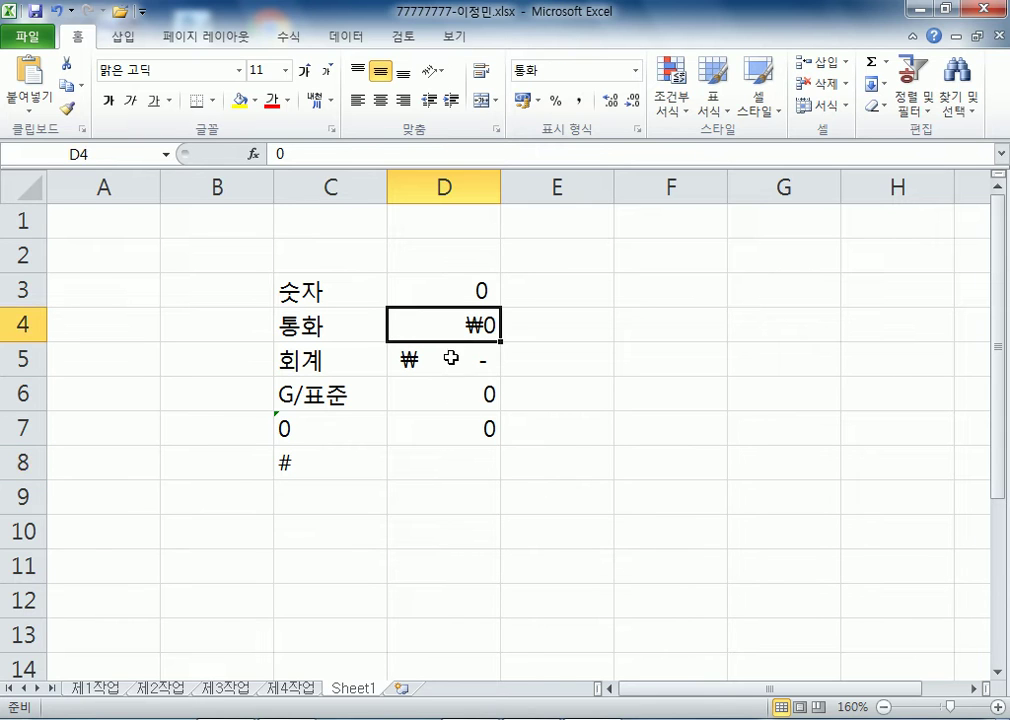
left_click(452, 361)
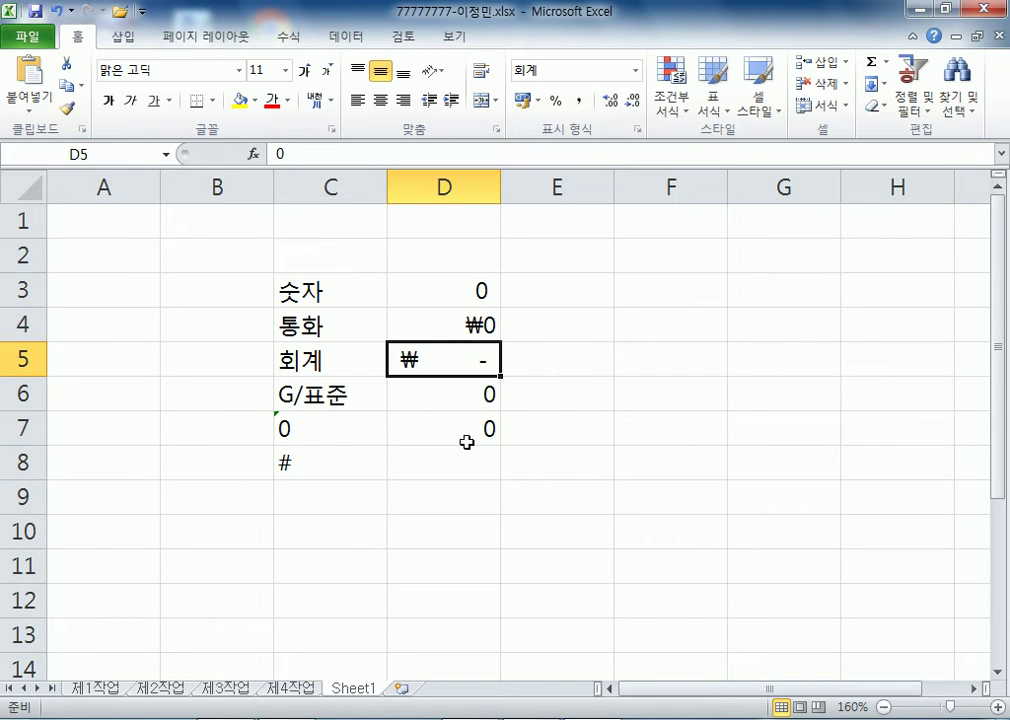
- Set D4's Currency format symbol to None so it shows 0
left_click(457, 325)
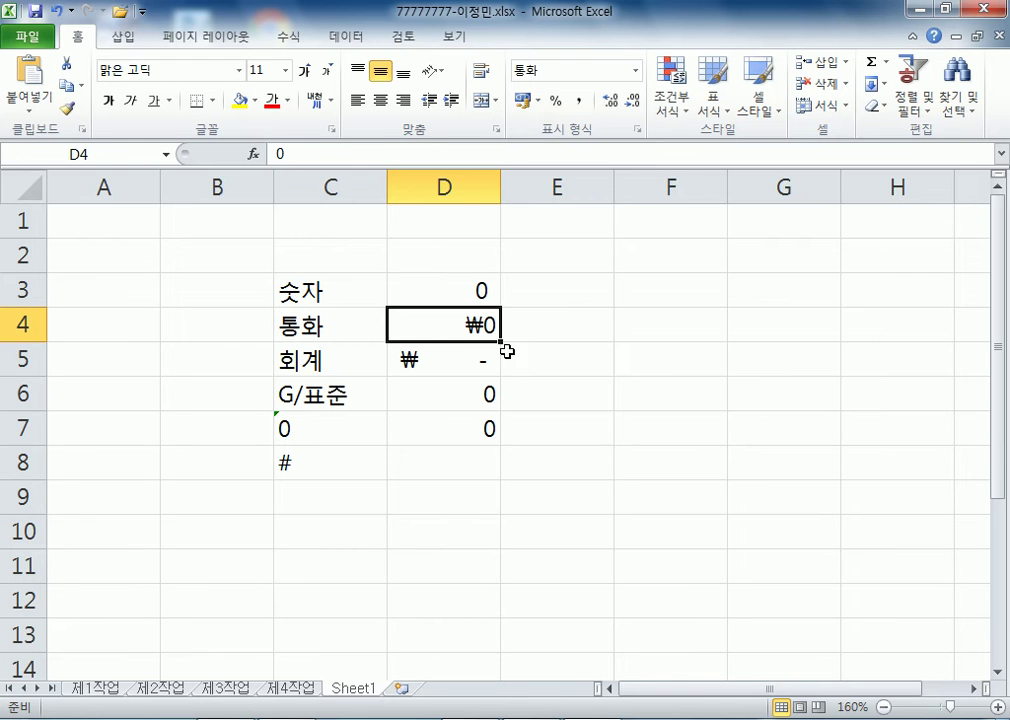
key("ctrl+1")
left_click(642, 224)
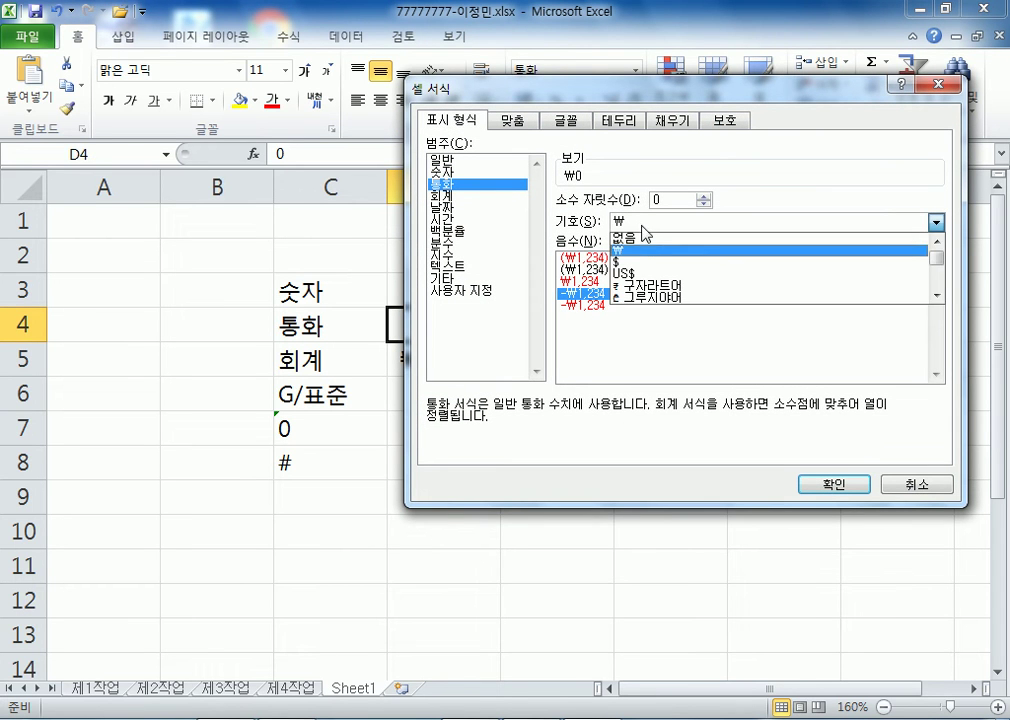
left_click(650, 251)
left_click(825, 484)
- Set D5's Accounting format symbol to None so it shows a dash
left_click(445, 358)
key("ctrl+1")
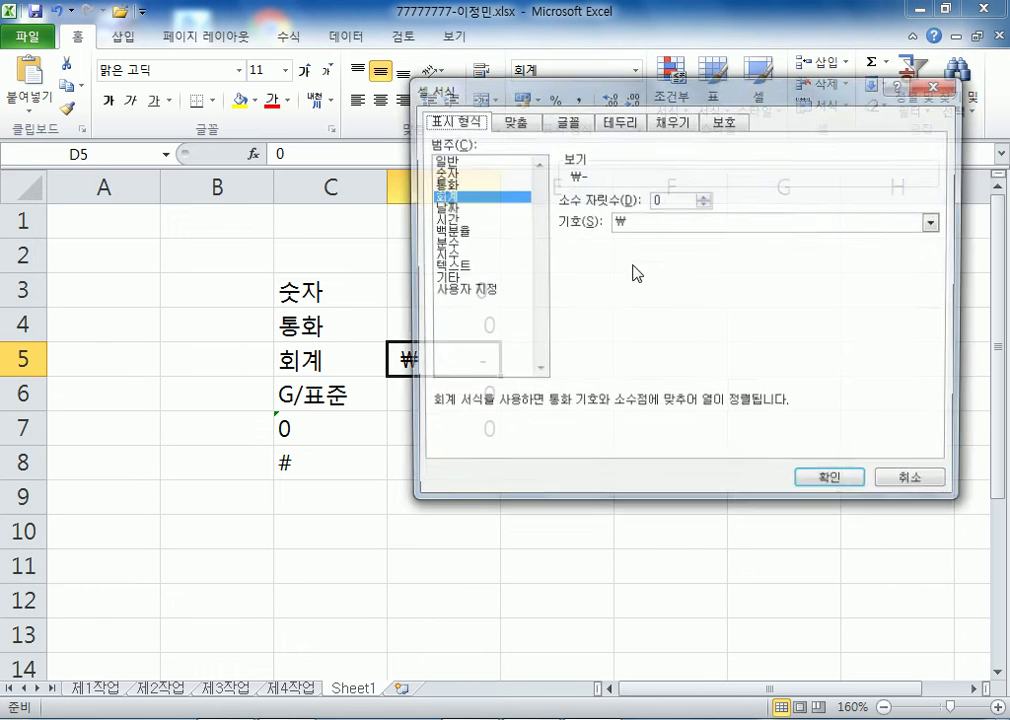
left_click(627, 224)
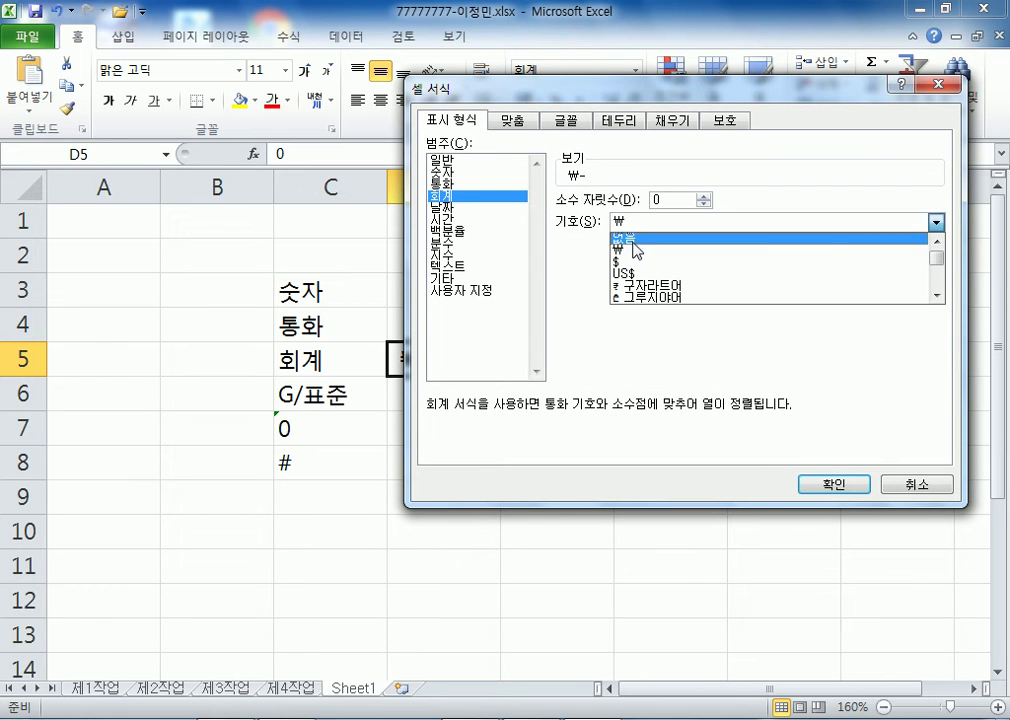
left_click(636, 241)
left_click(810, 483)
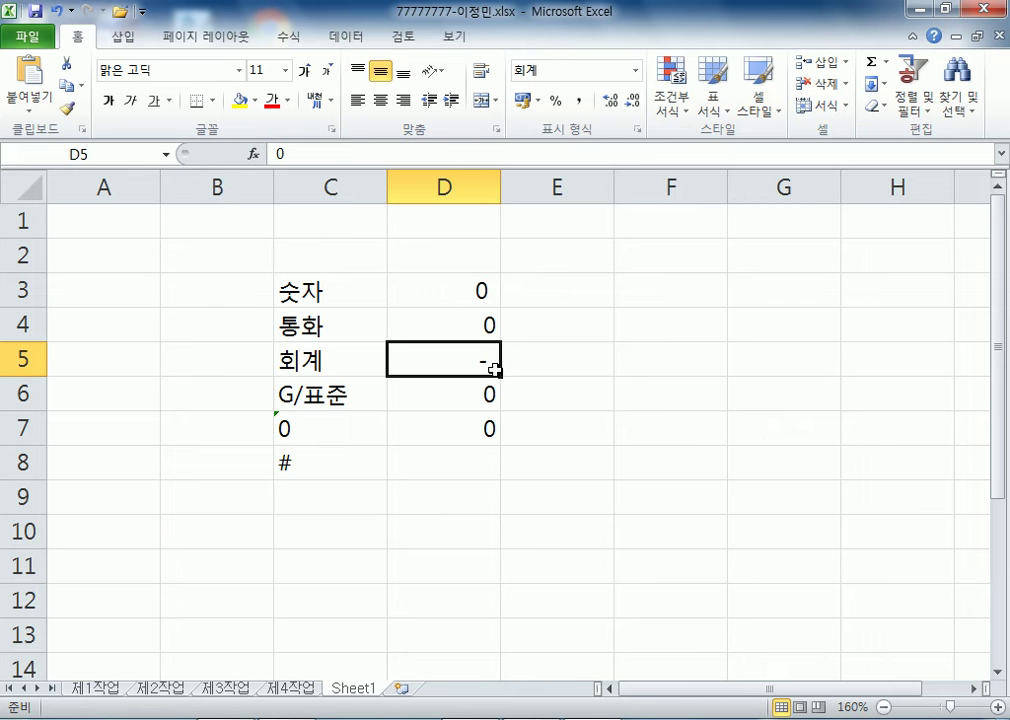
key("alt+Tab")
key("alt+Tab")
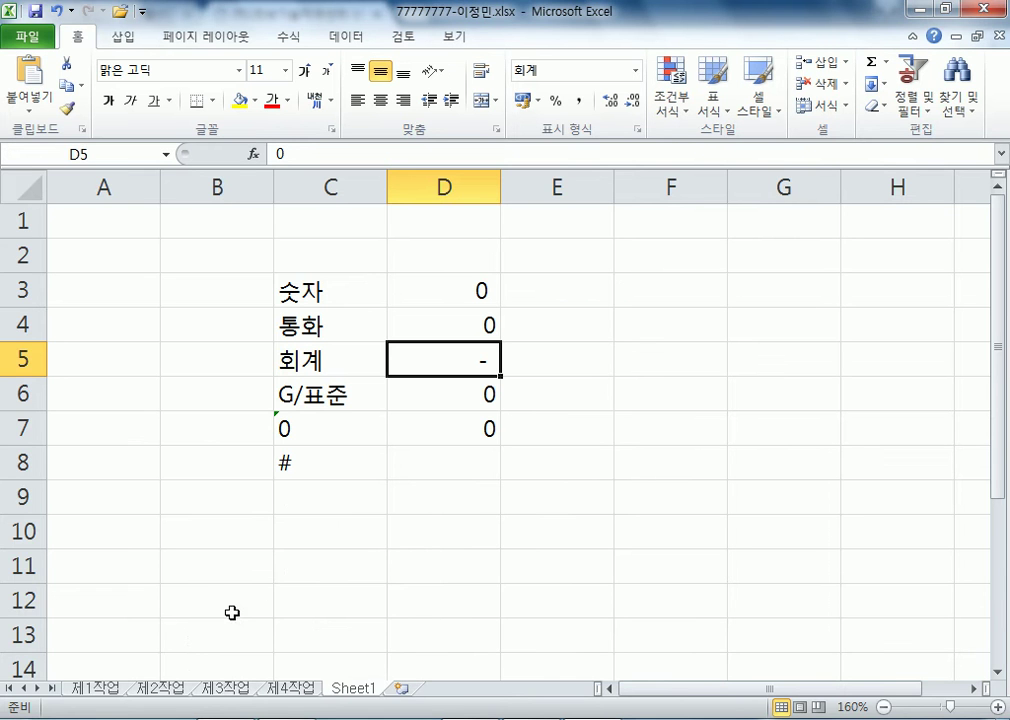
- Compare the 제4작업 chart with the 제1작업 table and select production costs E5:E12
left_click(289, 689)
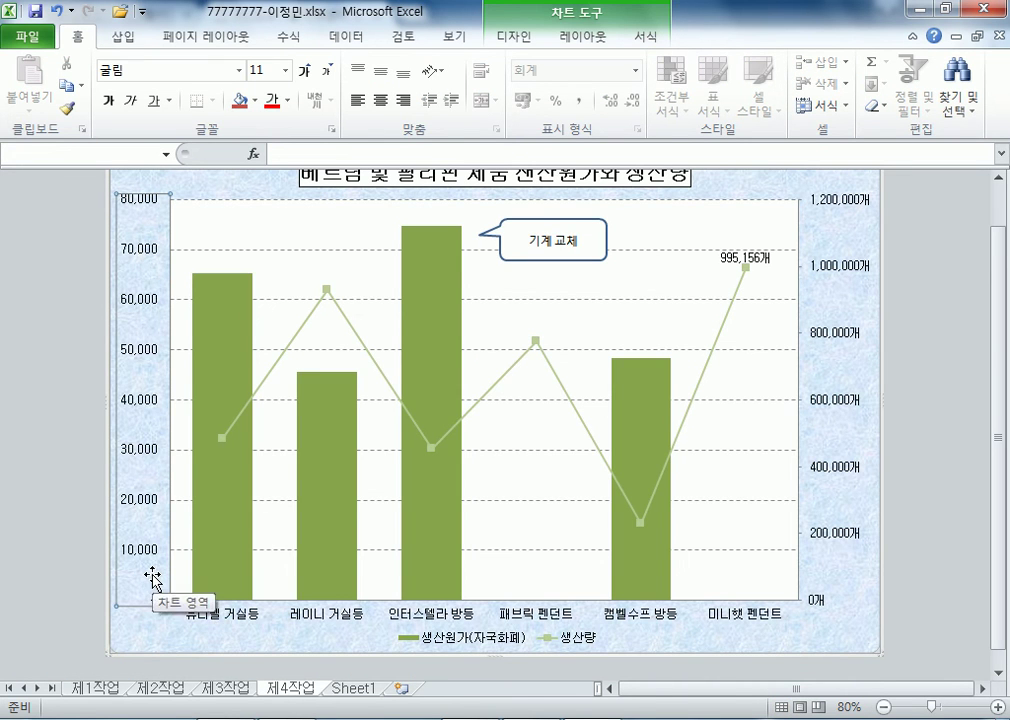
left_click(117, 688)
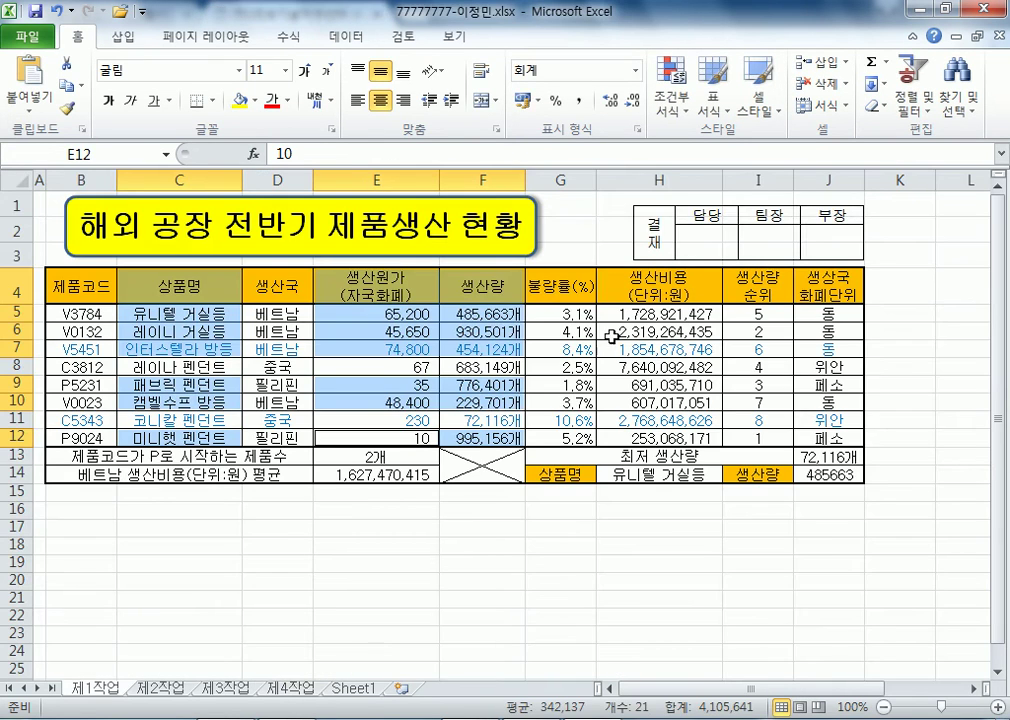
left_click(291, 688)
scroll(172, 565, "up", 1)
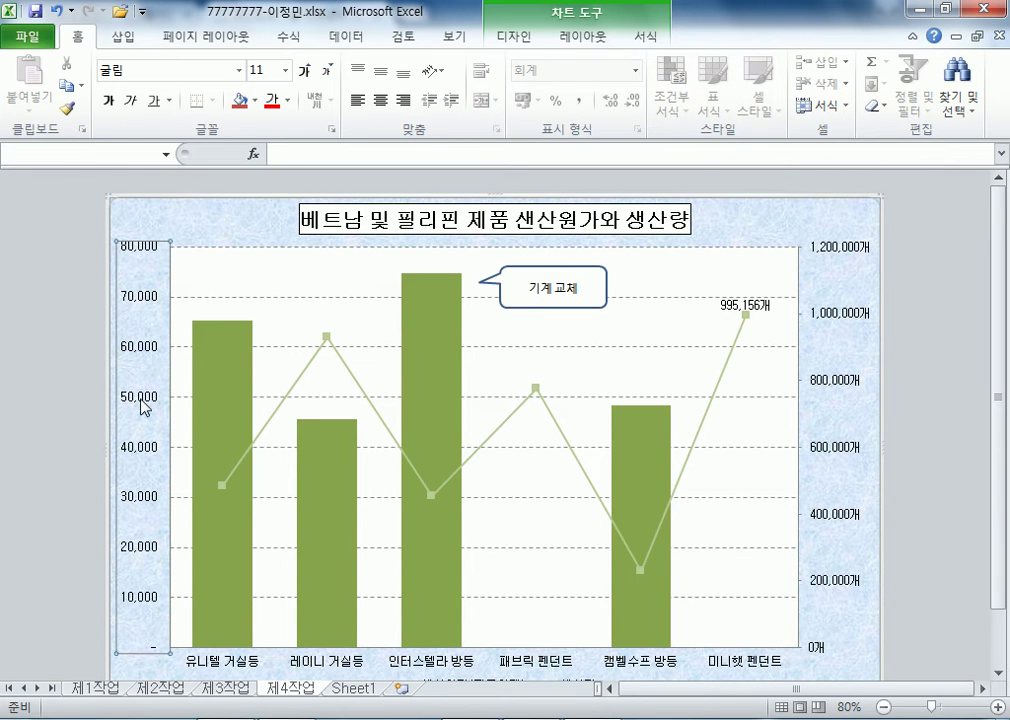
scroll(149, 413, "down", 1)
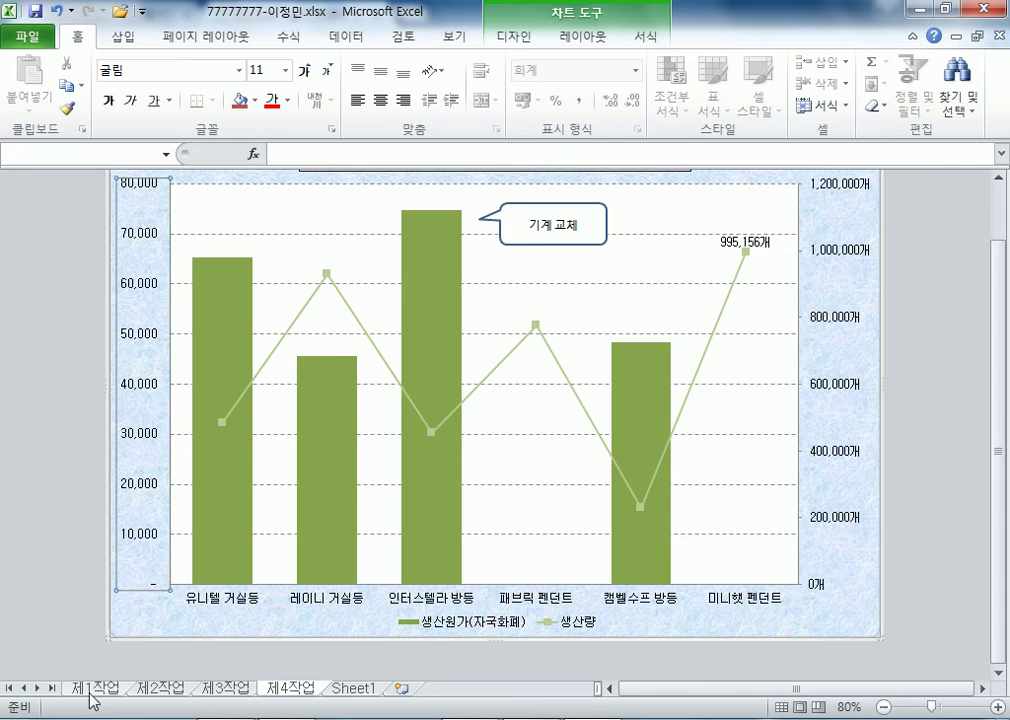
left_click(95, 688)
left_click_drag(419, 312, 408, 434)
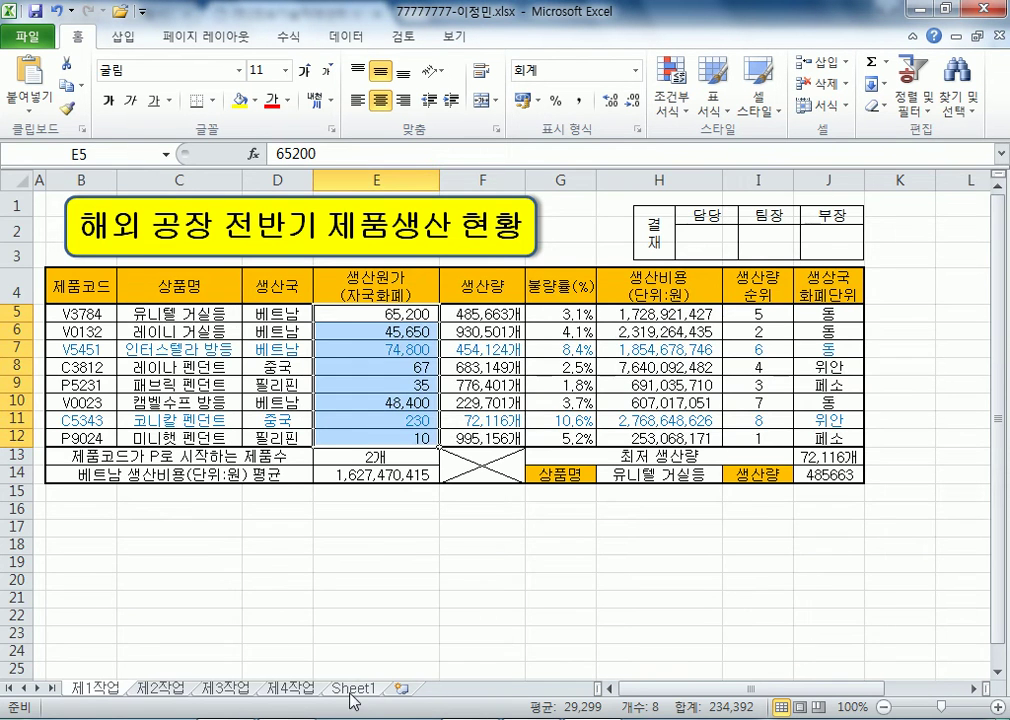
- After reading the ITQ exam page, return to Sheet1's zero-format comparison
left_click(351, 688)
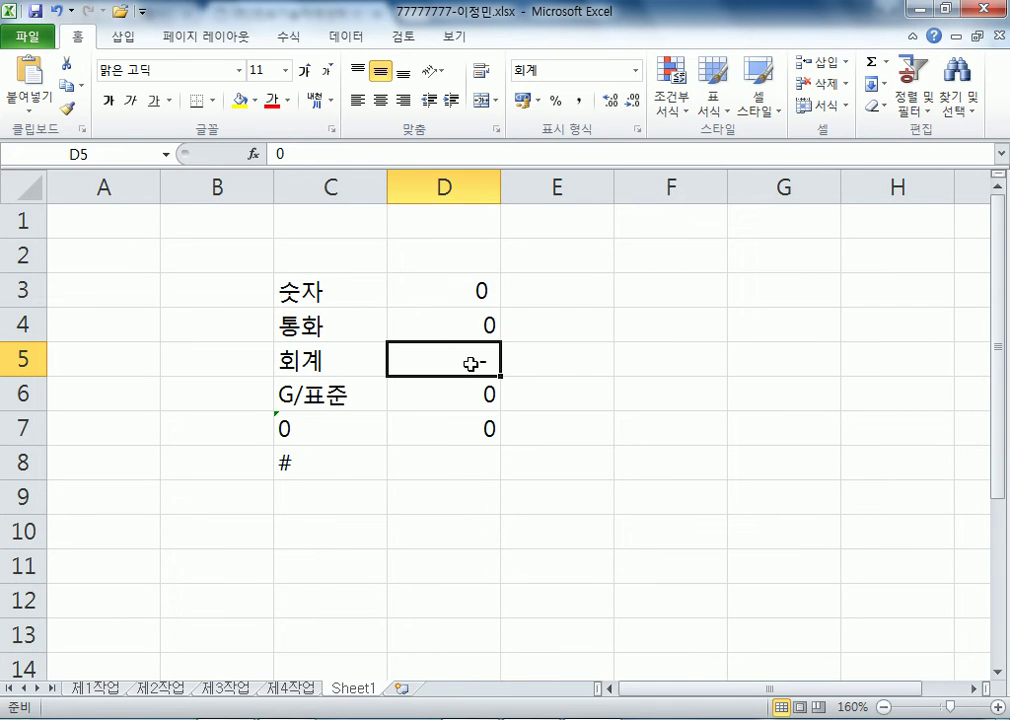
- On 제1작업, format production costs E5:E12 as currency, then right-align them and apply comma style
key("alt+Tab")
key("alt+Tab")
left_click(85, 690)
left_click_drag(351, 313, 345, 430)
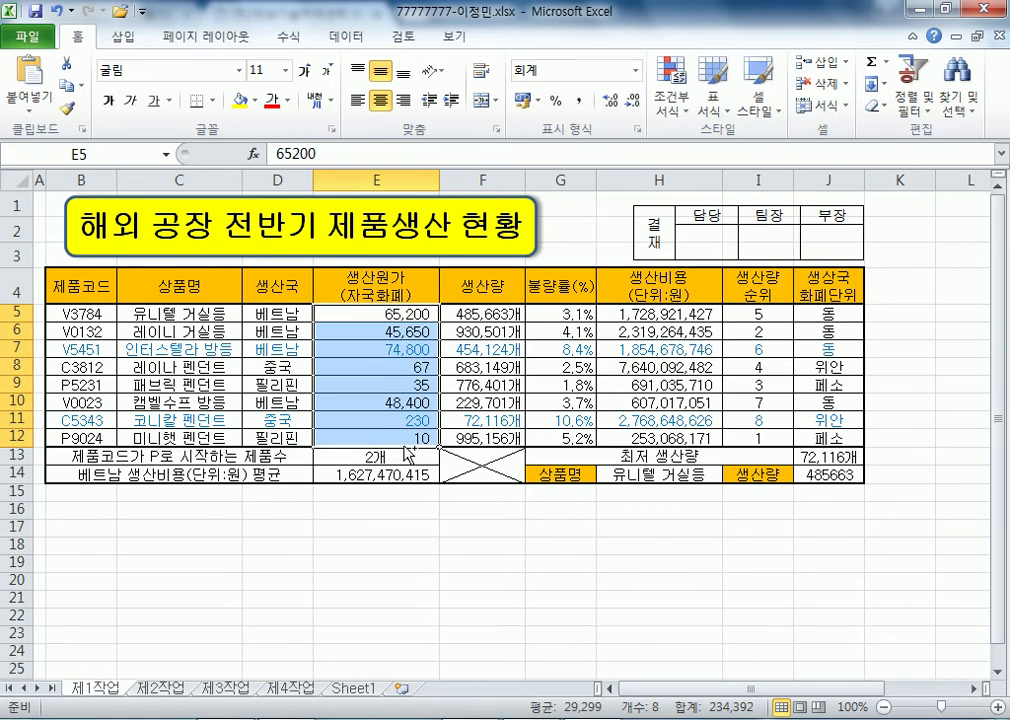
key("ctrl+1")
left_click(478, 184)
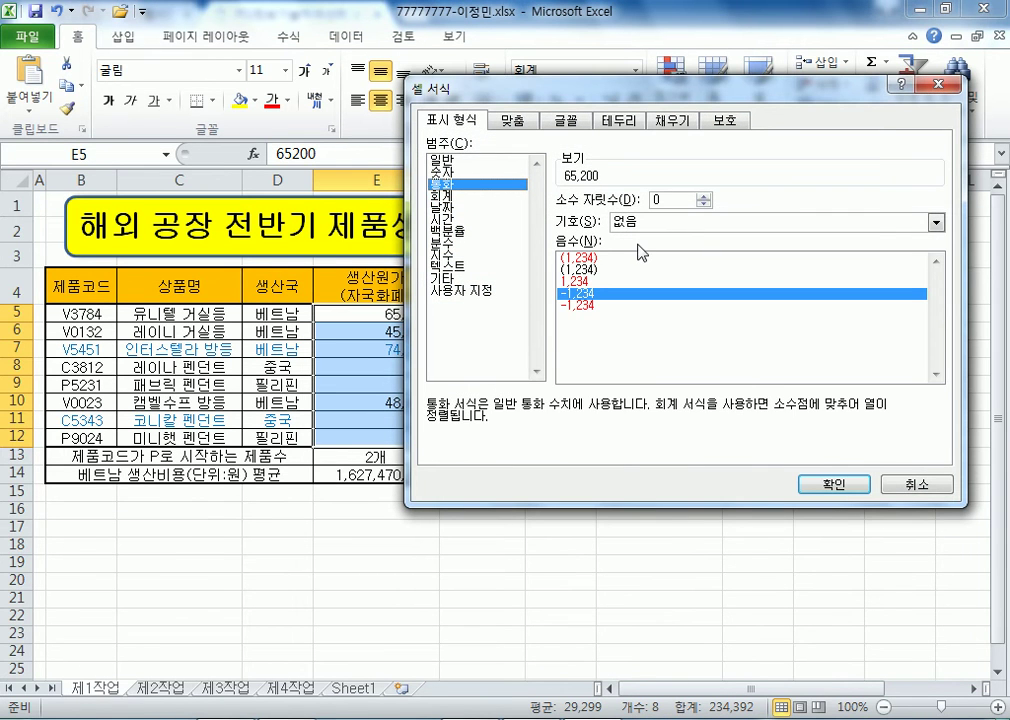
left_click(836, 483)
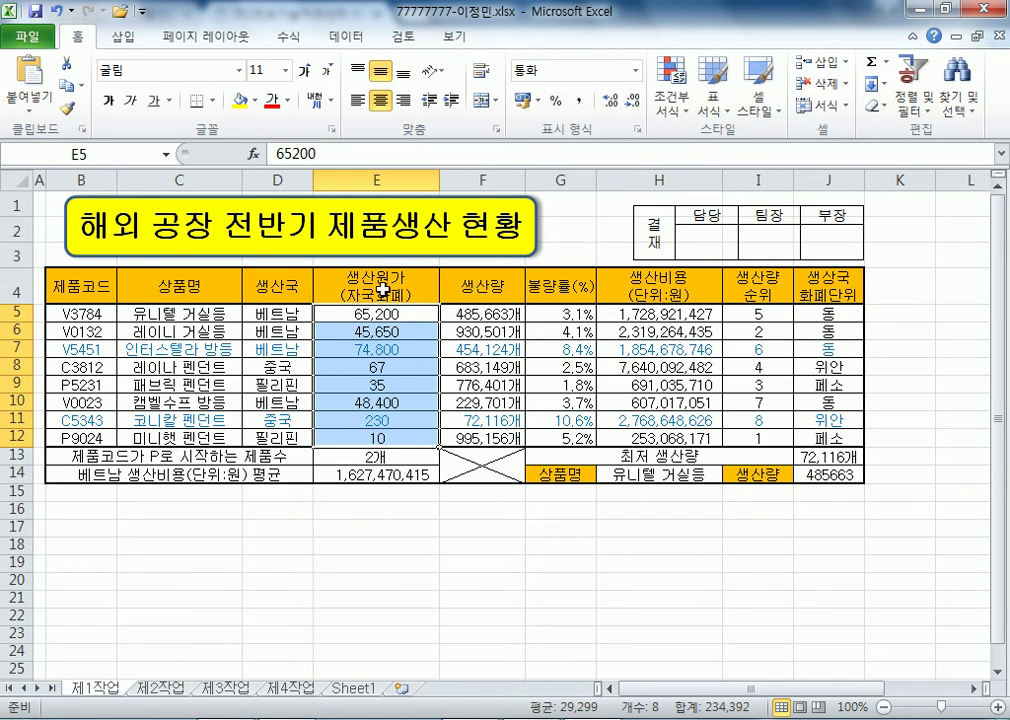
left_click(402, 100)
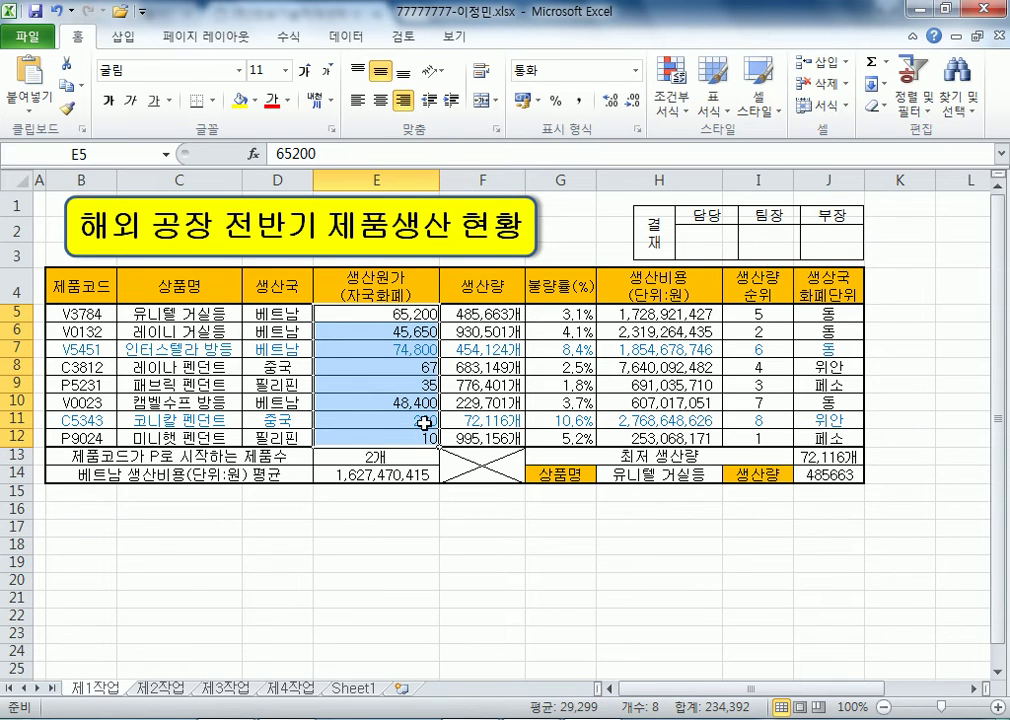
left_click(580, 100)
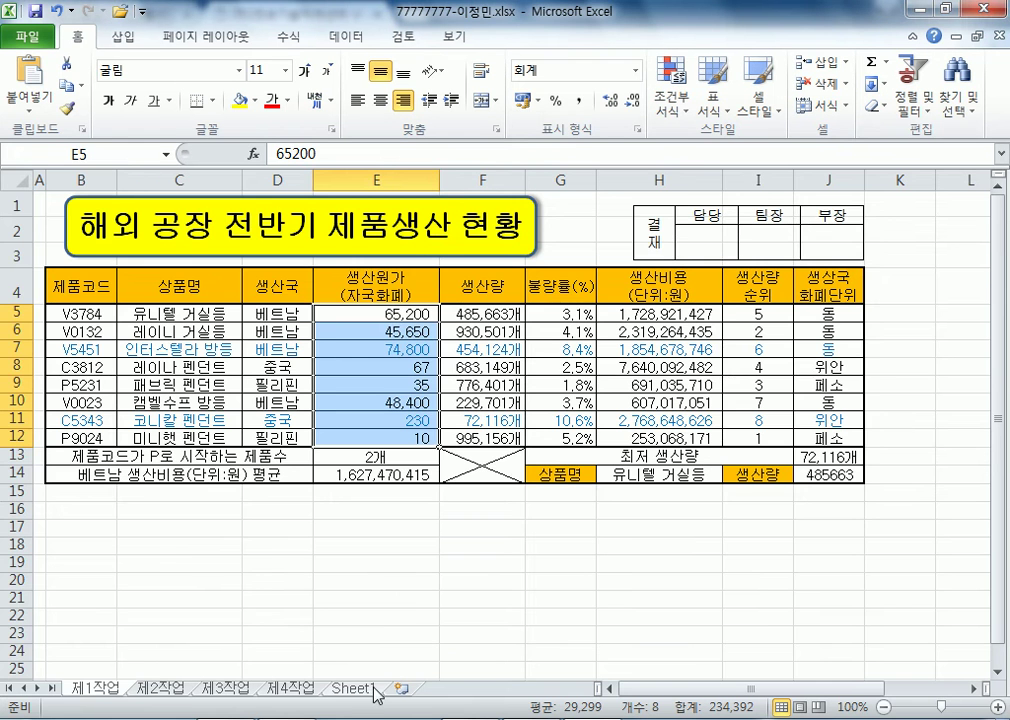
- Check the format of currency cell D4 on Sheet1, then select the chart's vertical value axis
left_click(375, 688)
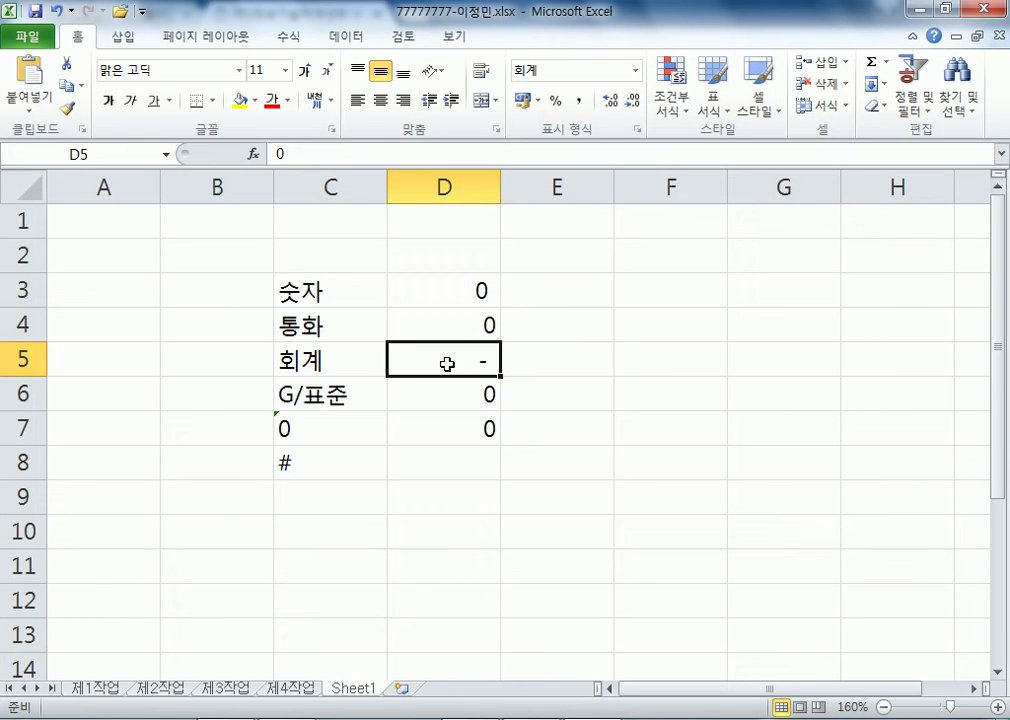
left_click(481, 327)
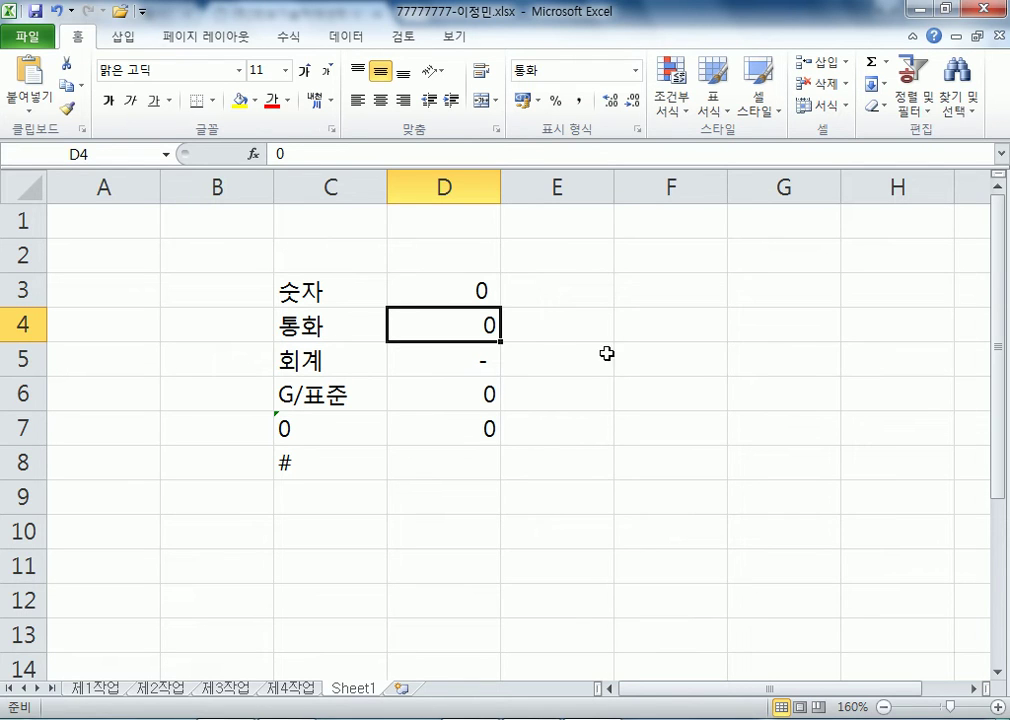
left_click(575, 360)
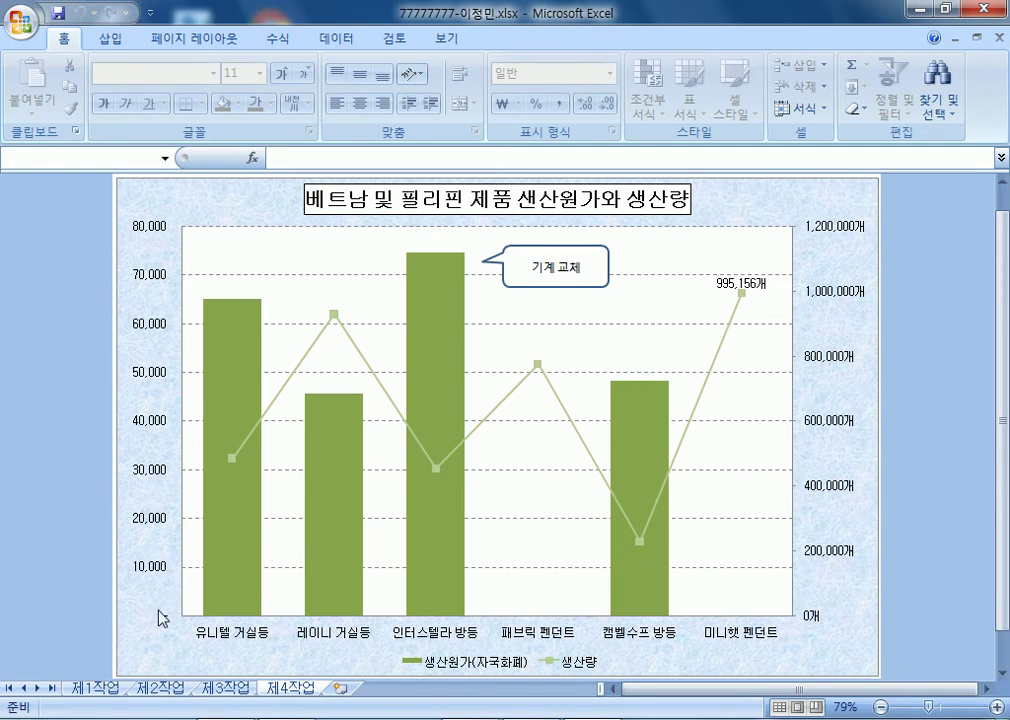
left_click(156, 575)
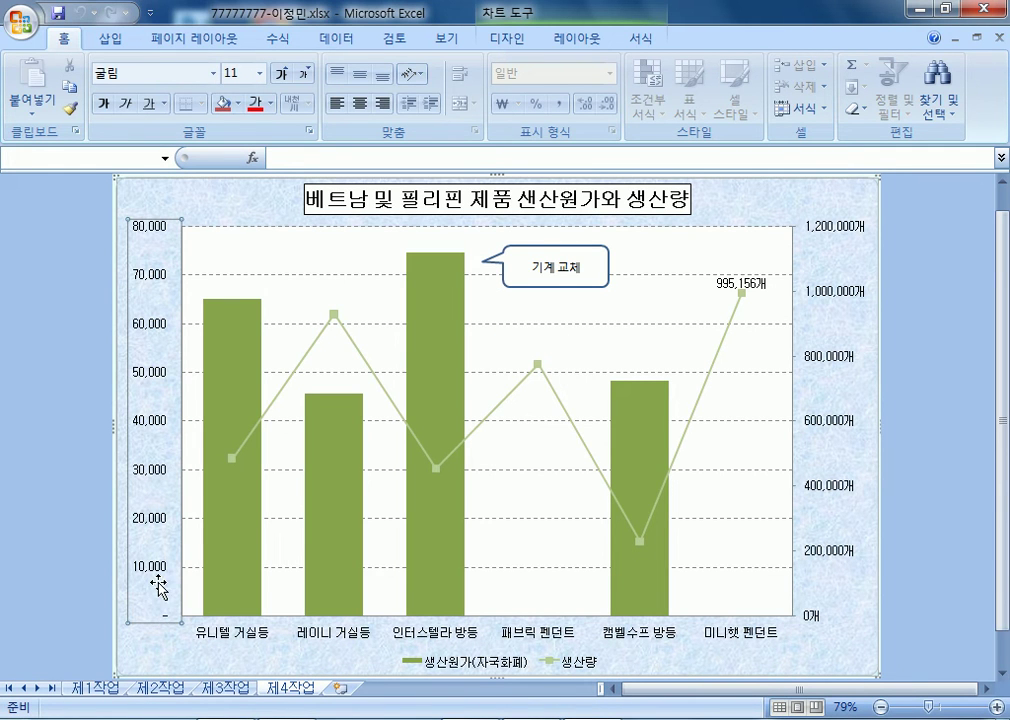
- Format the left value axis as currency with symbol 없음 and 0 decimal places
double_click(169, 373)
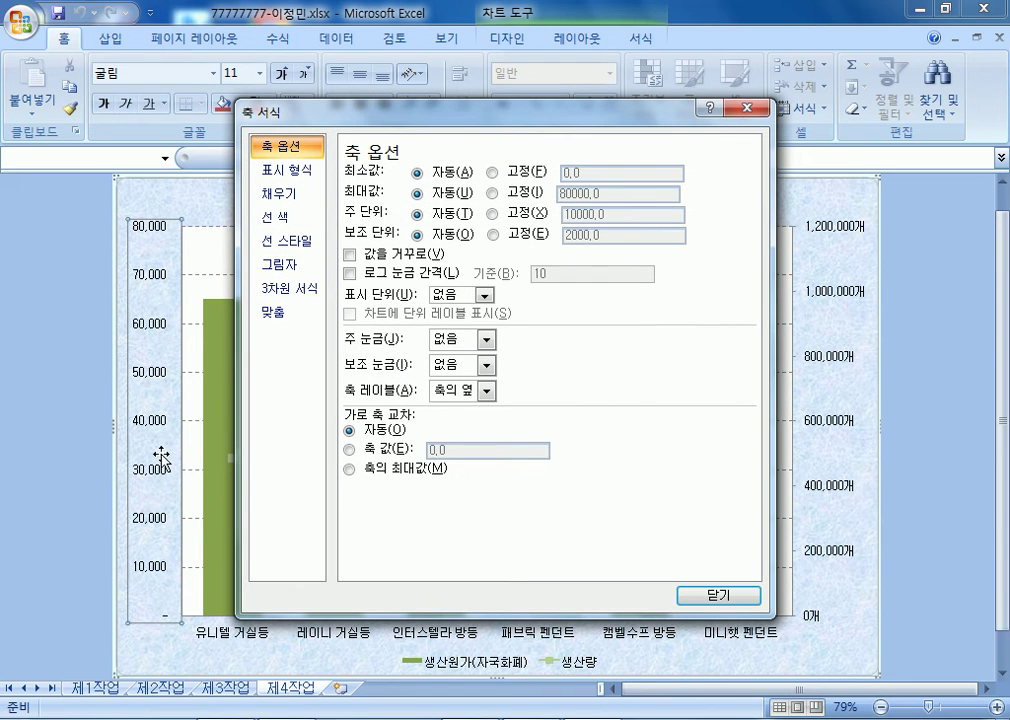
left_click(293, 172)
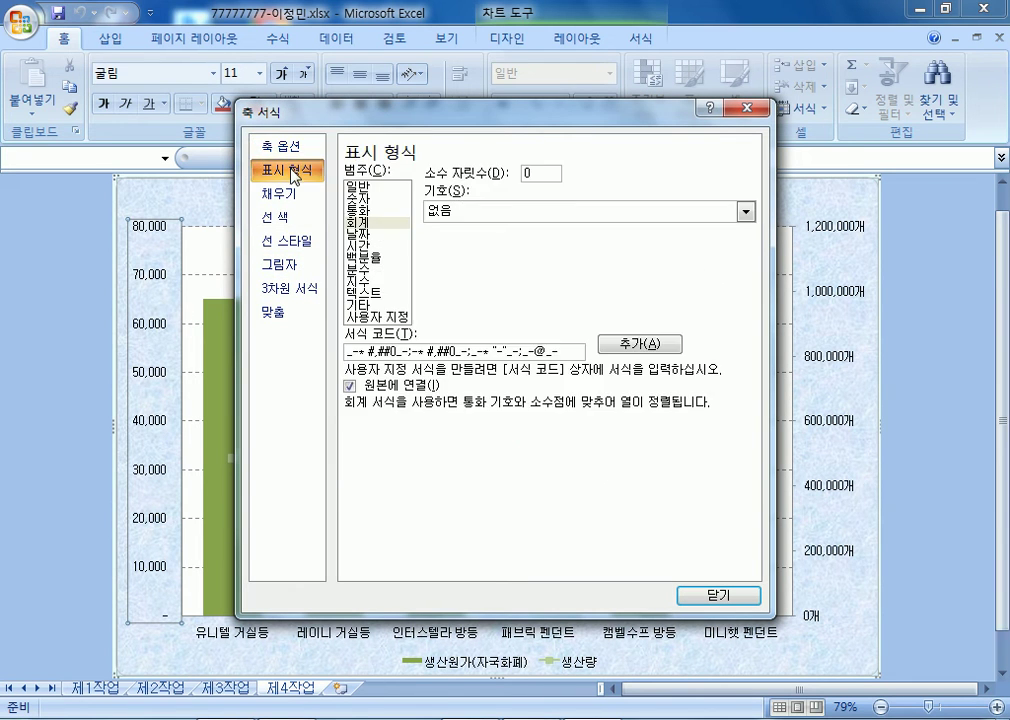
left_click(366, 212)
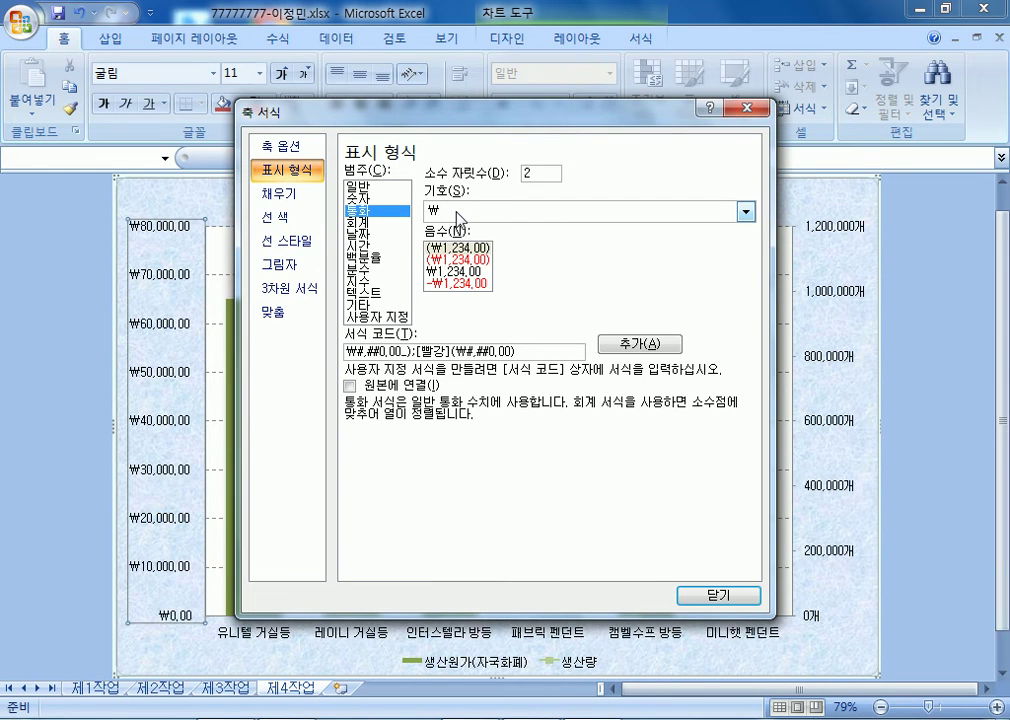
left_click(459, 213)
left_click(460, 229)
left_click(500, 177)
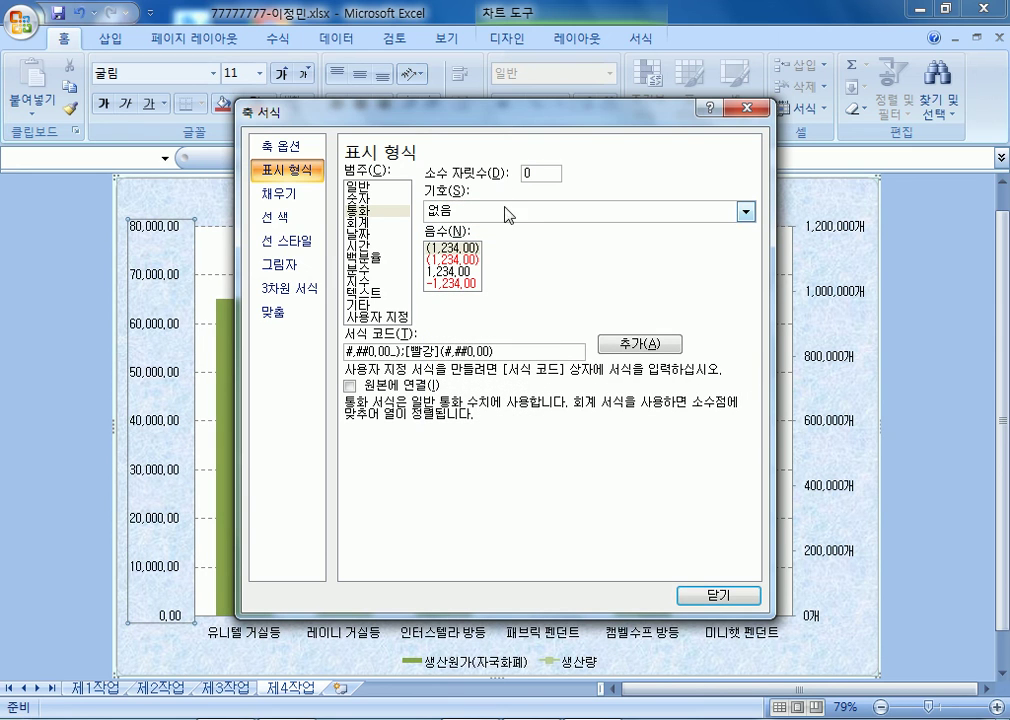
key("Tab")
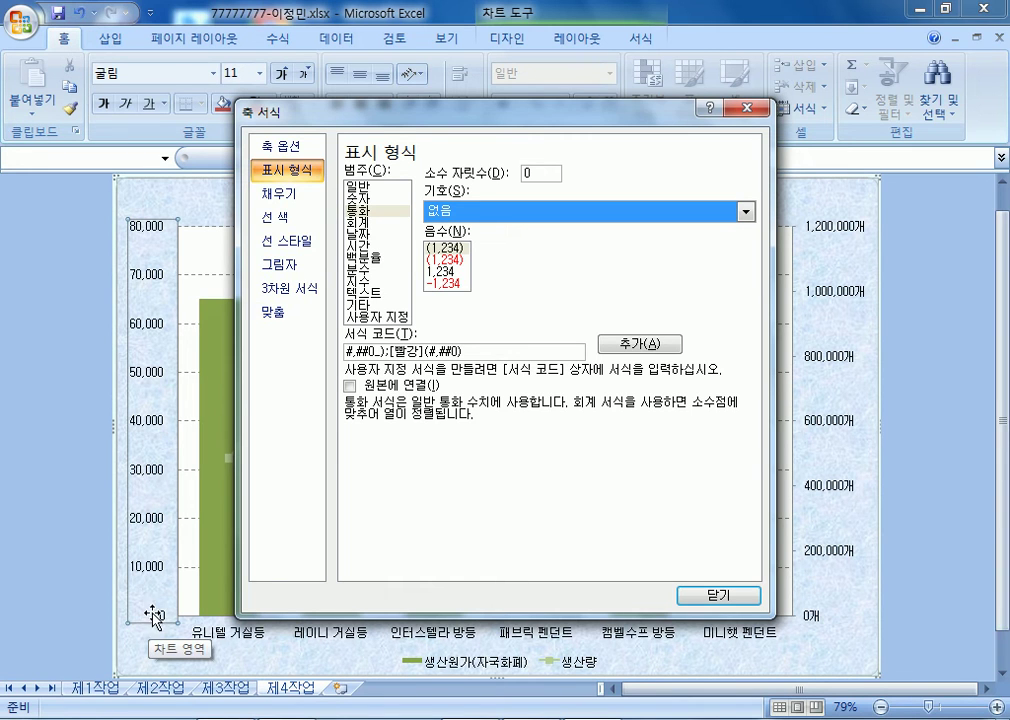
- Close the axis formatting settings and return to the 제1작업 sheet
left_click(285, 147)
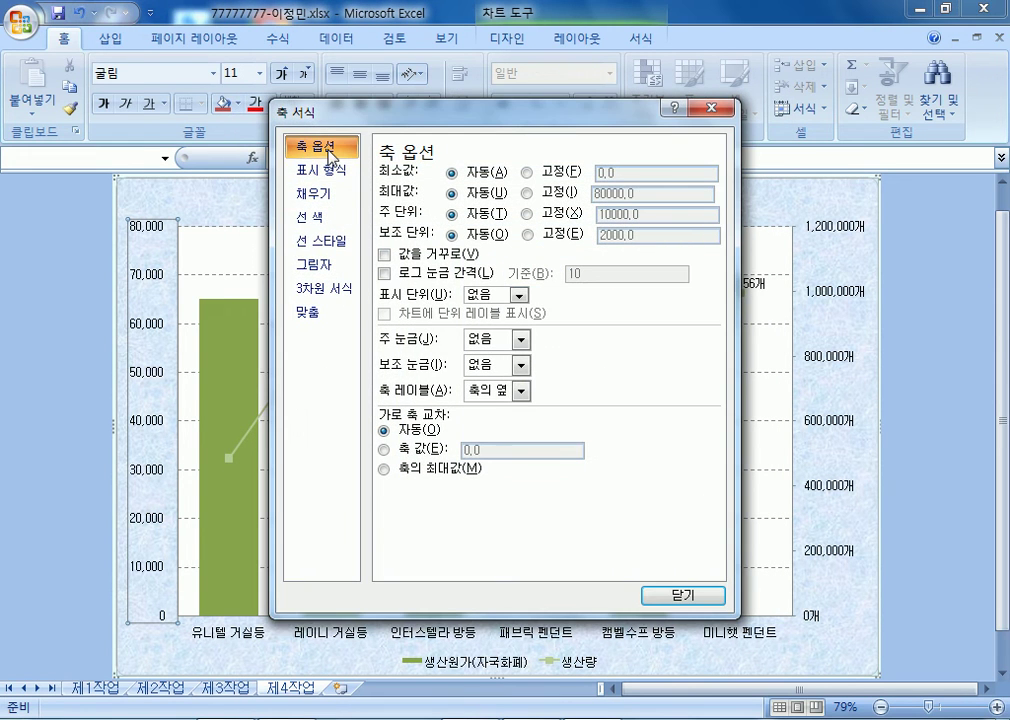
key("Escape")
left_click(95, 688)
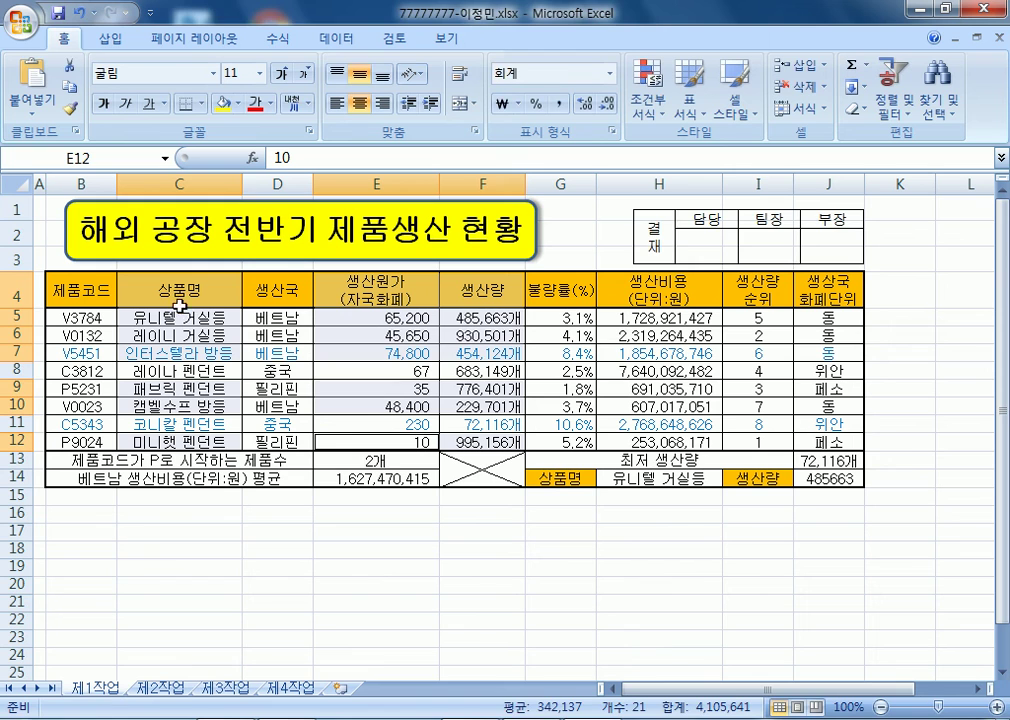
- Reset the production cost values in column E to 일반 (General) format
left_click_drag(335, 320, 373, 442)
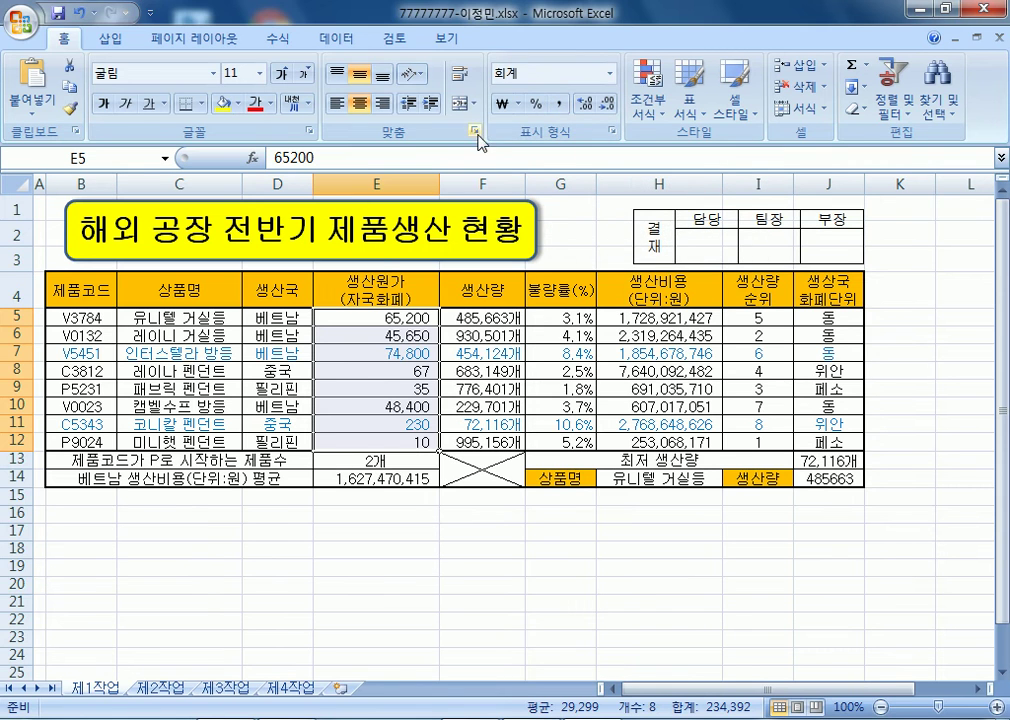
left_click(608, 78)
left_click(545, 155)
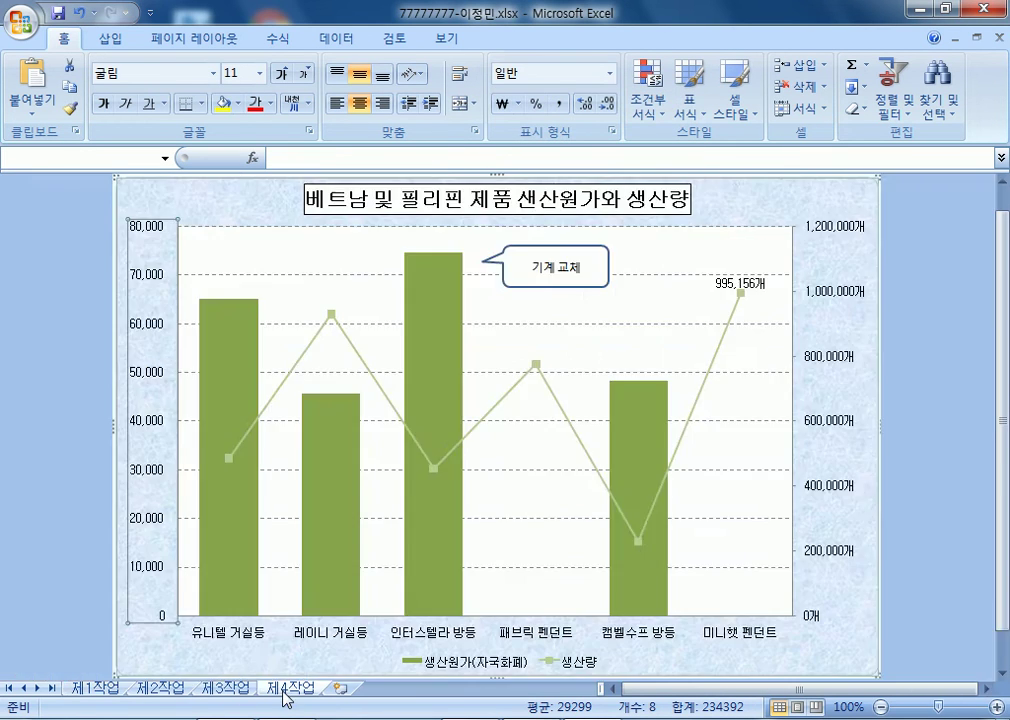
- Reapply comma style to the column E costs and go back to the 제4작업 chart
left_click(287, 689)
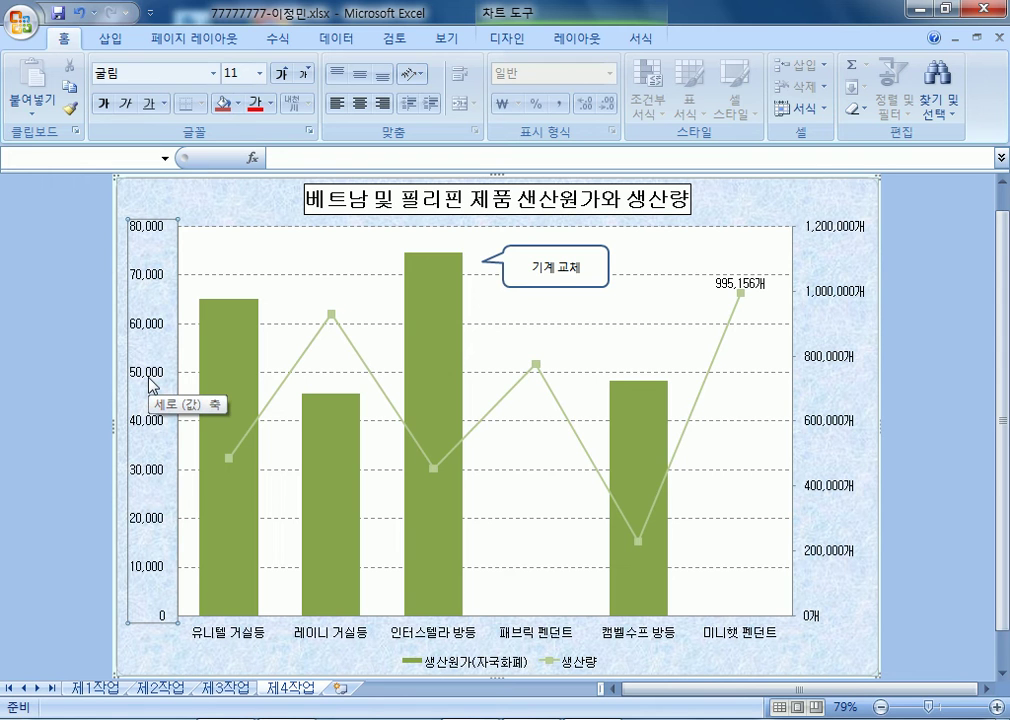
left_click(95, 689)
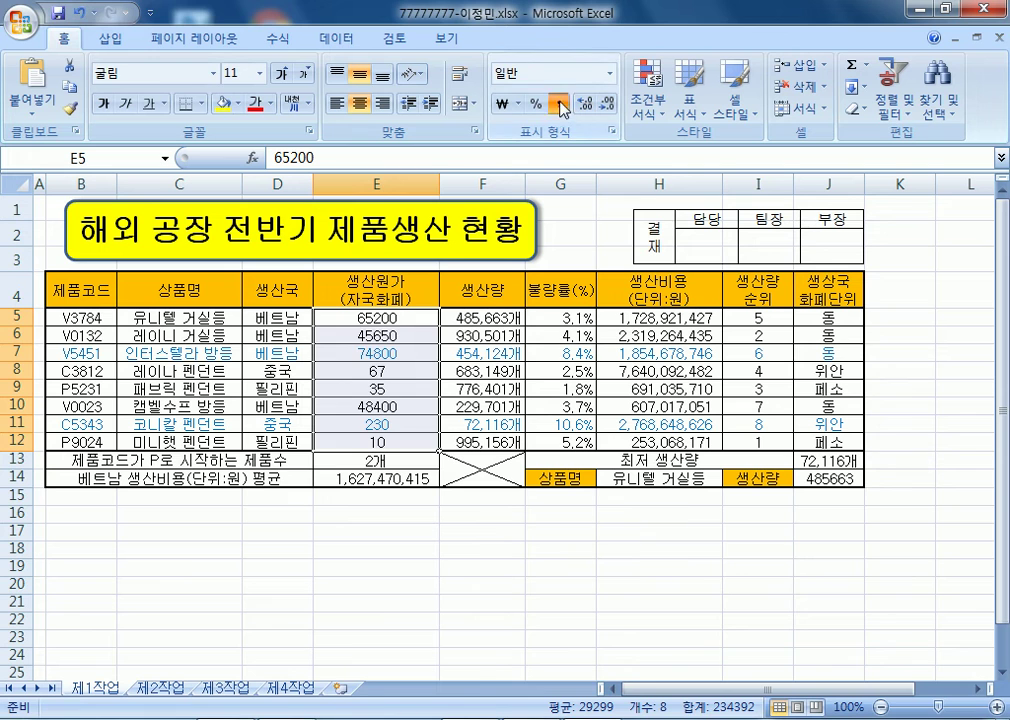
left_click(557, 103)
left_click(362, 350)
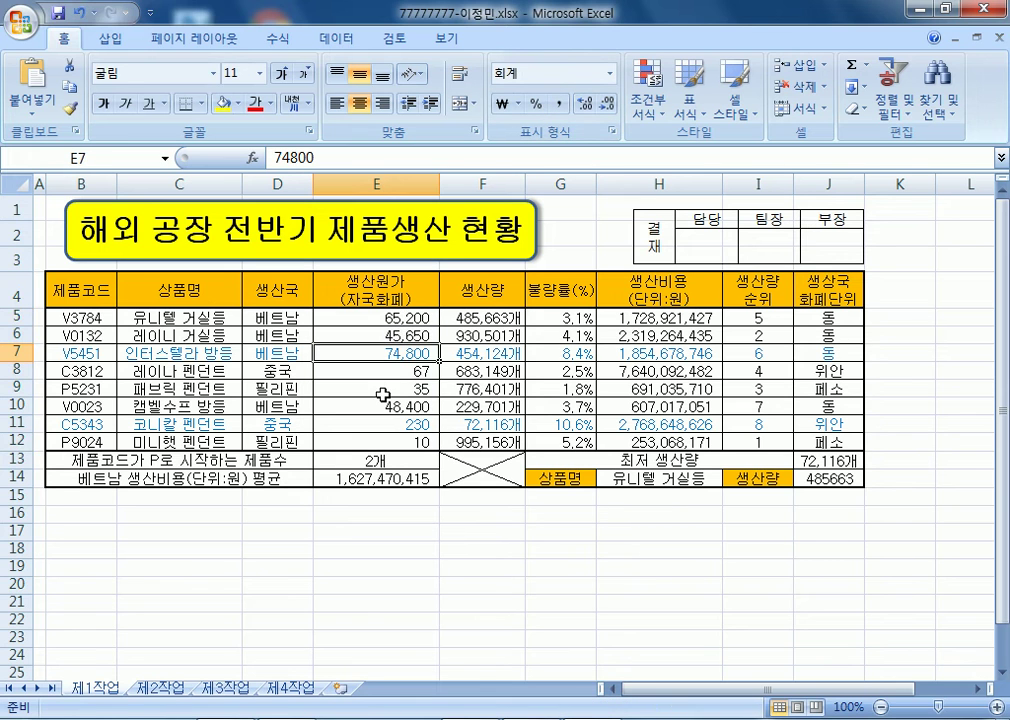
left_click(298, 690)
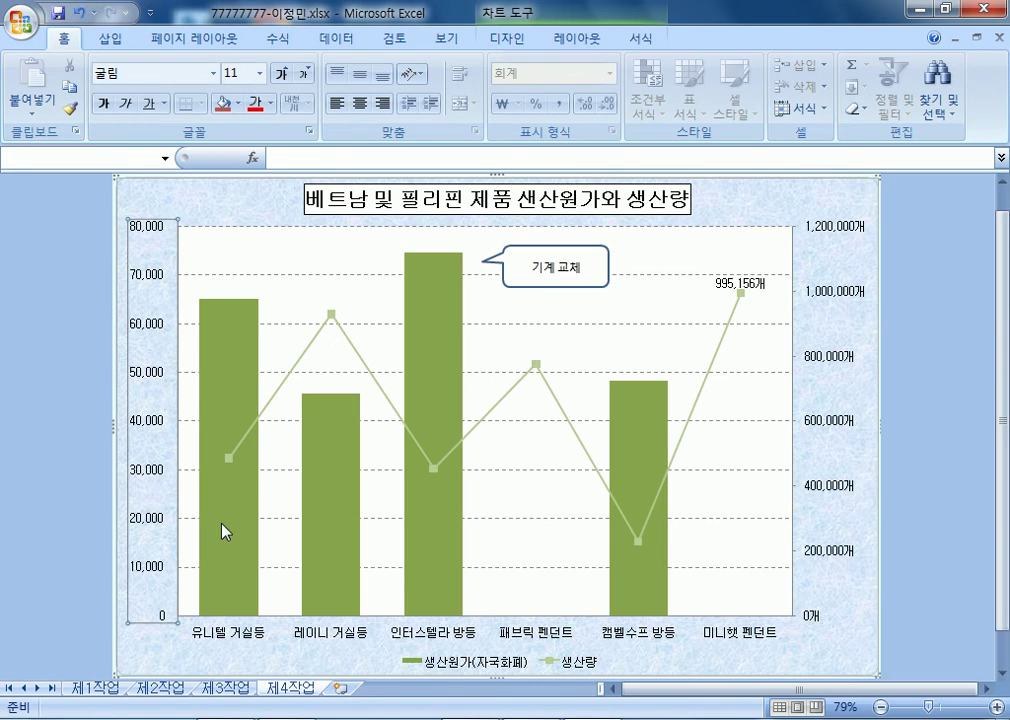
- Give the left value axis 회계 (accounting) format with no won sign and 0 decimals
double_click(155, 278)
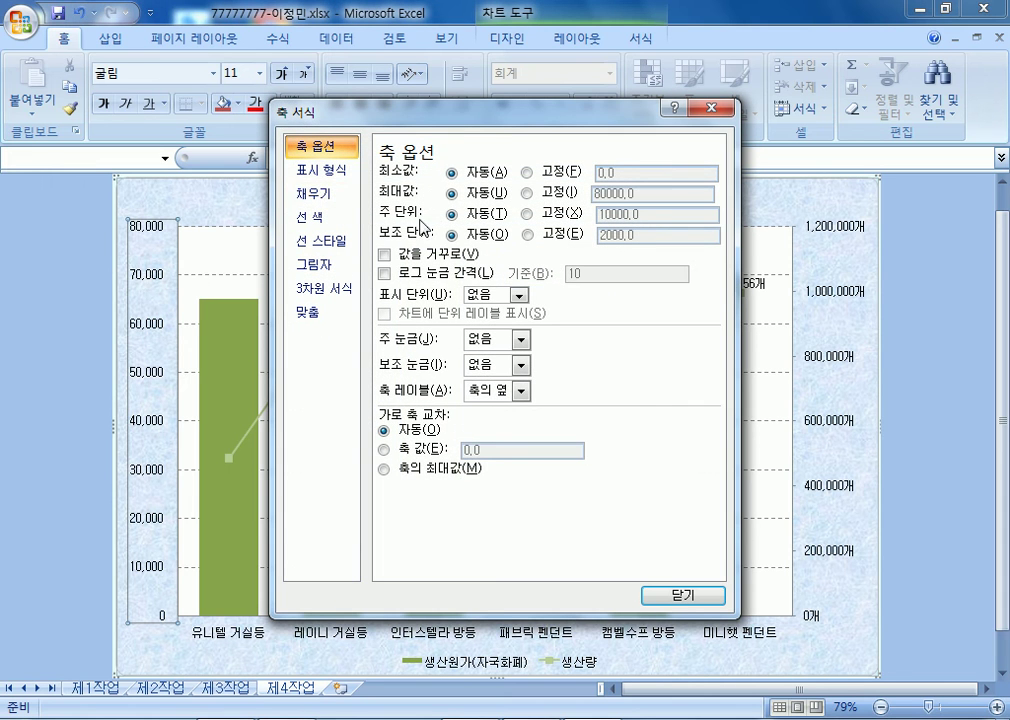
left_click(352, 170)
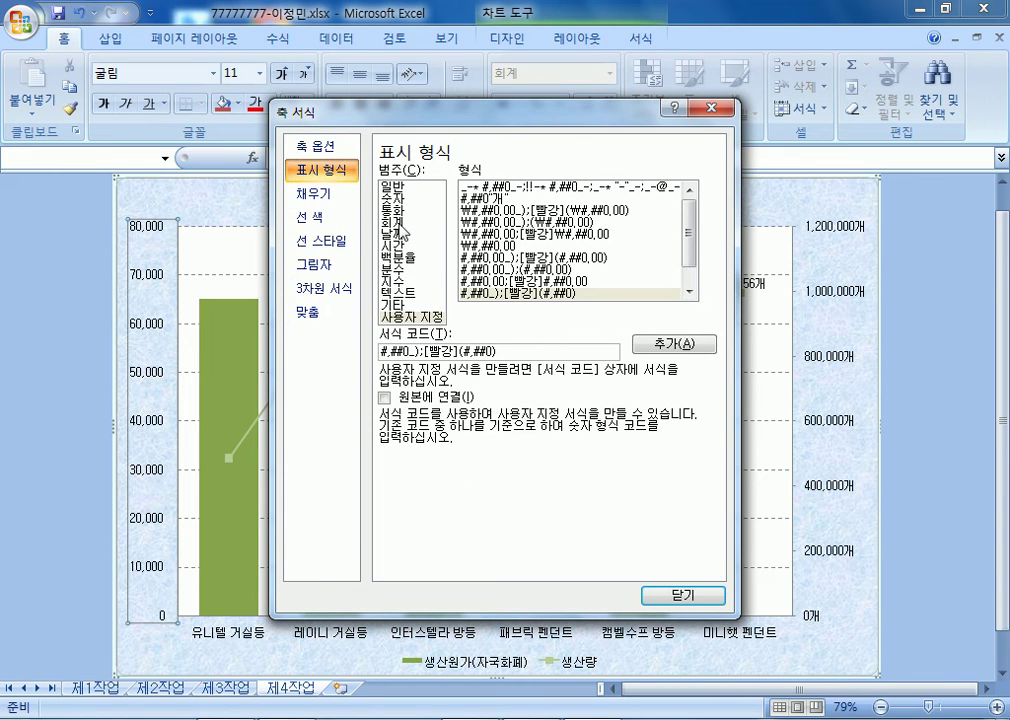
left_click(400, 223)
left_click(575, 176)
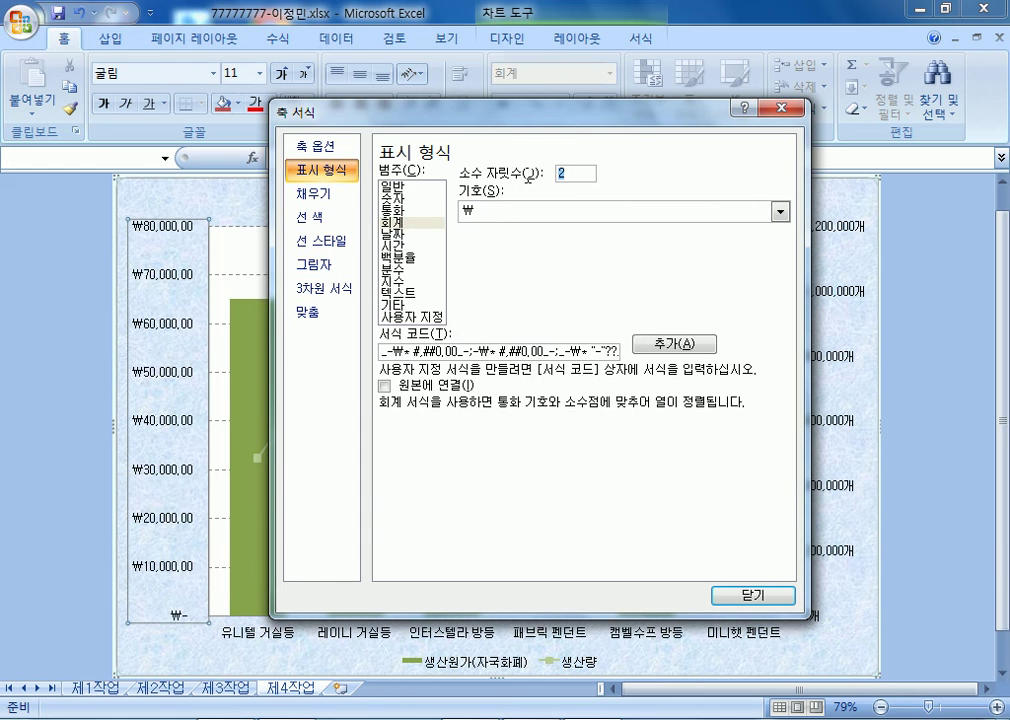
left_click(513, 211)
left_click(467, 231)
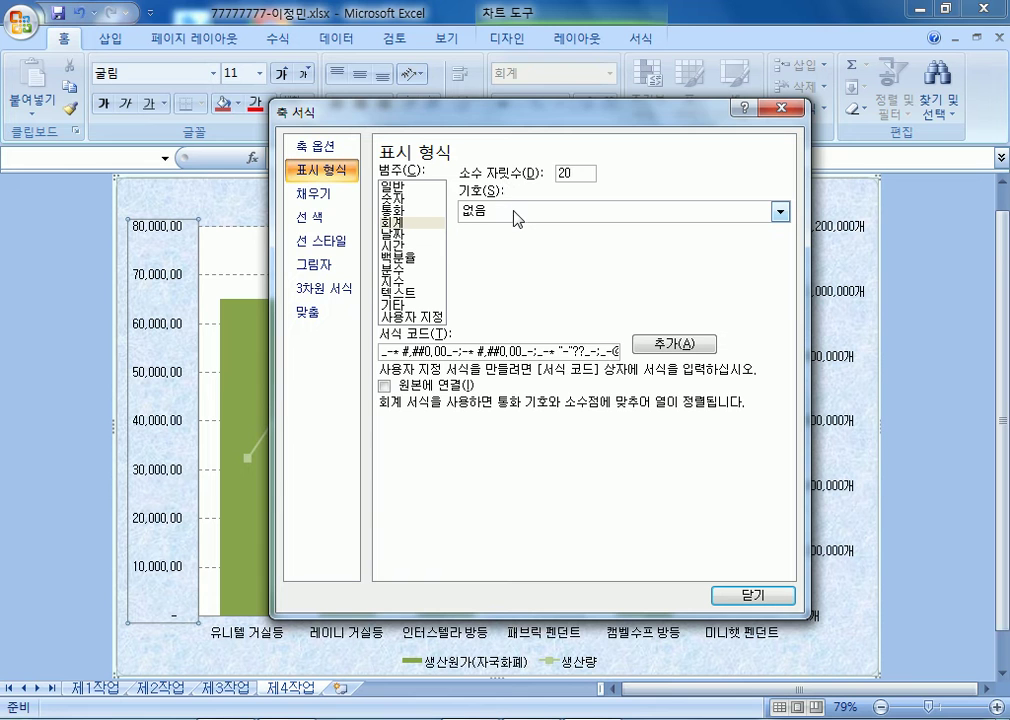
key("BackSpace")
key("BackSpace")
type("0")
left_click_drag(573, 174, 494, 168)
type("0")
key("Return")
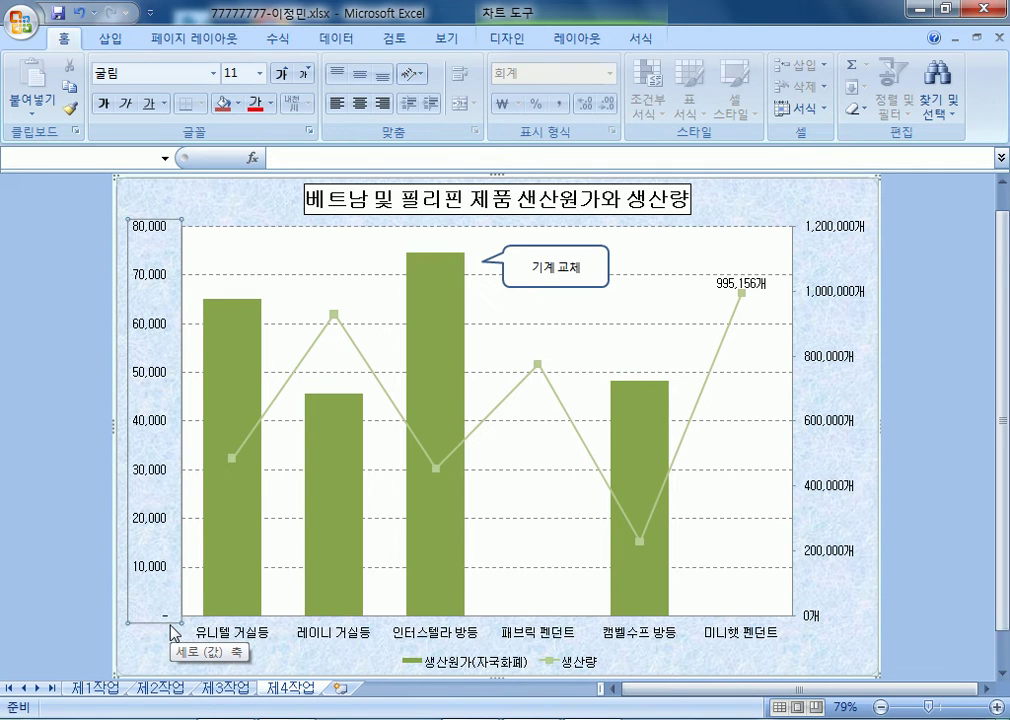
- Compare 통화 and 숫자 formats on the axis, settling on 숫자 with 0 decimals
double_click(140, 499)
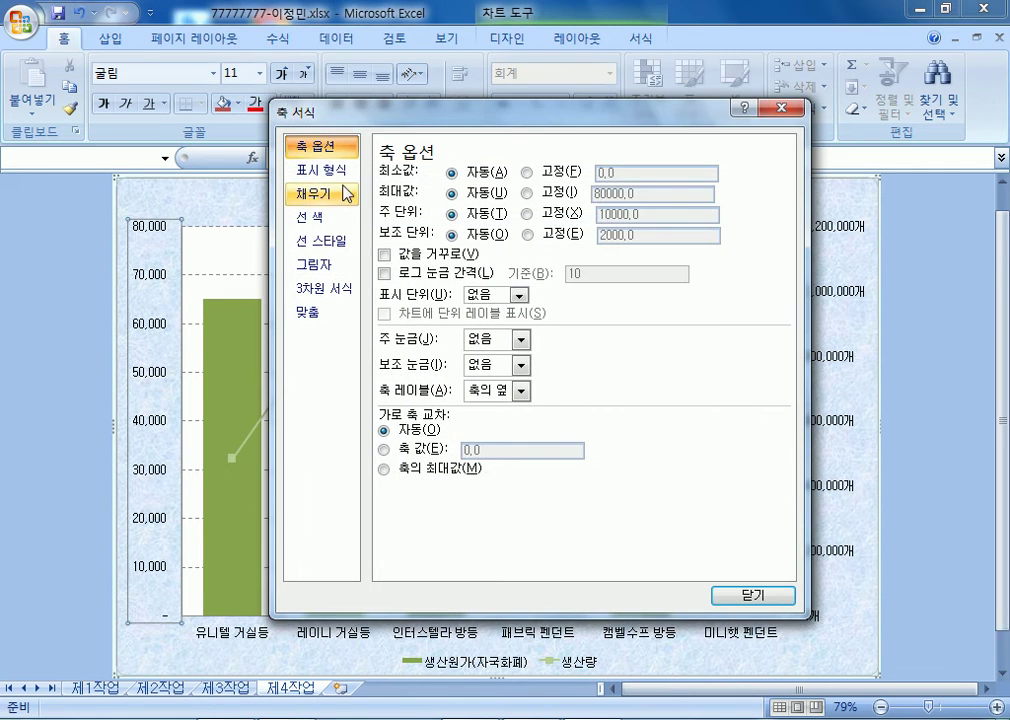
left_click(338, 171)
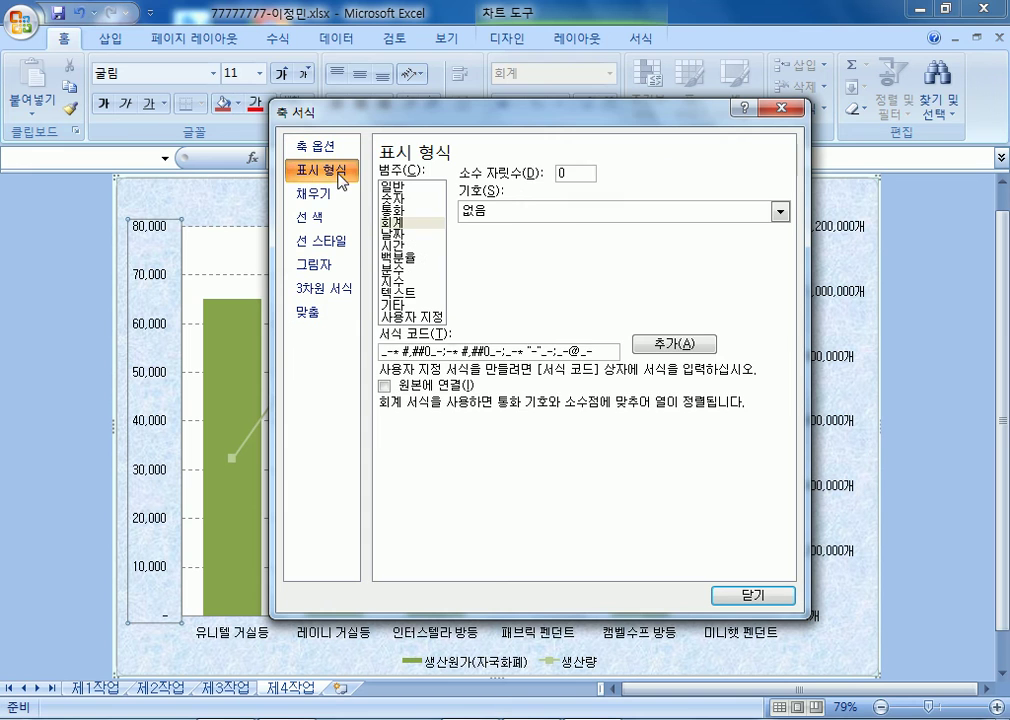
left_click(397, 212)
left_click(403, 201)
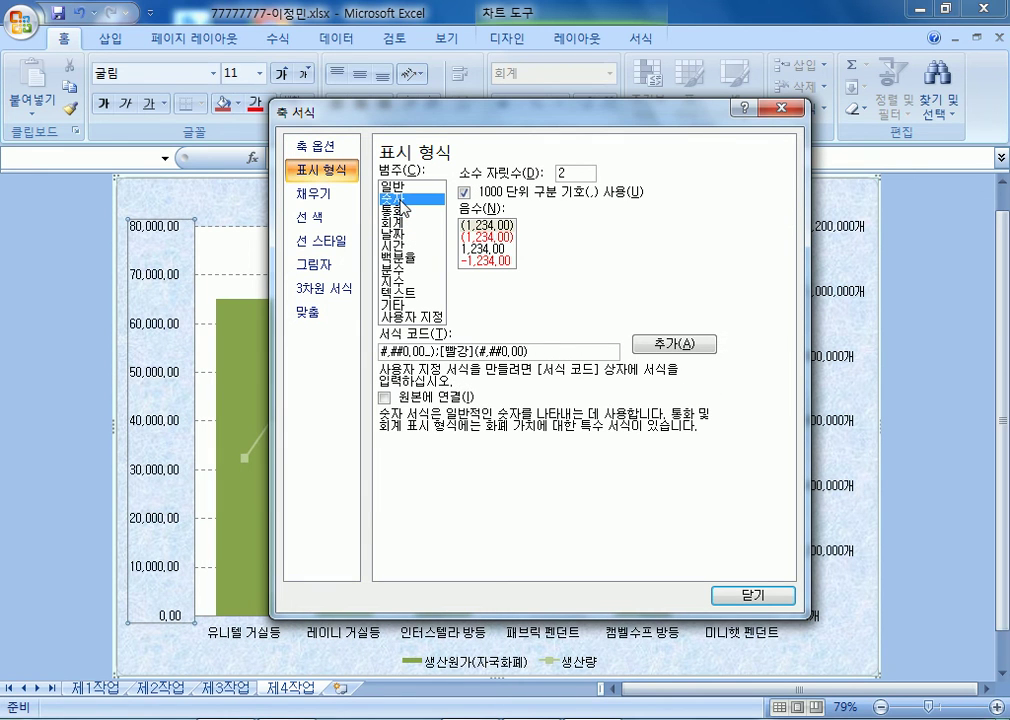
left_click(405, 211)
left_click(406, 201)
left_click_drag(590, 176, 520, 173)
type("0")
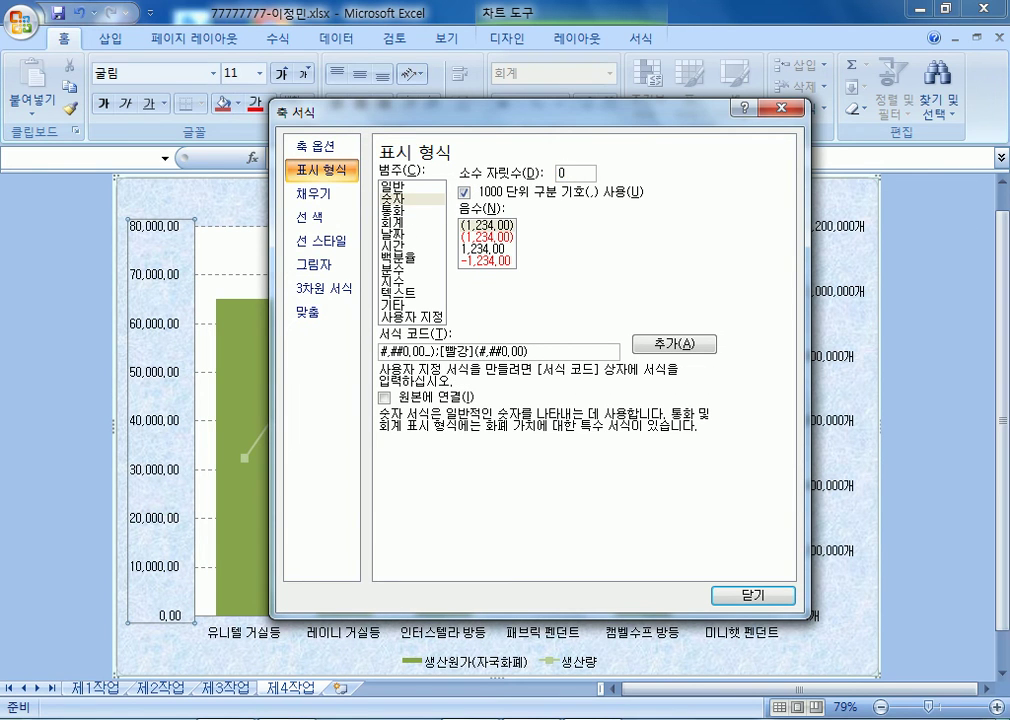
key("Return")
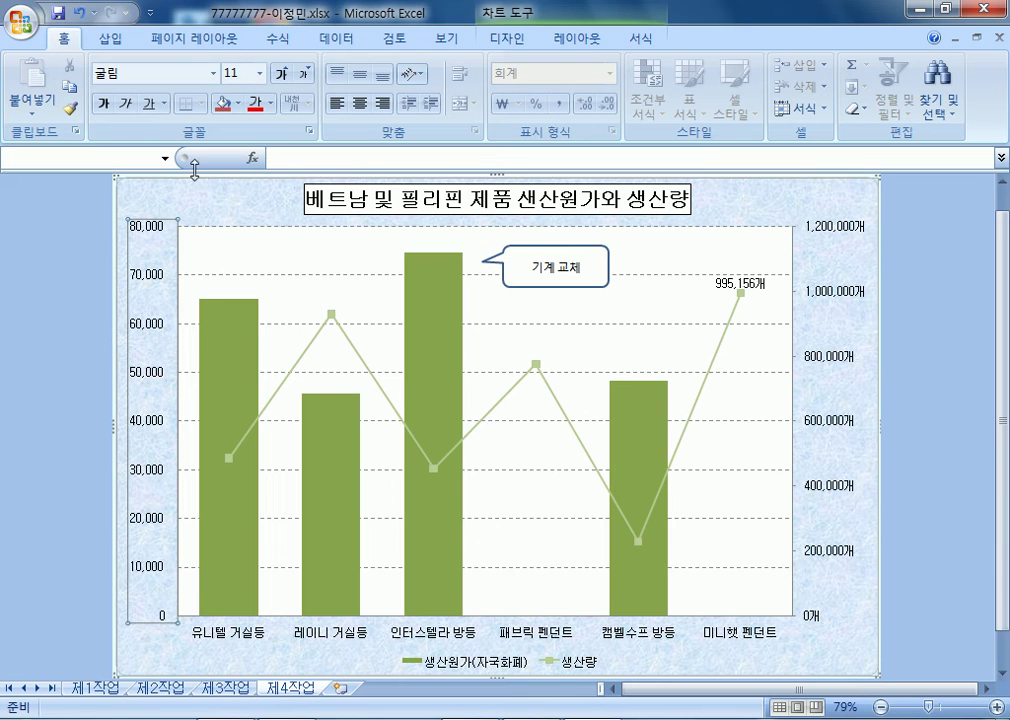
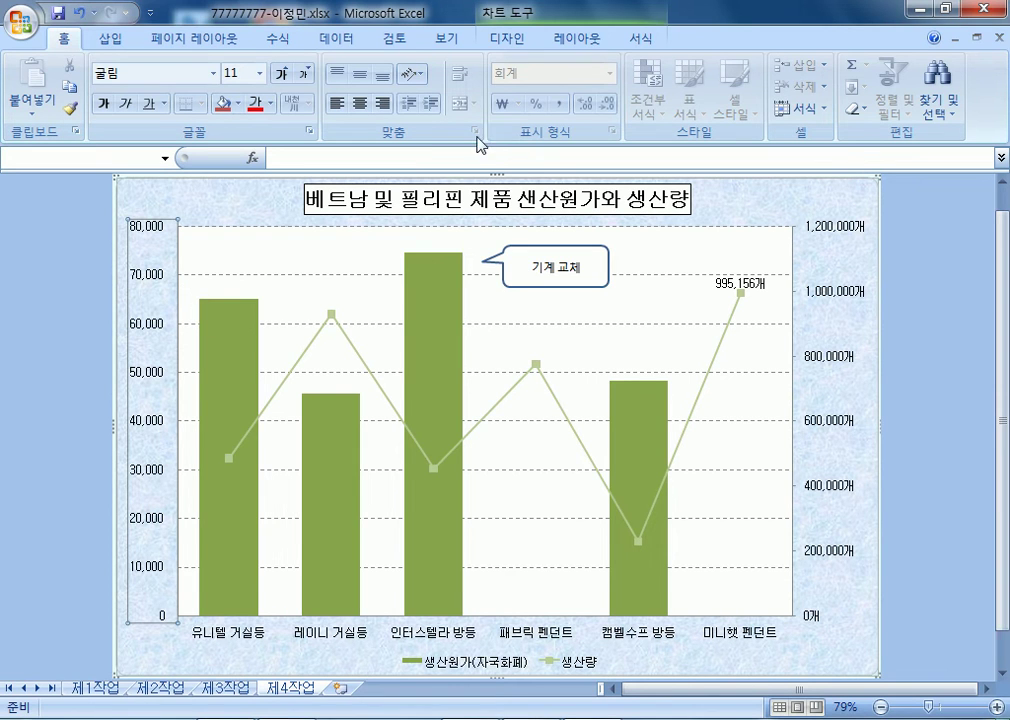
- Close the production-cost chart workbook without saving the changes
left_click(983, 14)
left_click(524, 420)
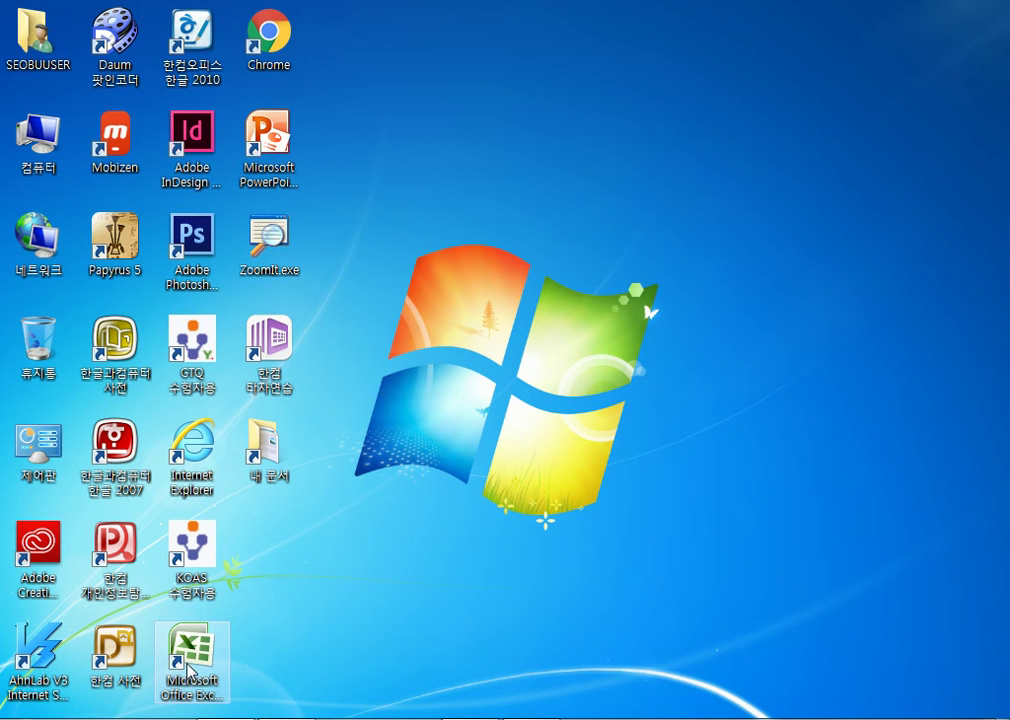
- Launch Excel and open the 88888888 workbook from the ITQ folder
double_click(185, 680)
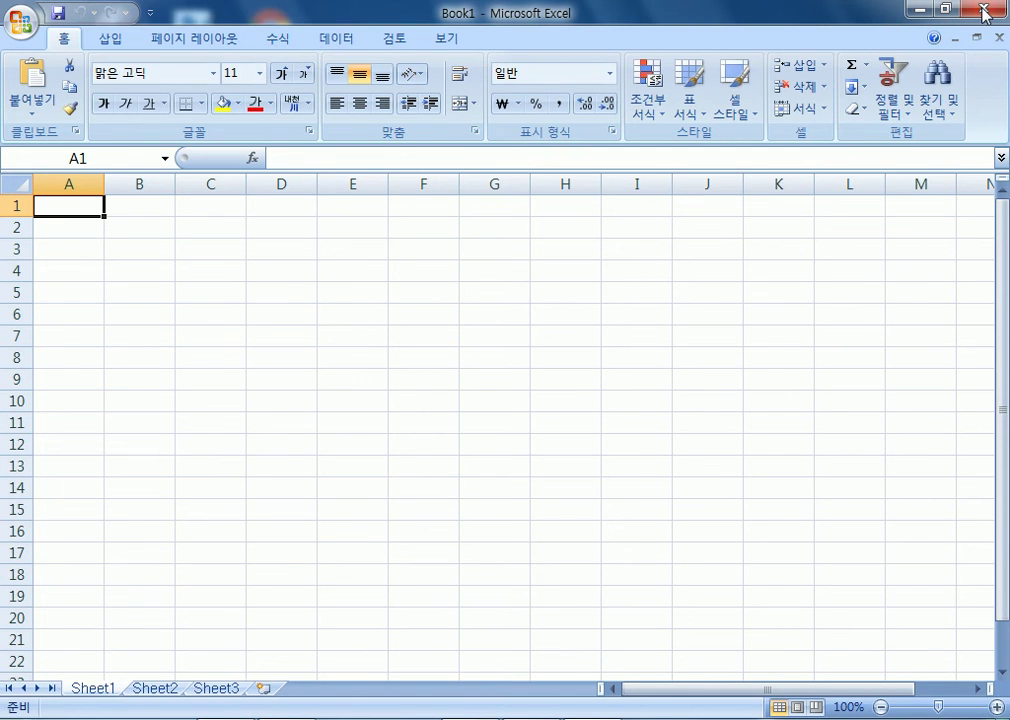
key("alt+Tab")
key("alt+Tab")
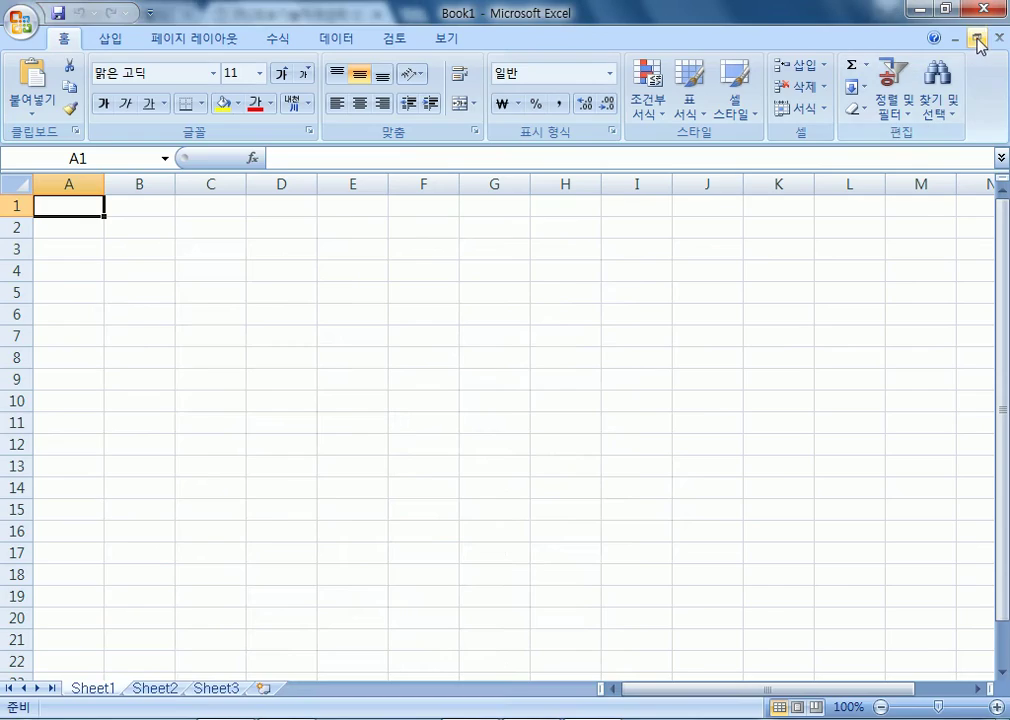
left_click(20, 20)
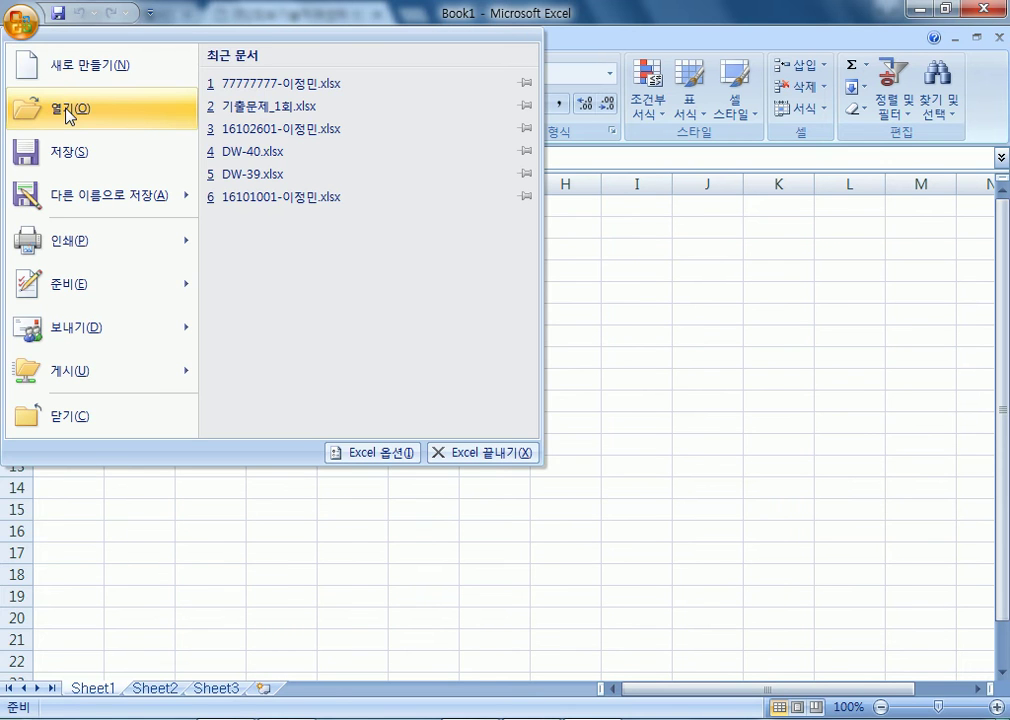
left_click(69, 117)
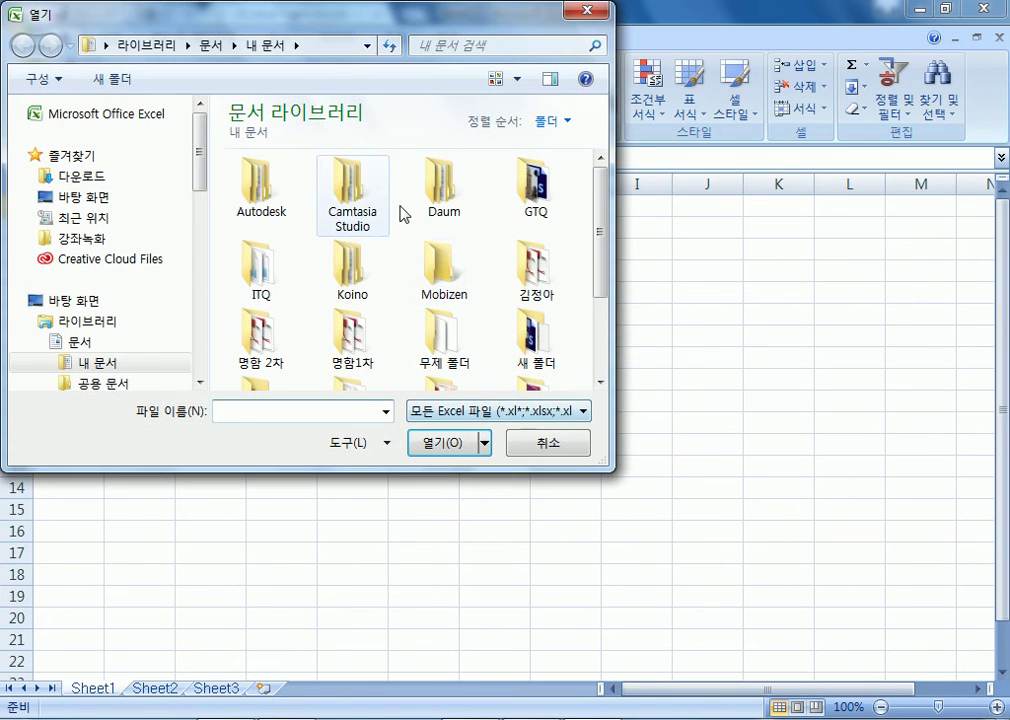
double_click(284, 270)
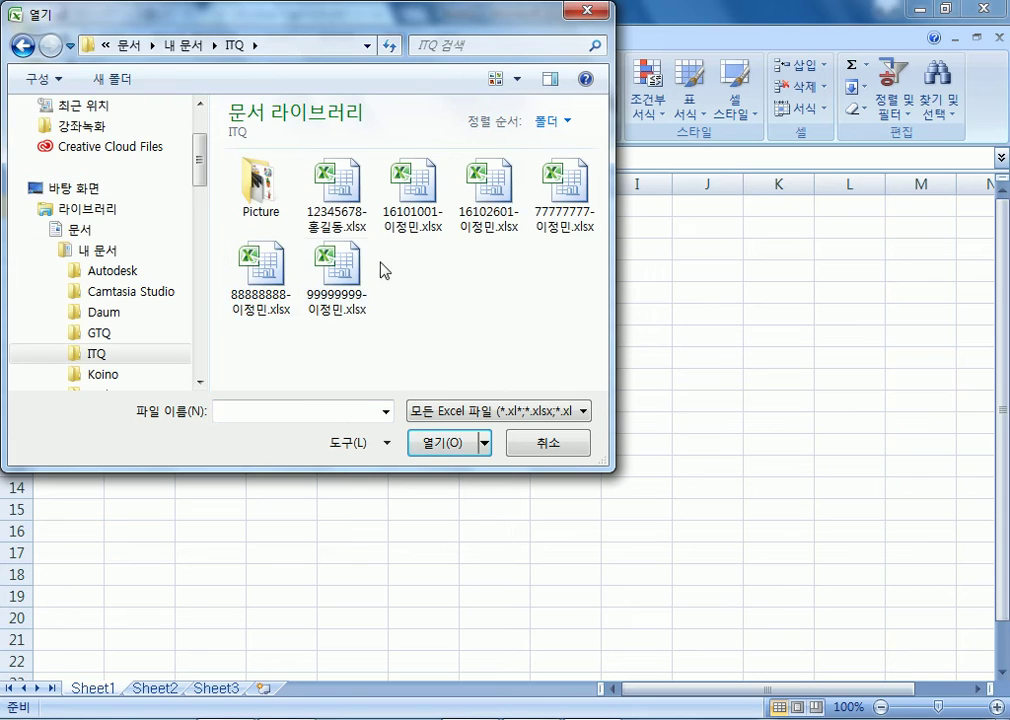
double_click(264, 302)
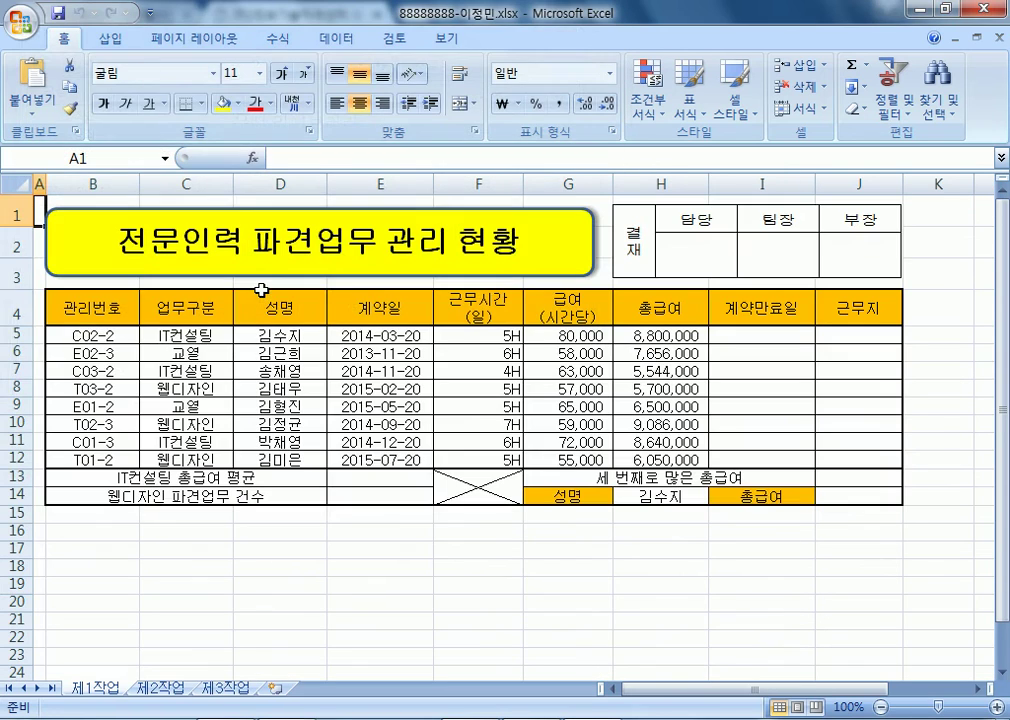
- Also open the 99999999 요리경연대회 심사 결과 workbook from ITQ
left_click(22, 22)
left_click(68, 110)
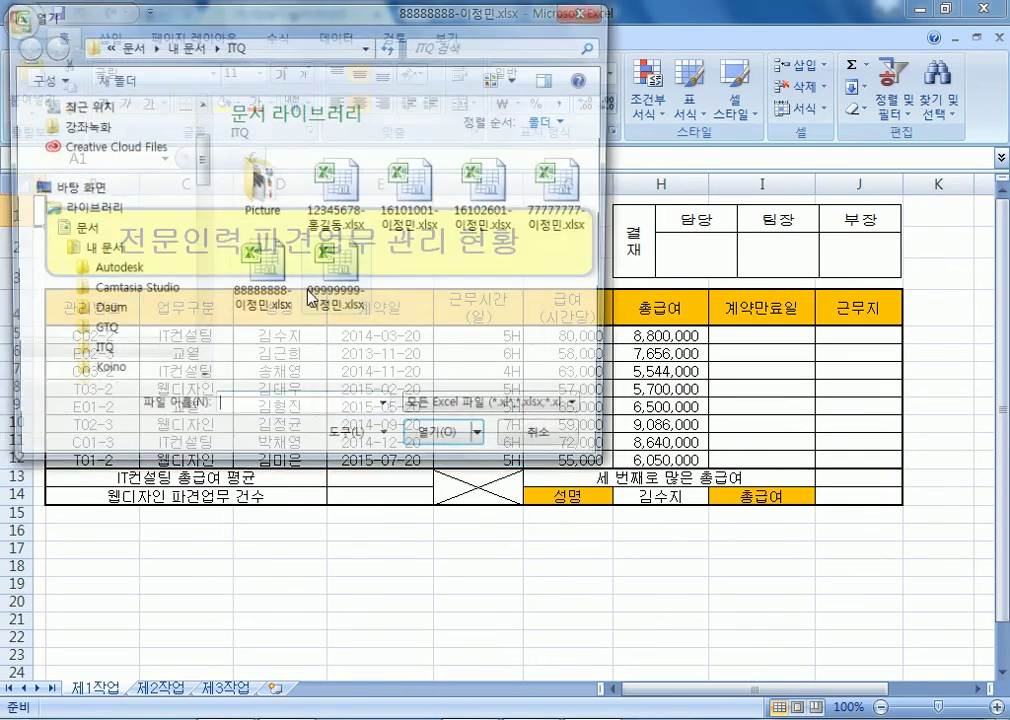
left_click(335, 298)
double_click(335, 298)
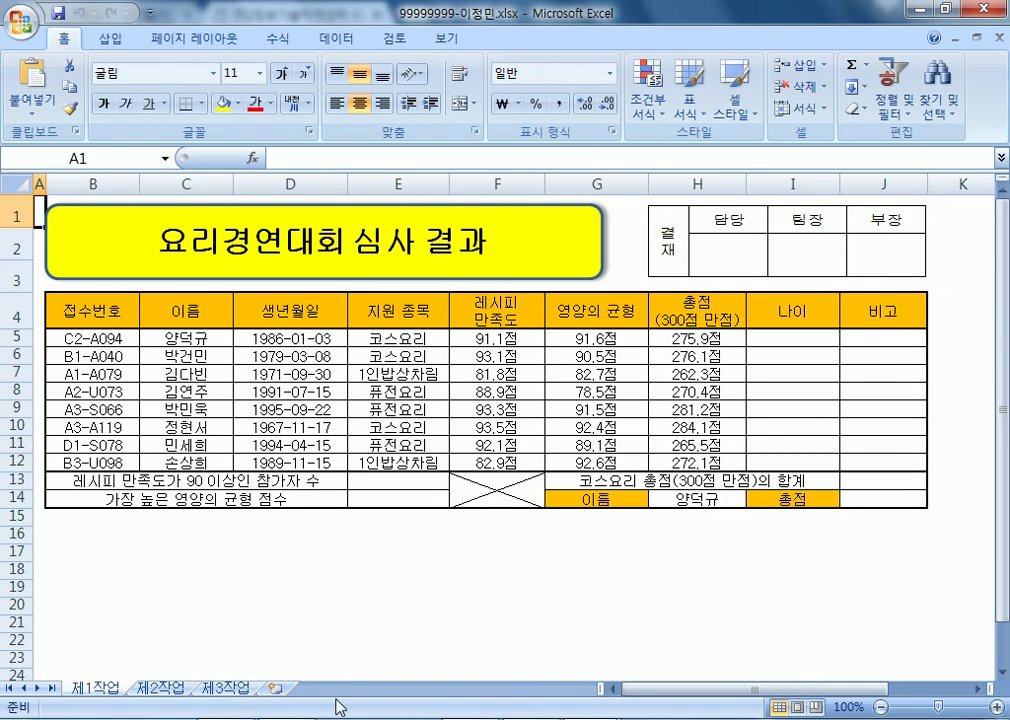
- In the 88888888 workbook, enter =E5+RIGHT(B5,1)*30*12 in I5 and reopen it for editing
left_click(478, 670)
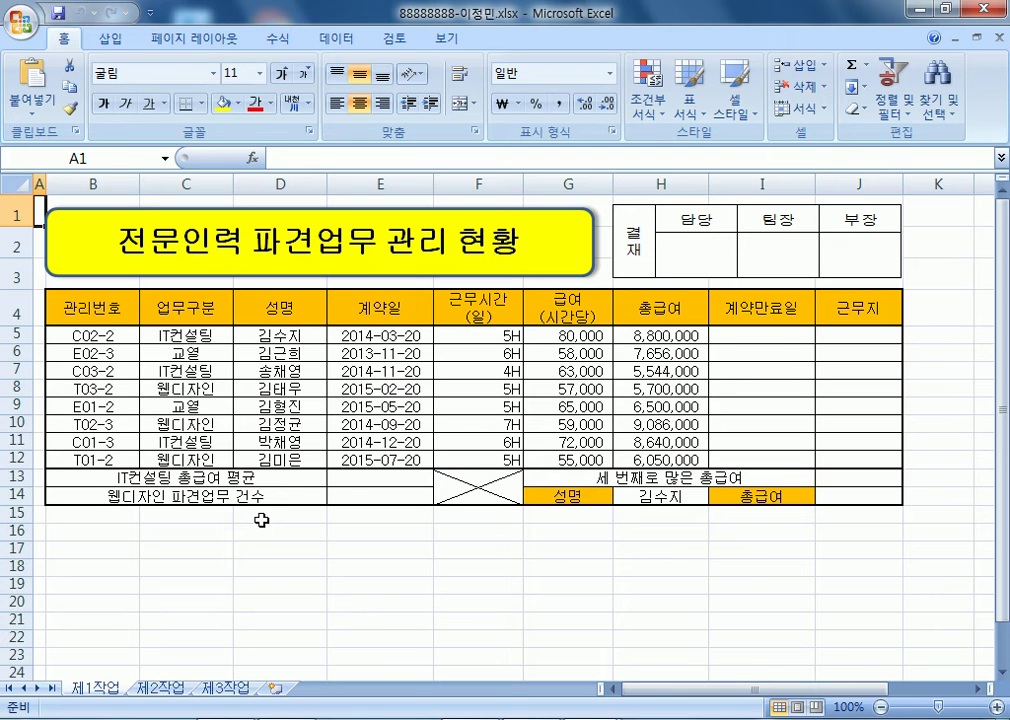
left_click(752, 338)
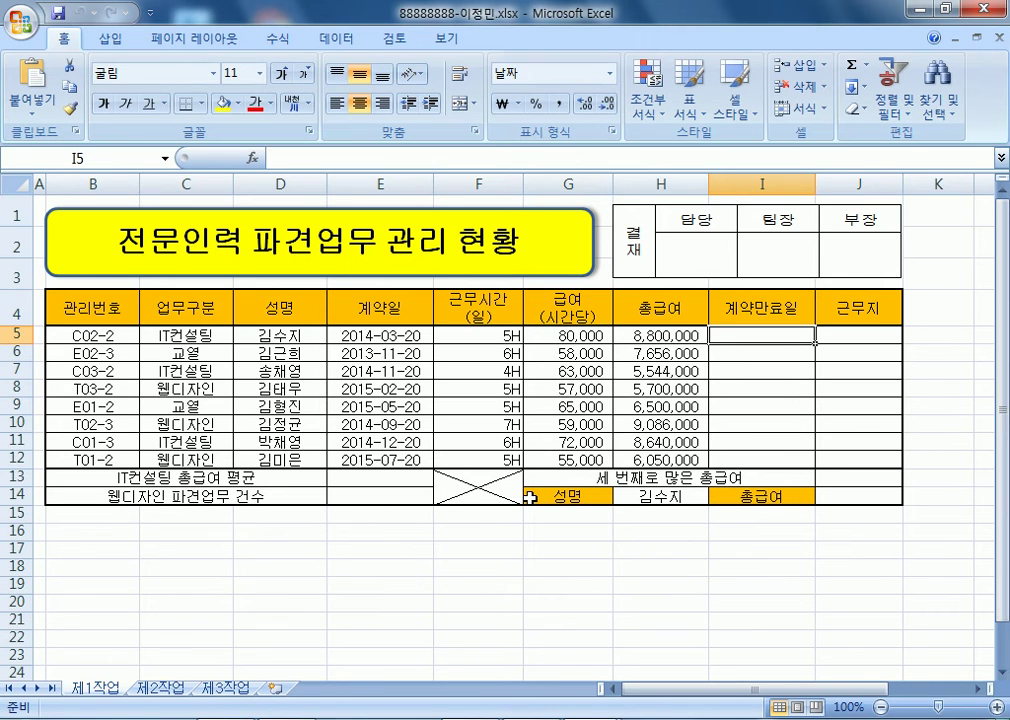
type("=")
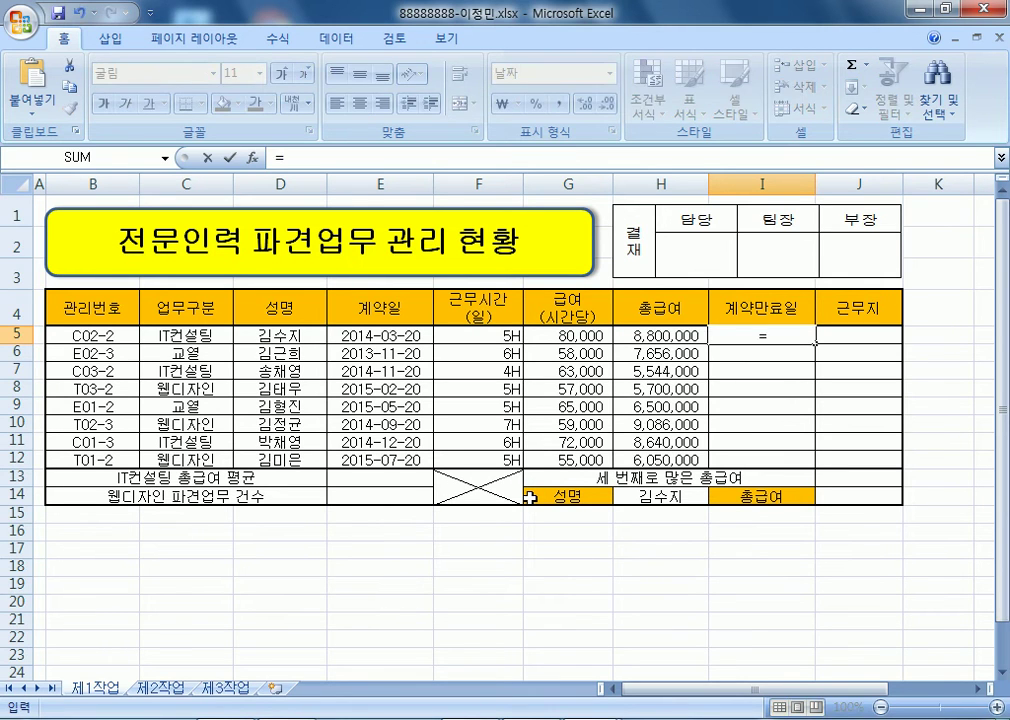
left_click(368, 337)
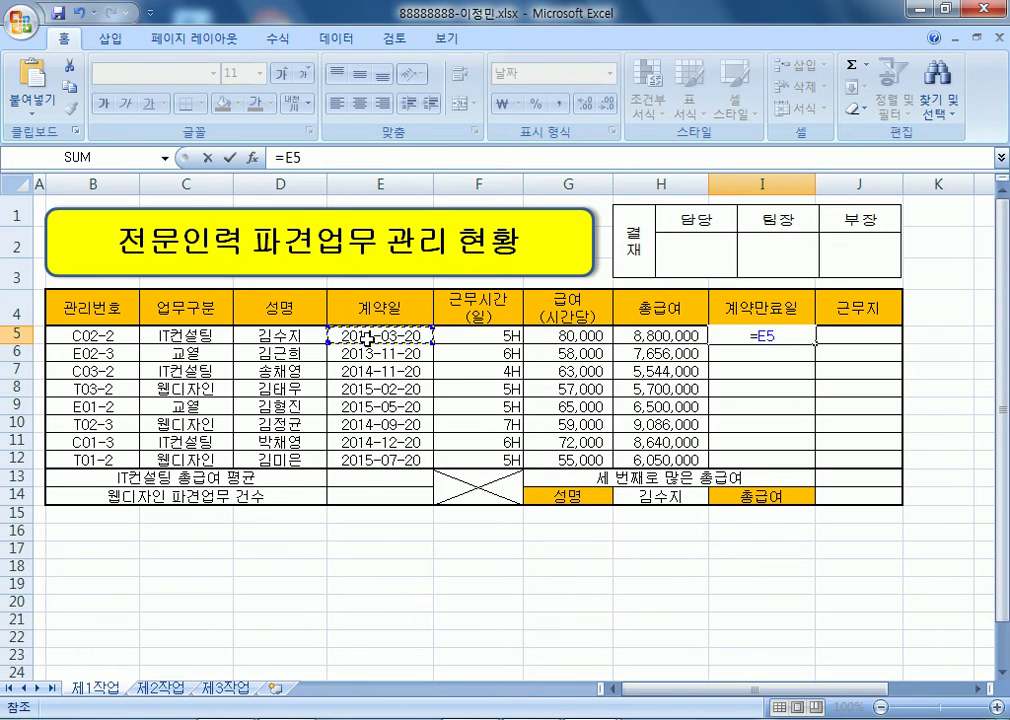
type("+")
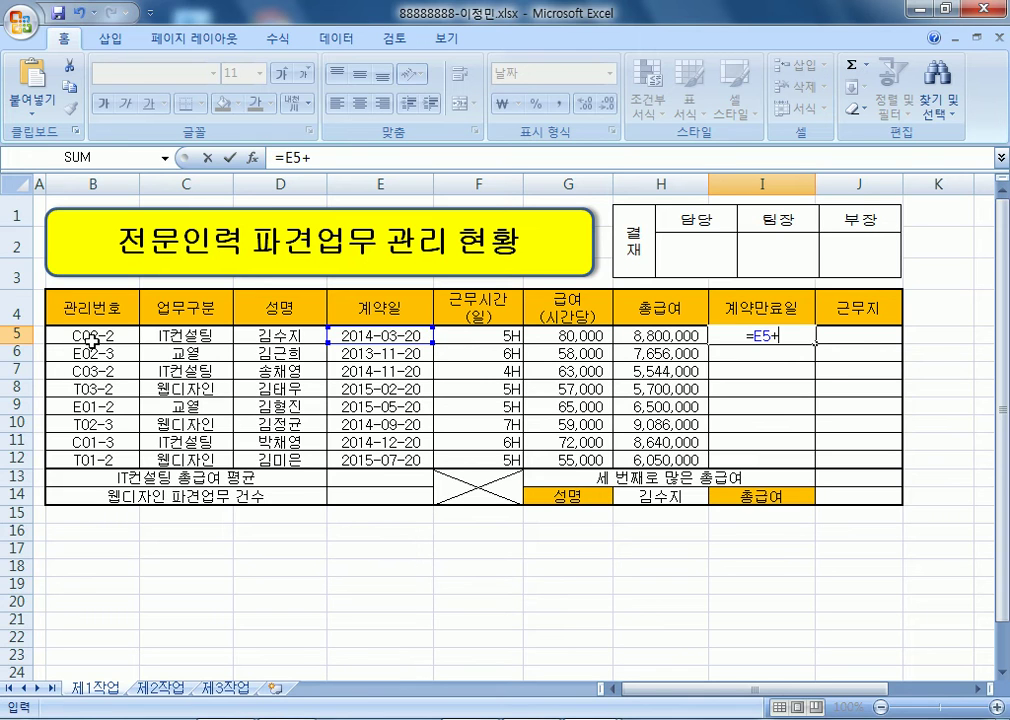
type("R")
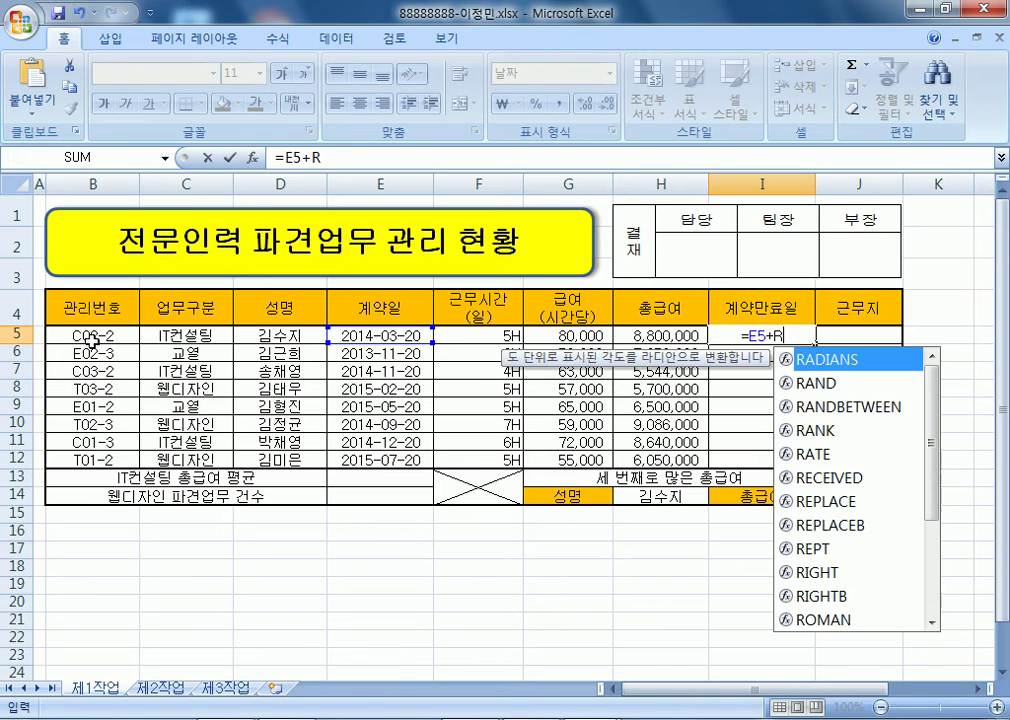
type("I")
key("Tab")
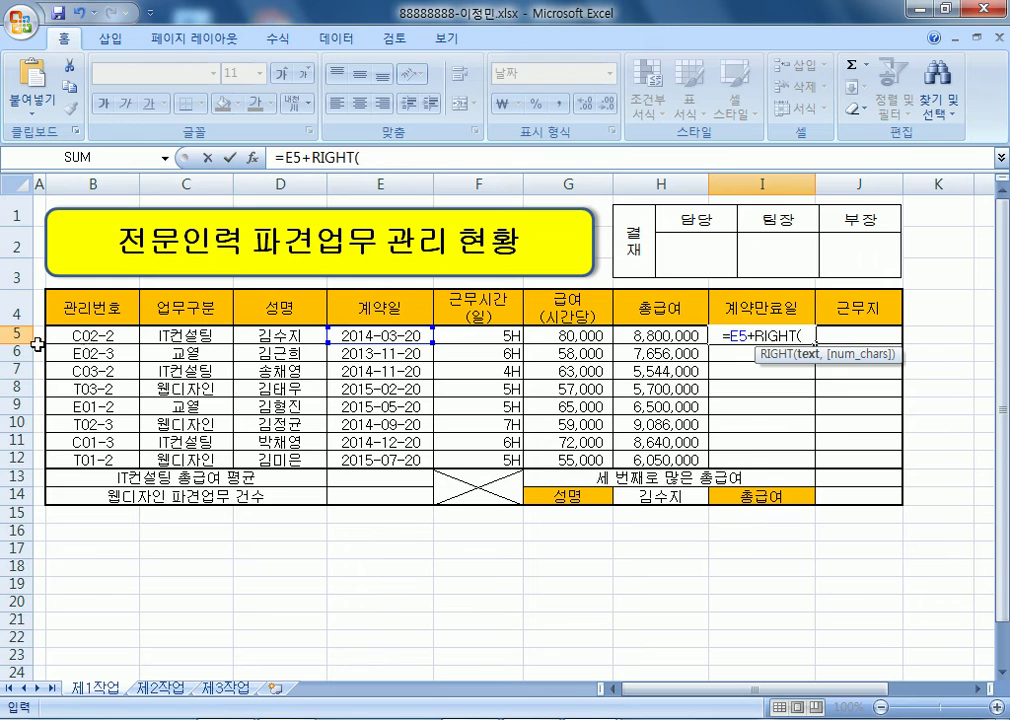
left_click(62, 335)
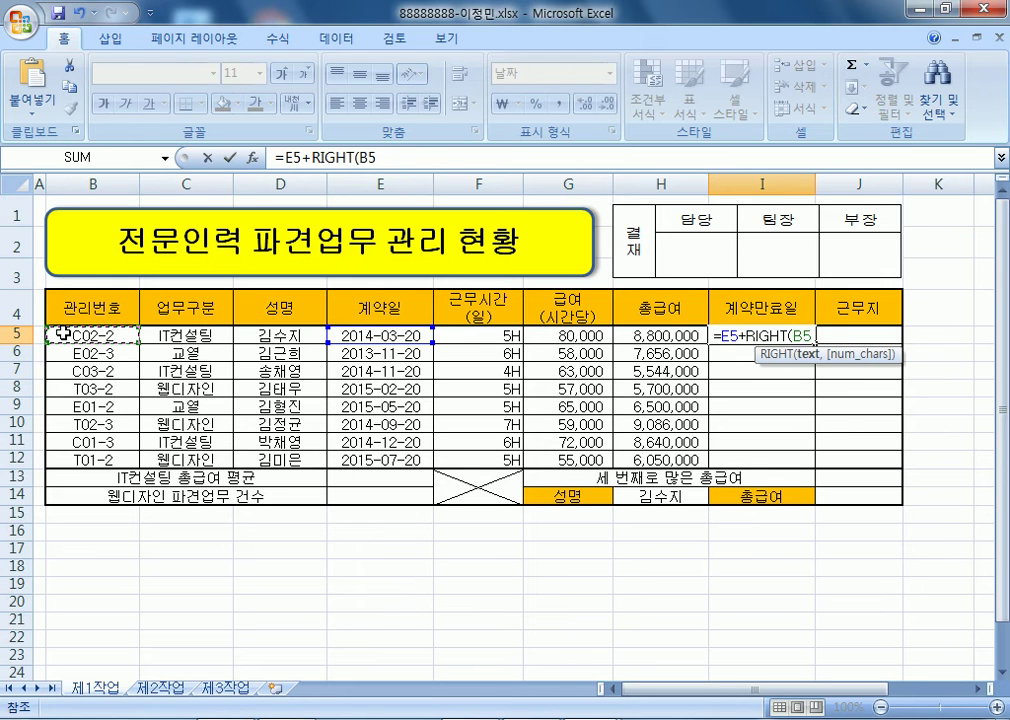
type(",1)*30*12")
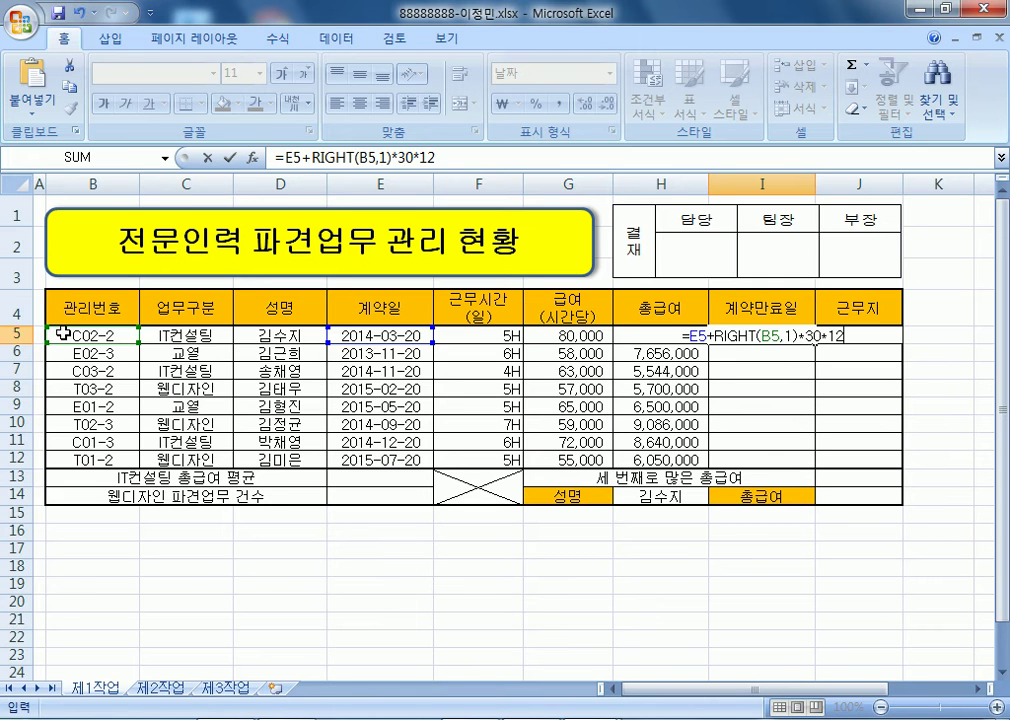
key("Return")
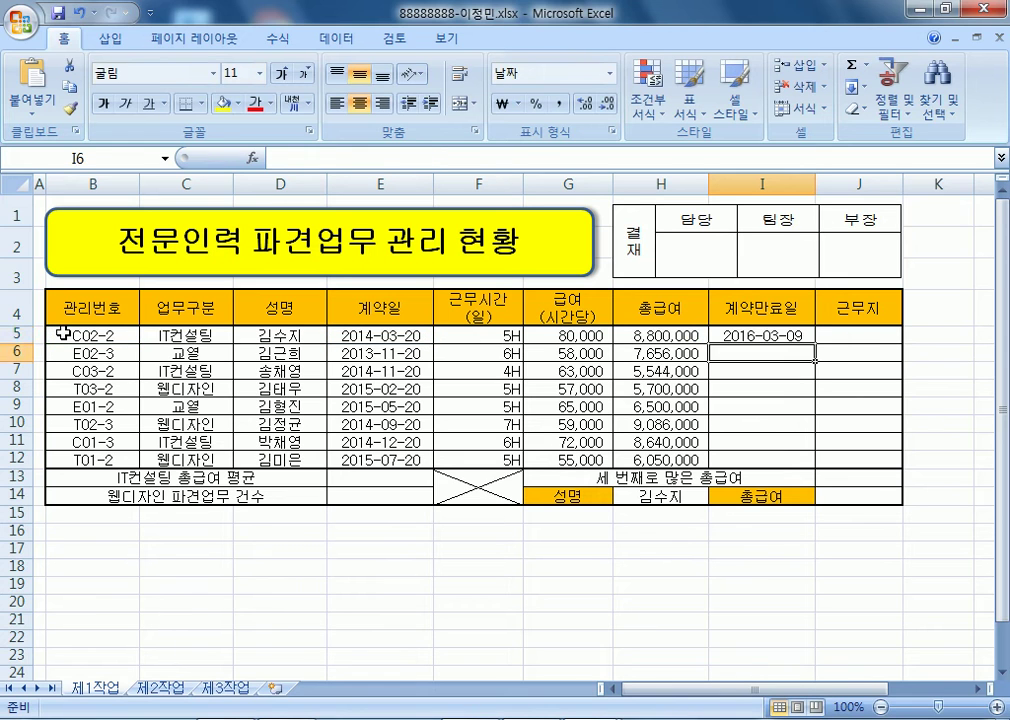
key("Up")
key("F2")
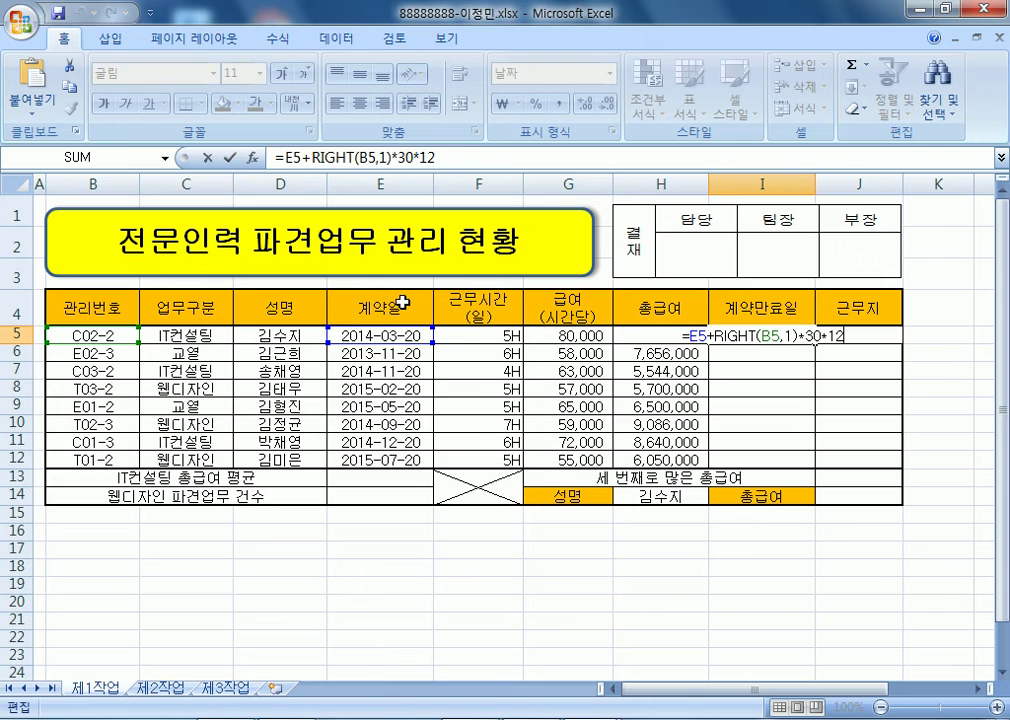
- Copy I5's formula text into Notepad on its own line
left_click_drag(678, 336, 880, 336)
key("ctrl+c")
key("alt+Tab")
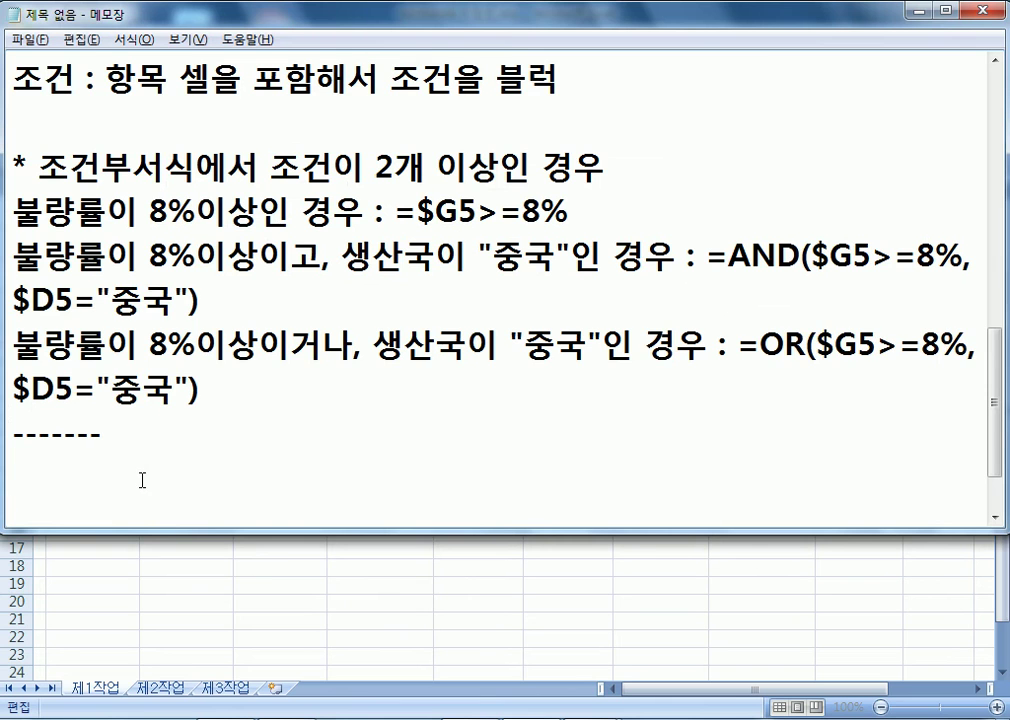
key("ctrl+v")
key("Return")
key("Return")
key("Return")
key("Return")
key("Return")
key("Return")
key("Return")
key("Return")
key("Return")
key("Return")
key("Return")
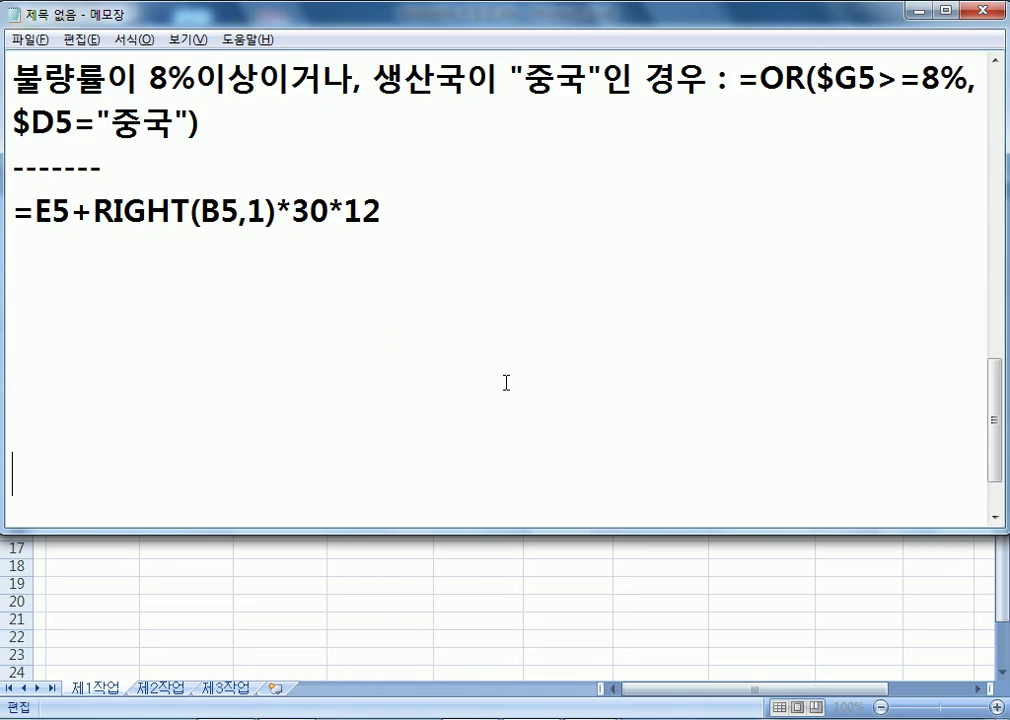
- Highlight the E5, 30 and 12 parts of the pasted formula
left_click(28, 106)
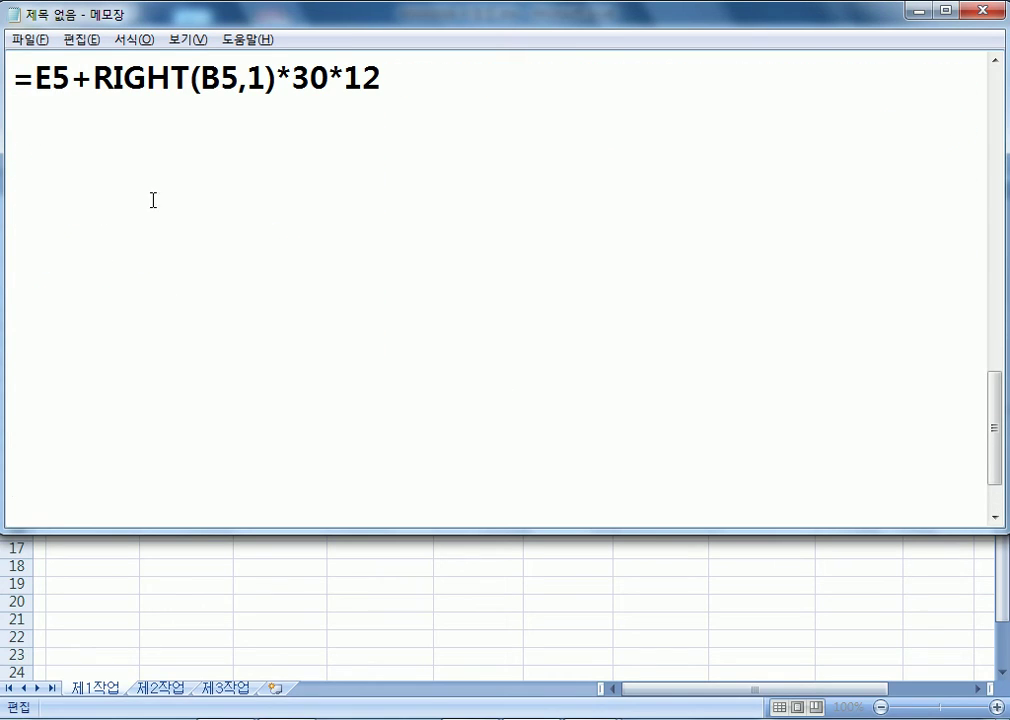
left_click_drag(35, 78, 266, 78)
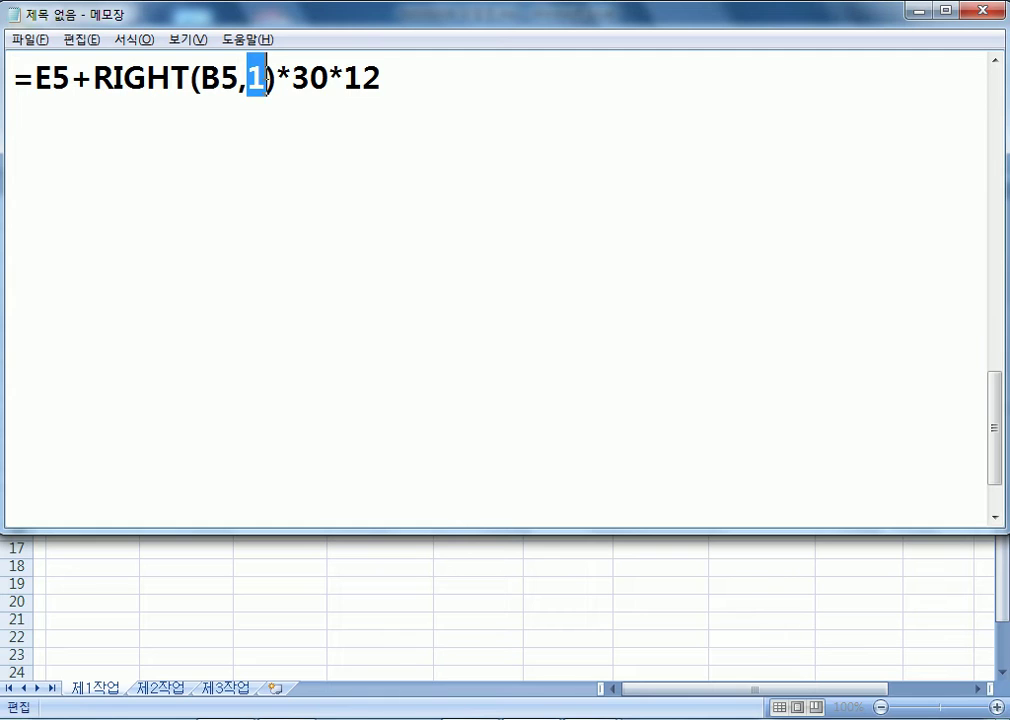
left_click_drag(291, 78, 385, 76)
left_click(388, 106)
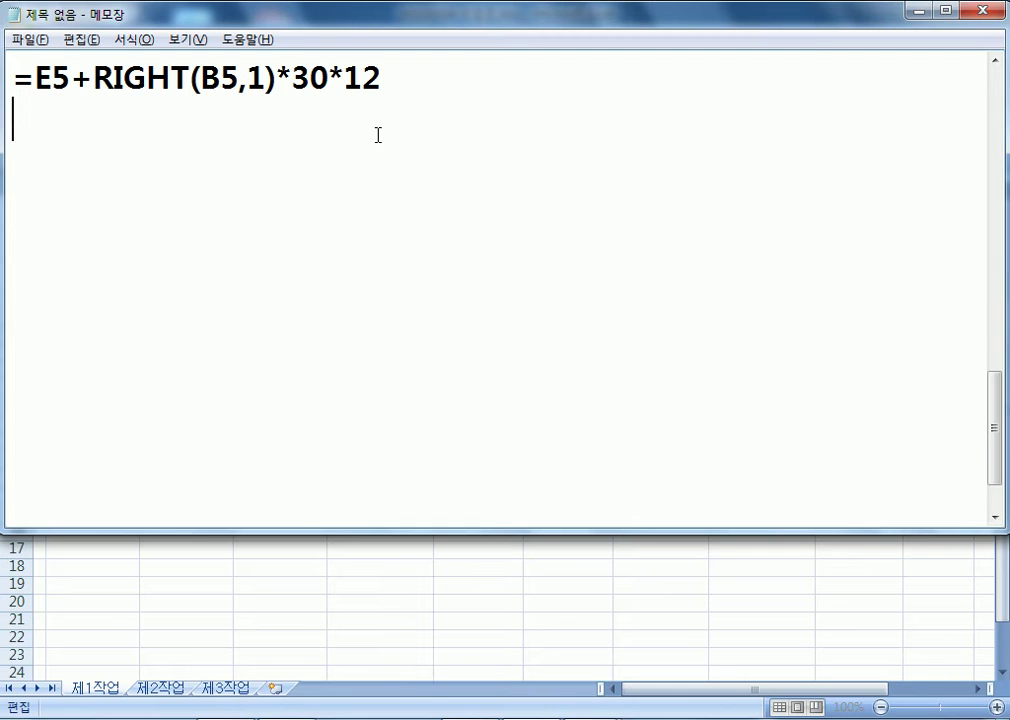
- Write the 근무지 rule note: third 관리번호 character 1 means 서울, 2 대전, 3 부산
key("Return")
type("RMS")
key("BackSpace")
key("BackSpace")
key("BackSpace")
key("Hangul")
type("ㄱ근무지 : 관리번호의 ")
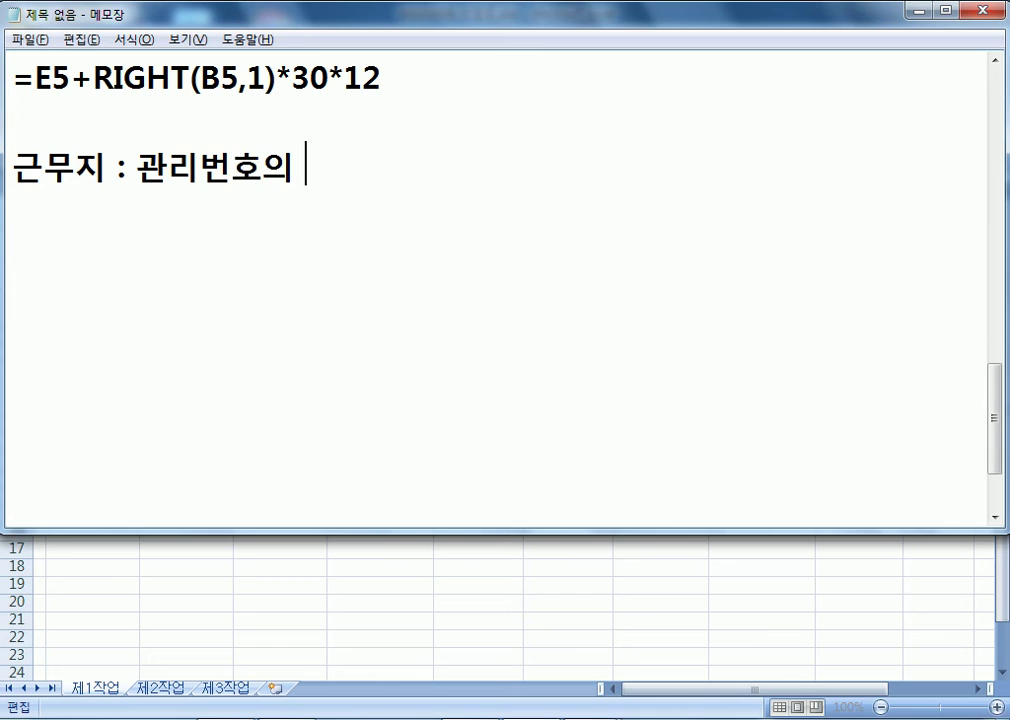
type("서")
key("BackSpace")
type("ㅅ")
key("BackSpace")
key("BackSpace")
type("세 번째")
type(" 무")
key("BackSpace")
key("BackSpace")
type("글")
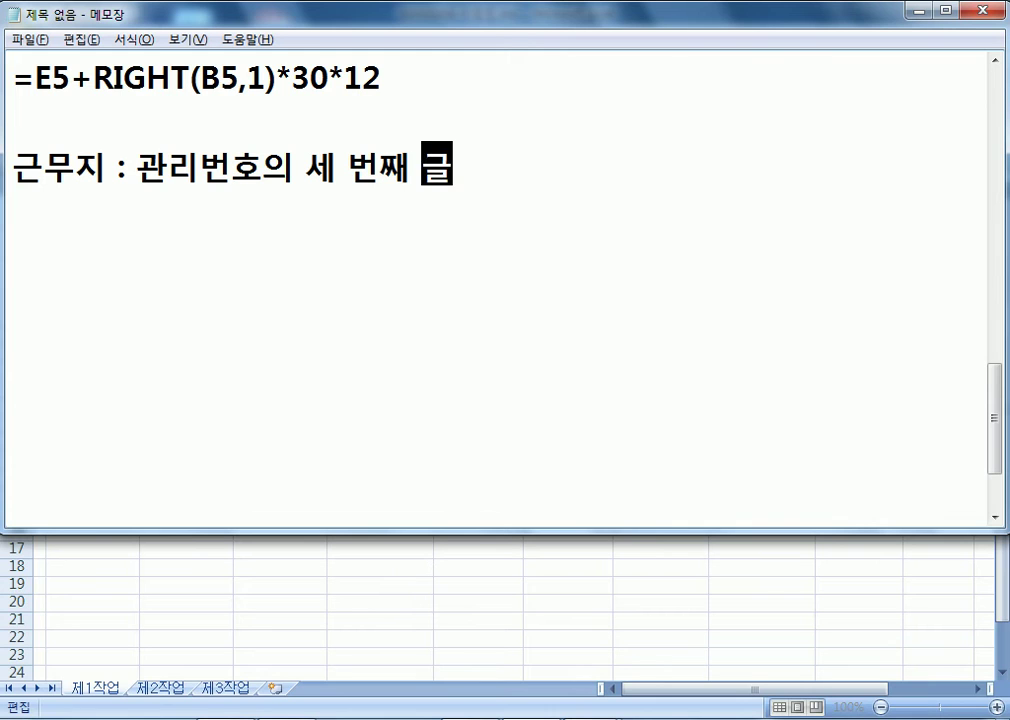
type("자가 1")
type("이면 \"성")
type("울\", 2인 ㄱ")
type("ㅕ")
key("BackSpace")
key("BackSpace")
key("BackSpace")
key("BackSpace")
type("이면")
type(" \"ㅐ")
key("BackSpace")
type("댓ㅓㄴ\", 3이ㅏㅁㅕ")
key("BackSpace")
key("BackSpace")
key("BackSpace")
type("며ㅑㄴ")
key("BackSpace")
key("BackSpace")
key("BackSpace")
type("면")
key("Return")
type("\"")
type("\"")
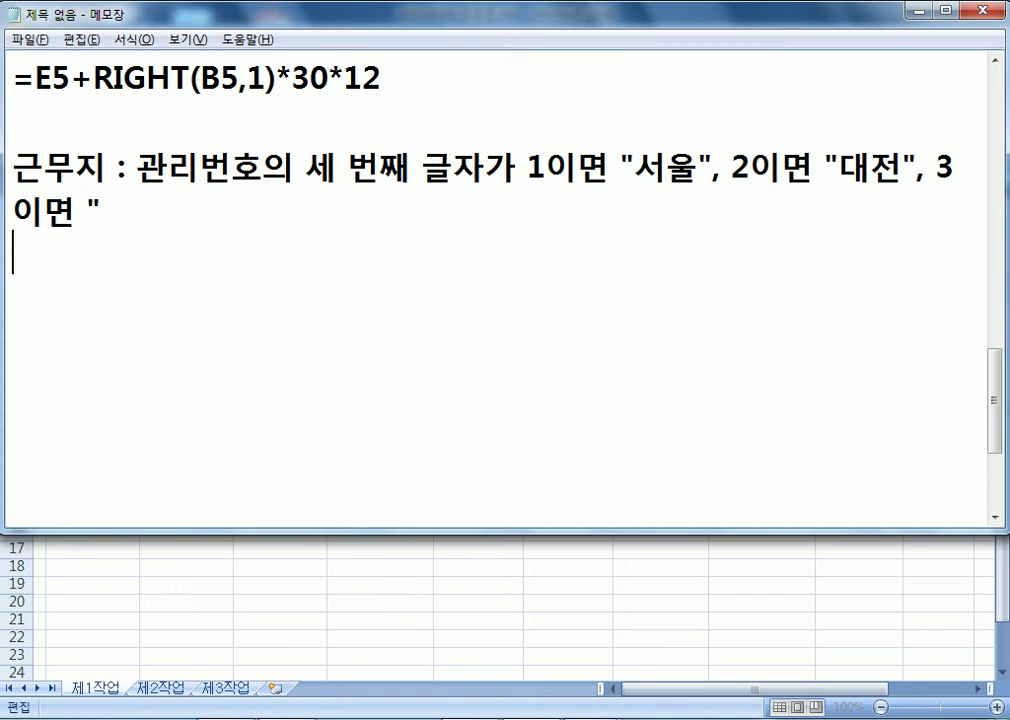
type("부산\"")
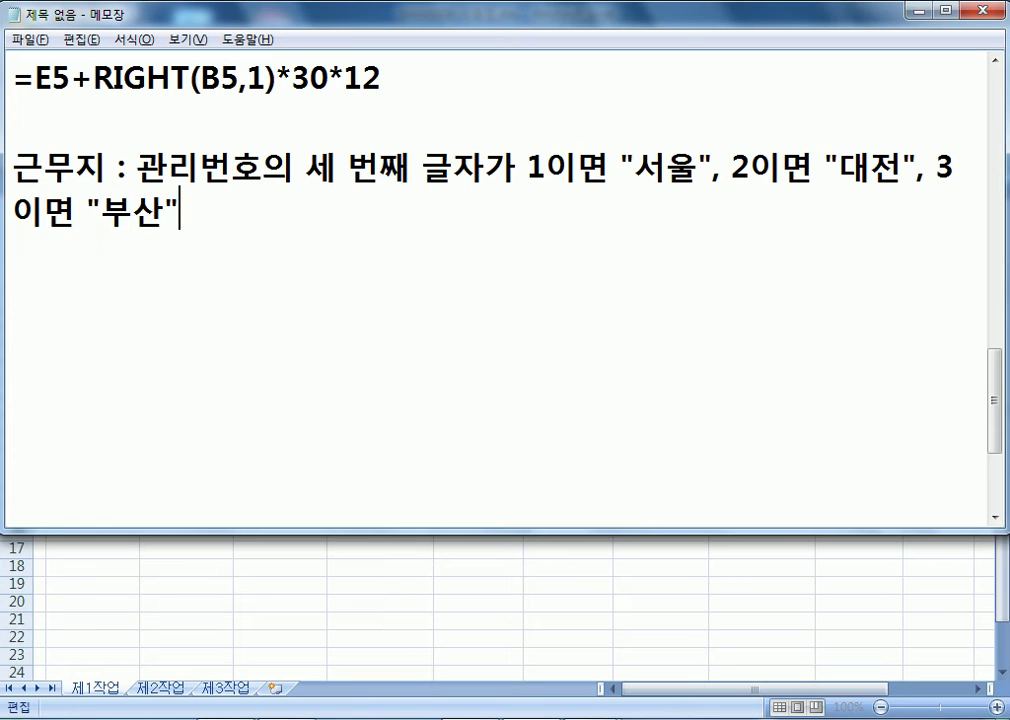
key("Return")
- Type =CHOOSE(MID(관리번호, 3, 1), "서울", "대전", "부산") on the next line
type("=")
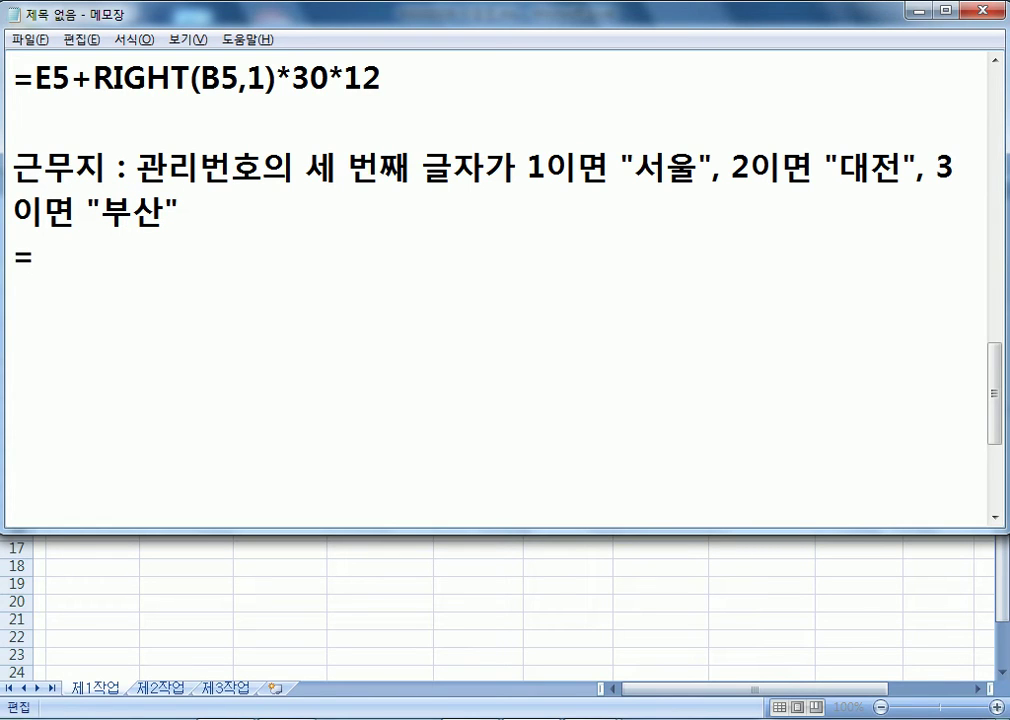
type("CHOOSE(")
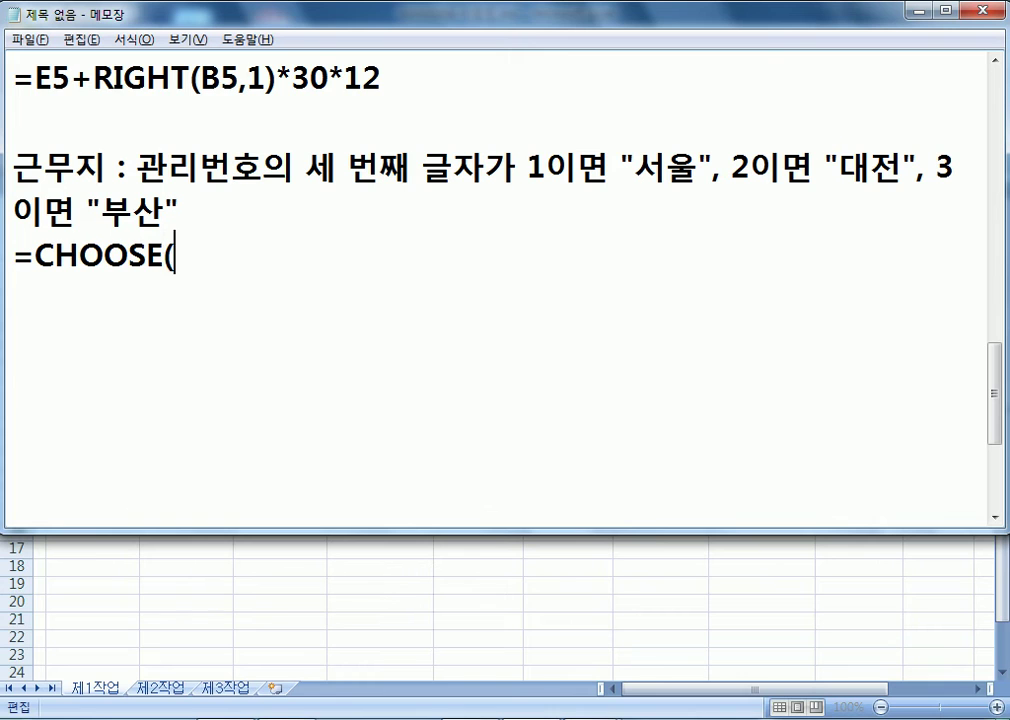
type("MI")
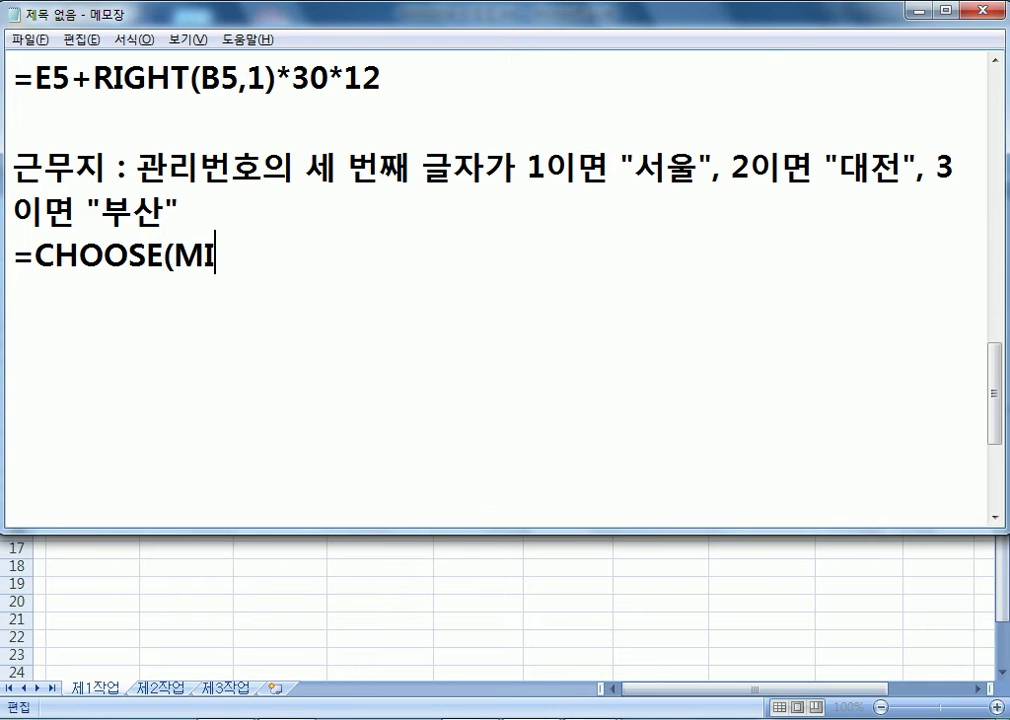
type("D(관립번호, 4,")
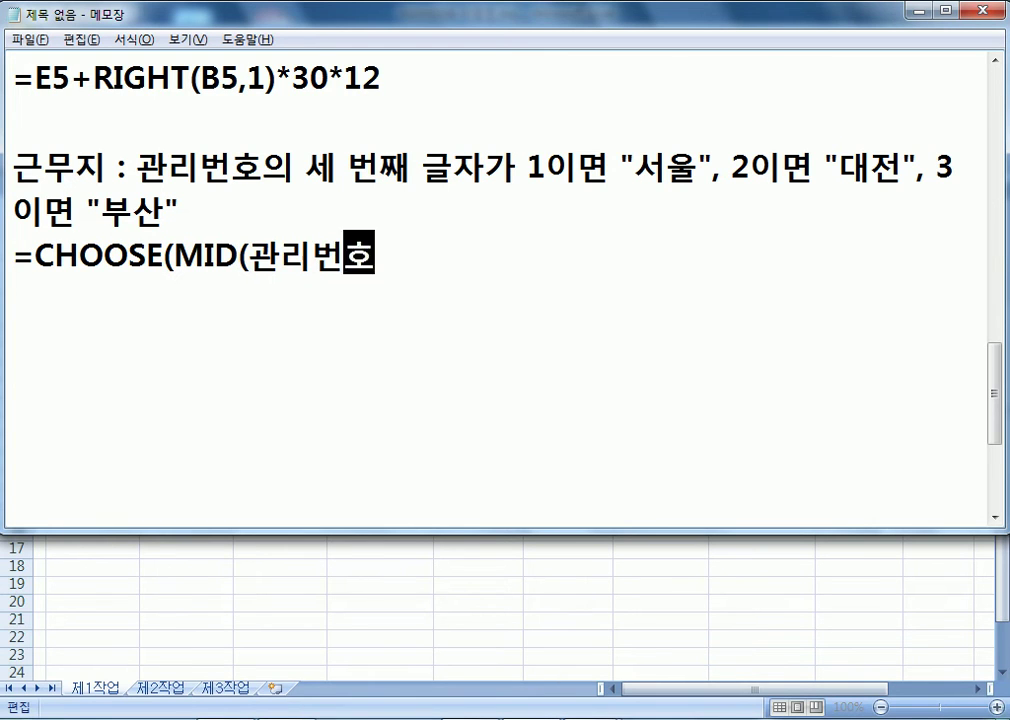
key("BackSpace")
key("BackSpace")
type("3, ")
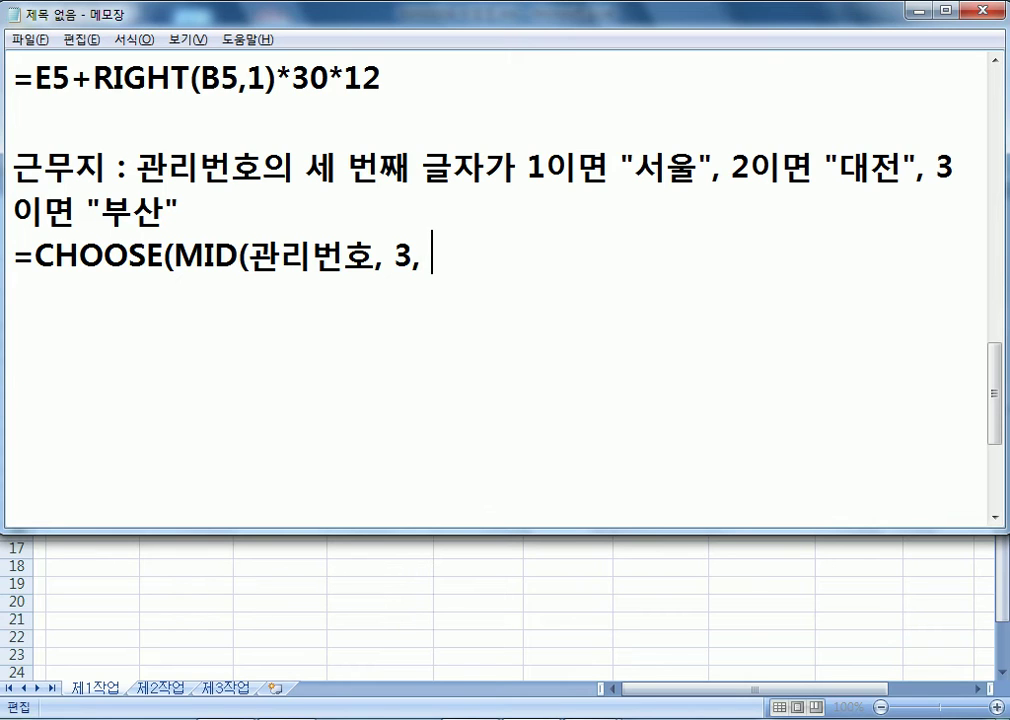
type("1), ")
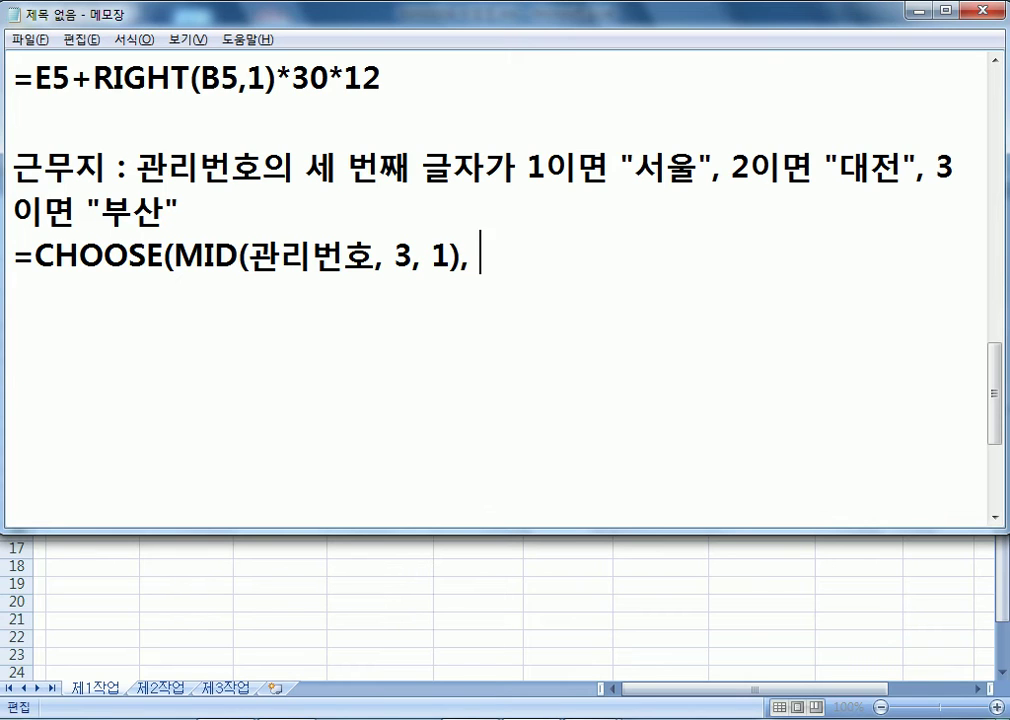
type("\"서울\", \"대전")
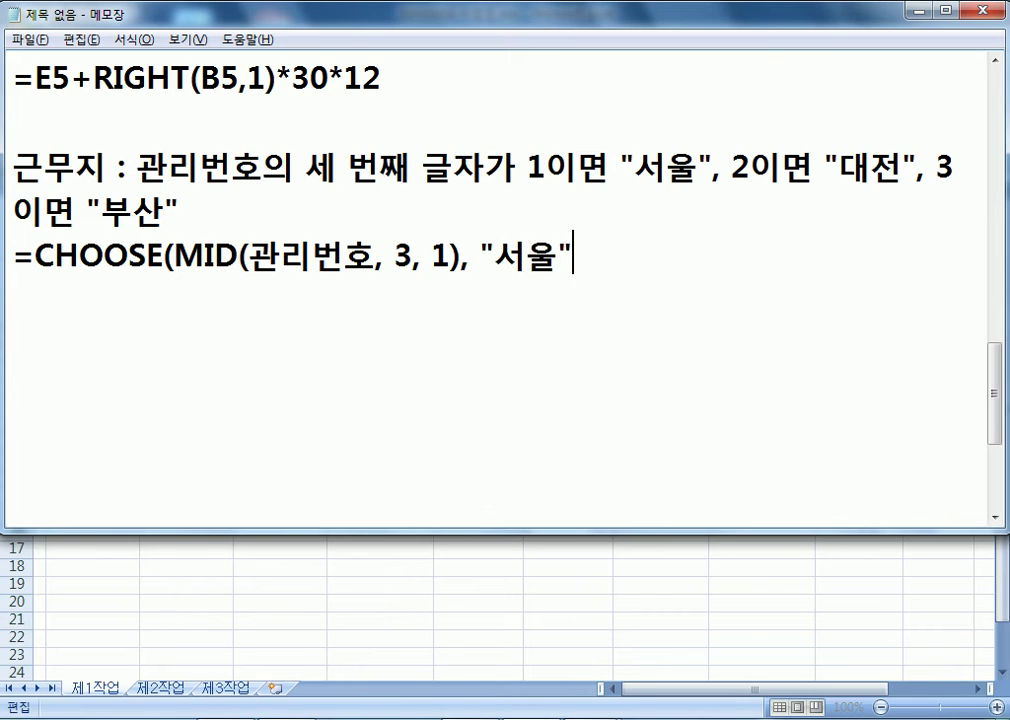
type("\", ")
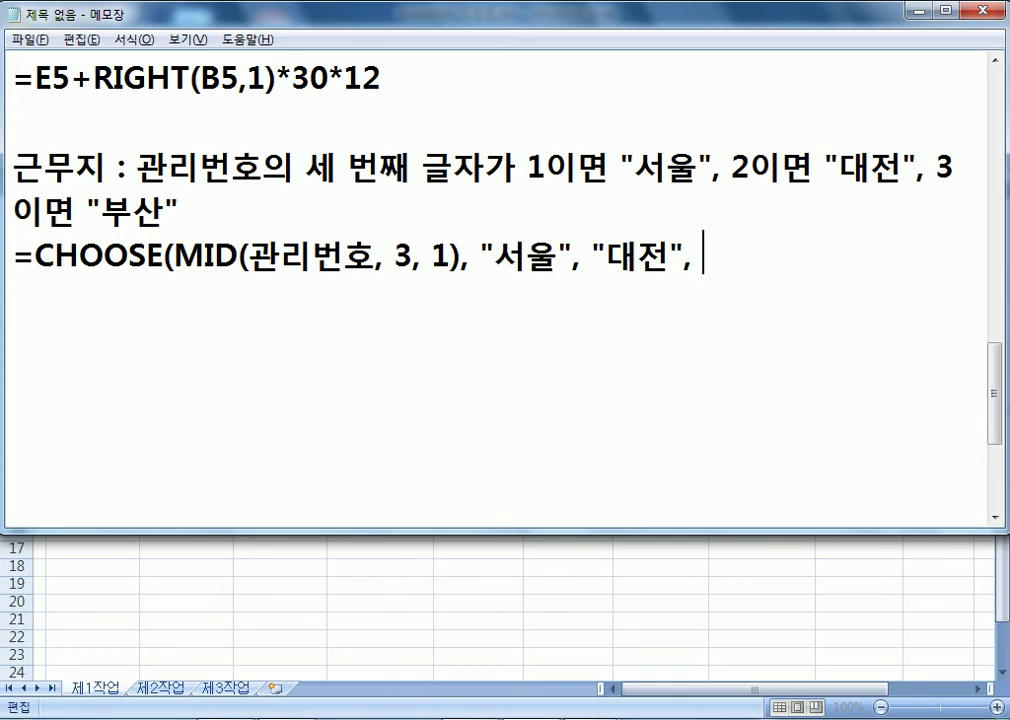
type("\"부산\")")
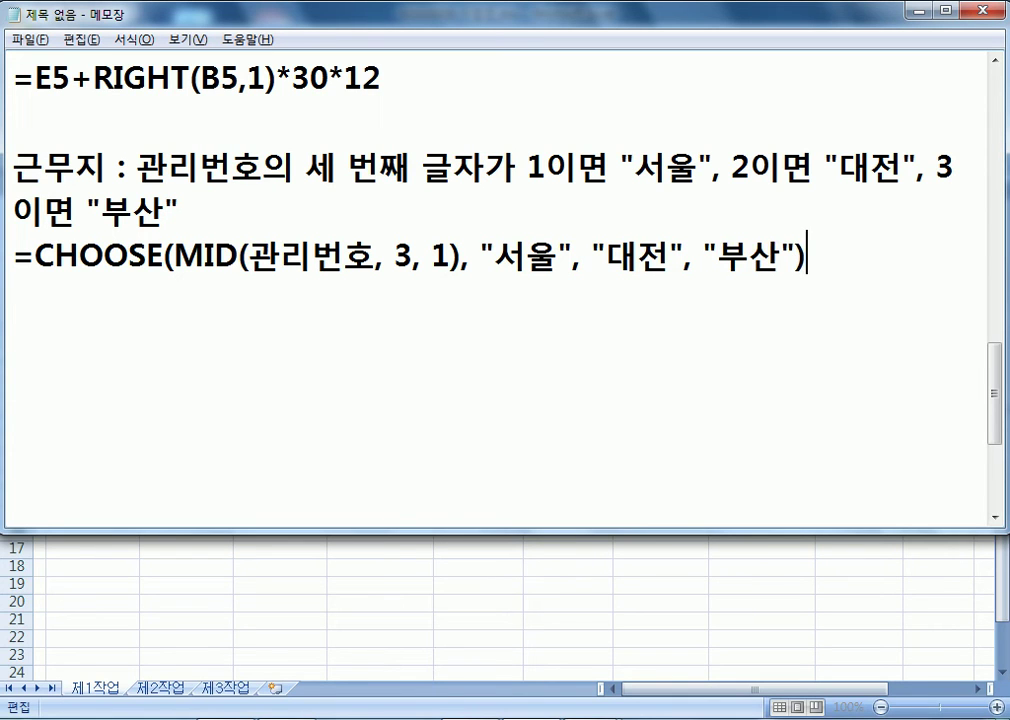
key("Return")
- Duplicate the CHOOSE line and replace 관리번호 with B5 in the copy
key("Up")
key("shift+Down")
key("ctrl+c")
key("Right")
key("ctrl+v")
key("BackSpace")
key("Left")
key("Left")
key("Left")
key("Left")
key("Left")
key("Left")
key("Left")
key("Left")
key("Left")
key("Left")
key("Left")
key("Left")
key("Left")
key("Left")
key("Left")
key("Left")
key("Left")
key("Left")
key("Left")
key("Left")
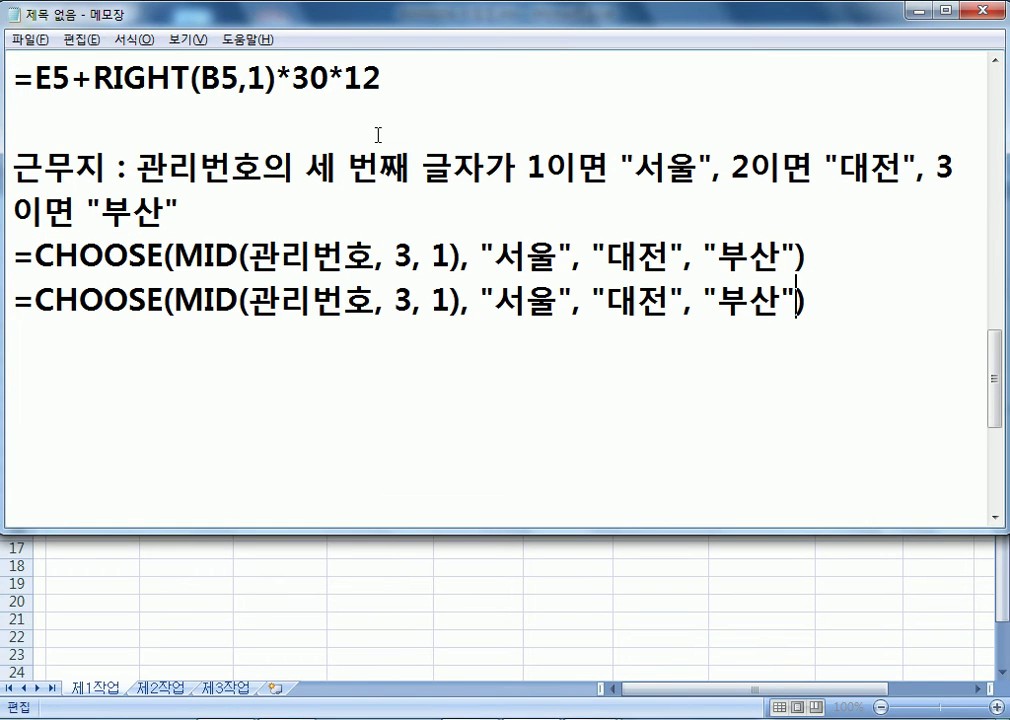
key("Left")
type("B5")
key("Delete")
key("Delete")
key("Delete")
key("Delete")
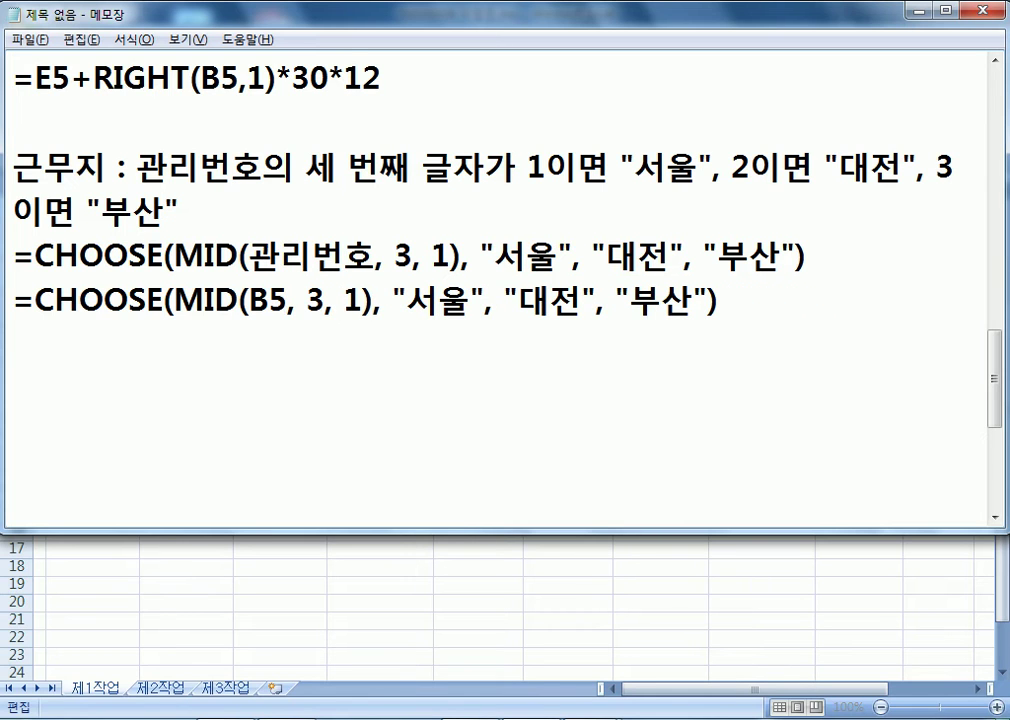
- Add a 평균 : line at the end of the notes
key("ctrl+End")
key("Return")
type("C")
key("BackSpace")
key("Hangul")
type("평규ㄴ :")
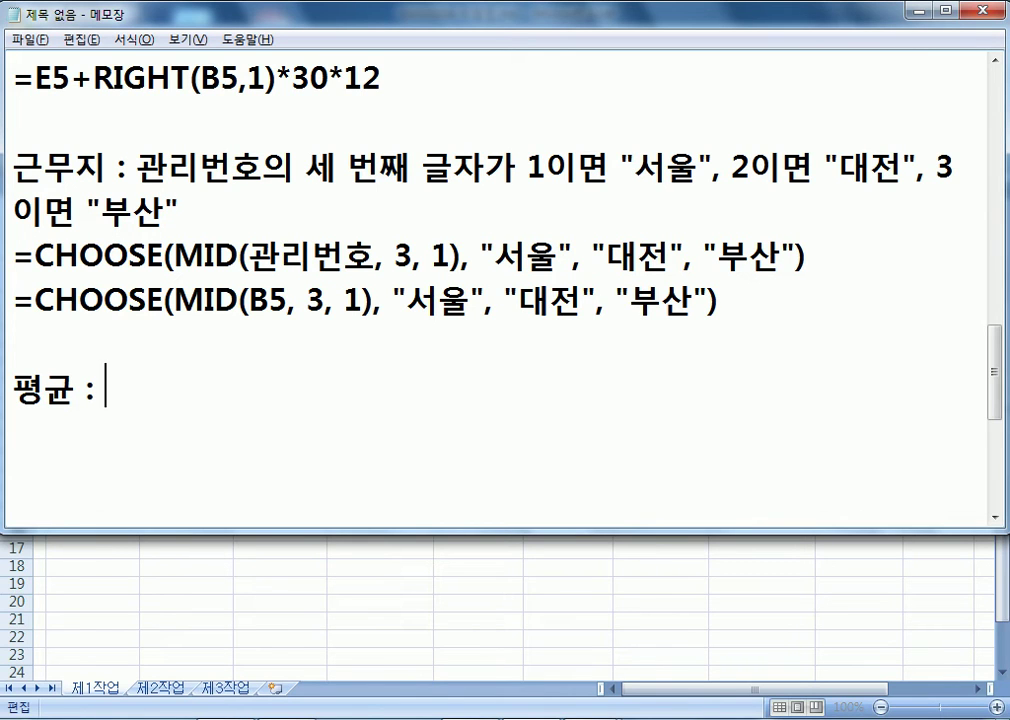
key("alt+Tab")
- Enter a first CHOOSE formula in J5 using B5 with 서울, 대전, 부산
key("Escape")
left_click(879, 335)
type("=C")
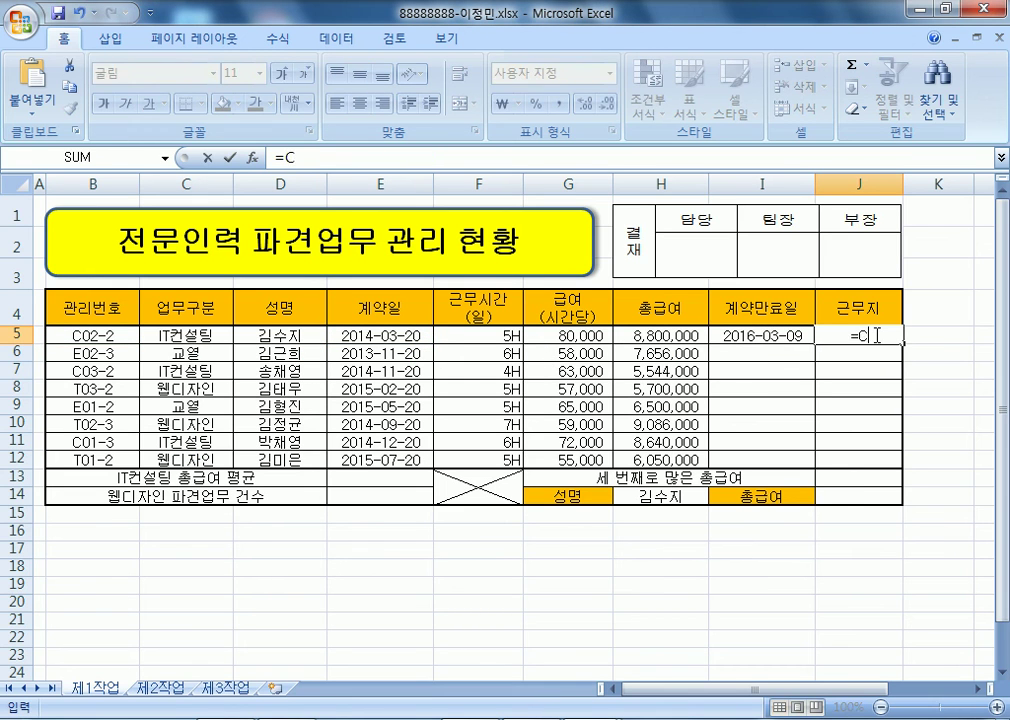
type("HOOSE(")
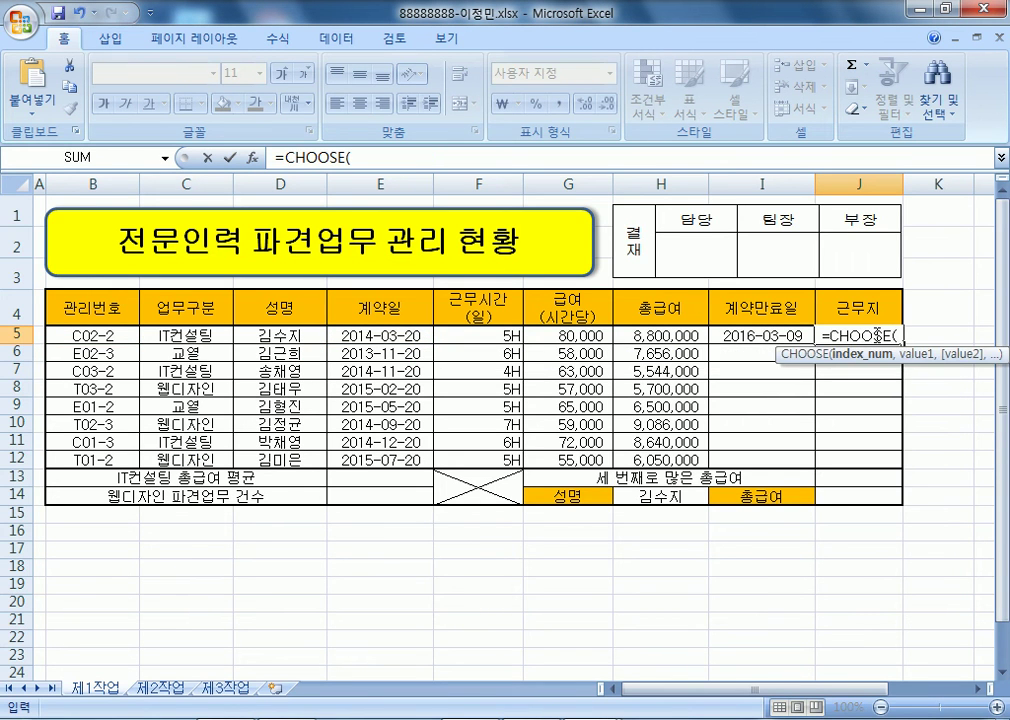
type("RIGHT(")
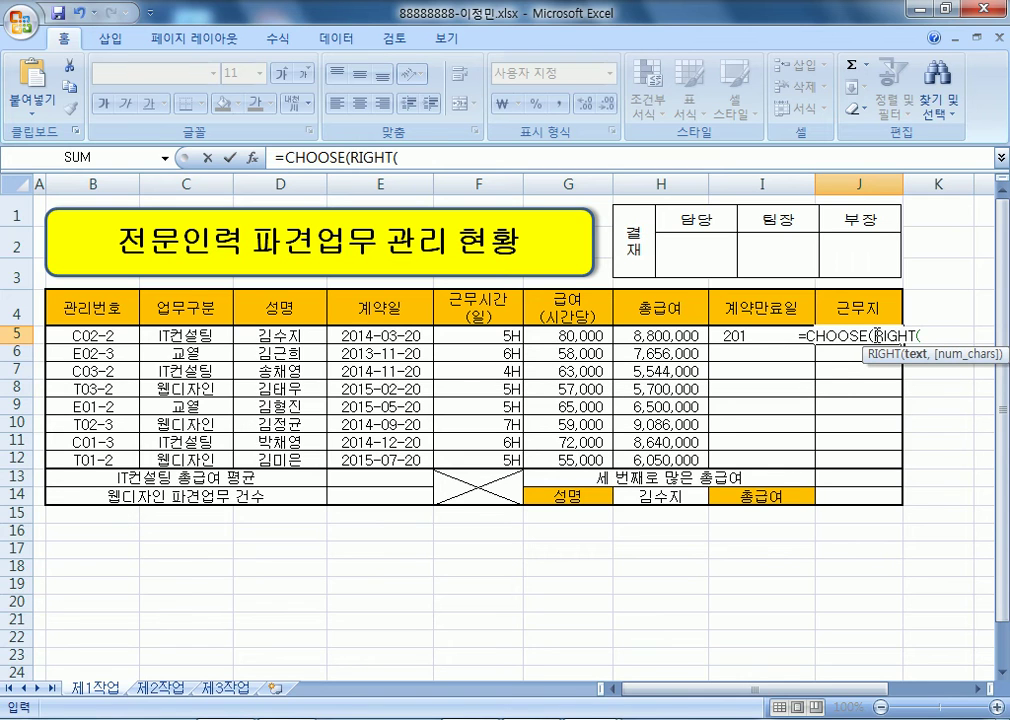
left_click(123, 334)
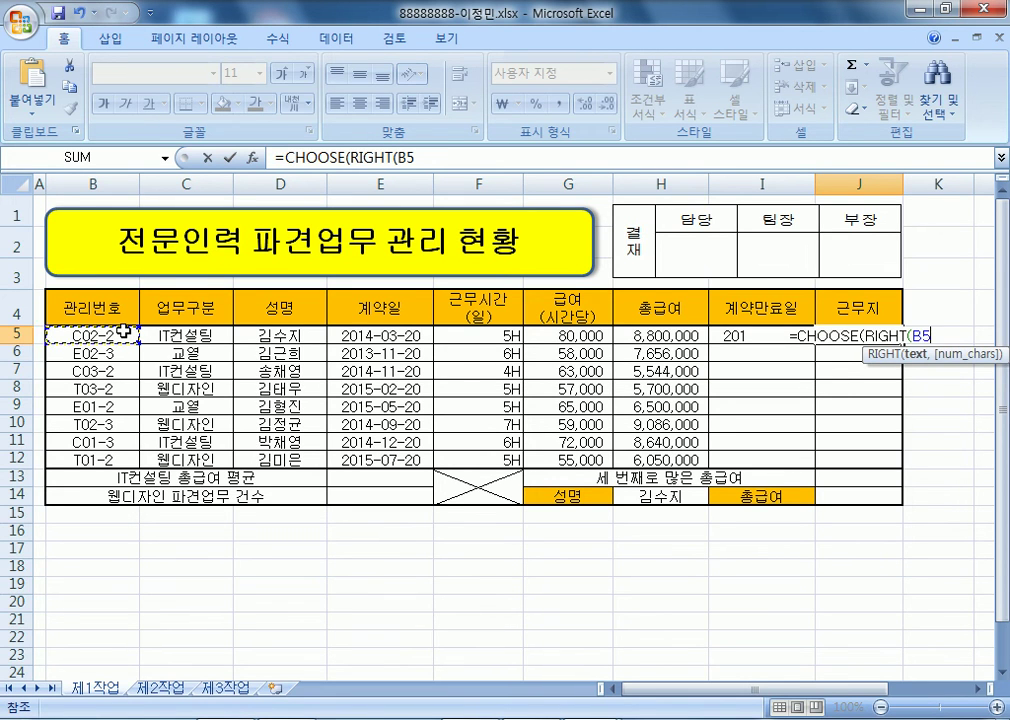
type(",3,1")
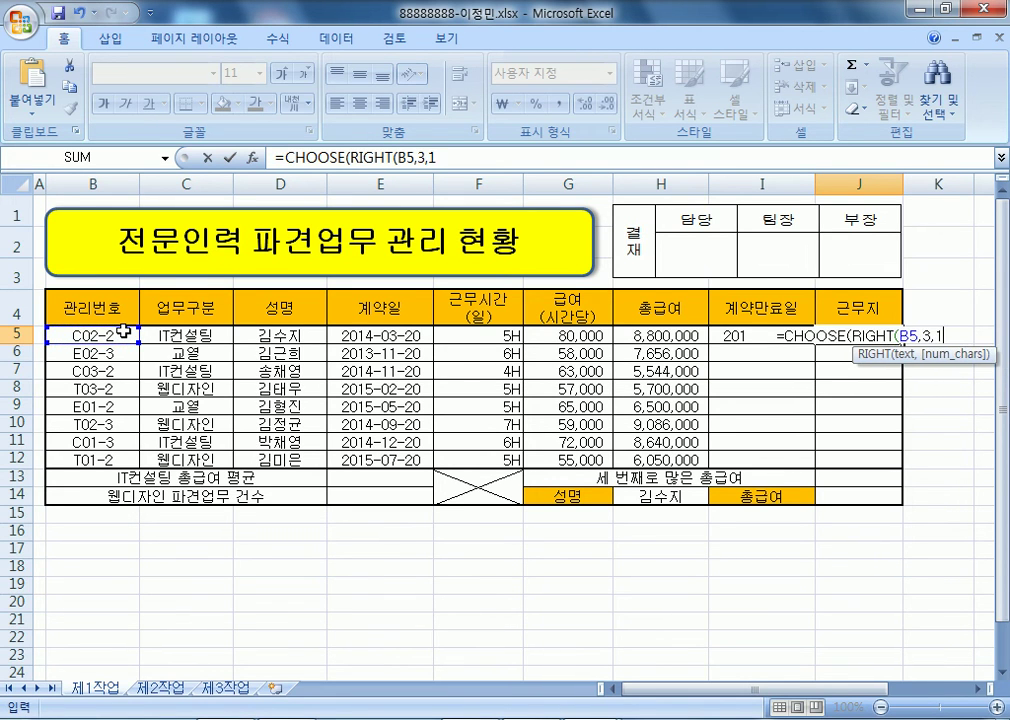
type("),\"")
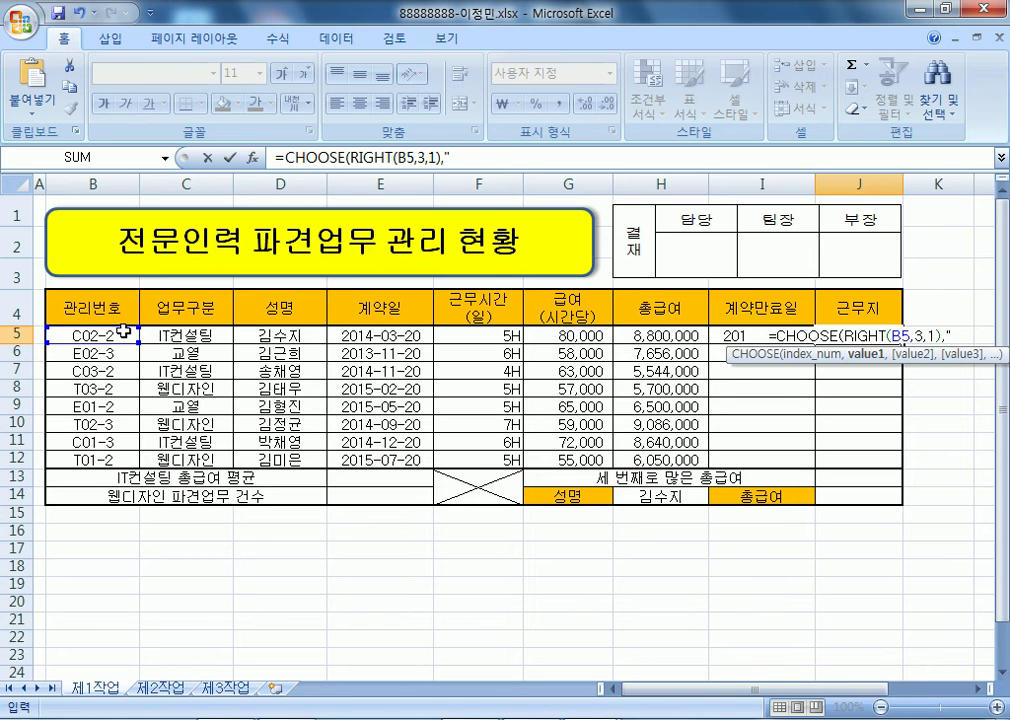
type("서울\"ㅡ")
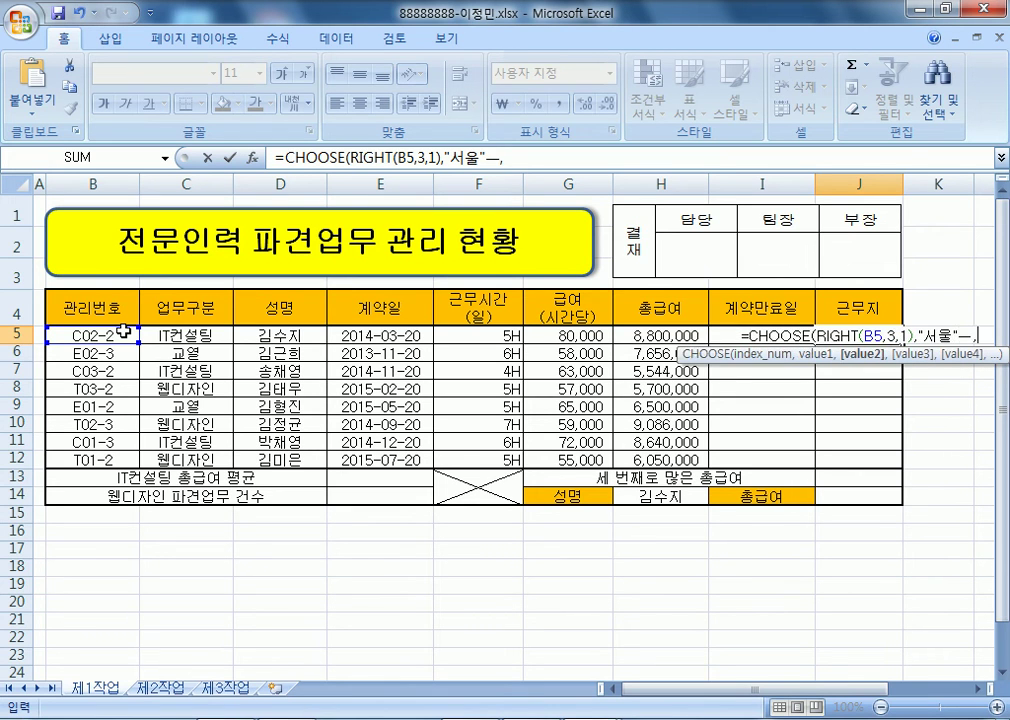
type(",\"대전\"")
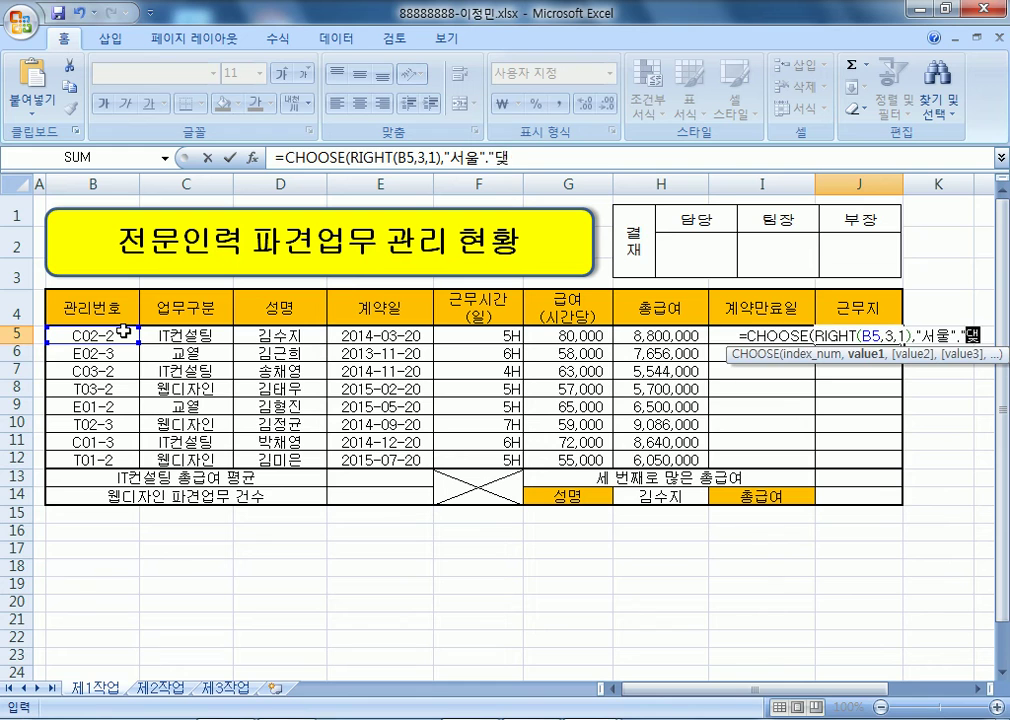
type(",\"부산")
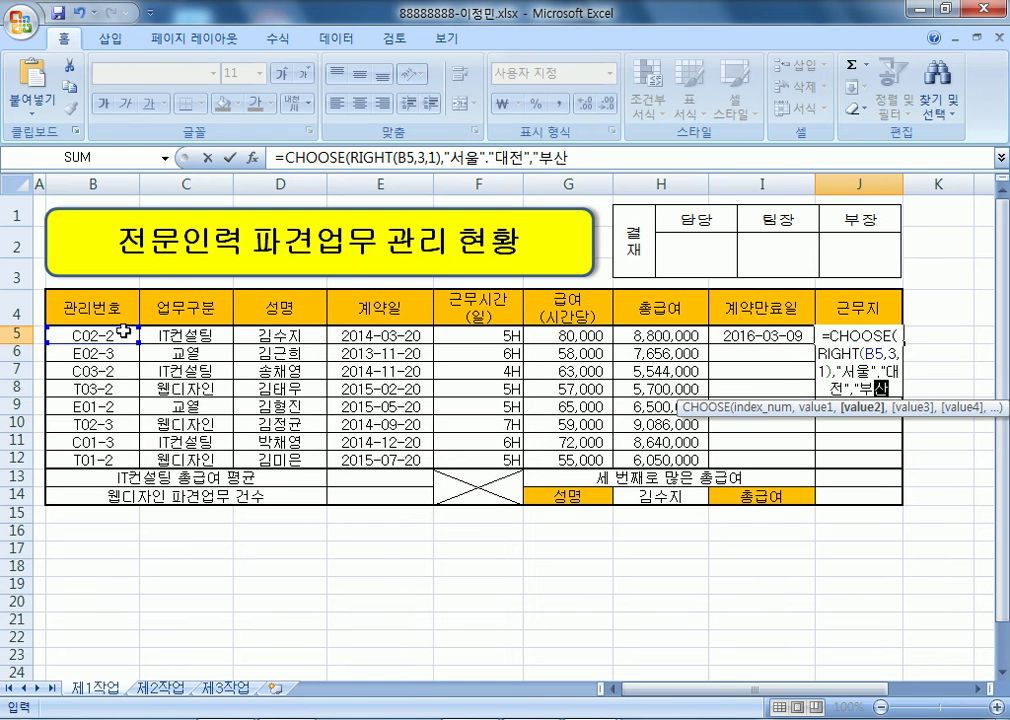
type("\")")
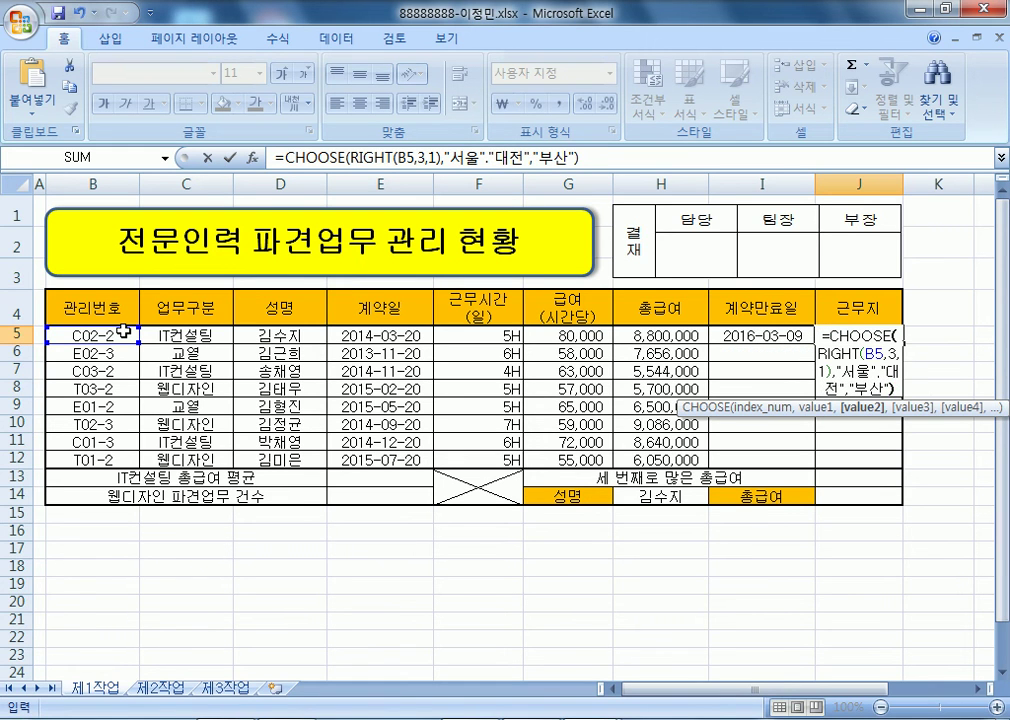
key("Return")
key("Return")
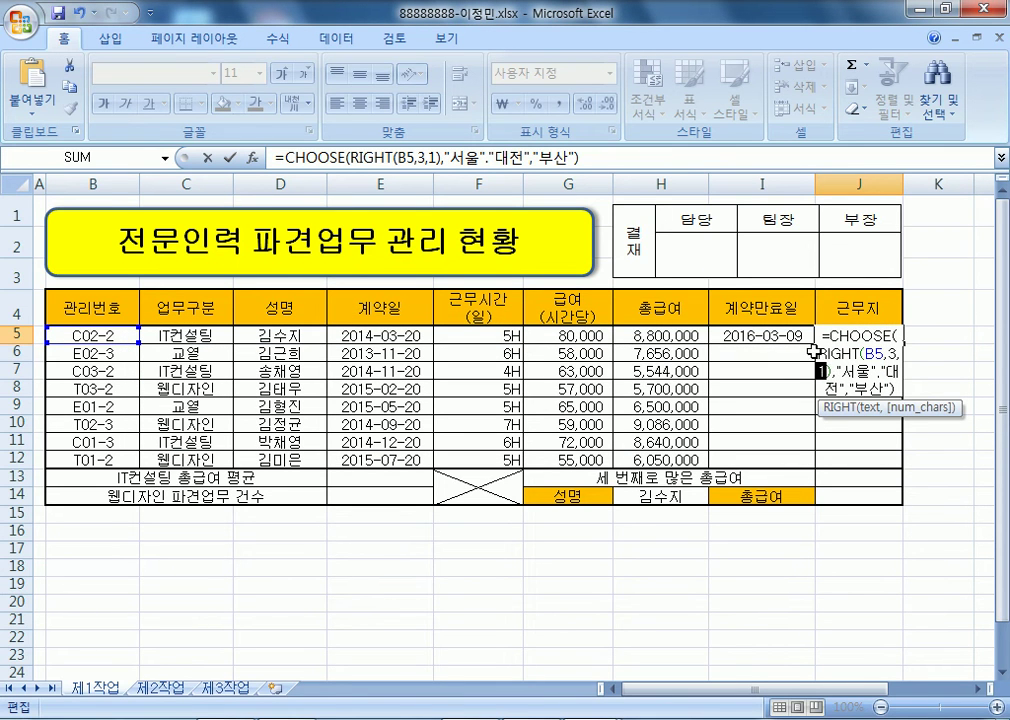
- Correct J5 to =CHOOSE(MID(B5,3,1),"서울","대전","부산")
left_click(762, 352)
double_click(824, 370)
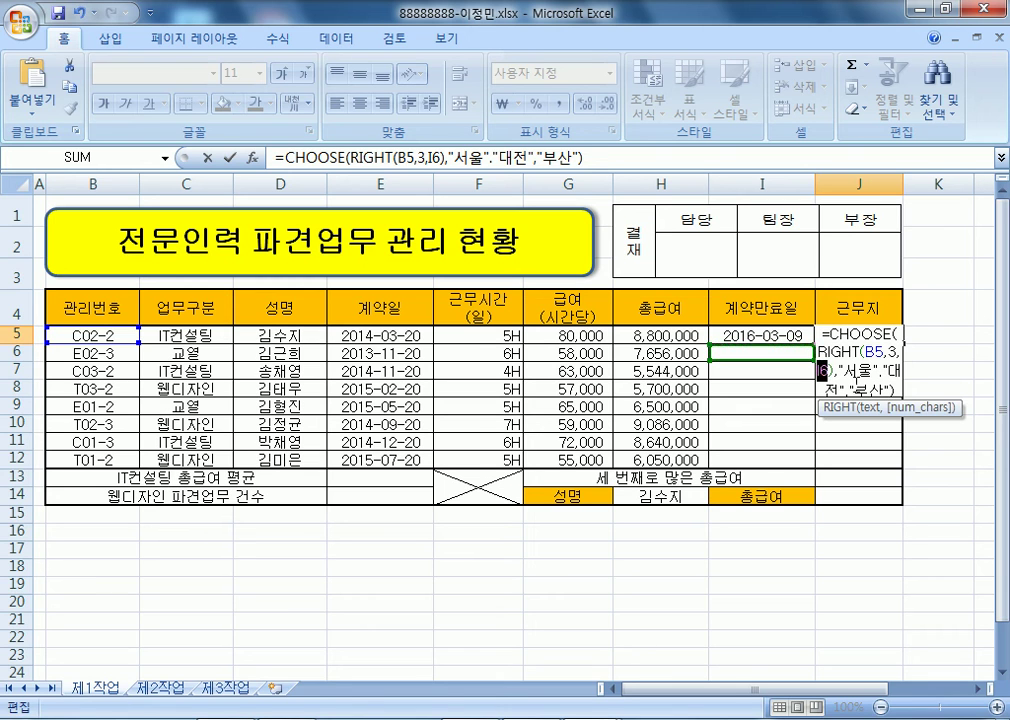
type("1")
double_click(835, 353)
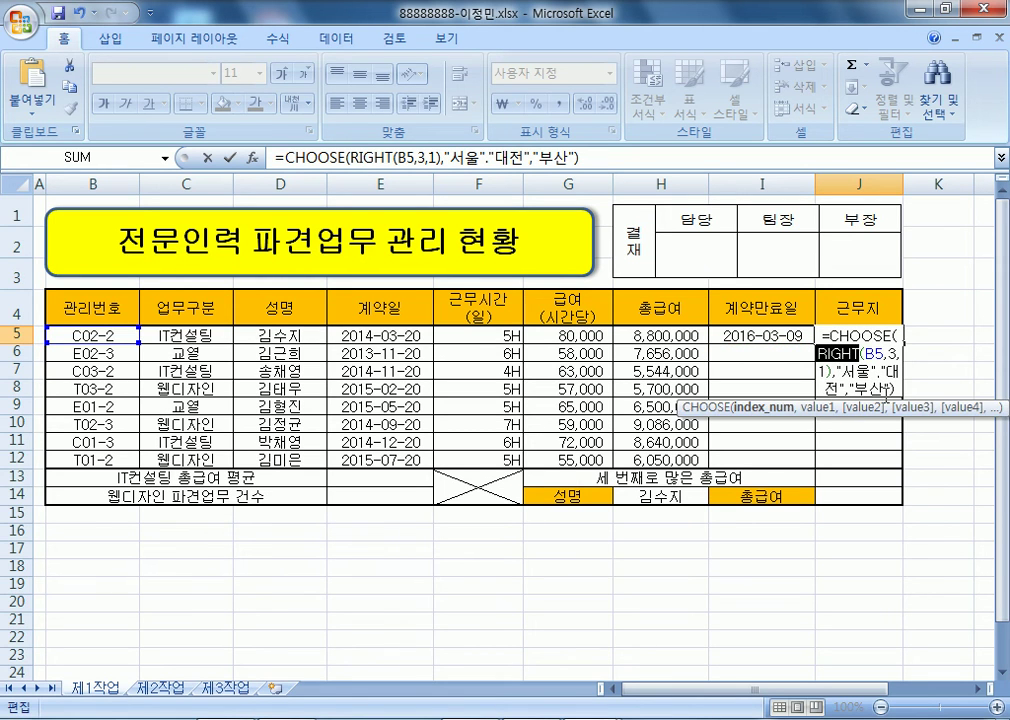
type("ㅡㅑ")
key("BackSpace")
key("BackSpace")
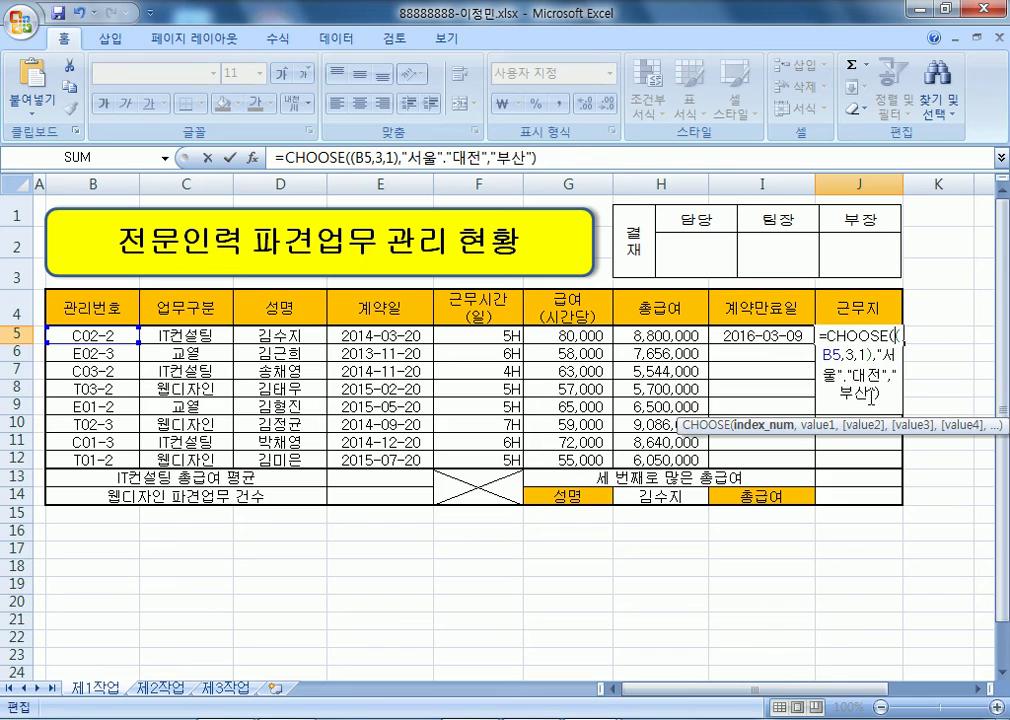
key("Hangul")
type("MID")
key("alt+Tab")
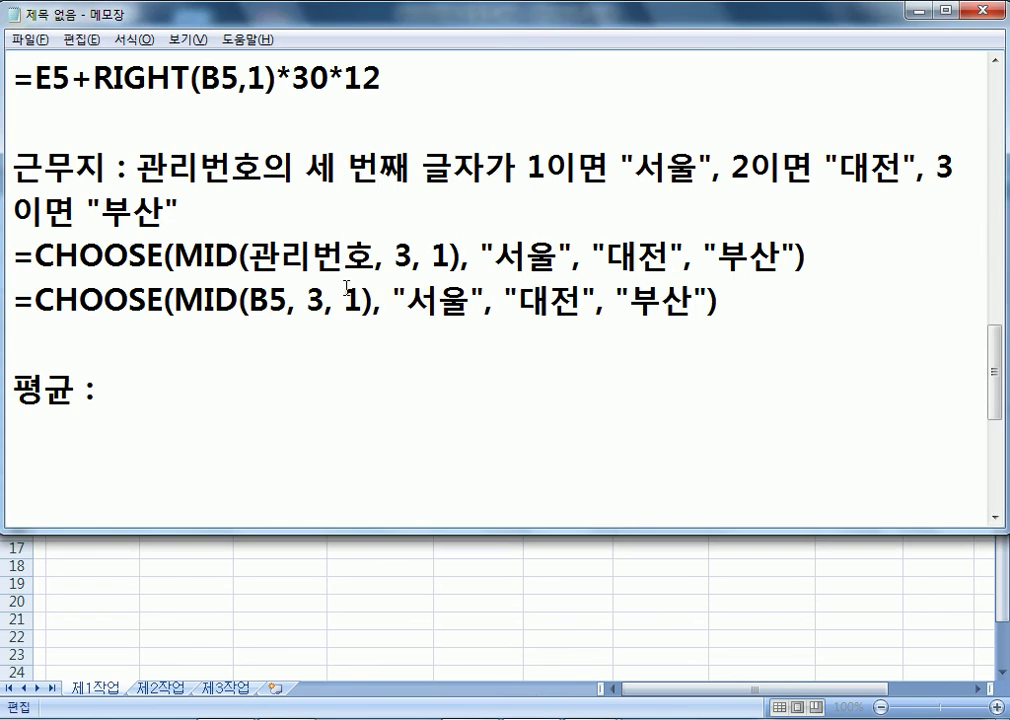
key("alt+Tab")
key("Return")
key("Return")
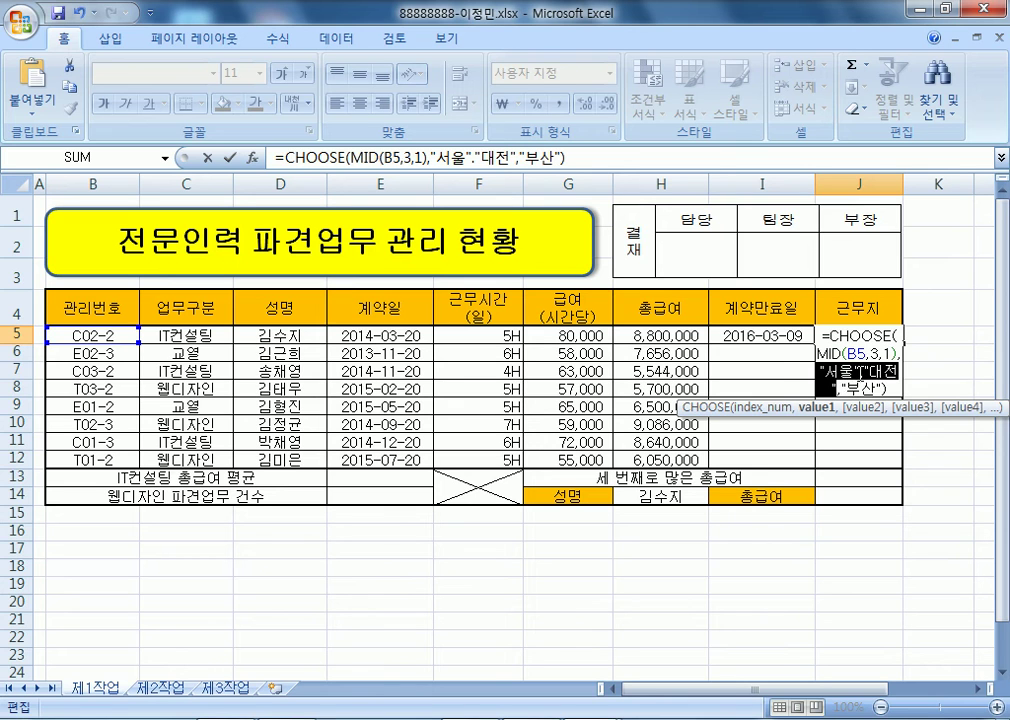
left_click(860, 373)
key("Delete")
type(",")
key("Return")
key("Up")
- Fill the I5:J5 formulas down to row 12 without formatting
left_click_drag(737, 334, 906, 470)
left_click(912, 488)
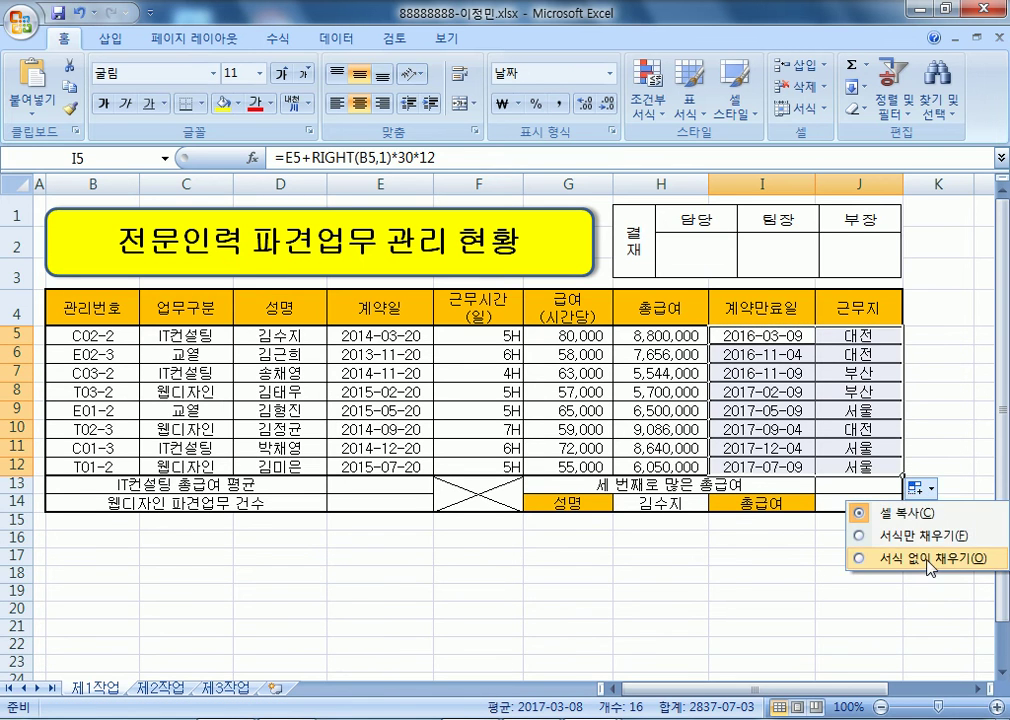
left_click(863, 557)
left_click(681, 591)
- Enter =ROUND(DAVERAGE(B4:H12,H4,C4:C5),-2) in E13, giving 7,661,300
left_click(360, 480)
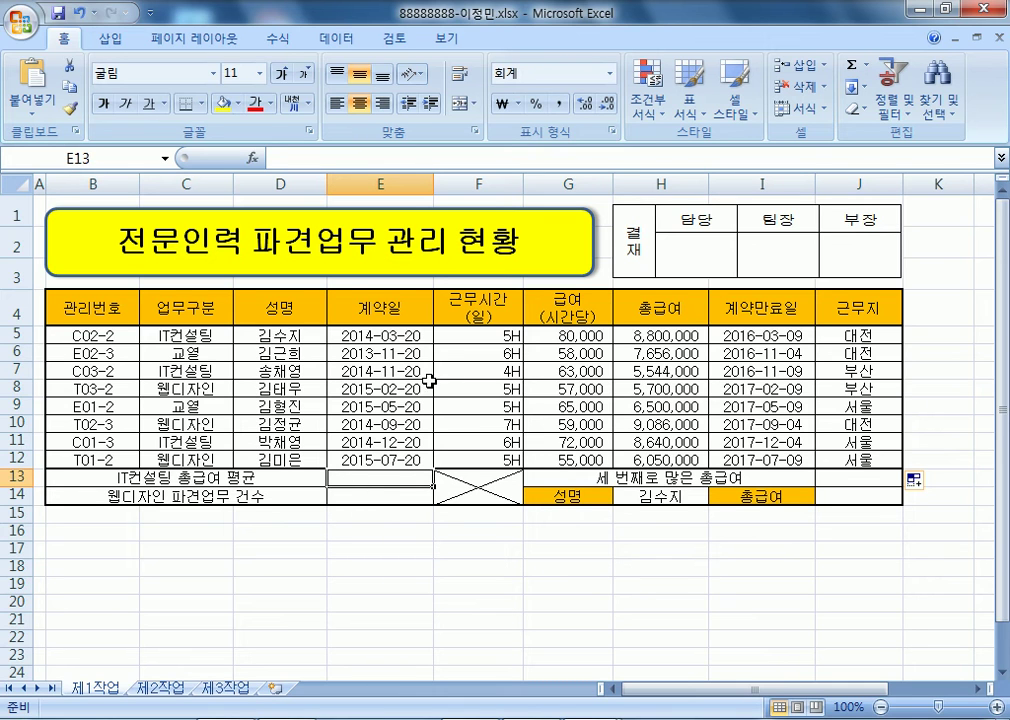
left_click_drag(168, 308, 177, 337)
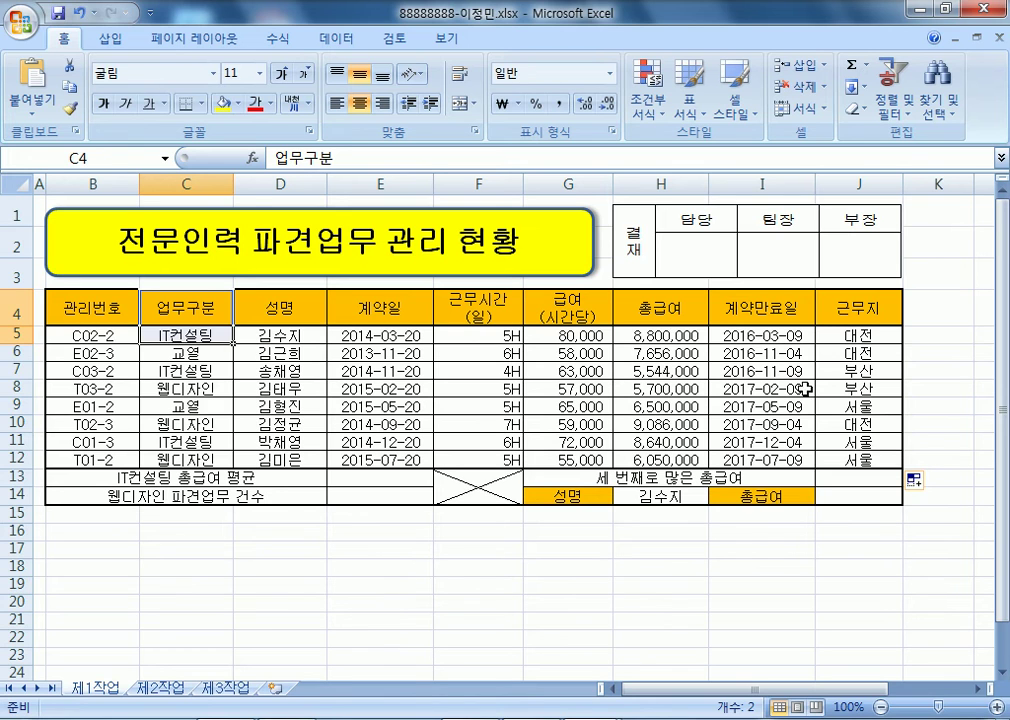
left_click(672, 337)
left_click(358, 479)
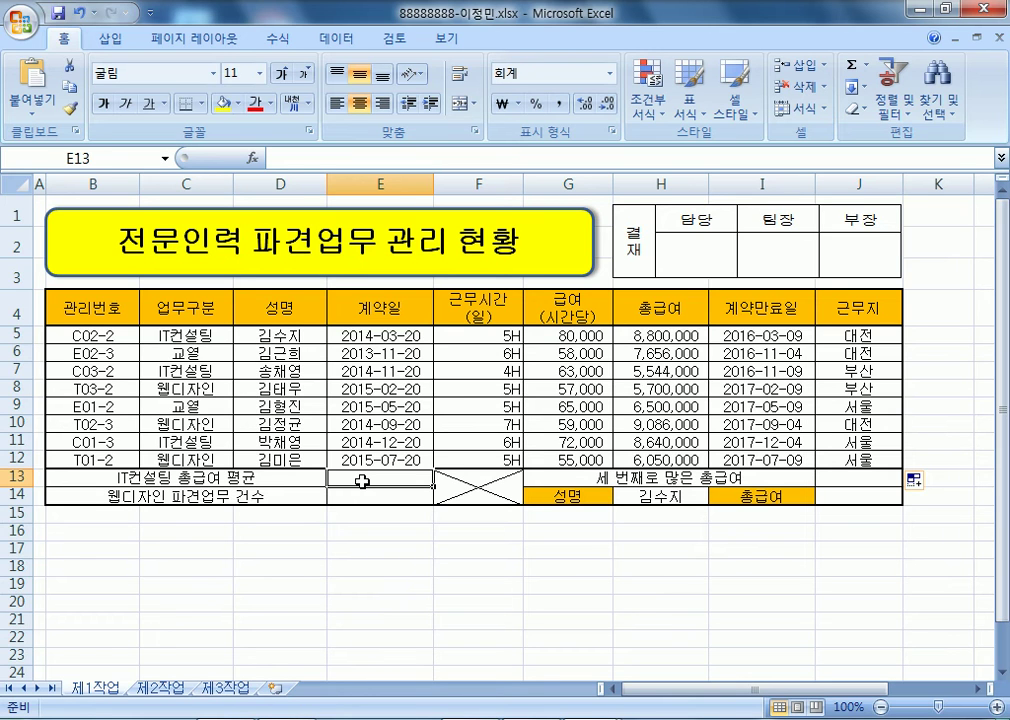
type("=RO")
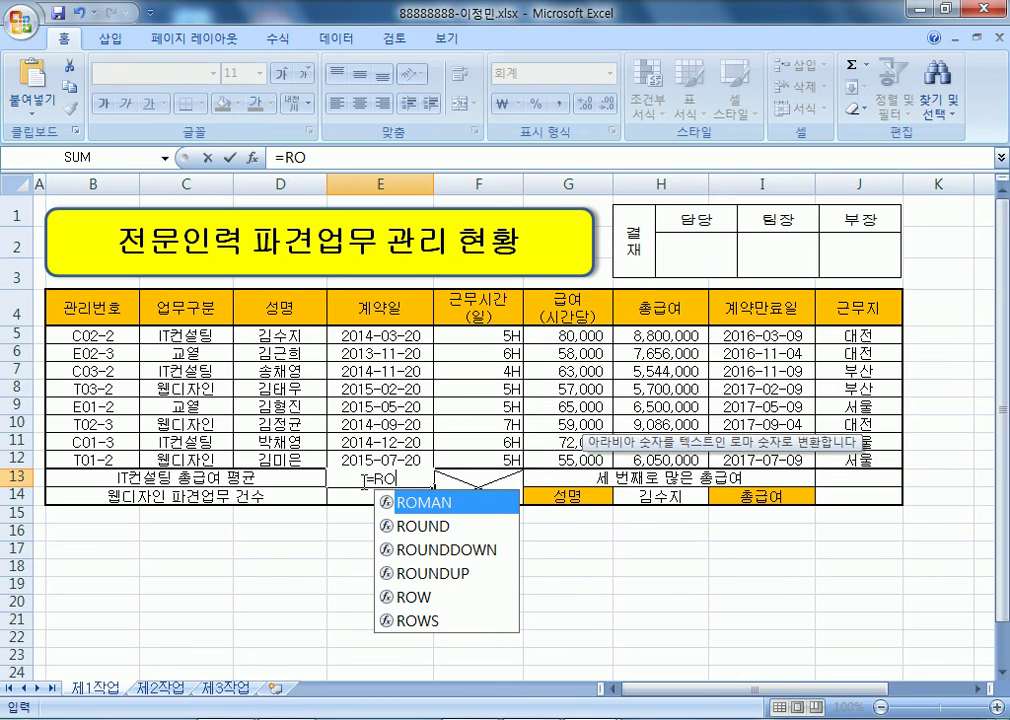
type("UND(DAVERAGE(")
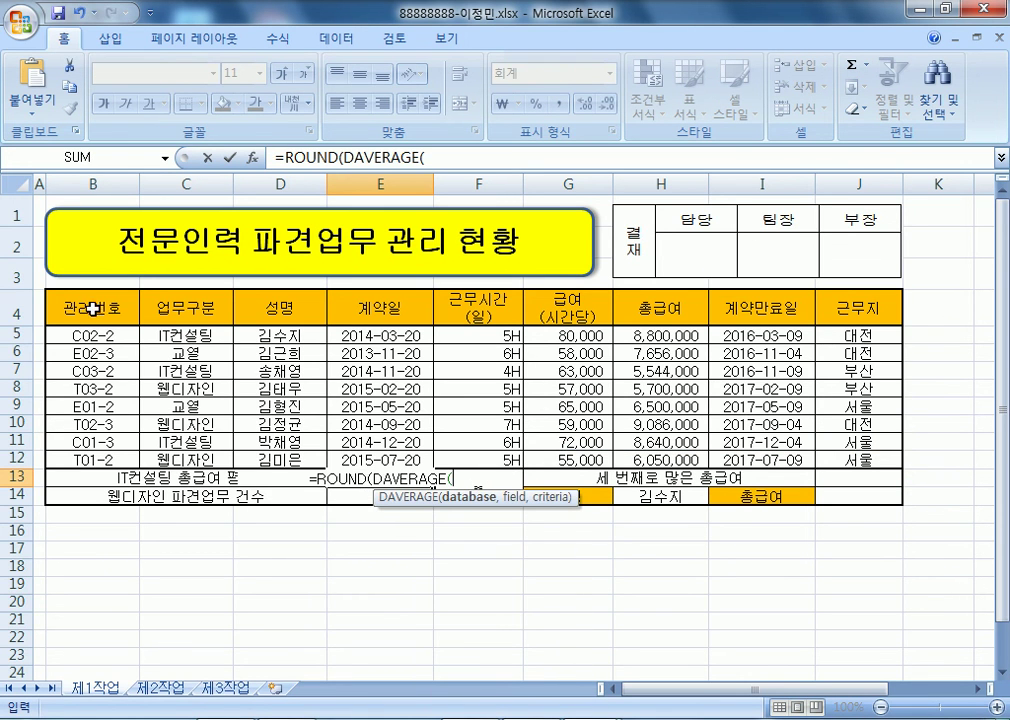
left_click_drag(70, 308, 637, 457)
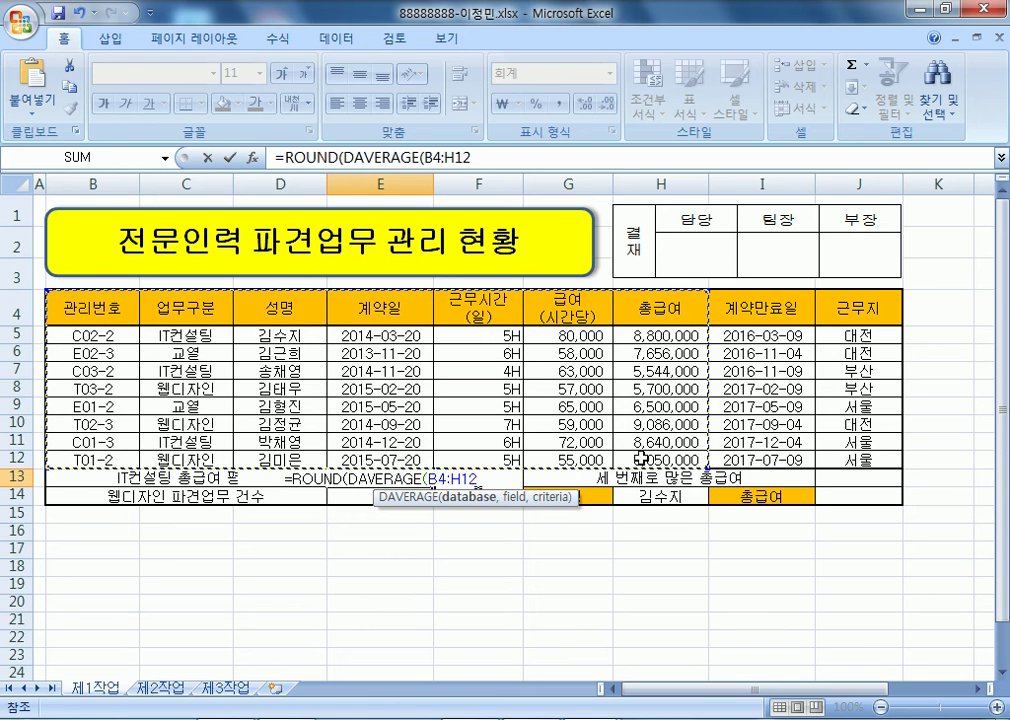
type(",")
left_click(683, 305)
type(",")
left_click_drag(198, 306, 203, 334)
type("),-2)(")
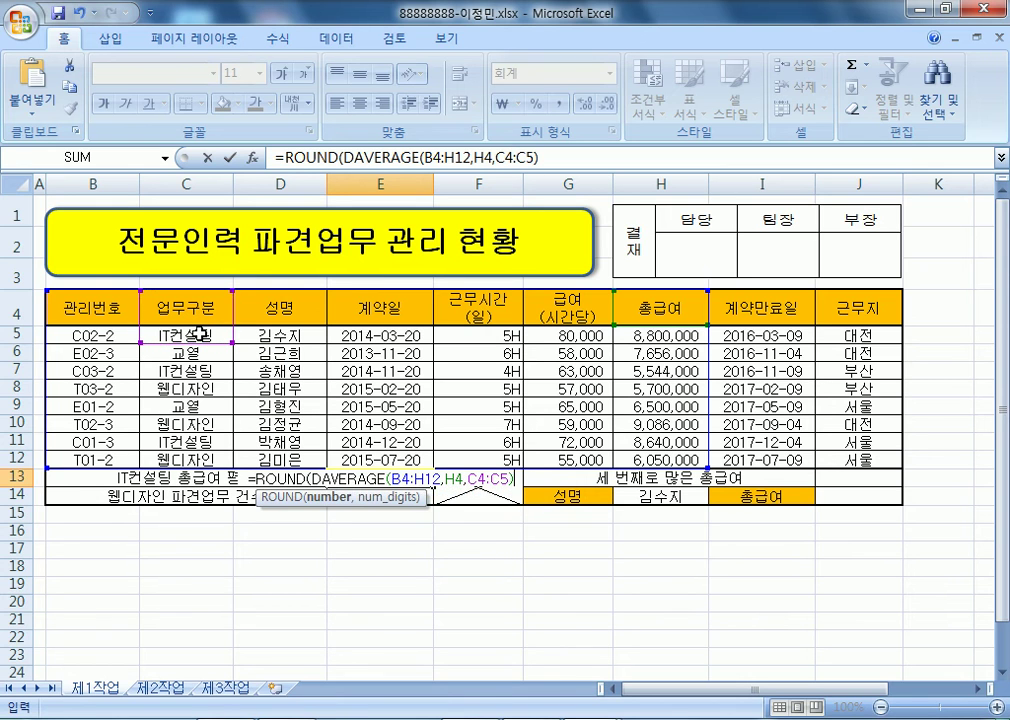
key("BackSpace")
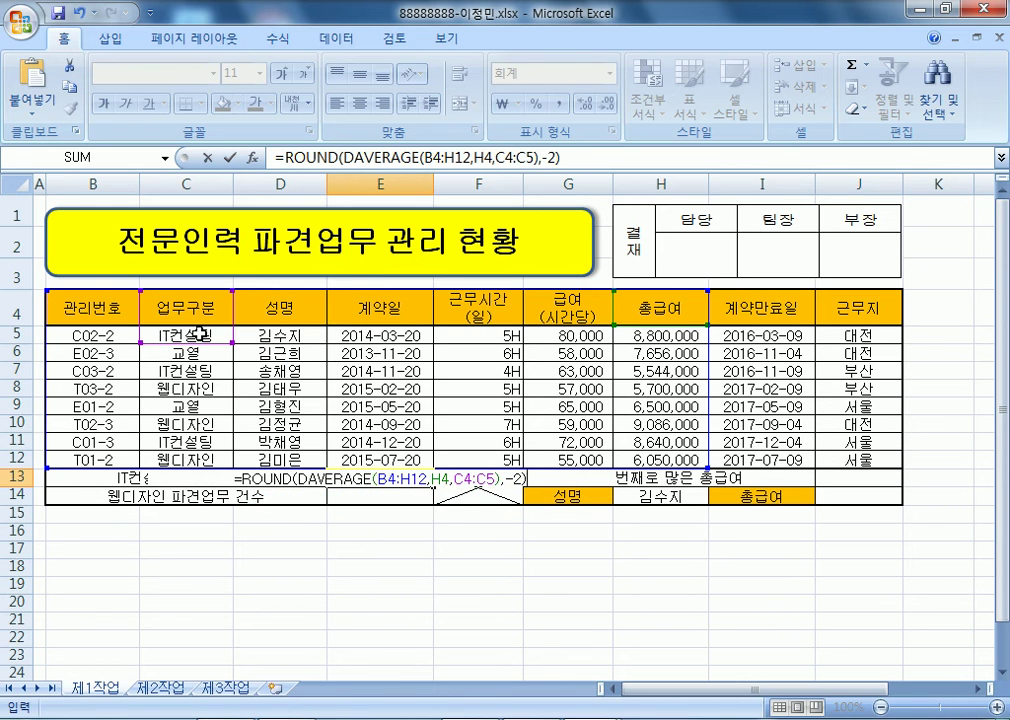
key("Return")
key("Up")
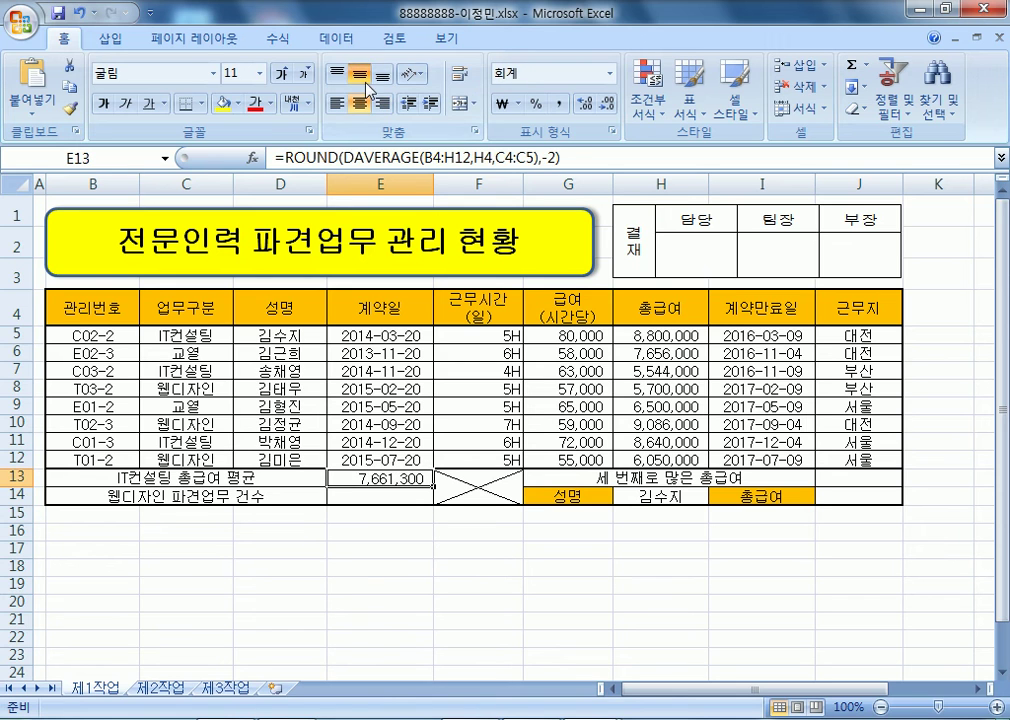
- Copy E13's formula text from the formula bar
left_click_drag(585, 160, 272, 158)
key("ctrl+c")
key("alt+Tab")
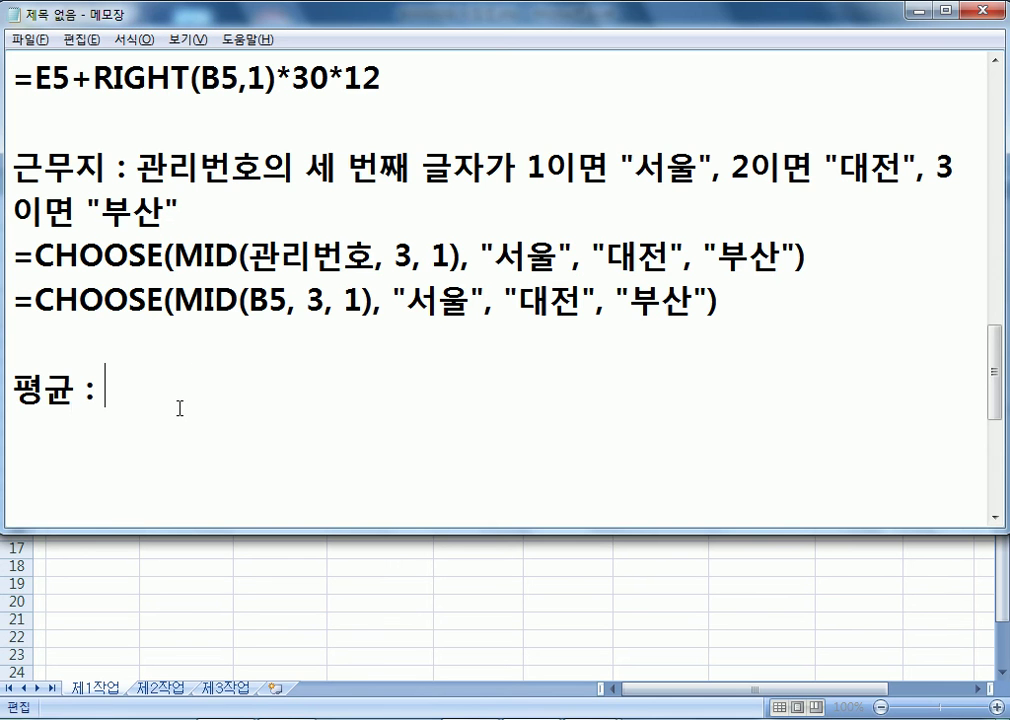
- Paste the average formula after 평균 : and point out its B4:H12, H4, C4:C5 ranges
key("ctrl+v")
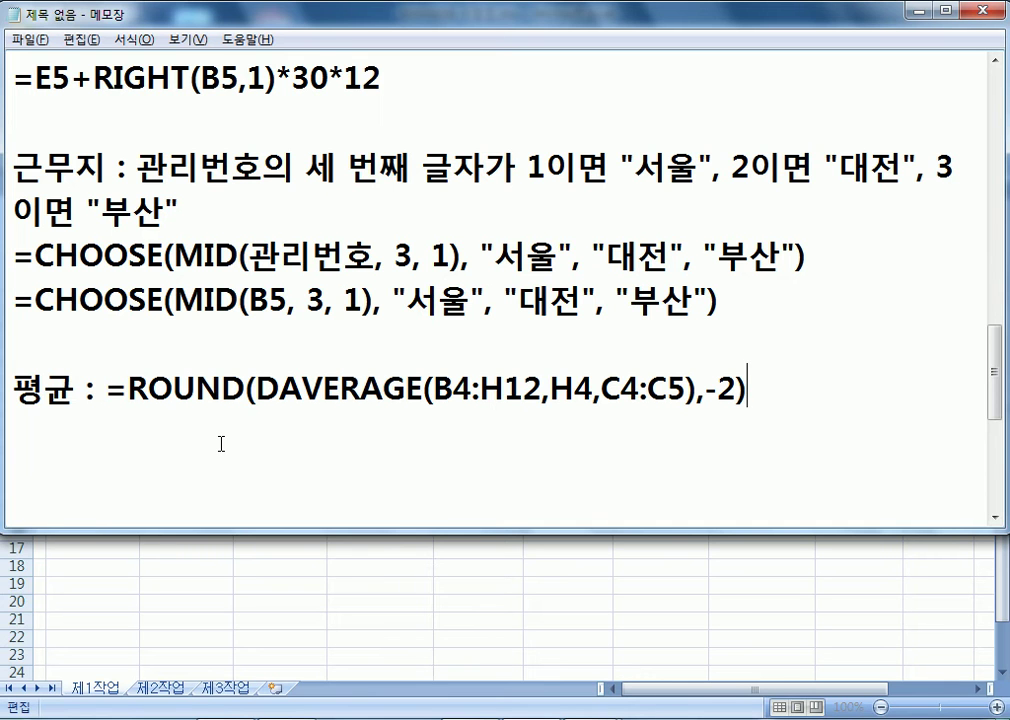
key("alt+Tab")
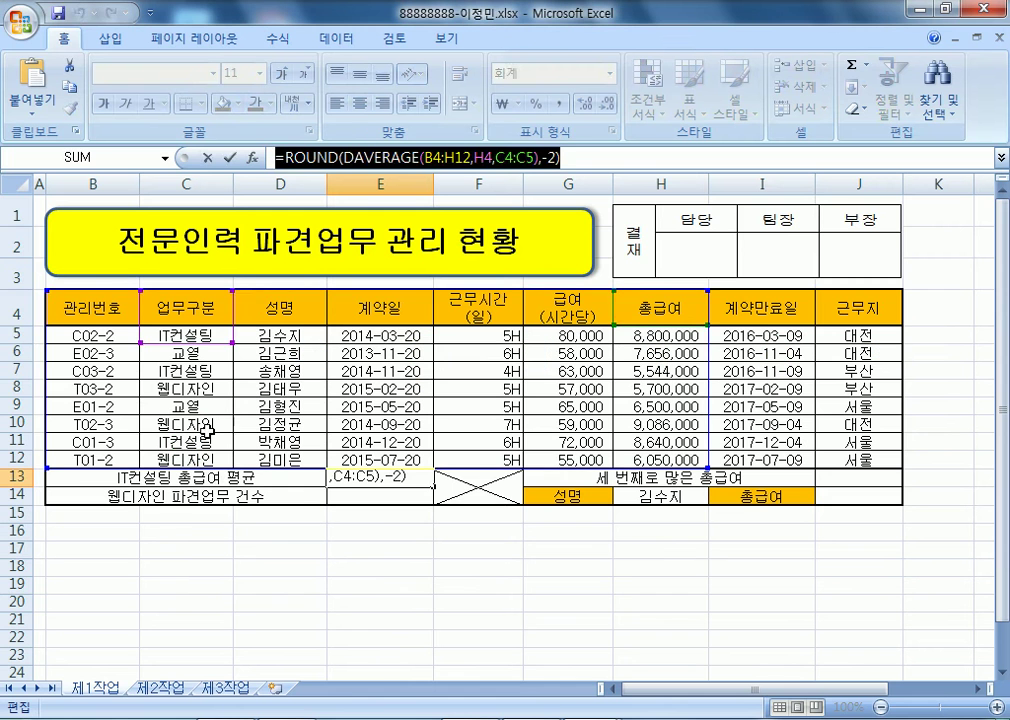
key("Escape")
left_click_drag(74, 305, 690, 459)
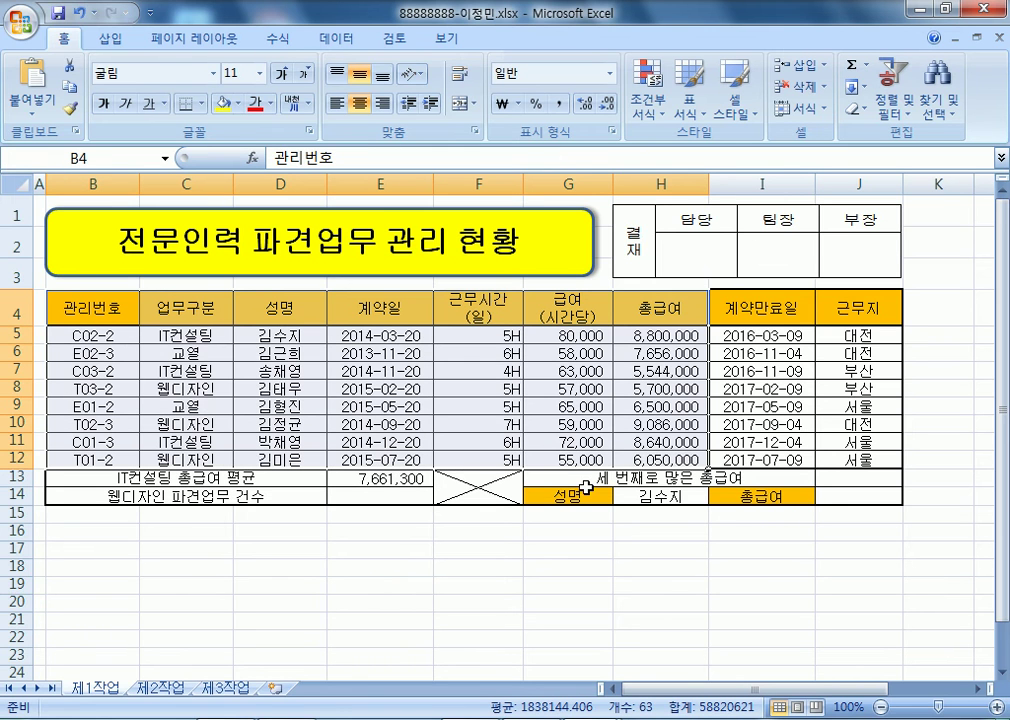
left_click(645, 312)
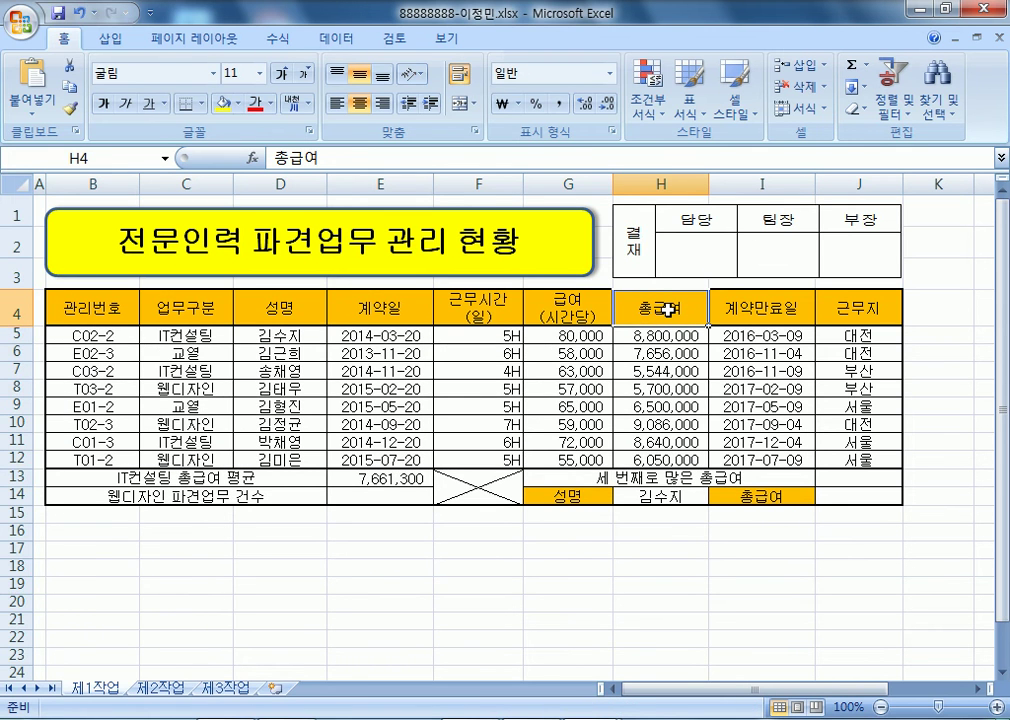
left_click_drag(203, 309, 208, 338)
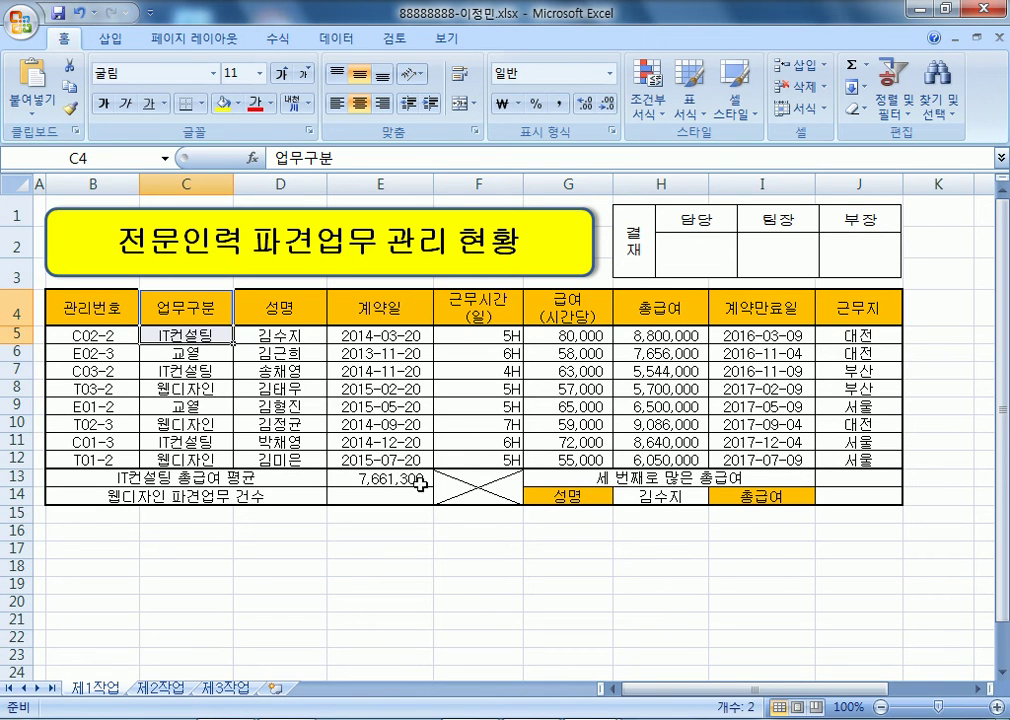
left_click(400, 478)
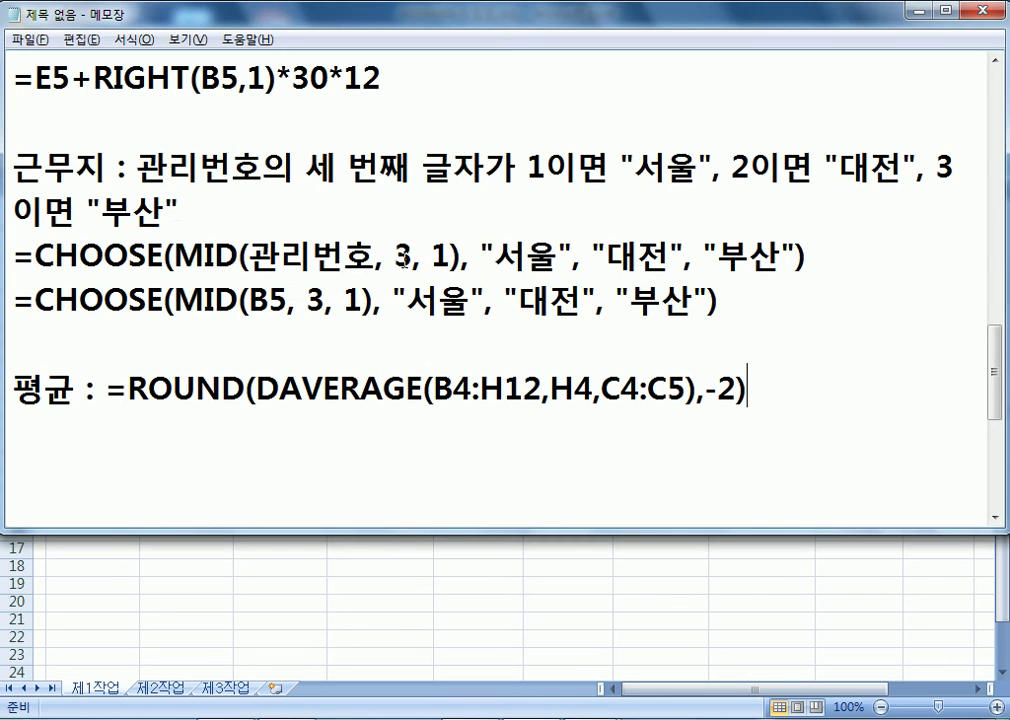
- Highlight ROUND and the -2 rounding digits in the noted formula
key("alt+Tab")
double_click(133, 391)
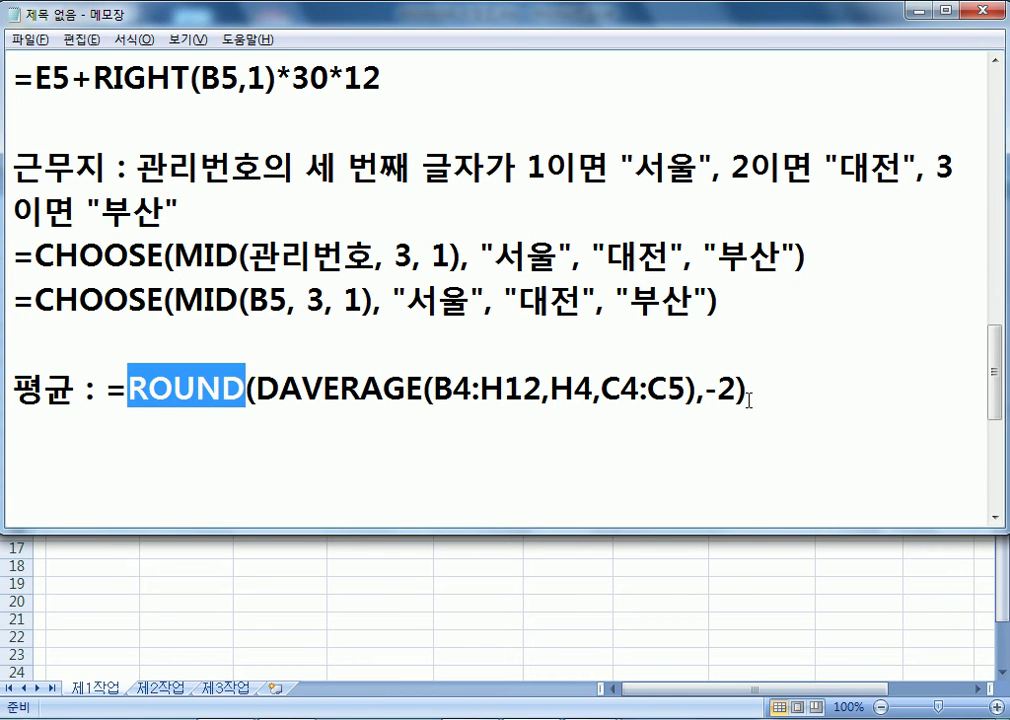
left_click_drag(706, 388, 737, 390)
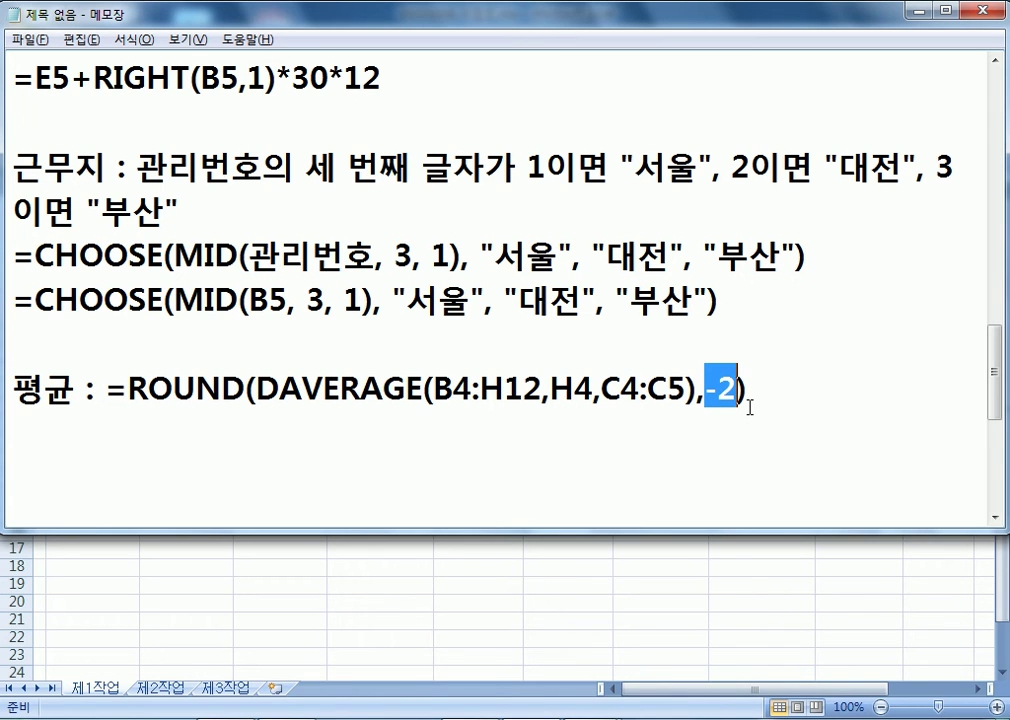
left_click(783, 428)
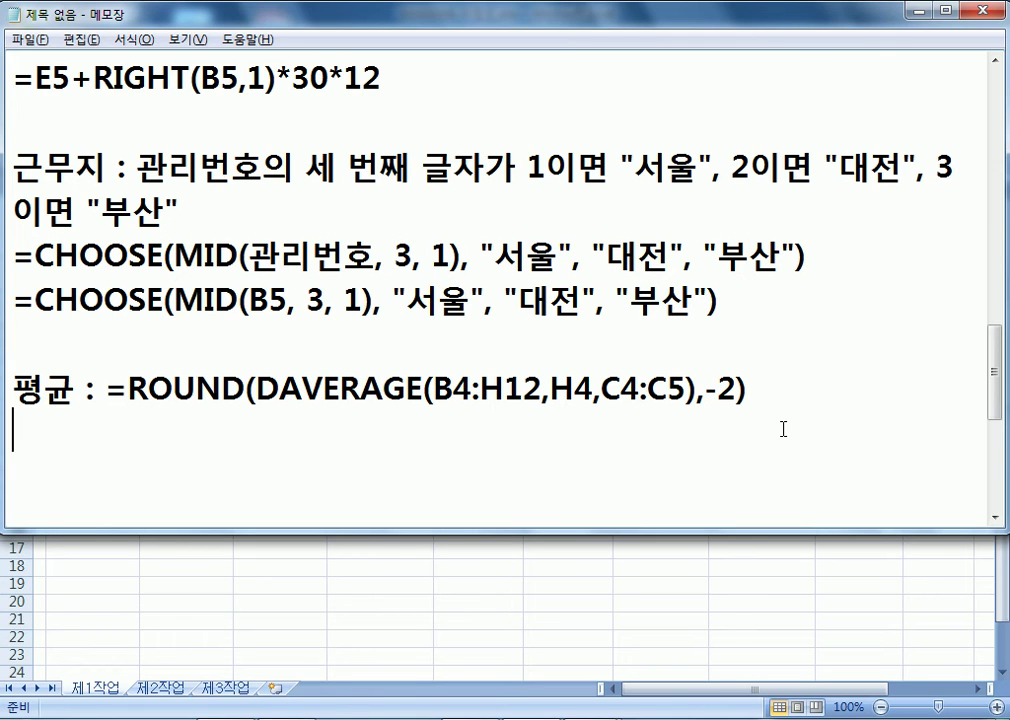
key("alt+Tab")
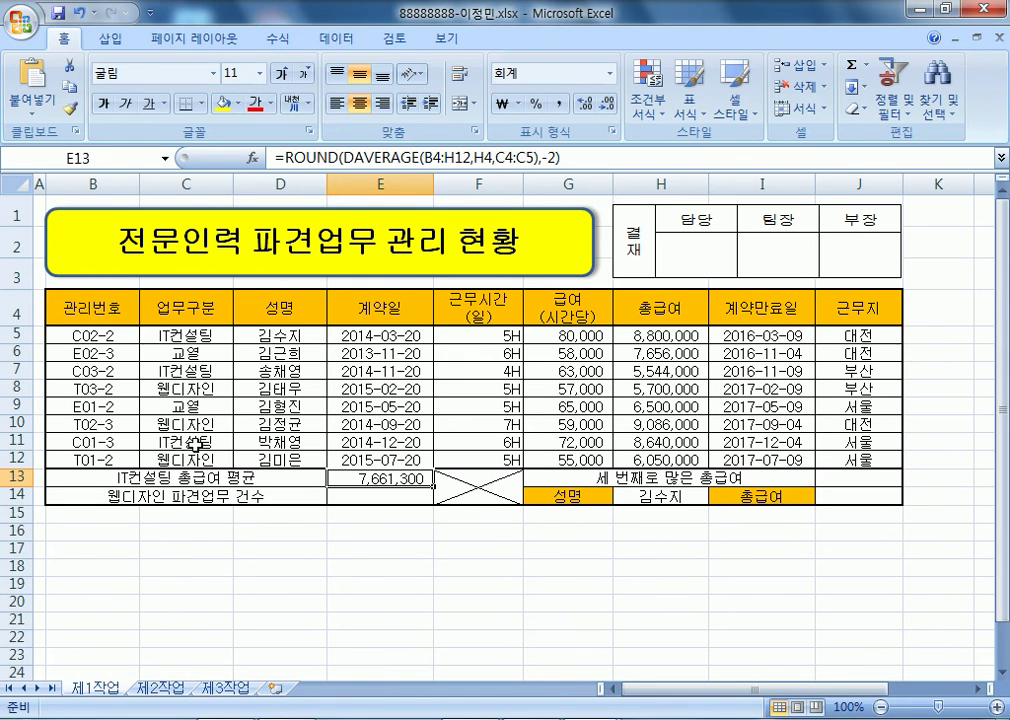
- Enter =COUNTIF(C5:C12,"웹디자인") in E14 to count the 웹디자인 jobs
left_click(413, 504)
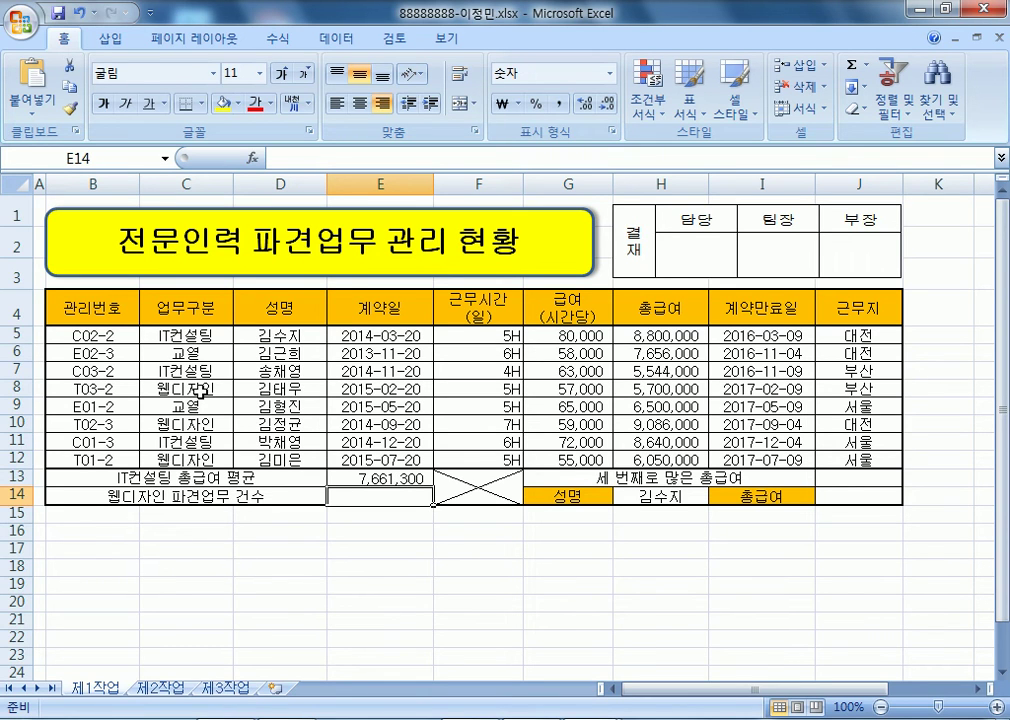
type("=COUNT")
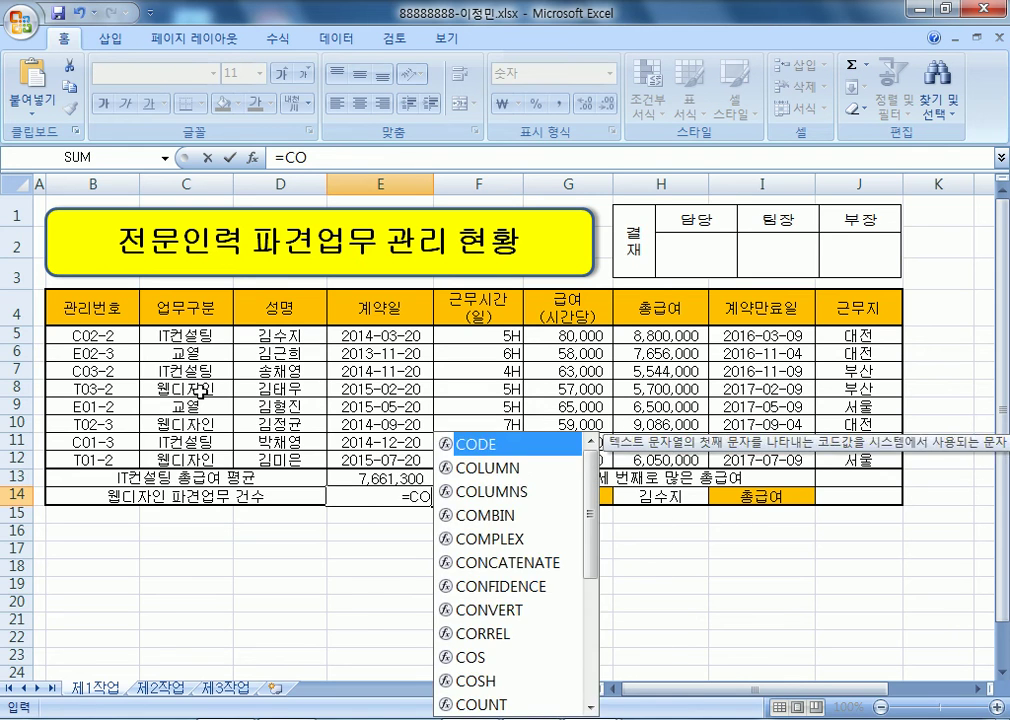
key("Down")
key("Down")
key("Down")
key("Tab")
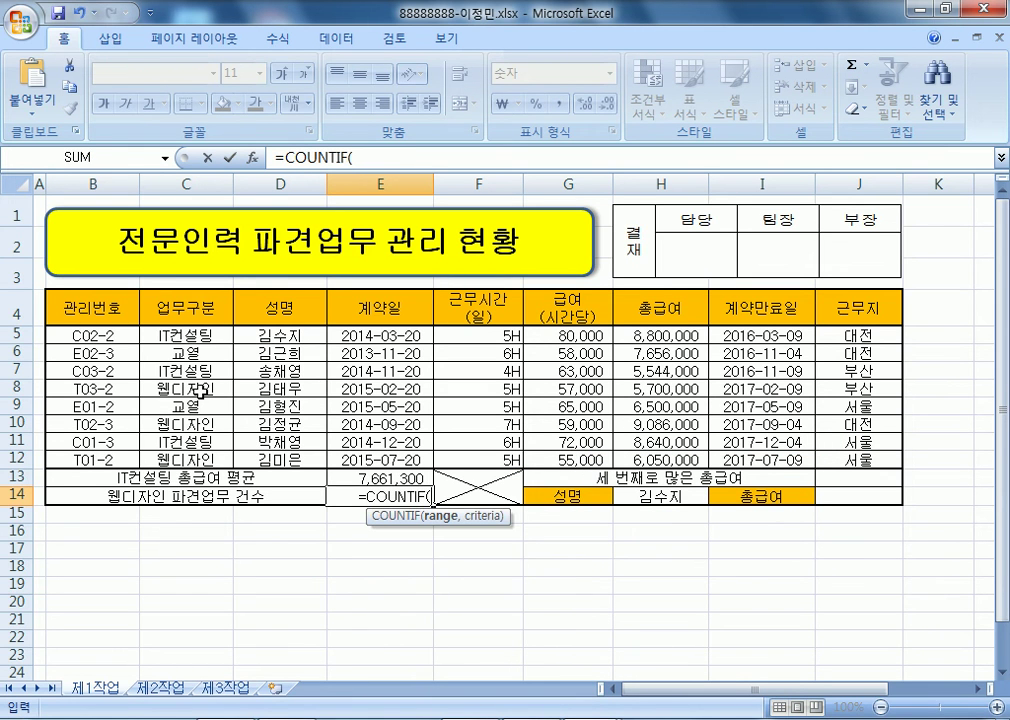
left_click_drag(175, 336, 175, 452)
type(",")
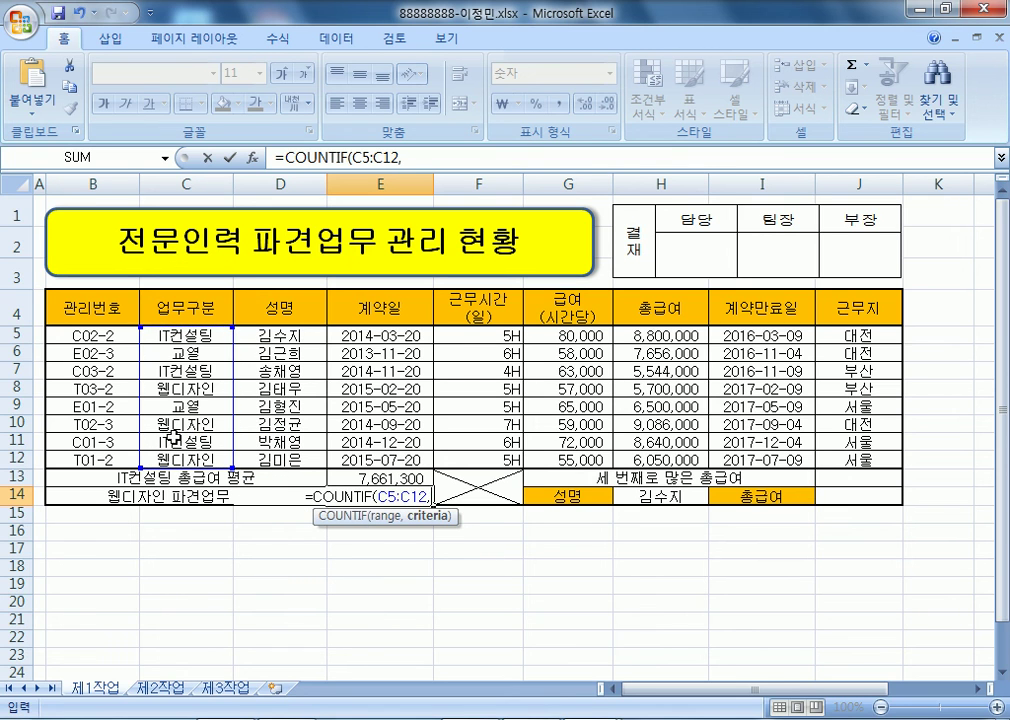
type("\"DNPQ")
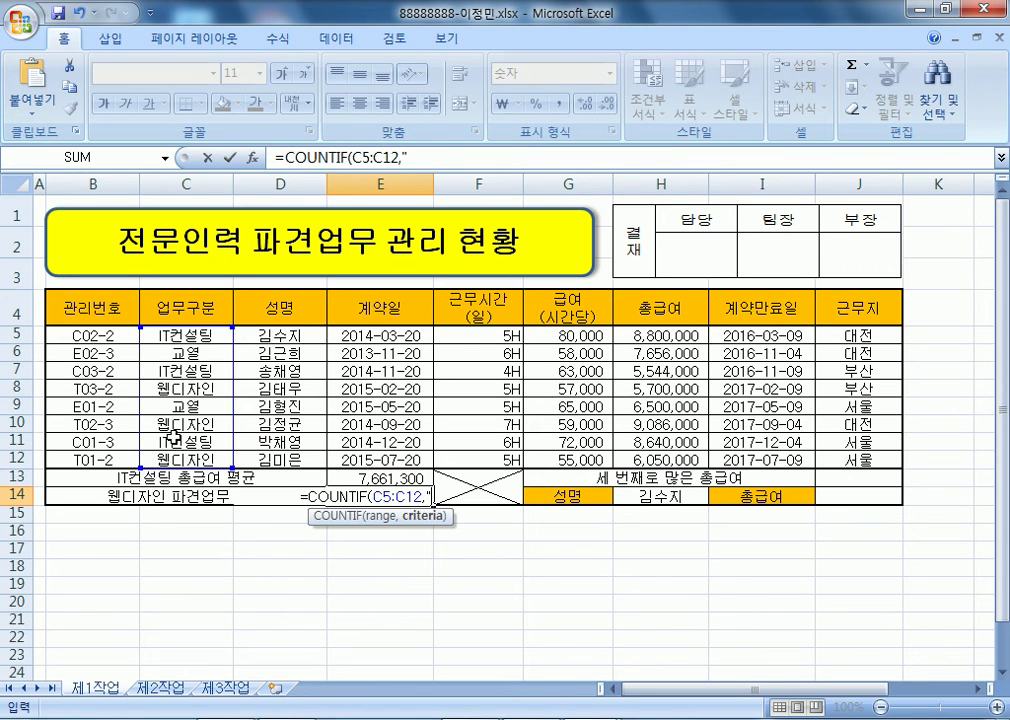
key("BackSpace")
key("BackSpace")
key("BackSpace")
key("BackSpace")
key("Hangul")
type("웹디")
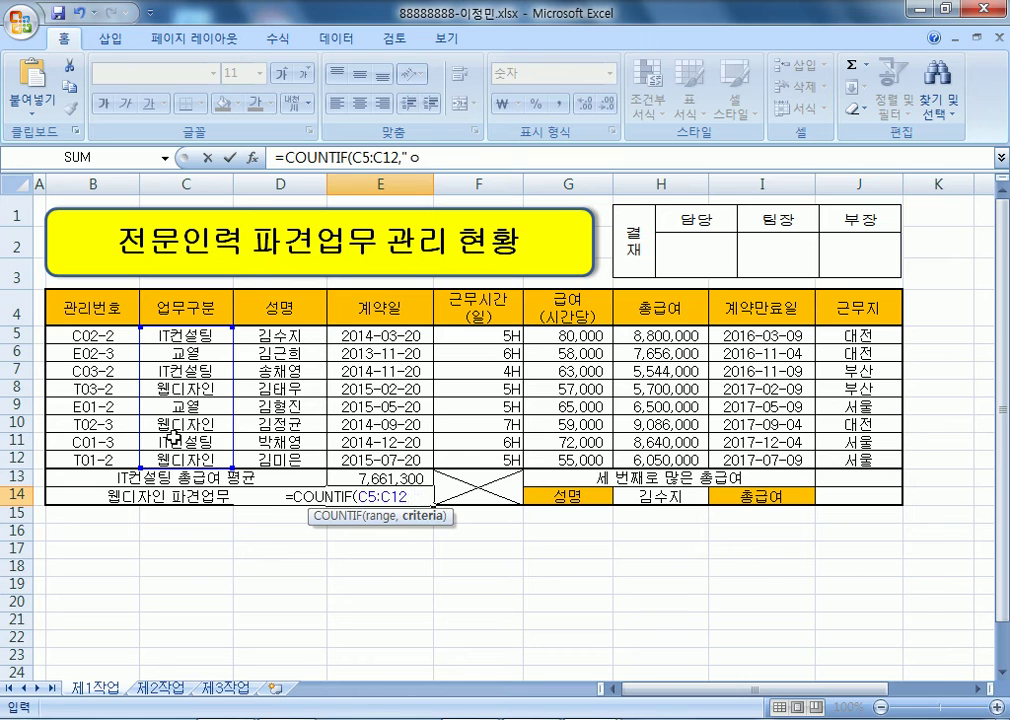
type("자인\")")
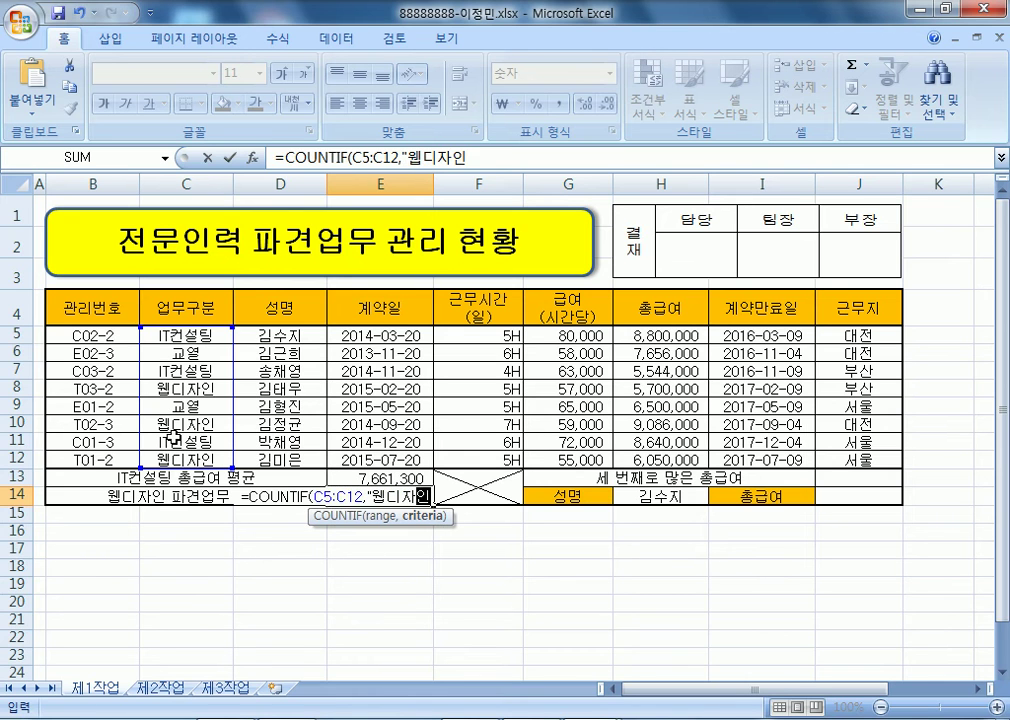
key("Return")
- Append &"건" to the E14 formula so it displays 3건
key("Up")
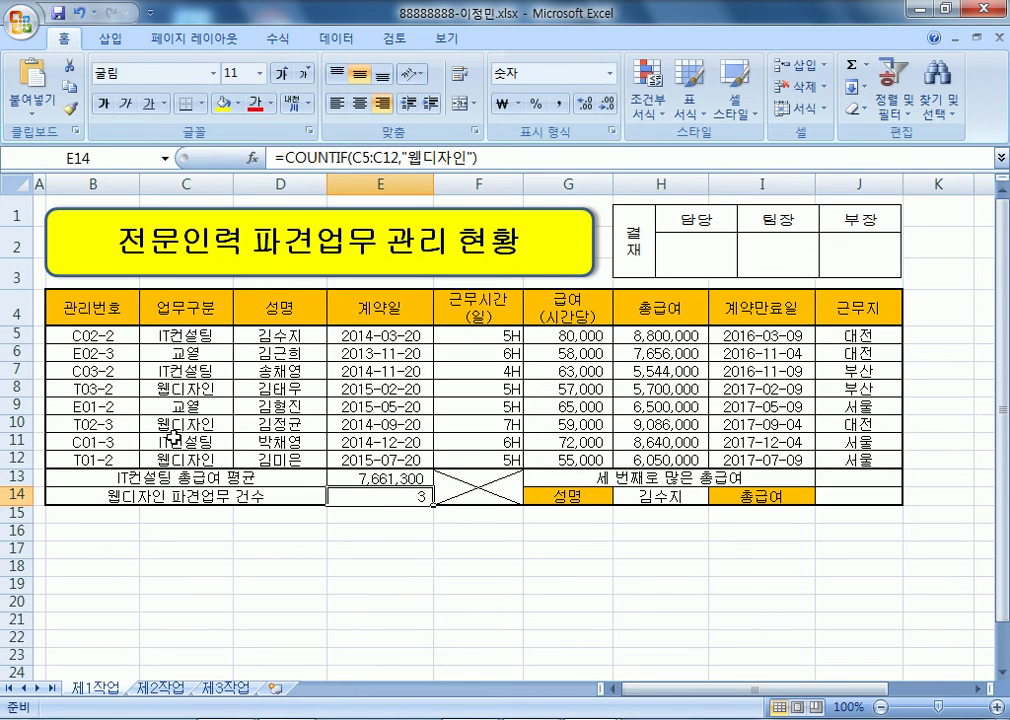
key("F2")
left_click_drag(362, 497, 431, 498)
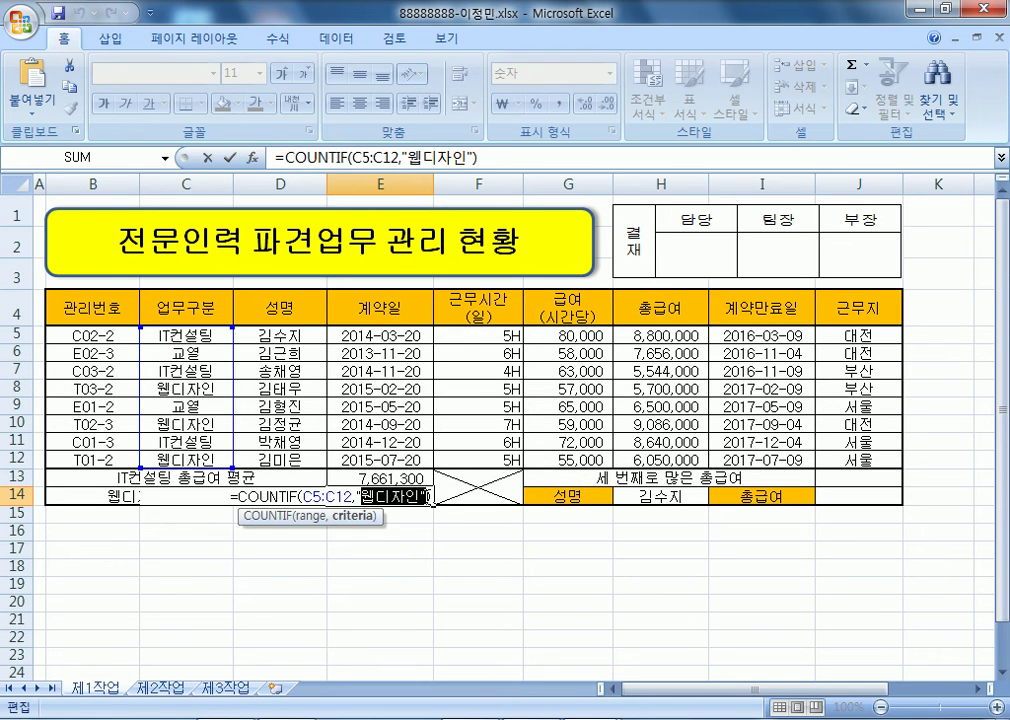
key("BackSpace")
key("BackSpace")
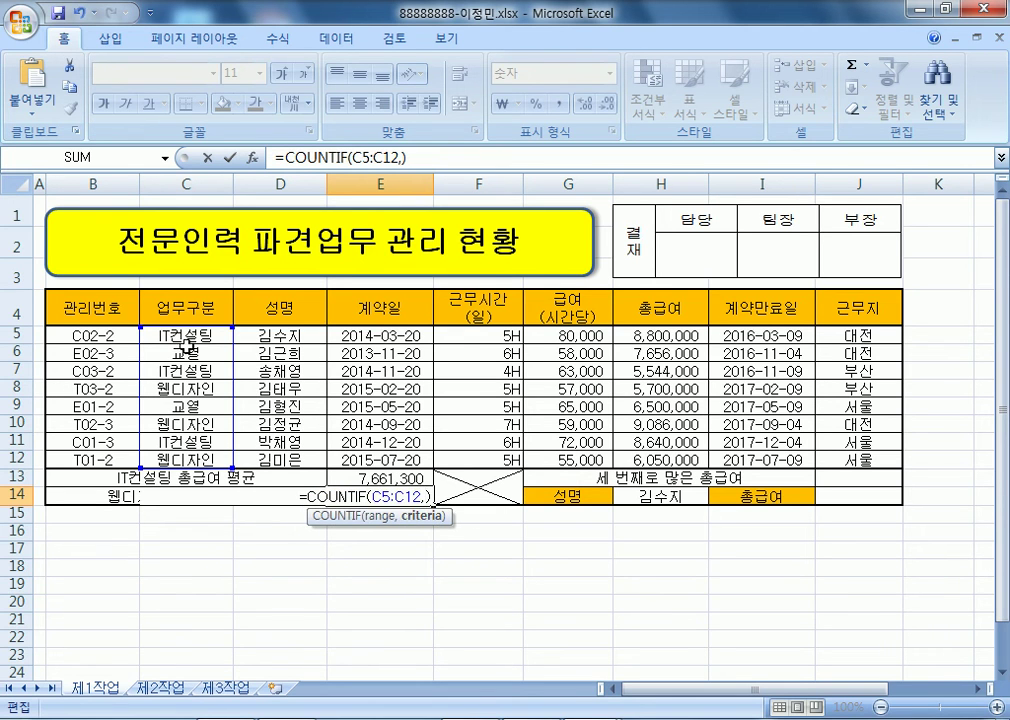
left_click(178, 389)
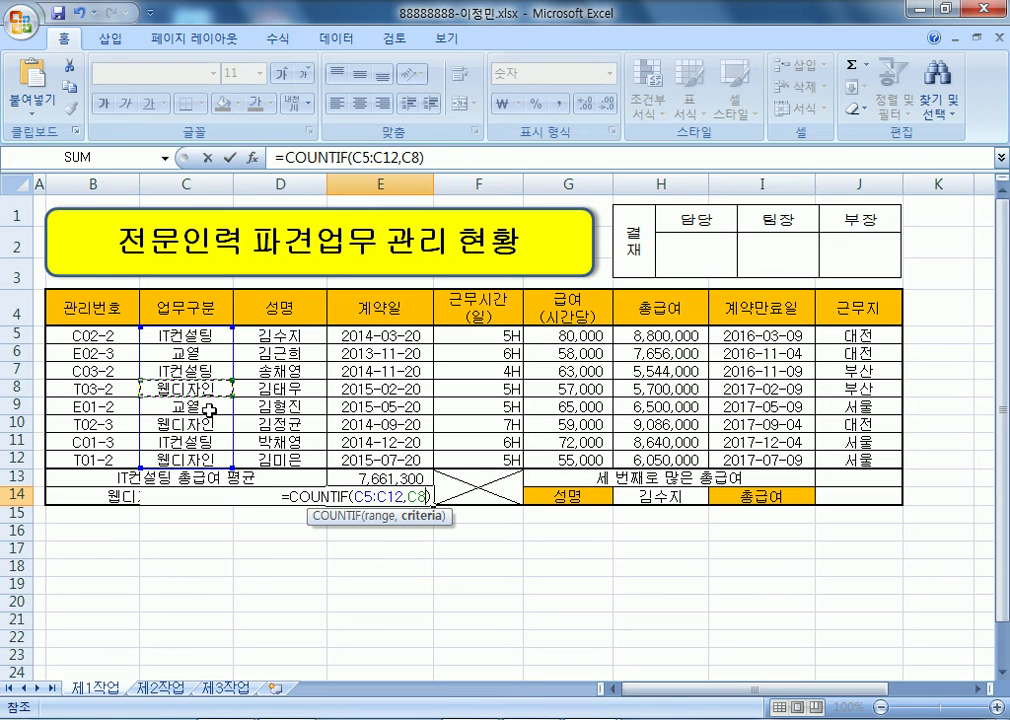
key("Escape")
key("F2")
type("&\"RJS")
key("BackSpace")
key("BackSpace")
key("BackSpace")
key("BackSpace")
type("\"건\"")
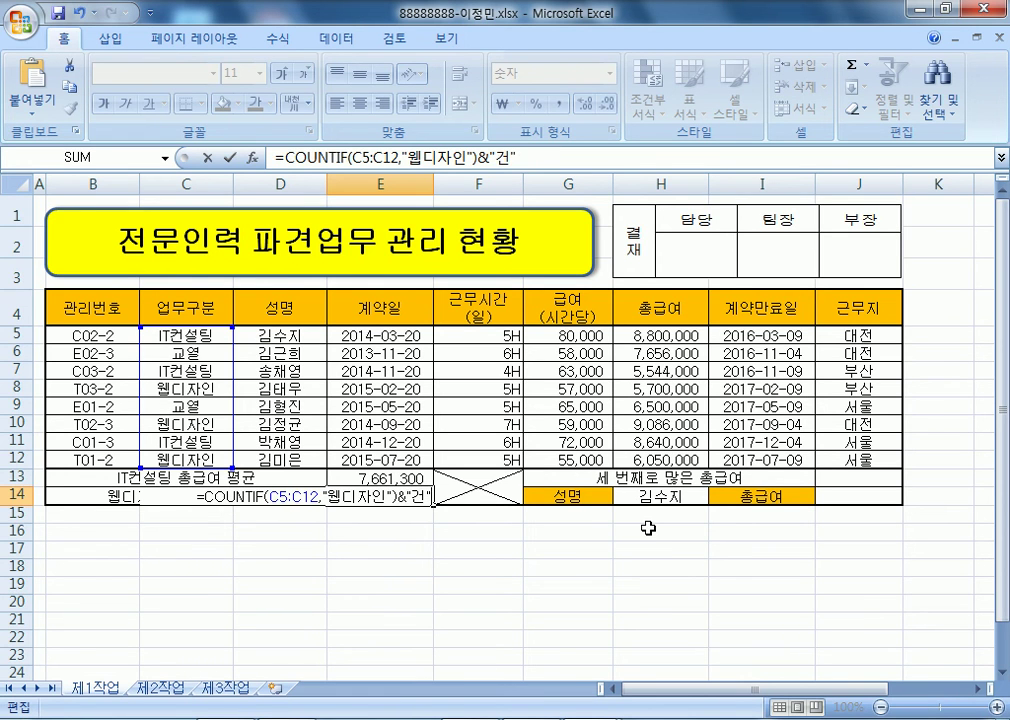
key("Return")
key("Up")
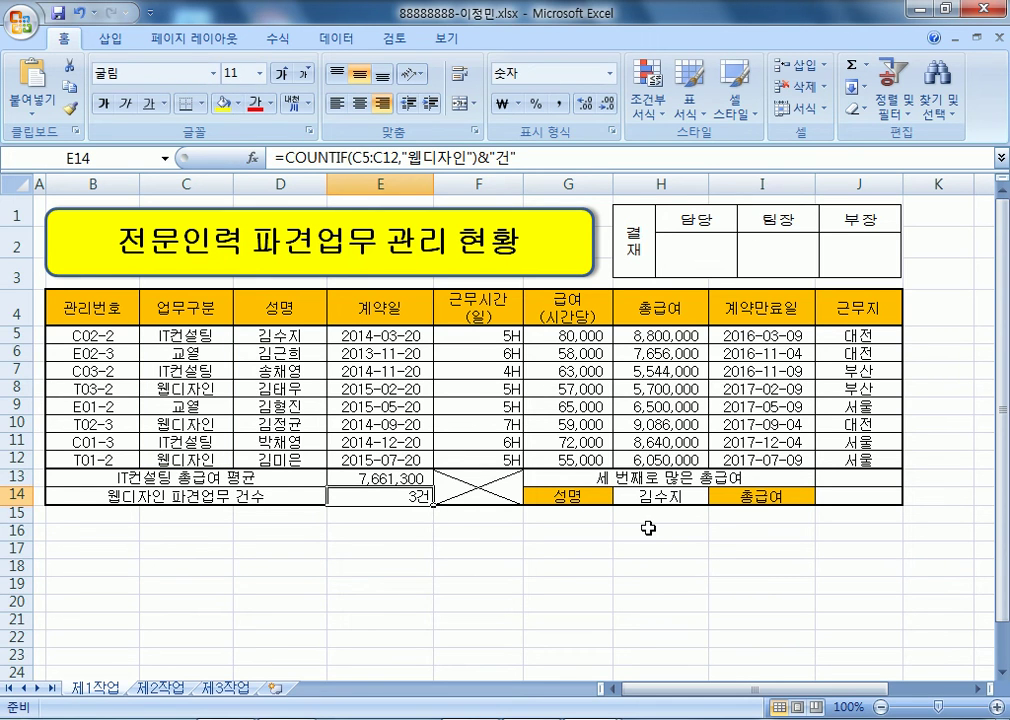
- Enter =LARGE(총급여,3) in J13 to show the third-largest salary, 8,640,000
key("Right")
key("Right")
key("Right")
key("Right")
key("Right")
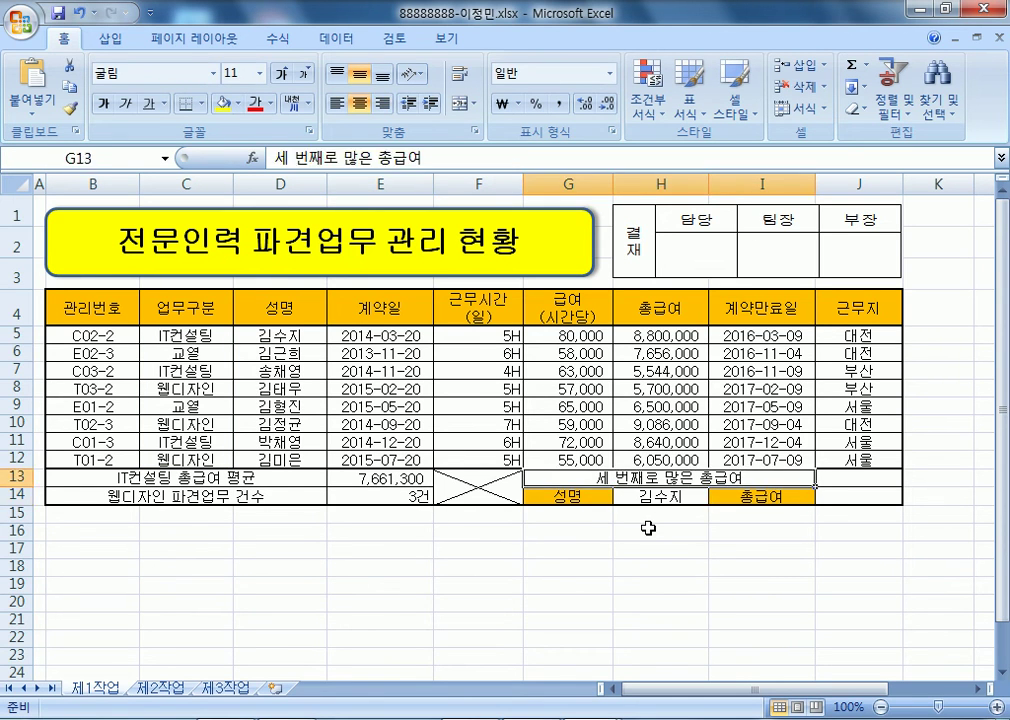
key("Up")
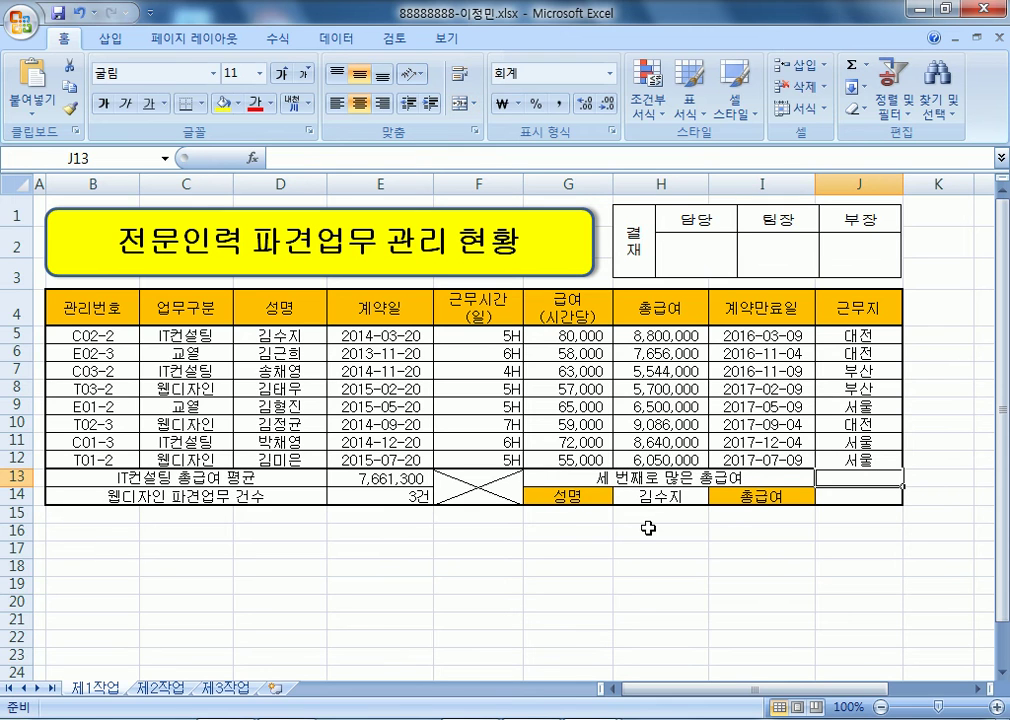
type("=LARGE(")
left_click_drag(660, 335, 681, 459)
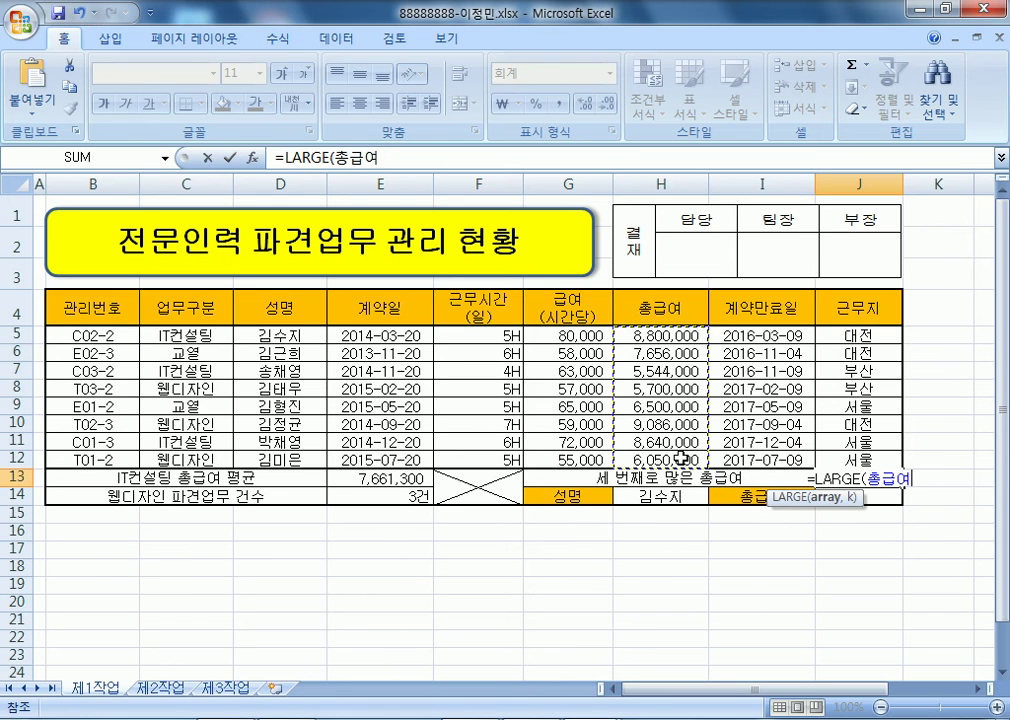
type(",3)")
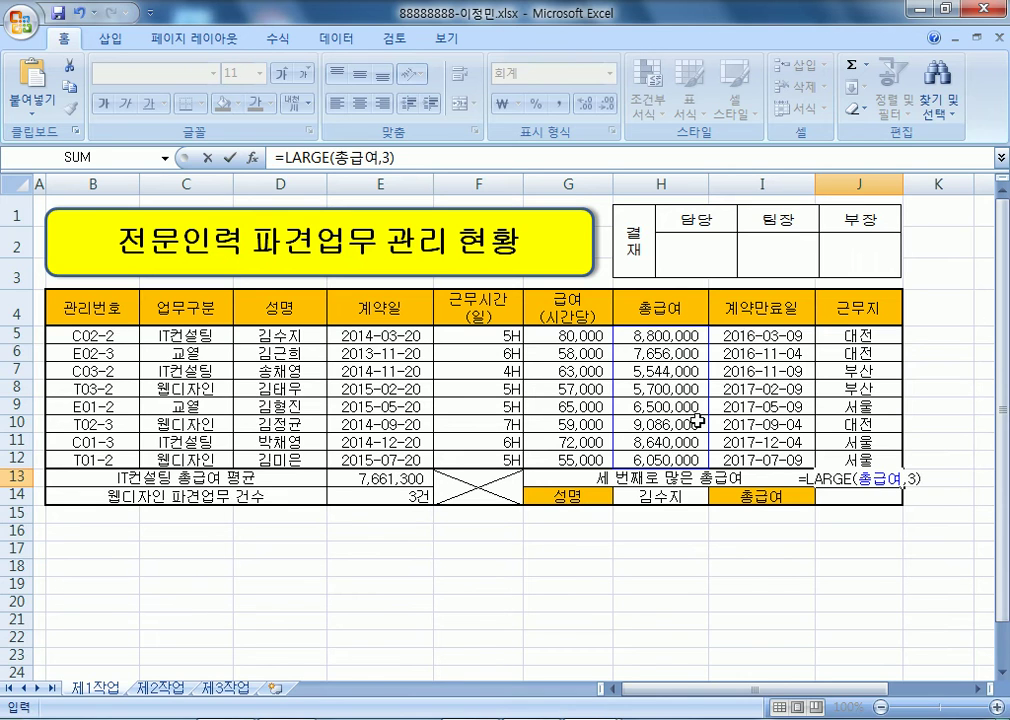
left_click(868, 494)
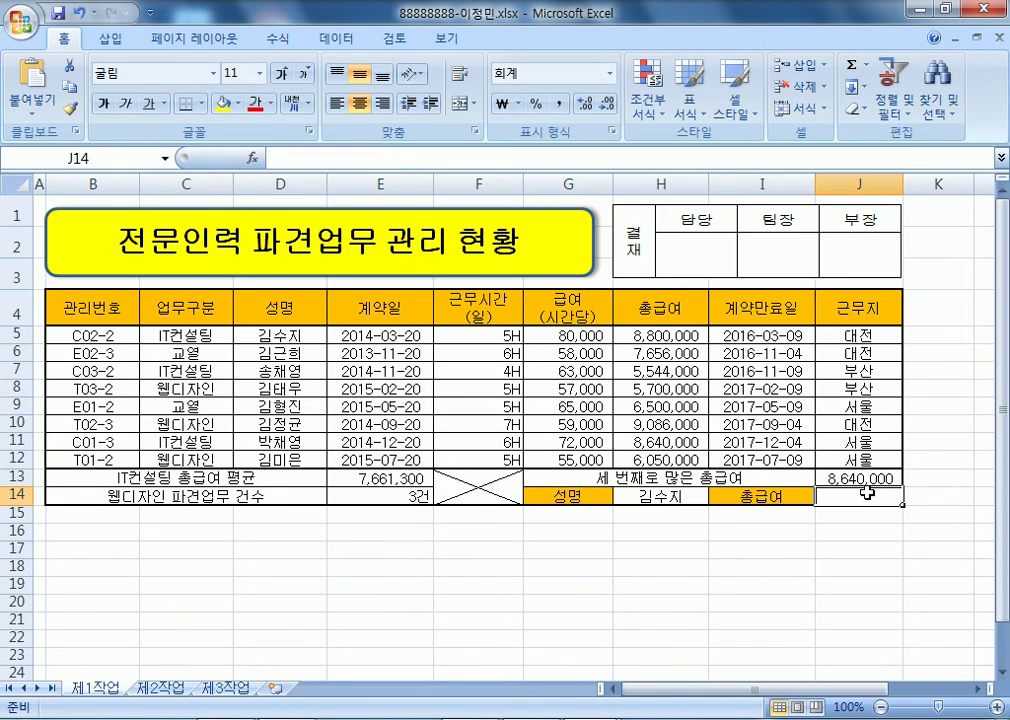
- Enter =VLOOKUP(H14,D5:H12,5,0) in J14, returning 8,800,000 for the employee named in H14
type("=VLOOKUP(")
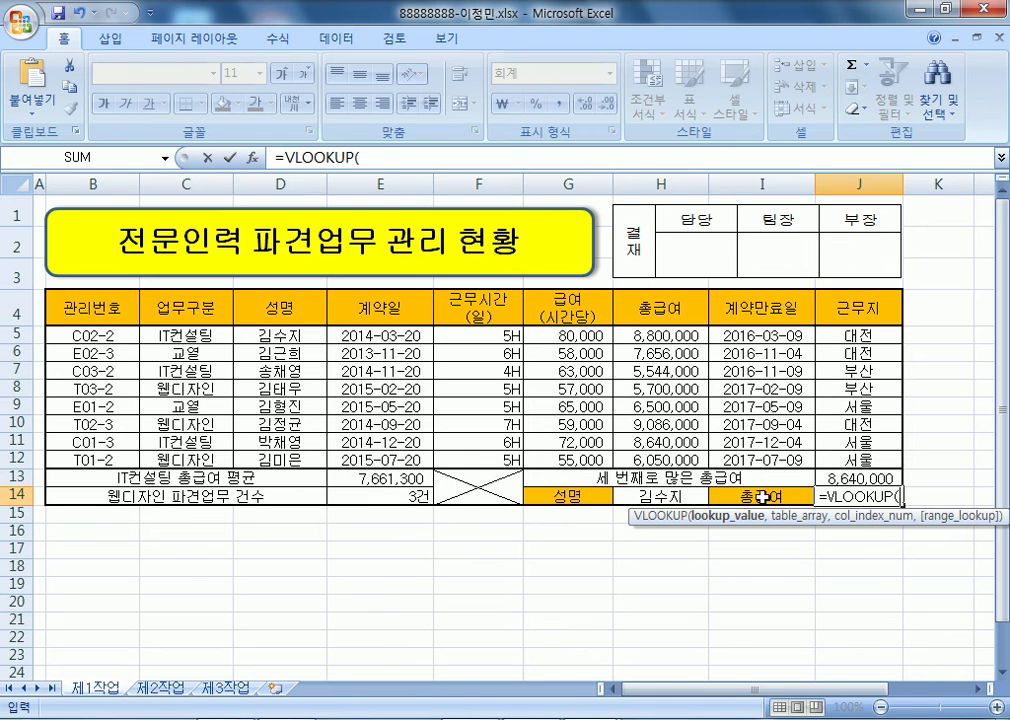
left_click(652, 496)
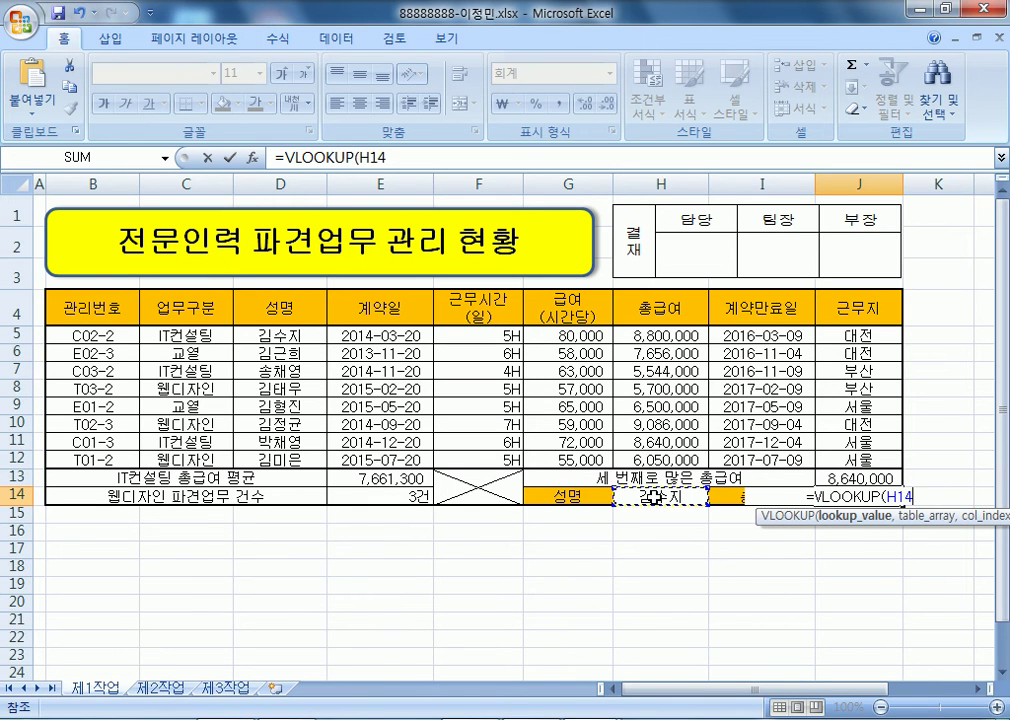
type(",")
left_click_drag(263, 337, 706, 457)
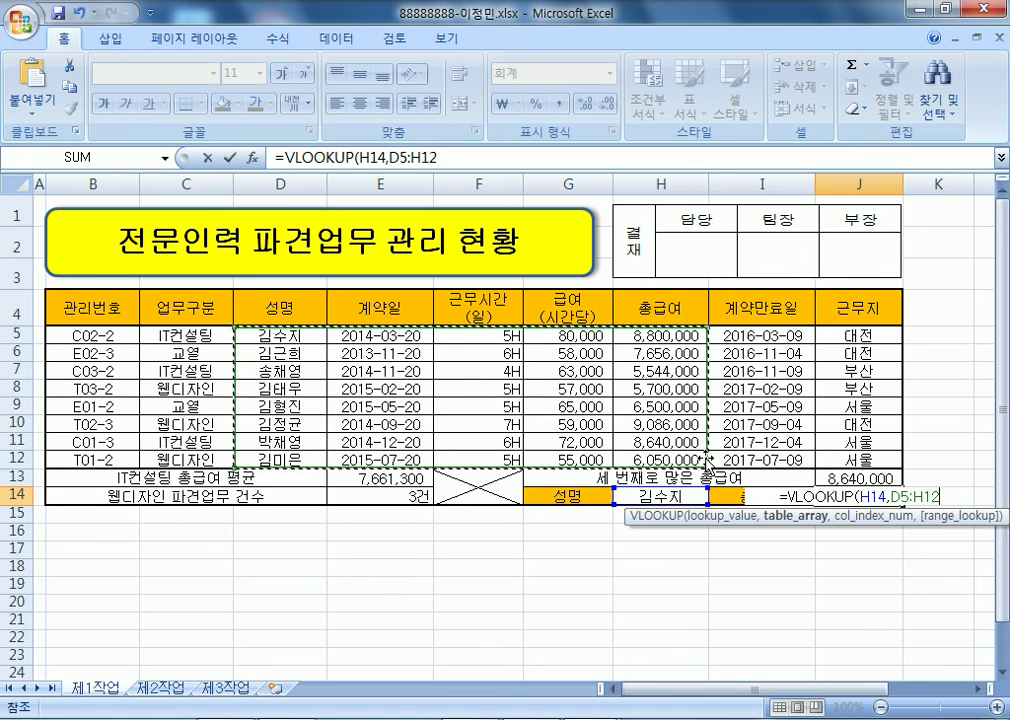
type(",")
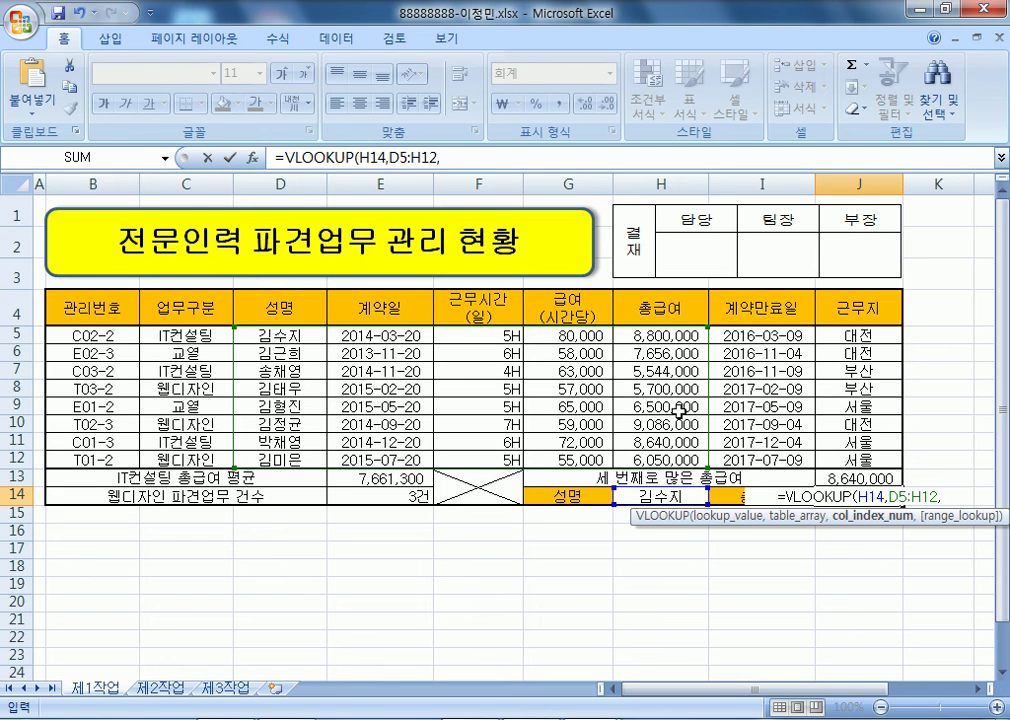
type("5")
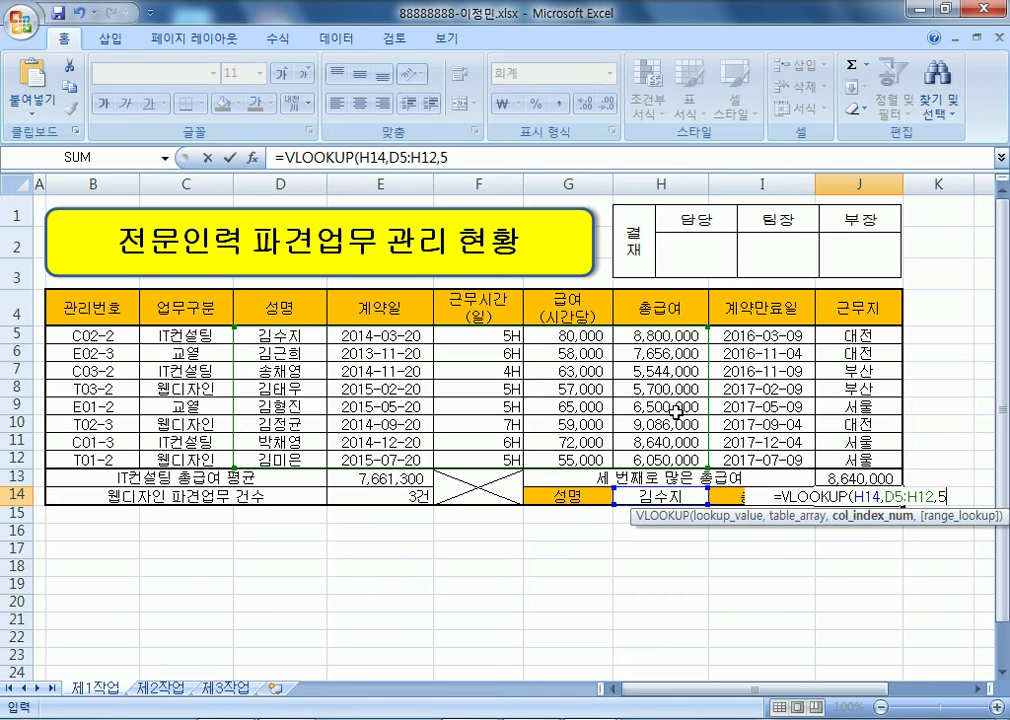
type(",")
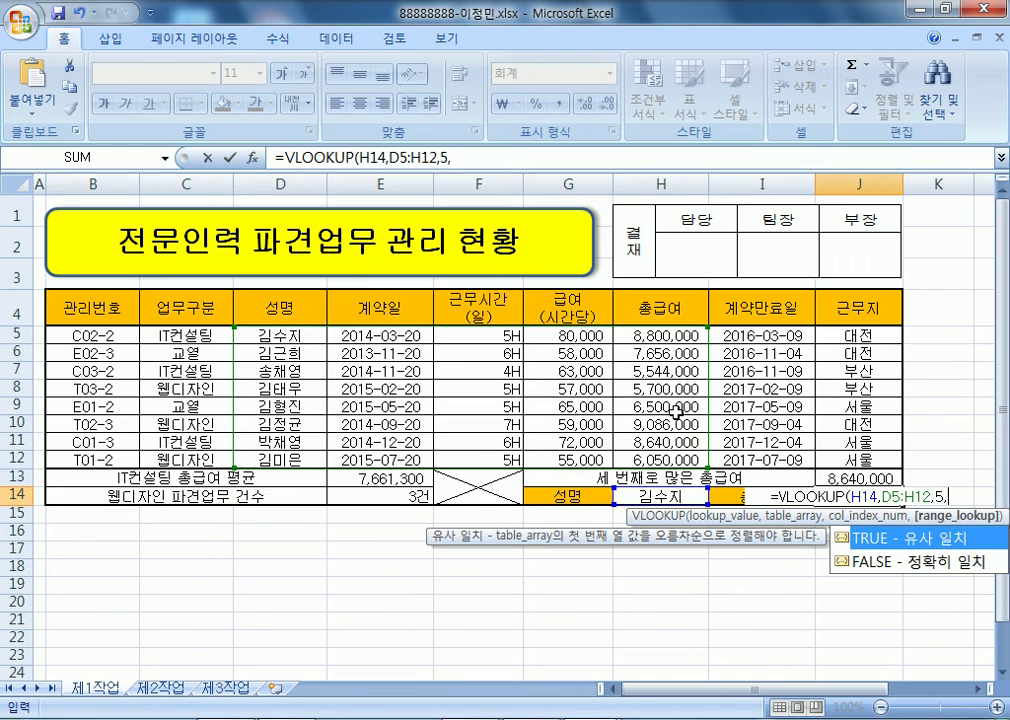
type("0")
key("Return")
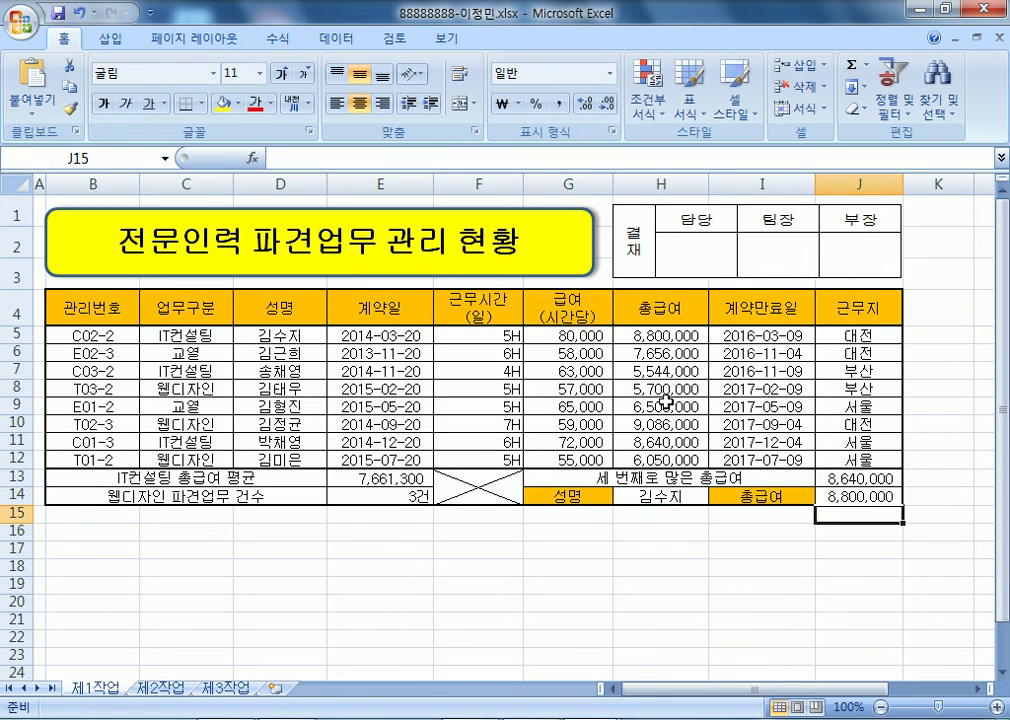
left_click(852, 497)
left_click(700, 496)
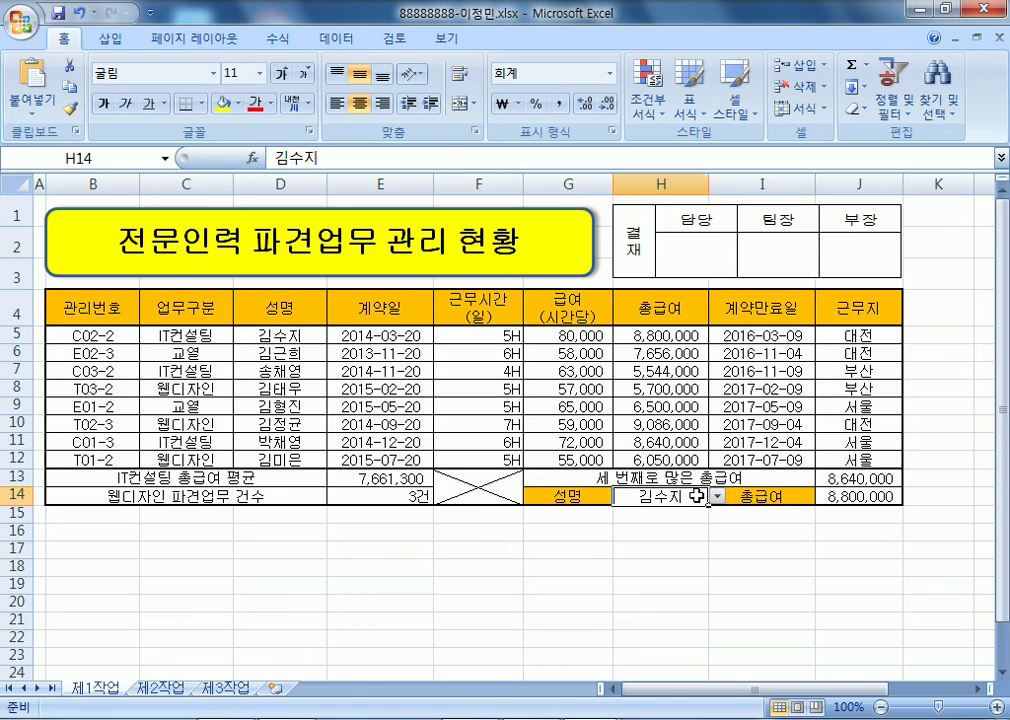
left_click(717, 496)
left_click(700, 550)
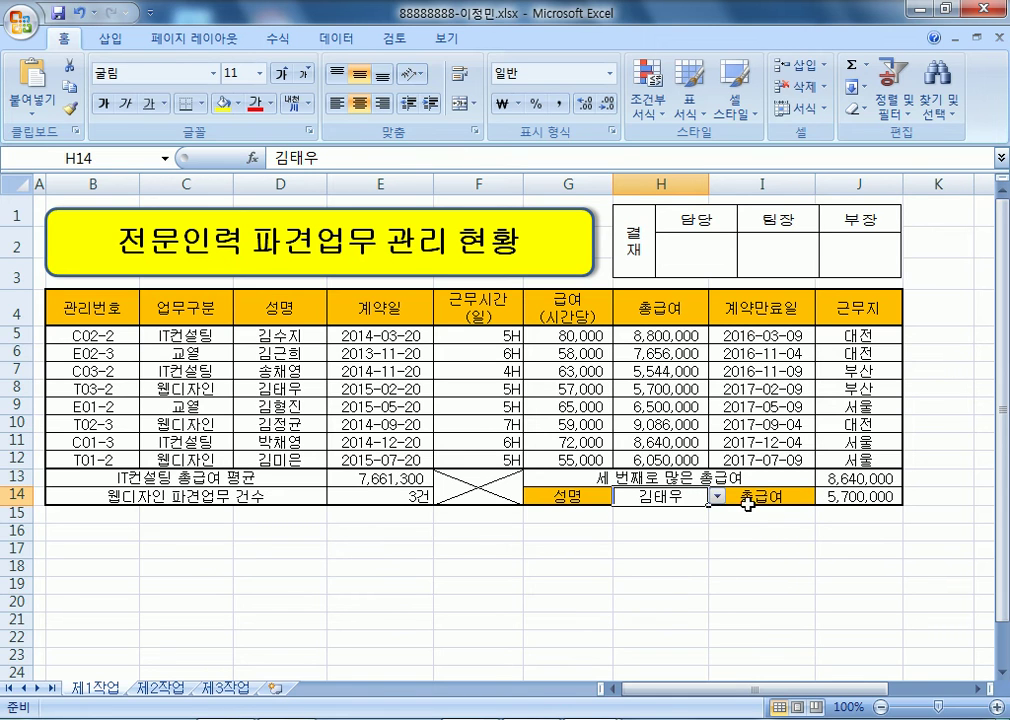
left_click(717, 496)
left_click(697, 510)
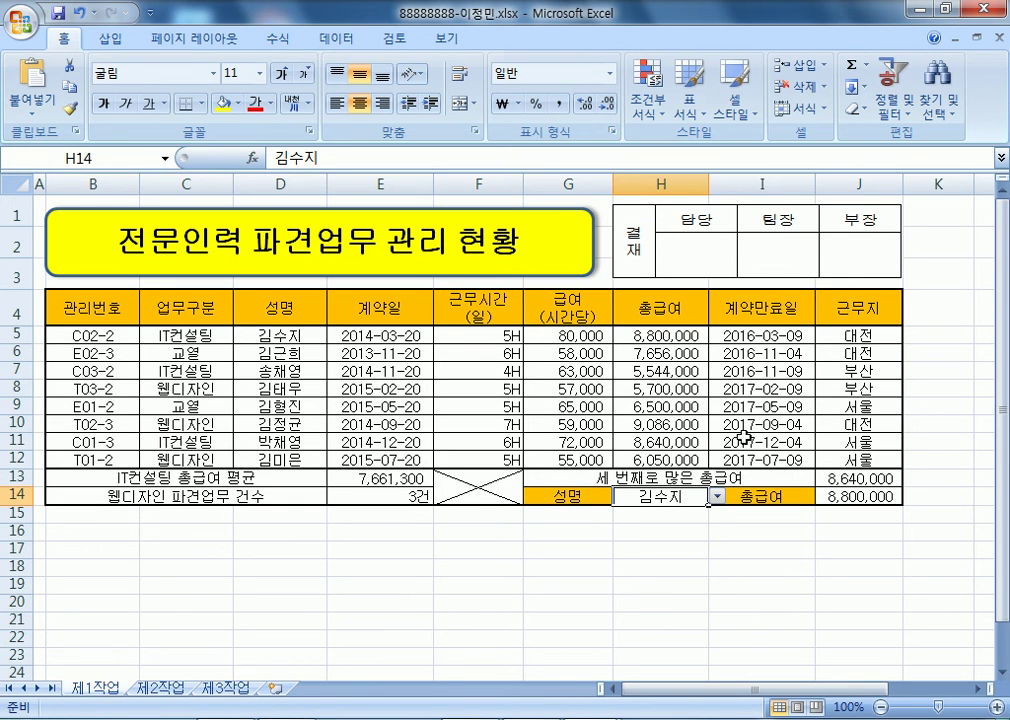
left_click_drag(672, 334, 676, 455)
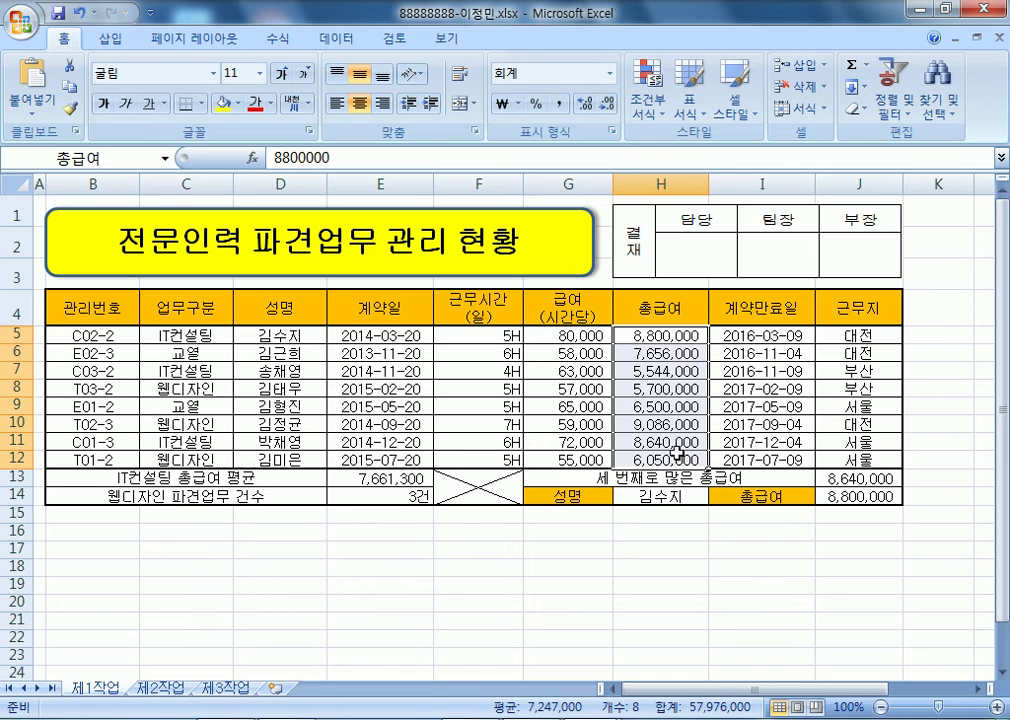
- Apply red gradient data bars to the 총급여 values in H5:H12
left_click(649, 95)
mouse_move(713, 244)
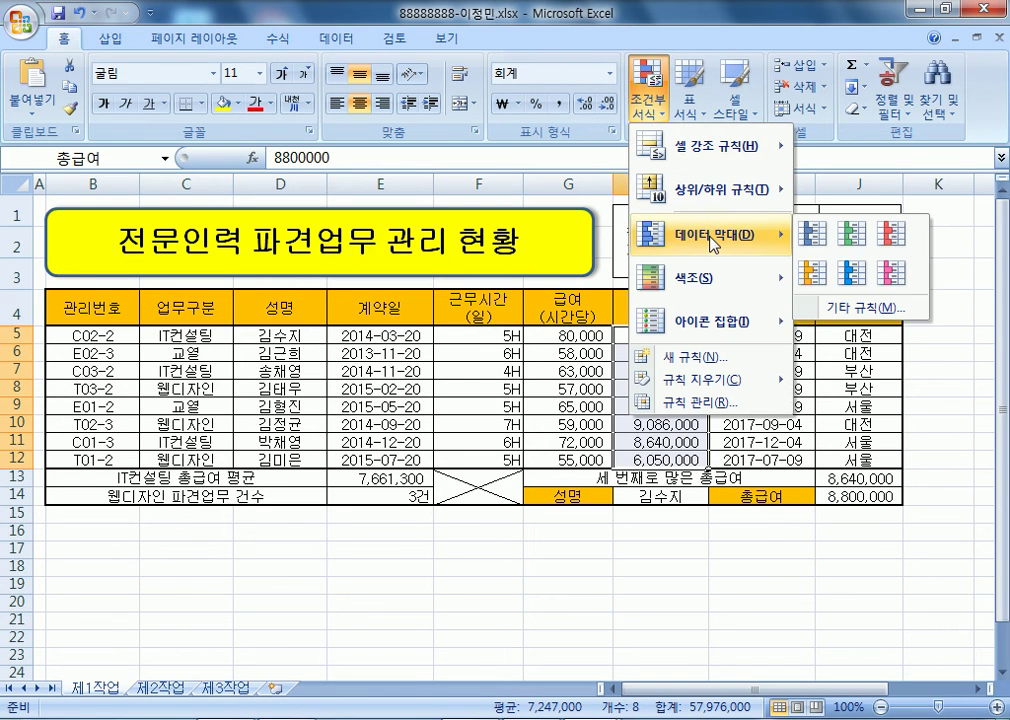
left_click(905, 238)
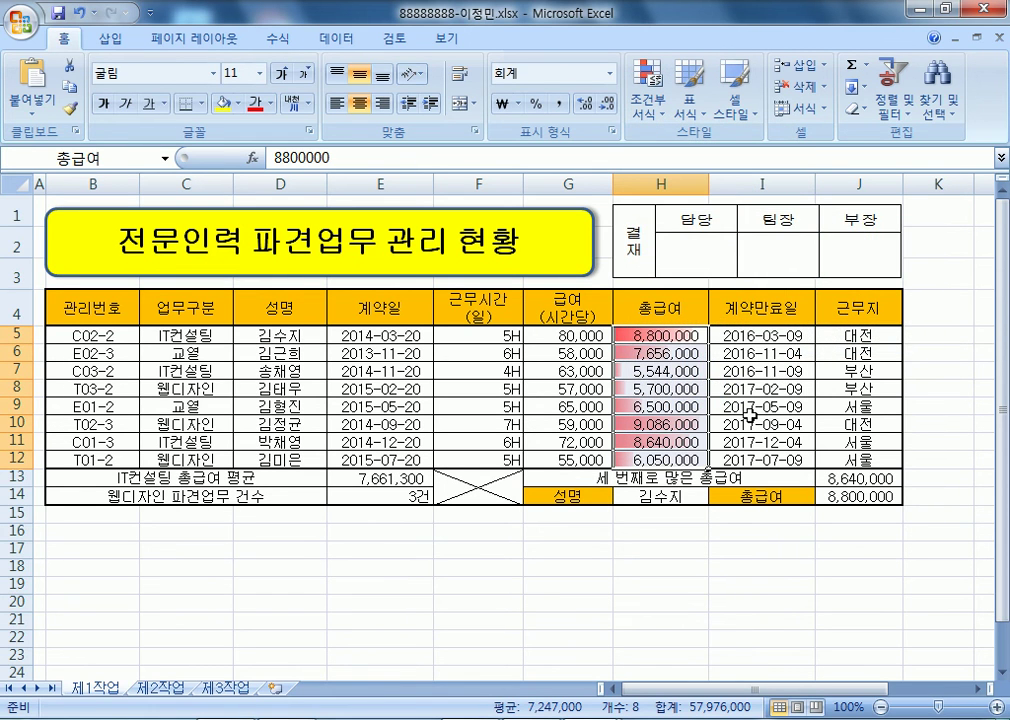
left_click(652, 112)
mouse_move(716, 252)
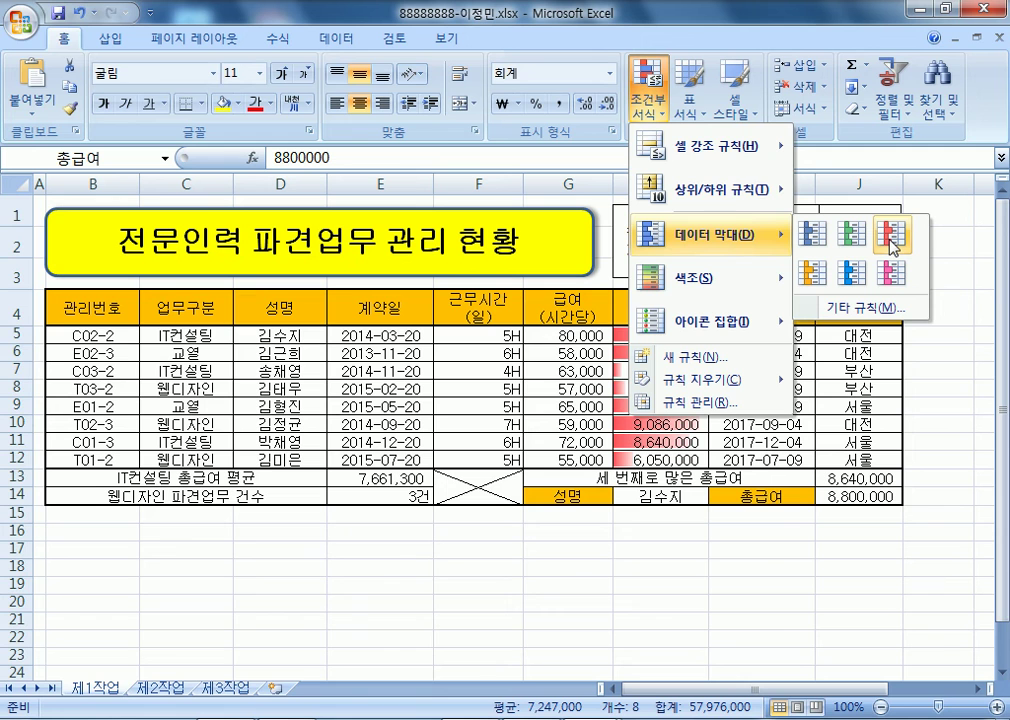
left_click(891, 245)
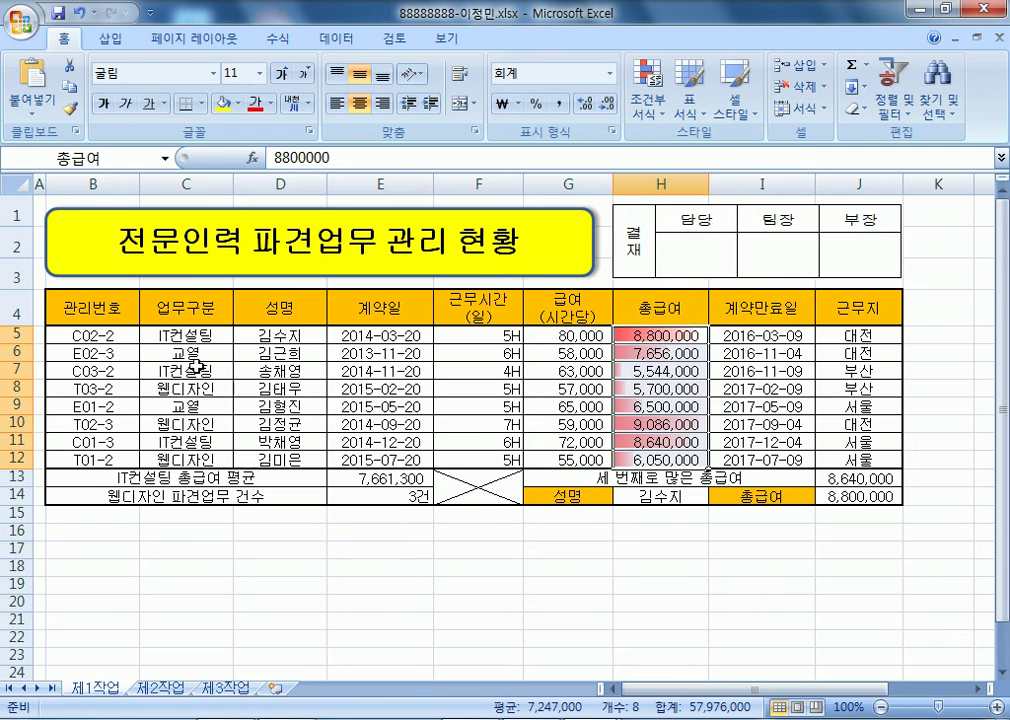
left_click_drag(93, 341, 845, 458)
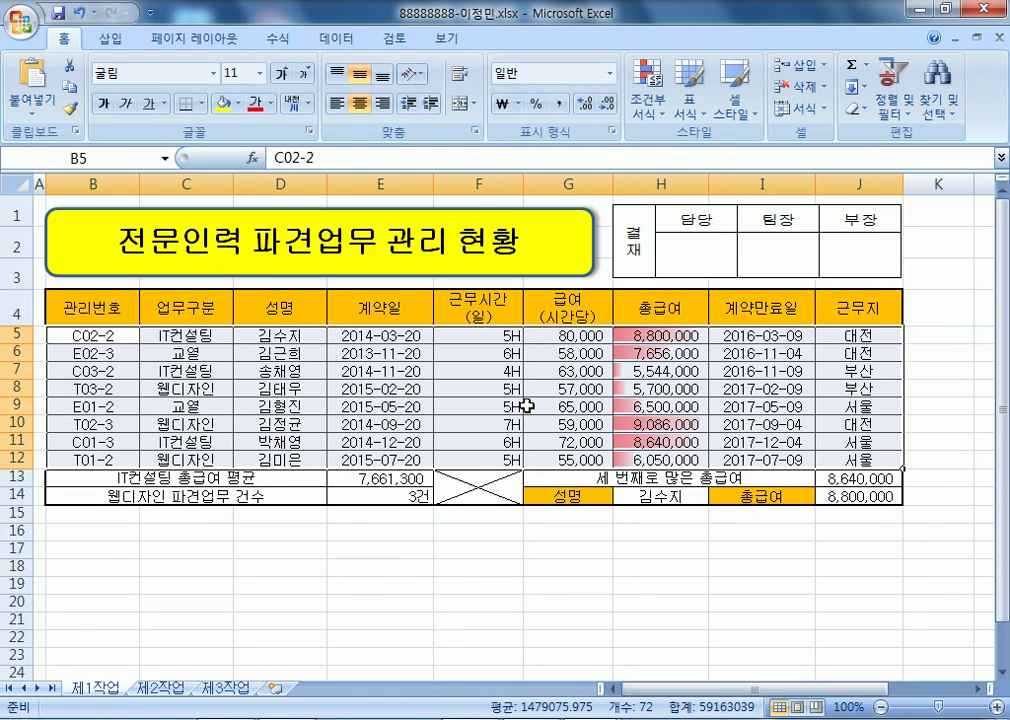
left_click_drag(640, 334, 655, 458)
left_click(650, 110)
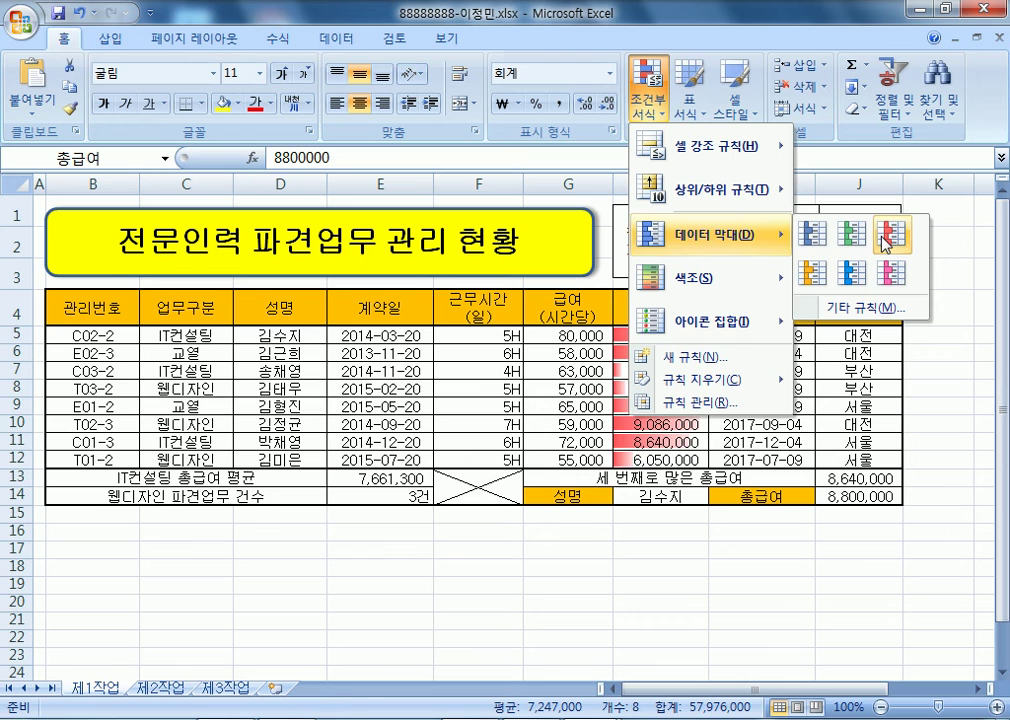
left_click(345, 361)
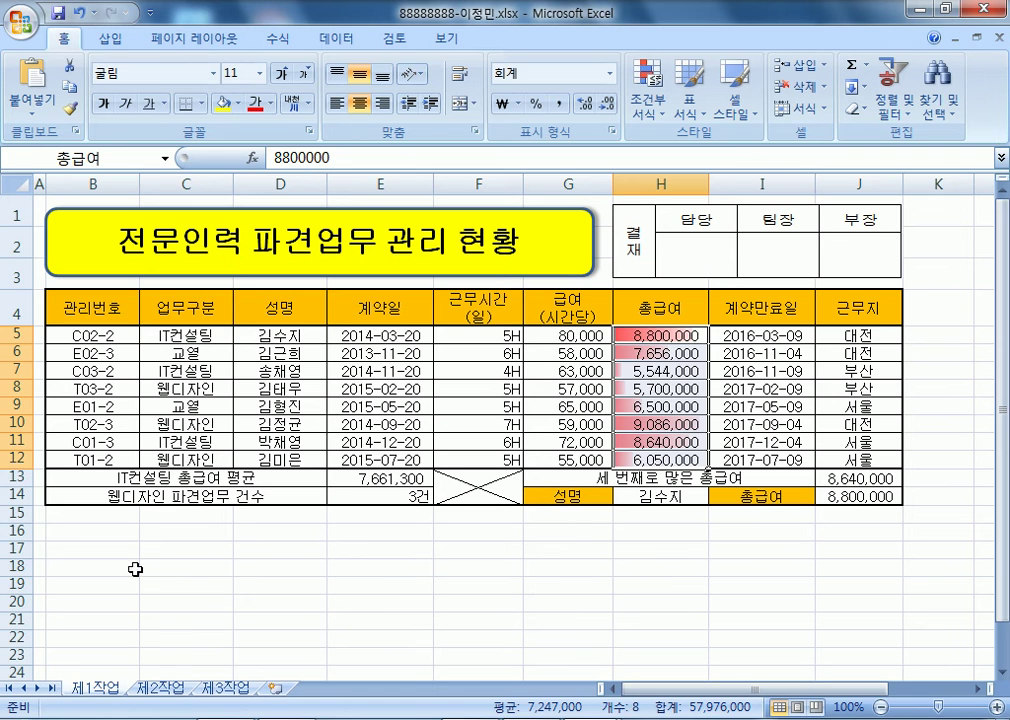
- Copy B4:H12 to B2 on sheet 제2작업, pasting column widths first, then the data
left_click_drag(112, 311, 515, 358)
left_click_drag(612, 441, 640, 458)
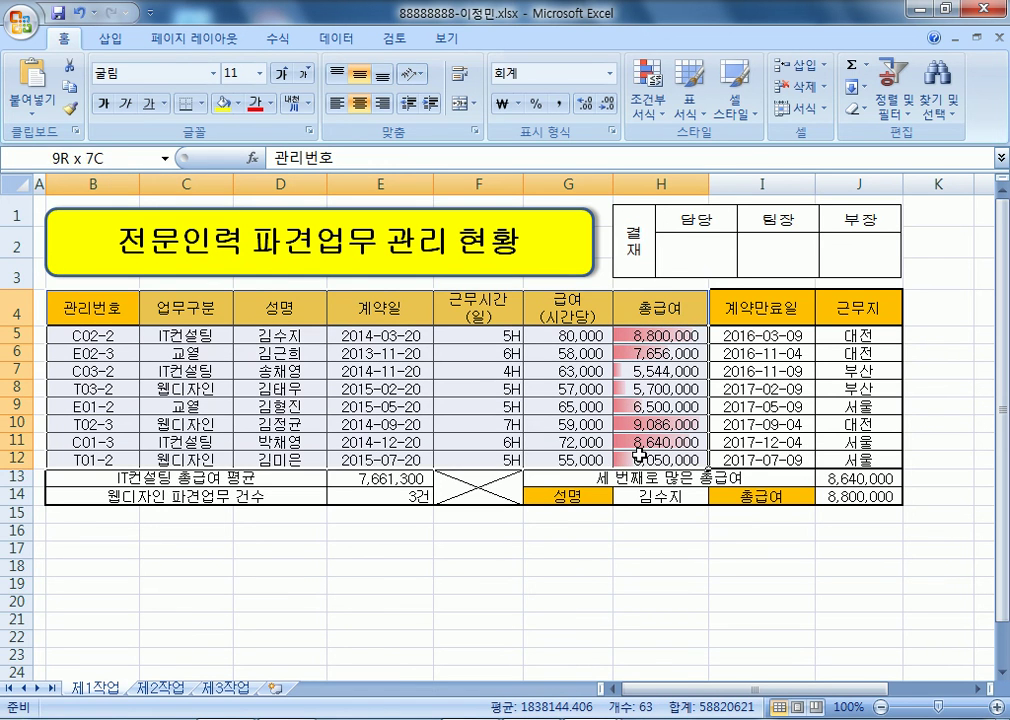
key("ctrl+c")
left_click(162, 690)
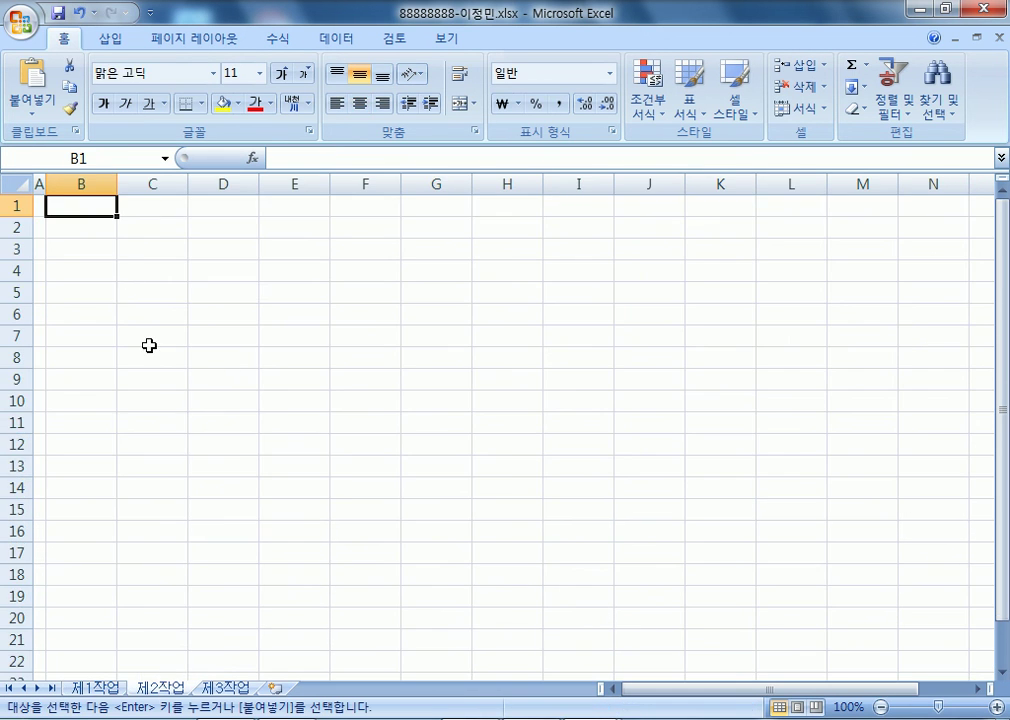
right_click(87, 226)
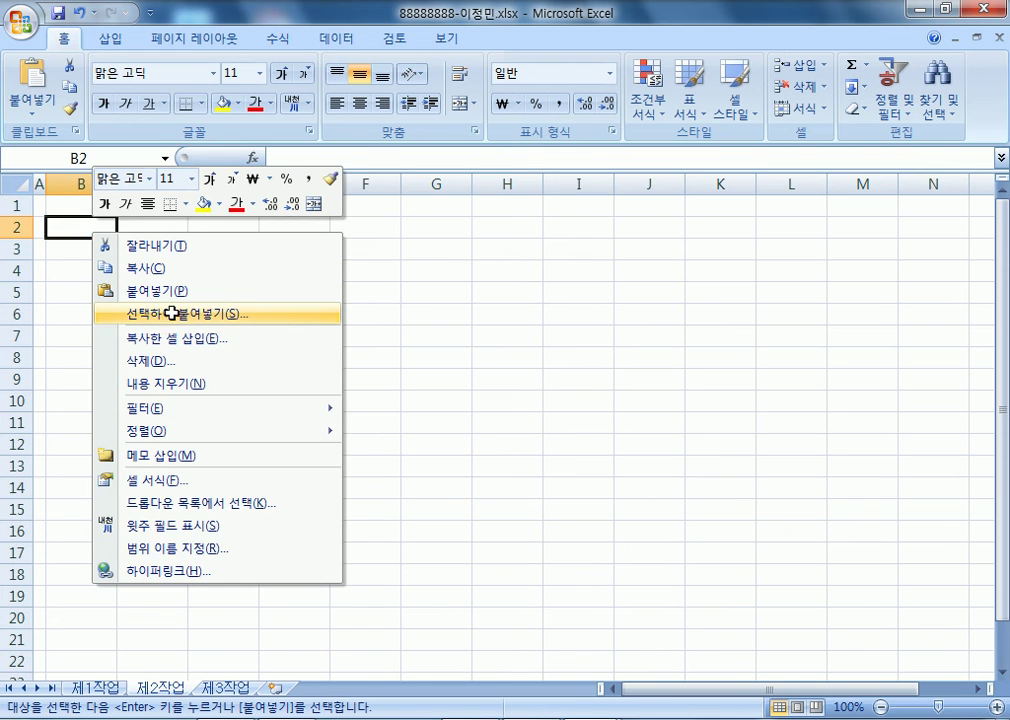
left_click(167, 322)
left_click(203, 240)
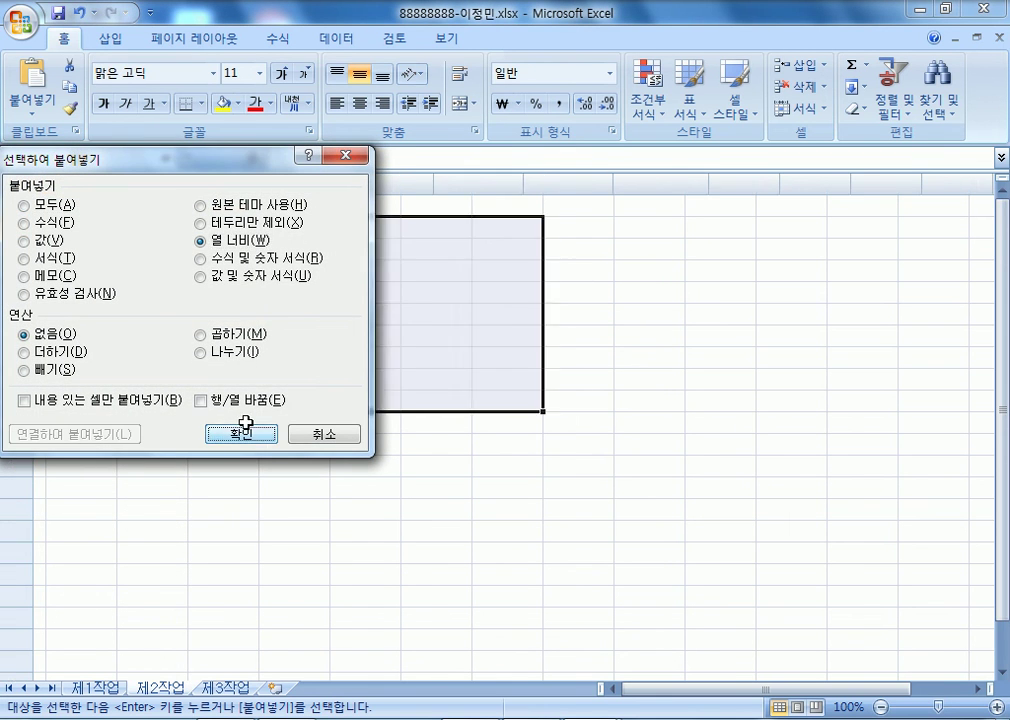
left_click(241, 434)
left_click(95, 226)
key("ctrl+v")
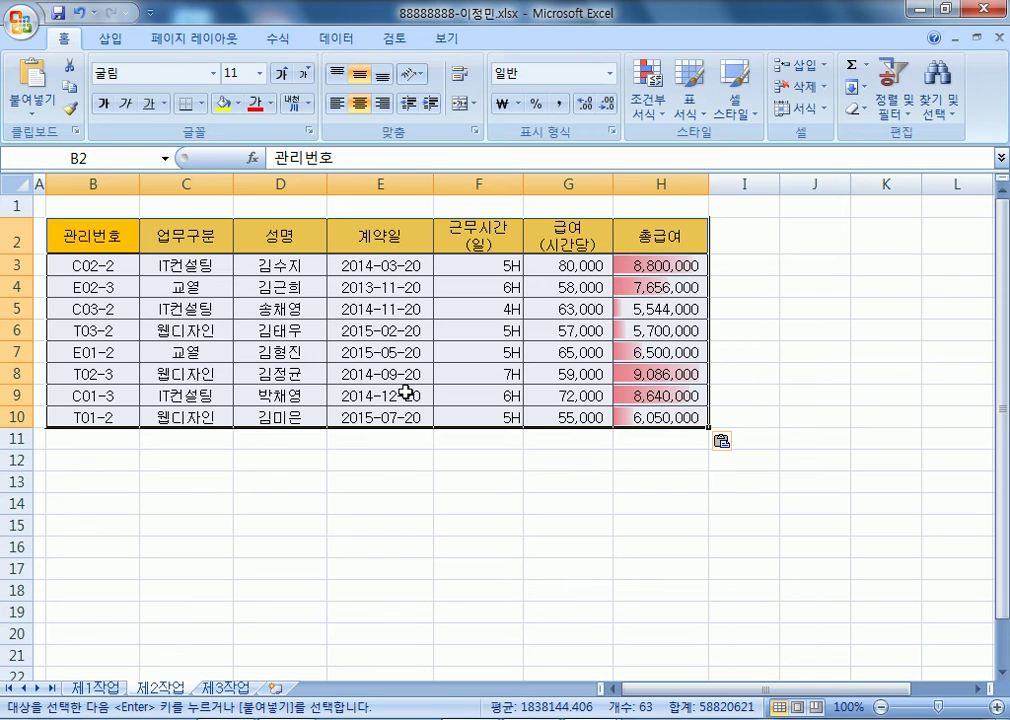
- Copy the 업무구분 heading and 교열 into B13:B14
left_click(223, 241)
left_click(214, 291, "ctrl")
key("ctrl+c")
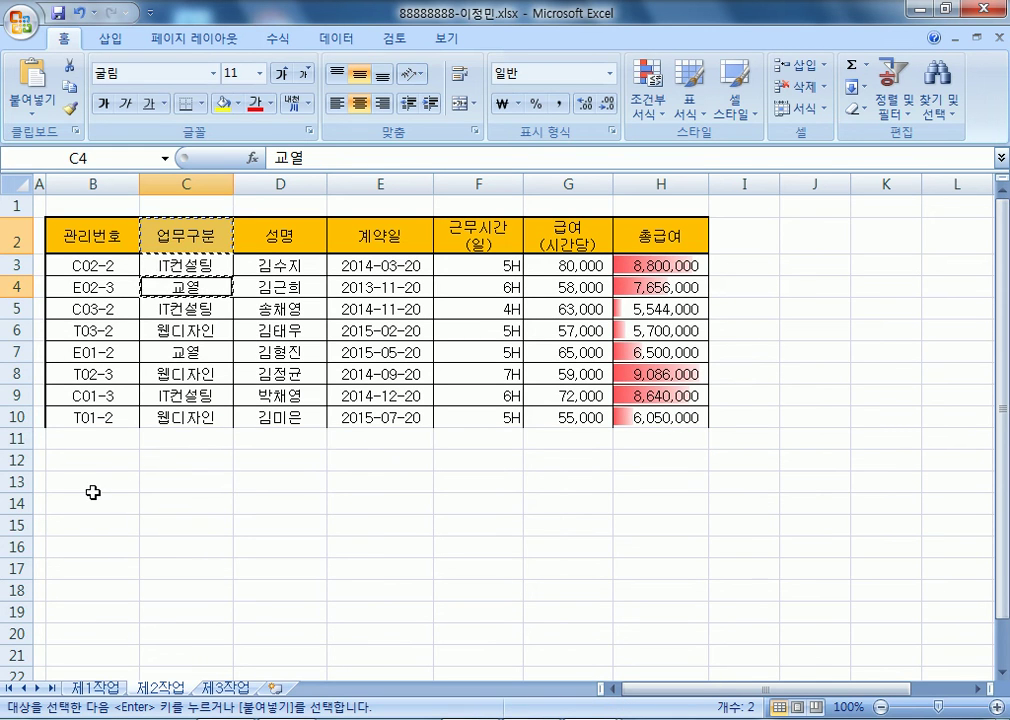
left_click(93, 489)
key("ctrl+v")
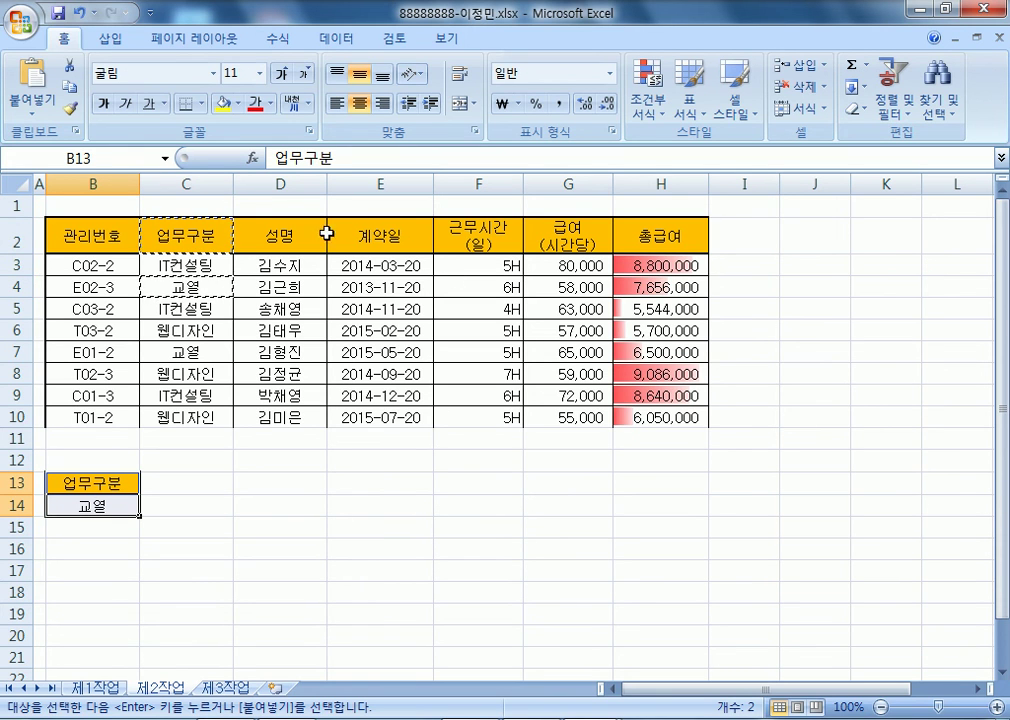
- Copy the 총급여 heading into C13 as the second criteria heading
left_click(651, 234)
key("ctrl+c")
left_click(203, 485)
key("ctrl+v")
left_click(192, 512)
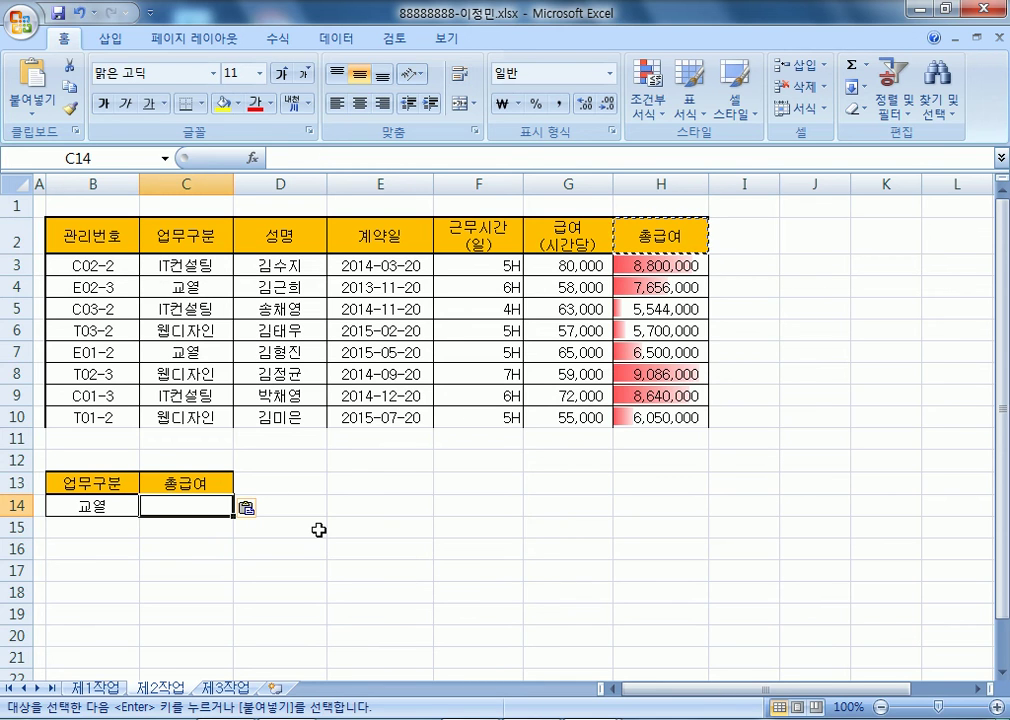
- Enter >=8000000 under 총급여 and move it from C14 to C15 for an OR condition
type(">=8000000")
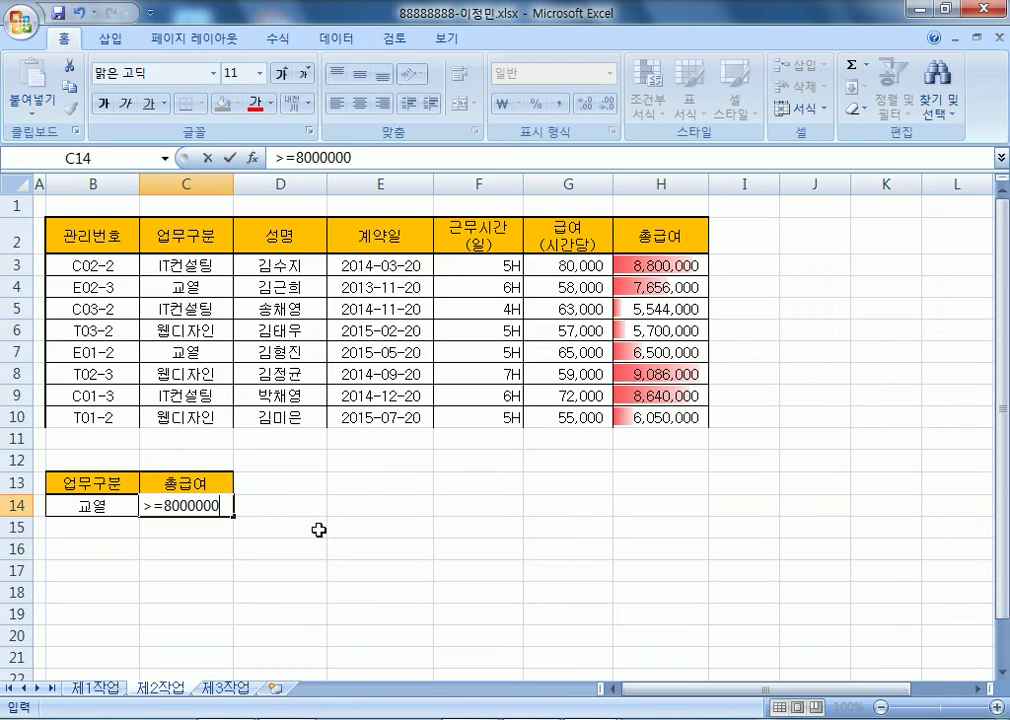
key("Return")
key("Up")
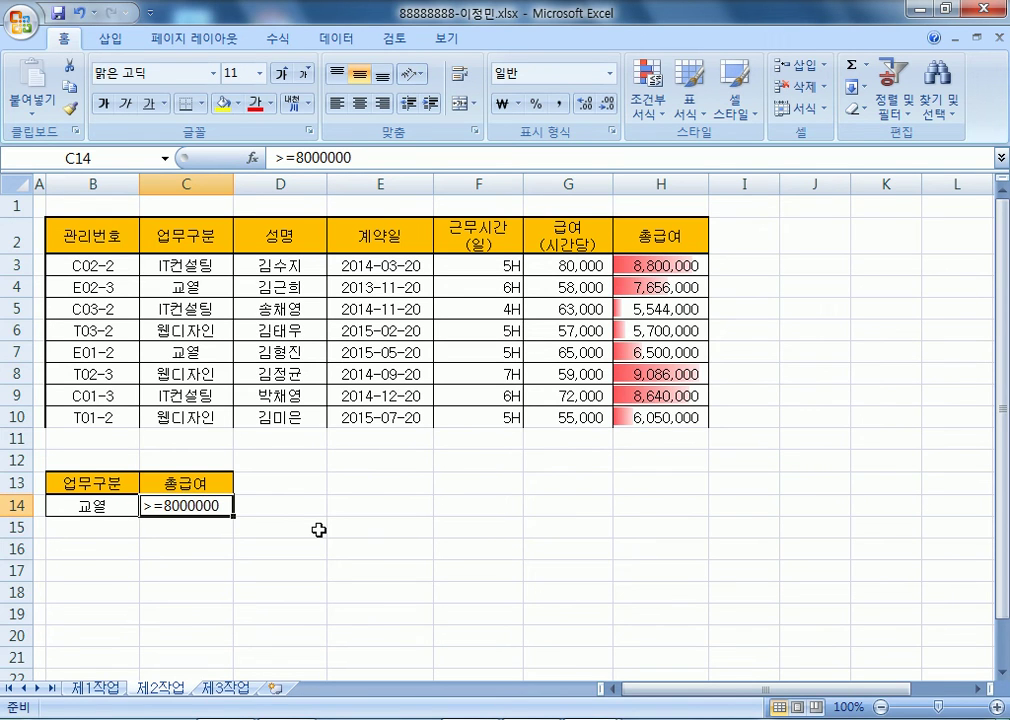
left_click_drag(264, 553, 262, 567)
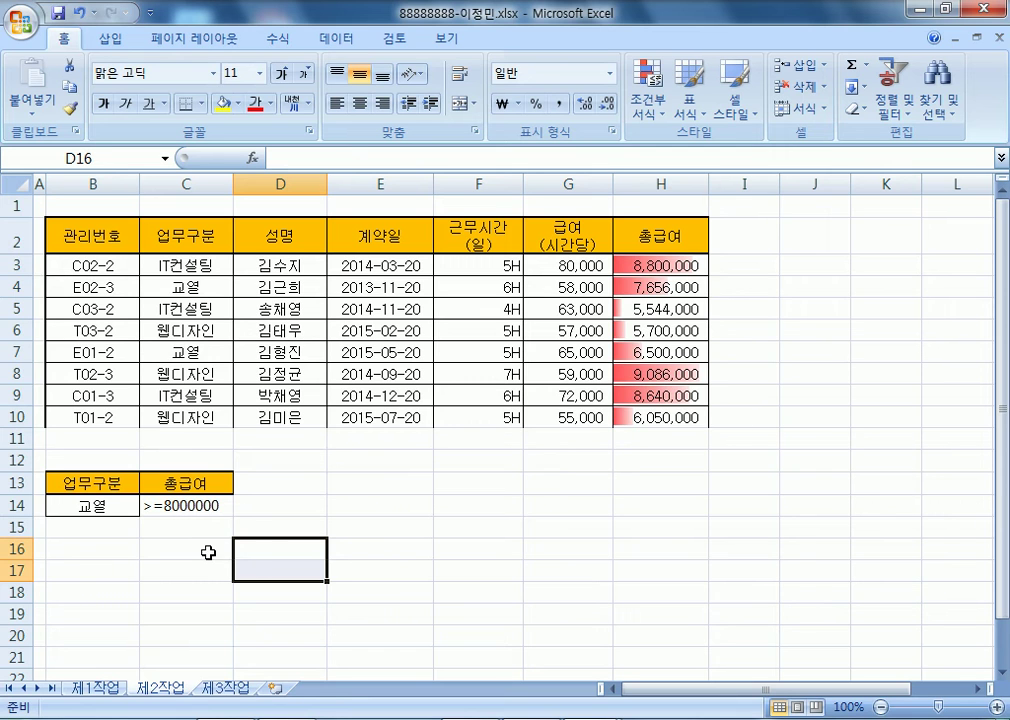
left_click(170, 506)
left_click_drag(176, 526, 178, 540)
left_click(284, 568)
left_click_drag(88, 484, 200, 528)
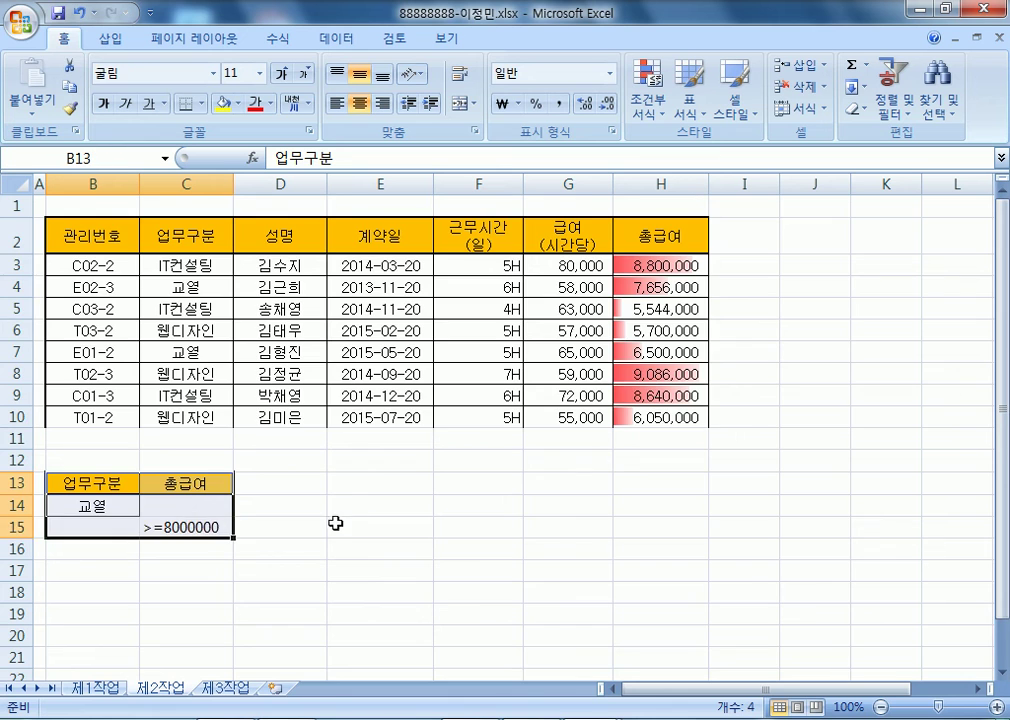
scroll(327, 520, "down", 3)
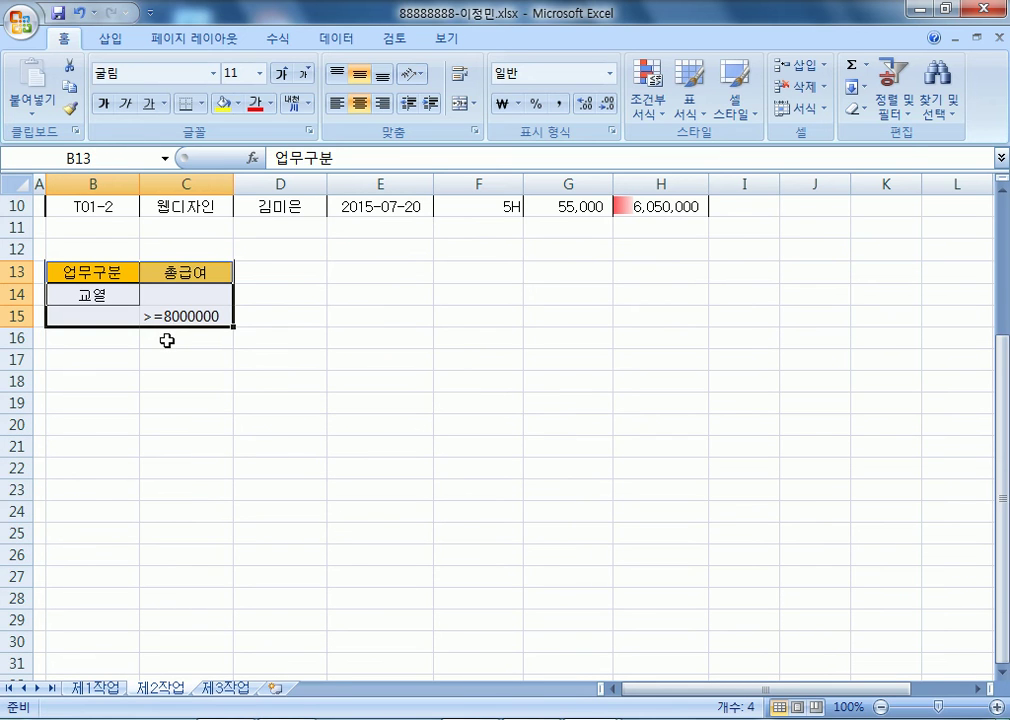
scroll(163, 369, "up", 3)
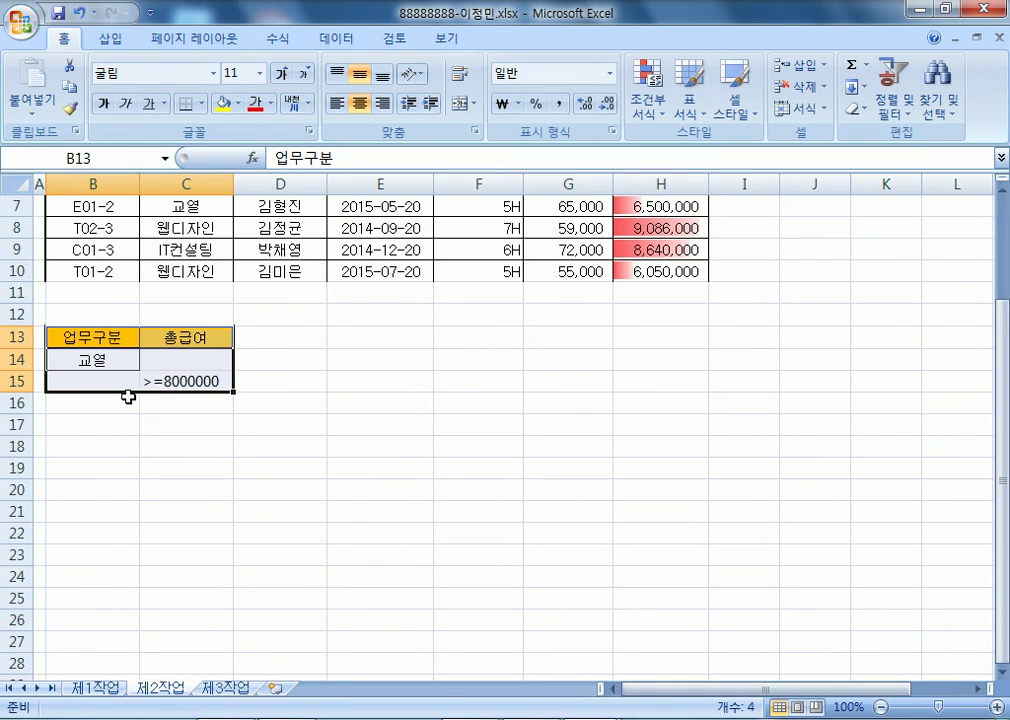
left_click(152, 288)
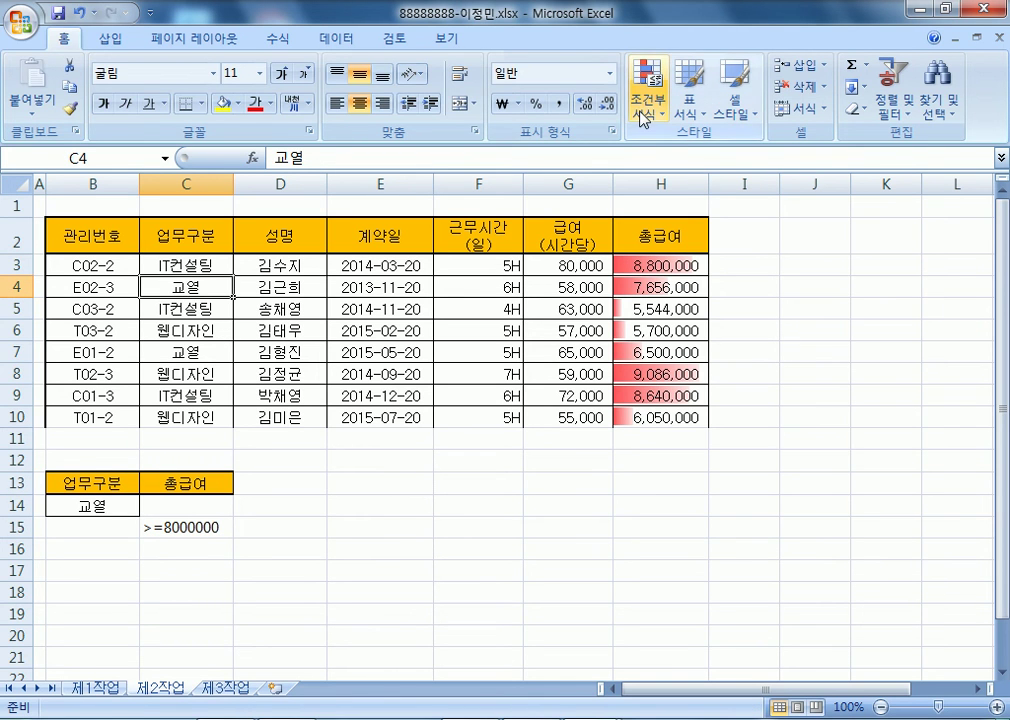
- Run an advanced filter on $B$2:$H$10 with criteria B13:C15, copying the results to B18
left_click(337, 39)
left_click(519, 108)
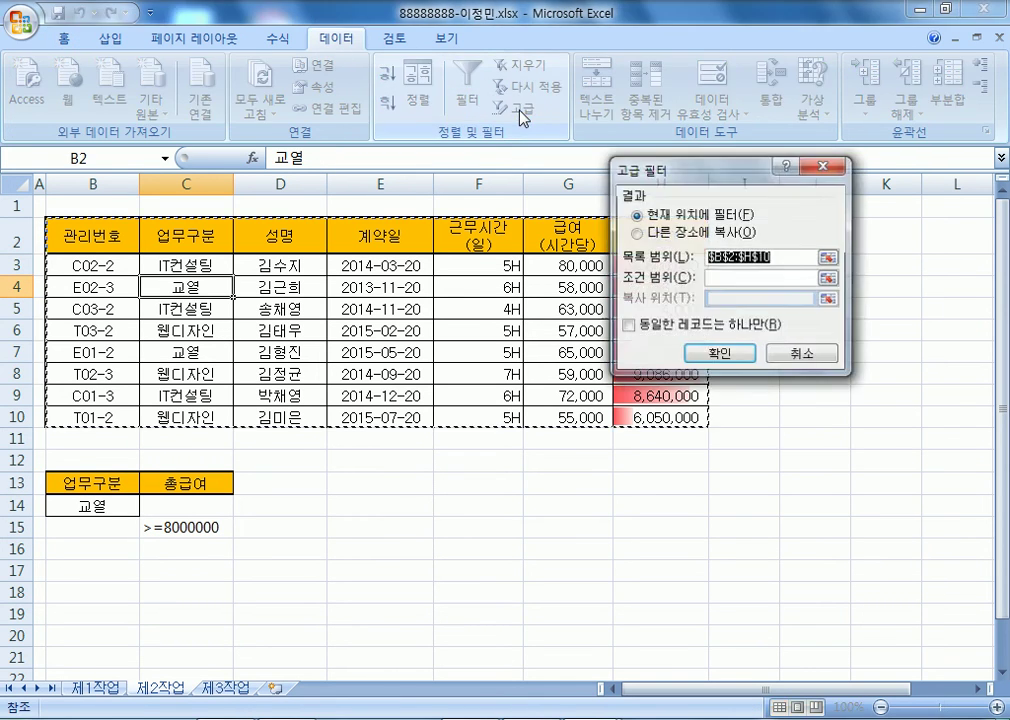
left_click(680, 232)
left_click(746, 281)
left_click_drag(85, 483, 189, 527)
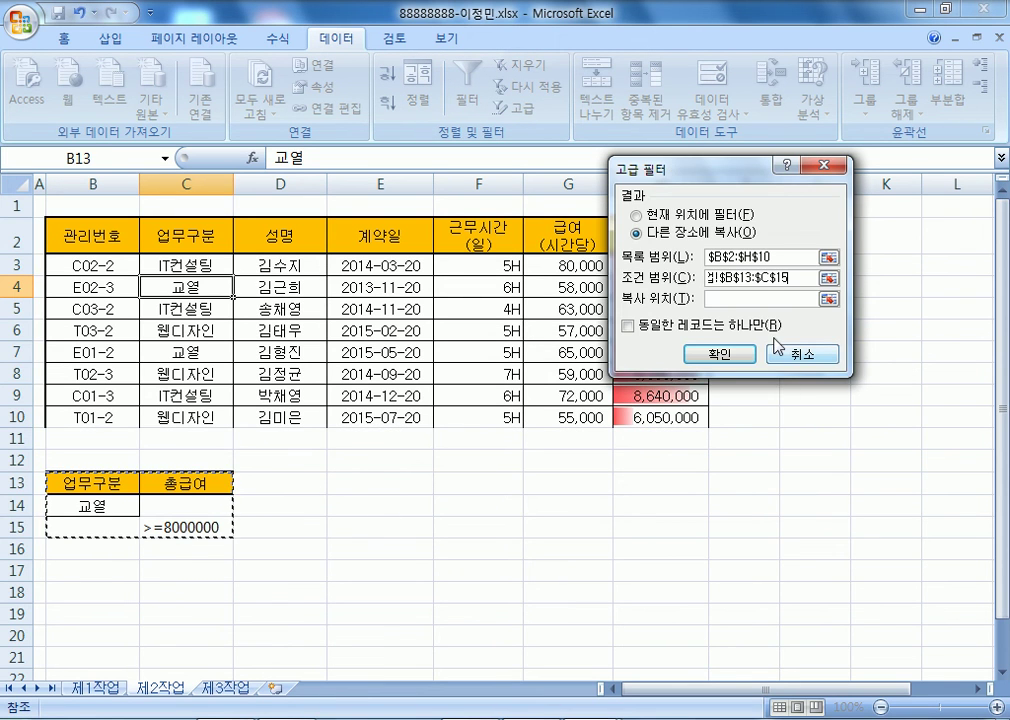
left_click(86, 598)
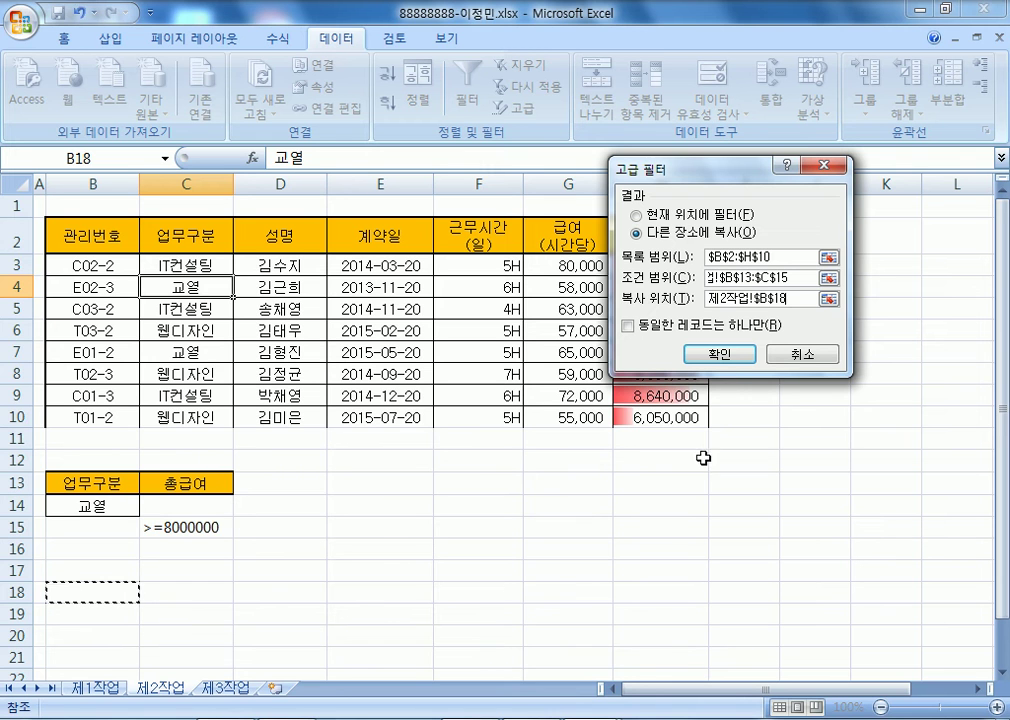
left_click(733, 357)
scroll(559, 406, "down", 3)
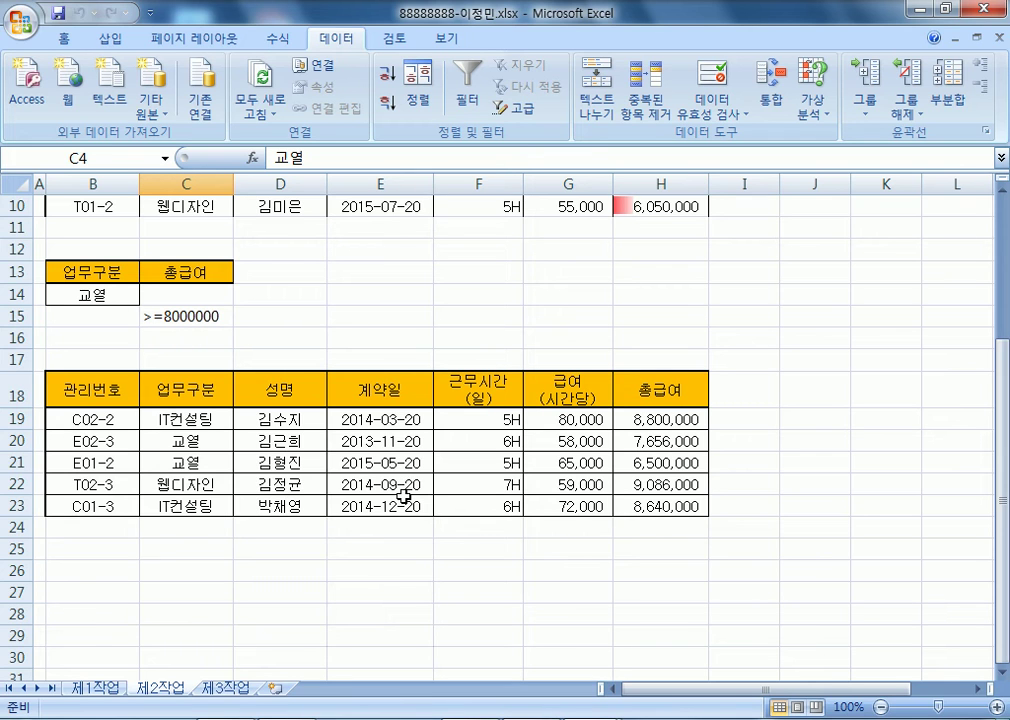
- Set the filtered results B18:H23 to 채우기 없음 (no fill)
left_click_drag(88, 390, 585, 512)
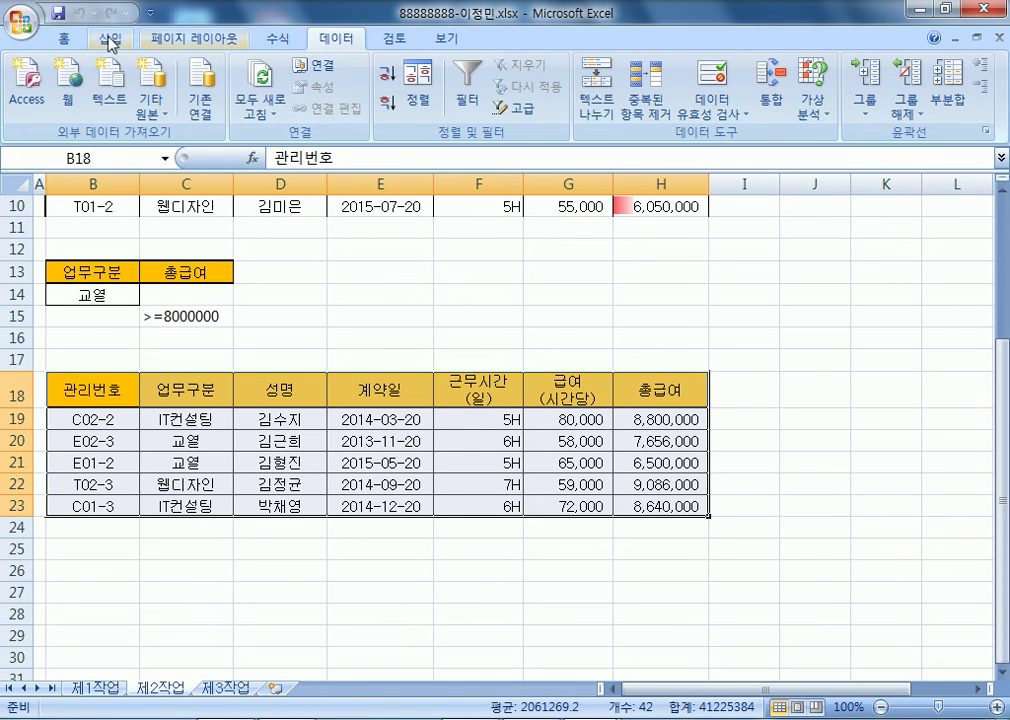
left_click(63, 38)
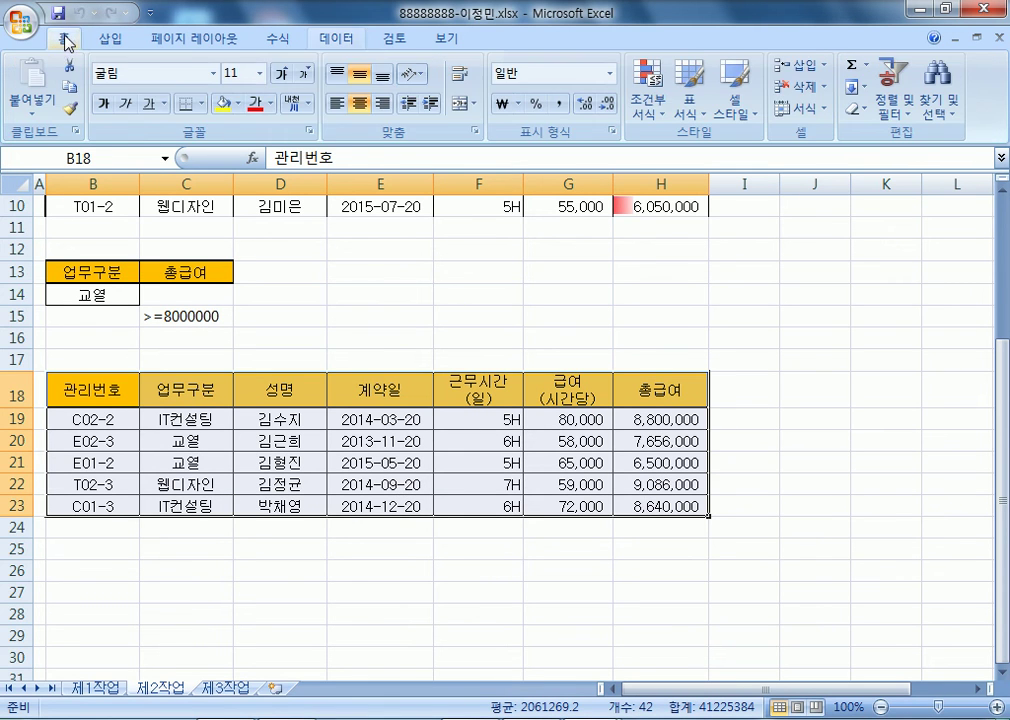
left_click(238, 103)
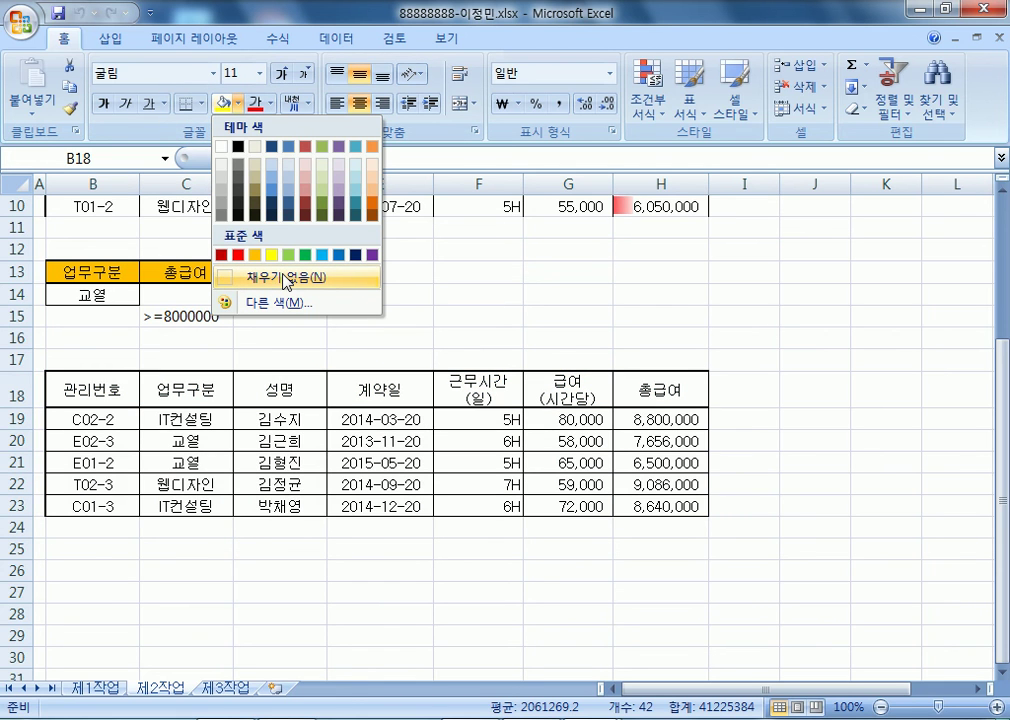
left_click(288, 281)
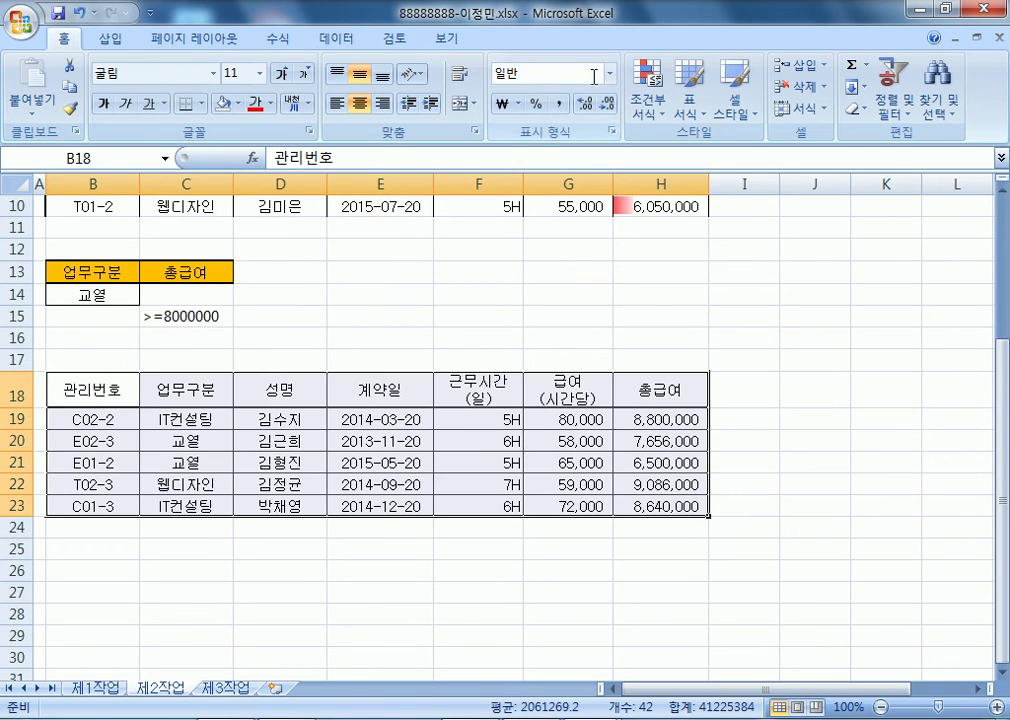
- Format B18:H23 as a table with the purple medium table style
left_click(706, 120)
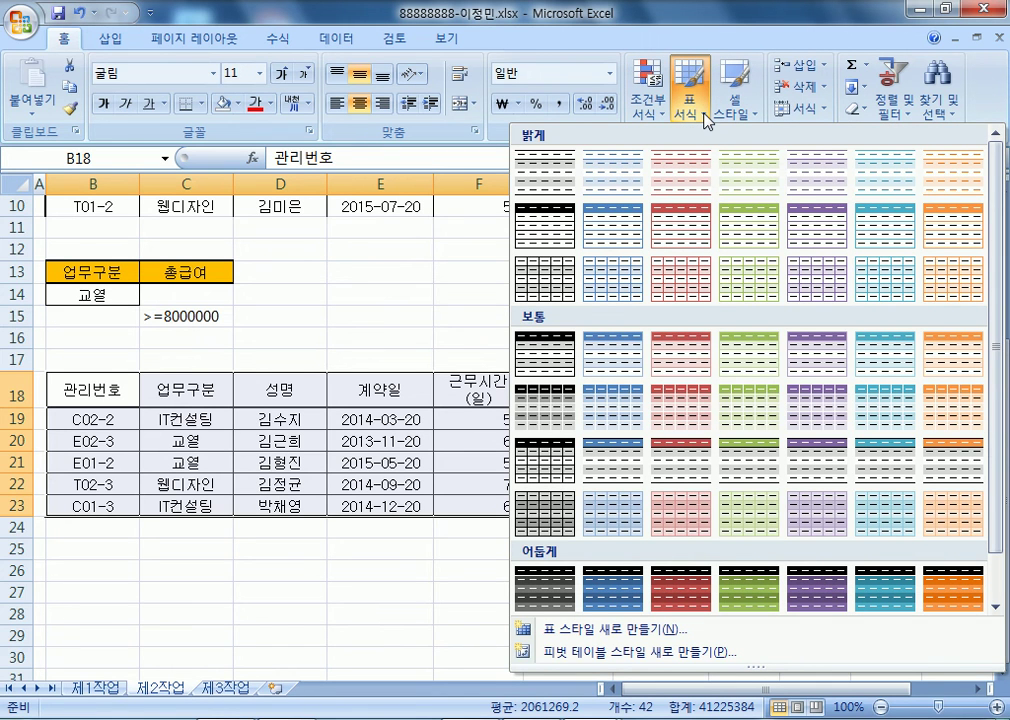
left_click(813, 362)
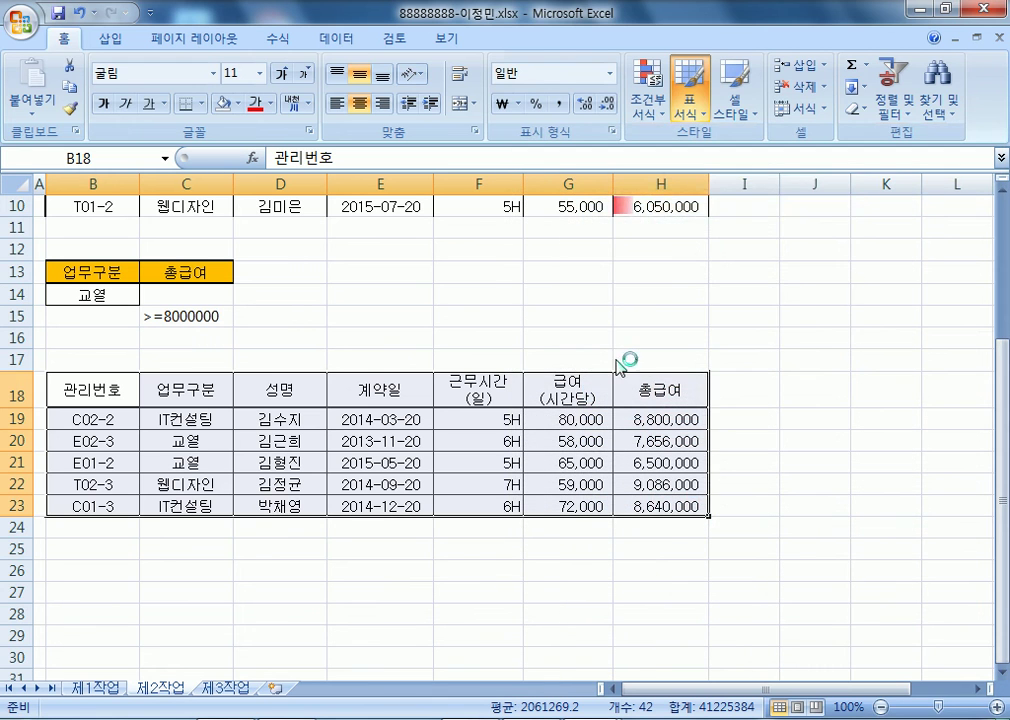
left_click(716, 318)
left_click(487, 462)
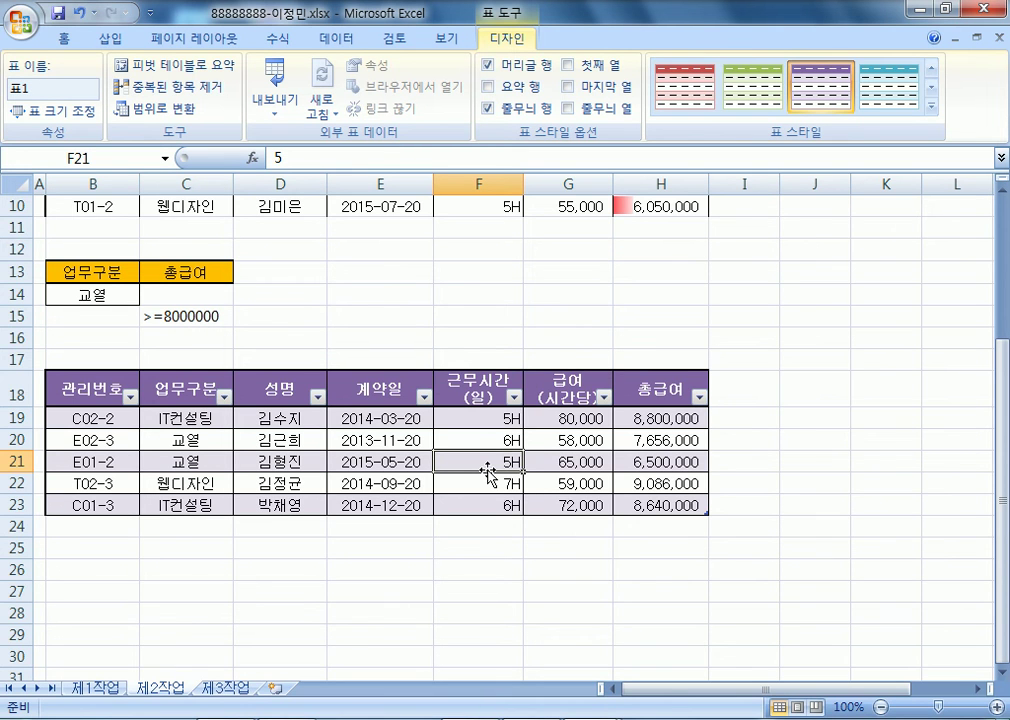
scroll(487, 470, "up", 3)
scroll(487, 481, "down", 2)
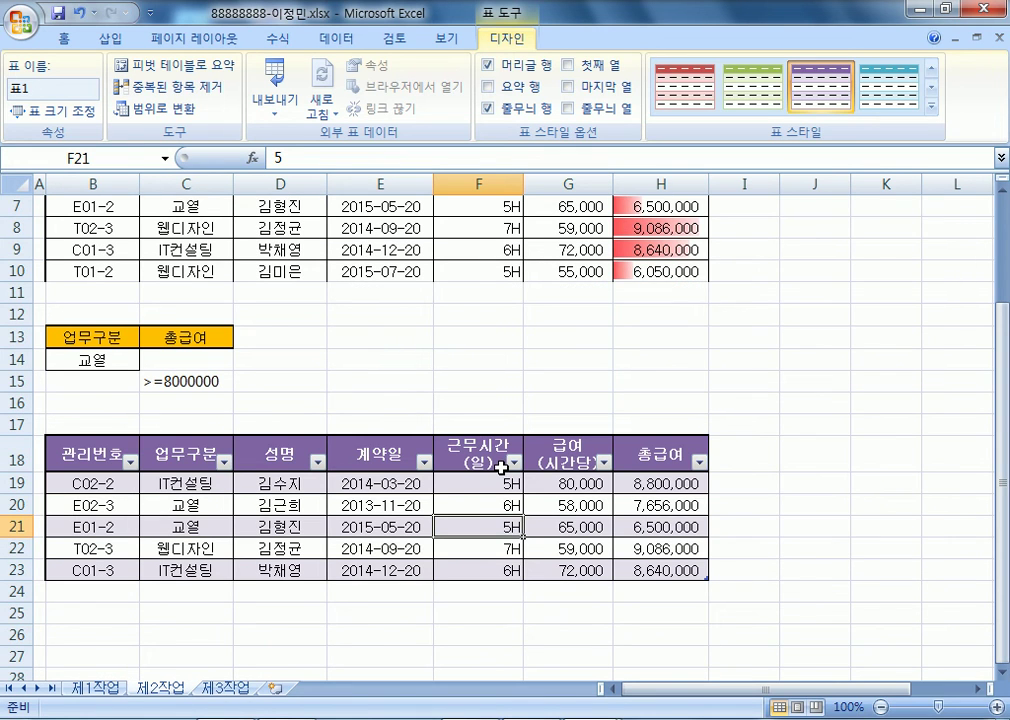
scroll(500, 467, "up", 2)
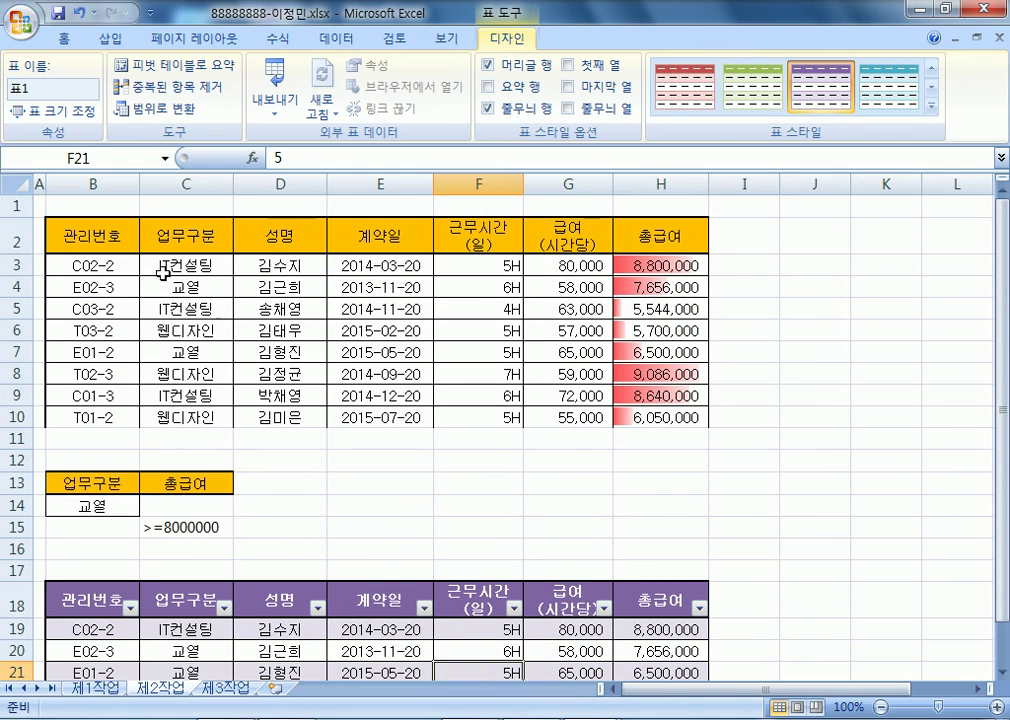
left_click_drag(78, 237, 638, 415)
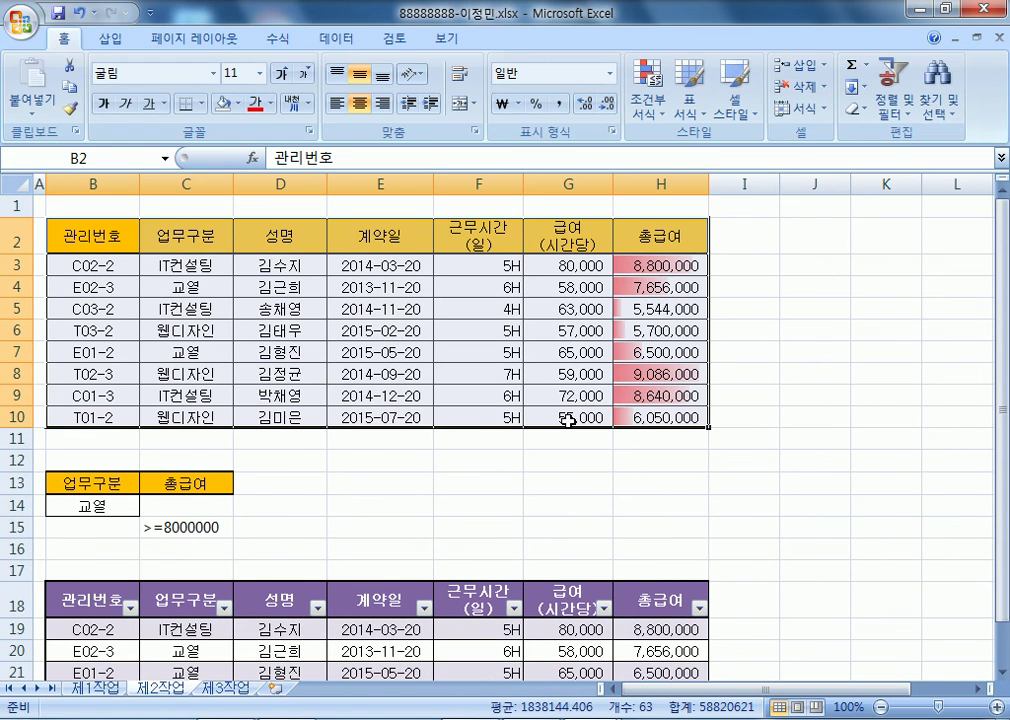
scroll(289, 440, "down", 3)
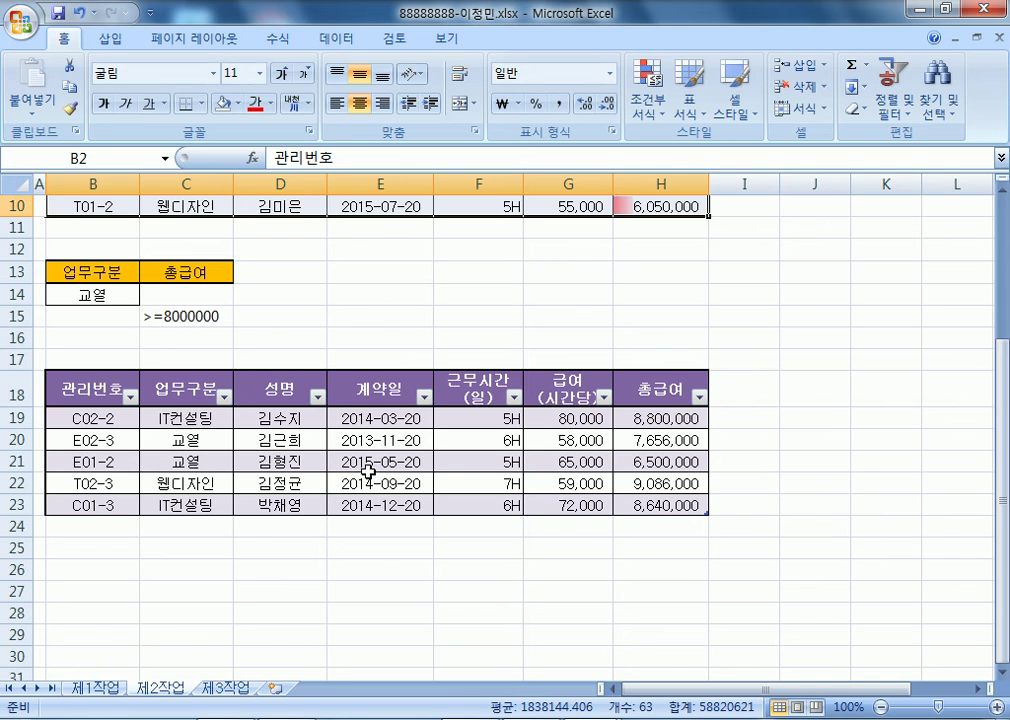
left_click(83, 388)
scroll(203, 358, "up", 3)
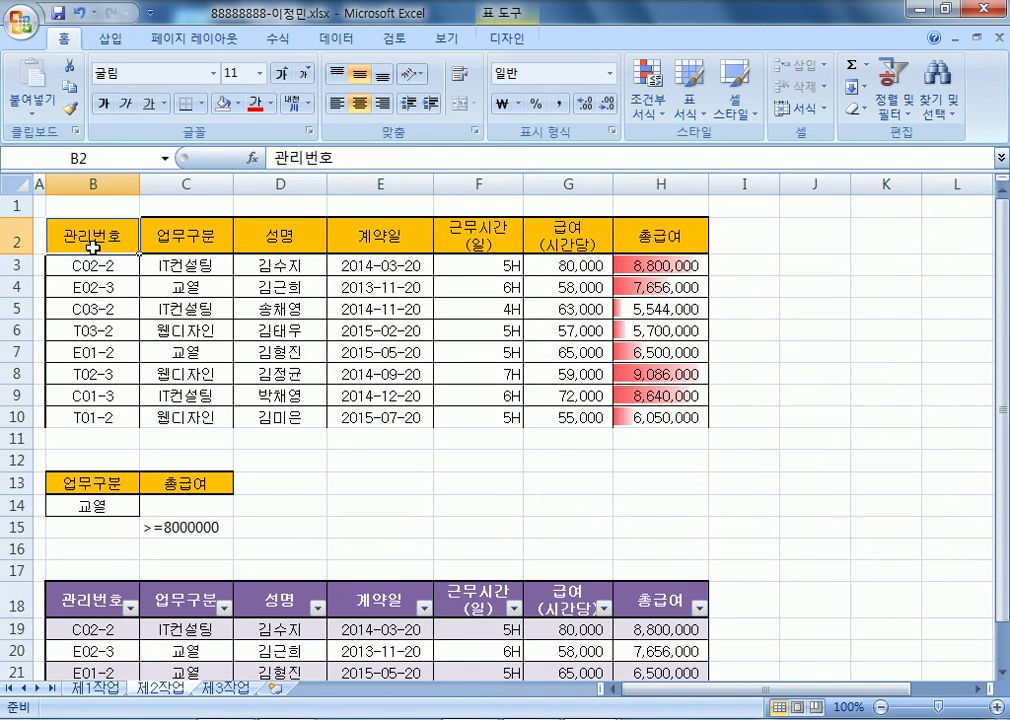
left_click_drag(80, 237, 620, 237)
scroll(216, 413, "down", 2)
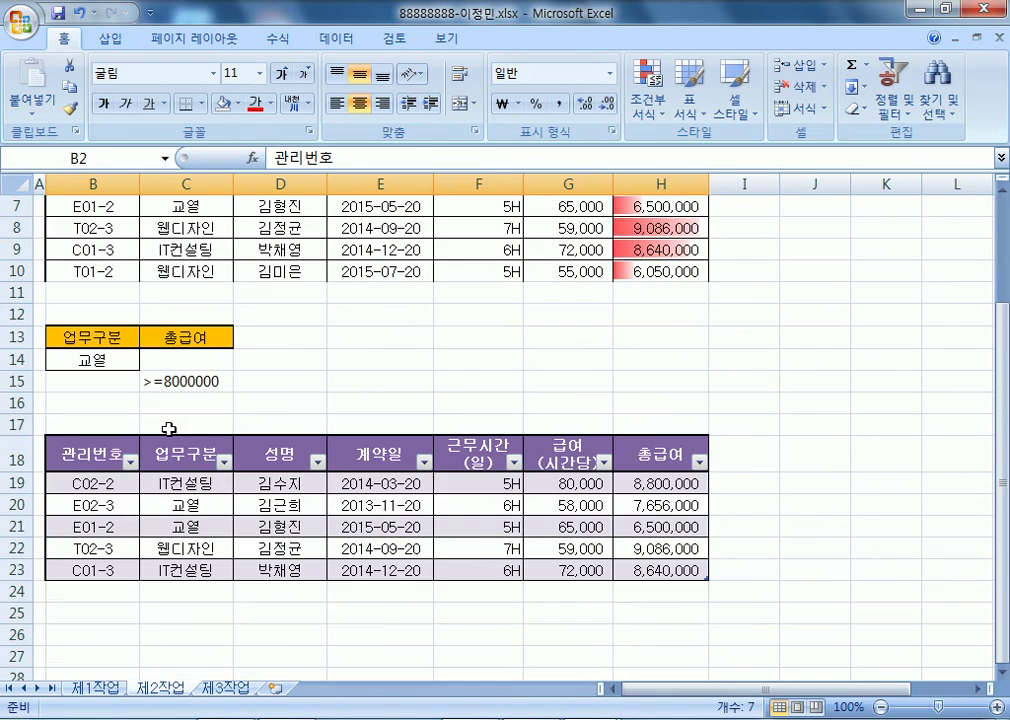
left_click(98, 458)
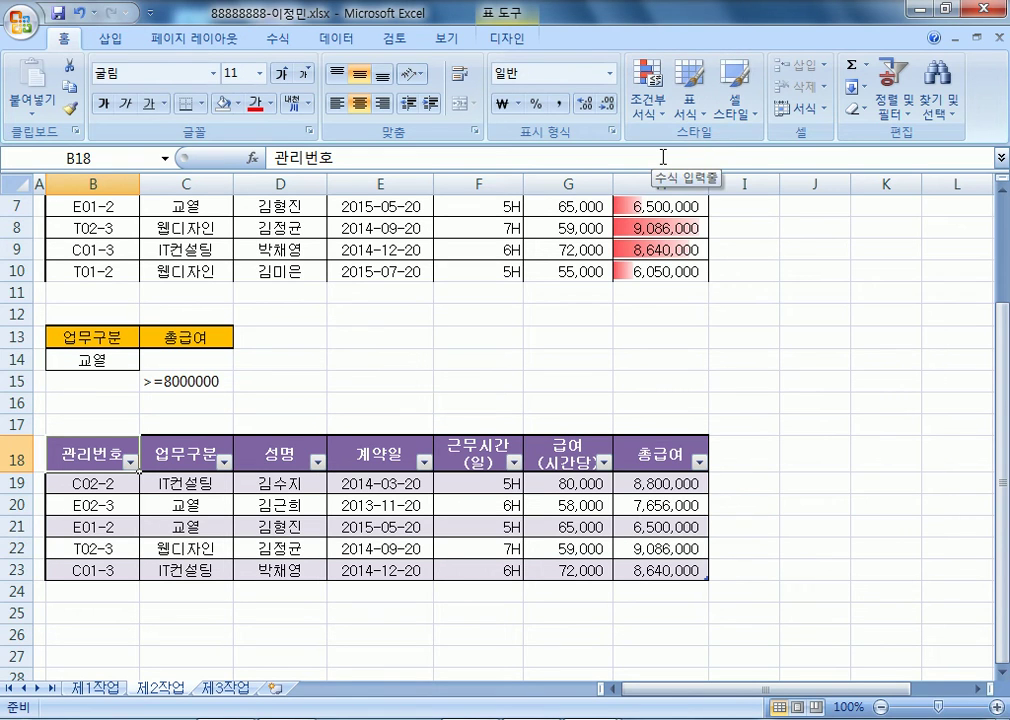
left_click(98, 688)
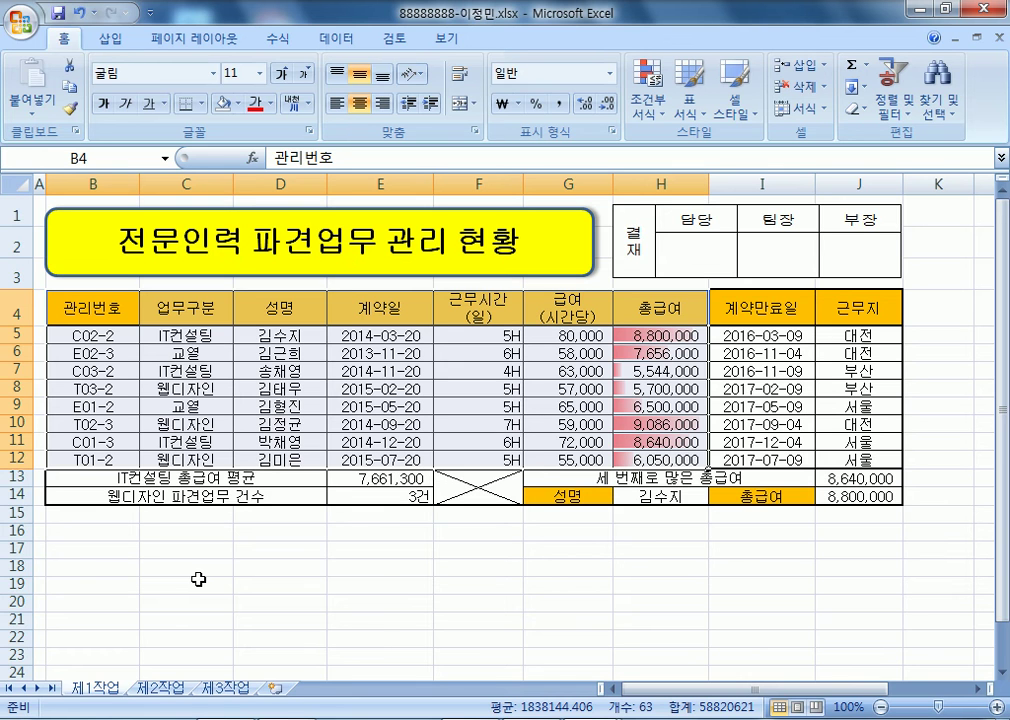
left_click(160, 688)
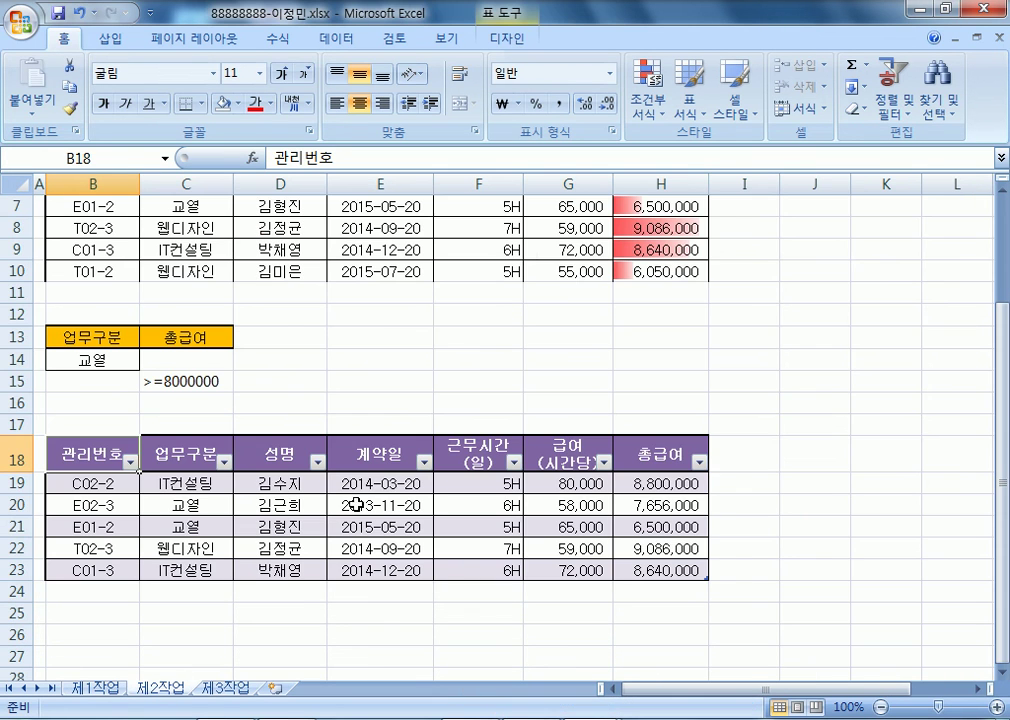
left_click_drag(20, 424, 20, 612)
- Delete rows 17–24 containing the previous filtered table
right_click(95, 548)
left_click(140, 411)
left_click(298, 459)
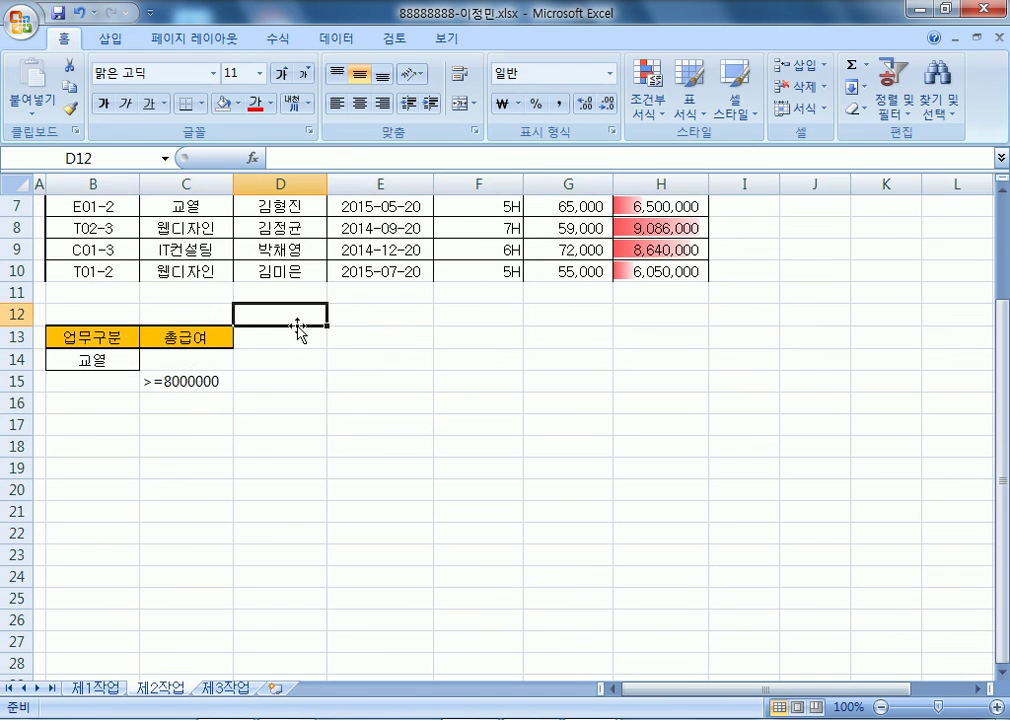
scroll(300, 400, "up", 2)
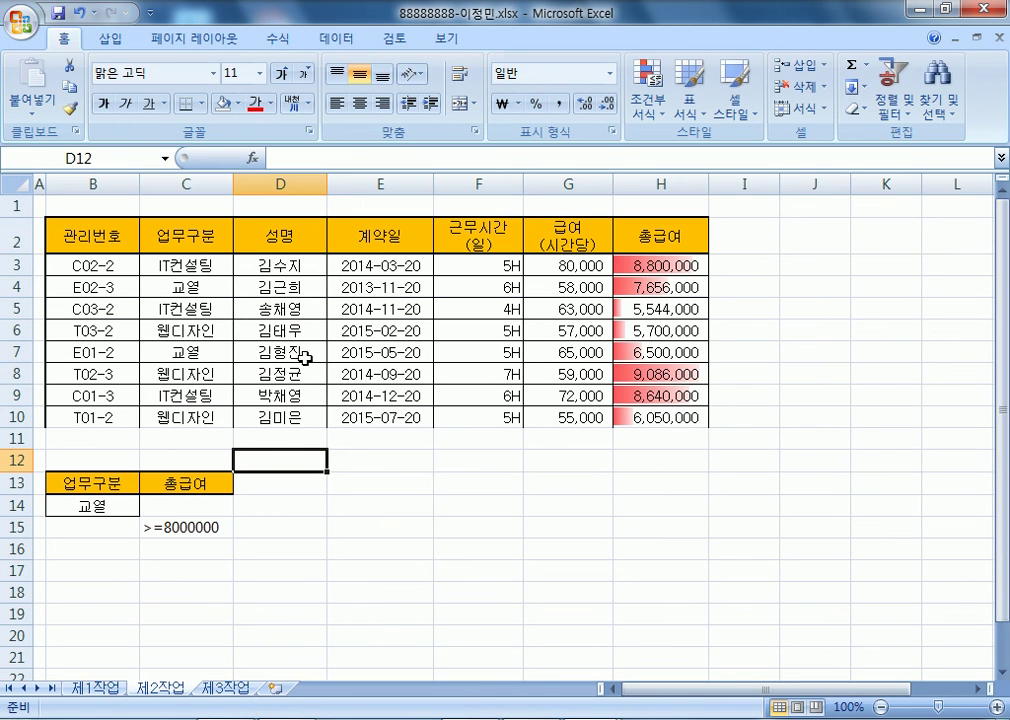
- Copy the headers 업무구분, 성명, 근무시간(일) and 급여(시간당) into B18:E18
left_click(201, 236)
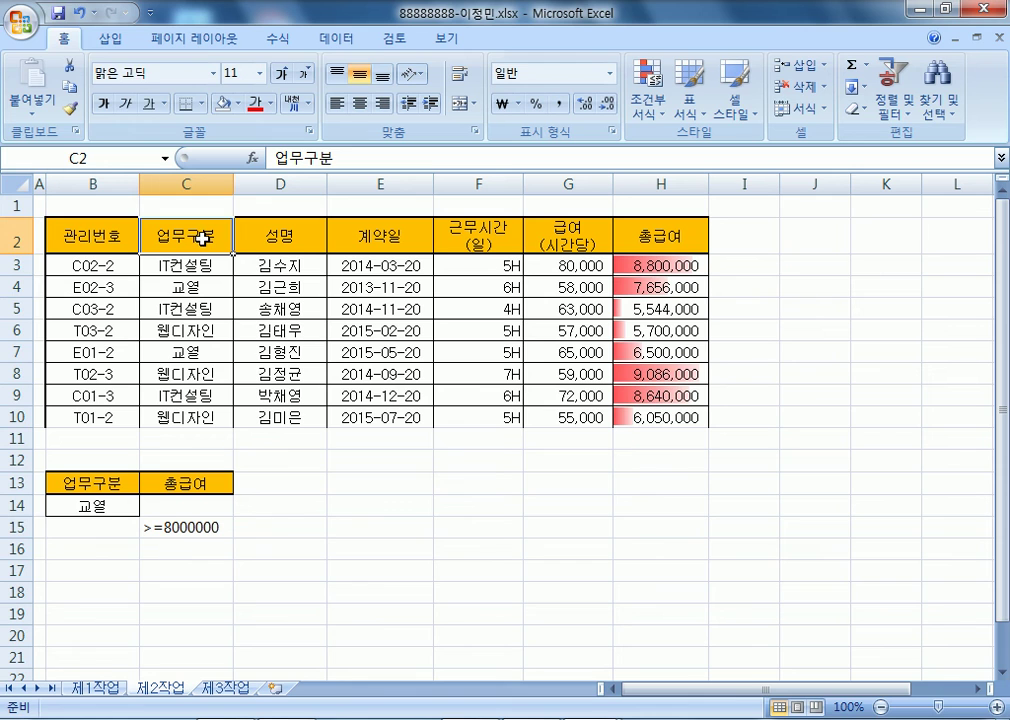
left_click(302, 241, "ctrl")
left_click(491, 244, "ctrl")
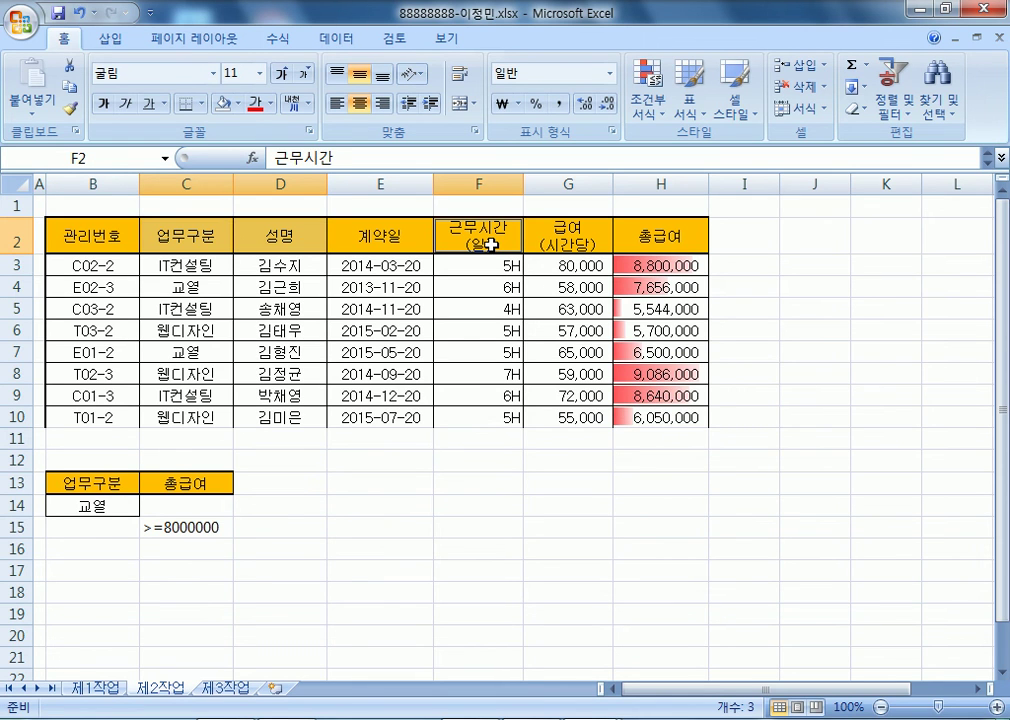
left_click(548, 232, "ctrl")
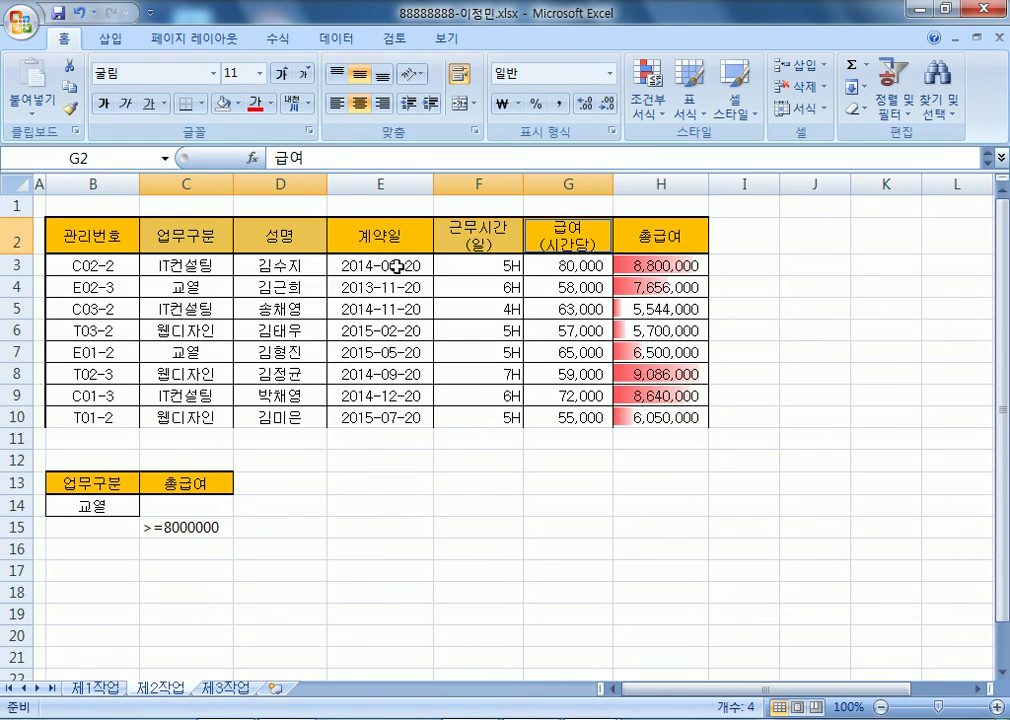
key("ctrl+c")
left_click(88, 596)
key("ctrl+v")
scroll(430, 566, "down", 3)
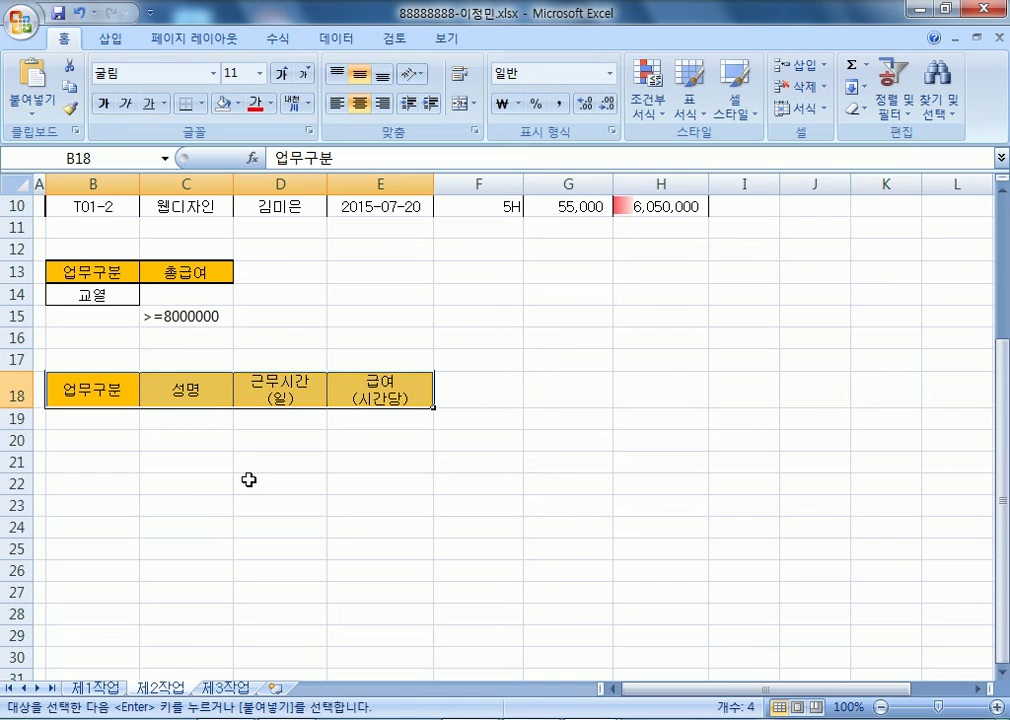
scroll(248, 476, "up", 3)
left_click(92, 238)
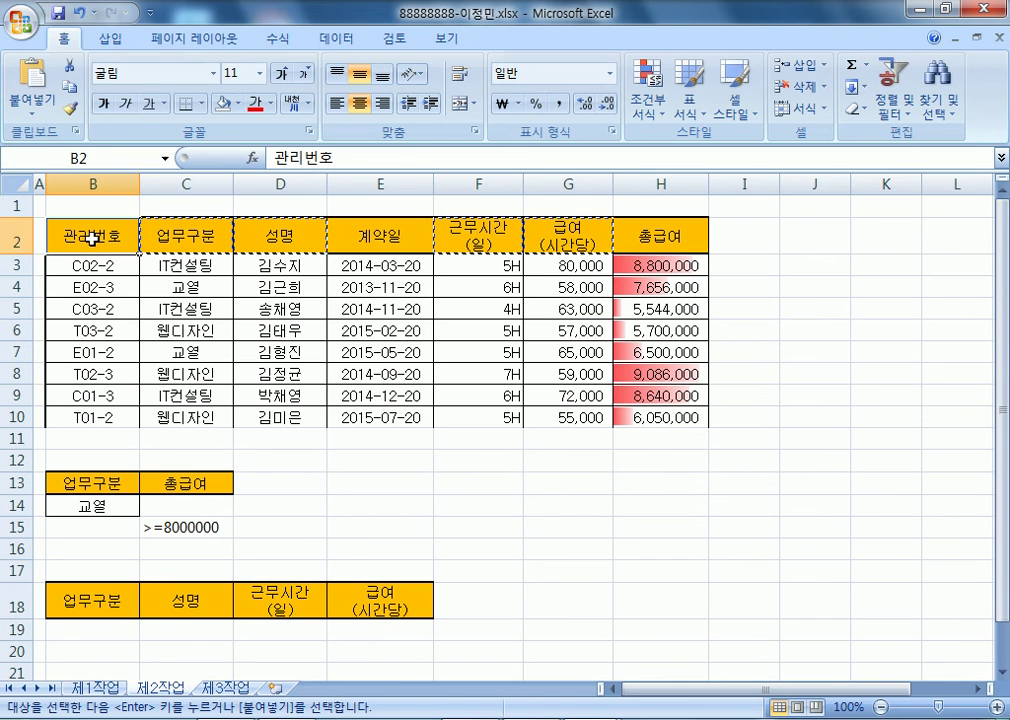
key("Escape")
- Place the active cell inside the B2:H10 data list
scroll(460, 426, "down", 4)
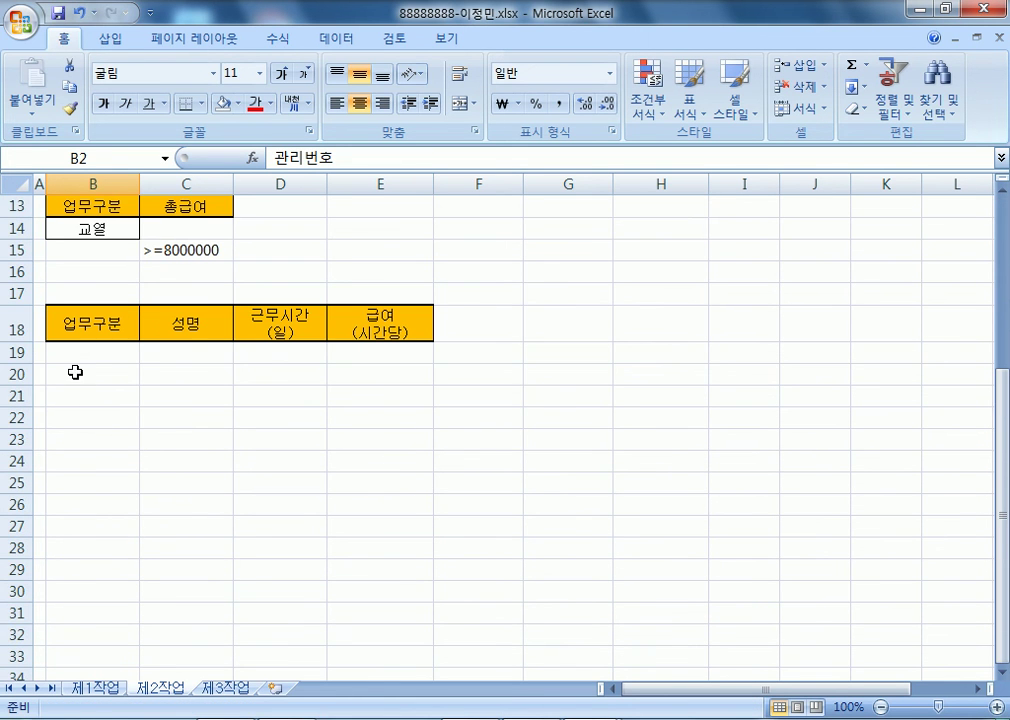
scroll(102, 391, "up", 3)
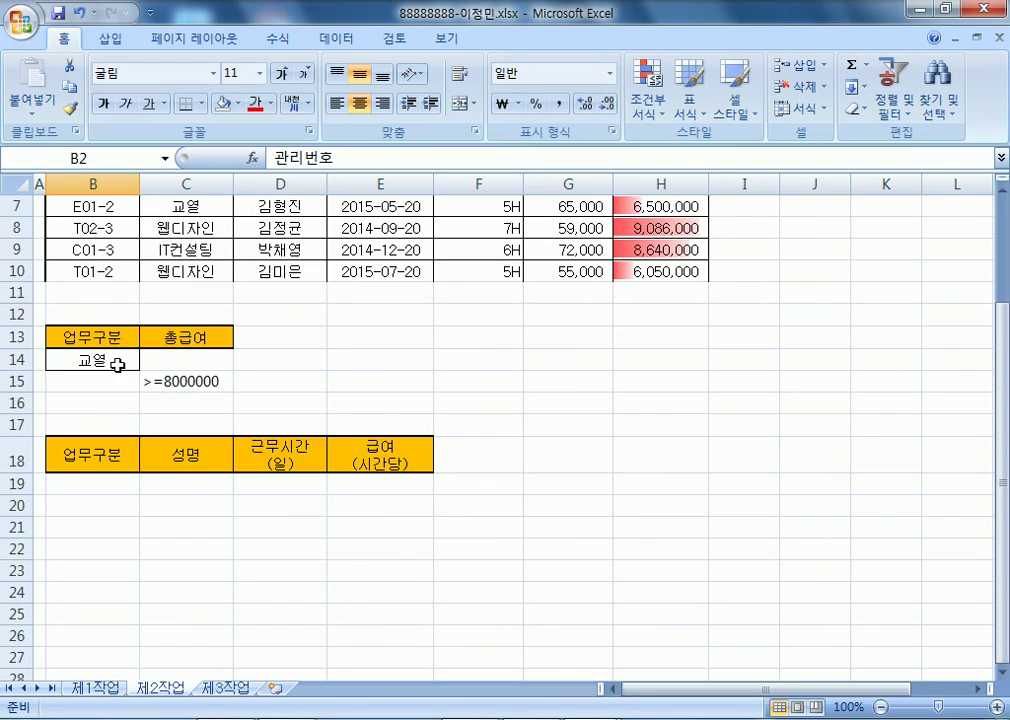
left_click_drag(79, 521, 389, 517)
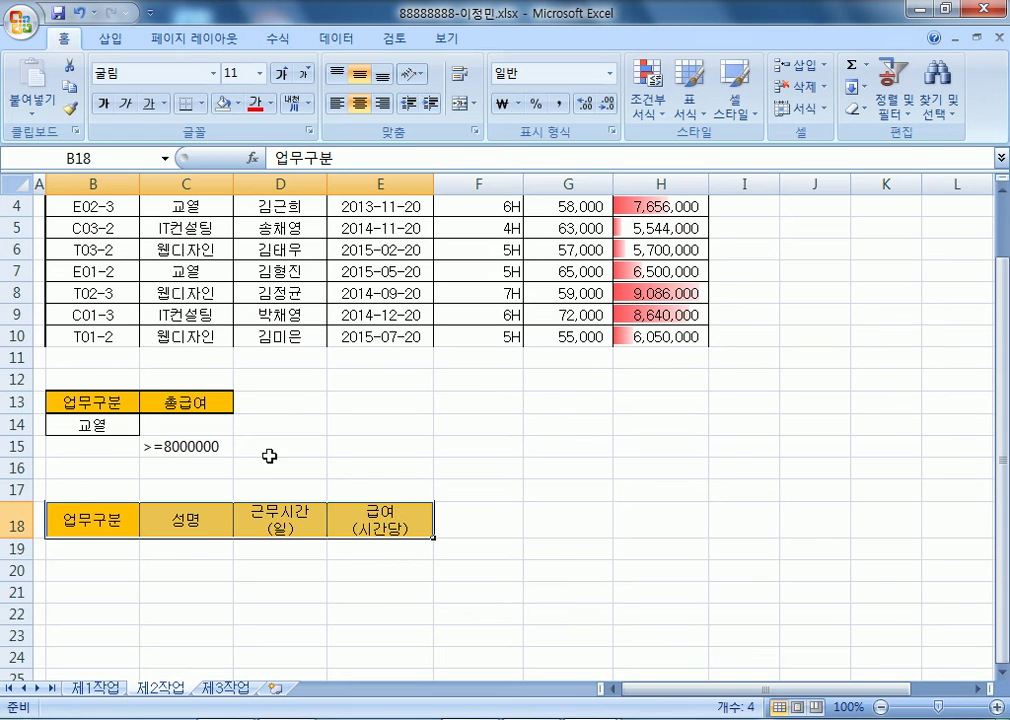
scroll(300, 470, "up", 1)
left_click(190, 310)
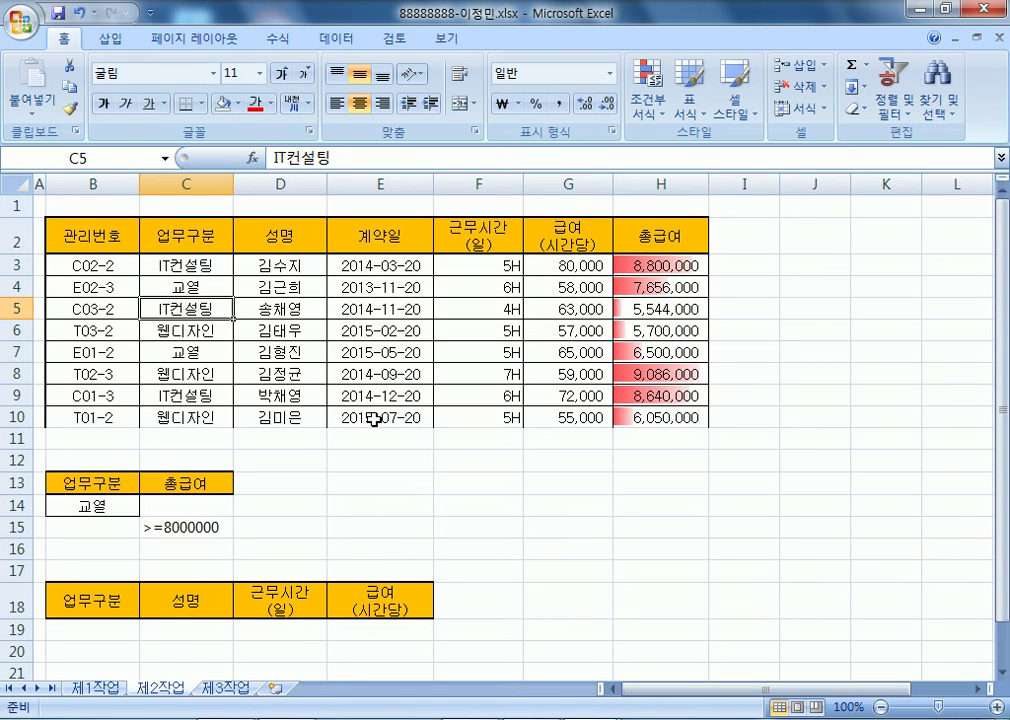
scroll(373, 420, "down", 3)
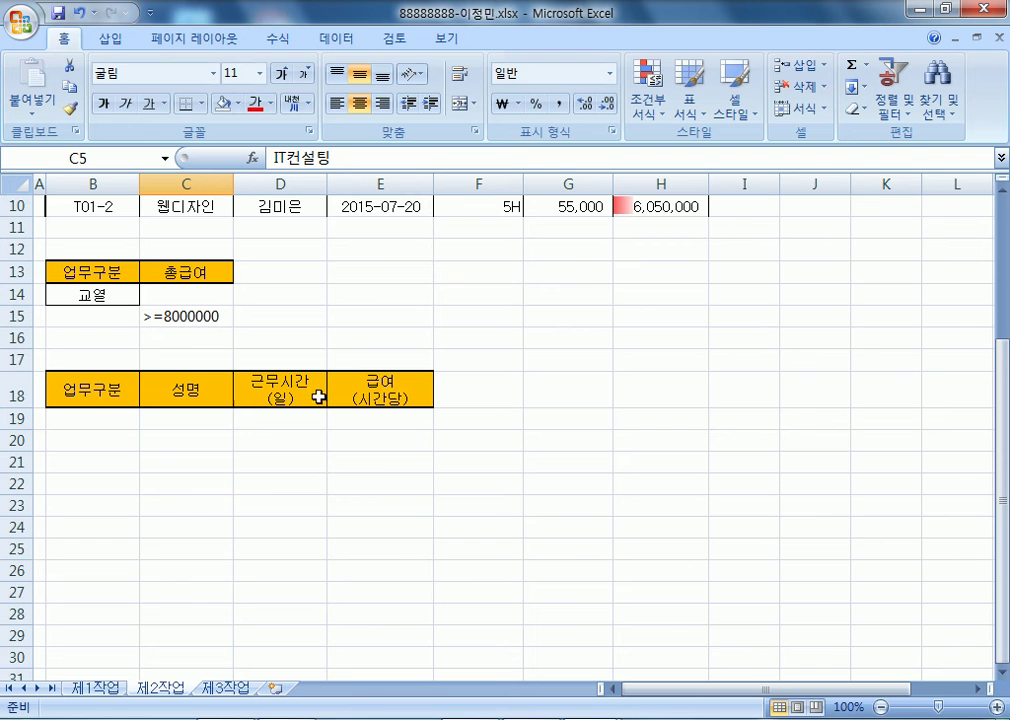
scroll(395, 400, "up", 2)
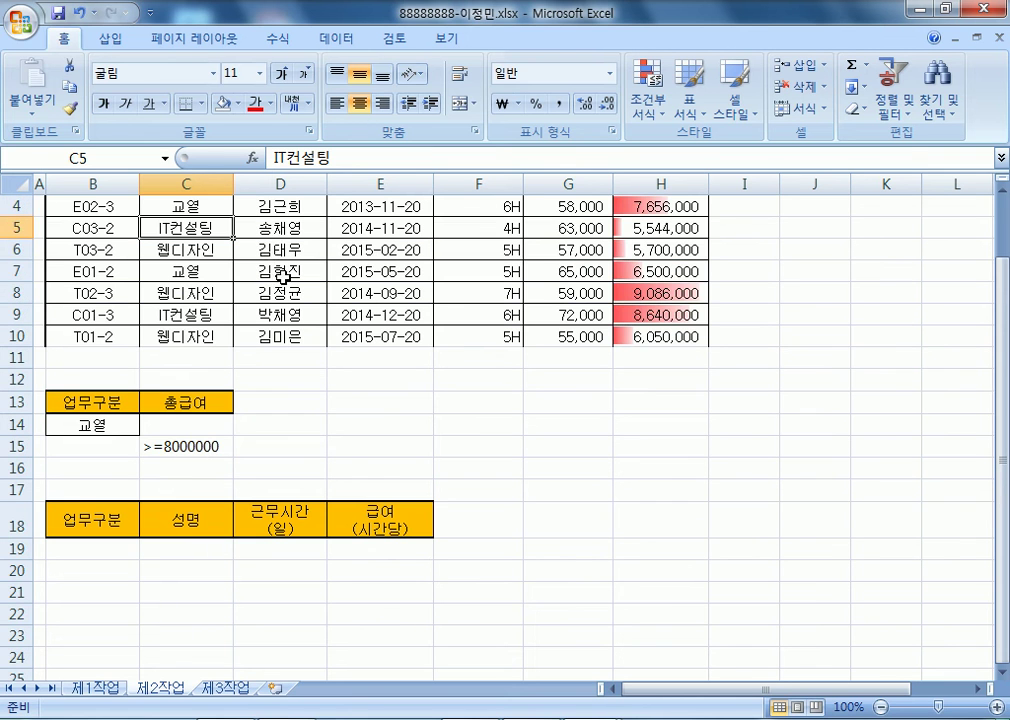
left_click(280, 249)
- Run an advanced filter with criteria $B$13:$C$15, extracting the matching records beneath headers B18:E18
left_click(357, 40)
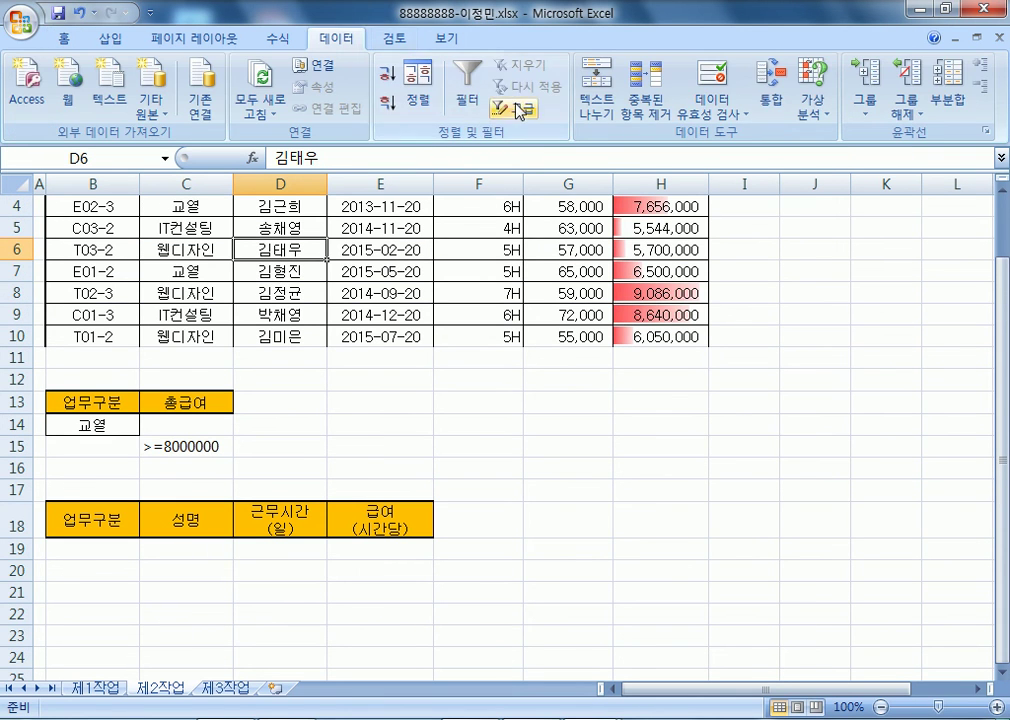
left_click(513, 106)
left_click(667, 240)
left_click(668, 279)
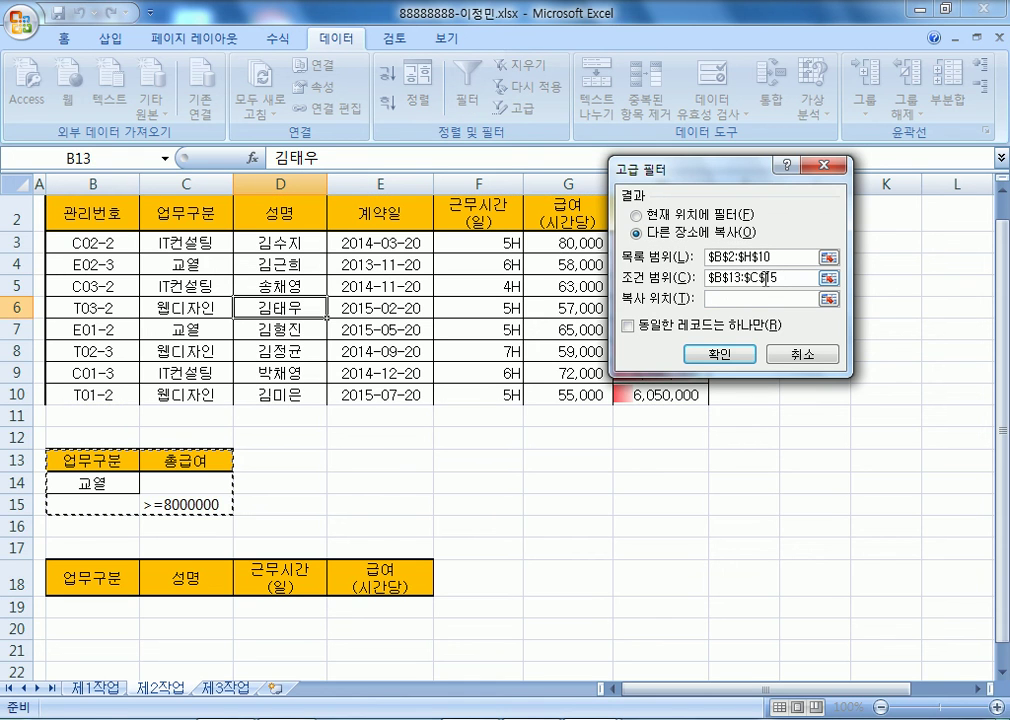
left_click(712, 299)
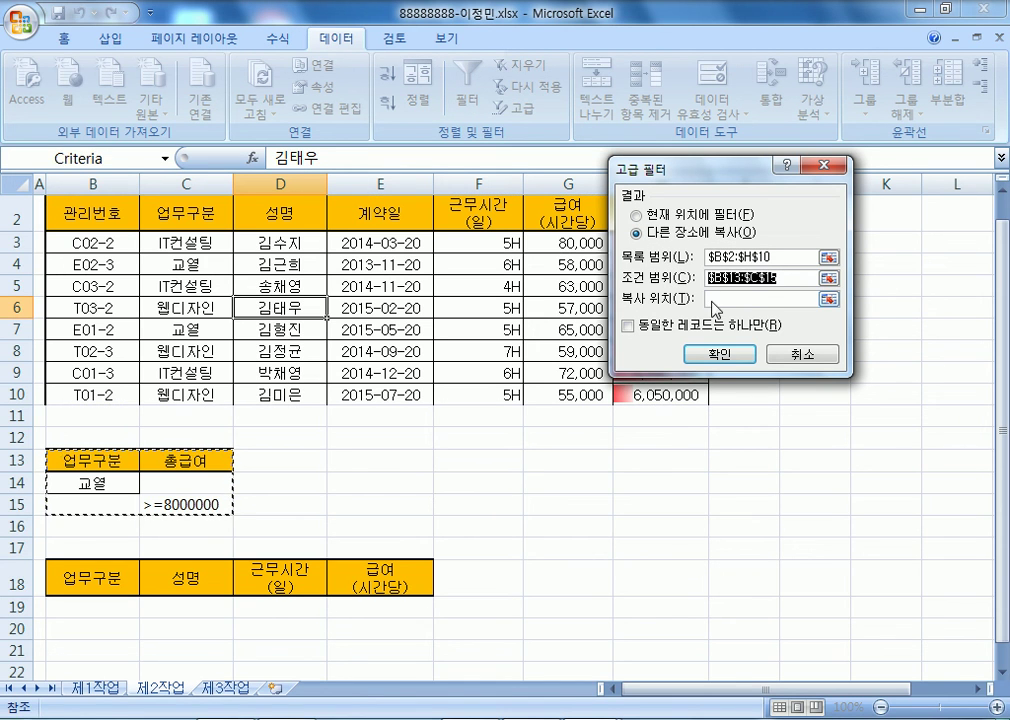
scroll(295, 329, "down", 4)
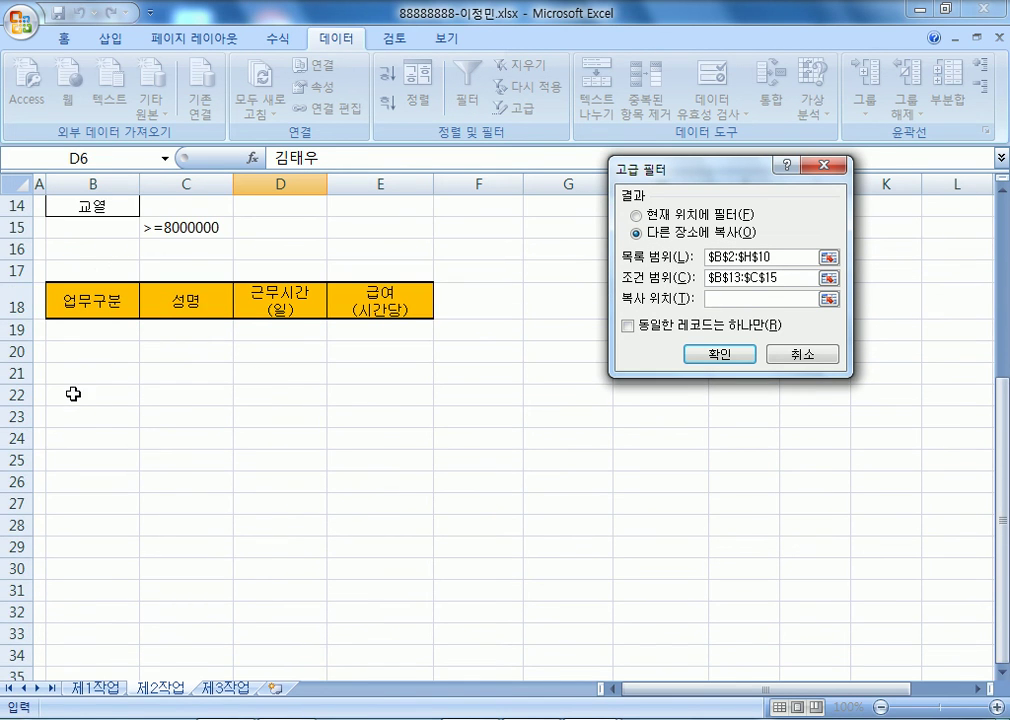
left_click(75, 391)
scroll(235, 452, "up", 4)
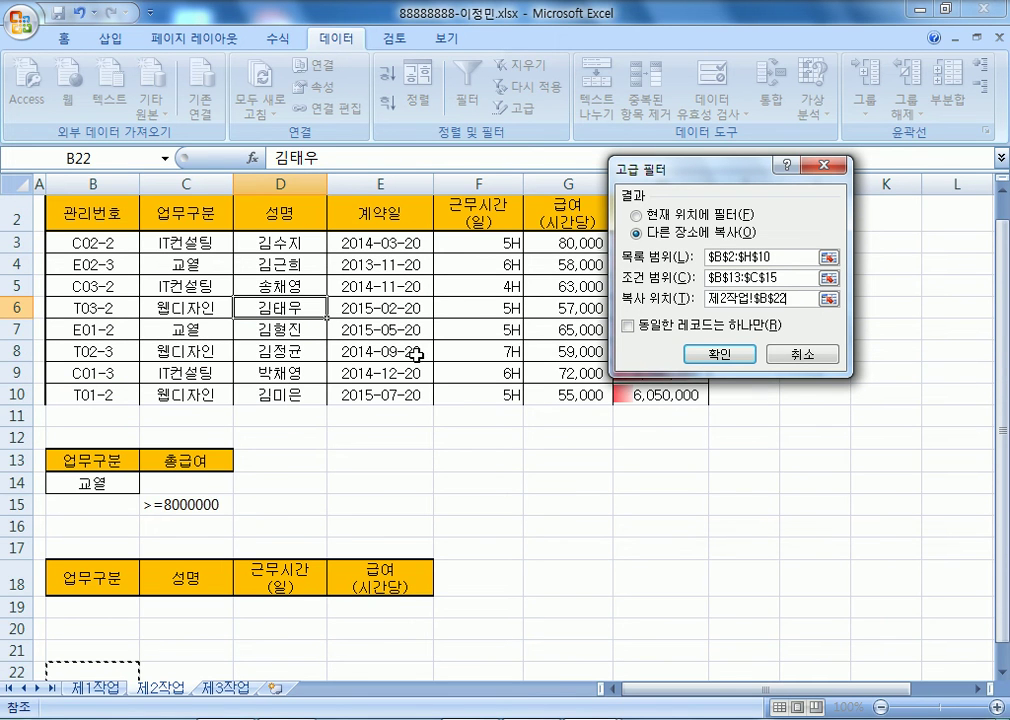
scroll(430, 370, "down", 3)
left_click_drag(139, 377, 374, 363)
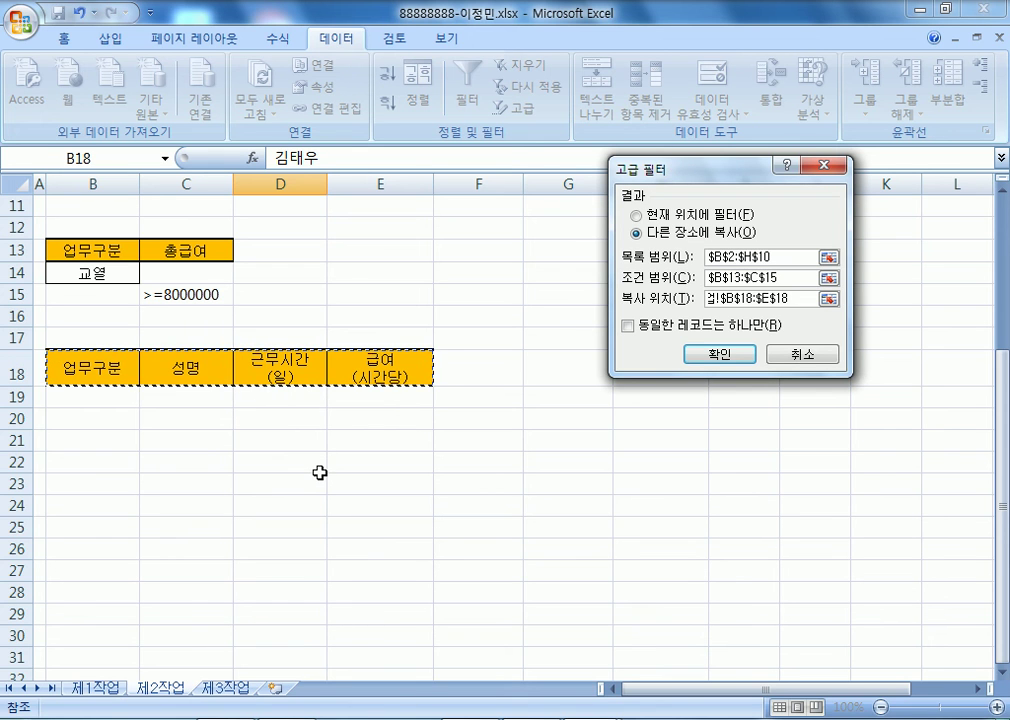
left_click_drag(118, 367, 356, 368)
left_click(716, 355)
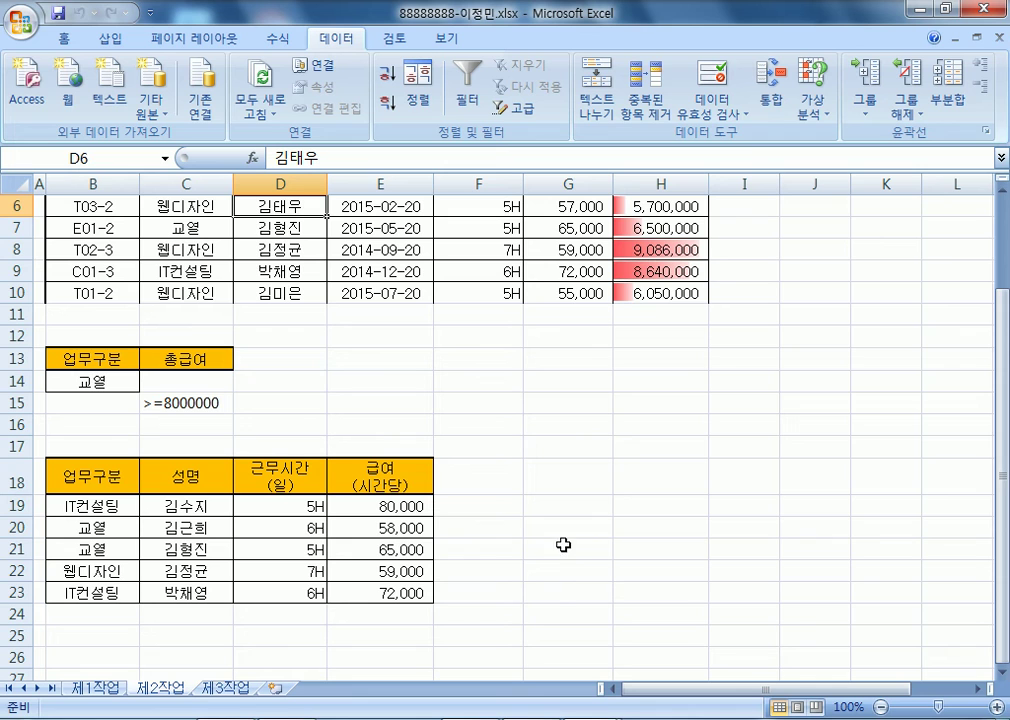
left_click(300, 549)
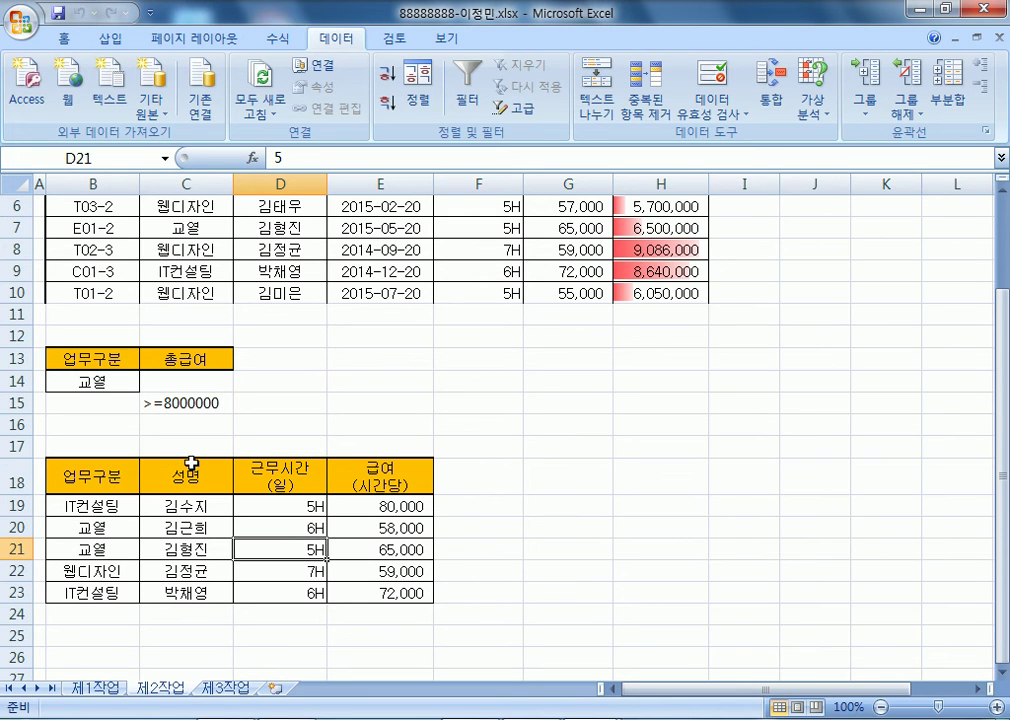
- Rerun the advanced filter, copying the full matching records to B28
scroll(131, 311, "up", 2)
left_click(92, 264)
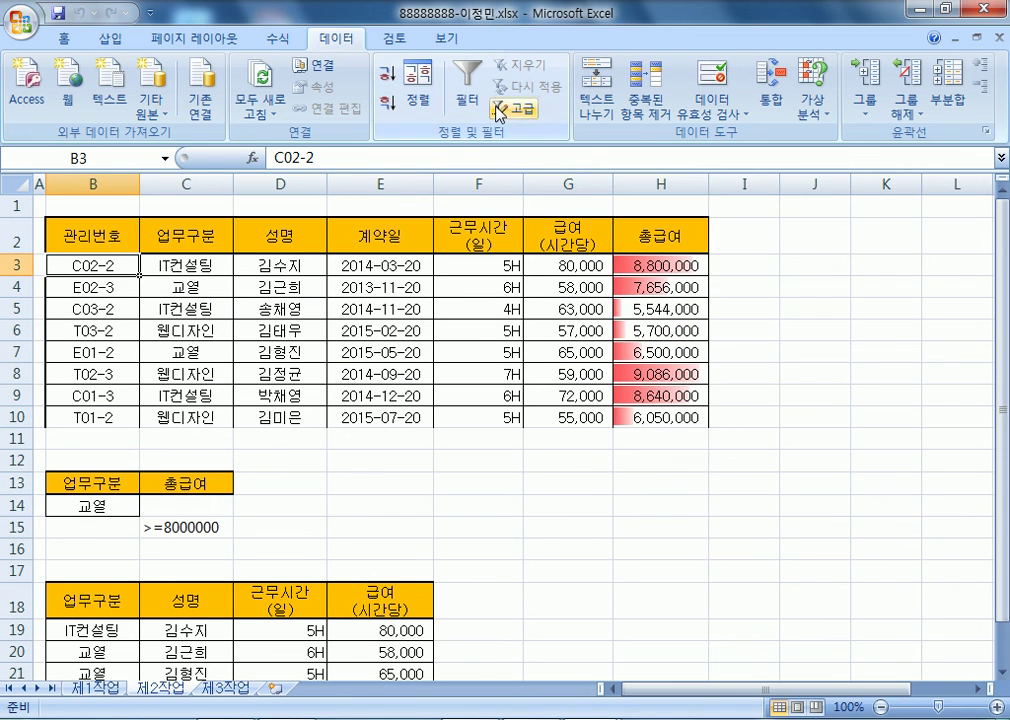
left_click(515, 108)
left_click(674, 238)
left_click(789, 298)
scroll(176, 487, "down", 4)
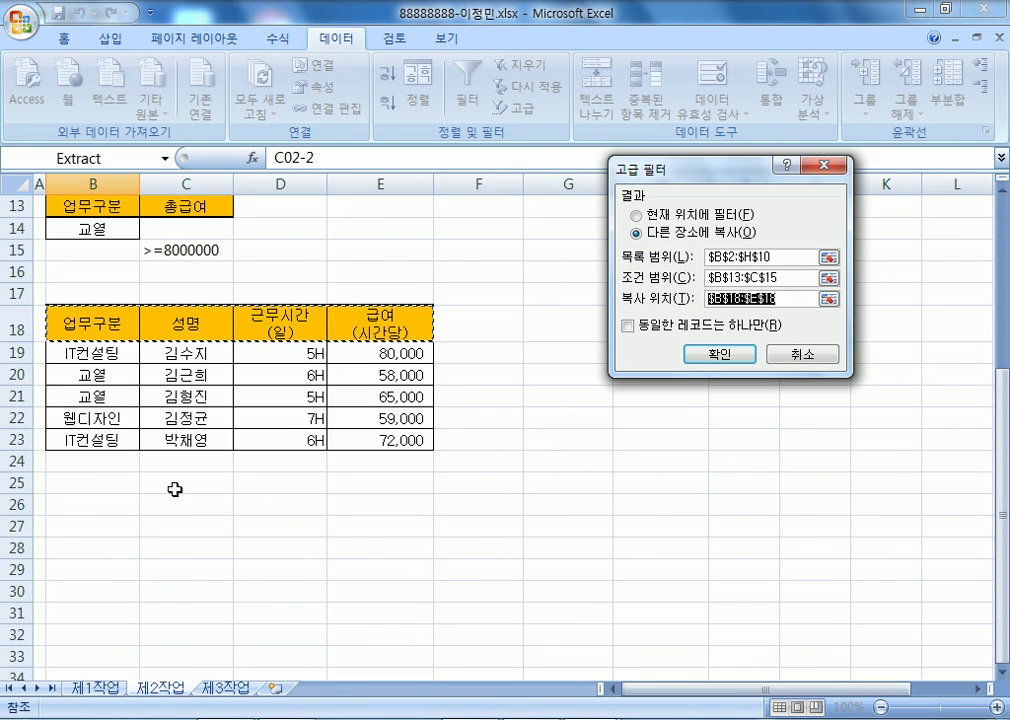
left_click(69, 546)
left_click(726, 354)
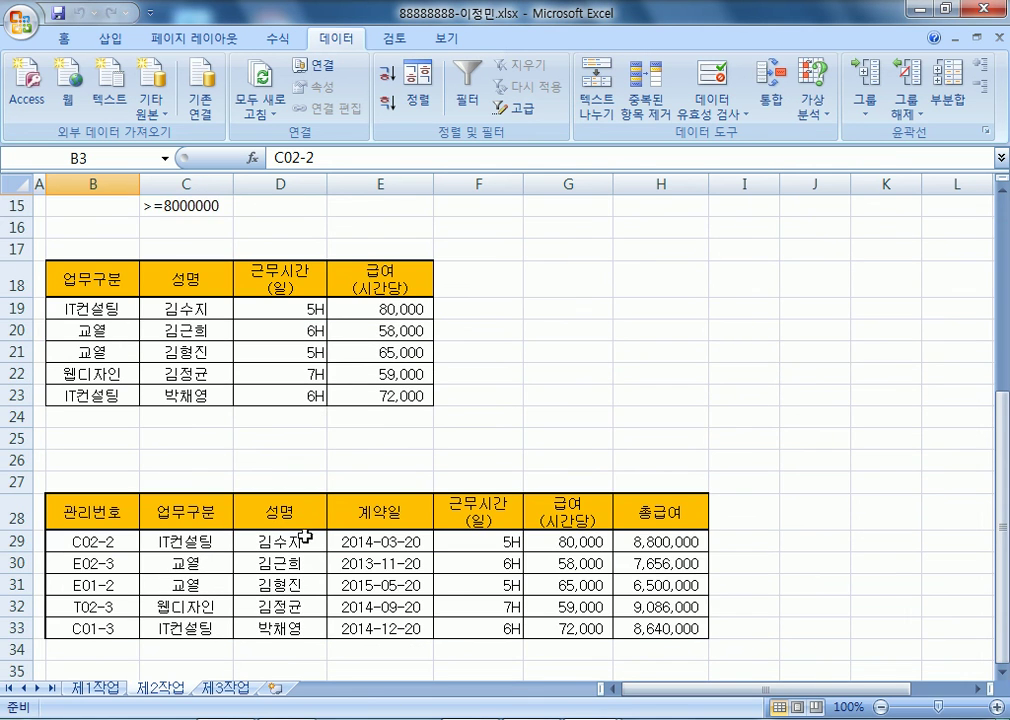
- Move the extract's 업무구분 through 총급여 columns one column left over 관리번호
scroll(305, 534, "down", 2)
scroll(341, 530, "up", 2)
left_click_drag(79, 510, 84, 630)
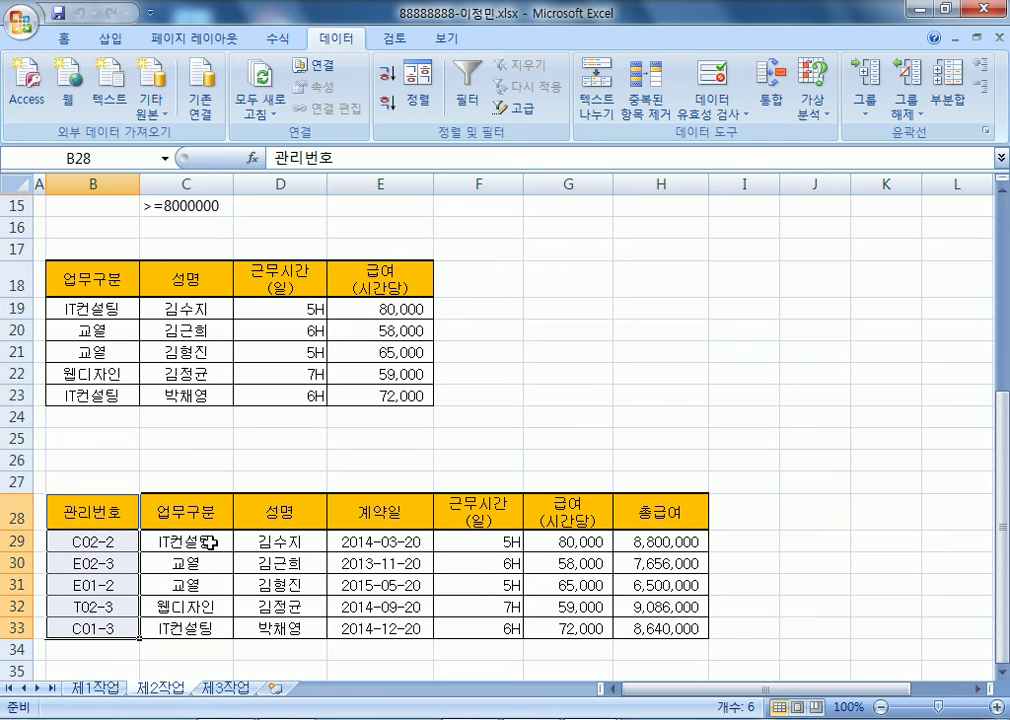
left_click(194, 510)
left_click_drag(194, 510, 684, 630)
left_click_drag(189, 494, 135, 500)
- Replace the 관리번호 cells, then shift 근무시간 through 총급여 left over 계약일
left_click(470, 416)
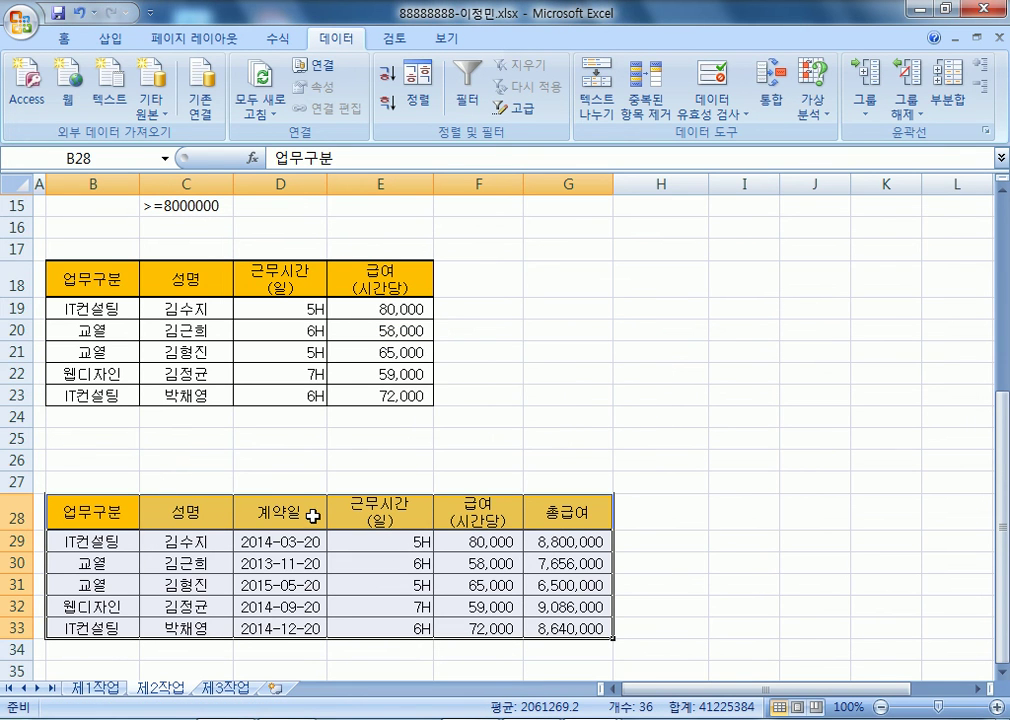
left_click_drag(365, 512, 557, 630)
left_click_drag(397, 494, 322, 507)
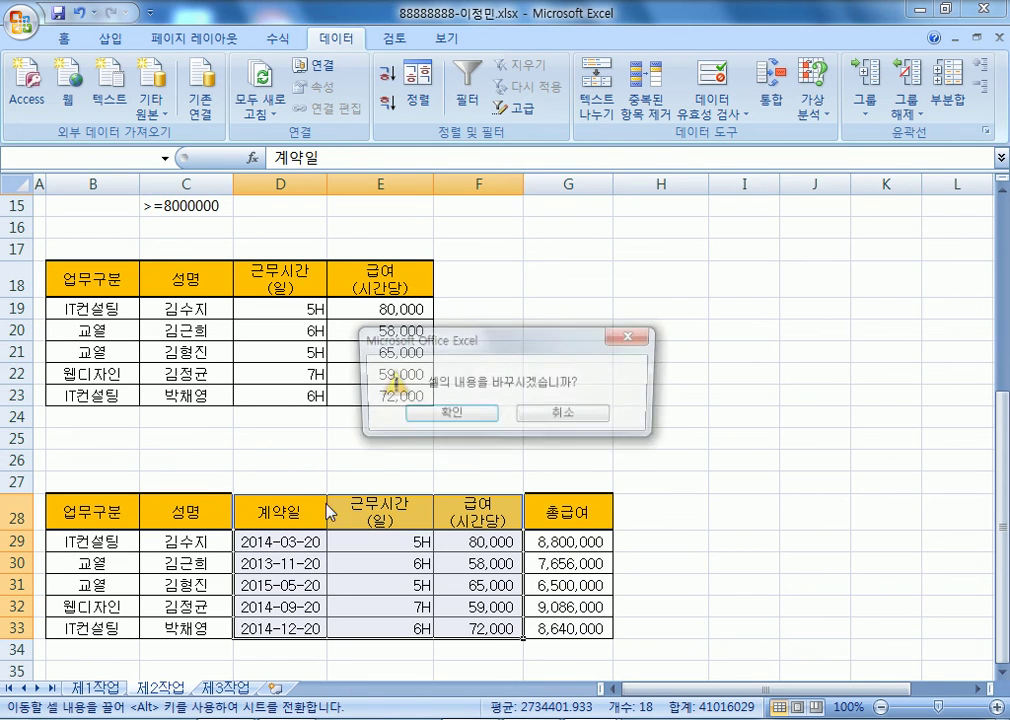
left_click(485, 418)
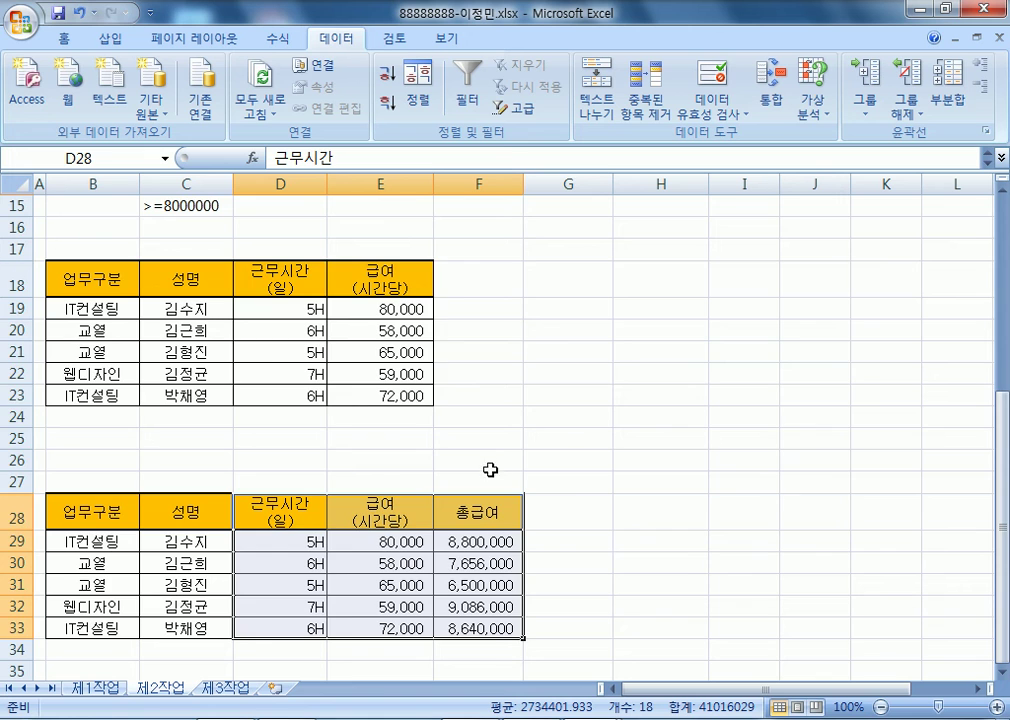
- Blank out the extract's 총급여 column by pasting empty cells over it
scroll(530, 470, "down", 3)
left_click_drag(477, 265, 518, 476)
key("Delete")
key("ctrl+z")
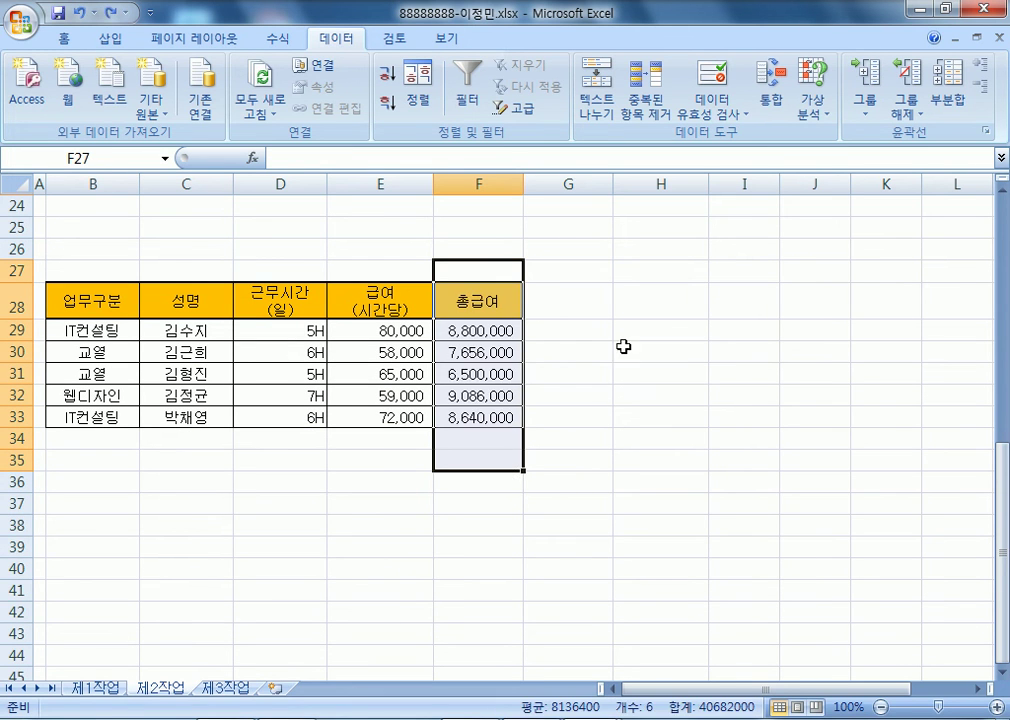
left_click_drag(581, 275, 565, 438)
key("ctrl+c")
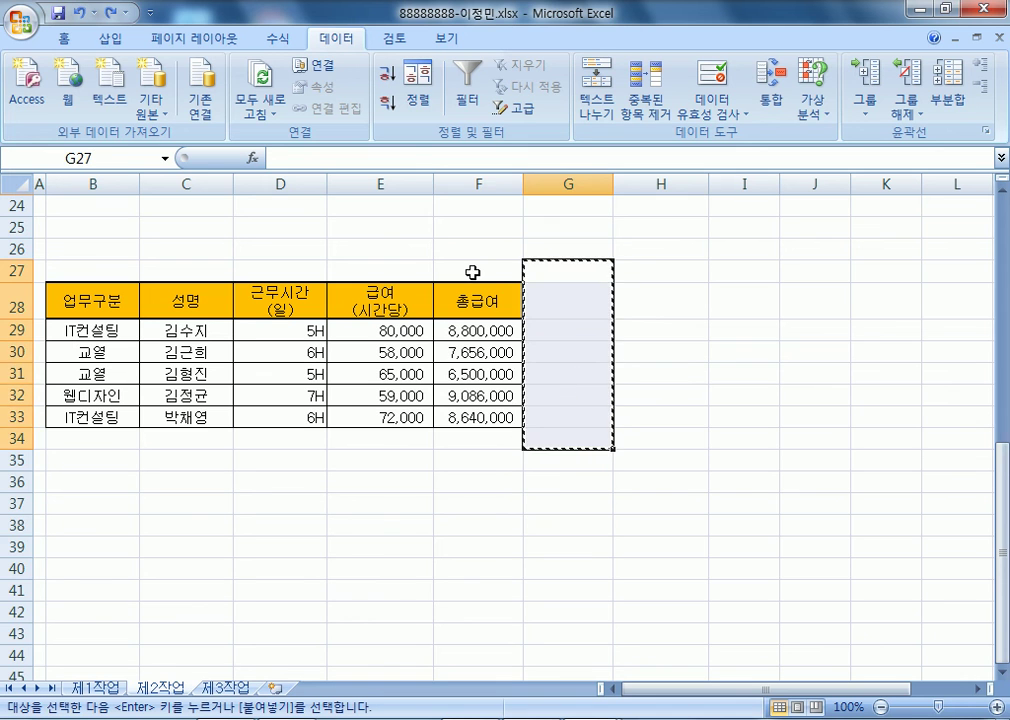
left_click(475, 277)
key("ctrl+v")
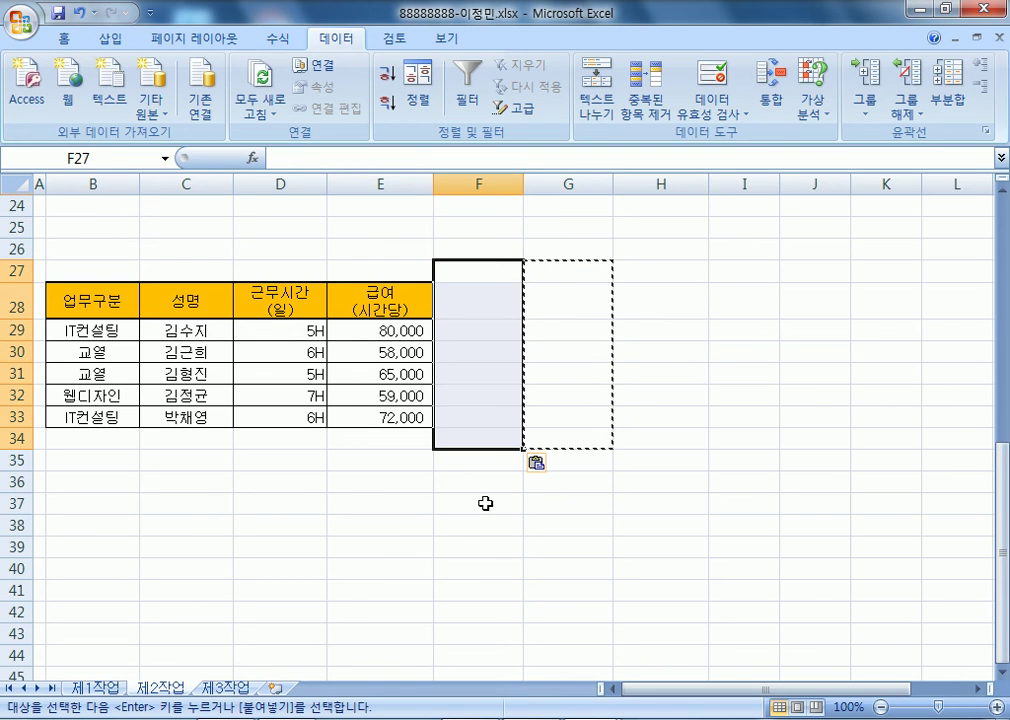
left_click(455, 526)
scroll(390, 520, "up", 2)
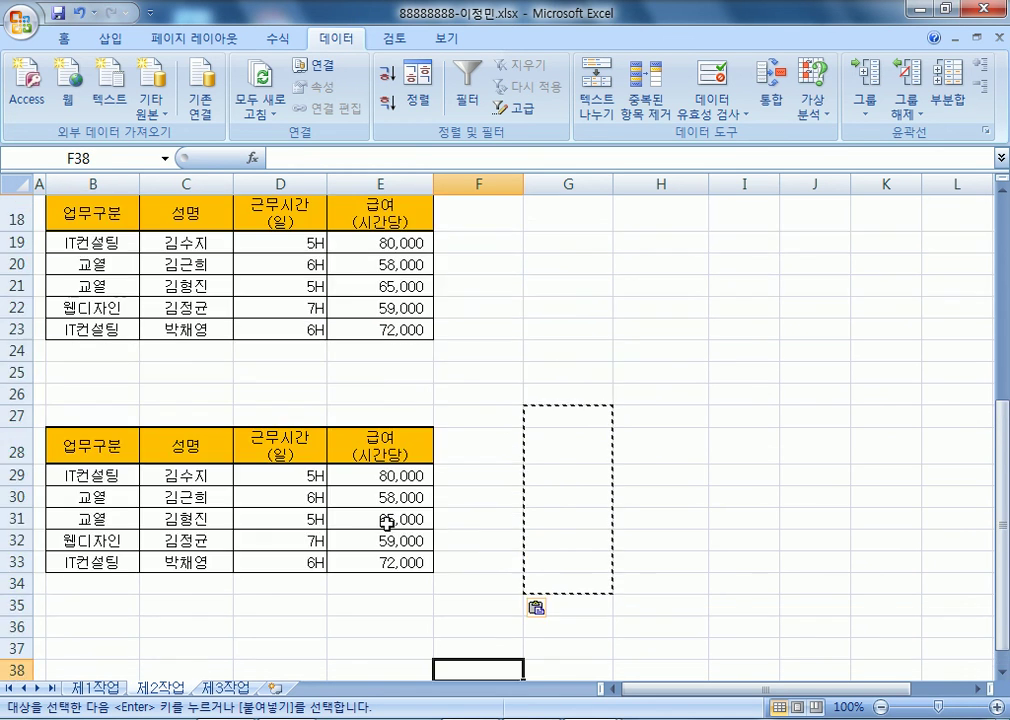
scroll(245, 355, "up", 1)
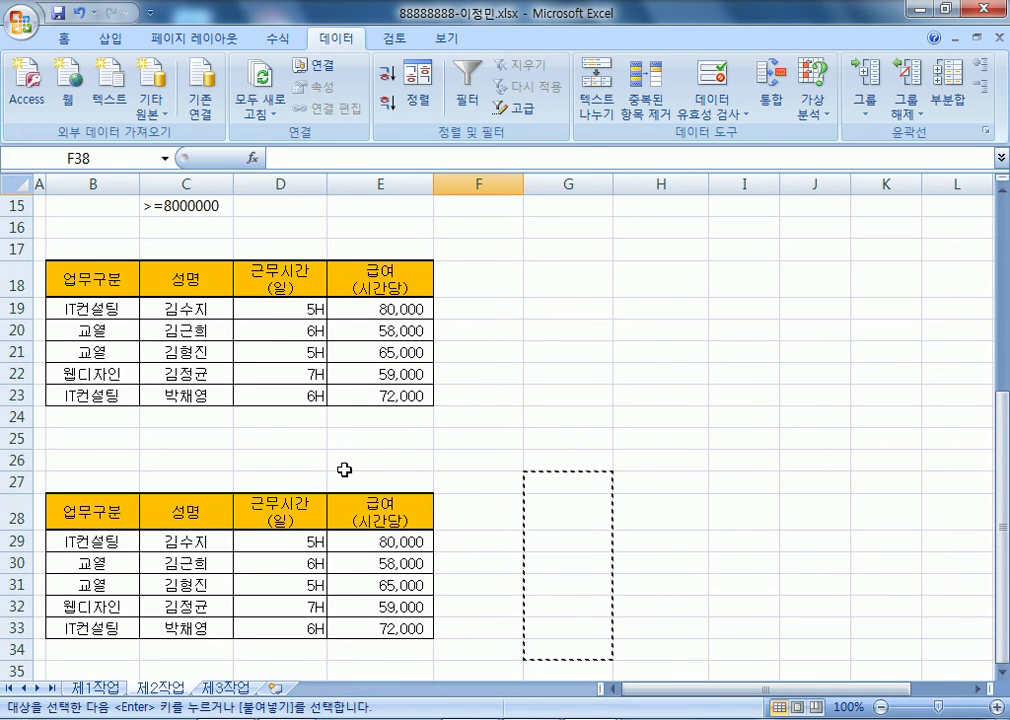
scroll(343, 465, "down", 4)
scroll(300, 450, "up", 3)
key("Escape")
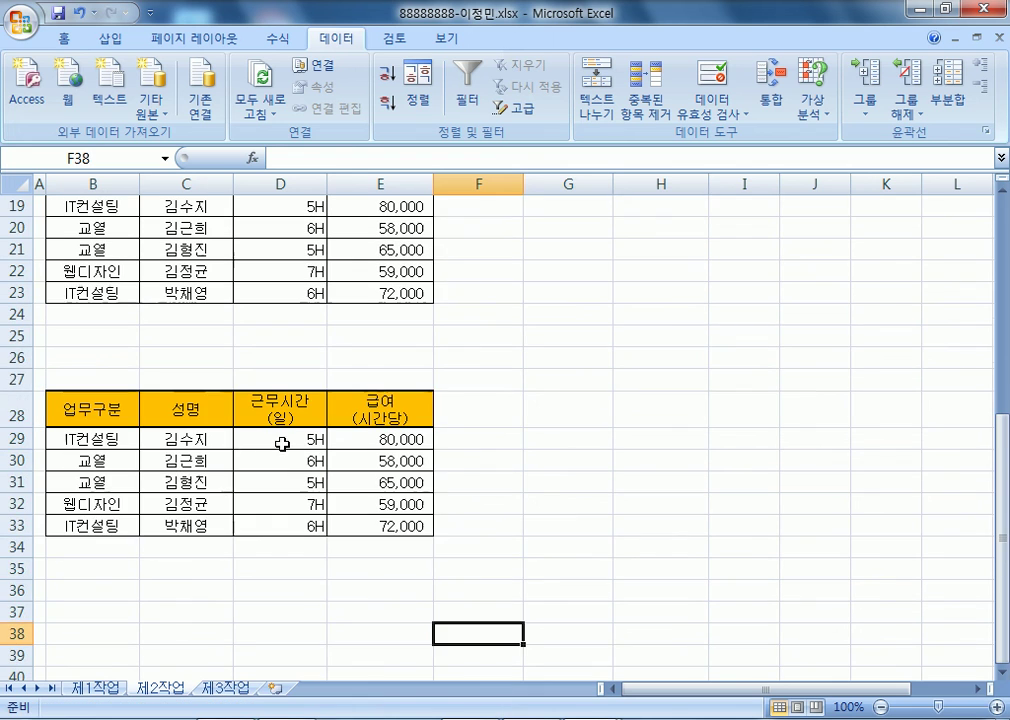
- Delete rows 26–39 and then rows 19–27, keeping the B18:E18 headers
left_click_drag(18, 356, 14, 651)
right_click(14, 648)
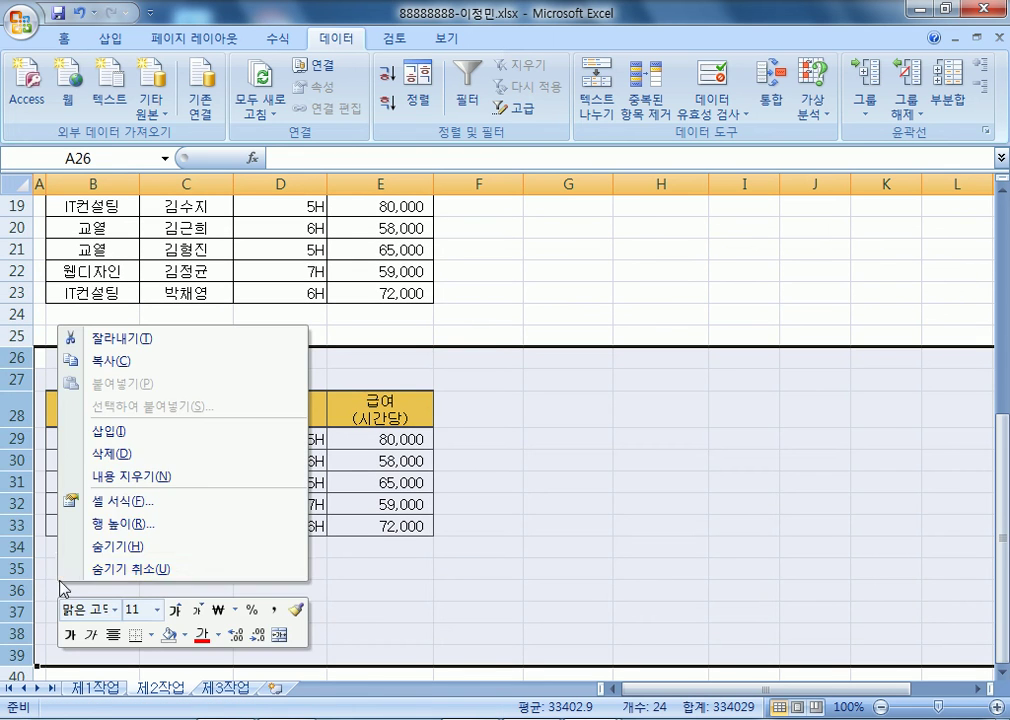
left_click(90, 452)
left_click(317, 425)
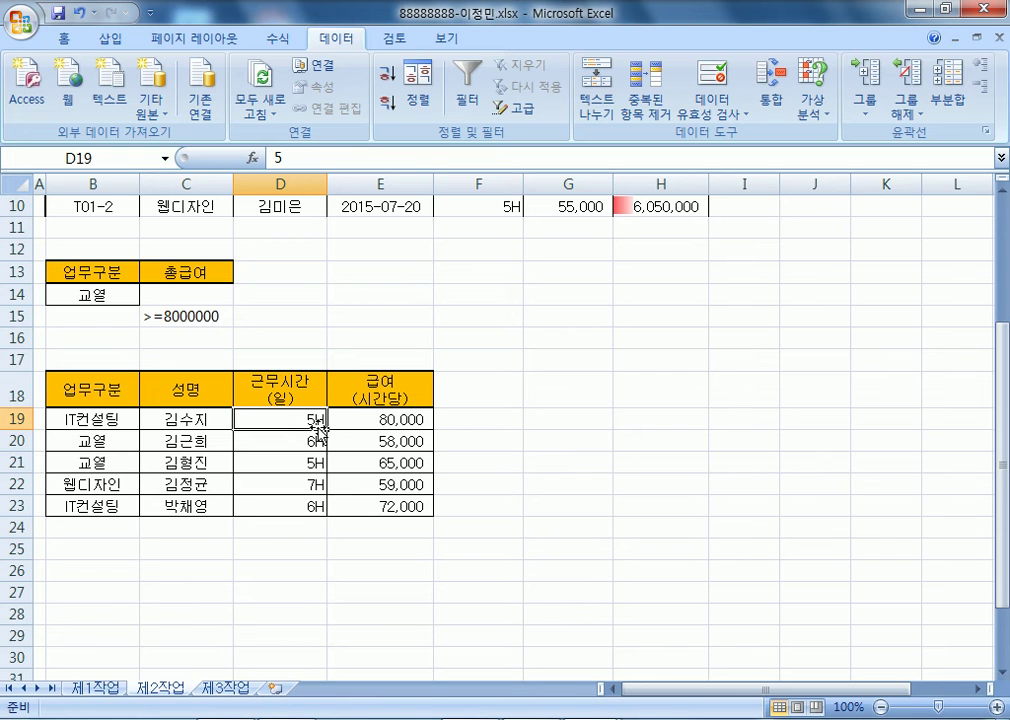
left_click_drag(16, 419, 16, 592)
right_click(90, 513)
left_click(135, 379)
left_click_drag(113, 388, 385, 398)
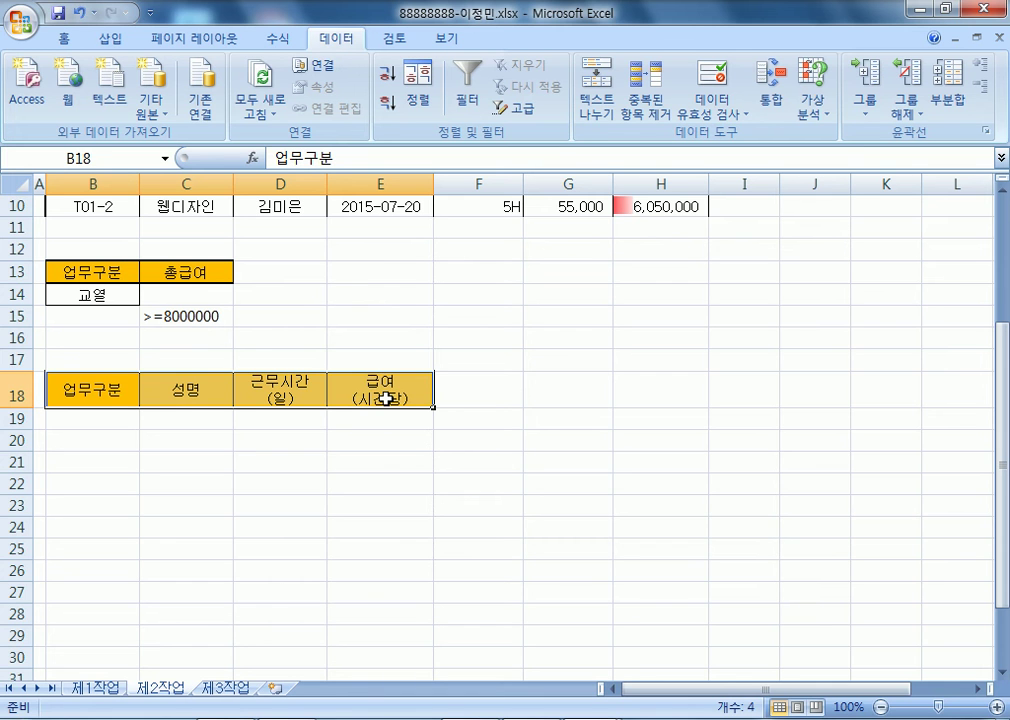
scroll(385, 398, "up", 3)
- Start an advanced filter copying results elsewhere, first targeting B28
left_click(186, 286)
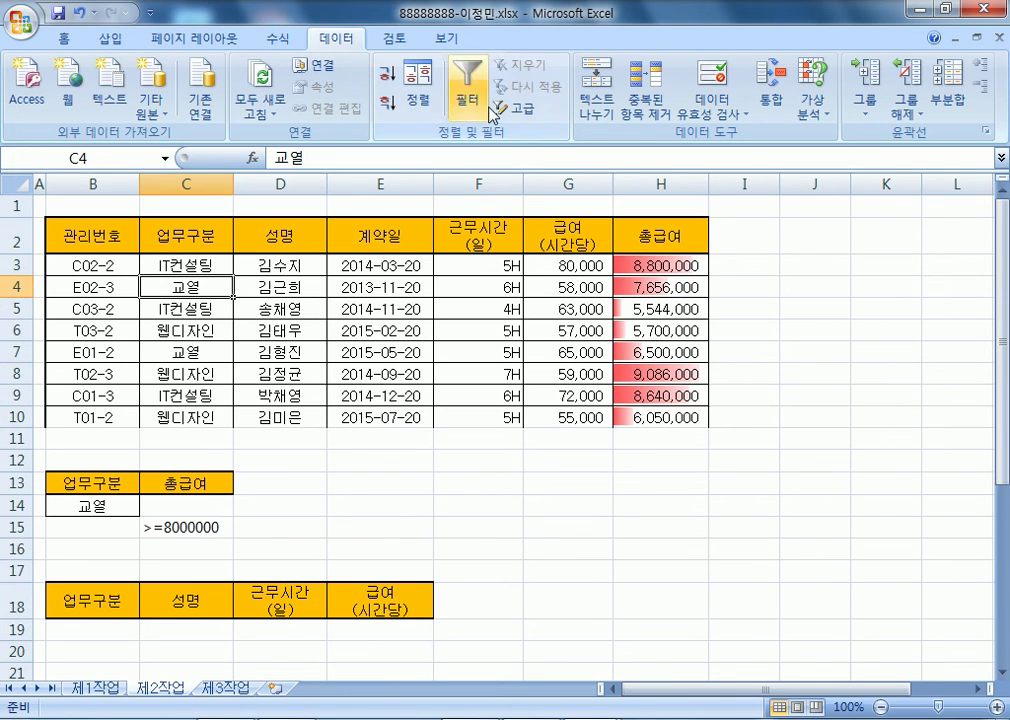
left_click(528, 112)
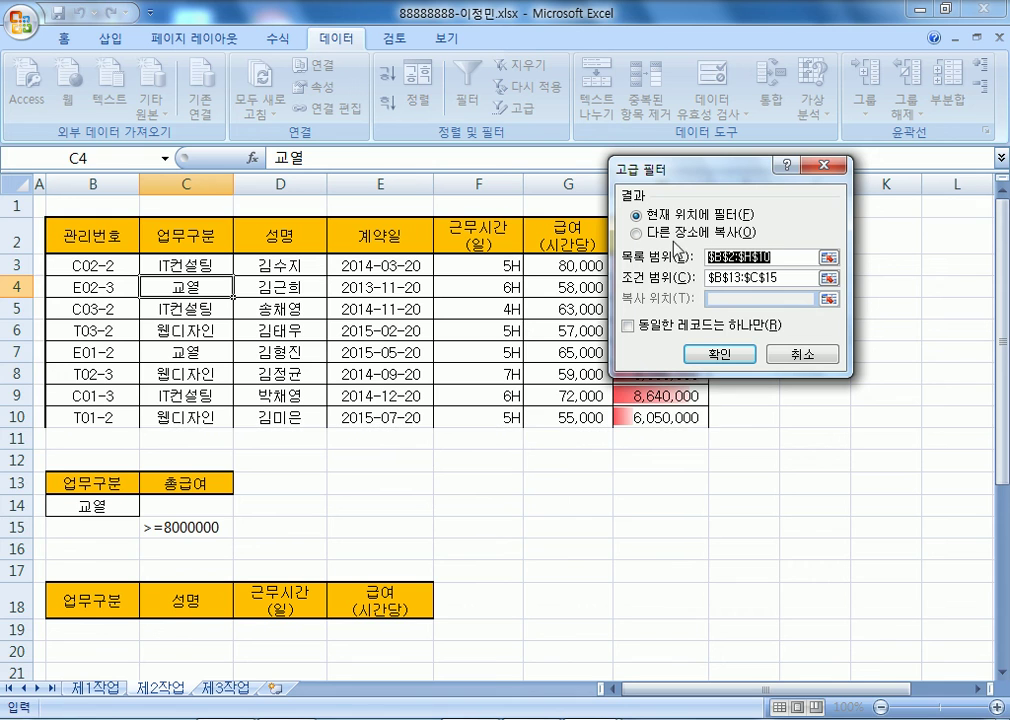
left_click(683, 234)
left_click(717, 299)
scroll(211, 434, "down", 3)
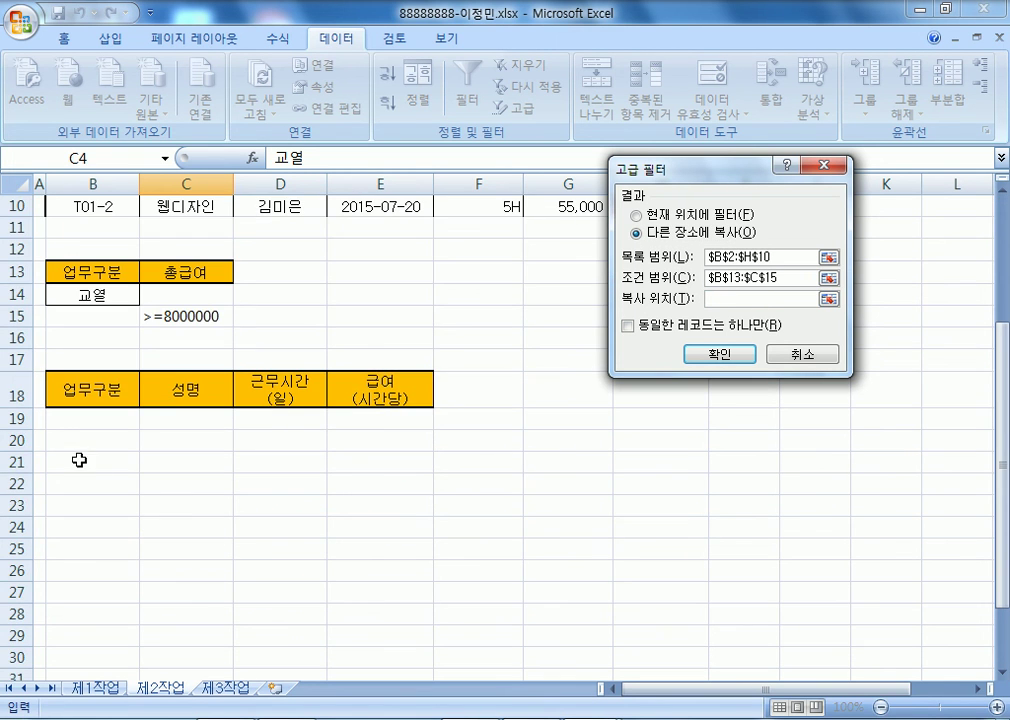
scroll(65, 510, "down", 4)
left_click(83, 336)
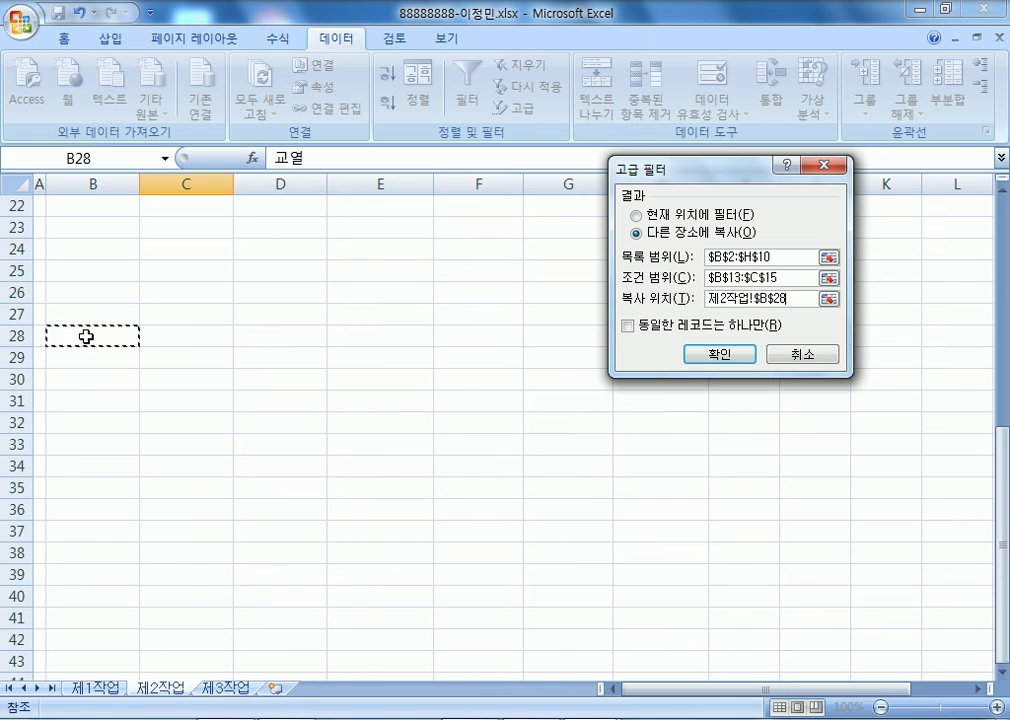
scroll(85, 342, "up", 7)
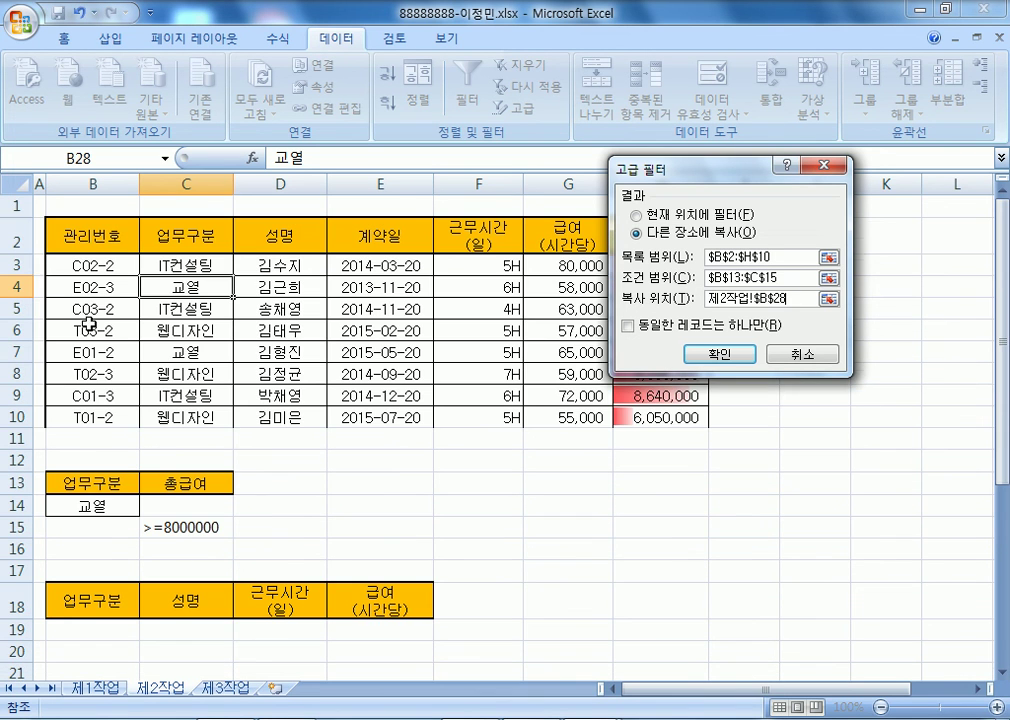
- Change the copy destination to the B18:E18 headers and run the filter
left_click_drag(684, 184, 713, 370)
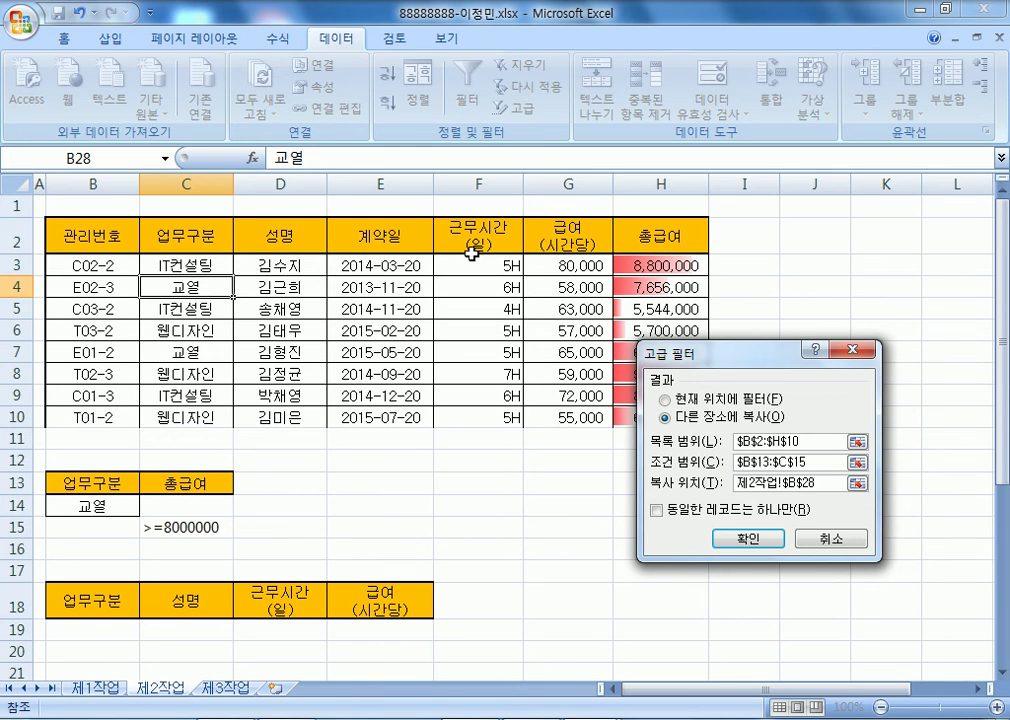
scroll(108, 412, "down", 3)
left_click_drag(50, 388, 386, 402)
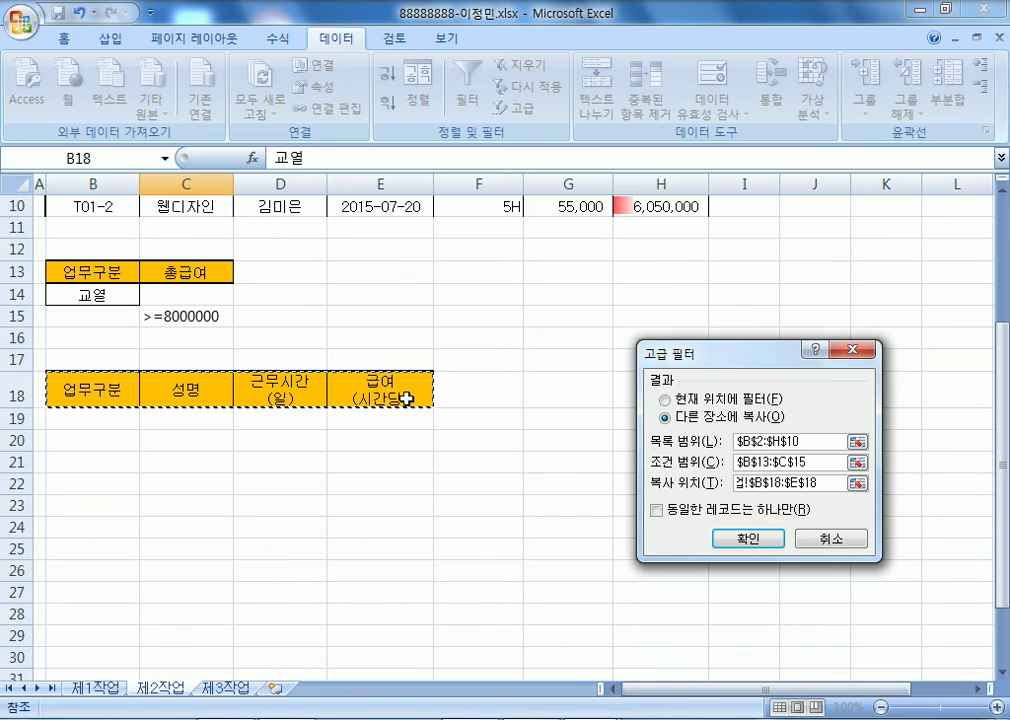
left_click(85, 388)
left_click(84, 442)
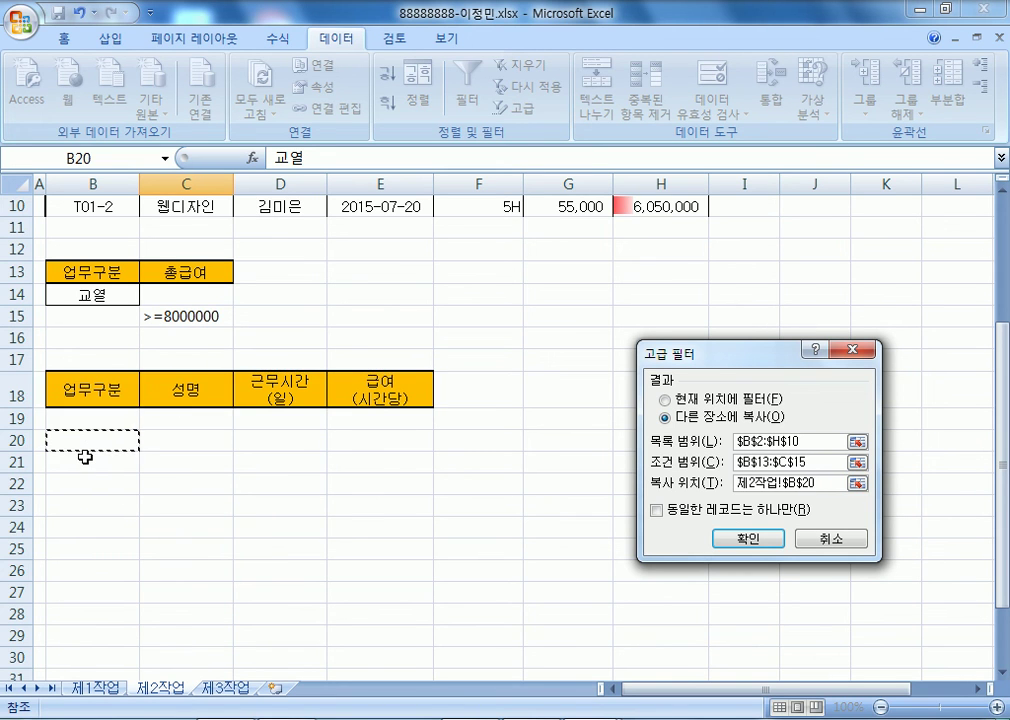
left_click_drag(72, 390, 378, 382)
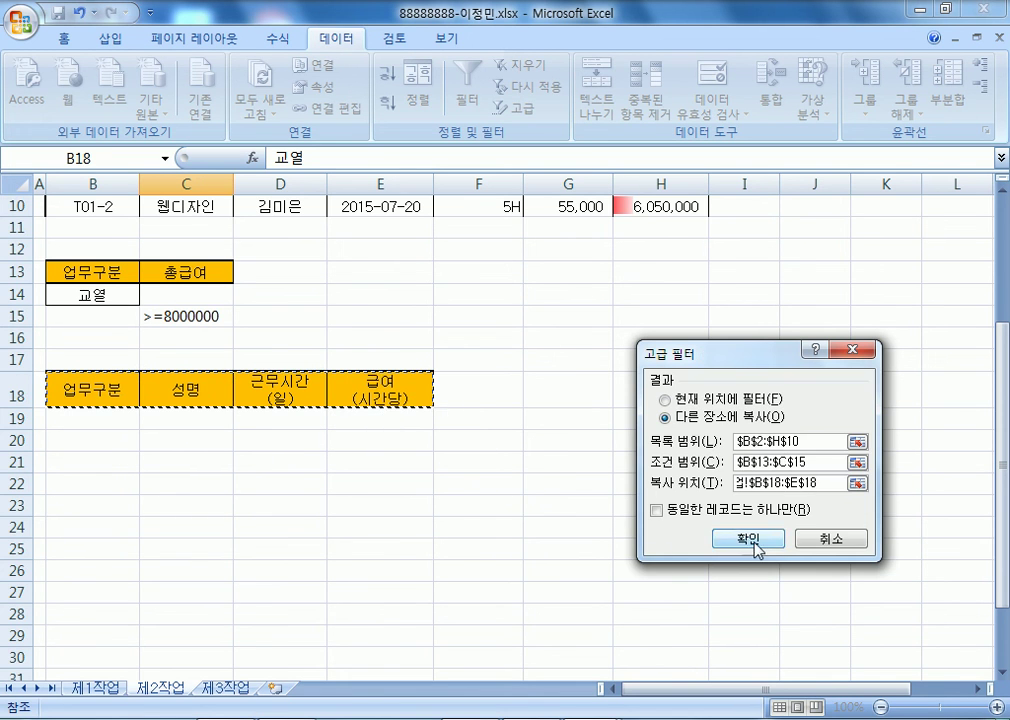
left_click(757, 545)
scroll(225, 320, "up", 1)
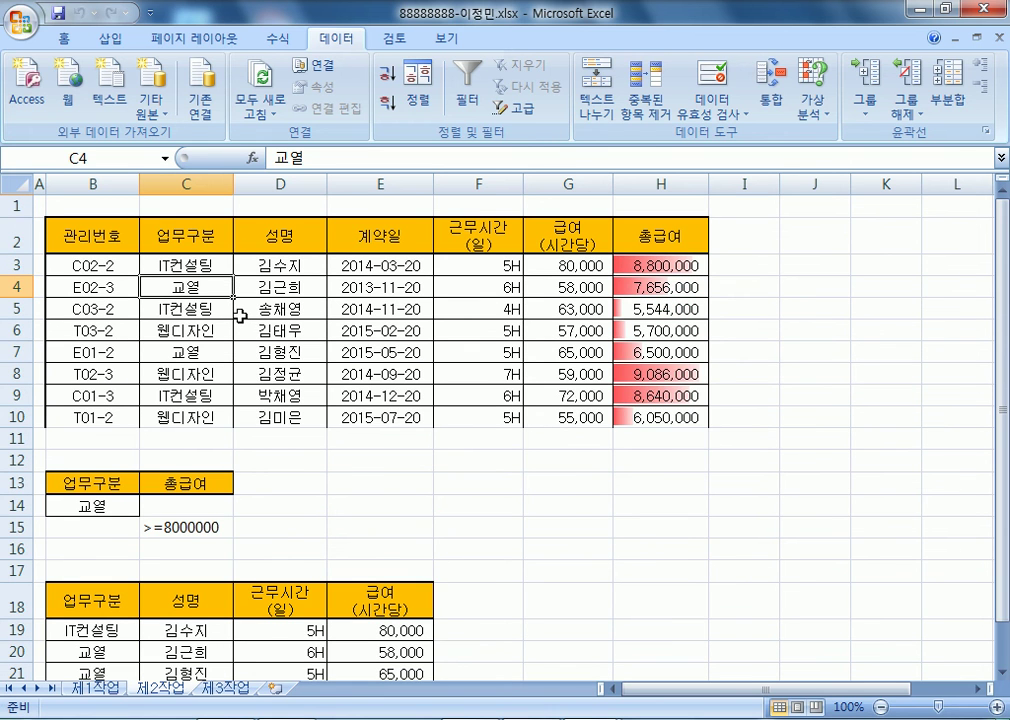
- Format B18:E23 as a purple medium-style table with header row
scroll(241, 315, "down", 4)
left_click_drag(149, 322, 413, 430)
left_click(66, 39)
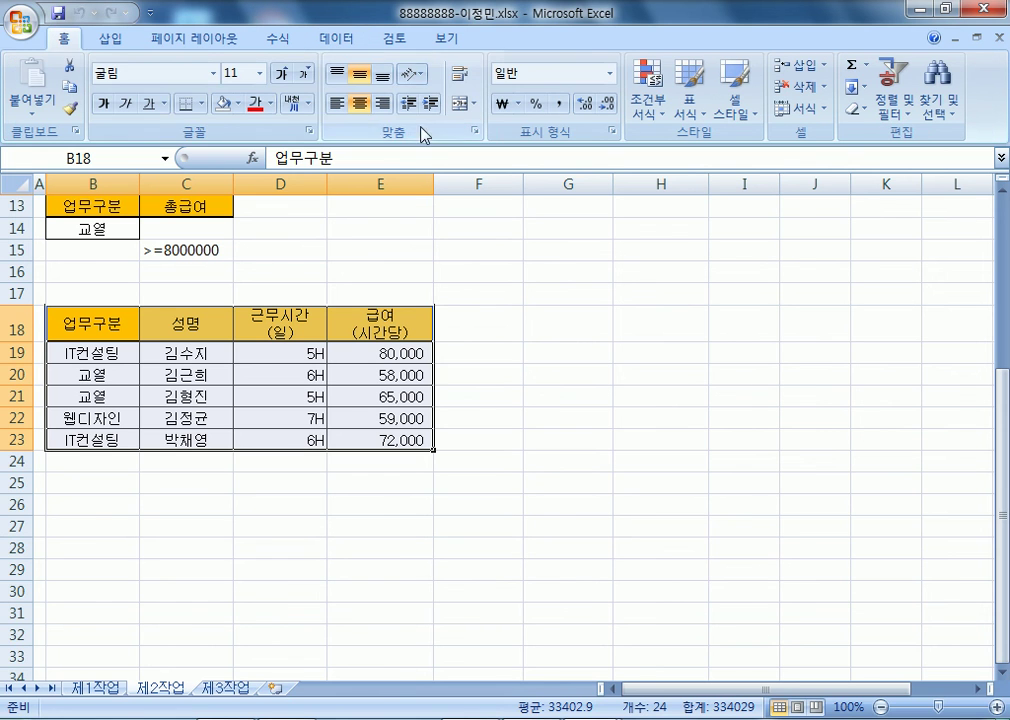
left_click(271, 104)
left_click(238, 103)
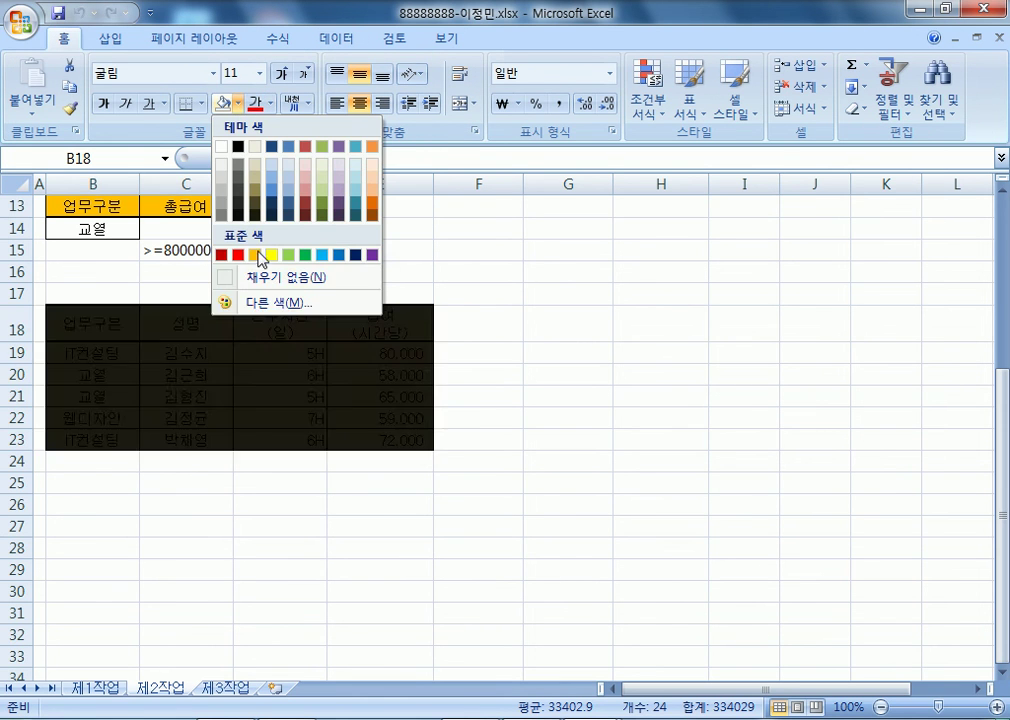
left_click(428, 232)
left_click(688, 100)
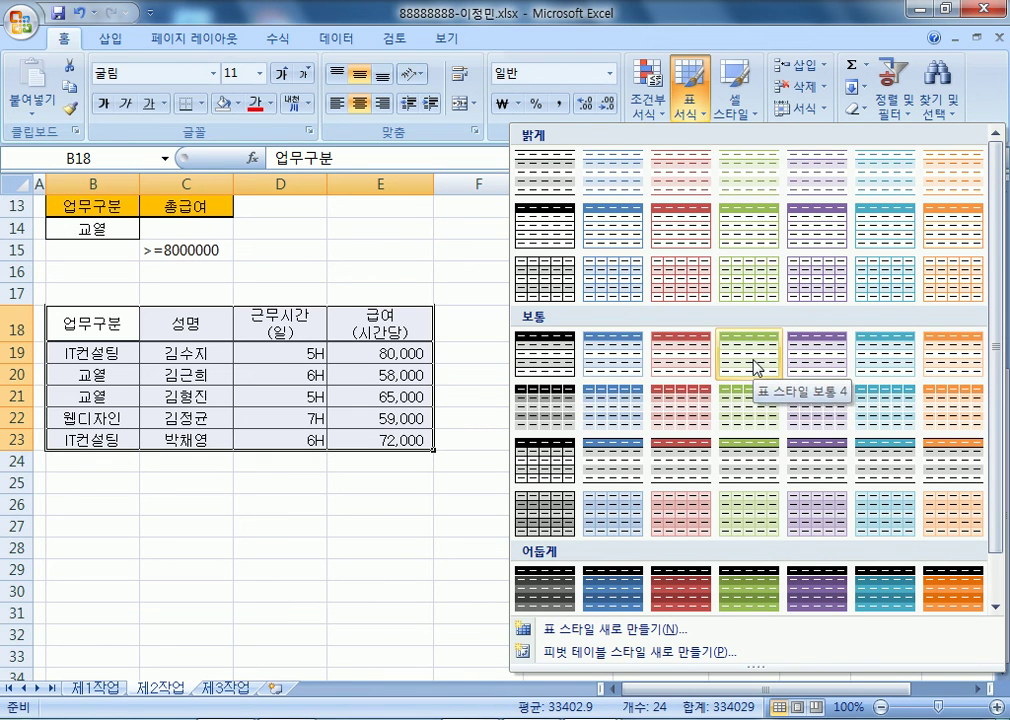
left_click(803, 356)
key("Return")
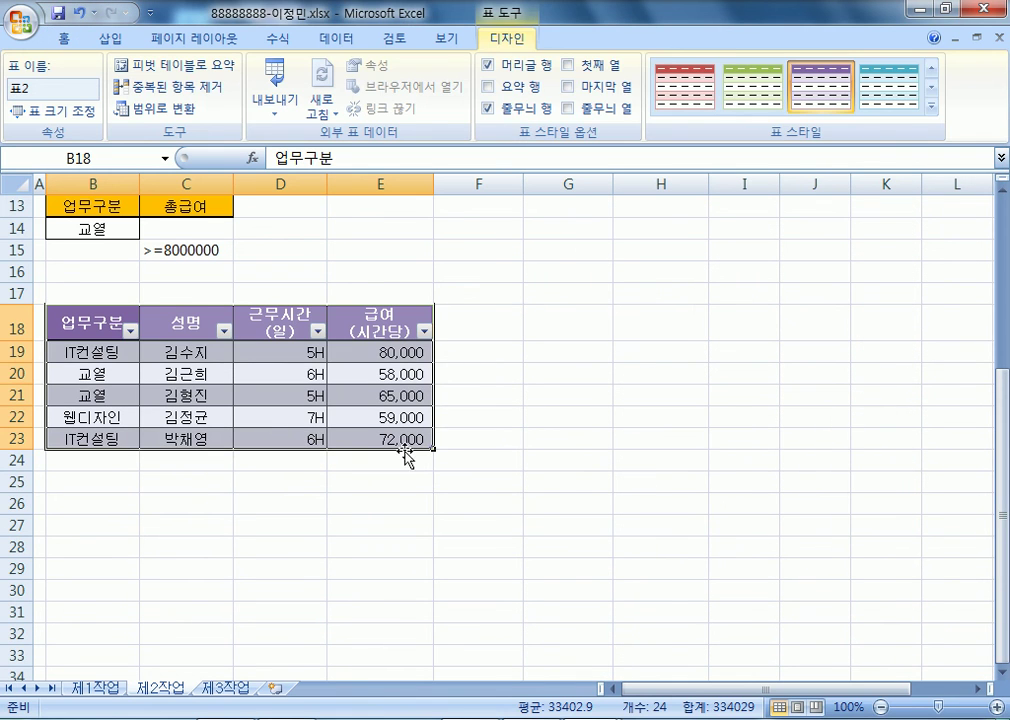
left_click(560, 478)
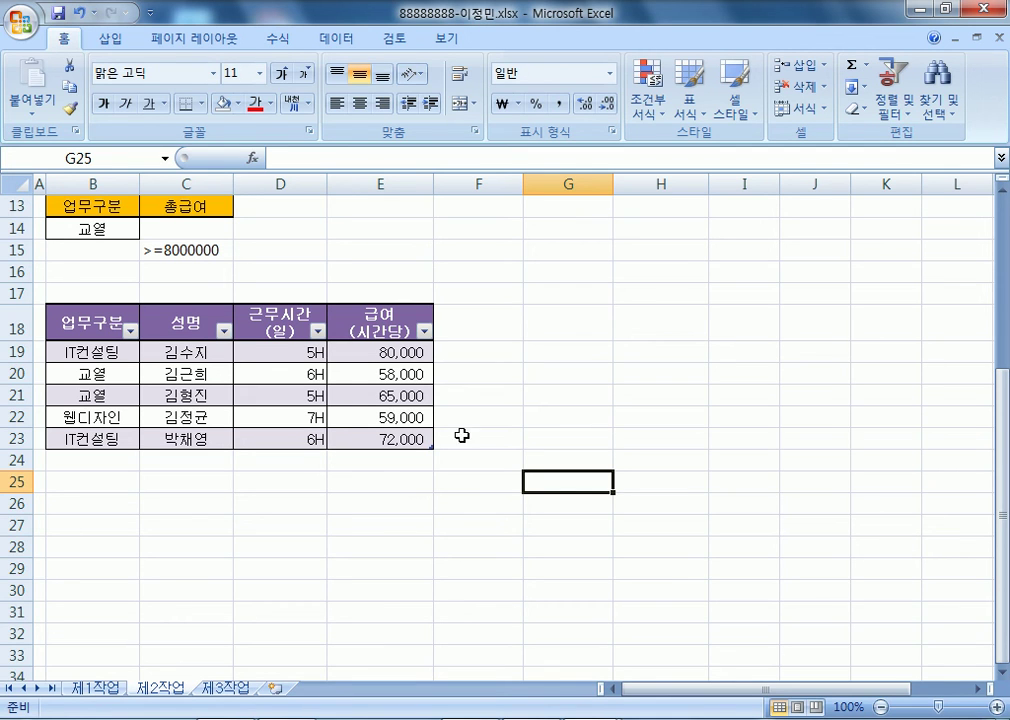
scroll(269, 421, "up", 3)
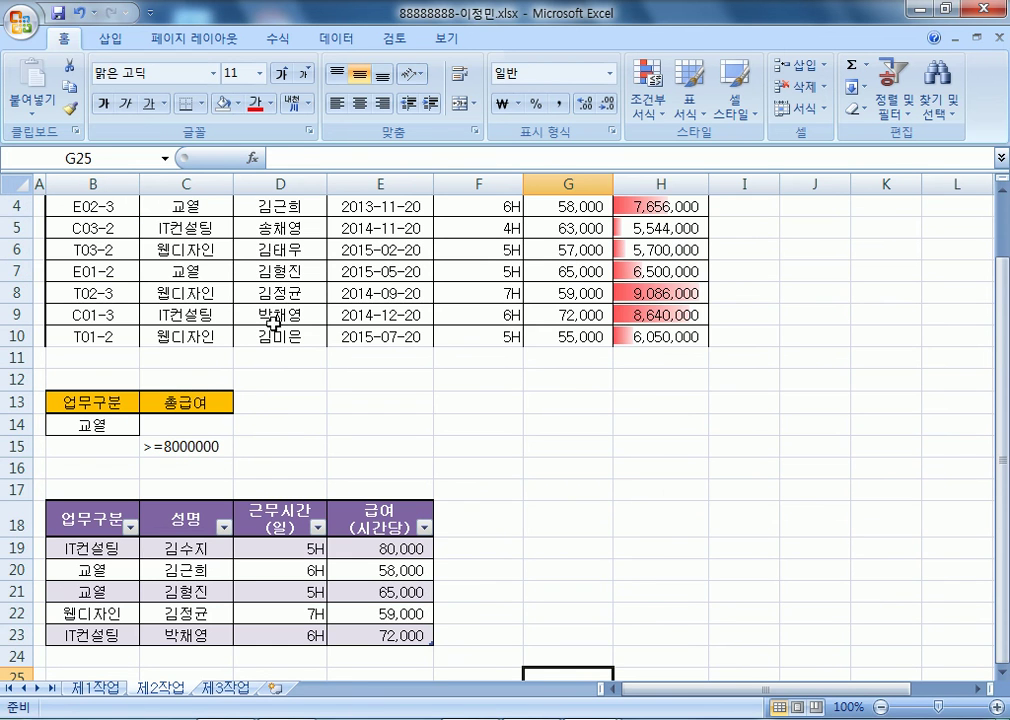
left_click(280, 271)
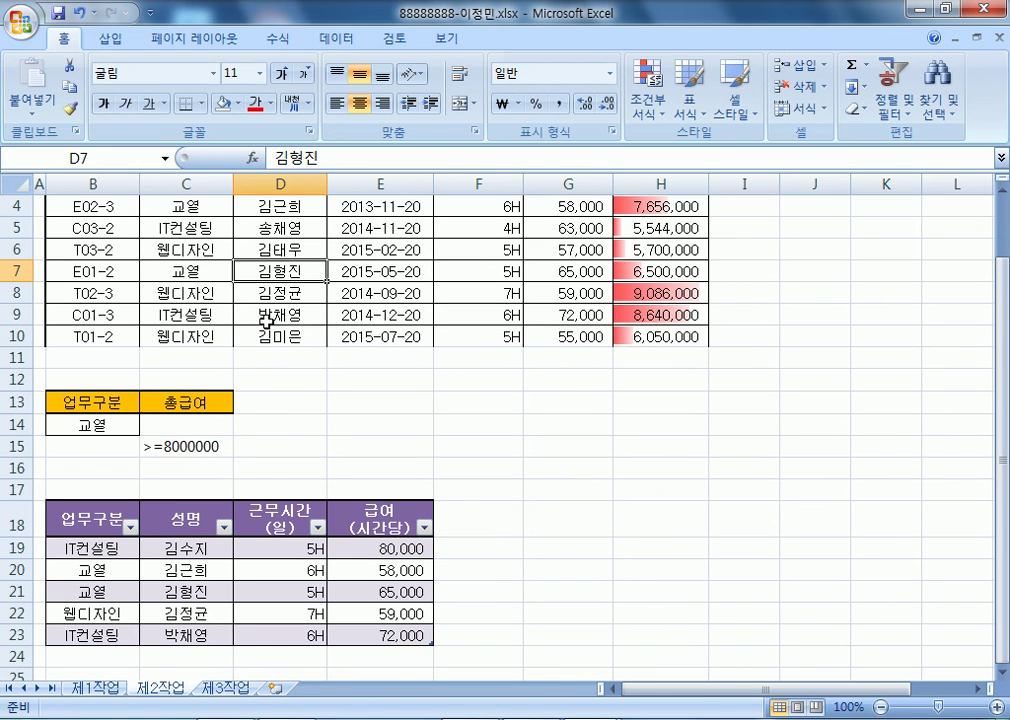
- Select 제1작업 data B4:H12 and begin a pivot table targeting 제3작업 B2
left_click(88, 688)
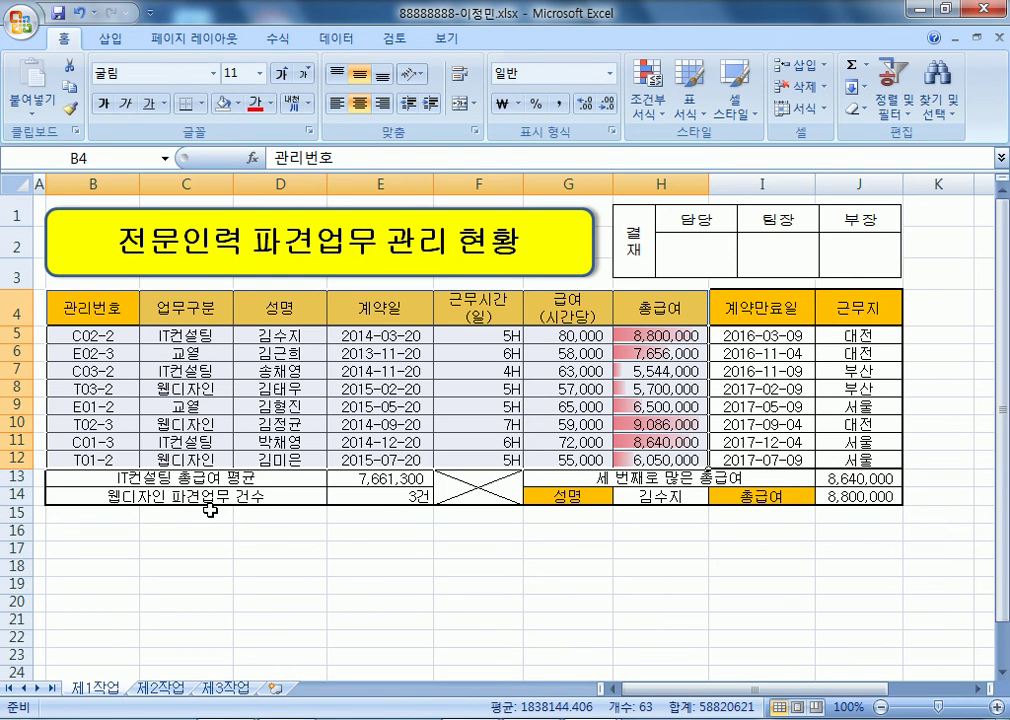
left_click_drag(92, 308, 683, 457)
left_click_drag(95, 308, 652, 458)
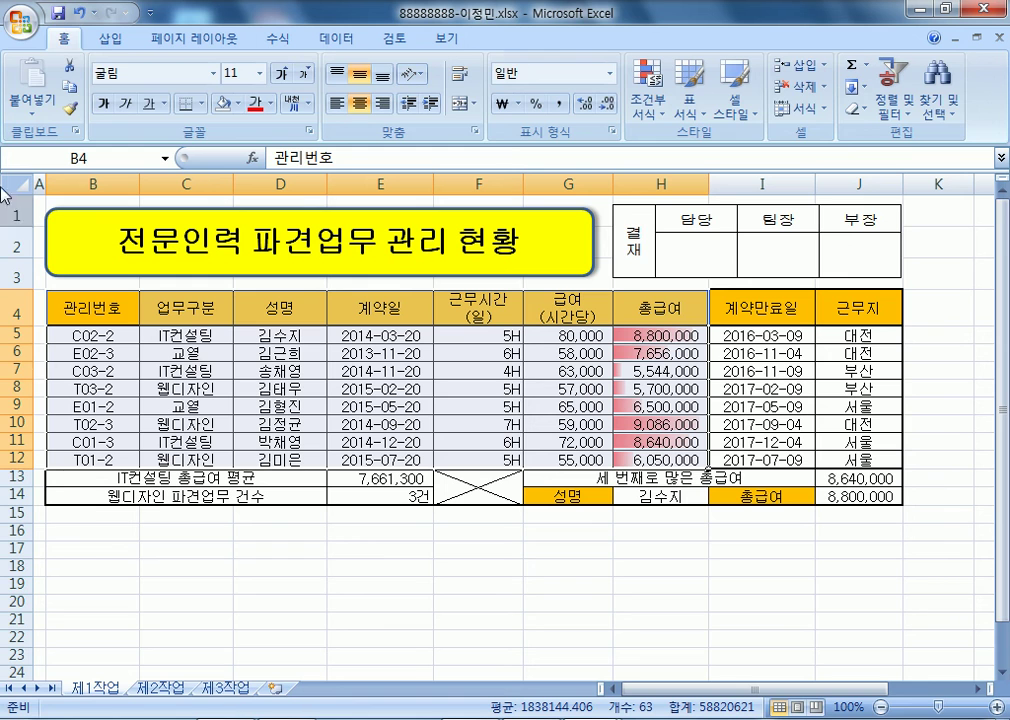
left_click(111, 38)
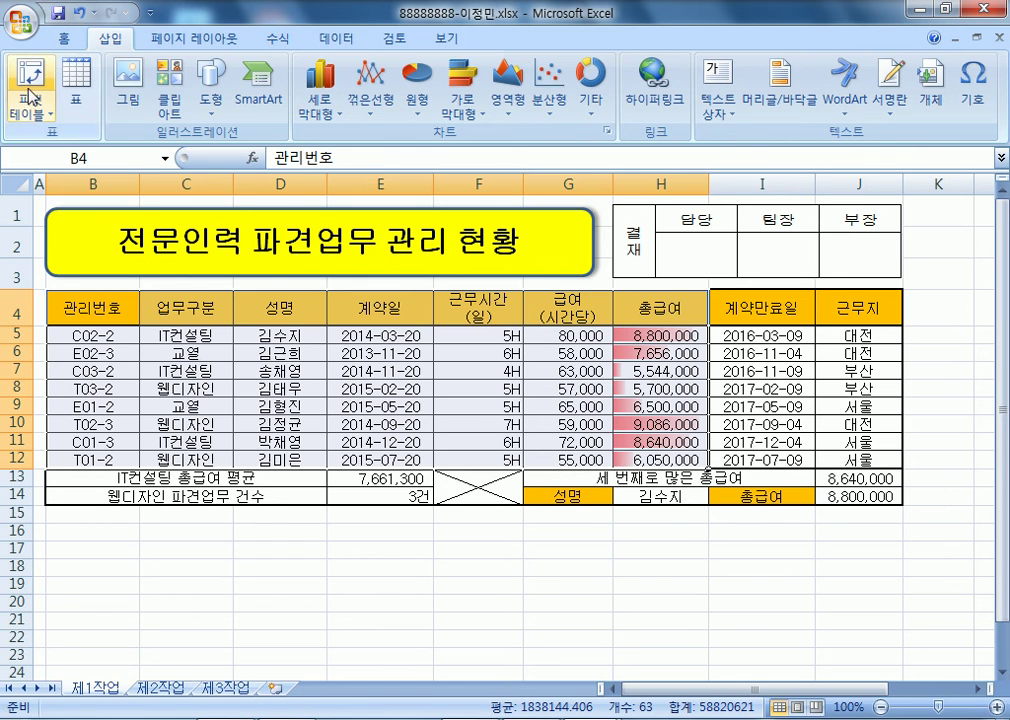
left_click(31, 78)
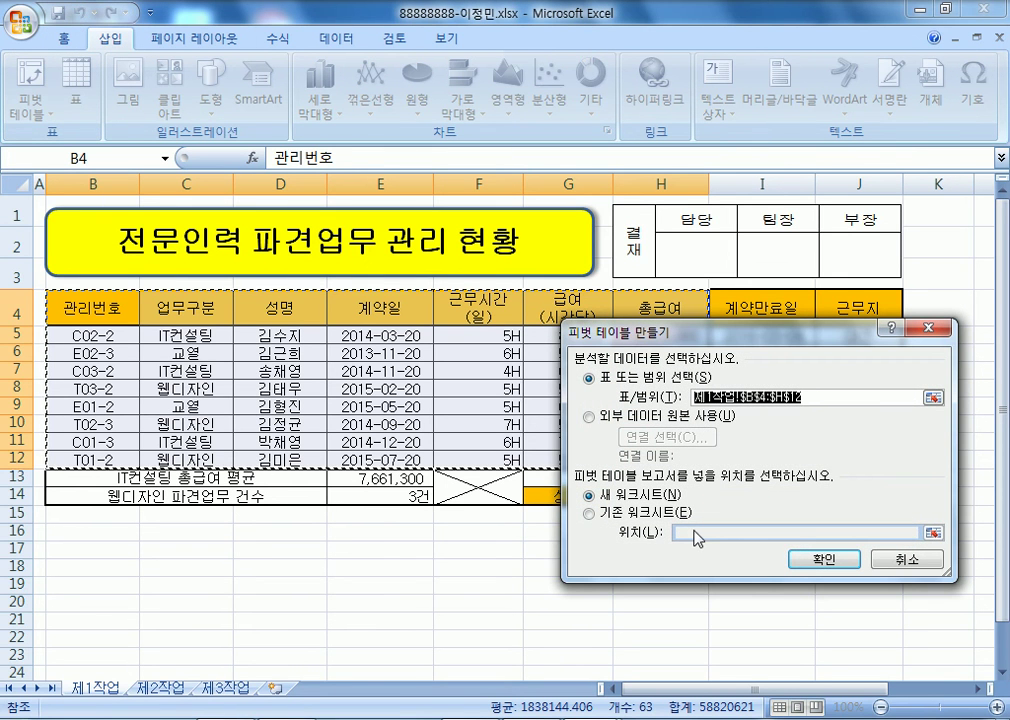
left_click(644, 514)
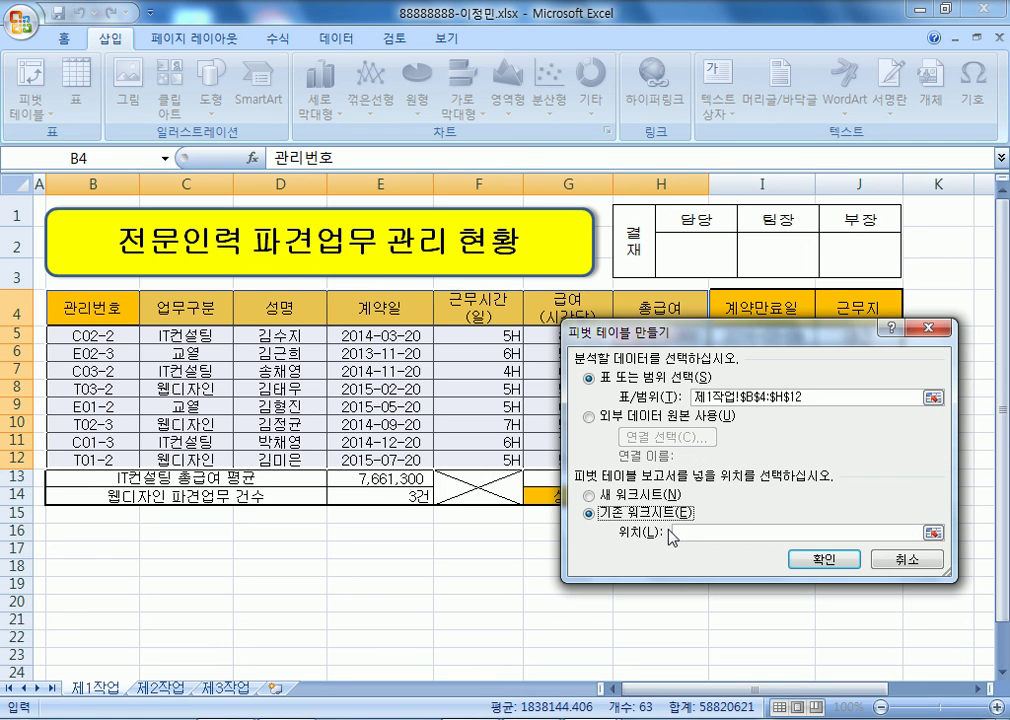
left_click(212, 687)
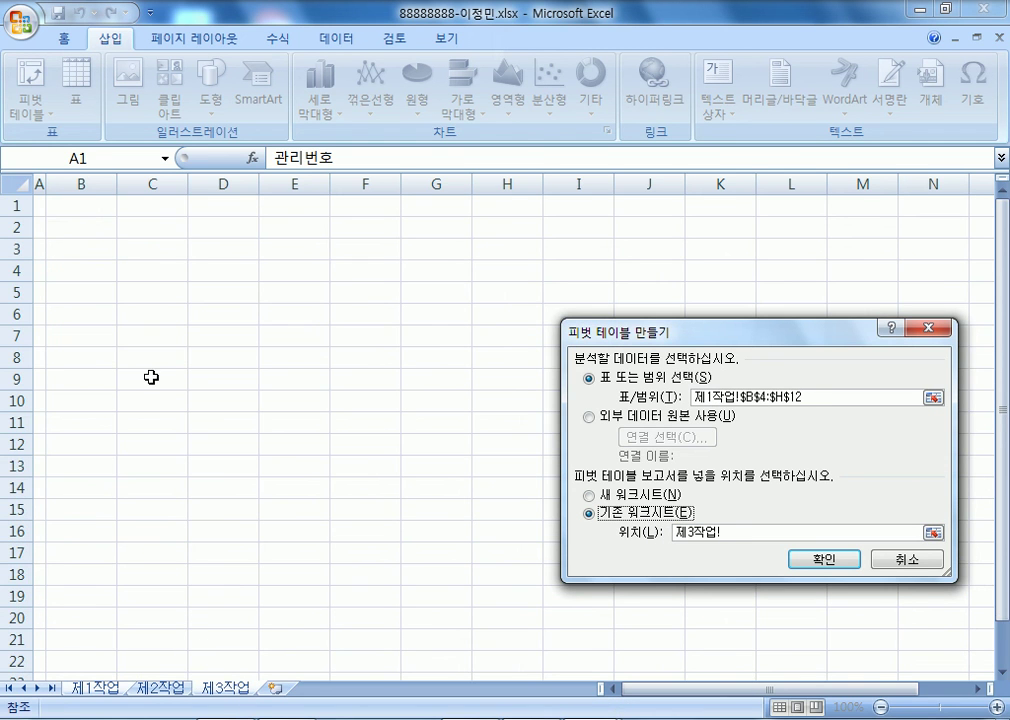
left_click(81, 223)
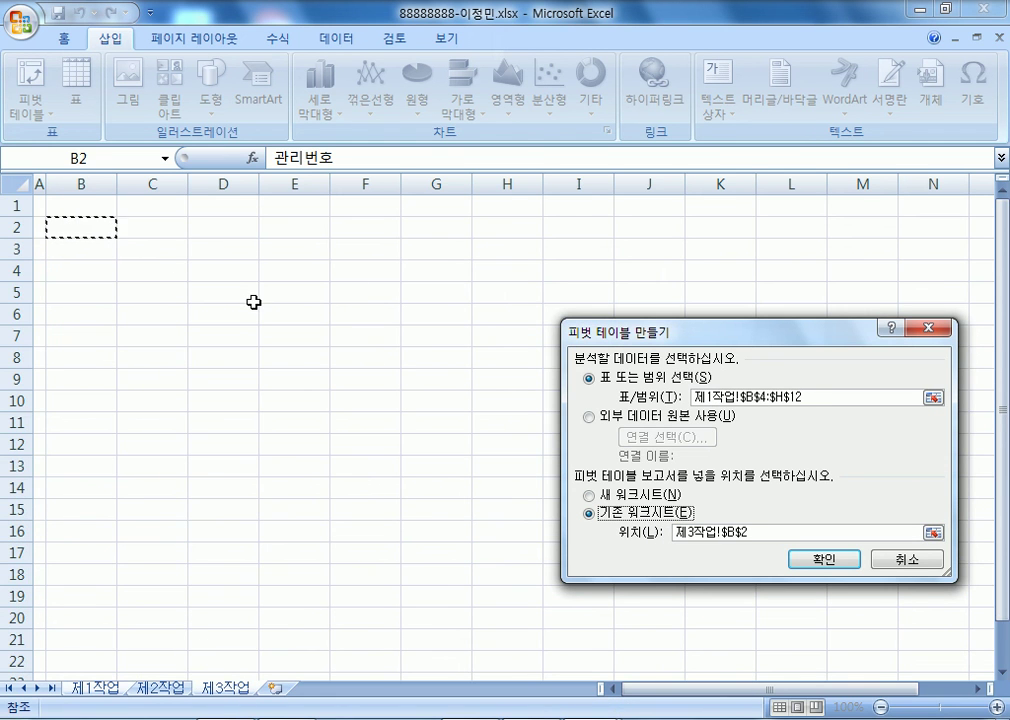
key("Escape")
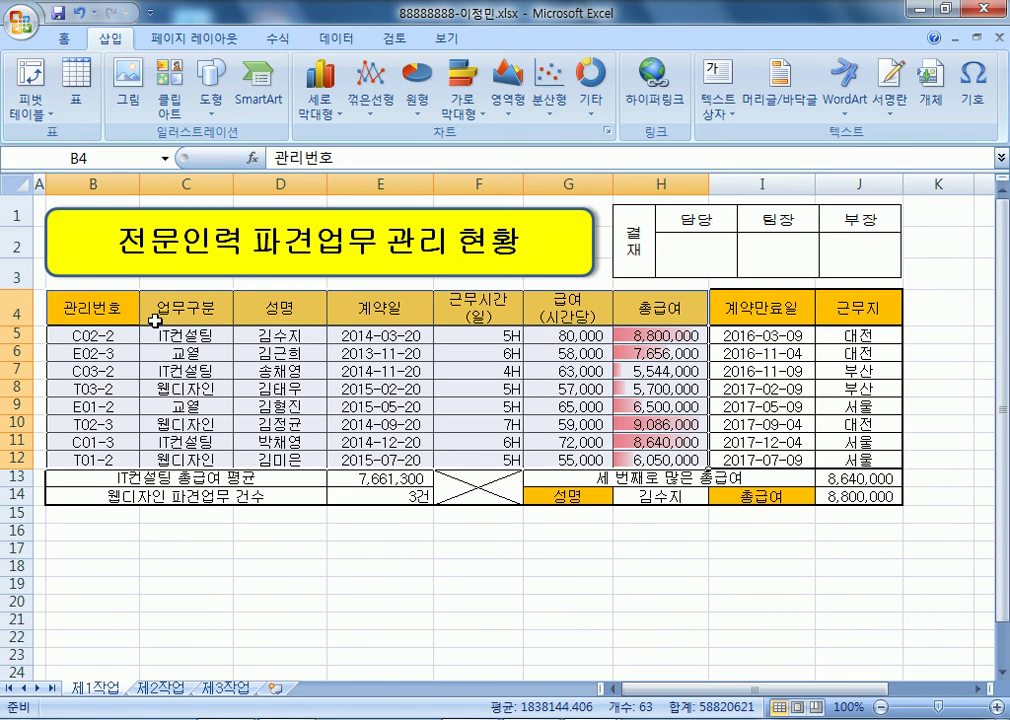
- Create the pivot table again from the data, placing it at 제3작업!$B$2
left_click(31, 108)
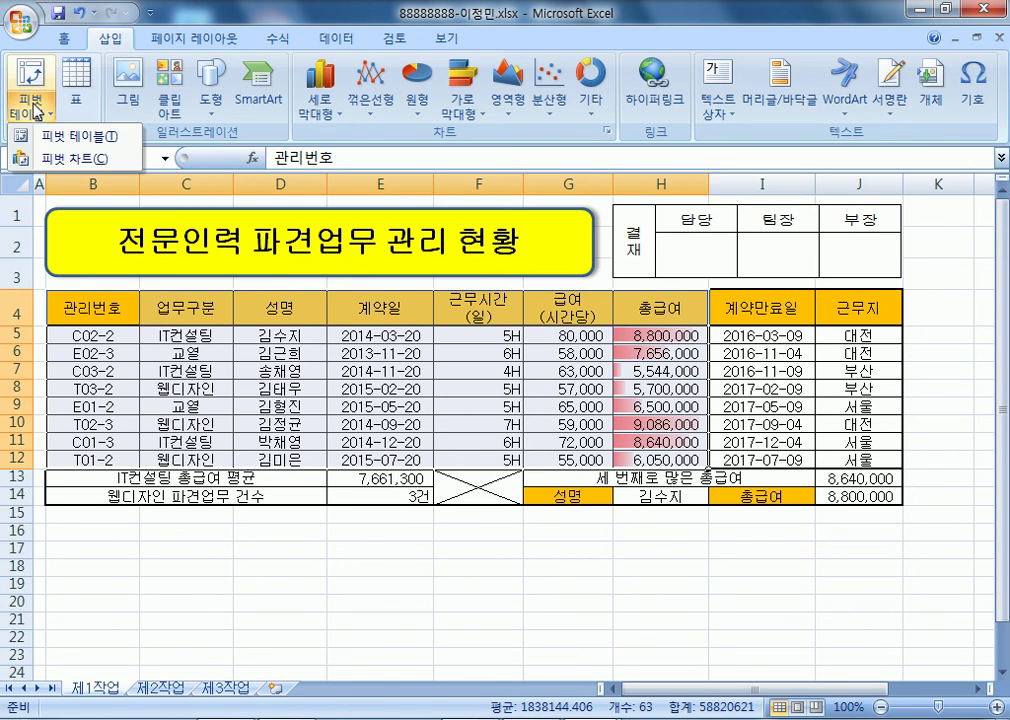
left_click(73, 138)
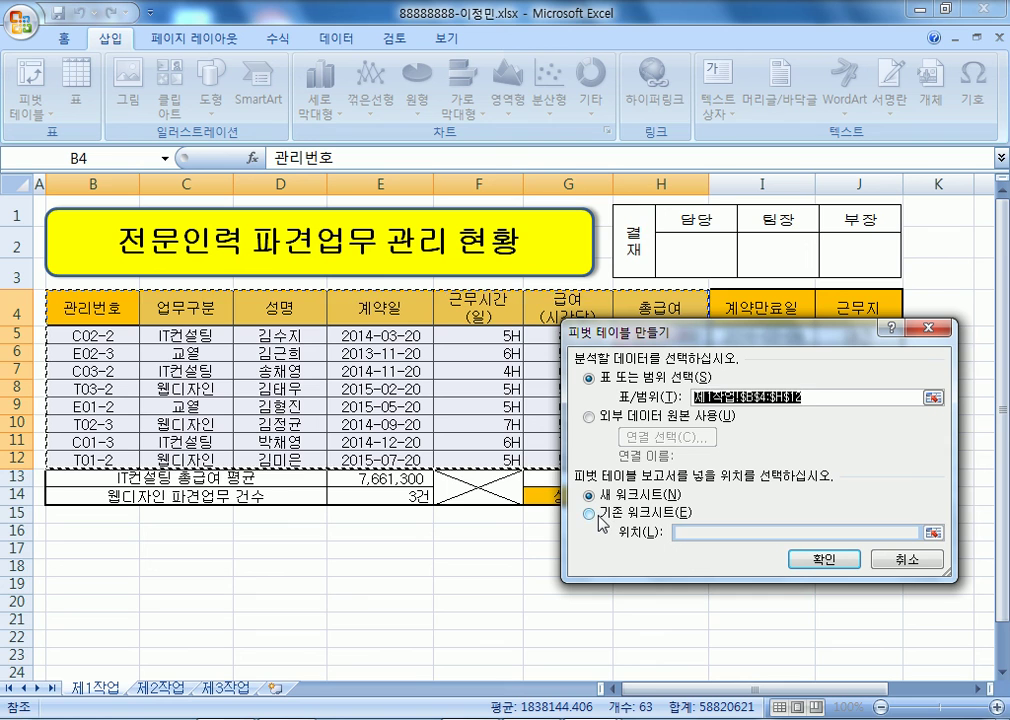
left_click(591, 514)
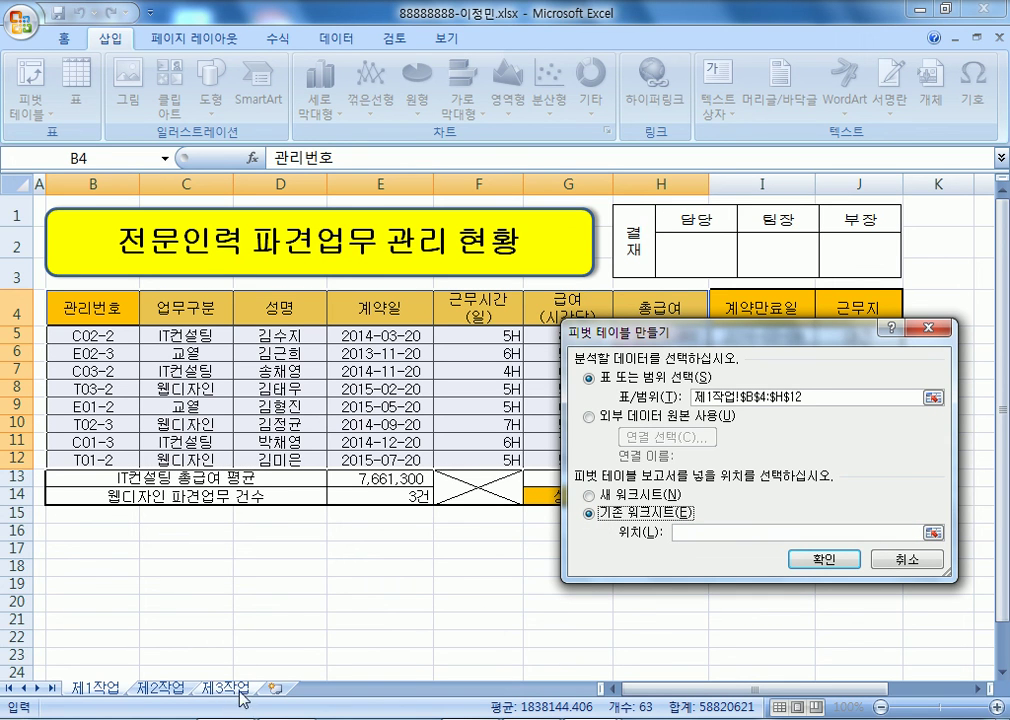
left_click(226, 688)
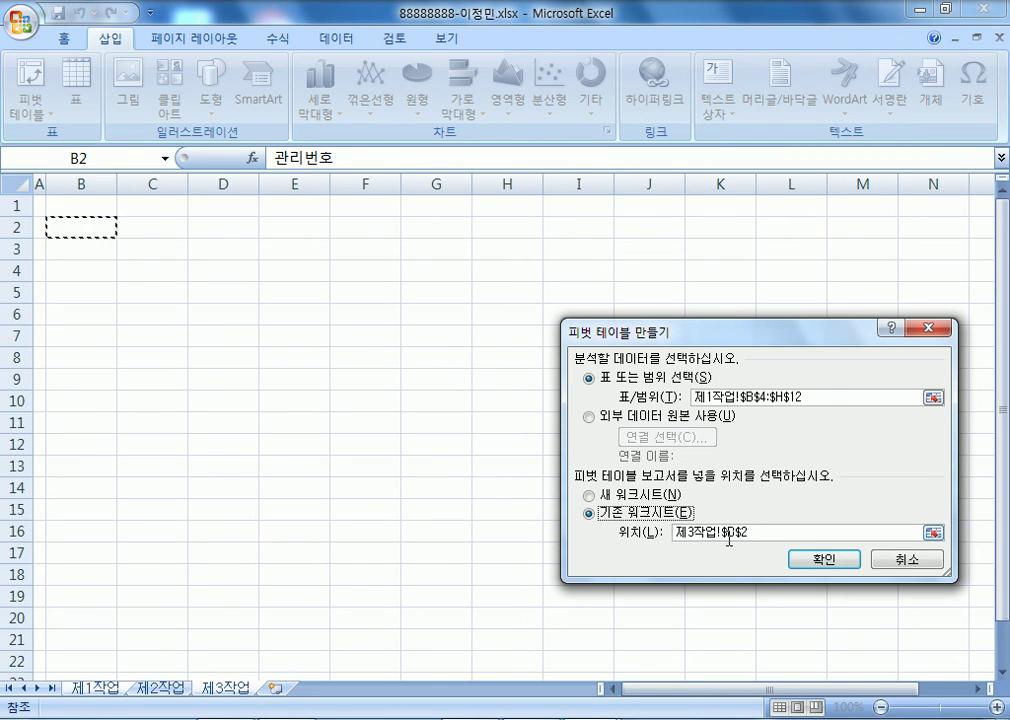
double_click(793, 533)
left_click(793, 533)
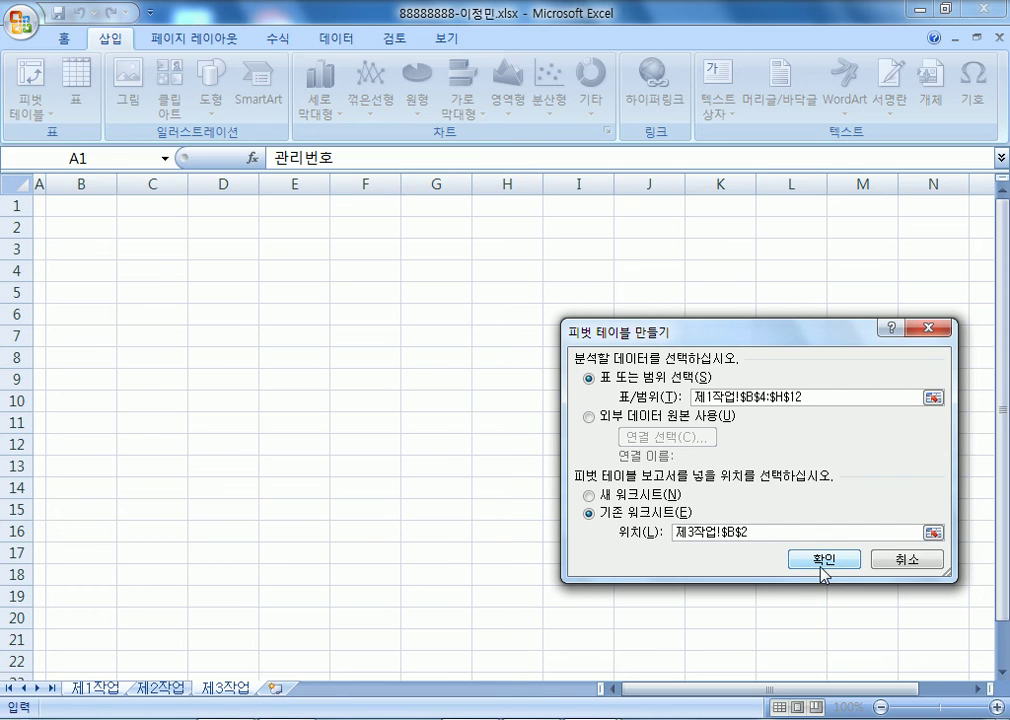
left_click(823, 560)
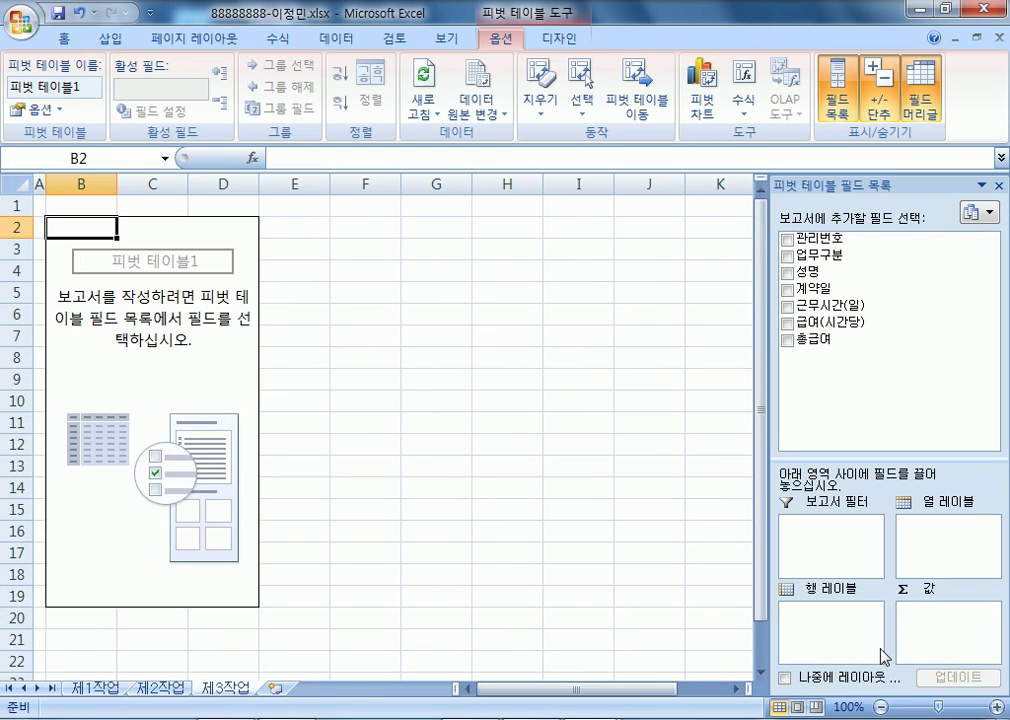
- Arrange the field list and put 총급여 in rows and 업무구분 in columns
mouse_move(857, 193)
left_mouse_down()
mouse_move(733, 166)
mouse_move(717, 258)
mouse_move(864, 227)
mouse_move(866, 179)
left_mouse_up()
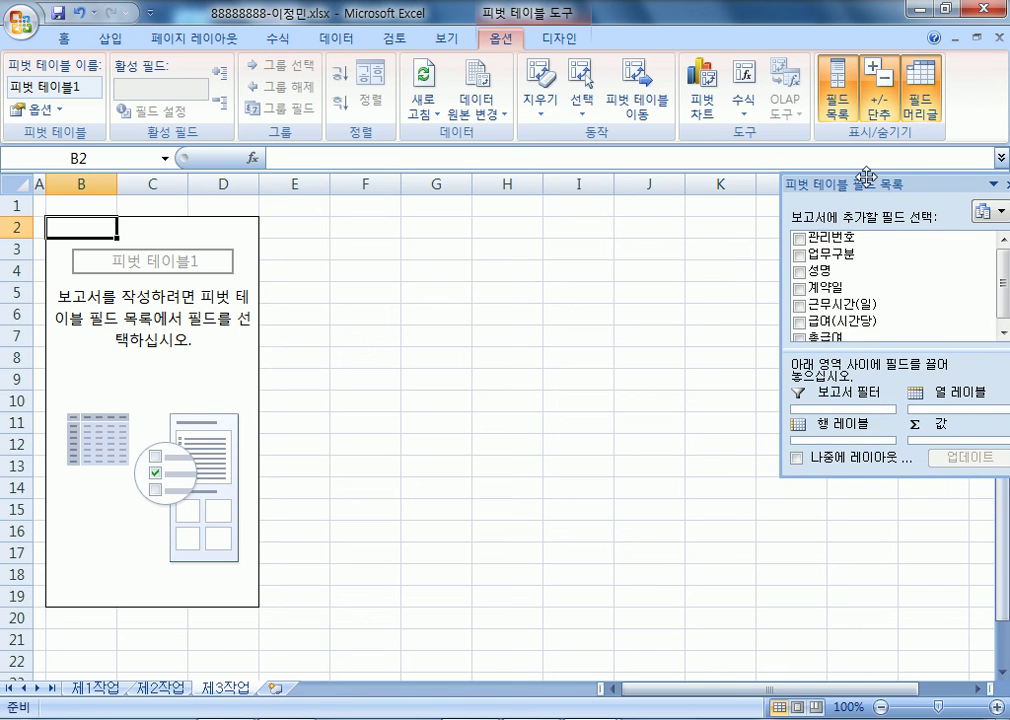
double_click(866, 178)
left_click_drag(844, 462, 843, 390)
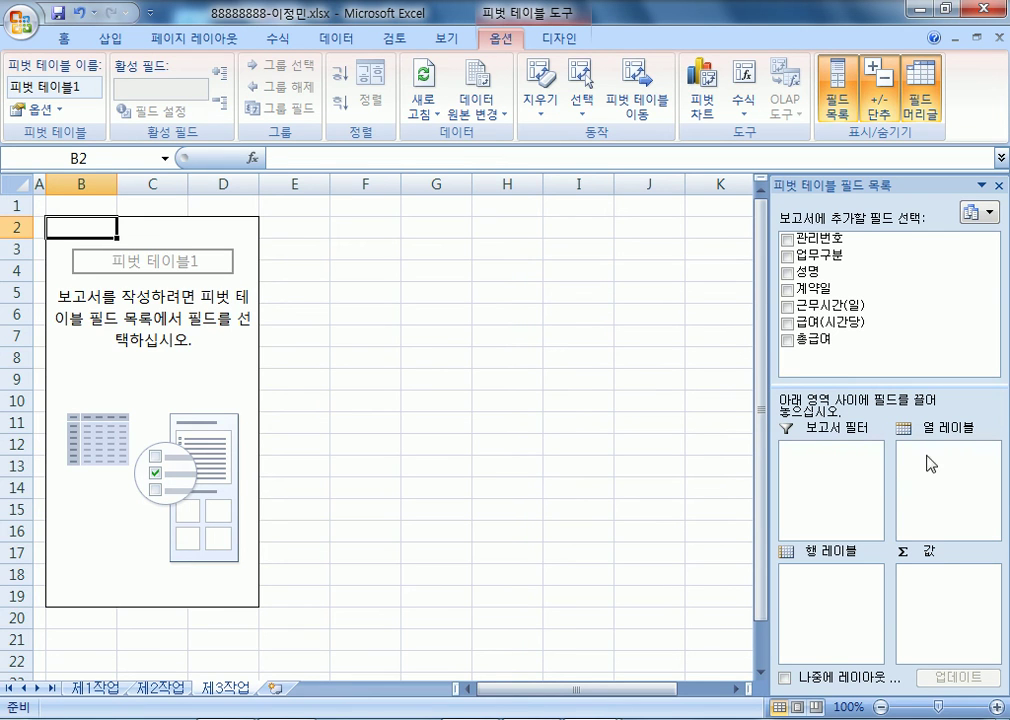
left_click_drag(822, 345, 820, 609)
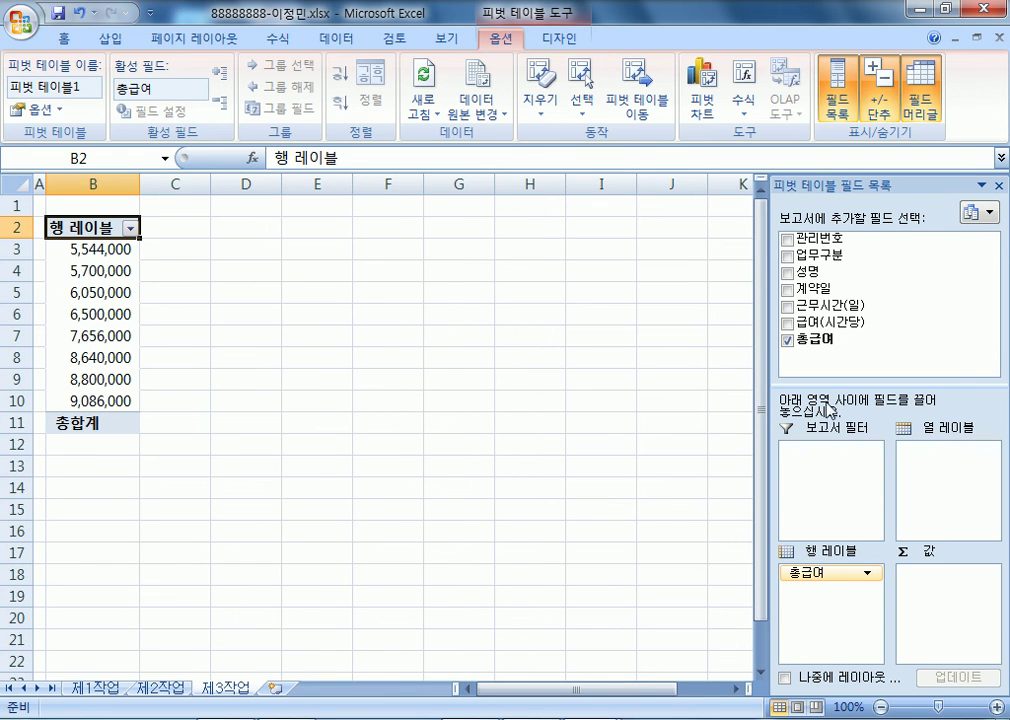
left_click_drag(823, 265, 934, 485)
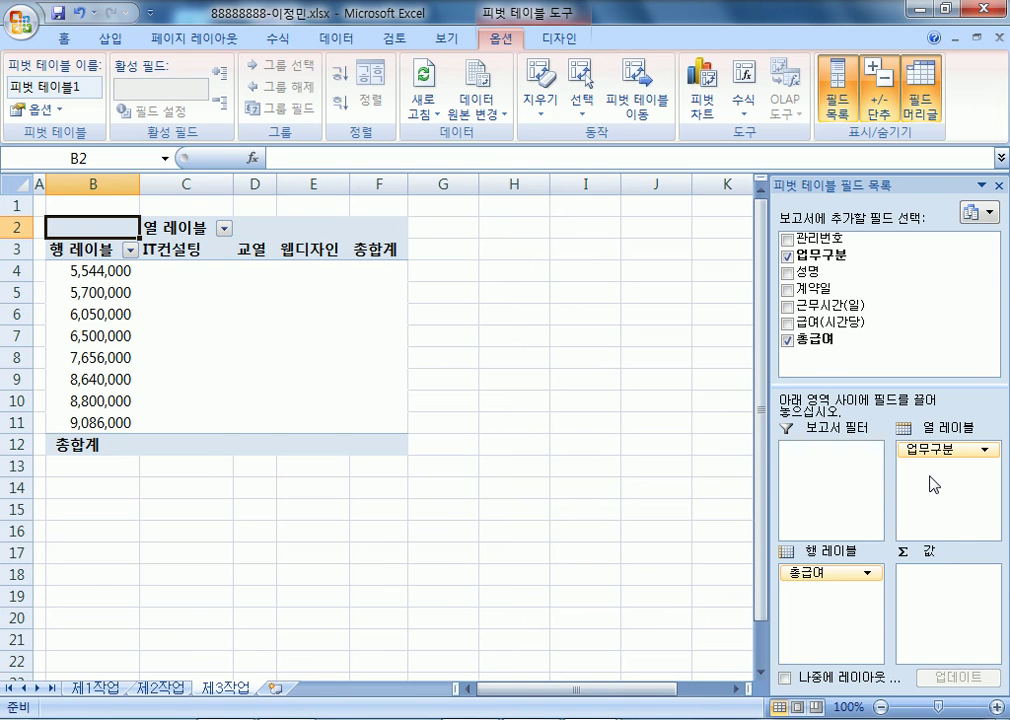
- Add 성명 and 급여(시간당) to the pivot values
left_click_drag(915, 271, 930, 605)
left_click_drag(762, 405, 645, 387)
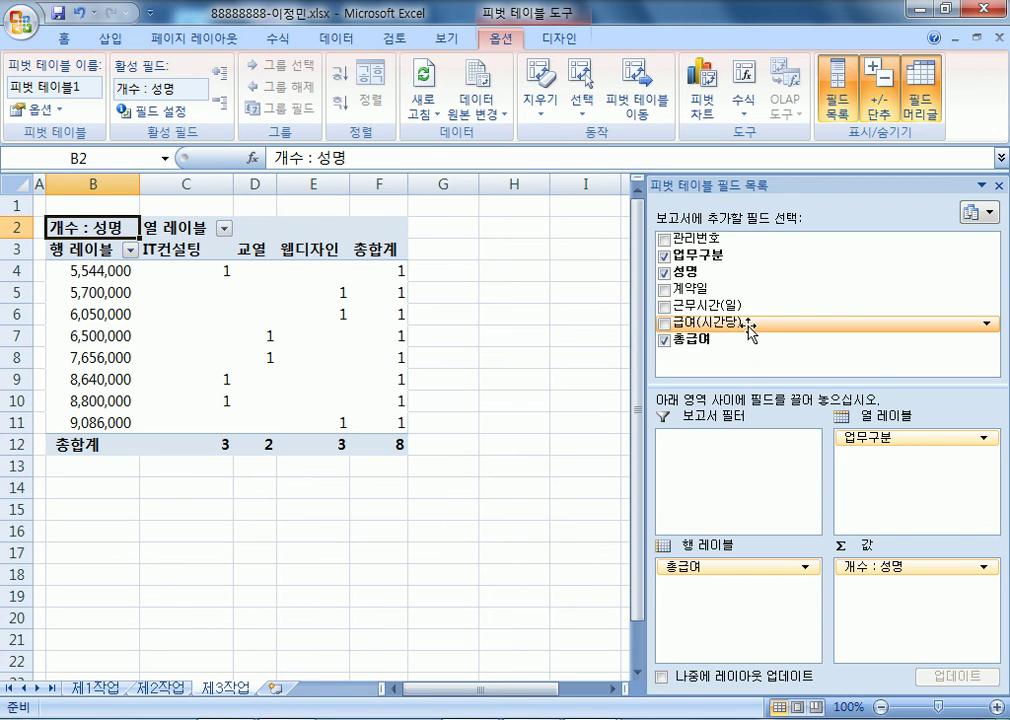
left_click_drag(733, 332, 942, 630)
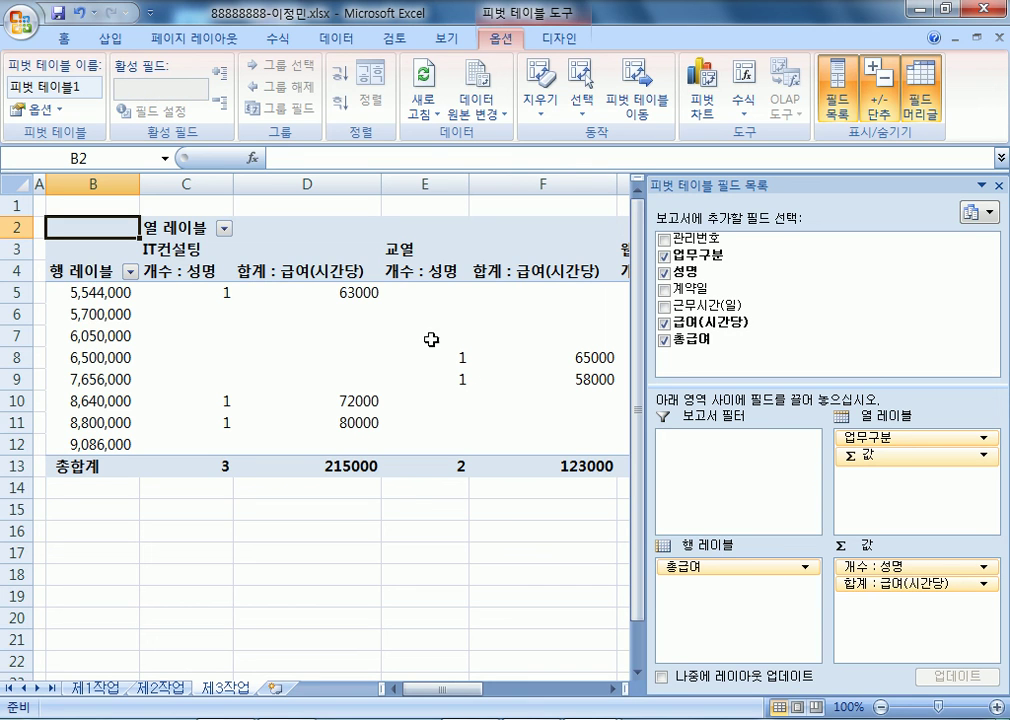
left_click(304, 273)
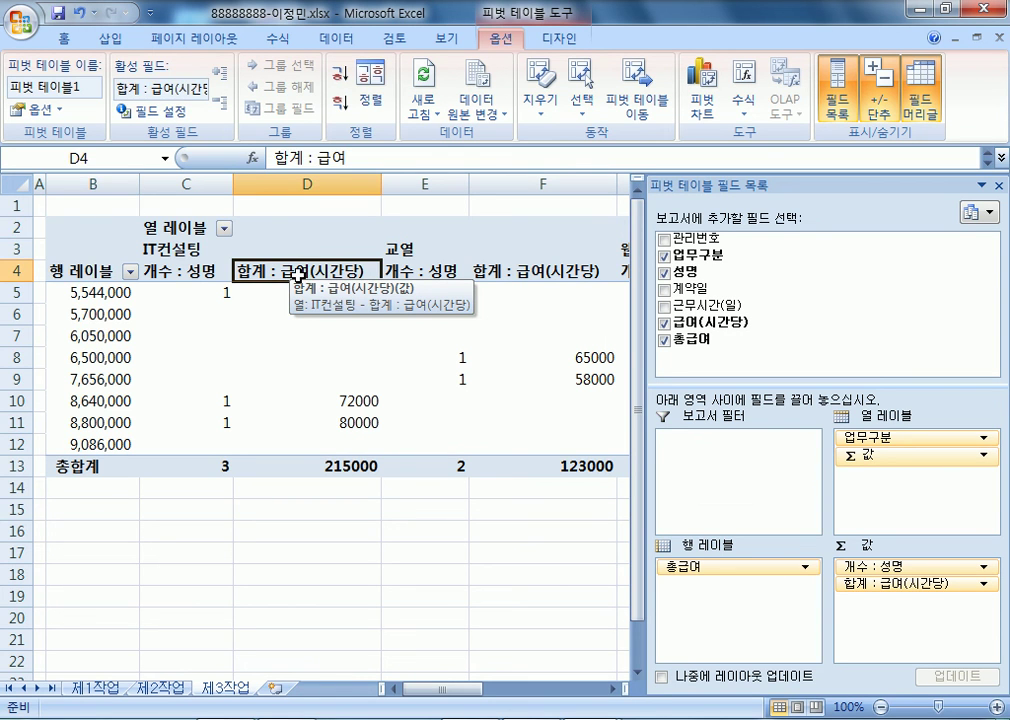
double_click(297, 275)
- Summarize 급여(시간당) by average, naming the field 평균 : 급여(시간당)
left_click(608, 496)
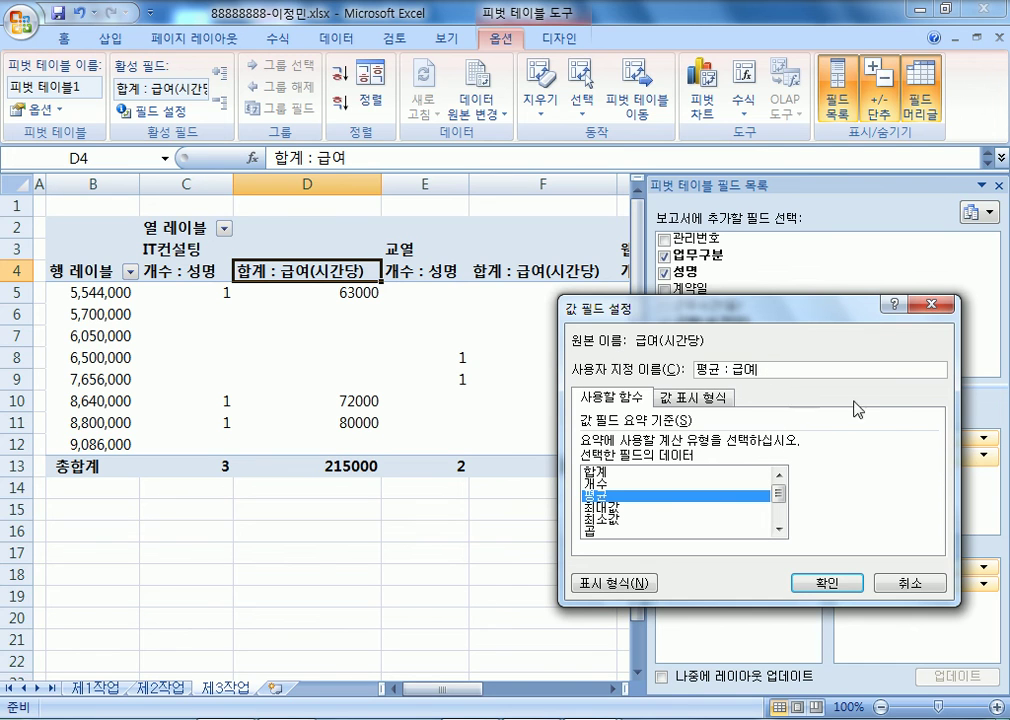
type("TLRKS")
key("BackSpace")
key("BackSpace")
key("BackSpace")
key("BackSpace")
type("(tlrksekd)")
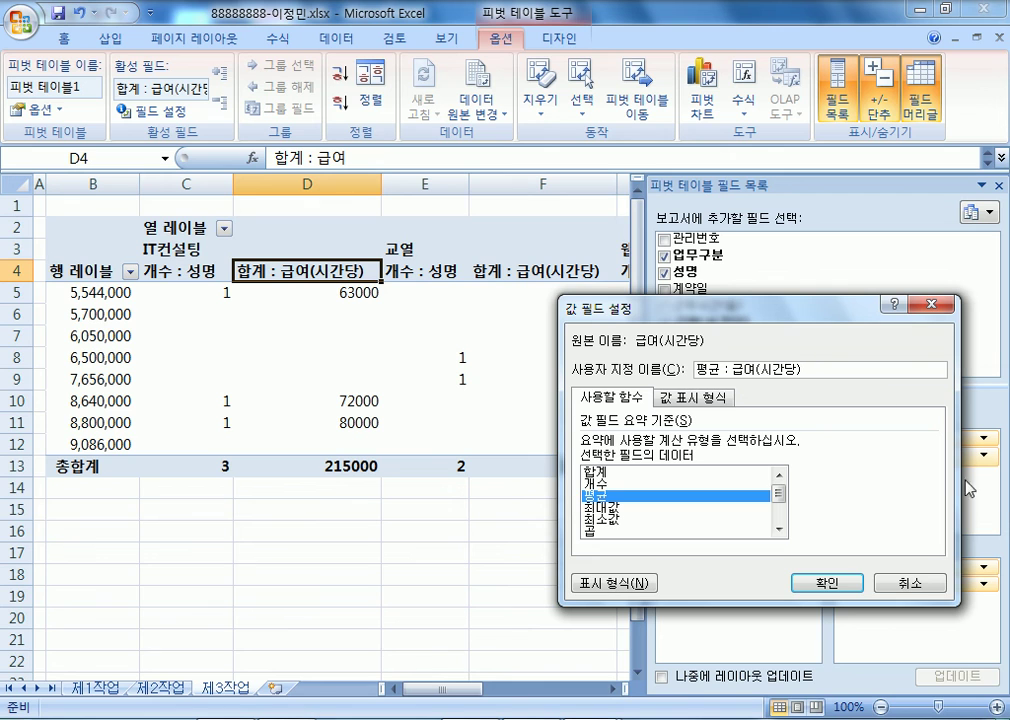
left_click(823, 584)
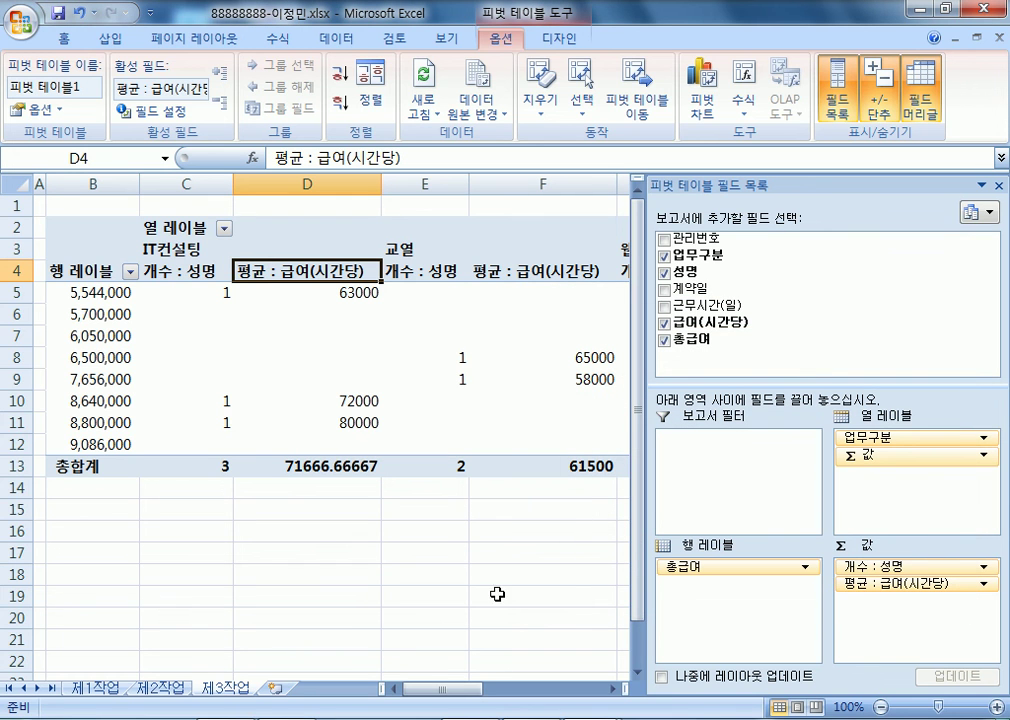
mouse_move(593, 719)
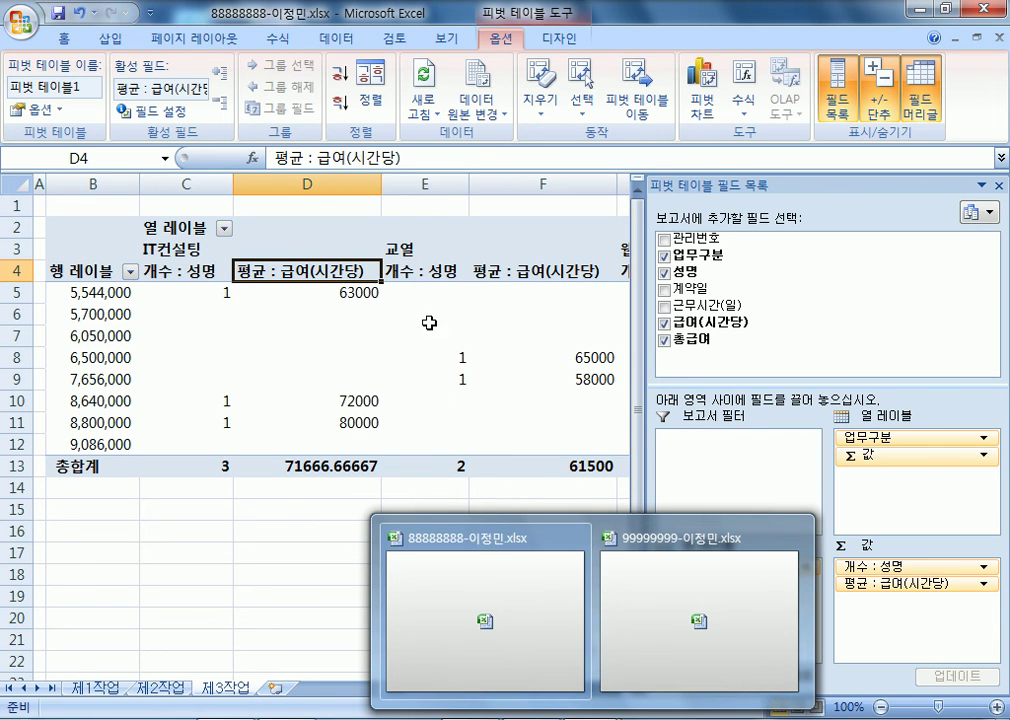
left_click(310, 263)
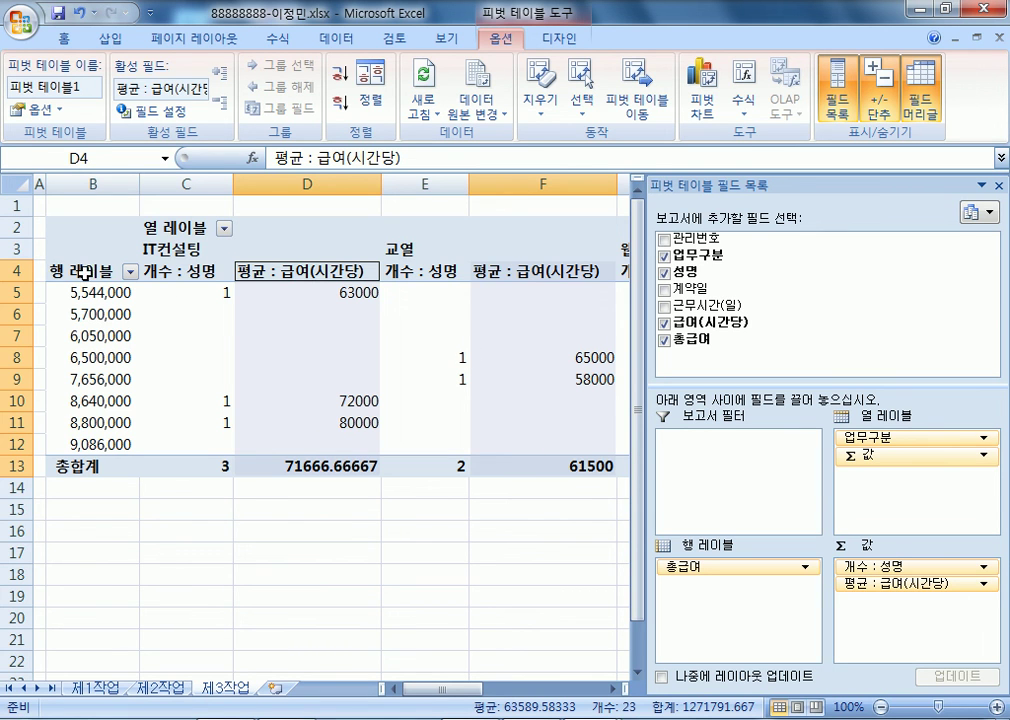
- Rename the row header to 총급여 and the column header to 업무구분
left_click(125, 274)
type("총급여")
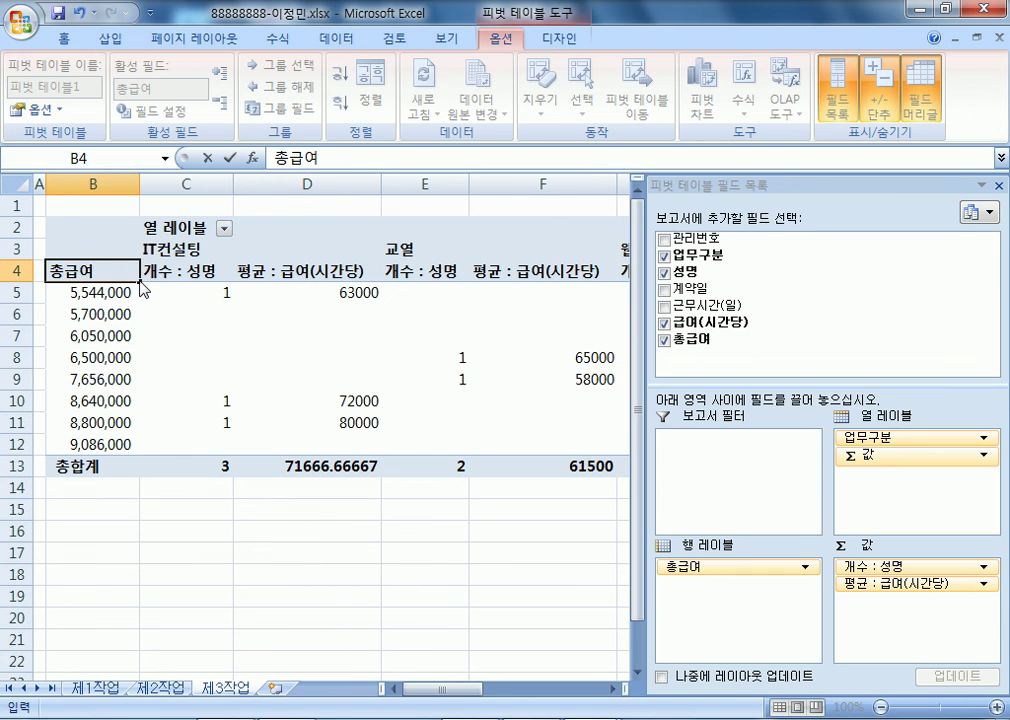
left_click(150, 228)
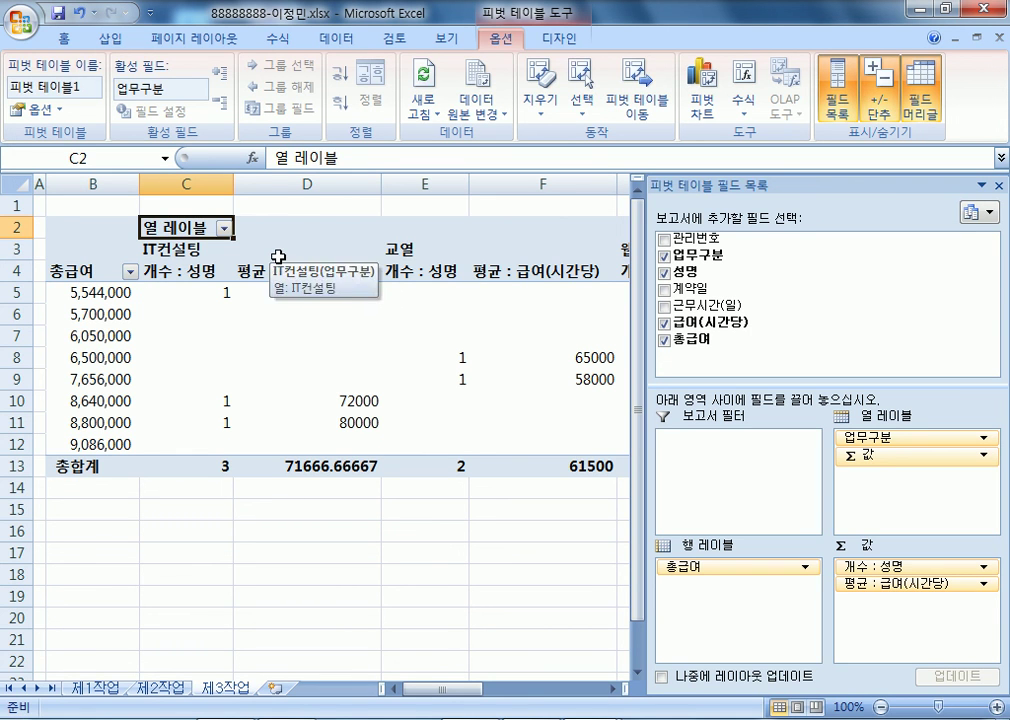
type("업무구부ㄴ")
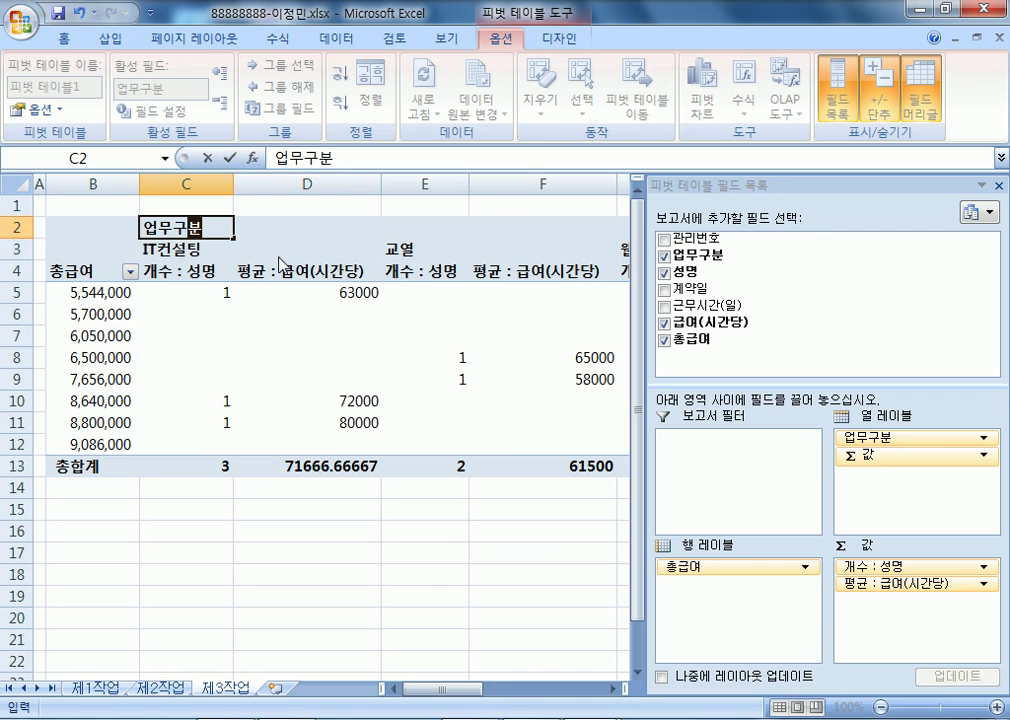
key("Return")
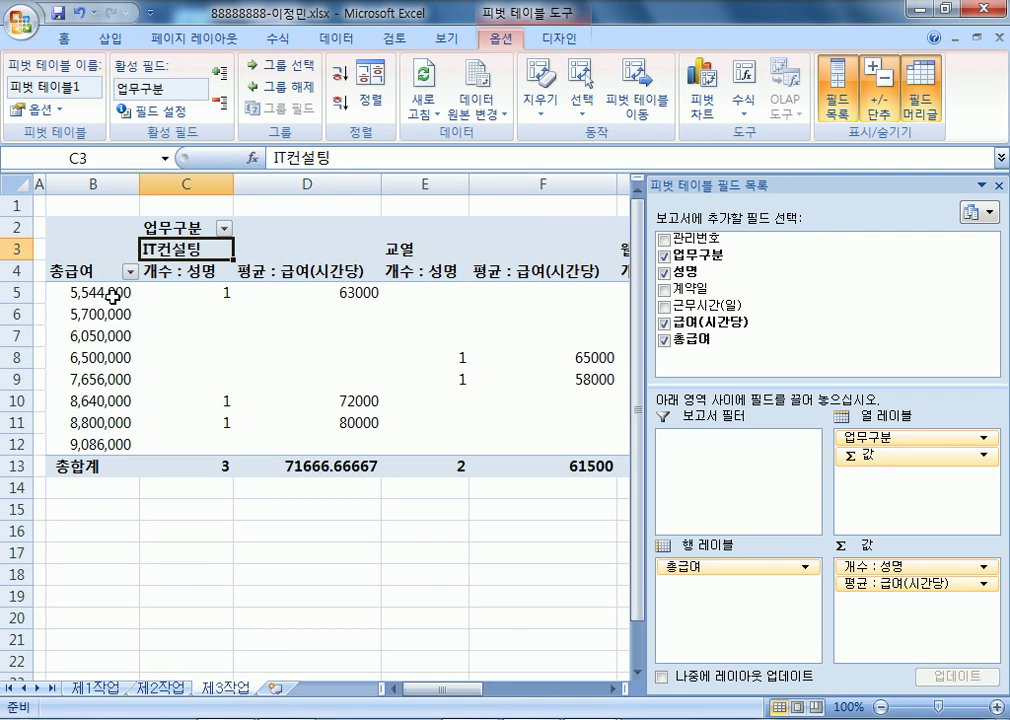
- Group 총급여 rows from 4000000 to 10000000 in 2000000 steps
left_click(102, 292)
right_click(102, 292)
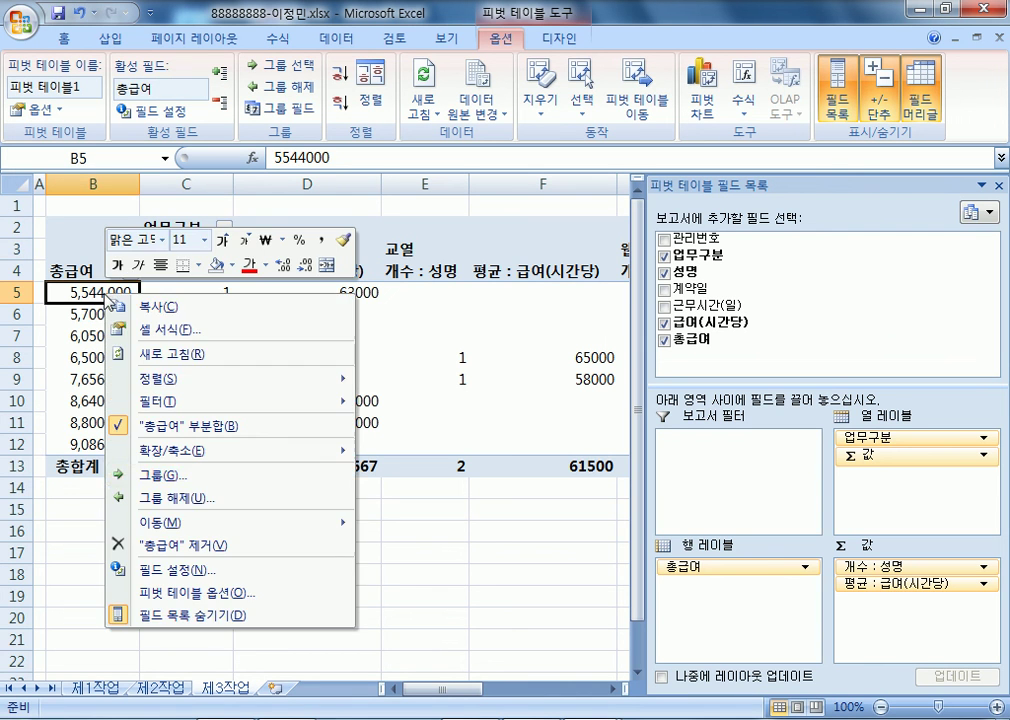
left_click(172, 478)
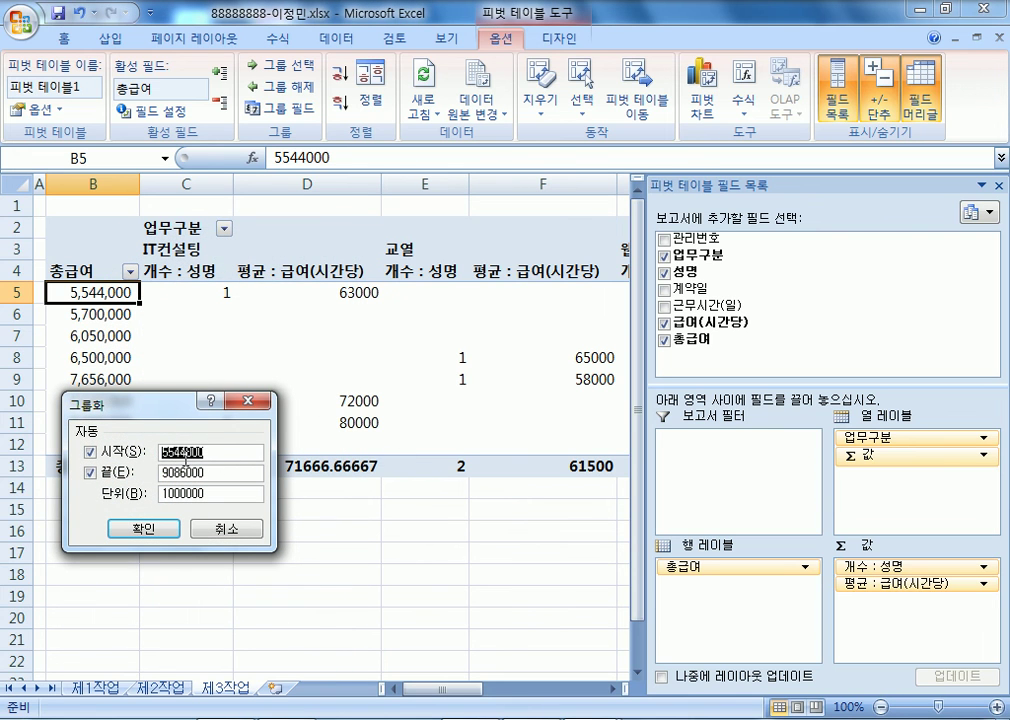
type("4")
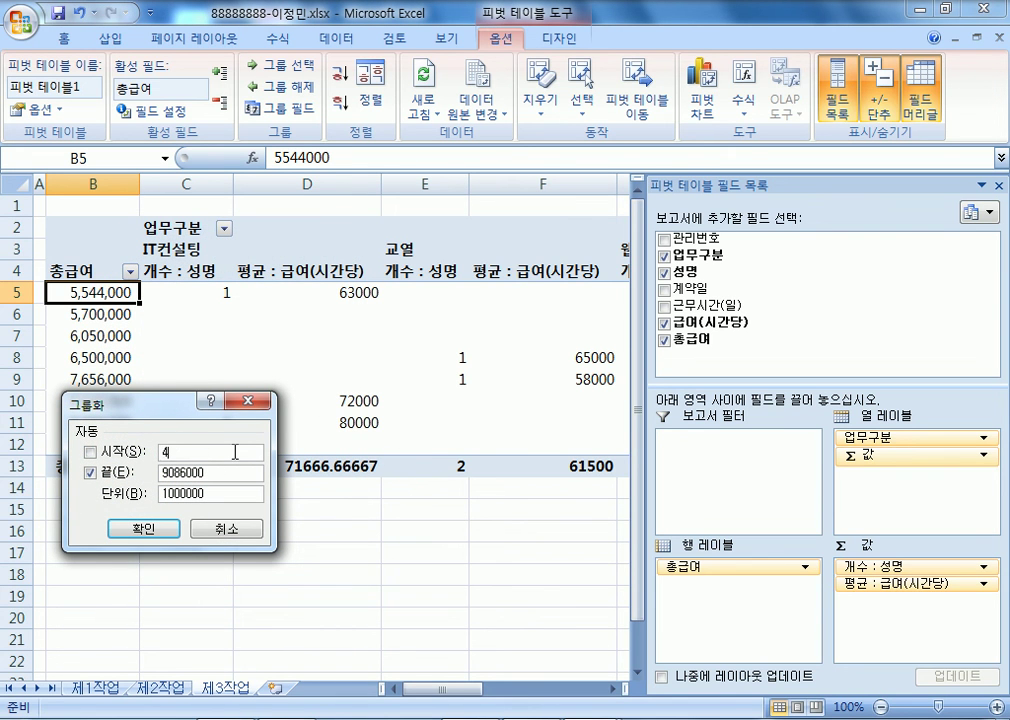
type("000000")
key("Tab")
key("Tab")
type("10000000")
key("Tab")
key("Home")
type("2")
key("Delete")
left_click(132, 529)
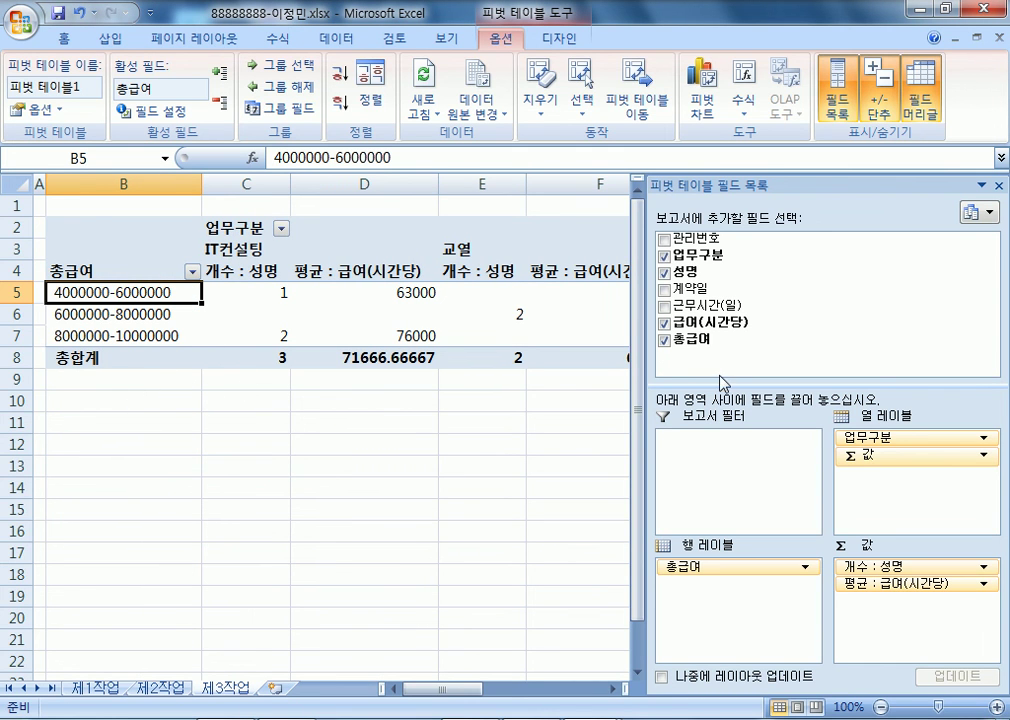
- Set pivot options: merge and centre labels, show *** in empty cells, no row grand totals
left_click(45, 112)
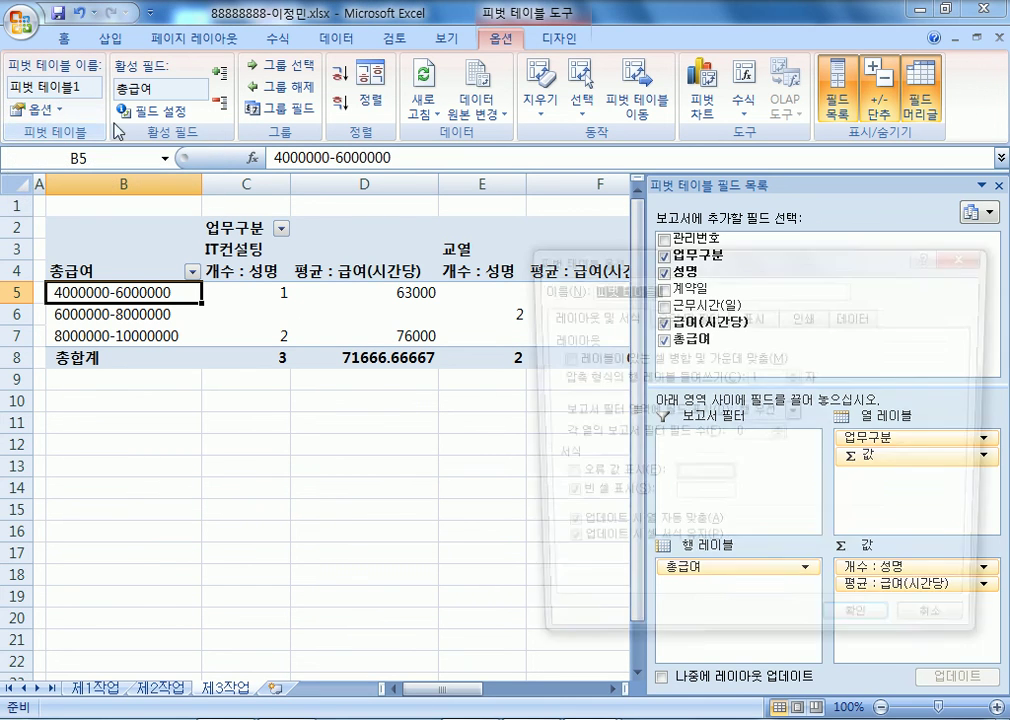
left_click_drag(675, 264, 534, 116)
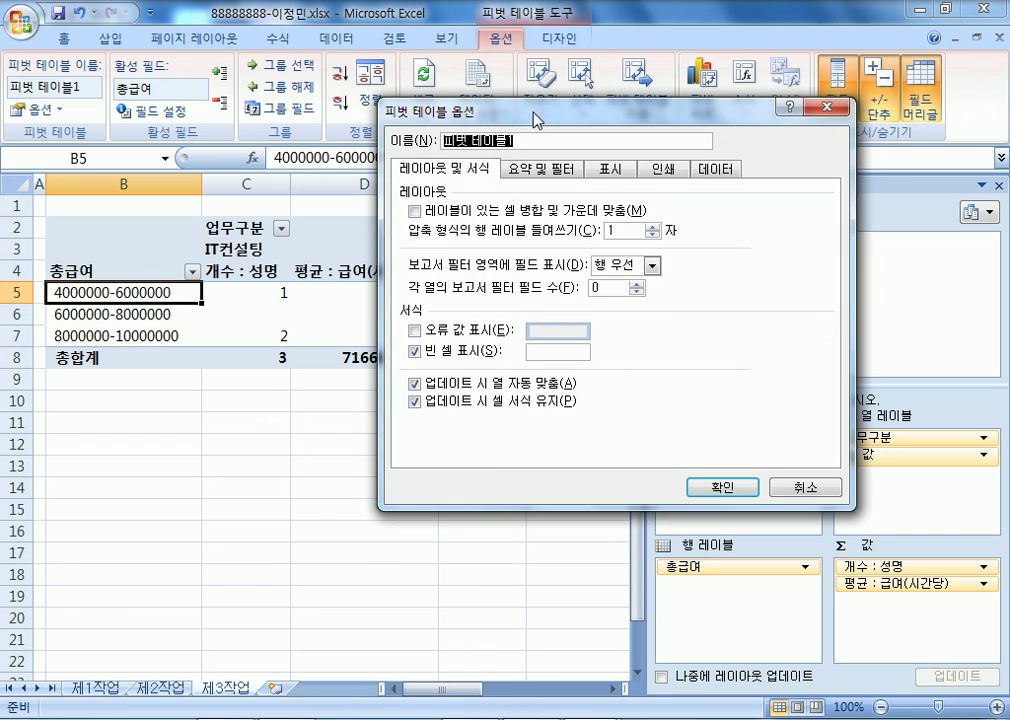
left_click(437, 212)
left_click(437, 212)
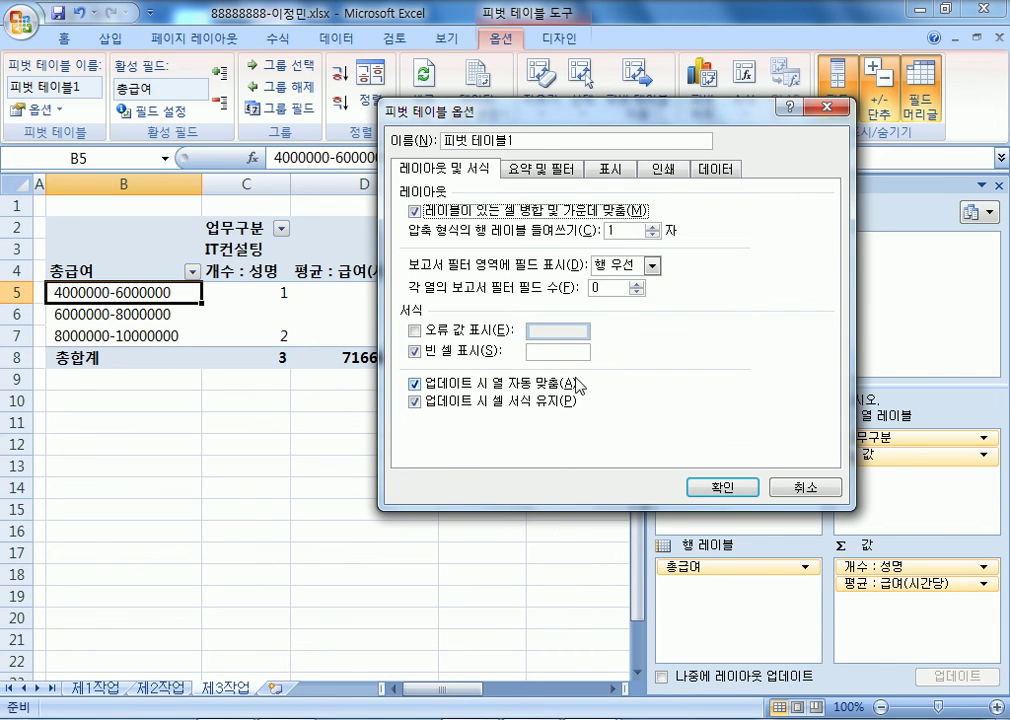
left_click(578, 348)
type("***")
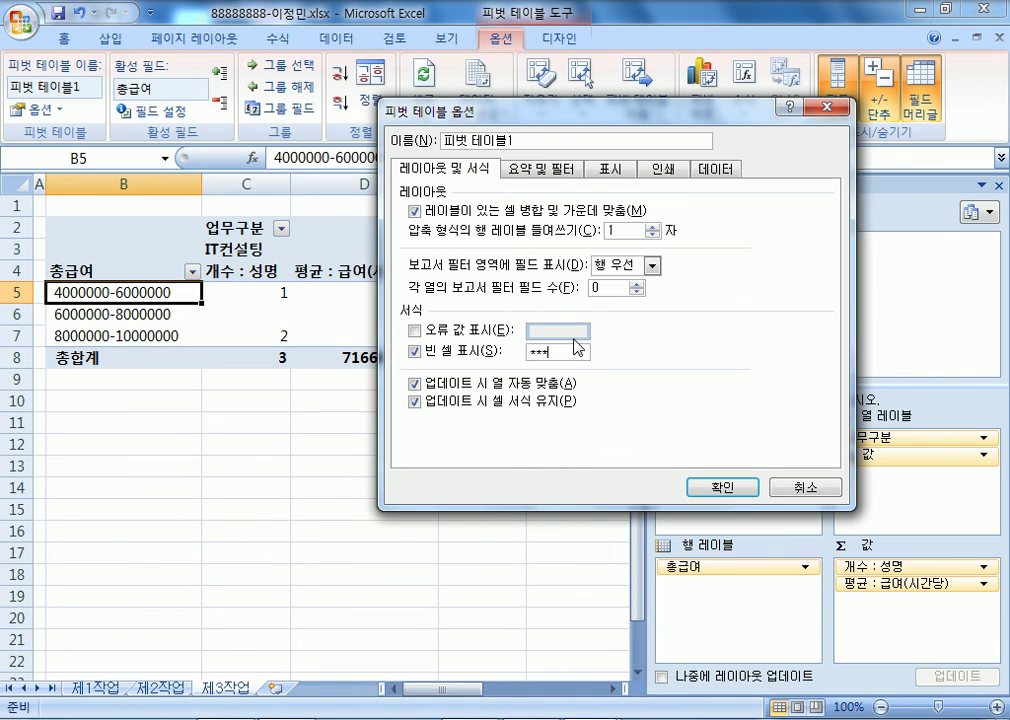
left_click(540, 168)
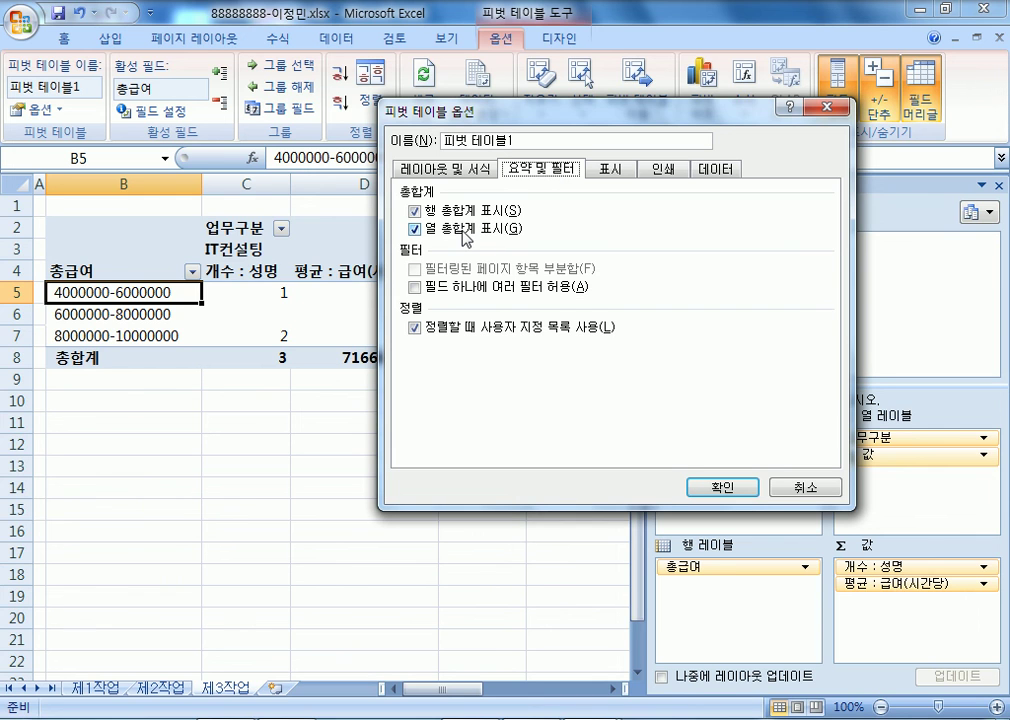
left_click(414, 211)
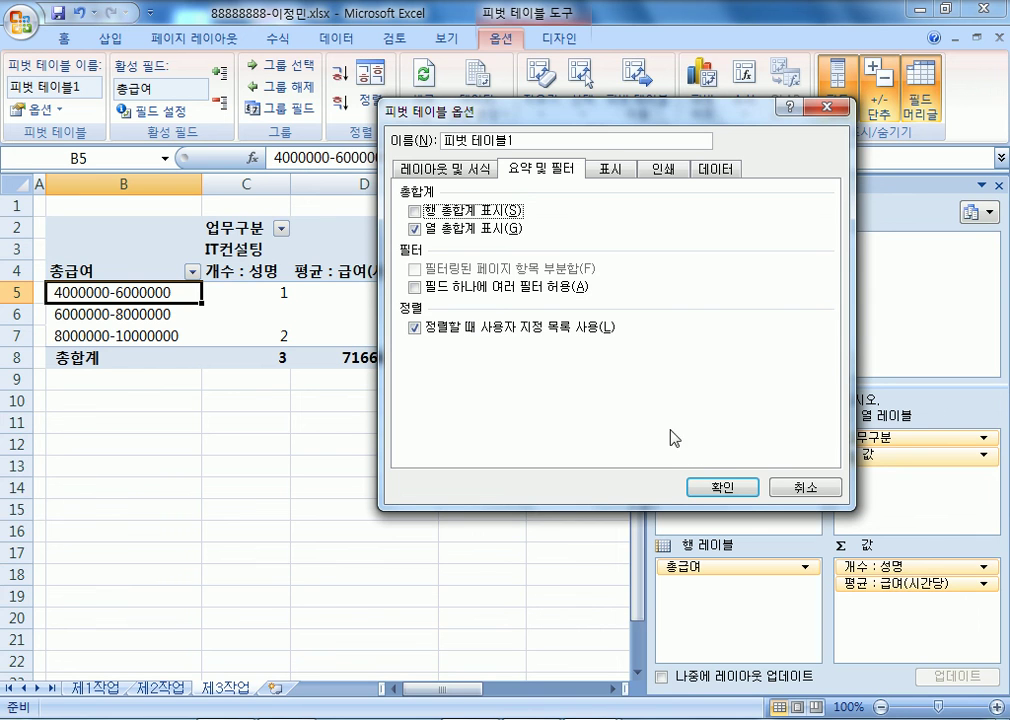
left_click(455, 172)
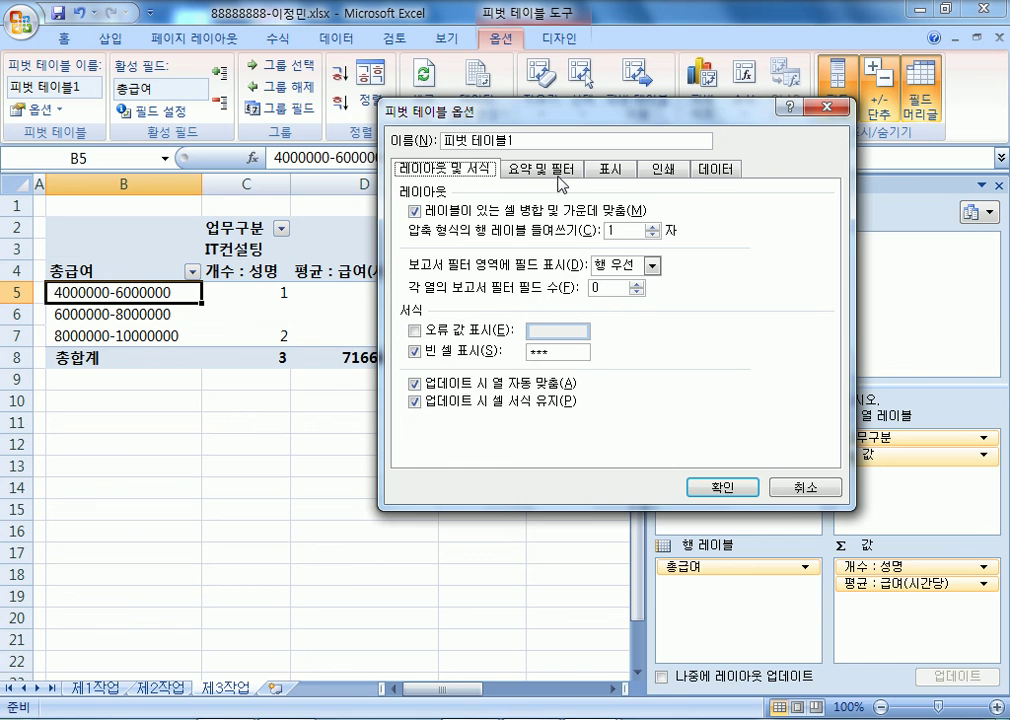
left_click(540, 168)
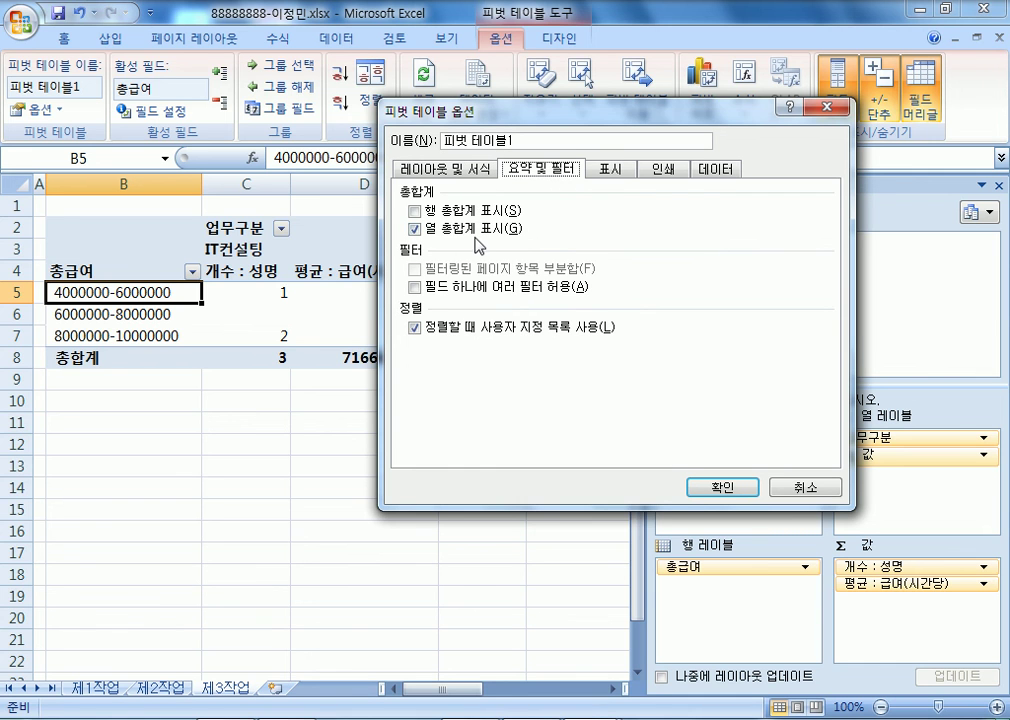
left_click(722, 487)
left_click(487, 485)
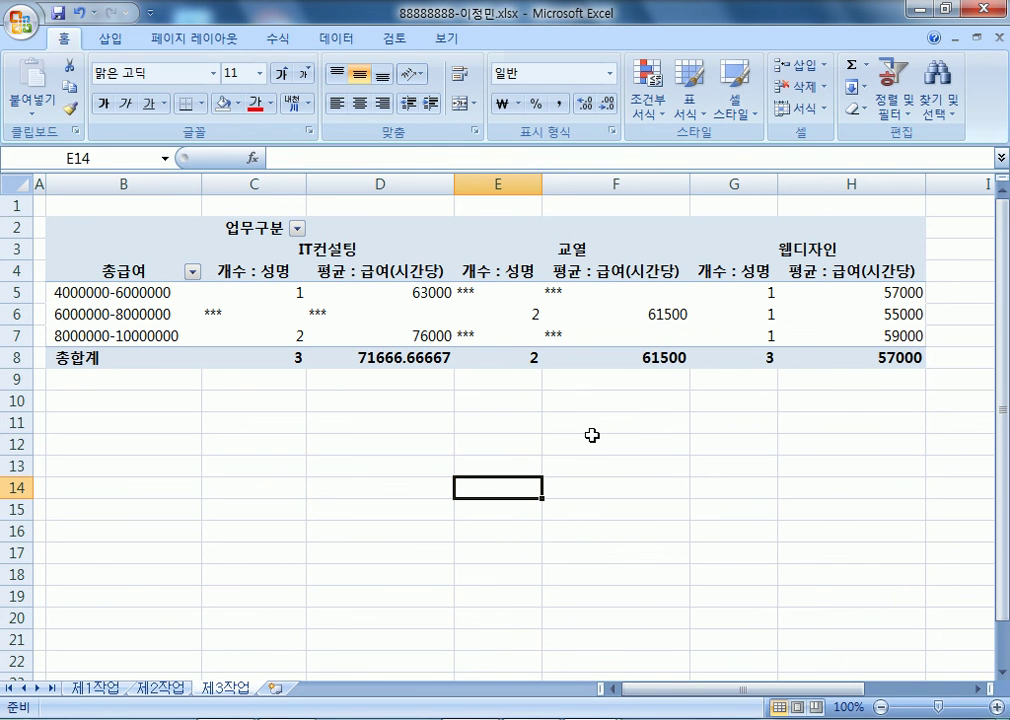
- Apply comma style formatting to the pivot values C5:H8
left_click_drag(245, 291, 880, 356)
left_click(63, 40)
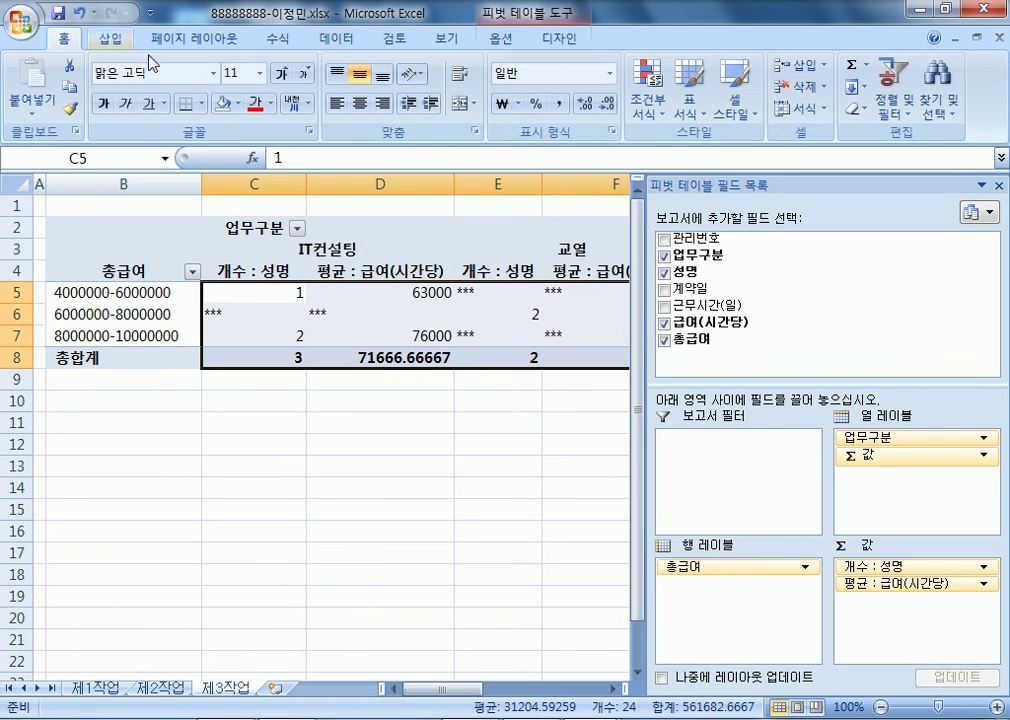
left_click(558, 104)
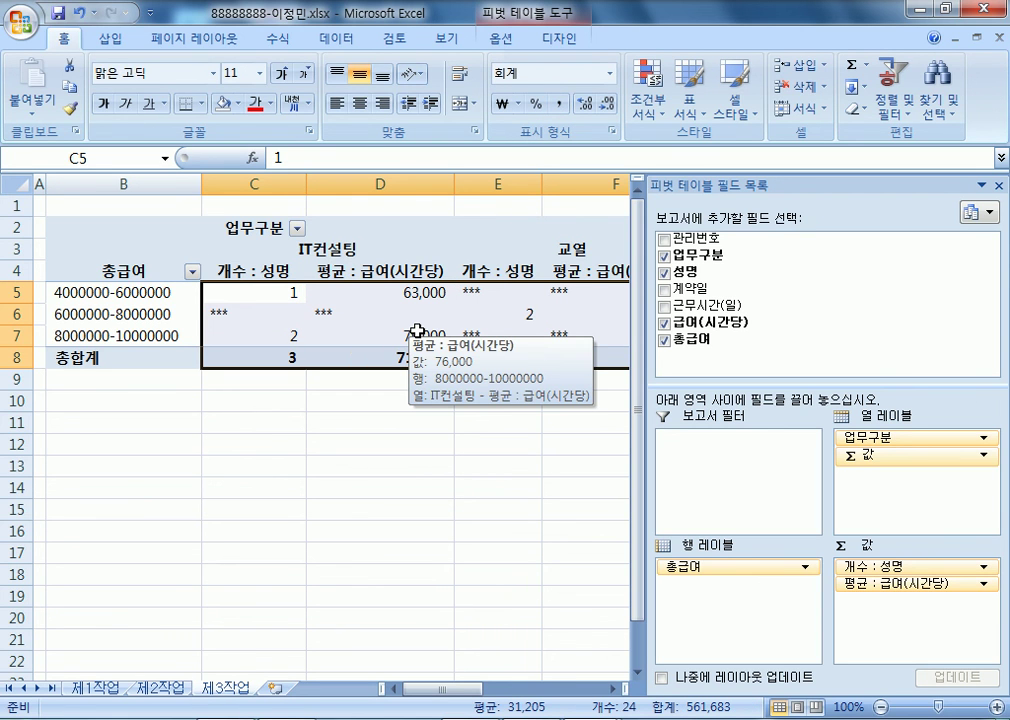
left_click(414, 316)
- Select the 교열 and 웹디자인 column labels in the pivot
left_click_drag(444, 688, 512, 697)
left_click(360, 247)
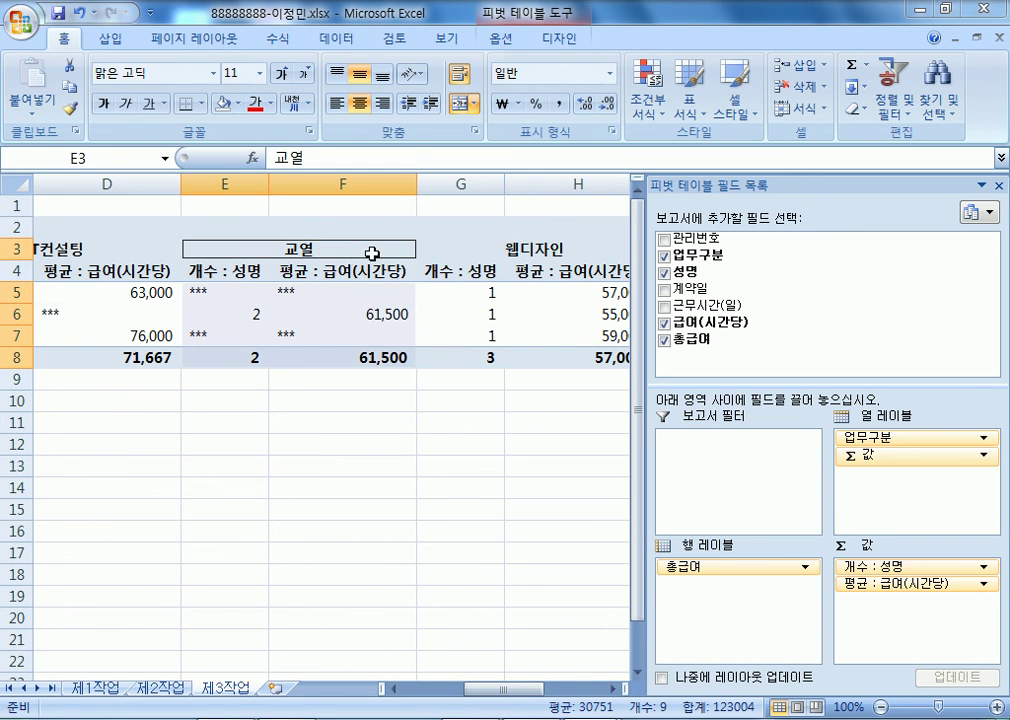
key("Right")
left_click(347, 247)
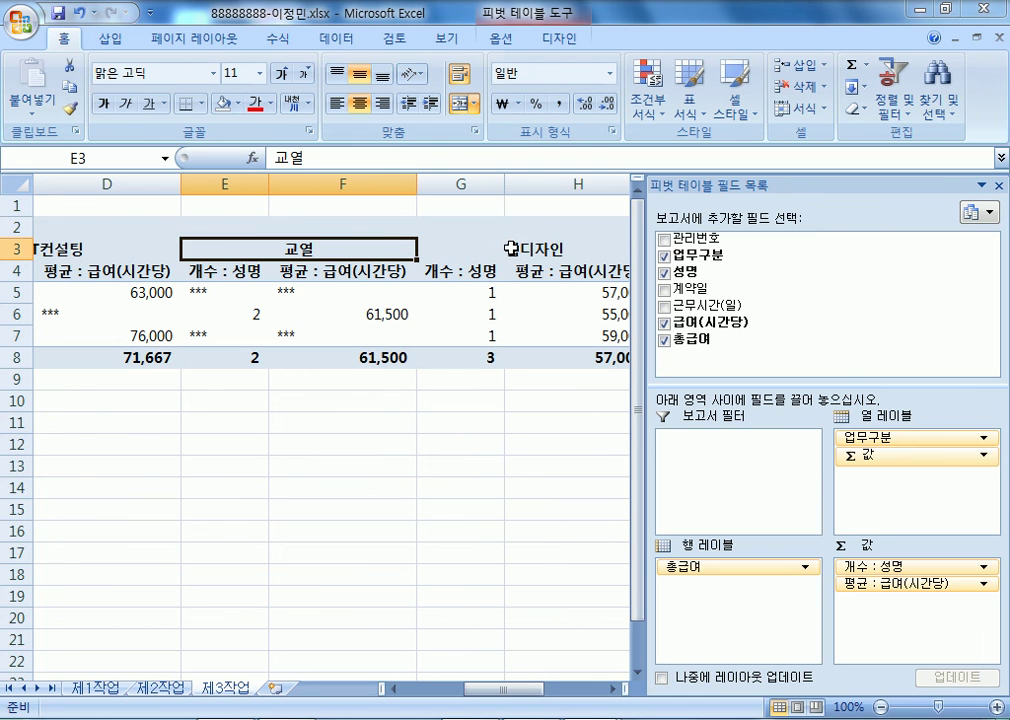
left_click(512, 249)
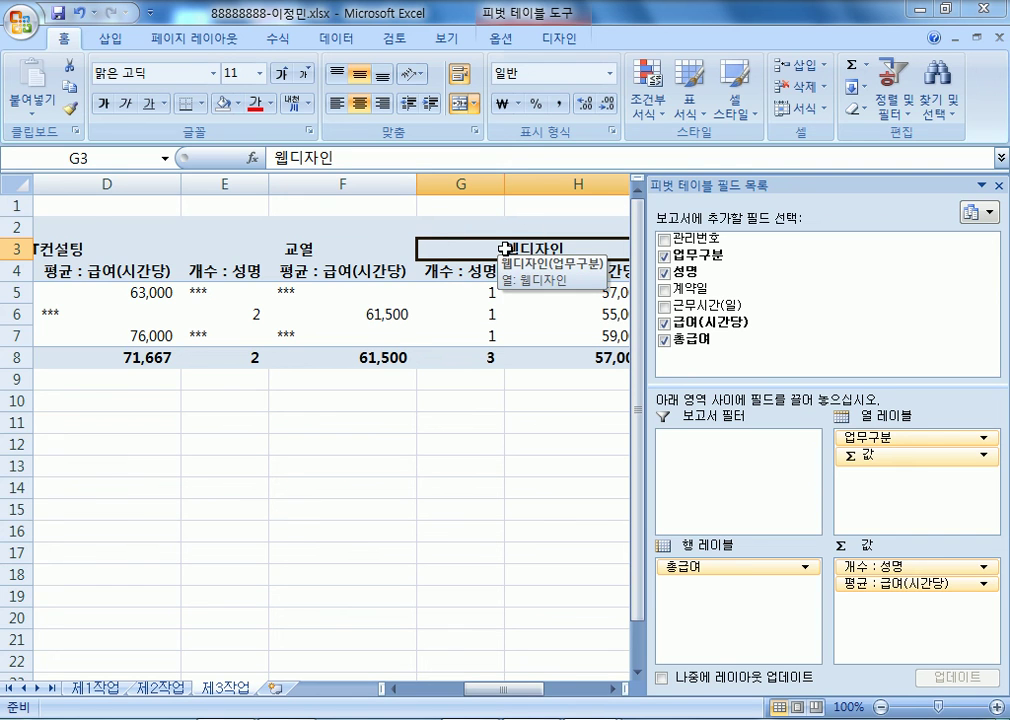
- Try dragging 웹디자인 ahead of 교열, then test ascending and descending sorts on the IT컨설팅 label
left_click_drag(458, 243, 241, 222)
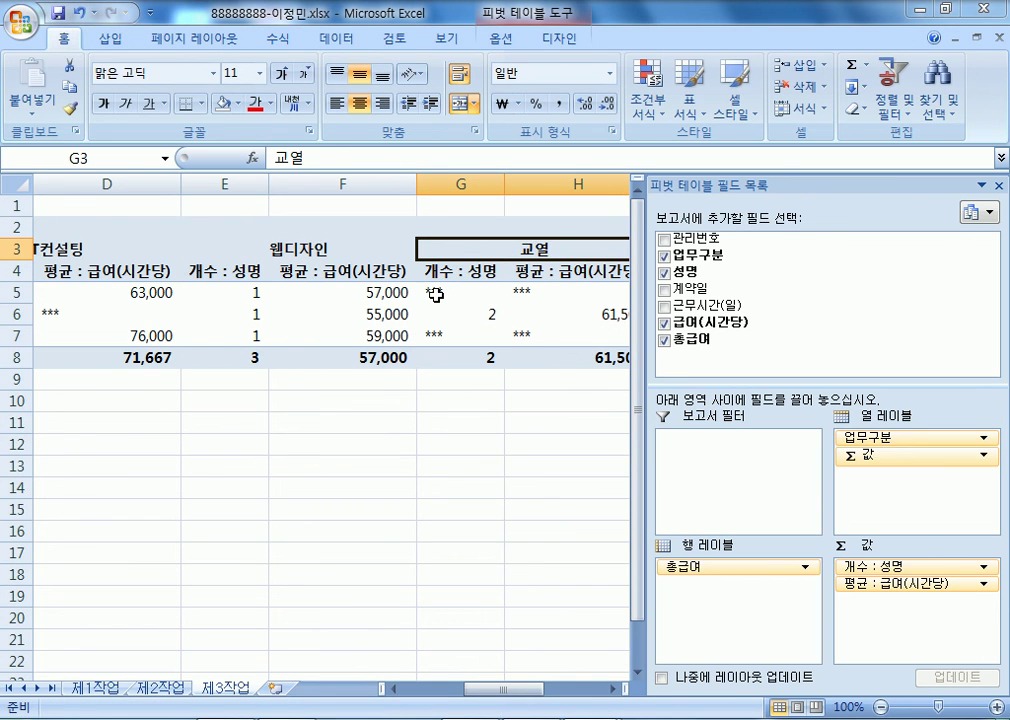
mouse_move(435, 295)
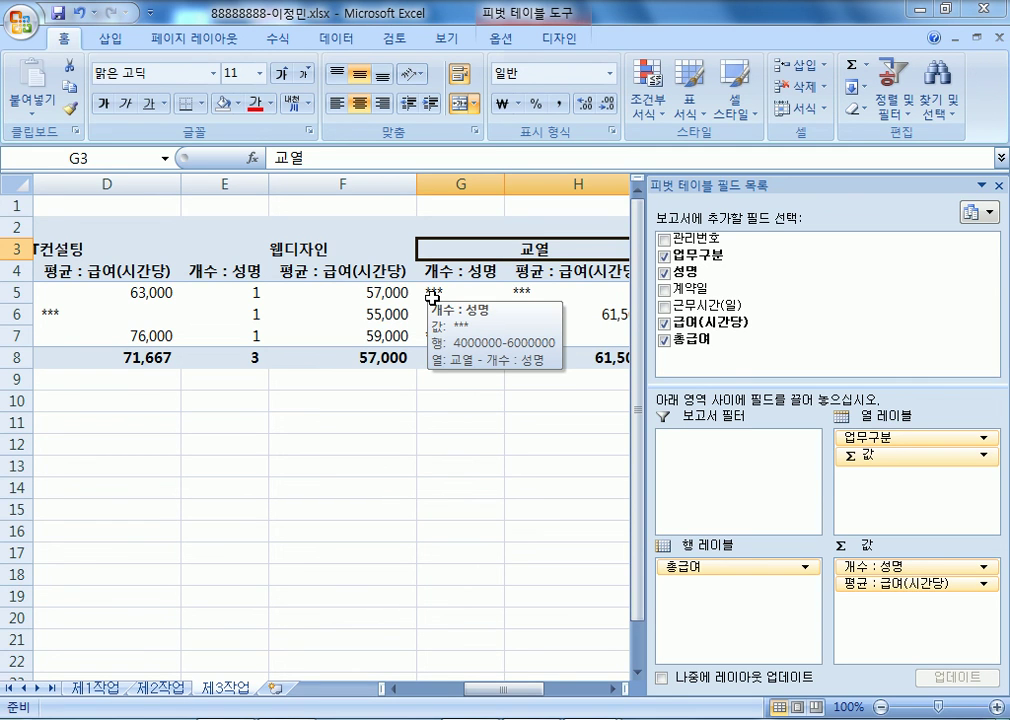
left_click(72, 248)
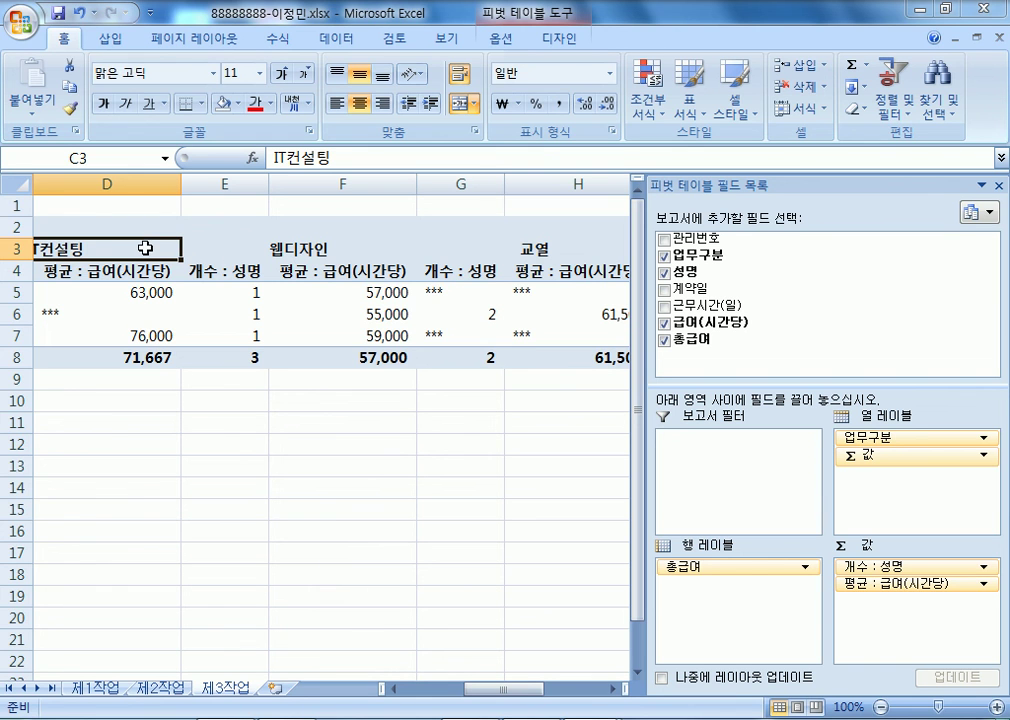
left_click(336, 38)
left_click(396, 75)
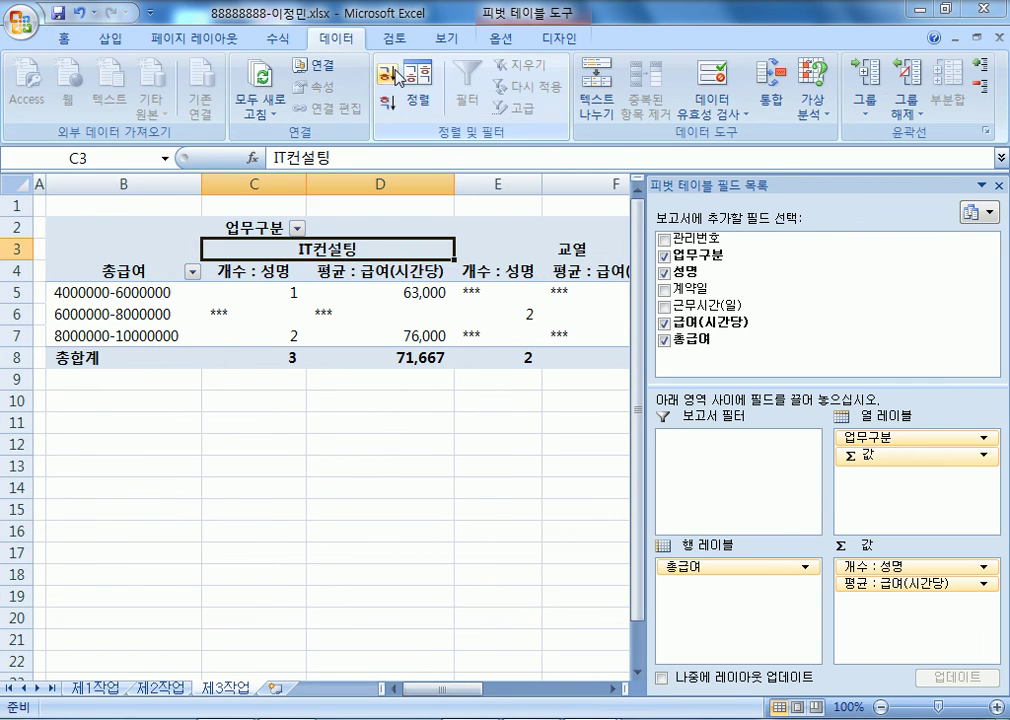
left_click(389, 104)
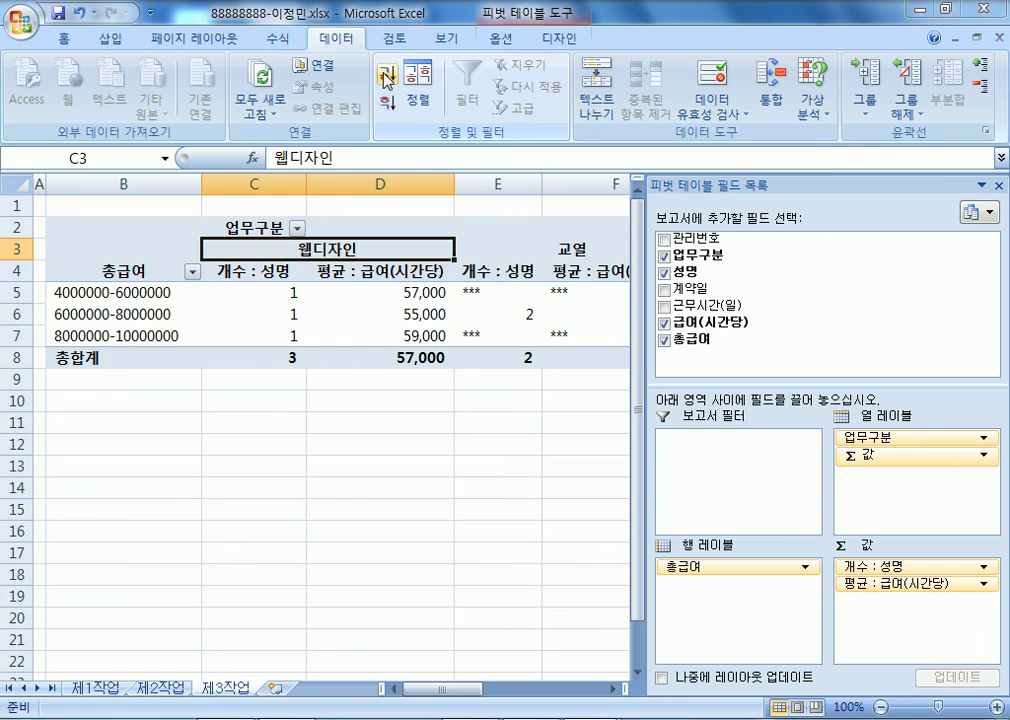
left_click(386, 76)
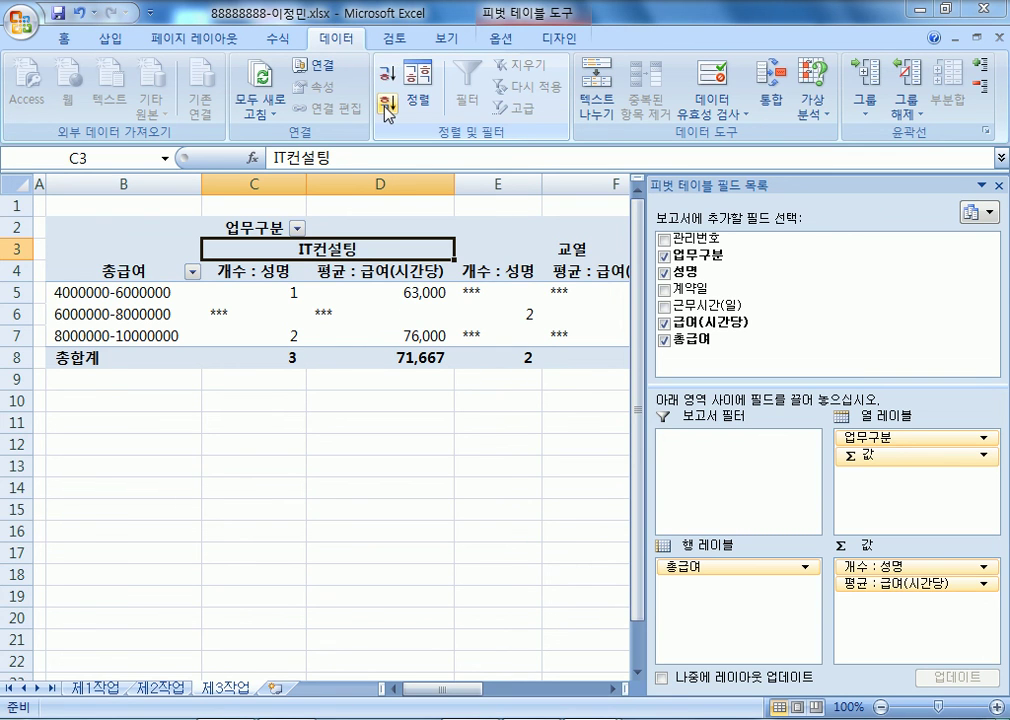
left_click(389, 104)
- Select the 교열 label and retry A→Z and Z→A sorts, narrowing the field list to reveal column I
left_click(466, 249)
left_click(410, 249)
left_click(520, 249)
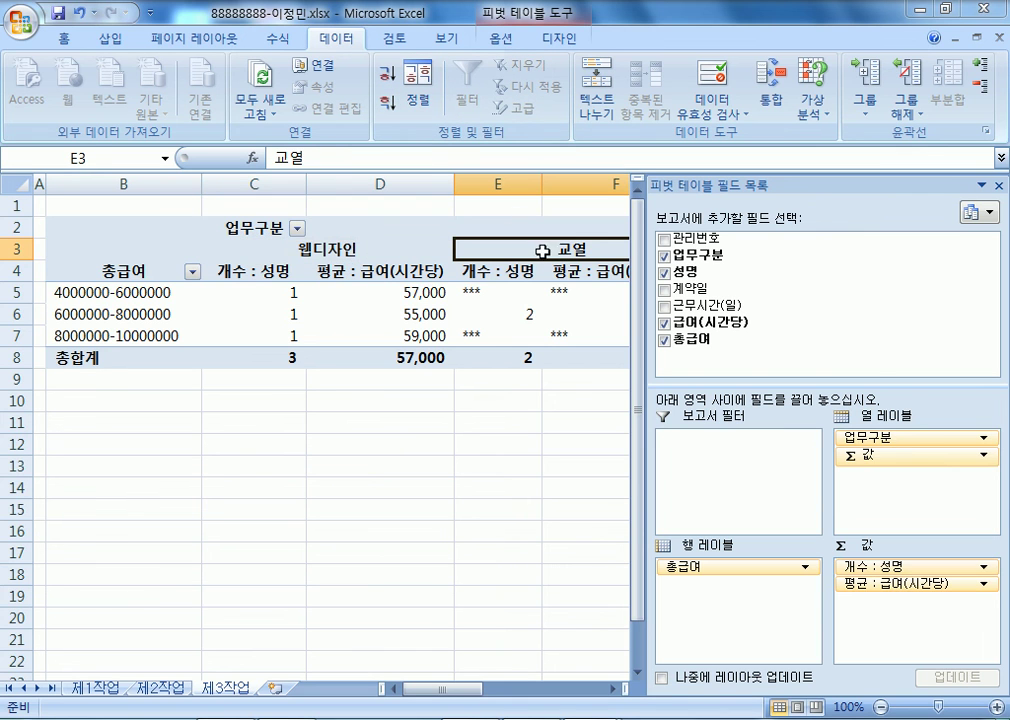
left_click(386, 76)
left_click(389, 104)
left_click(391, 76)
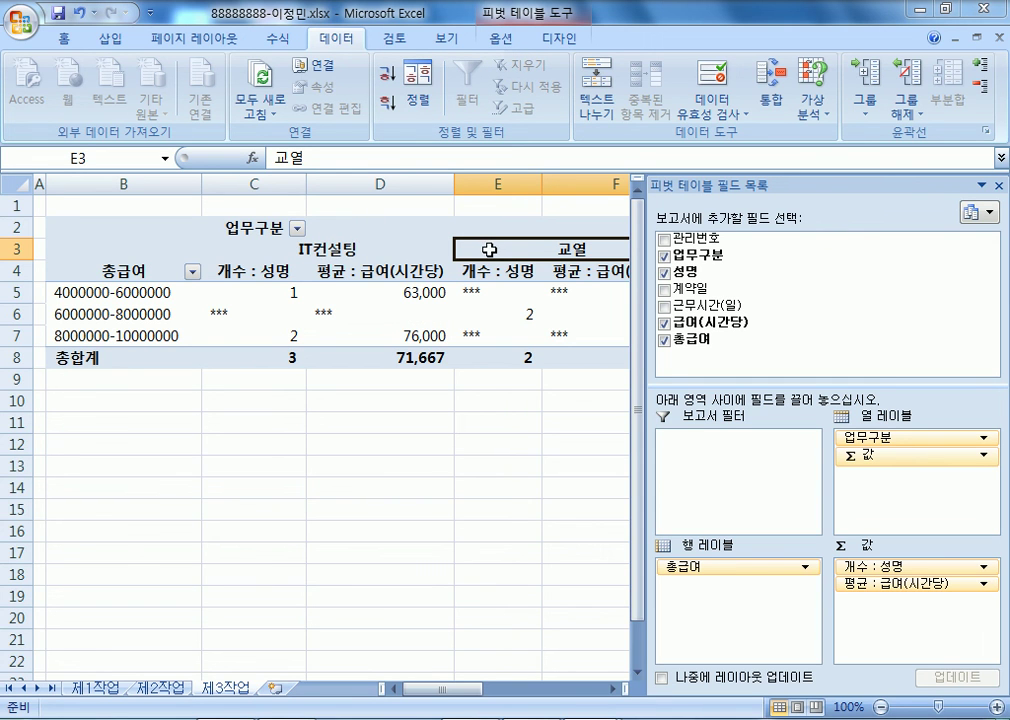
left_click_drag(445, 690, 514, 688)
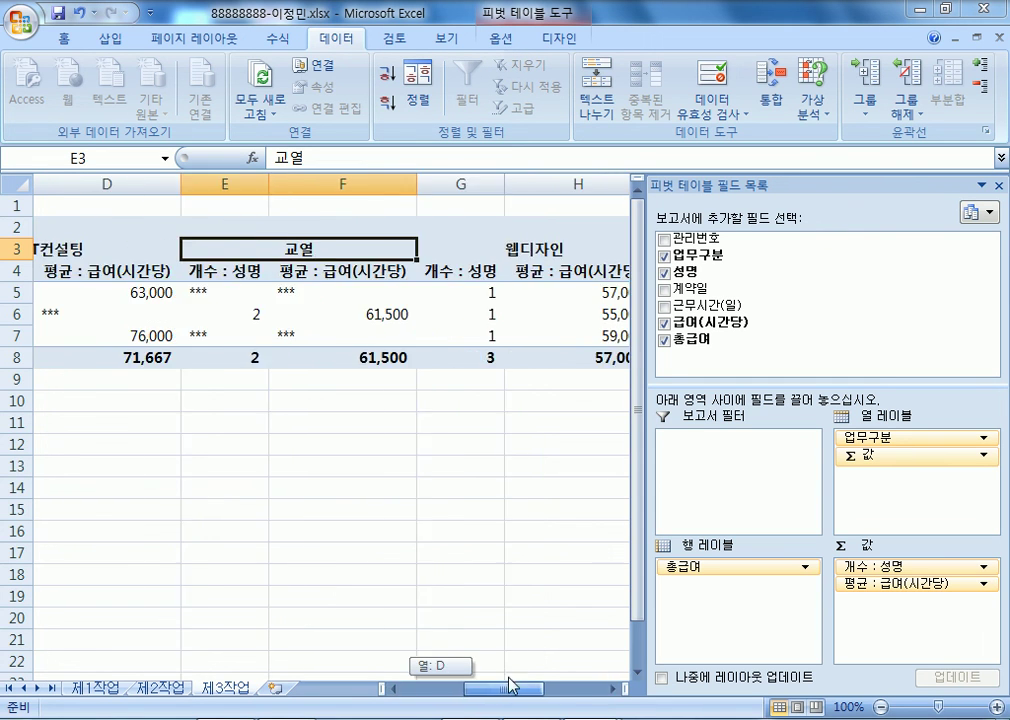
left_click_drag(647, 512, 765, 512)
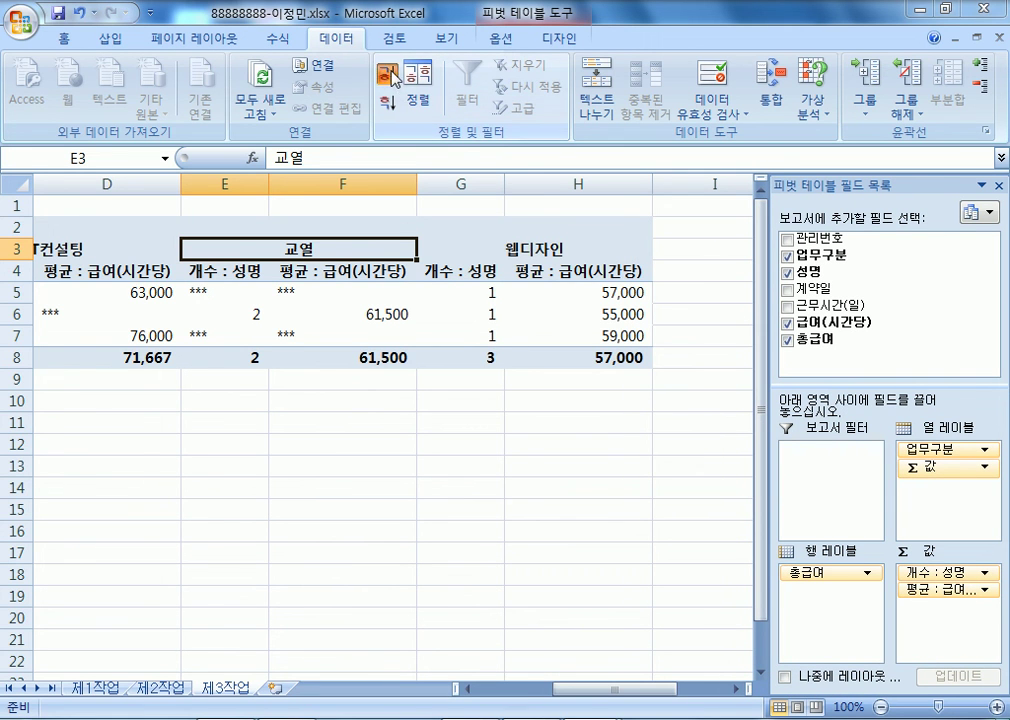
left_click(388, 106)
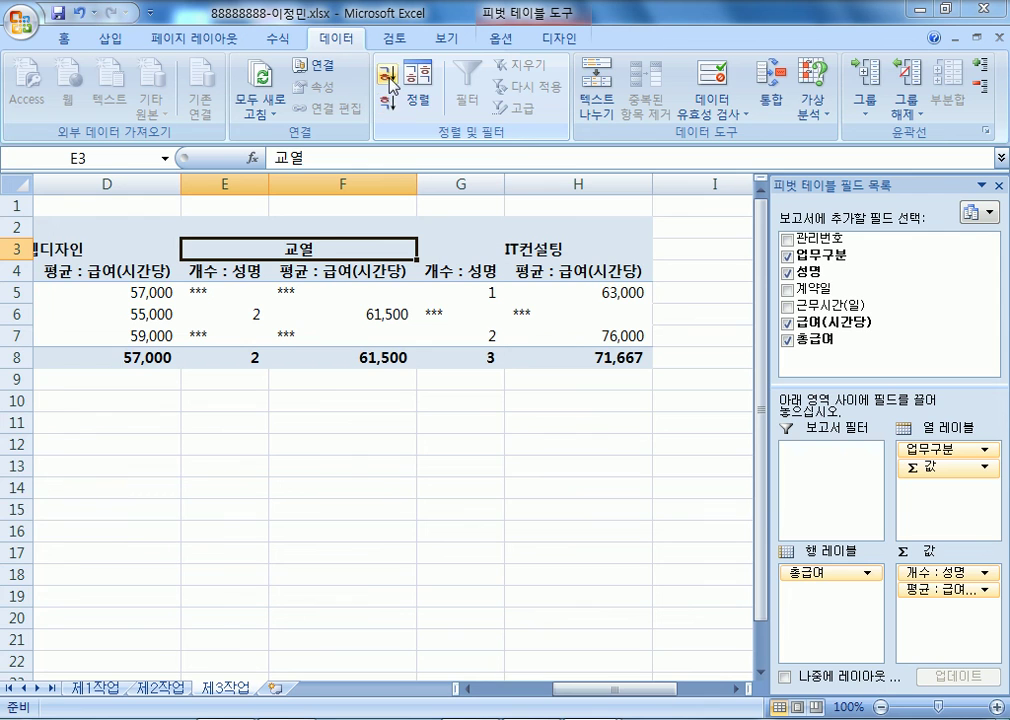
left_click(387, 74)
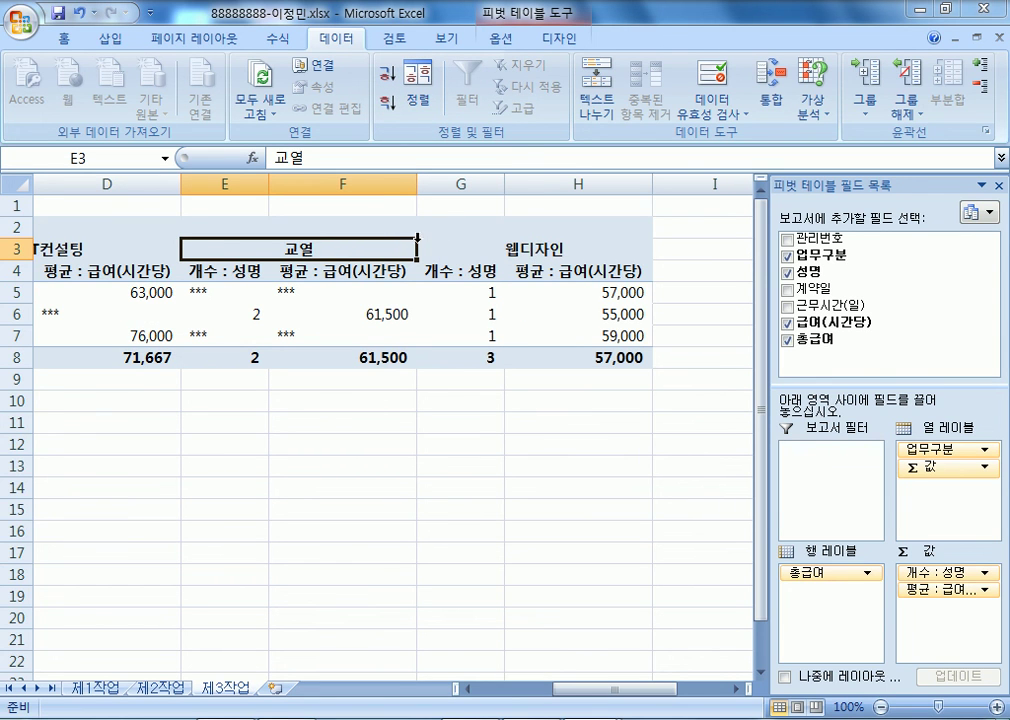
- Move the 웹디자인 columns before 교열, undoing a wrong move of 교열 first
left_click_drag(418, 255, 627, 235)
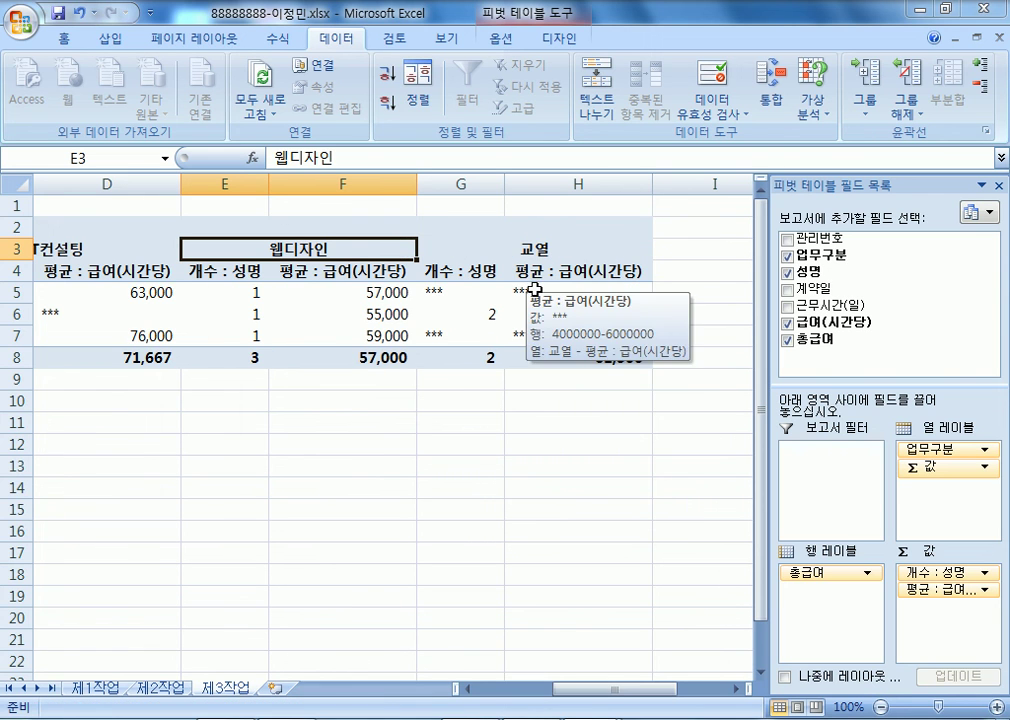
key("ctrl+z")
left_click(533, 250)
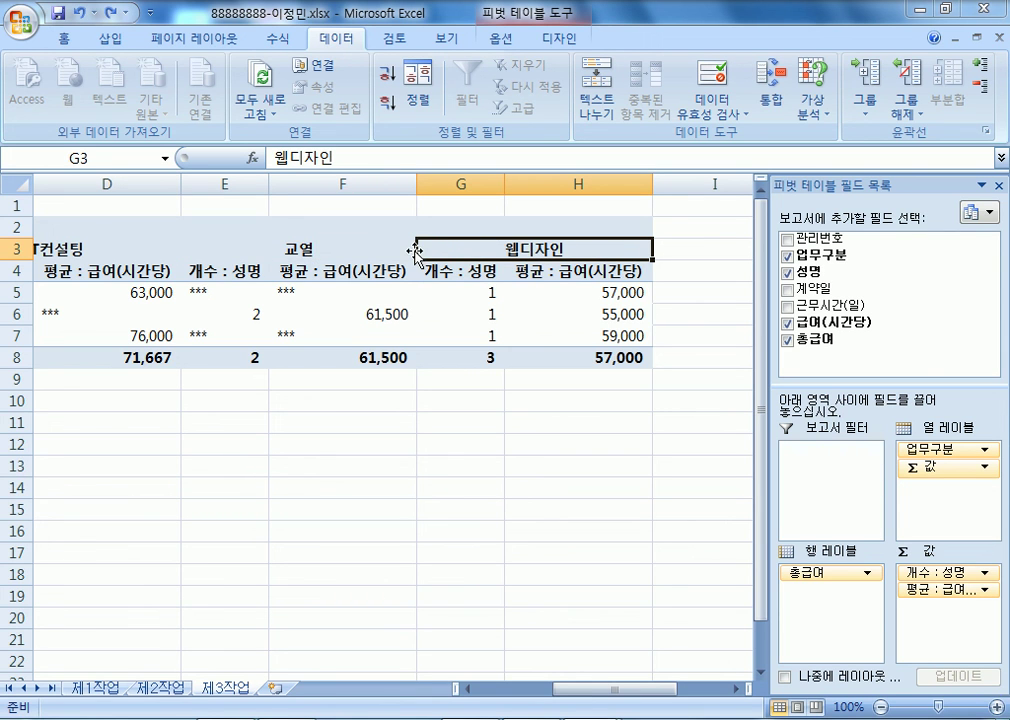
left_click_drag(416, 252, 237, 282)
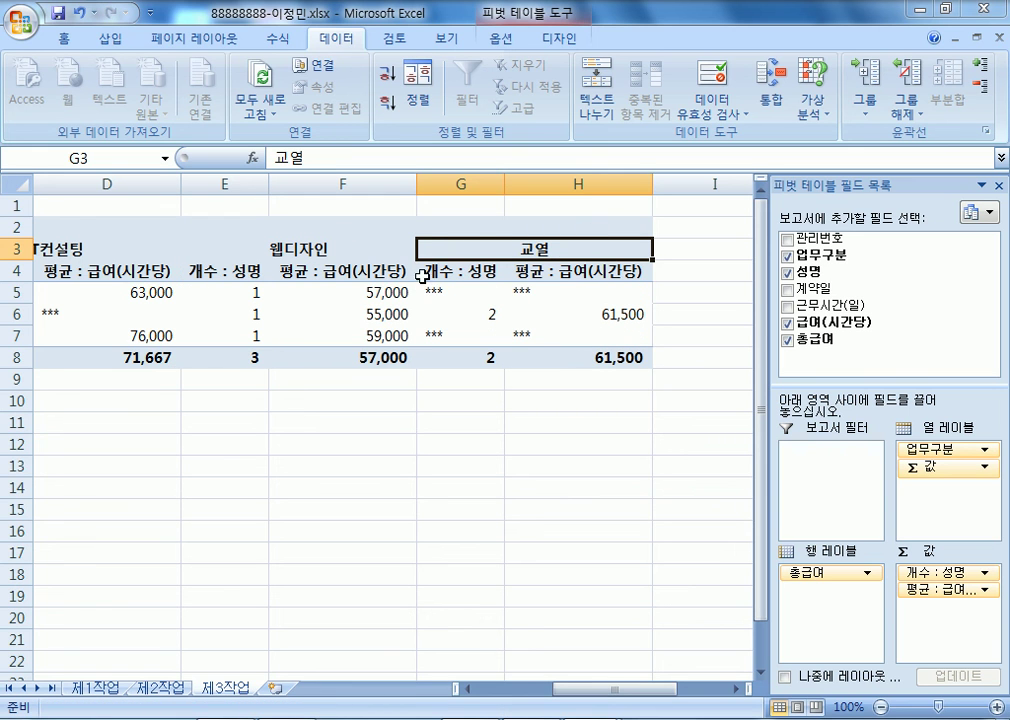
left_click(336, 251)
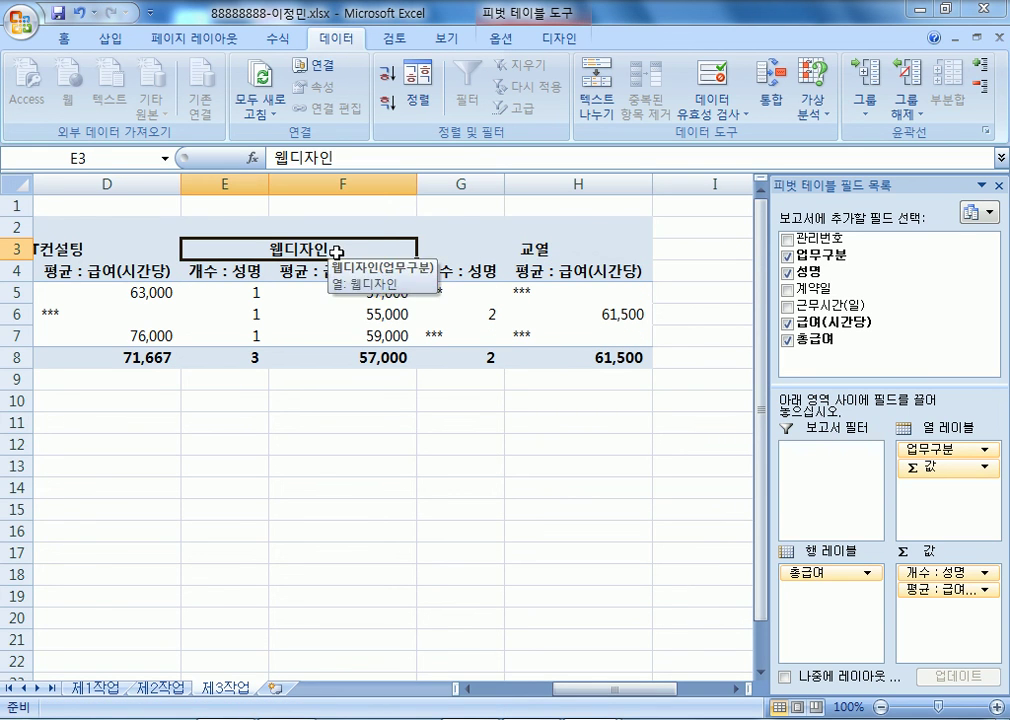
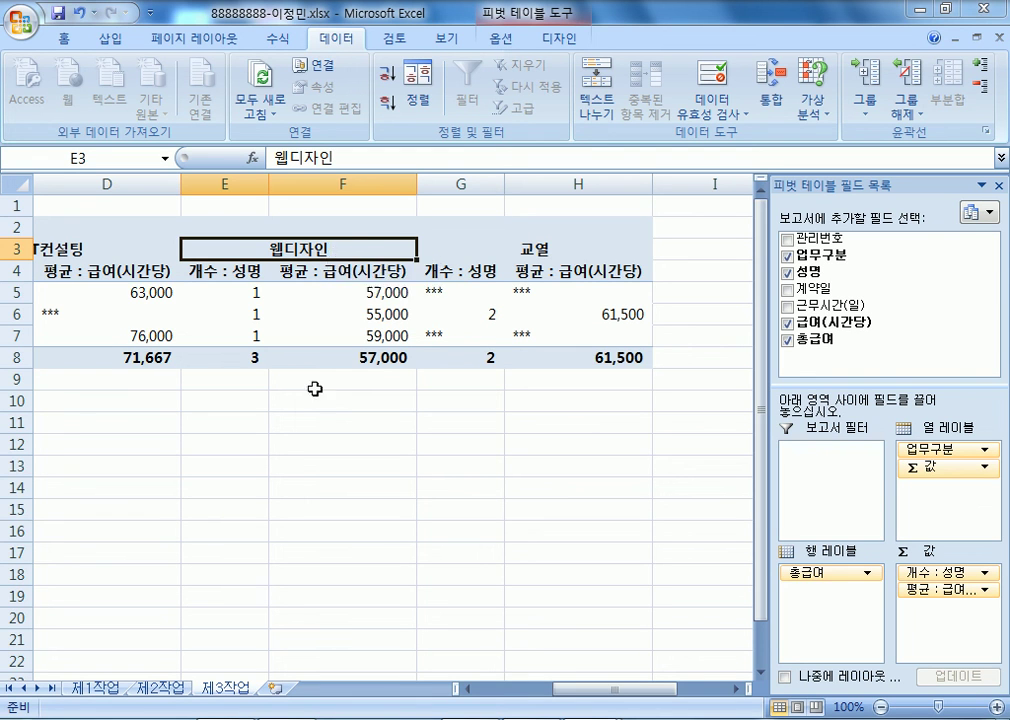
- Return to the current workbook and go to sheet 제1작업
left_click(262, 718)
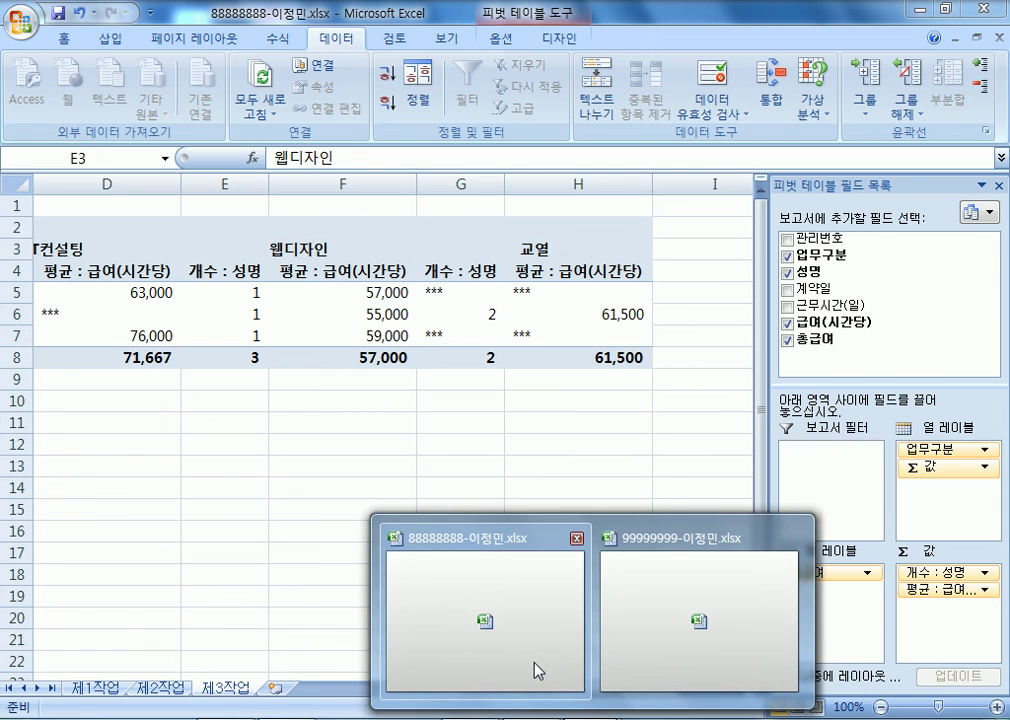
left_click(534, 667)
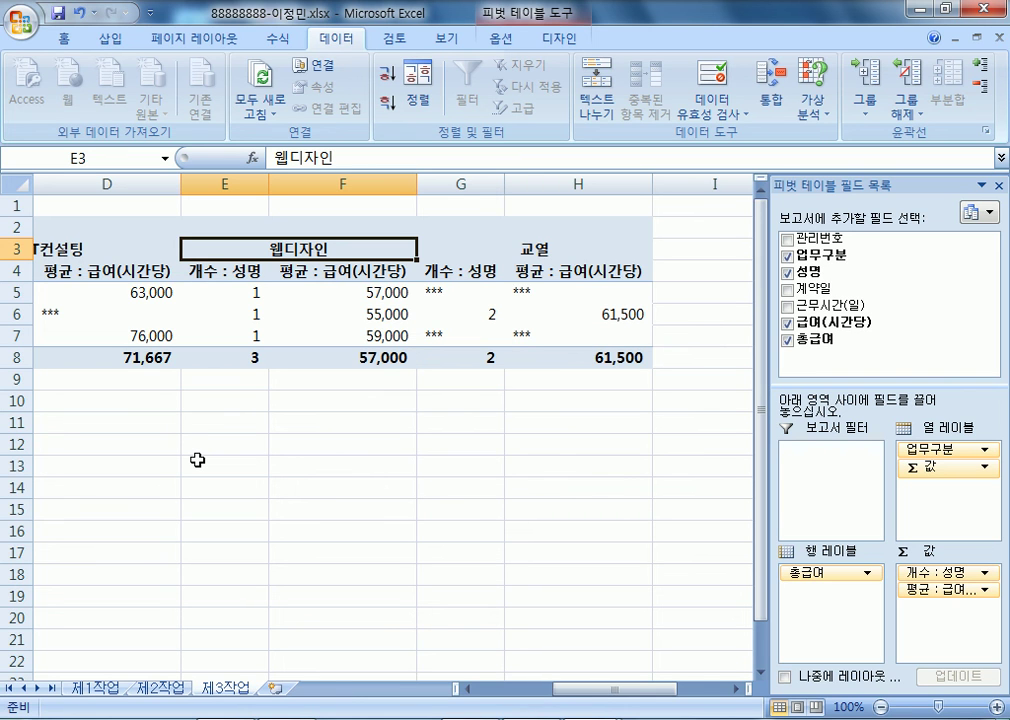
left_click(91, 690)
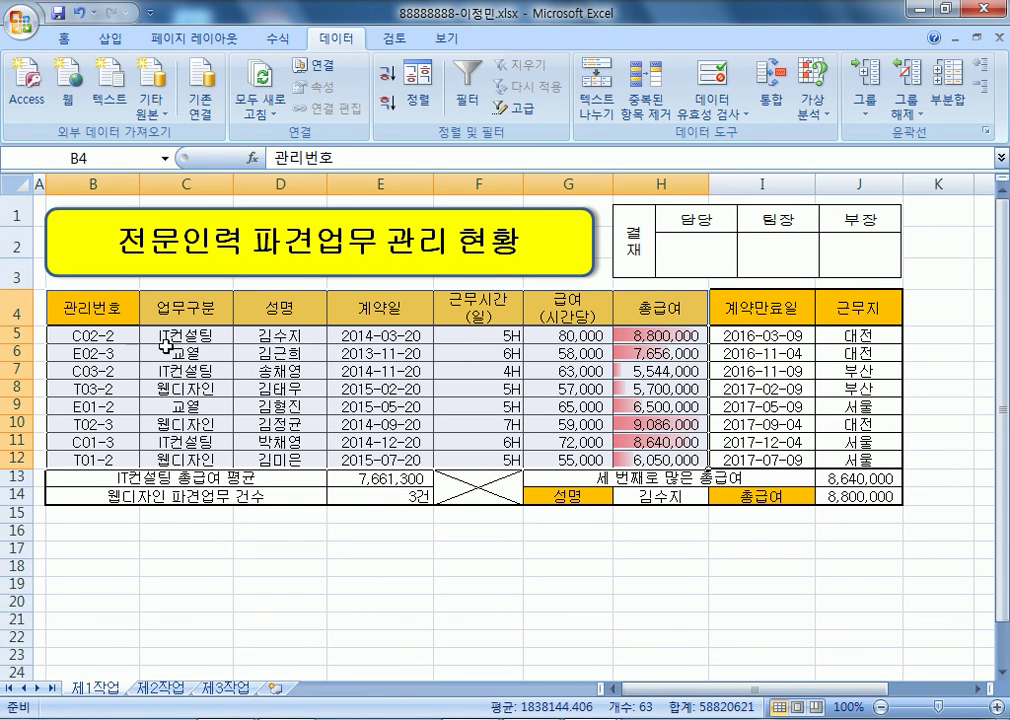
- Select names and pay cells, insert a clustered column chart, then delete the wrong chart
left_click(266, 311)
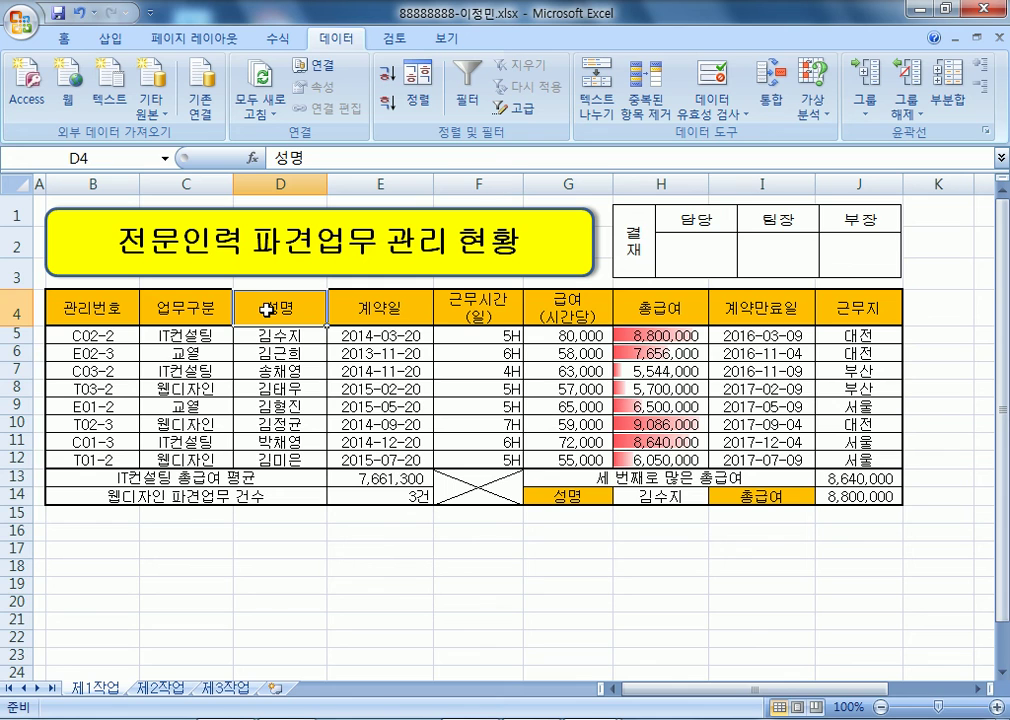
left_click_drag(266, 311, 271, 458)
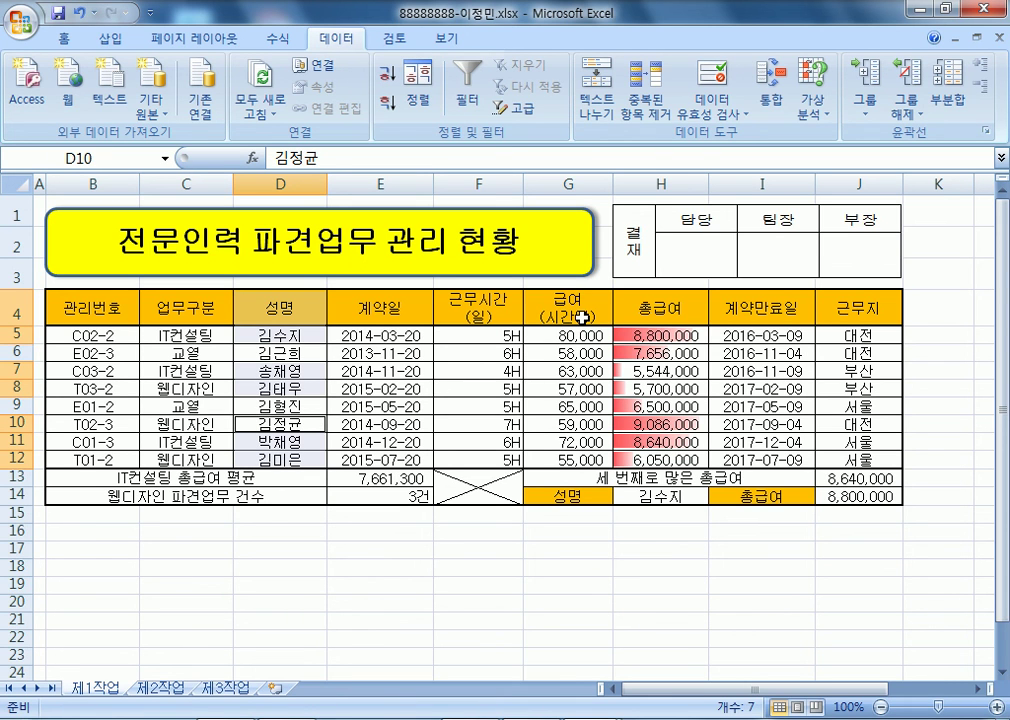
left_click_drag(581, 317, 665, 390)
left_click_drag(595, 427, 660, 460)
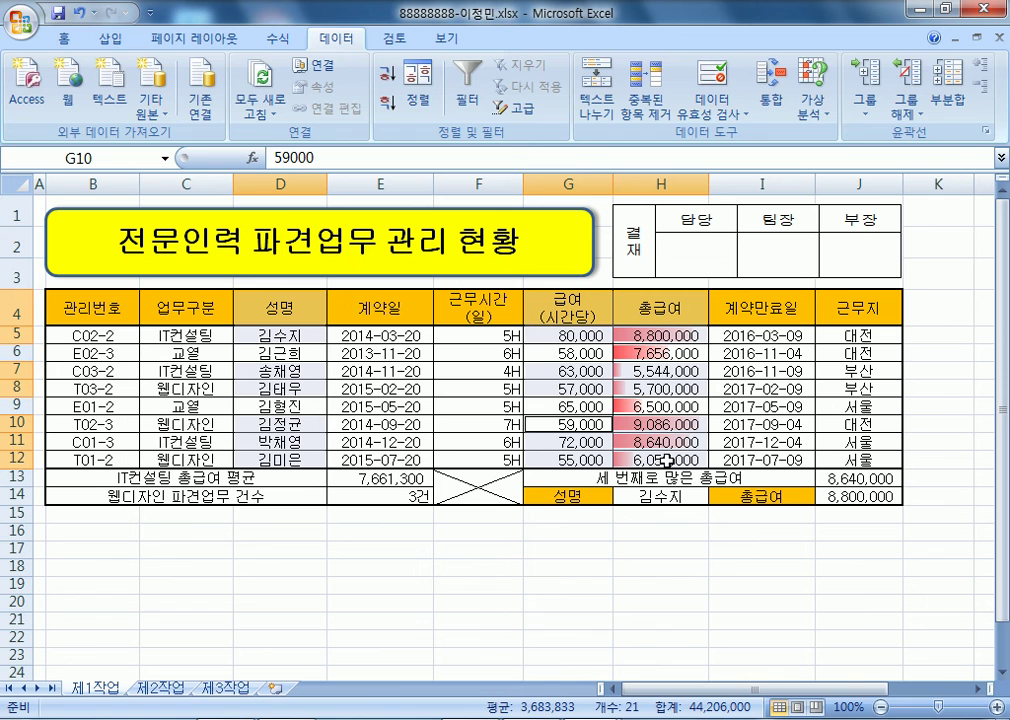
left_click(110, 40)
left_click(320, 90)
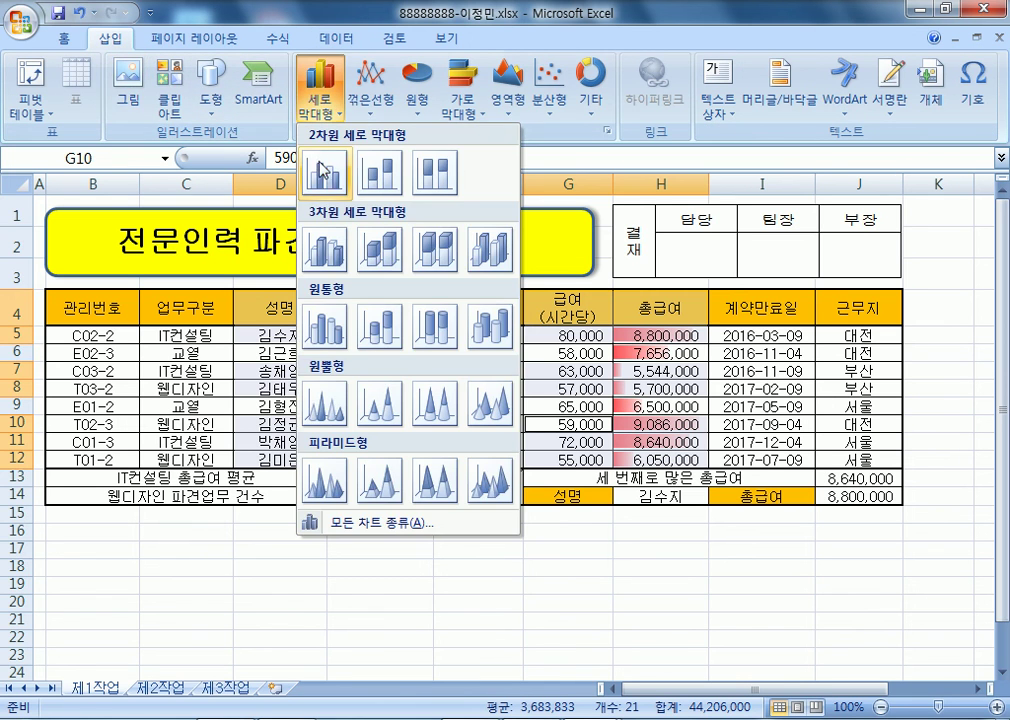
left_click(333, 170)
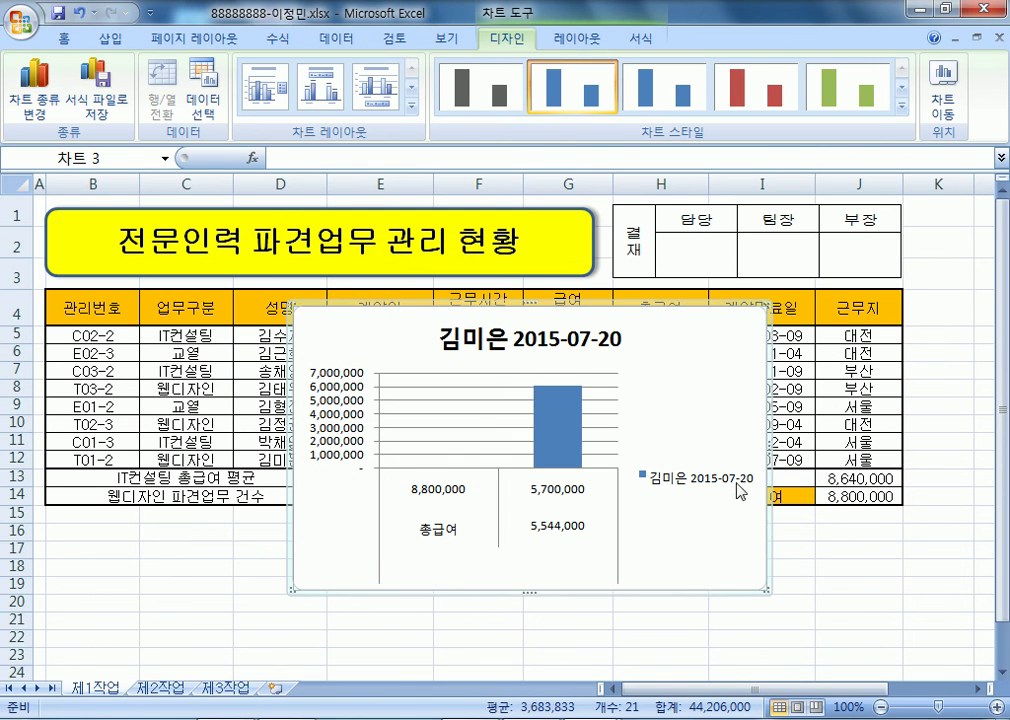
key("Delete")
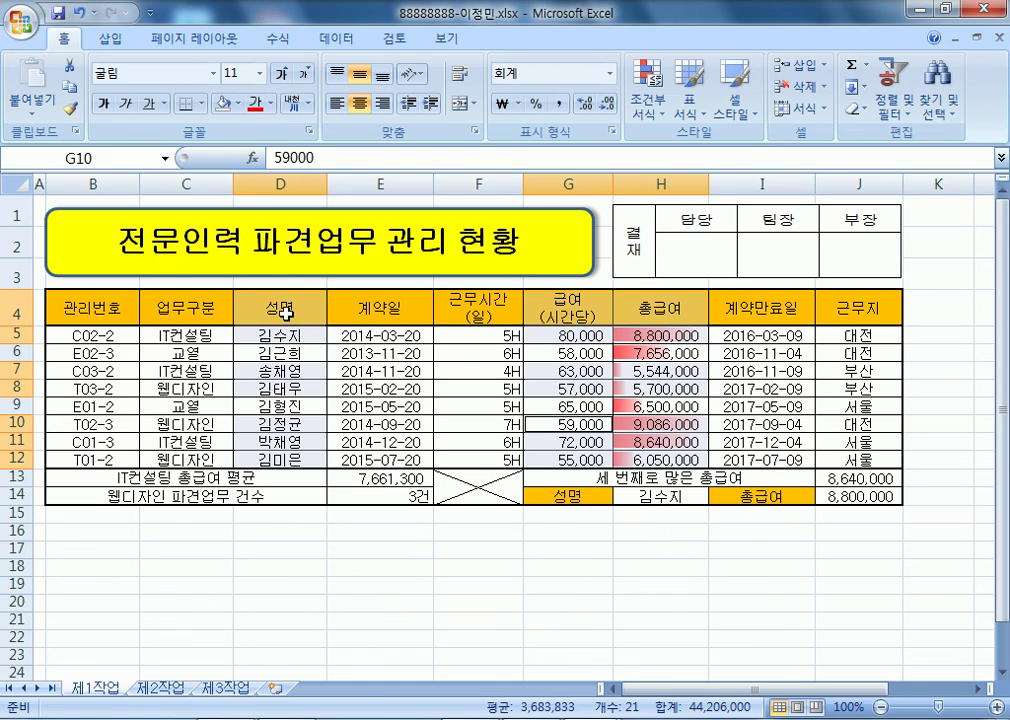
- Reselect D4:D5, G4:H5, D7:D8, G7:H8, D10:D12 and G10:H12 together
left_click_drag(262, 302, 272, 336)
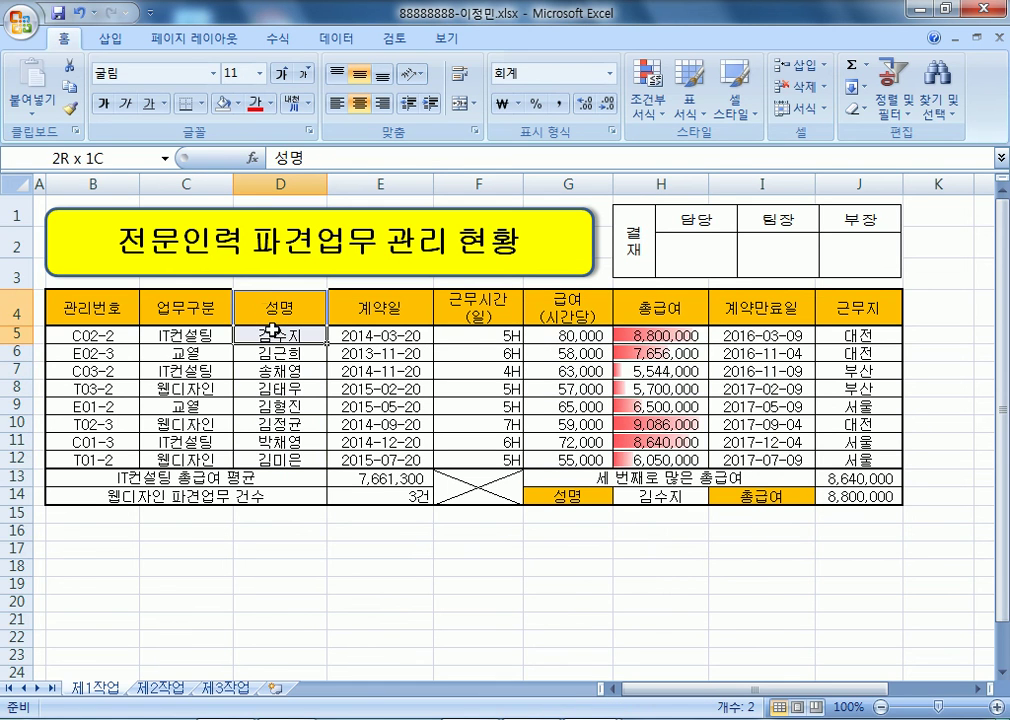
left_click(585, 318, "ctrl")
left_click_drag(585, 318, 647, 334)
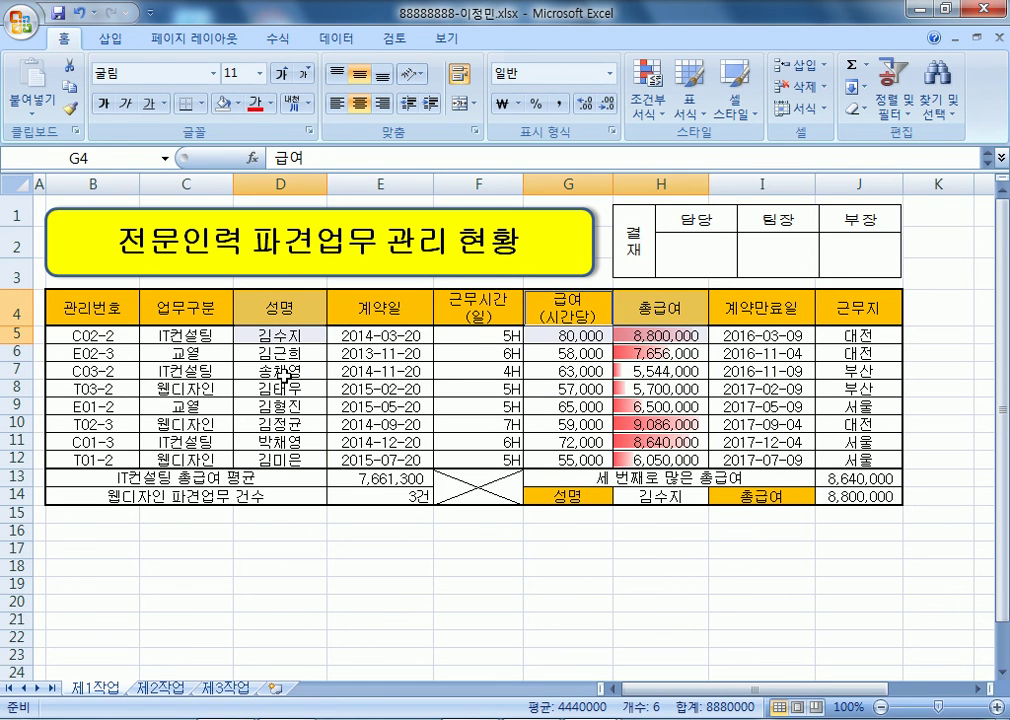
left_click(284, 372, "ctrl")
left_click_drag(284, 378, 284, 390)
left_click_drag(545, 371, 638, 392)
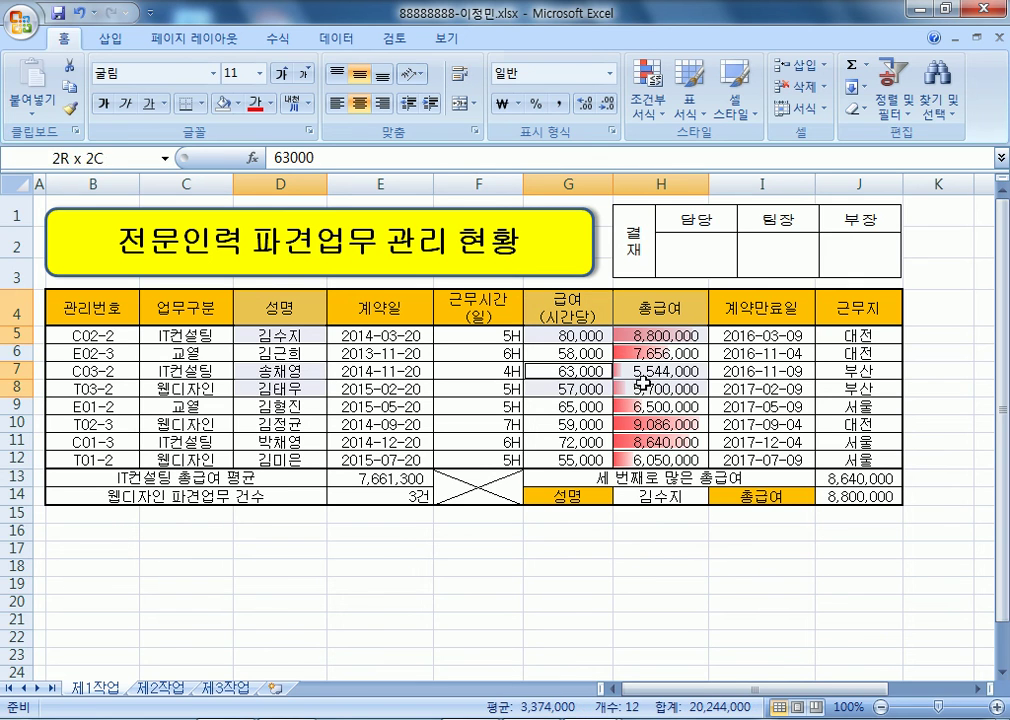
left_click_drag(293, 420, 293, 458)
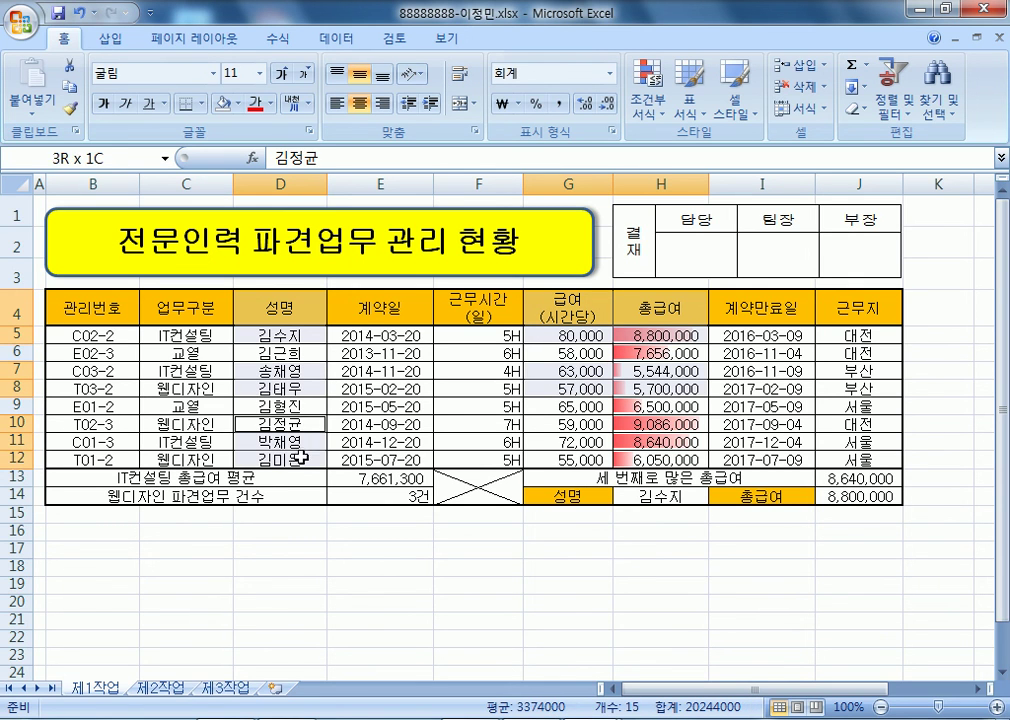
left_click_drag(543, 422, 615, 458)
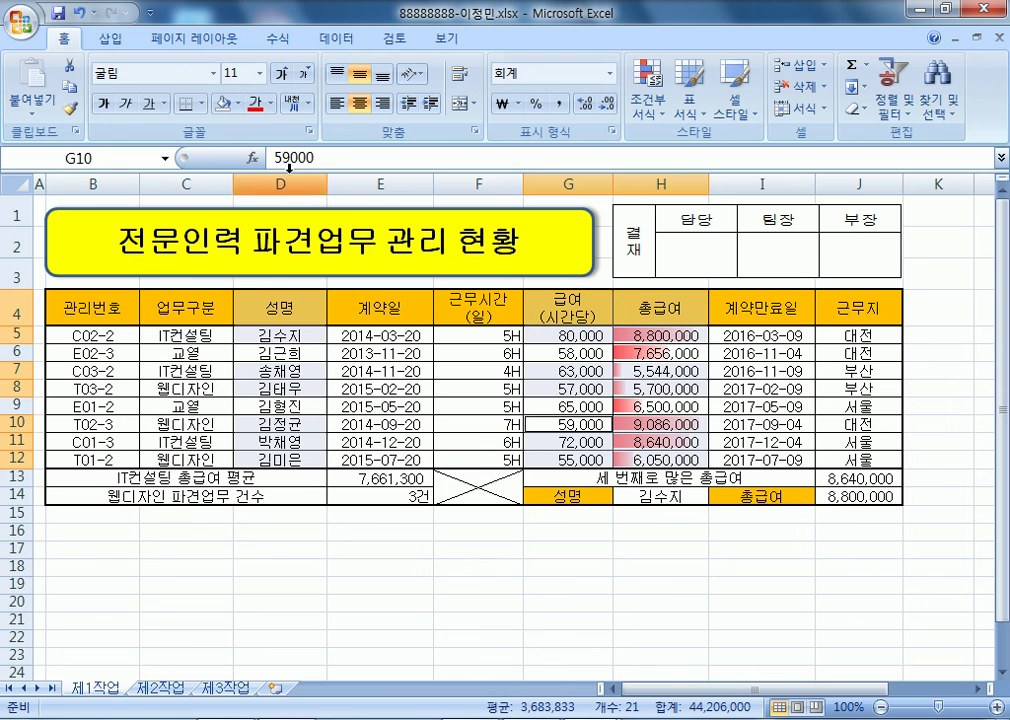
left_click(107, 38)
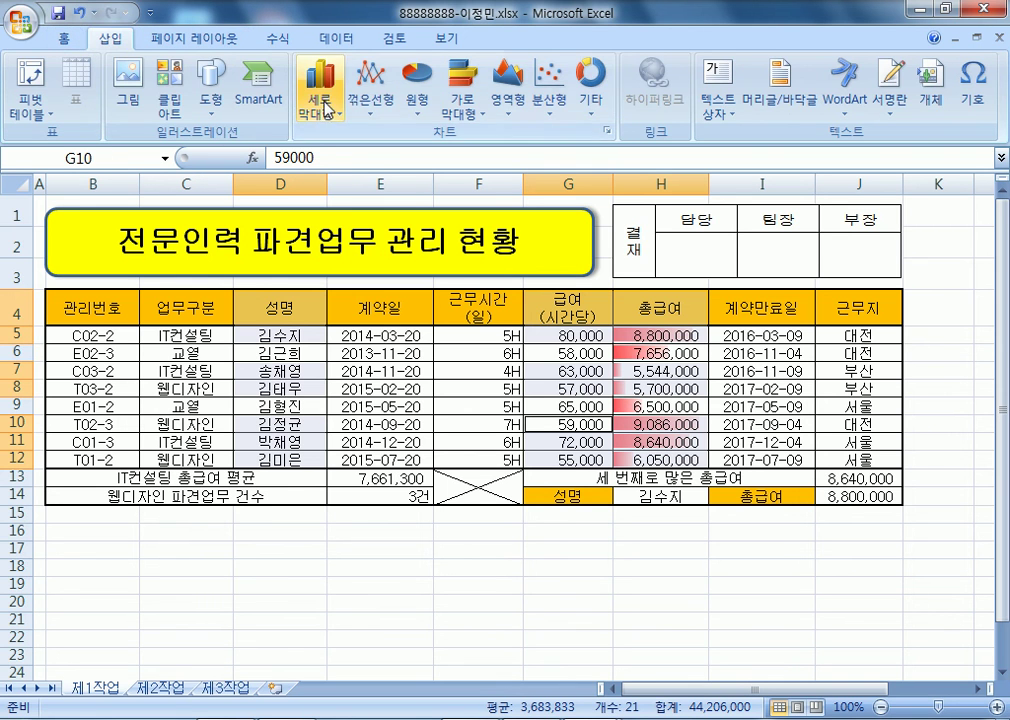
- Insert a 2-D clustered column chart and move it to a new sheet named 제4작업
left_click(320, 98)
left_click(322, 169)
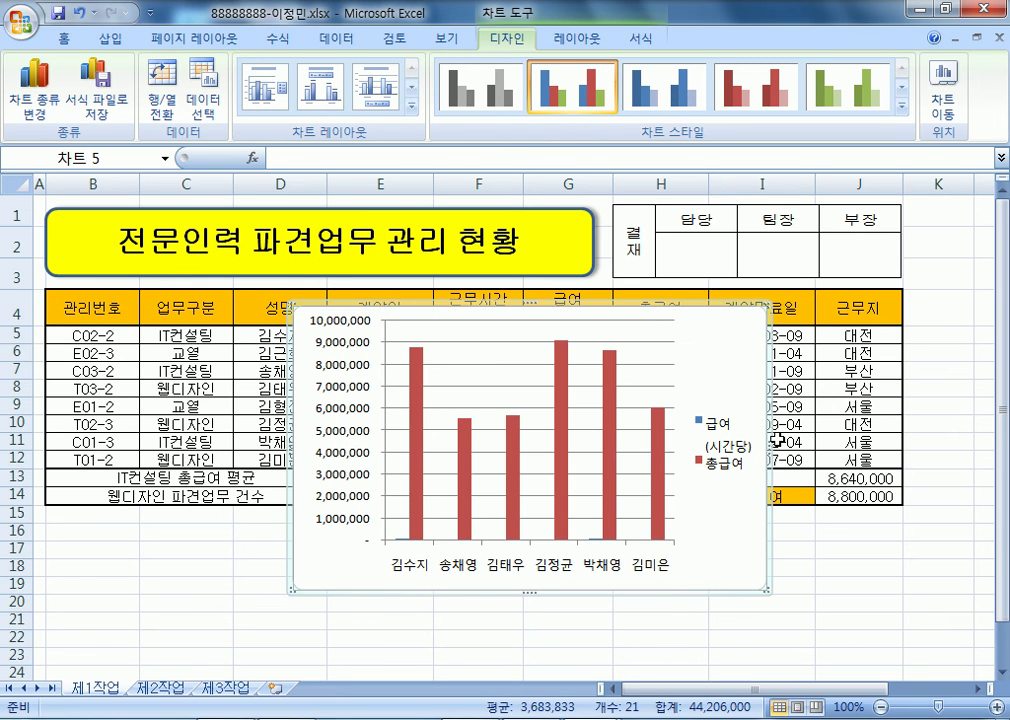
left_click(943, 100)
double_click(594, 285)
type("제4시")
type("업")
key("Return")
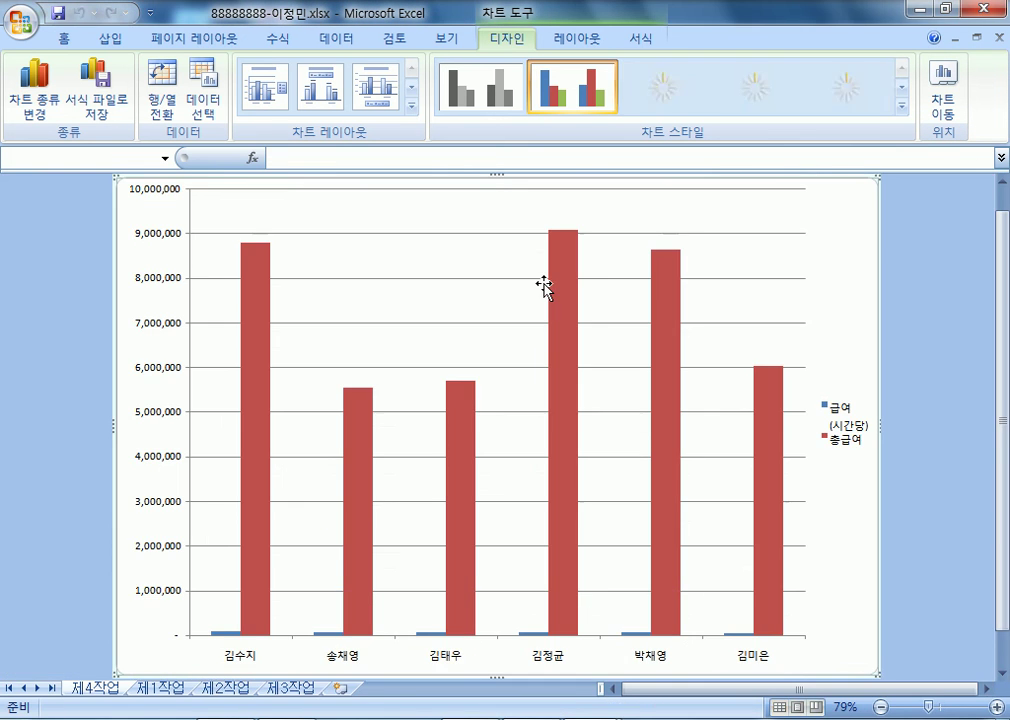
mouse_move(765, 556)
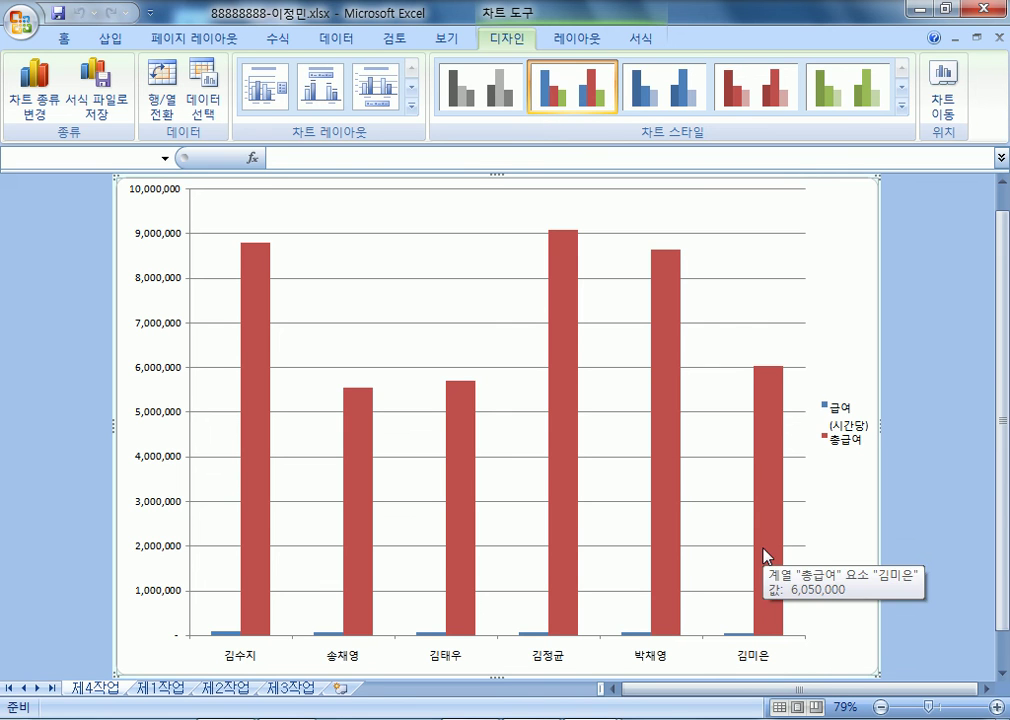
- Put the 총급여 series on the secondary axis
double_click(563, 296)
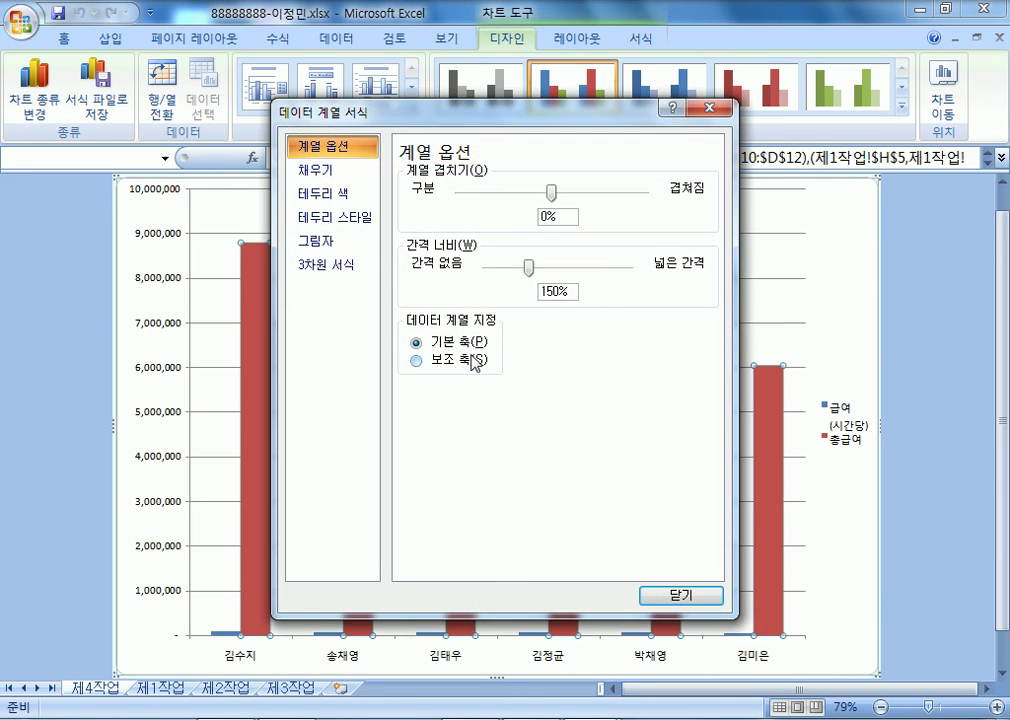
left_click(475, 362)
left_click(679, 594)
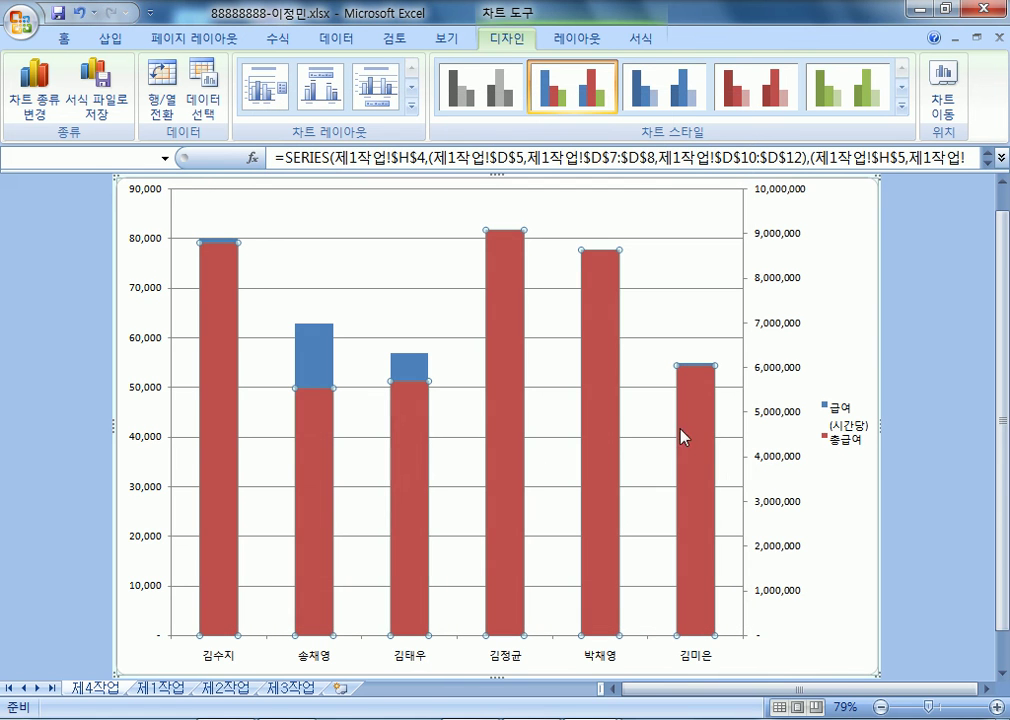
- Change 총급여 to a line with markers and open its line formatting
left_click(32, 92)
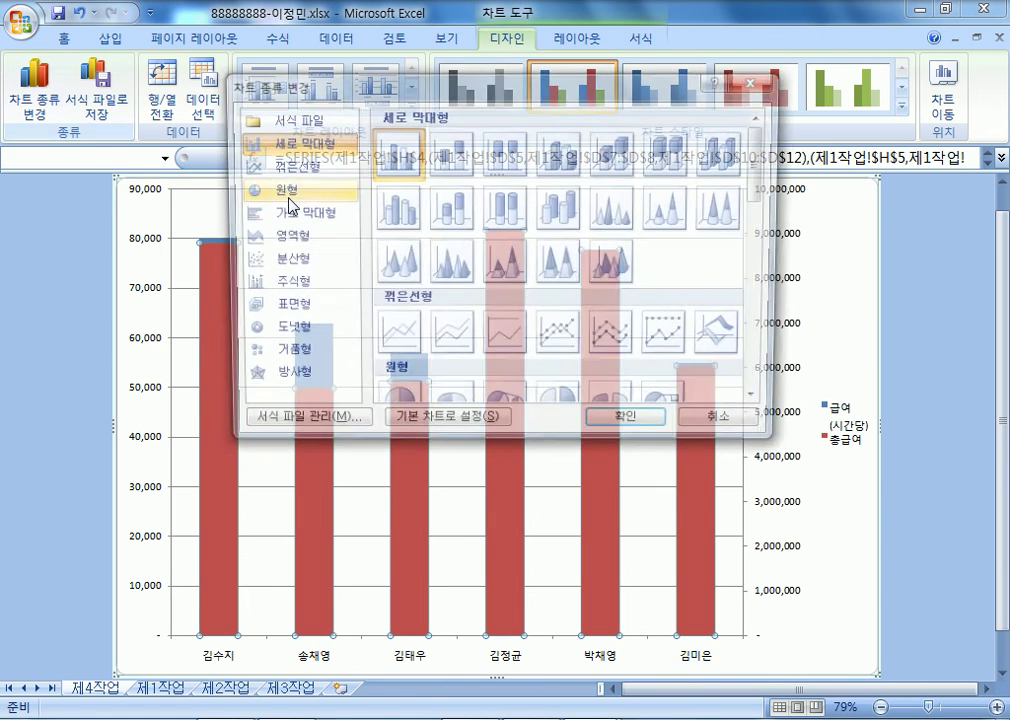
left_click(563, 339)
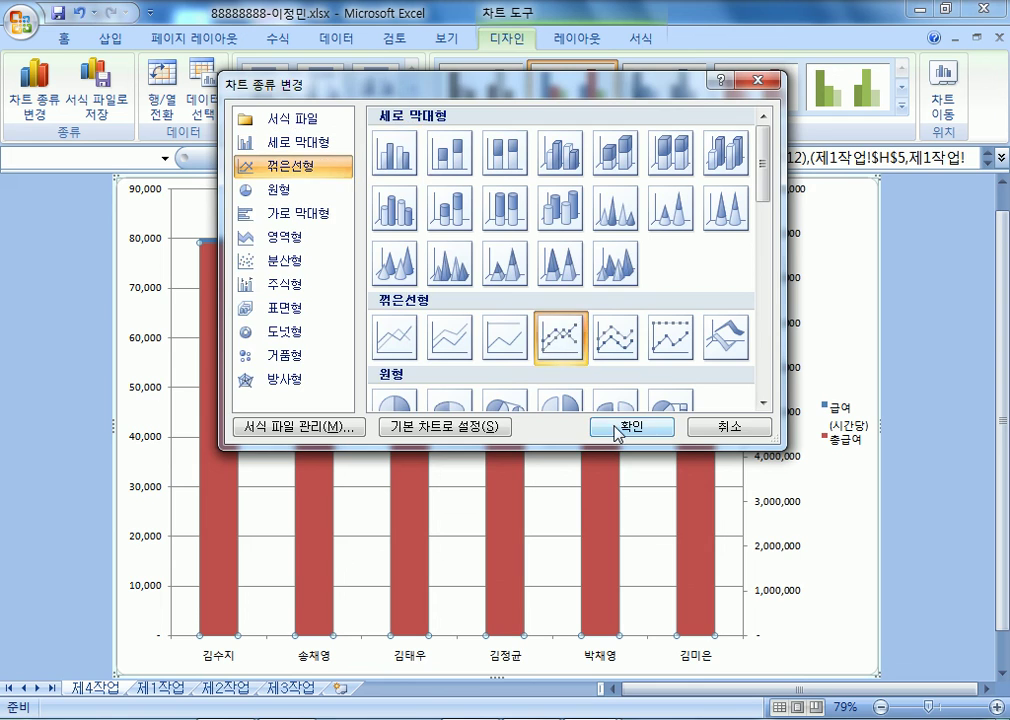
left_click(627, 427)
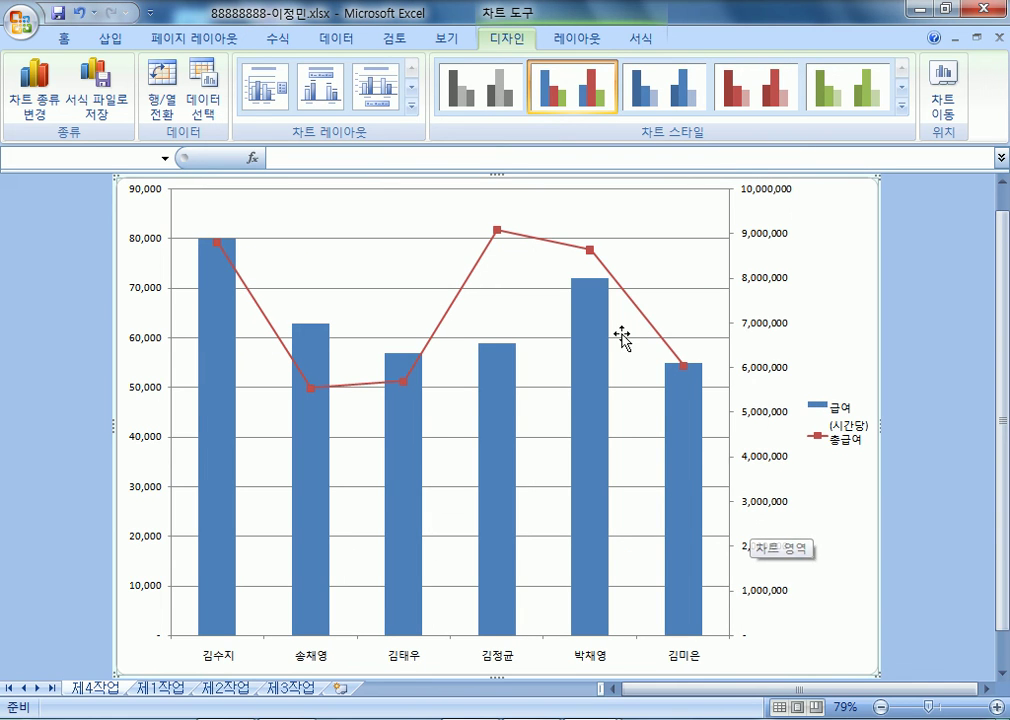
left_click(471, 271)
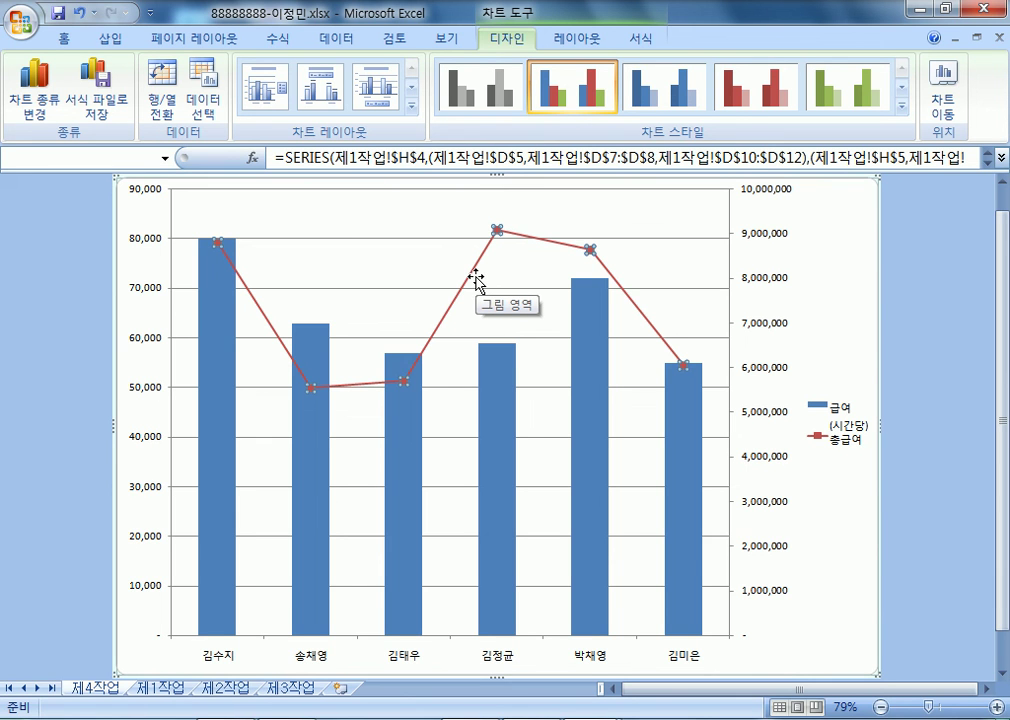
double_click(476, 280)
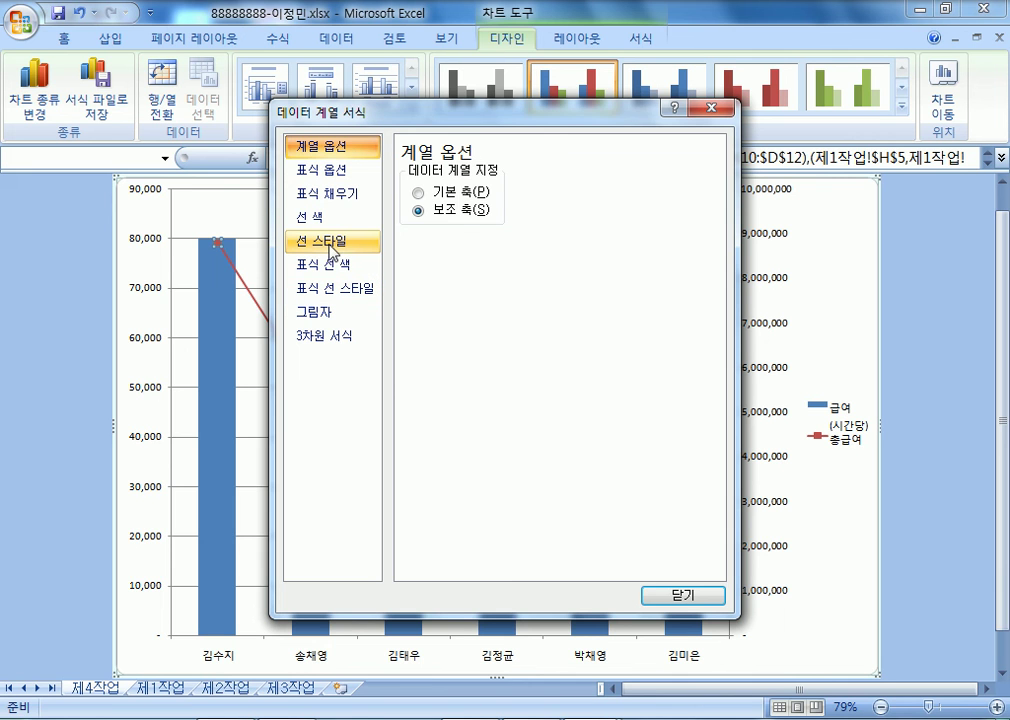
- Make the 총급여 line smooth and close the series formatting
left_click(333, 243)
left_click(443, 382)
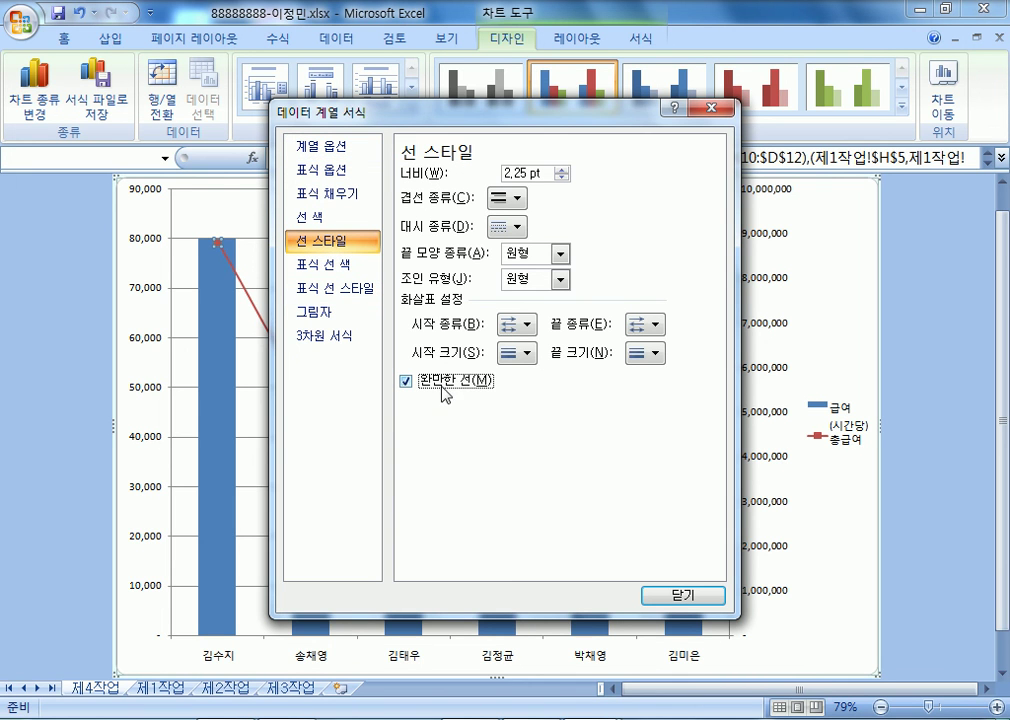
left_click_drag(404, 102, 687, 46)
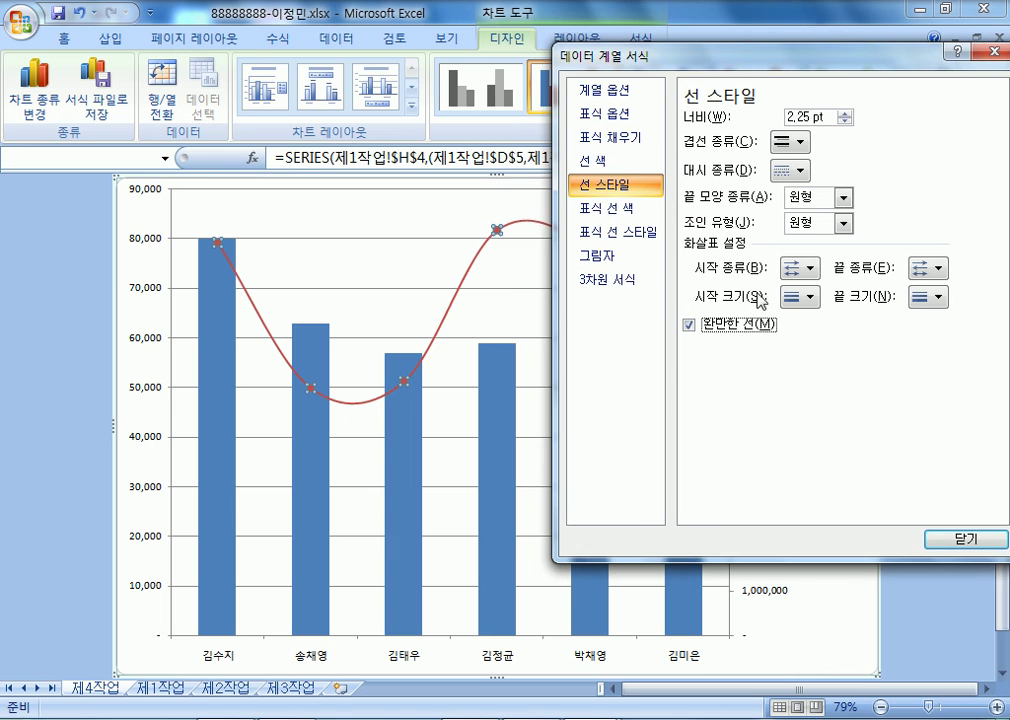
left_click(700, 325)
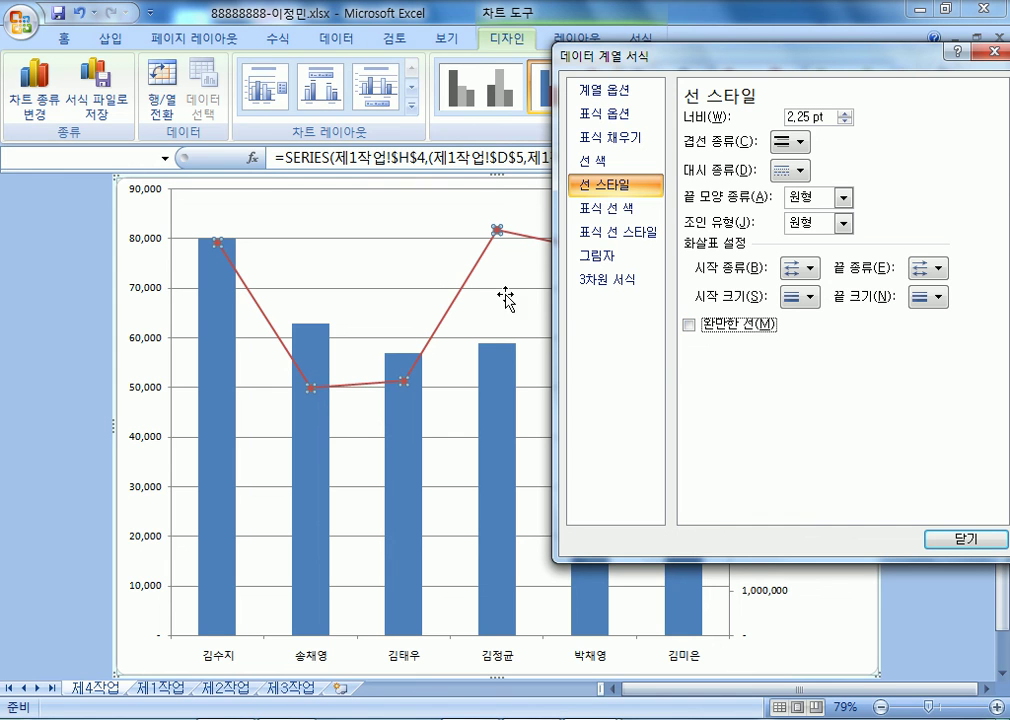
left_click(688, 326)
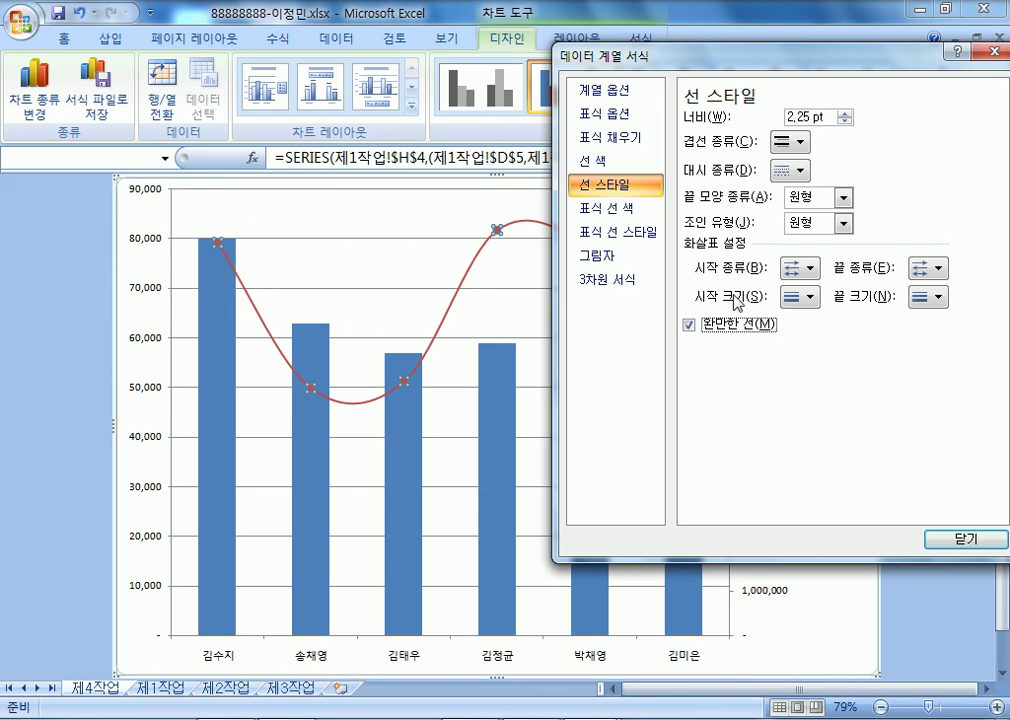
left_click(942, 543)
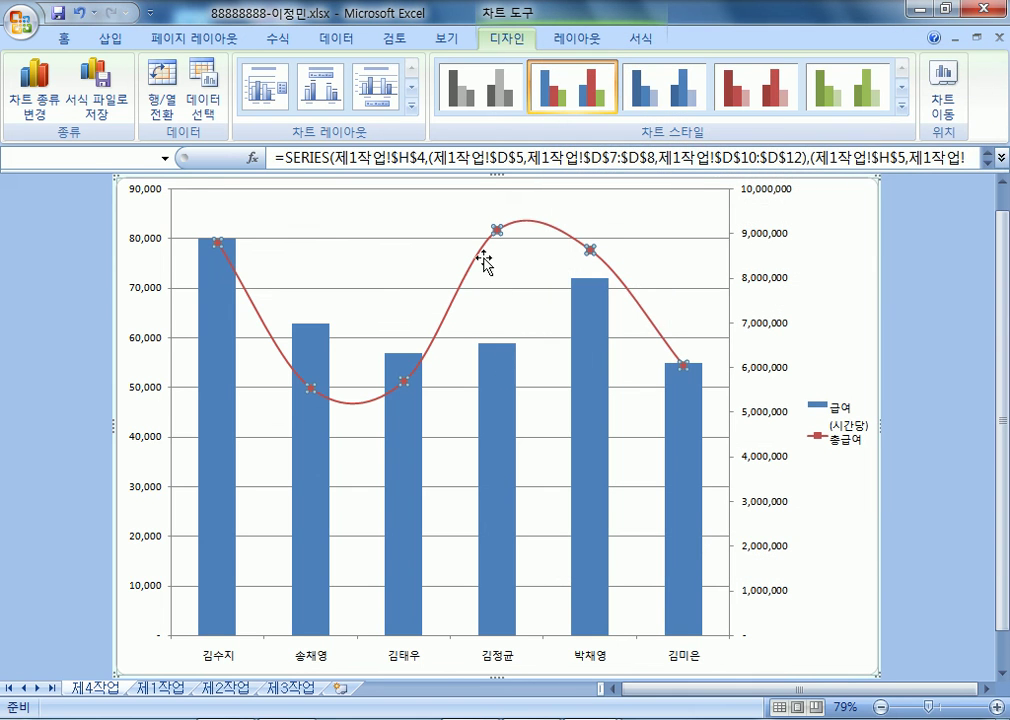
left_click(841, 323)
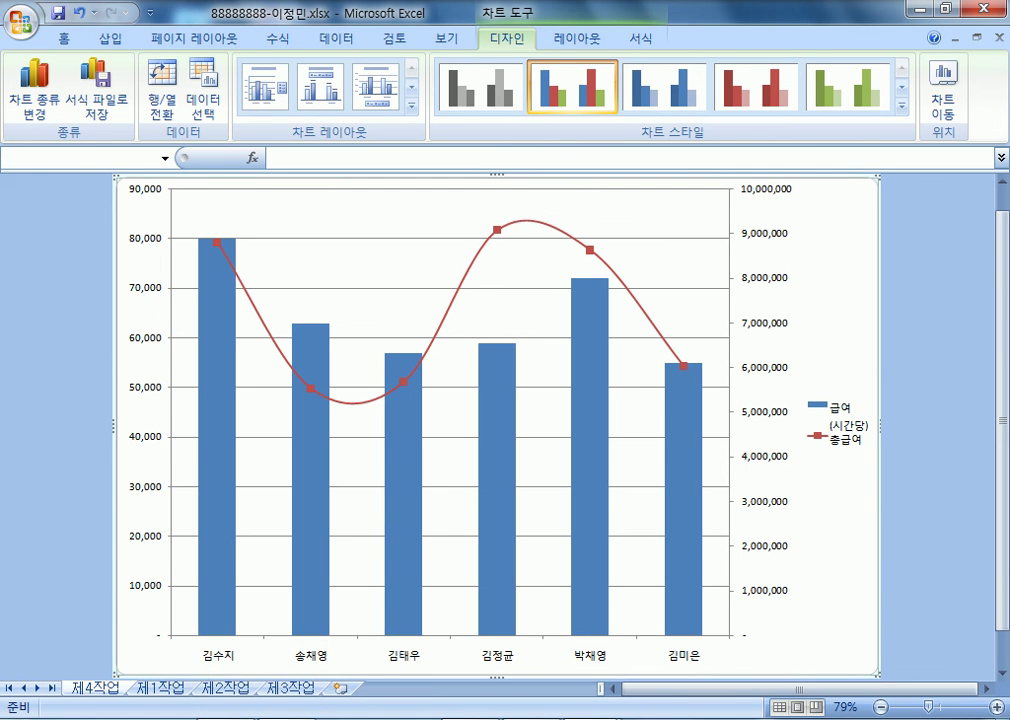
- Collapse the 과년도문제 folder and switch to the 99999999 workbook
left_click(221, 655)
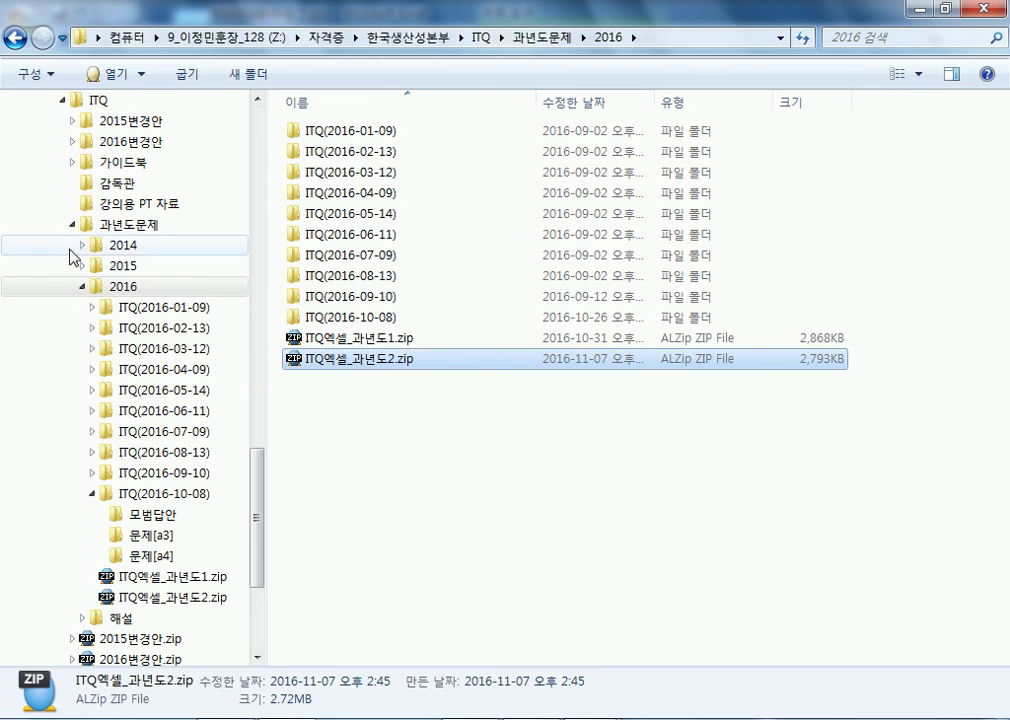
left_click(74, 224)
scroll(60, 240, "up", 8)
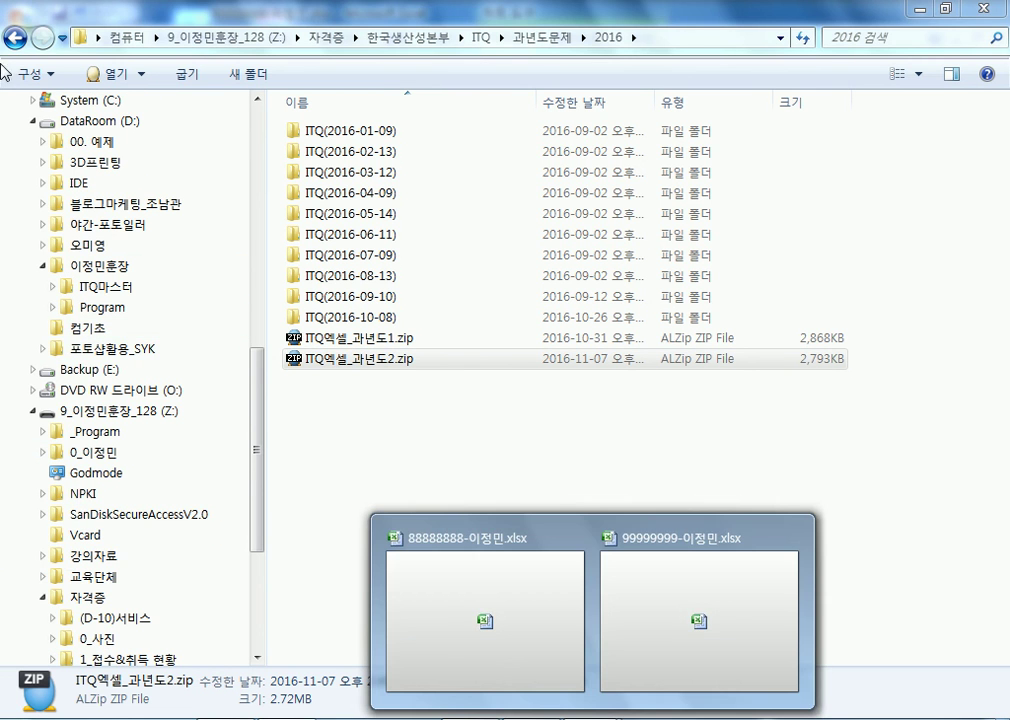
left_click(632, 594)
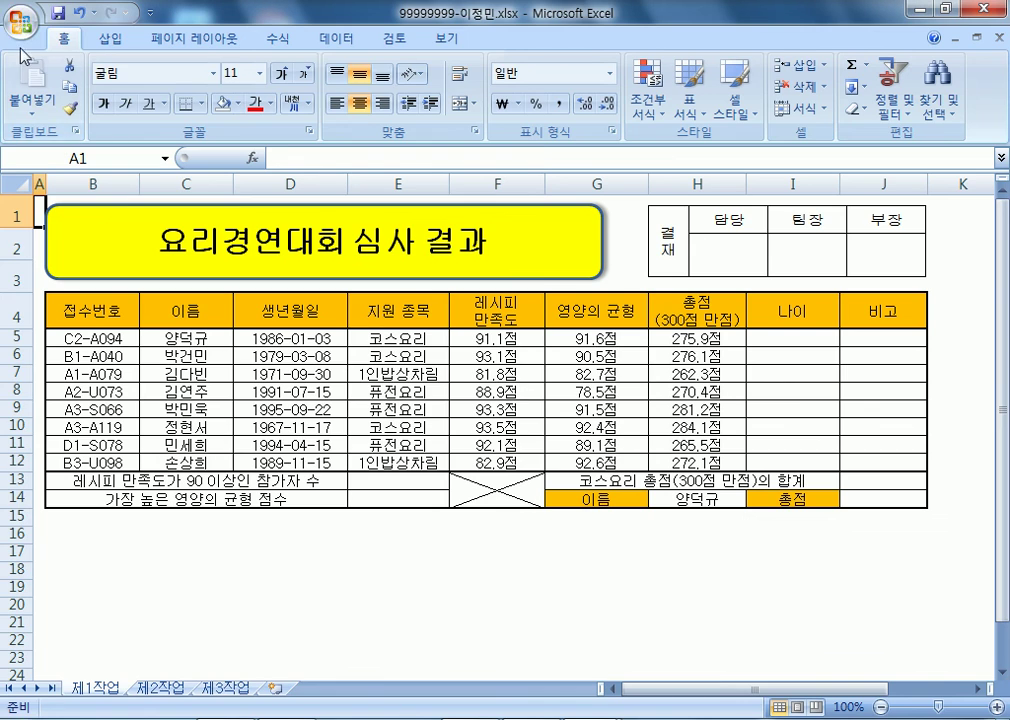
- Open 기출유형모의고사_7회.xlsx from D: ITQ마스터 > 엑셀2010 > Part2_기출유형모의고사
left_click(21, 22)
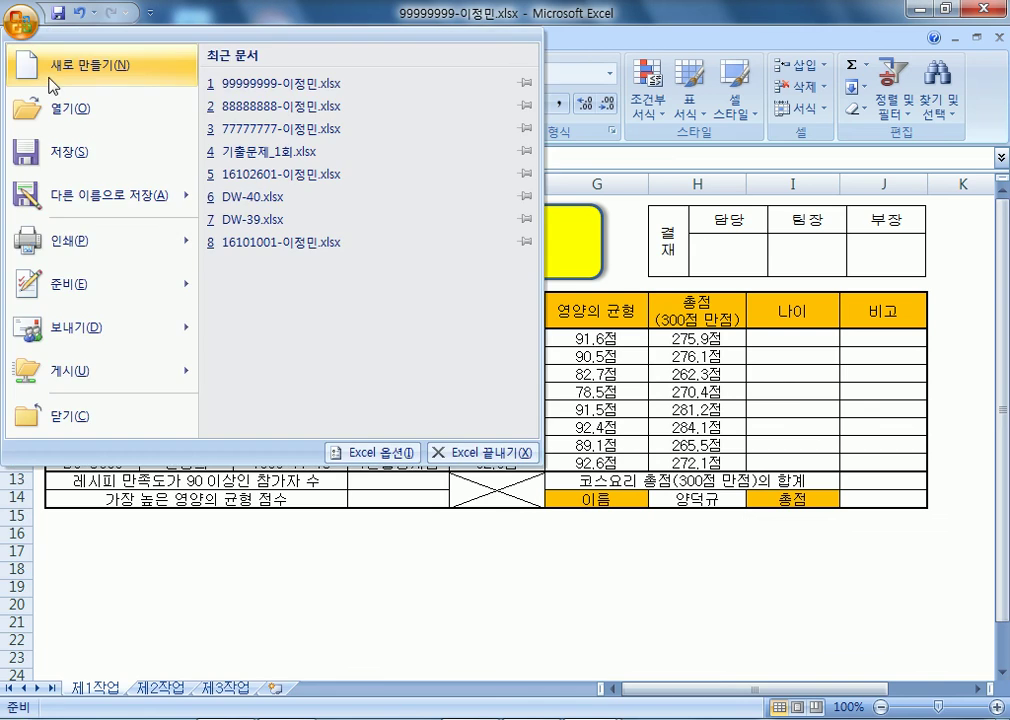
left_click(47, 106)
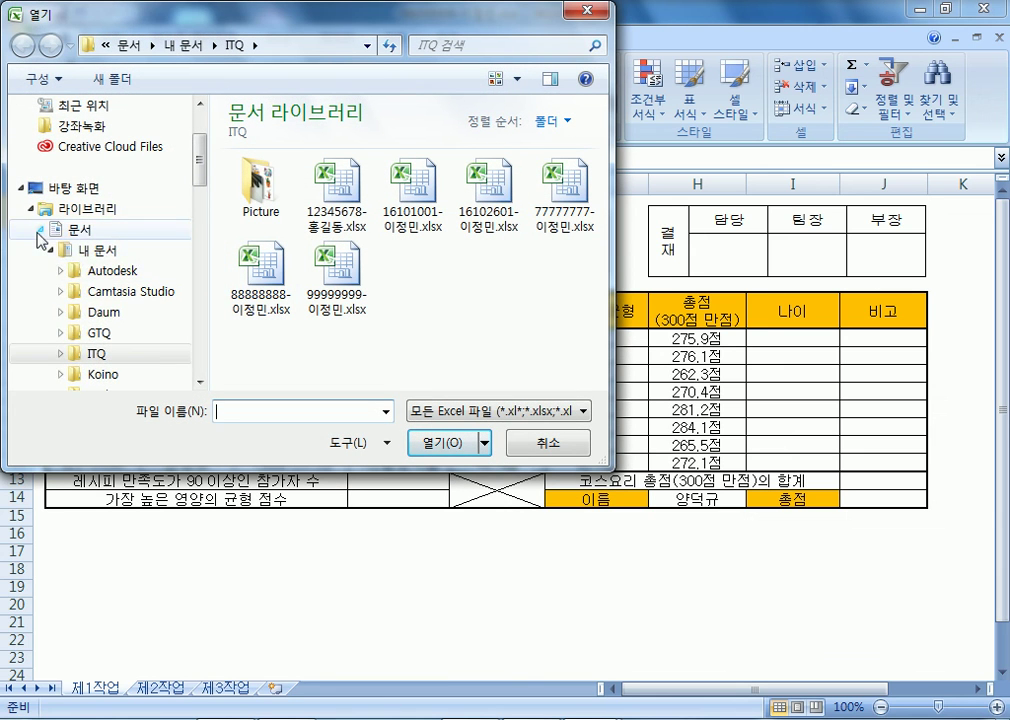
left_click(39, 231)
scroll(83, 300, "down", 10)
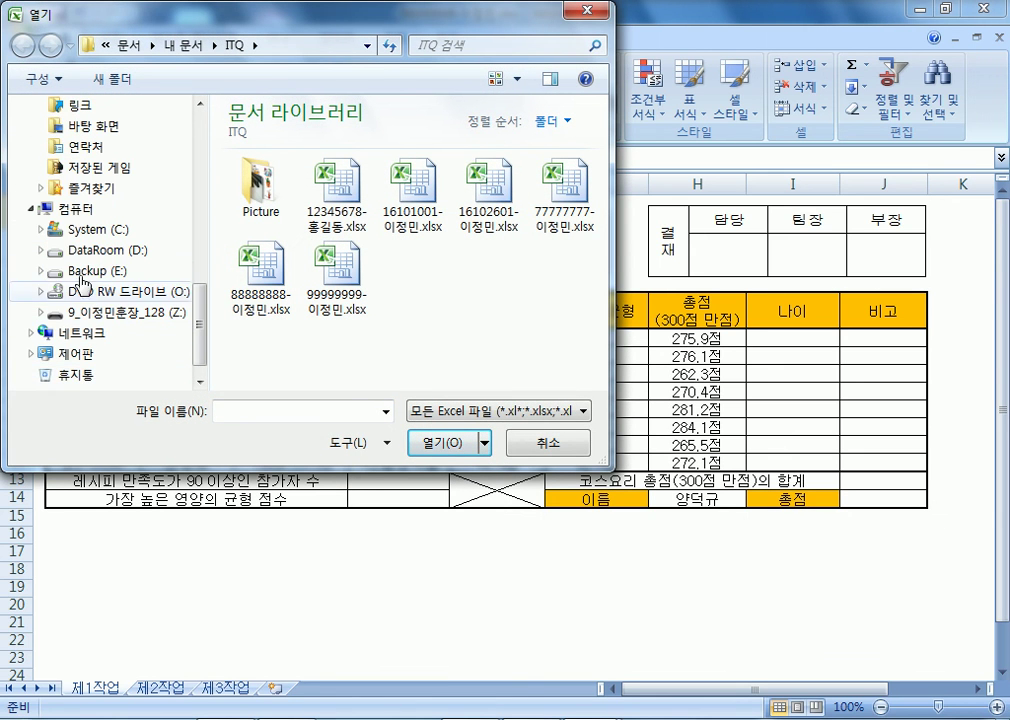
left_click(74, 251)
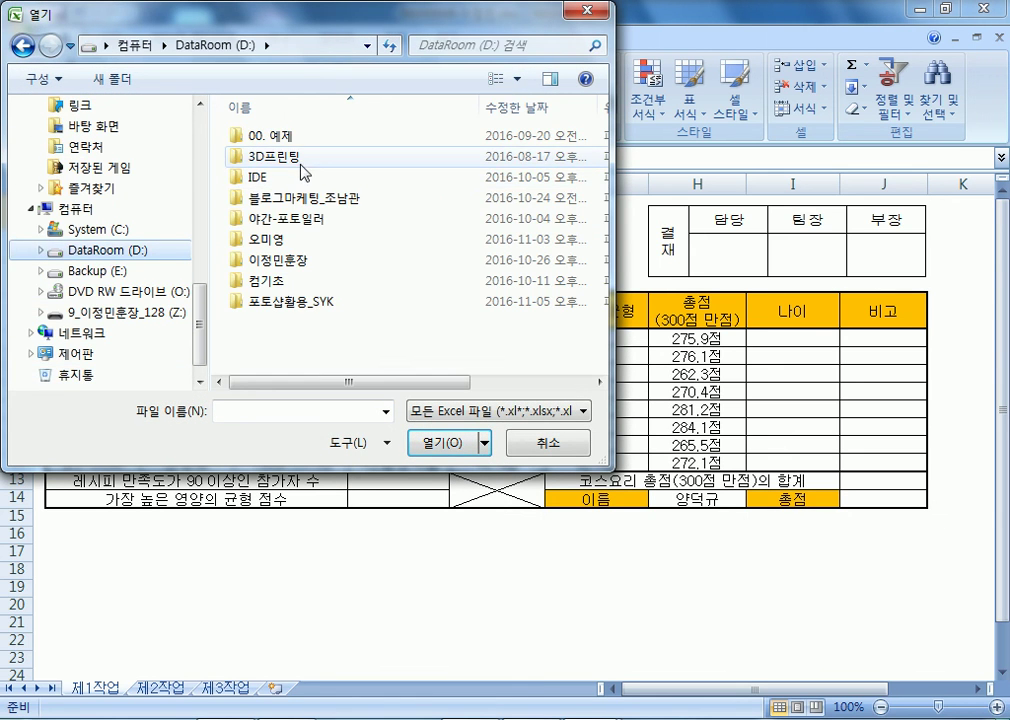
double_click(279, 268)
double_click(255, 137)
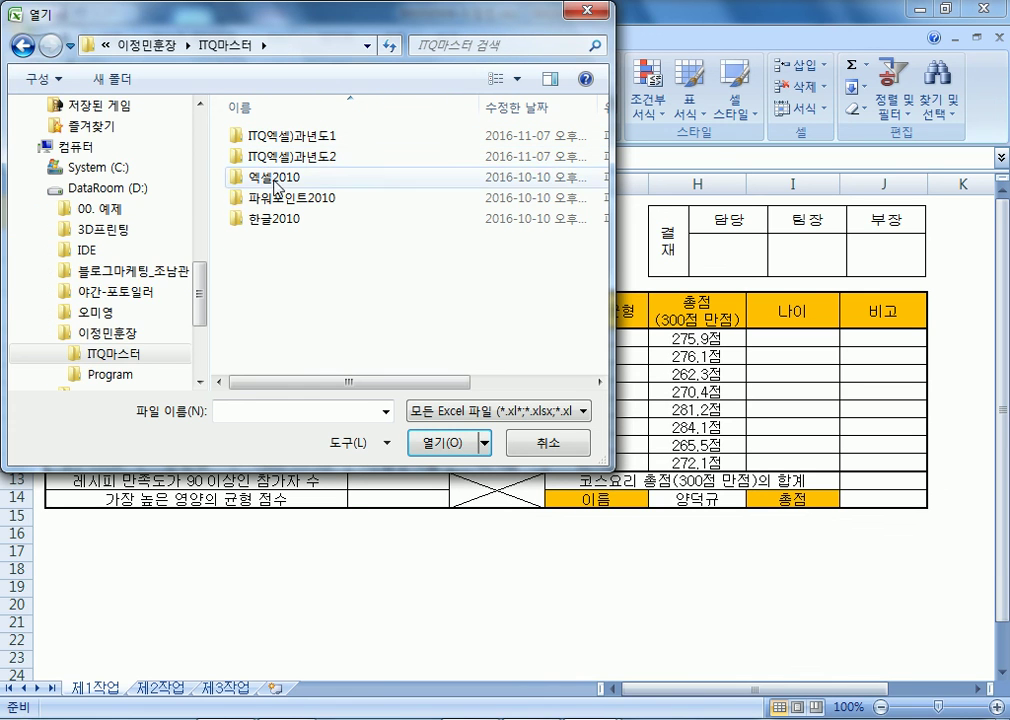
double_click(275, 178)
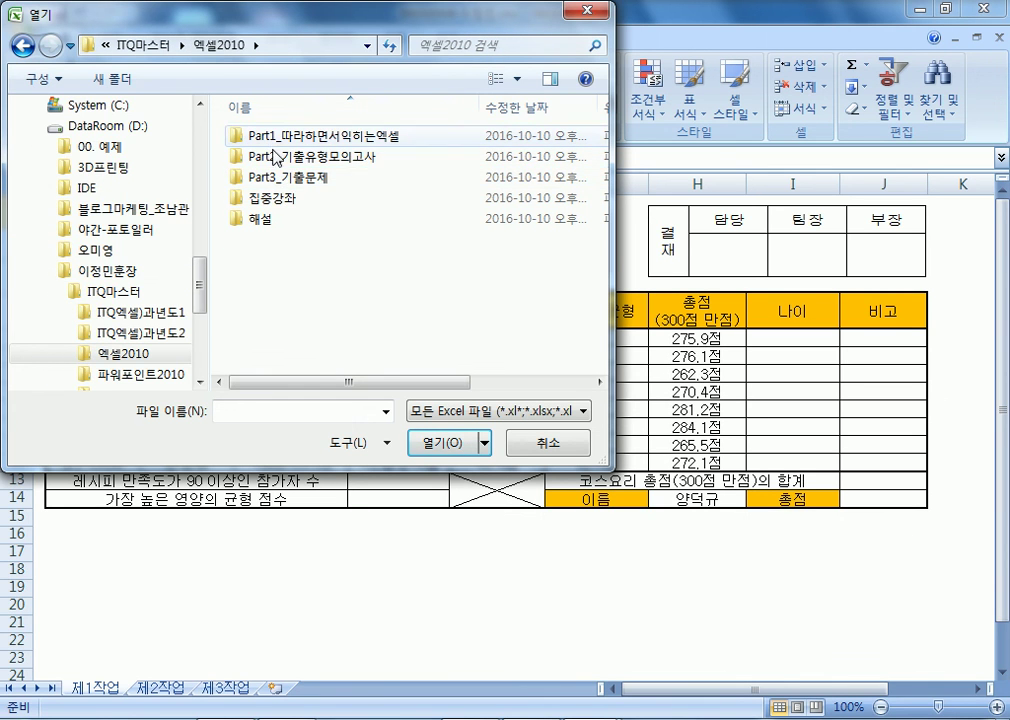
double_click(272, 156)
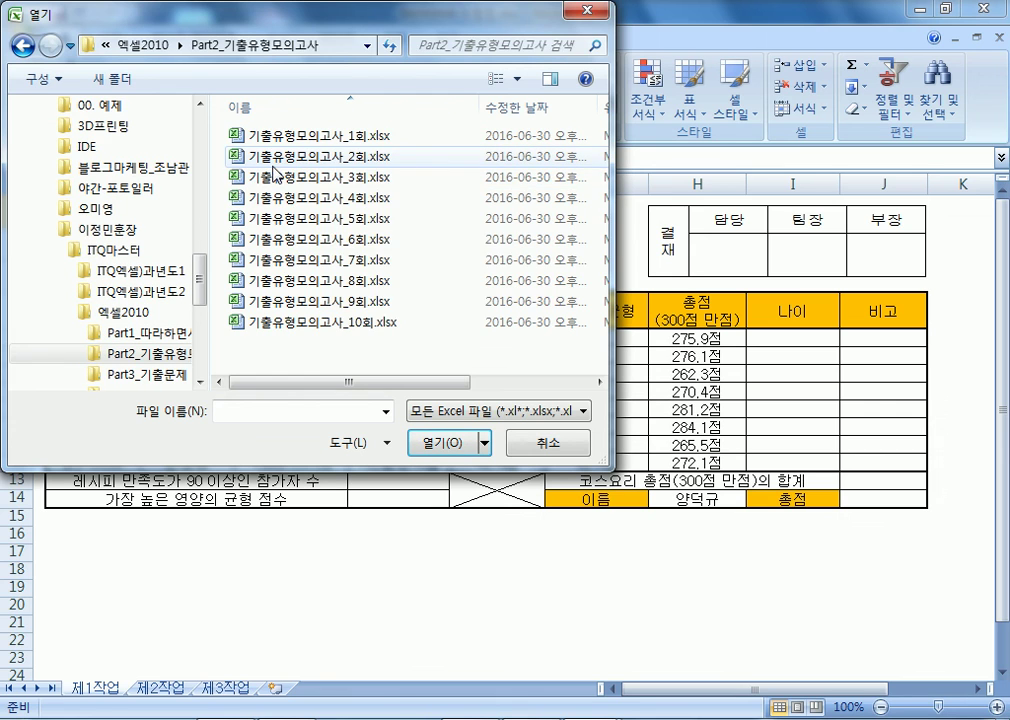
double_click(300, 259)
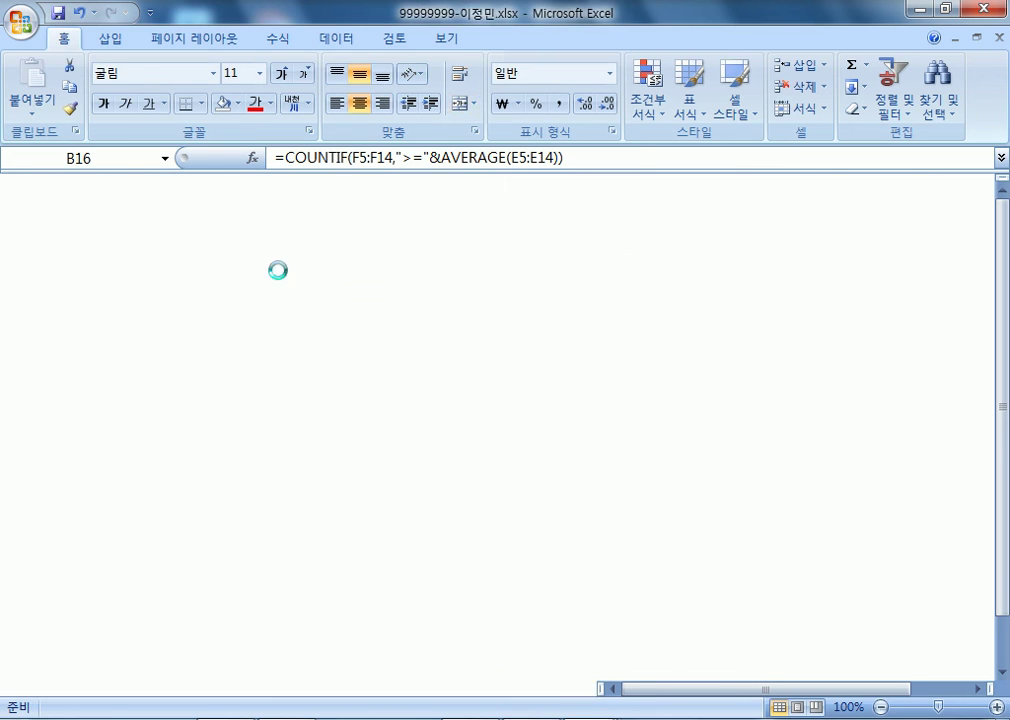
- Review the 7회 workbook's 제4작업 chart and 제1작업 sheet, then return to 99999999
left_click(340, 689)
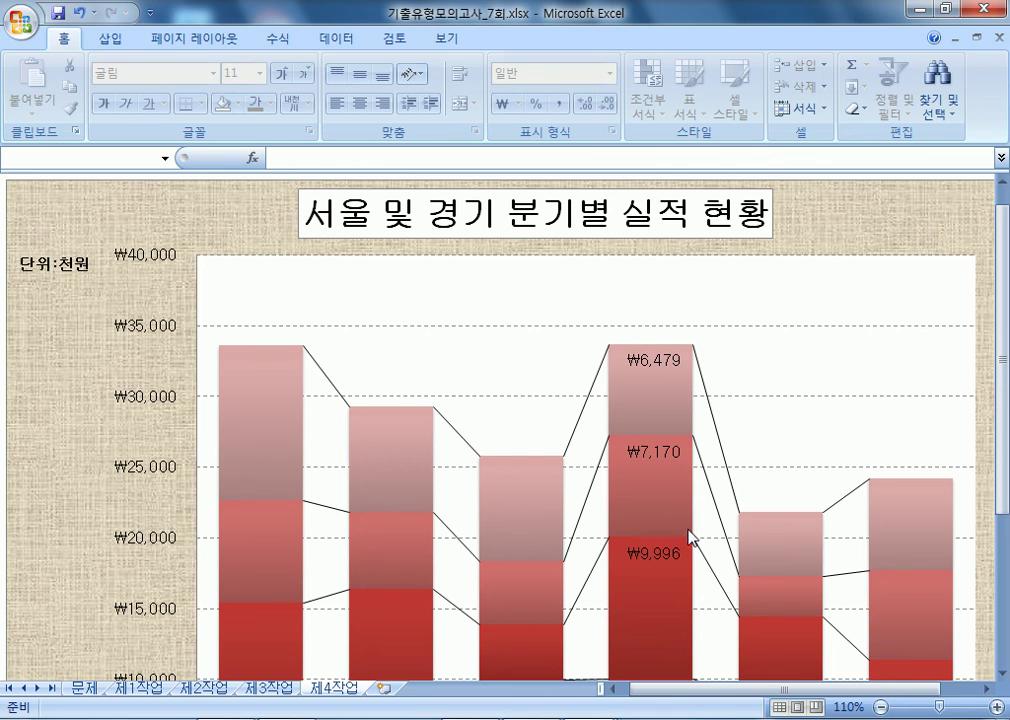
scroll(686, 531, "down", 3)
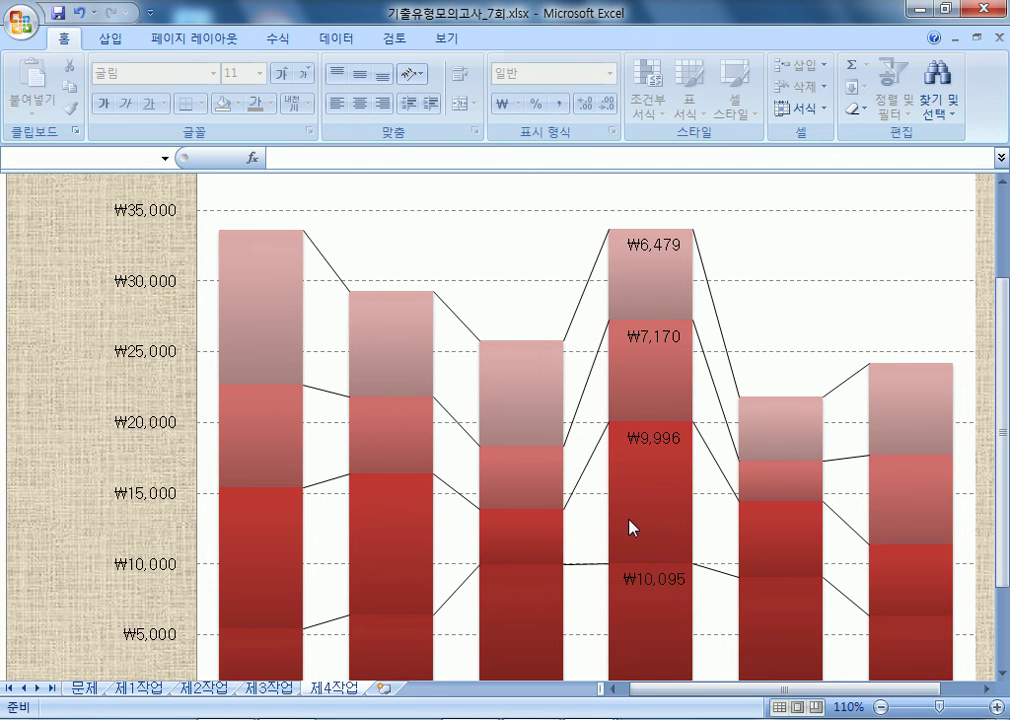
left_click(150, 689)
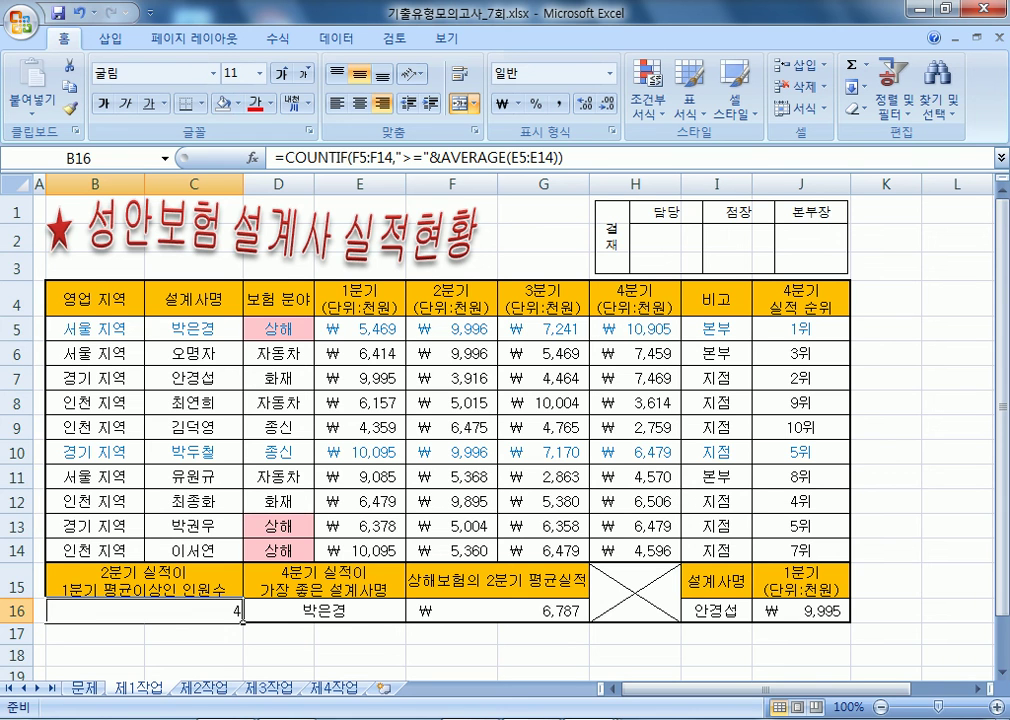
left_click(577, 641)
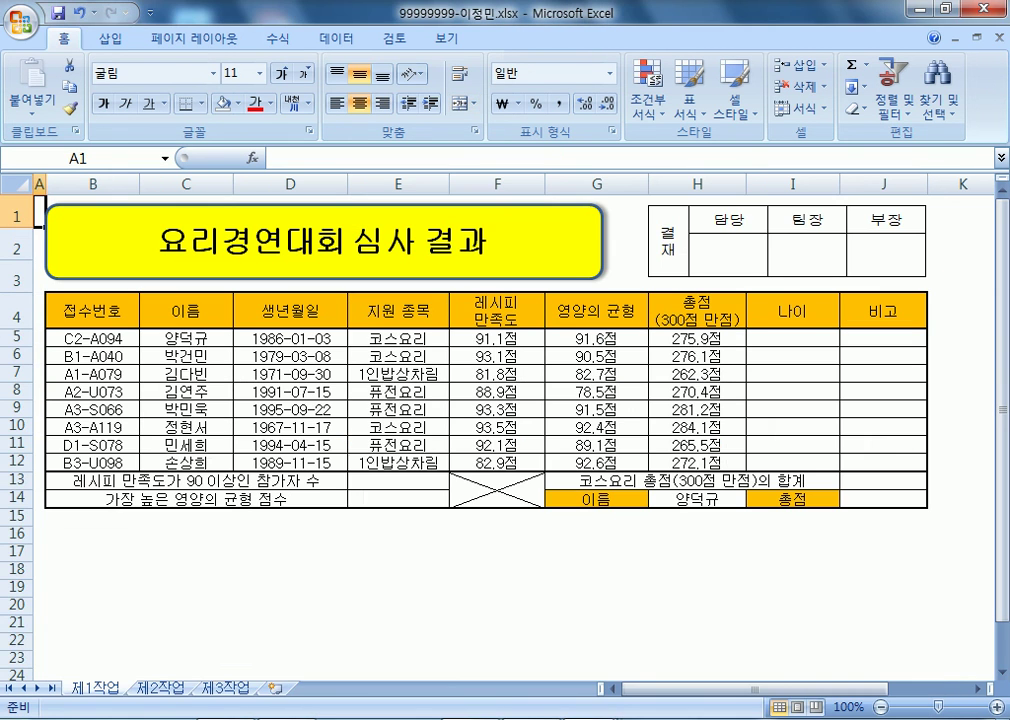
- In workbook 88888888, move the 제4작업 tab after 제3작업 and show 제1작업
left_click(415, 636)
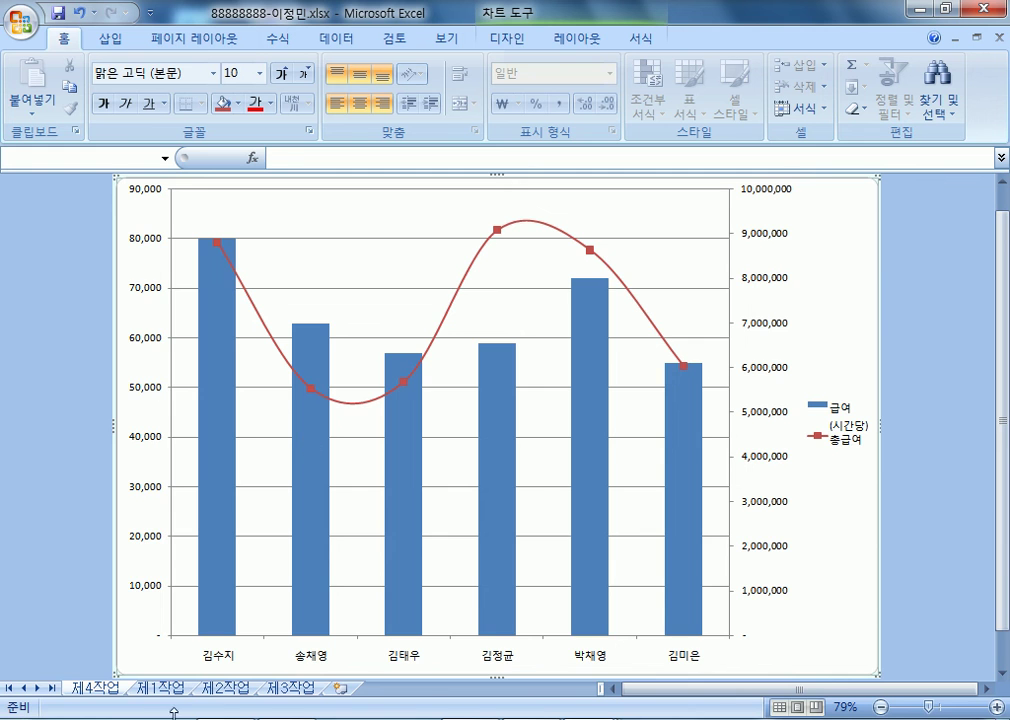
left_click(148, 690)
left_click_drag(95, 688, 350, 694)
left_click(110, 688)
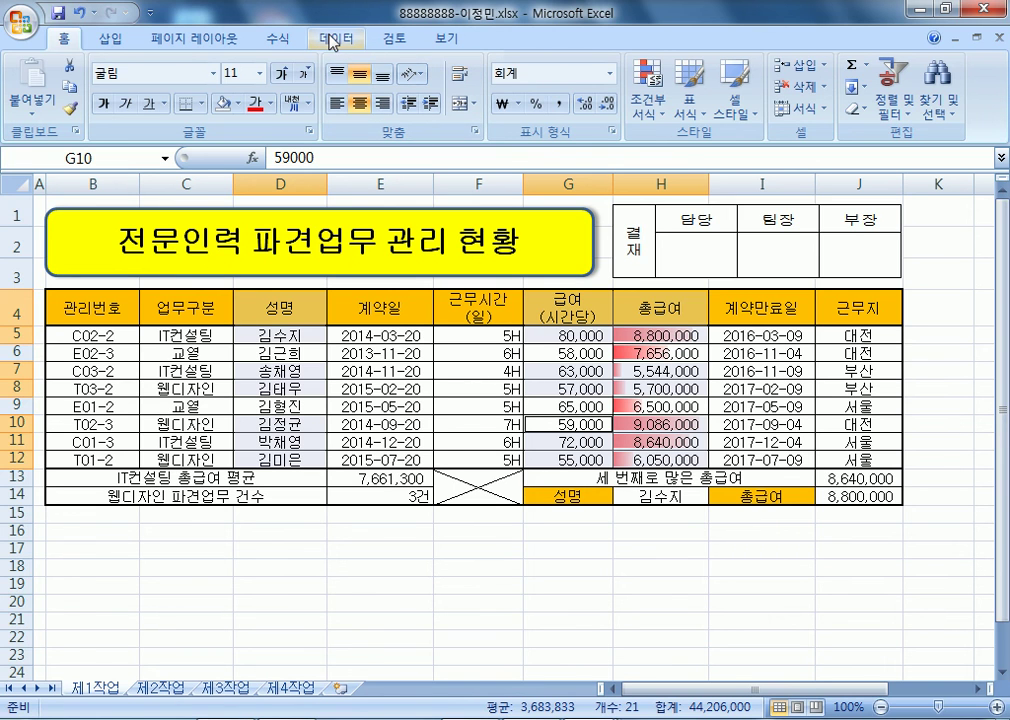
- Insert a stacked column chart of the pay data and drag it lower-left over the table
left_click(110, 38)
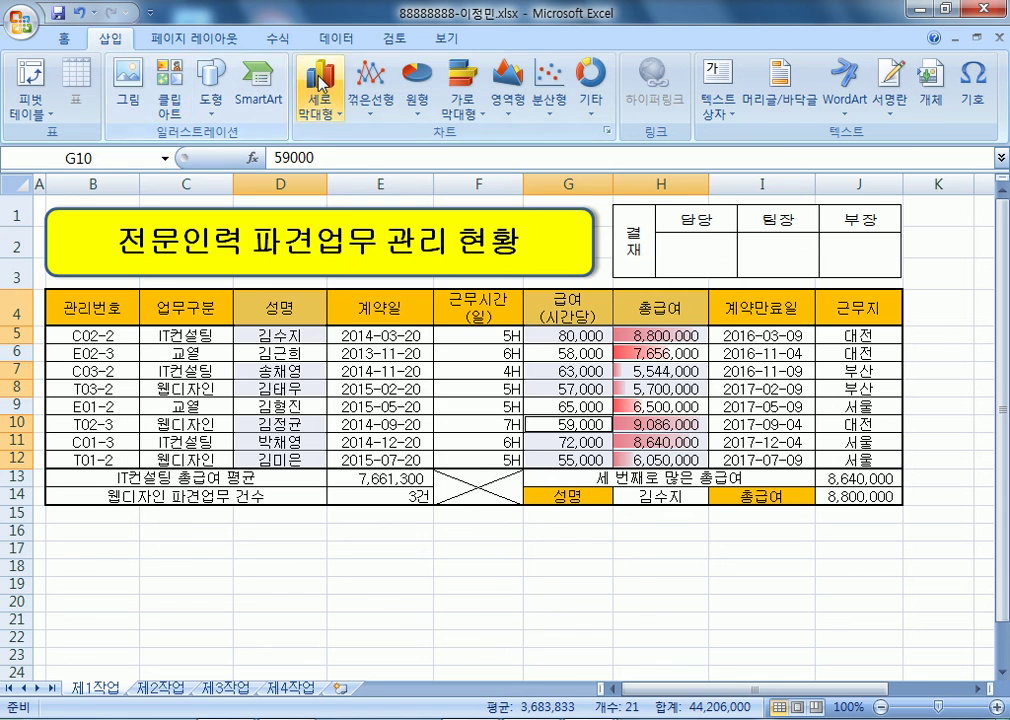
left_click(316, 84)
left_click(397, 180)
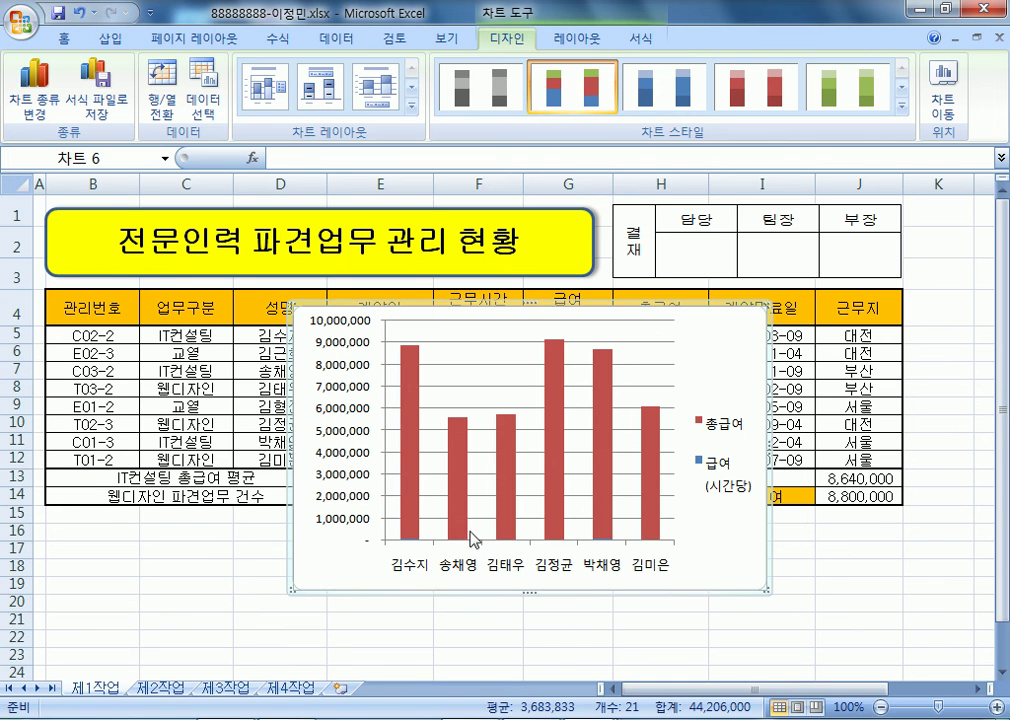
left_click_drag(744, 334, 652, 401)
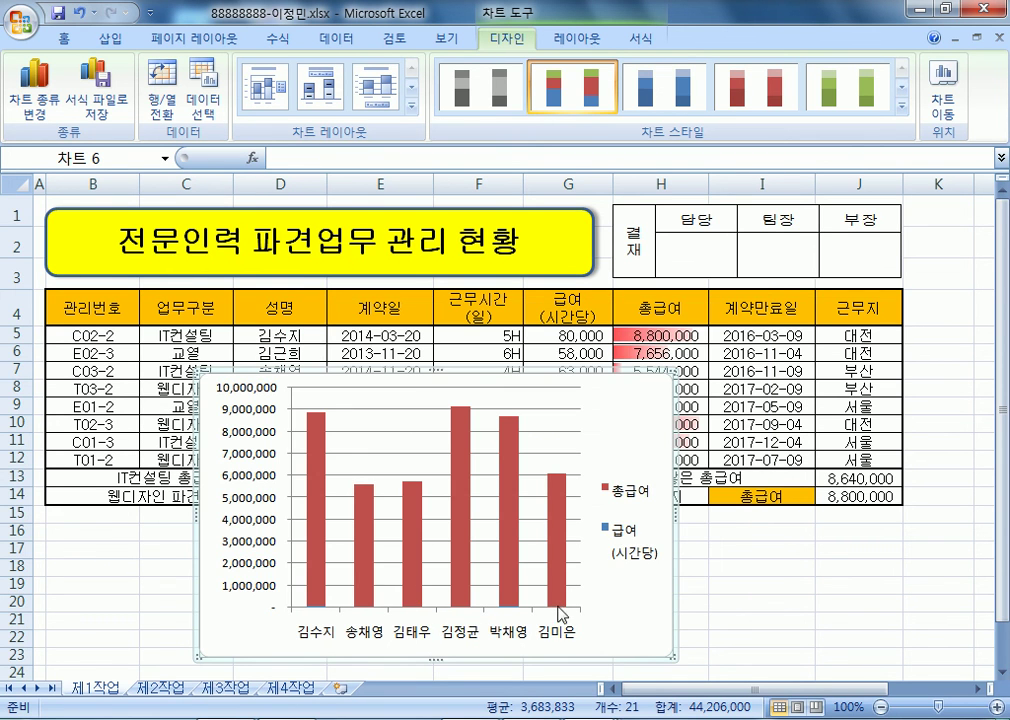
left_click(942, 101)
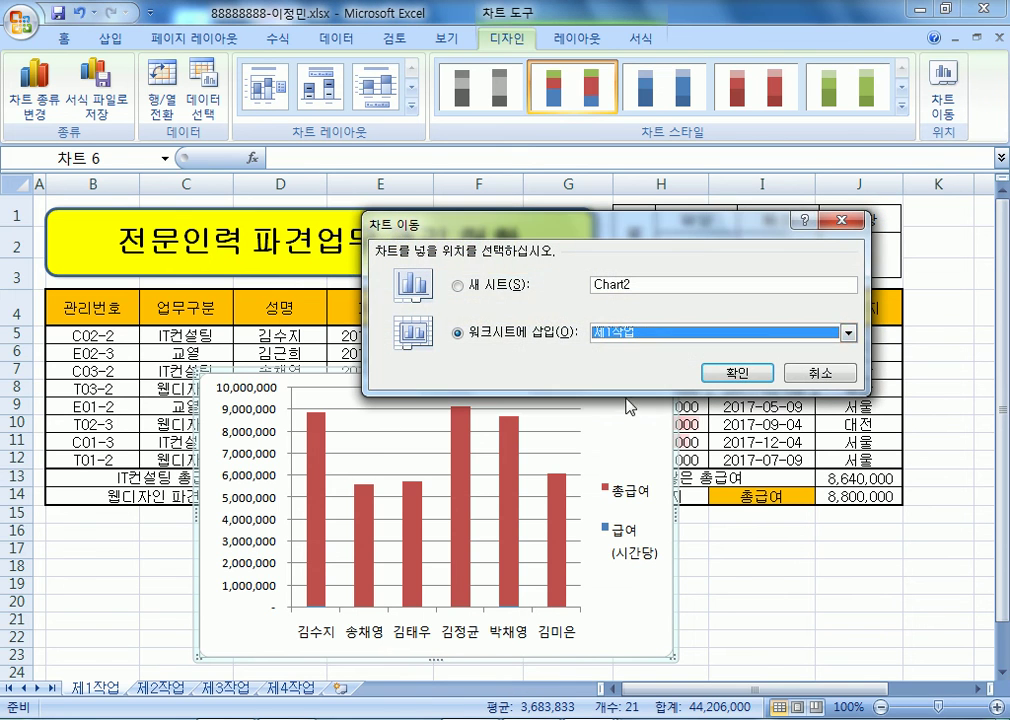
- Move the chart to new sheet Chart2 and add series lines to the 총급여 series
left_click(740, 372)
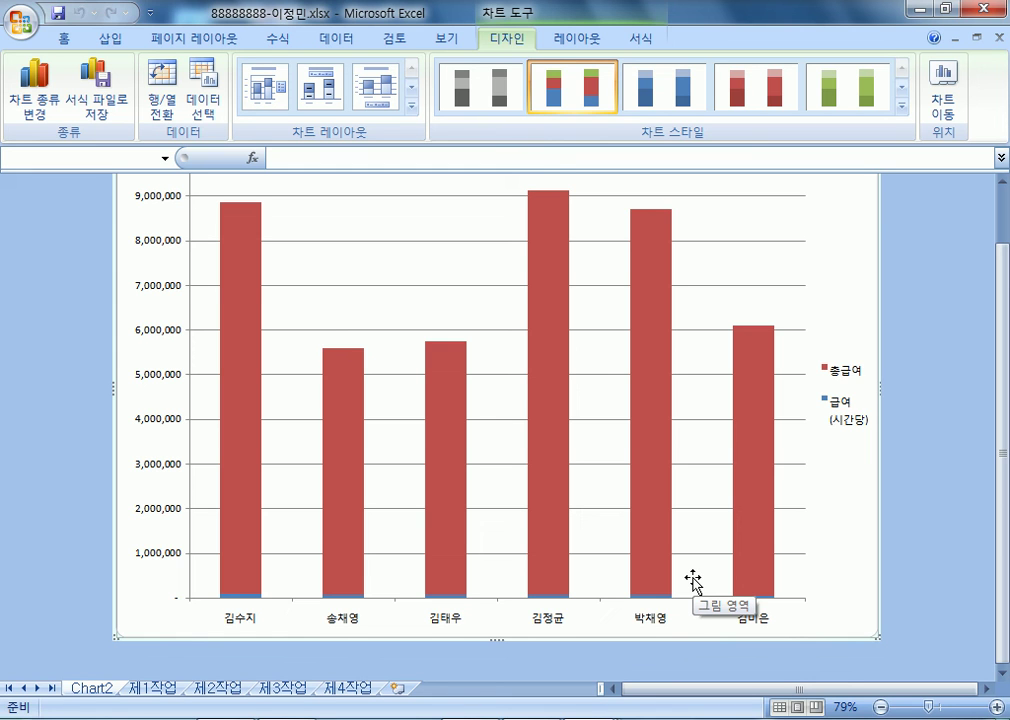
right_click(555, 262)
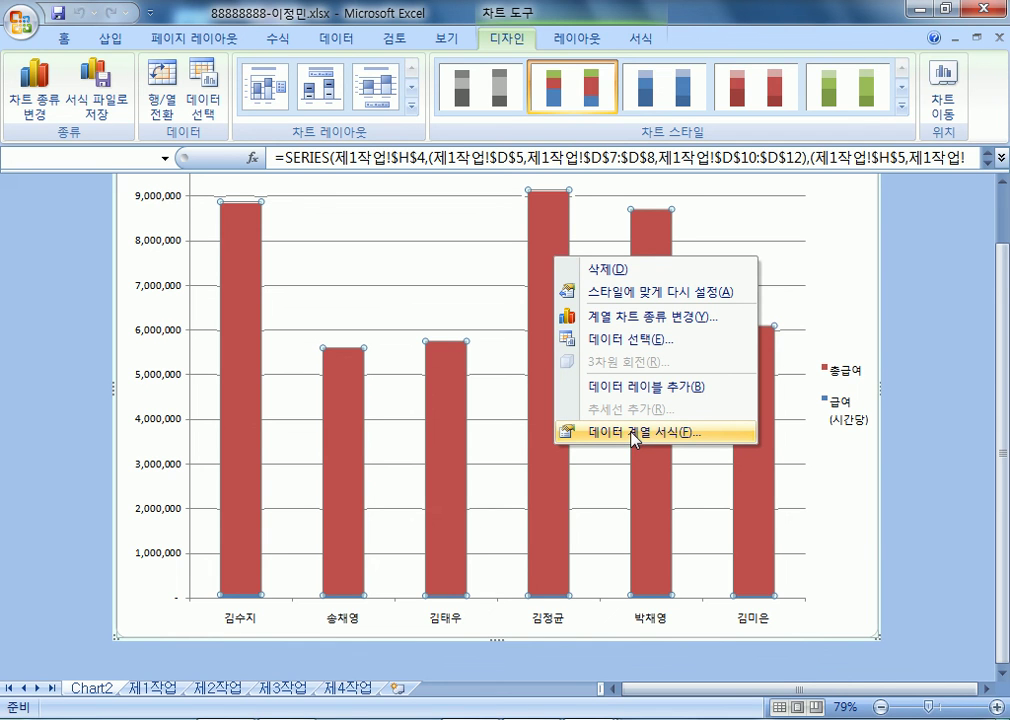
left_click(577, 38)
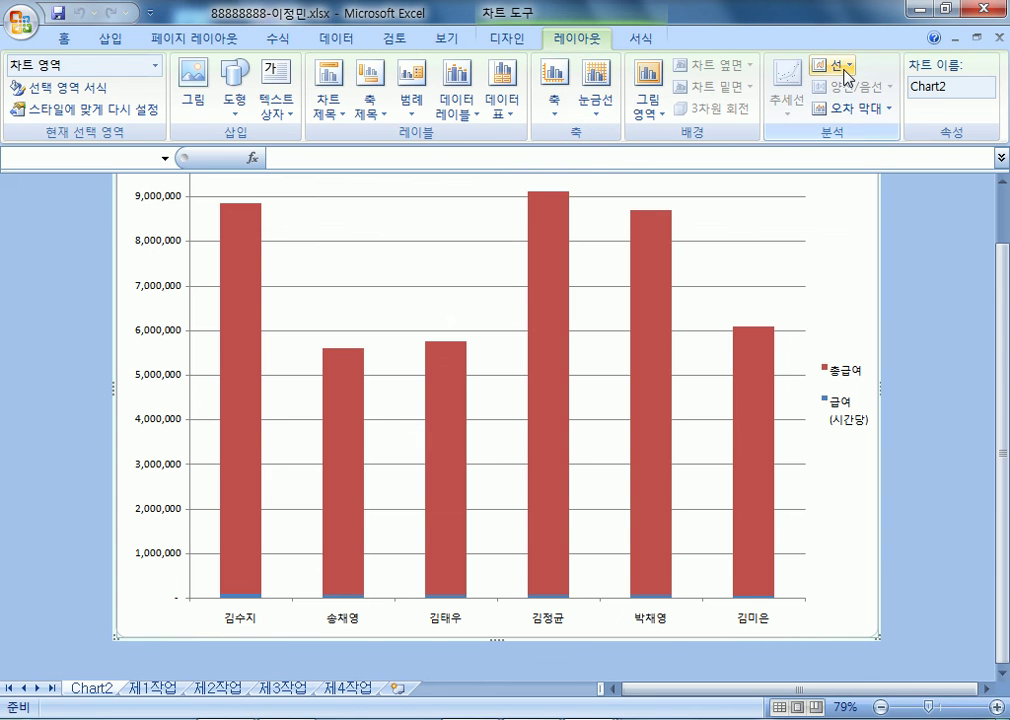
left_click(661, 250)
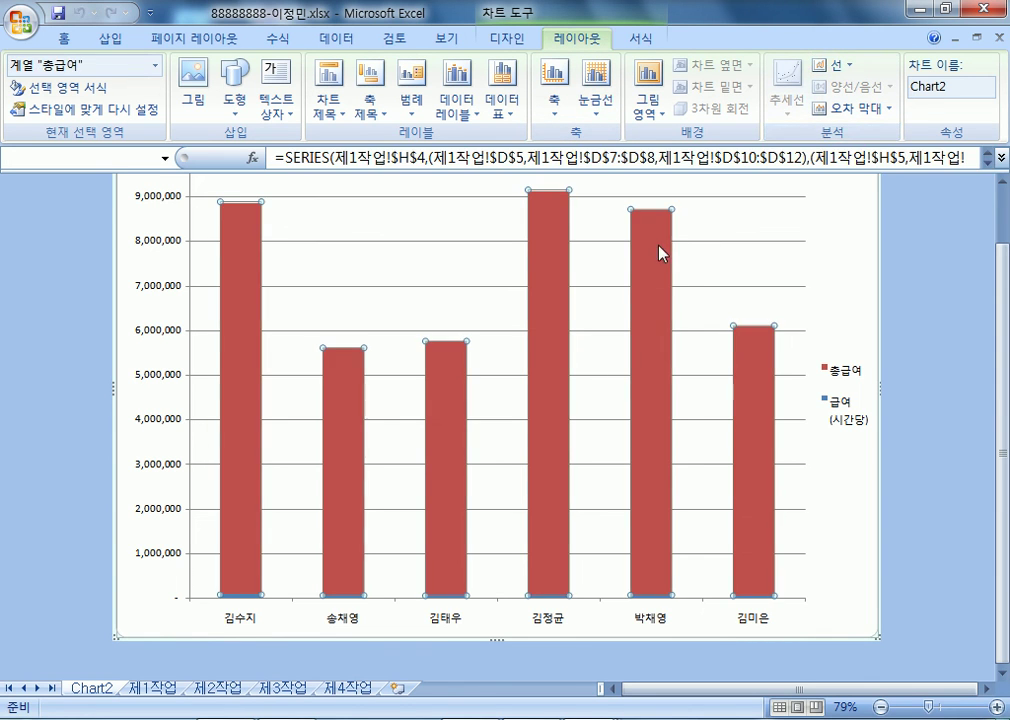
left_click(830, 65)
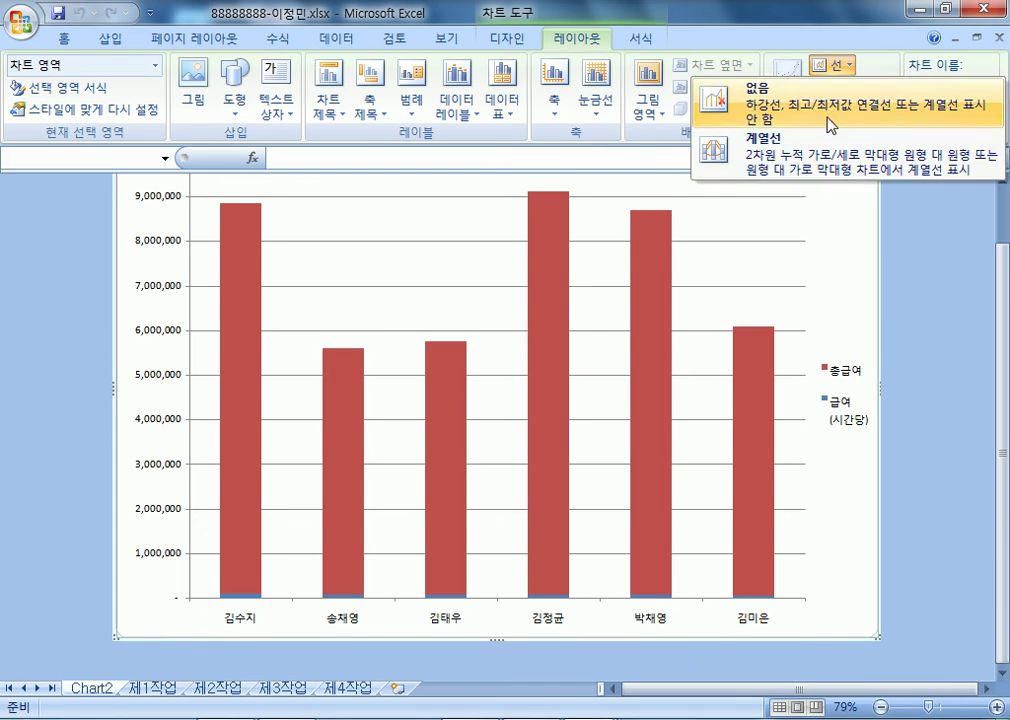
left_click(757, 157)
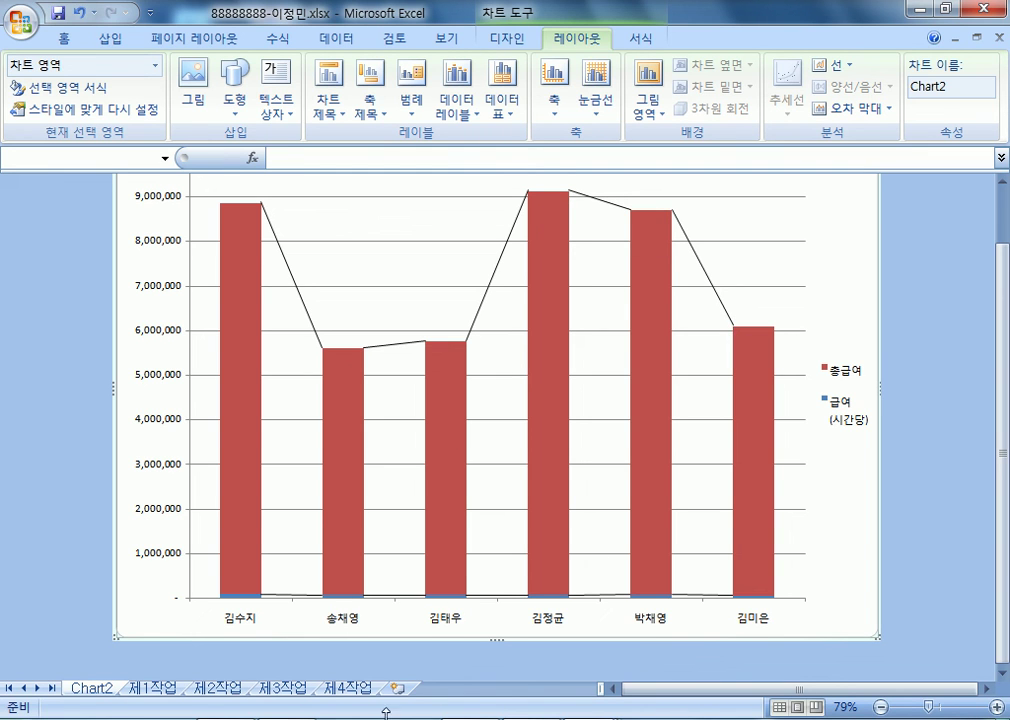
- Show the 제4작업 chart sheet of the 기출유형모의고사_7회 workbook
left_click(347, 688)
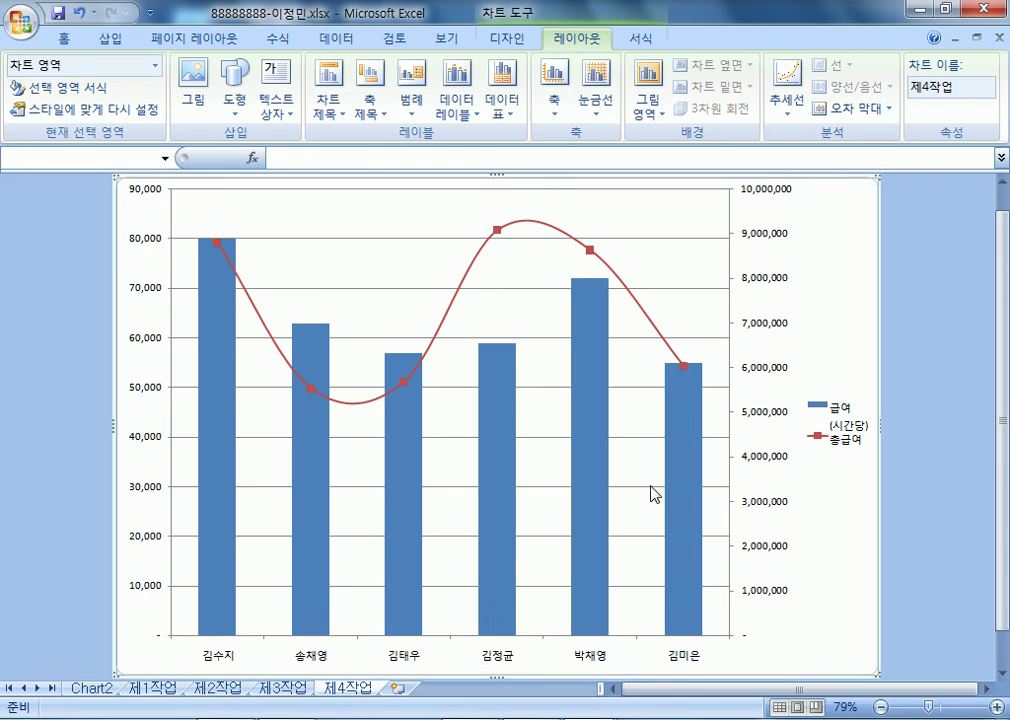
left_click(814, 604)
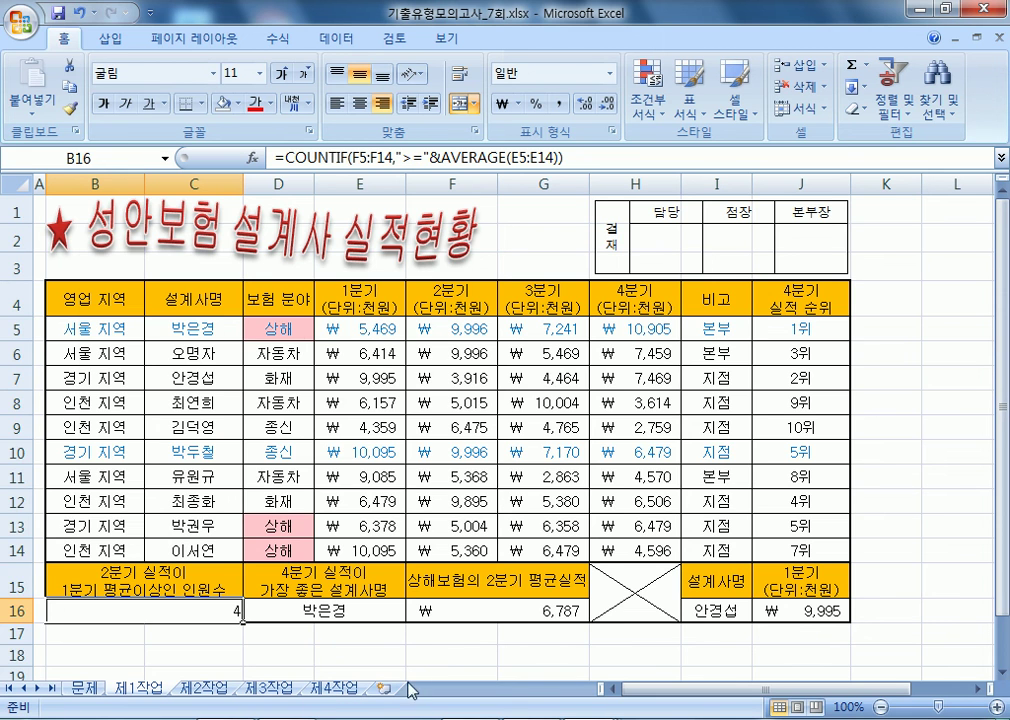
left_click(333, 688)
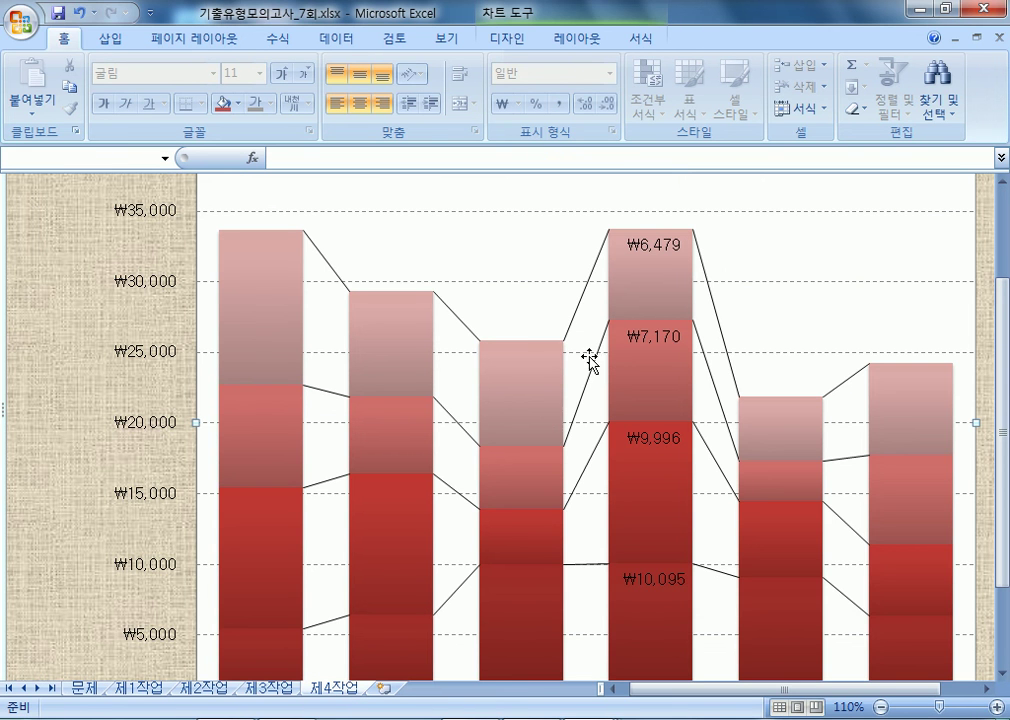
- Inspect the reference chart's 4분기, 3분기, 2분기 and 1분기 series one by one
left_click(262, 290)
left_click(250, 448)
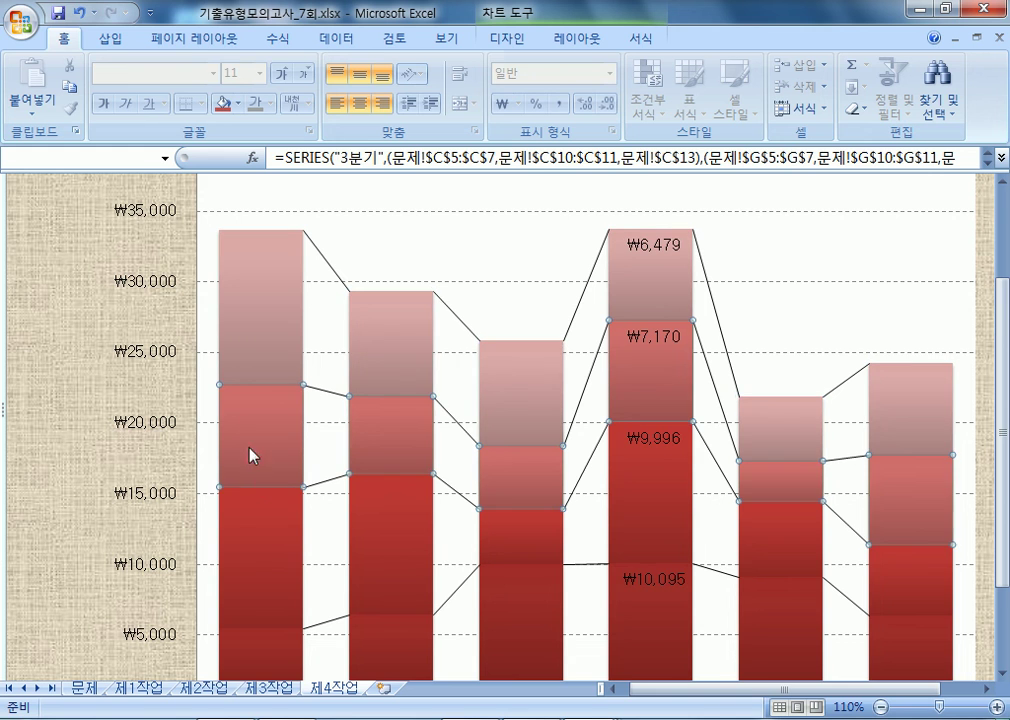
left_click(262, 557)
scroll(272, 570, "down", 1)
left_click(262, 626)
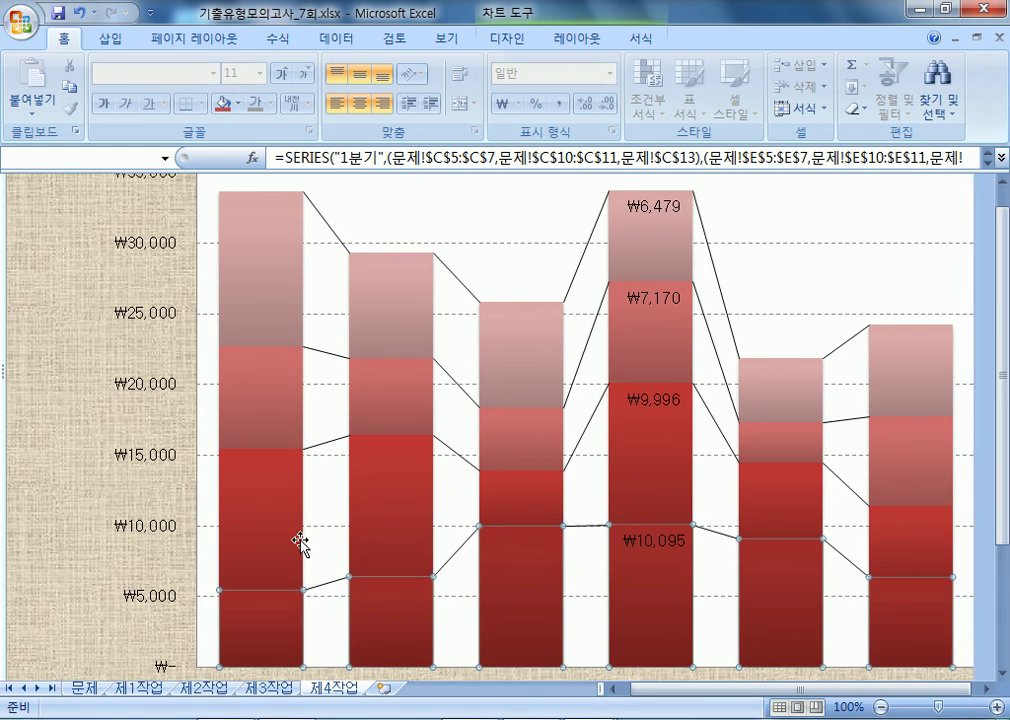
scroll(296, 542, "down", 3)
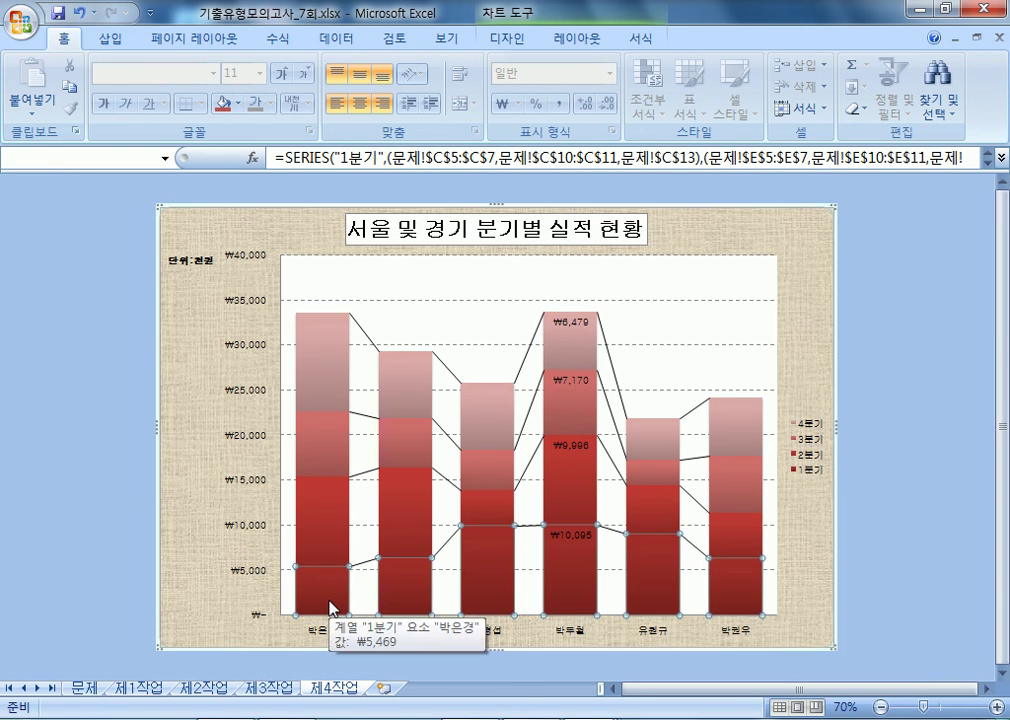
left_click(319, 535)
left_click(326, 433)
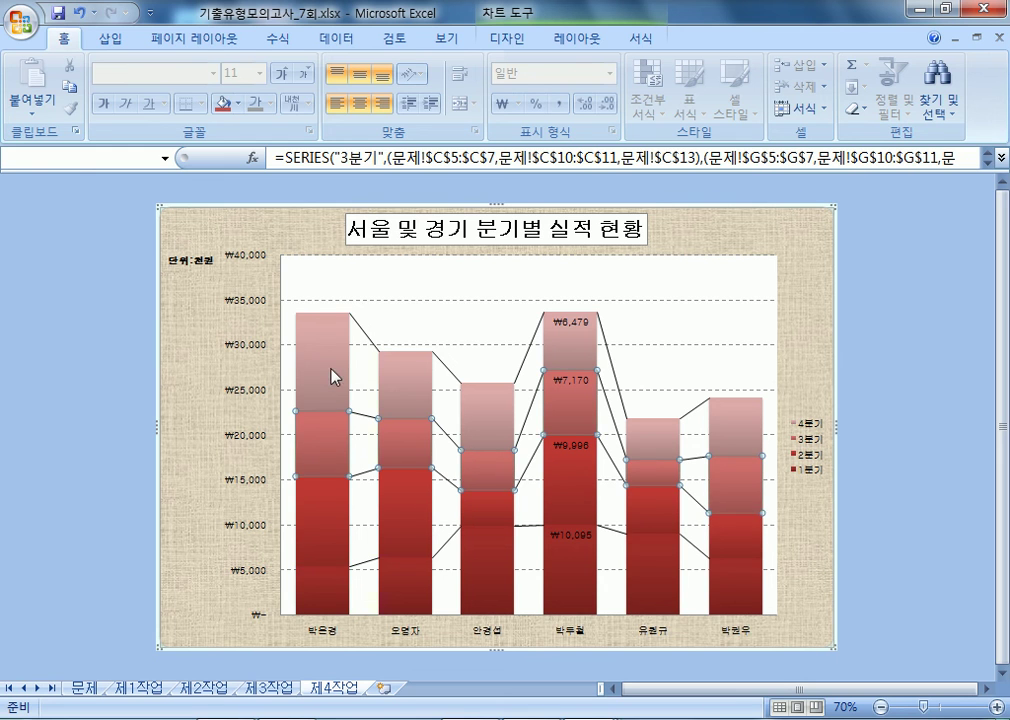
left_click(331, 369)
mouse_move(501, 436)
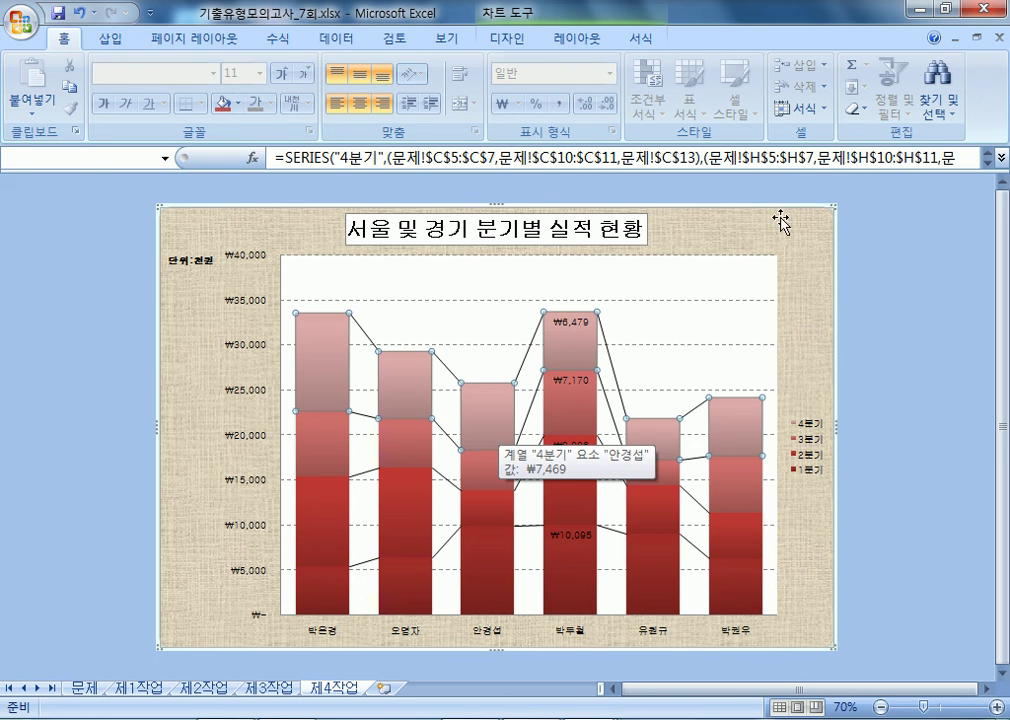
- Apply series lines to the reference chart, then Alt+Tab to the 88888888 workbook
left_click(592, 48)
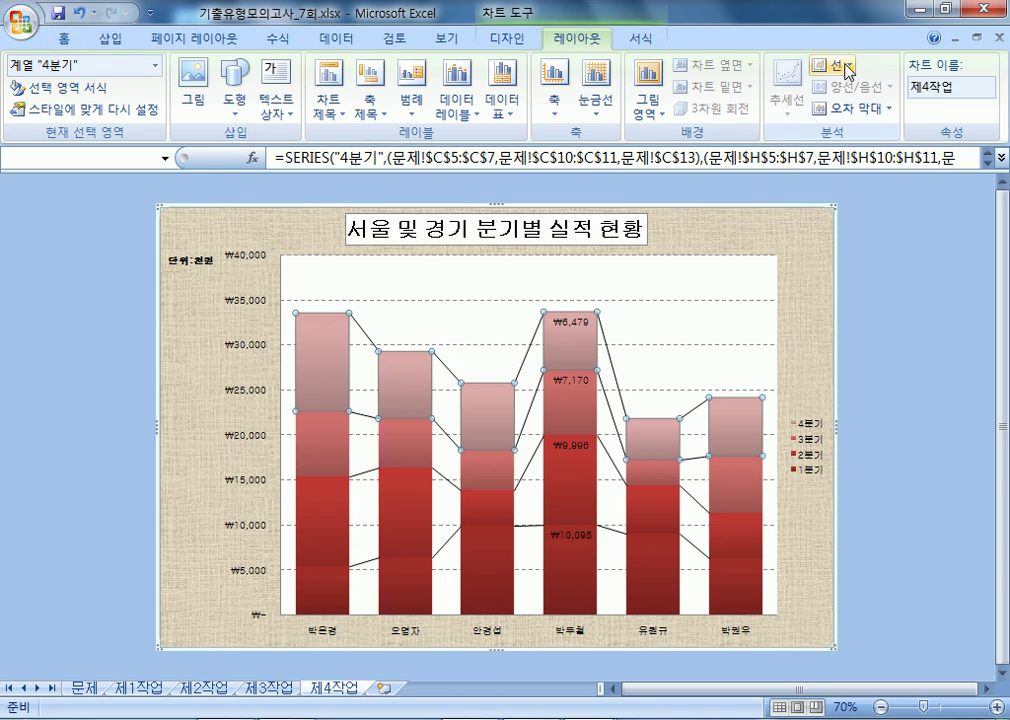
left_click(831, 64)
left_click(776, 147)
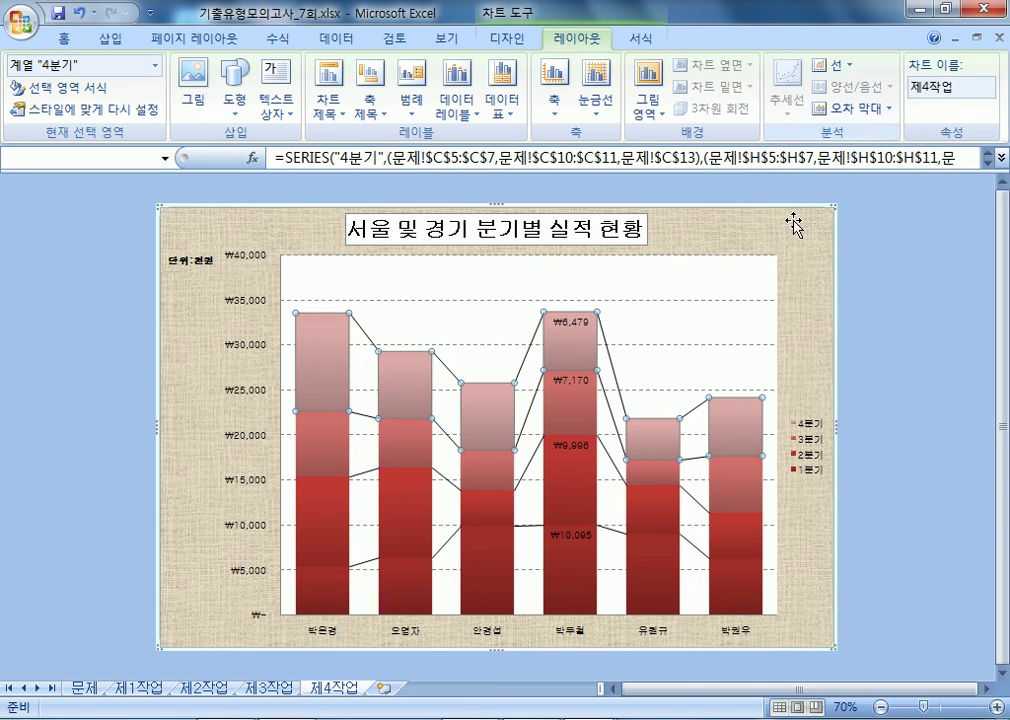
left_click(785, 326)
left_click(831, 64)
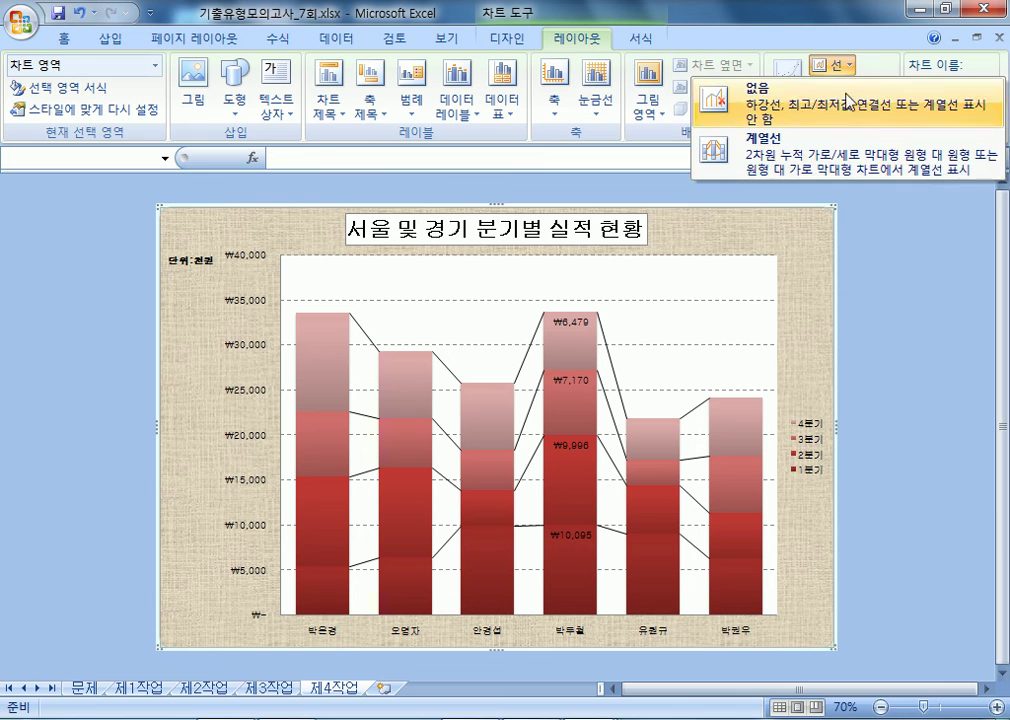
left_click(751, 147)
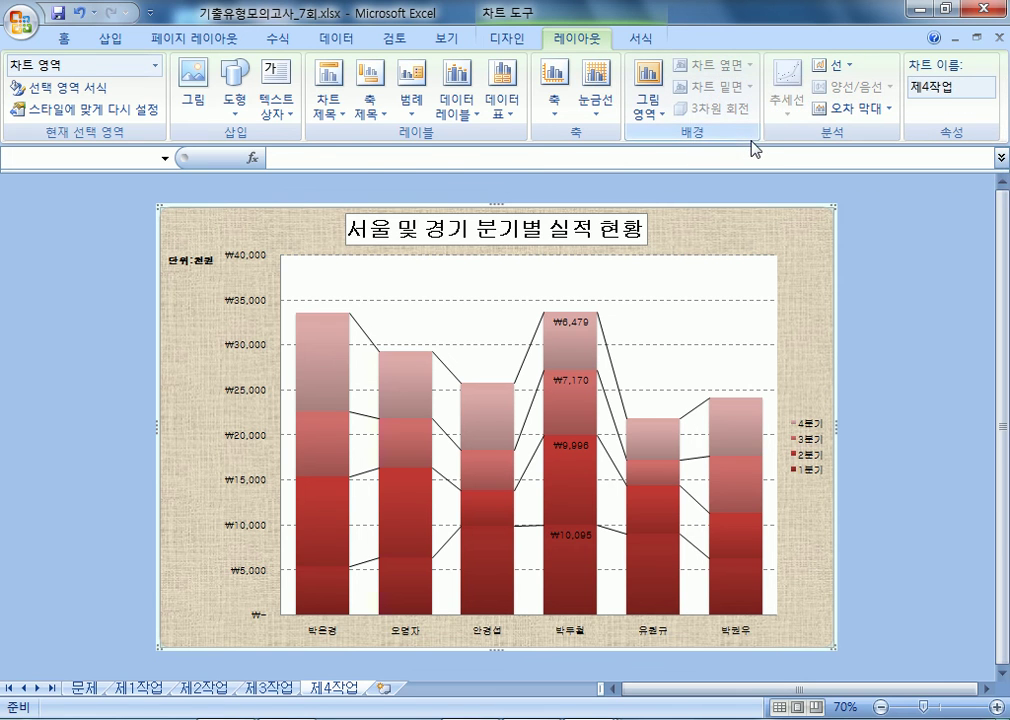
left_click(313, 398)
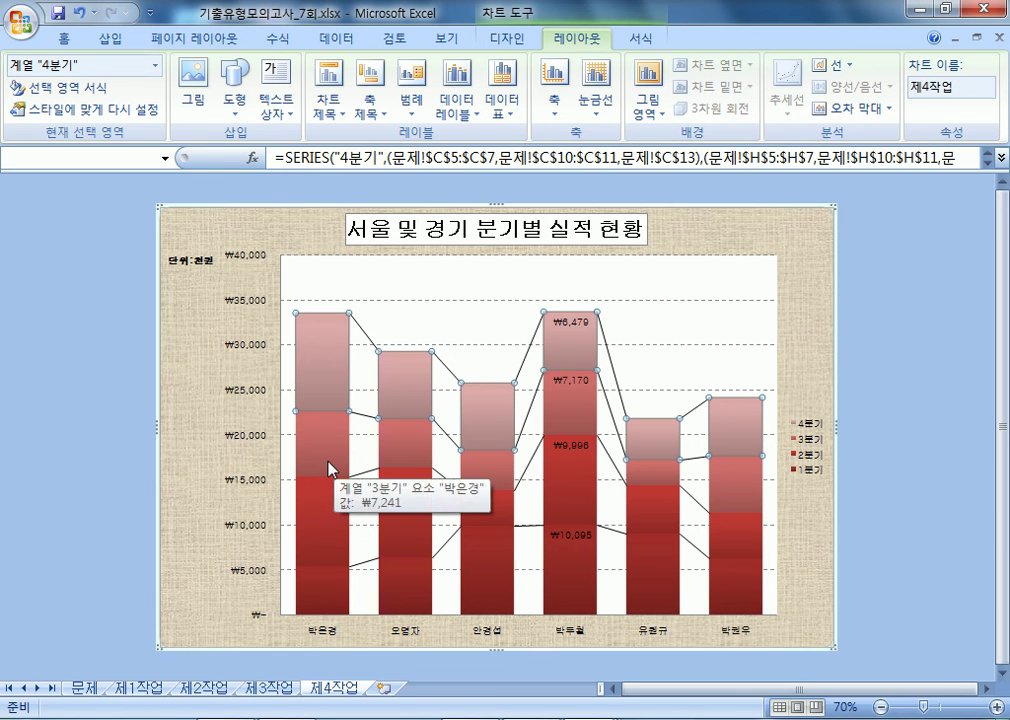
left_click(831, 64)
left_click(833, 148)
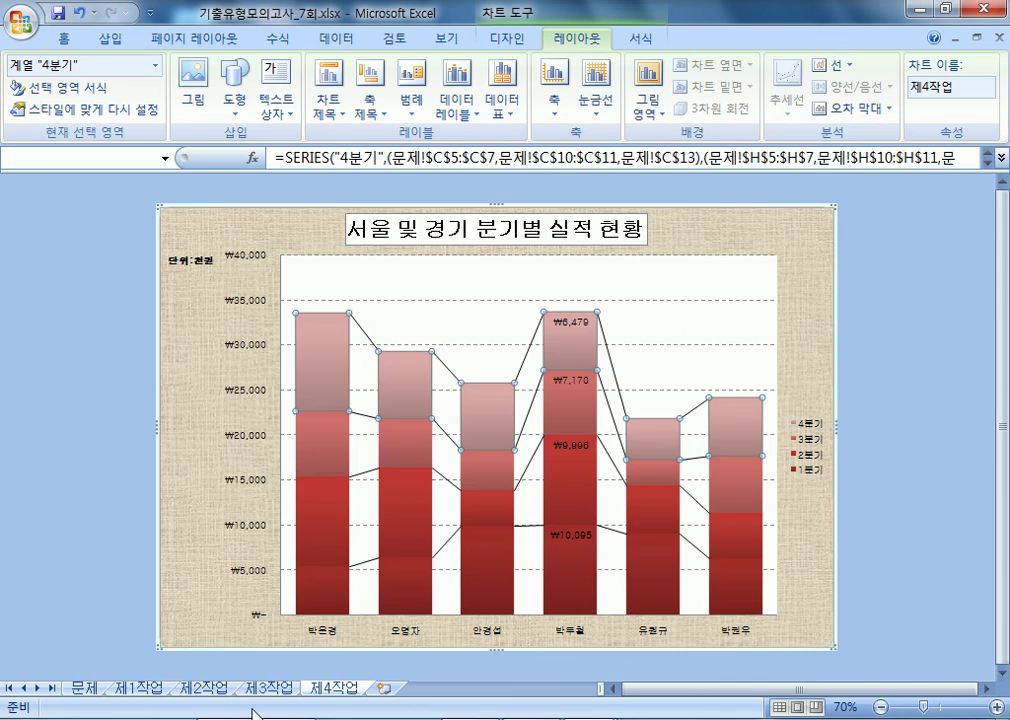
key("alt+Tab")
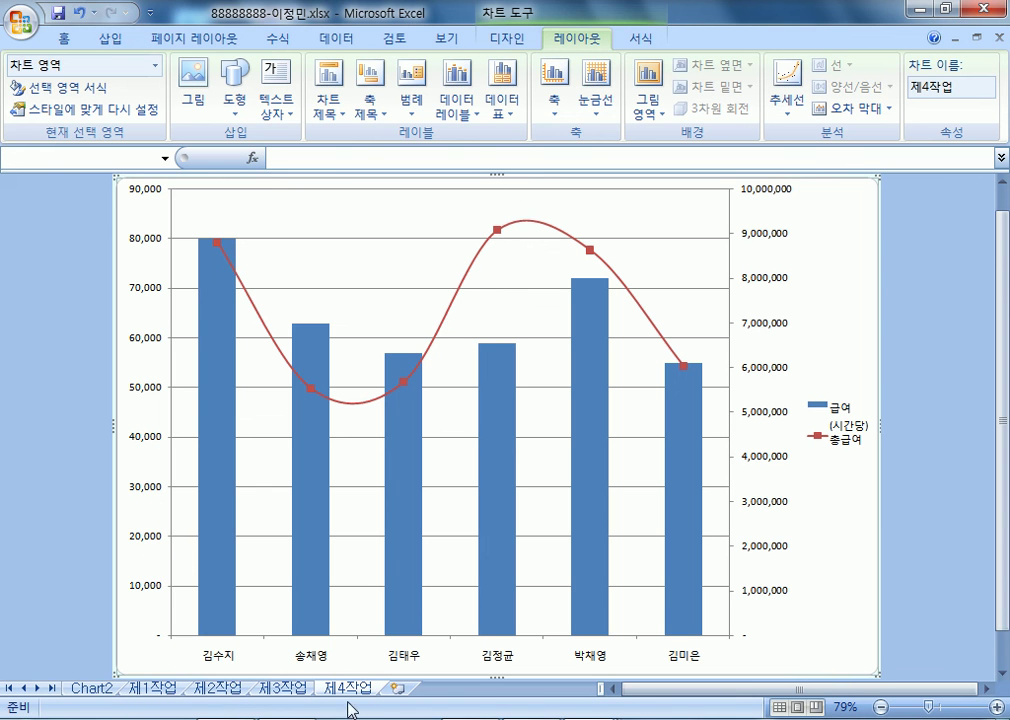
- Look over the 제3작업 pivot sheet and the Chart2 chart without changing anything
left_click(268, 690)
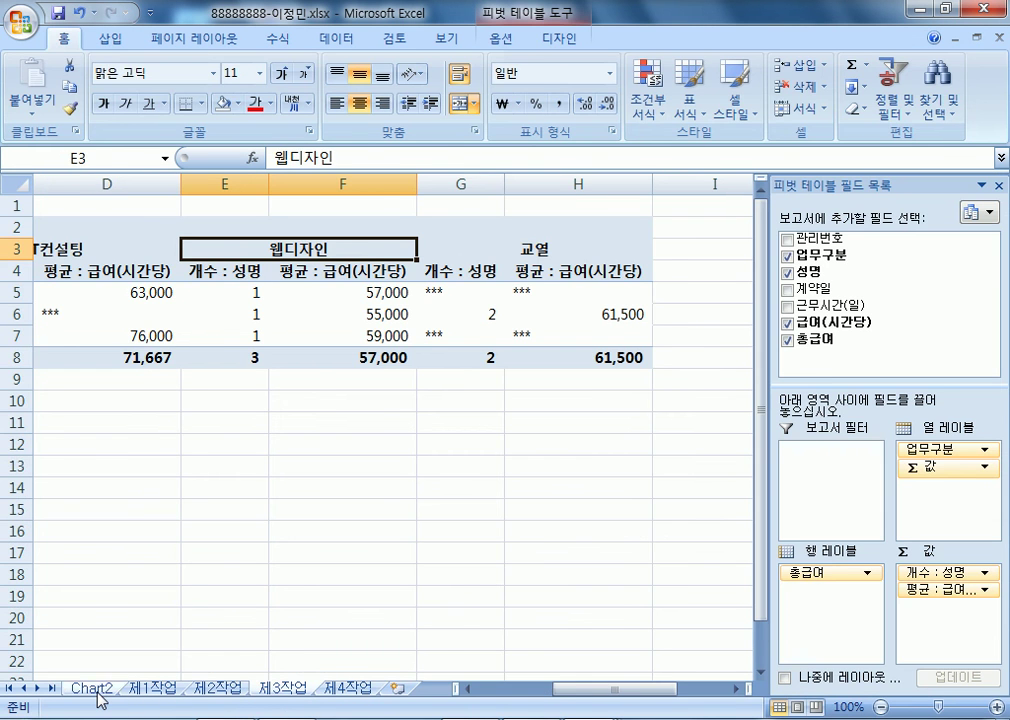
left_click(92, 689)
left_click(843, 68)
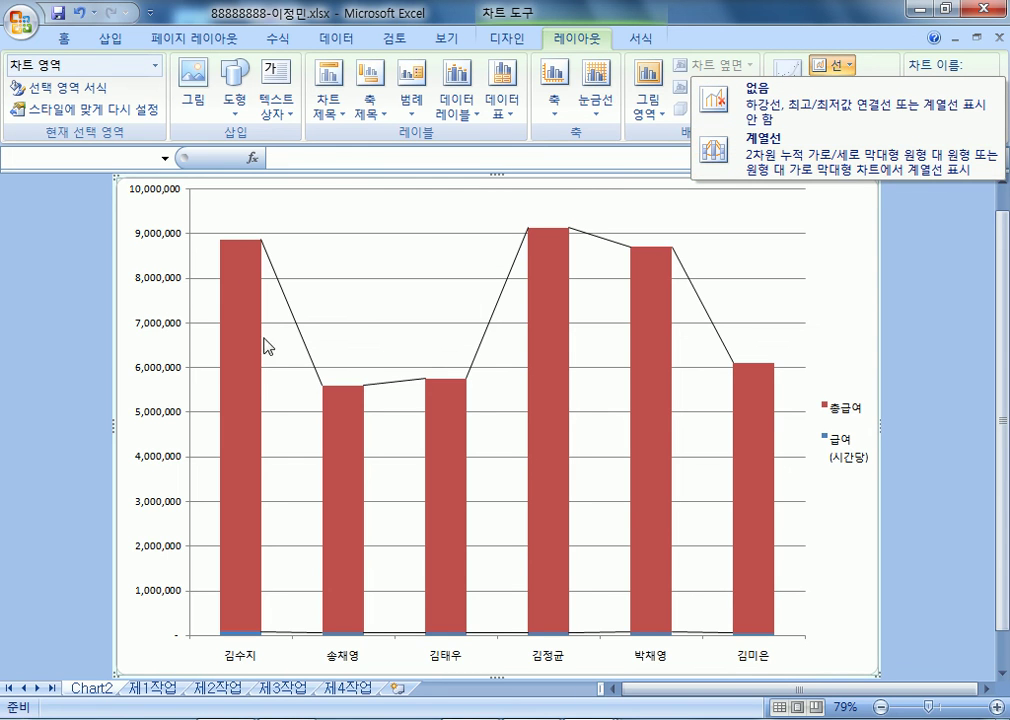
left_click(255, 266)
left_click(336, 405)
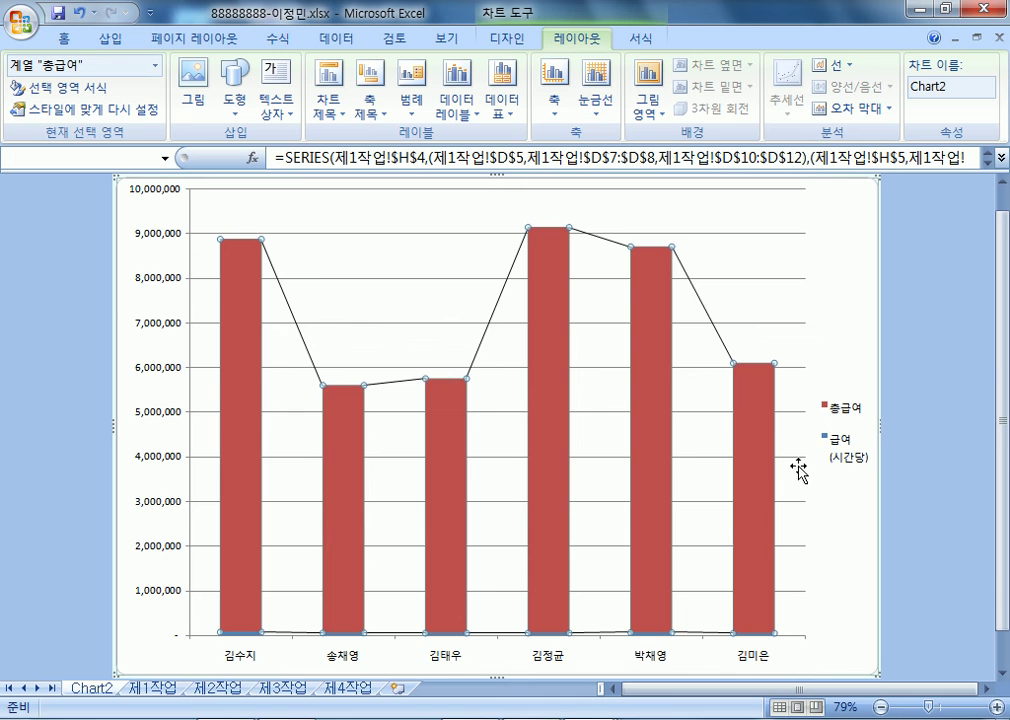
- On the 제1작업 sheet, select the name cells from D4 down, dismissing the Research pane
left_click(152, 688)
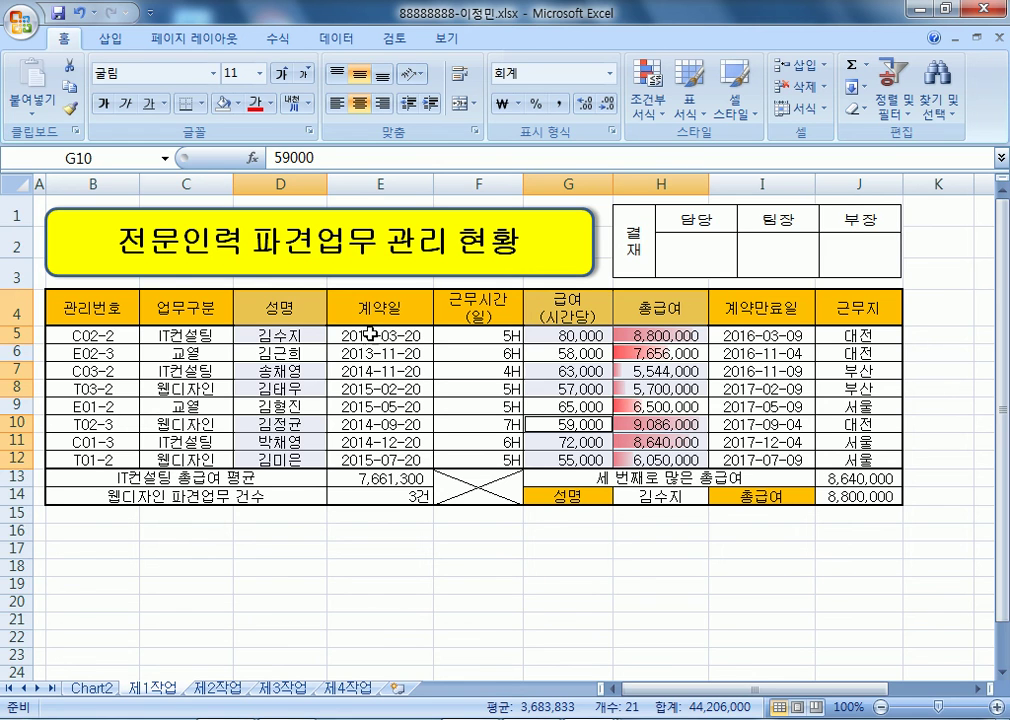
left_click(266, 311, "alt")
left_click_drag(266, 311, 281, 458)
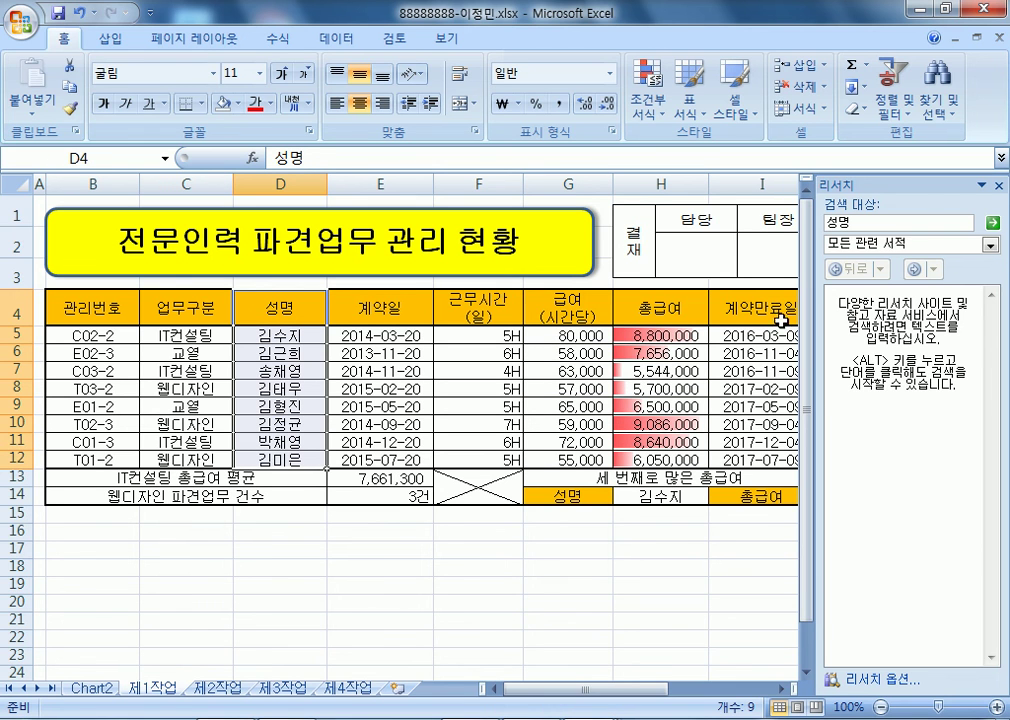
left_click(997, 188)
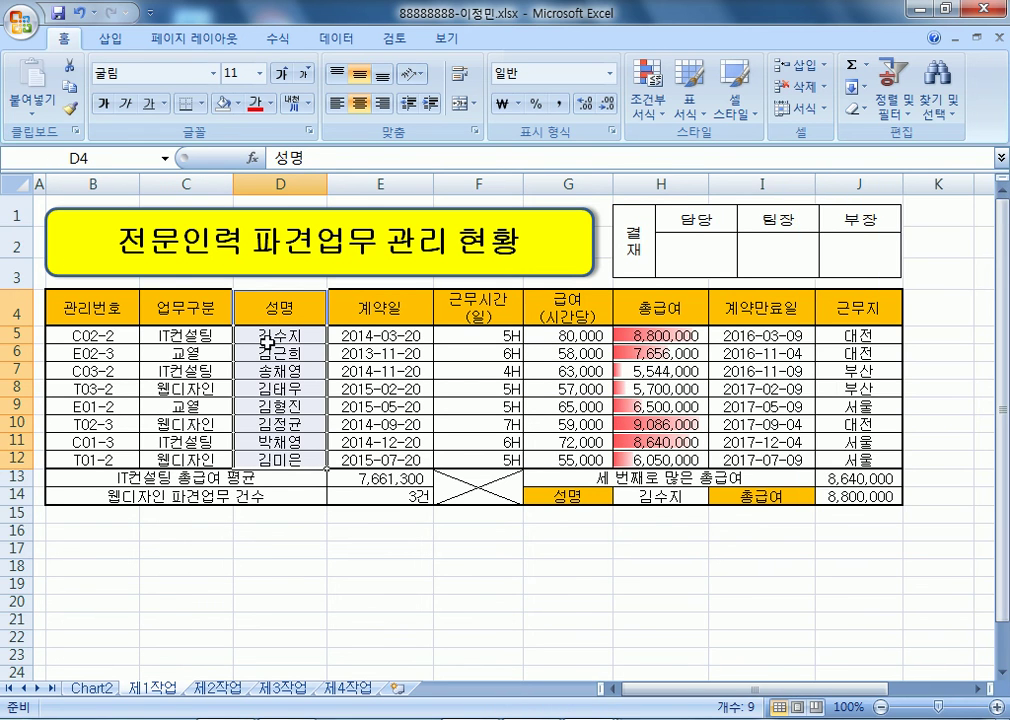
left_click(270, 311, "alt")
left_click_drag(270, 311, 280, 458)
- Insert a 3-D pie chart of names D4:D12 with hourly pay G4:G12
left_click_drag(568, 305, 572, 460)
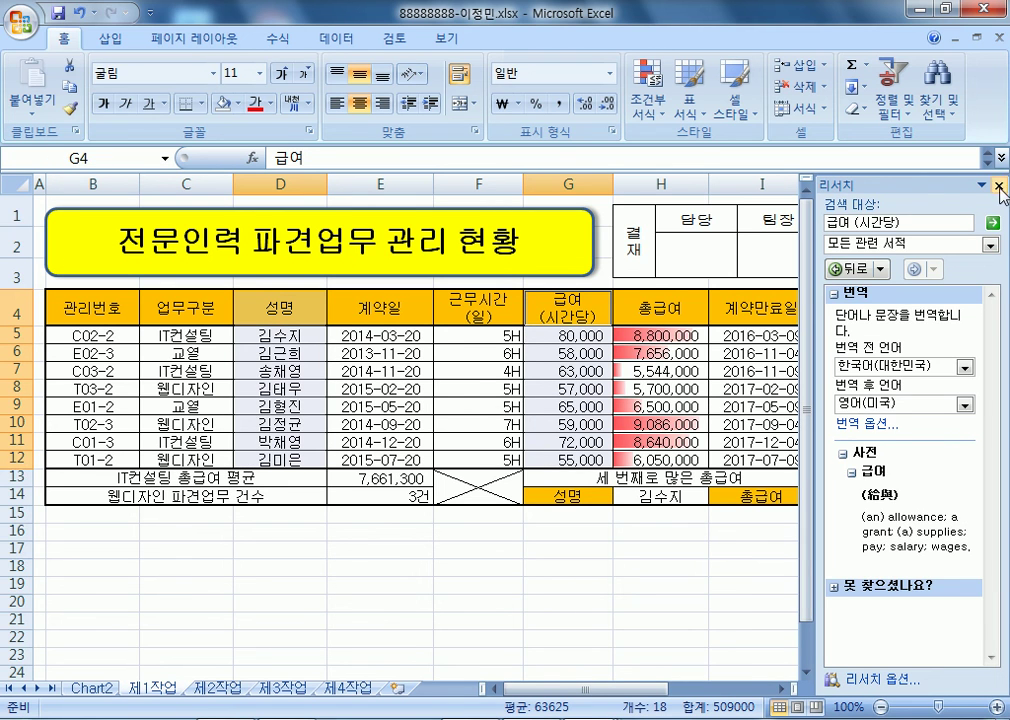
left_click(997, 187)
left_click(110, 39)
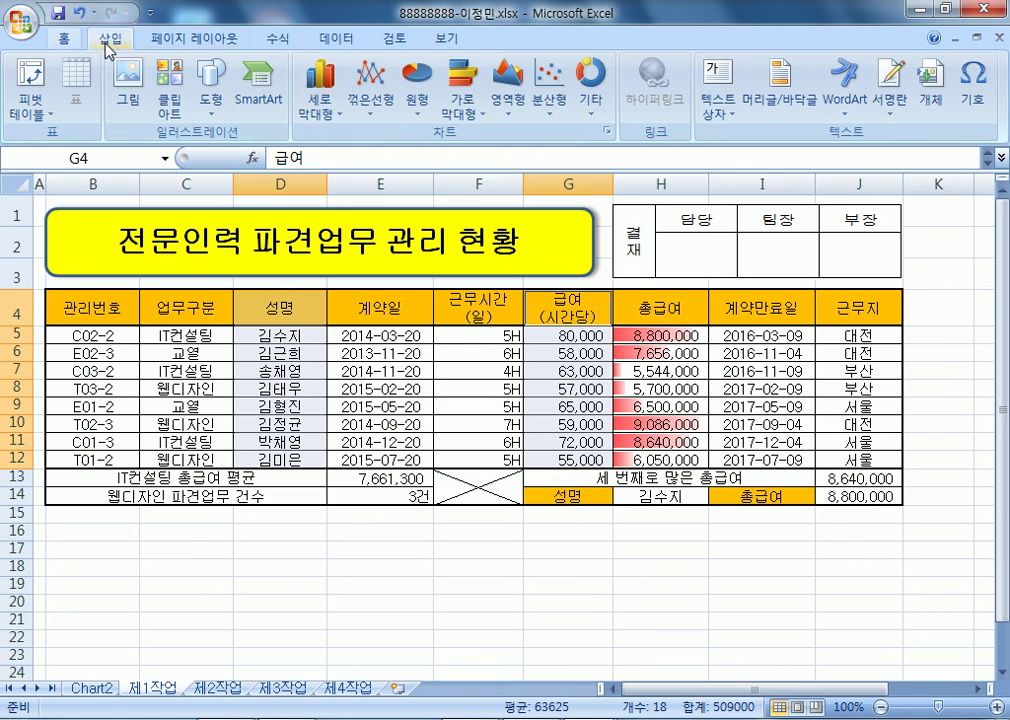
left_click(413, 90)
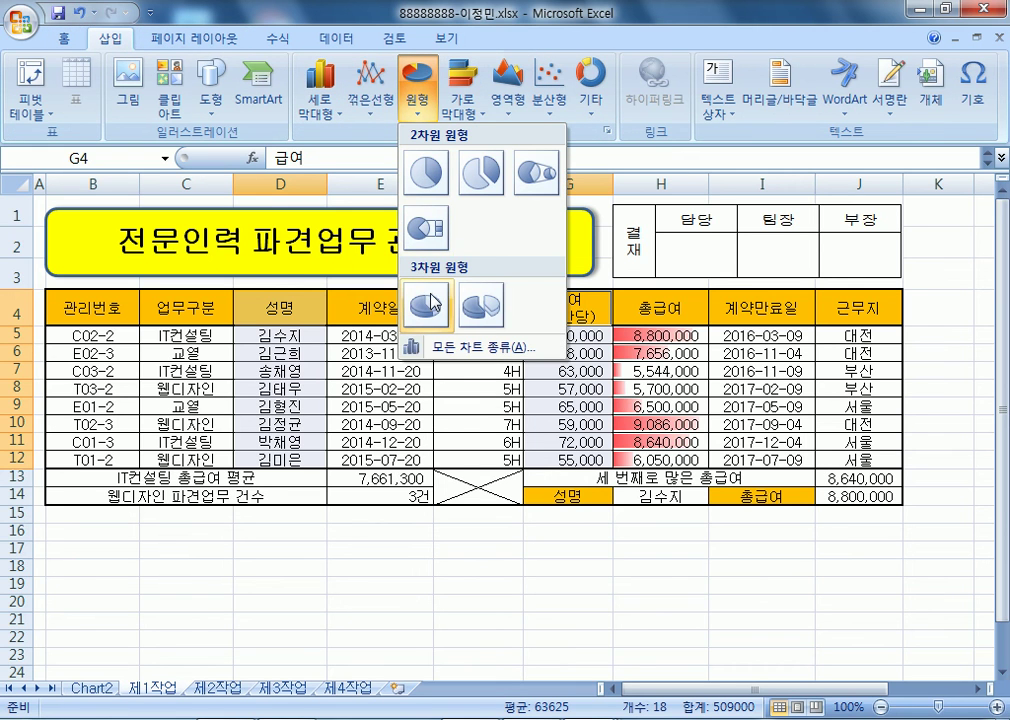
left_click(430, 305)
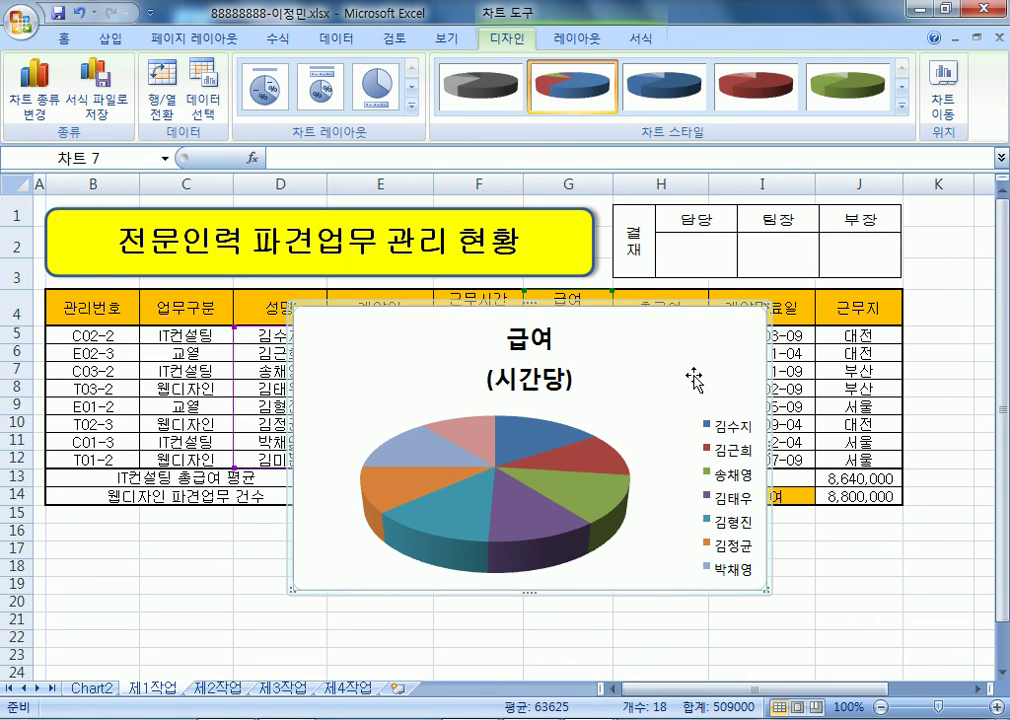
- Move the pie chart onto its own new chart sheet, Chart3
left_click_drag(692, 372, 630, 425)
left_click(460, 402)
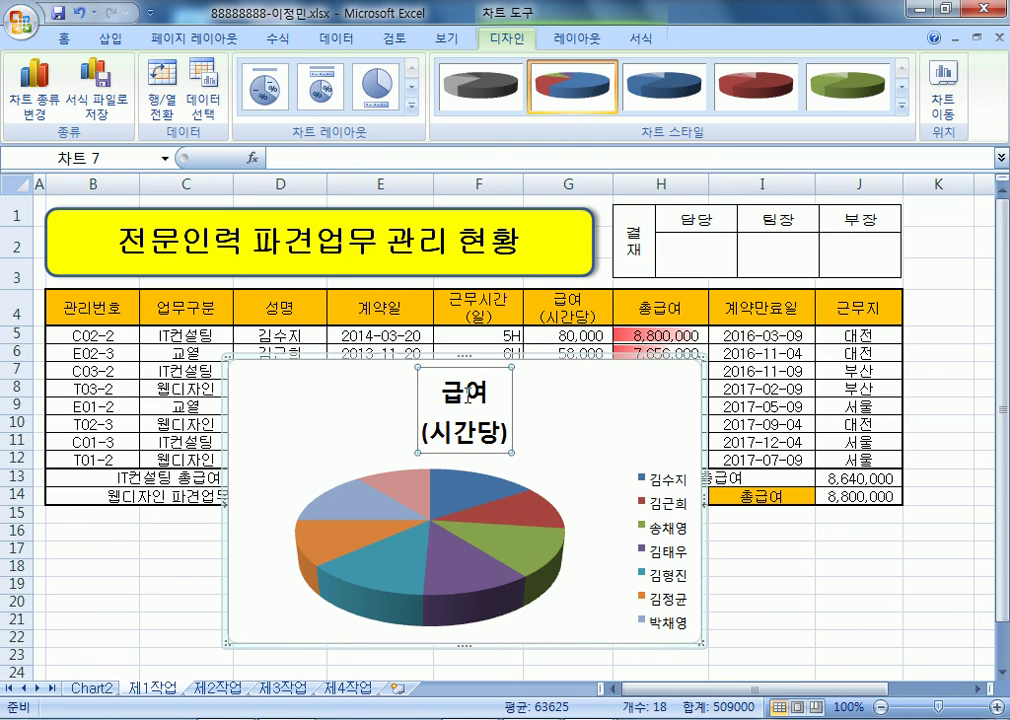
left_click(590, 421)
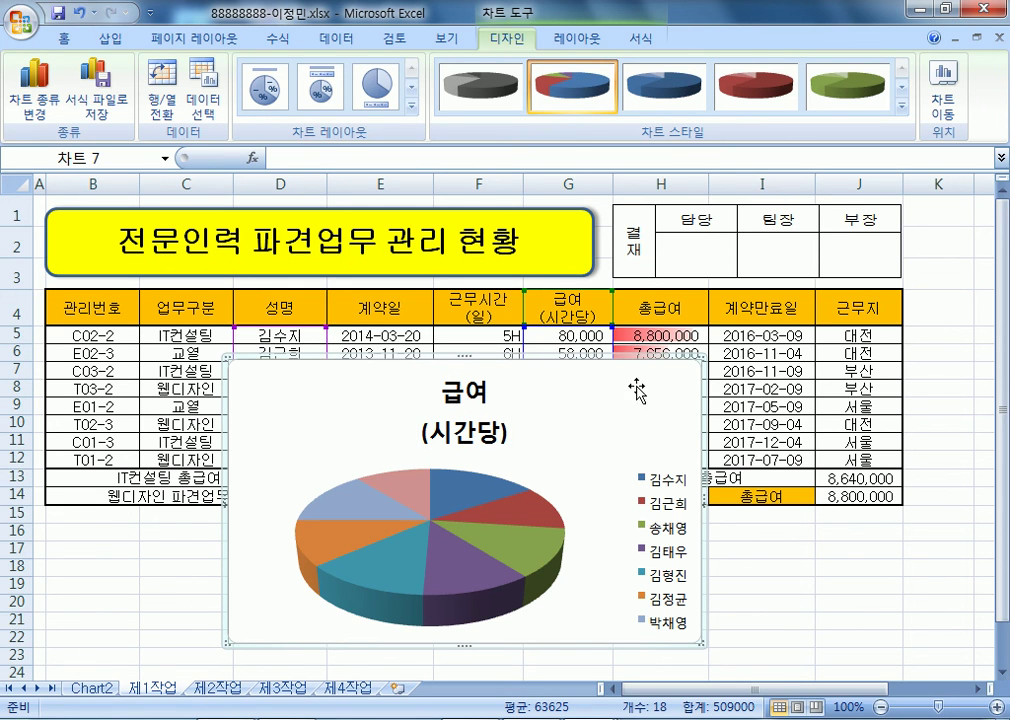
left_click(942, 100)
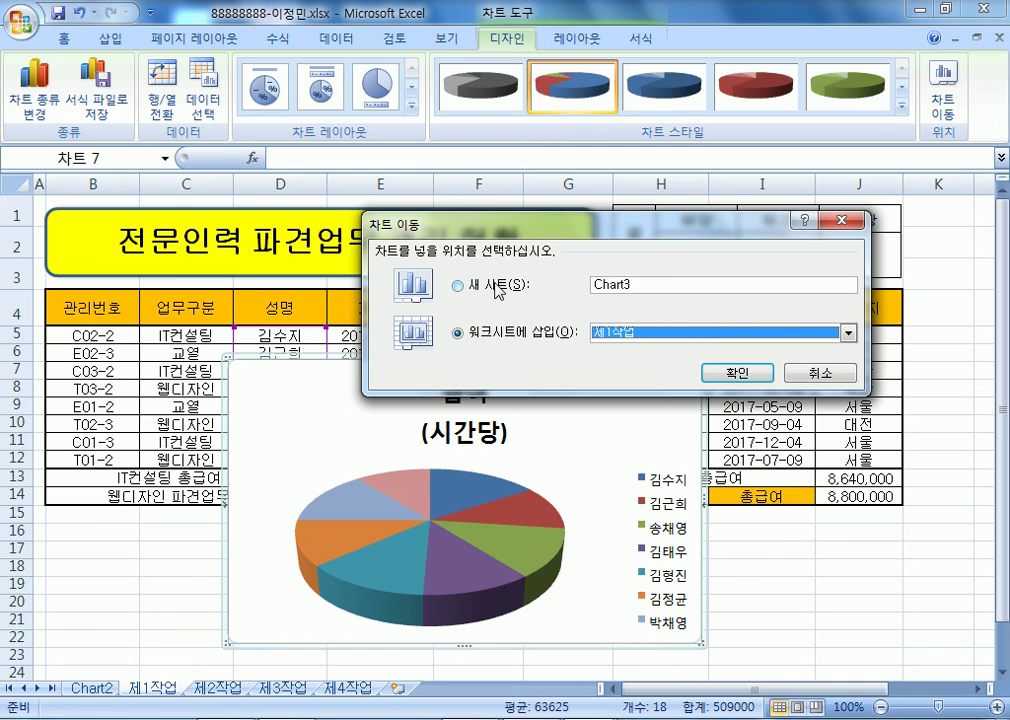
left_click(475, 285)
left_click(736, 372)
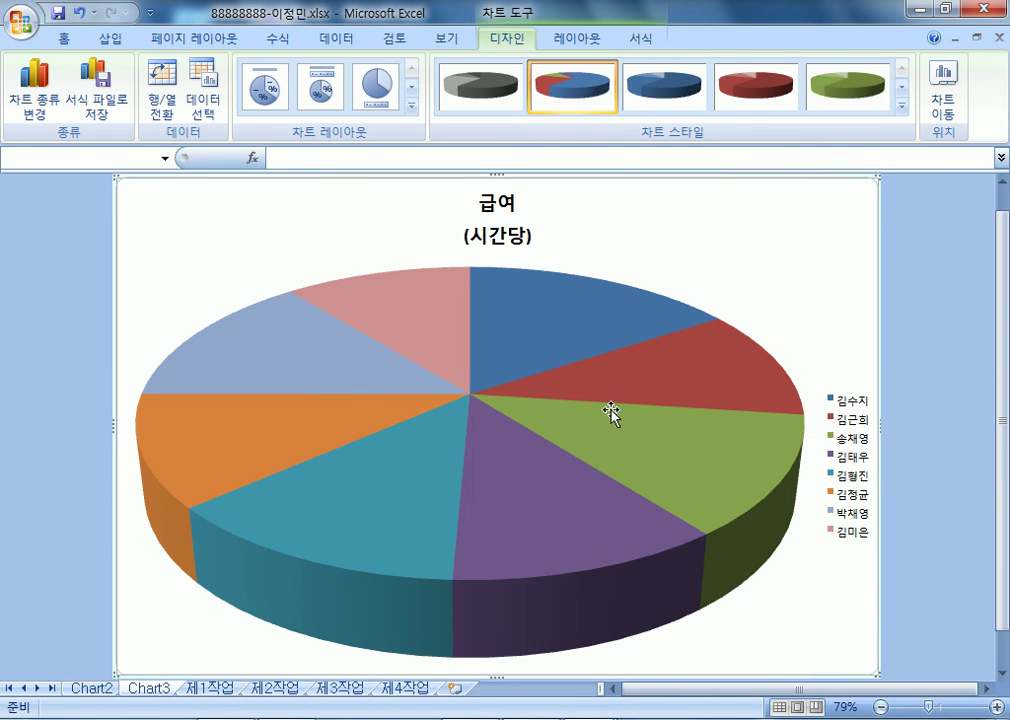
- Explode all the pie slices, then pull them back into a solid pie
left_click(518, 490)
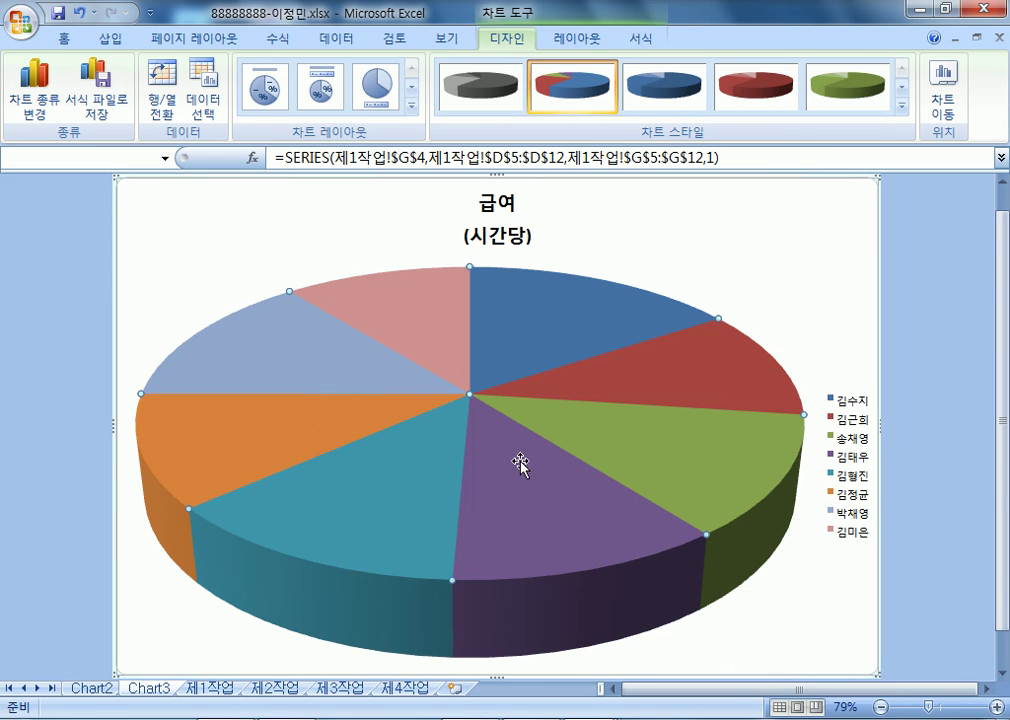
left_click(570, 293)
left_click(875, 255)
left_click(577, 300)
left_click_drag(570, 325, 650, 292)
left_click_drag(534, 421, 496, 399)
left_click(911, 323)
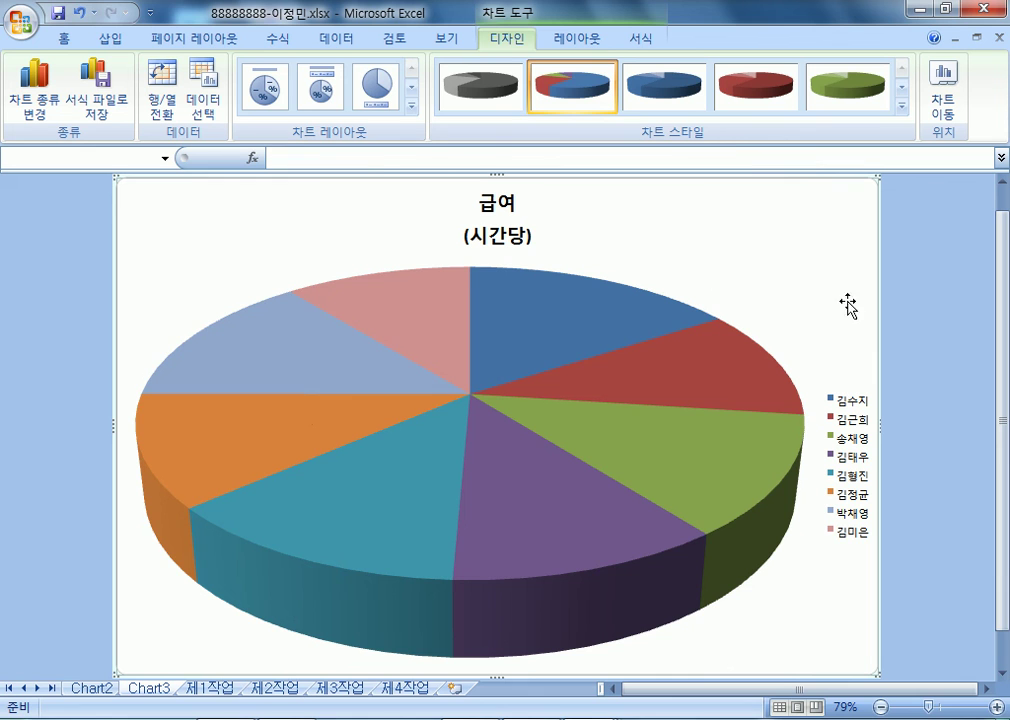
- Try pulling the blue and purple slices out, pushing the blue slice back in
left_click(568, 318)
left_click(575, 345)
left_click_drag(573, 310, 612, 270)
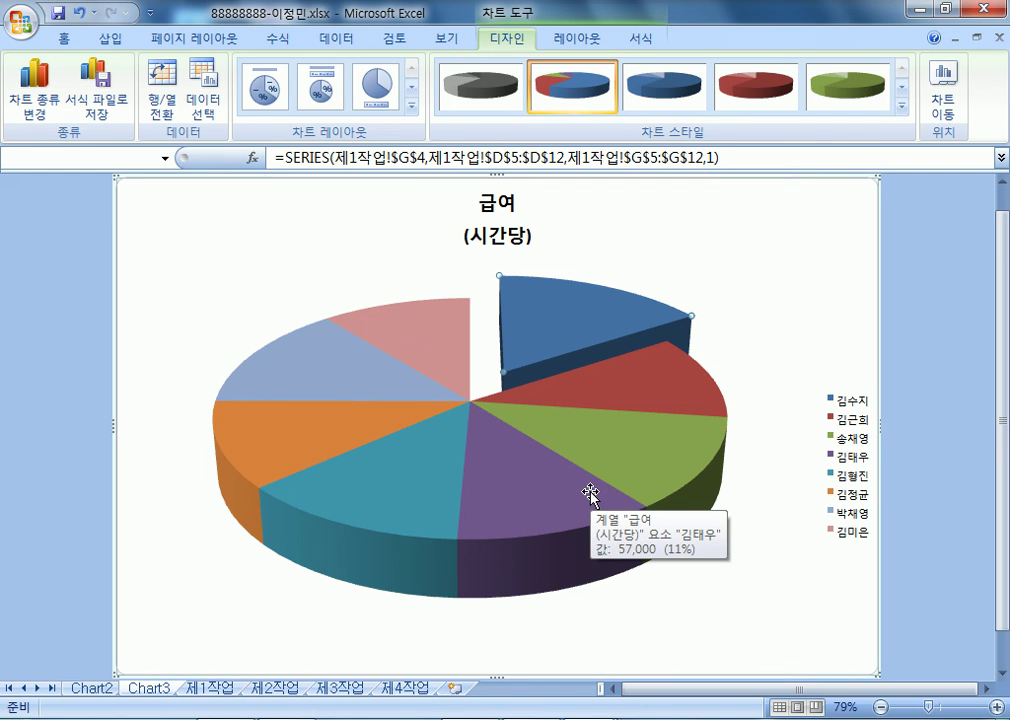
left_click_drag(575, 340, 518, 379)
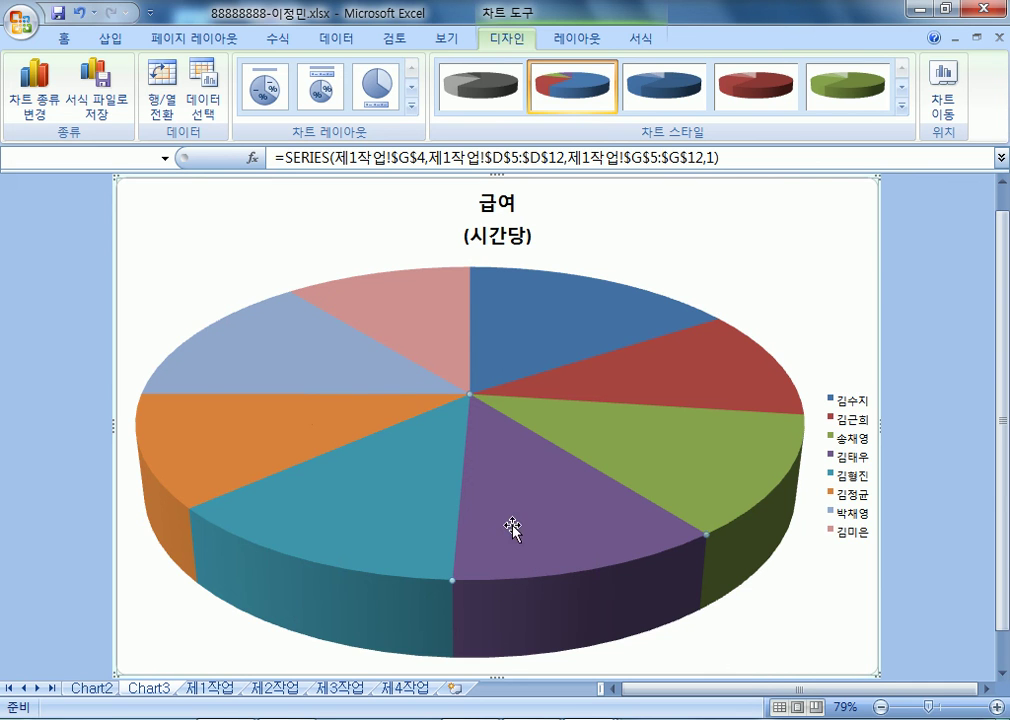
left_click_drag(533, 538, 518, 444)
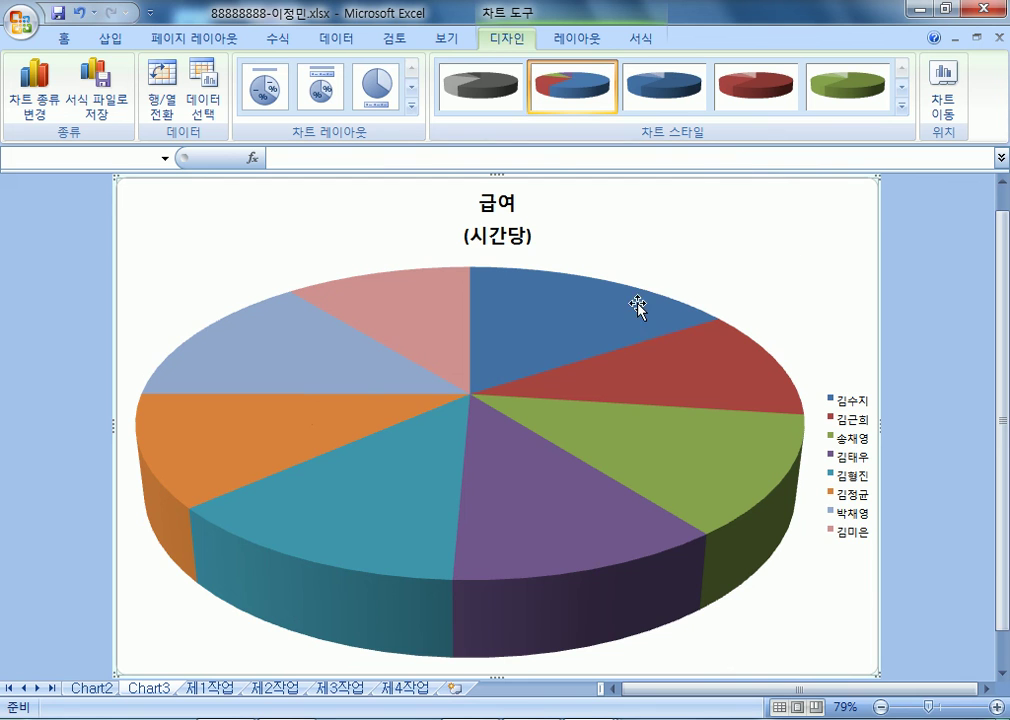
left_click(545, 323)
left_click_drag(545, 323, 612, 283)
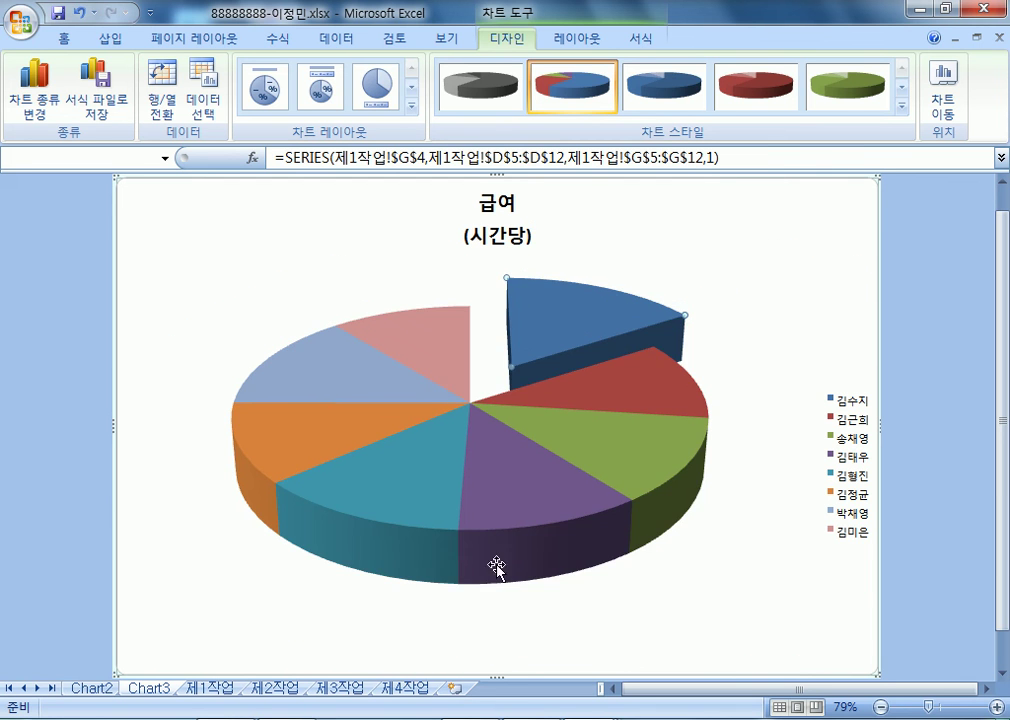
left_click_drag(523, 343, 495, 385)
- Spread all slices from the centre again, then rejoin them
left_click(750, 244)
left_click(536, 334)
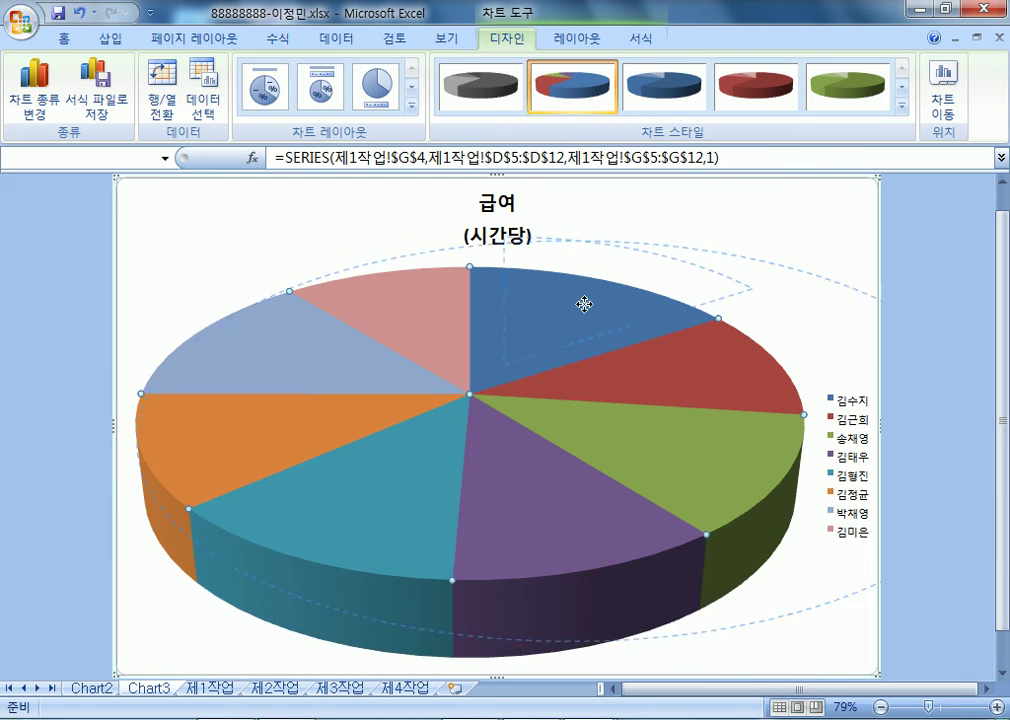
left_click_drag(536, 334, 527, 417)
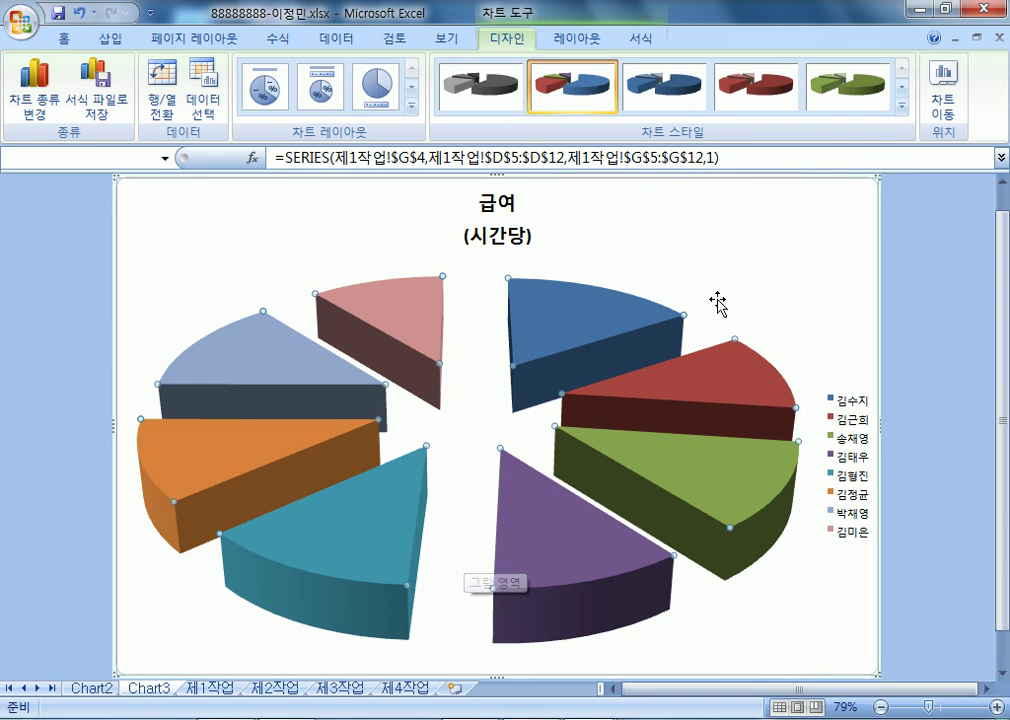
left_click(640, 289)
left_click_drag(584, 323, 471, 408)
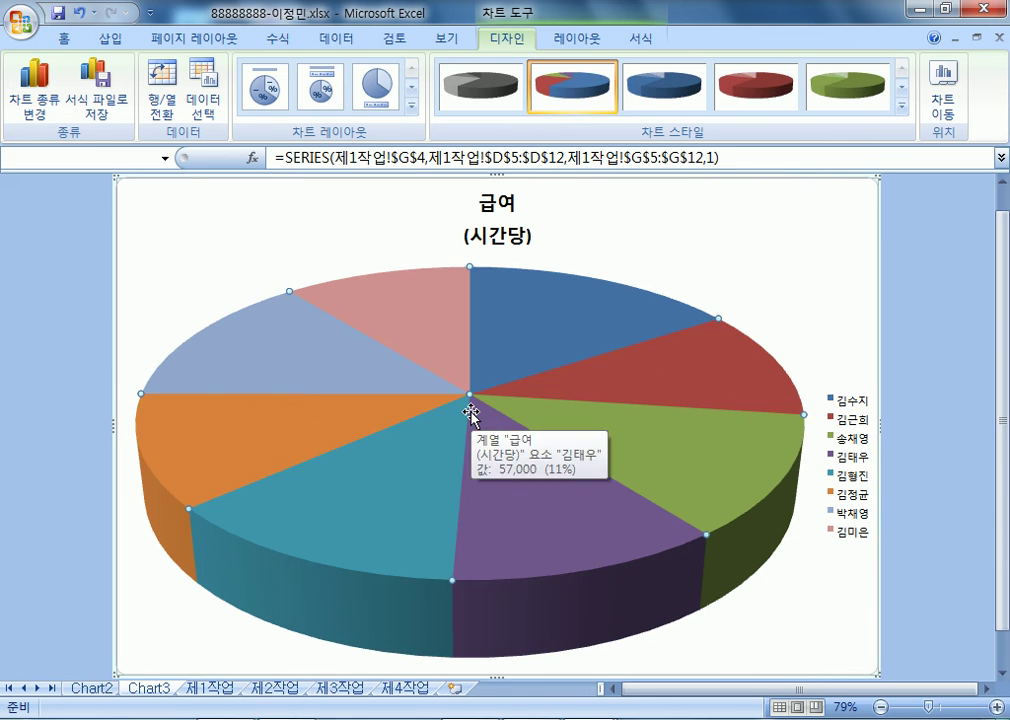
- Pull the light-blue slice (72,000, 14%) out on its own and check the selection
left_click(203, 348)
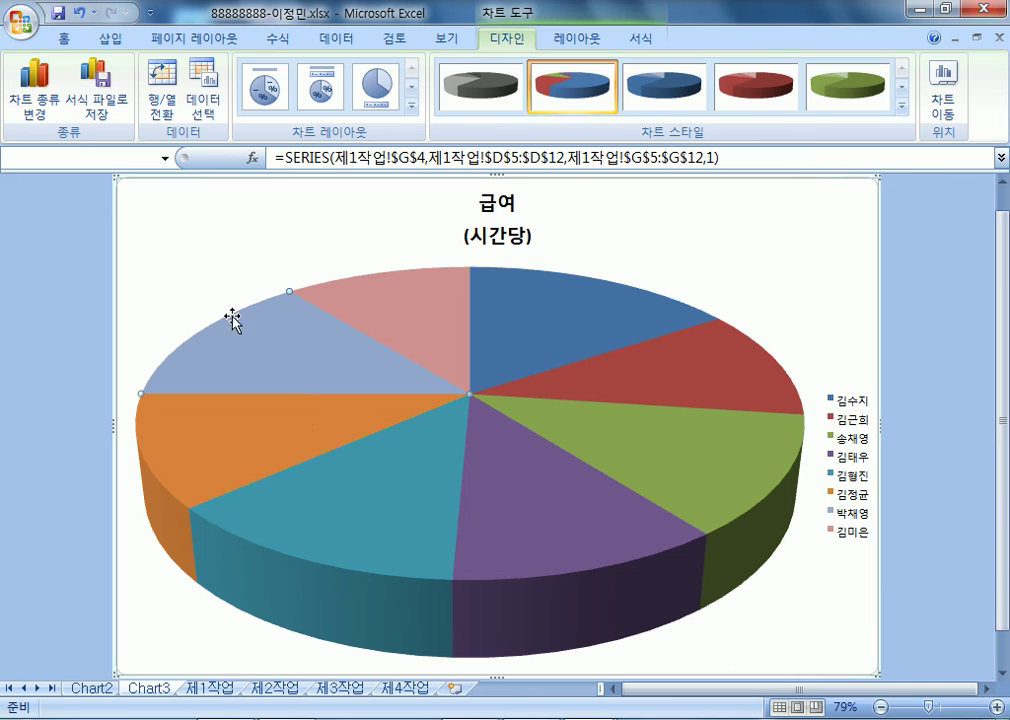
key("Left")
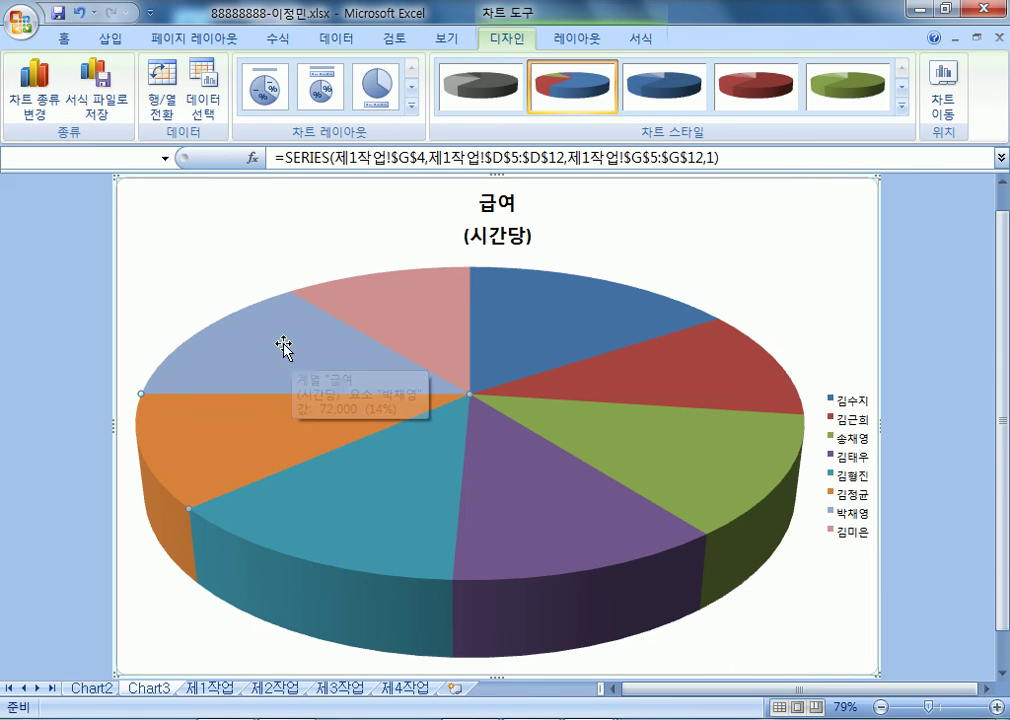
left_click_drag(309, 366, 192, 309)
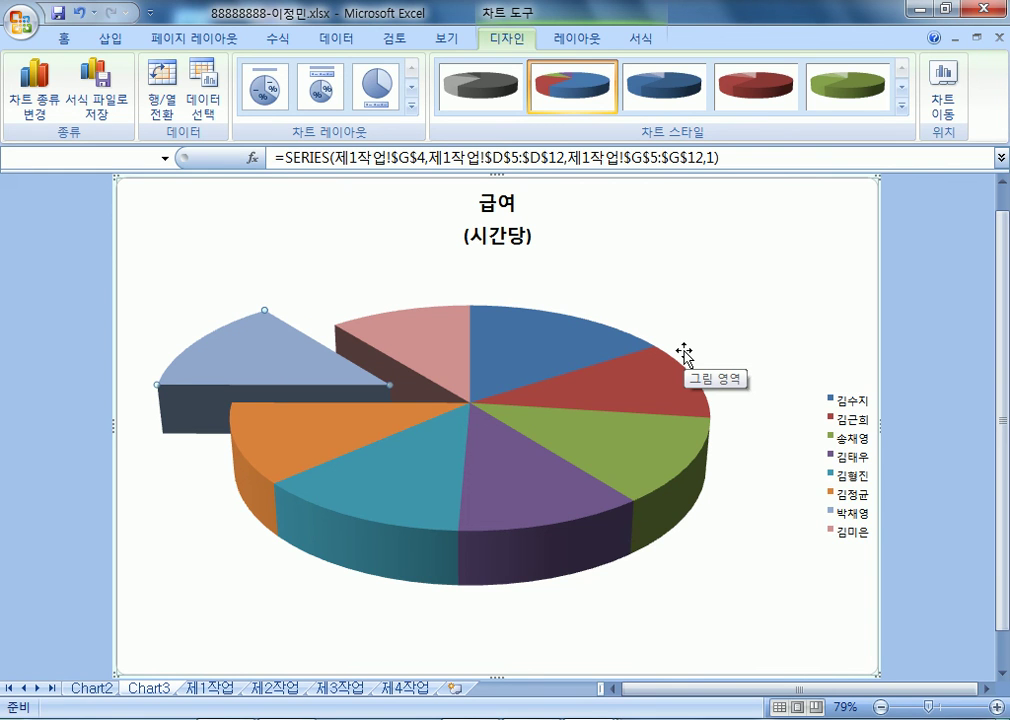
key("Escape")
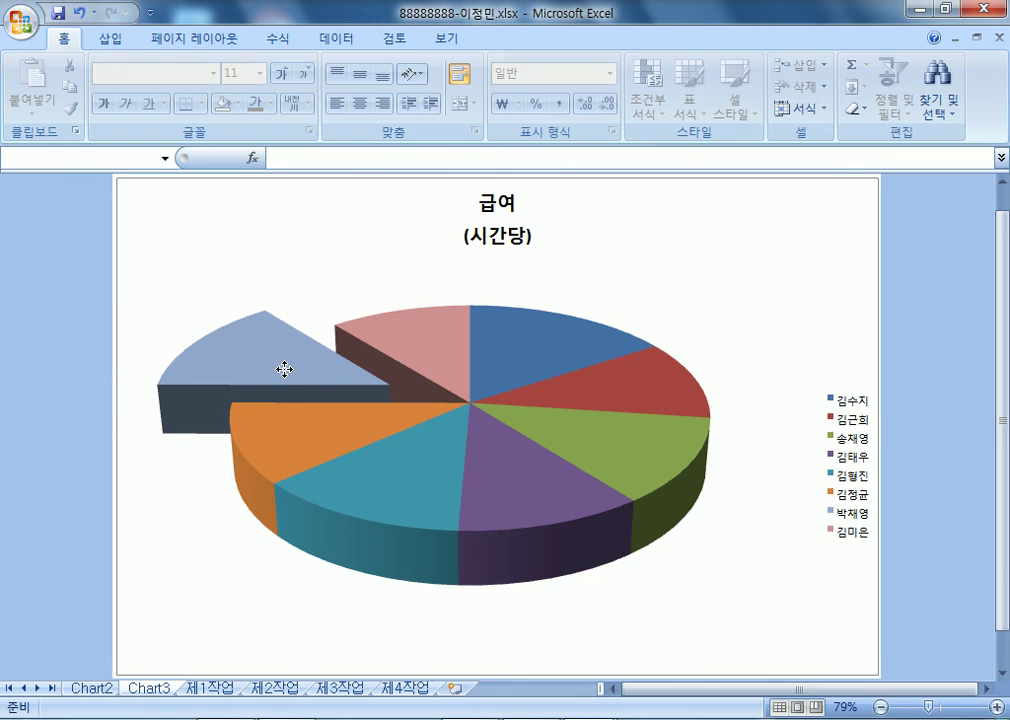
left_click(288, 356)
key("Escape")
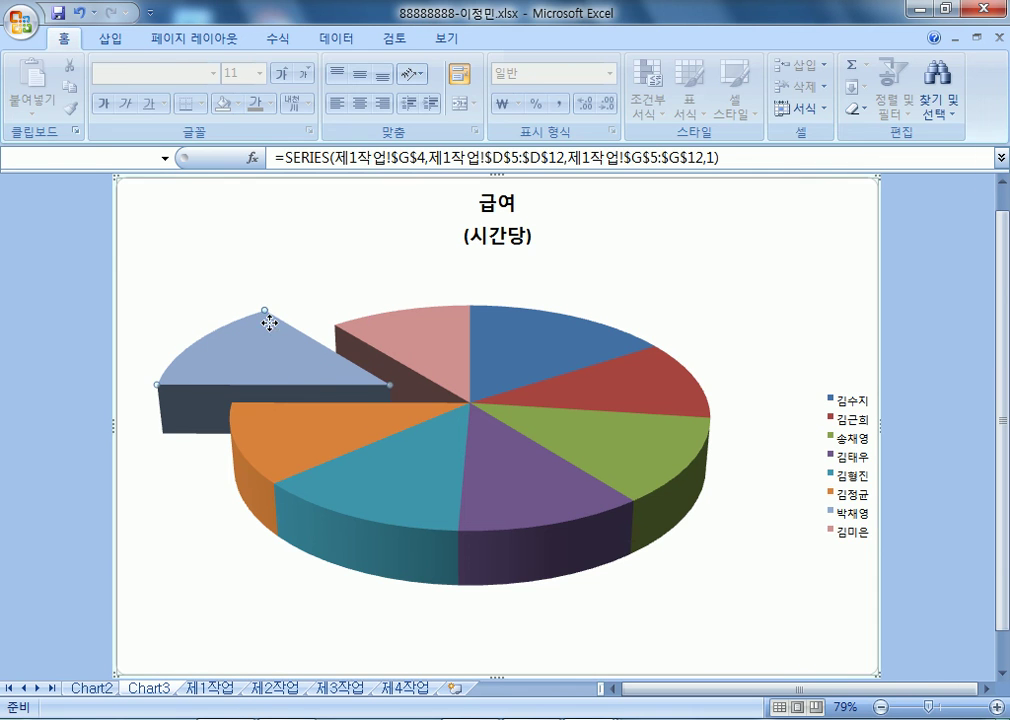
double_click(269, 325)
key("Escape")
double_click(264, 353)
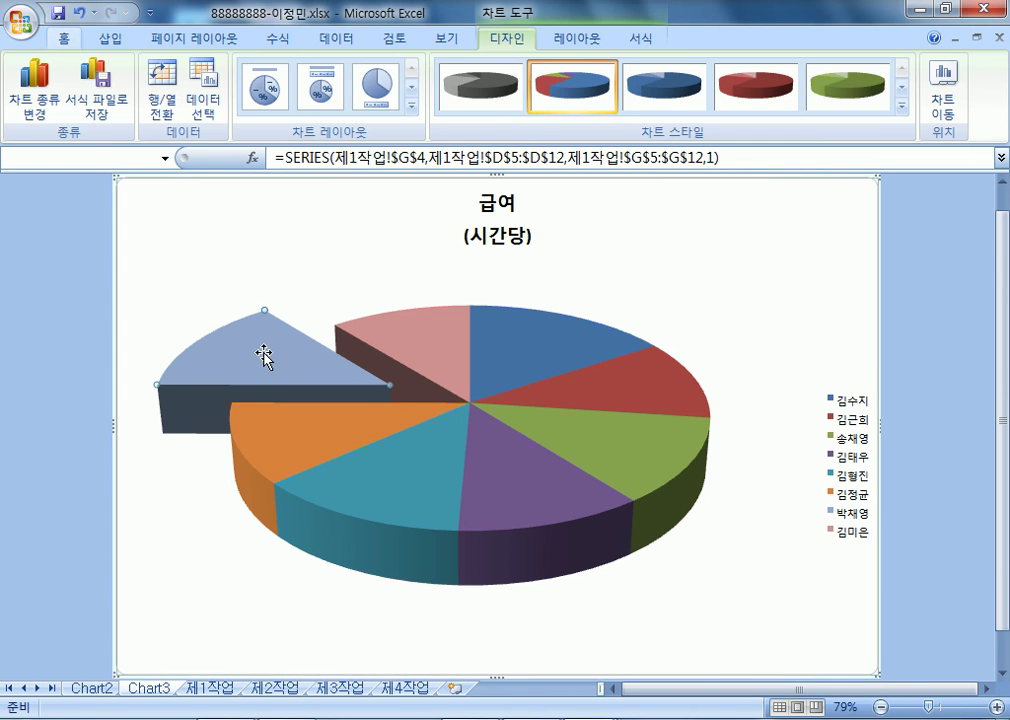
key("Escape")
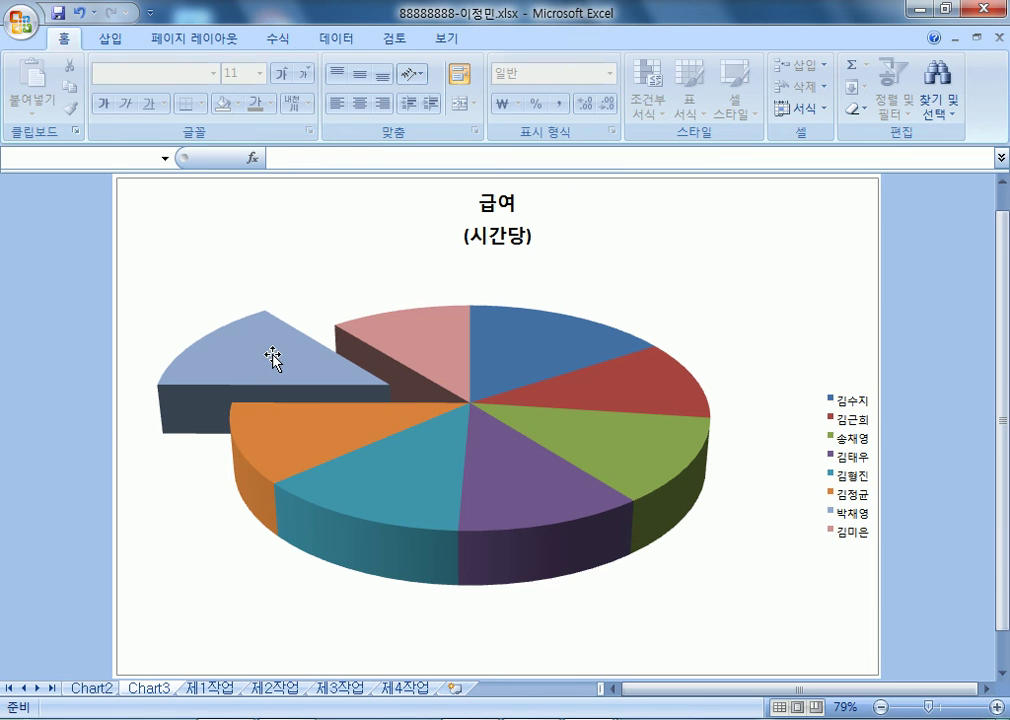
left_click(845, 291)
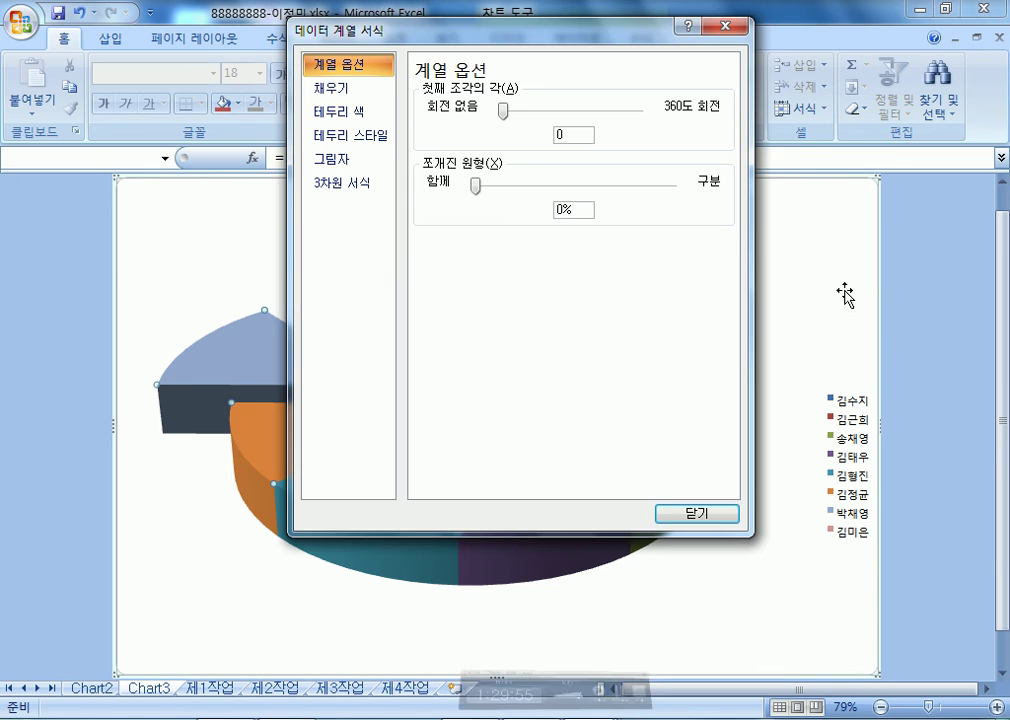
left_click(699, 510)
key("Escape")
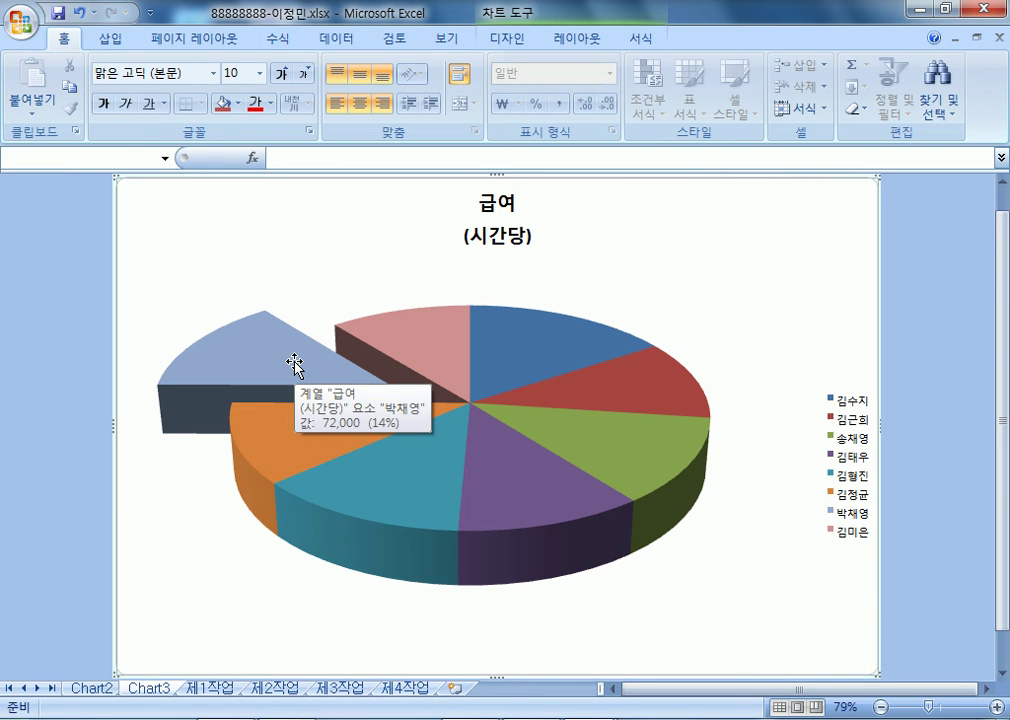
- Set the pie's first-slice angle to 89° and push the light-blue slice back in
right_click(262, 354)
left_click(272, 527)
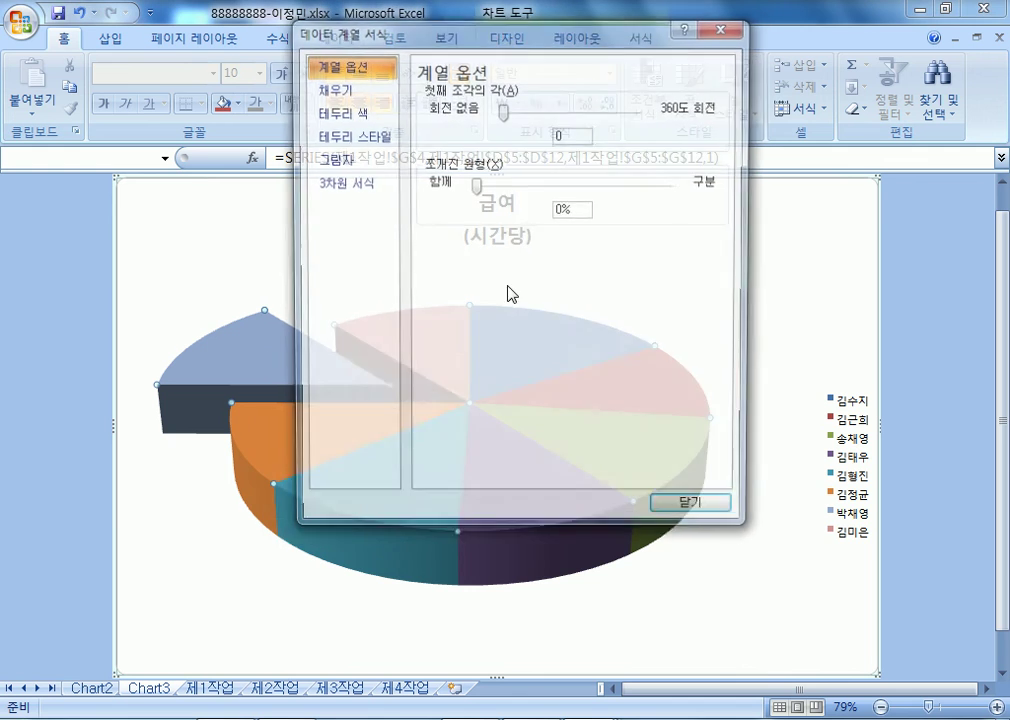
left_click_drag(507, 110, 536, 110)
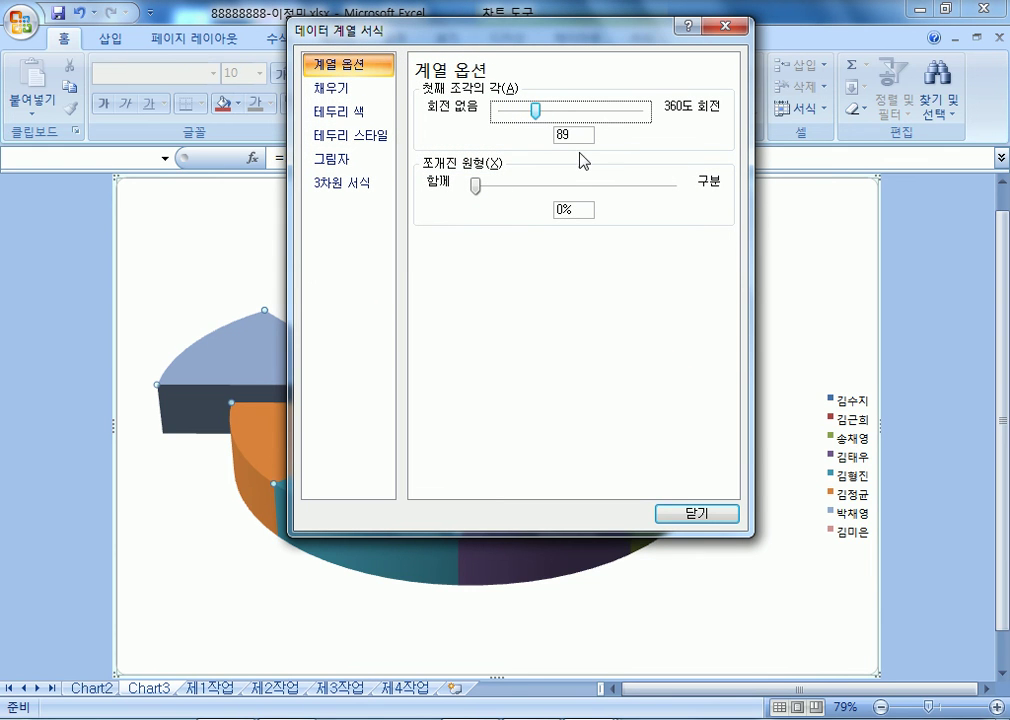
double_click(572, 137)
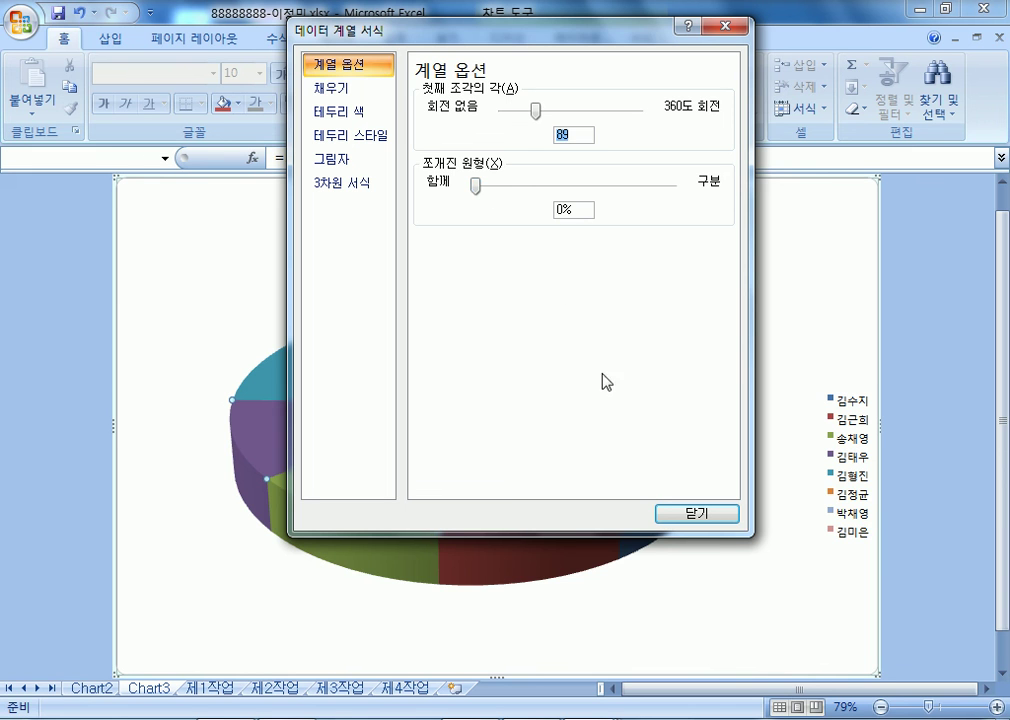
left_click(718, 516)
mouse_move(555, 347)
left_click_drag(555, 347, 475, 340)
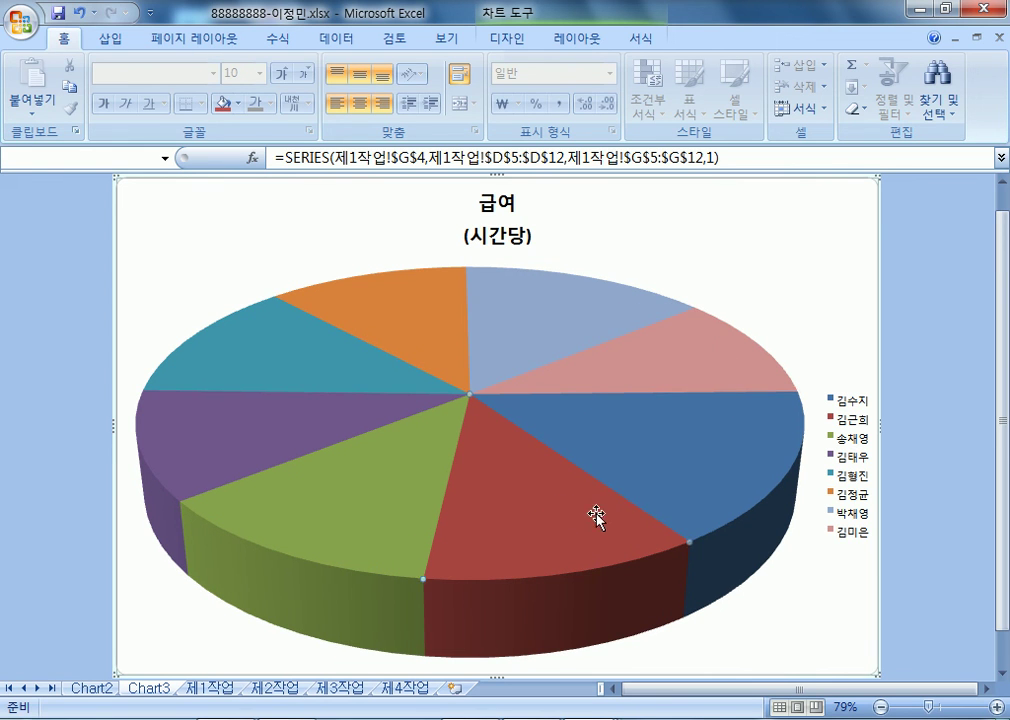
- Pull the red slice out and set the first-slice angle to 90° in Format Data Point
left_click_drag(516, 505, 500, 594)
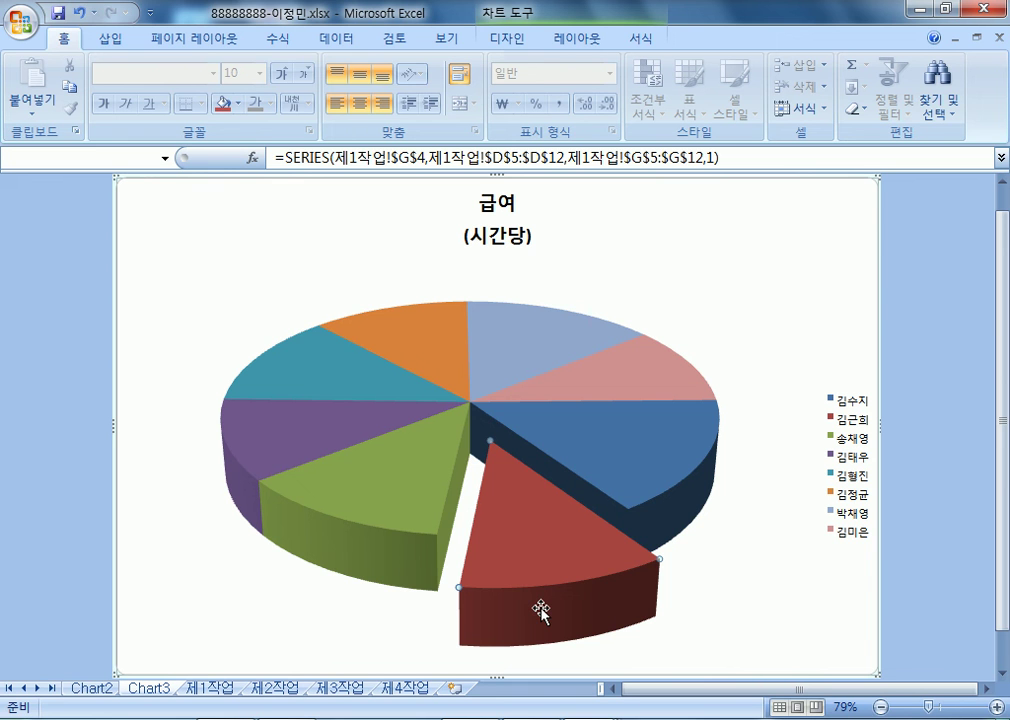
right_click(577, 549)
left_click(645, 537)
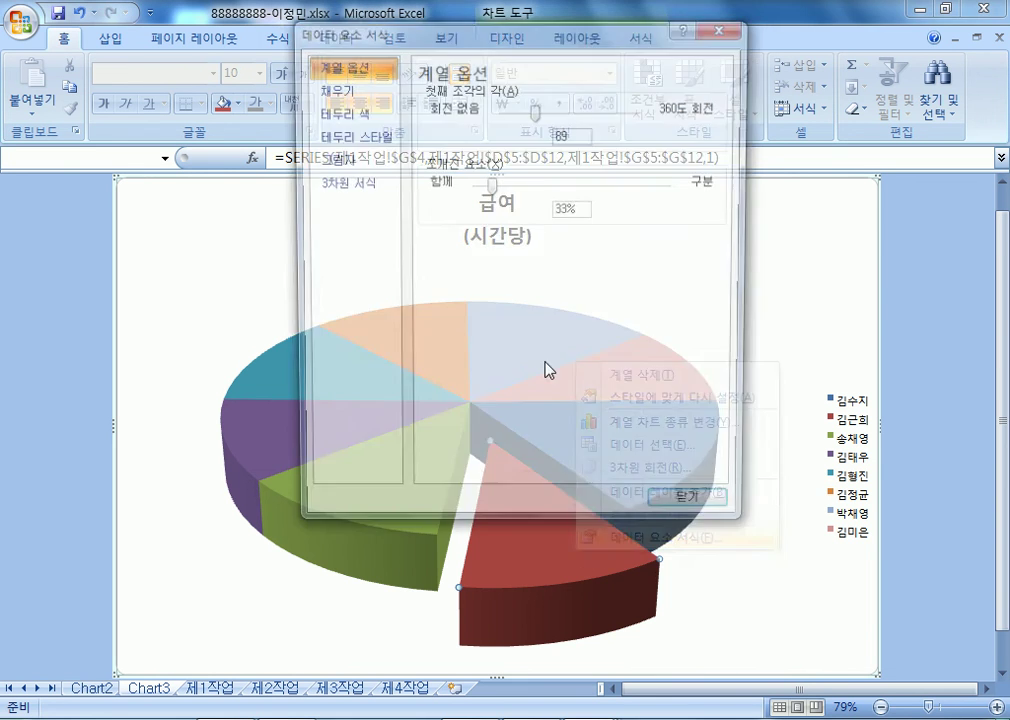
left_click_drag(579, 134, 533, 146)
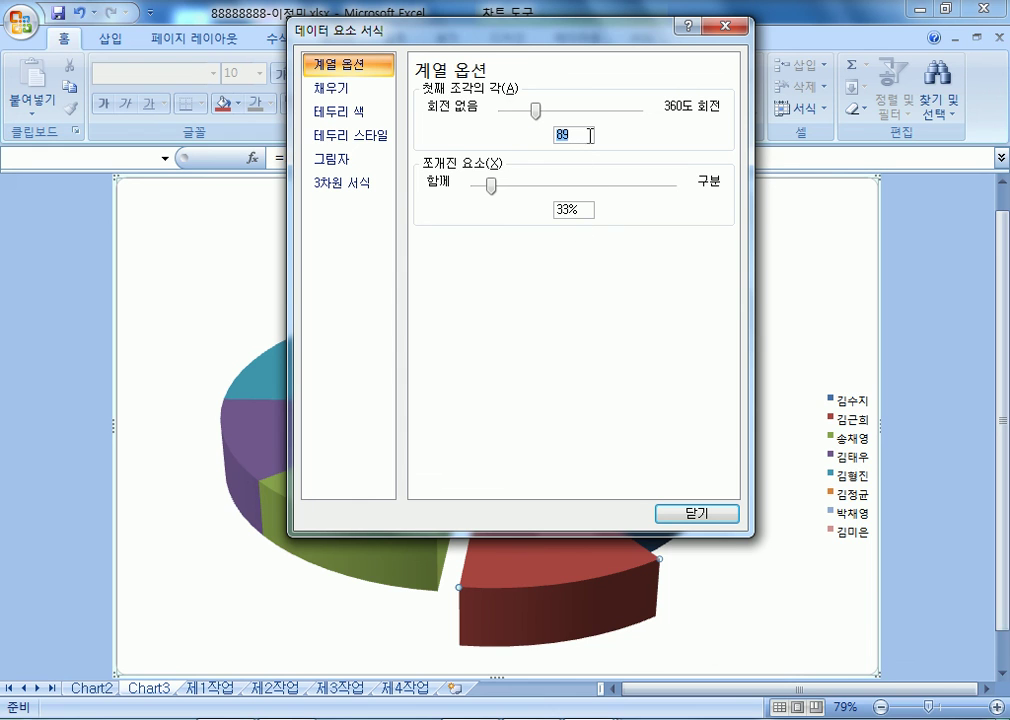
key("Home")
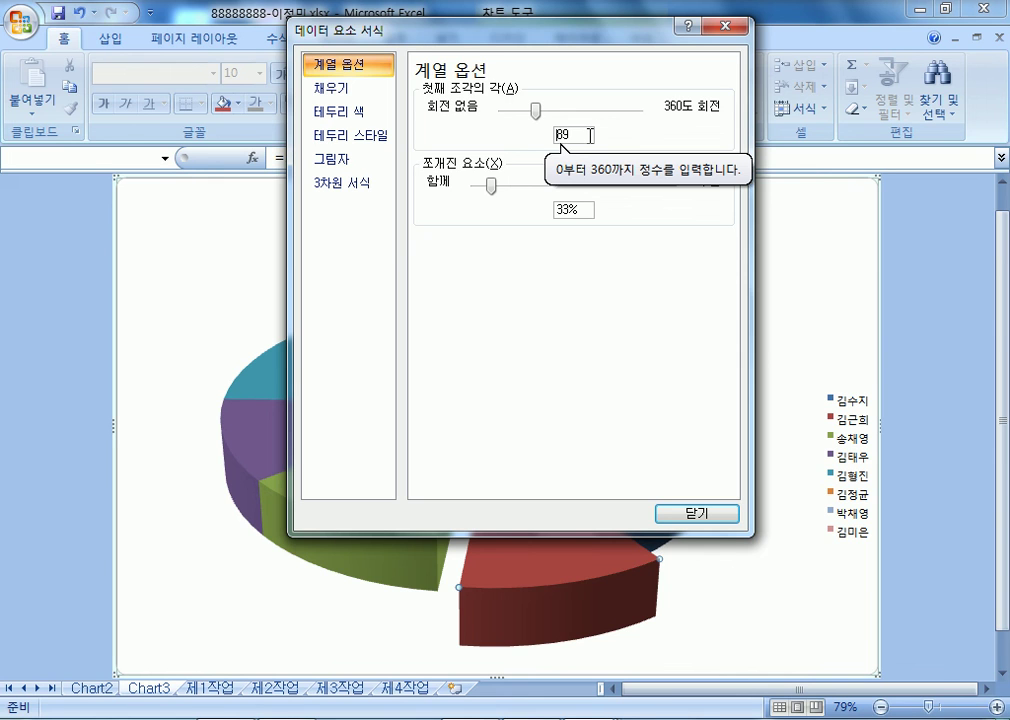
type("9")
key("Delete")
key("Delete")
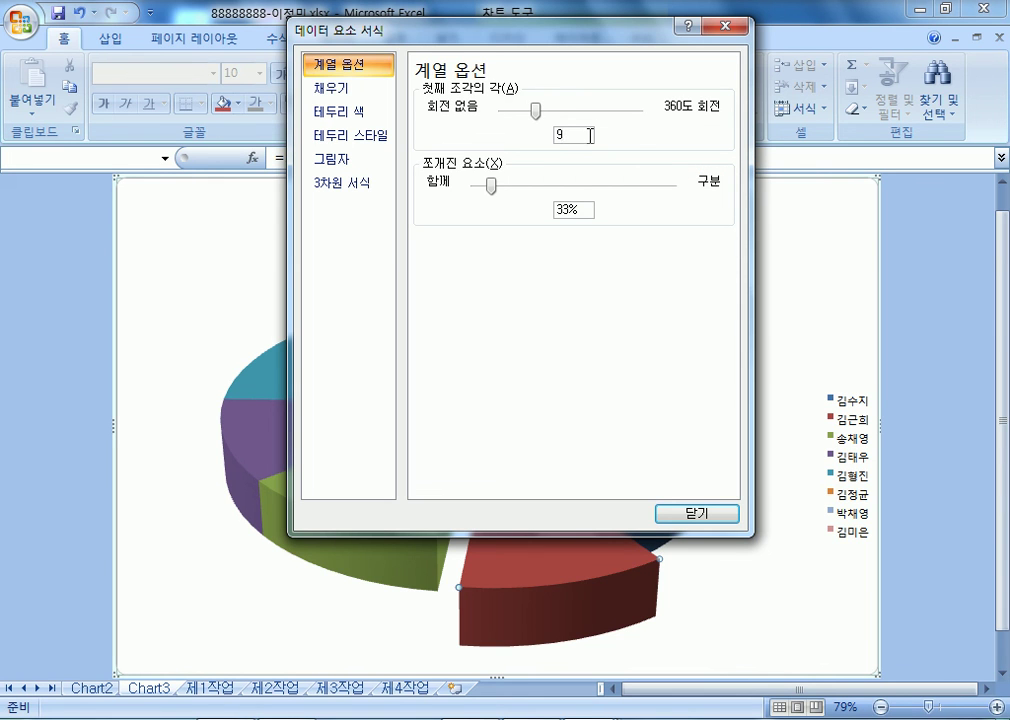
type("90")
key("BackSpace")
key("BackSpace")
key("BackSpace")
type("90")
left_click(694, 517)
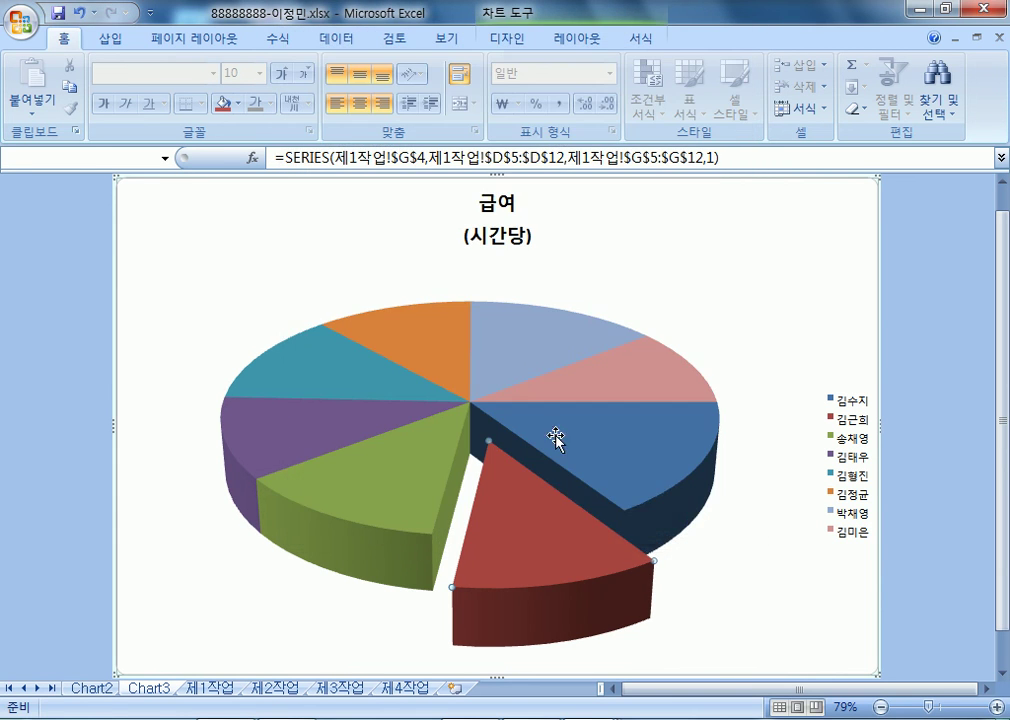
mouse_move(675, 497)
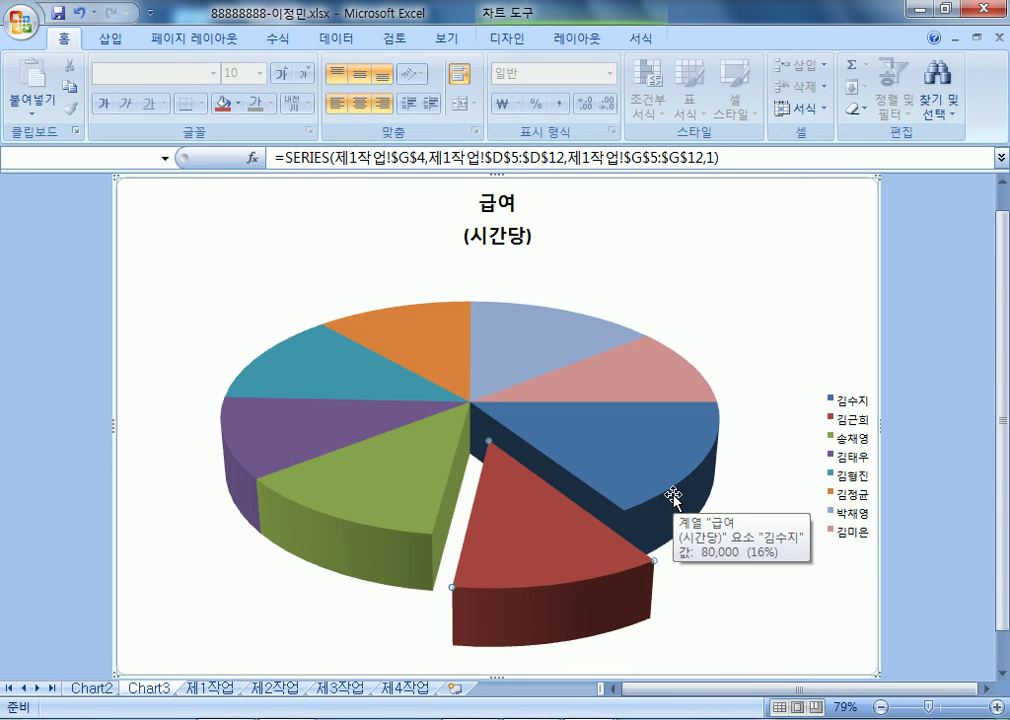
left_click(489, 206)
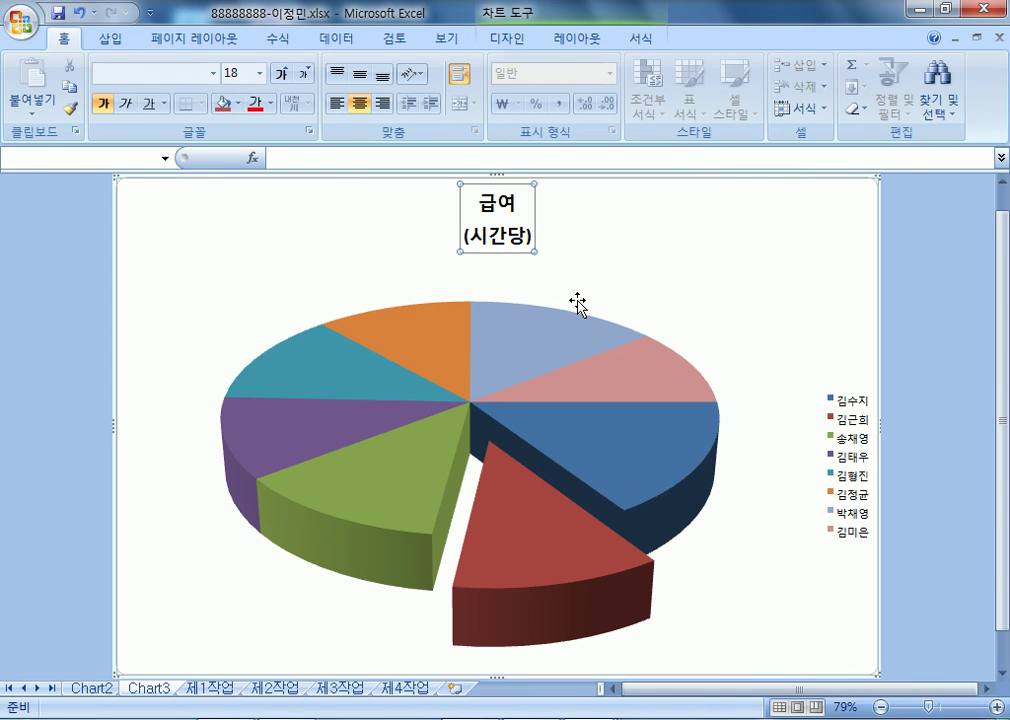